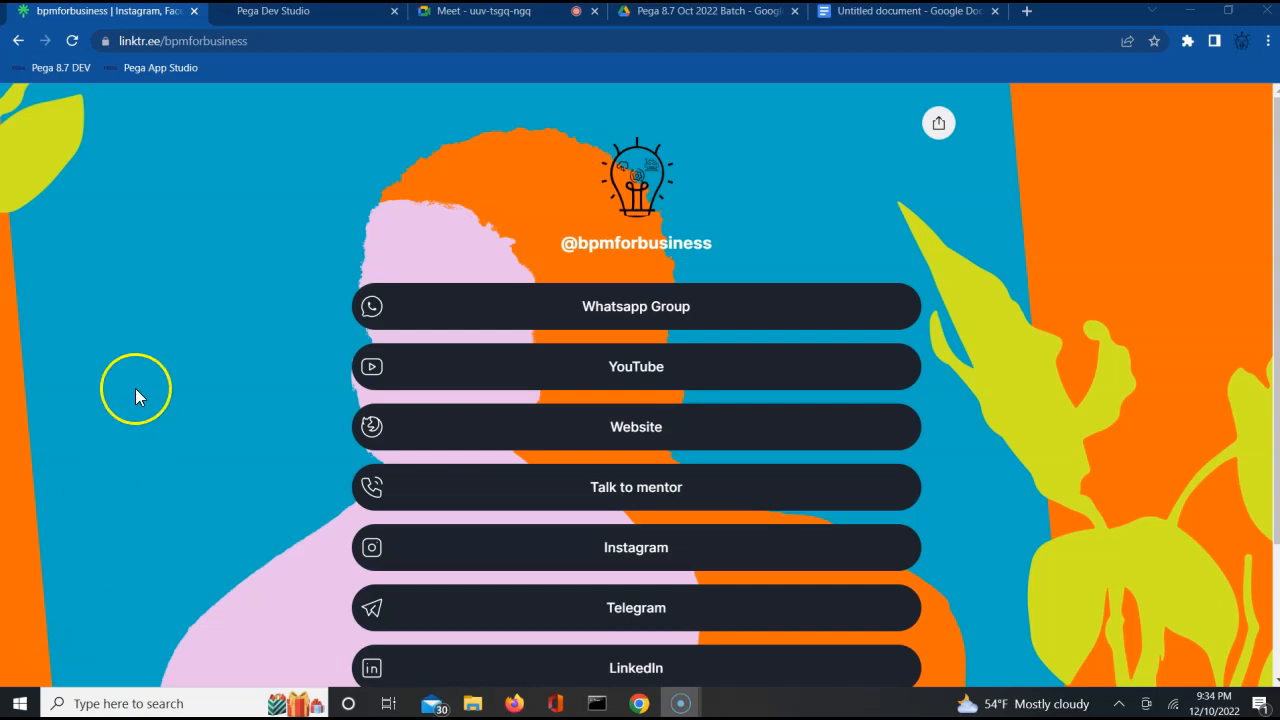
Switch to the Google Meet call, admit the waiting participant, and return to the bpmforbusiness page.
click(496, 20)
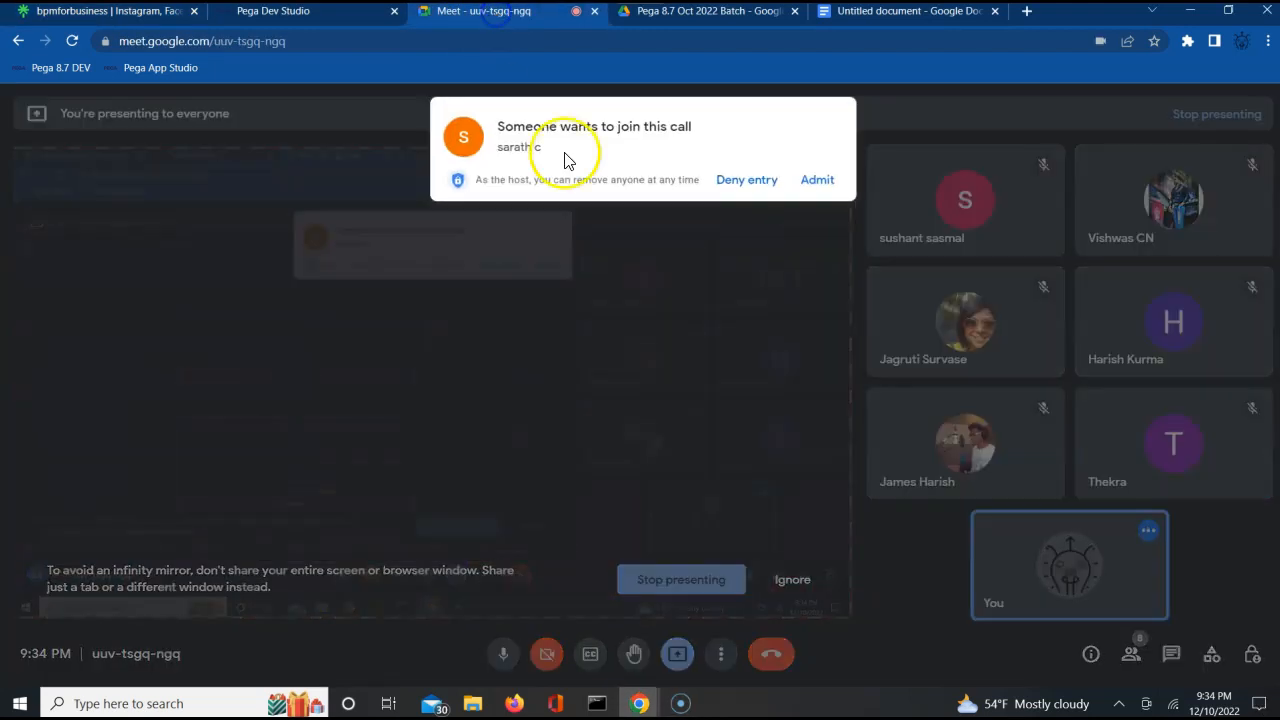
click(818, 183)
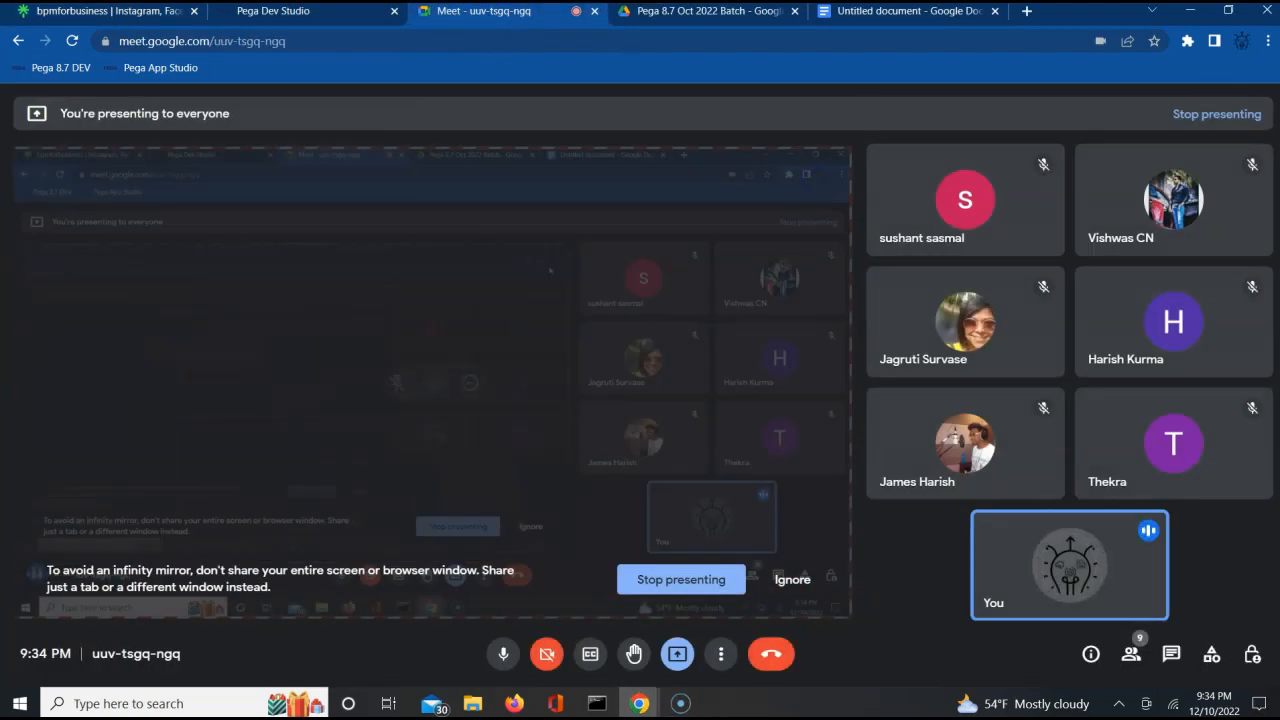
click(122, 12)
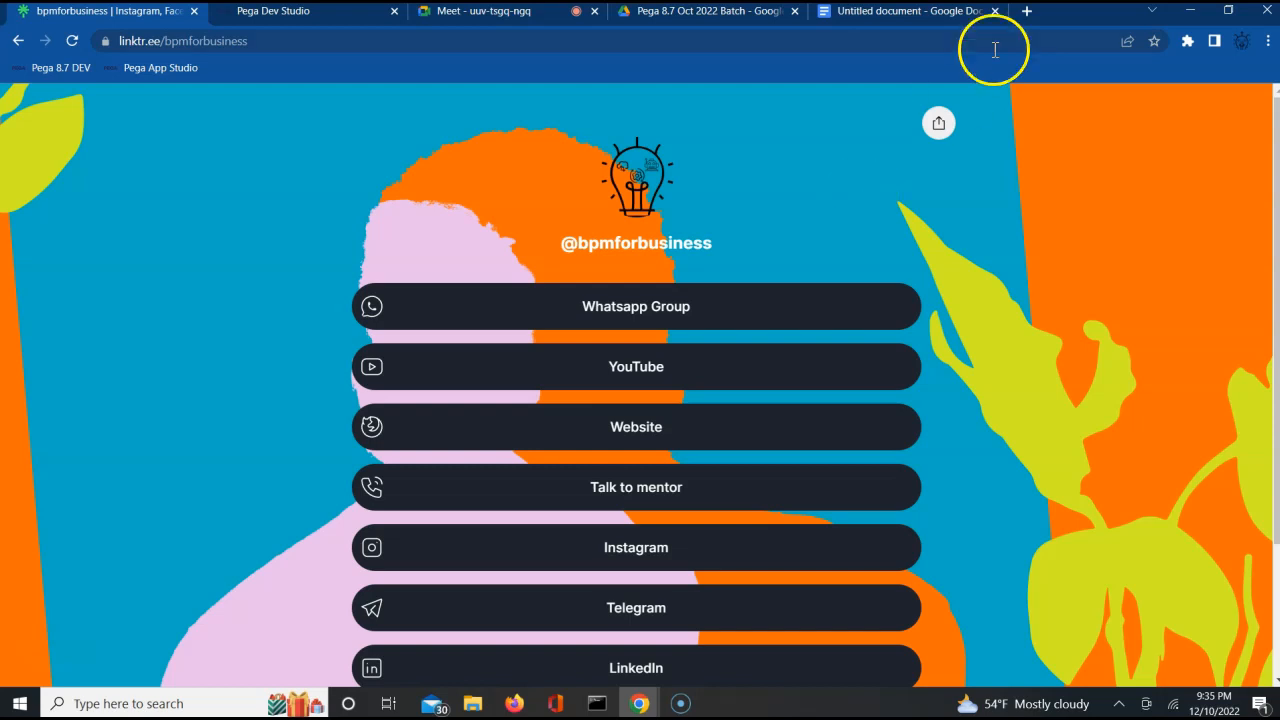
Write "Outbound Email notification is sent." as the first line of the blank Google Docs document, followed by an empty line.
click(905, 14)
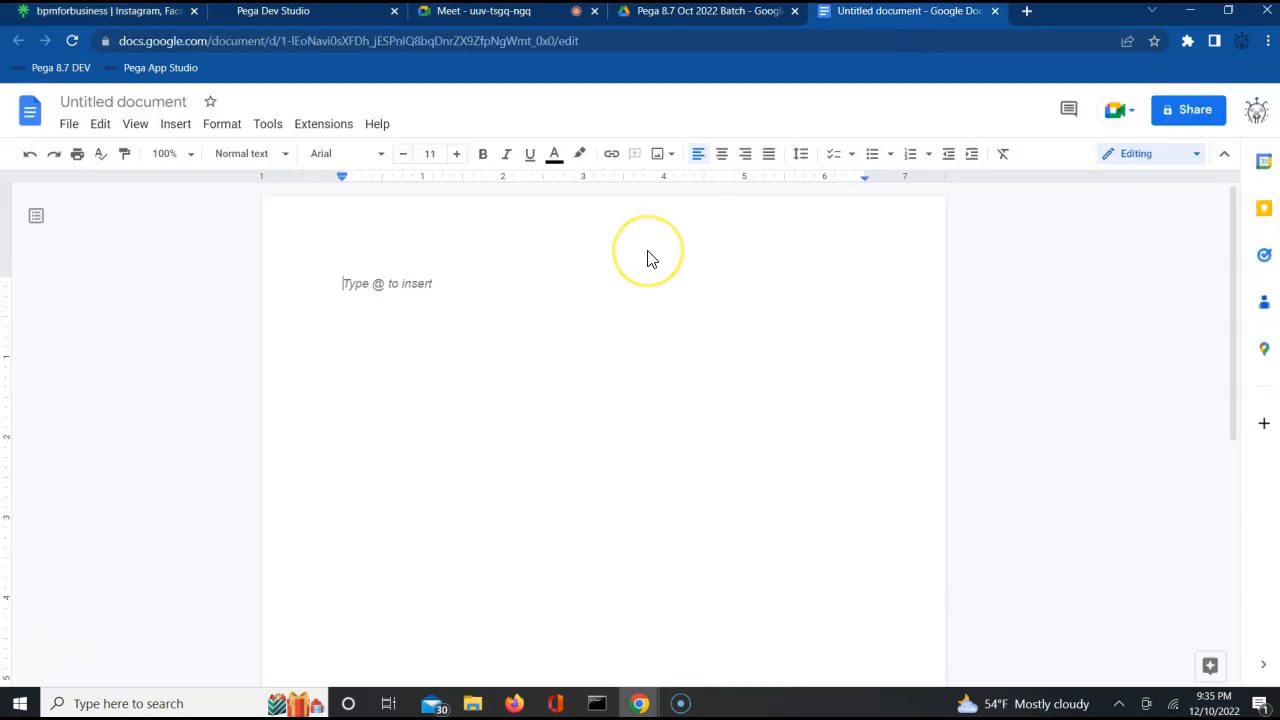
text(Outbound Ema)
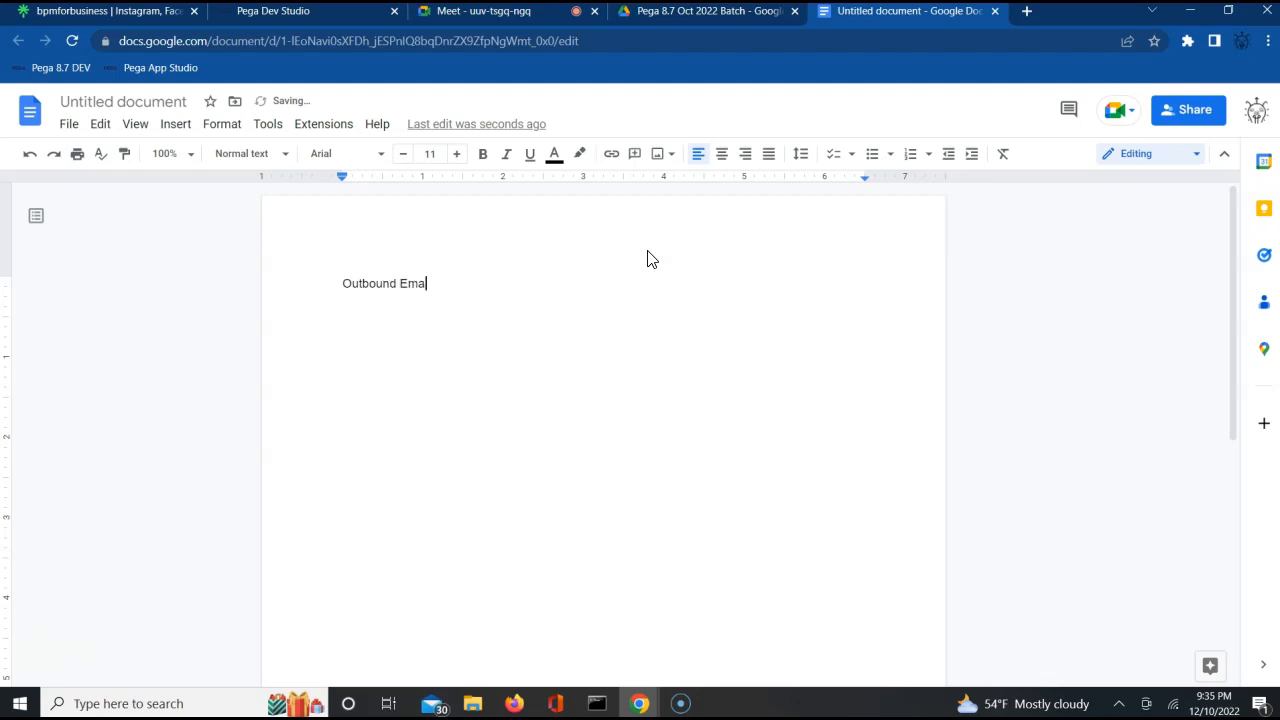
text(il notification is sent.)
key(Return)
key(Return)
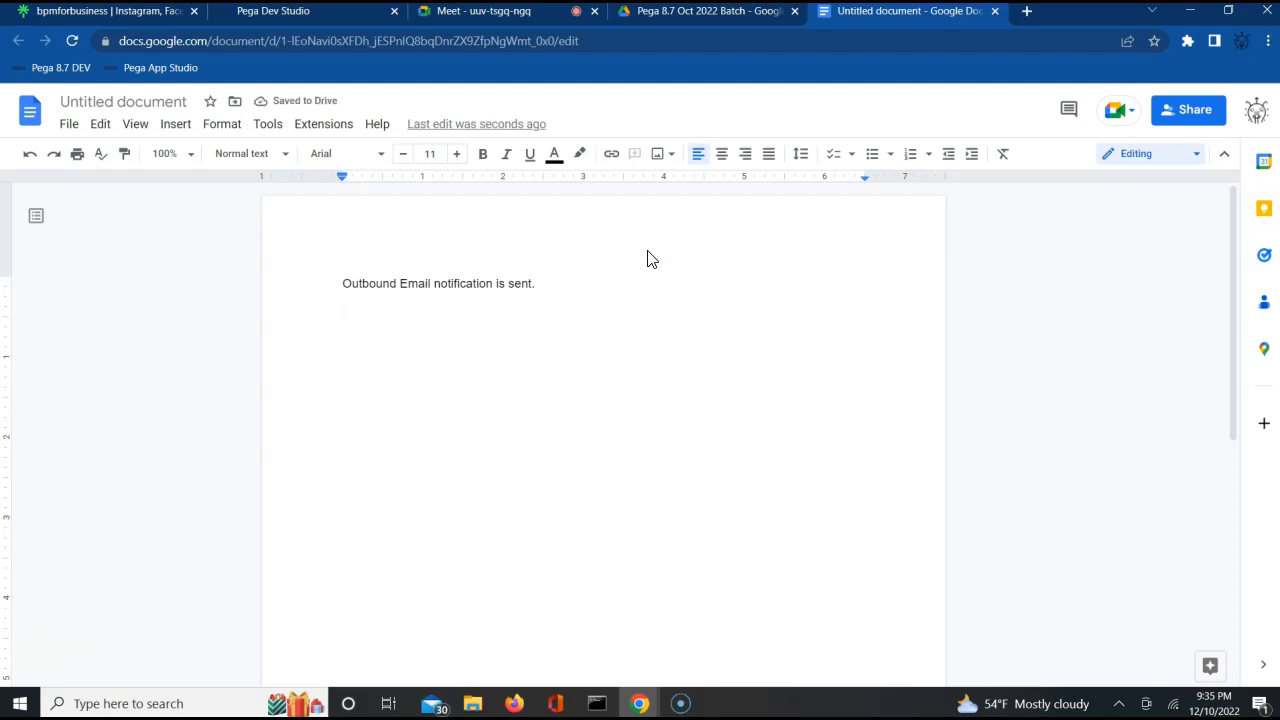
Add the lines "Correspondence" and "Correspondence Fragments" below the outbound email sentence.
text(Correspond)
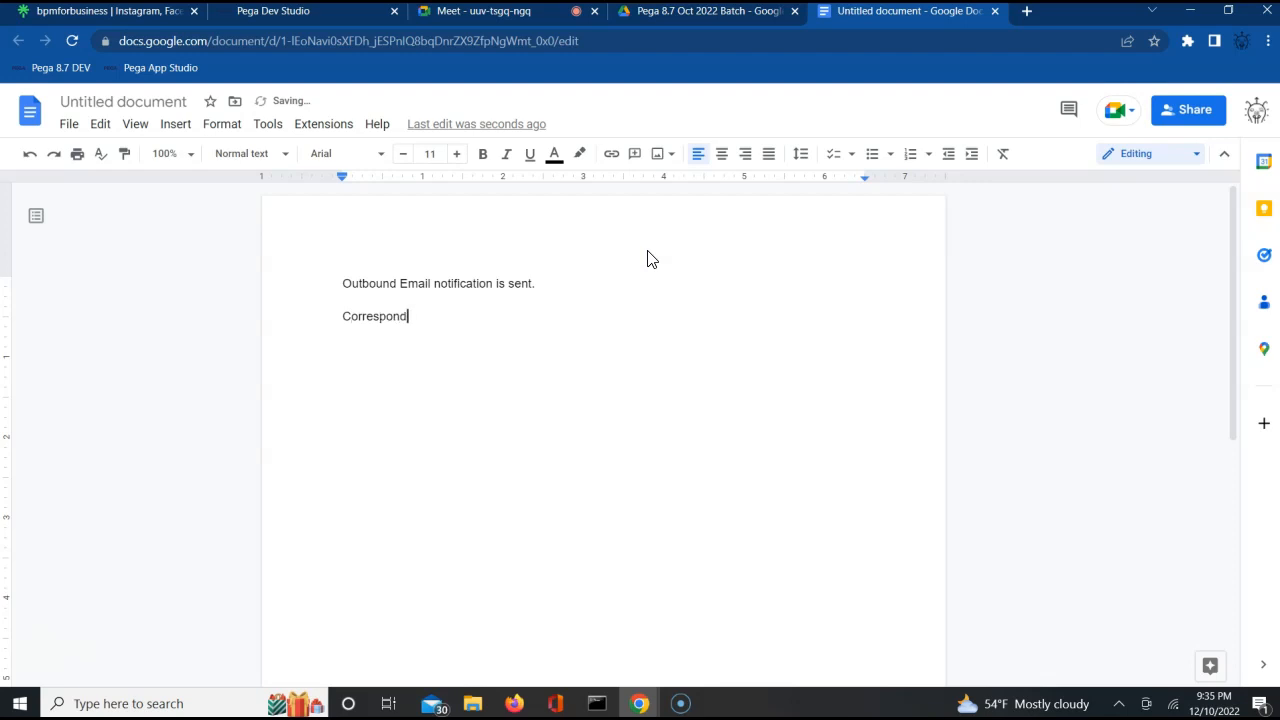
text(ence)
key(Return)
text(corrspondence Fragments)
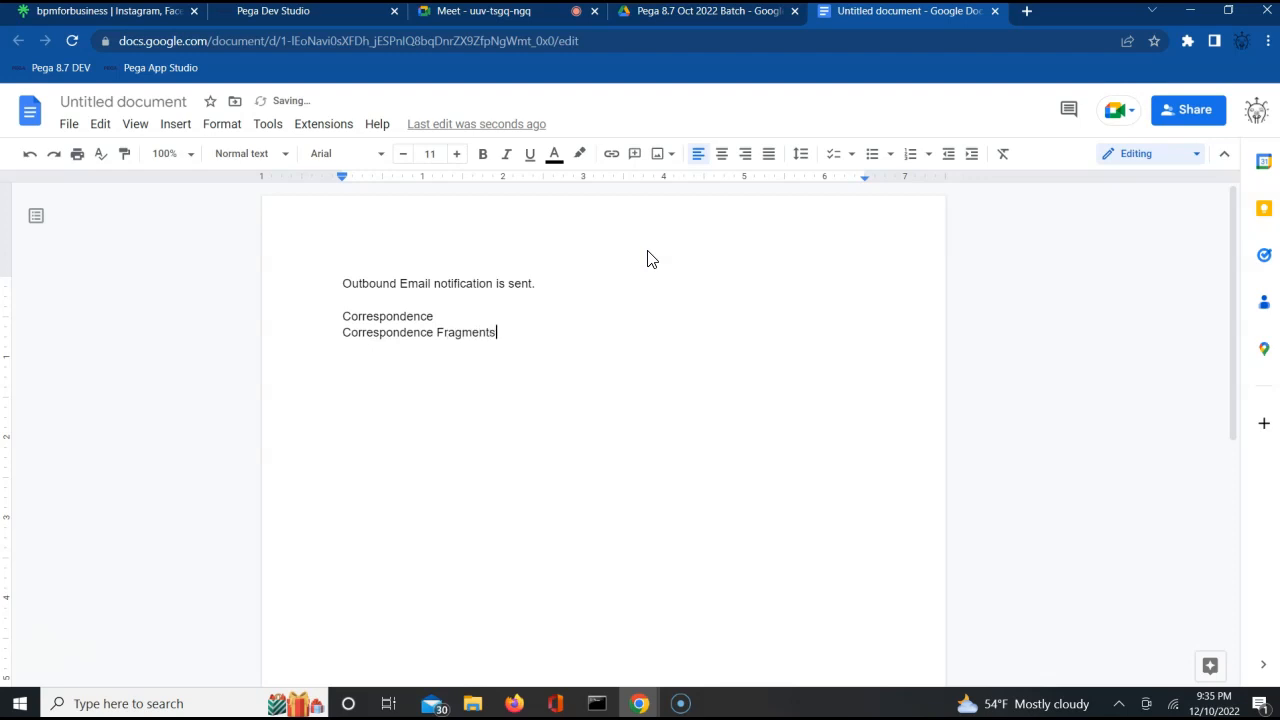
Add the line "Dynamic System settings." below Correspondence Fragments, correcting its spelling, and leave an empty line after it.
key(Return)
text(Dyan)
key(BackSpace)
key(BackSpace)
text(namic Sytem settings.)
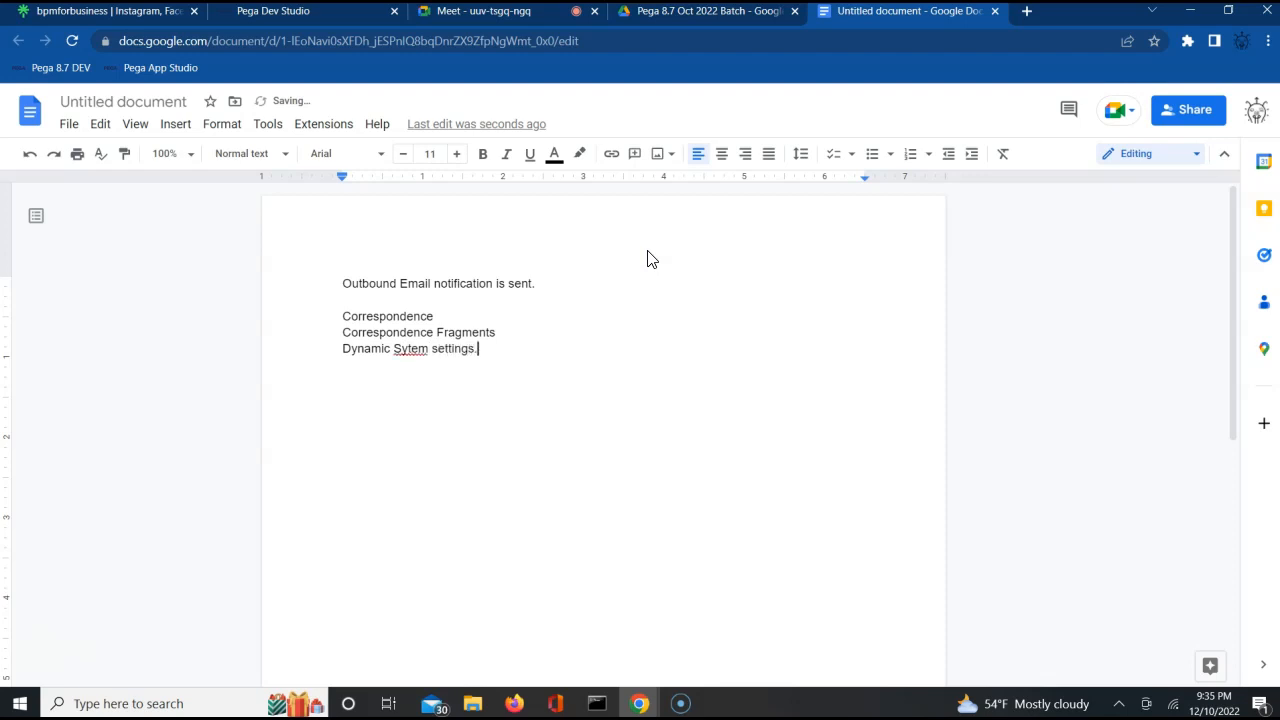
key(Left)
key(Left)
key(Left)
key(Left)
key(Left)
key(Left)
key(Left)
key(Left)
key(Left)
key(Left)
key(Left)
key(Left)
key(Left)
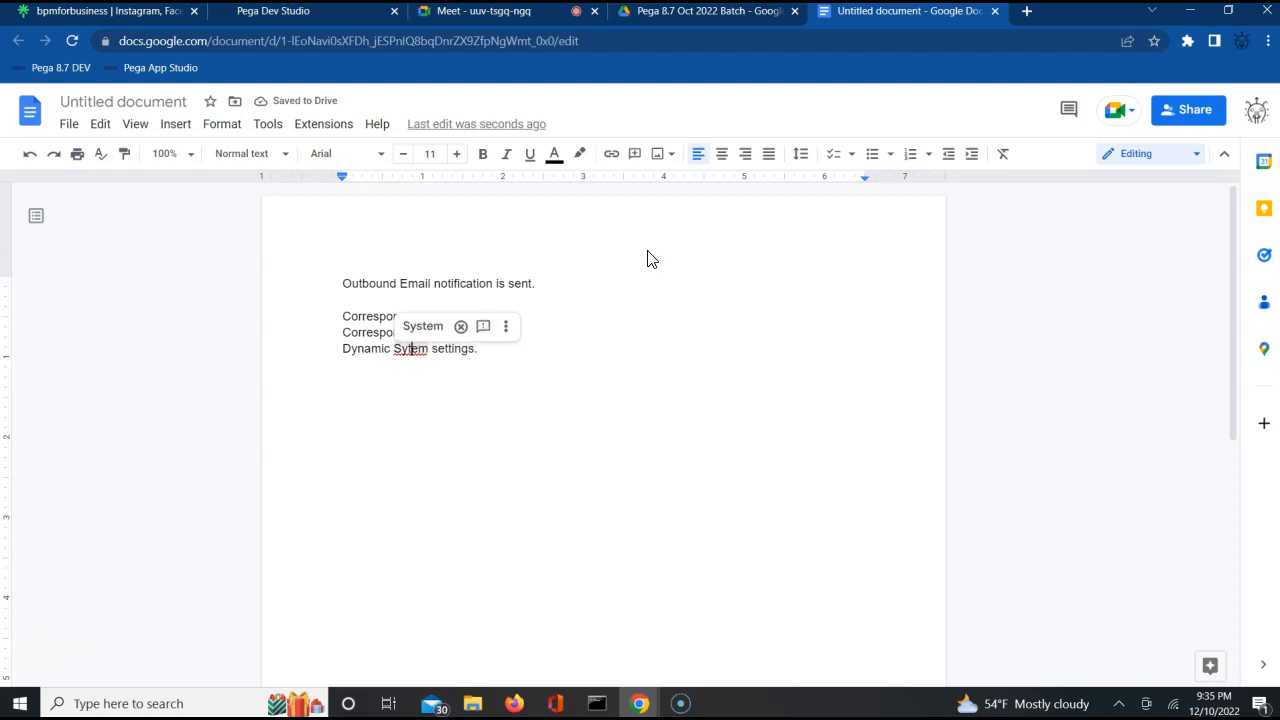
text(s)
click(634, 386)
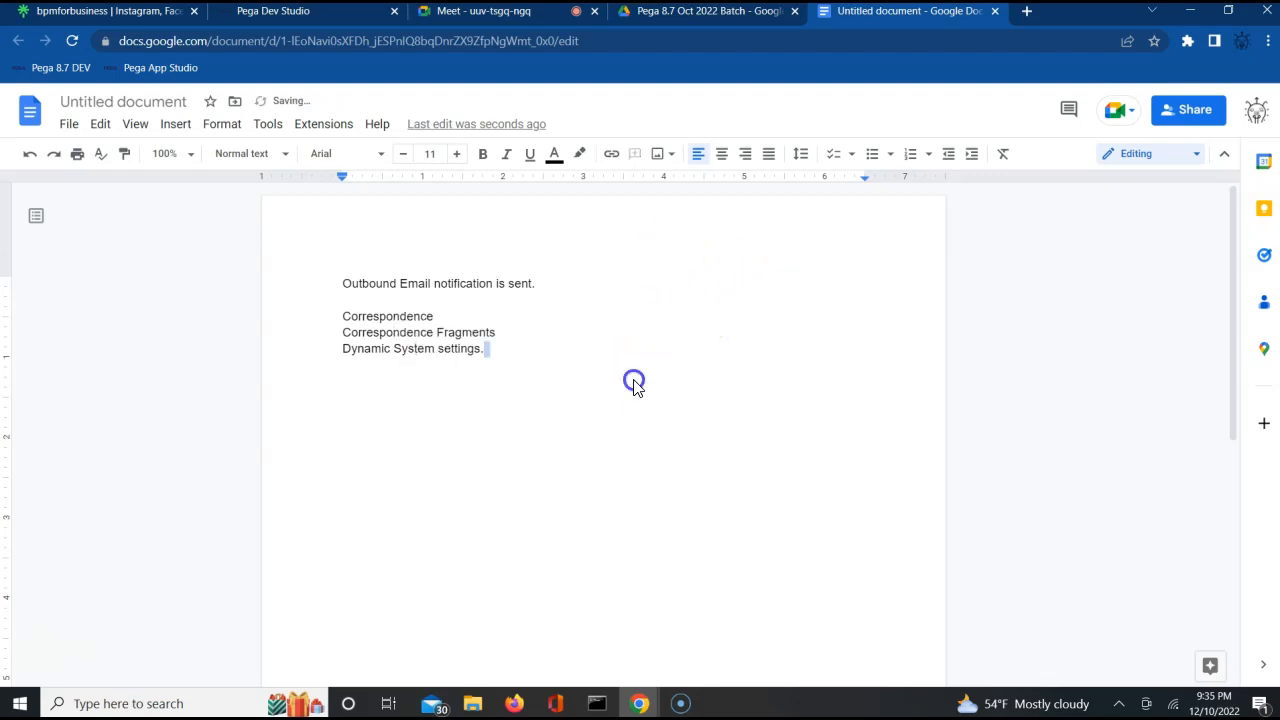
key(Return)
key(Return)
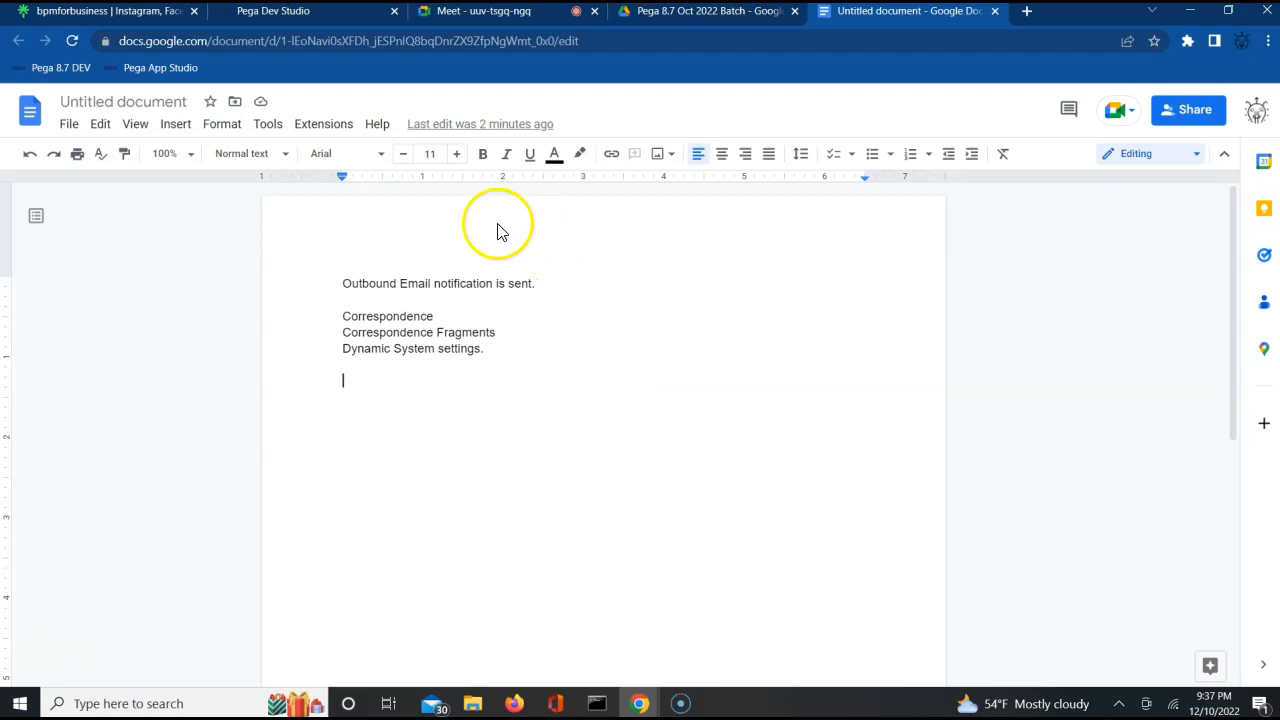
Review the notes by highlighting the outbound email sentence, the Correspondence line and the Correspondence Fragments line.
triple_click(375, 283)
triple_click(376, 284)
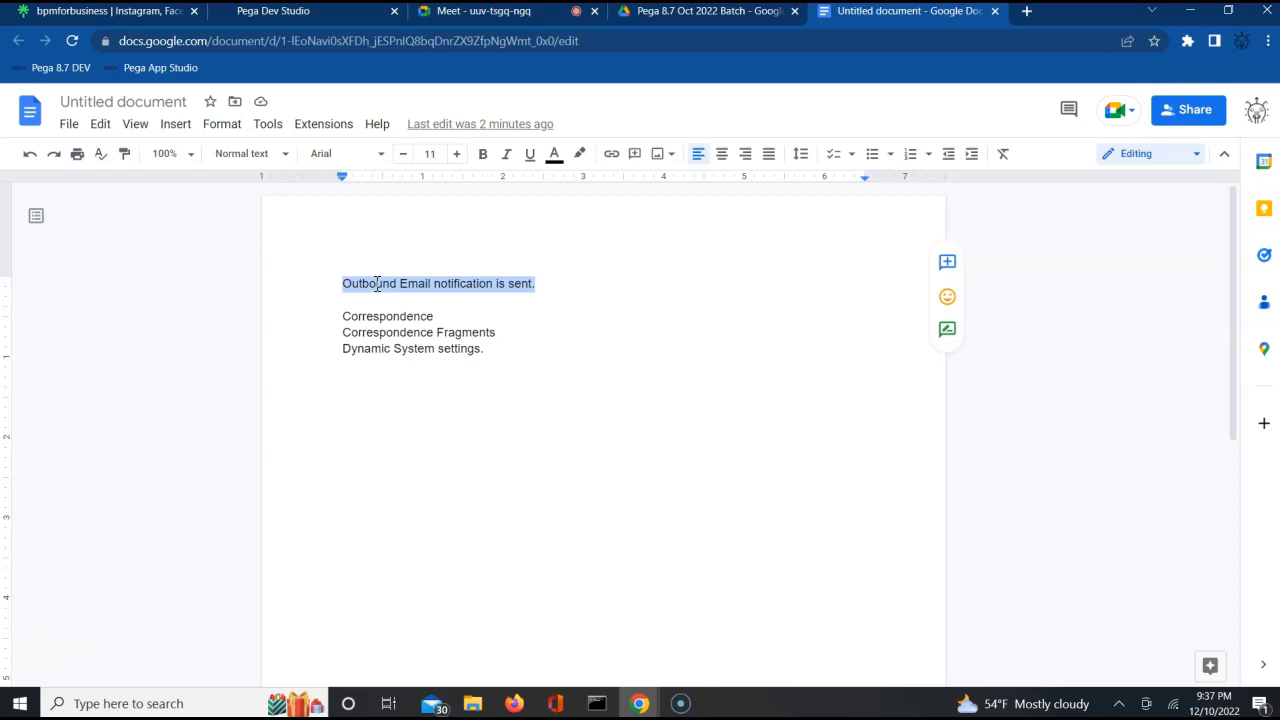
triple_click(425, 281)
double_click(368, 284)
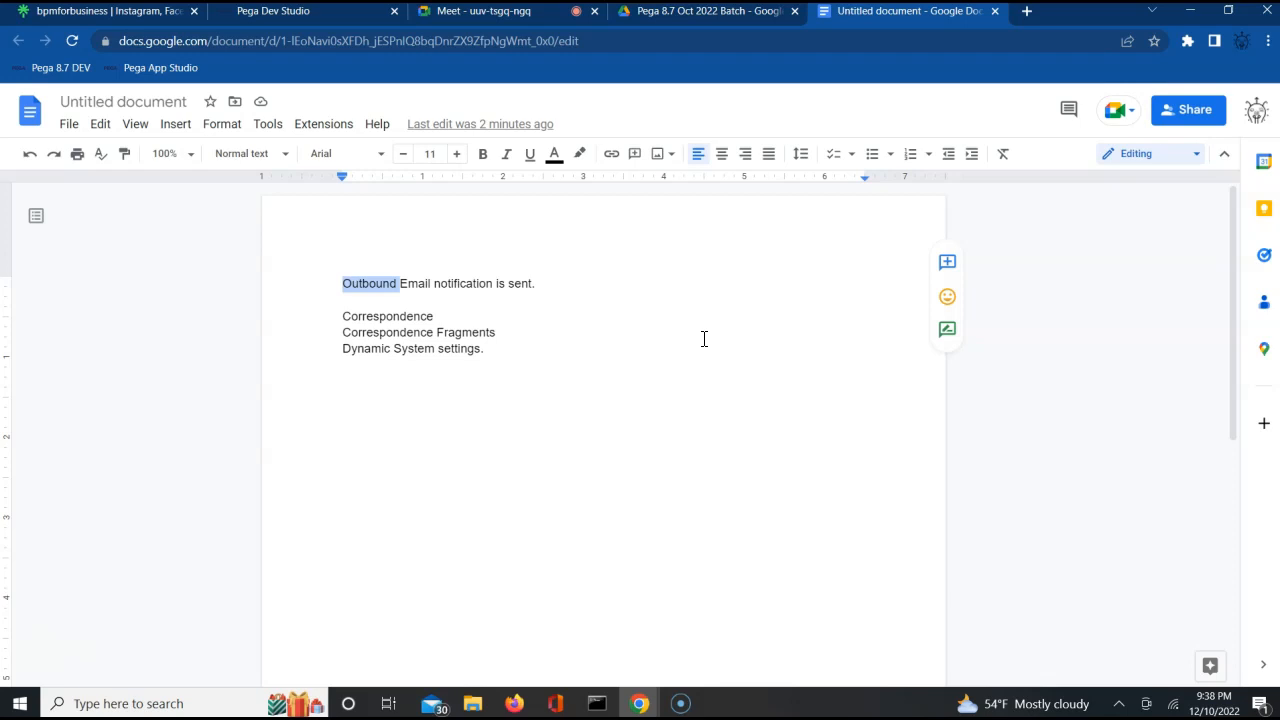
click(368, 293)
triple_click(386, 283)
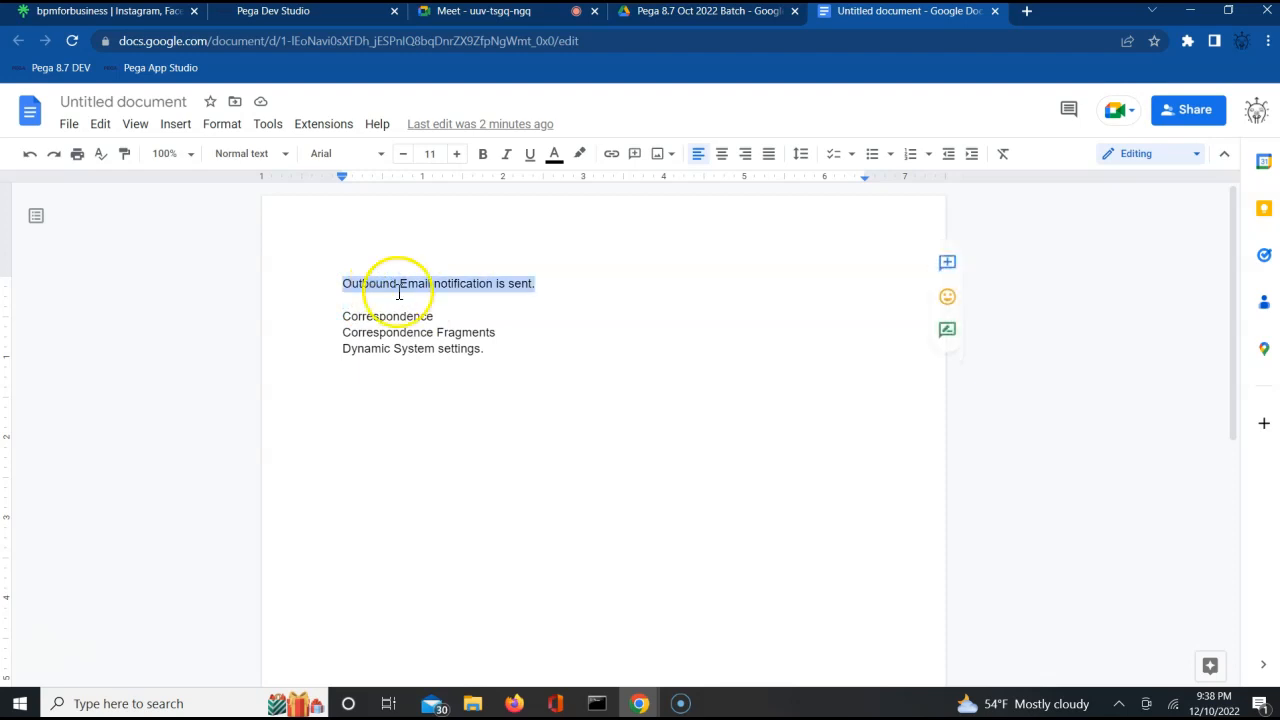
click(375, 307)
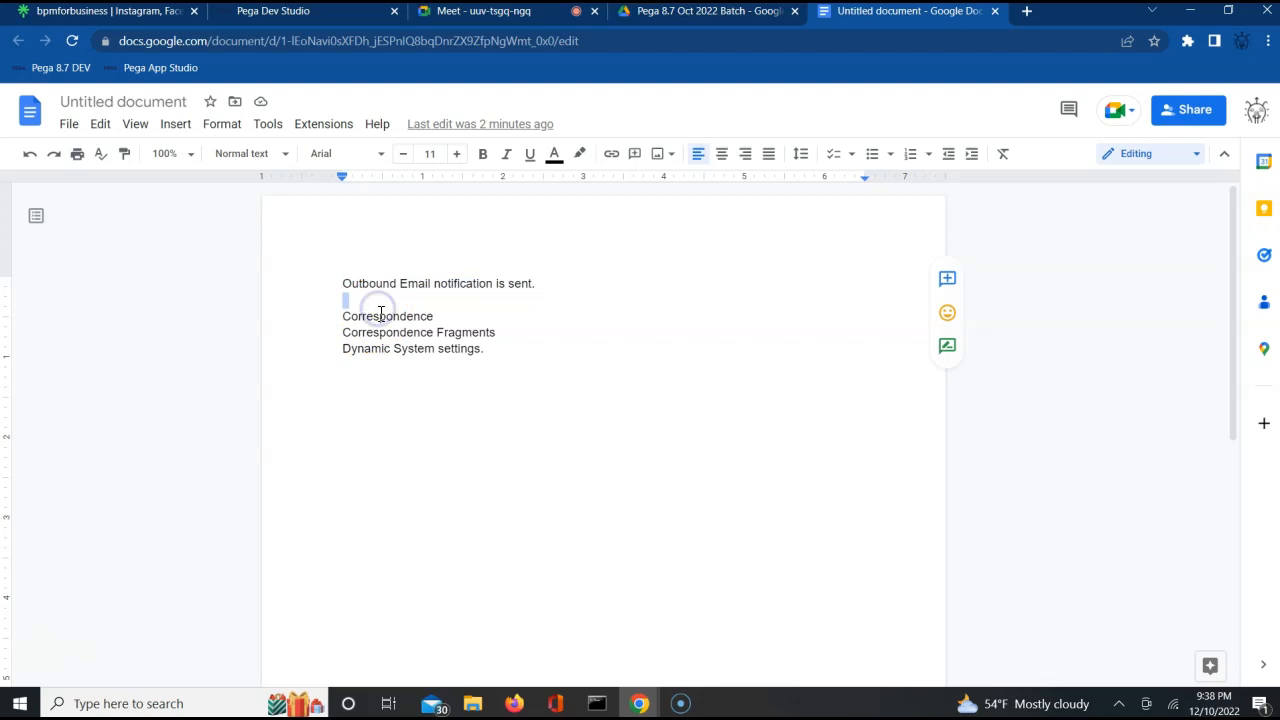
double_click(380, 316)
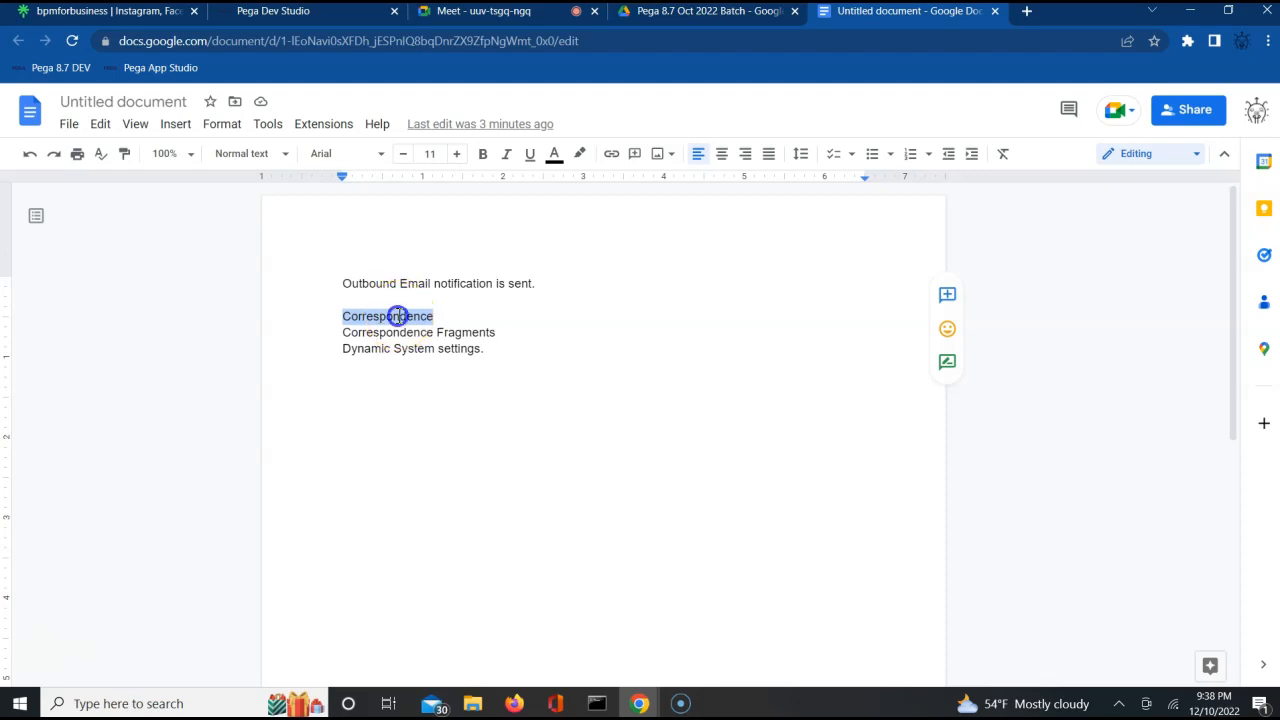
click(523, 366)
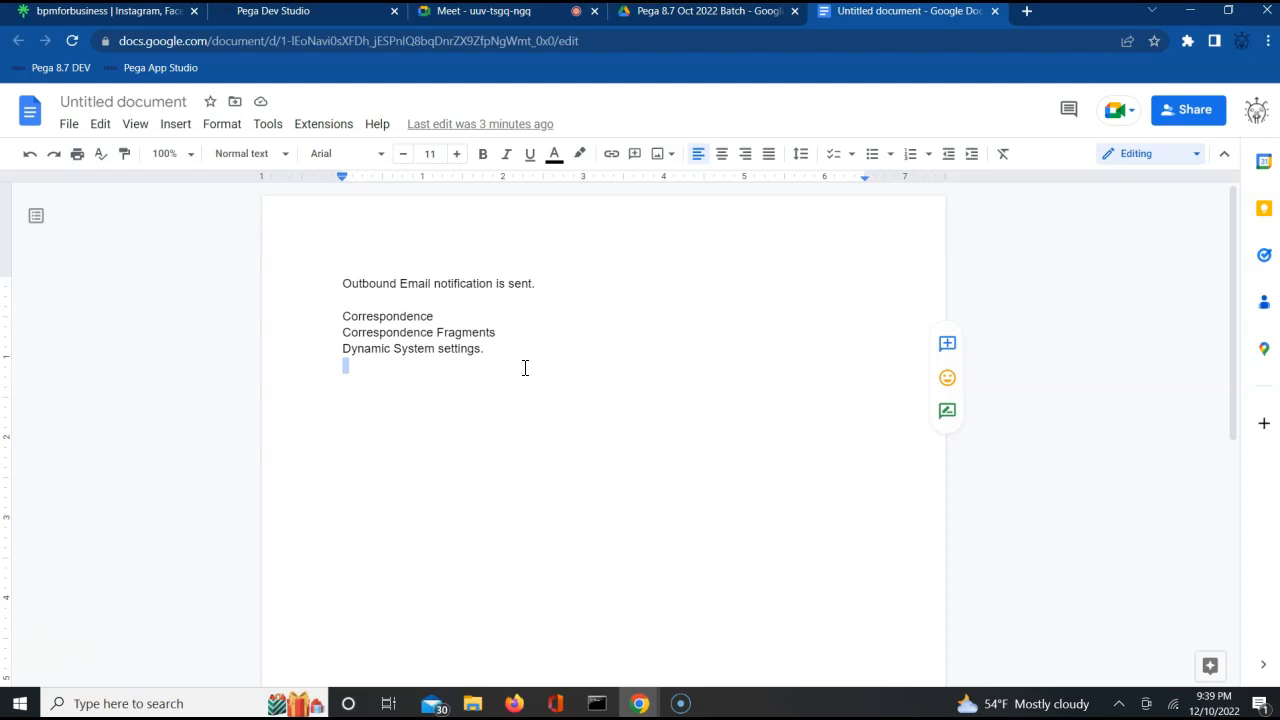
double_click(429, 333)
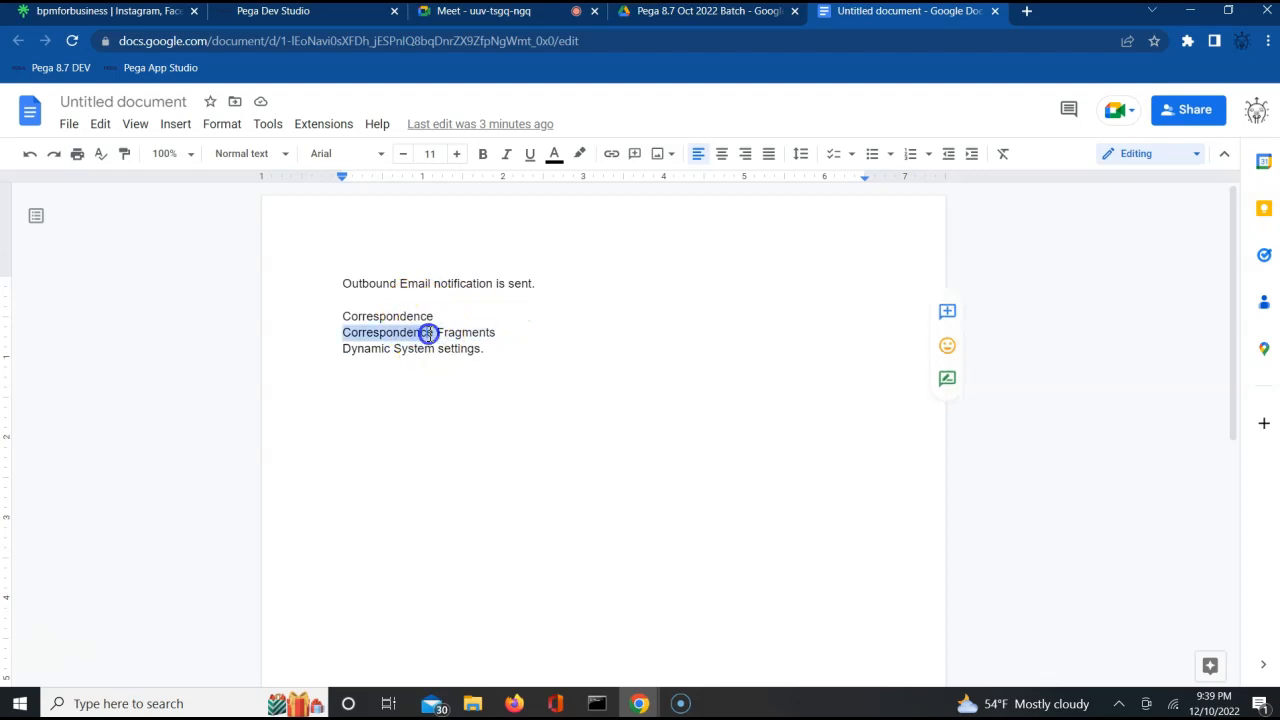
click(430, 334)
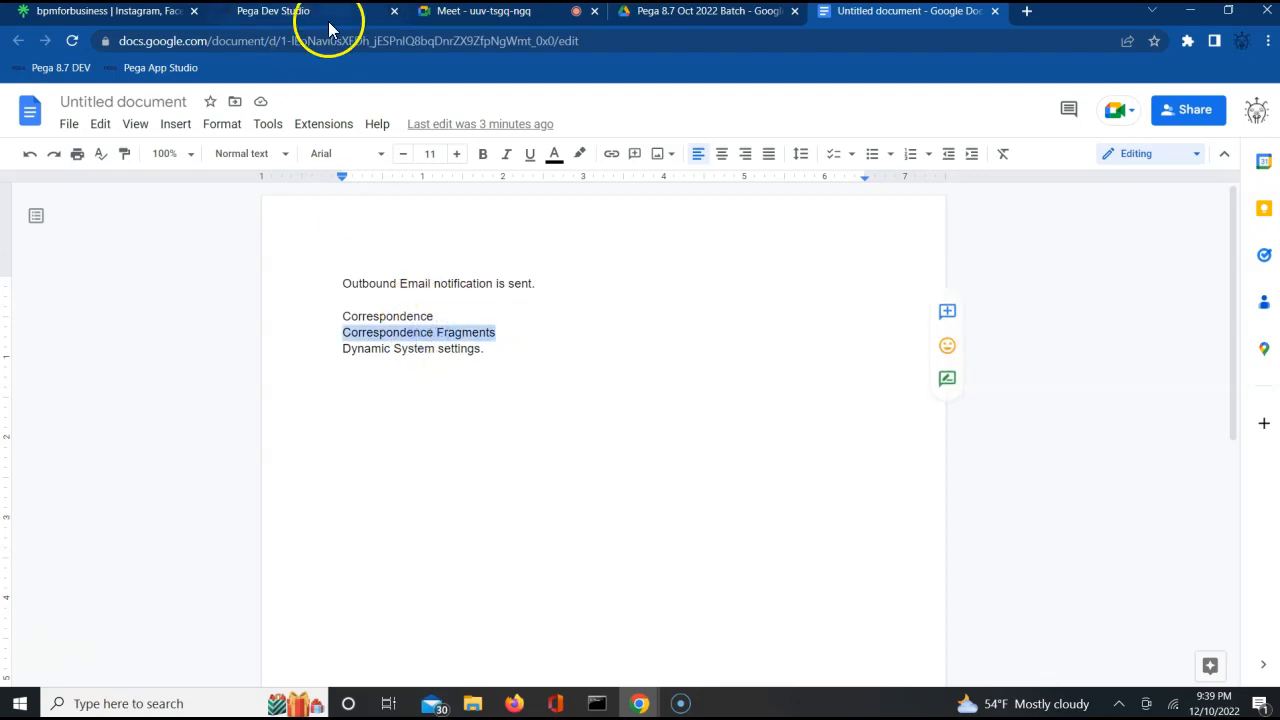
Switch to the Google Meet call, admit the person asking to join, and return to the untitled Google Docs document.
click(435, 14)
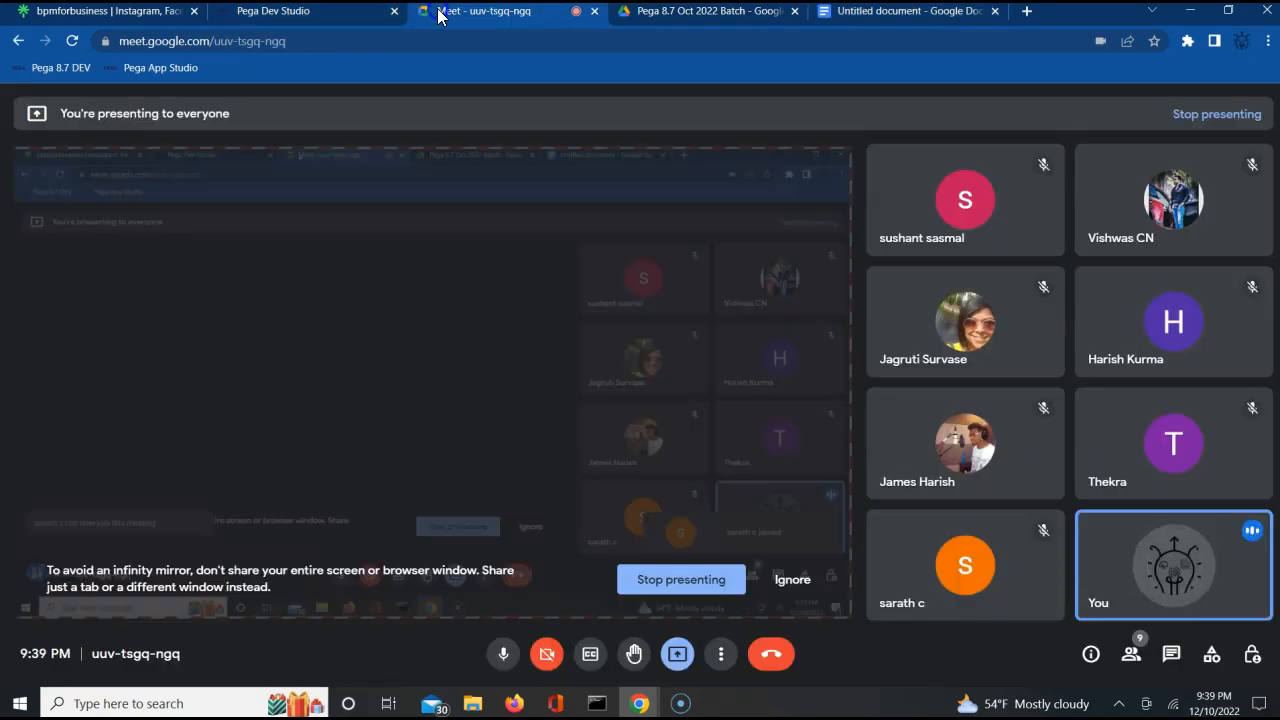
click(830, 183)
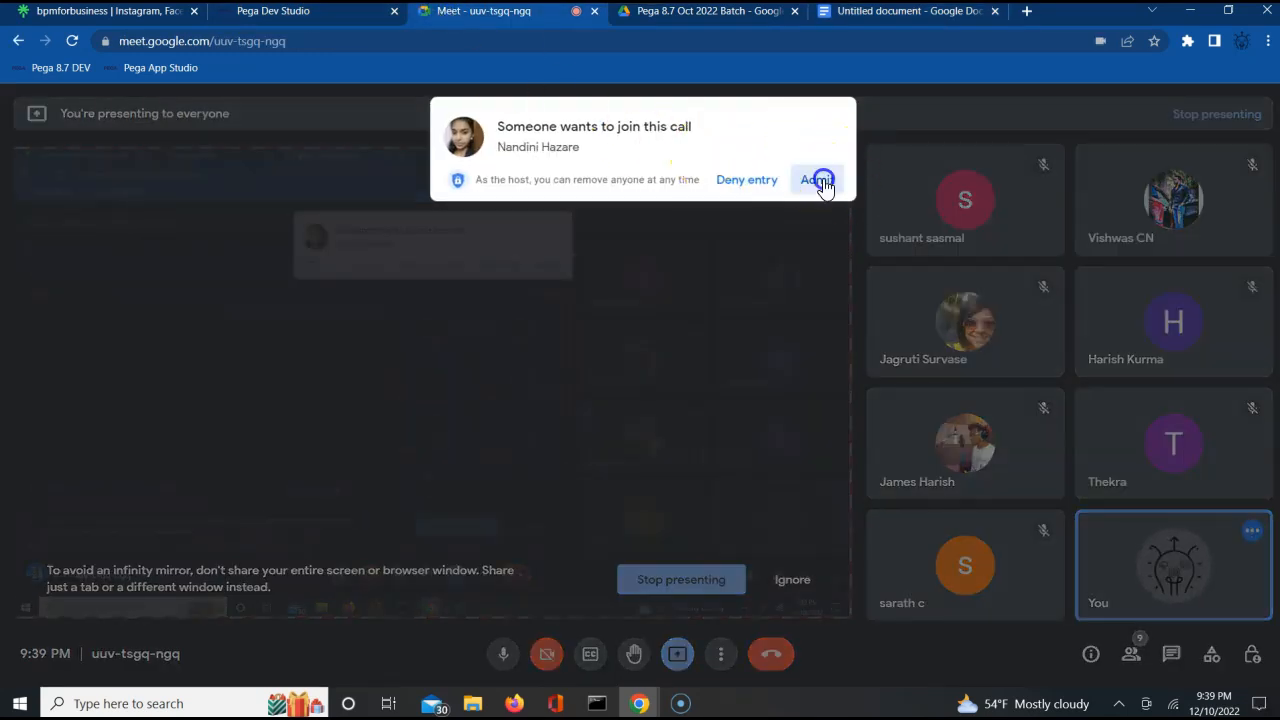
click(891, 16)
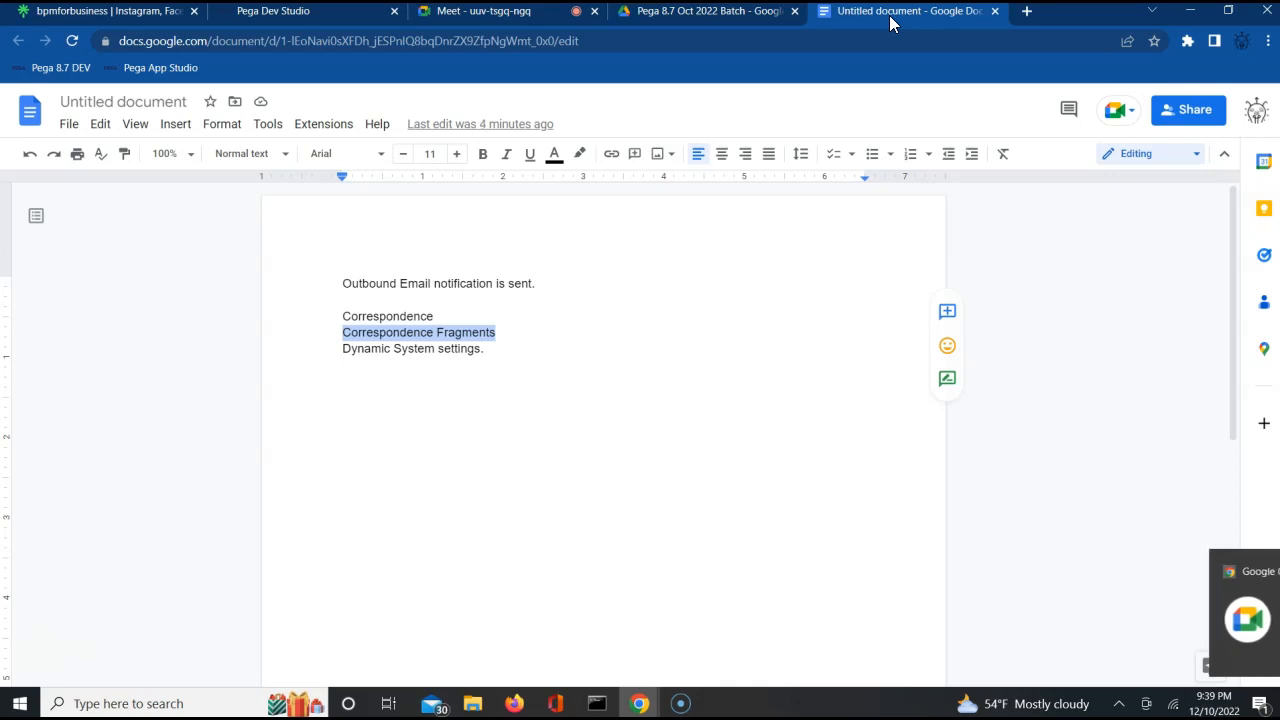
Add the line "A ootb activity - SendEmailNotification" below the dynamic system settings line, followed by an empty line.
click(724, 371)
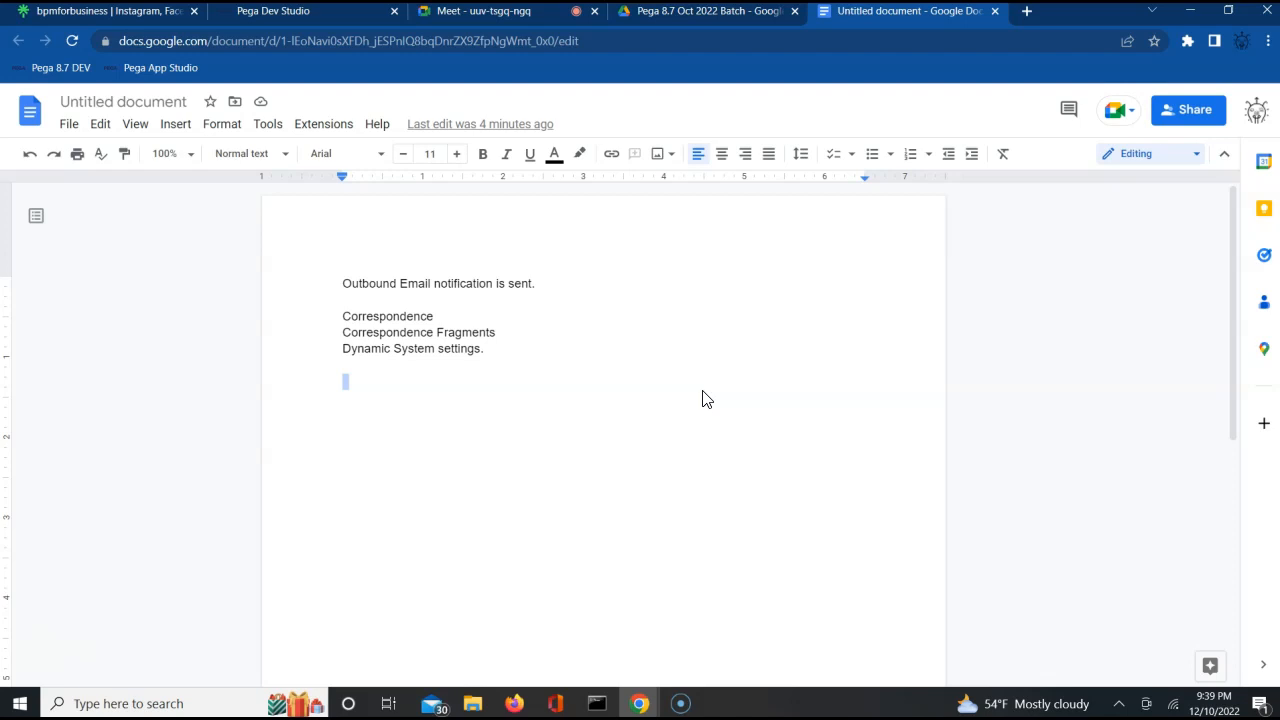
text(A )
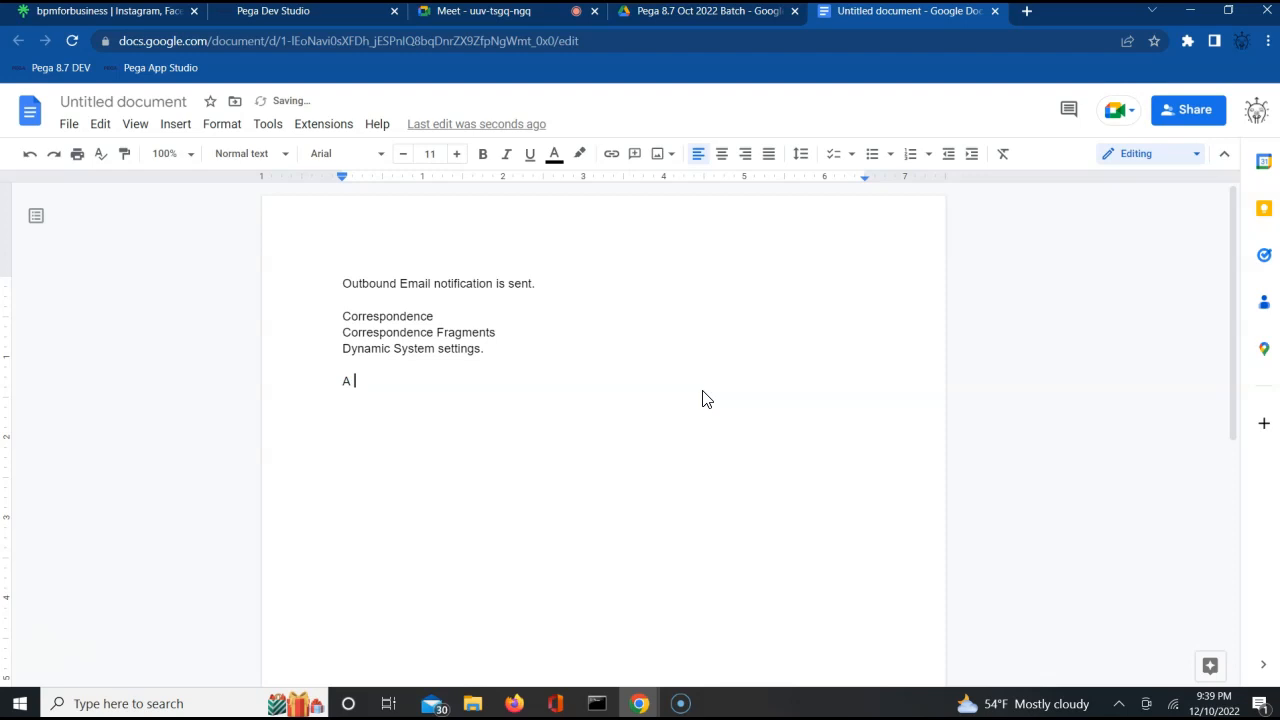
text(ootb )
text(acit)
text(vit)
text(y )
text(- SendE)
text(mail)
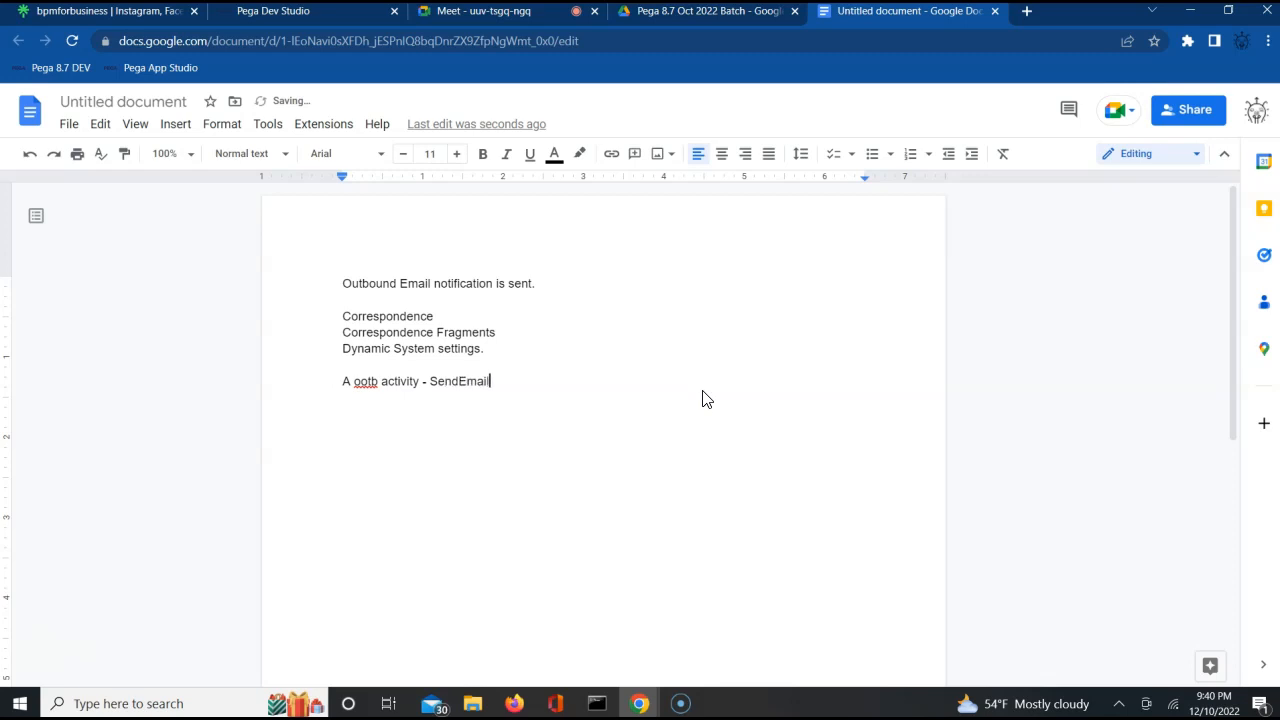
text(Notification)
key(Return)
key(Return)
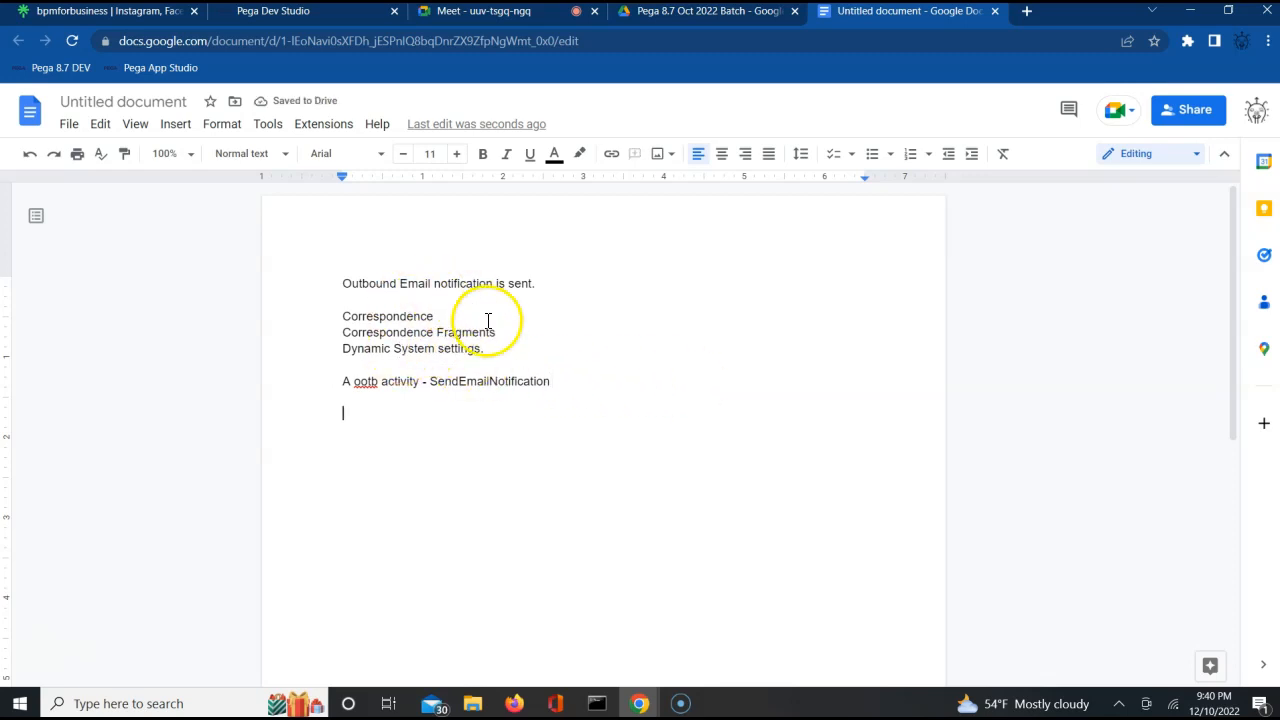
triple_click(389, 355)
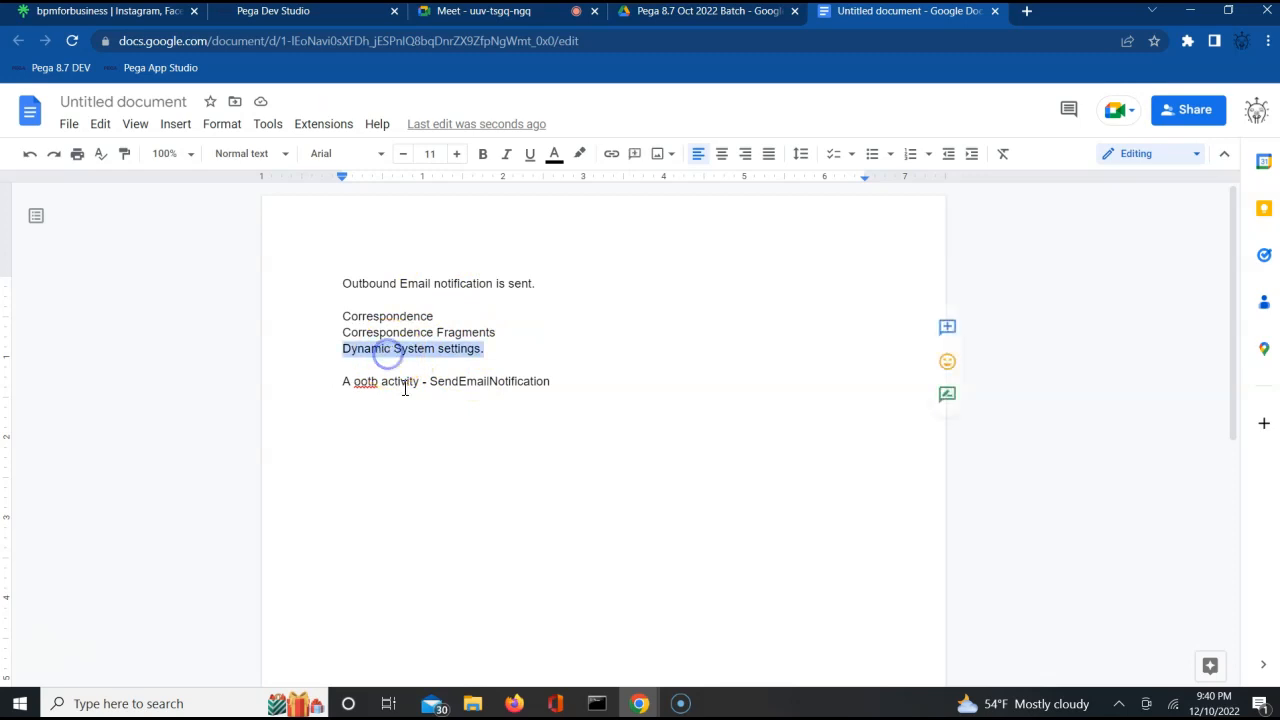
double_click(518, 383)
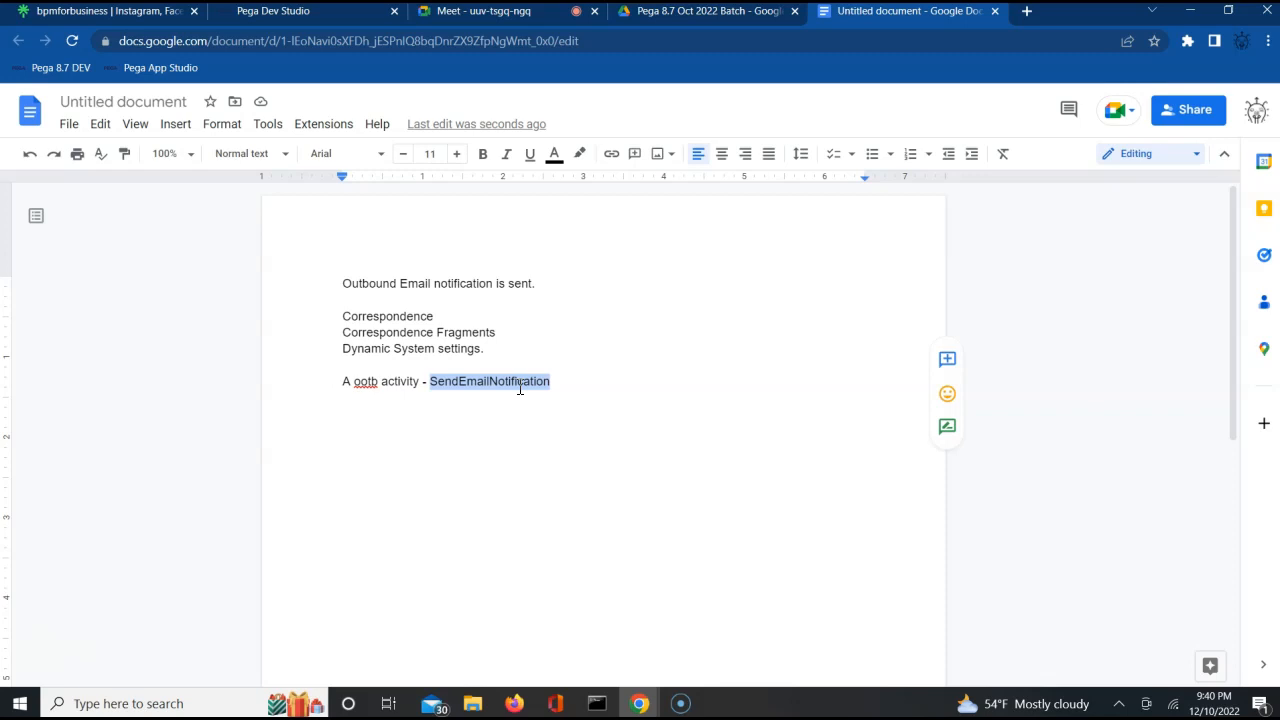
double_click(414, 315)
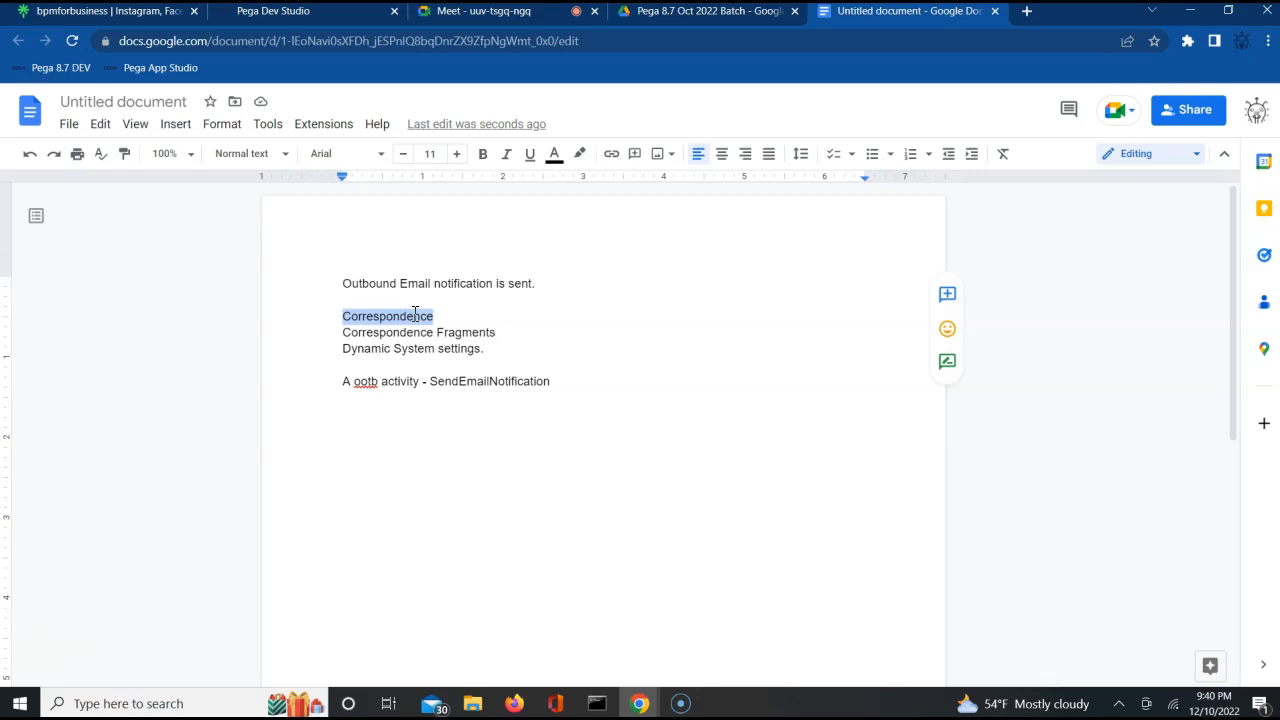
Append the abbreviation "(DSS)" to the end of the Dynamic System settings line.
triple_click(373, 349)
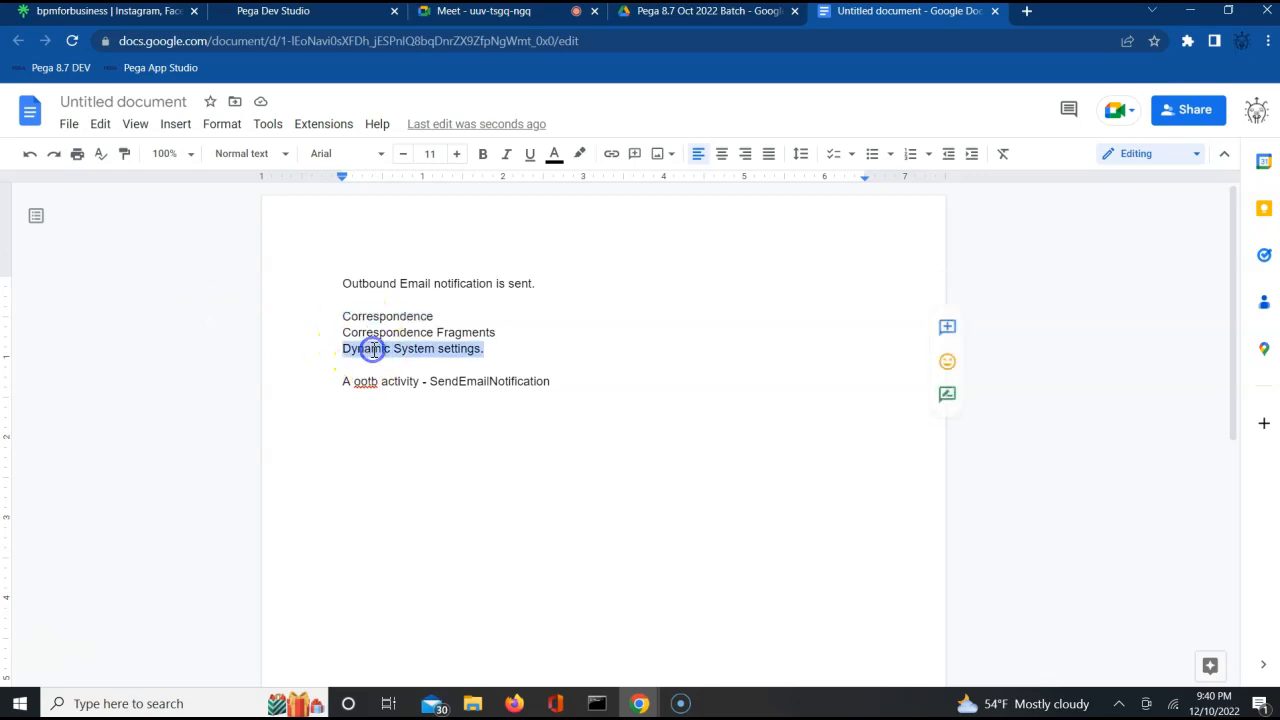
double_click(500, 349)
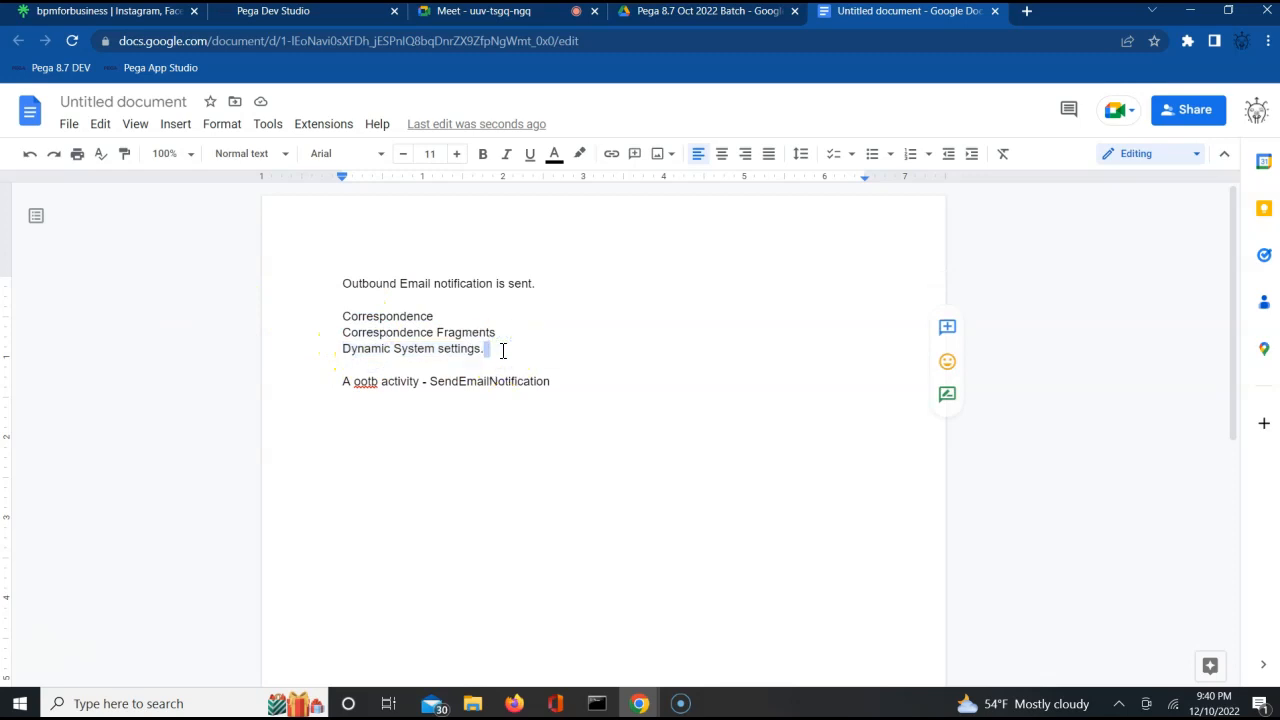
text((DSS)
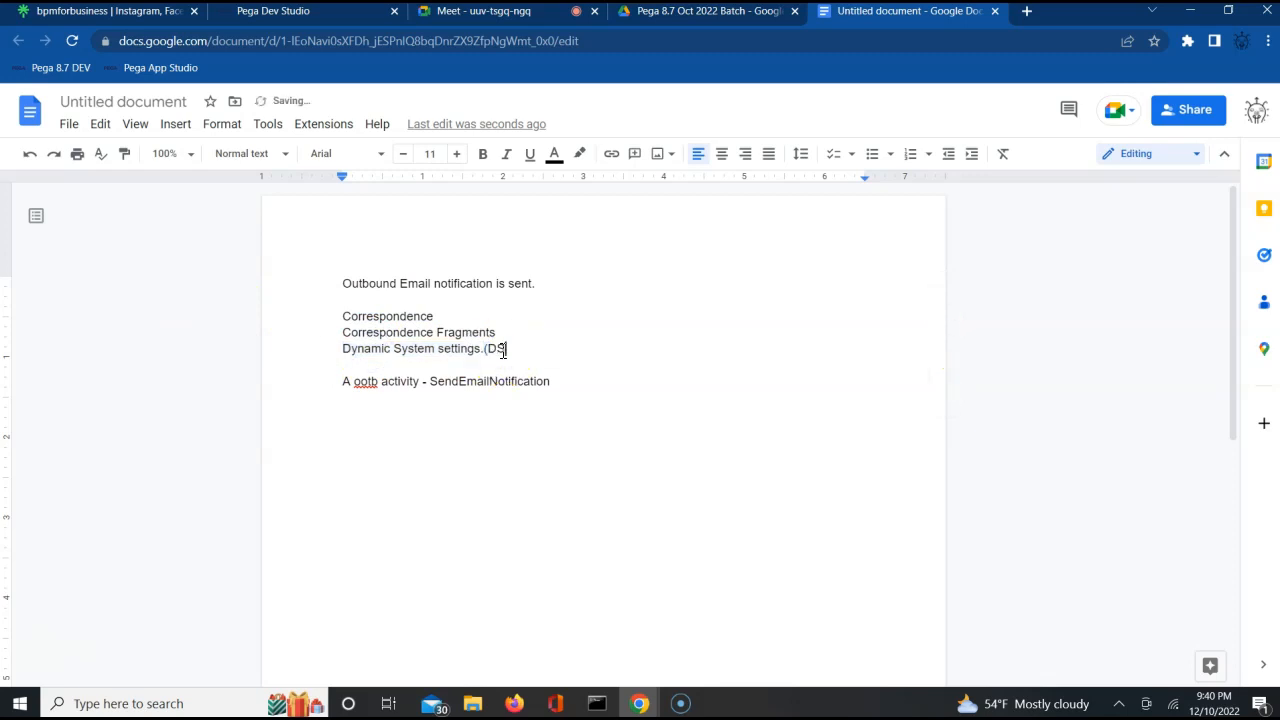
text())
Add the heading "DSS -" below the SendEmailNotification line, separated from it by empty lines.
key(Down)
key(Down)
key(End)
key(Return)
Add the dashed list item "This rule is used to add Globally constant values." under the "DSS -" heading, with an unbulleted empty line after it.
key(Return)
key(Return)
text(DSS -)
key(Return)
text(- Ths)
key(BackSpace)
text(is rule i su)
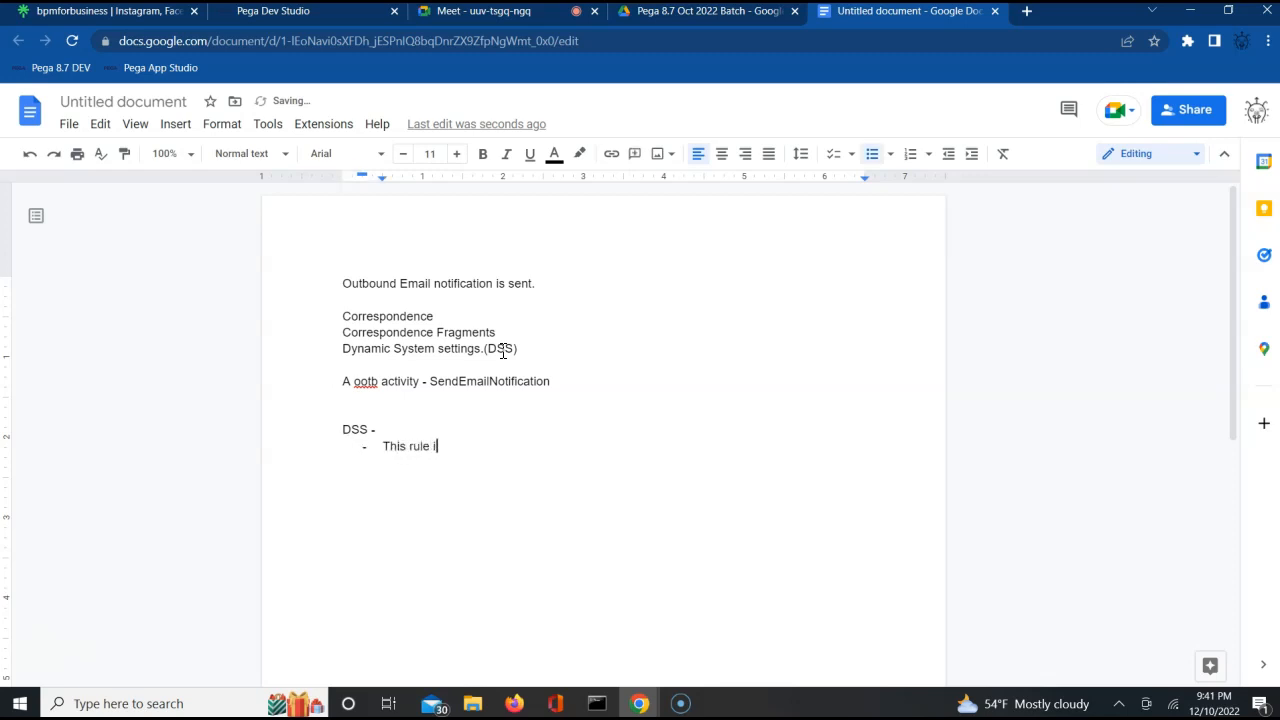
key(BackSpace)
key(BackSpace)
key(BackSpace)
text(s used to add Gloca)
key(BackSpace)
key(BackSpace)
text(bally)
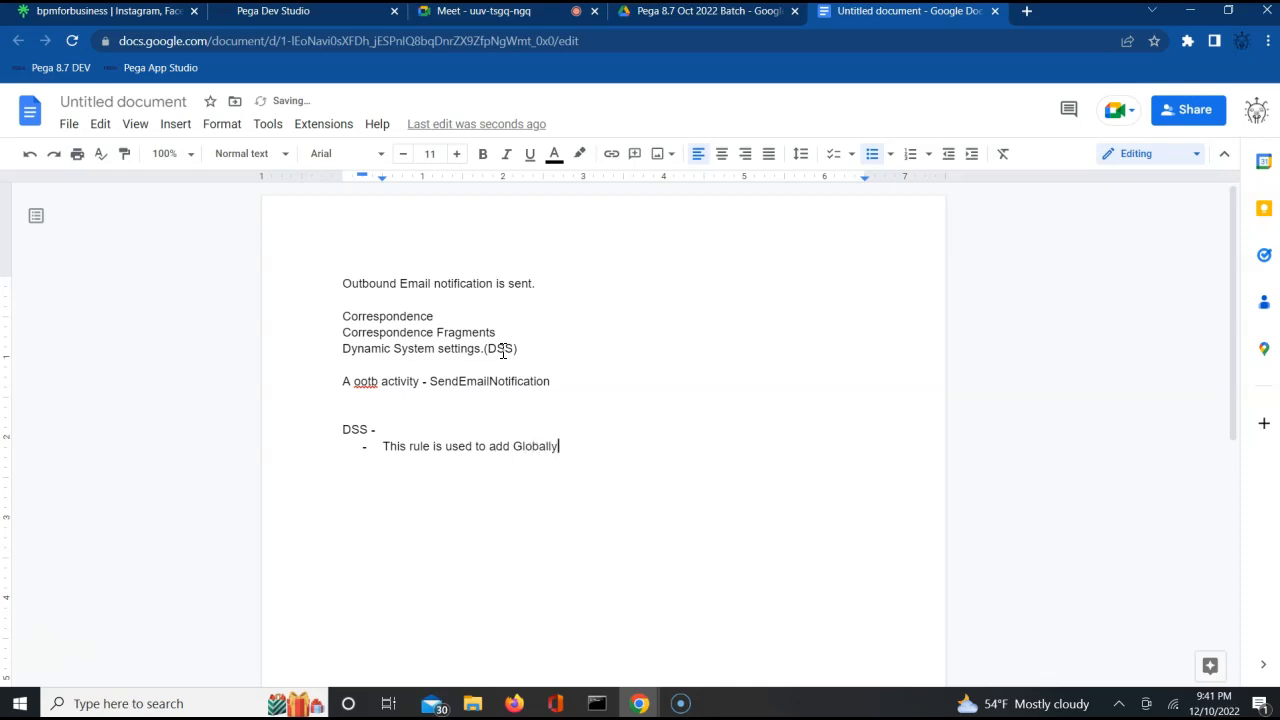
text( constant values.)
key(Return)
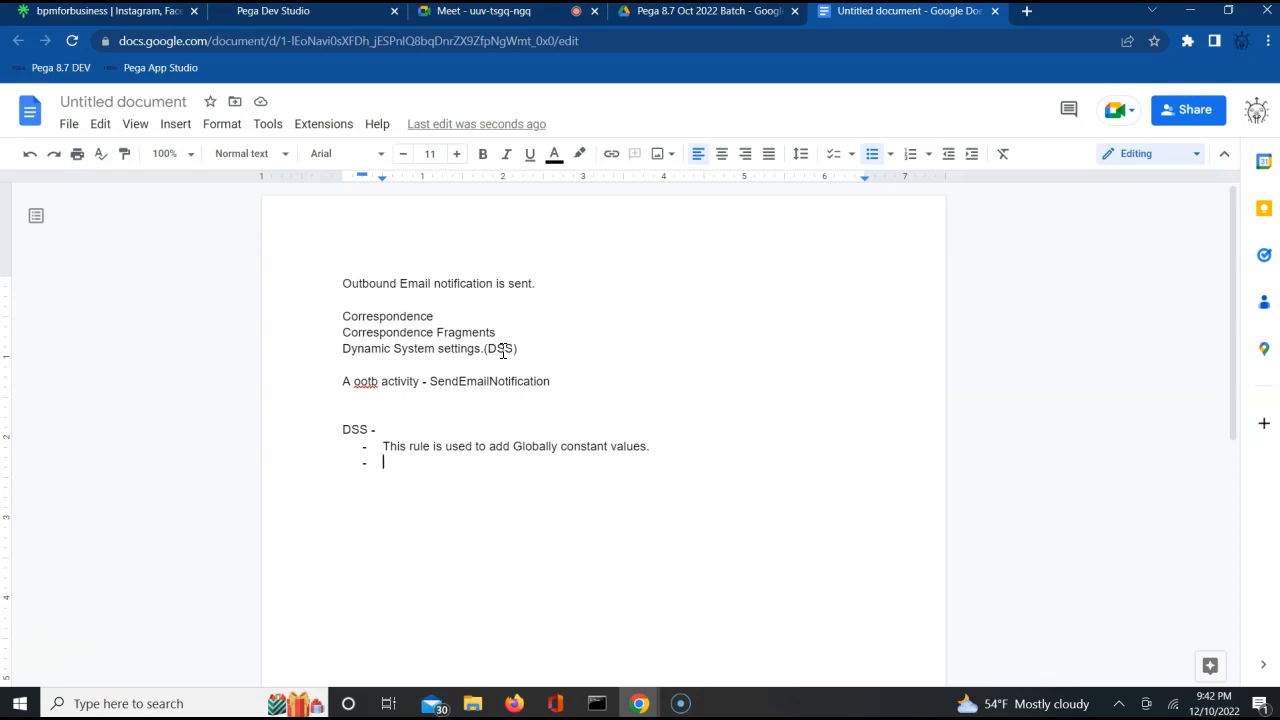
key(BackSpace)
Switch to Pega Dev Studio and highlight the server IP address and the port number in the page URL.
click(310, 12)
double_click(219, 45)
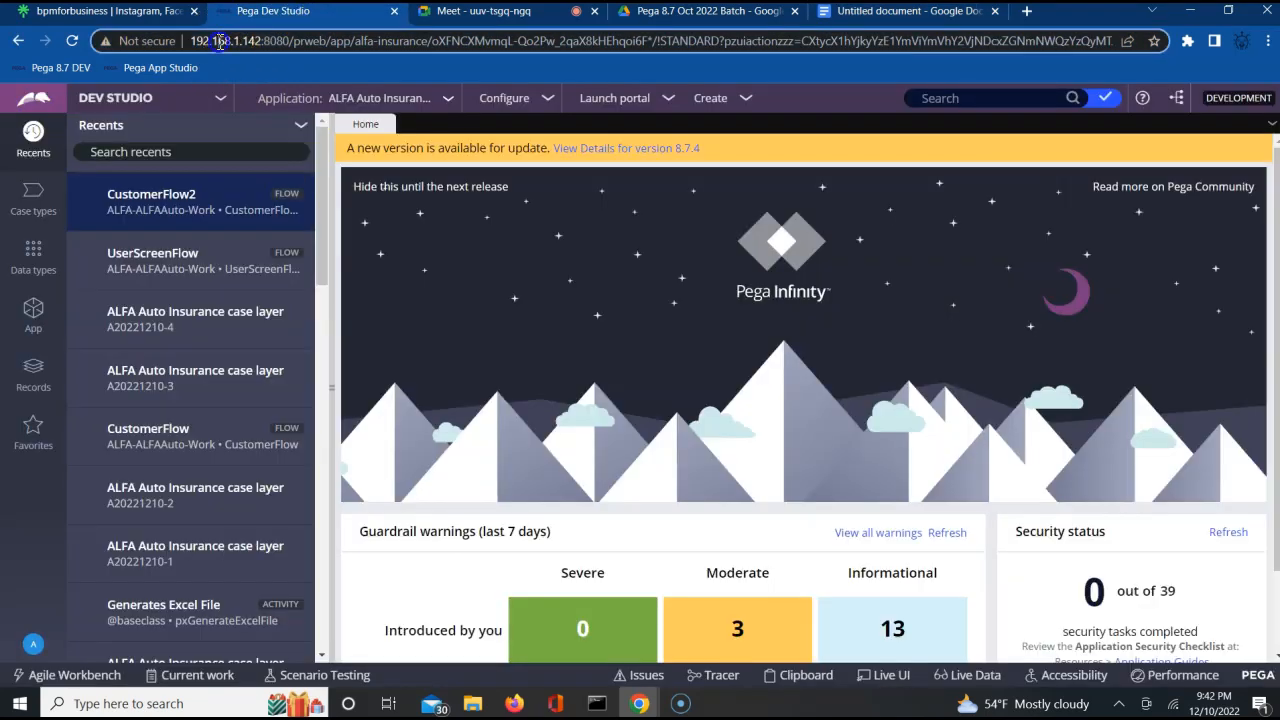
click(331, 42)
triple_click(331, 42)
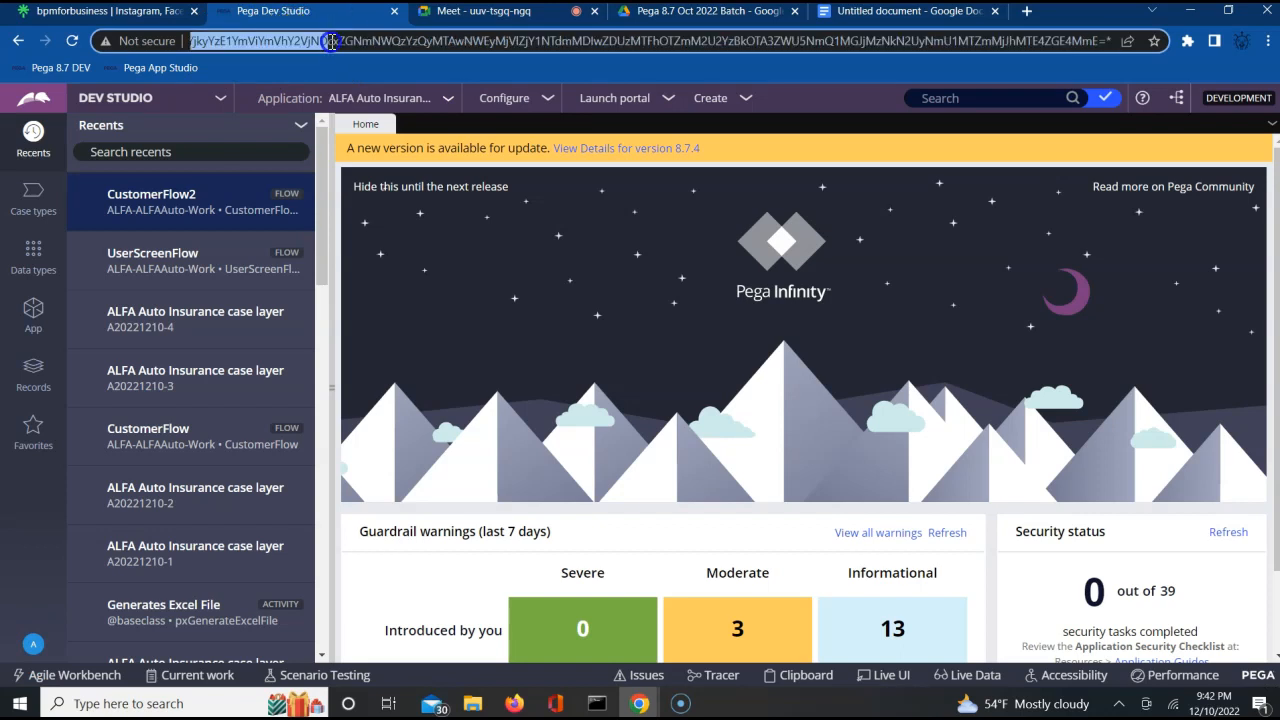
click(227, 42)
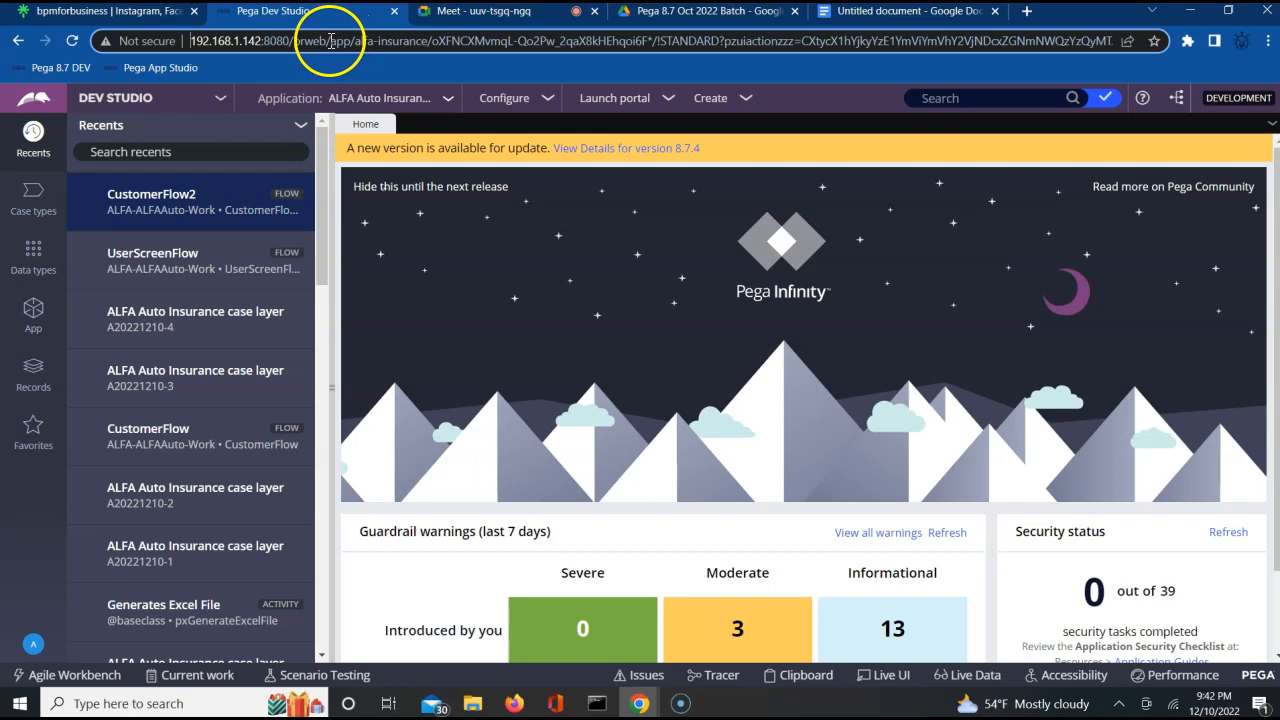
drag(190, 41, 262, 41)
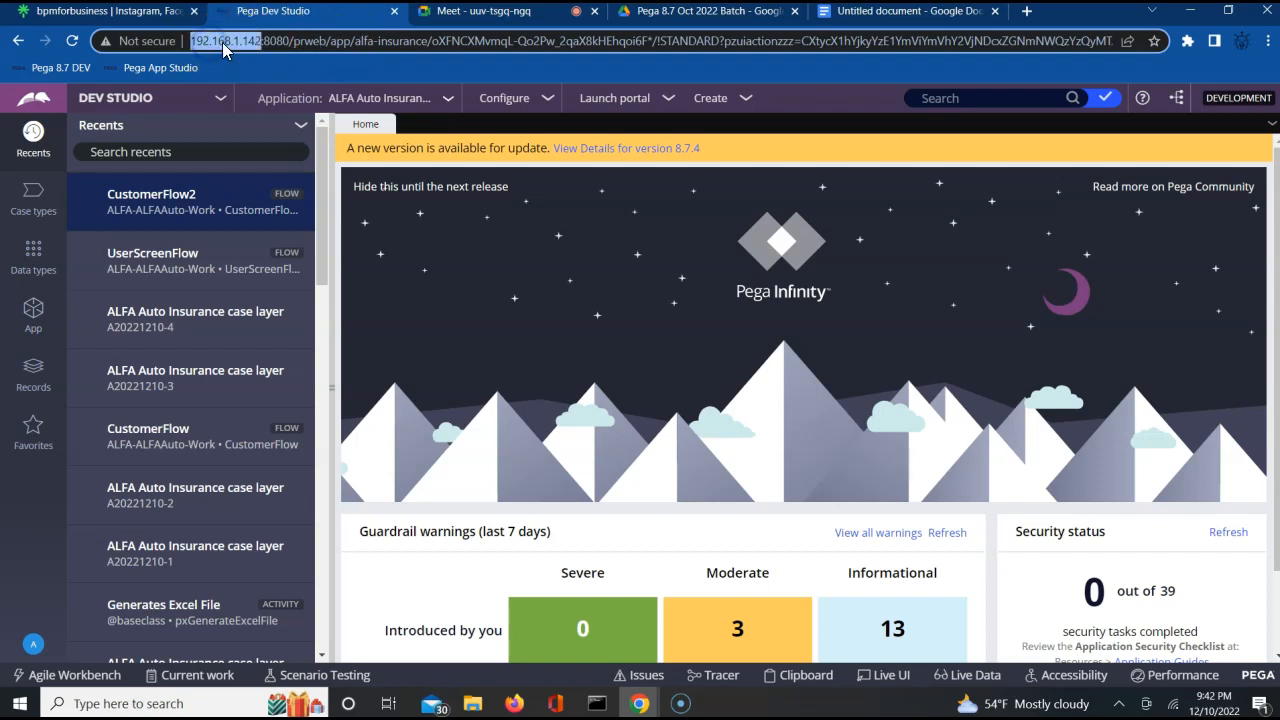
double_click(274, 42)
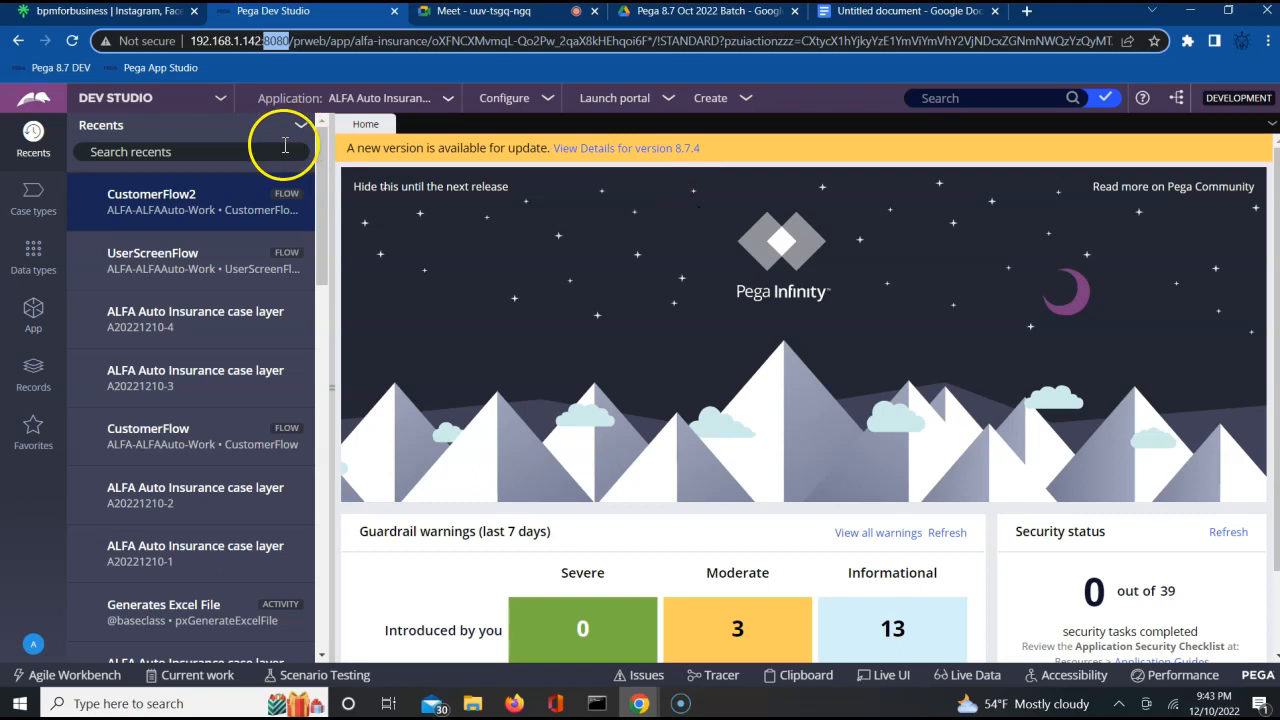
Open the list of Dynamic System Settings instances from the SysAdmin category of the records.
click(47, 378)
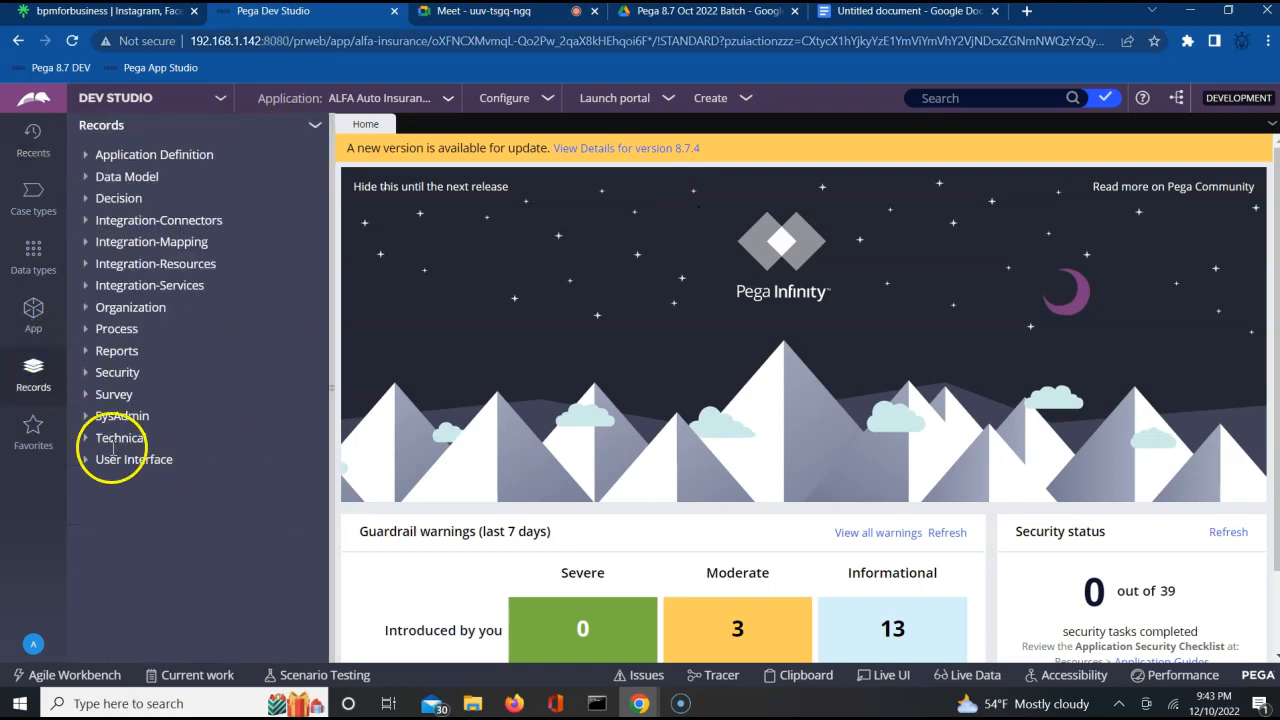
click(85, 418)
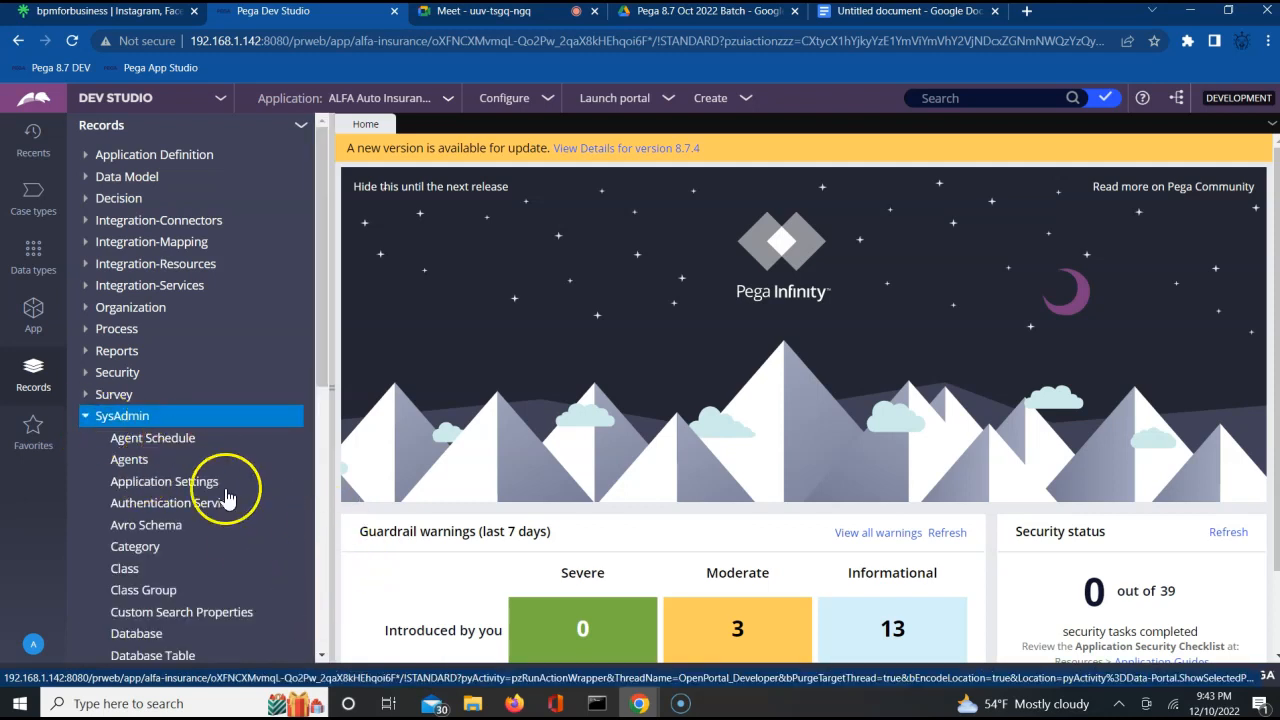
scroll(323, 664, down, 3)
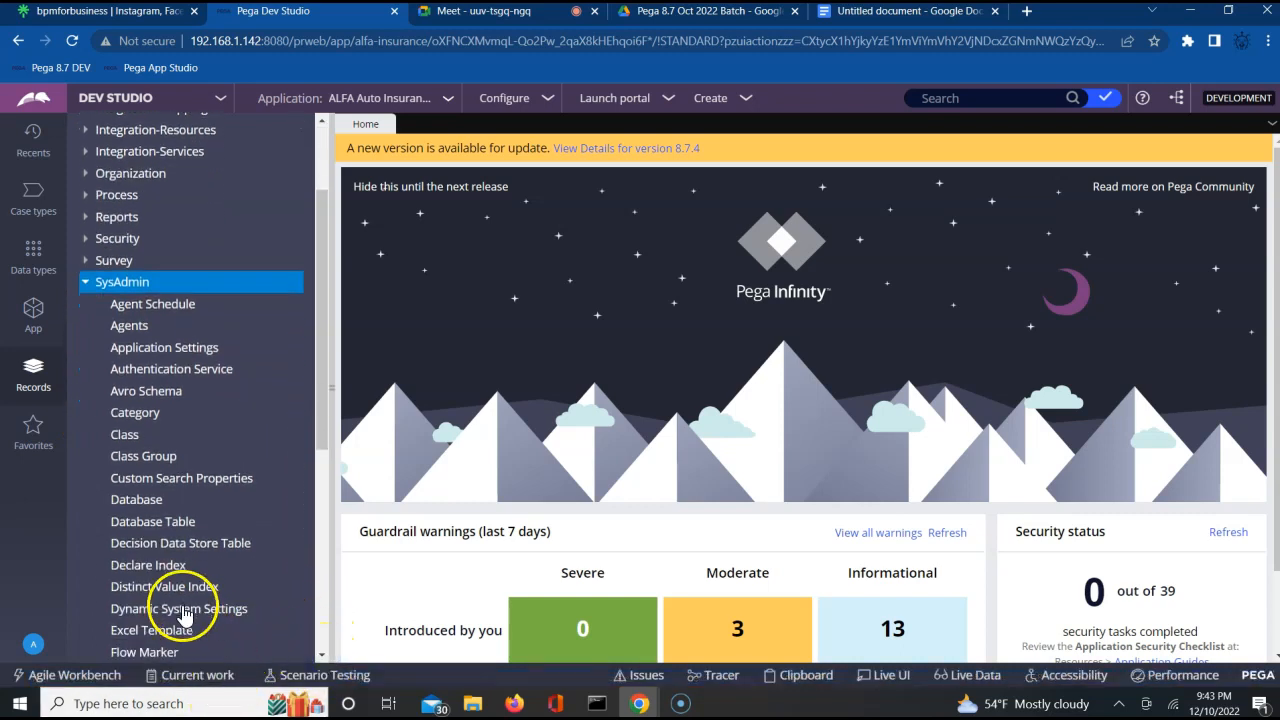
click(180, 612)
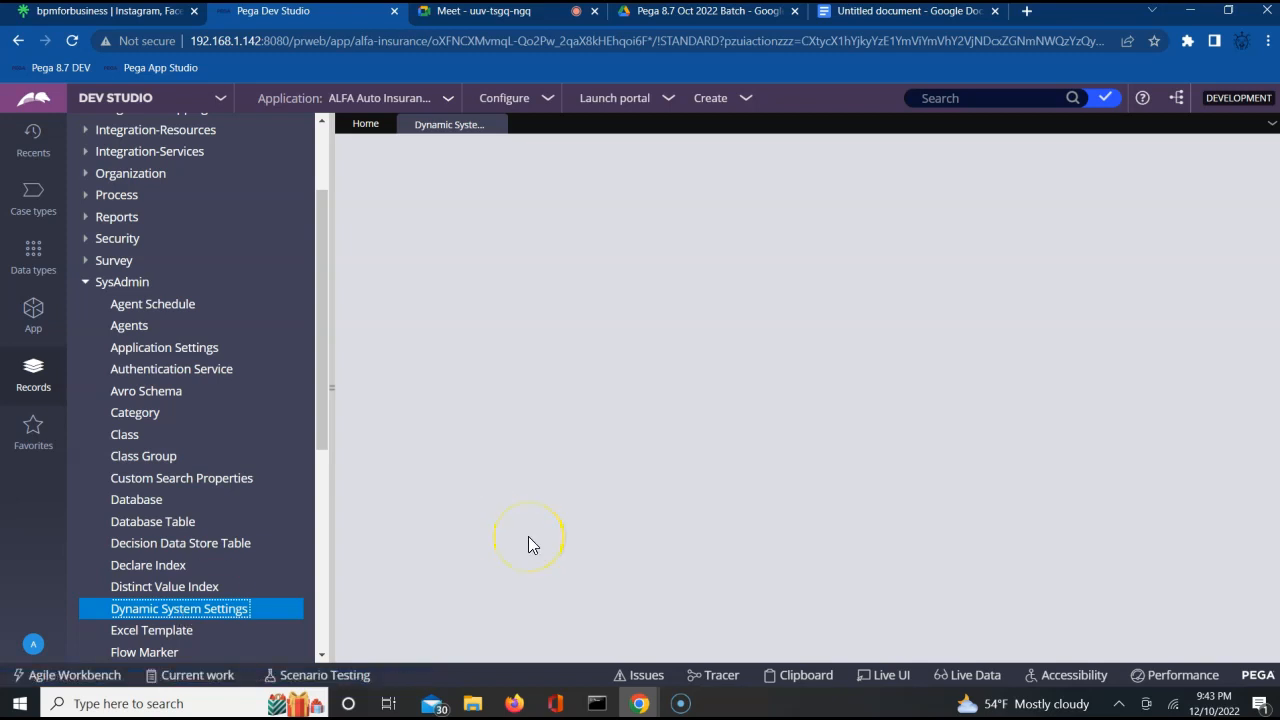
click(164, 614)
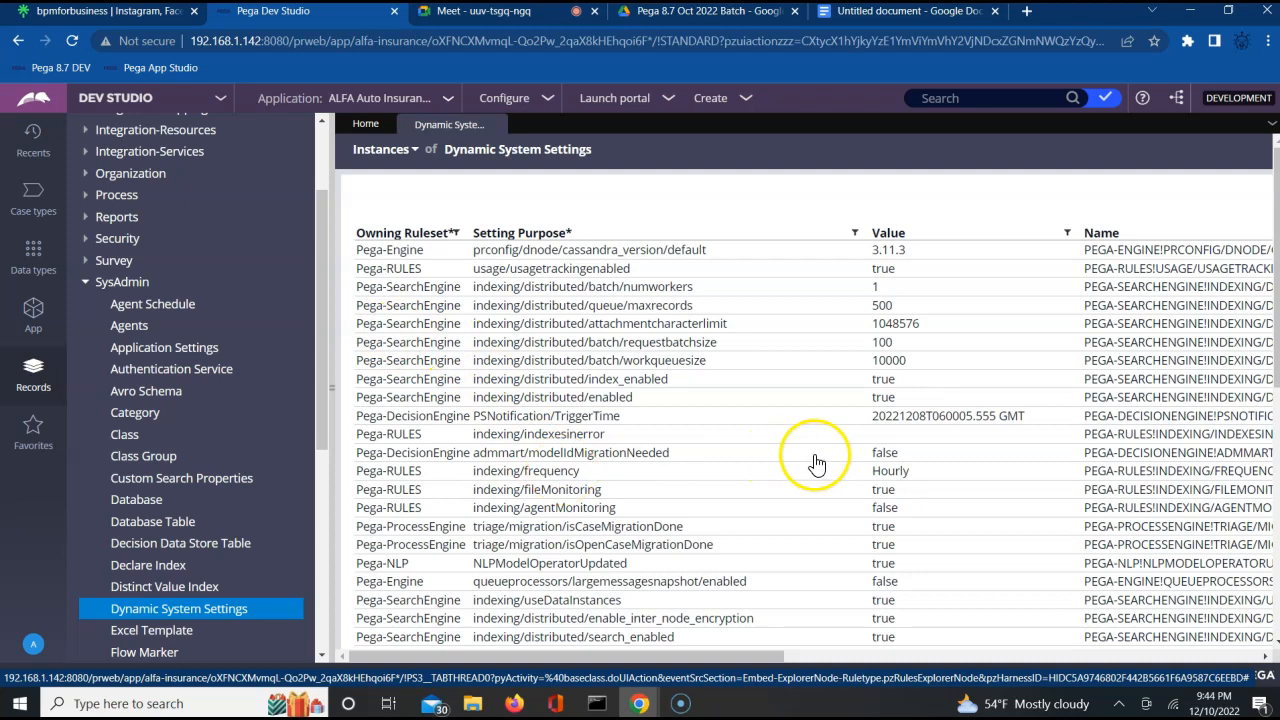
Open the indexing/frequency dynamic system setting, highlight its value and rule title, and return to the instances list.
click(558, 471)
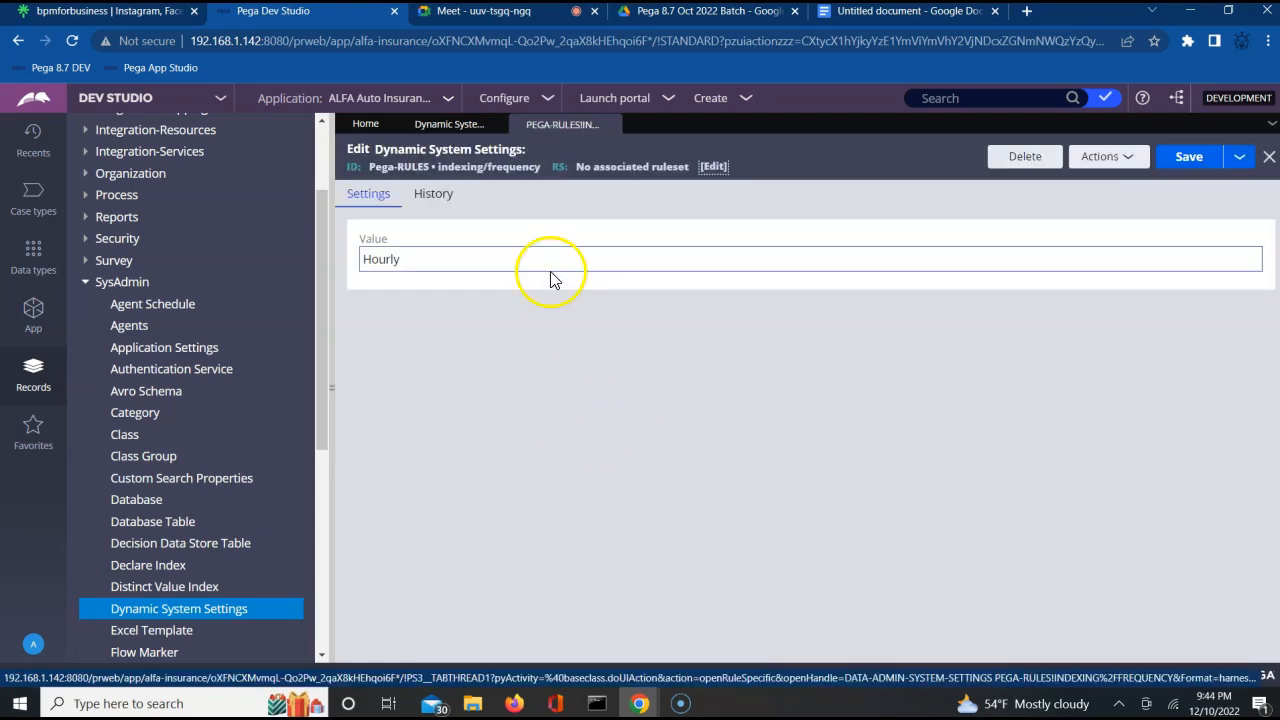
double_click(380, 259)
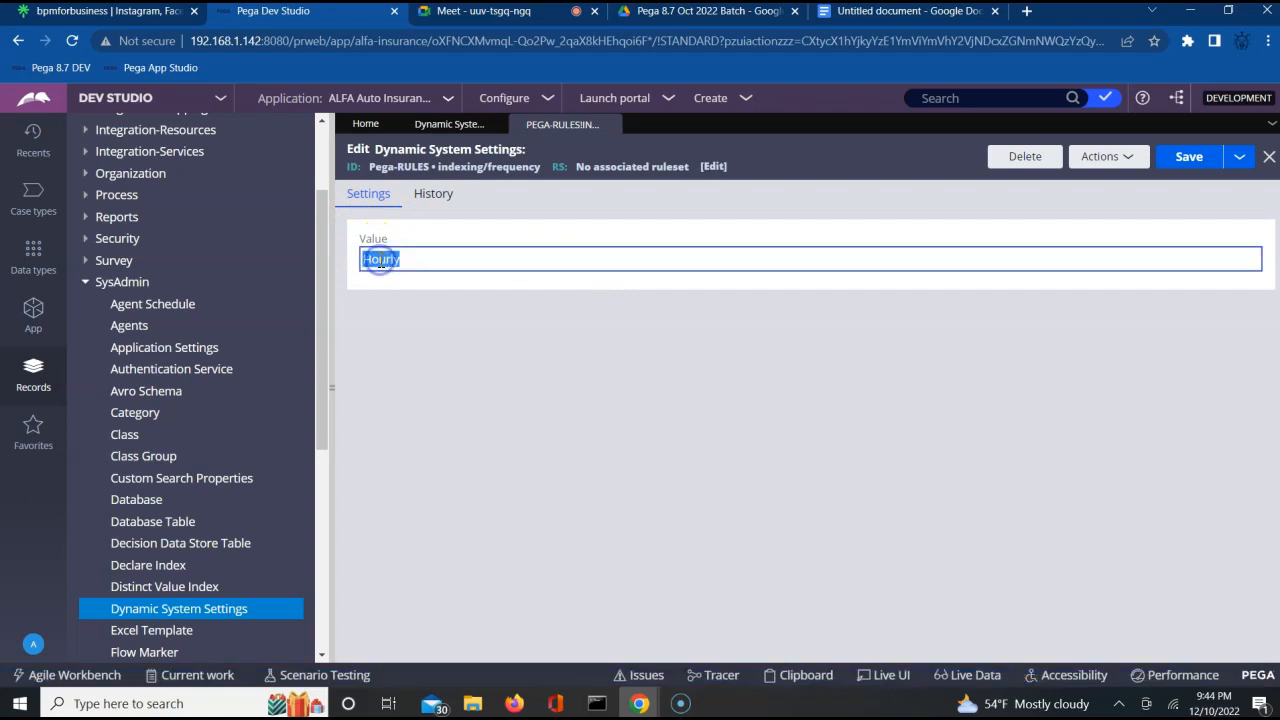
click(393, 303)
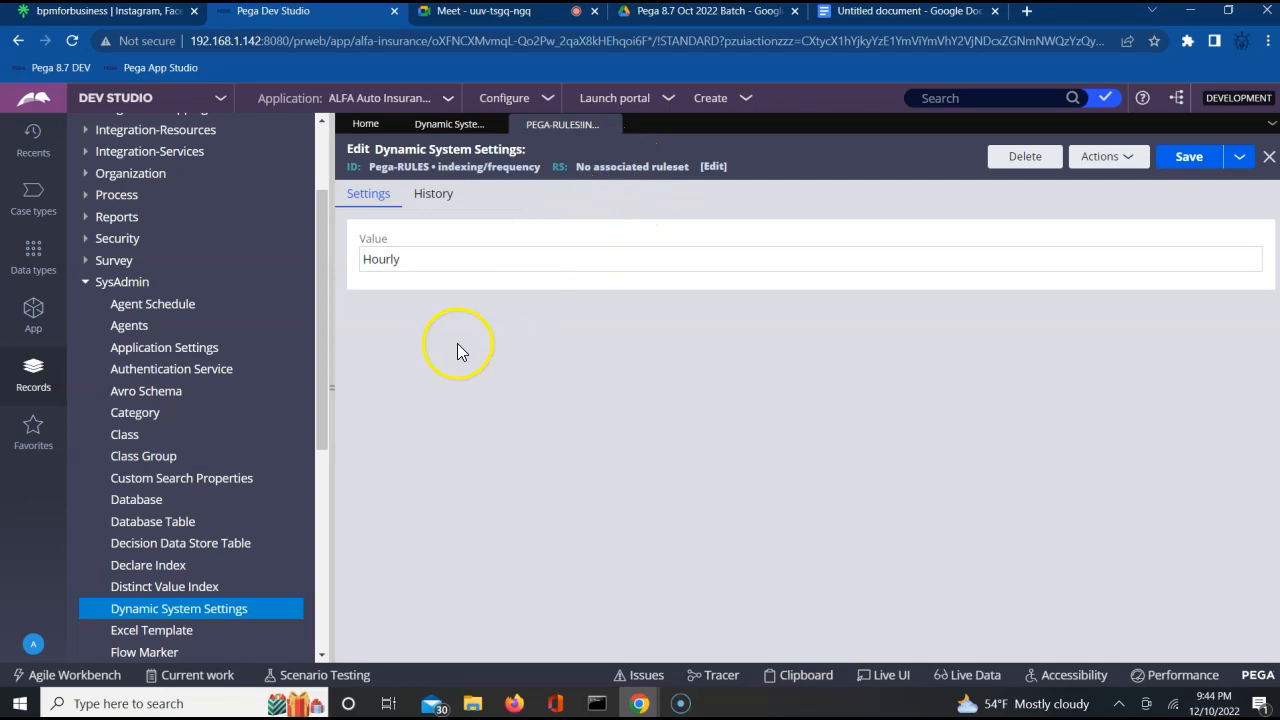
double_click(446, 259)
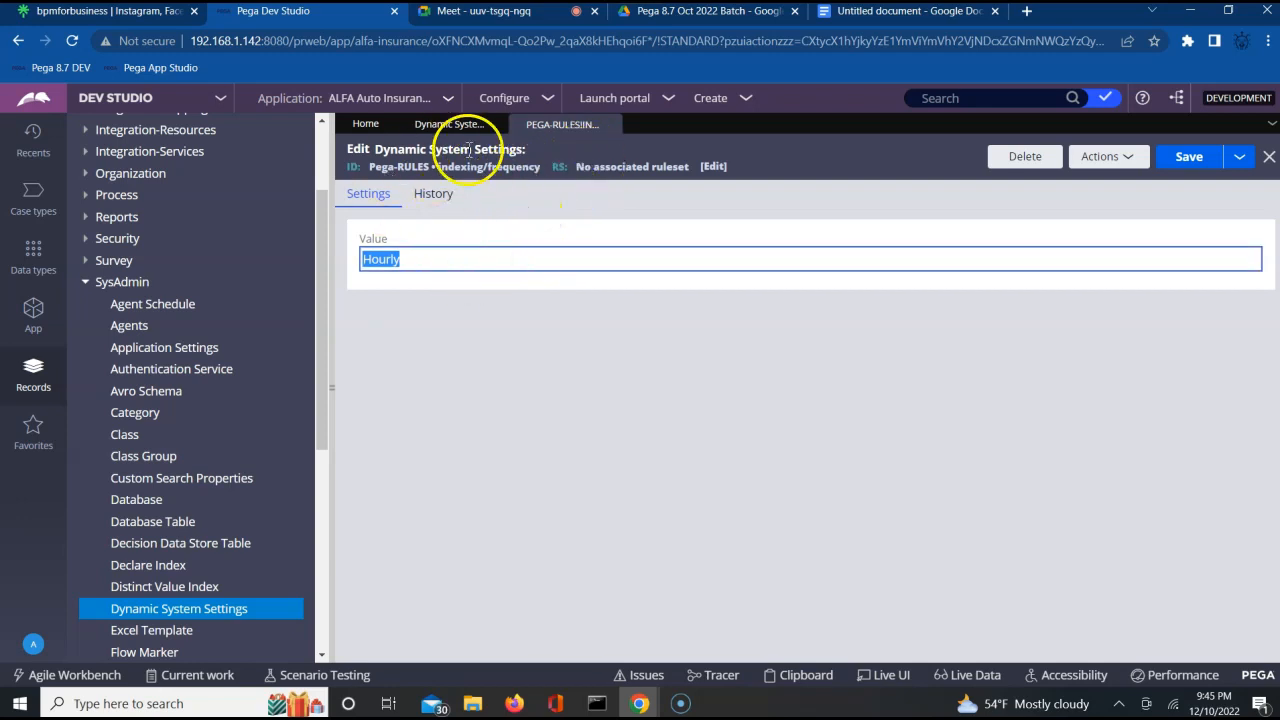
triple_click(421, 147)
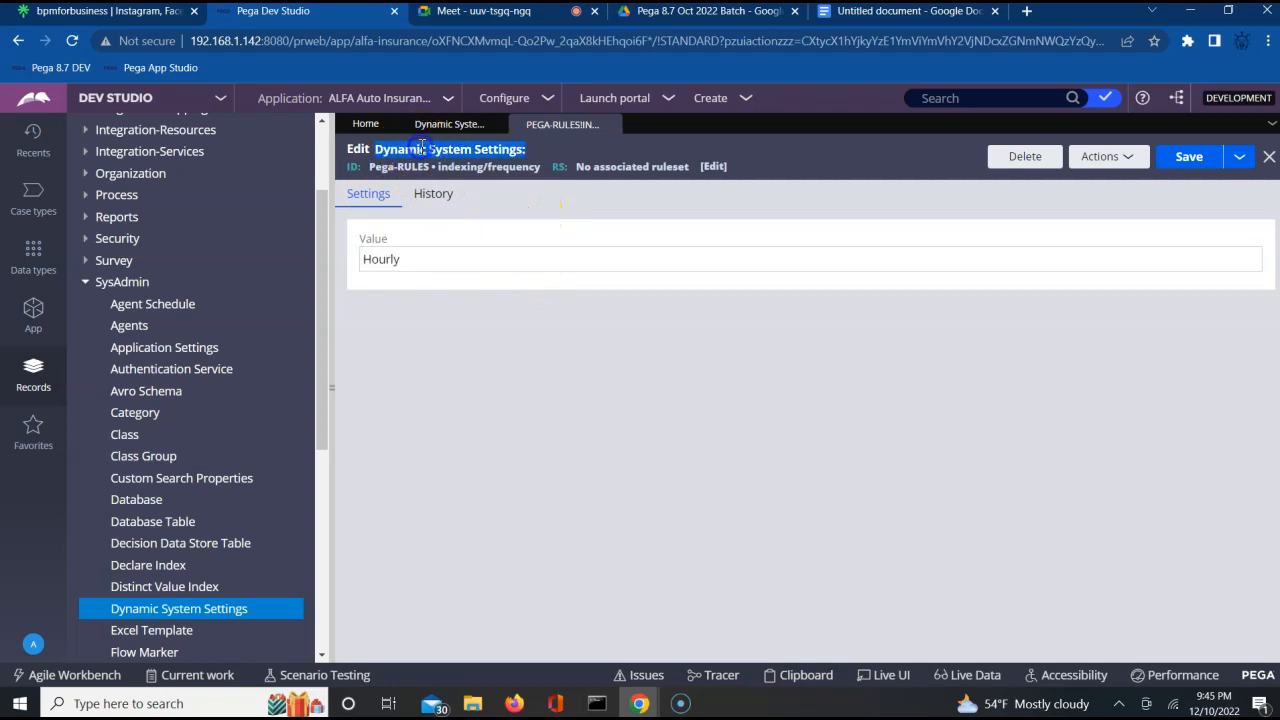
double_click(409, 270)
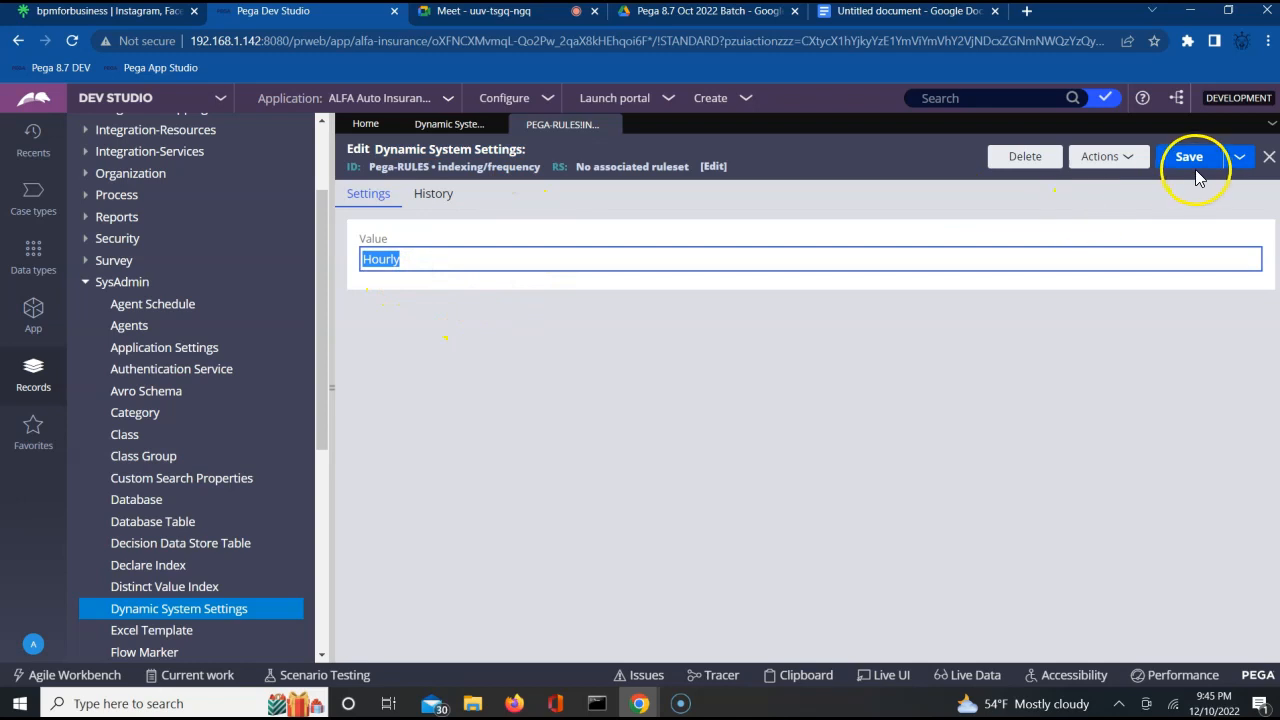
click(1097, 365)
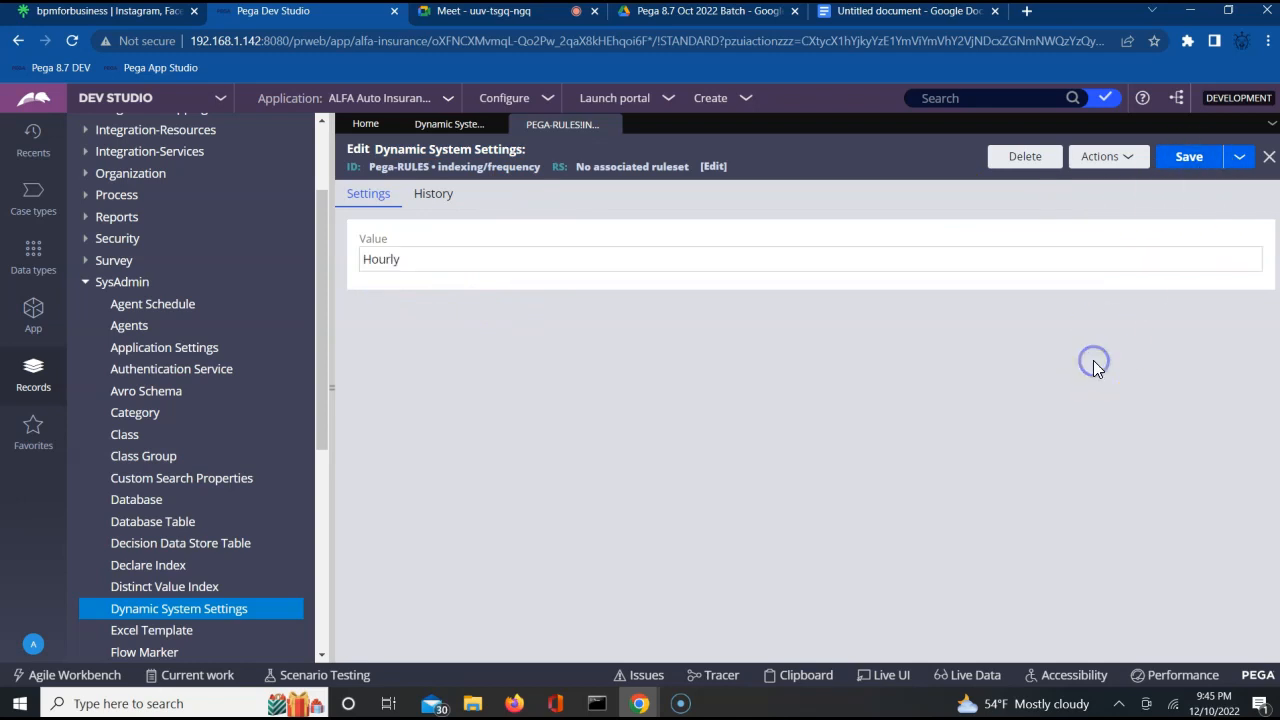
click(450, 127)
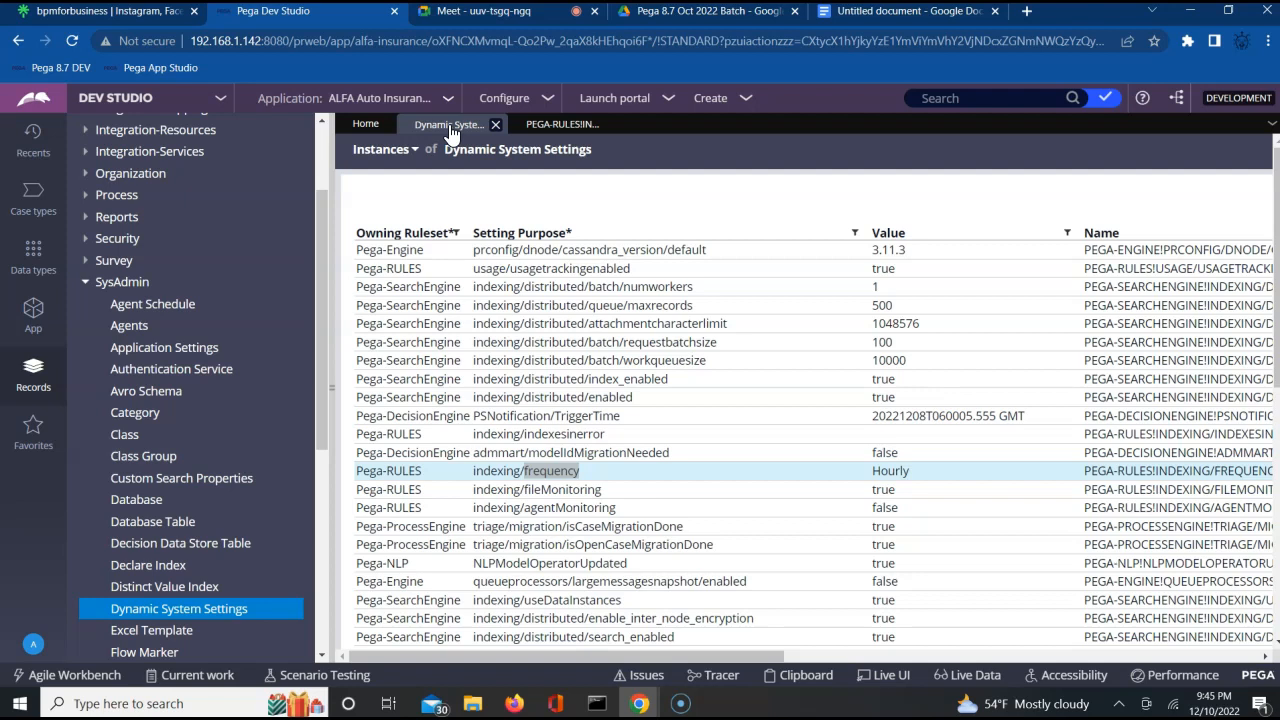
Look through the Integration-Services, Integration-Resources, Integration-Connectors, Integration-Mapping and Data Model record categories for the correspondence rules.
click(322, 159)
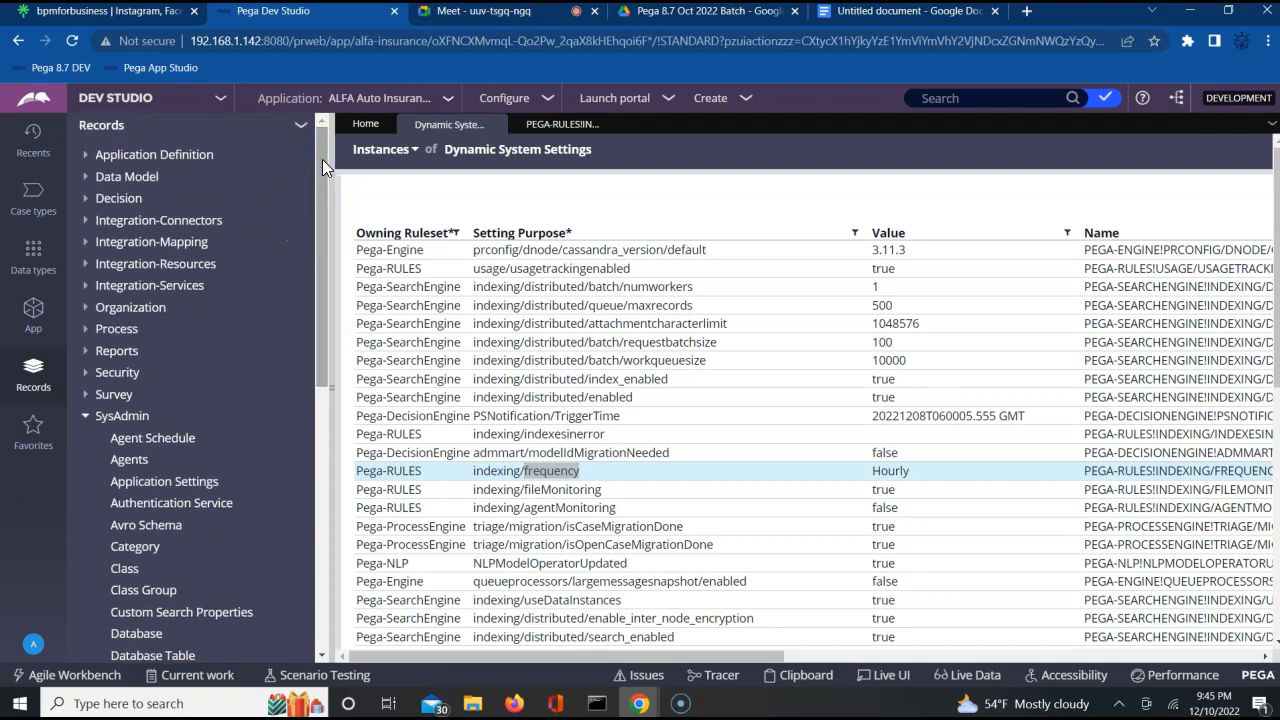
click(86, 289)
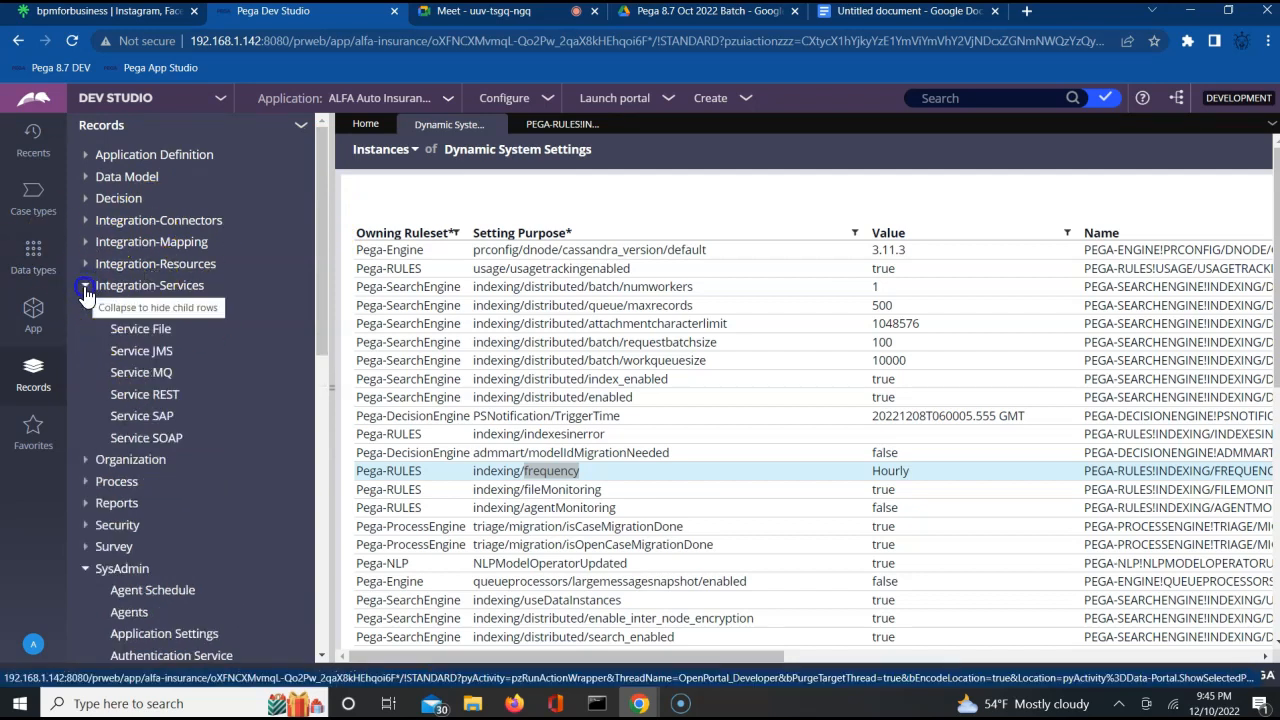
click(86, 286)
click(85, 265)
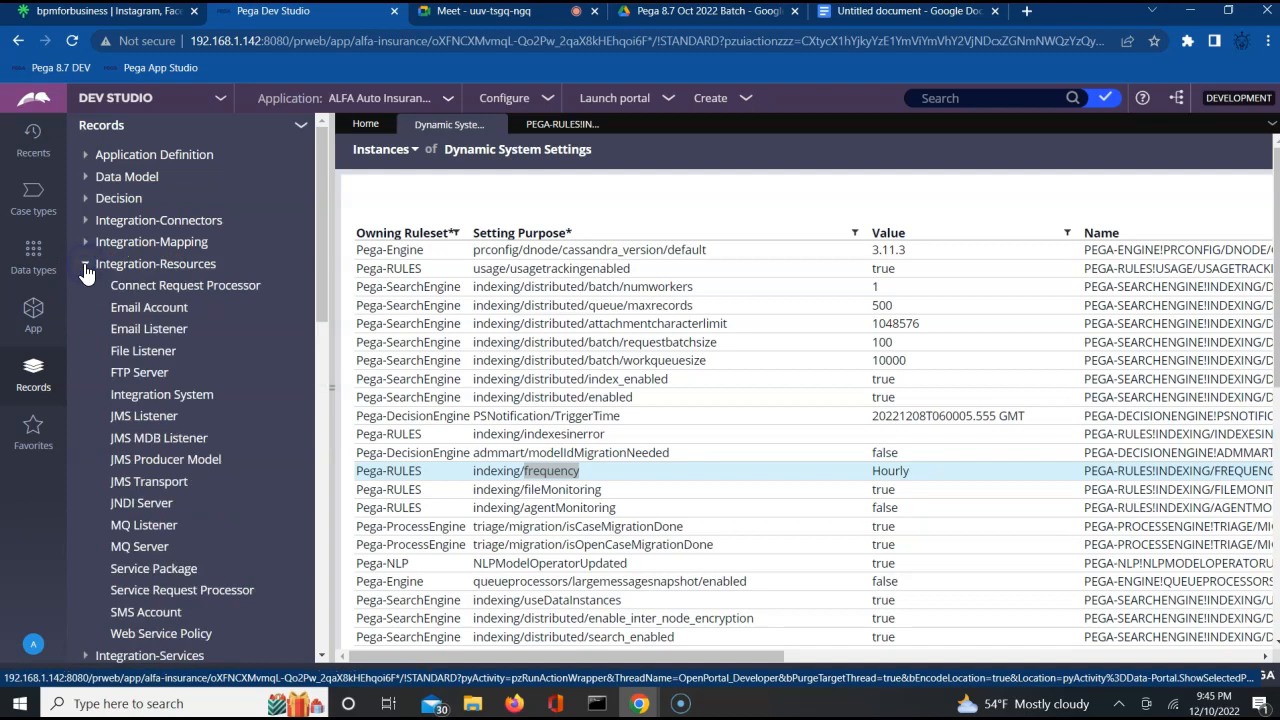
click(85, 265)
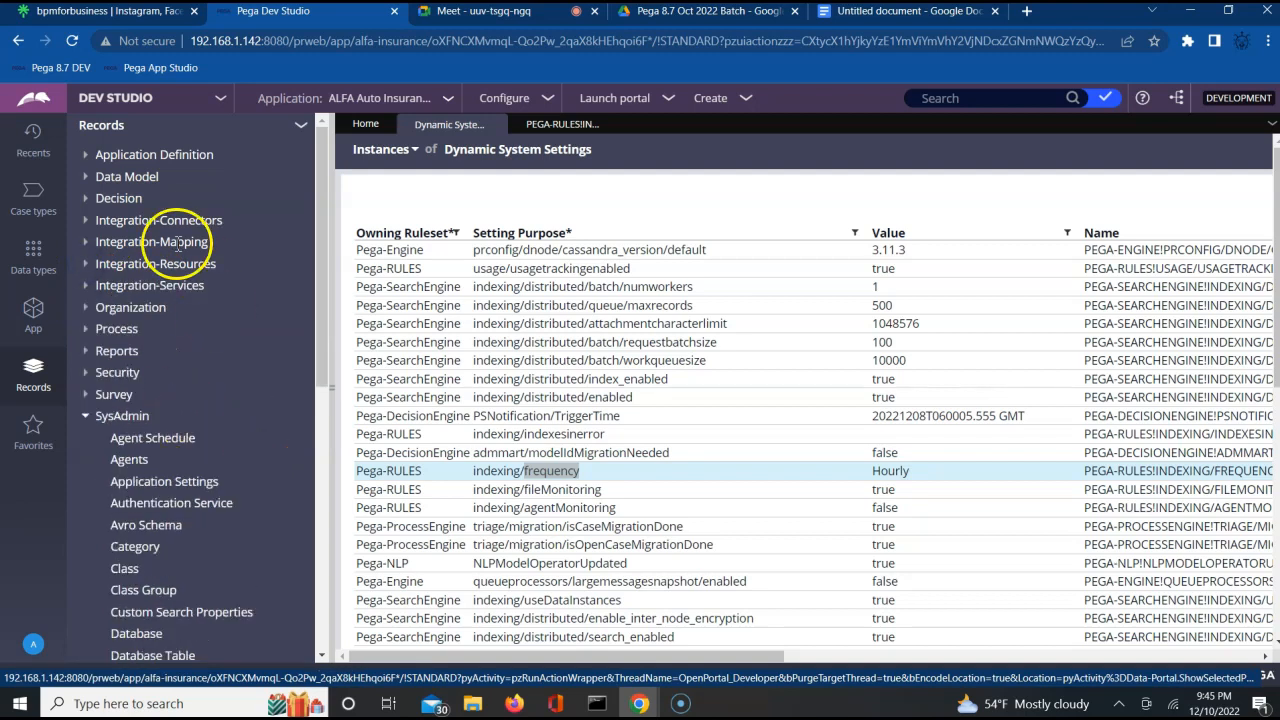
click(85, 221)
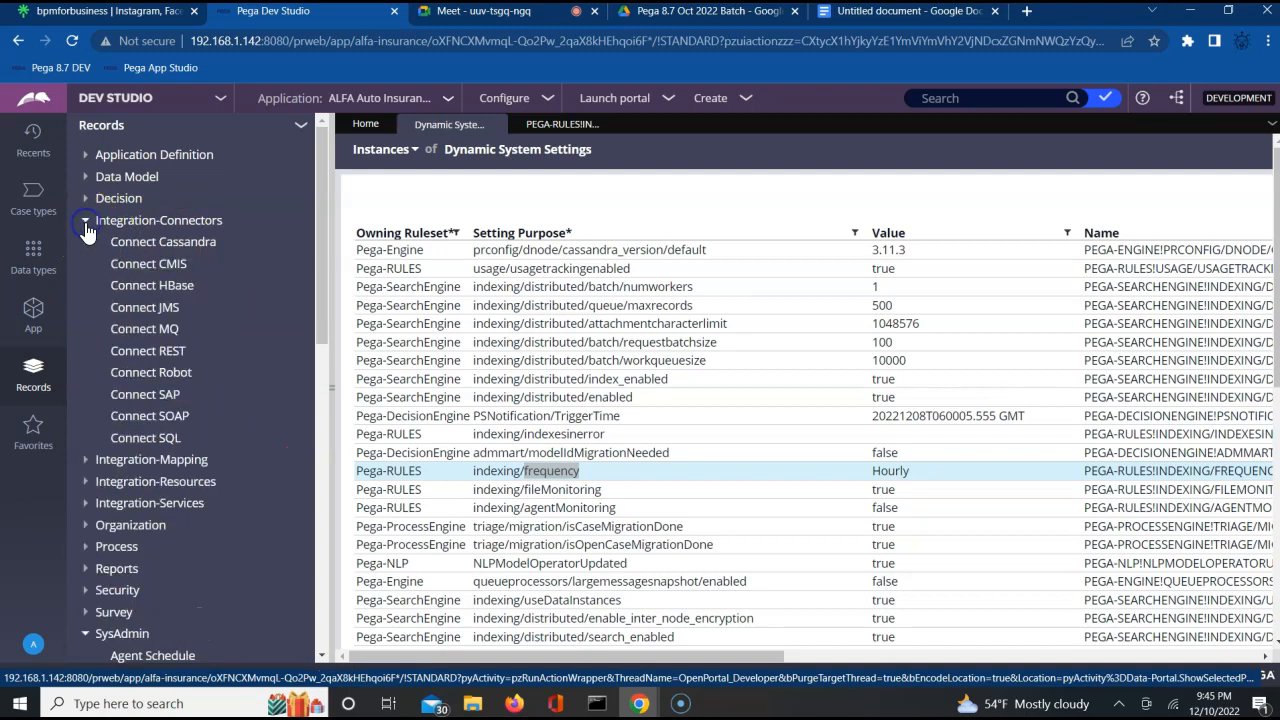
click(85, 221)
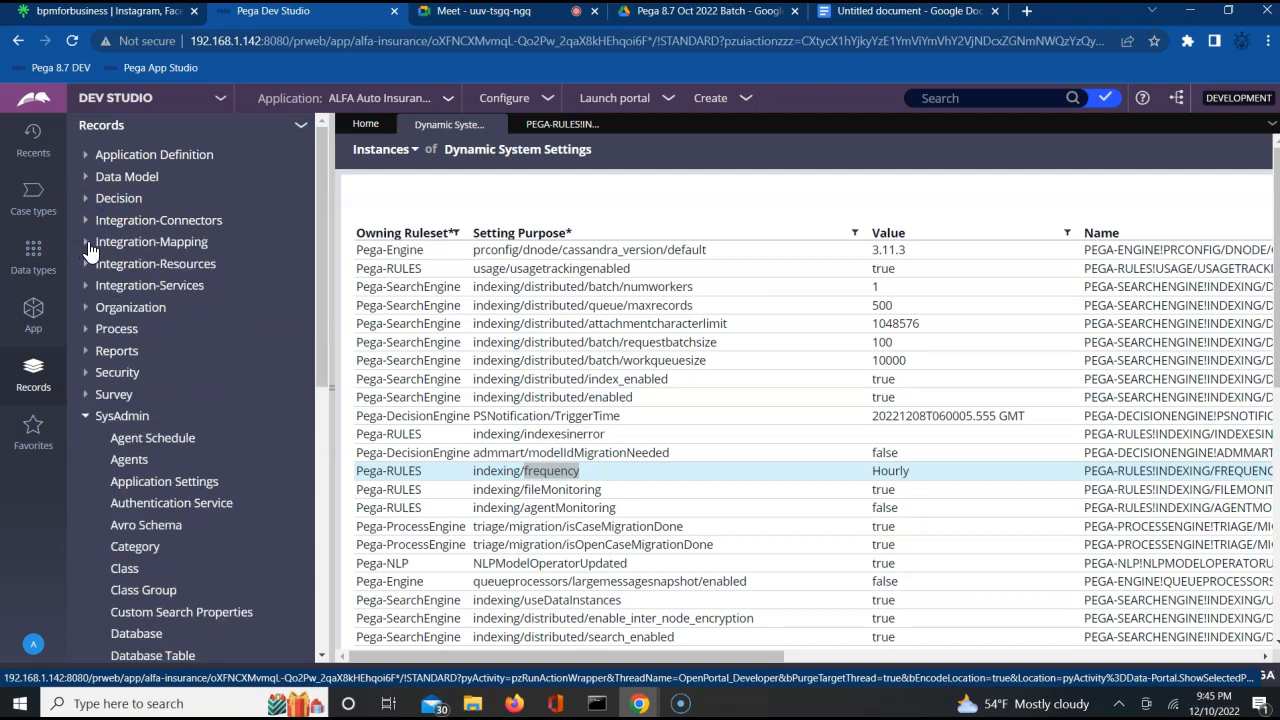
click(86, 243)
click(86, 243)
click(87, 265)
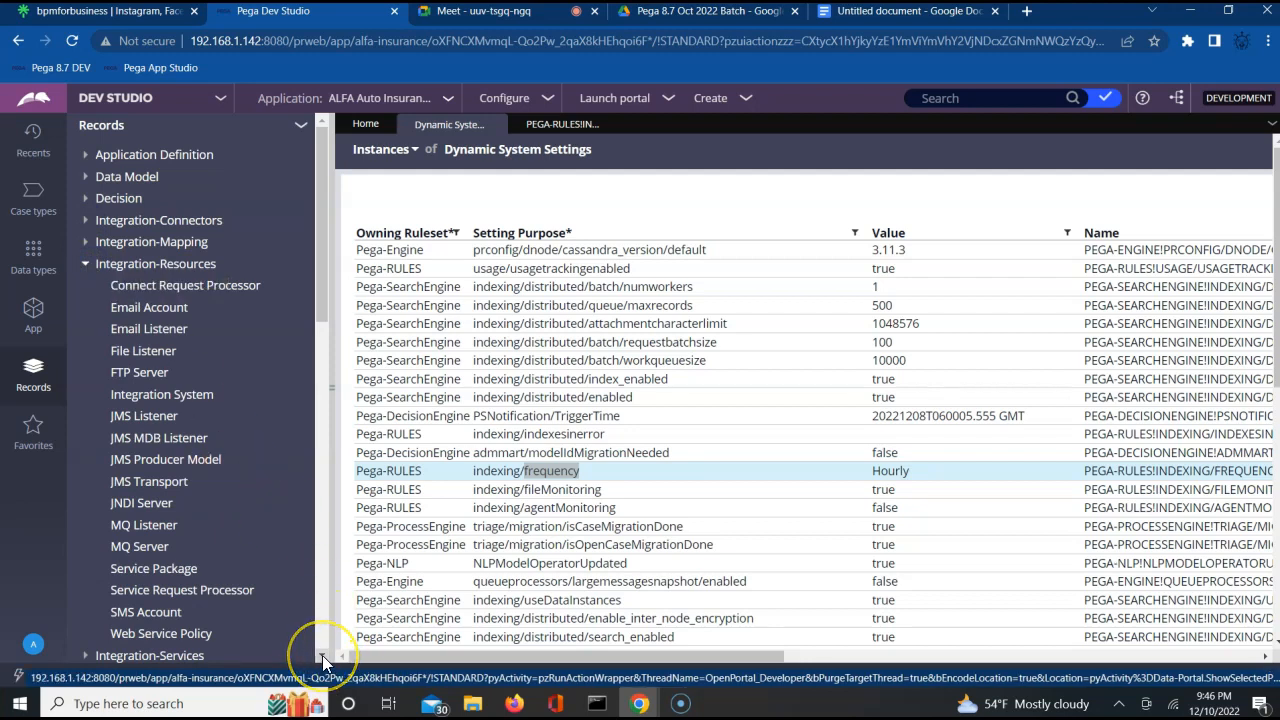
click(87, 184)
click(87, 184)
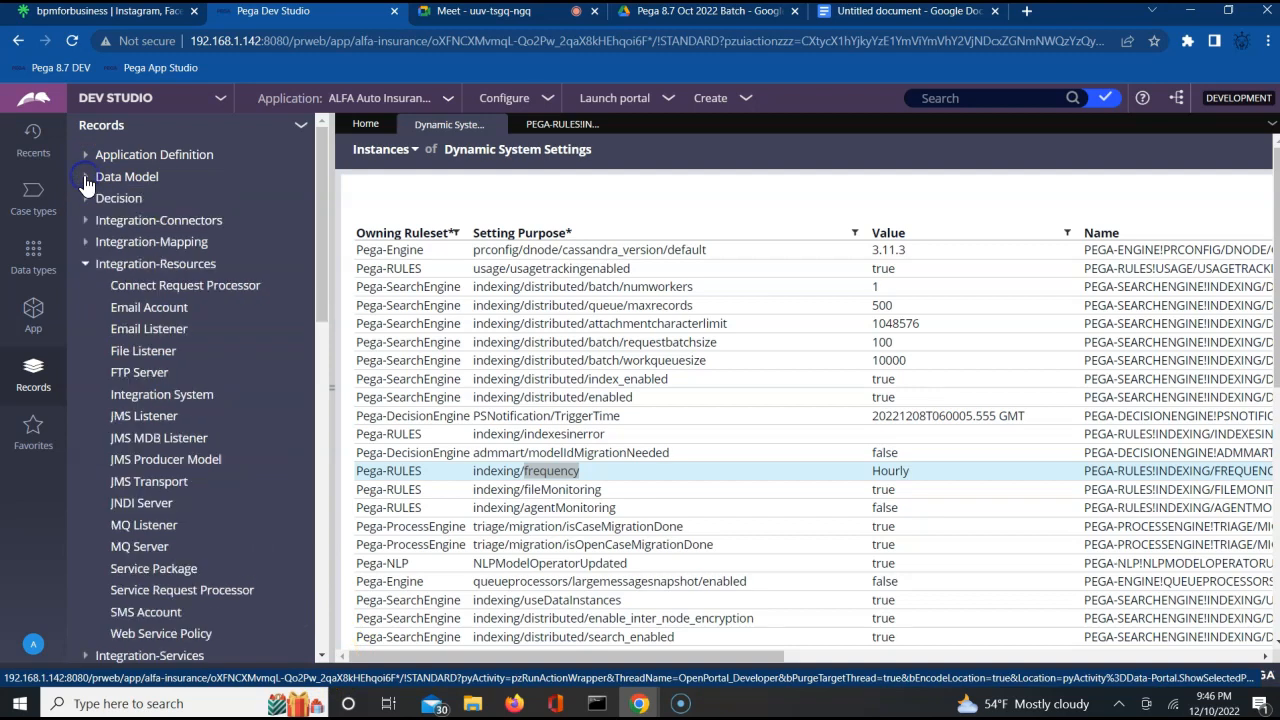
click(87, 266)
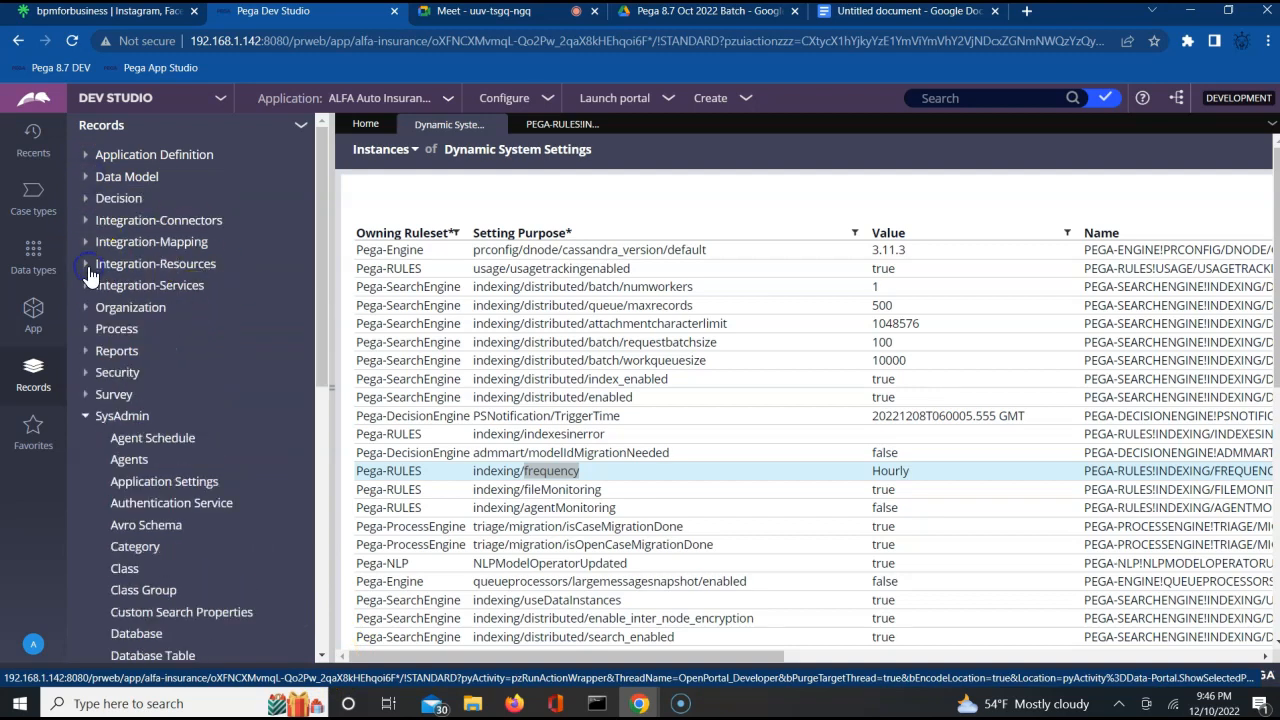
Open the pyCertificateExpirationCorr rule from the Correspondence instances under Process, and list the Correspondence Fragment instances.
click(86, 332)
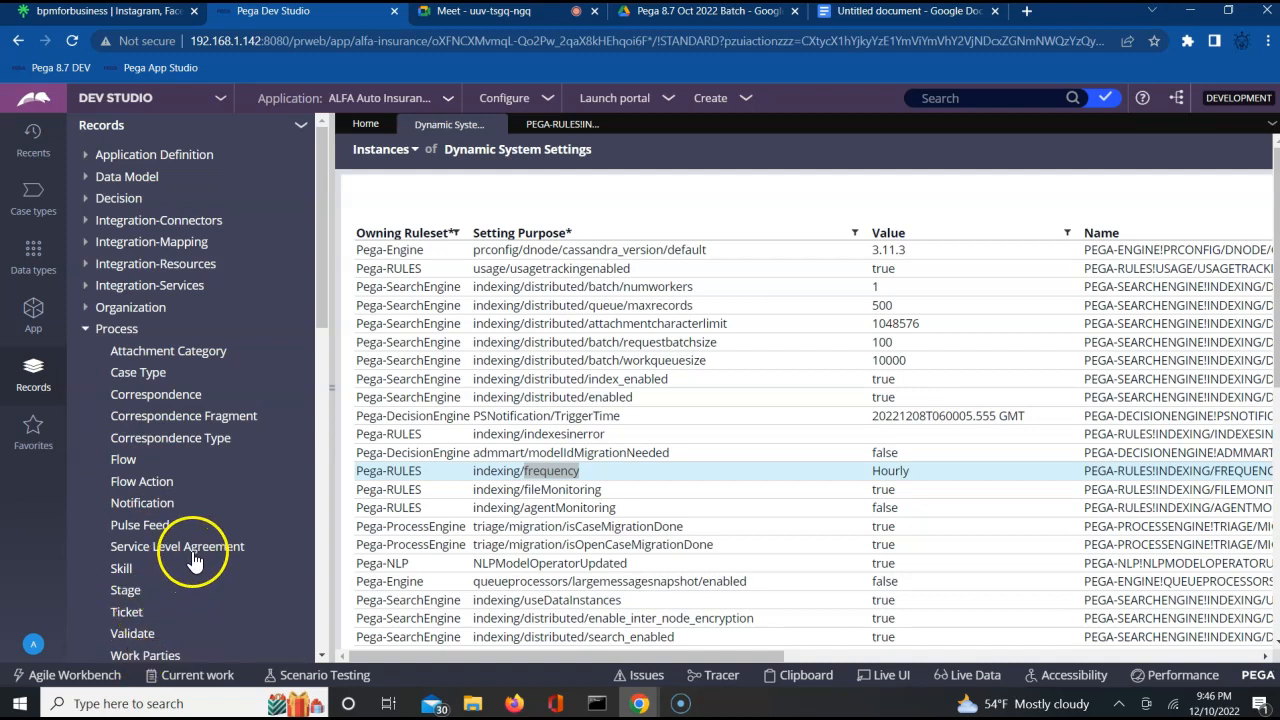
click(152, 396)
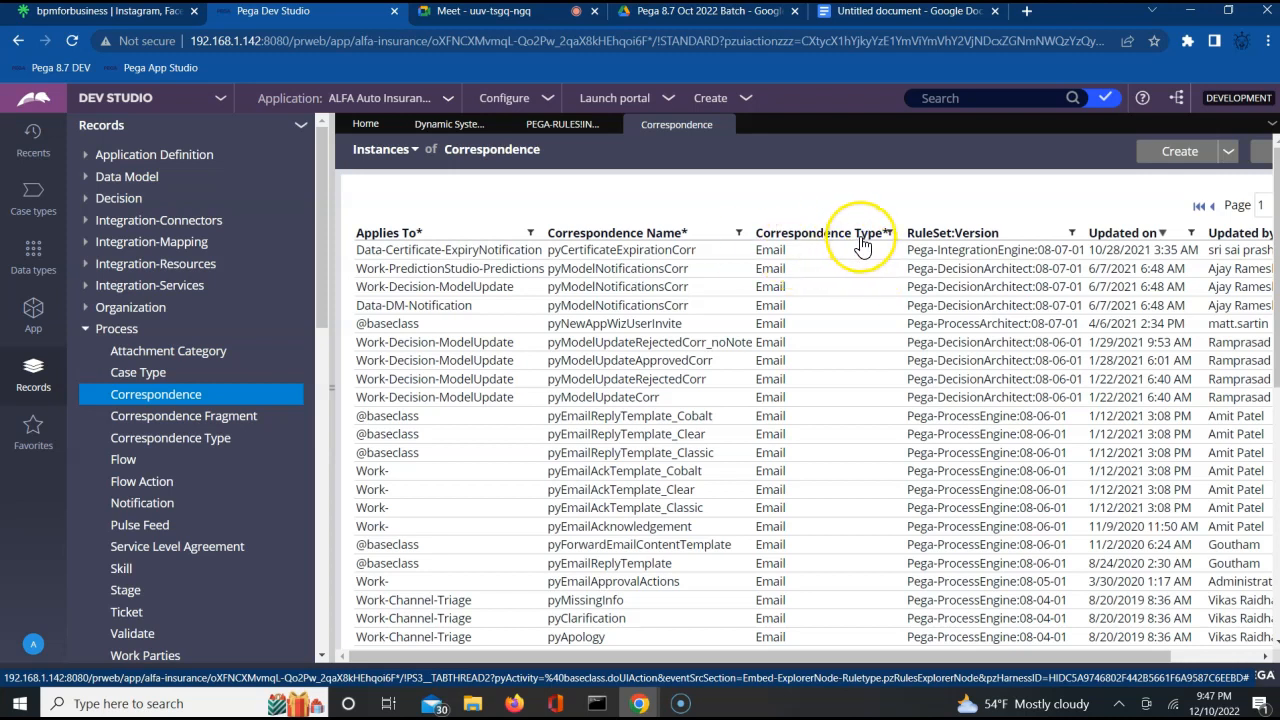
click(640, 252)
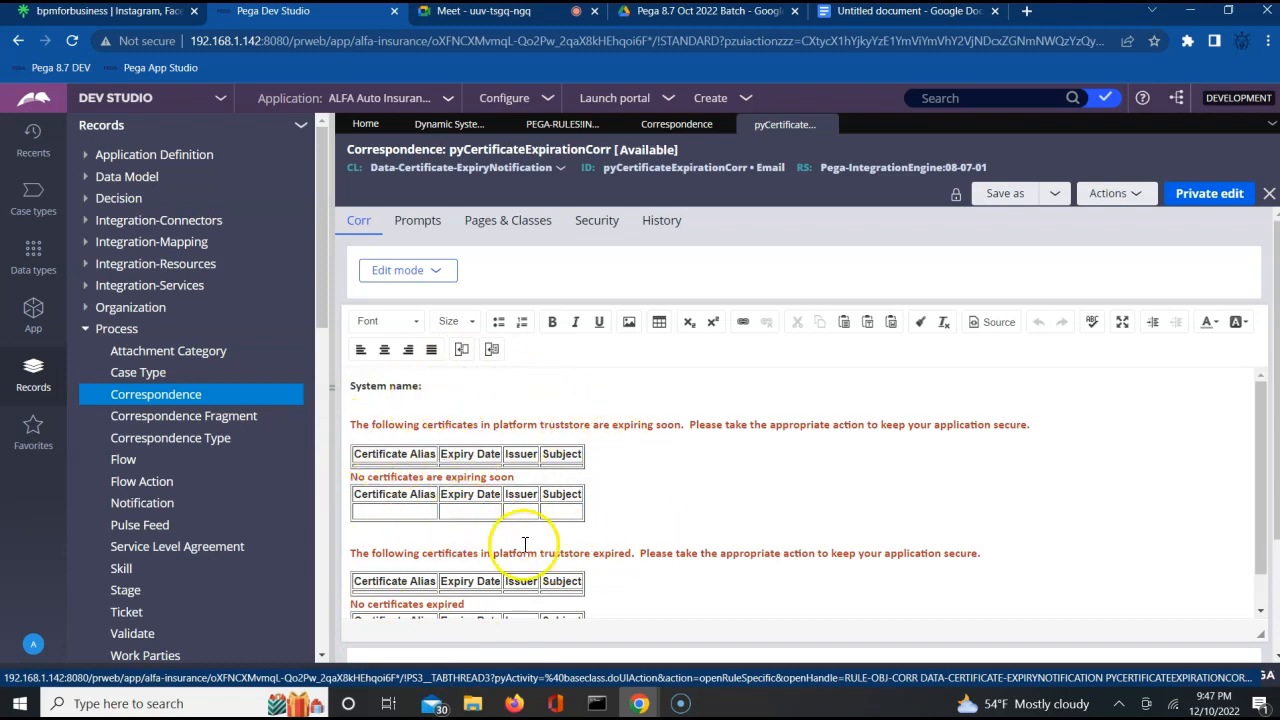
click(228, 417)
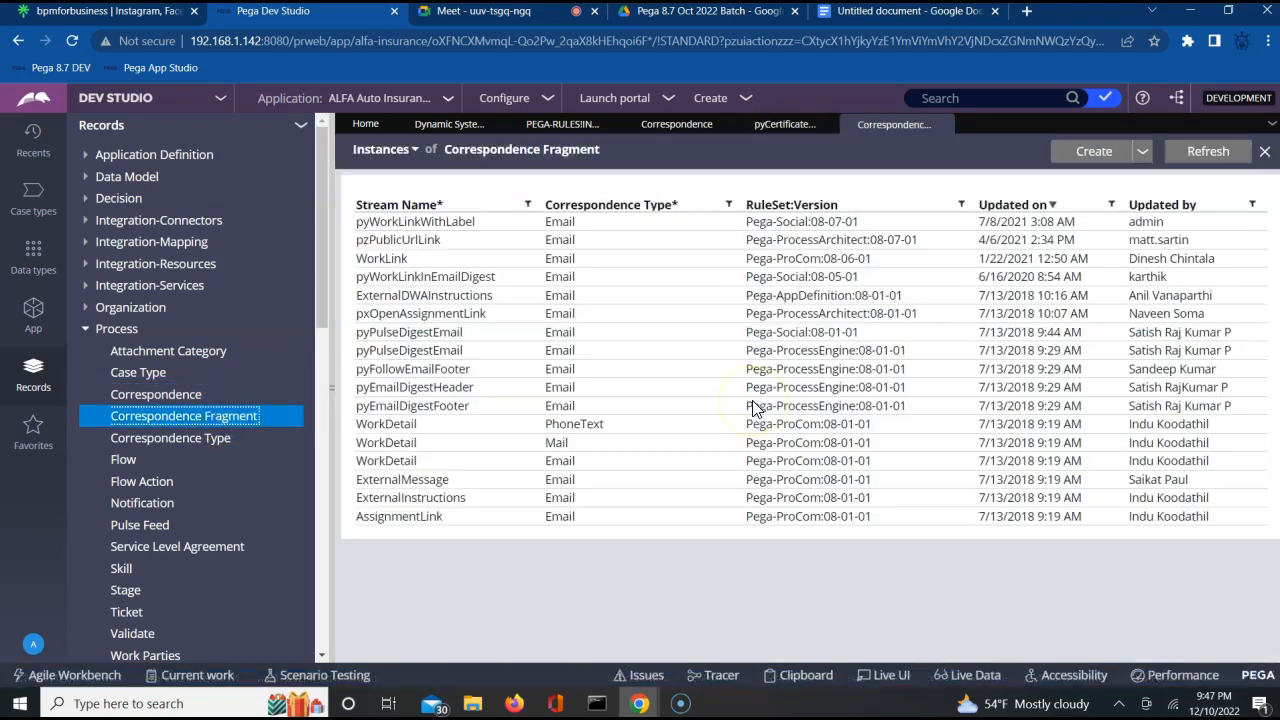
View the source of the pyWorkLinkWithLabel correspondence fragment and return to the instances list.
click(485, 230)
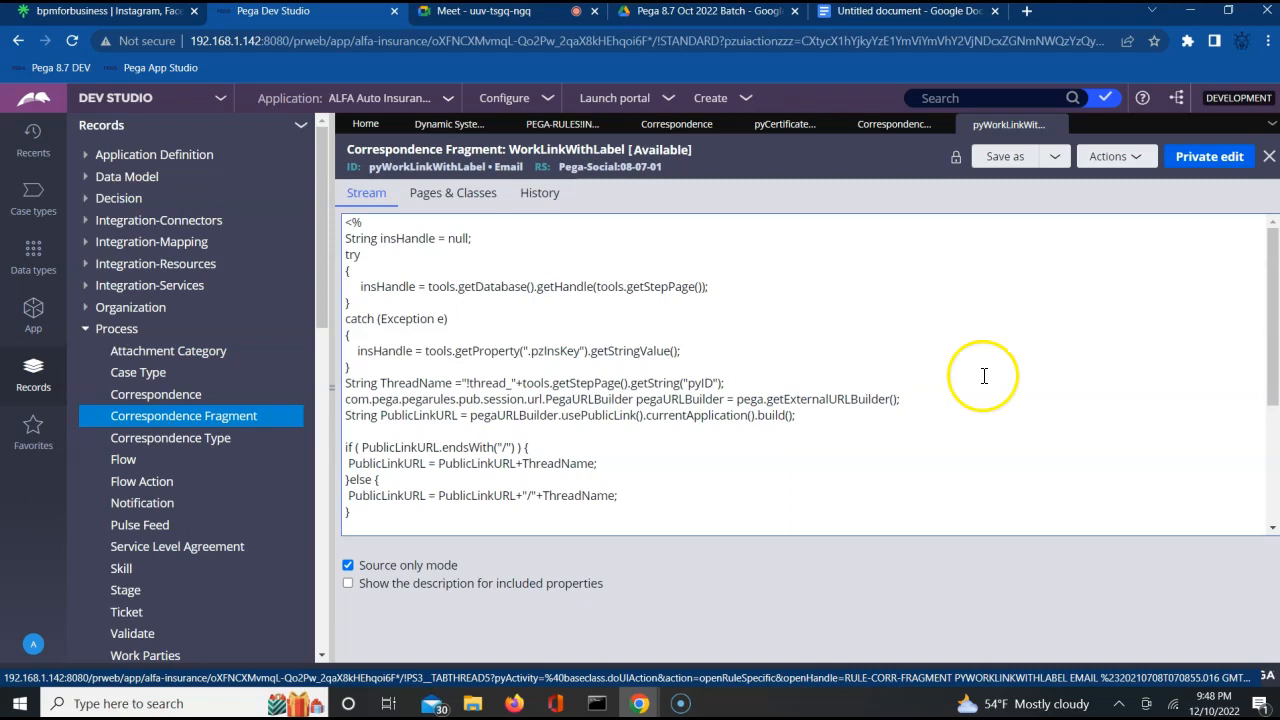
click(1057, 125)
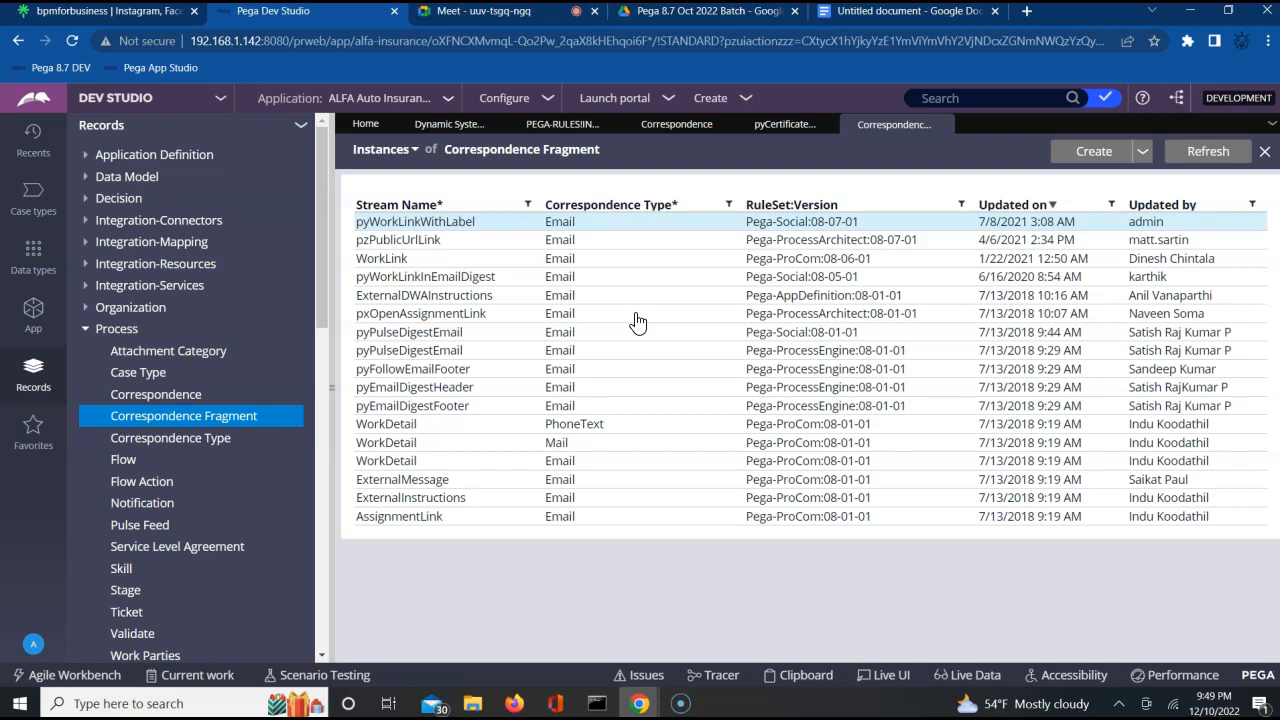
Search Google for "gmail host name" in a new browser tab and highlight the smtp.gmail.com answer.
click(1027, 11)
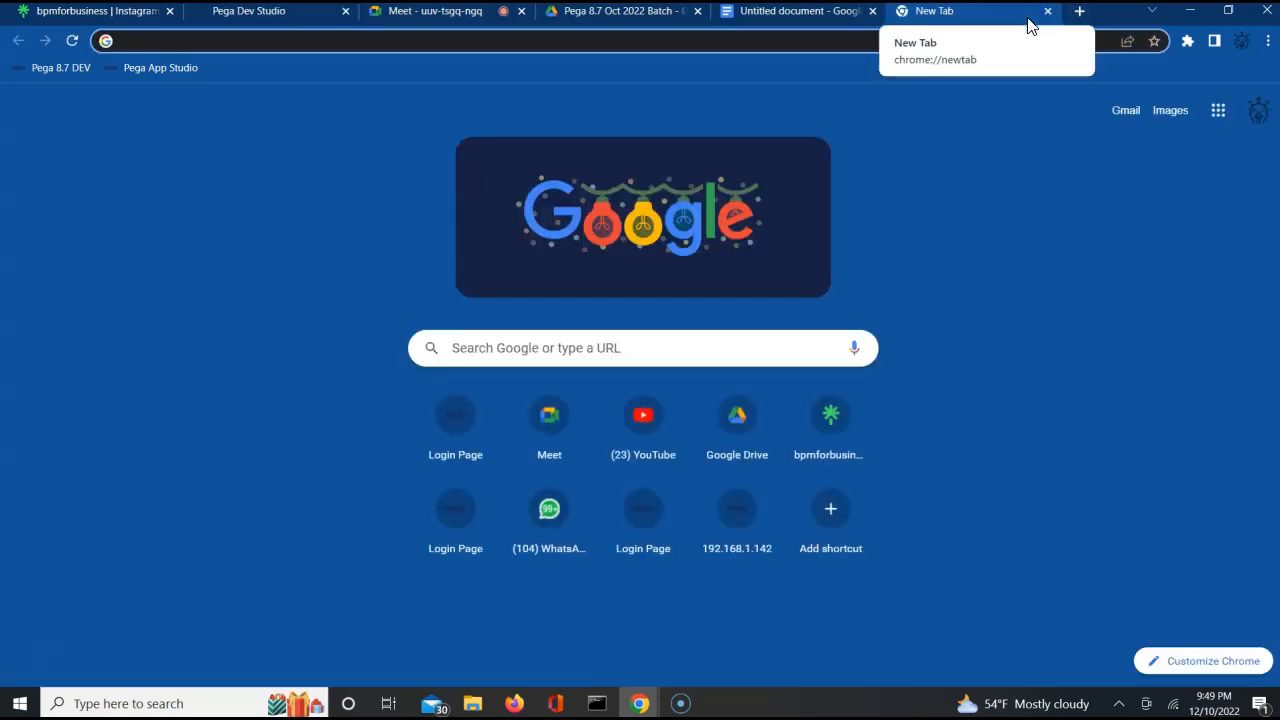
text(gmail host)
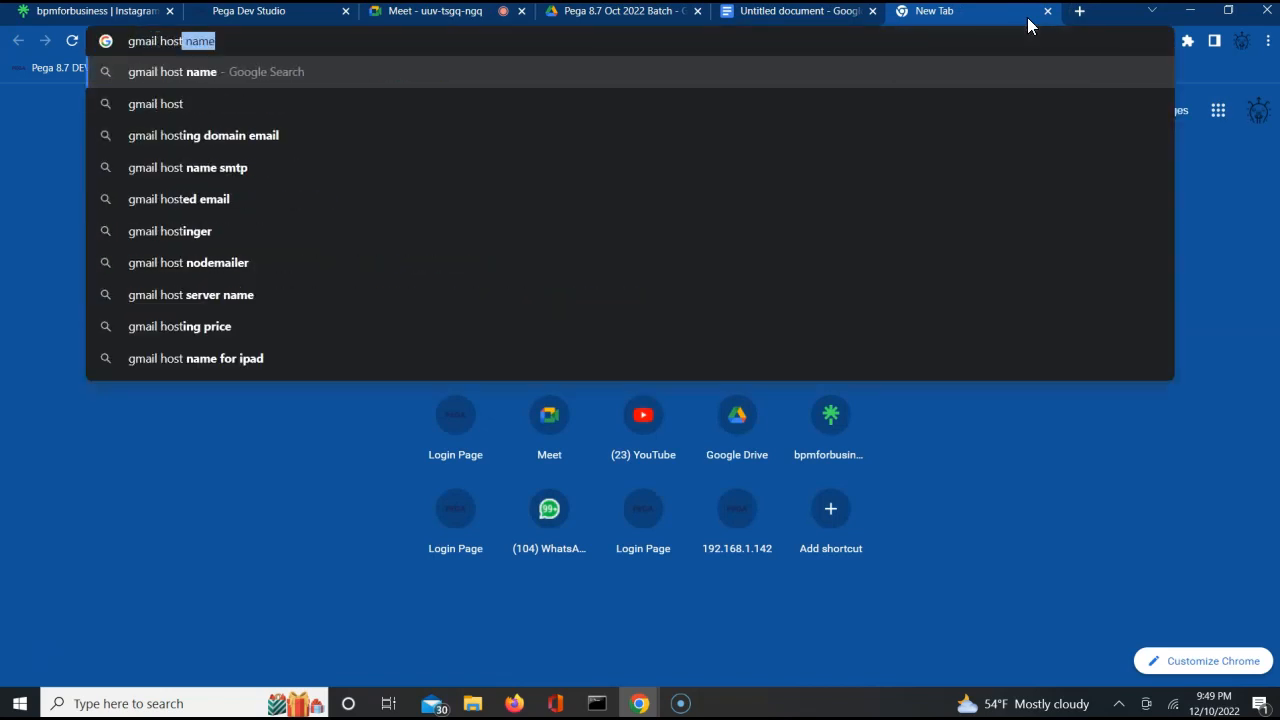
key(Return)
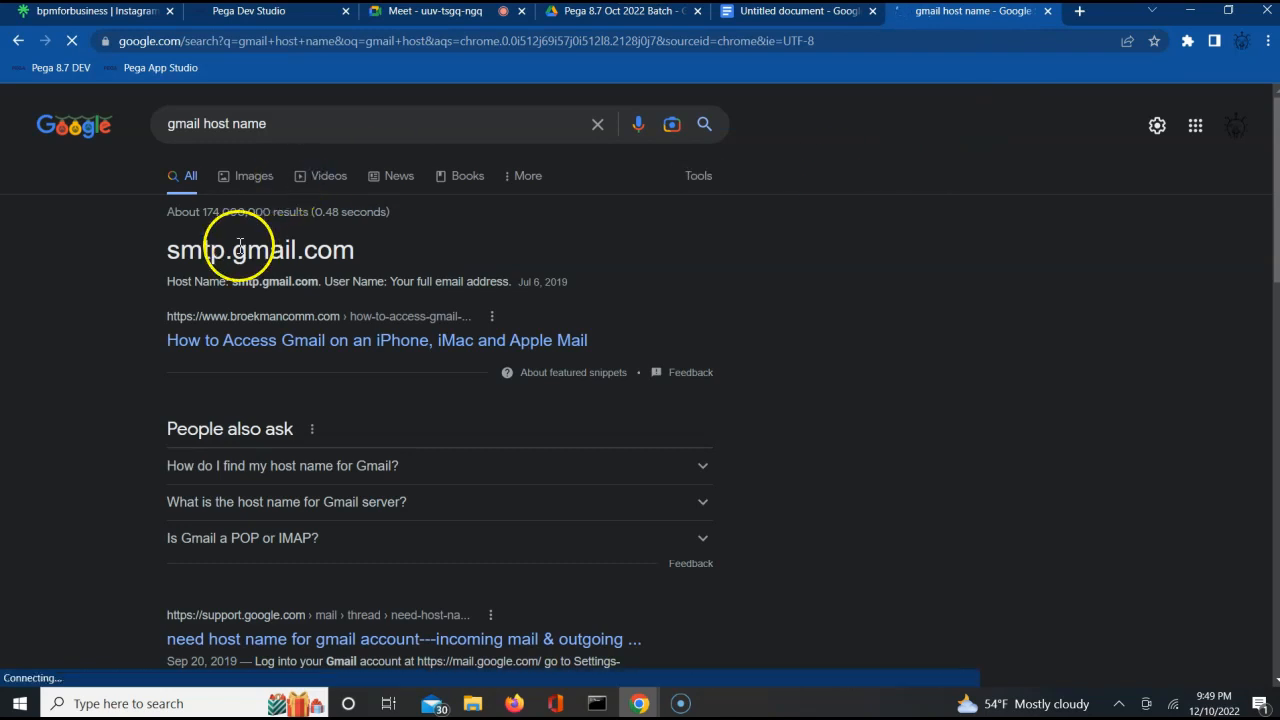
double_click(261, 252)
click(261, 252)
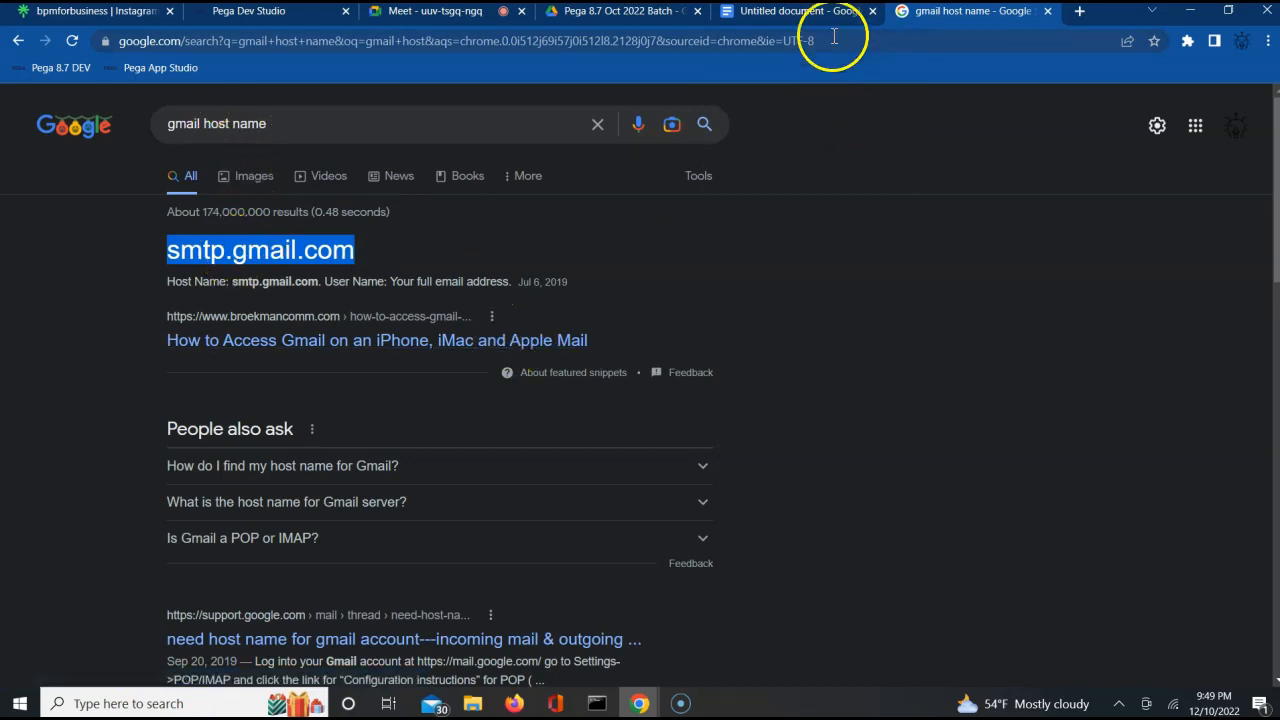
Return to Pega Dev Studio and close all open rule and instance lists so only Home remains.
click(240, 20)
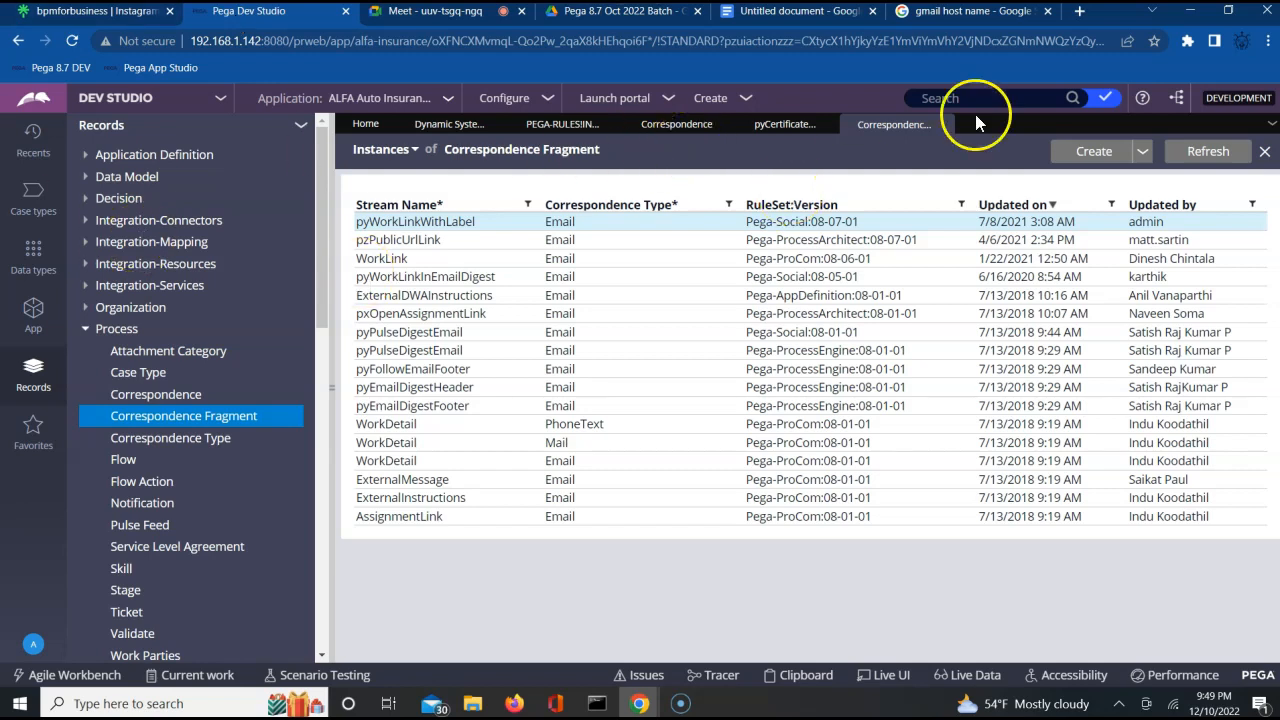
click(944, 124)
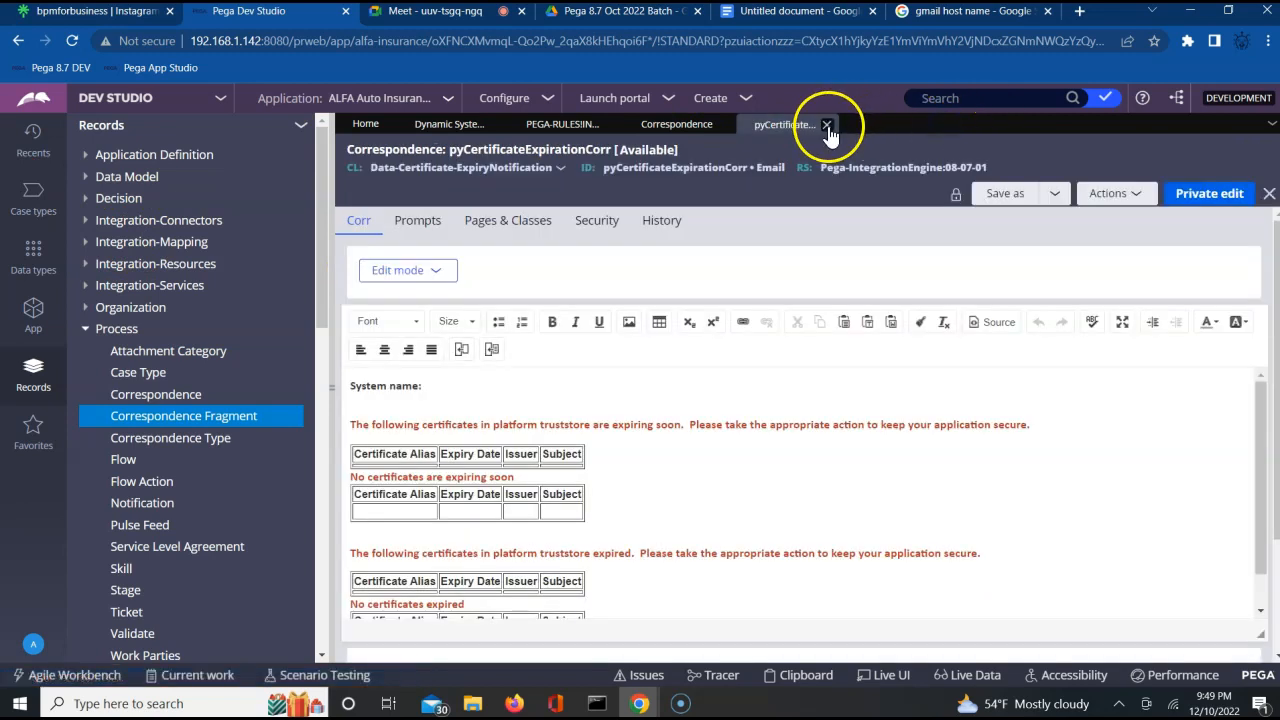
click(827, 125)
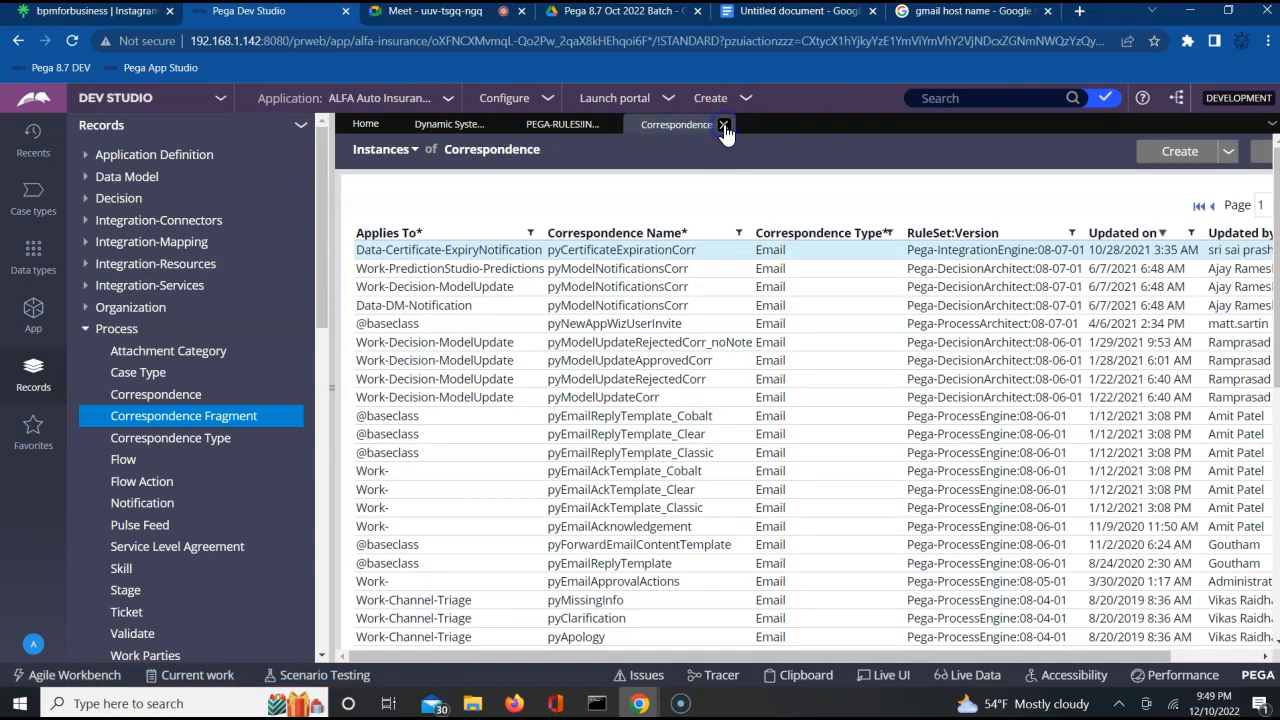
click(723, 126)
click(606, 125)
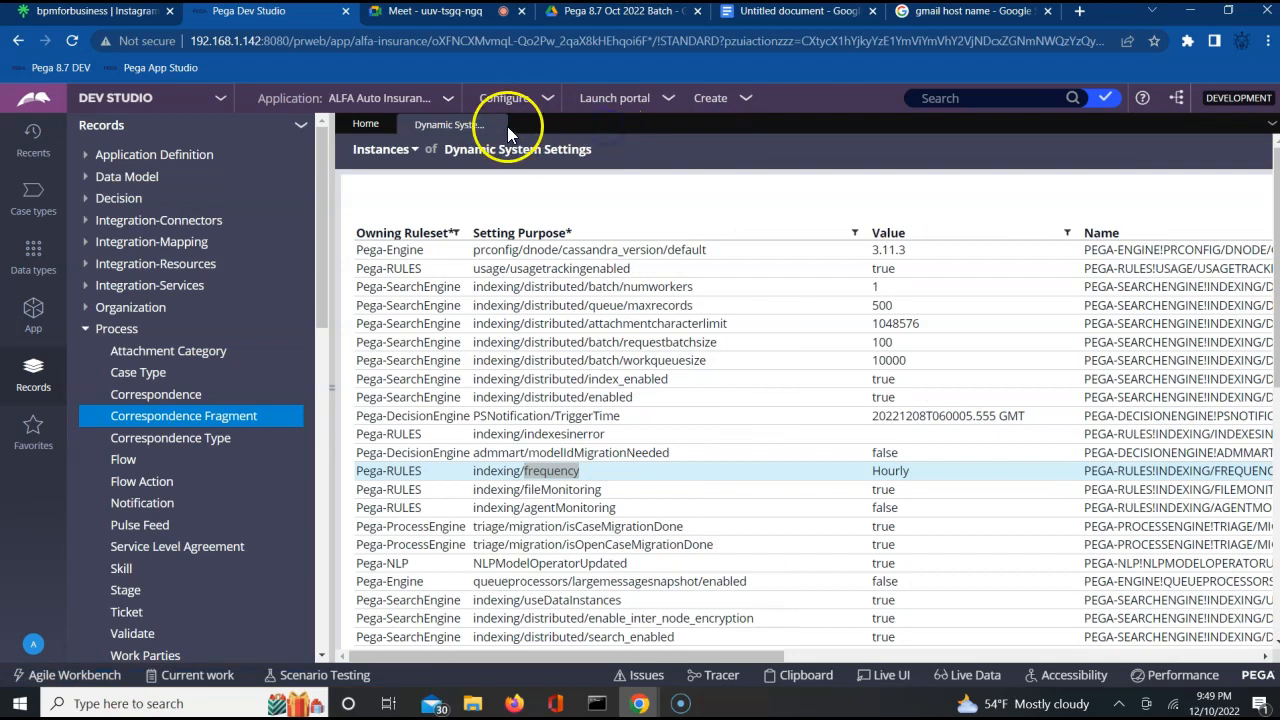
click(498, 126)
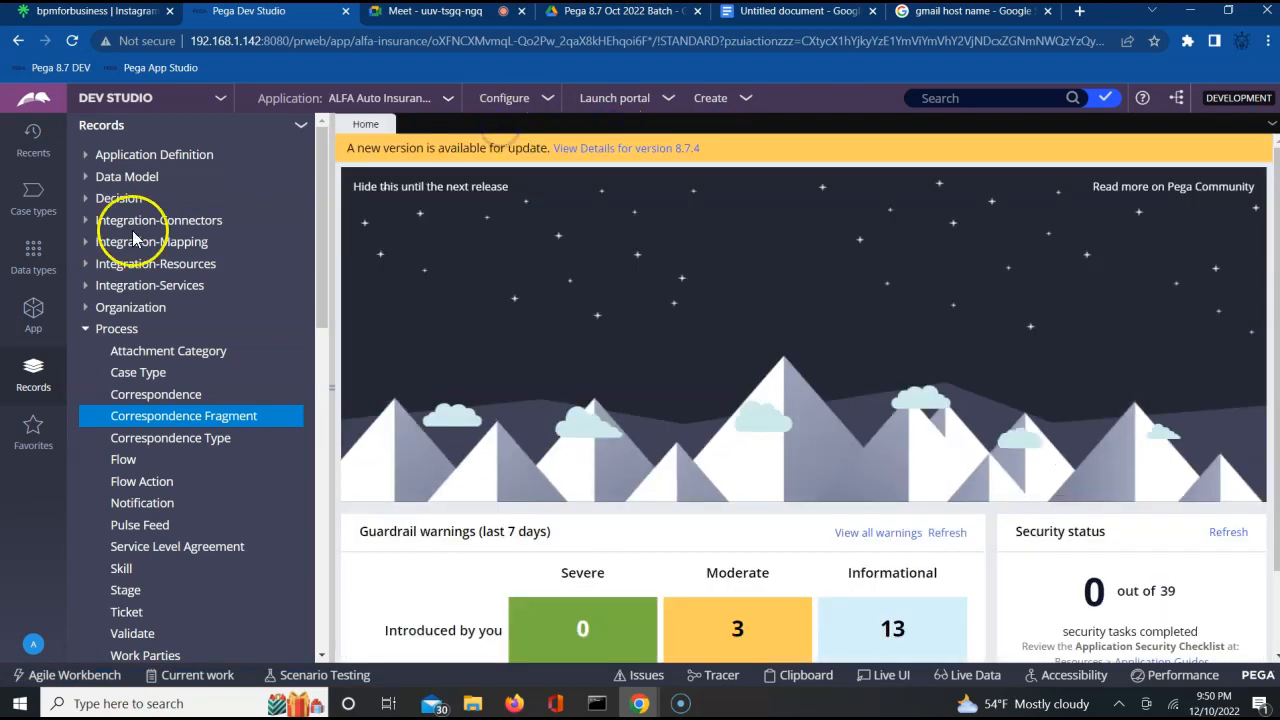
Show the ALFA-ALFAAuto-Work class from the application's classes in the data designer.
click(33, 305)
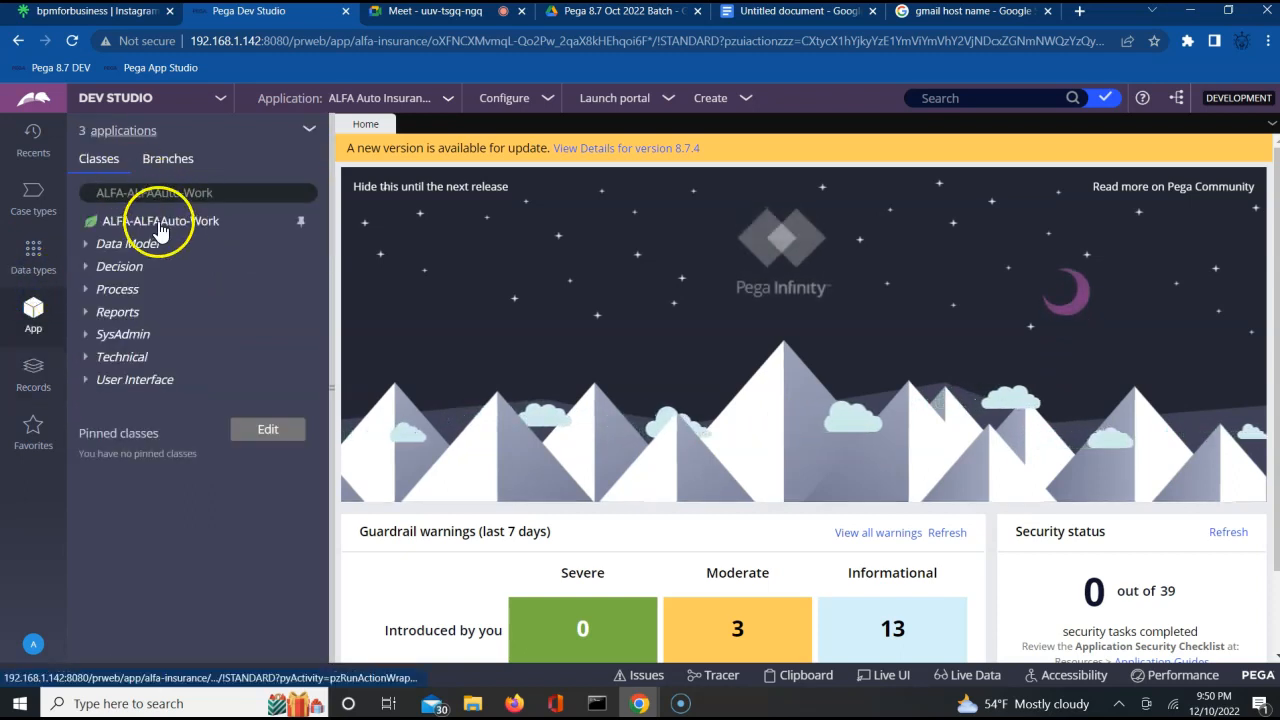
click(160, 222)
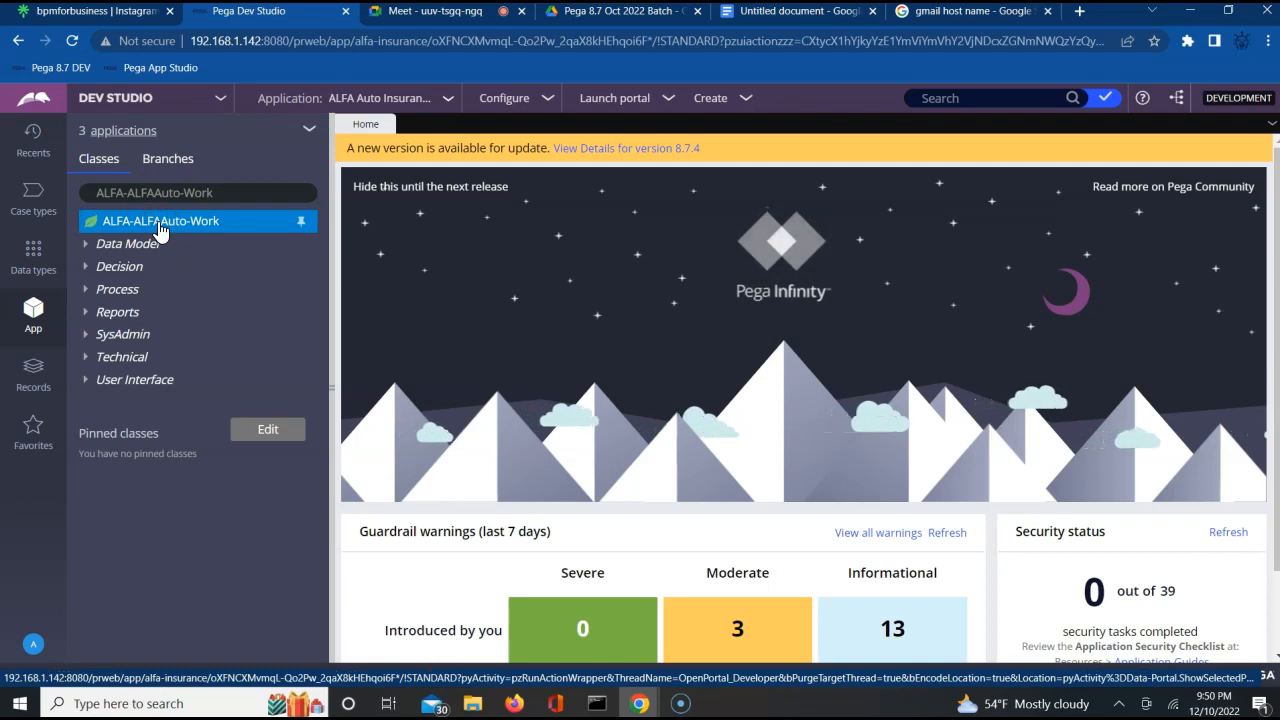
right_click(160, 226)
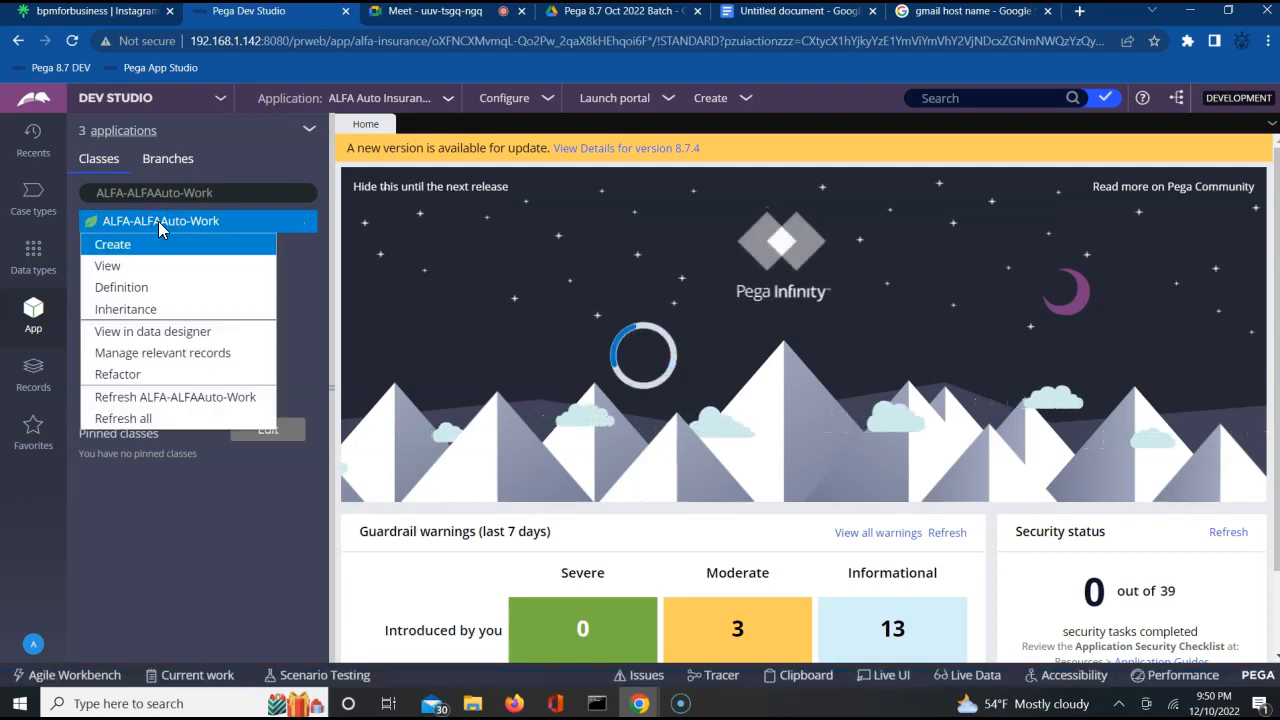
mouse_move(190, 272)
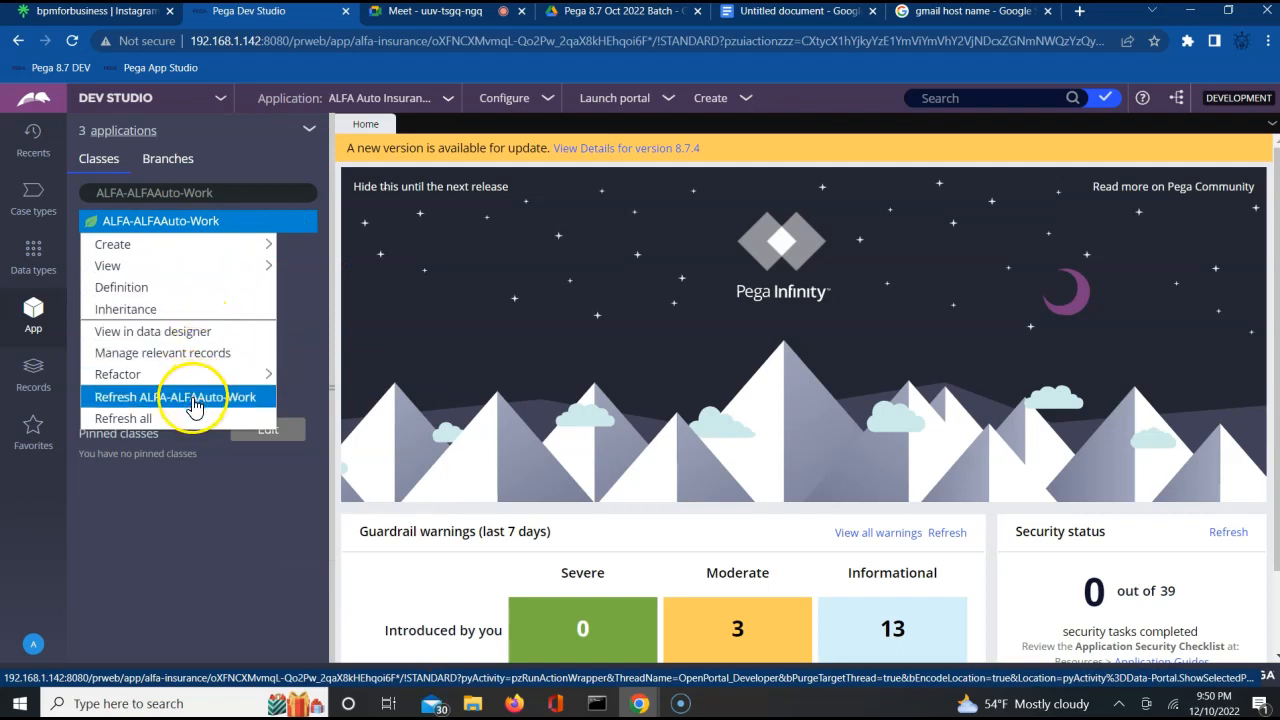
click(185, 338)
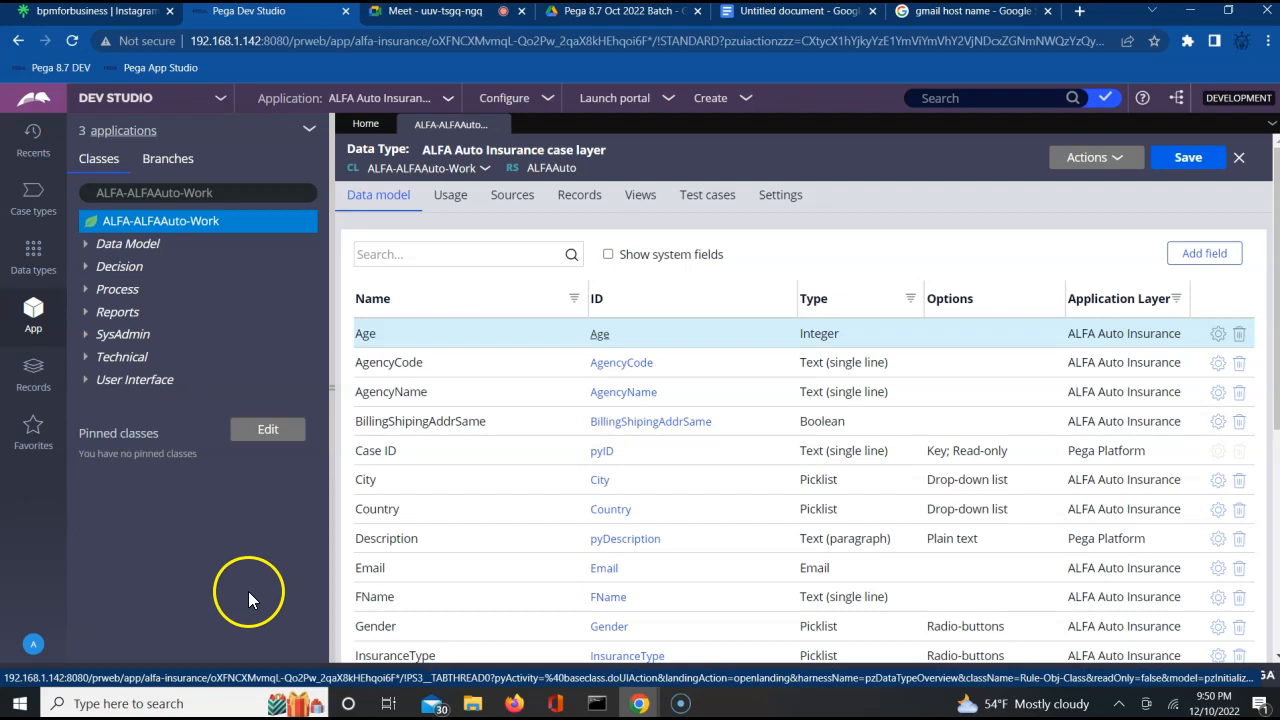
Open CustomerDetailsSection from the class's User Interface sections and view the Email field's cell properties.
click(84, 381)
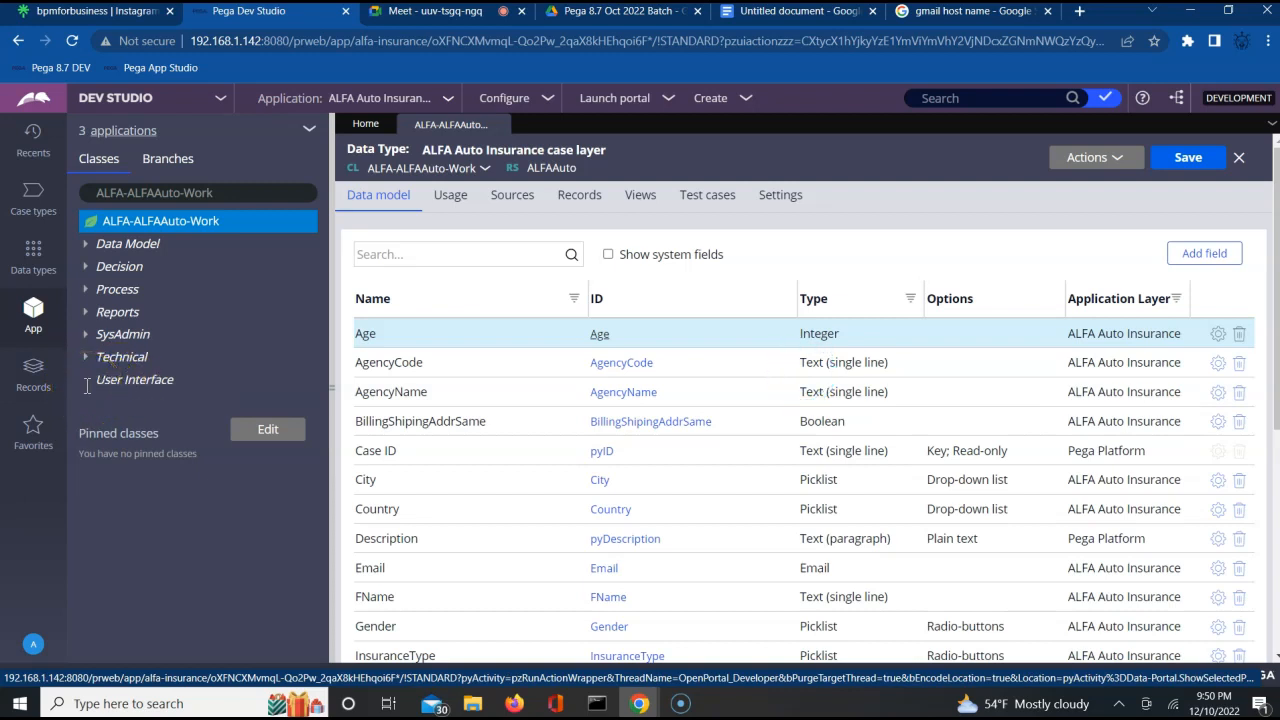
click(85, 380)
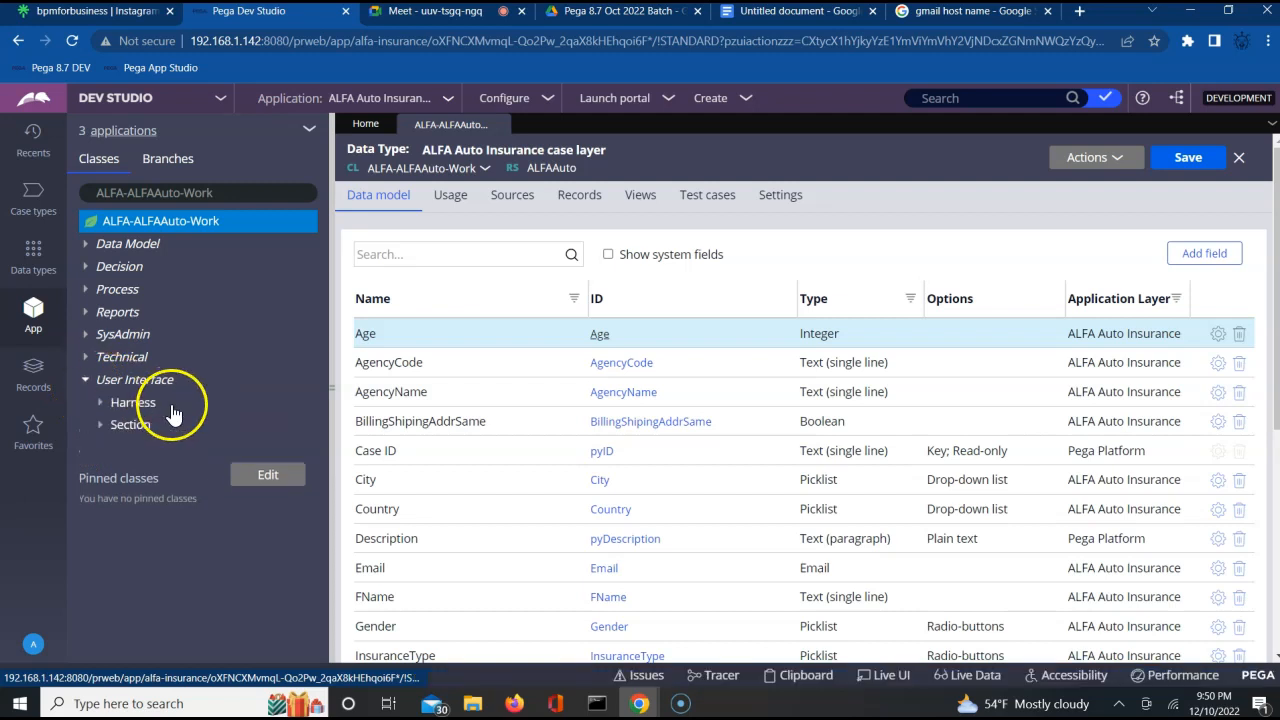
click(102, 426)
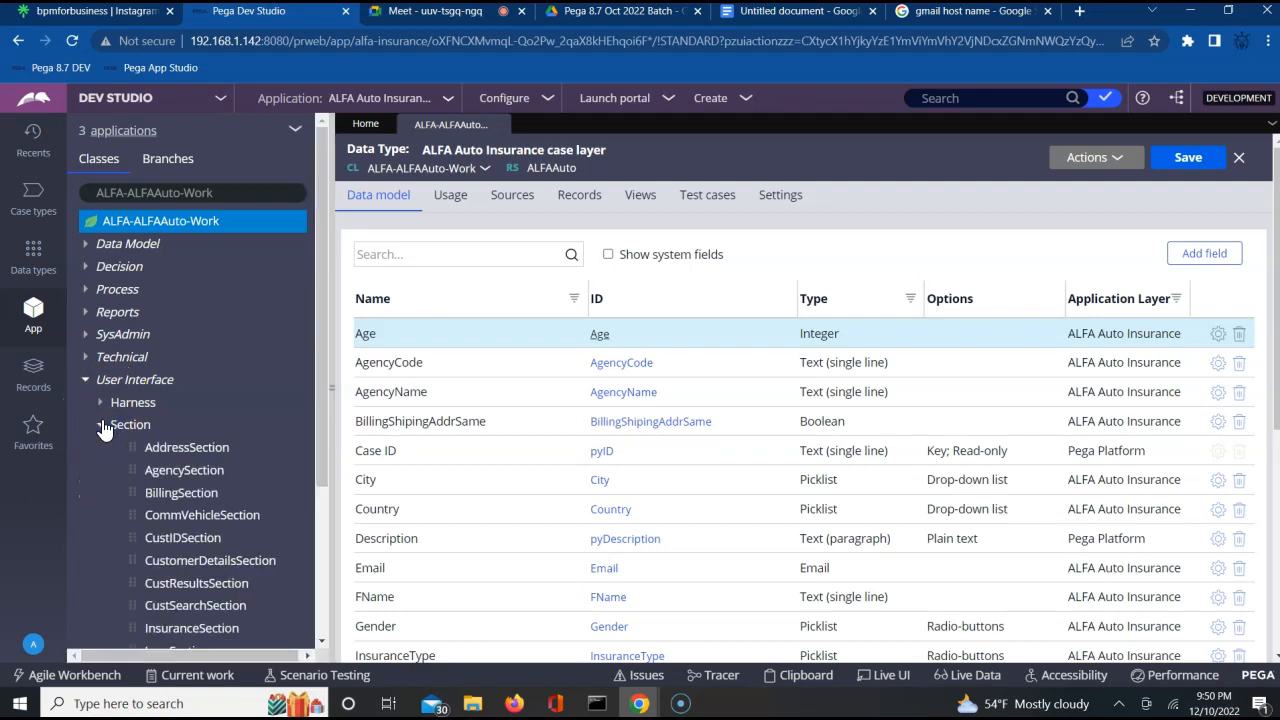
click(220, 566)
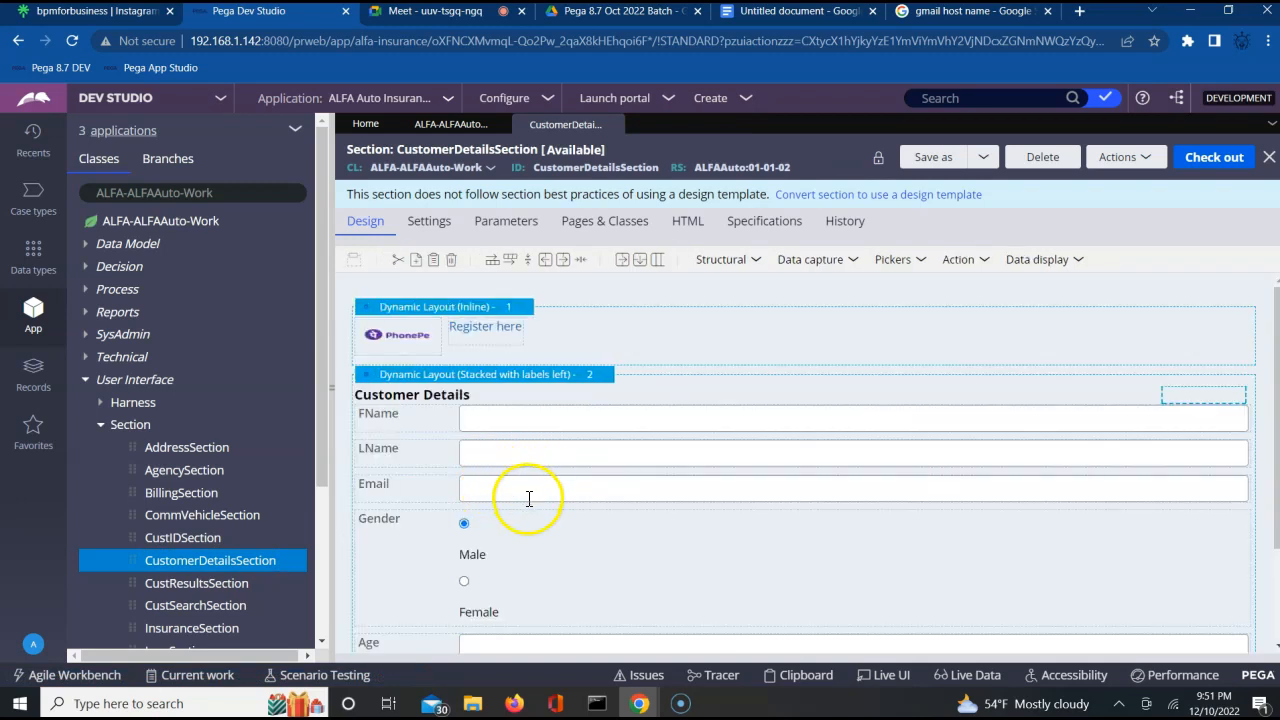
click(524, 488)
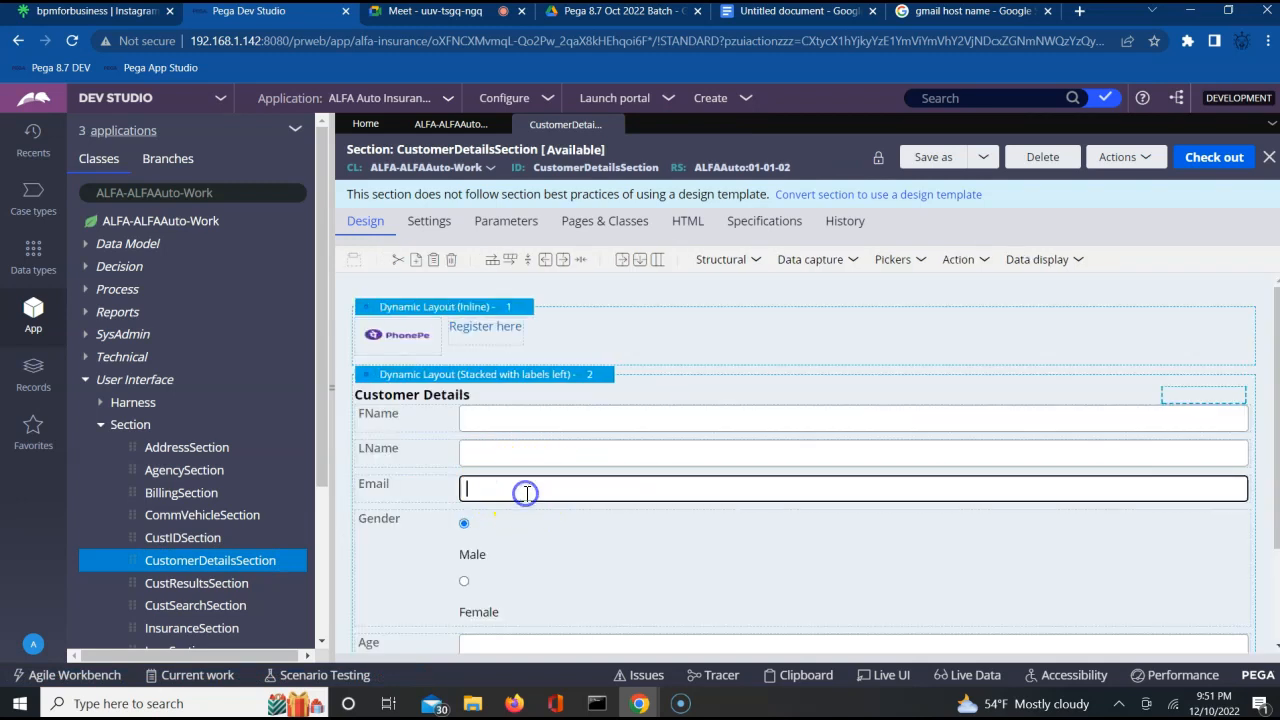
click(1261, 486)
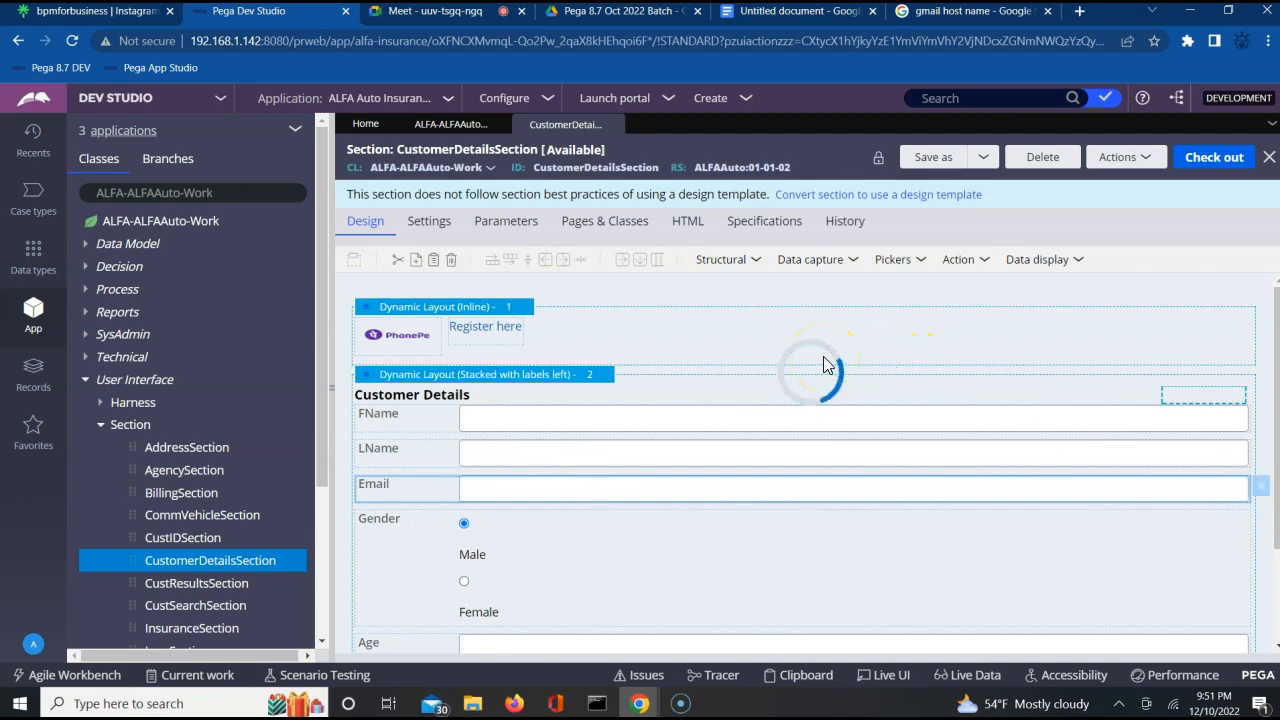
click(1261, 487)
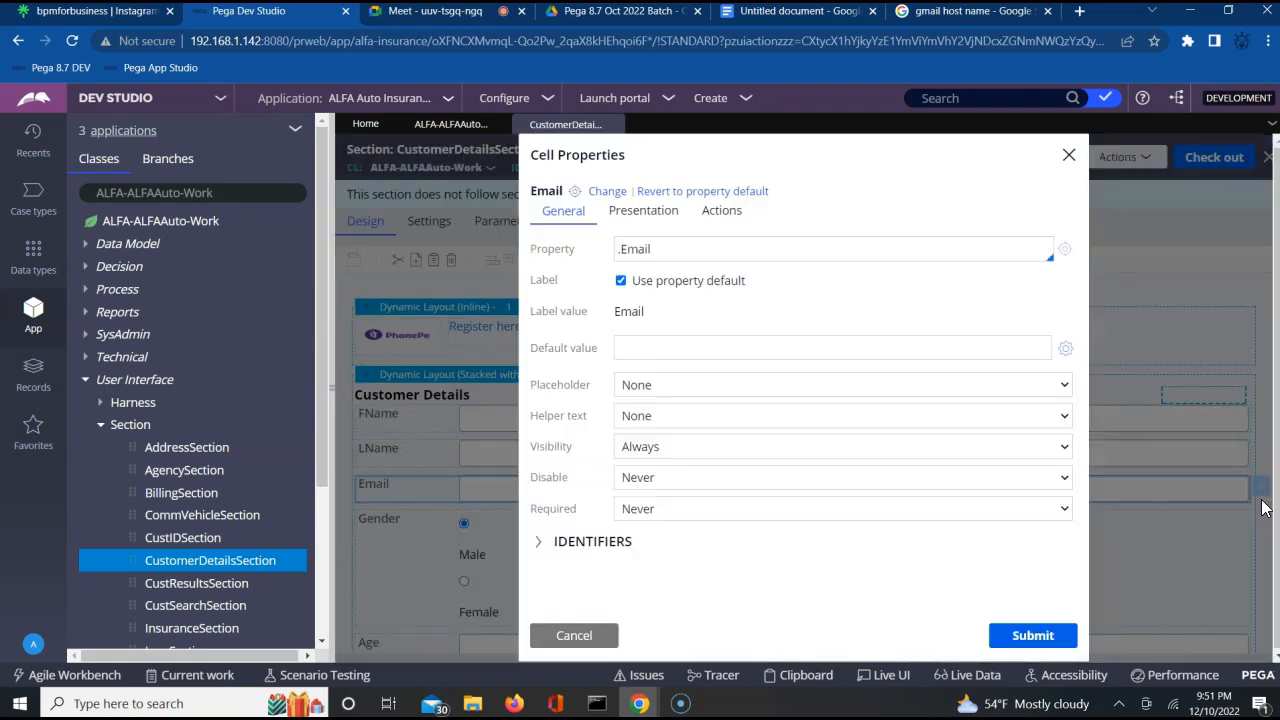
click(1068, 155)
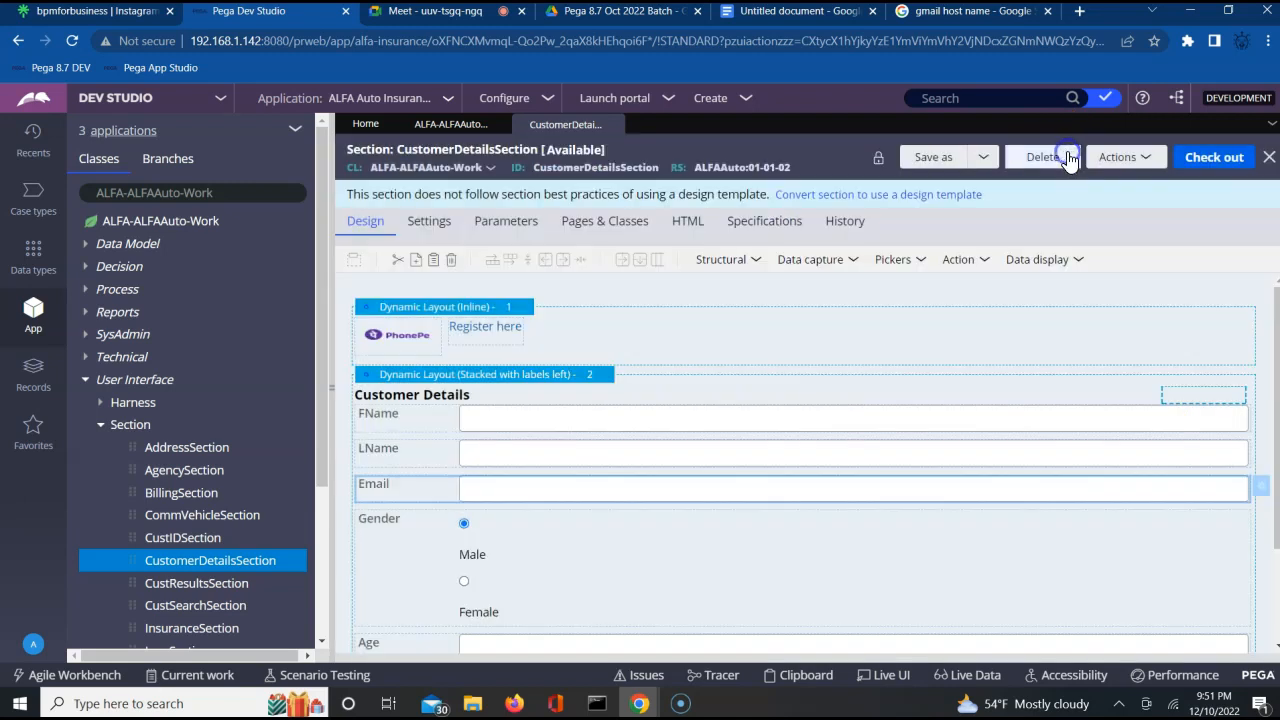
Close CustomerDetailsSection and the ALFA Auto Insurance case layer data type, and bring up the options for the SysAdmin category.
click(615, 125)
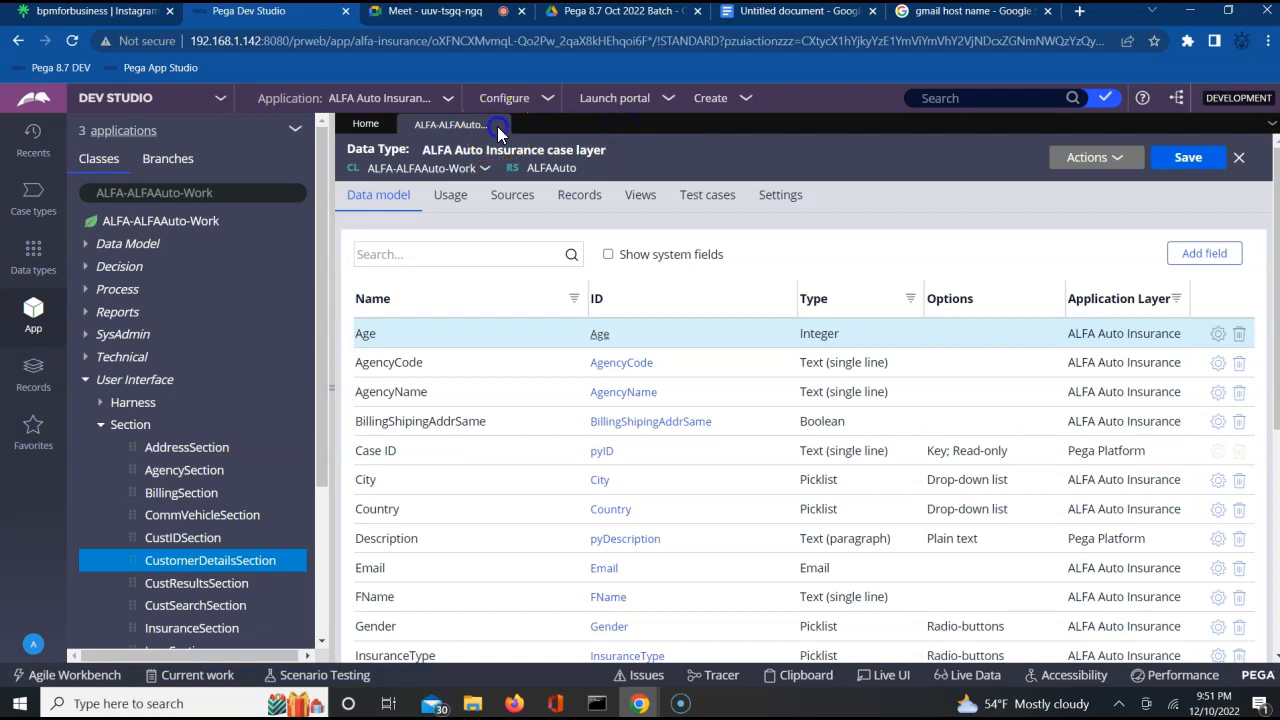
click(1238, 158)
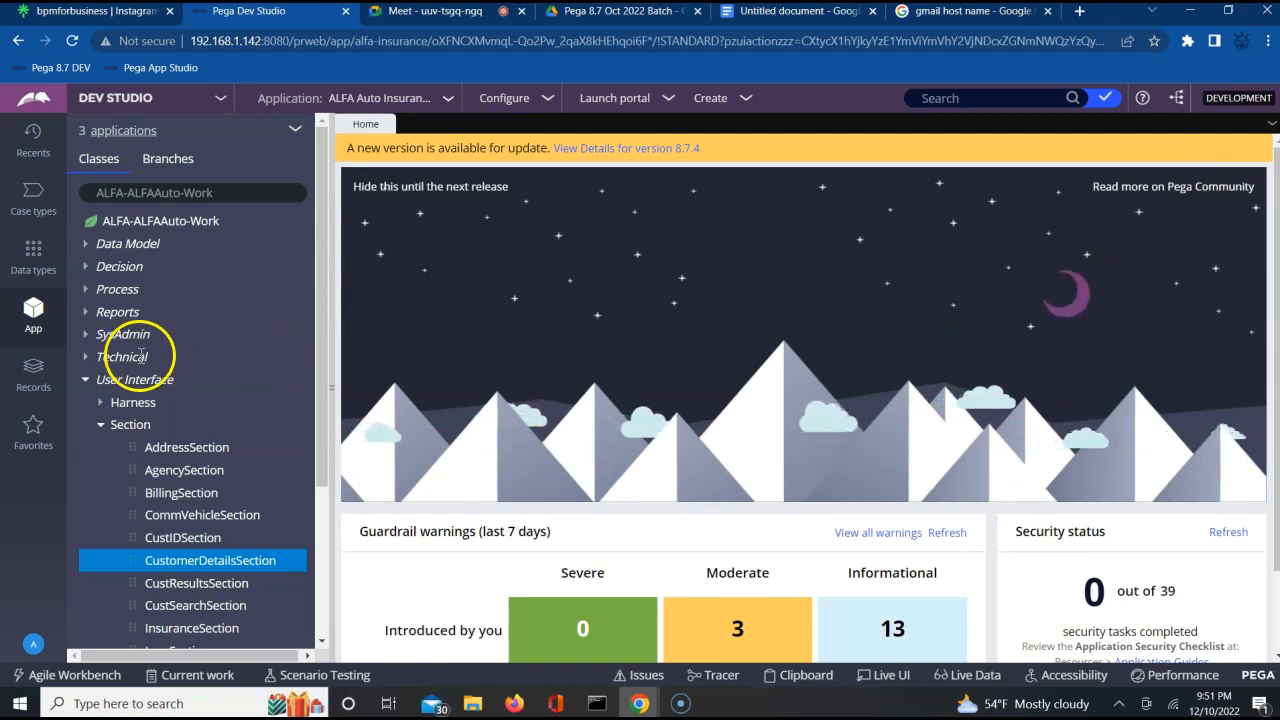
click(85, 379)
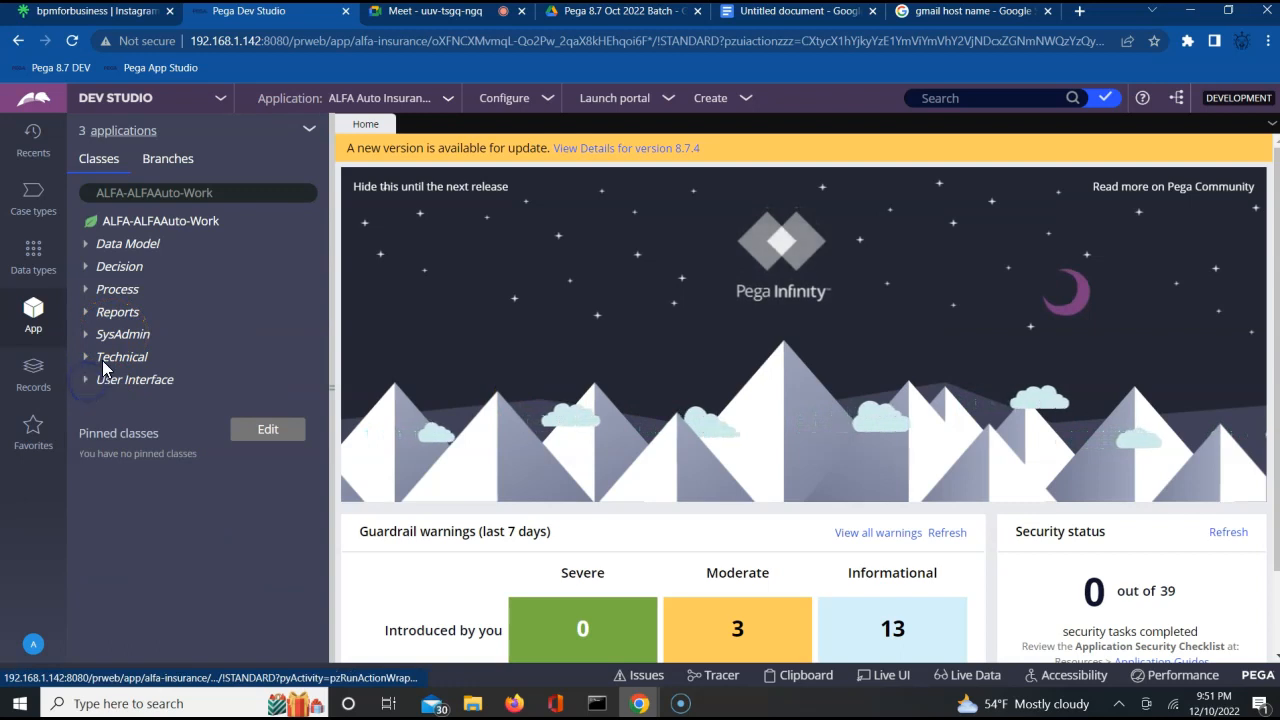
click(120, 334)
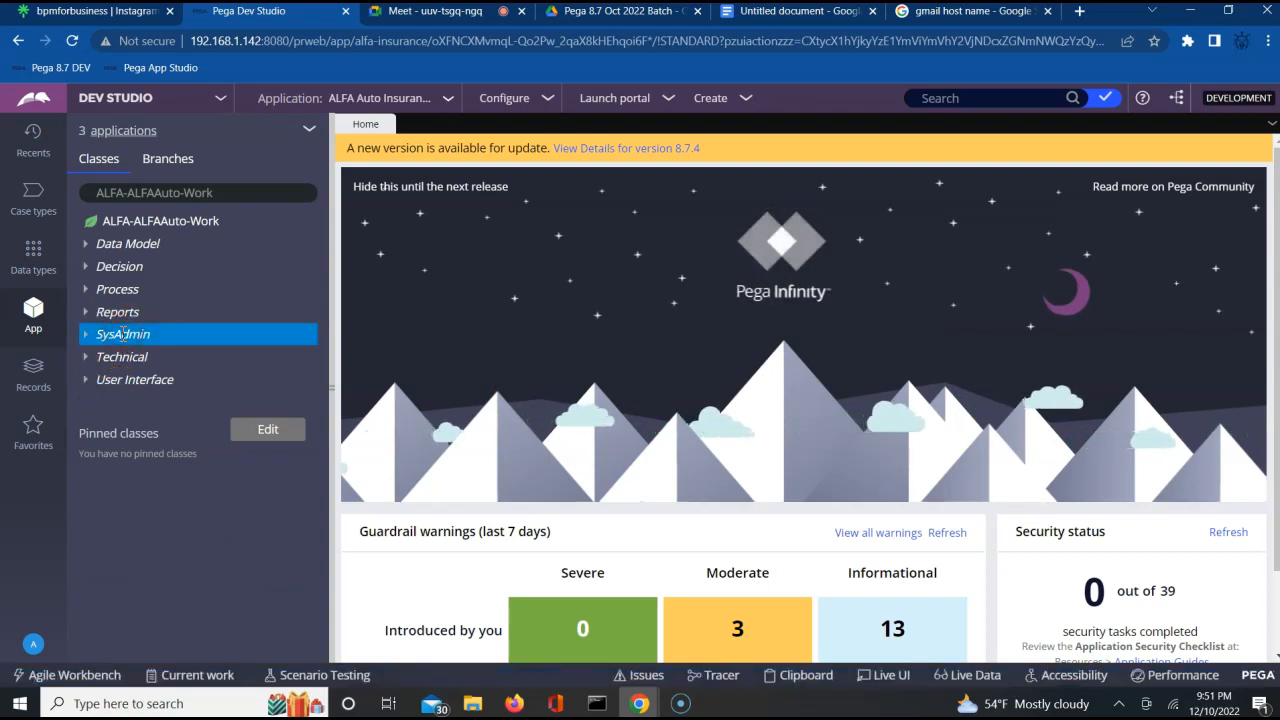
right_click(121, 334)
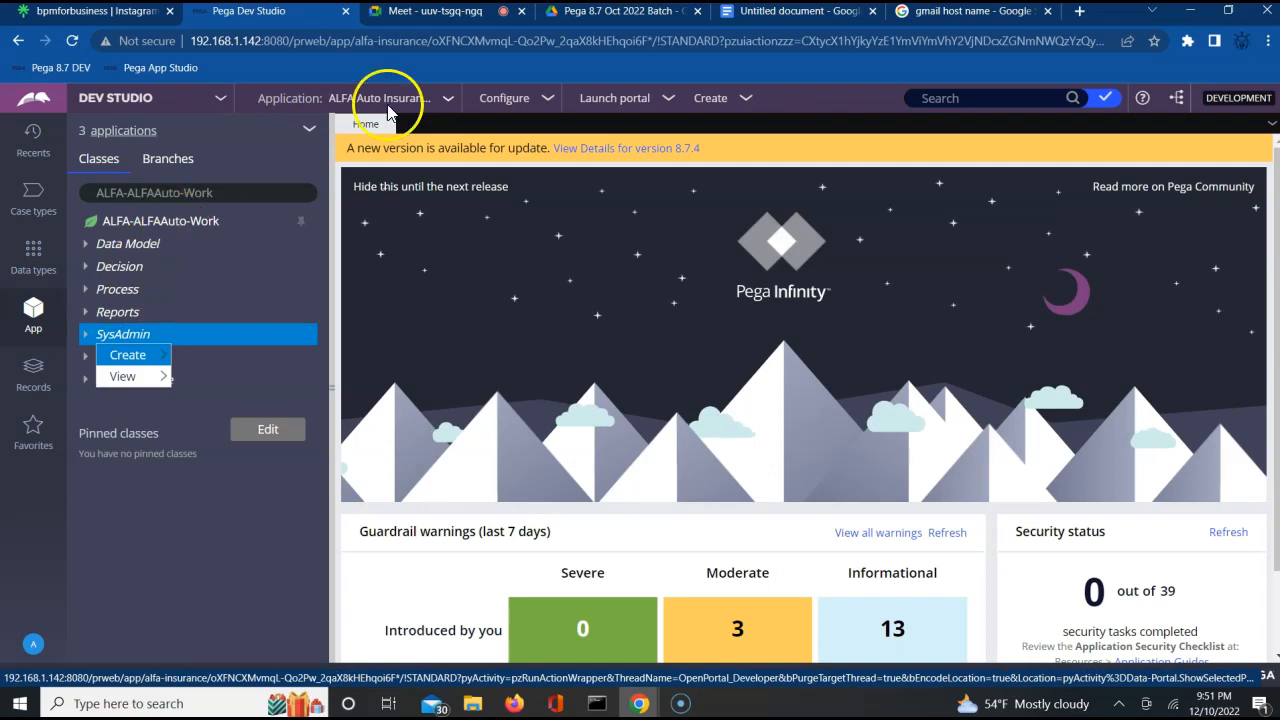
Switch to the Google Meet call, admit the waiting participant, and return to Pega Dev Studio.
click(451, 14)
click(811, 176)
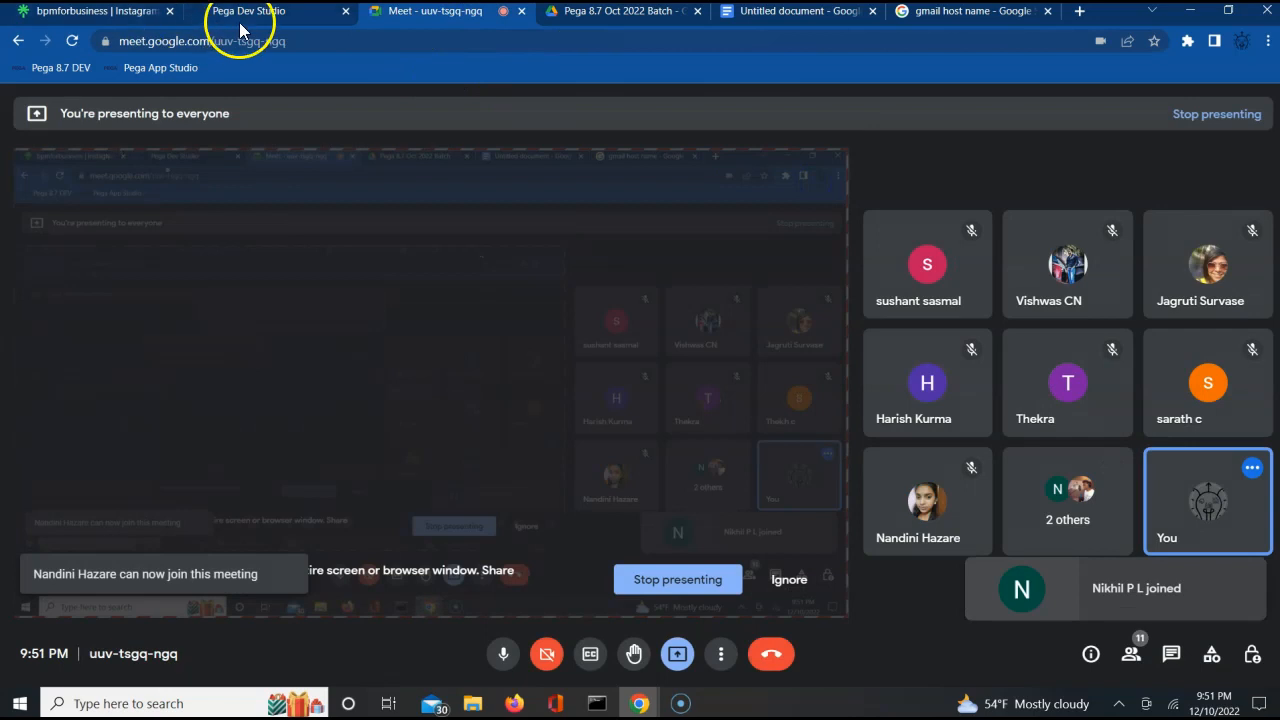
click(240, 20)
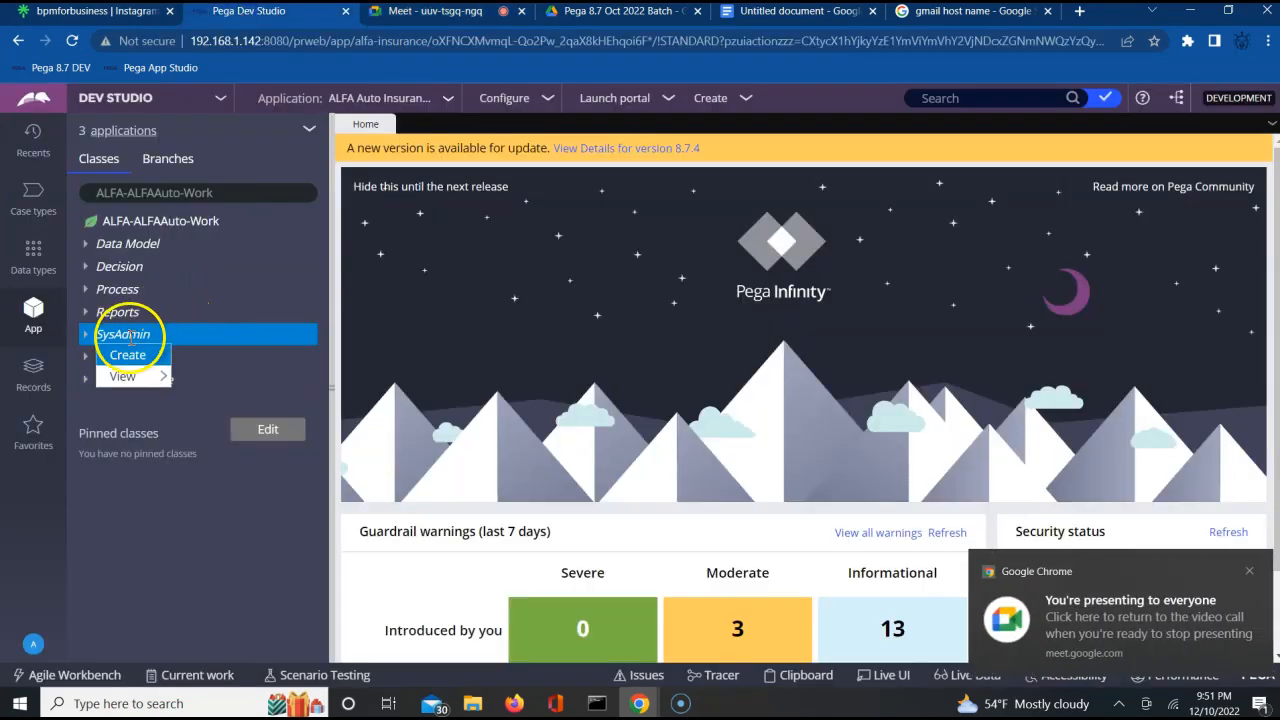
Create and open a SysAdmin dynamic system setting described as FromEmail, with owning ruleset ALFAAUTO and setting purpose FromEmail.
mouse_move(136, 358)
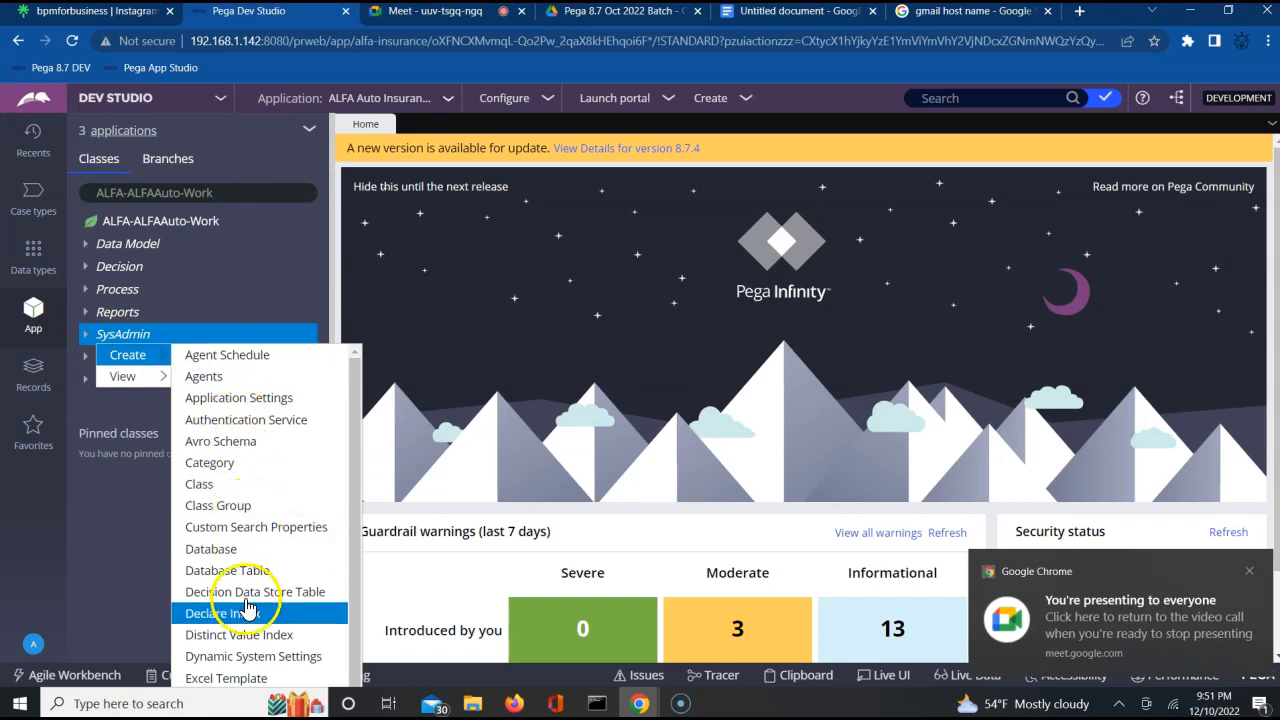
click(250, 656)
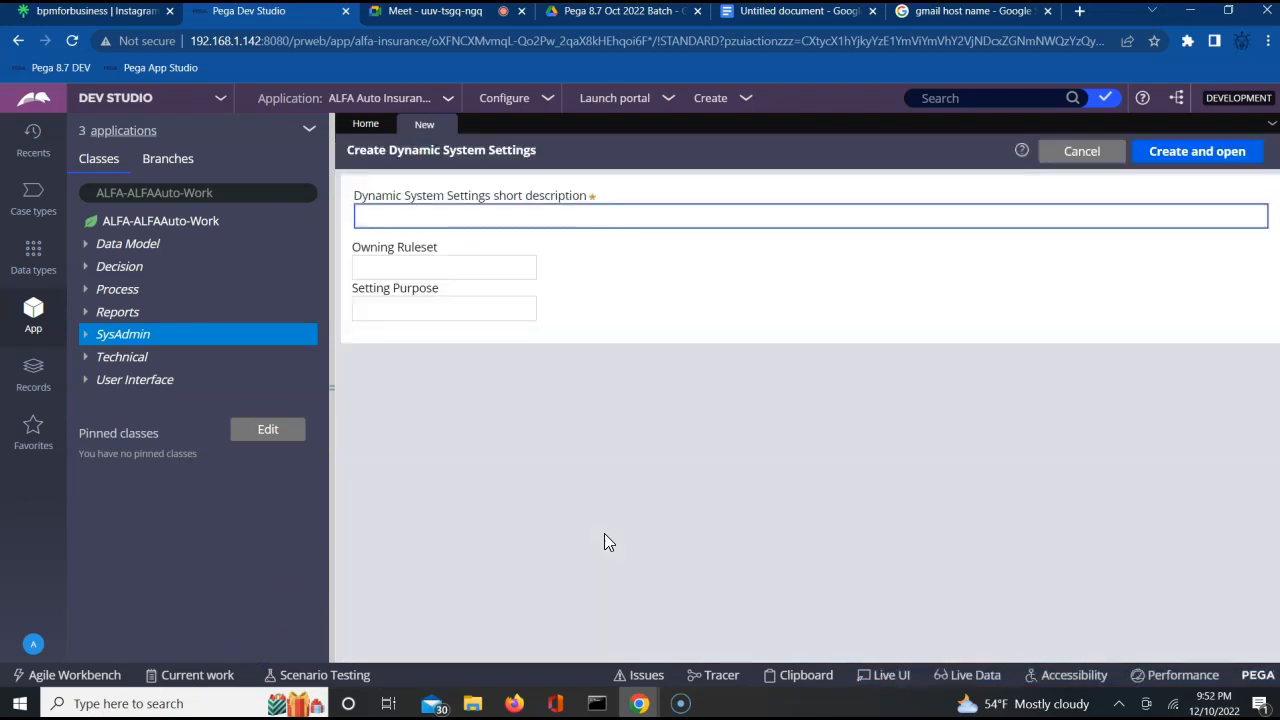
text(FromEmail)
click(441, 265)
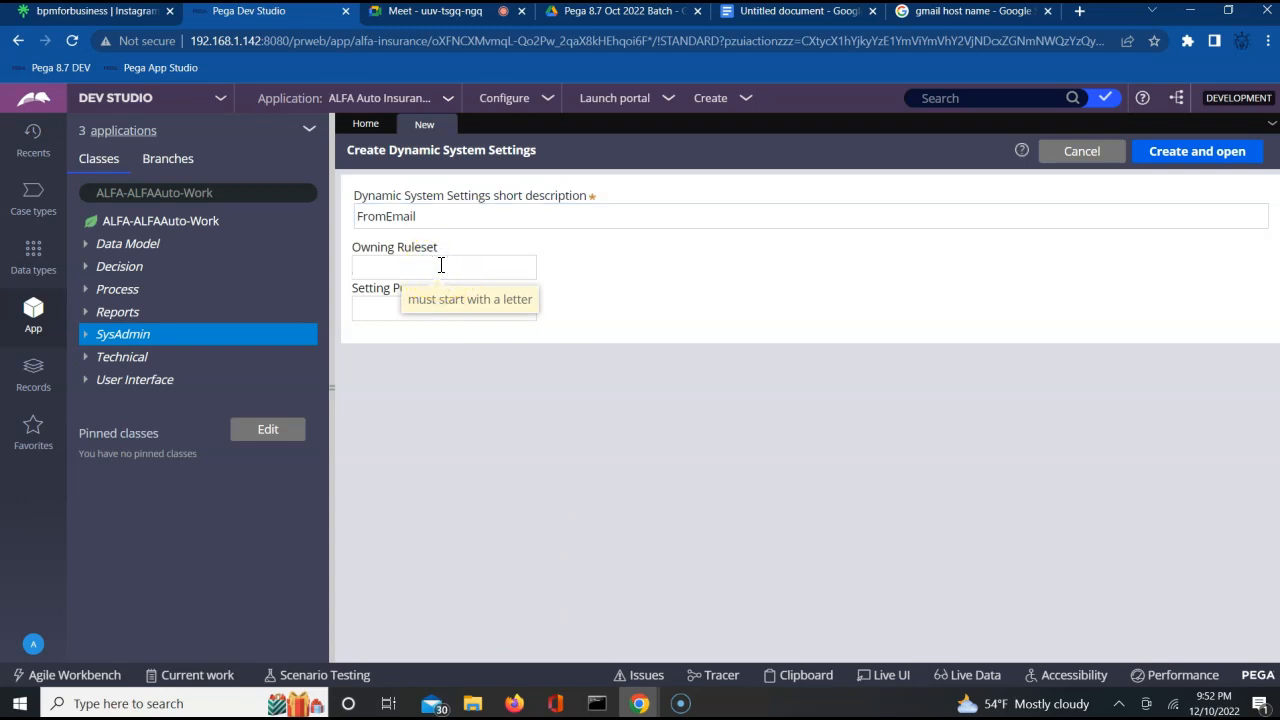
text(ALFAAUTO)
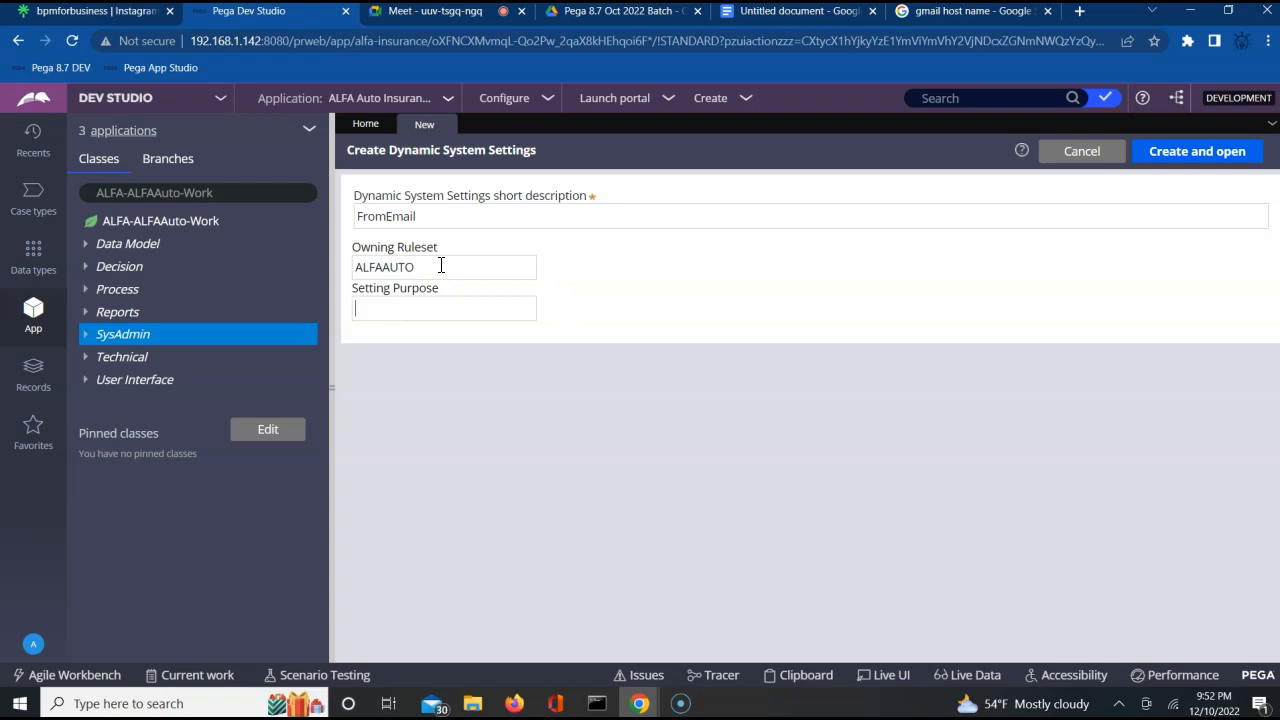
text(romEmail)
click(1180, 155)
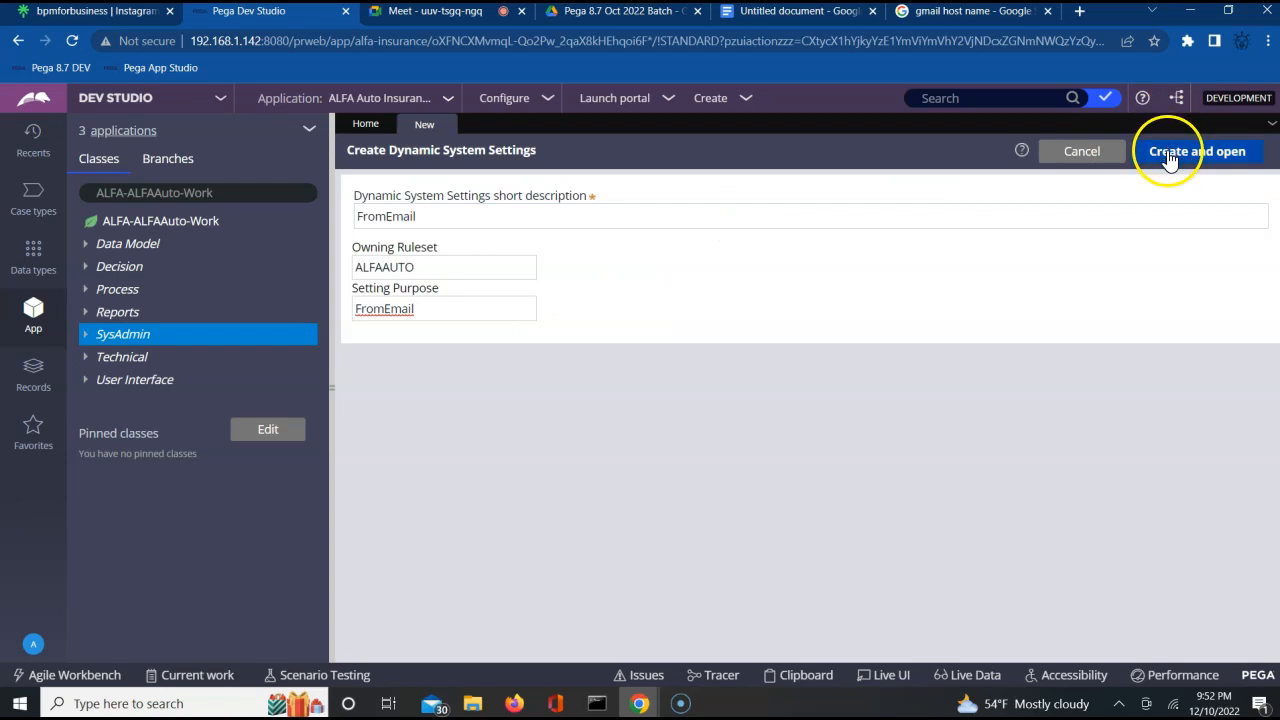
click(1168, 152)
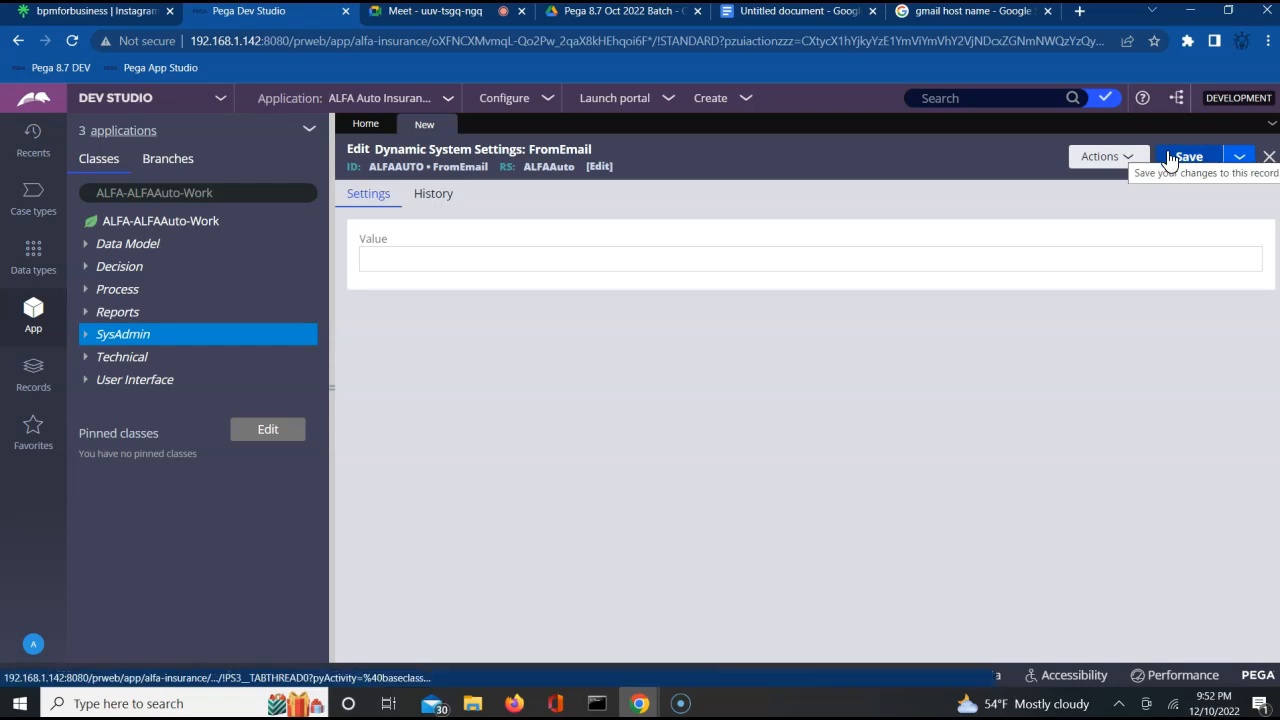
Enter the sender's e-mail address as the value of the FromEmail setting and save the record.
click(776, 290)
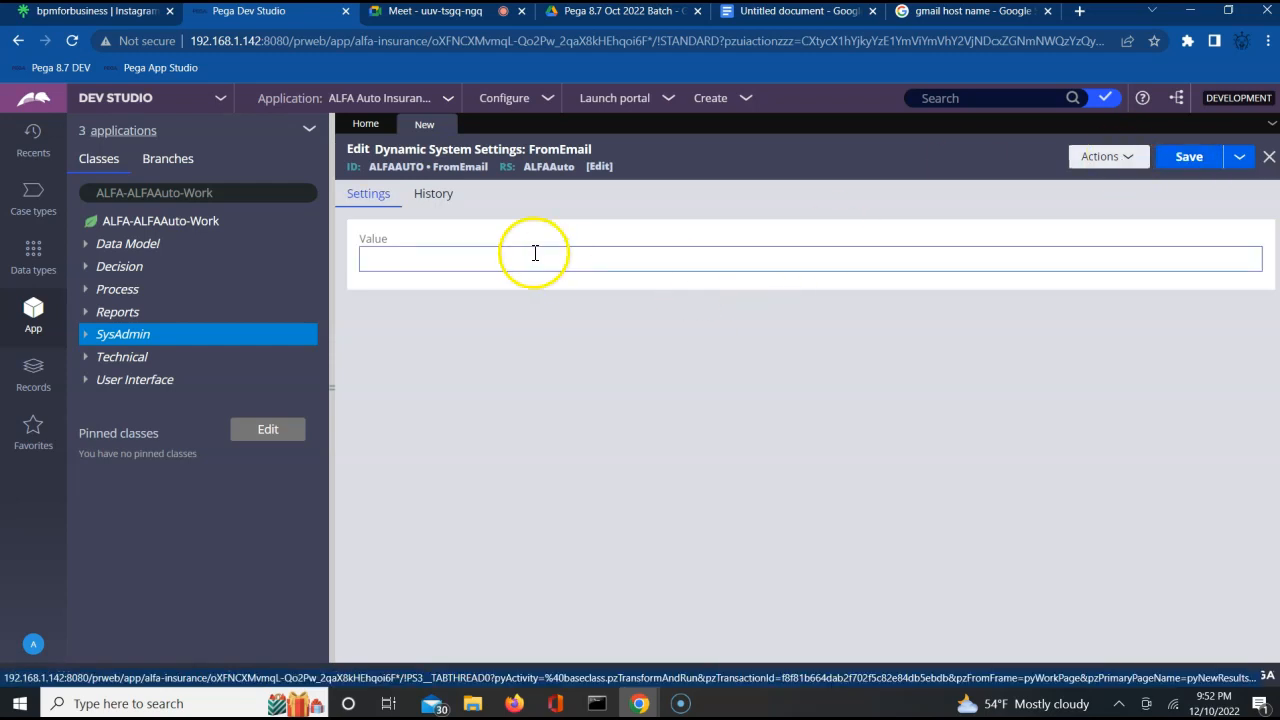
click(590, 266)
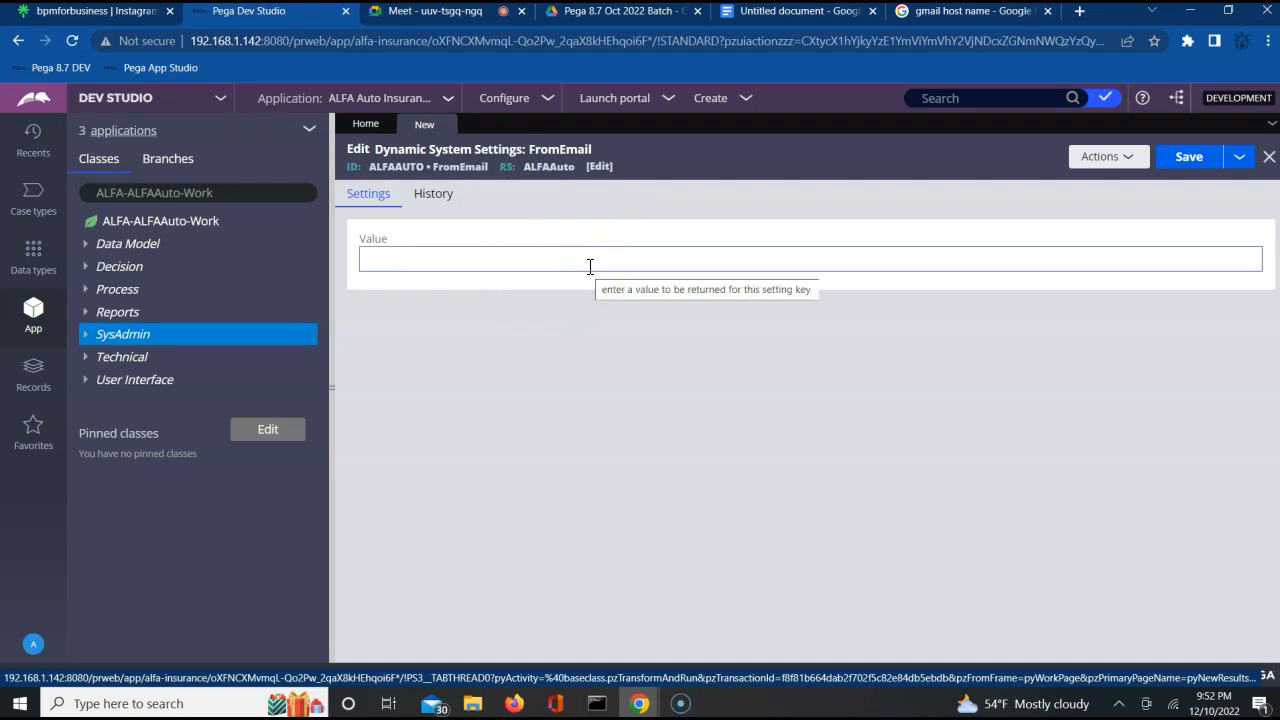
click(590, 266)
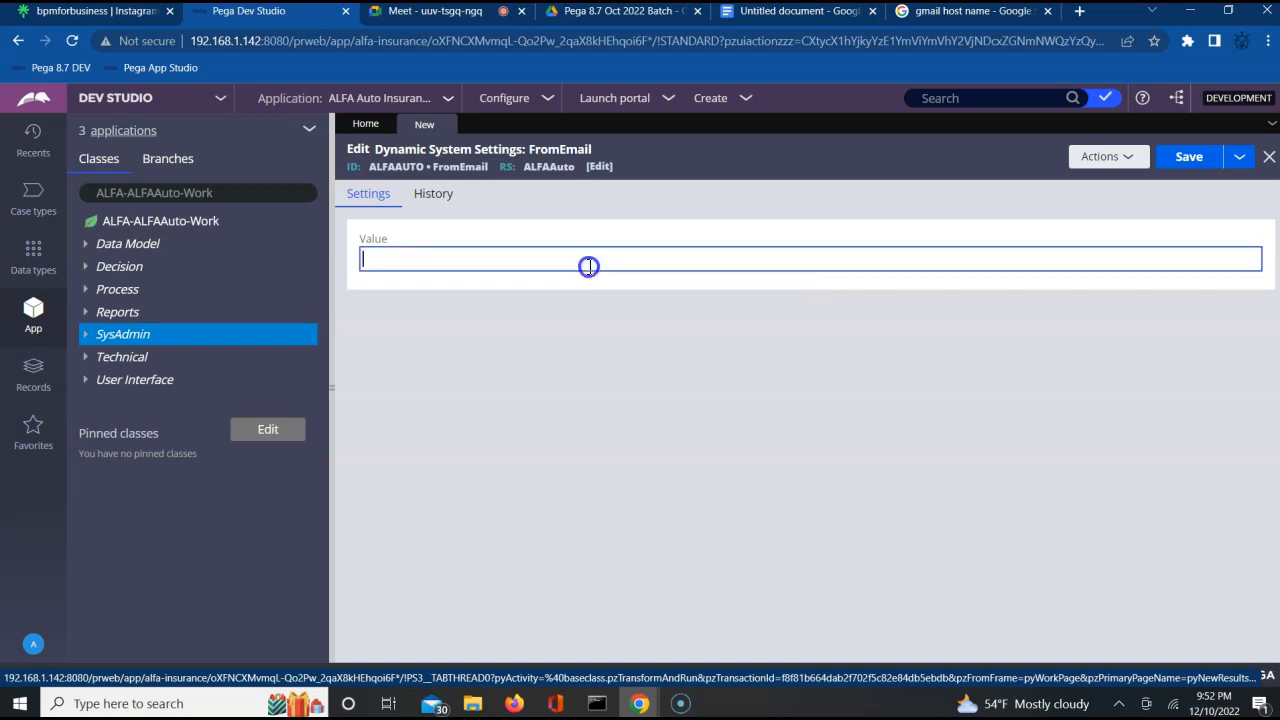
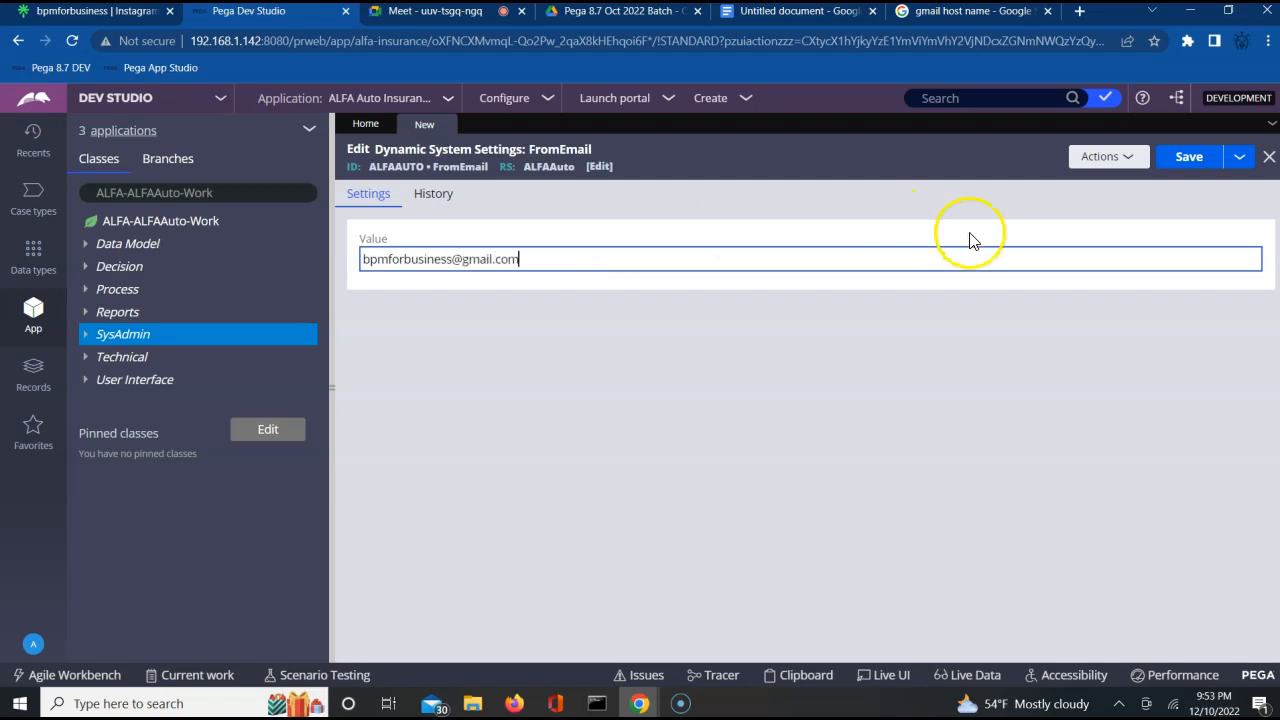
click(1192, 158)
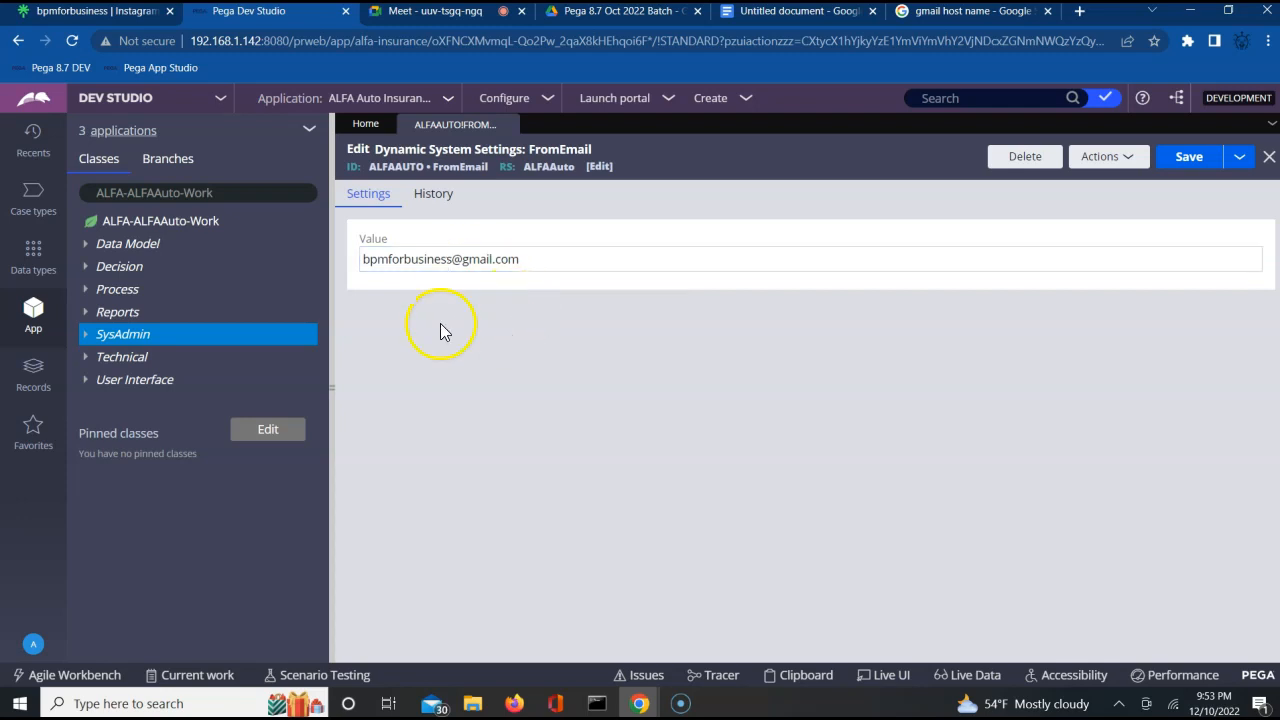
Create and open another dynamic system setting described as Password, with owning ruleset ALFAAuto and setting purpose Password.
right_click(153, 334)
mouse_move(156, 356)
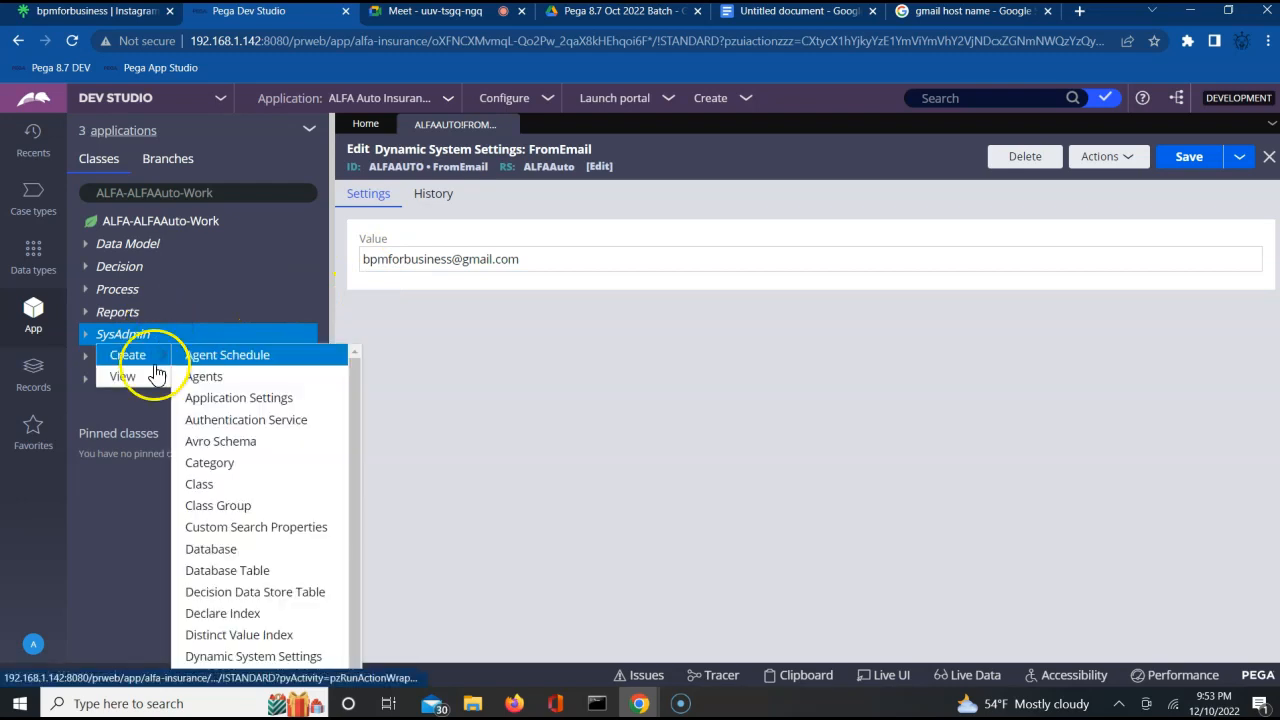
click(212, 355)
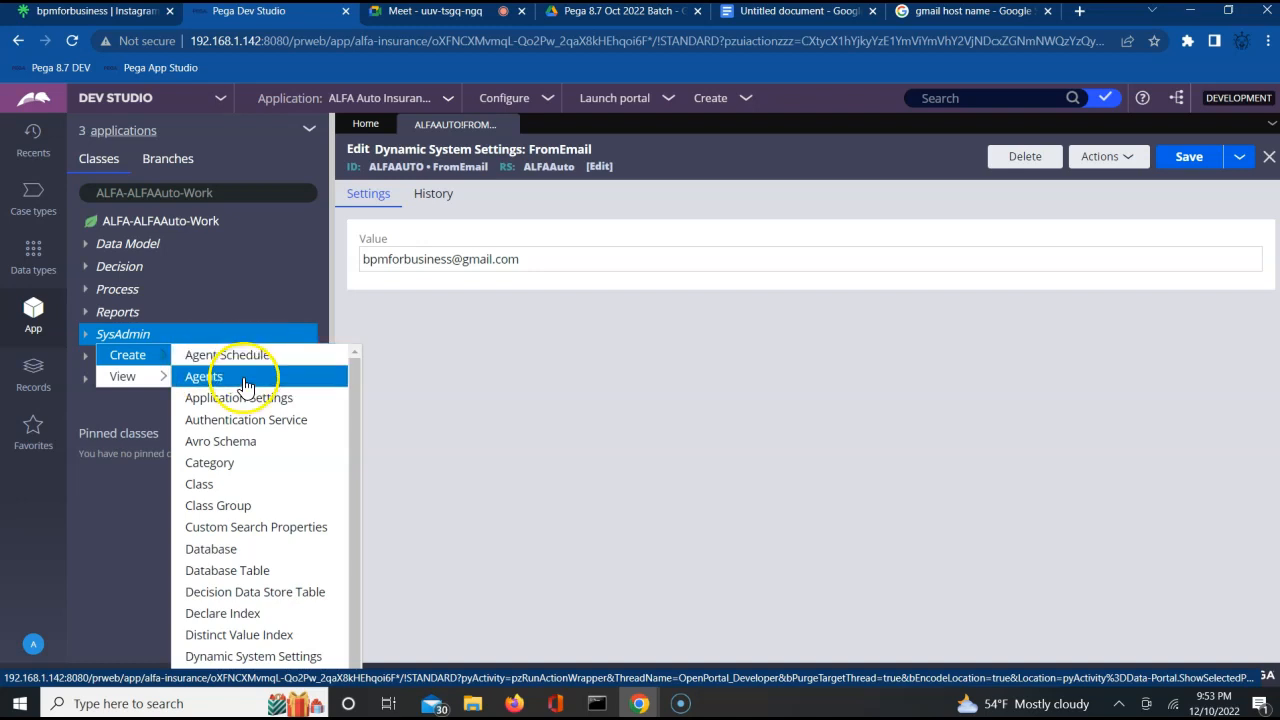
mouse_move(145, 357)
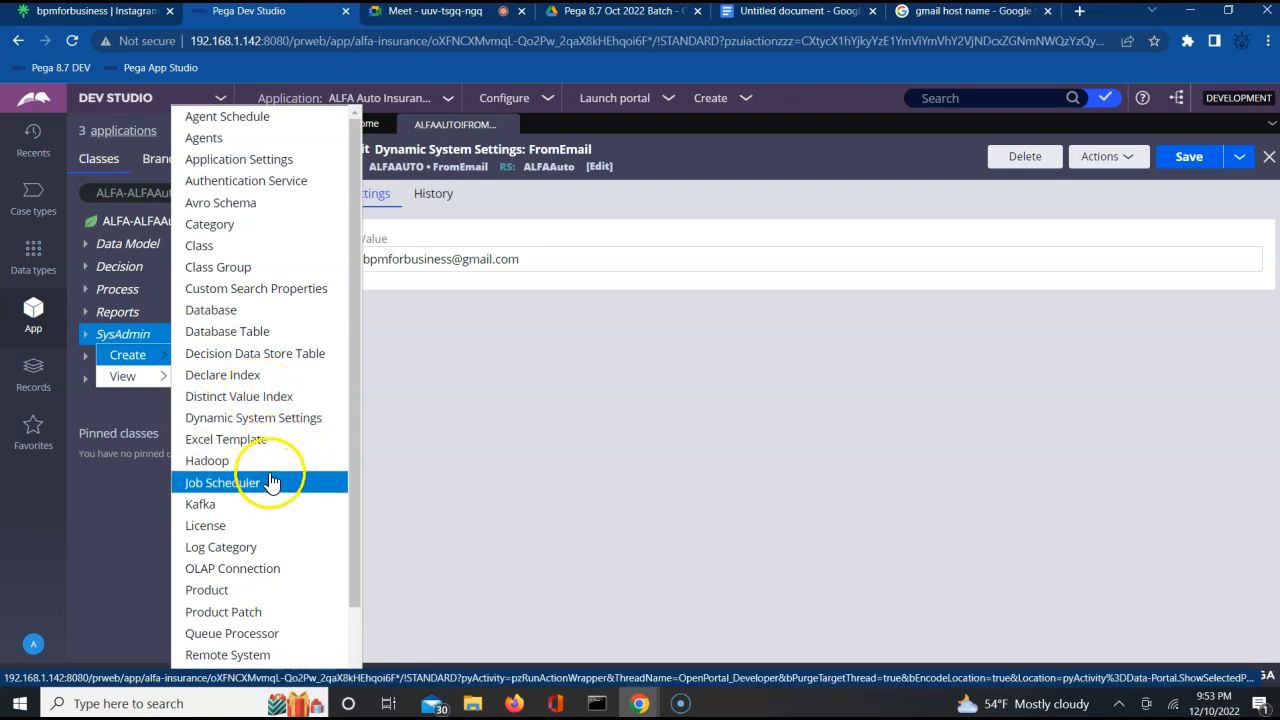
click(284, 425)
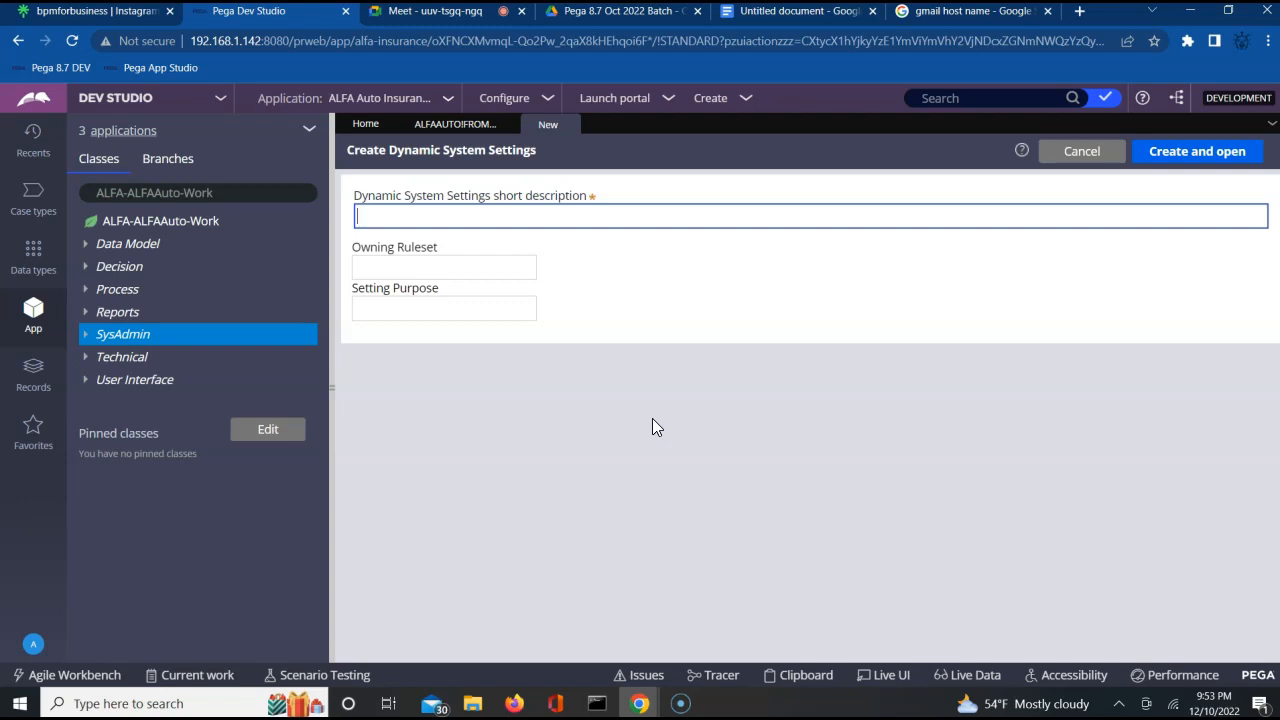
text(word)
key(Tab)
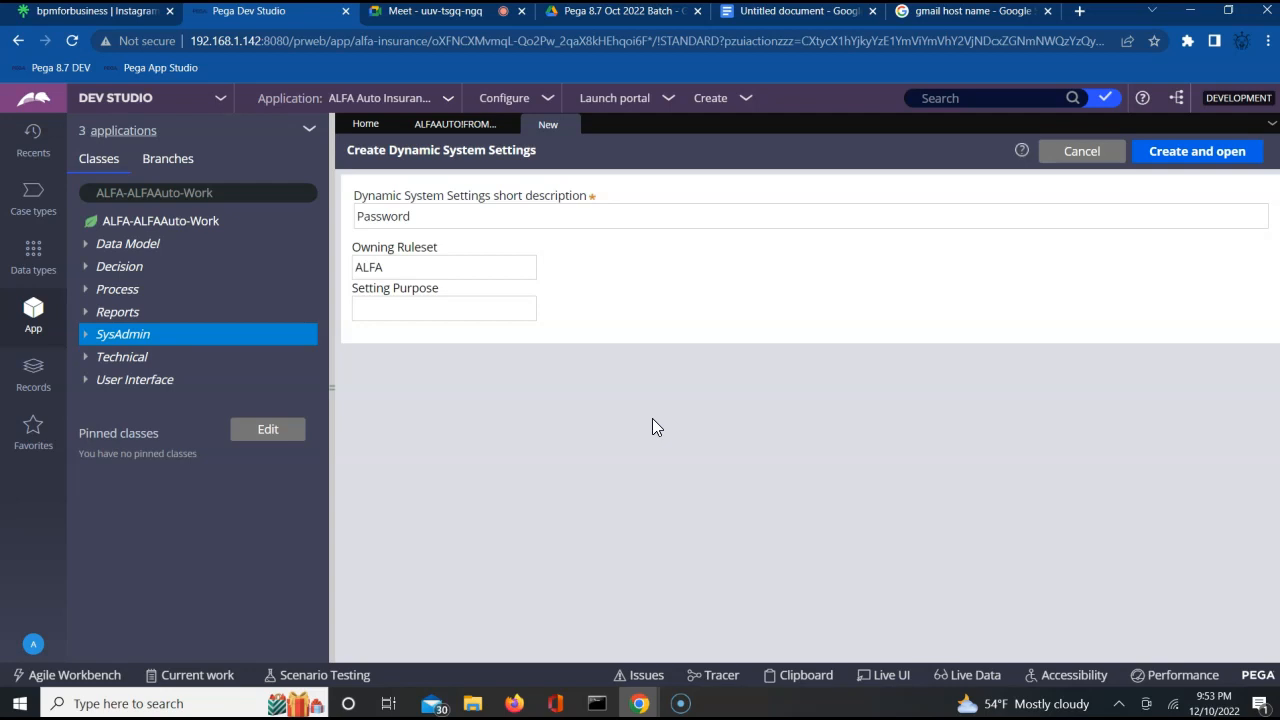
text(ALFAAuto)
text(Pa)
text(ssword)
click(1210, 155)
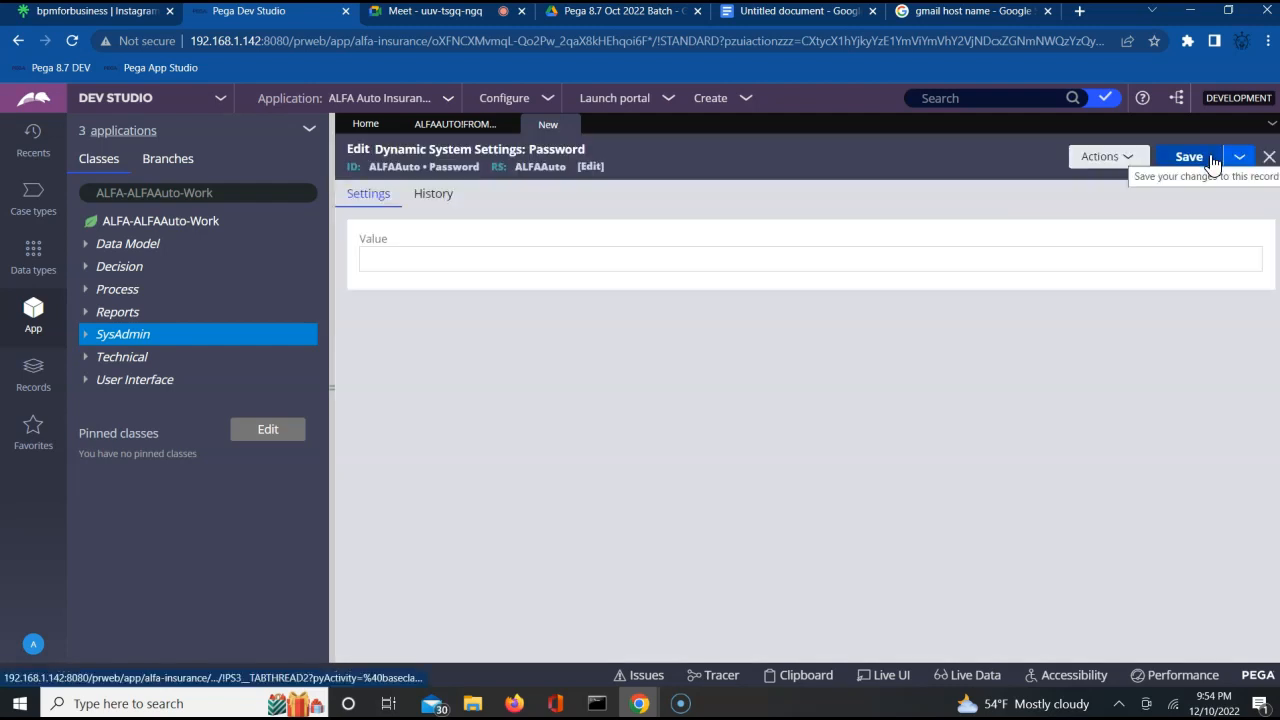
Enter the e-mail account password as the value of the Password setting and save the record.
click(776, 257)
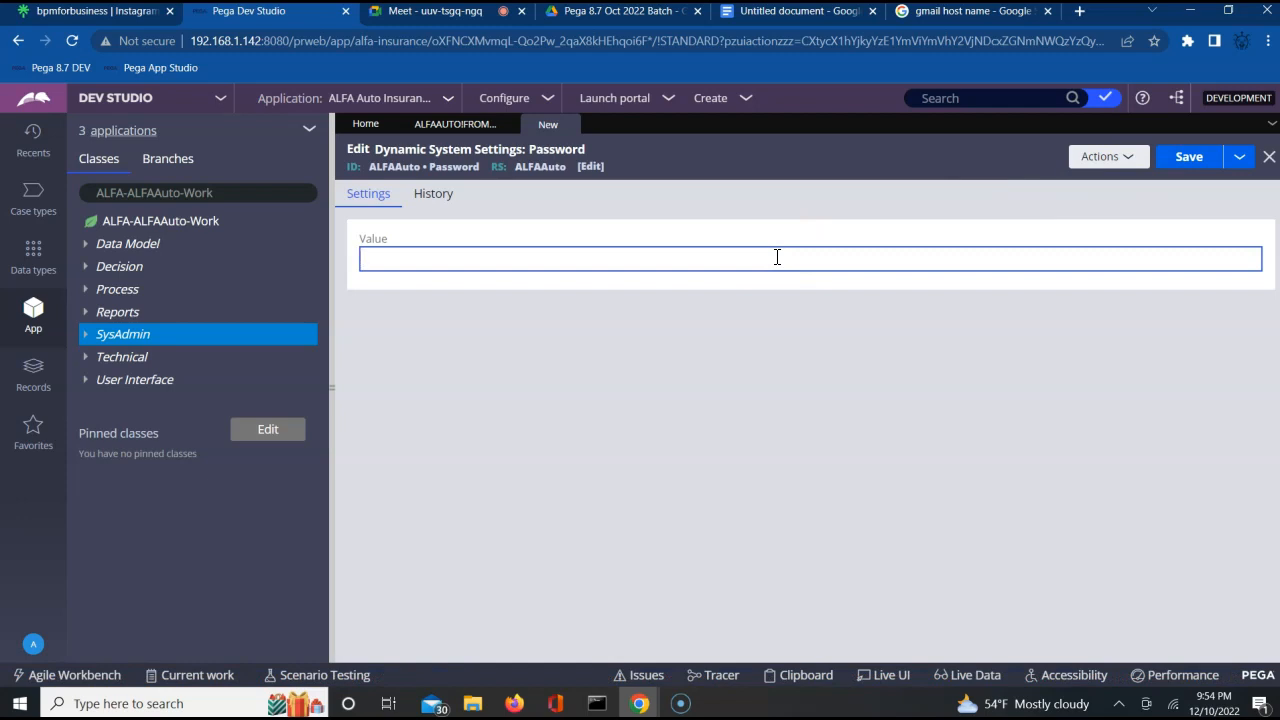
text(mypassword)
click(1181, 164)
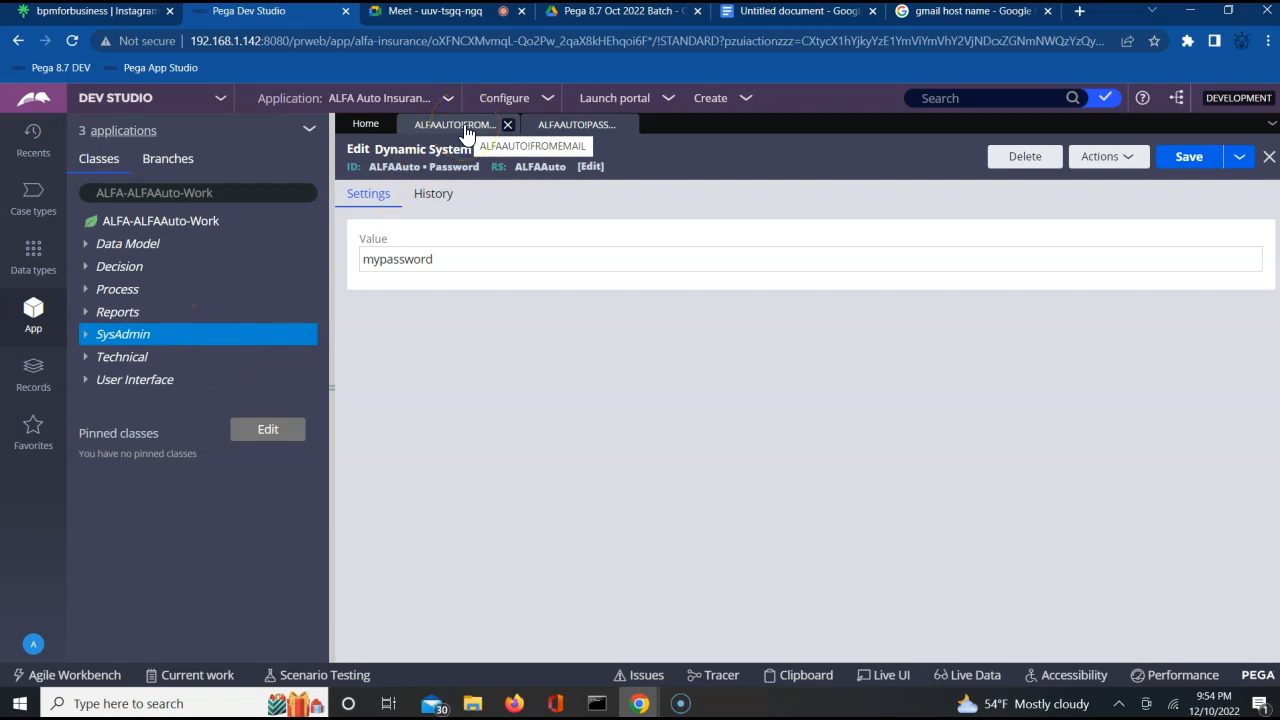
click(568, 125)
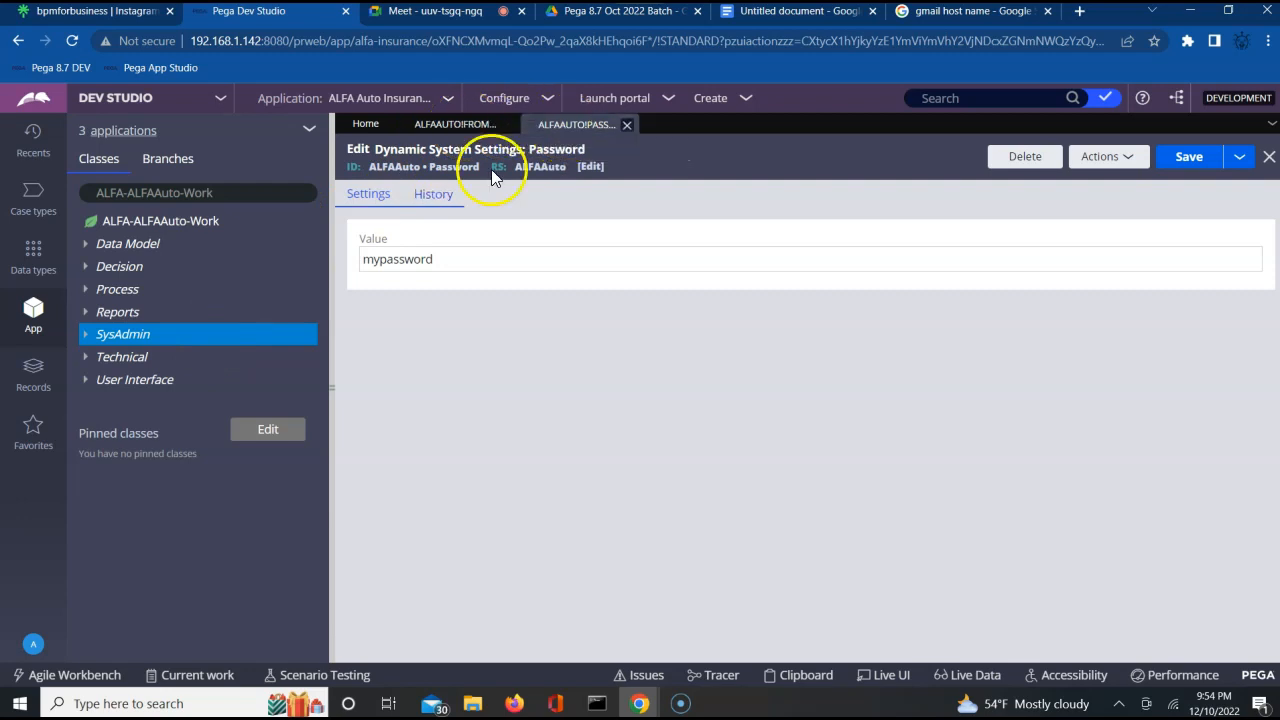
Start a new dynamic system setting from the SysAdmin category of the ALFA-ALFAAuto-Work class.
right_click(168, 332)
right_click(168, 332)
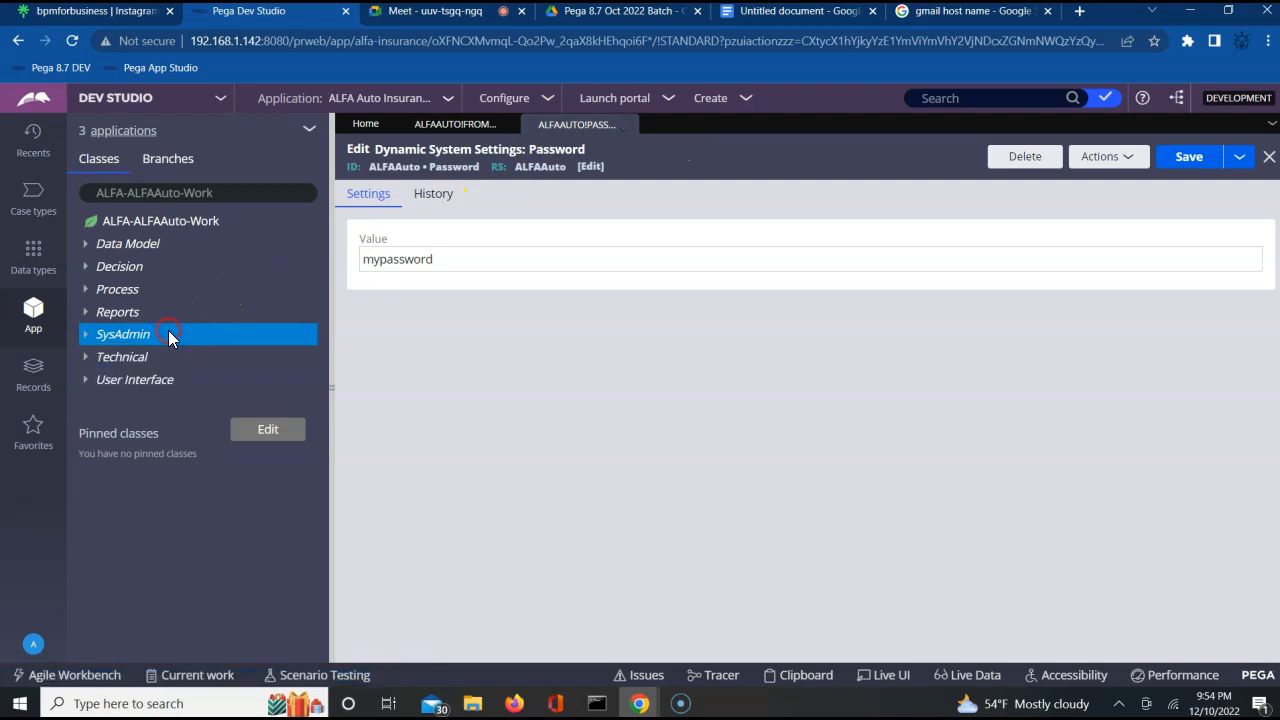
right_click(152, 335)
mouse_move(150, 352)
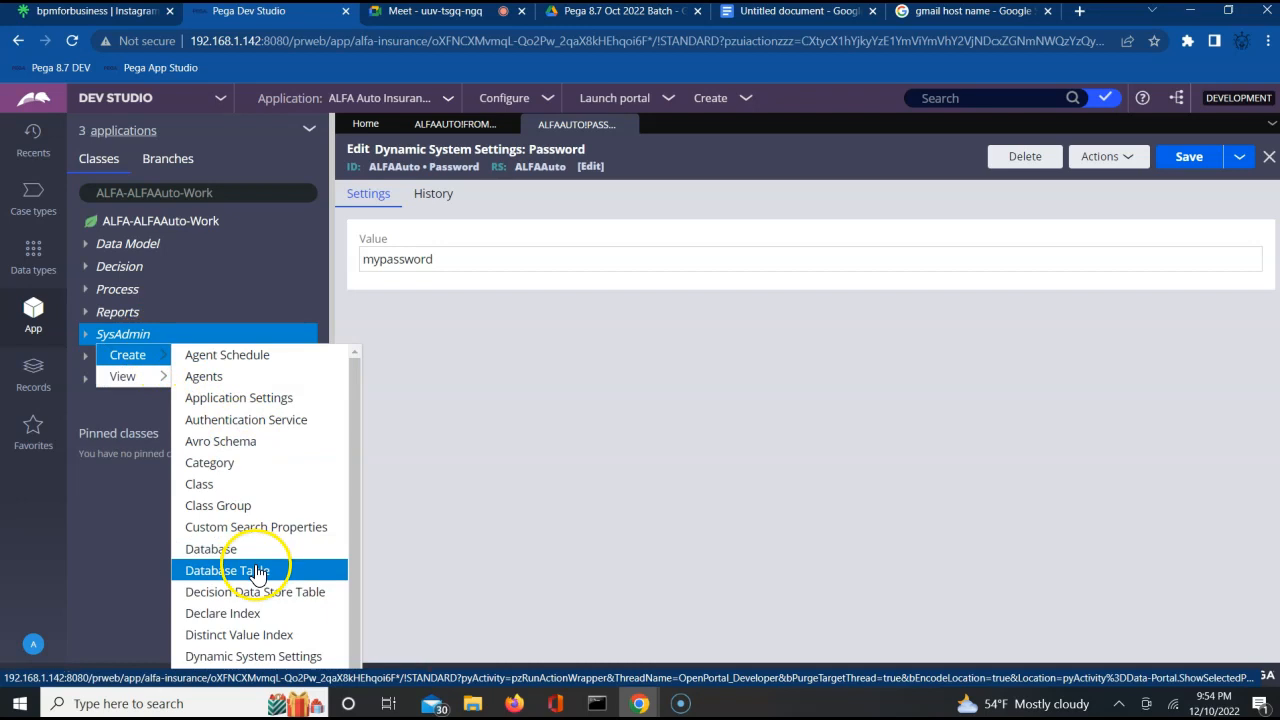
click(252, 658)
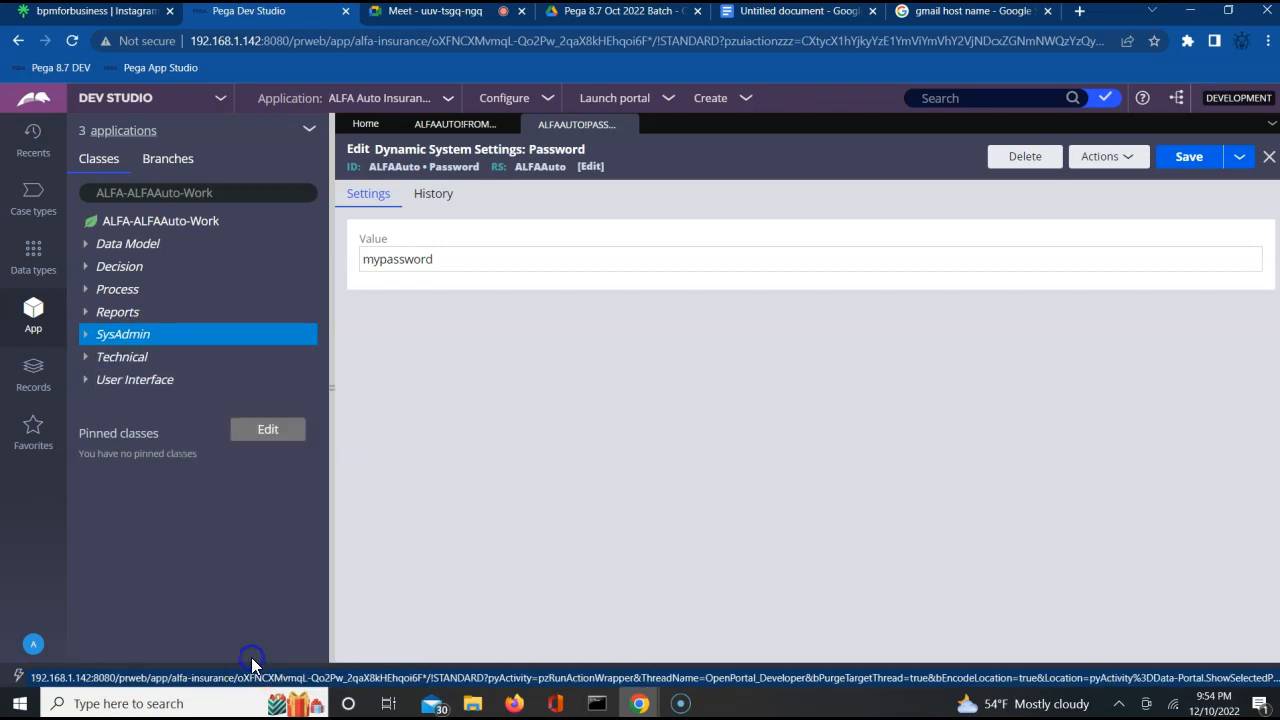
Switch to the Google results for Gmail's SMTP host and search for "outlook host name".
click(951, 14)
click(460, 274)
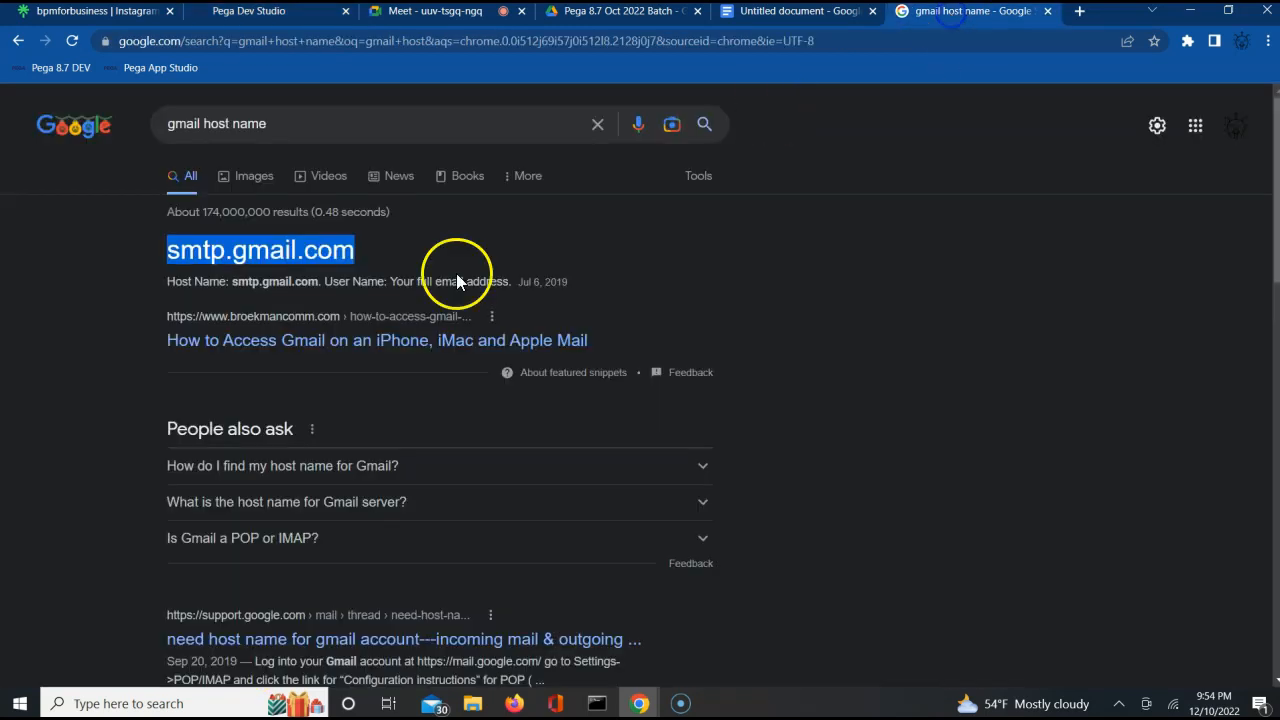
double_click(252, 260)
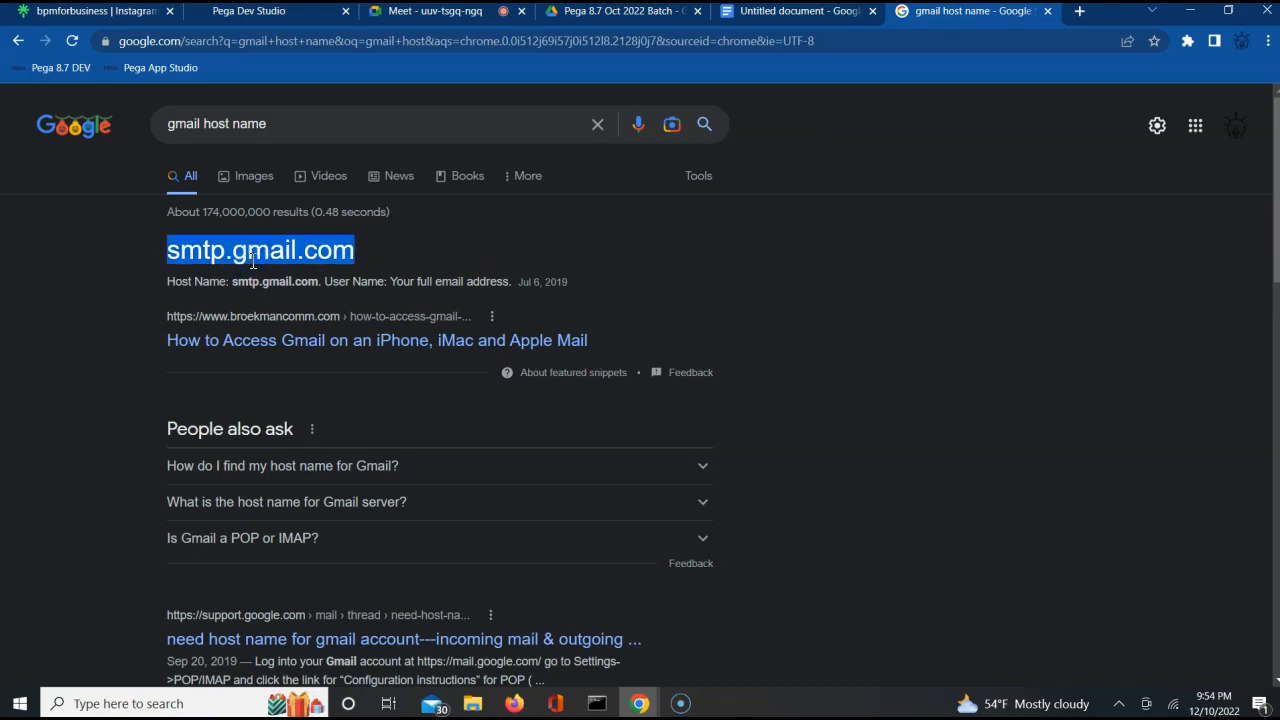
double_click(180, 123)
text(outlook)
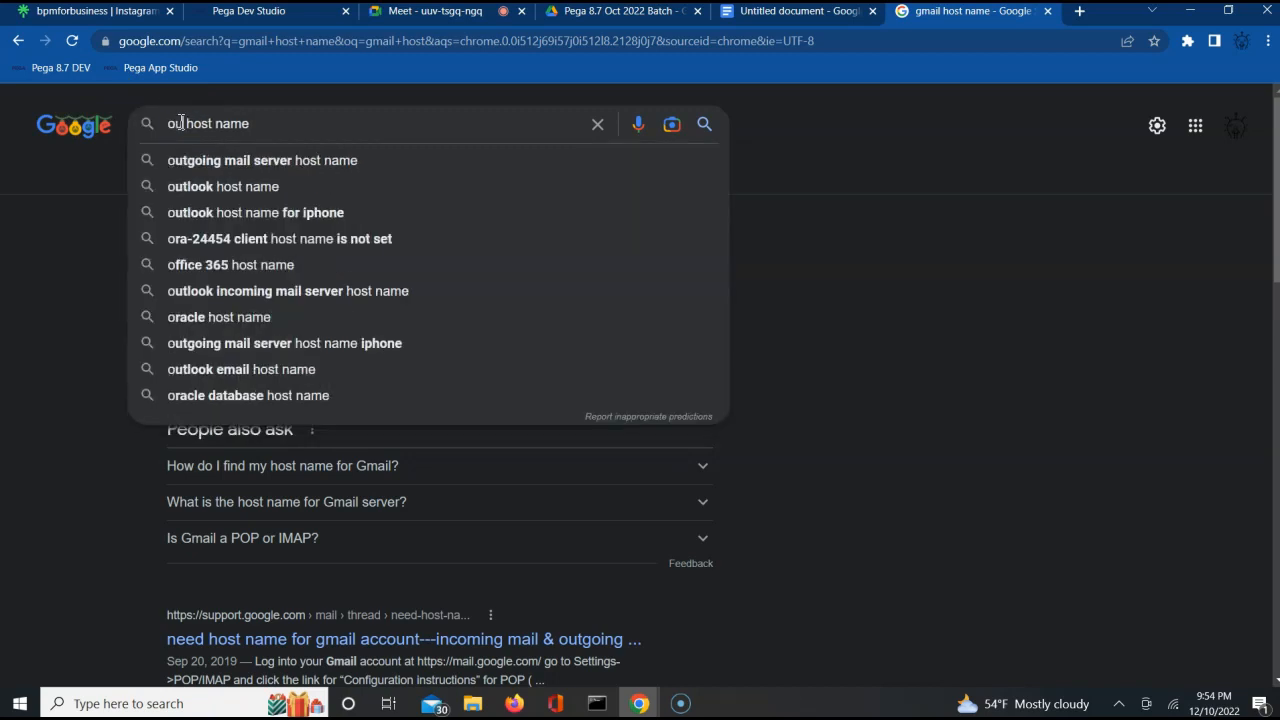
key(Return)
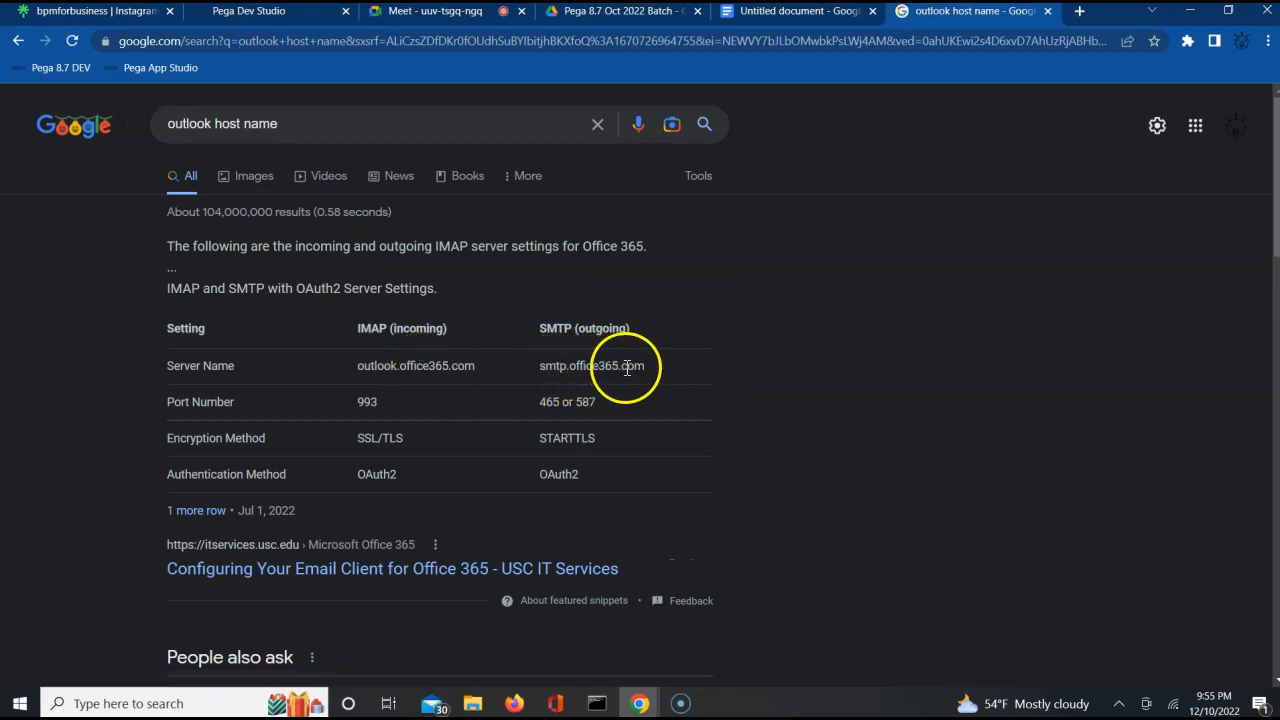
Search Google for "yahoo host name" to look up Yahoo's SMTP server.
double_click(193, 124)
text(you)
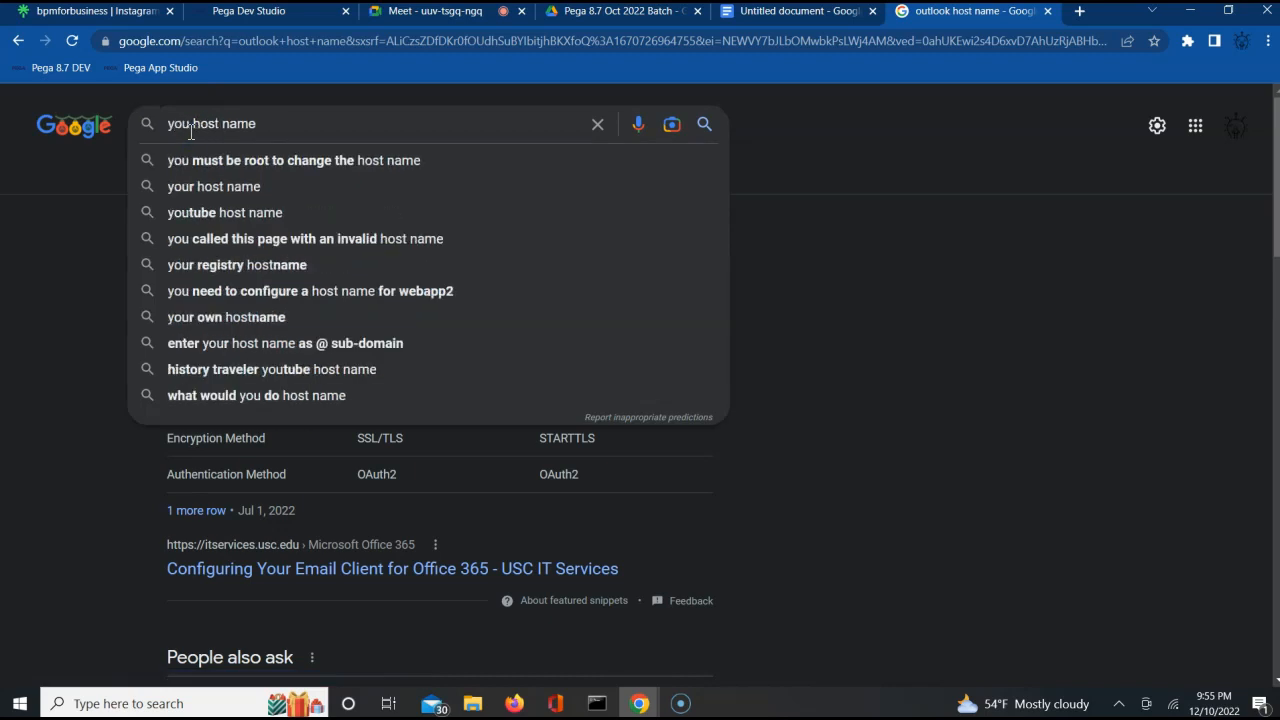
key(BackSpace)
key(BackSpace)
text(ahoo)
key(Return)
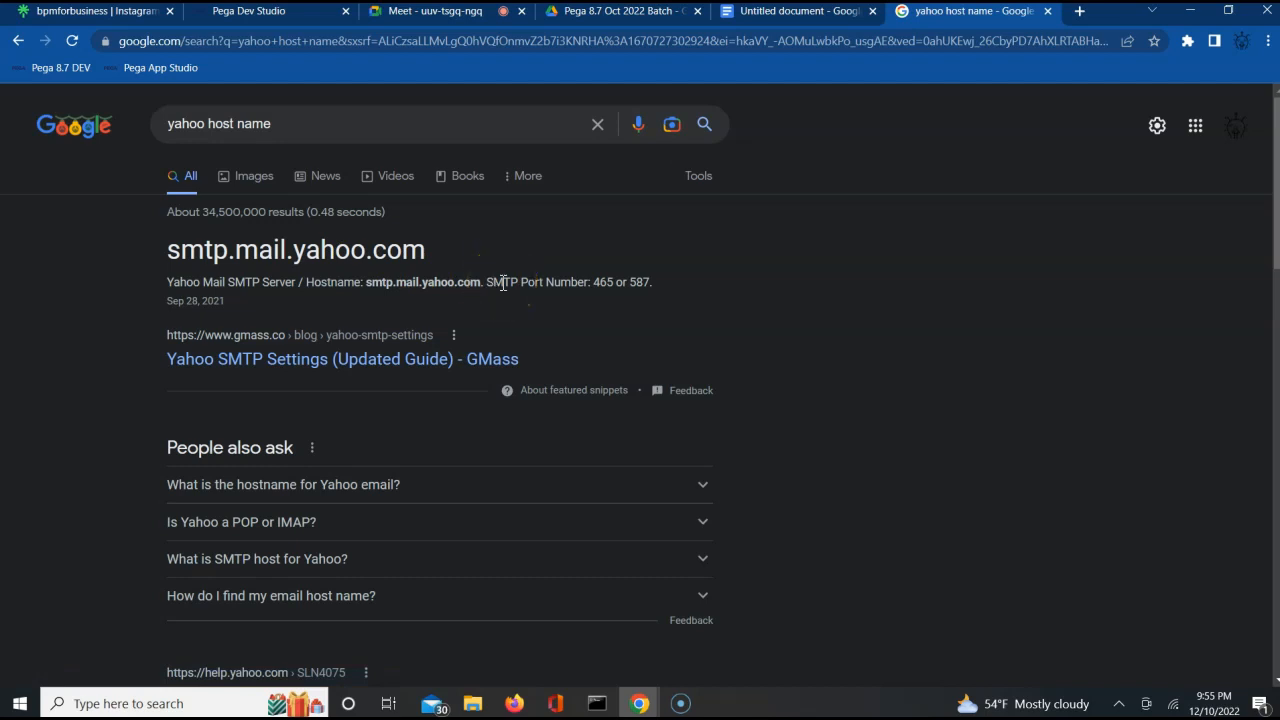
Search Google for "gmail host name" to bring Gmail's SMTP host back up.
double_click(178, 120)
text(gmail)
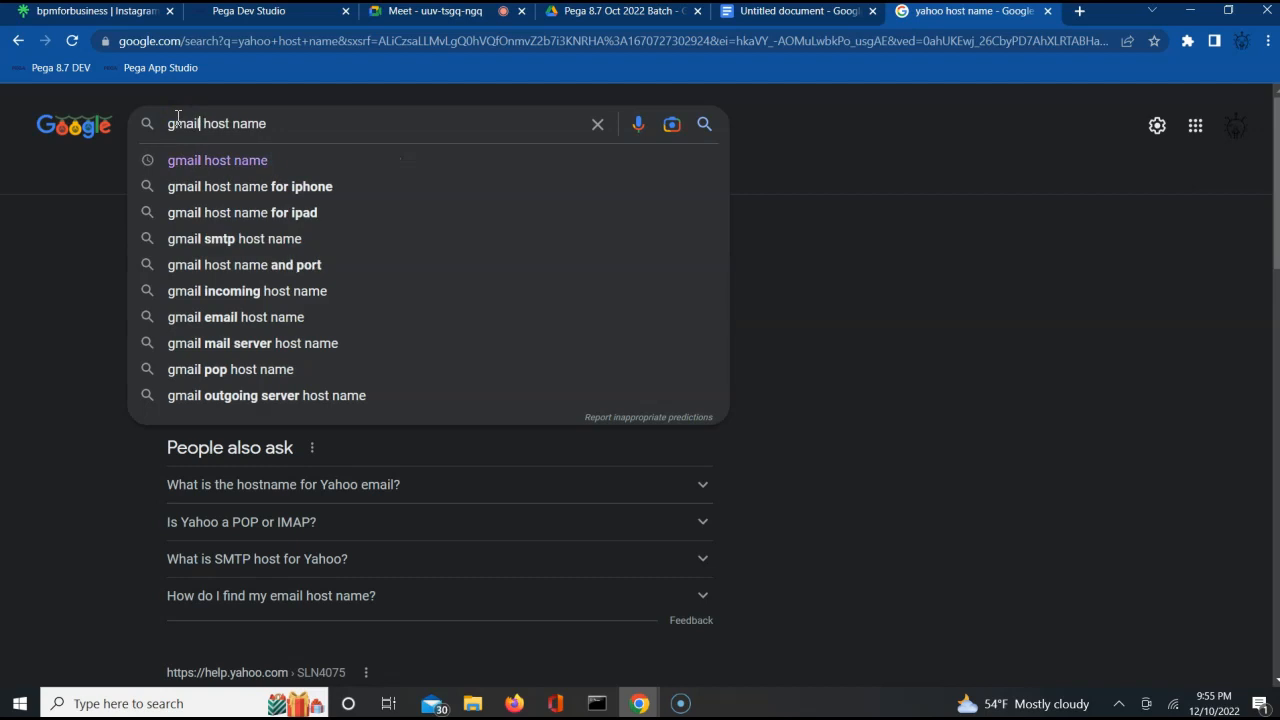
key(Return)
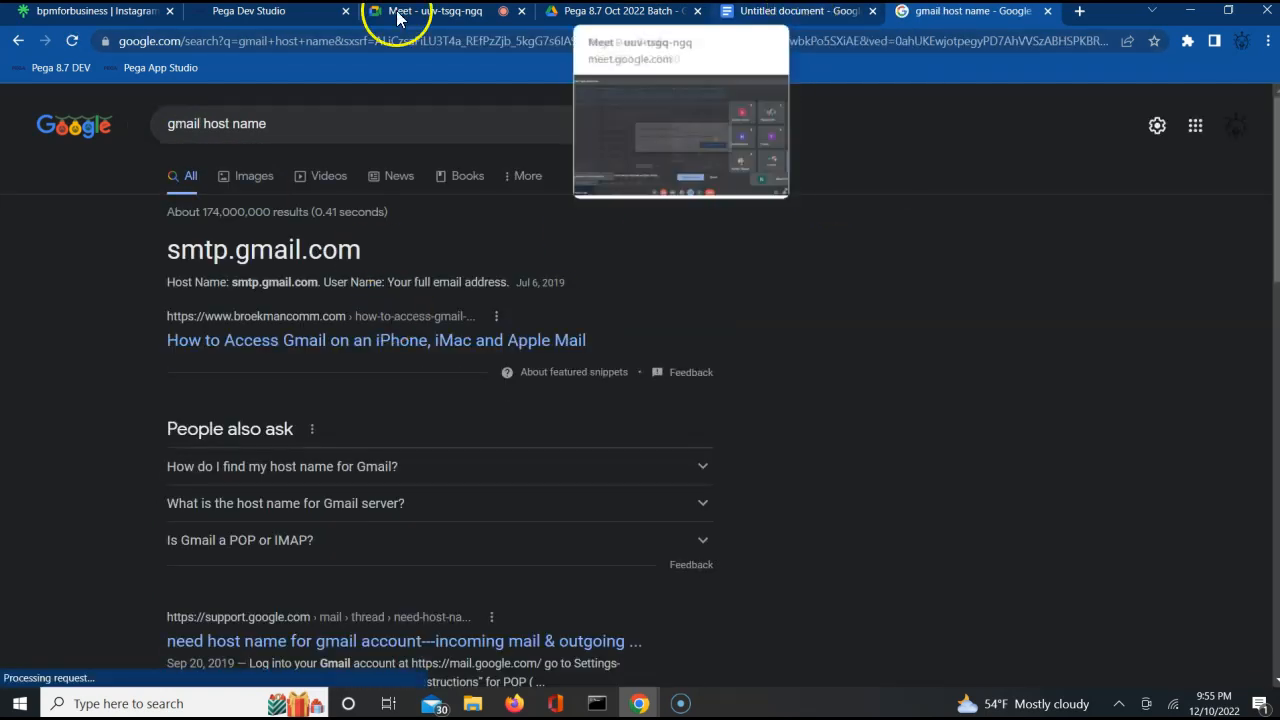
Return to Pega Dev Studio and create and open the new setting as smtphost, with owning ruleset ALFAAuto and setting purpose smtphost.
click(258, 12)
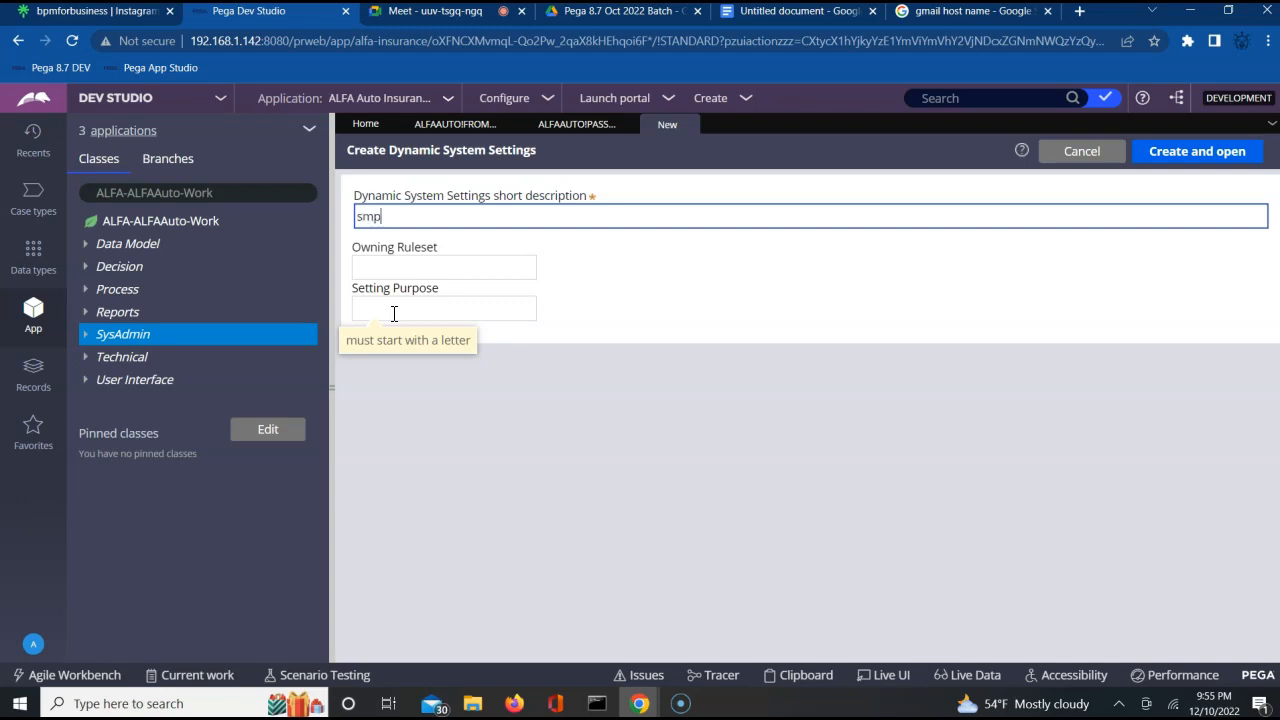
key(BackSpace)
text(tphost)
key(Tab)
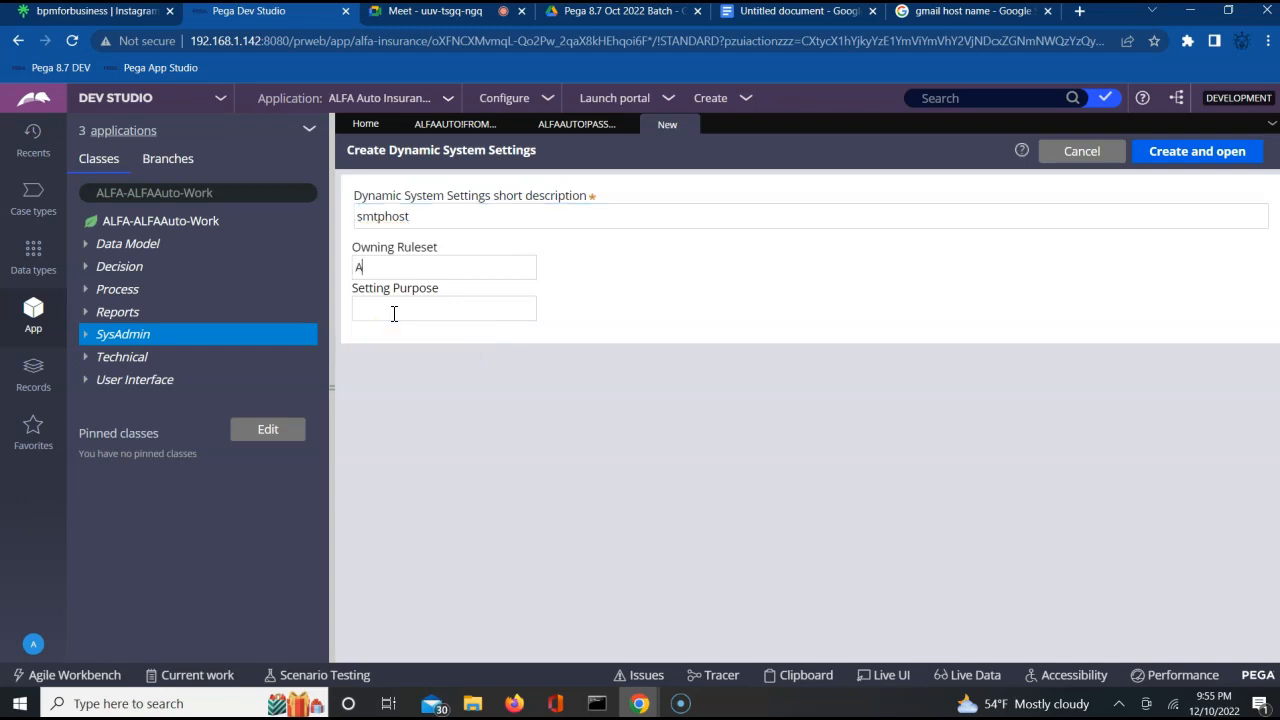
text(ALFAAuto)
text(sm)
text(tphost)
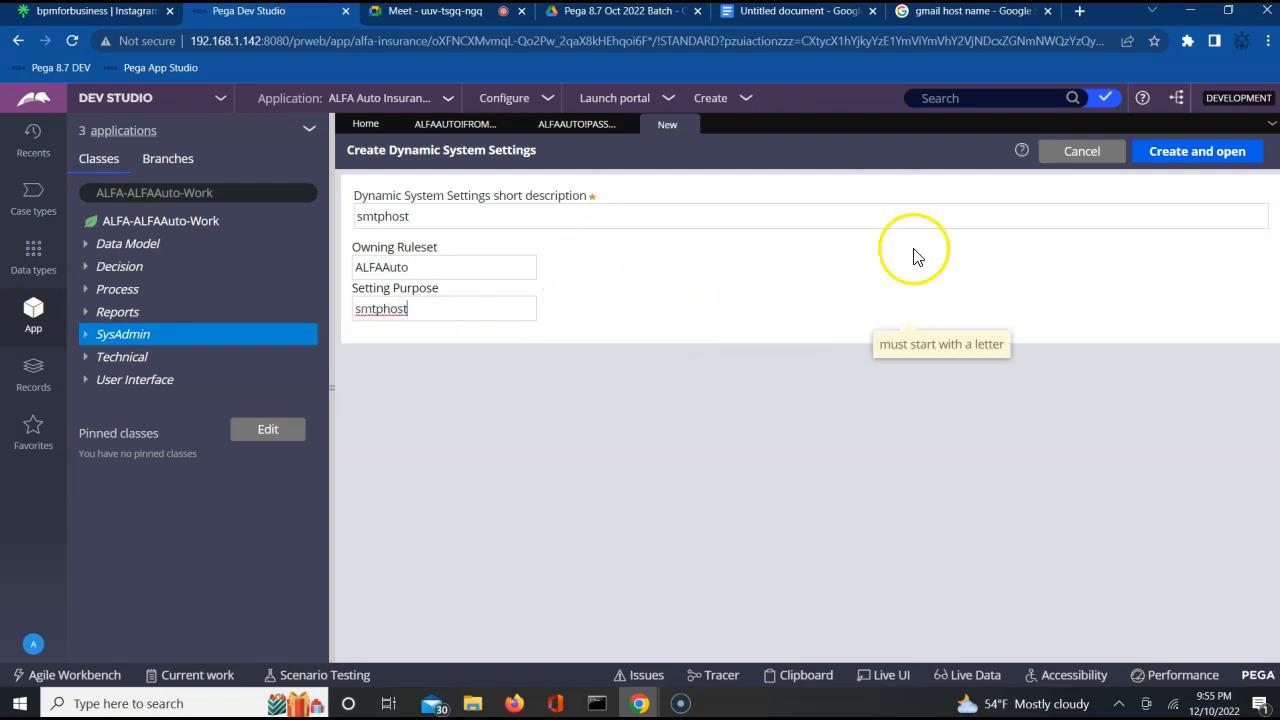
click(1193, 166)
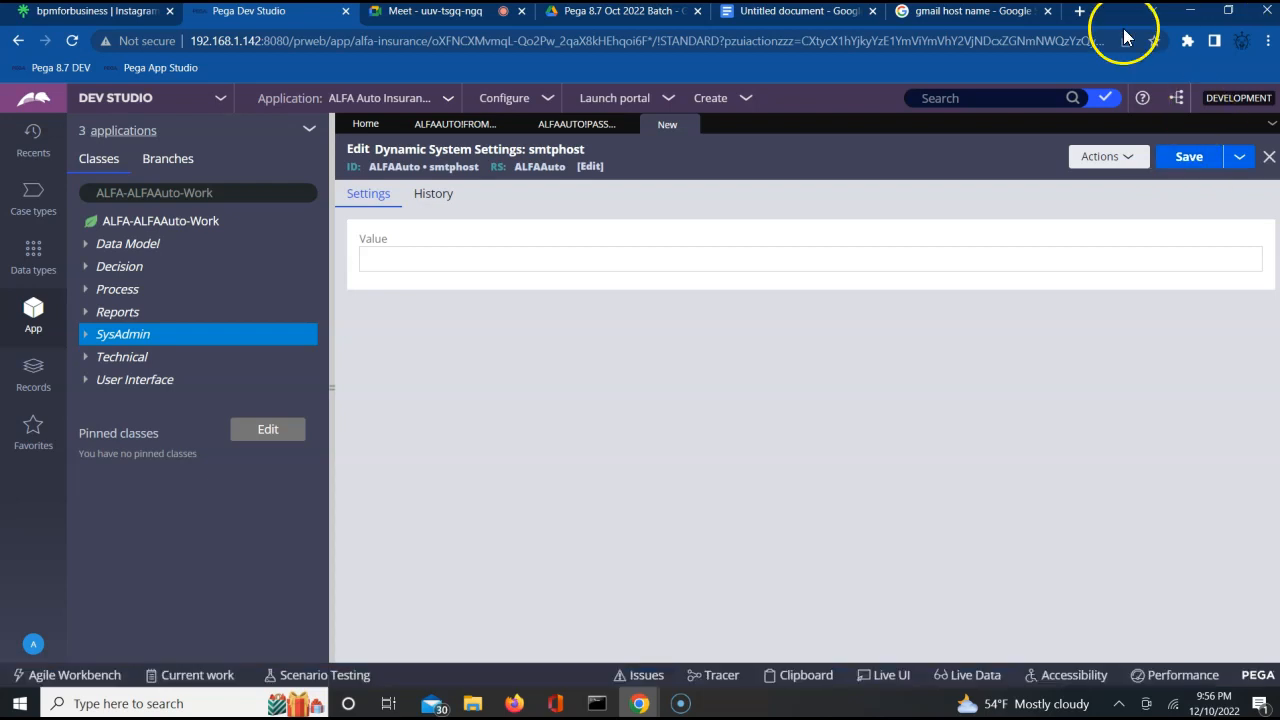
Copy smtp.gmail.com from the Google results, enter it as the smtphost setting's value in Pega Dev Studio, and save.
click(986, 14)
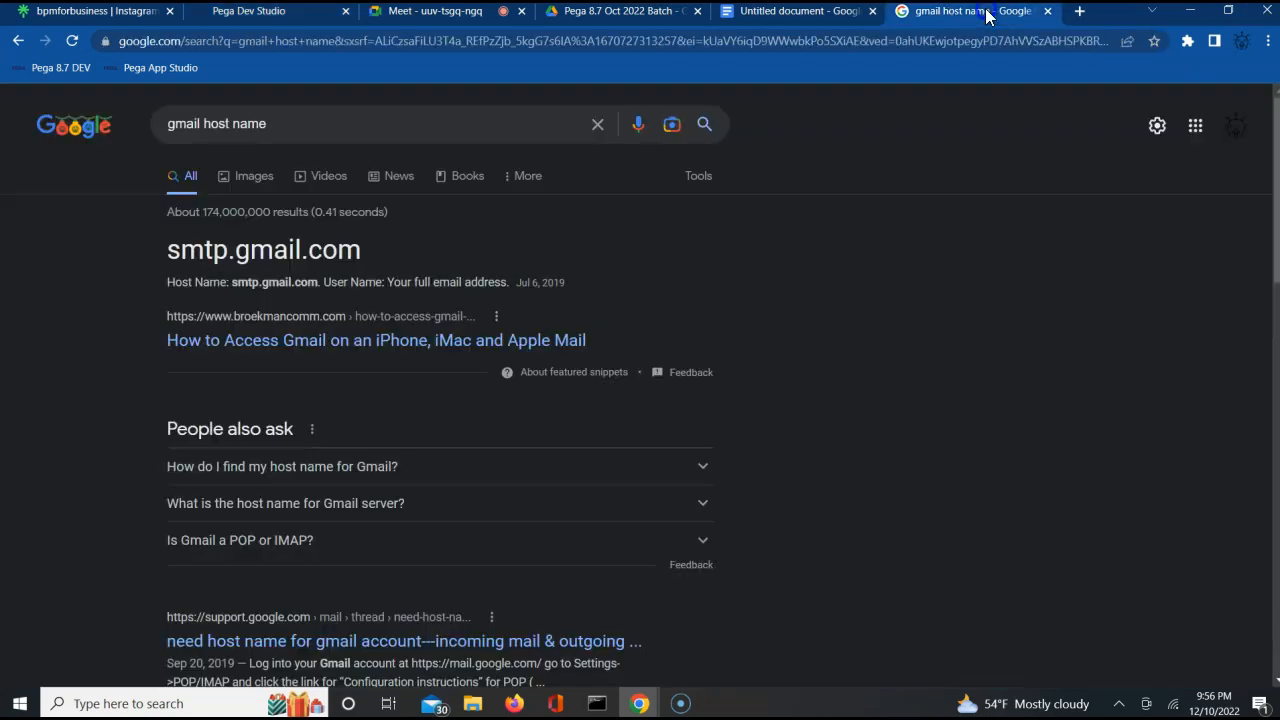
double_click(205, 252)
key(ctrl+c)
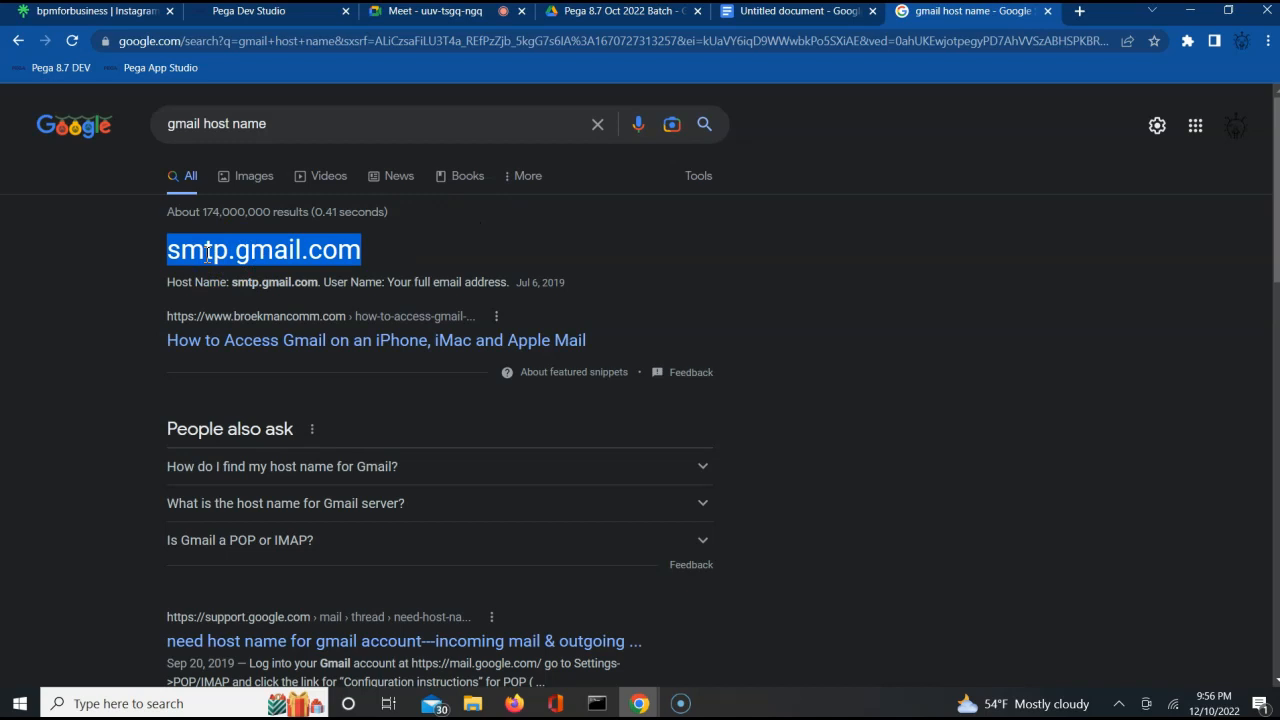
click(258, 13)
click(392, 260)
key(ctrl+v)
click(1186, 160)
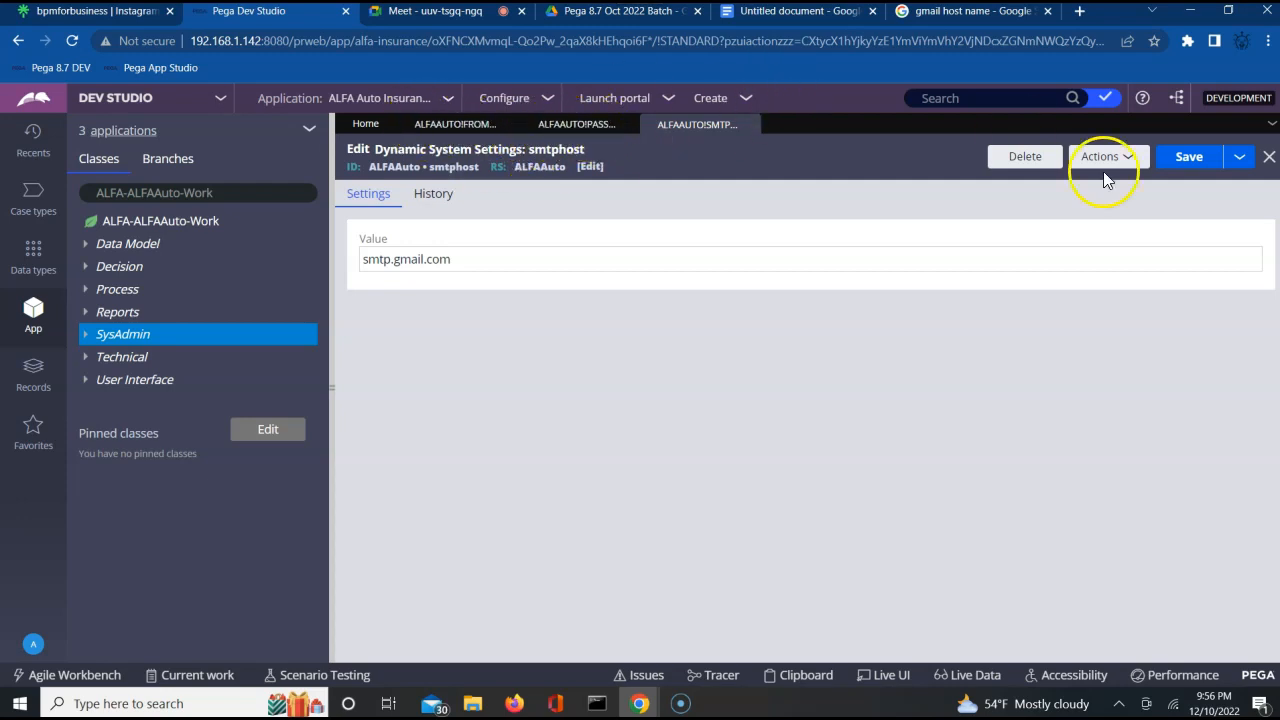
click(1205, 164)
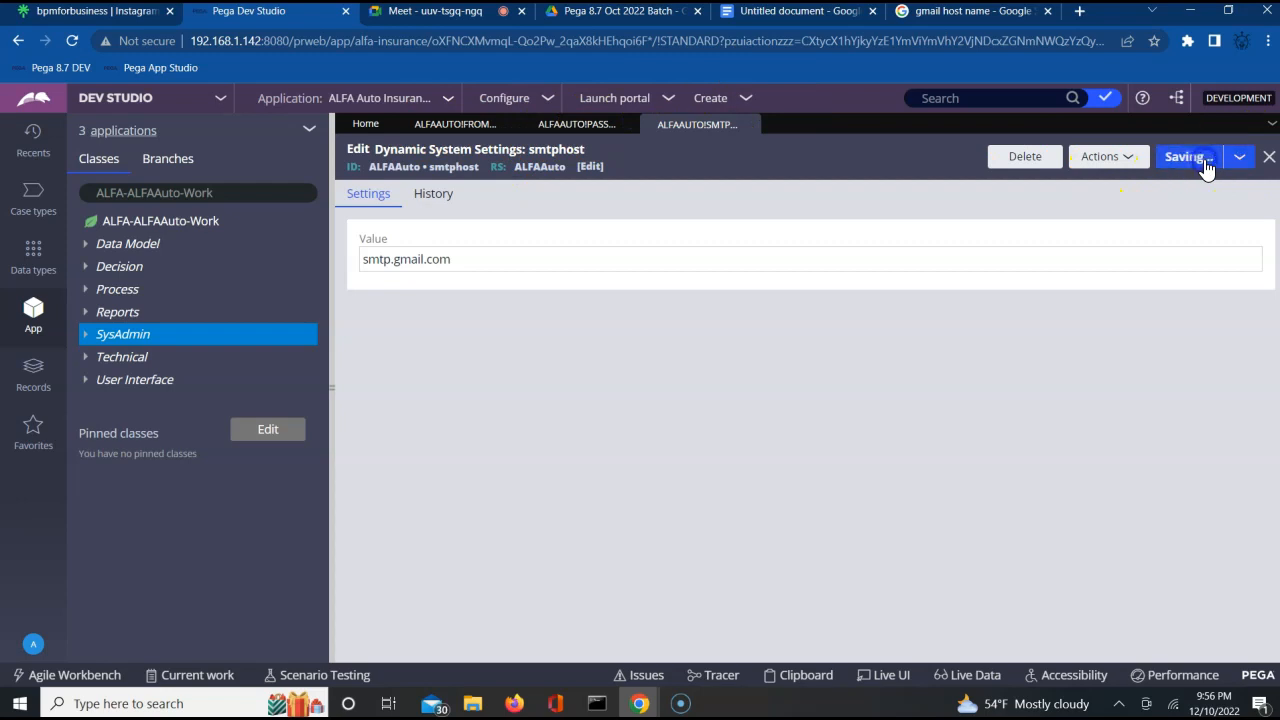
Close the open smtphost, Password and FromEmail dynamic system settings.
click(1268, 157)
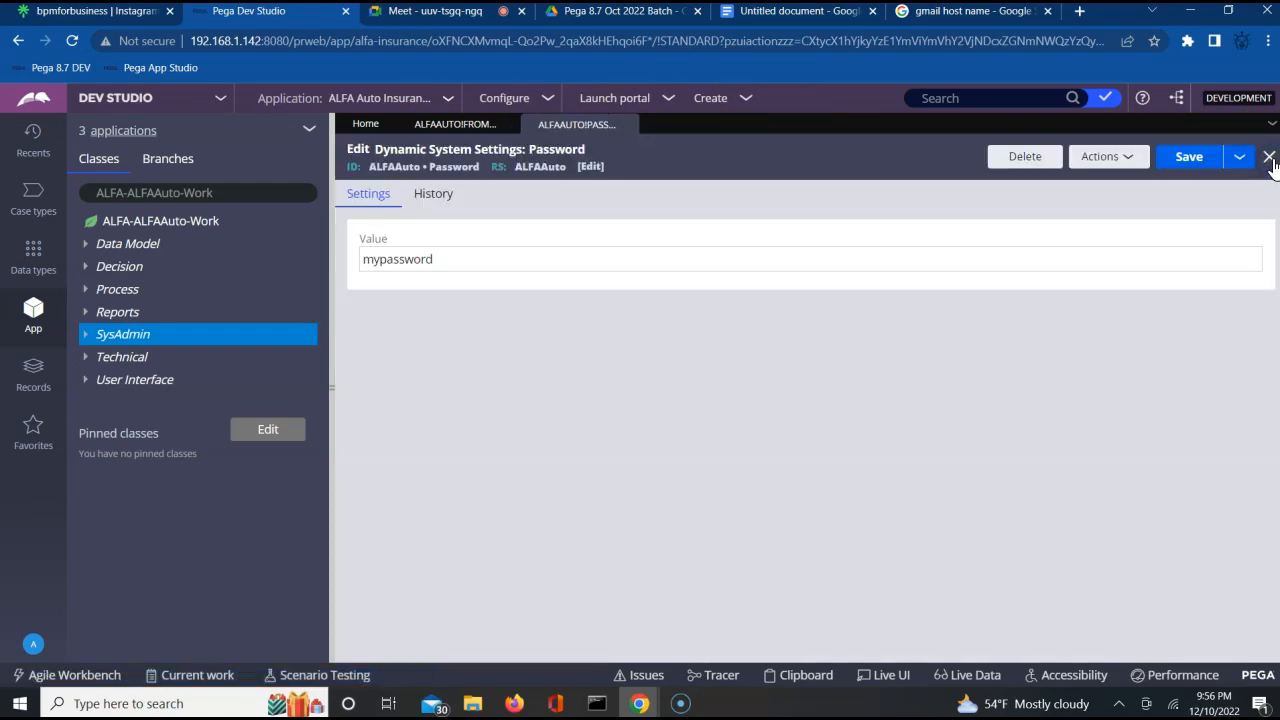
click(1268, 157)
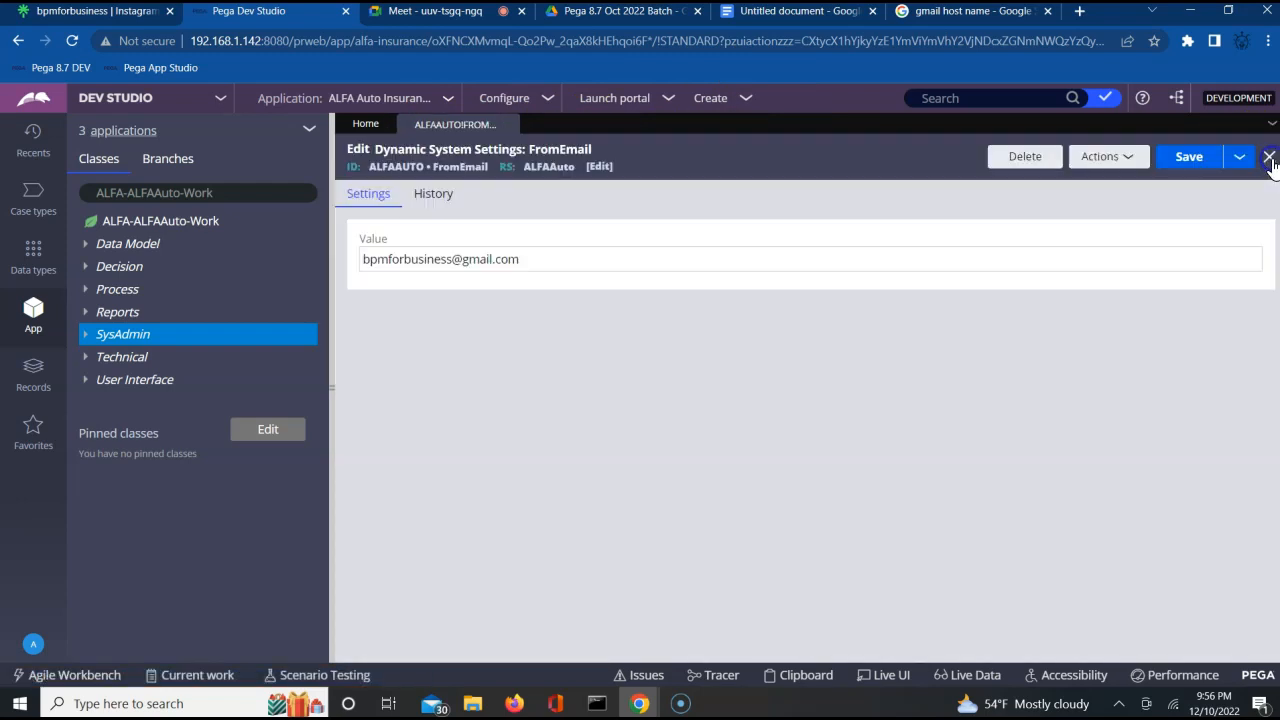
click(508, 125)
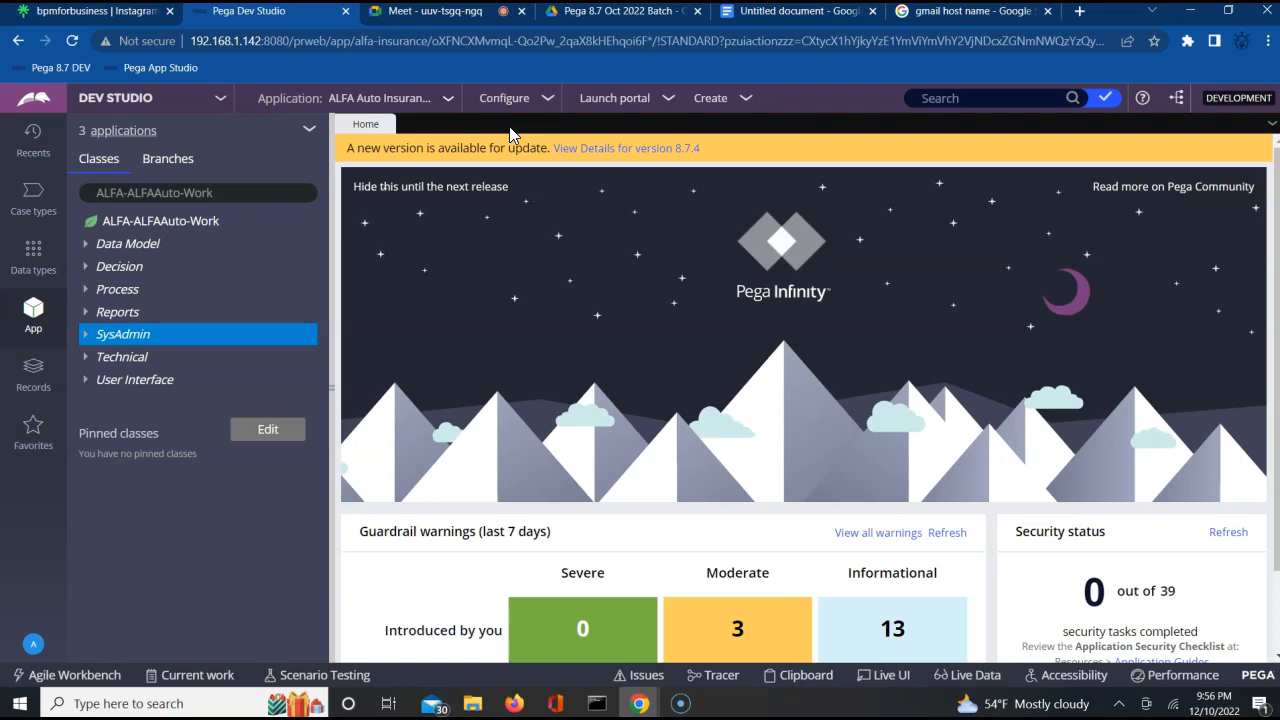
Start a new correspondence fragment under the Process category of ALFA-ALFAAuto-Work and label it ABCGreetingFrag.
click(108, 289)
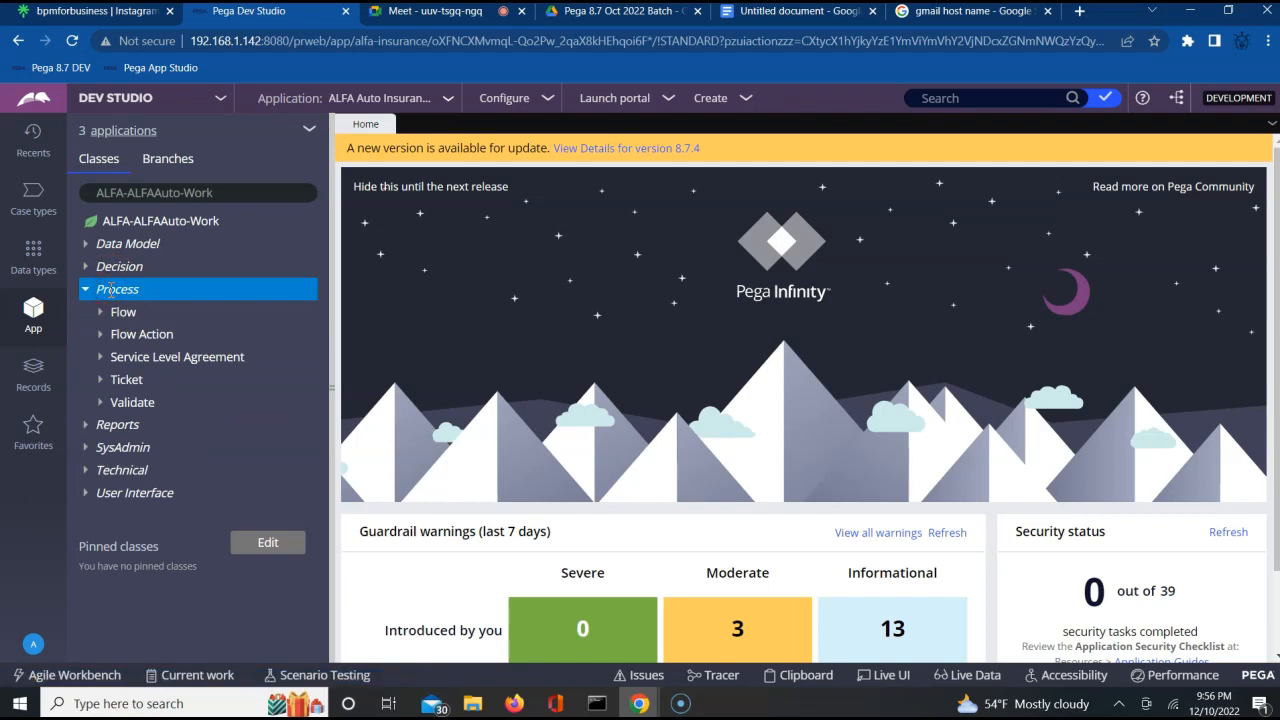
right_click(110, 290)
mouse_move(147, 320)
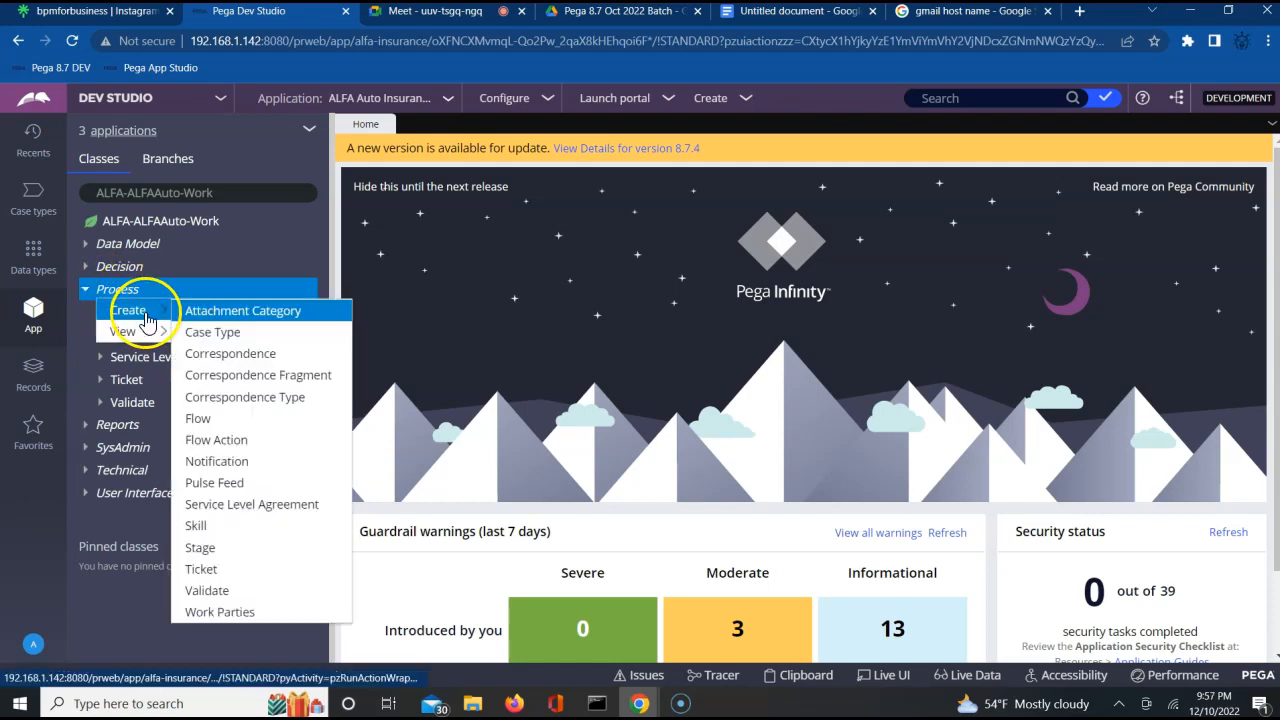
click(239, 376)
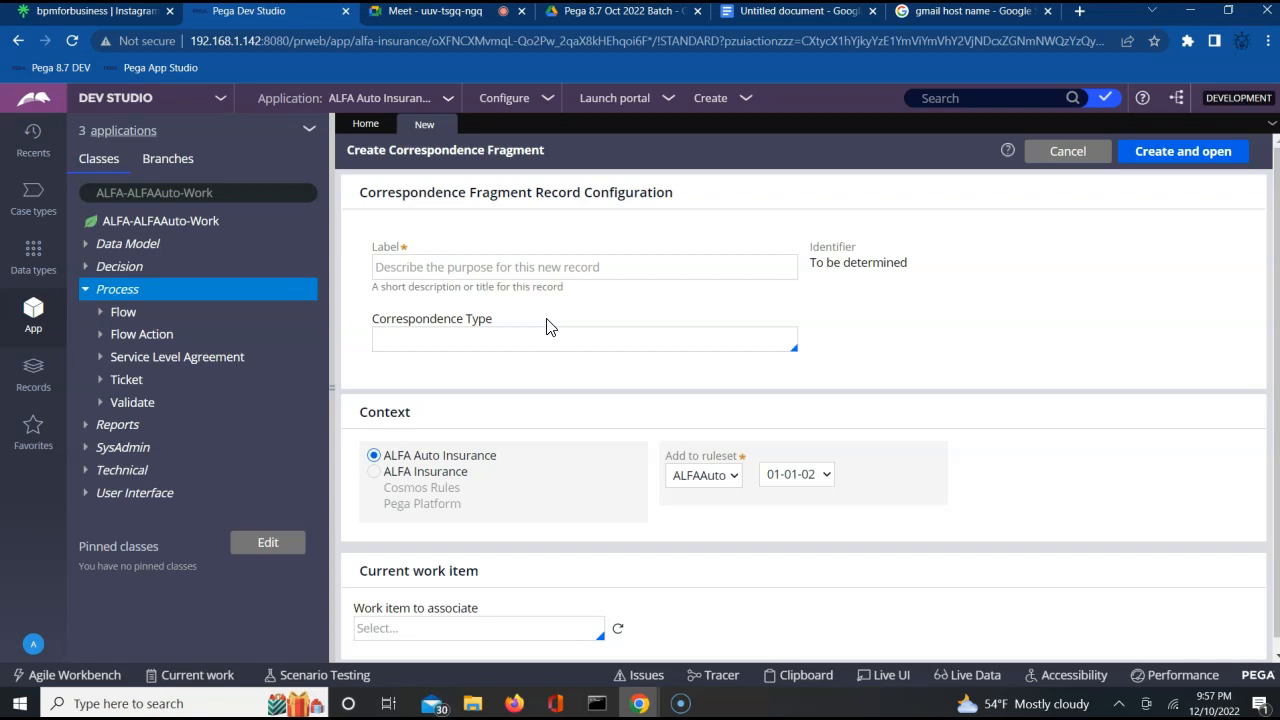
click(541, 267)
text(ABCGree)
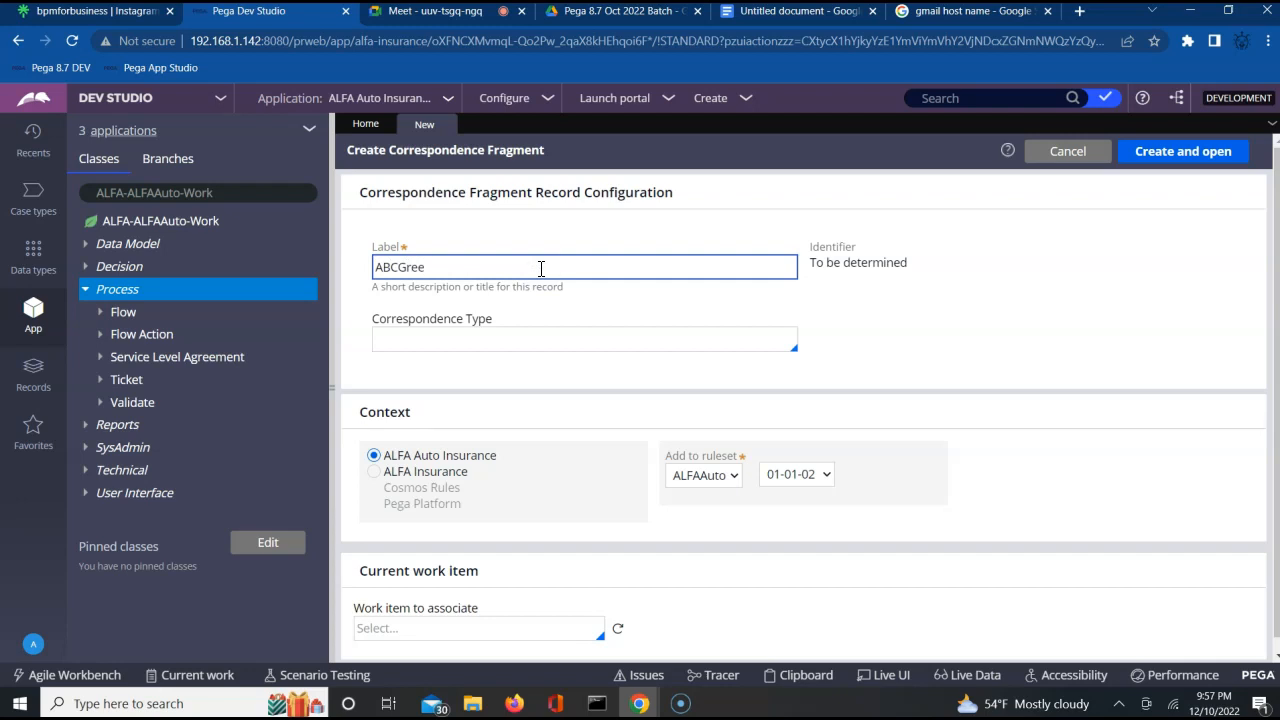
text(tingFrag)
key(Tab)
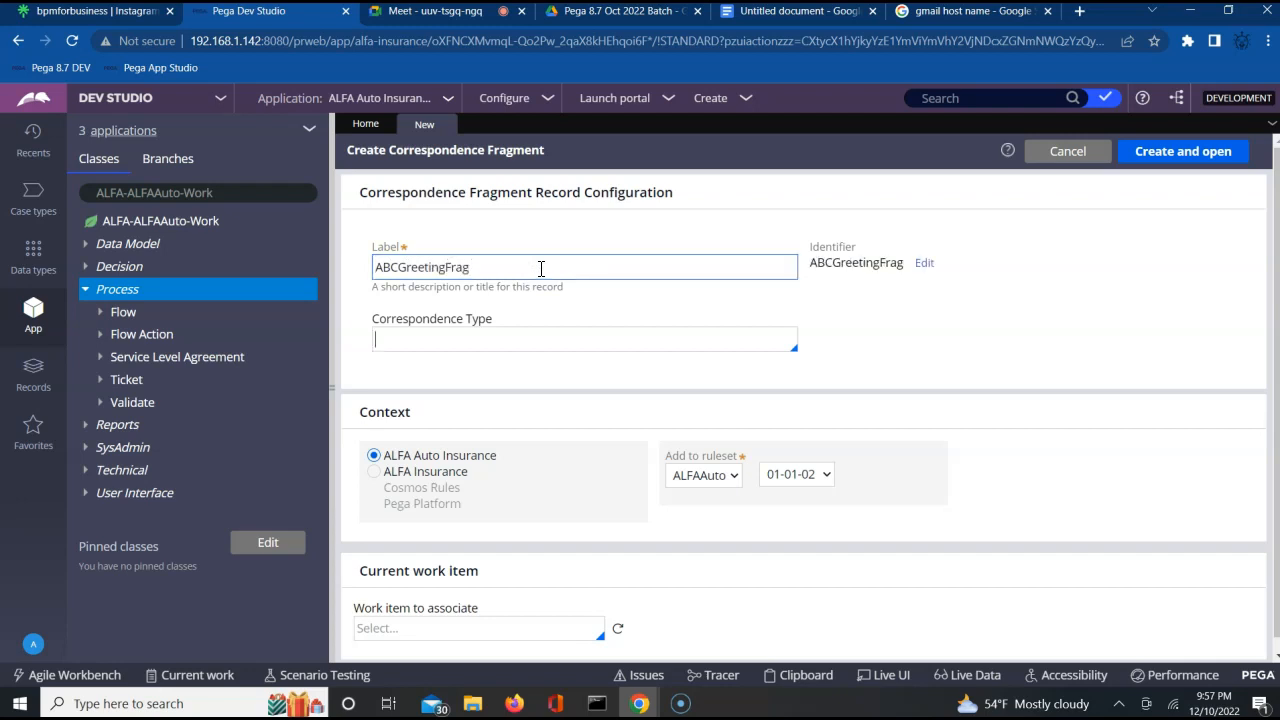
Set the fragment's correspondence type to Email, then create and open the record.
key(Down)
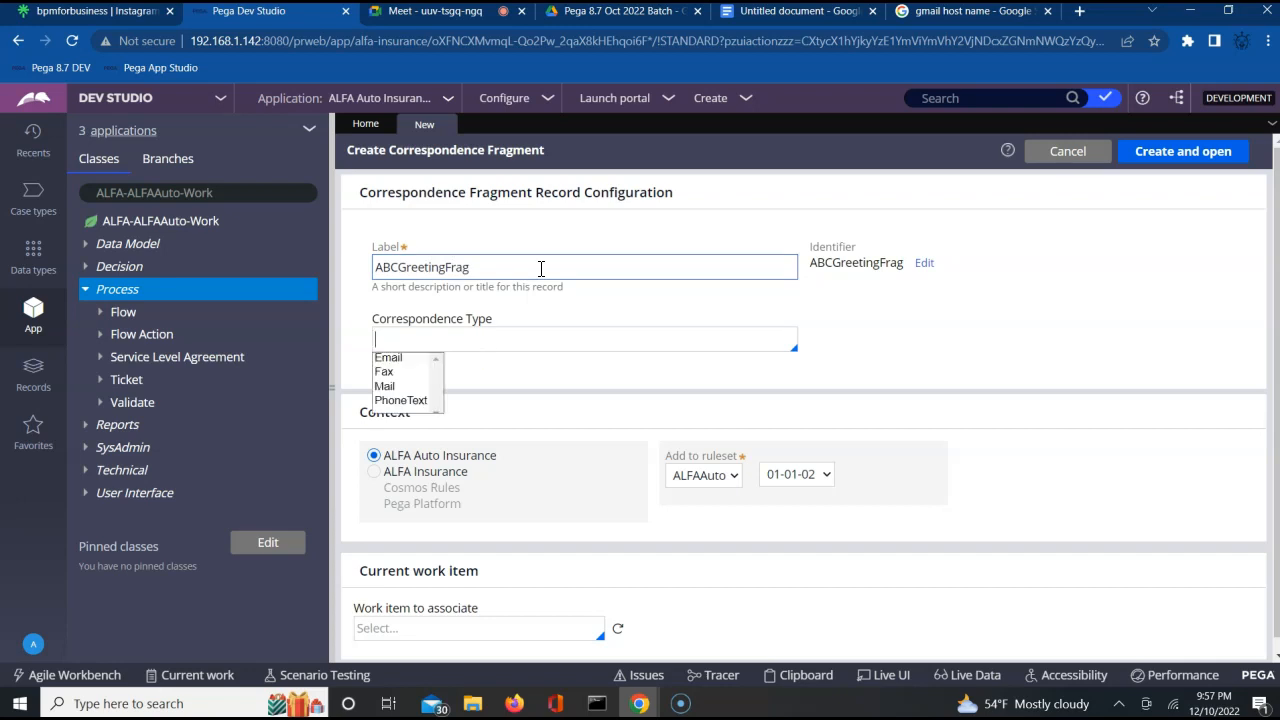
key(Down)
key(Down)
key(Down)
key(Down)
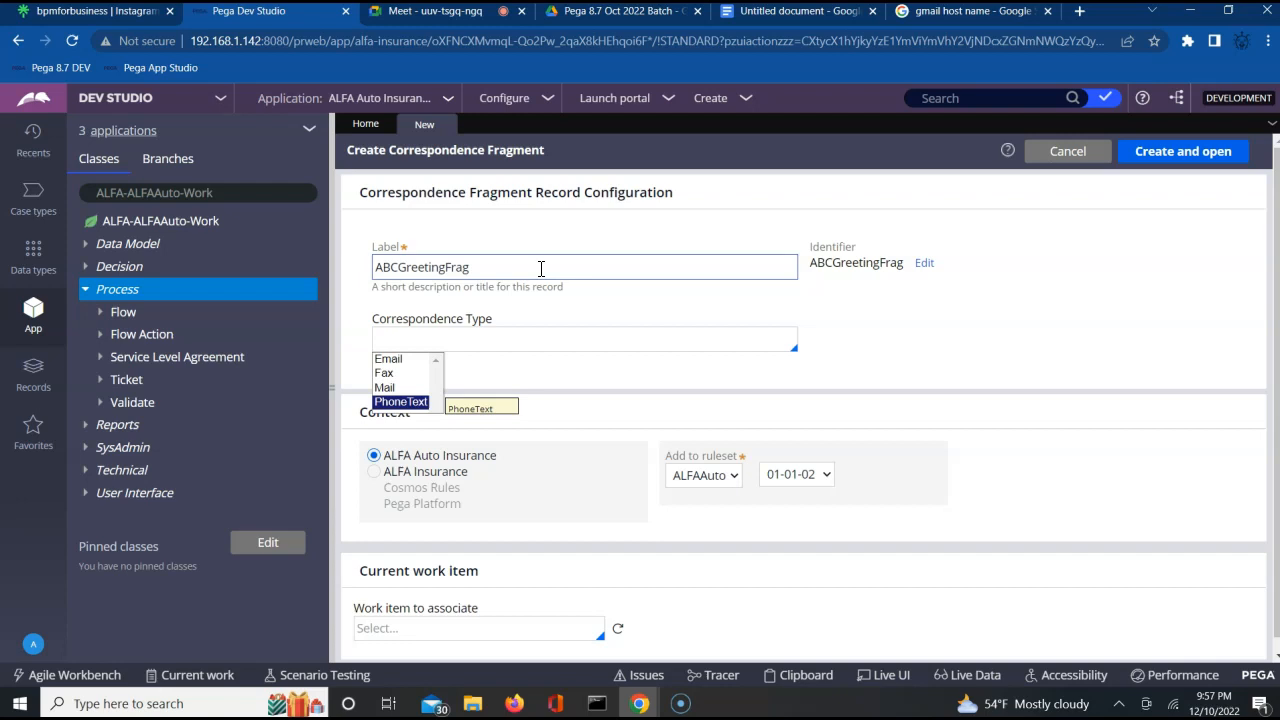
key(Up)
key(Up)
key(Up)
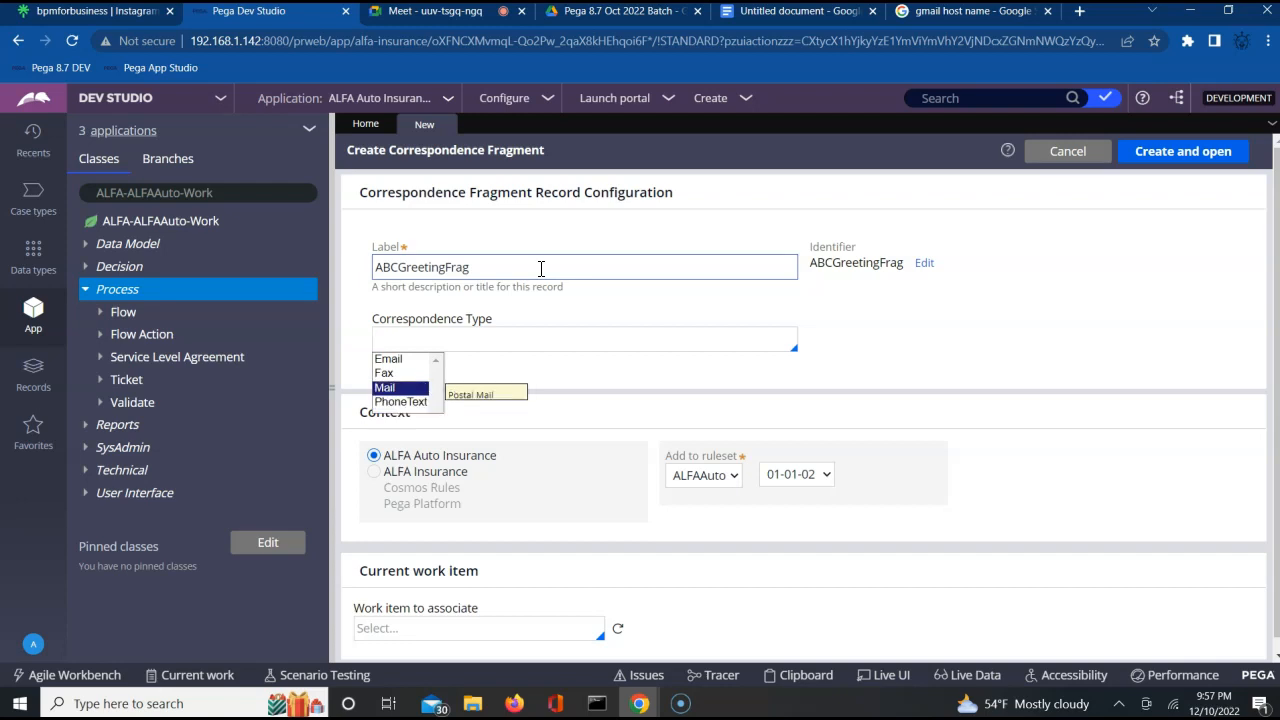
key(Return)
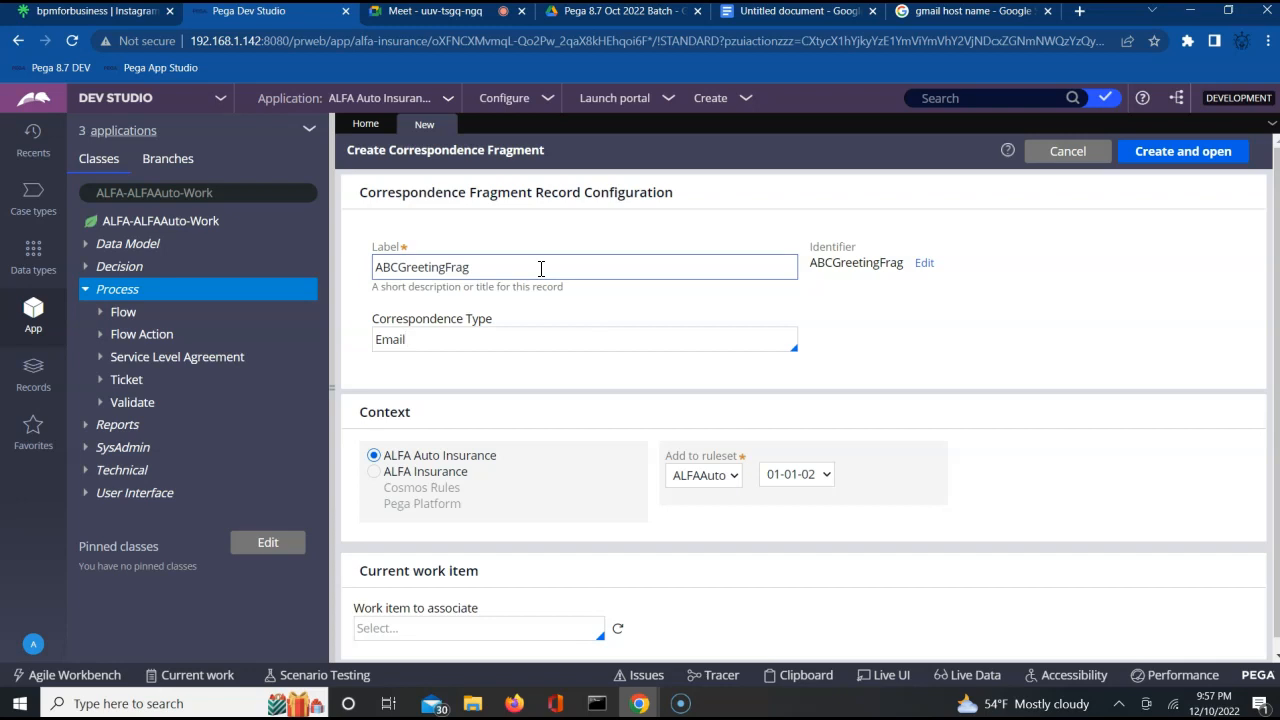
click(1170, 154)
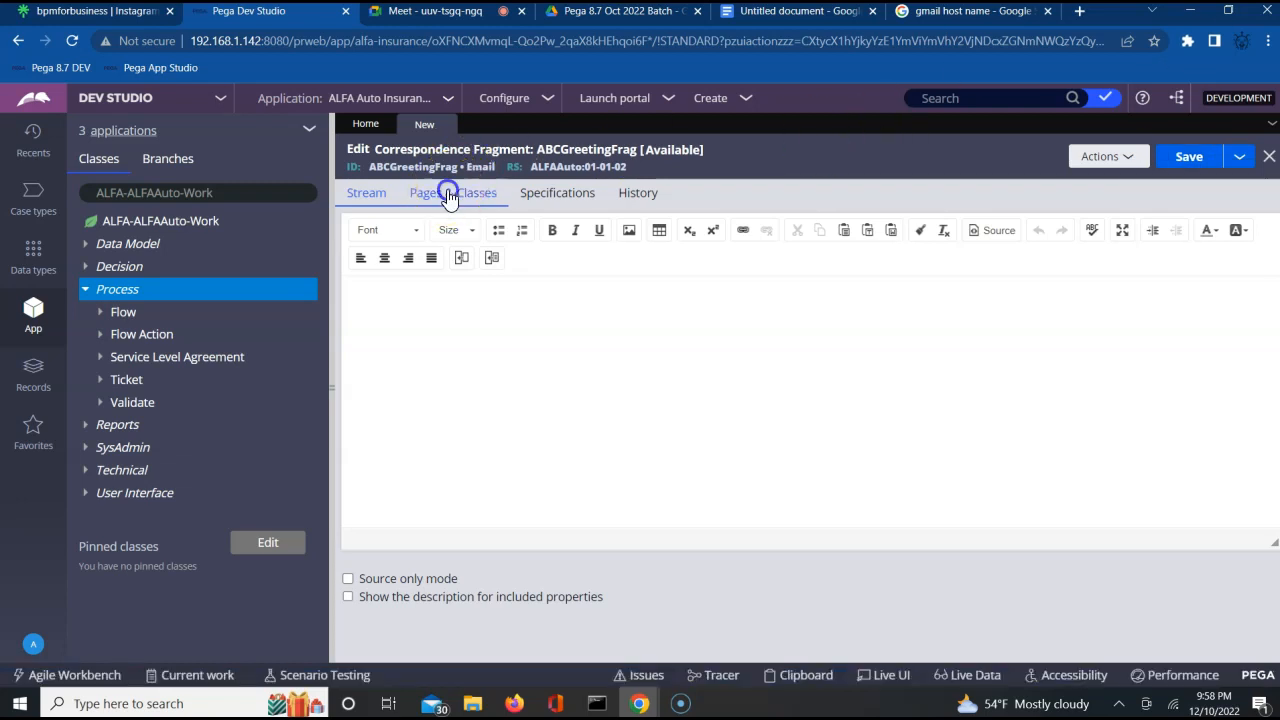
Enter pyWorkPage as a page name in the fragment's pages and classes definition.
click(448, 194)
click(449, 283)
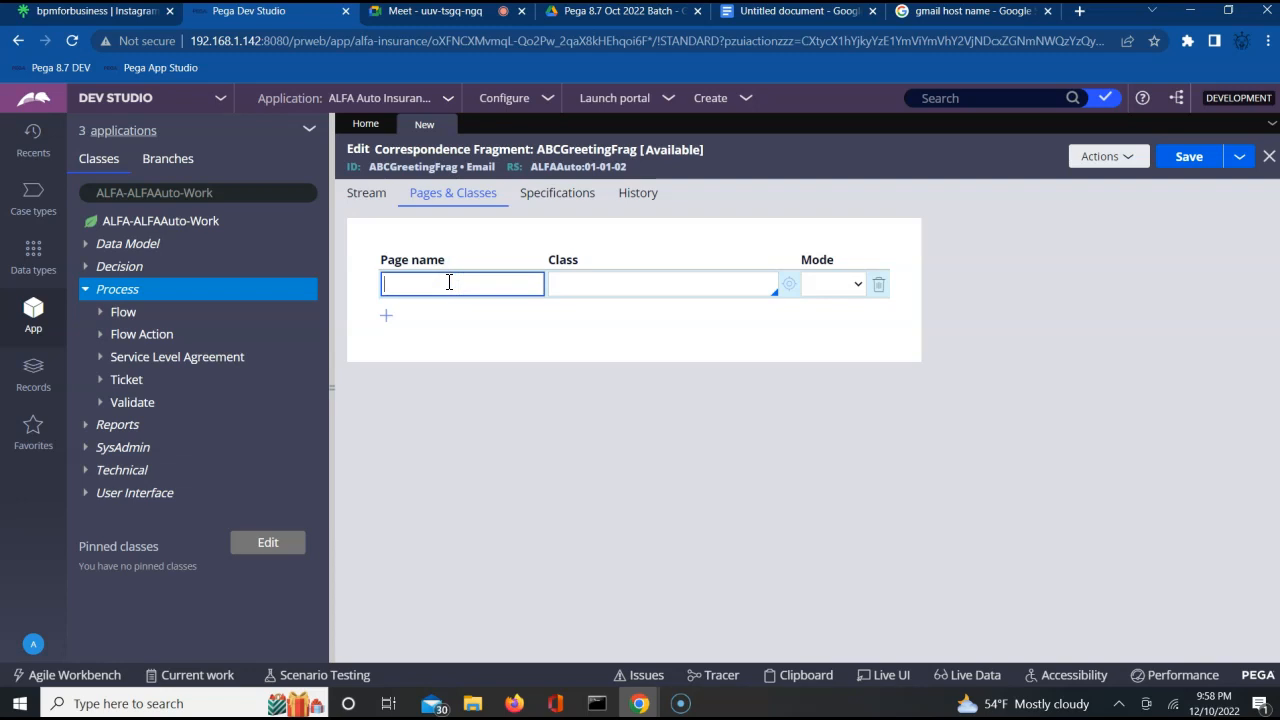
text(pyWorkPage)
key(Tab)
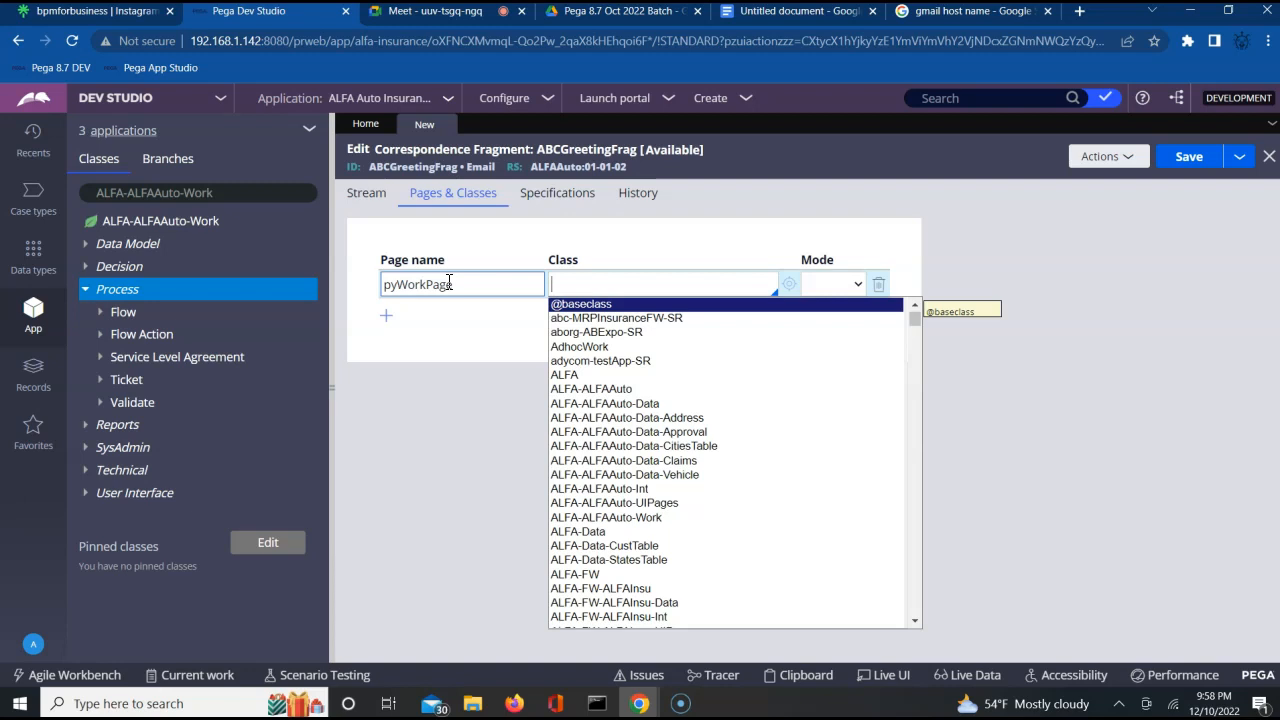
Assign the class ALFA-ALFAAuto-Work to pyWorkPage and save the correspondence fragment.
key(Down)
key(Down)
key(Down)
key(Down)
key(Down)
key(Down)
key(Down)
key(Down)
key(Down)
key(Down)
key(Down)
key(Down)
key(Down)
key(Down)
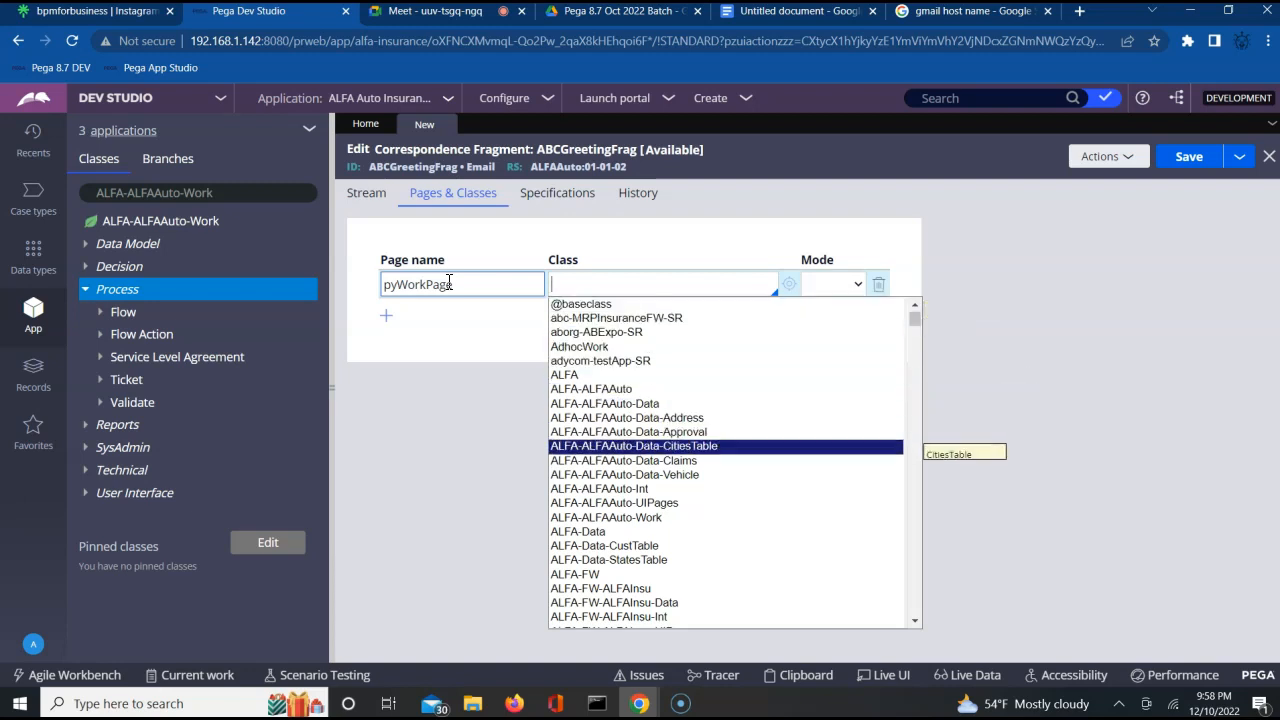
key(Down)
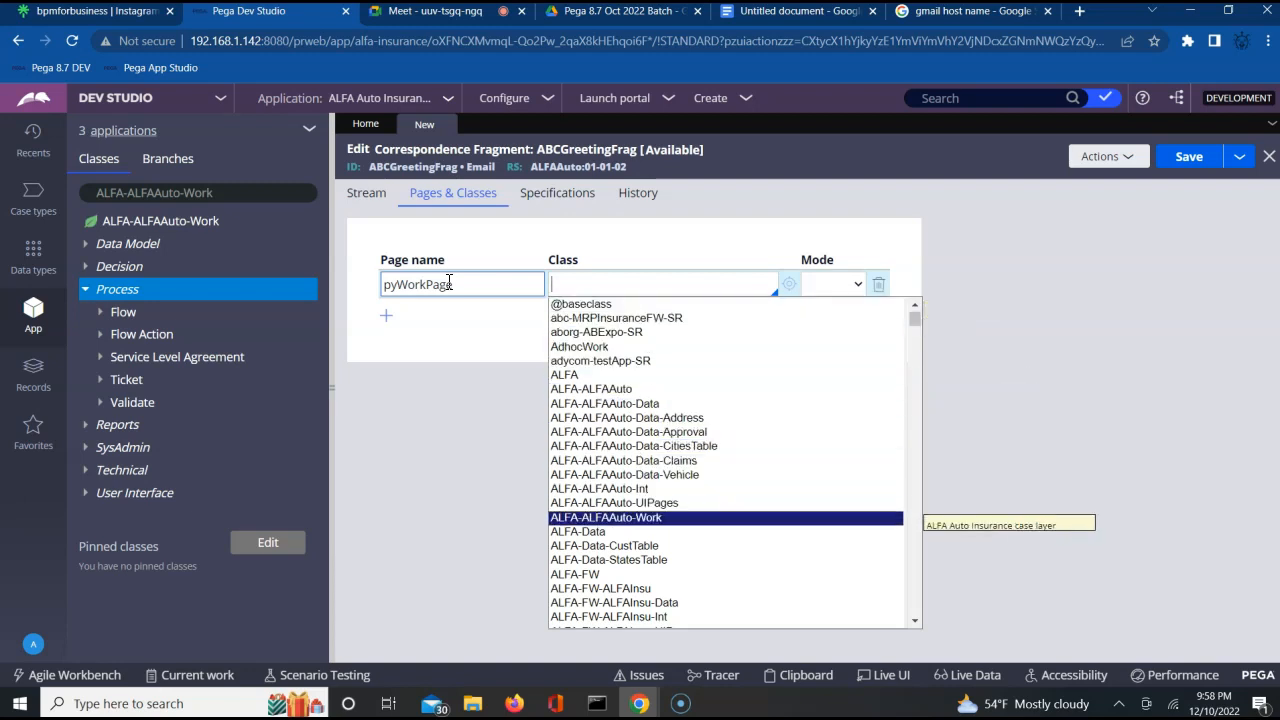
key(Return)
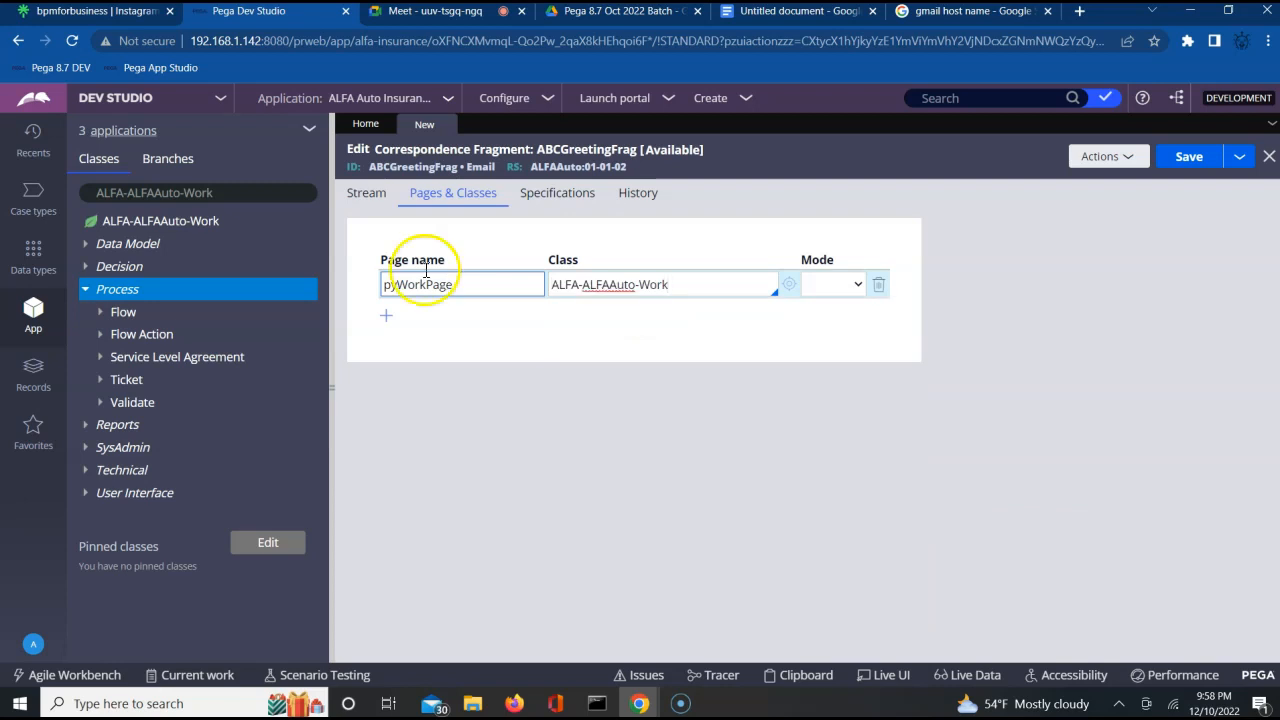
click(1183, 166)
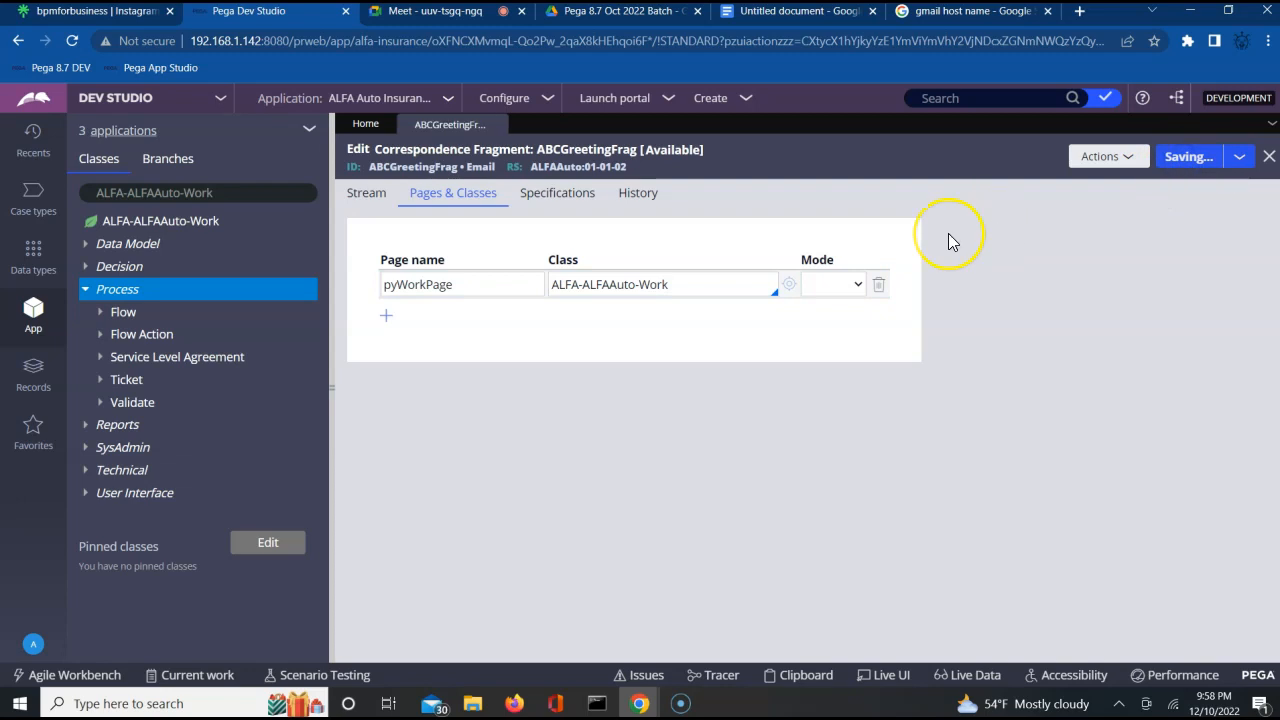
Check out the ABCGreetingFrag correspondence fragment and open its stream content for editing.
click(1218, 160)
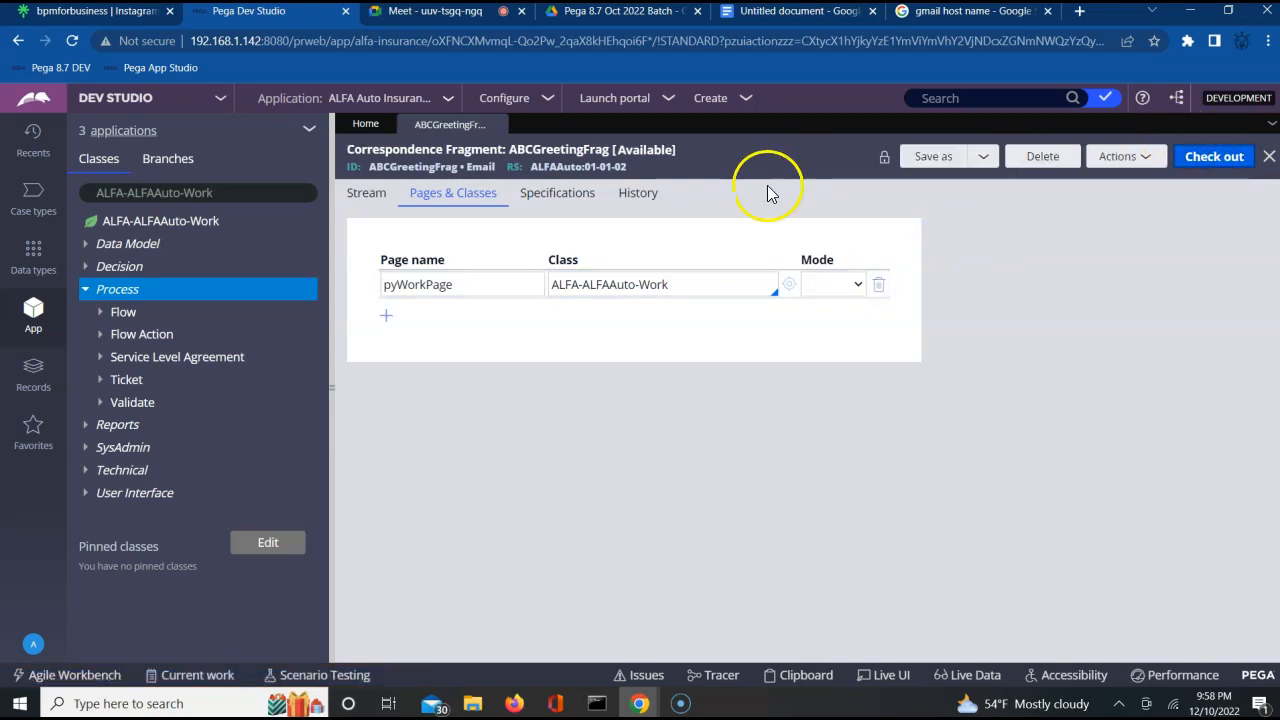
click(1208, 146)
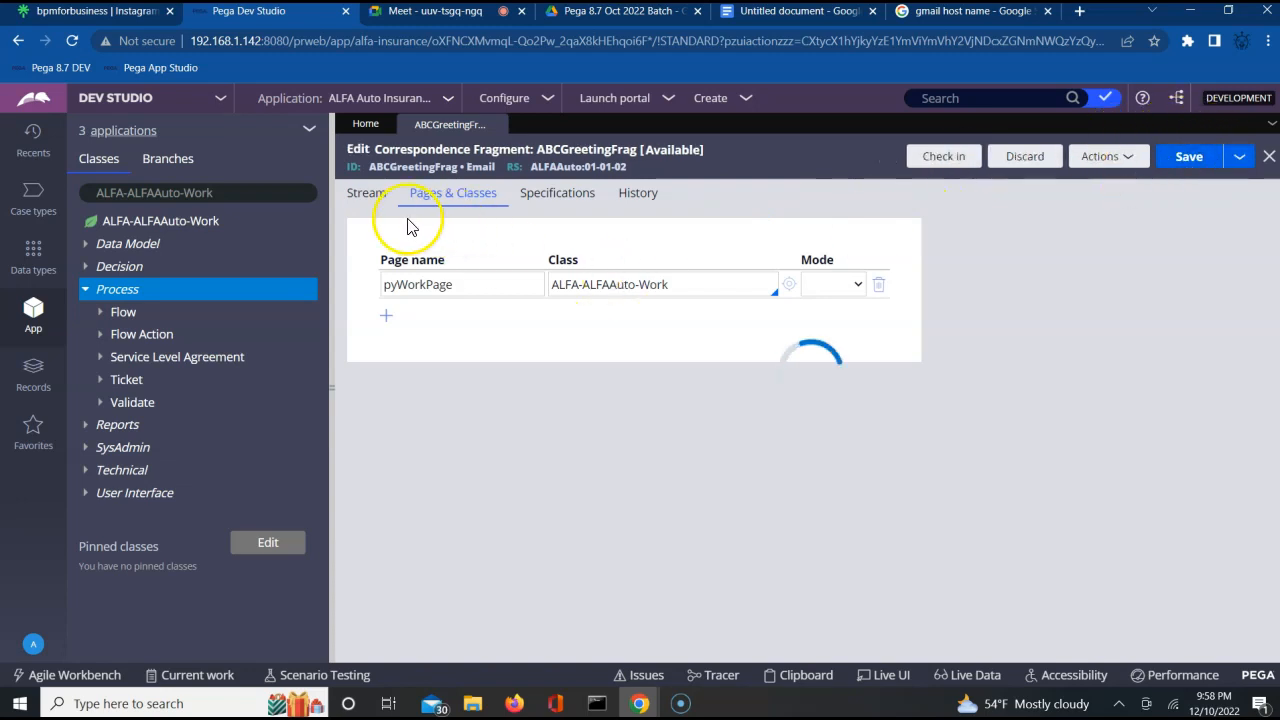
click(369, 200)
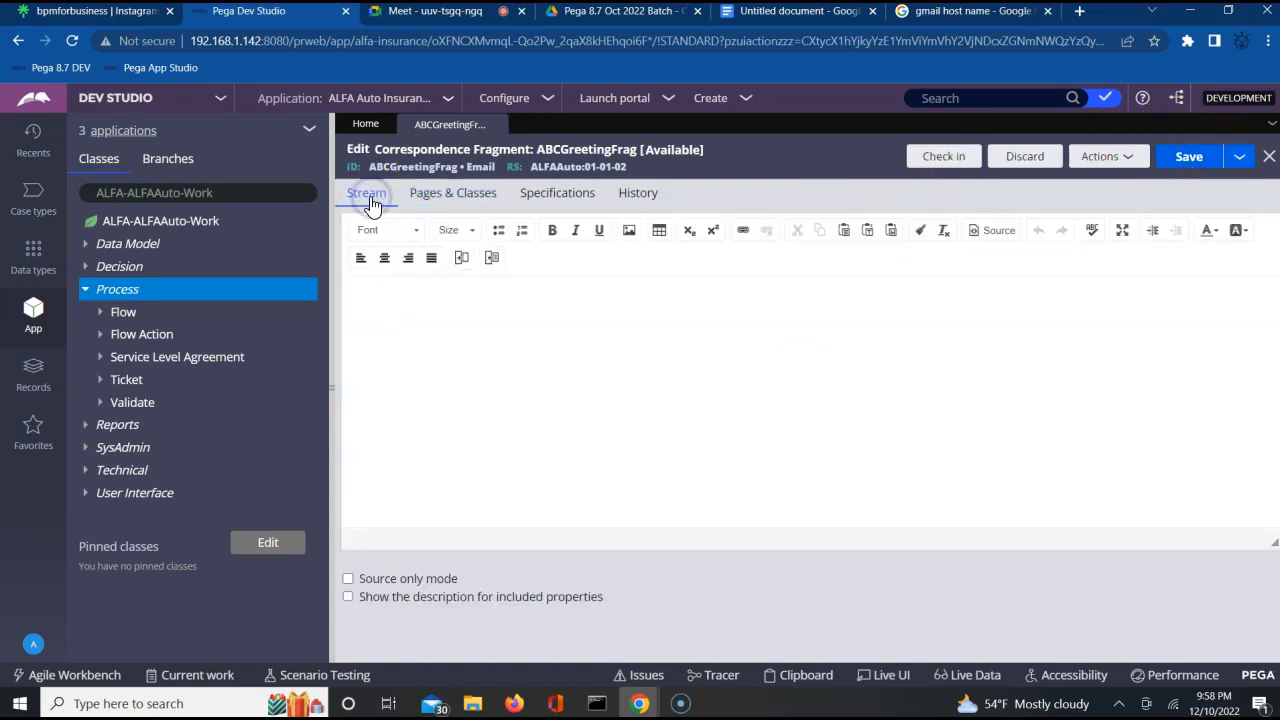
Review the pyWorkPage entry, begin the fragment's stream text with "Dear", and place the cursor after that word.
click(445, 193)
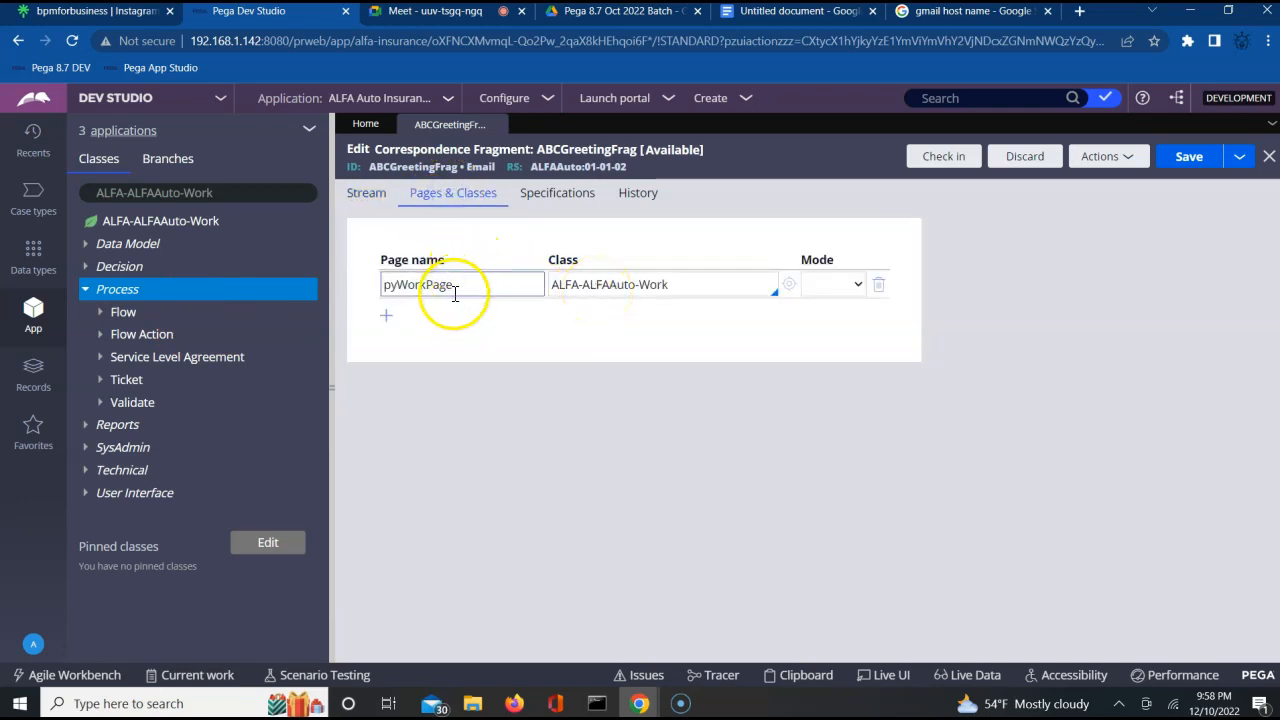
click(371, 205)
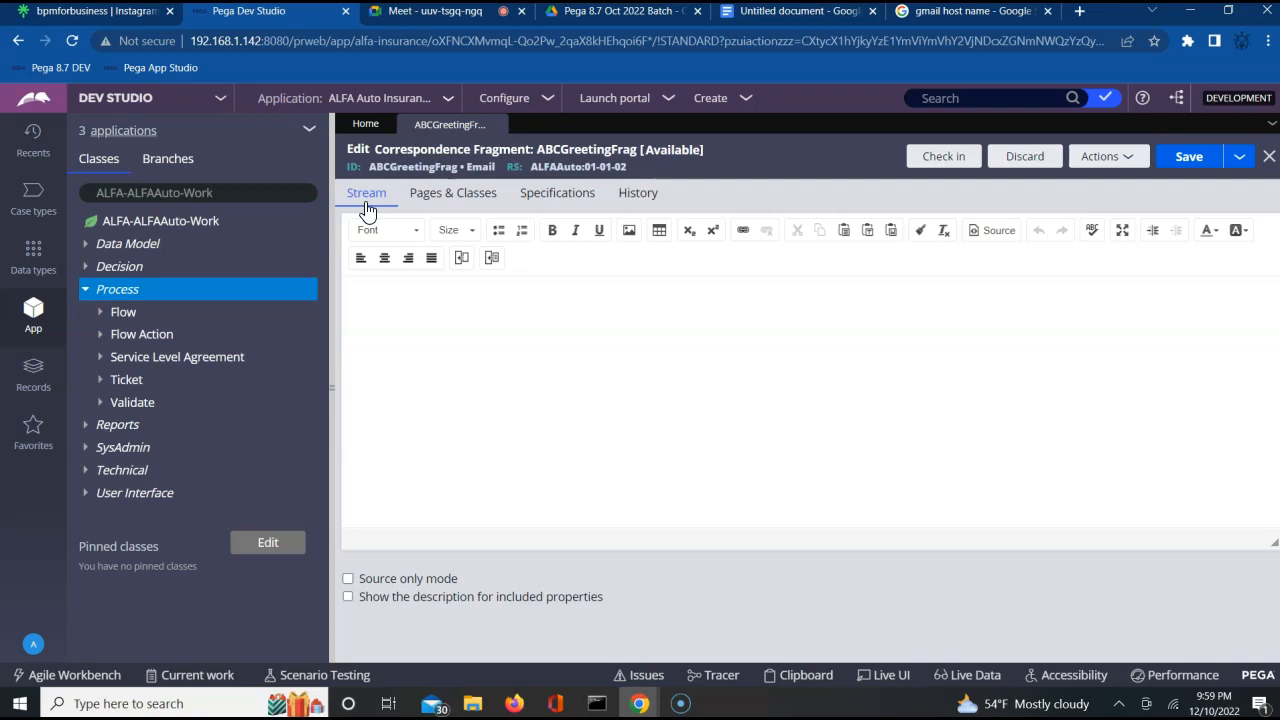
click(402, 328)
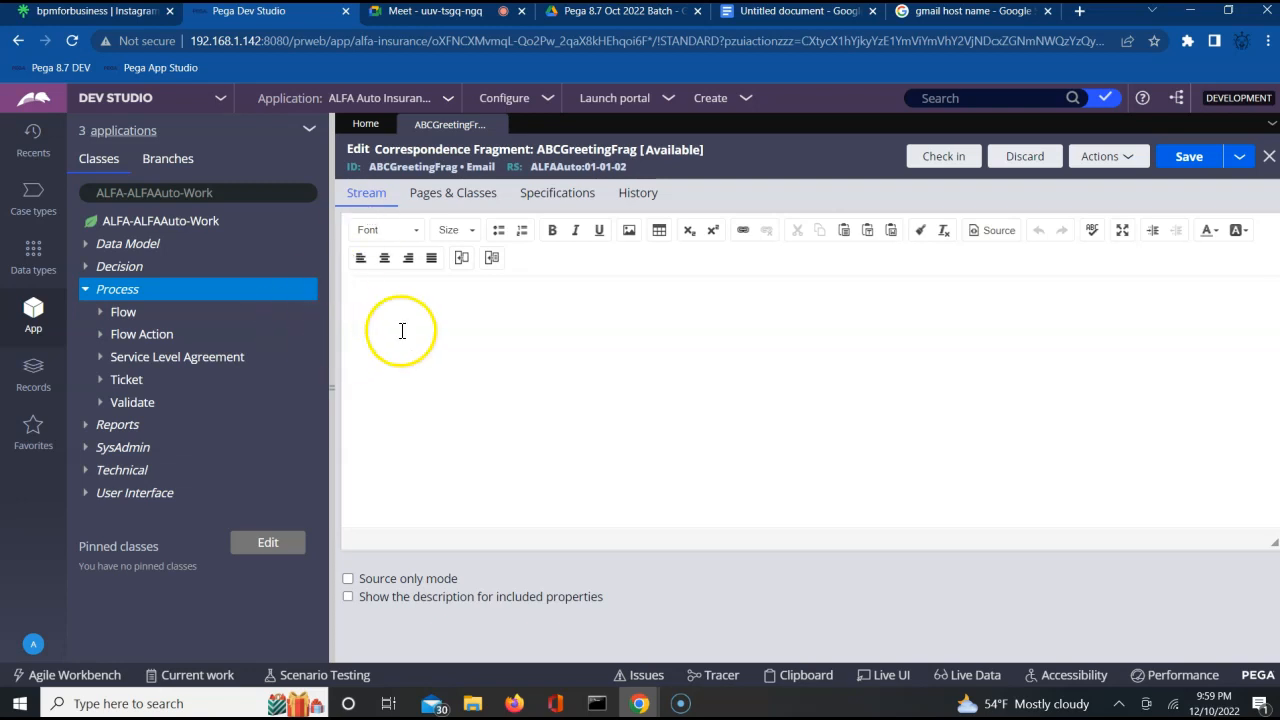
text(Dear)
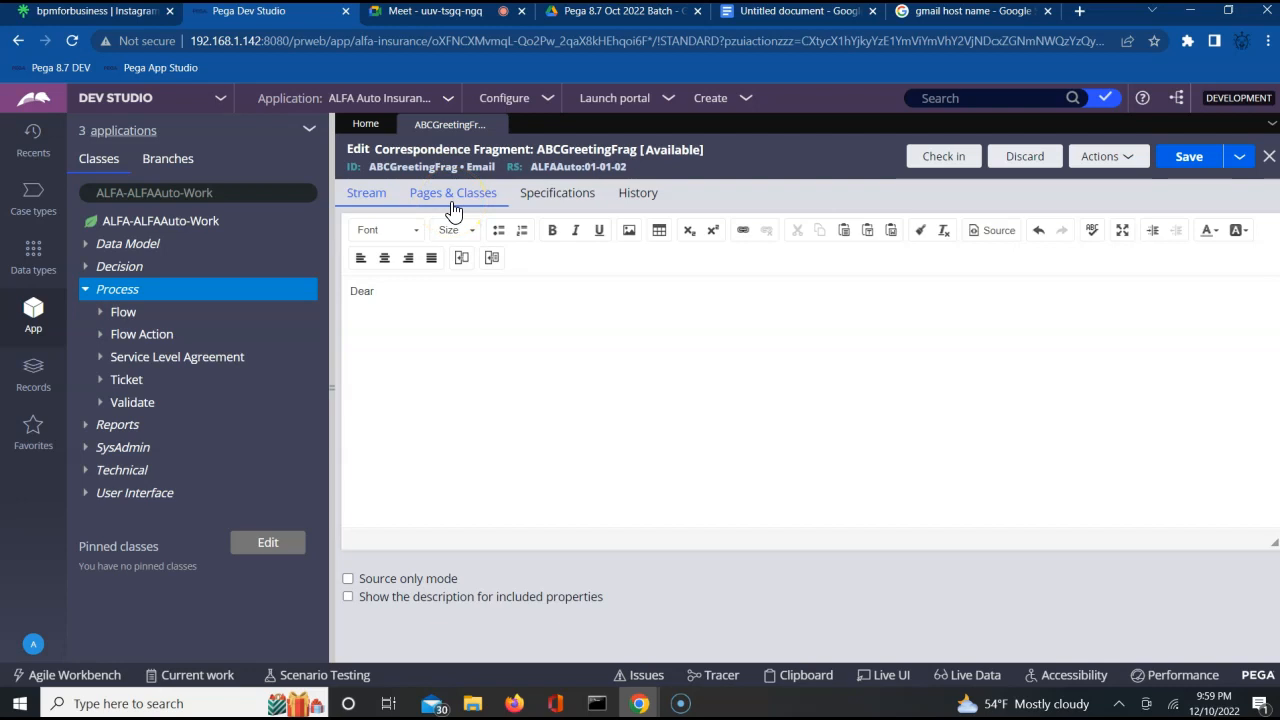
click(397, 302)
click(362, 200)
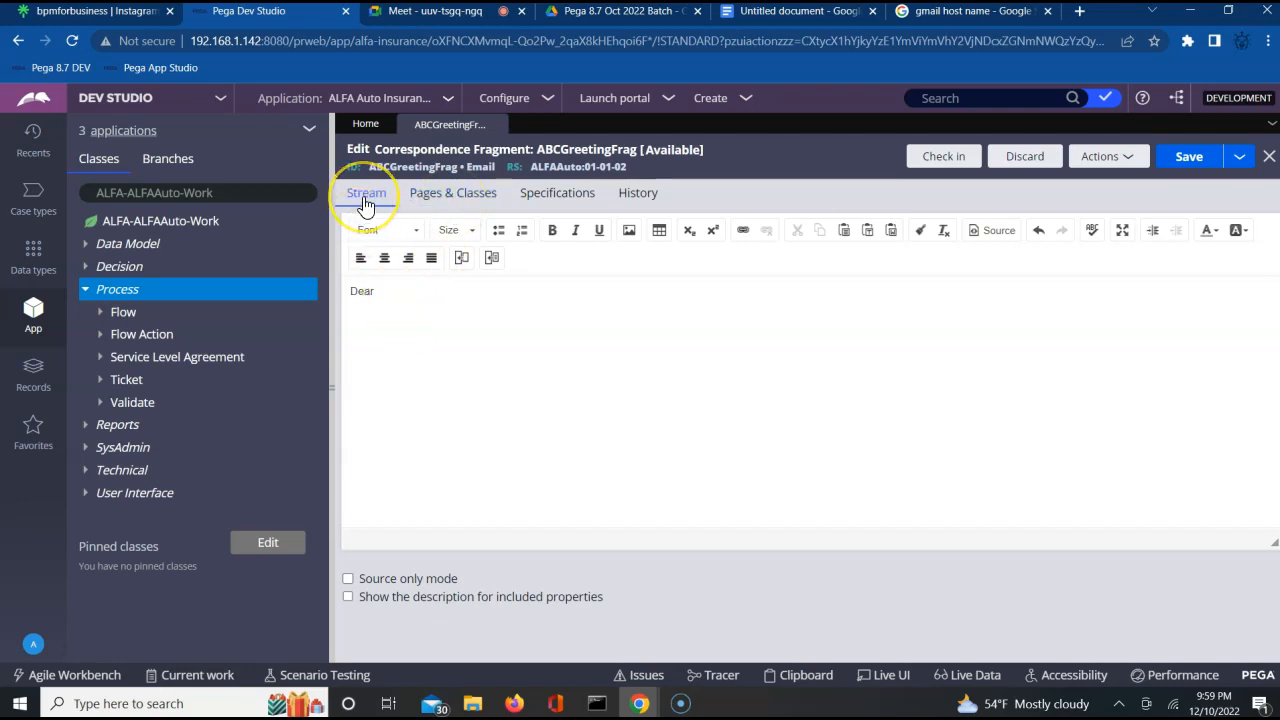
click(411, 297)
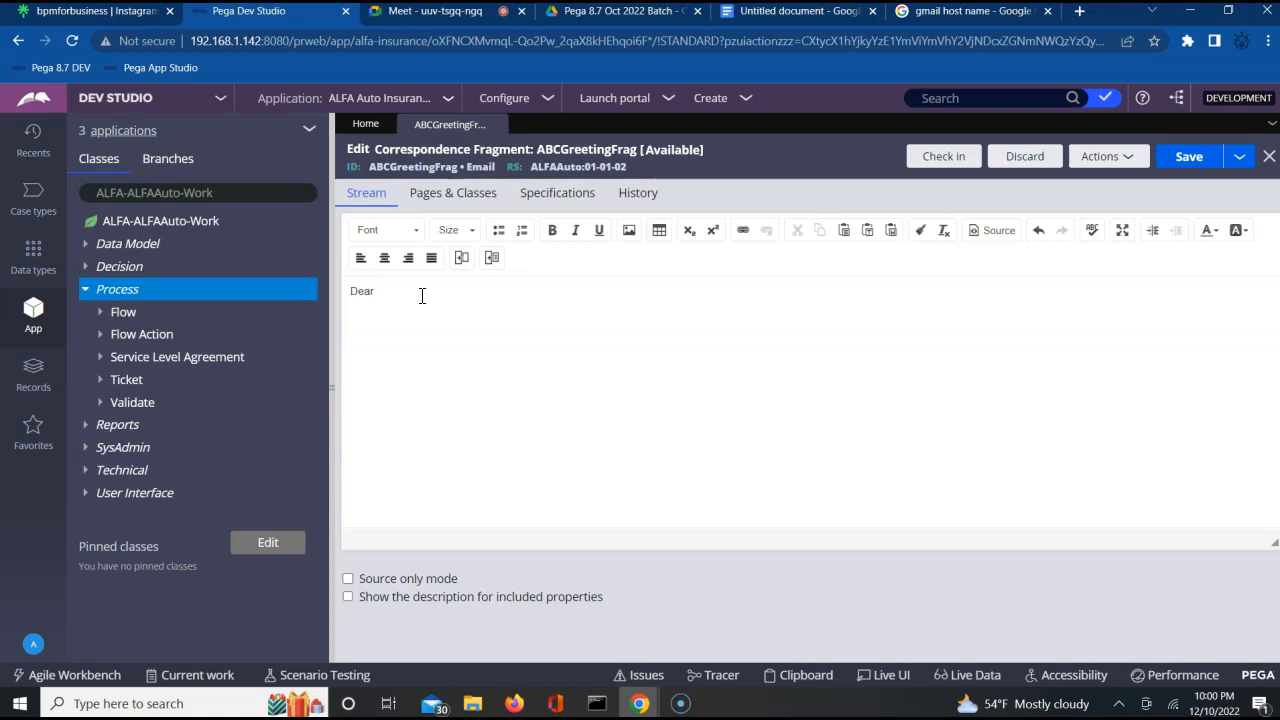
click(422, 295)
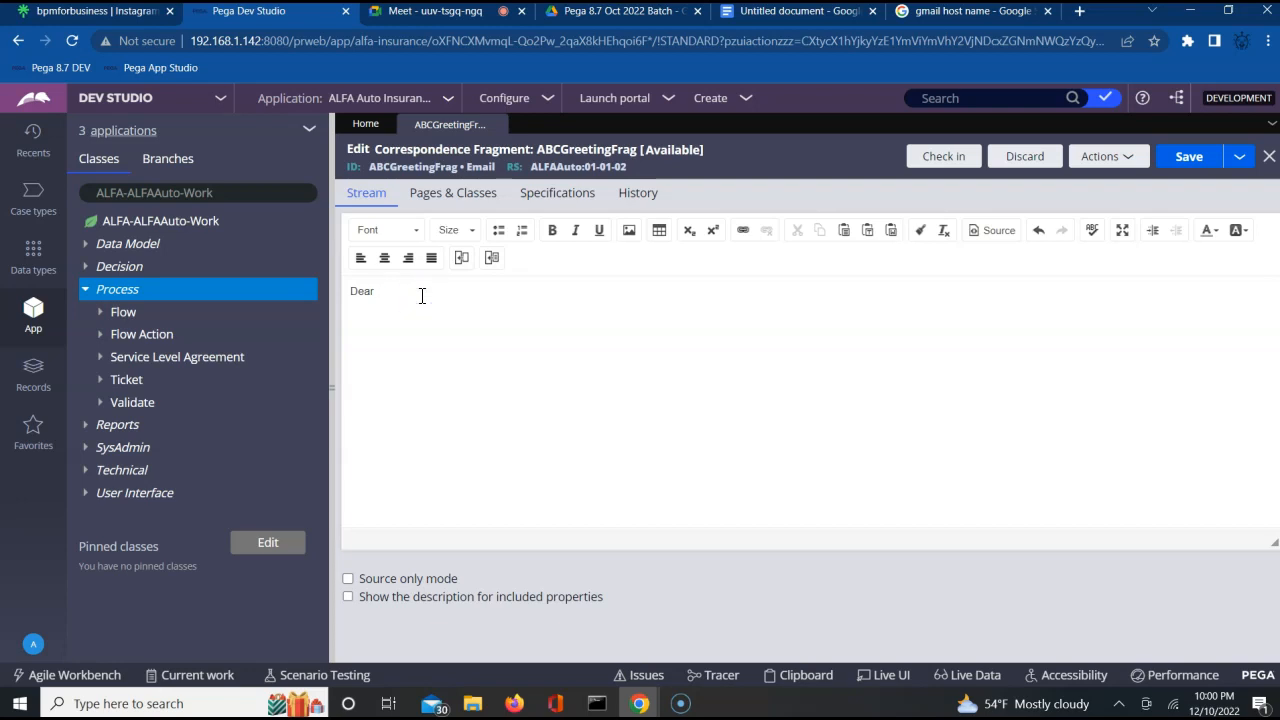
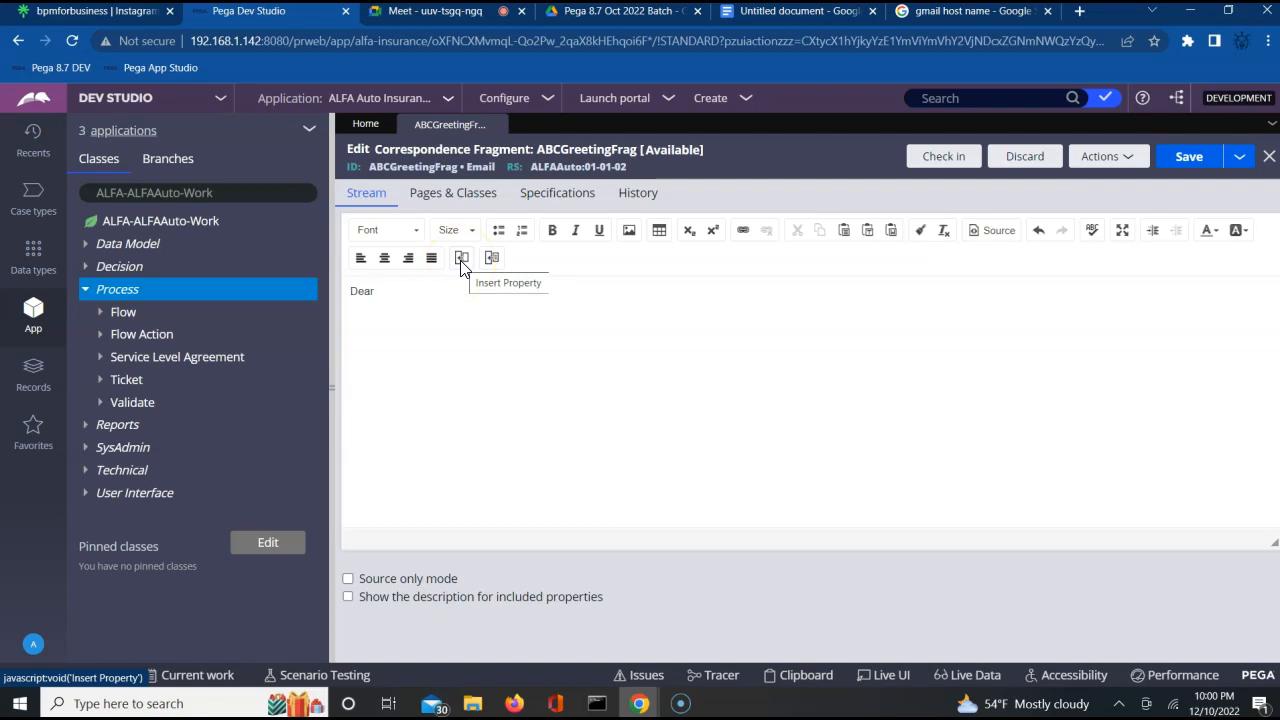
Open the property parameters for inserting a property after "Dear" and activate the property name for entry.
click(461, 261)
right_click(461, 263)
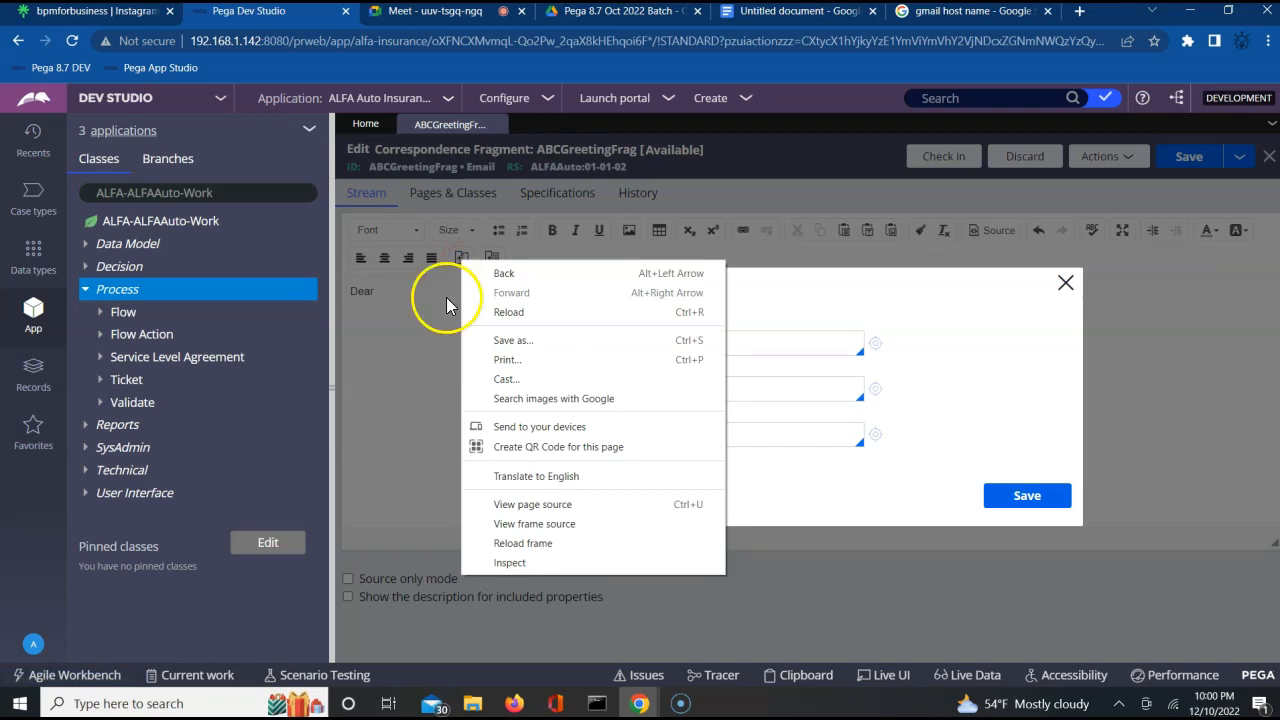
click(446, 297)
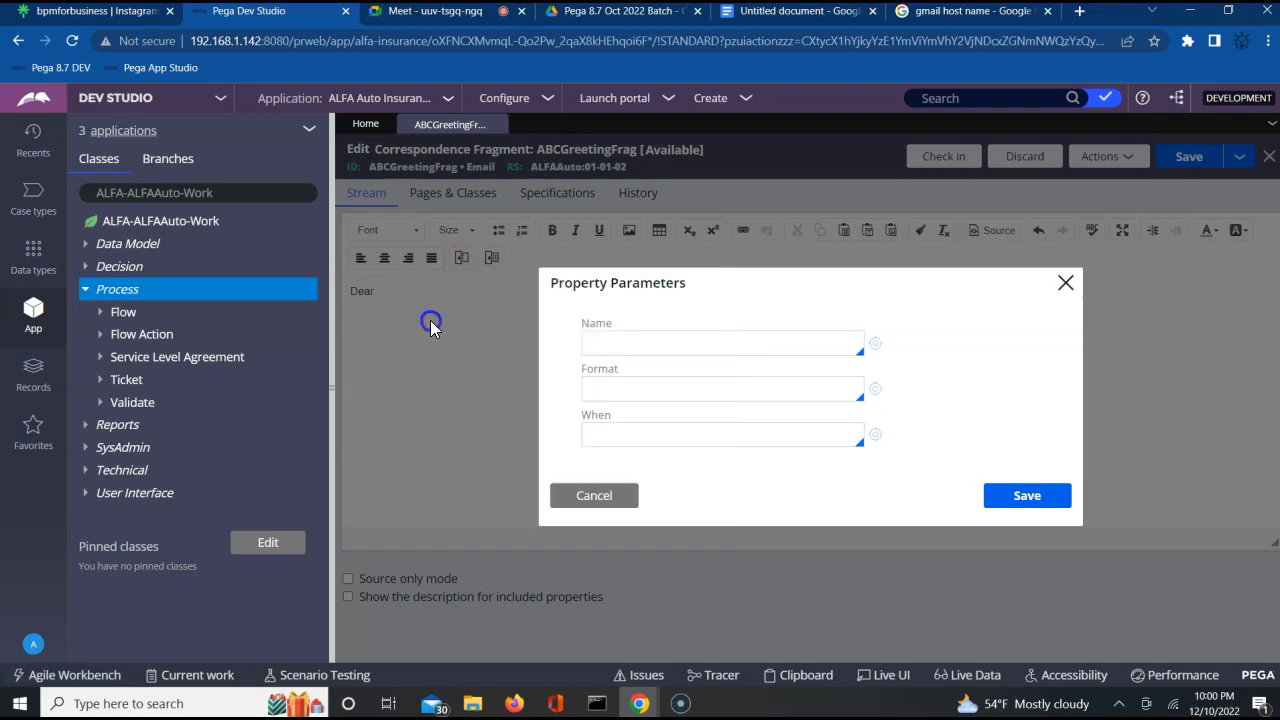
click(682, 348)
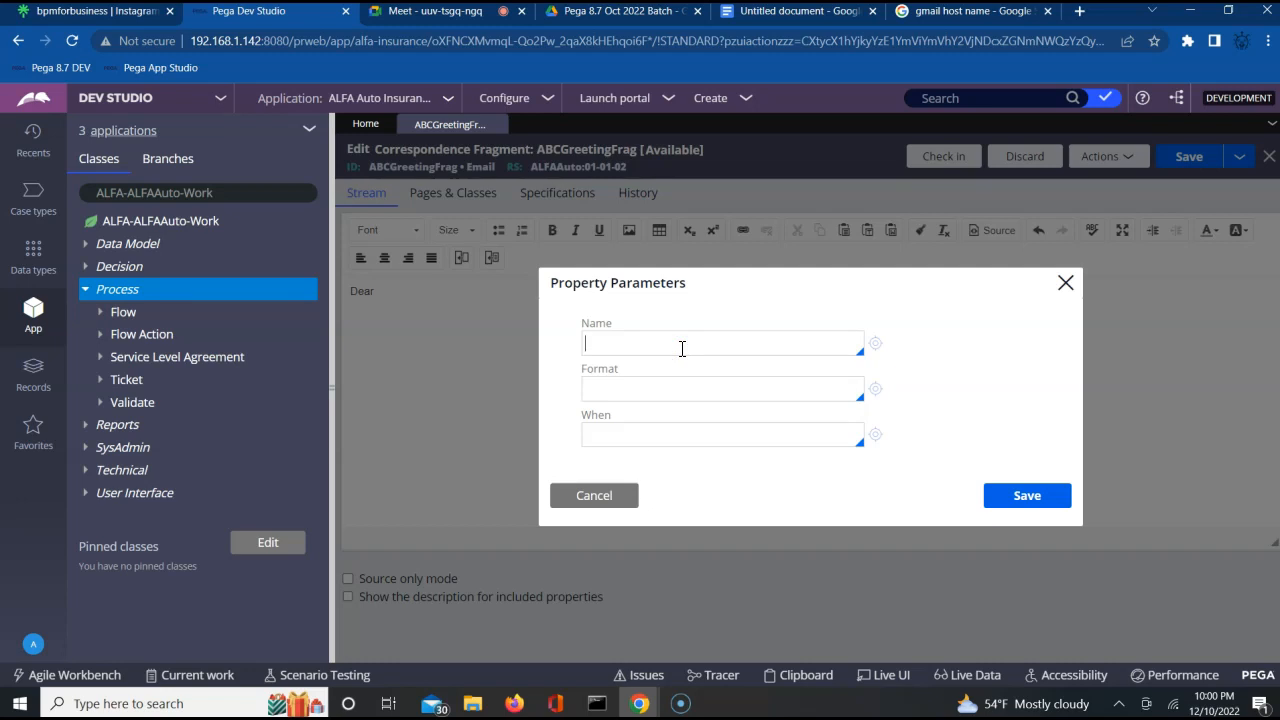
click(682, 348)
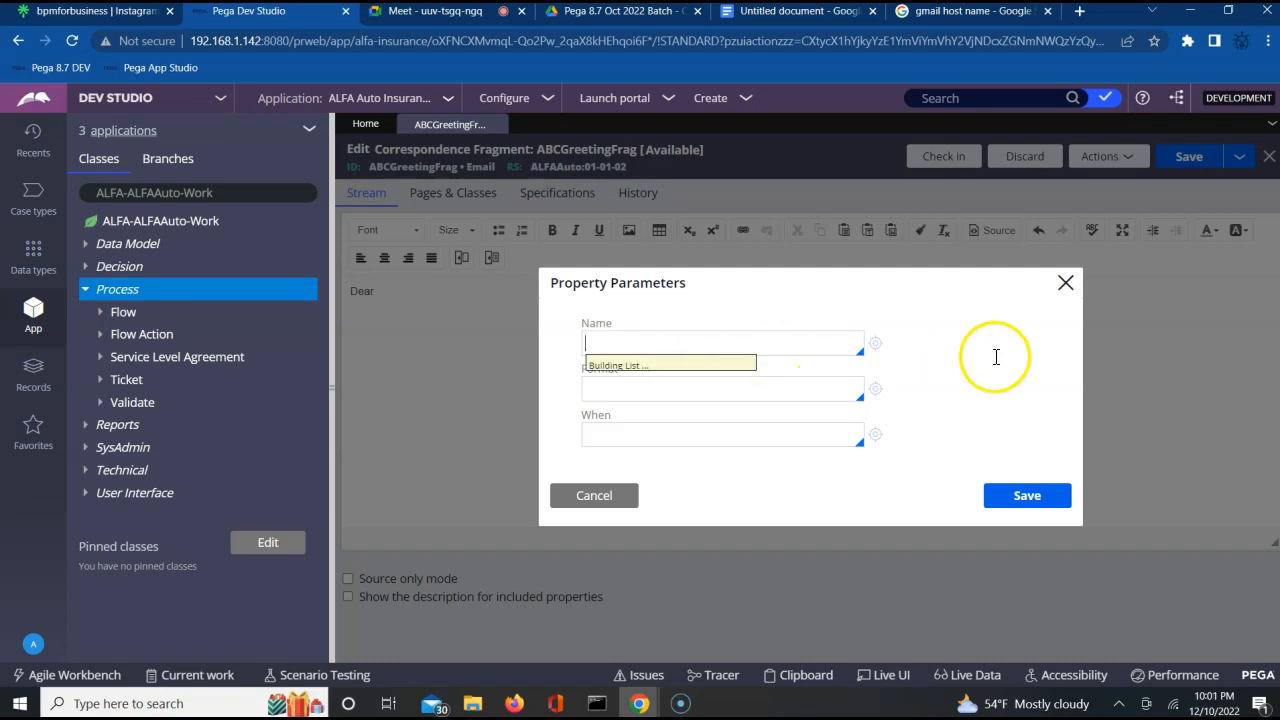
text(p)
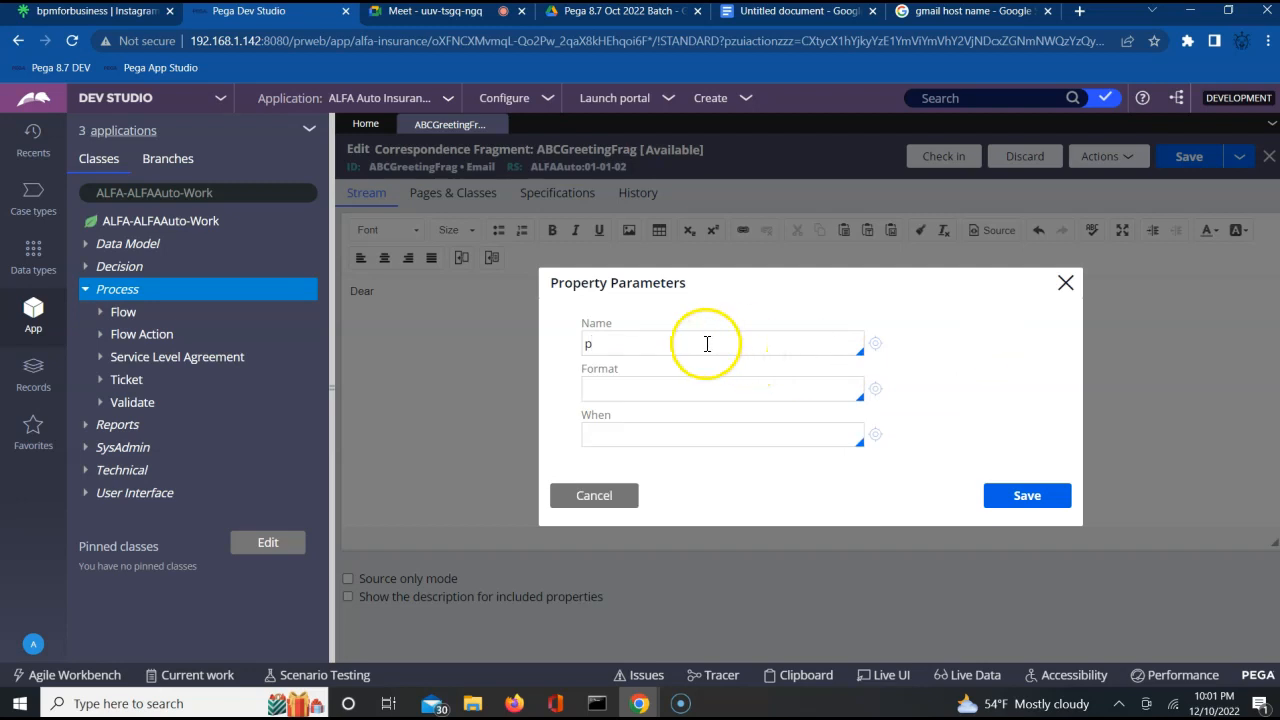
text(yWorkp)
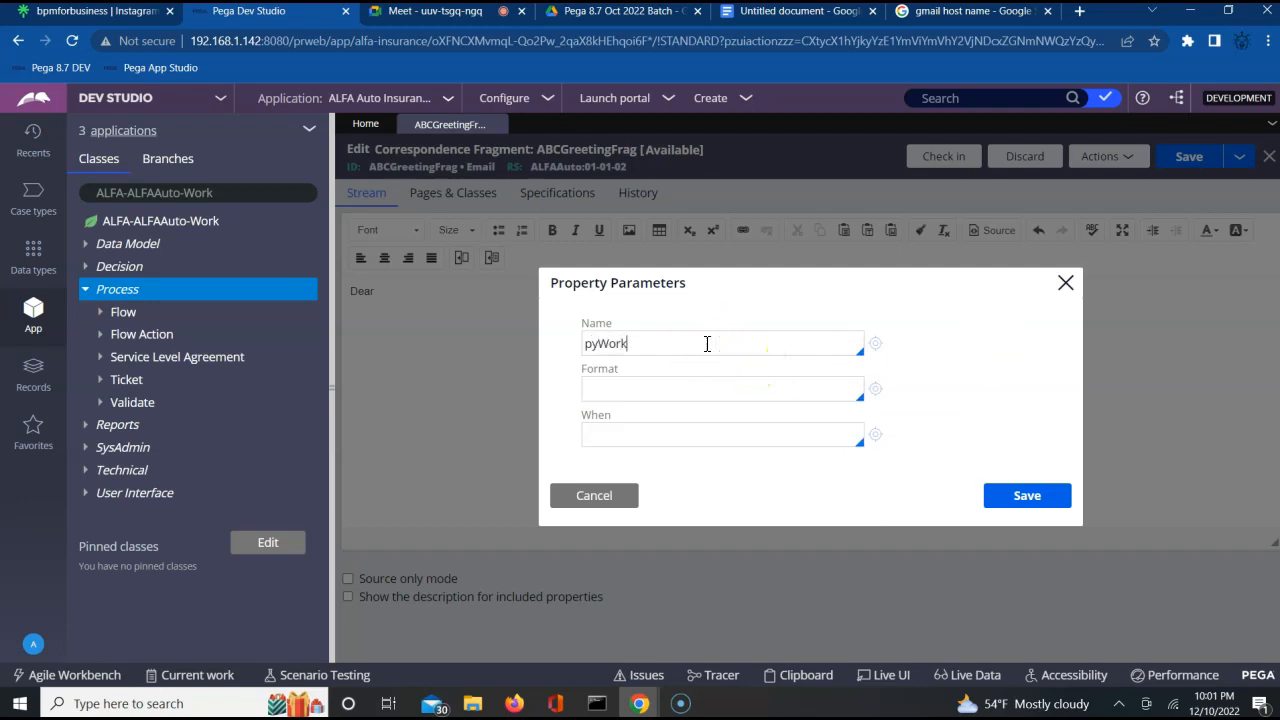
key(BackSpace)
text(Page.)
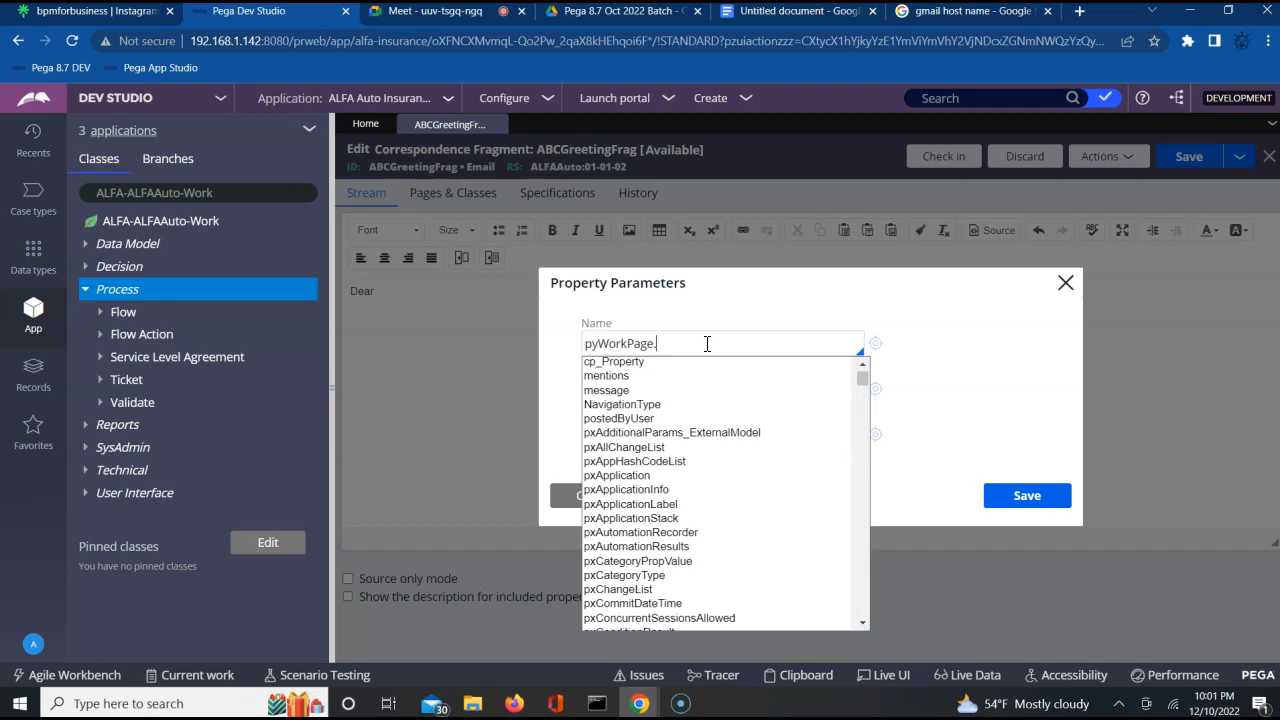
key(Down)
key(Down)
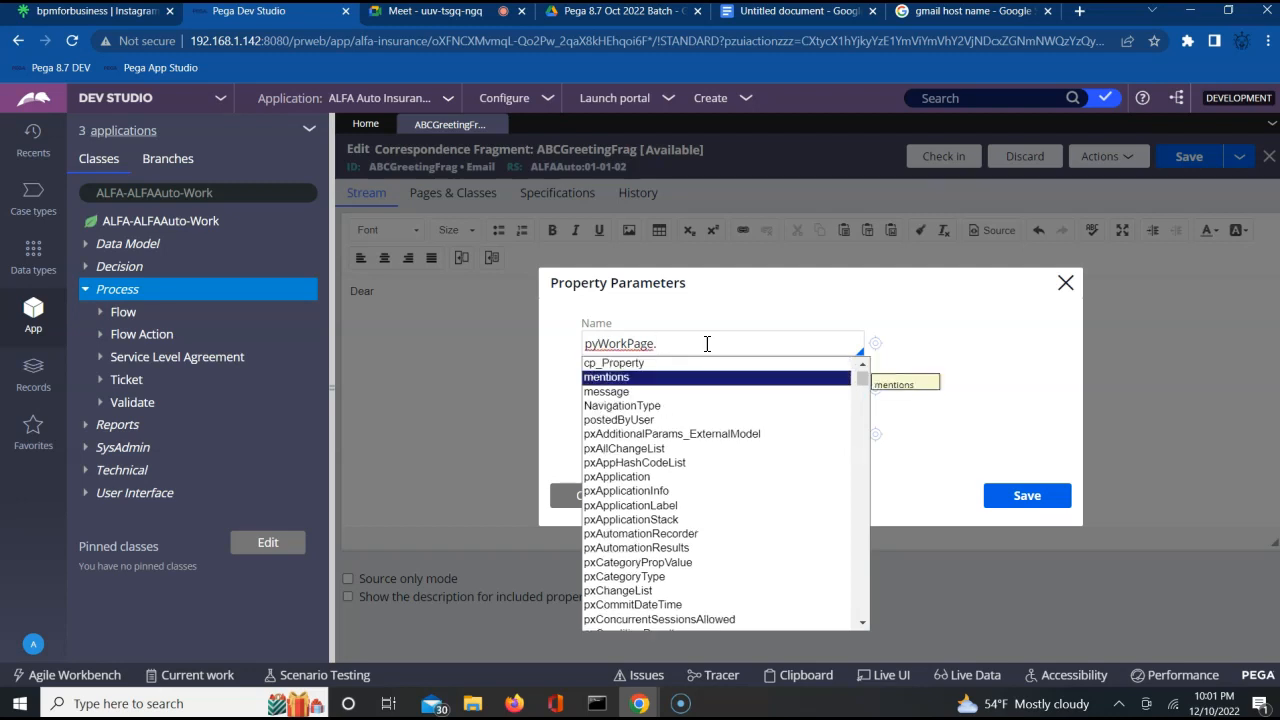
key(BackSpace)
key(BackSpace)
key(BackSpace)
key(BackSpace)
key(BackSpace)
key(BackSpace)
key(BackSpace)
key(BackSpace)
key(BackSpace)
key(BackSpace)
key(BackSpace)
text(.)
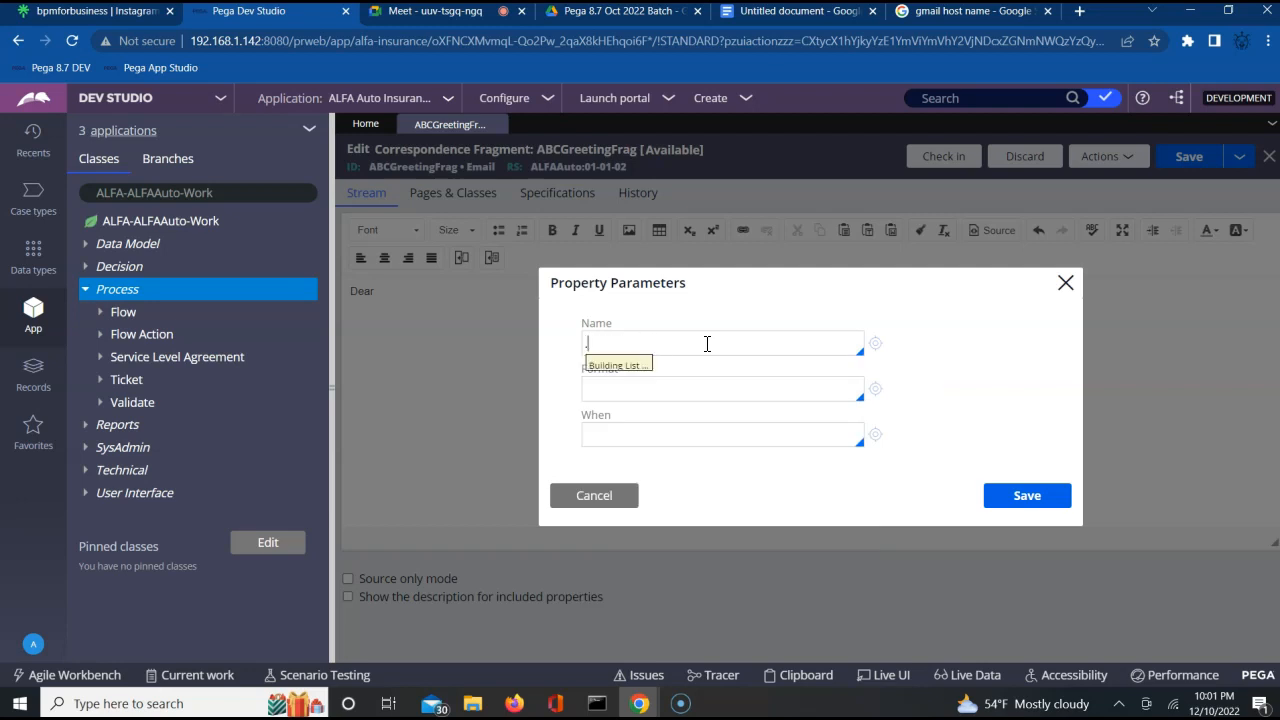
key(Down)
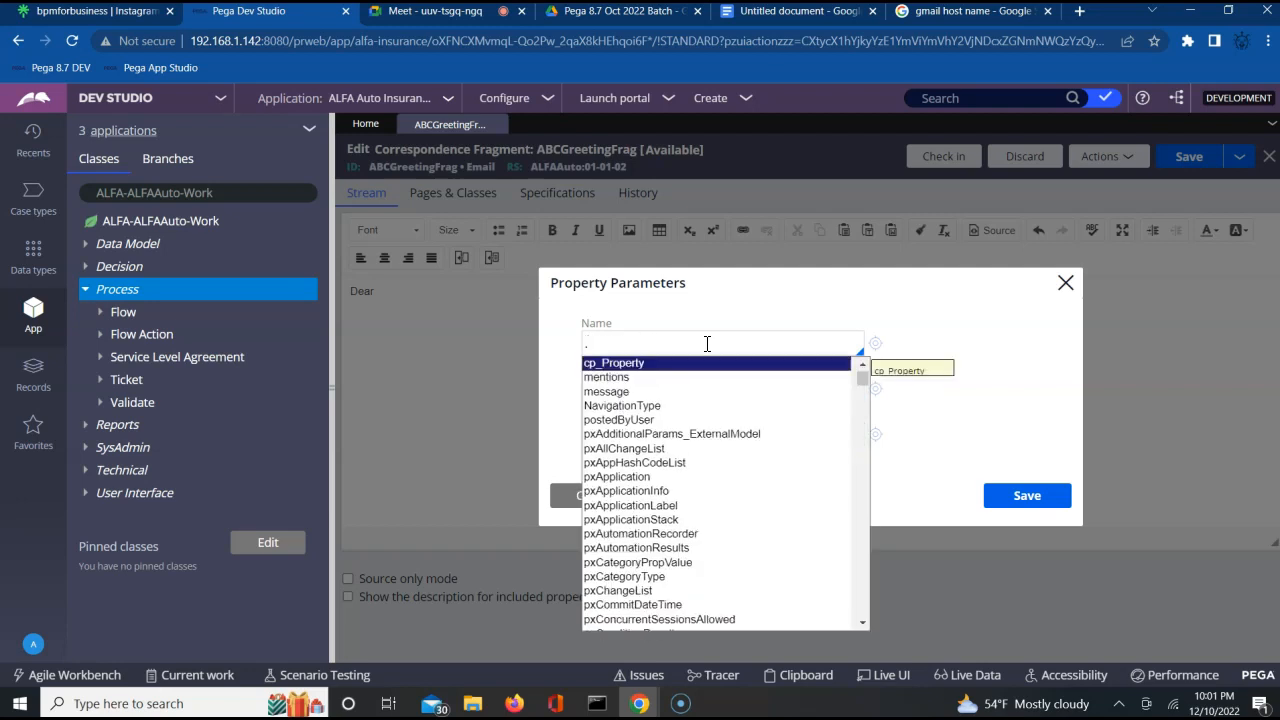
key(BackSpace)
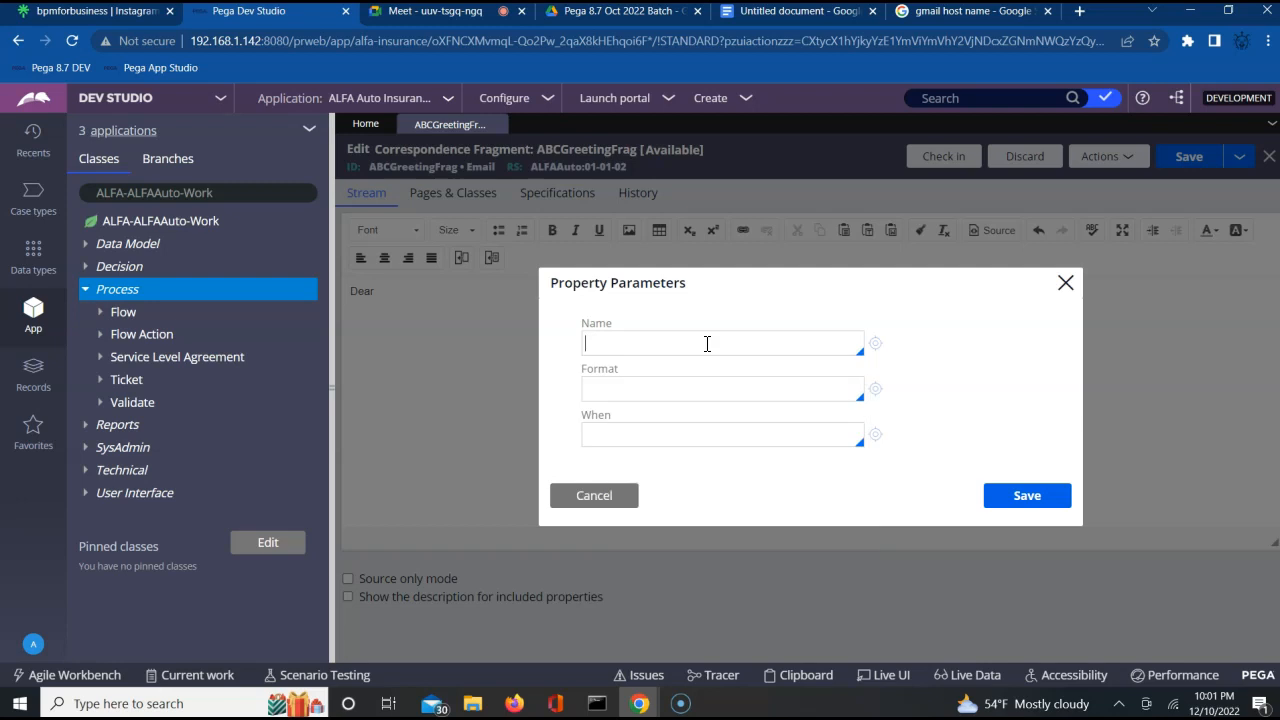
Try to insert the property .pyWorkPage.FName after "Dear" in the stream text and save the correspondence fragment.
text(.pyWork)
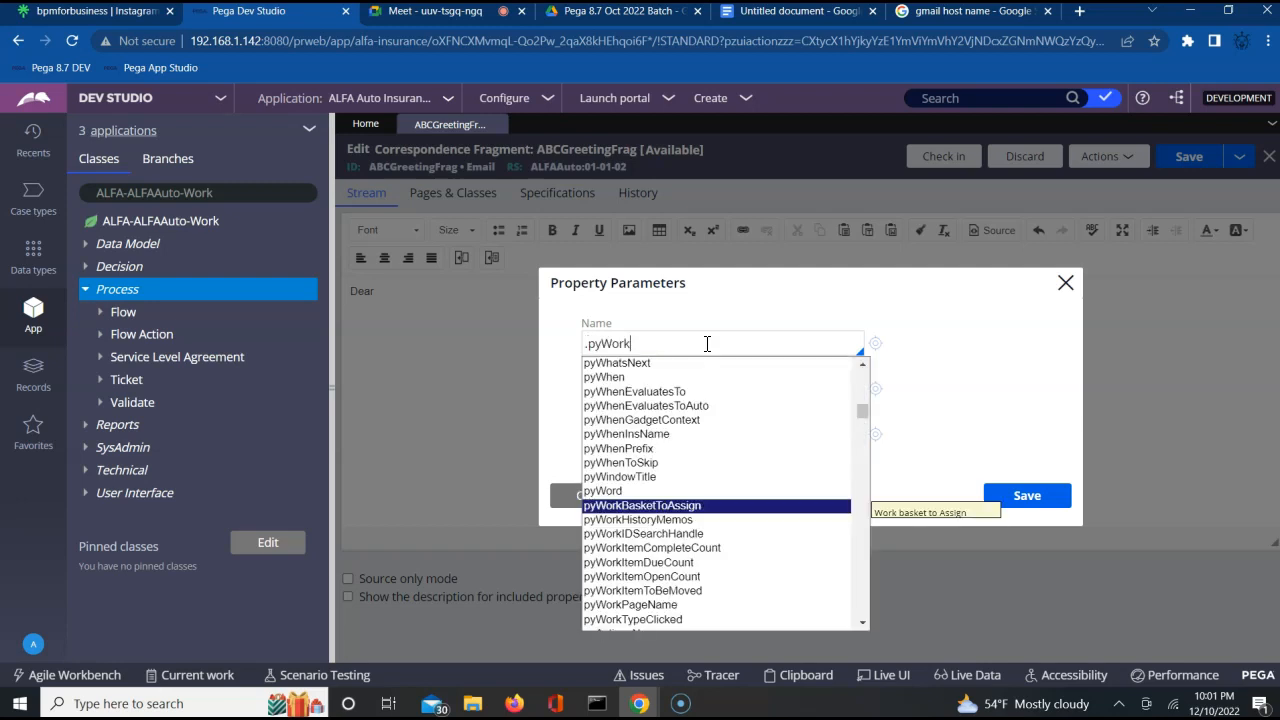
text(Pa)
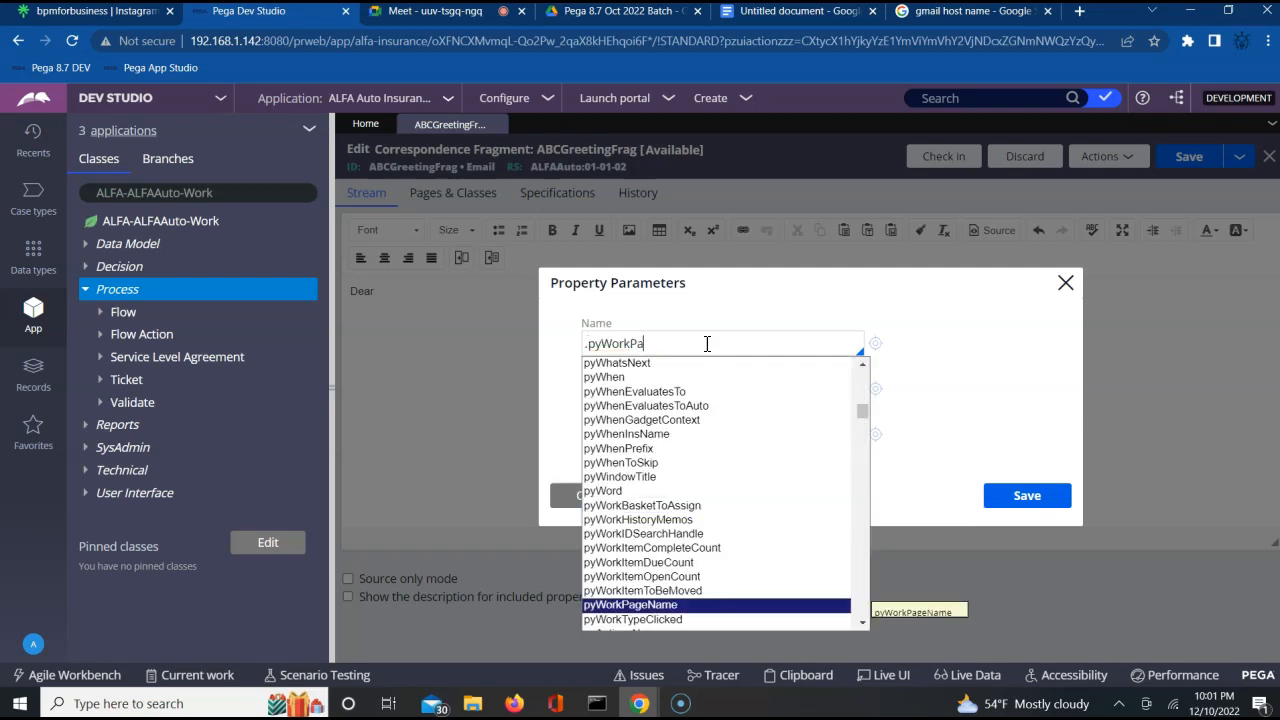
text(ge.FName)
click(712, 344)
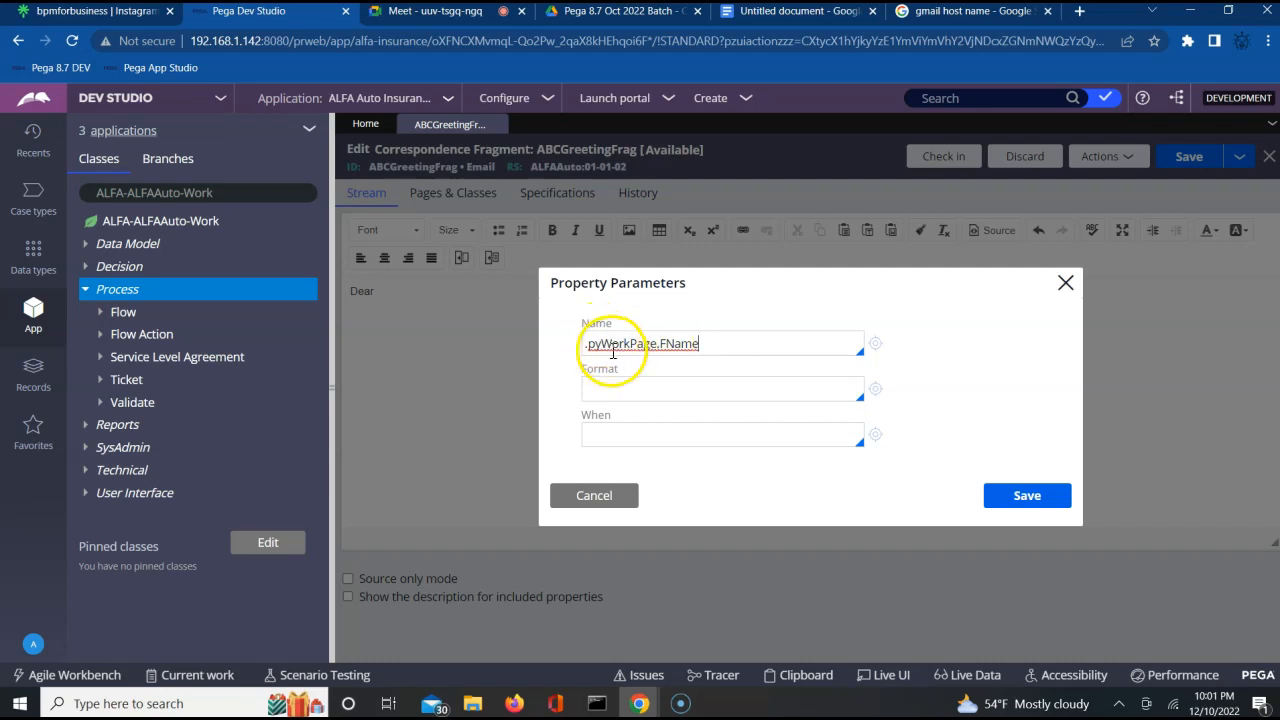
click(1027, 496)
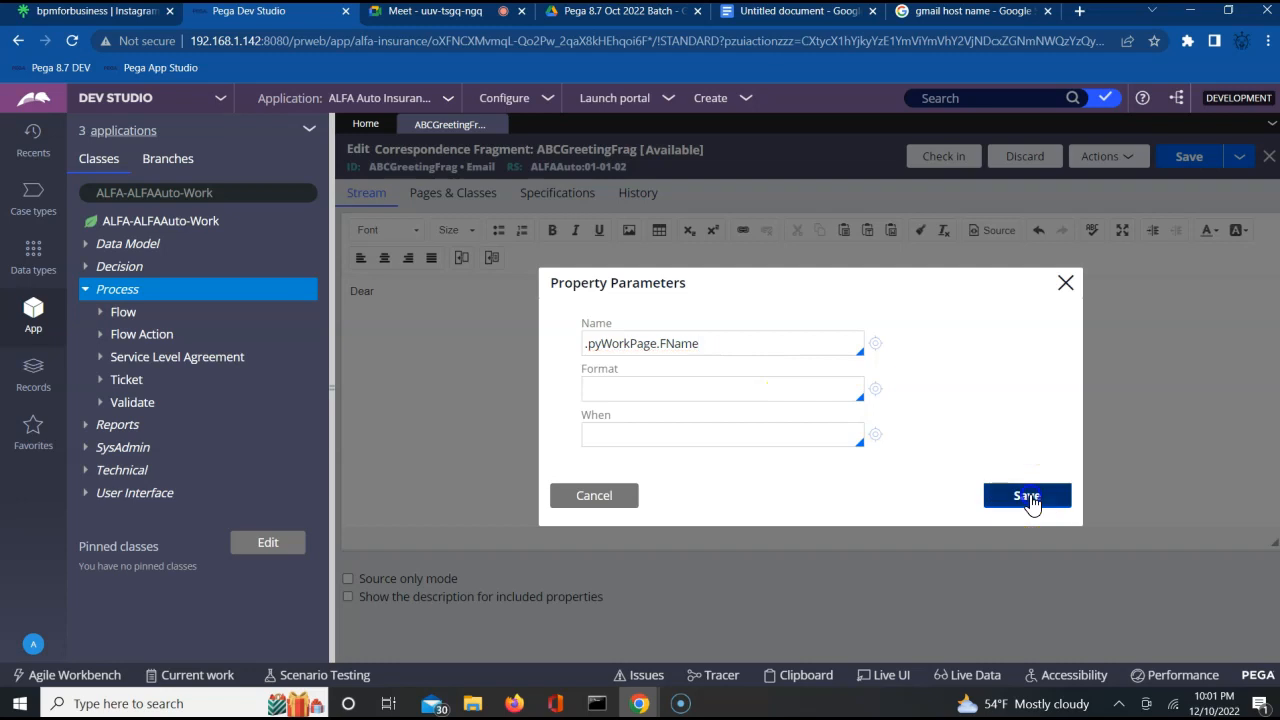
click(376, 291)
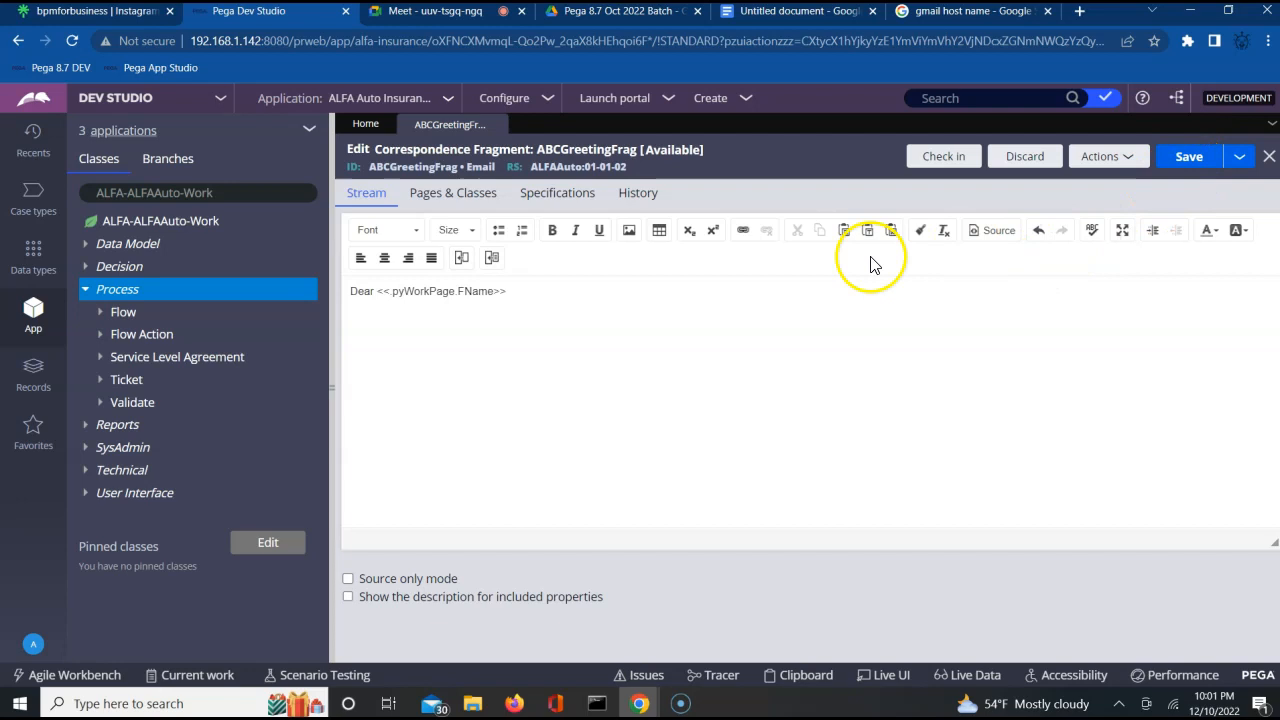
click(1188, 160)
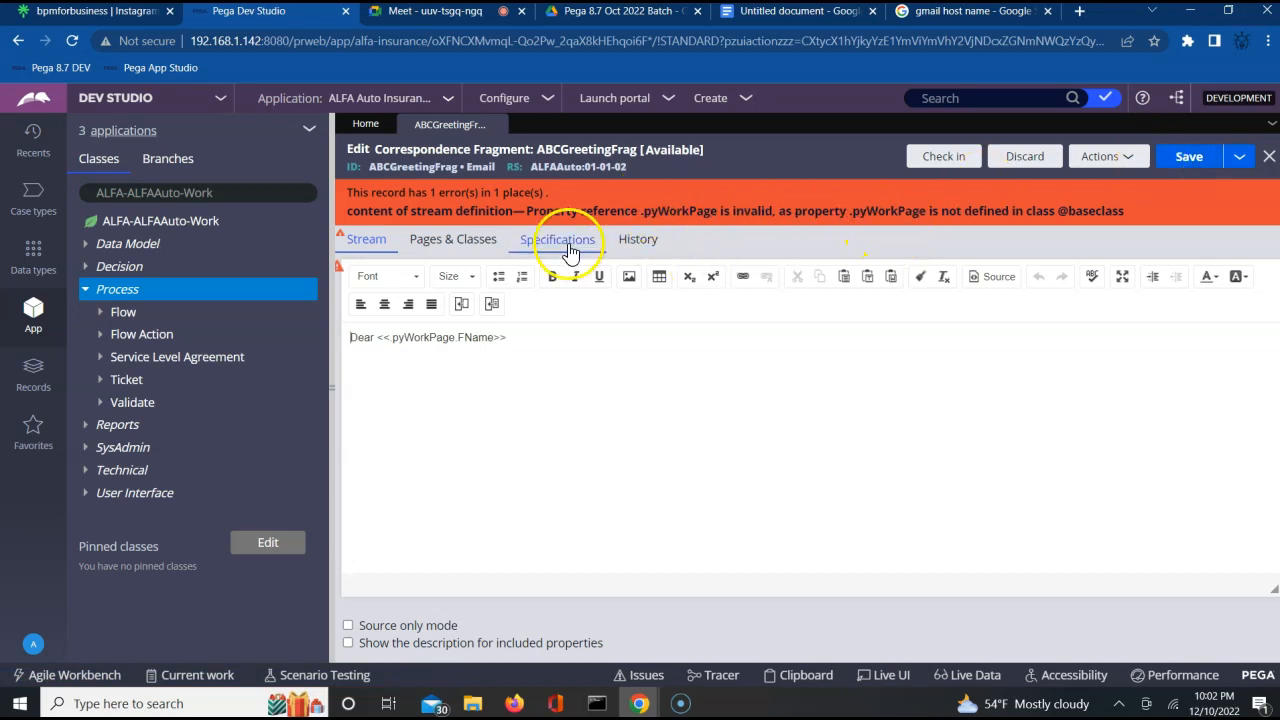
Check the pyWorkPage entry in the fragment's pages and classes definition and return to the stream content.
click(453, 250)
click(427, 337)
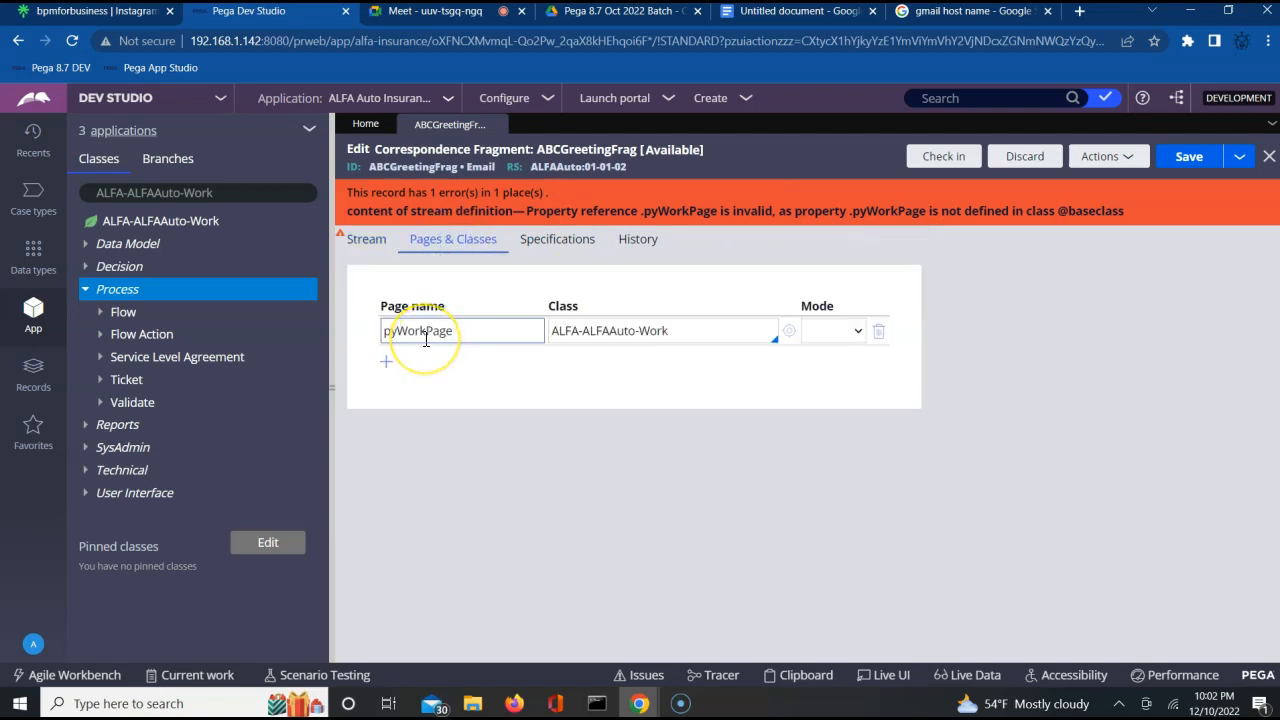
click(362, 250)
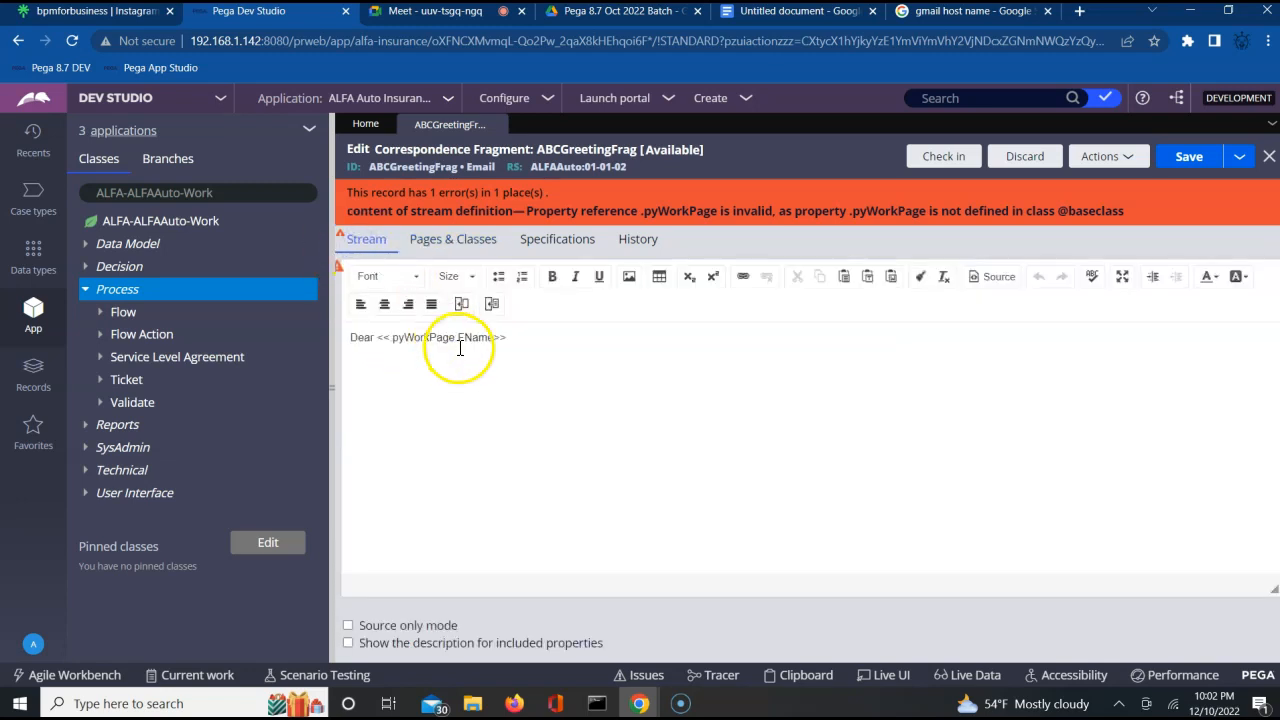
click(383, 242)
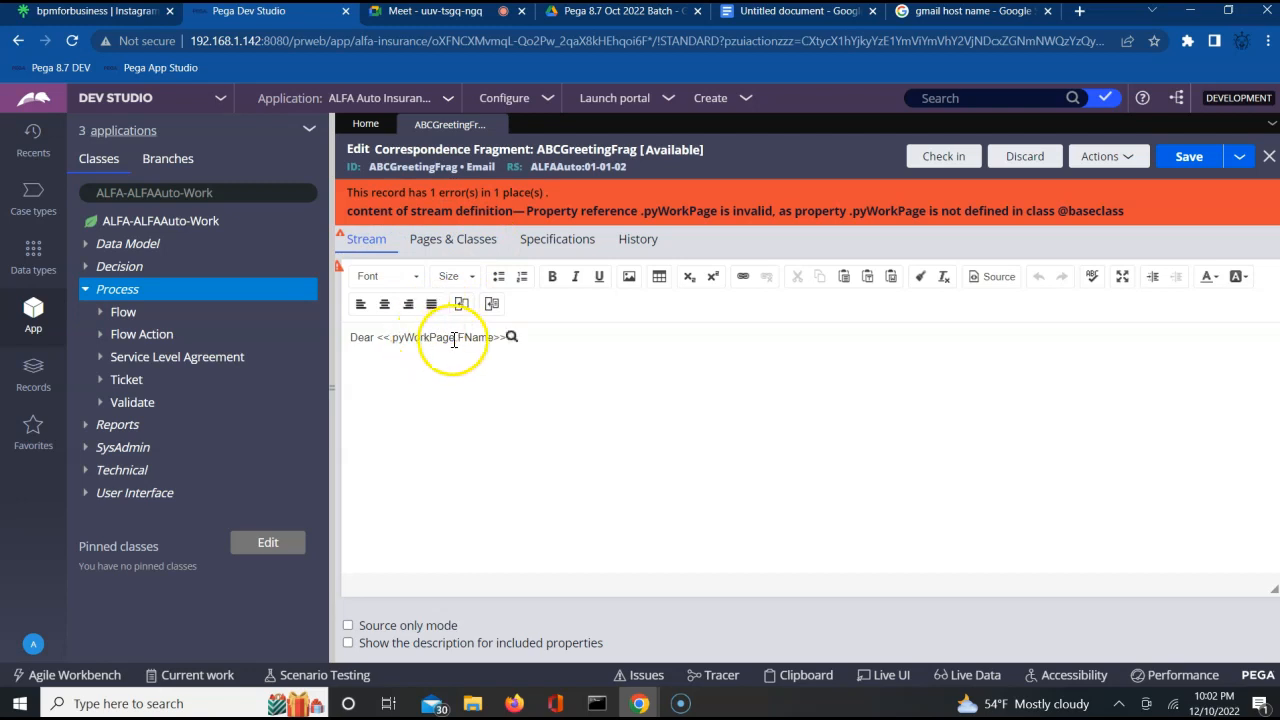
Delete the whole greeting line, including the .pyWorkPage.FName reference, from the fragment's stream text.
triple_click(448, 340)
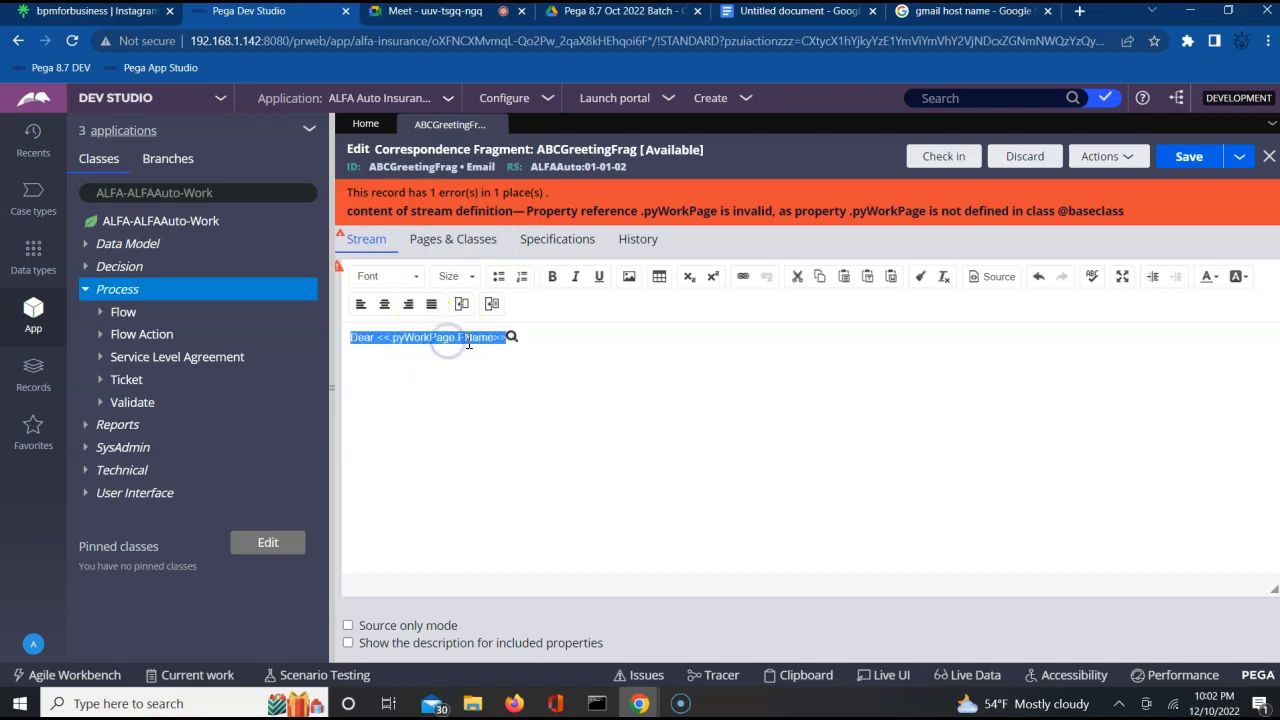
click(452, 338)
mouse_move(494, 337)
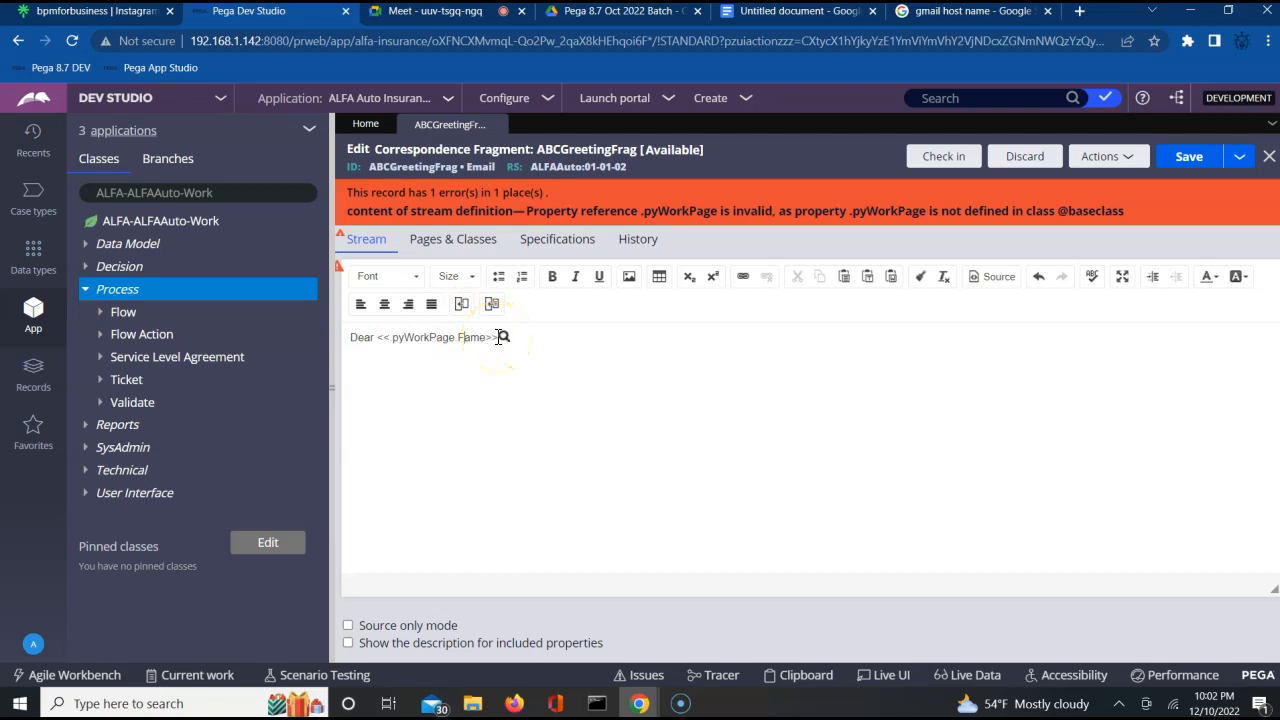
triple_click(499, 337)
key(Delete)
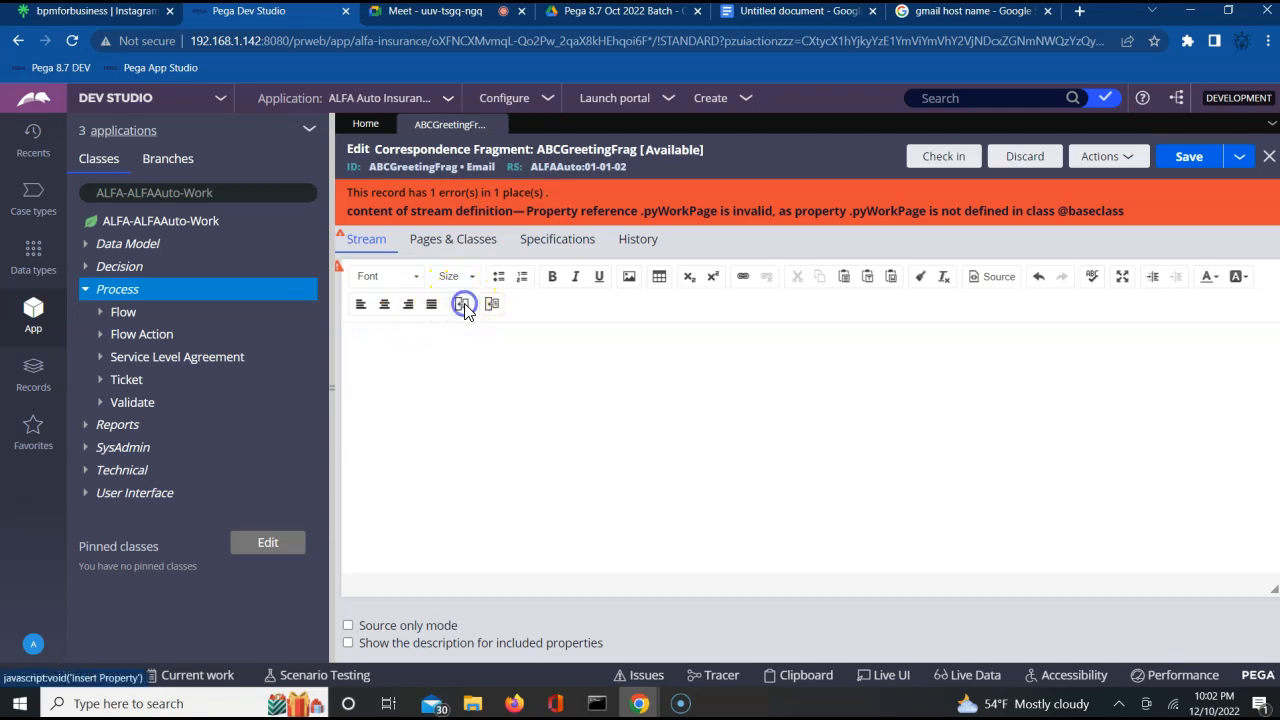
Insert the property .FName into the empty stream text of the correspondence fragment.
click(462, 303)
click(594, 330)
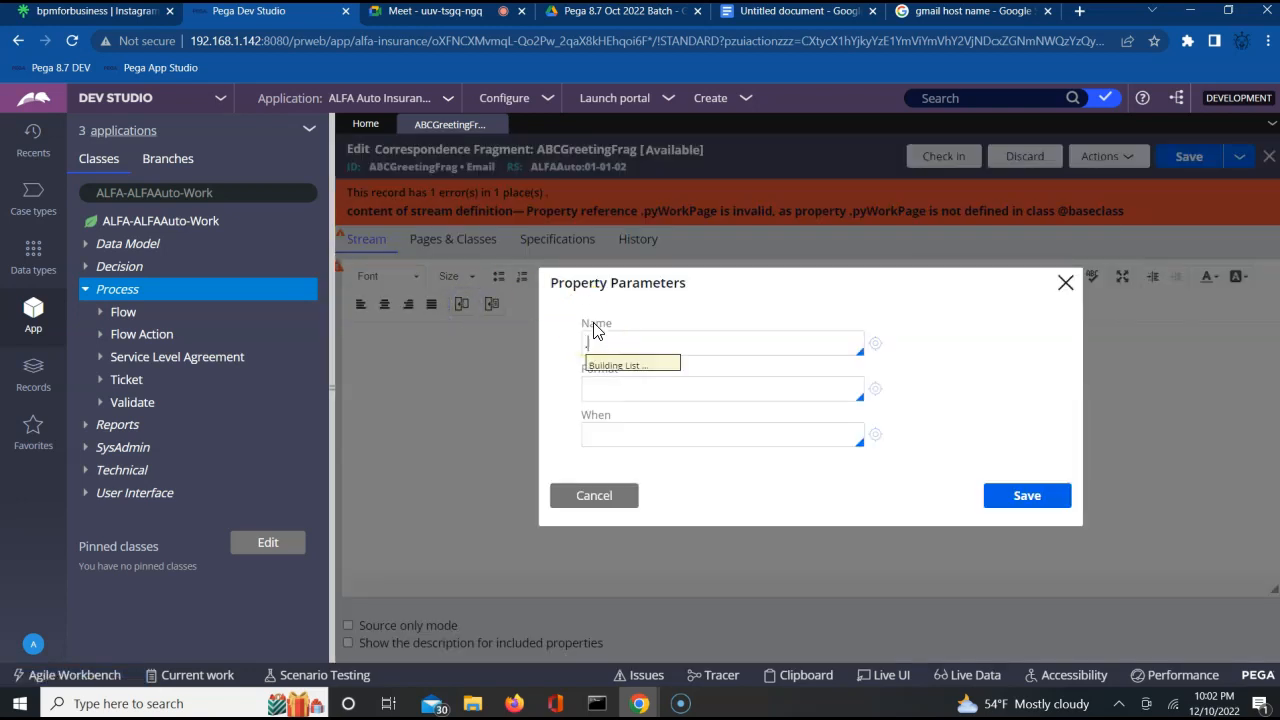
text(.FName)
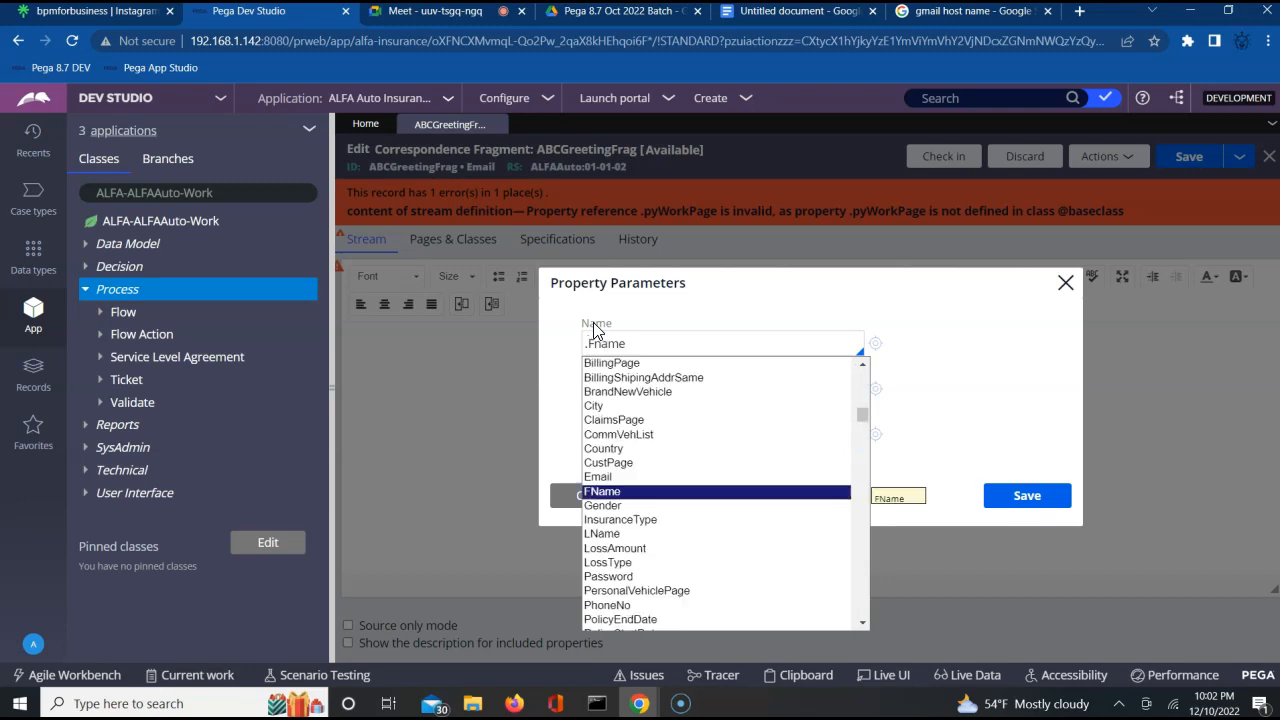
key(Return)
click(1025, 500)
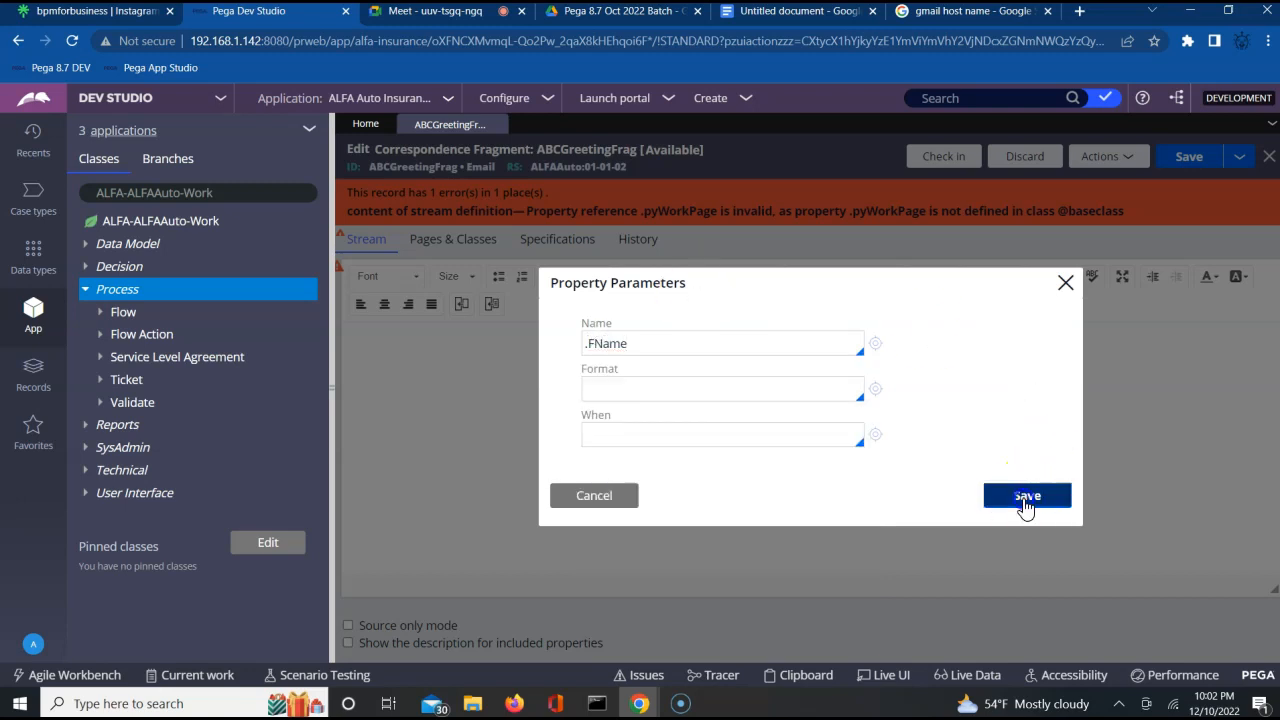
Add "Dear" in front of the inserted .FName property and try to save the fragment.
key(Left)
key(Left)
key(Left)
key(Left)
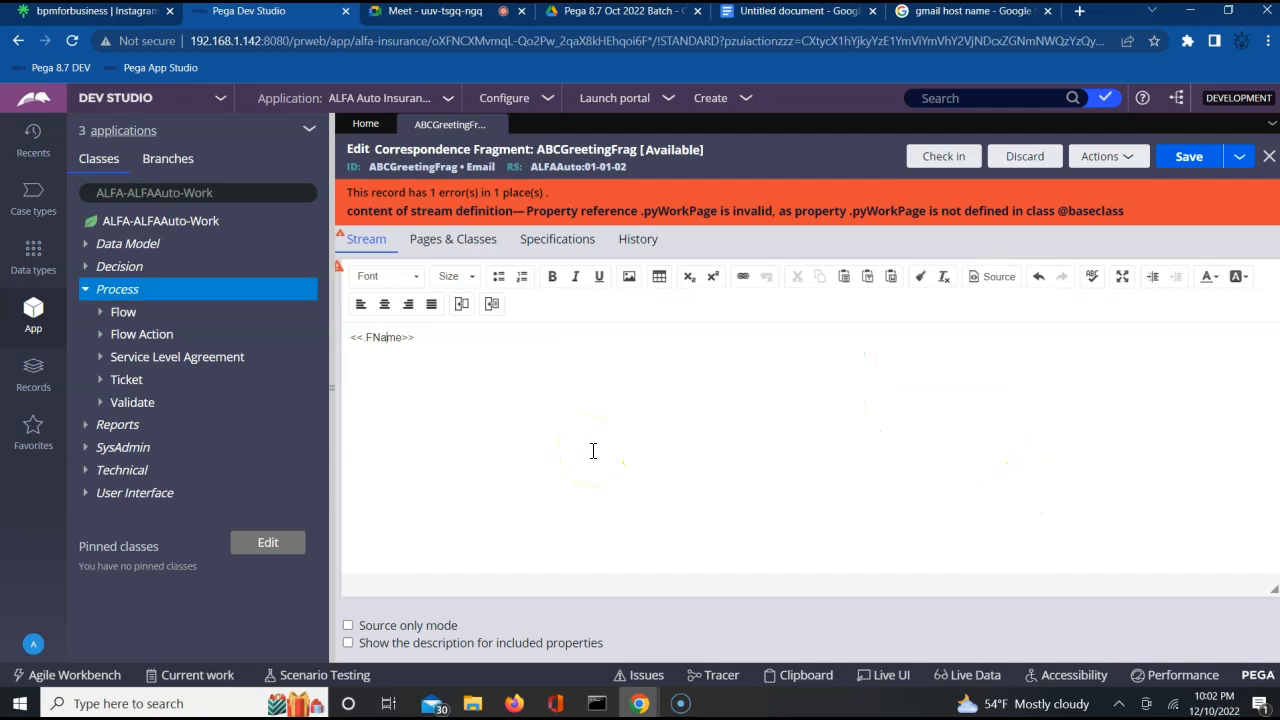
text(Dear)
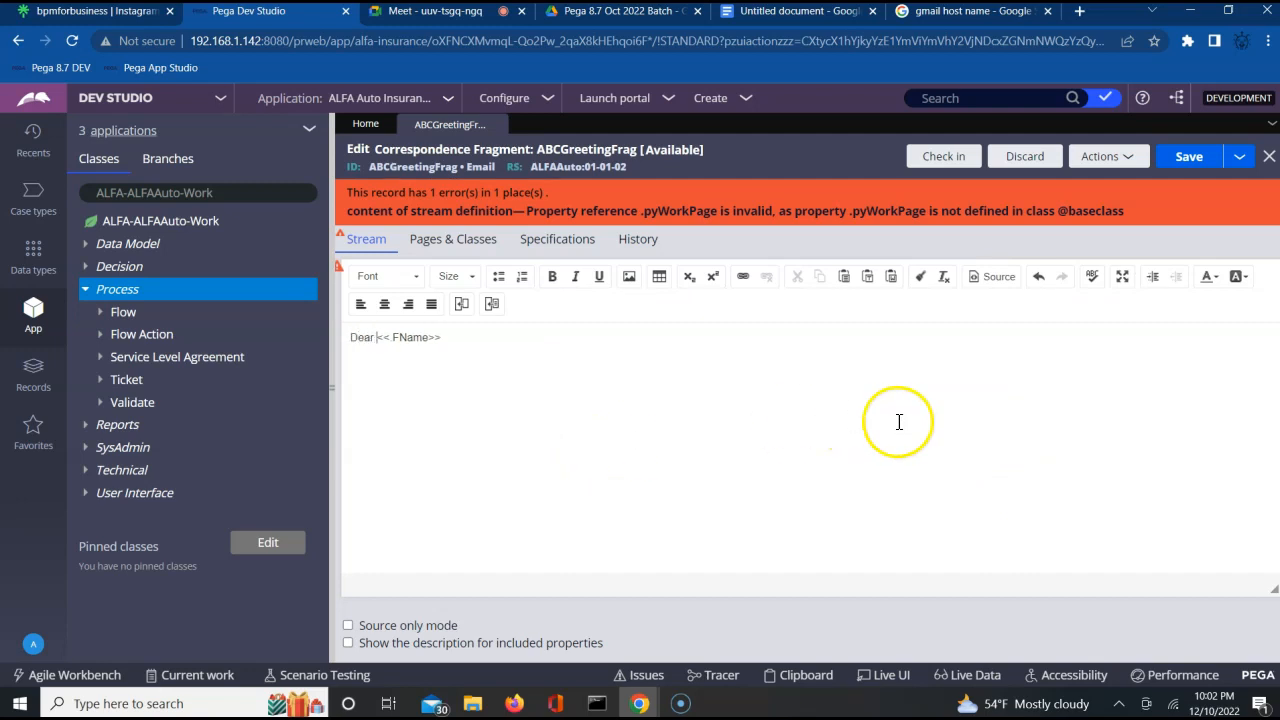
click(1189, 160)
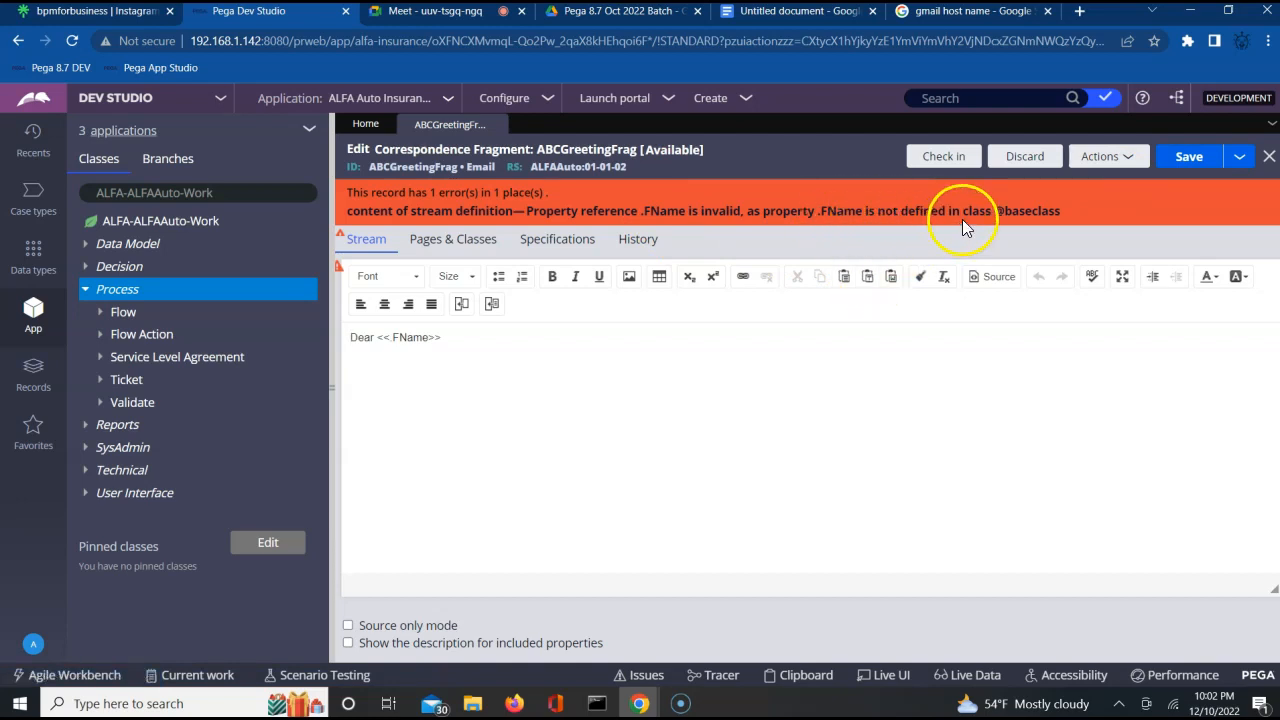
Review the class choices for pyWorkPage in the fragment's pages and classes definition.
click(452, 240)
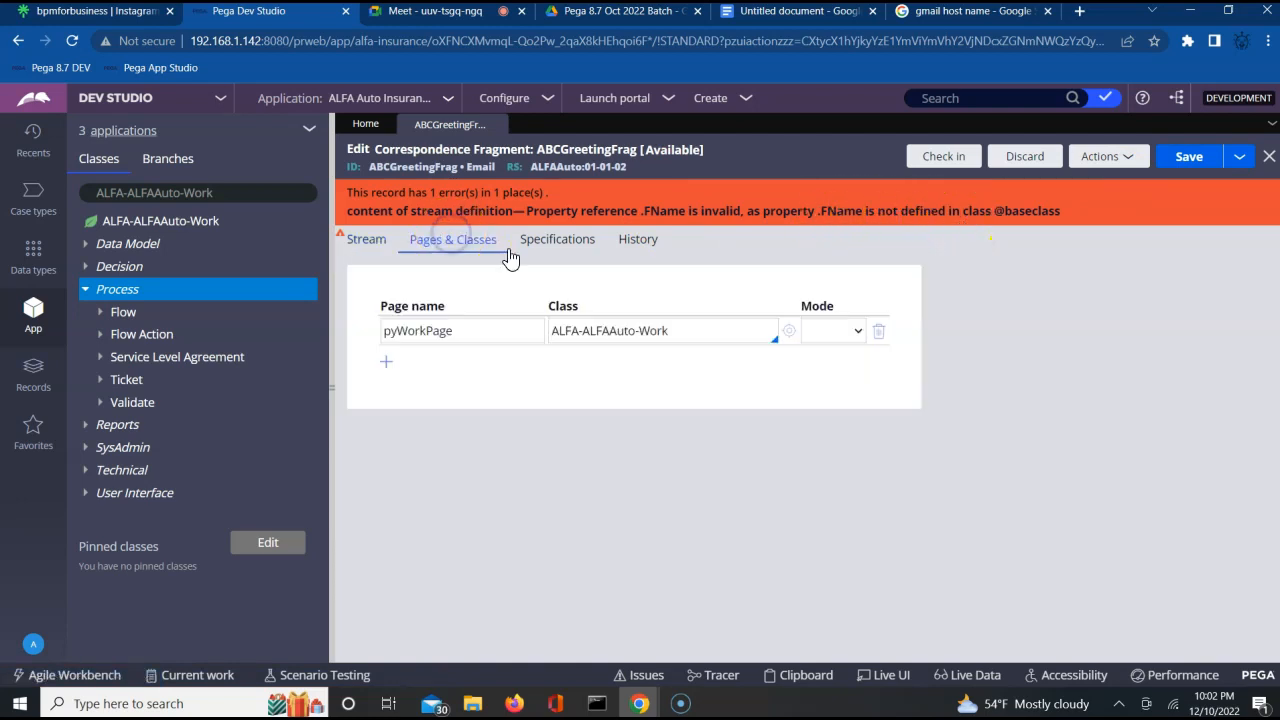
click(726, 330)
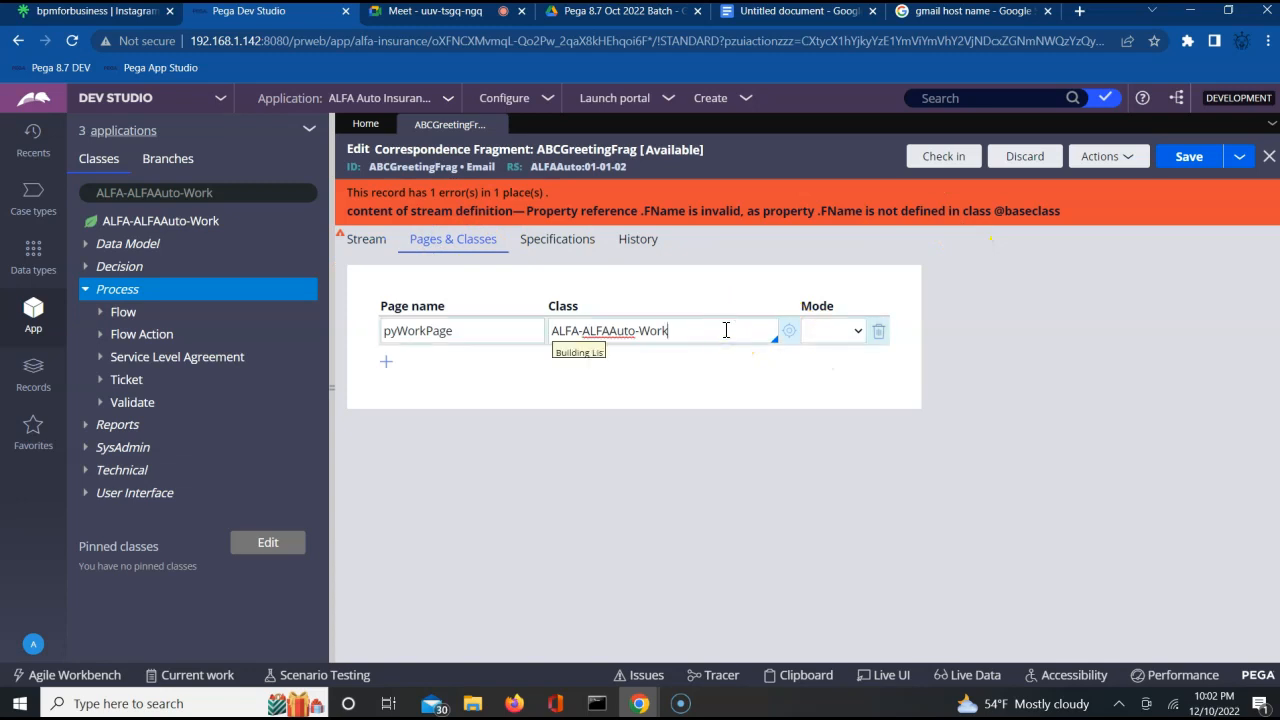
key(Up)
key(Up)
key(Up)
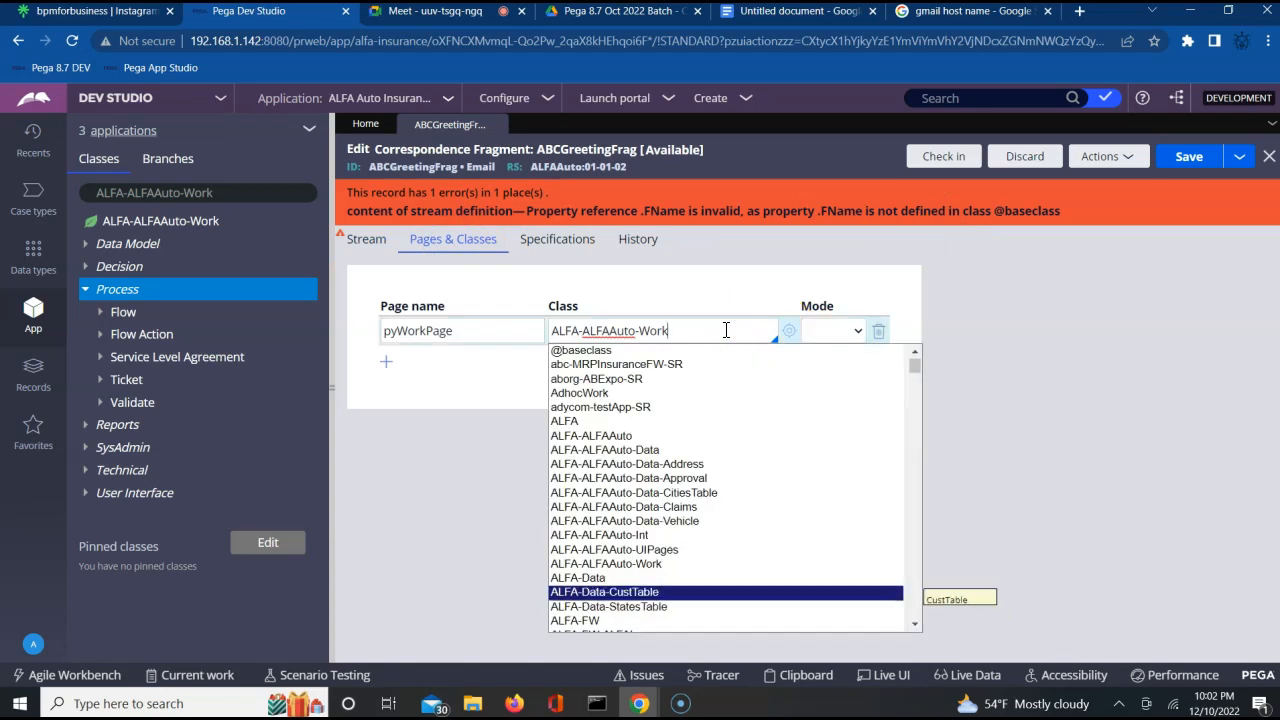
key(Return)
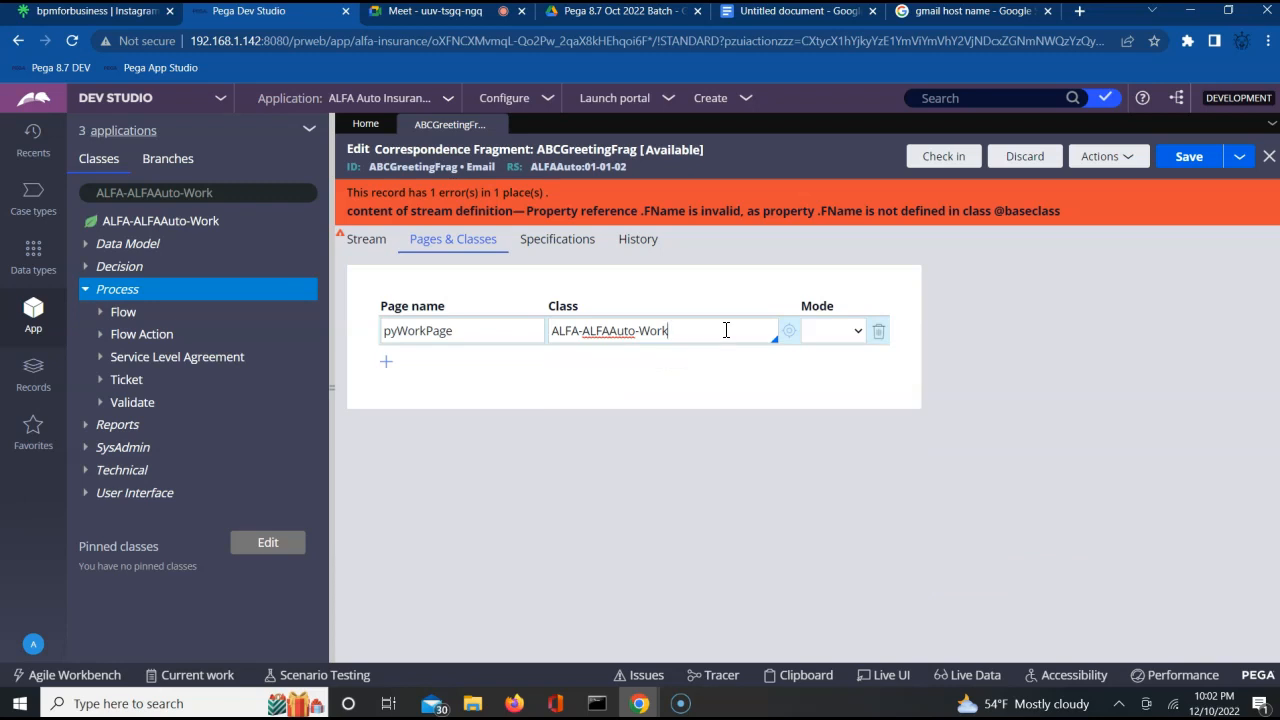
Set the mode of the pyWorkPage entry to Prompt.
click(831, 330)
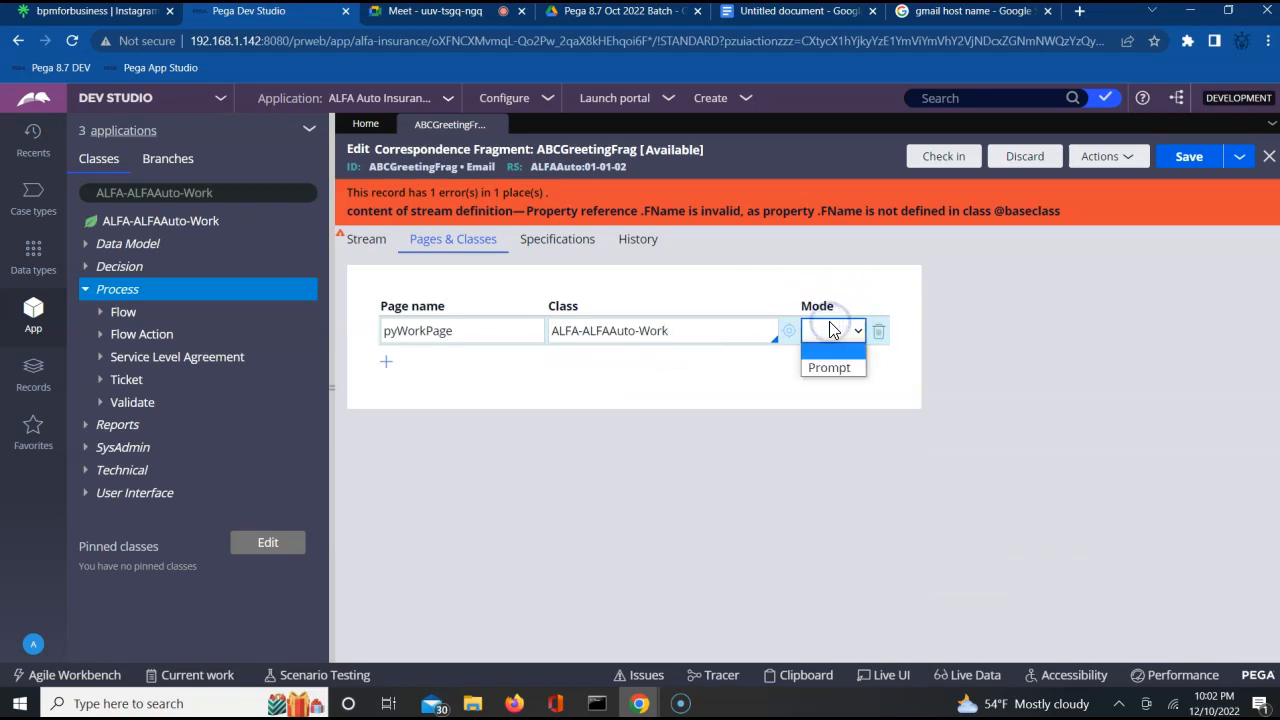
click(649, 378)
click(832, 332)
click(839, 363)
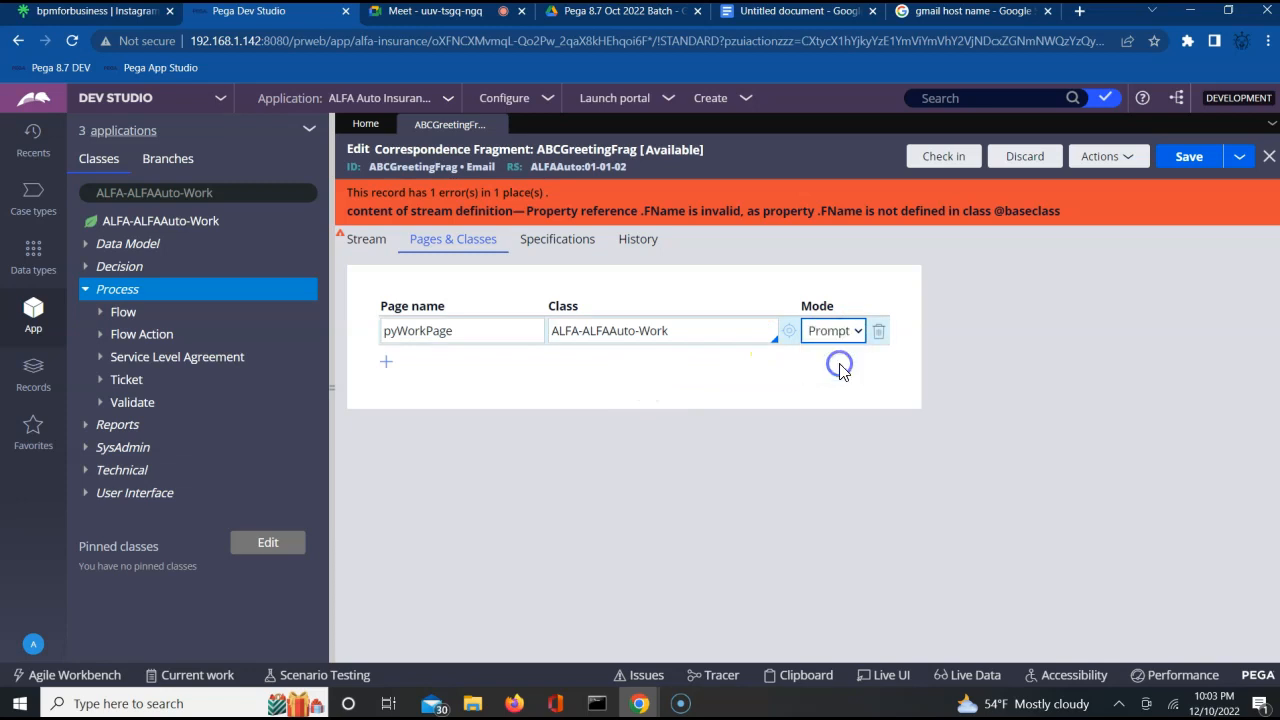
Try to save the fragment with the changed page mode, and clear the greeting text from its stream.
click(1180, 160)
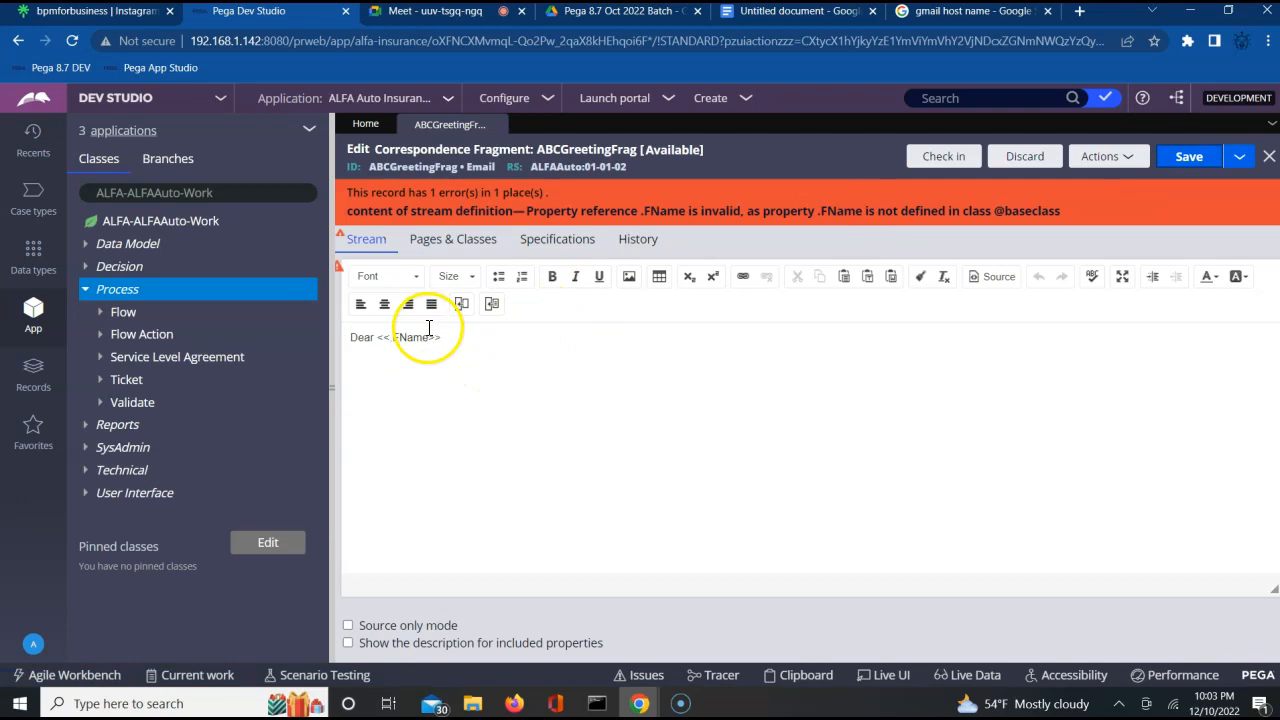
triple_click(430, 336)
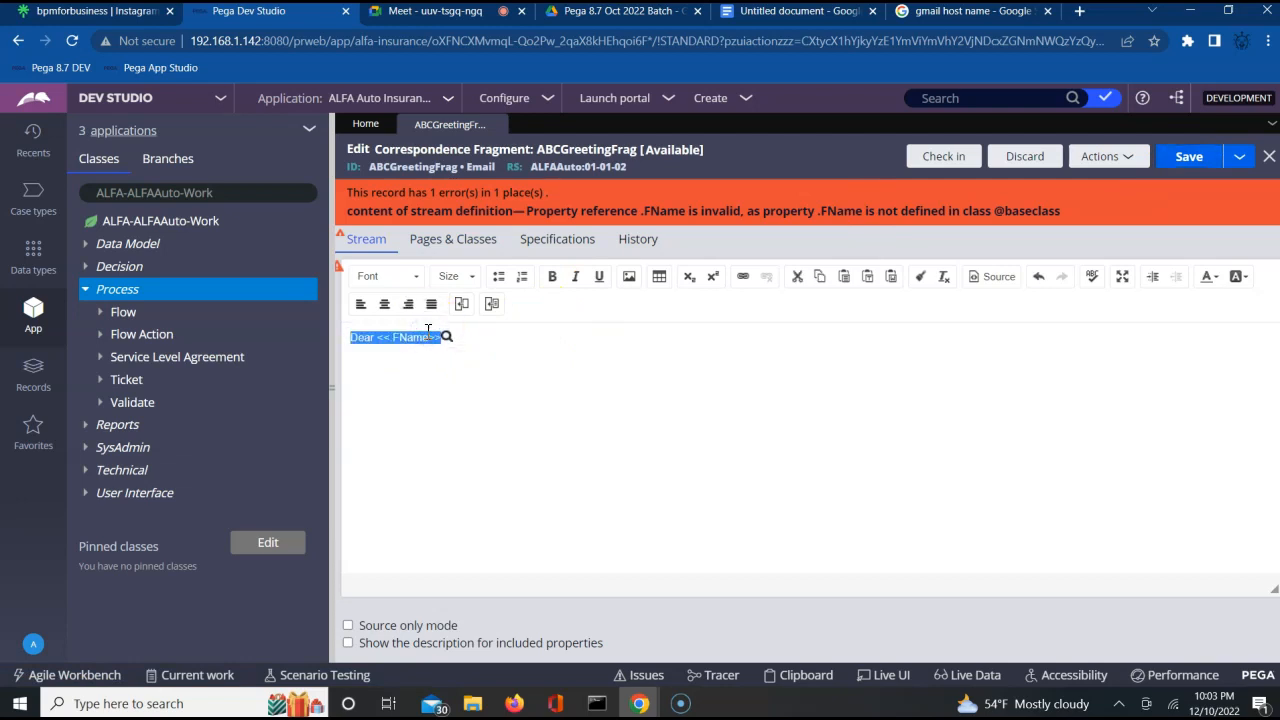
key(BackSpace)
Insert the property .pyWorkPage.FName into the empty stream and try to save the fragment.
click(461, 305)
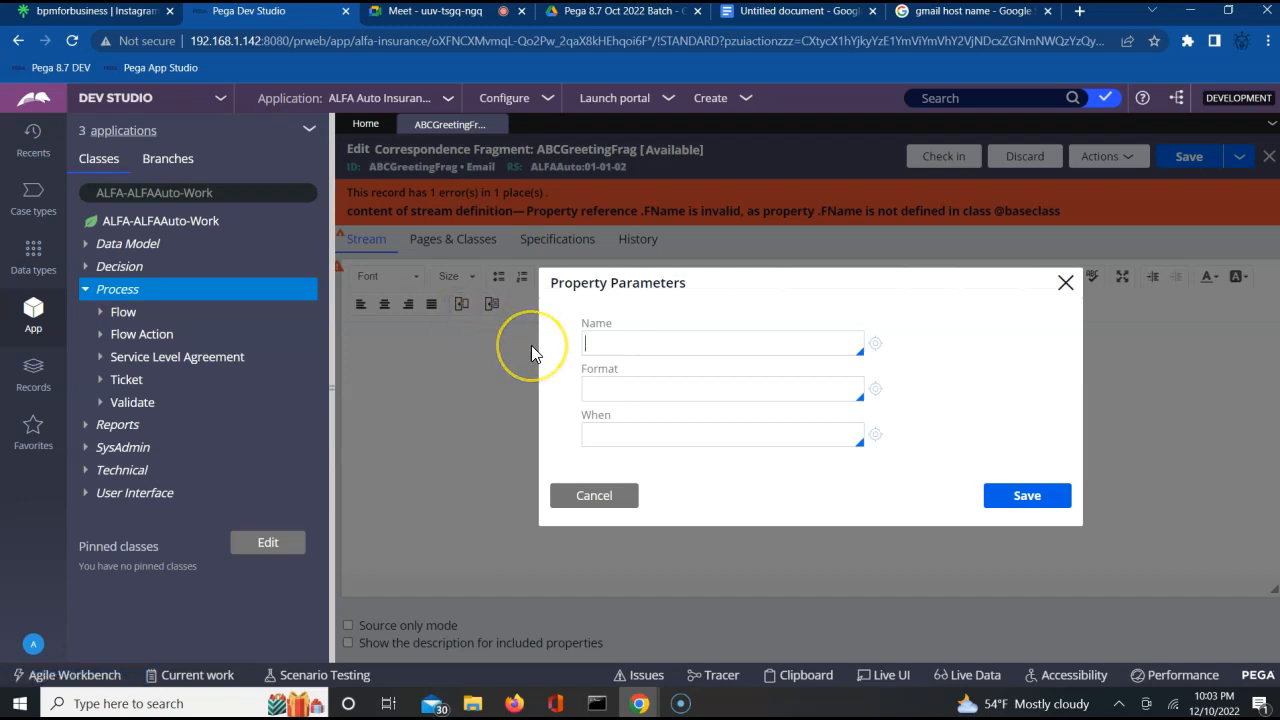
text(.)
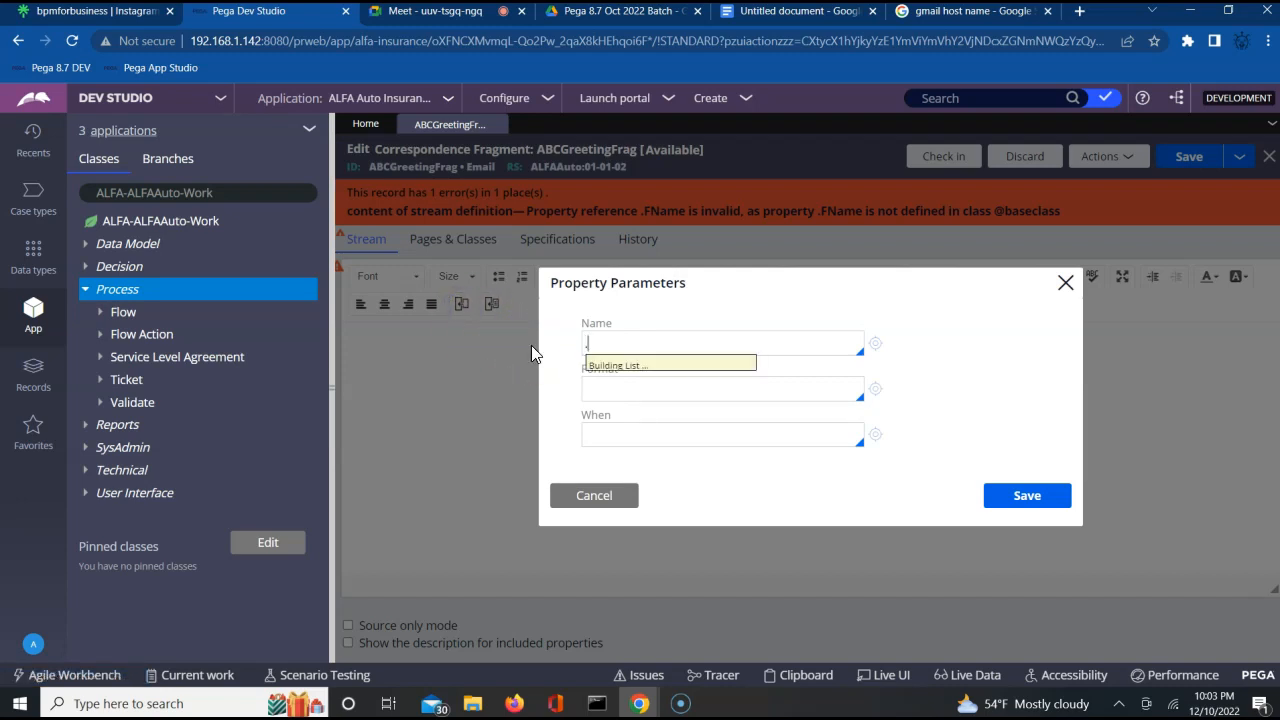
text(pyWorkP)
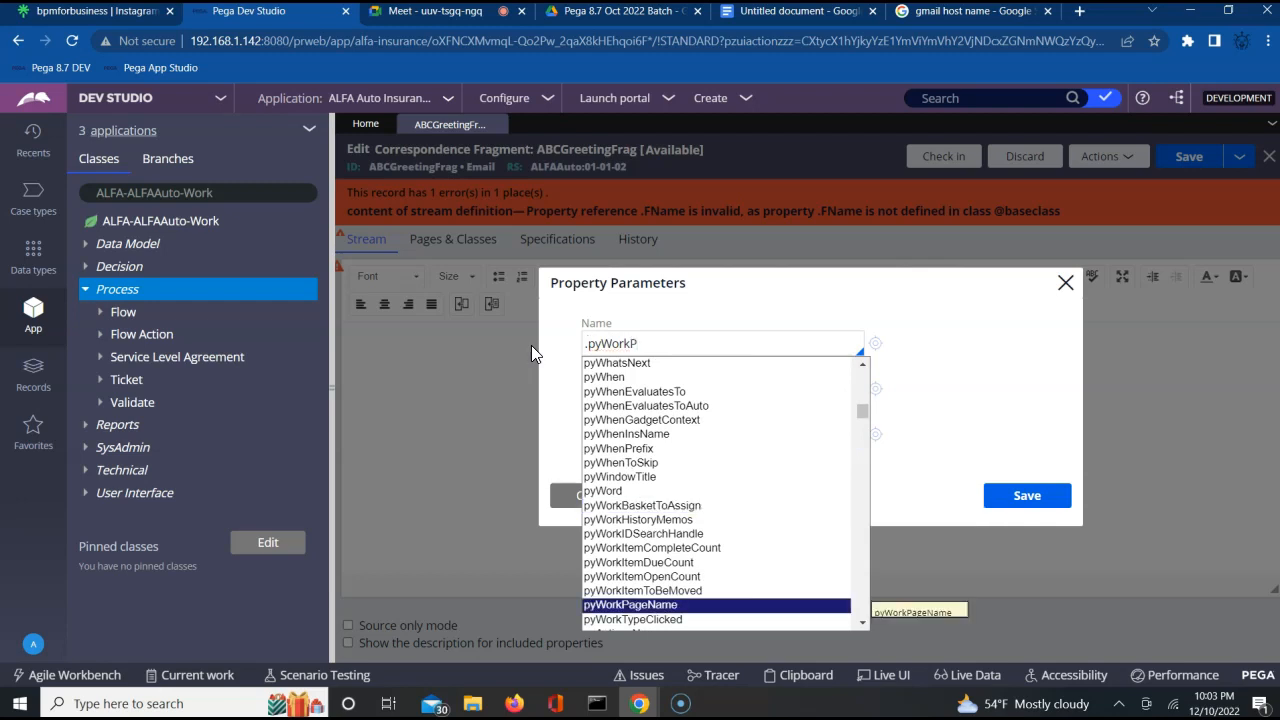
text(age.F)
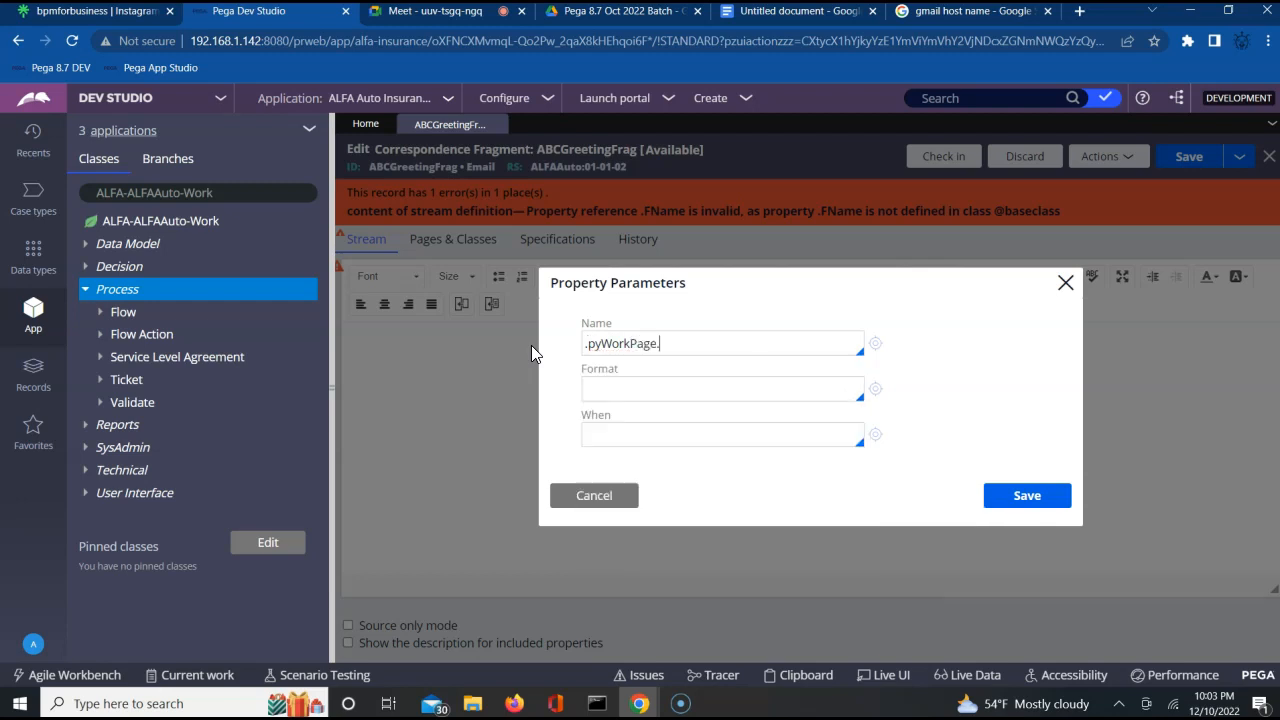
text(Name)
click(568, 404)
click(1022, 492)
click(1188, 160)
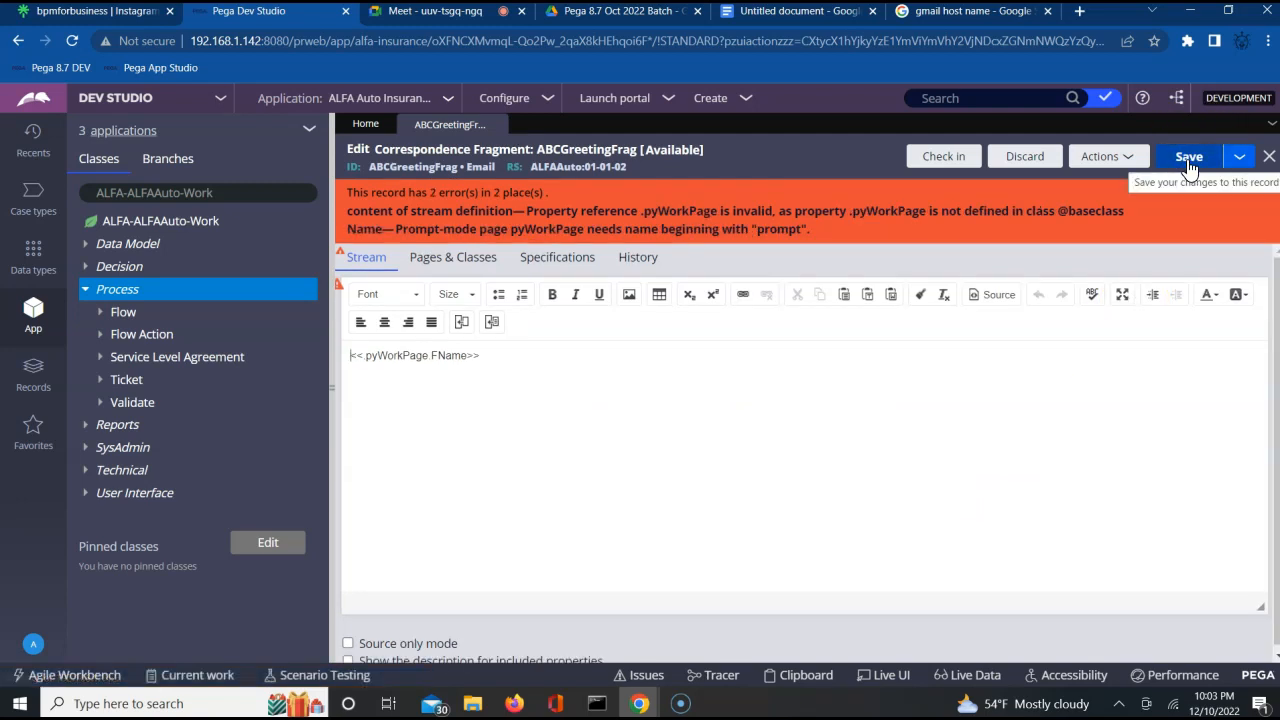
click(976, 373)
click(904, 394)
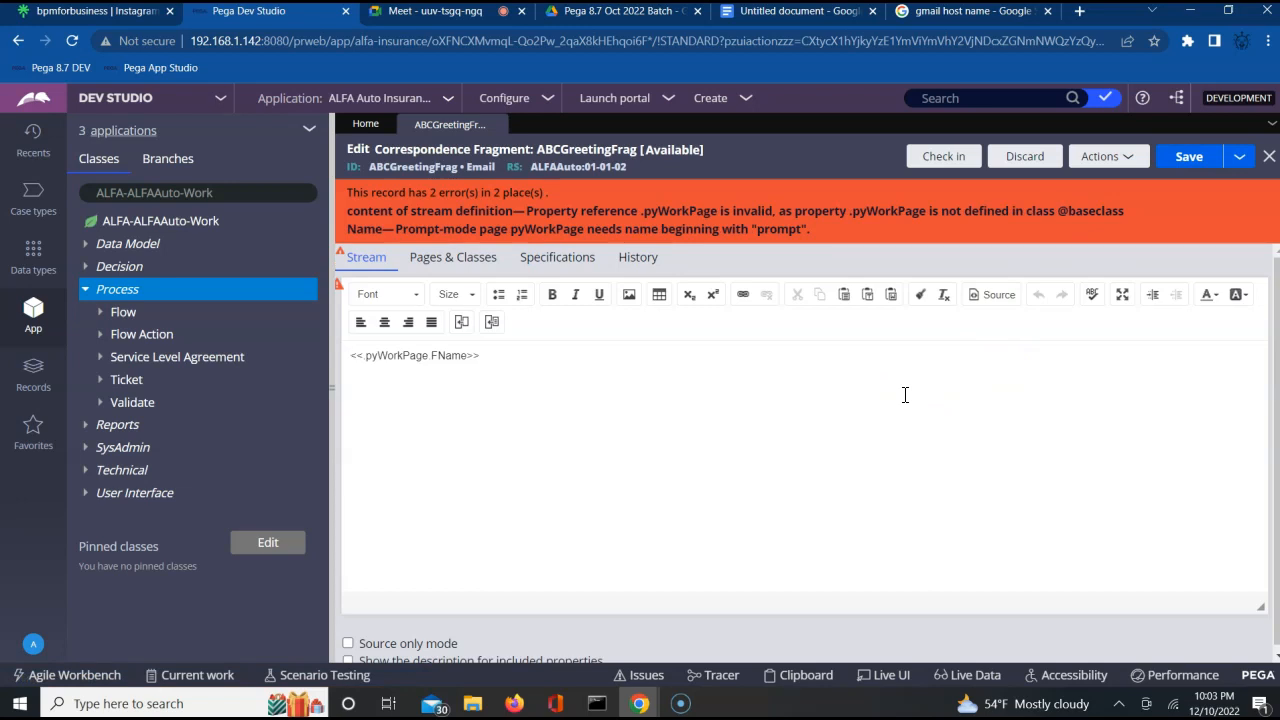
click(928, 386)
click(821, 402)
Set the mode of the pyWorkPage entry in the pages and classes definition to blank.
click(421, 362)
double_click(421, 362)
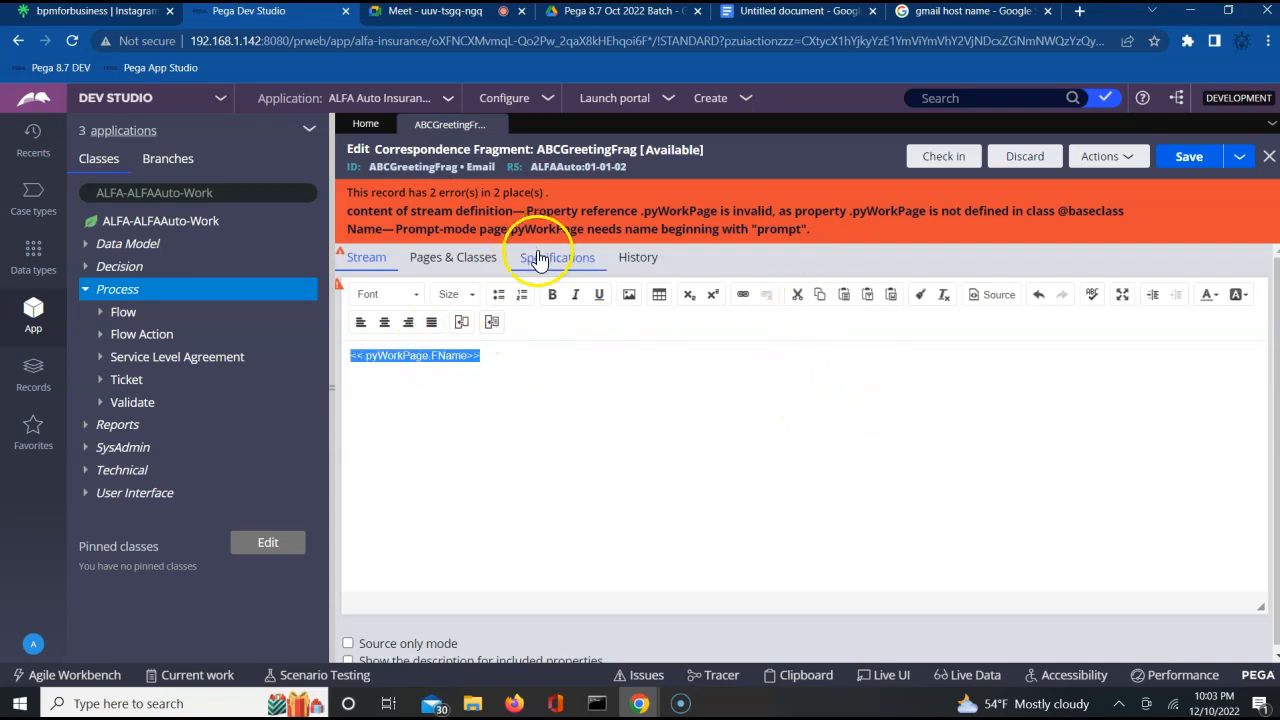
click(457, 257)
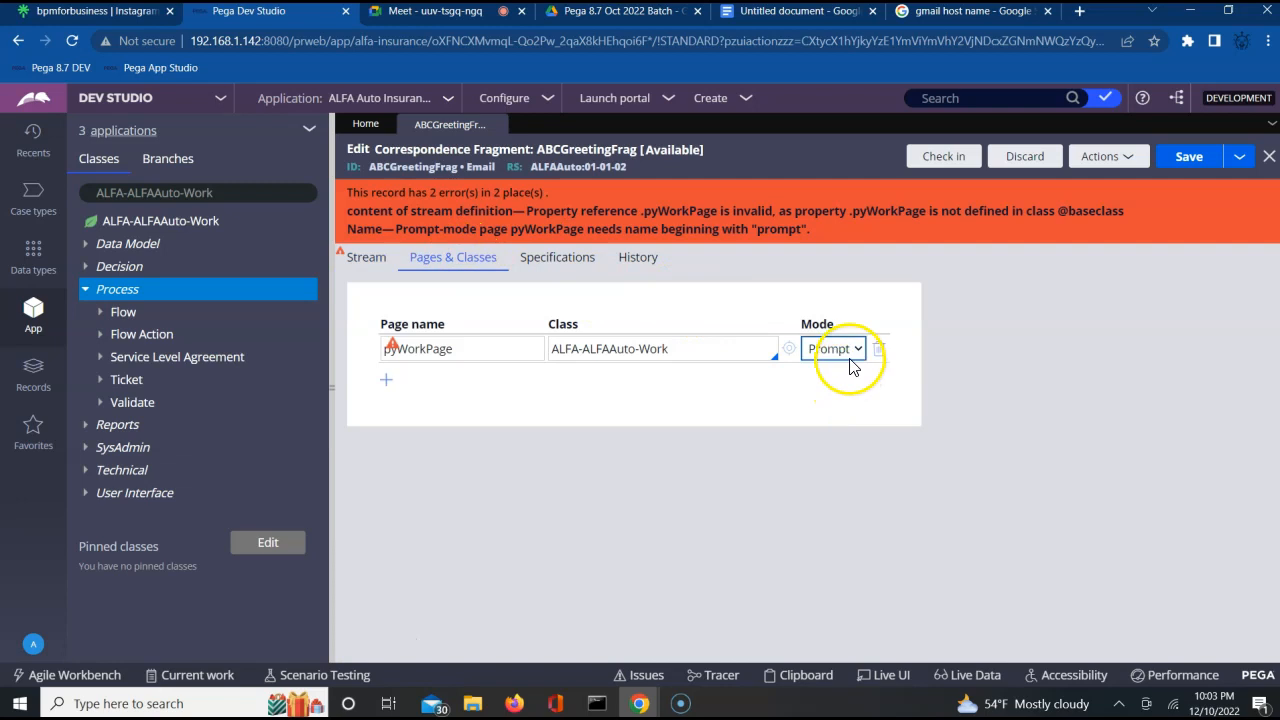
click(846, 352)
click(833, 366)
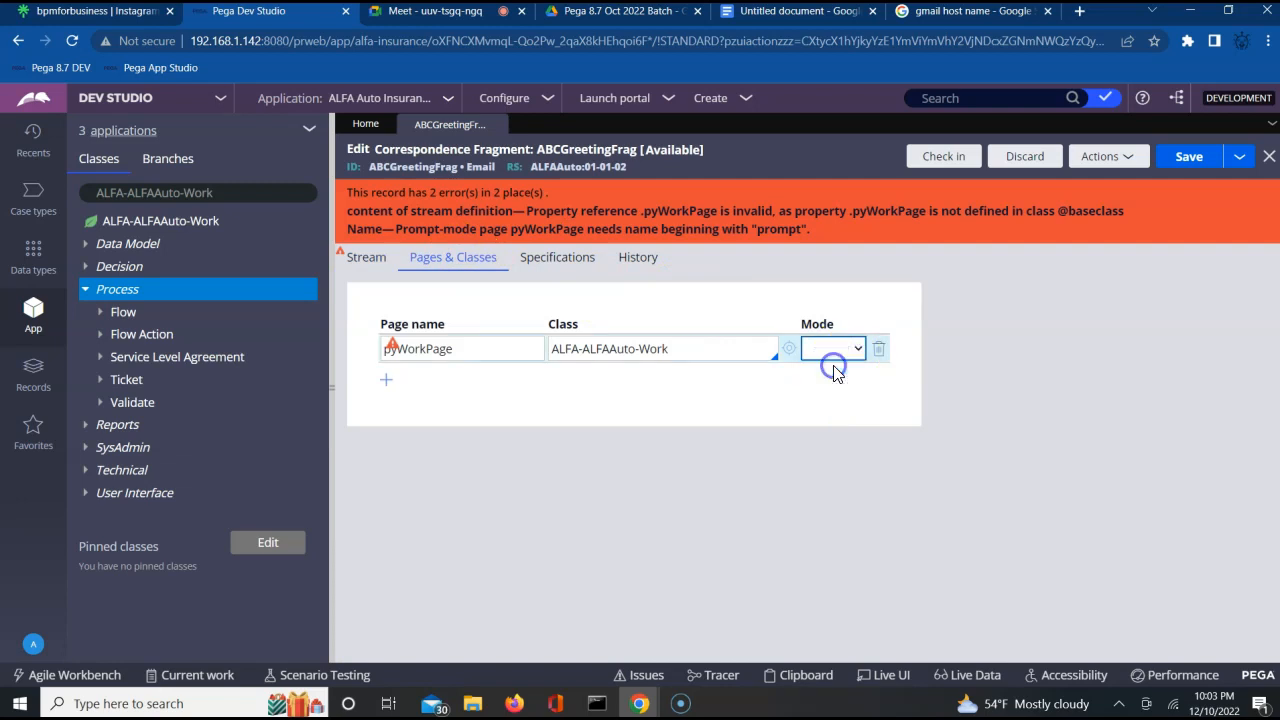
Replace the property reference in the stream with pyWorkPage.FName, without a leading dot, and try to save the fragment.
click(362, 262)
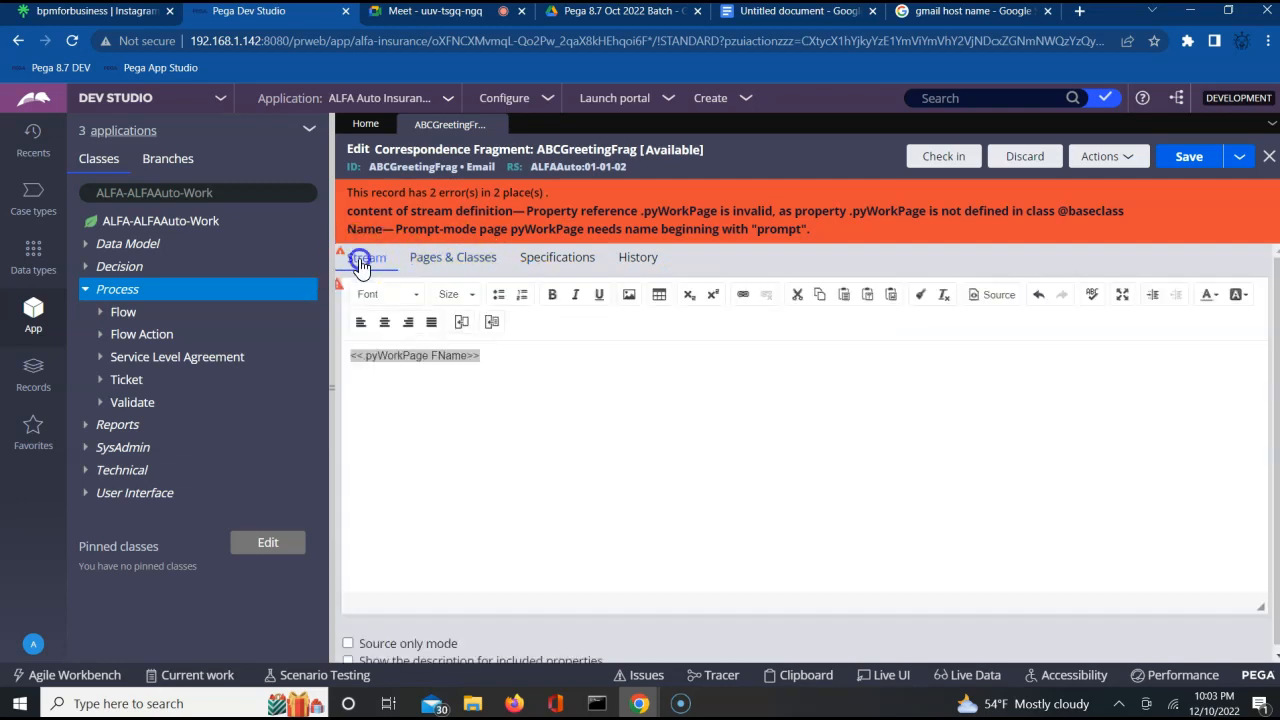
double_click(406, 354)
triple_click(406, 354)
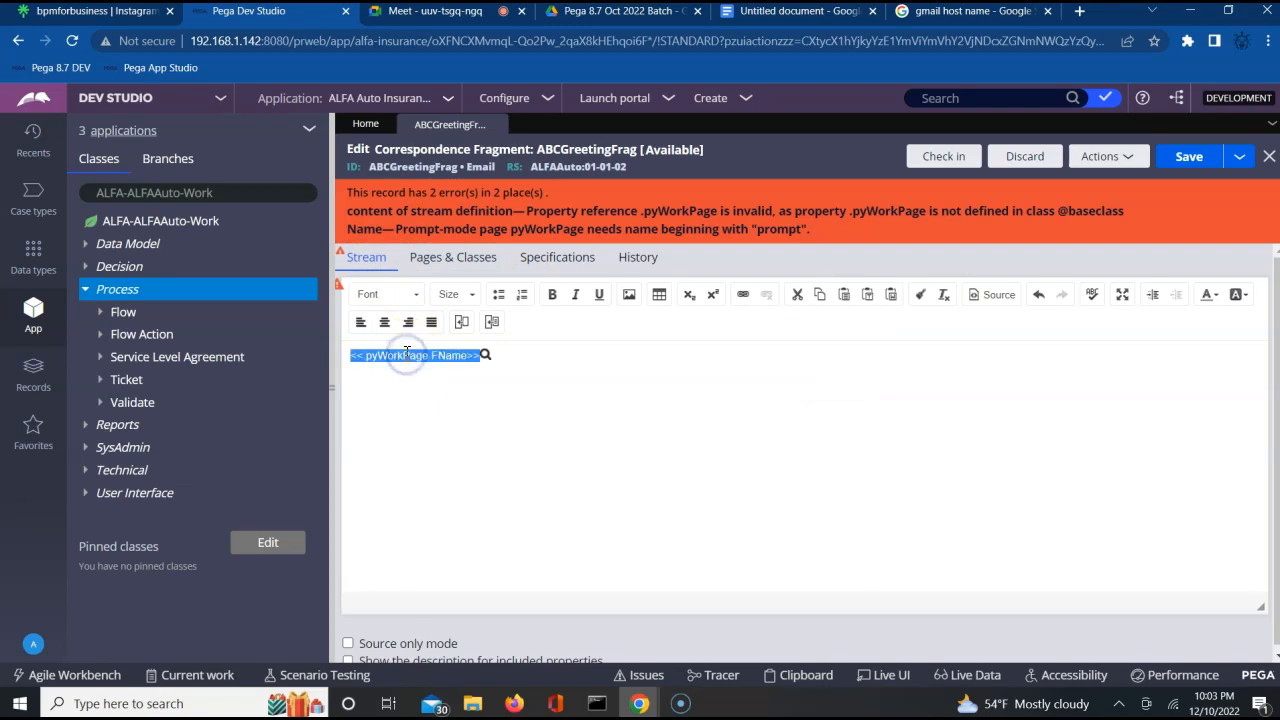
key(BackSpace)
click(462, 321)
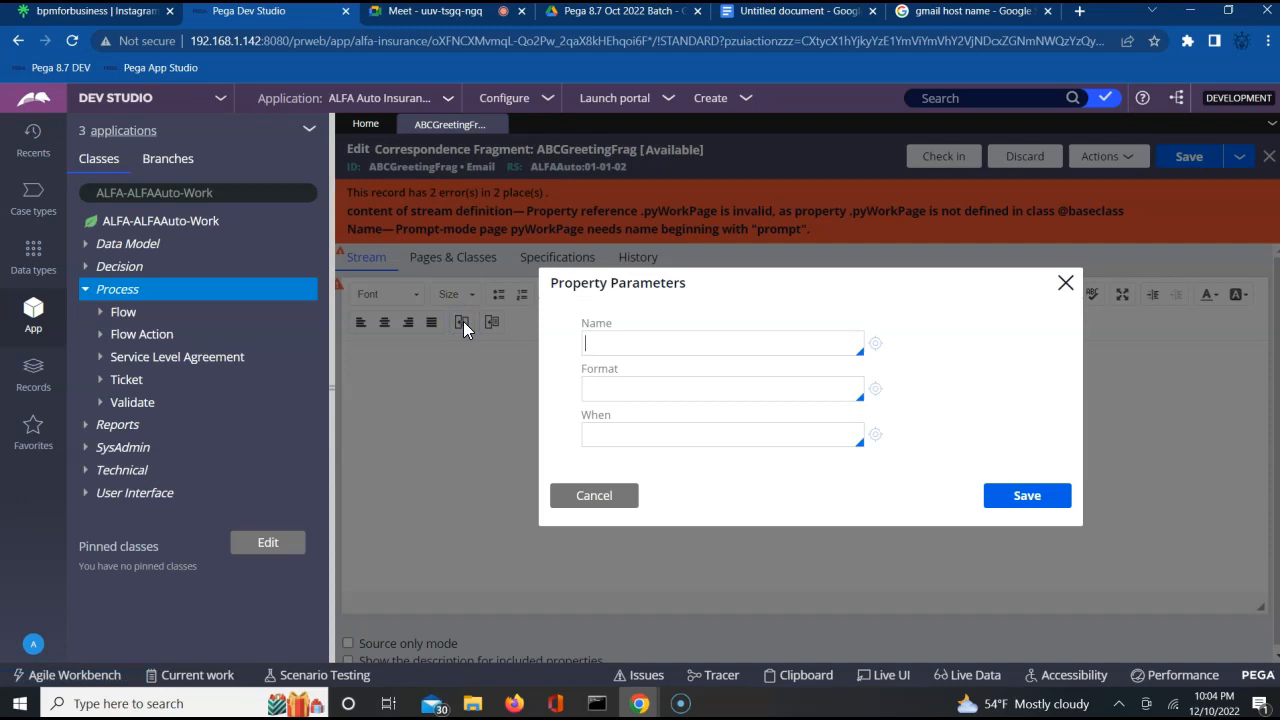
text(pyWorkPage.)
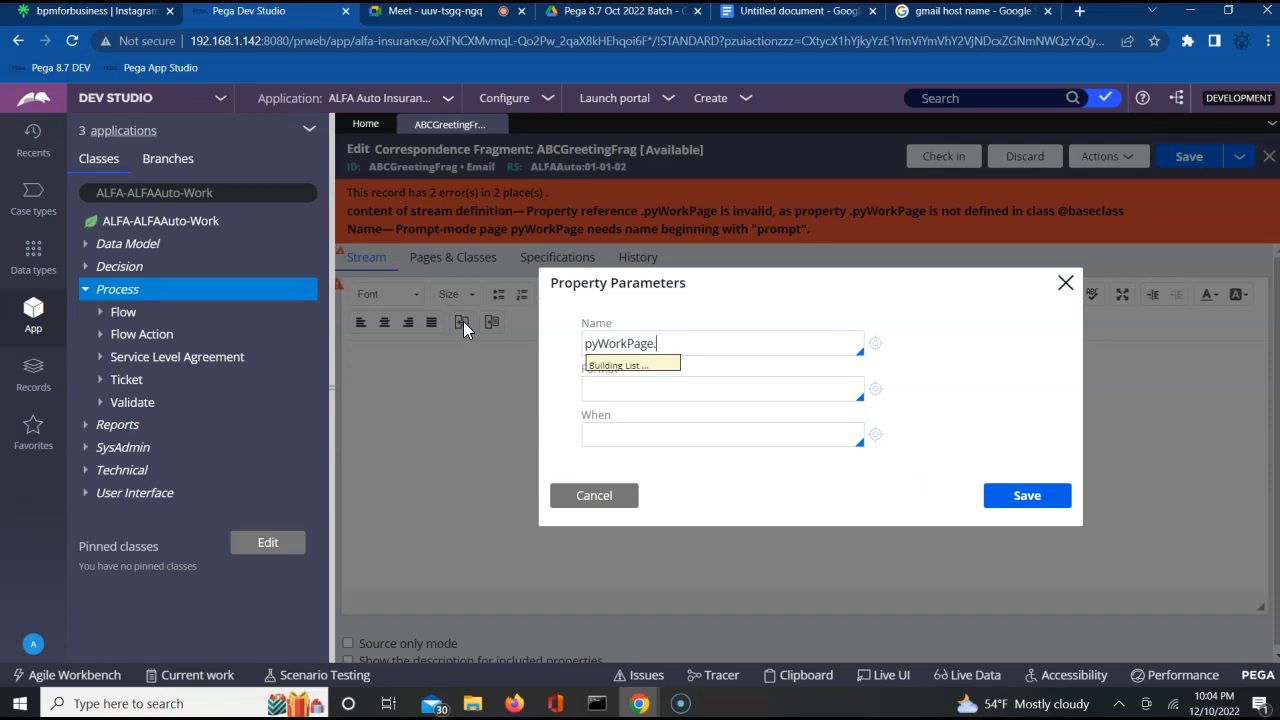
text(F)
key(Return)
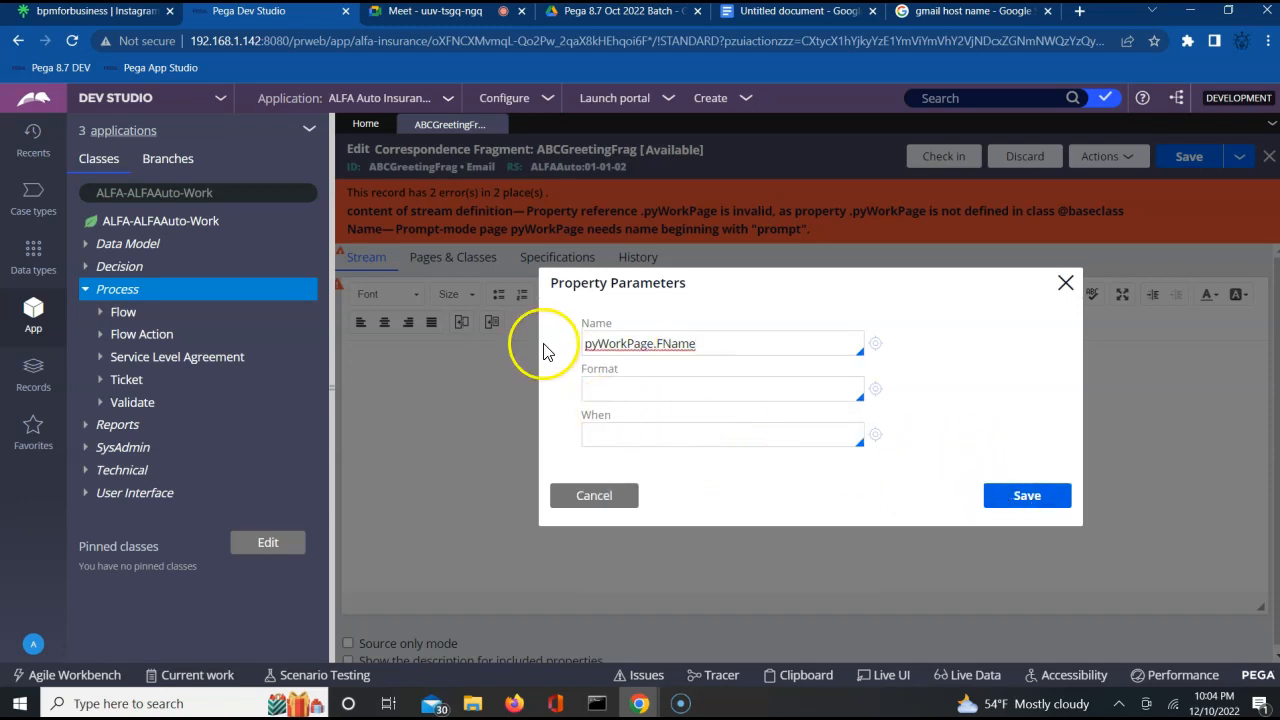
click(585, 349)
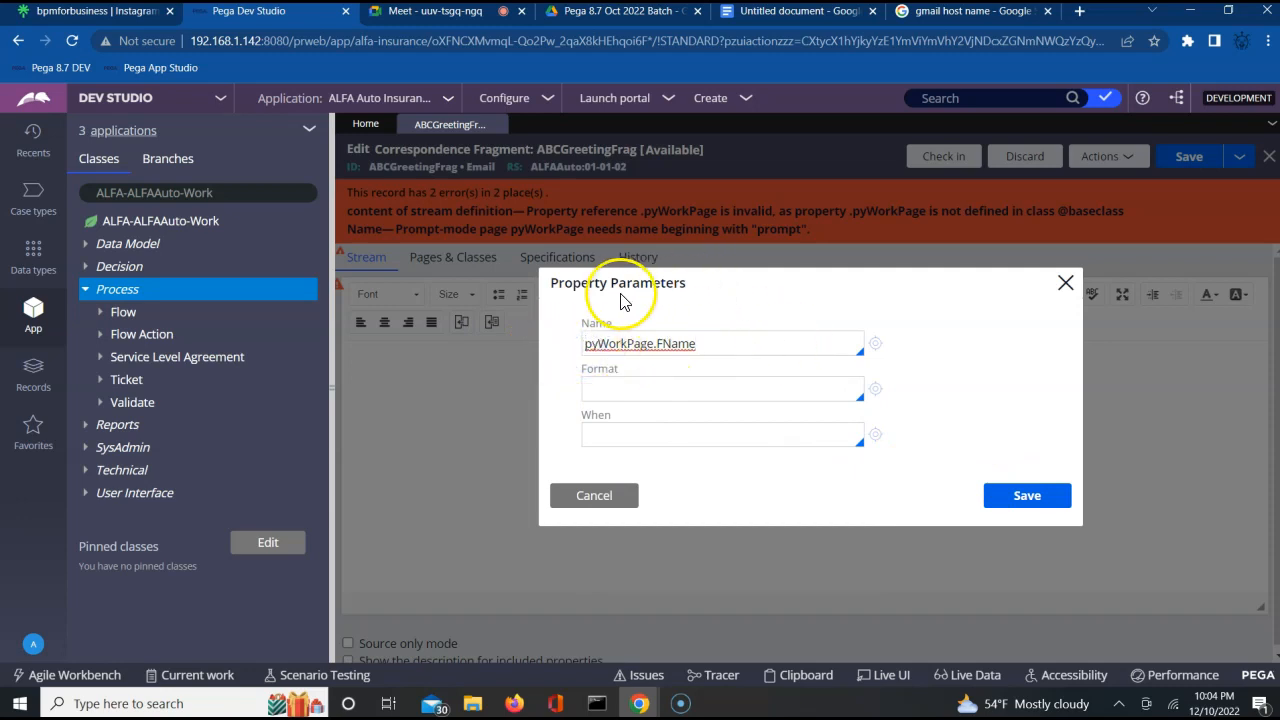
click(1025, 500)
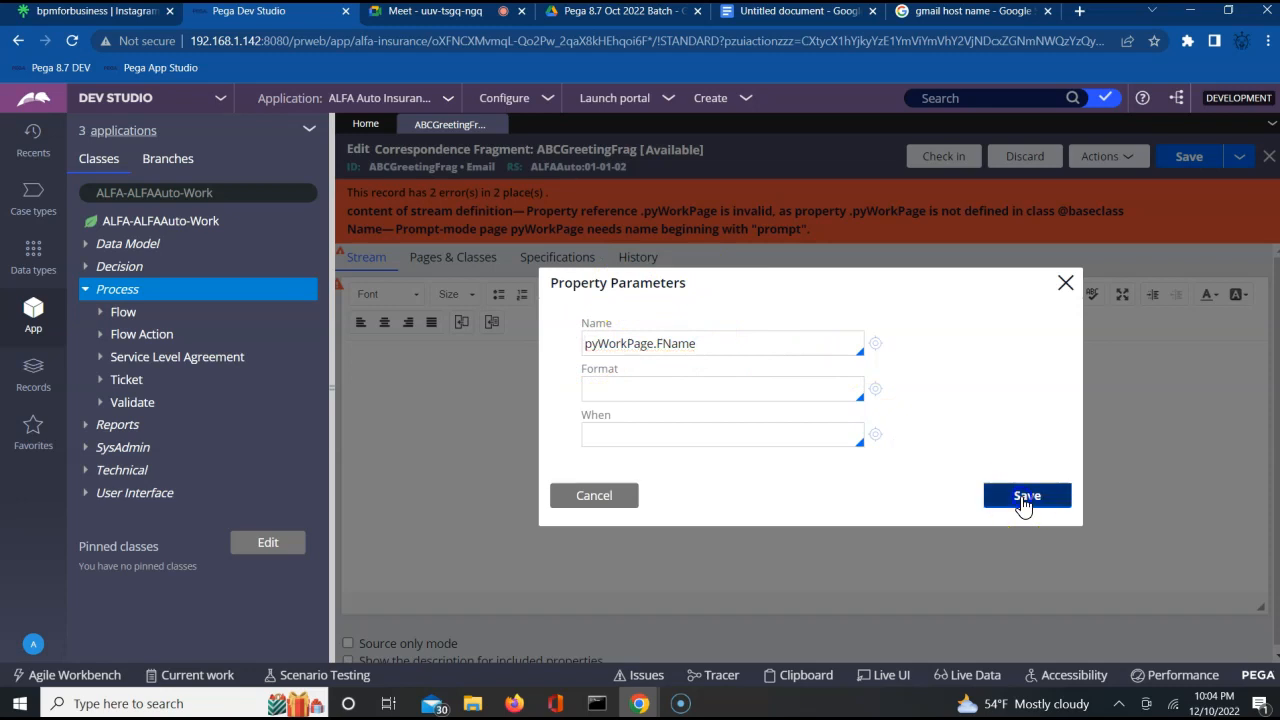
click(1189, 160)
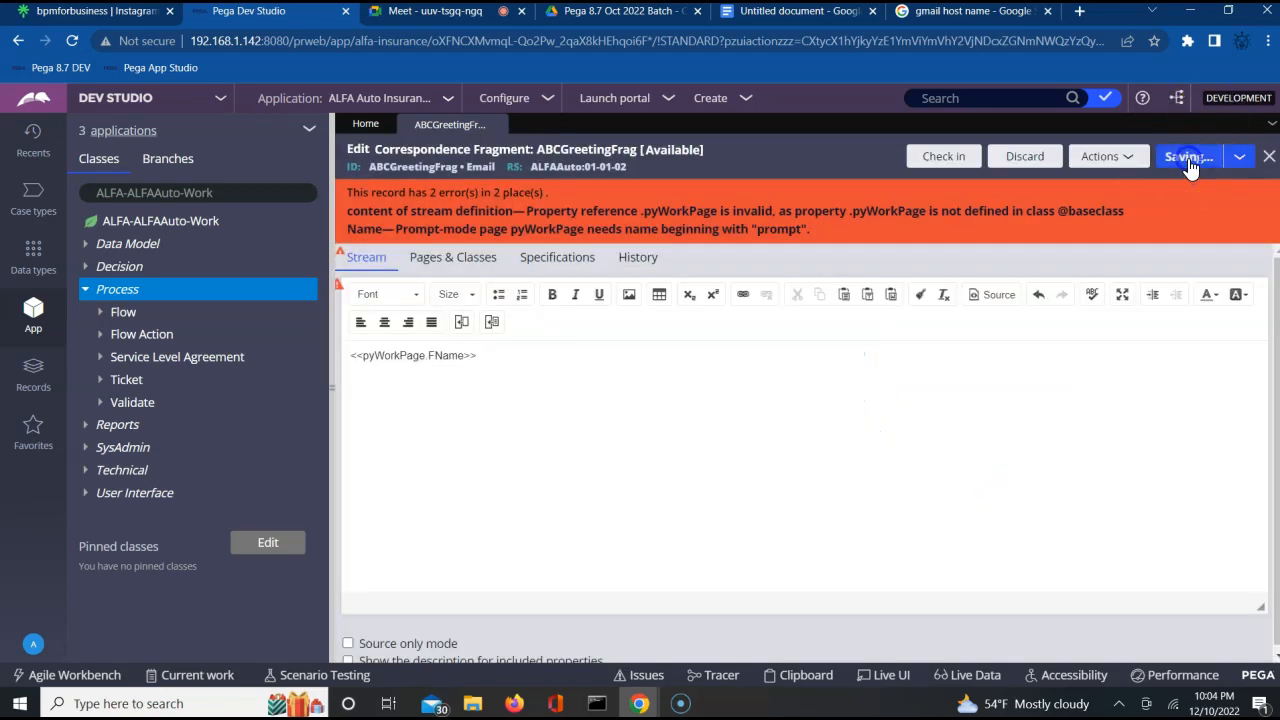
click(918, 175)
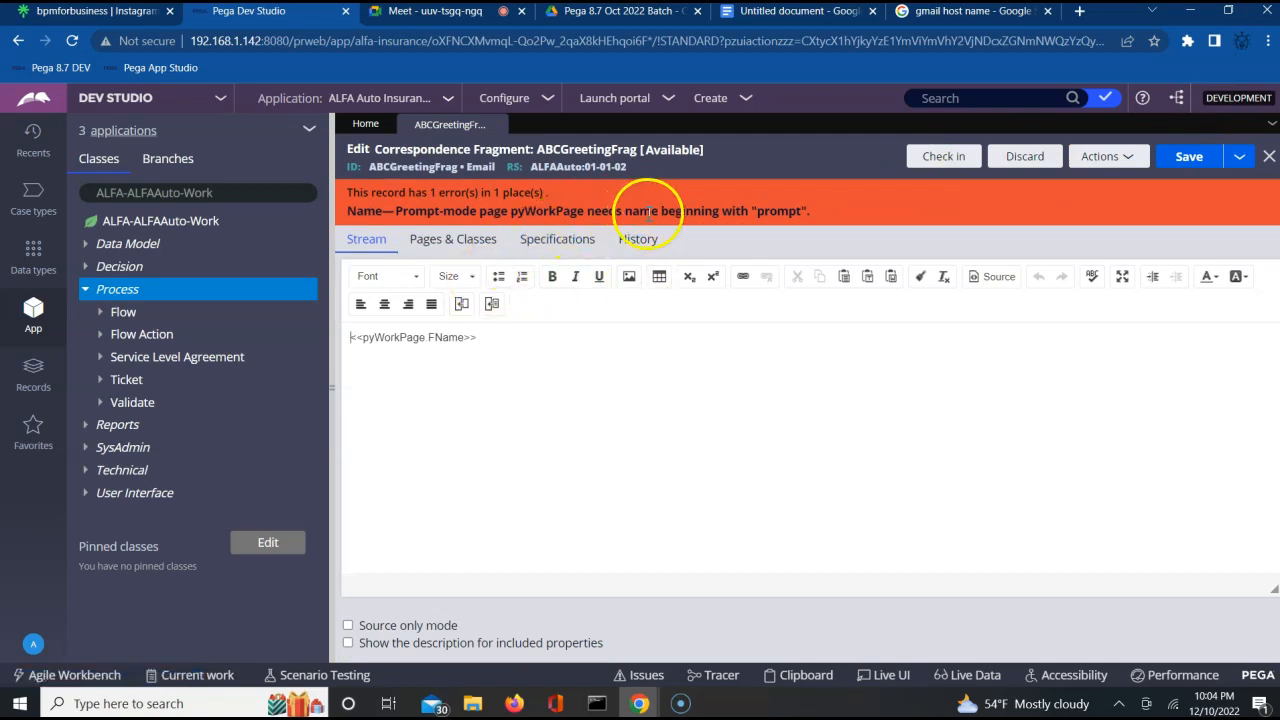
Delete the pyWorkPage entry from the fragment's pages and classes and try to save.
click(450, 247)
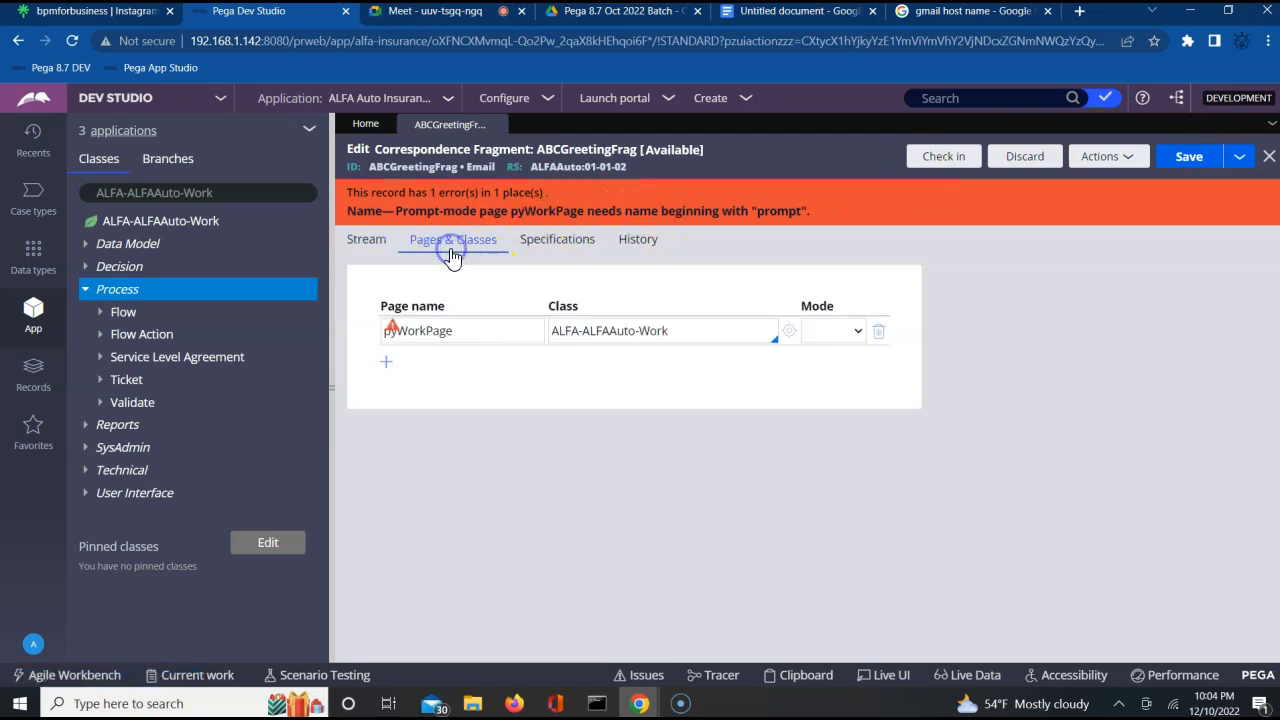
click(843, 333)
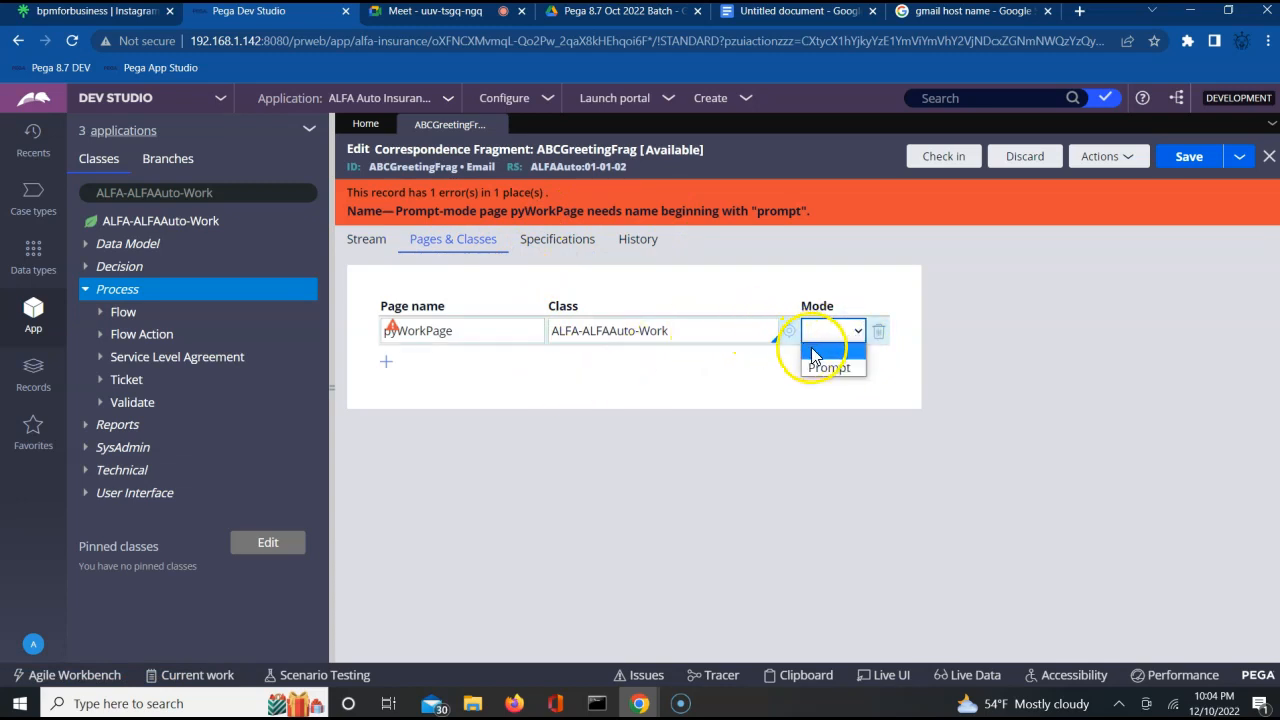
click(812, 352)
click(877, 333)
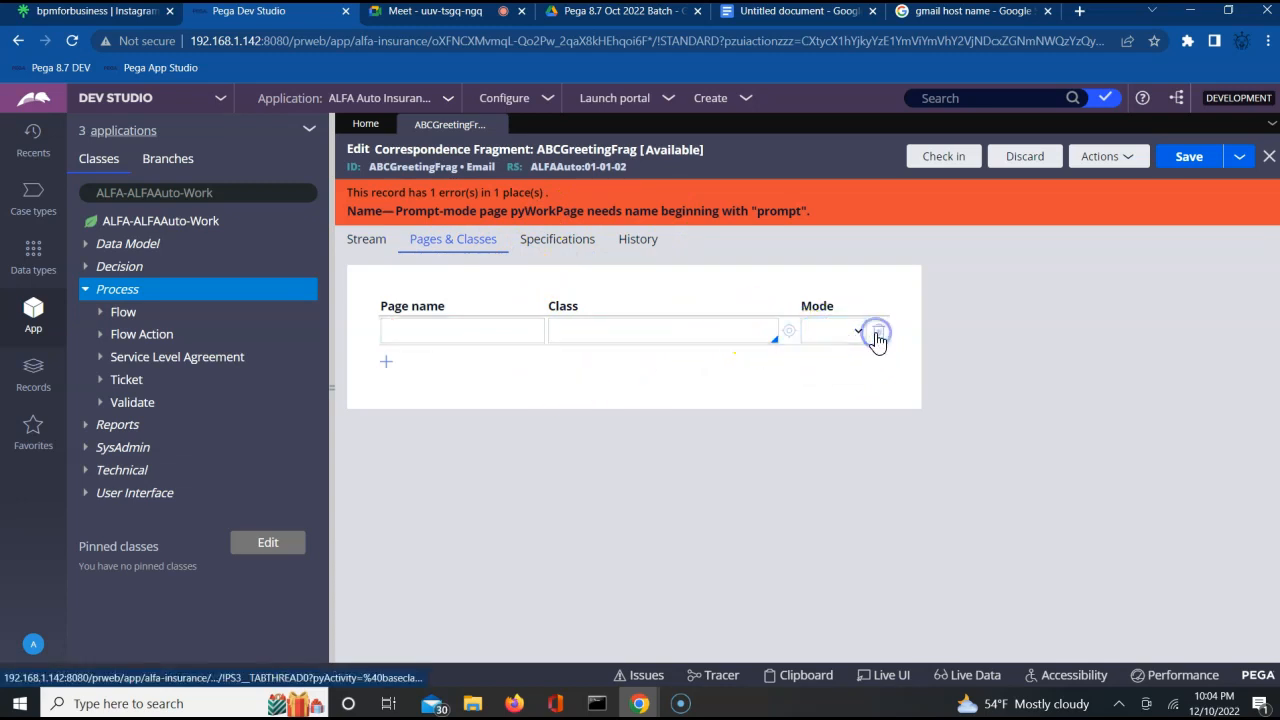
click(1188, 160)
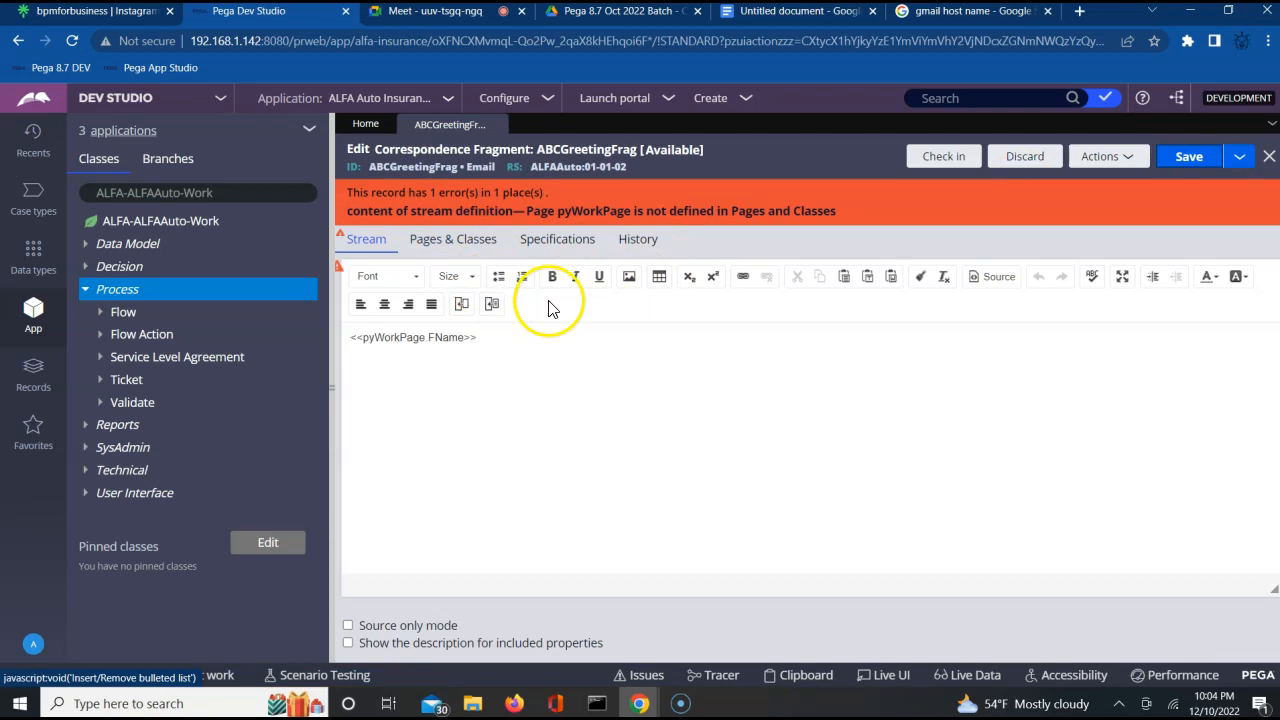
Define page pyWorkPage with class ALFA-ALFAAuto-Work in the fragment's pages and classes, and try to save.
click(432, 241)
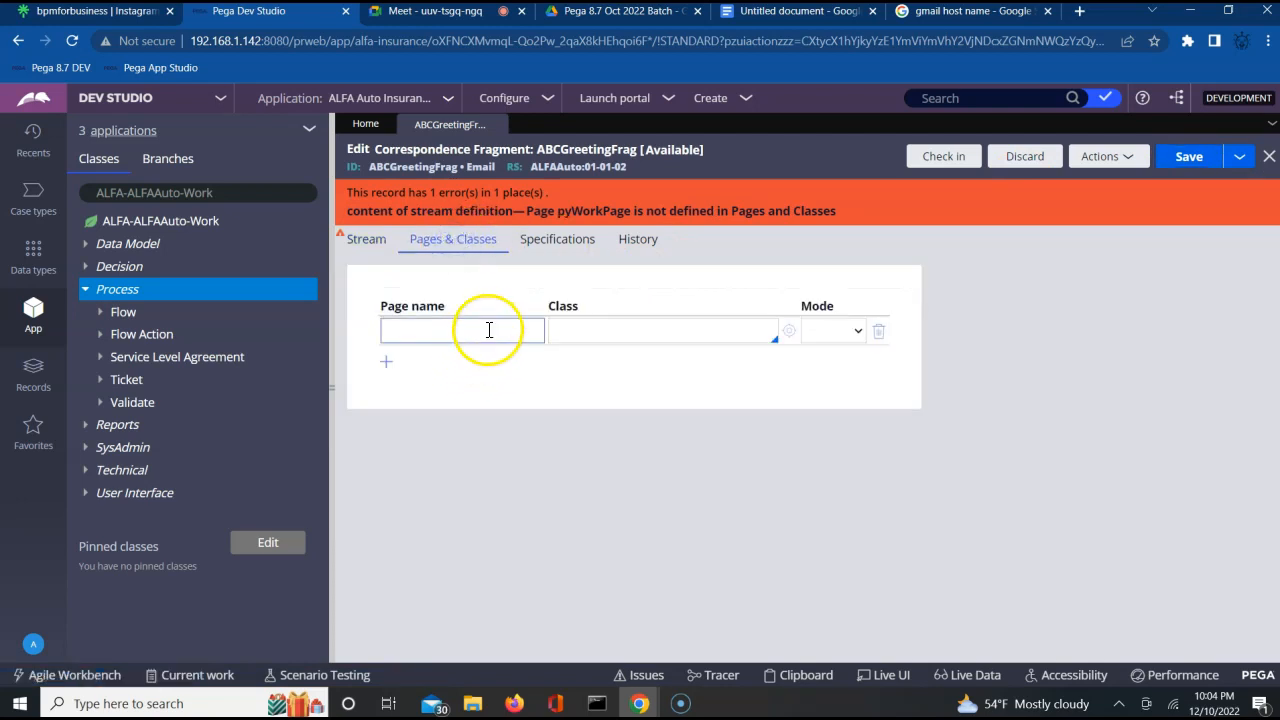
click(489, 330)
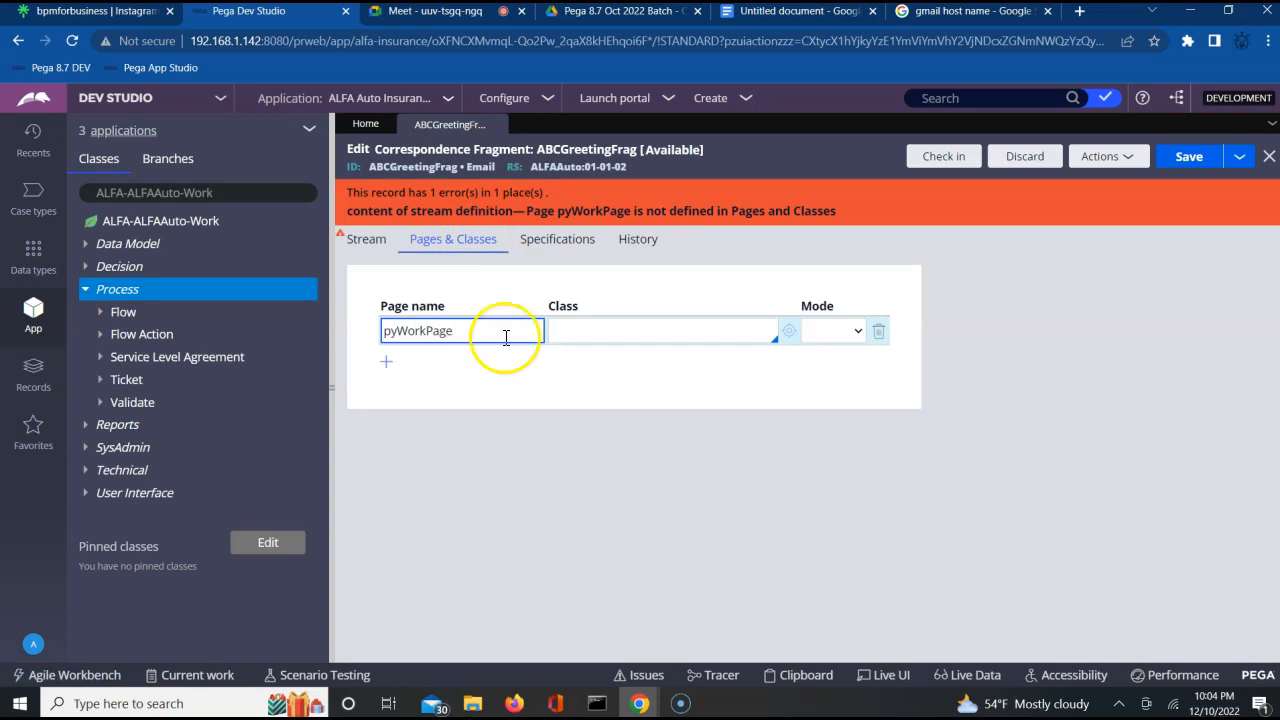
click(589, 333)
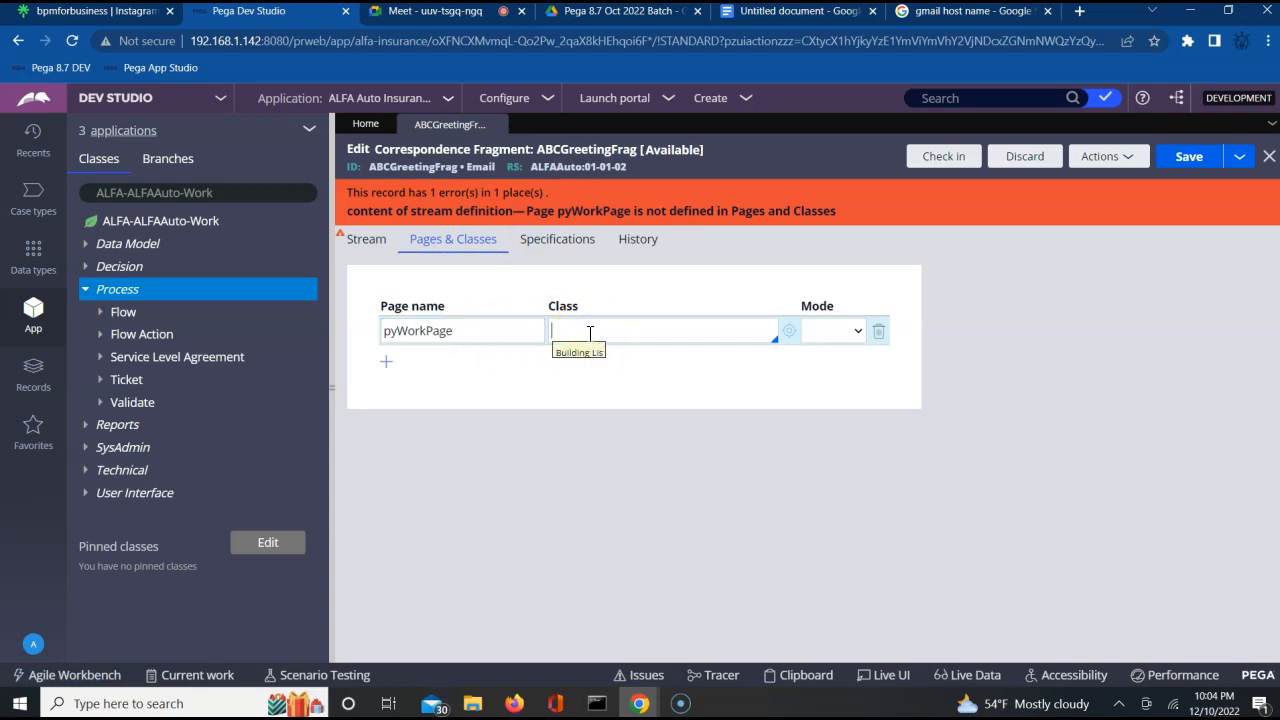
key(Down)
key(Down)
key(Down)
key(Down)
key(Down)
key(Down)
key(Down)
key(Down)
key(Down)
key(Down)
key(Down)
key(Down)
key(Down)
key(Down)
key(Down)
key(Return)
click(1183, 162)
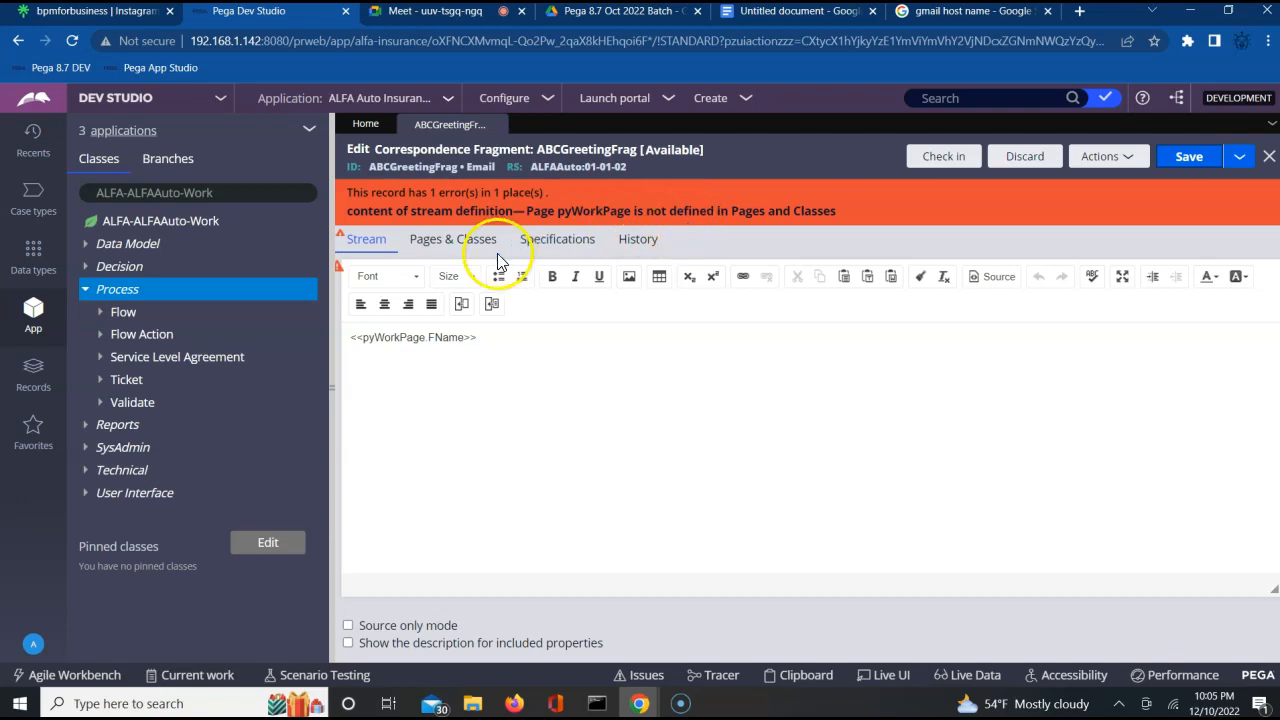
Compare the property reference in the stream with the page name defined in the fragment's pages and classes.
double_click(402, 338)
click(402, 339)
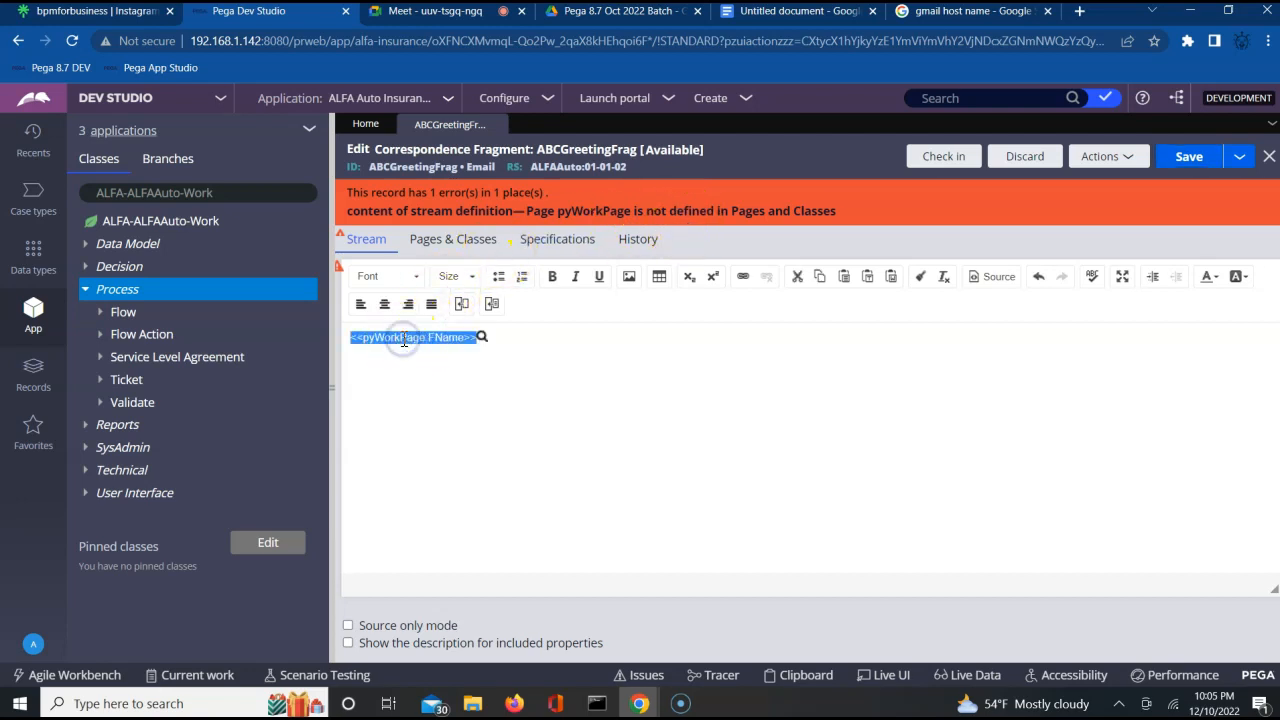
click(403, 339)
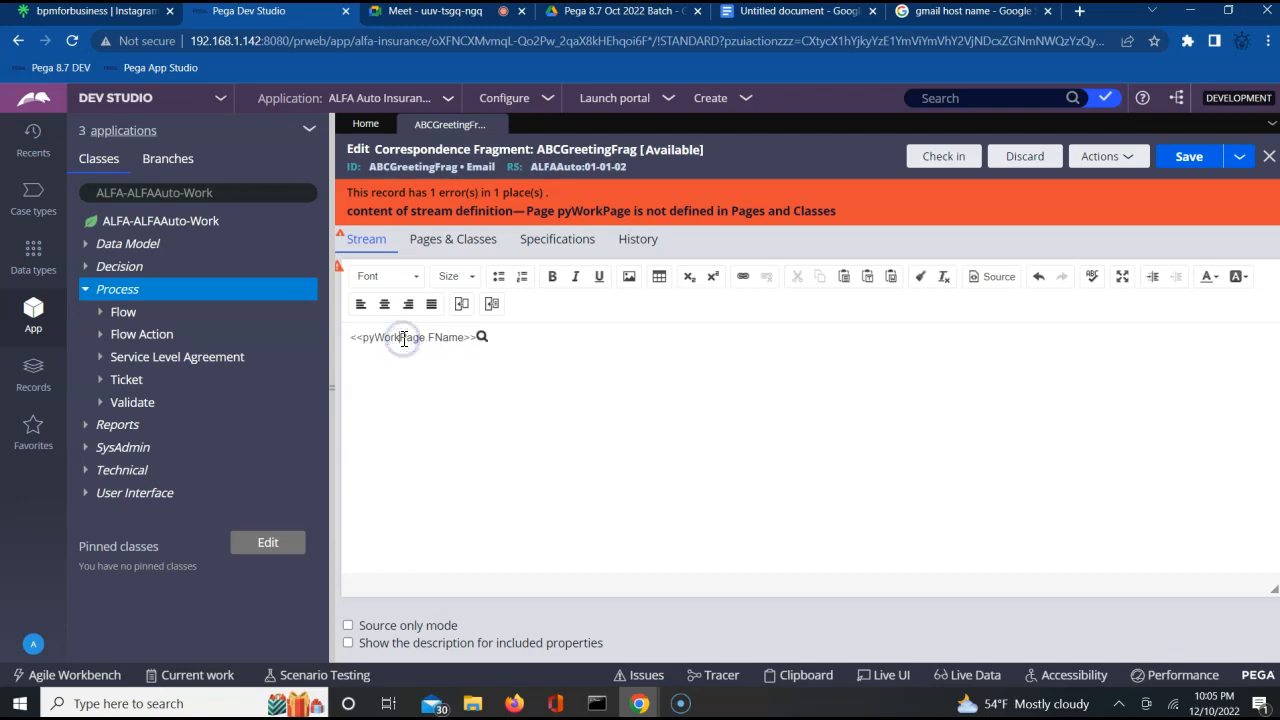
click(402, 339)
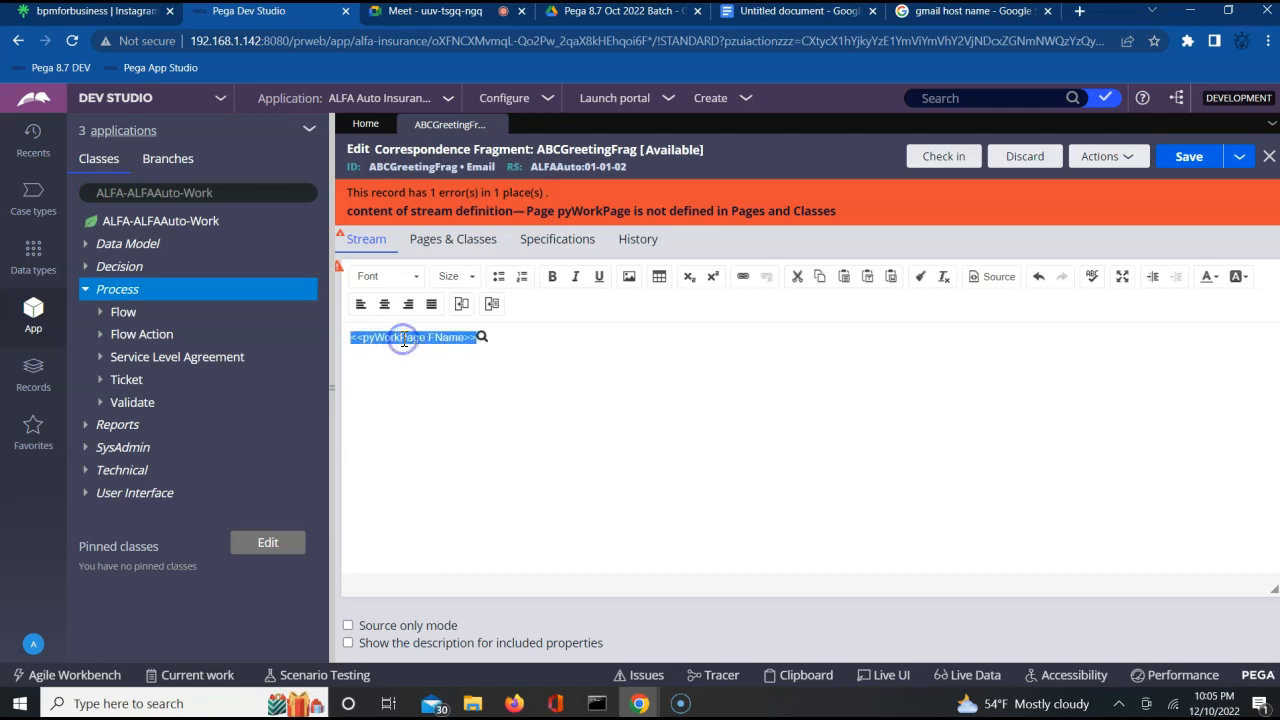
click(402, 339)
click(455, 242)
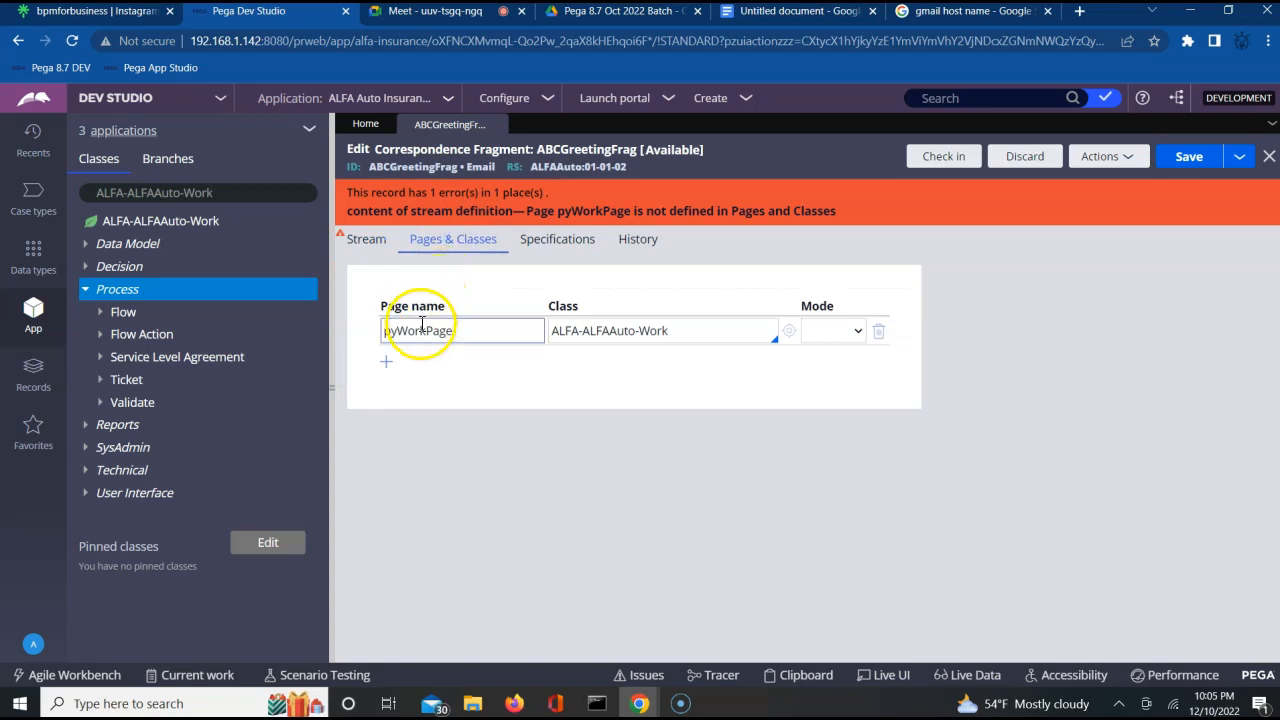
click(366, 240)
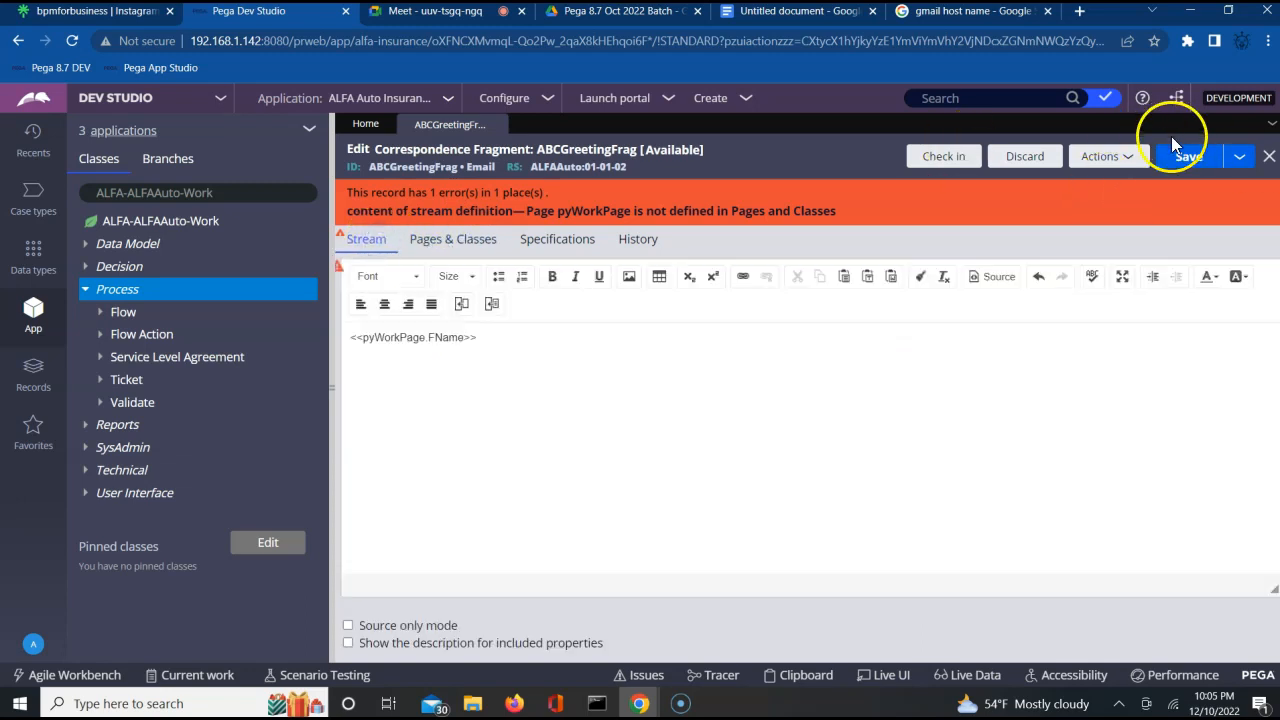
Discard the checked-out edits to the ABCGreetingFrag fragment and check it out again.
click(1036, 158)
click(1057, 468)
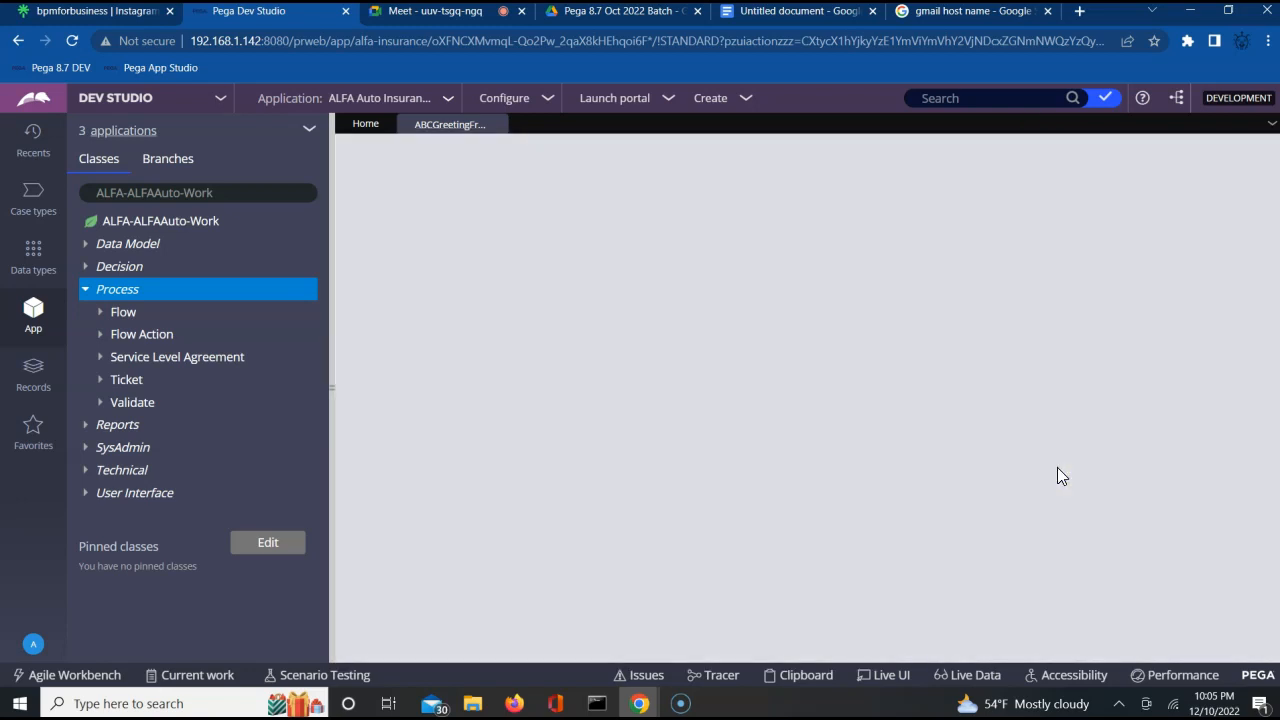
click(1220, 168)
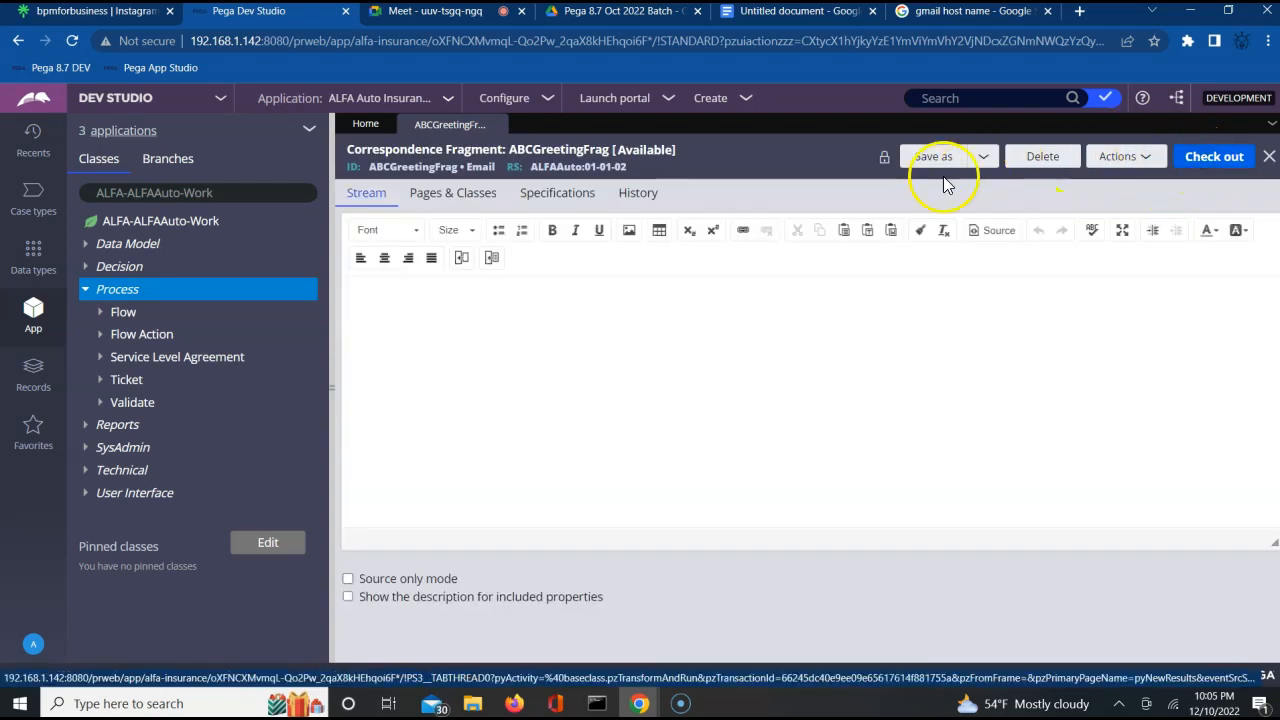
click(1207, 166)
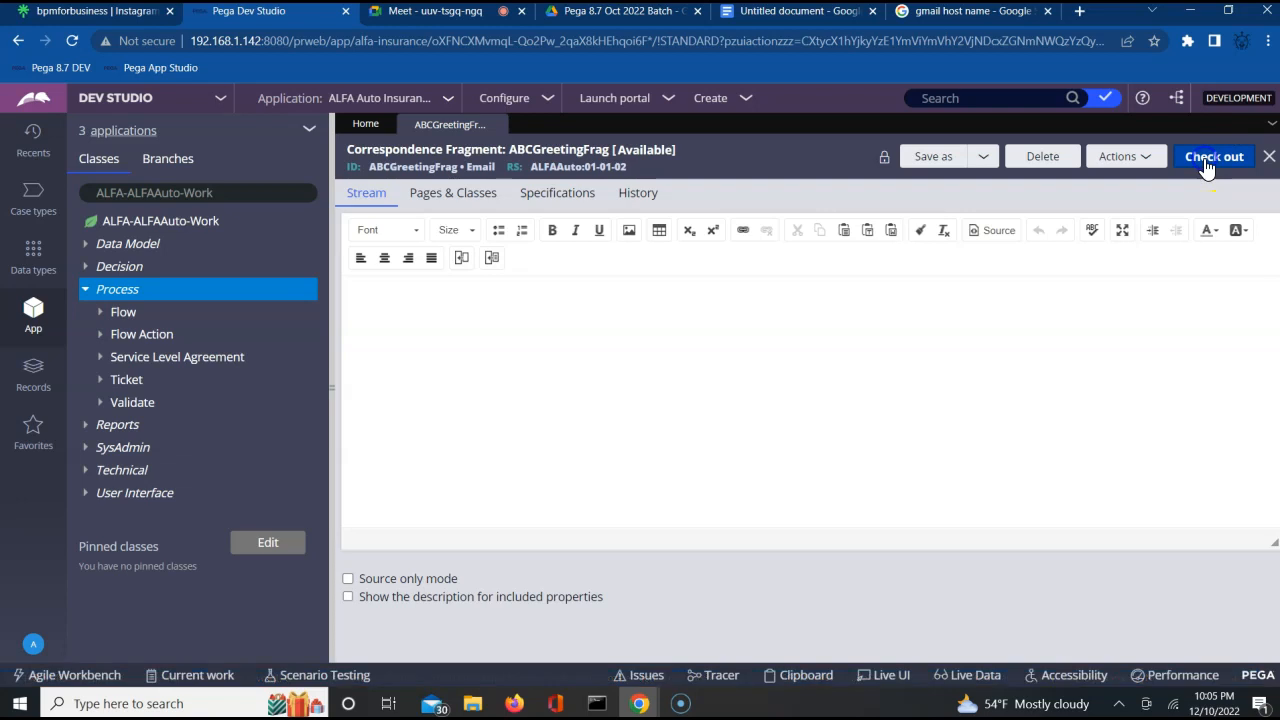
Check the fragment's pages and classes definition and start the stream text with "Dear".
click(432, 194)
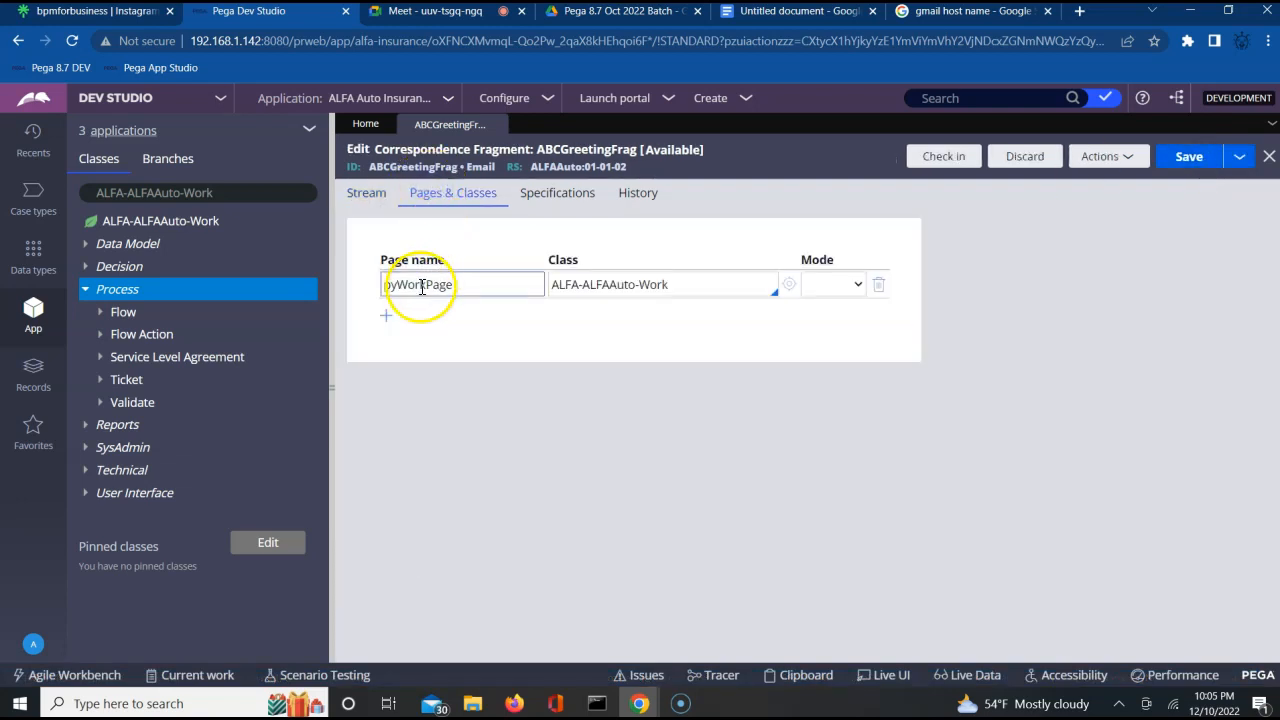
click(368, 194)
click(434, 322)
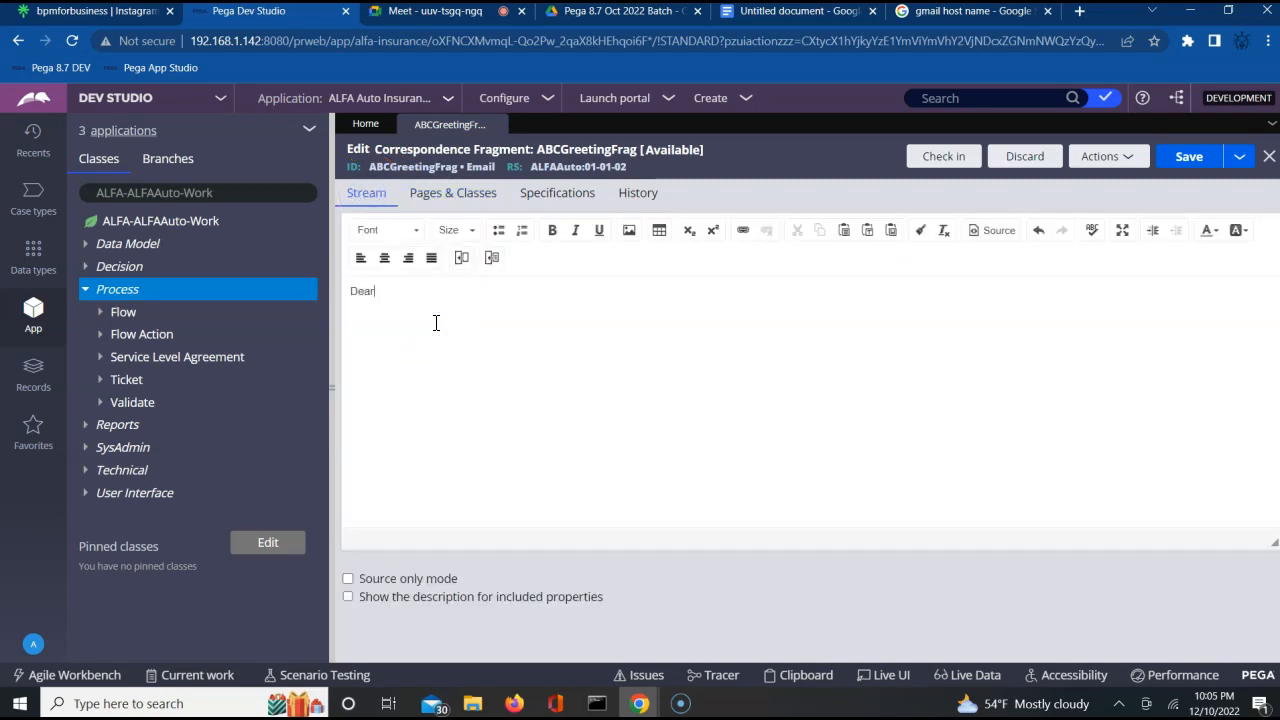
Examine the property parameters and the rule types that can be included in the stream.
click(465, 258)
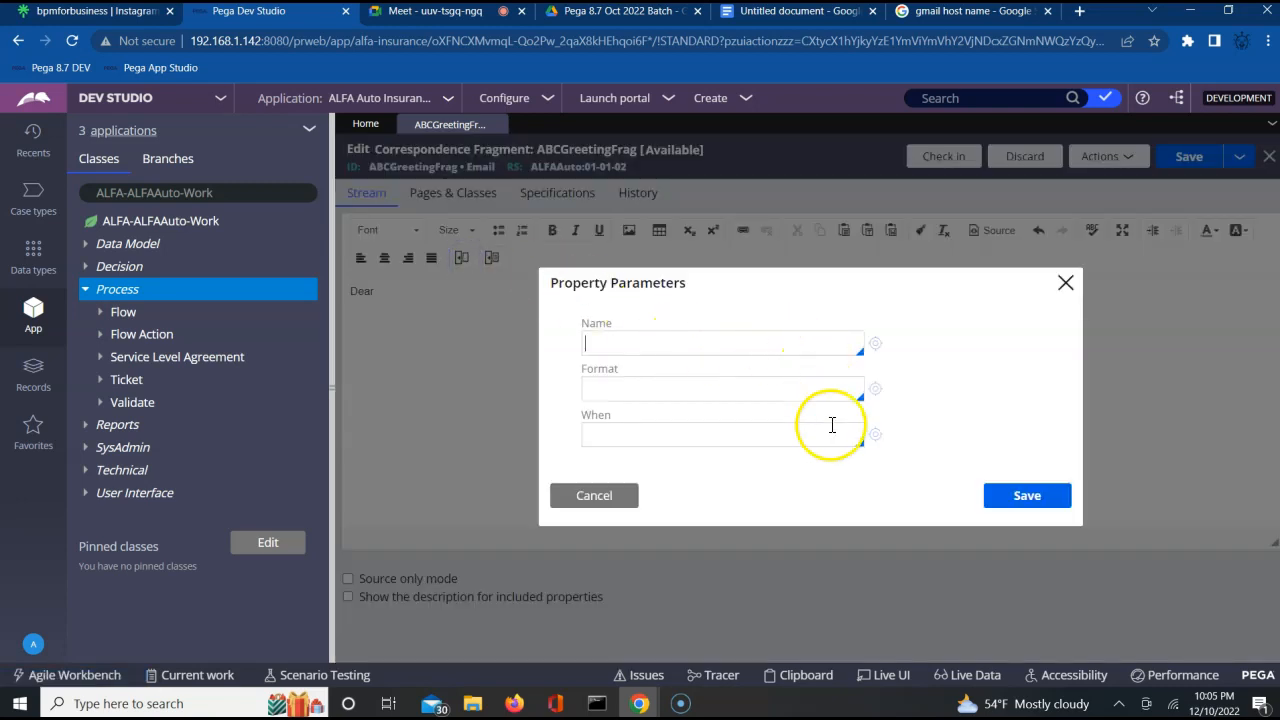
click(608, 497)
click(492, 259)
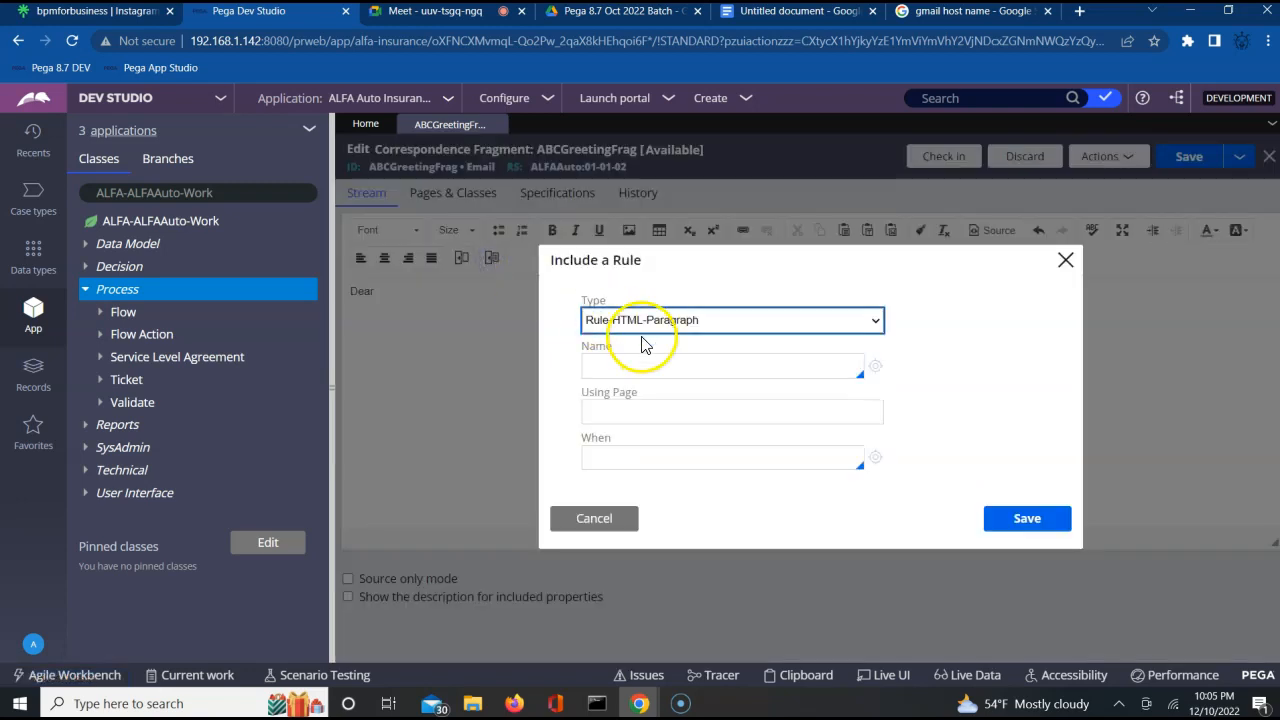
click(645, 320)
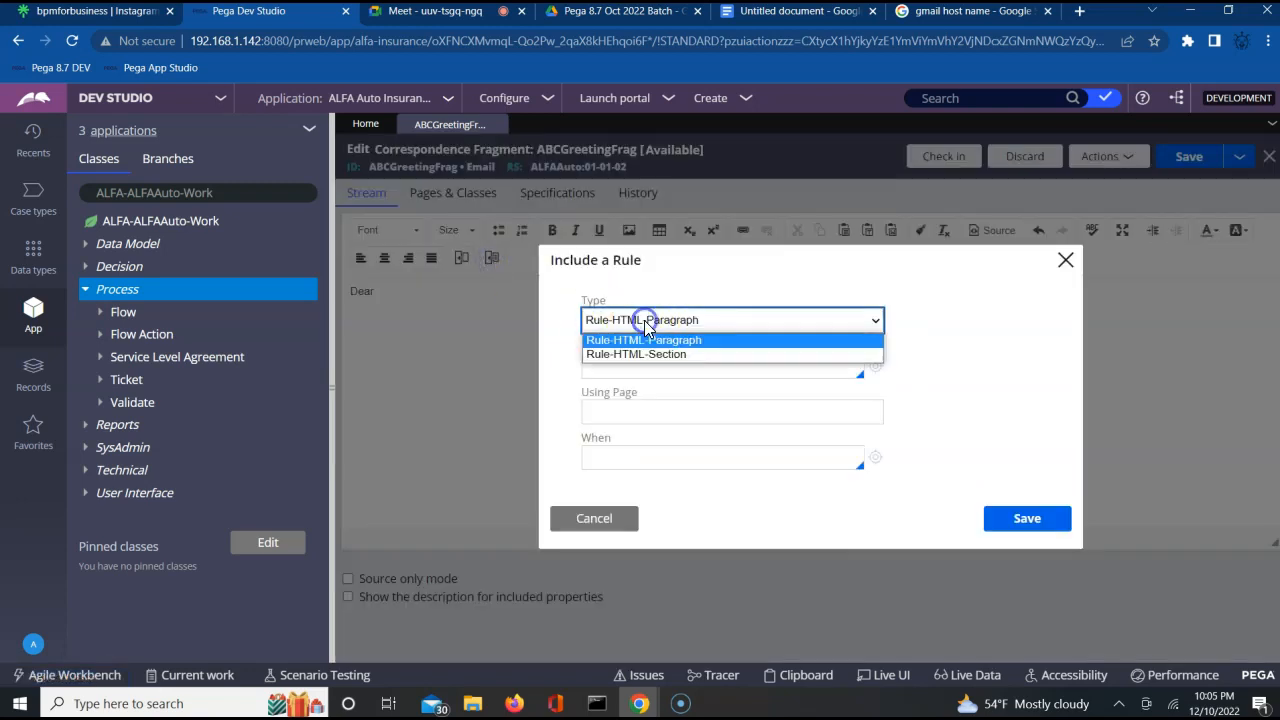
click(1068, 263)
Insert the property reference pyWorkPage.FName after "Dear" in the stream and save the fragment.
click(417, 293)
click(462, 257)
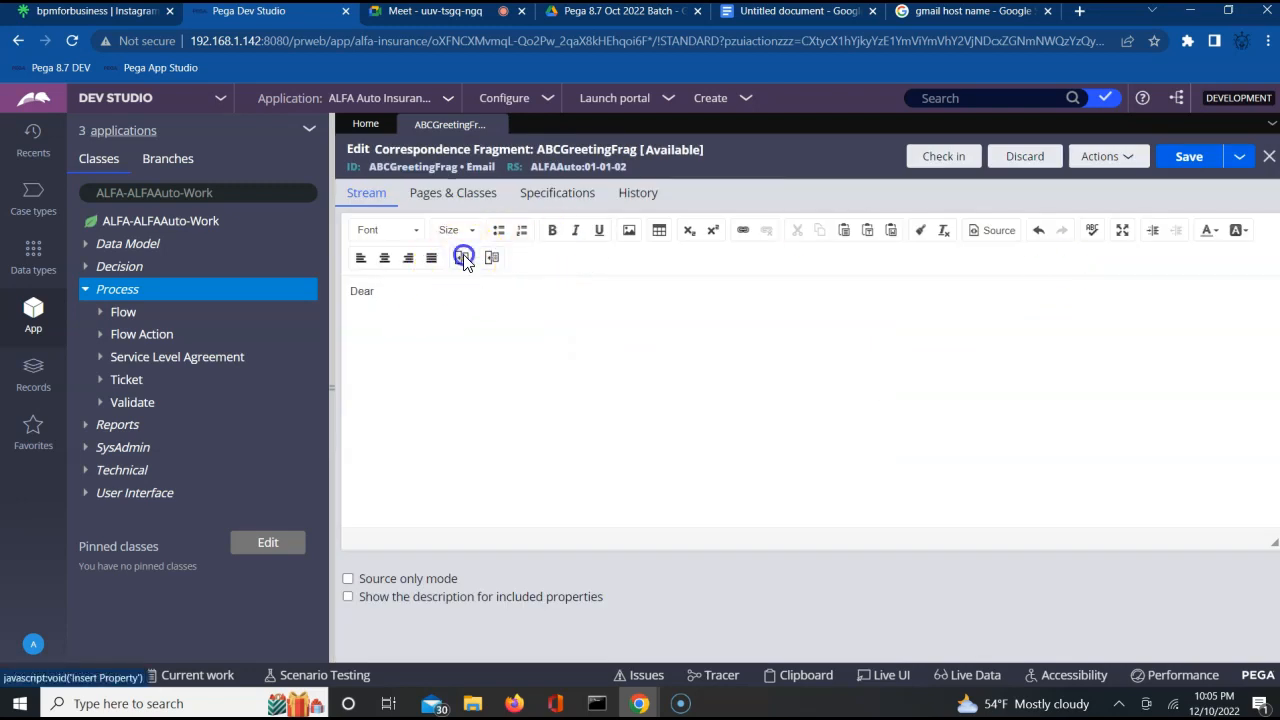
click(647, 340)
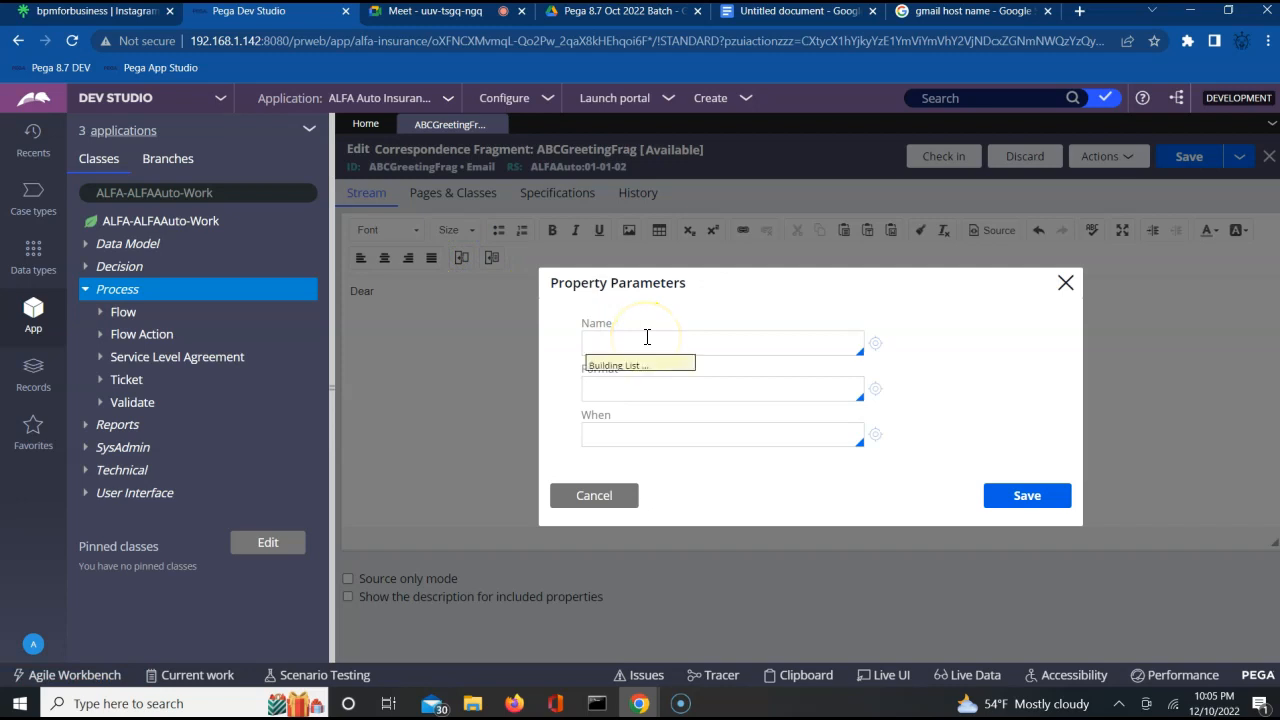
click(724, 343)
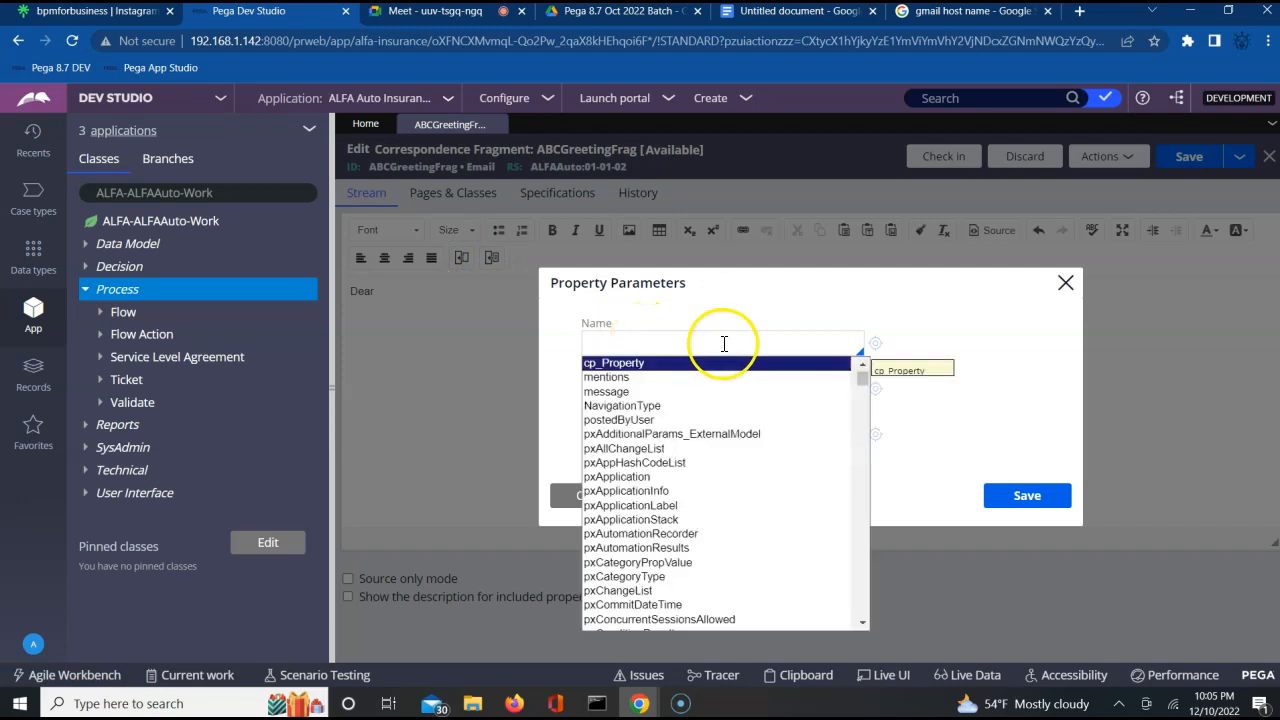
text(p)
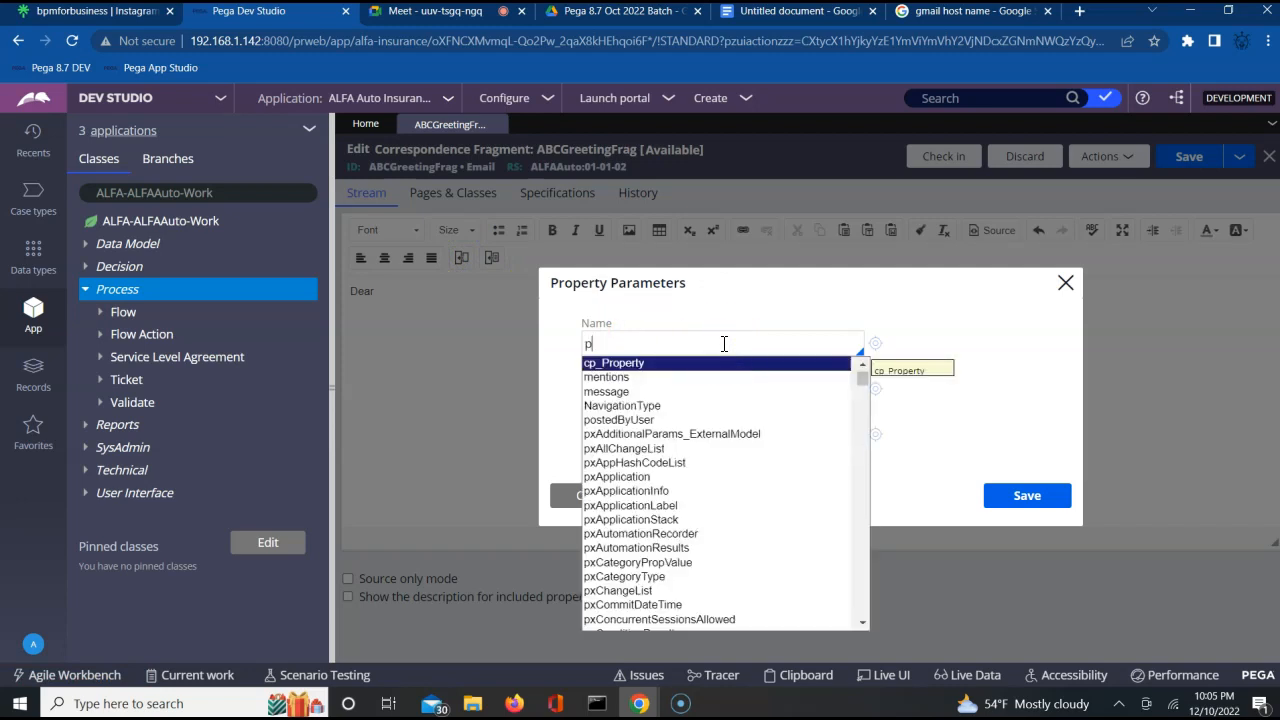
text(yWork)
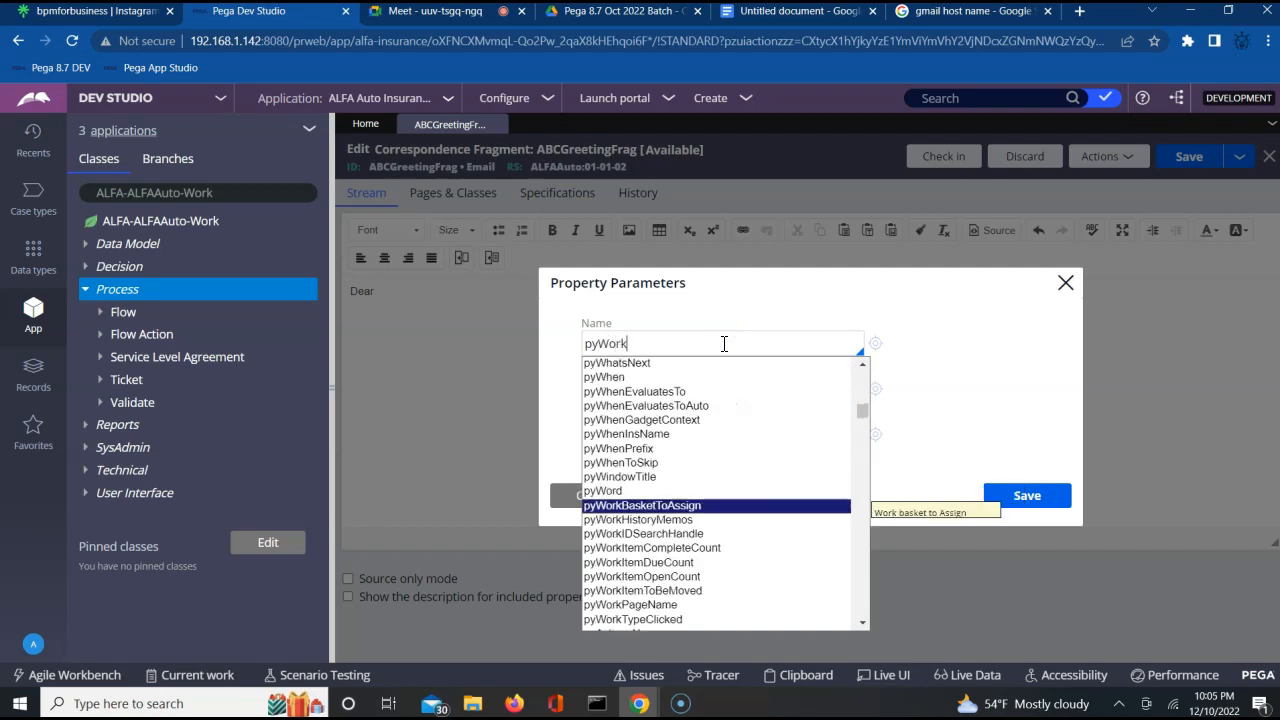
text(Page.FName)
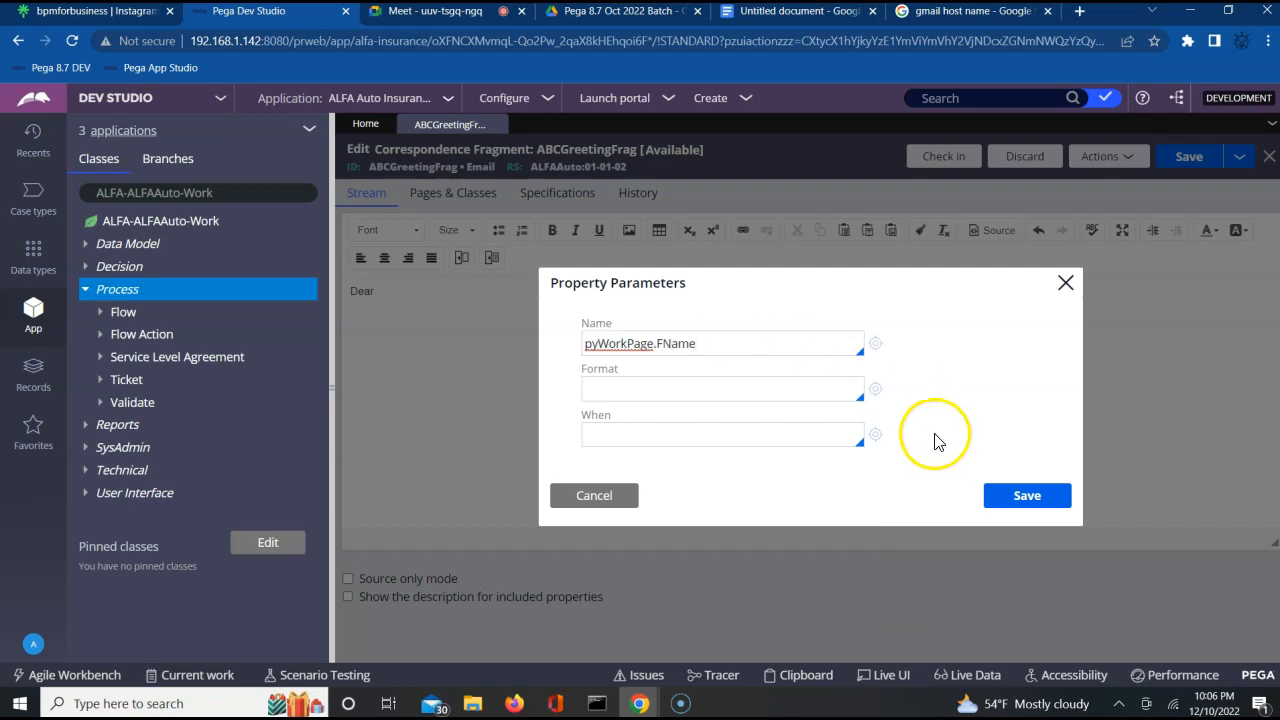
click(1016, 494)
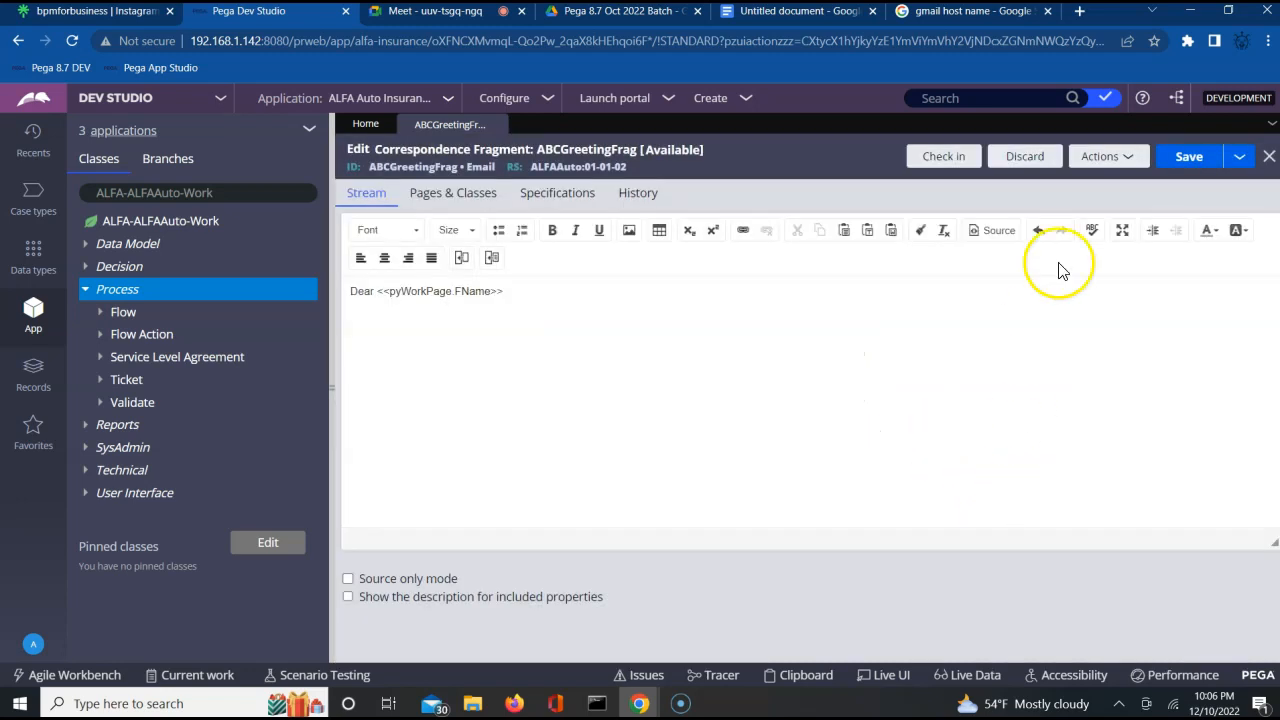
click(1189, 160)
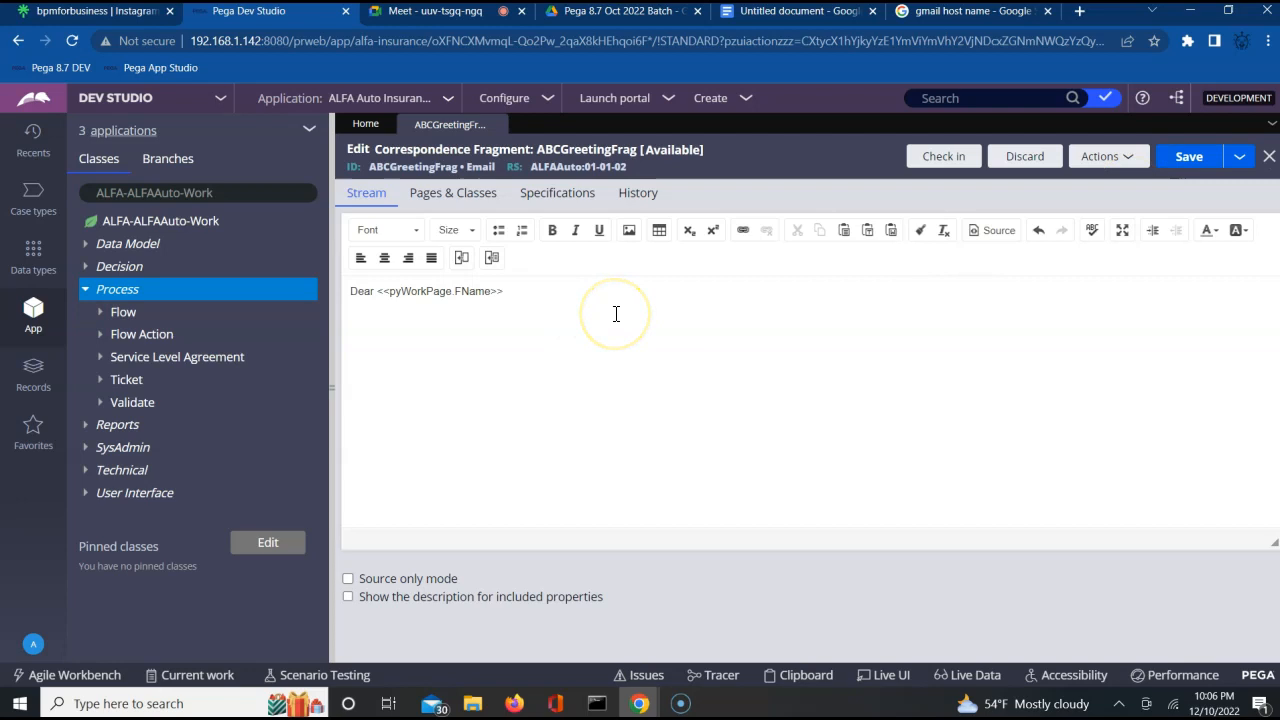
Review the page name and class defined for the greeting fragment and save the fragment again.
click(420, 204)
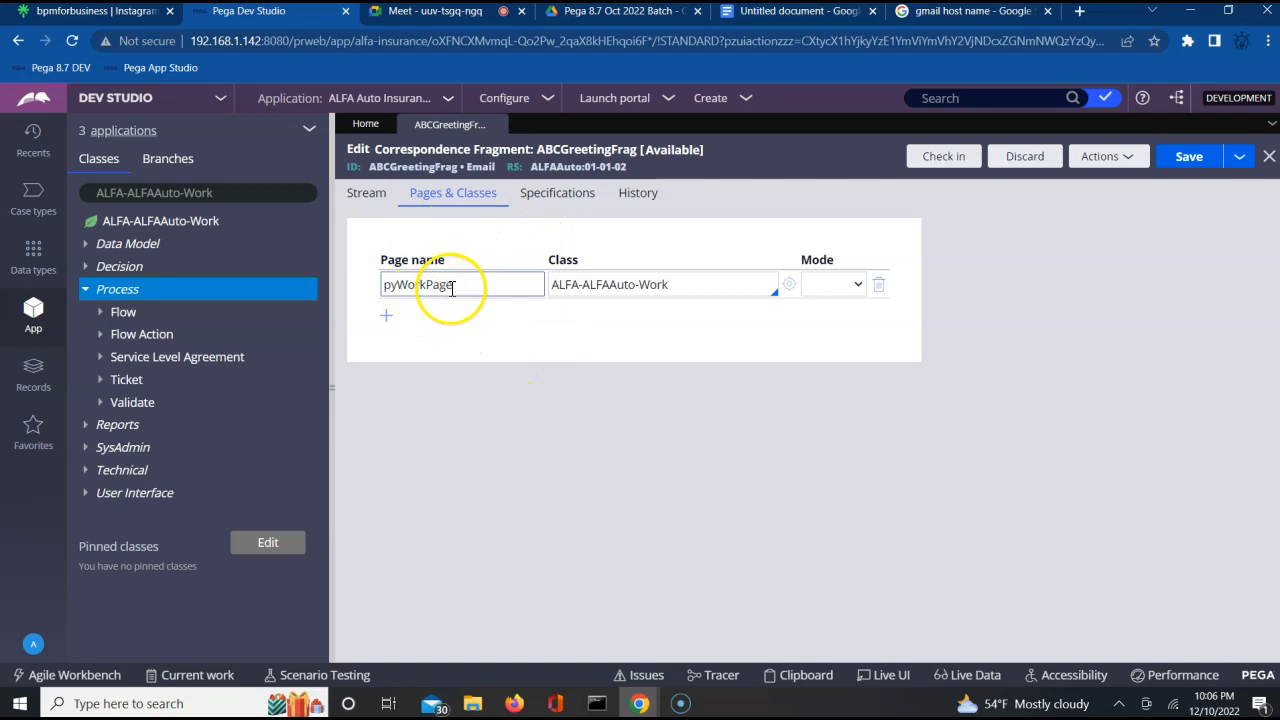
click(363, 194)
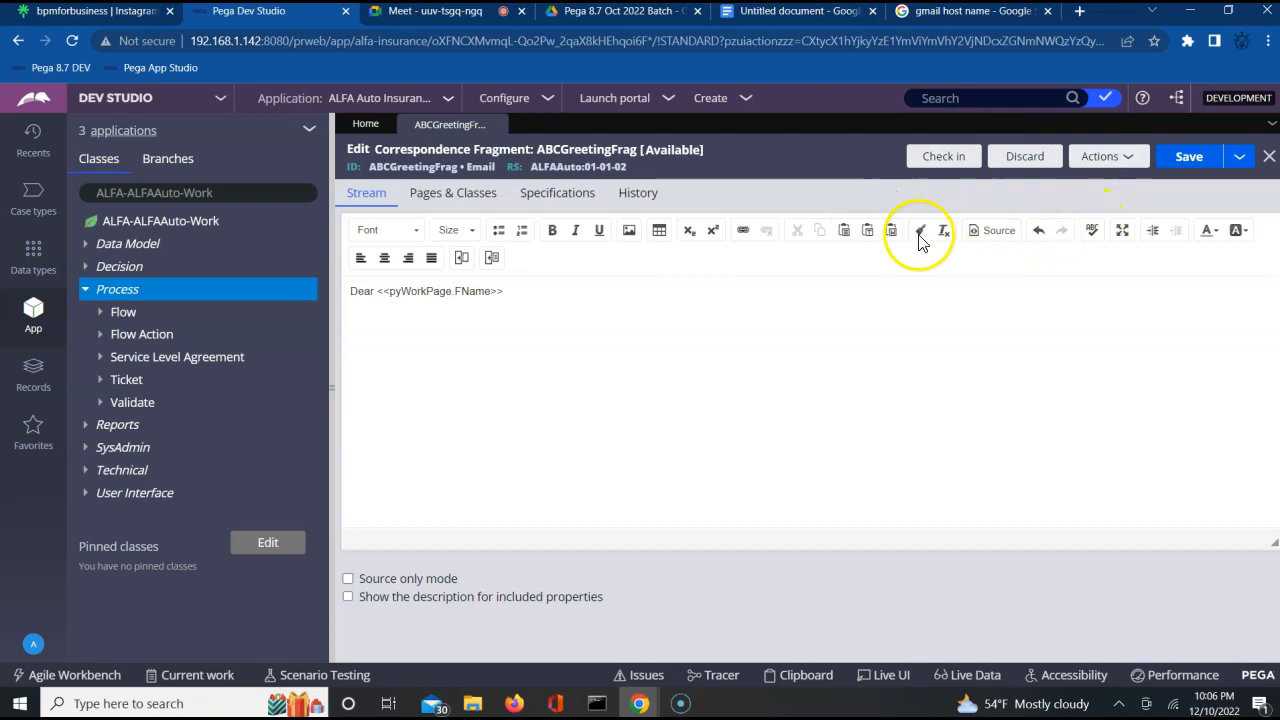
click(1189, 160)
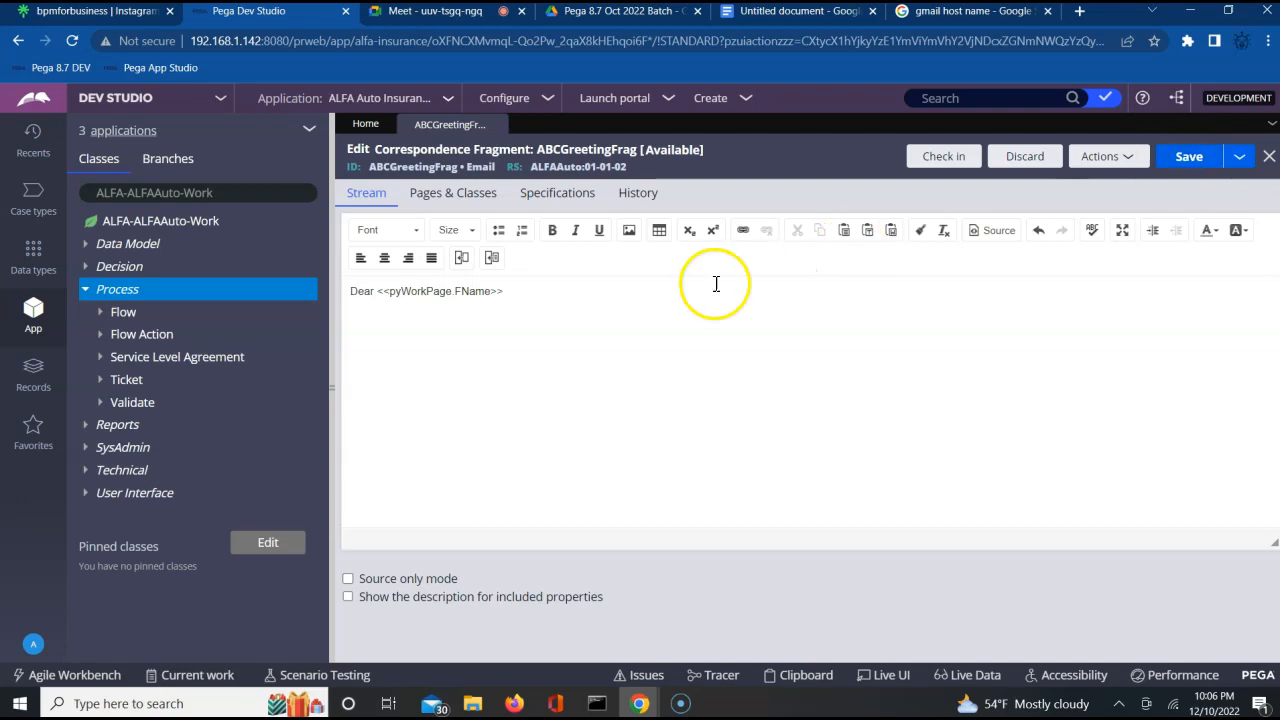
Create a correspondence fragment labelled ABCSignatureFrag with correspondence type Email in ruleset ALFAAuto 01-01-02.
right_click(159, 288)
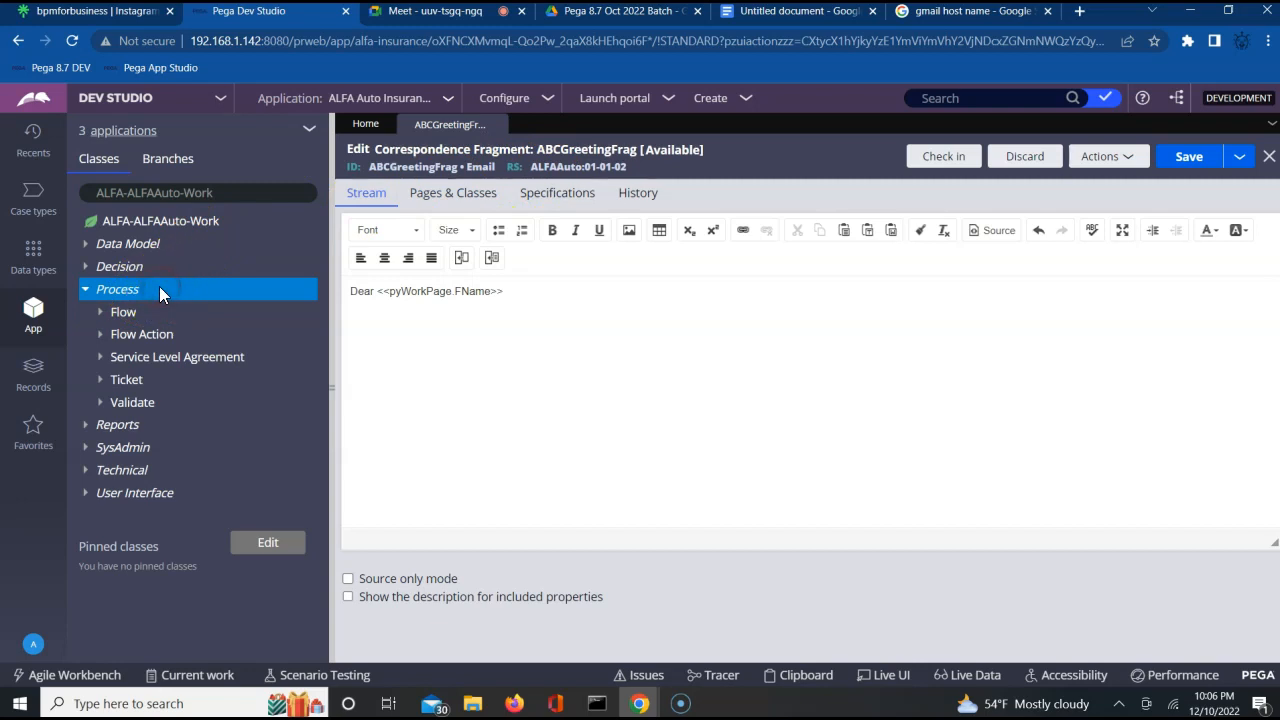
mouse_move(150, 314)
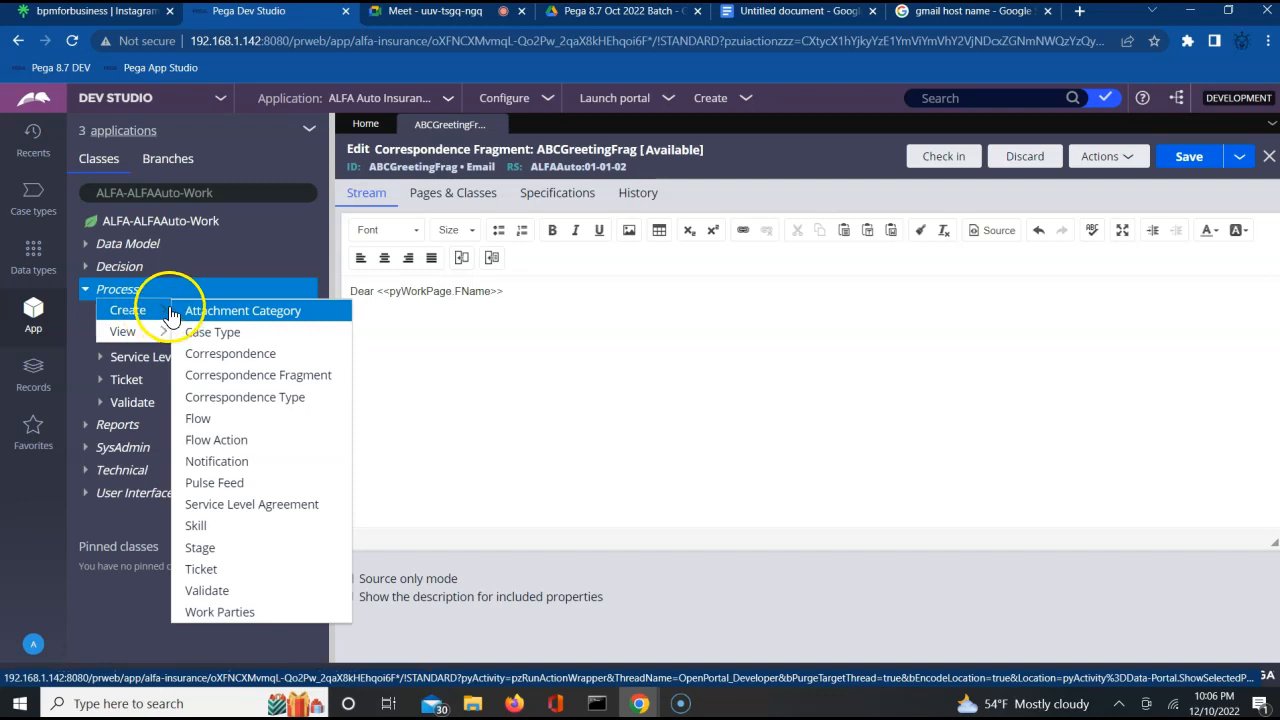
click(256, 374)
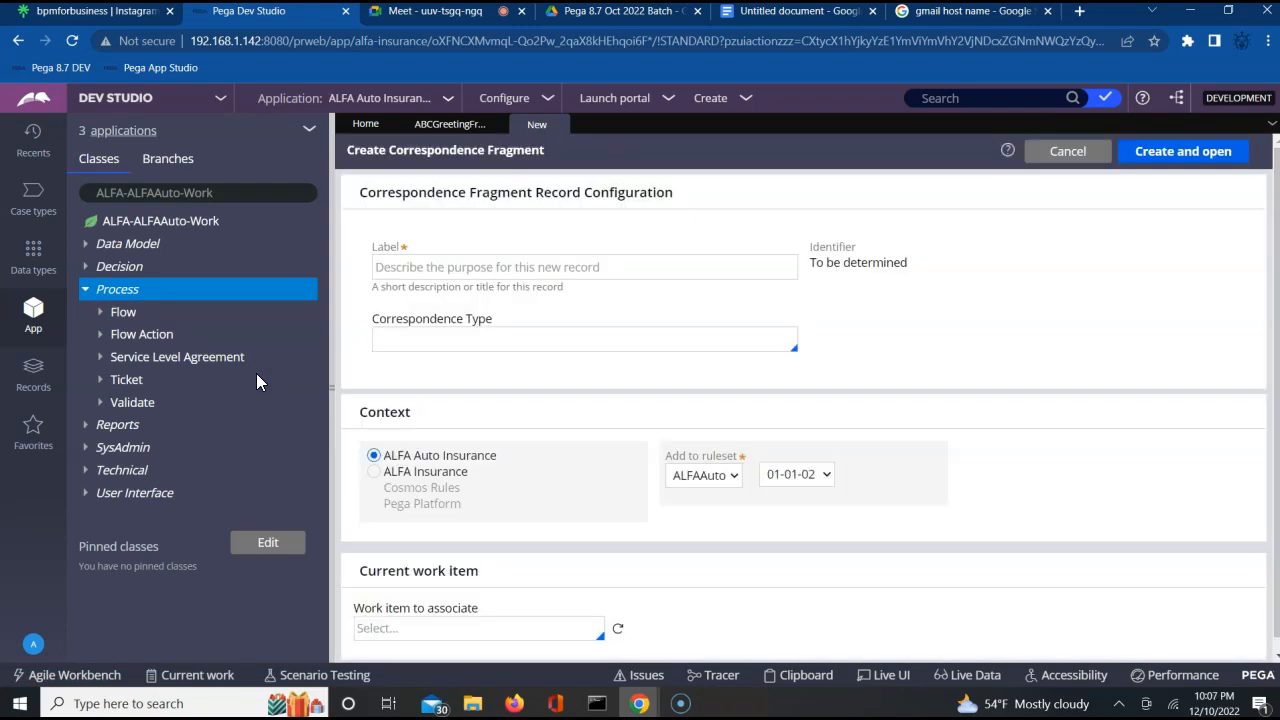
click(425, 272)
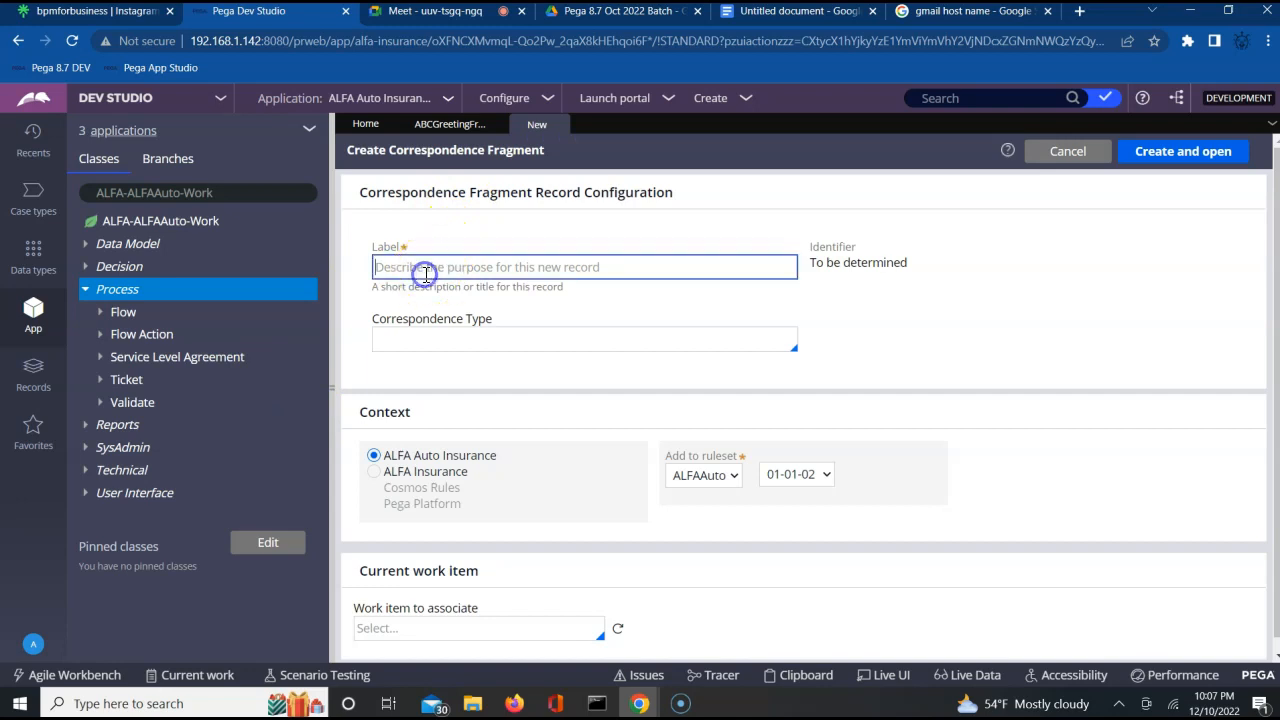
text(Abdu)
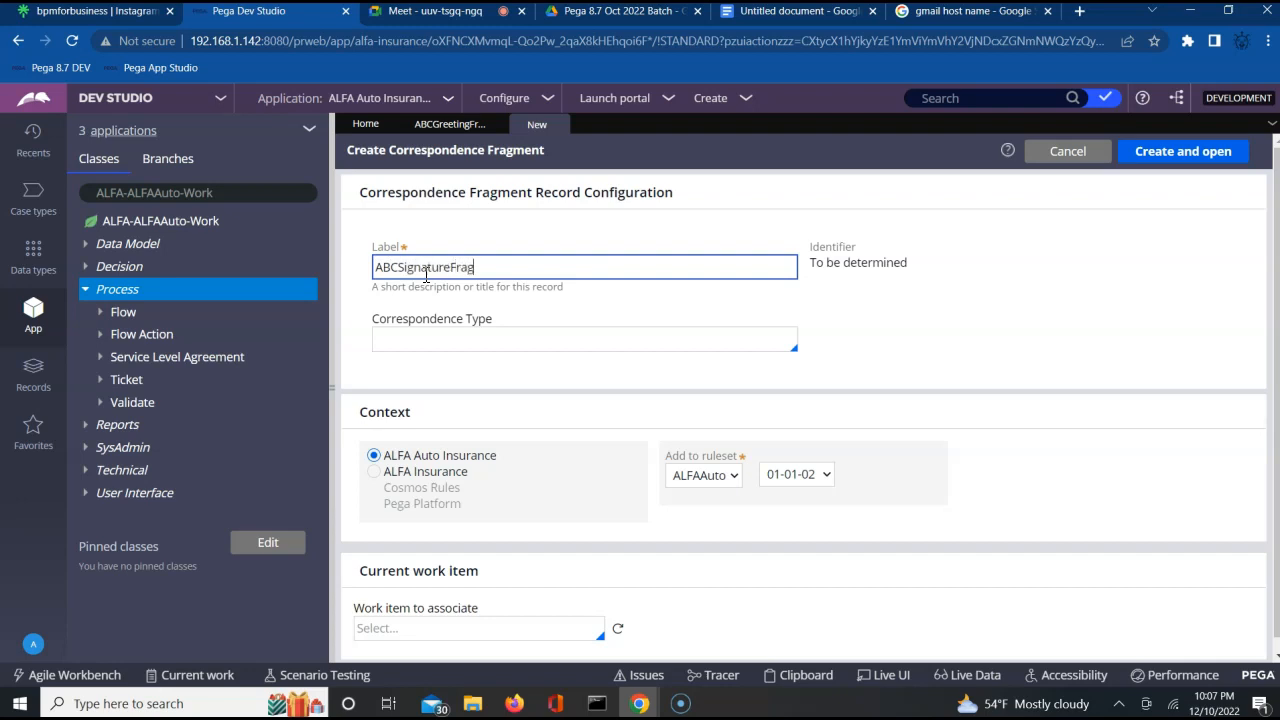
click(416, 337)
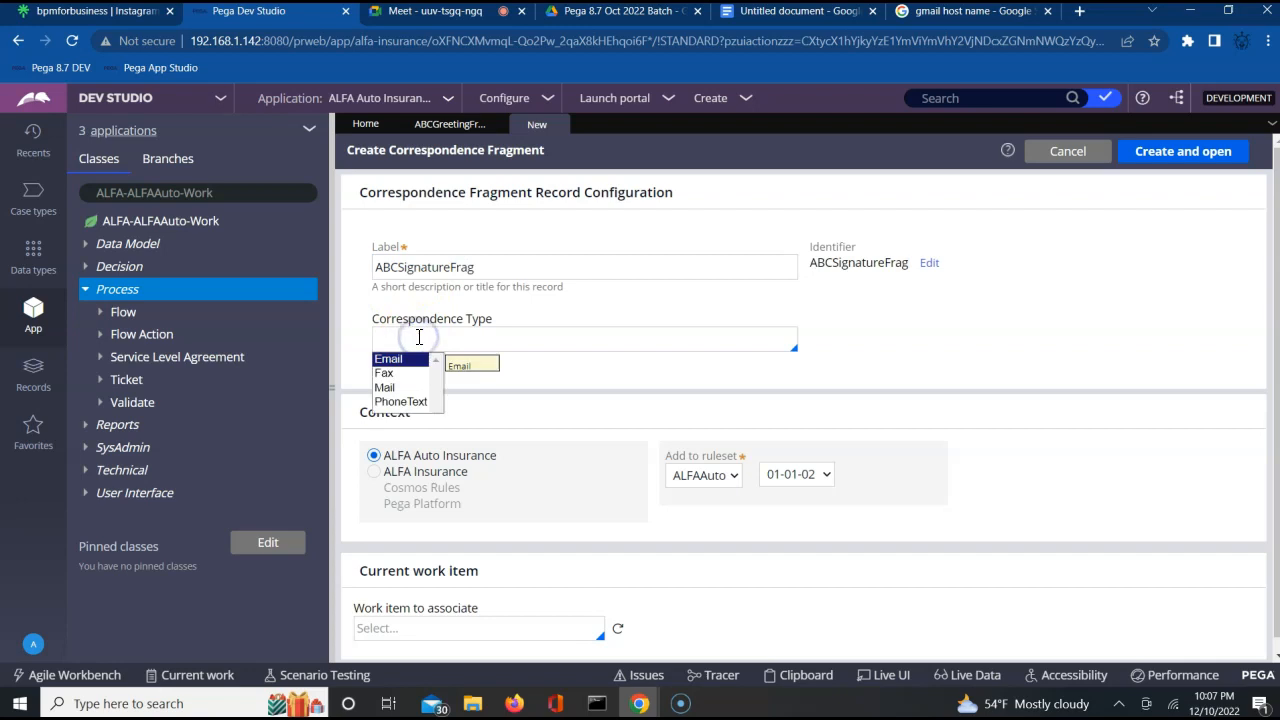
key(Return)
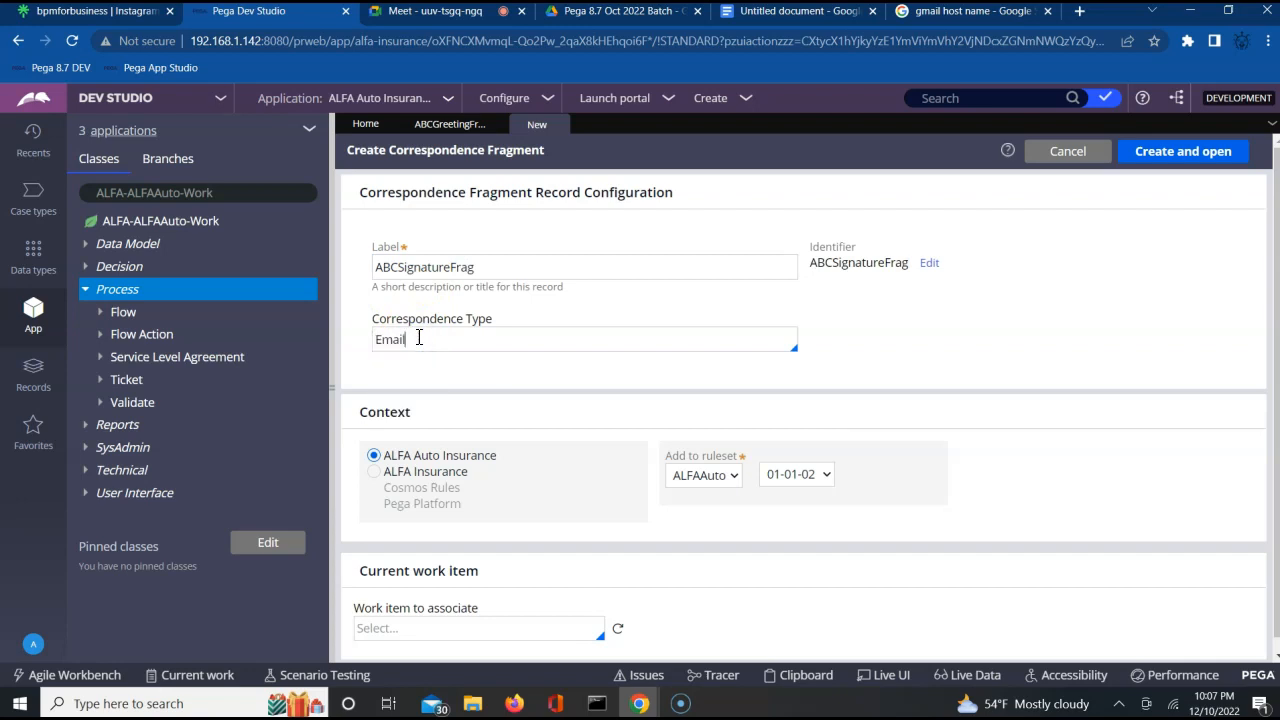
click(1167, 151)
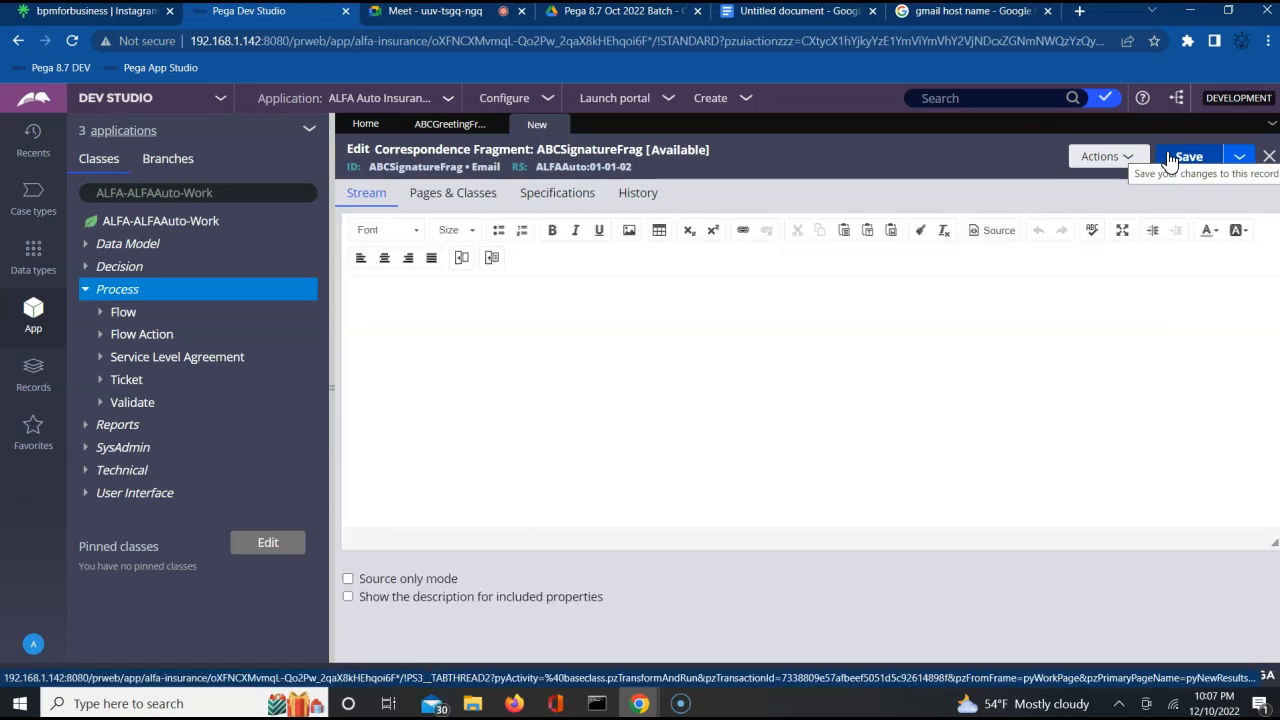
Write a signature with "Regards,", "BPM for Business." and the company's town and postal code on separate lines, and save the fragment.
click(452, 349)
key(Return)
text(Regards,)
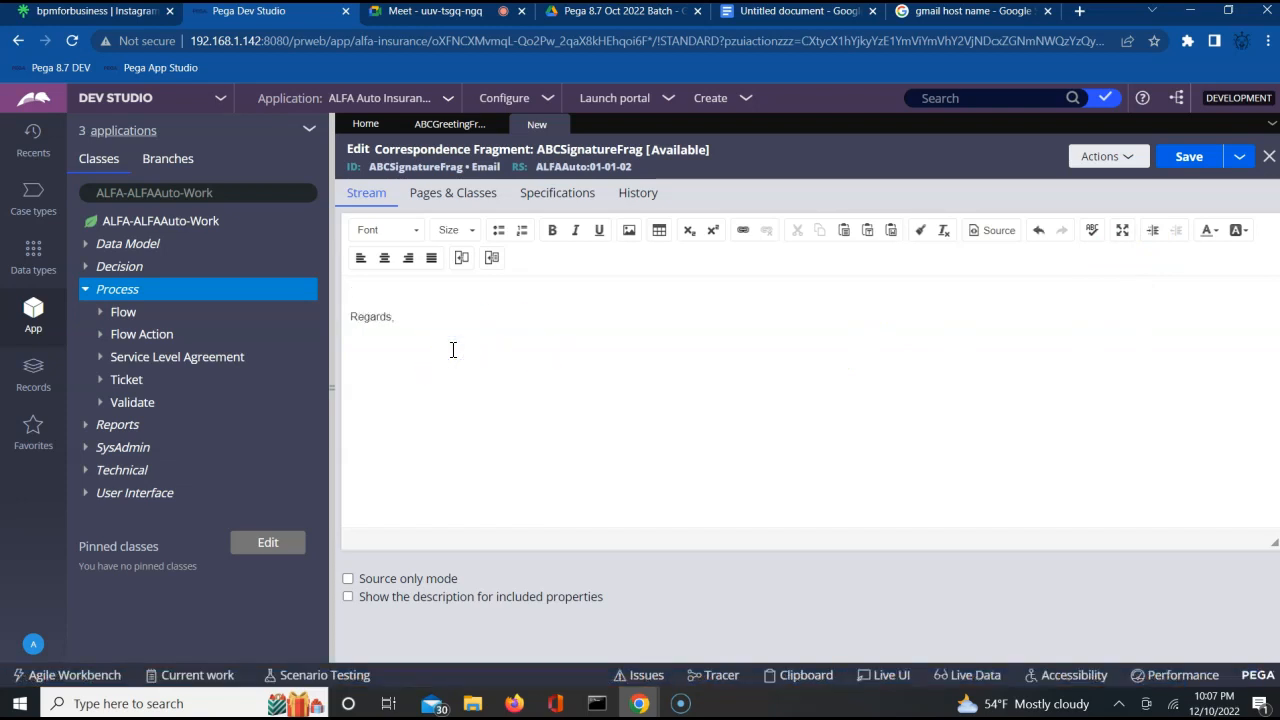
text(BP<)
key(BackSpace)
text(M)
text(jangud -571301)
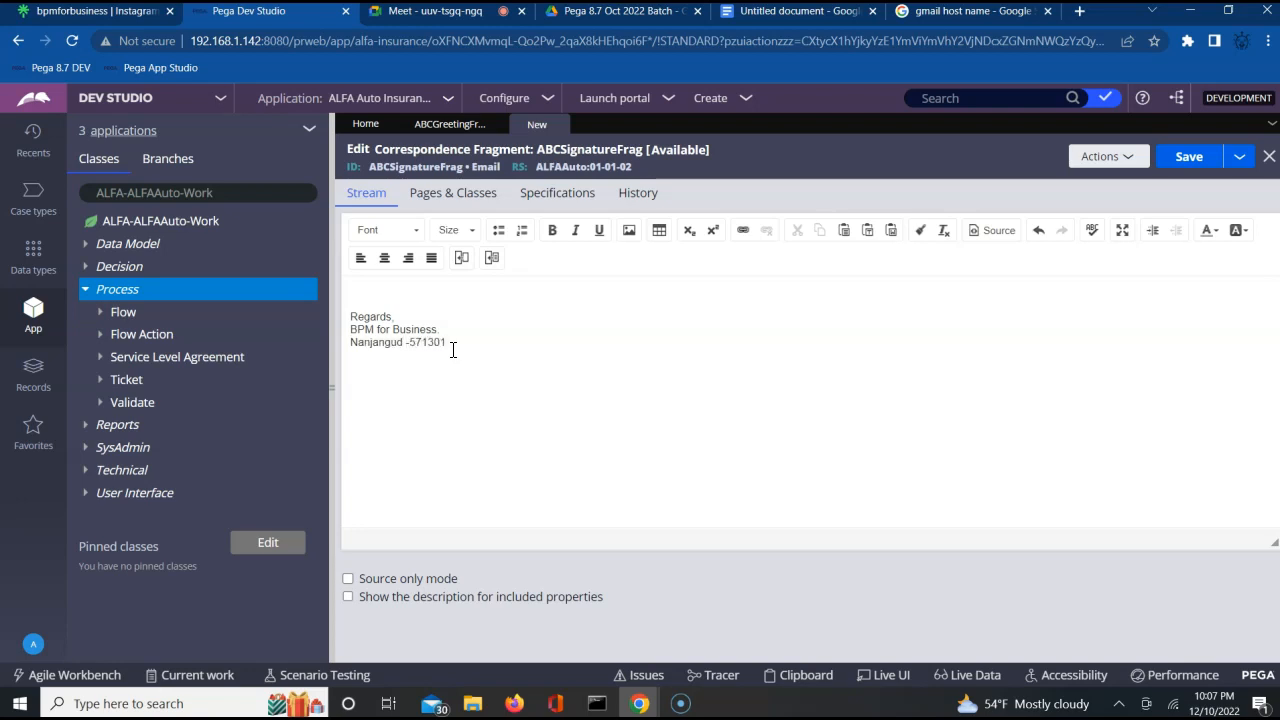
click(1190, 163)
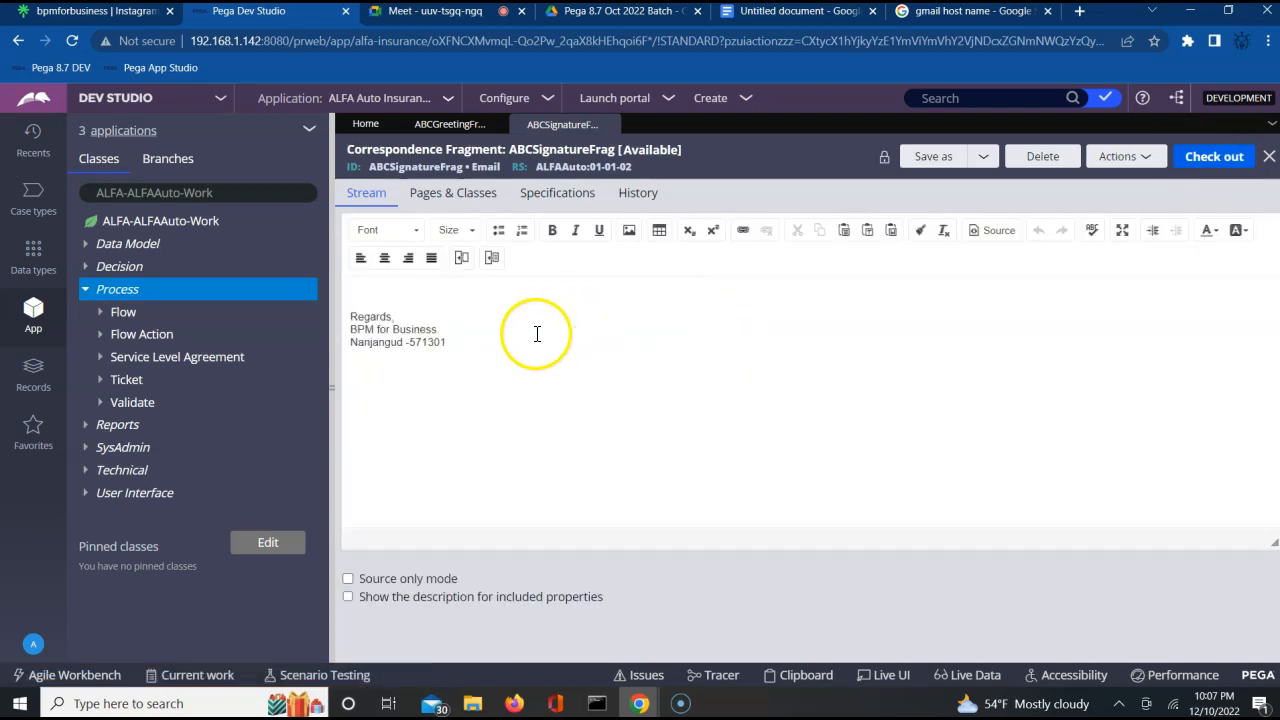
Add an "email:" line with the company's e-mail address to the signature, check the fragment out and save it.
click(508, 337)
key(Return)
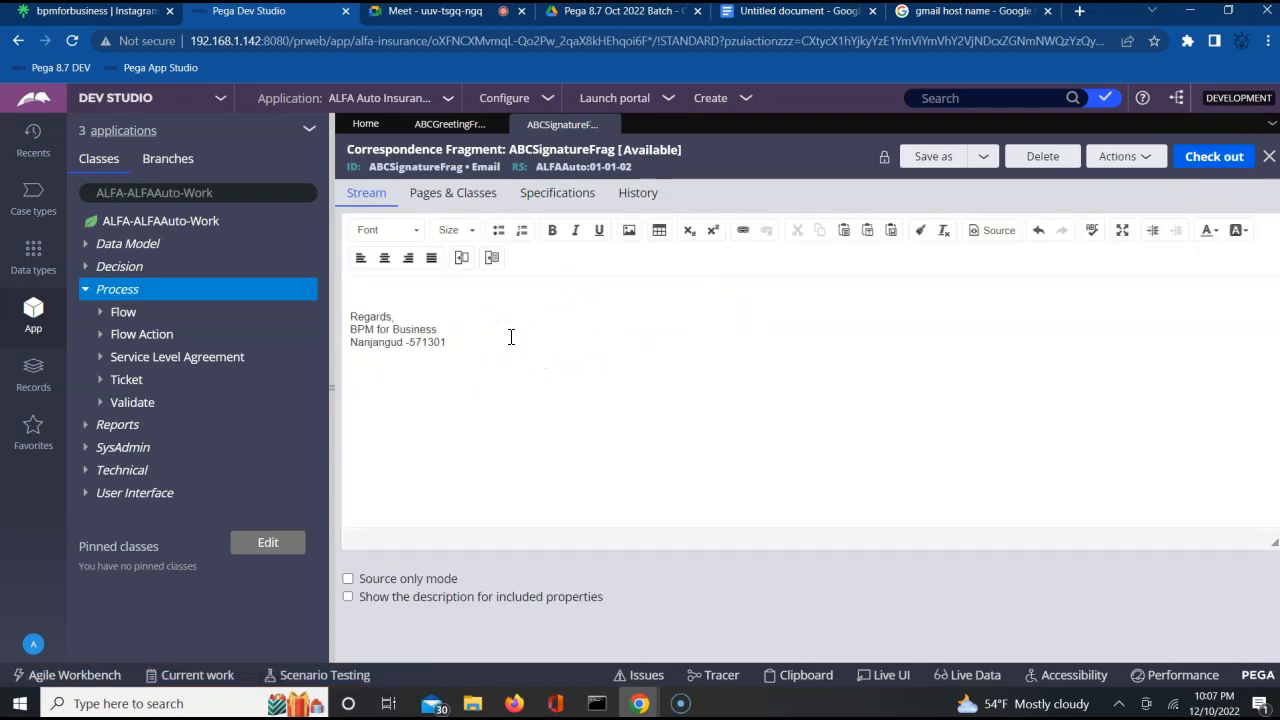
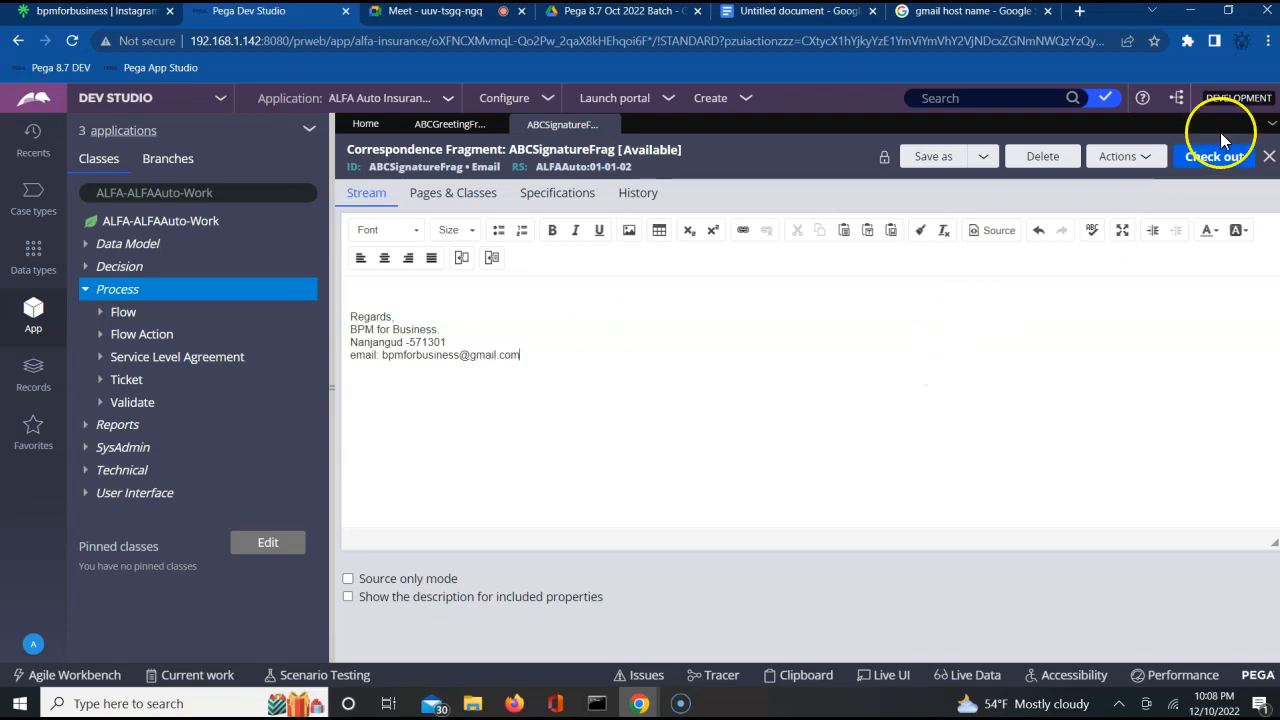
click(1199, 160)
click(1199, 160)
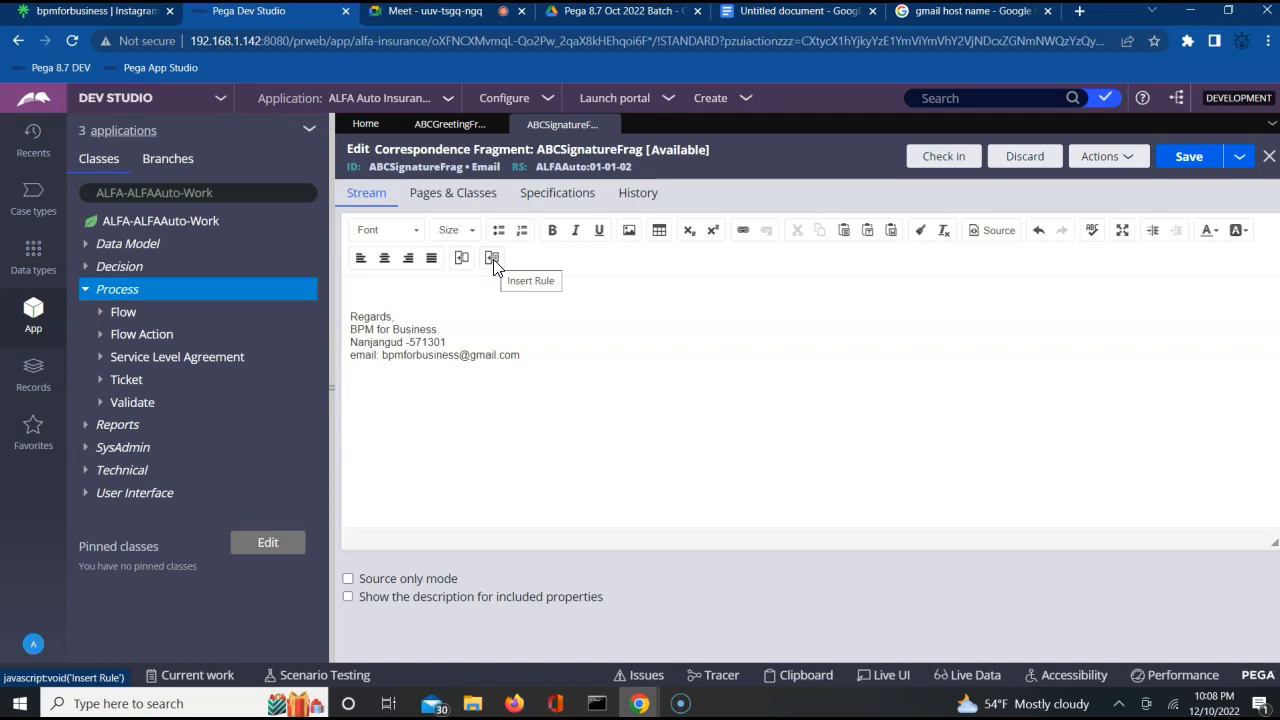
Compare the stream contents of ABCGreetingFrag and ABCSignatureFrag.
click(432, 128)
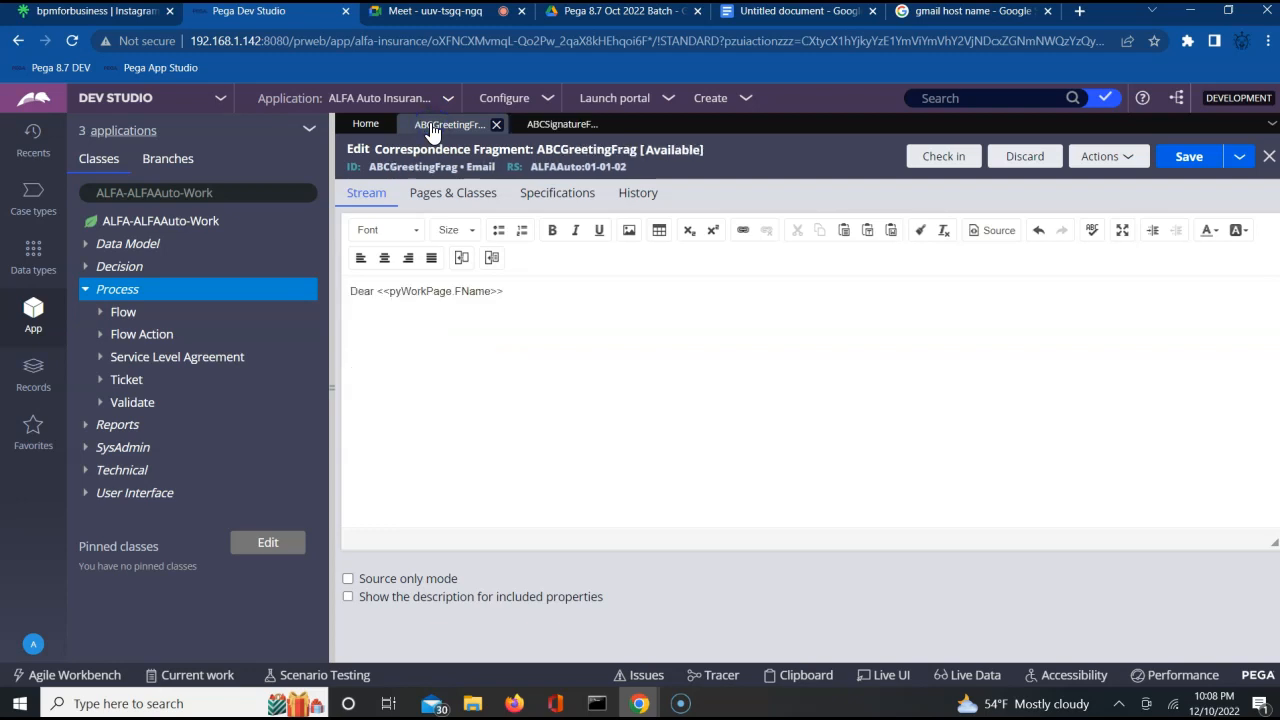
click(545, 128)
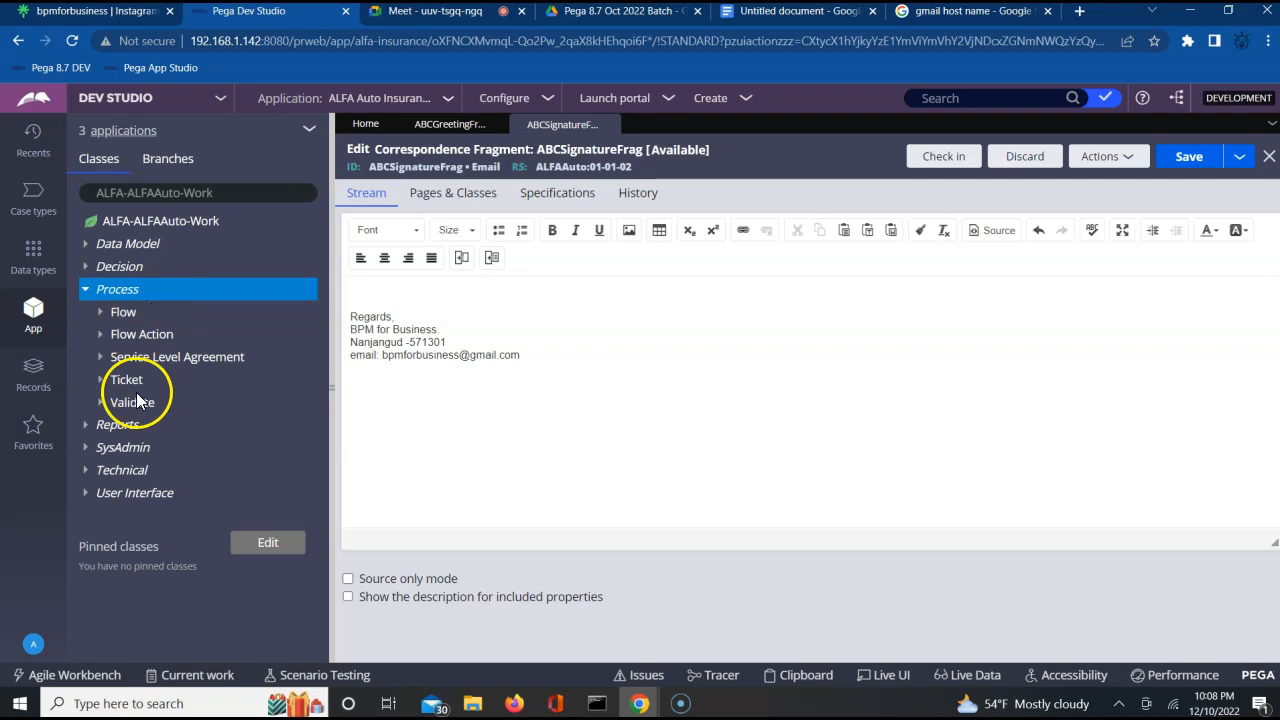
Open the ShipingSection section of the ALFA-ALFAAuto-Work class.
click(86, 493)
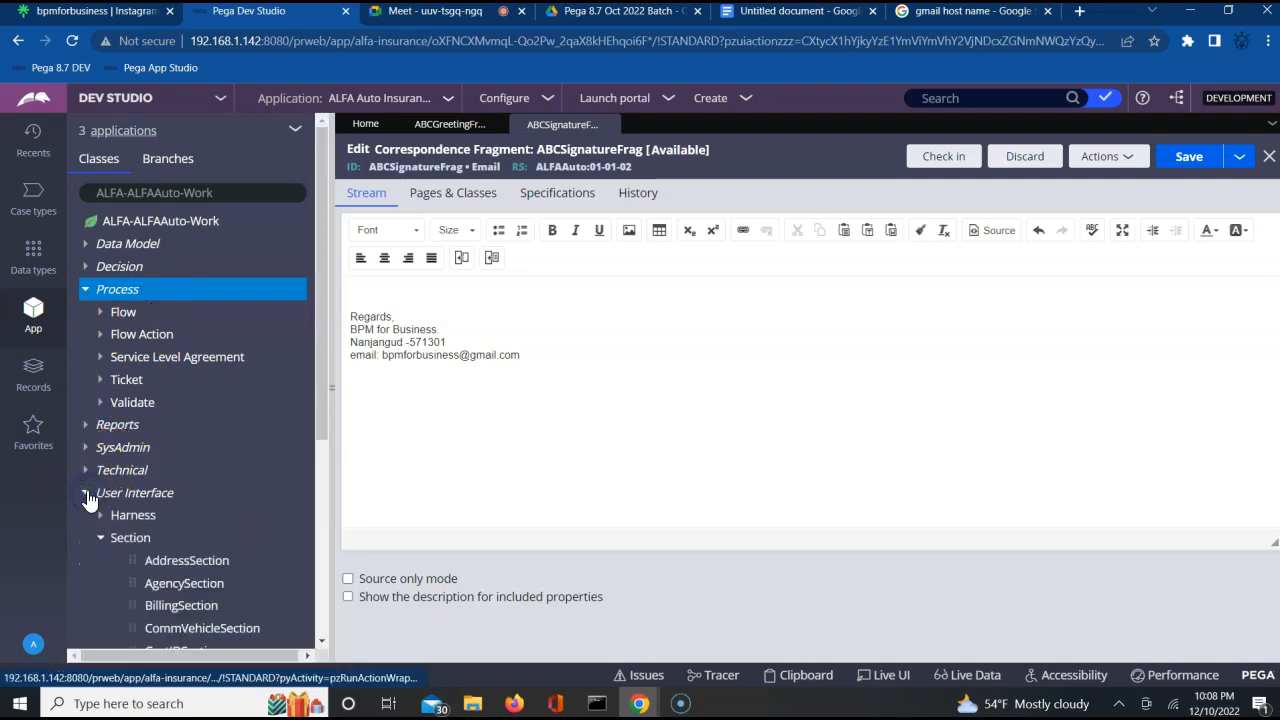
click(323, 638)
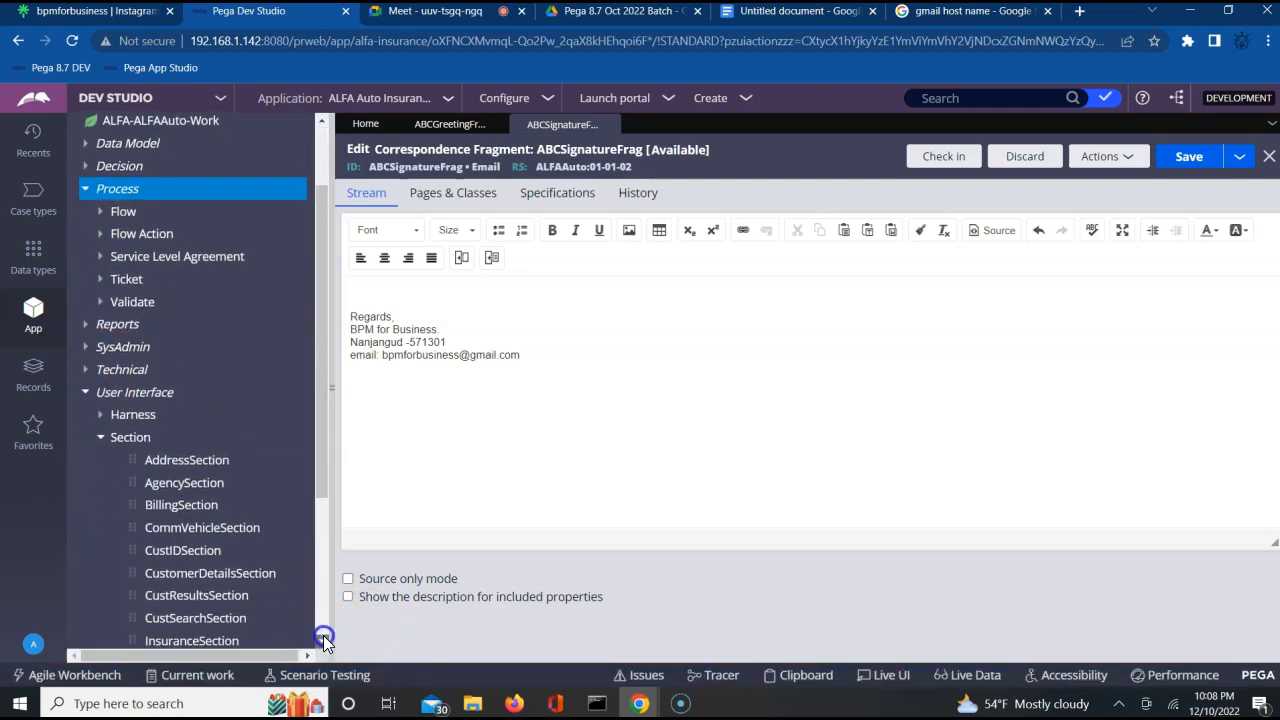
click(323, 637)
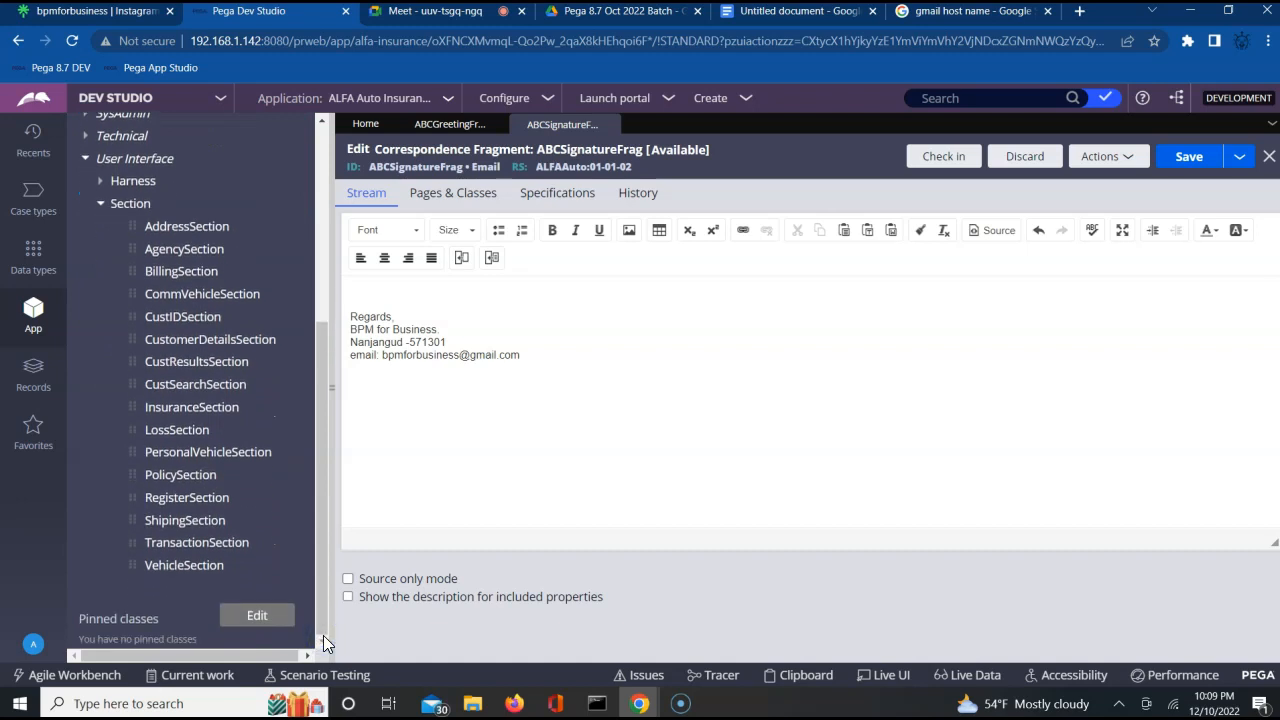
click(190, 522)
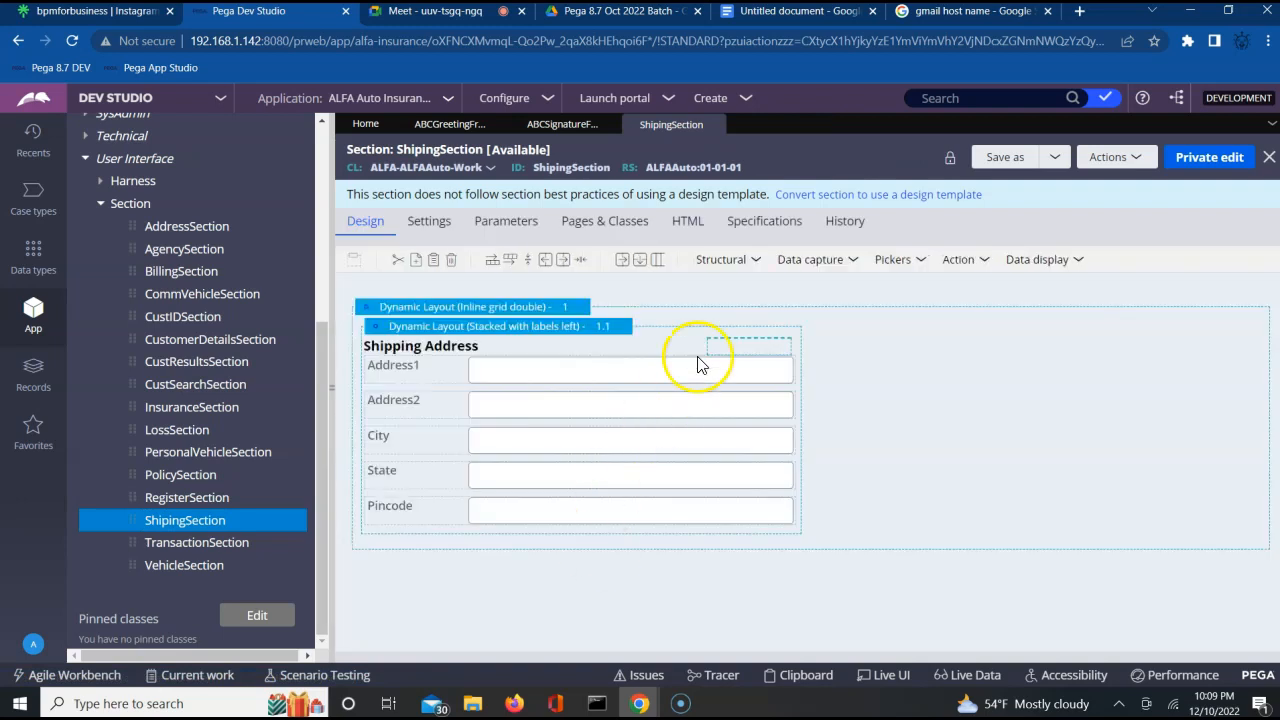
click(593, 330)
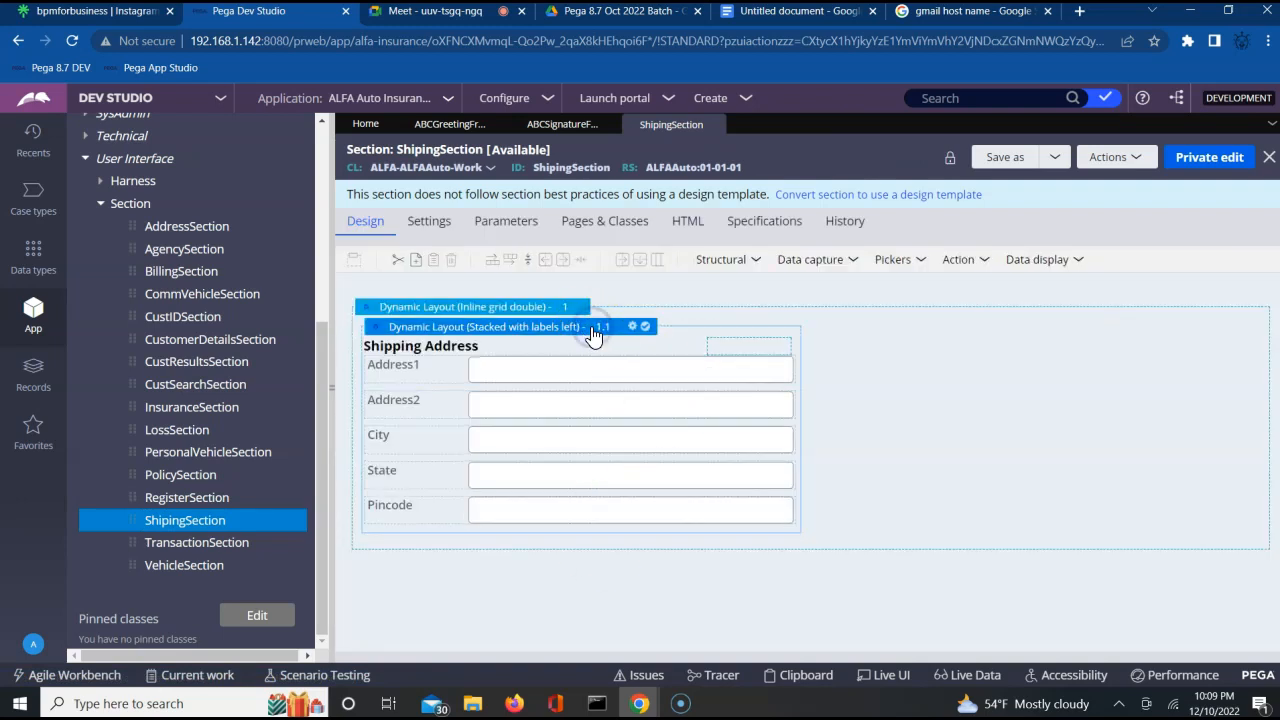
click(632, 328)
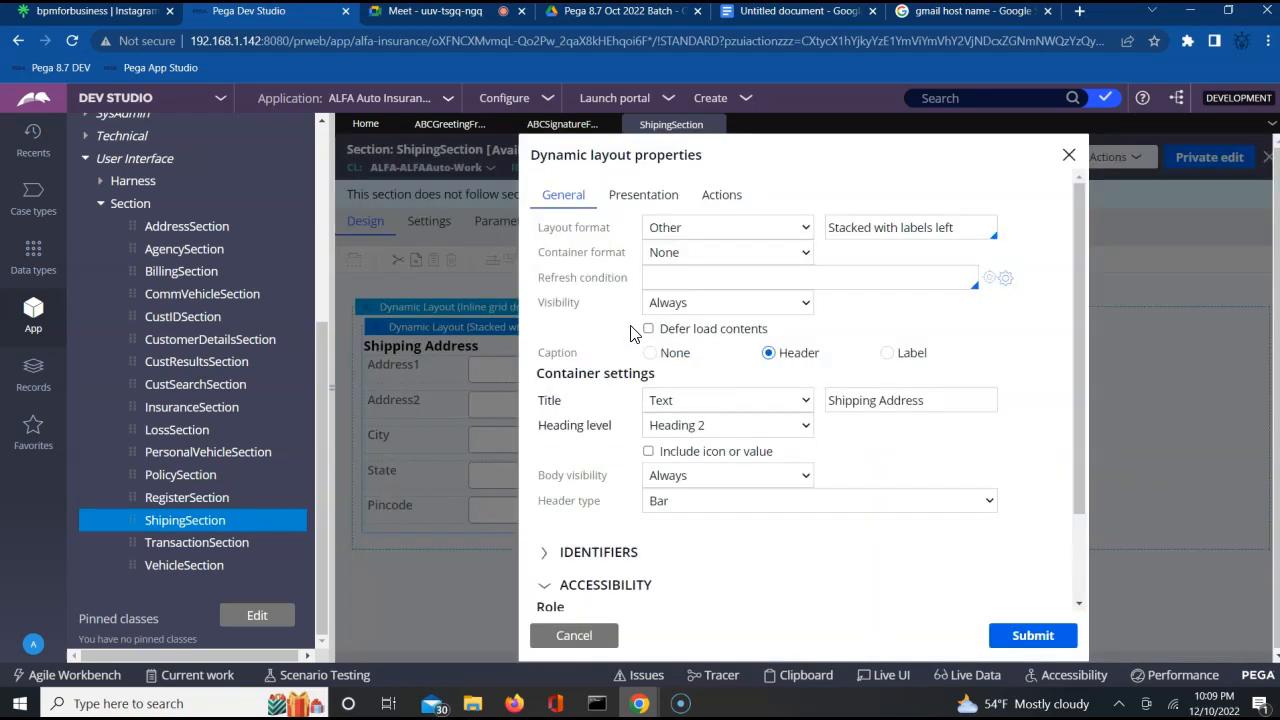
click(642, 206)
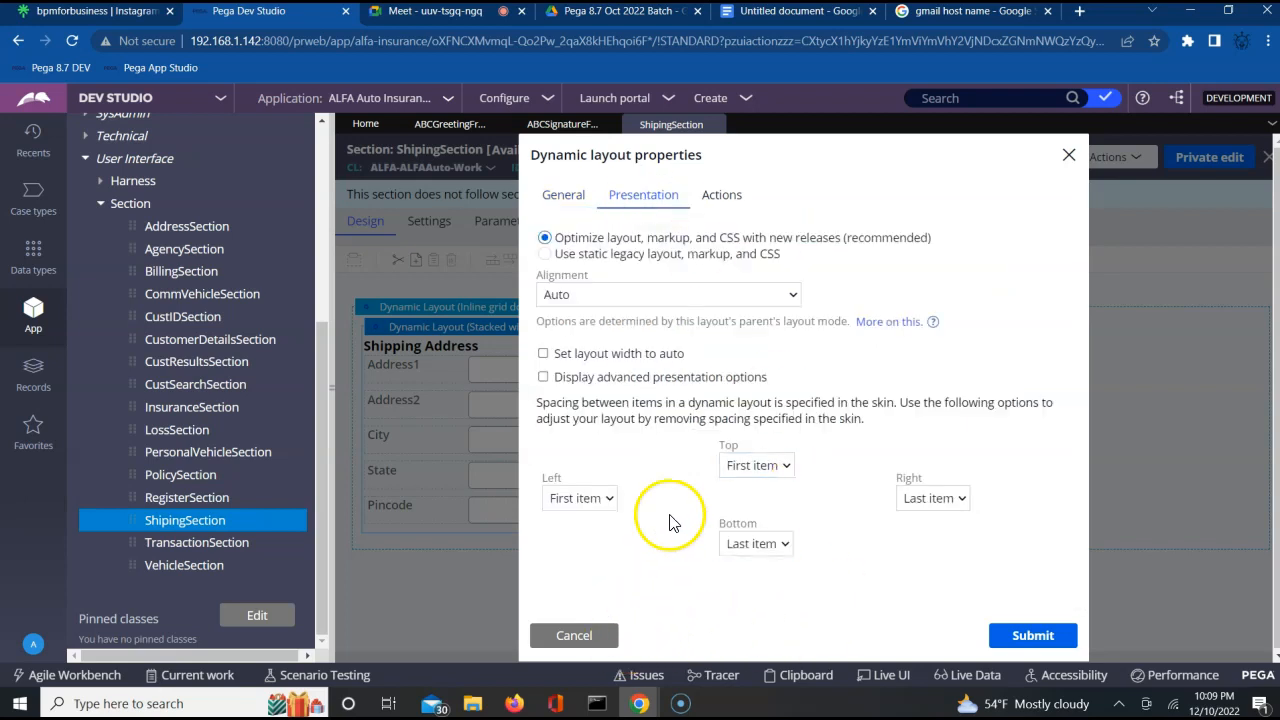
click(574, 636)
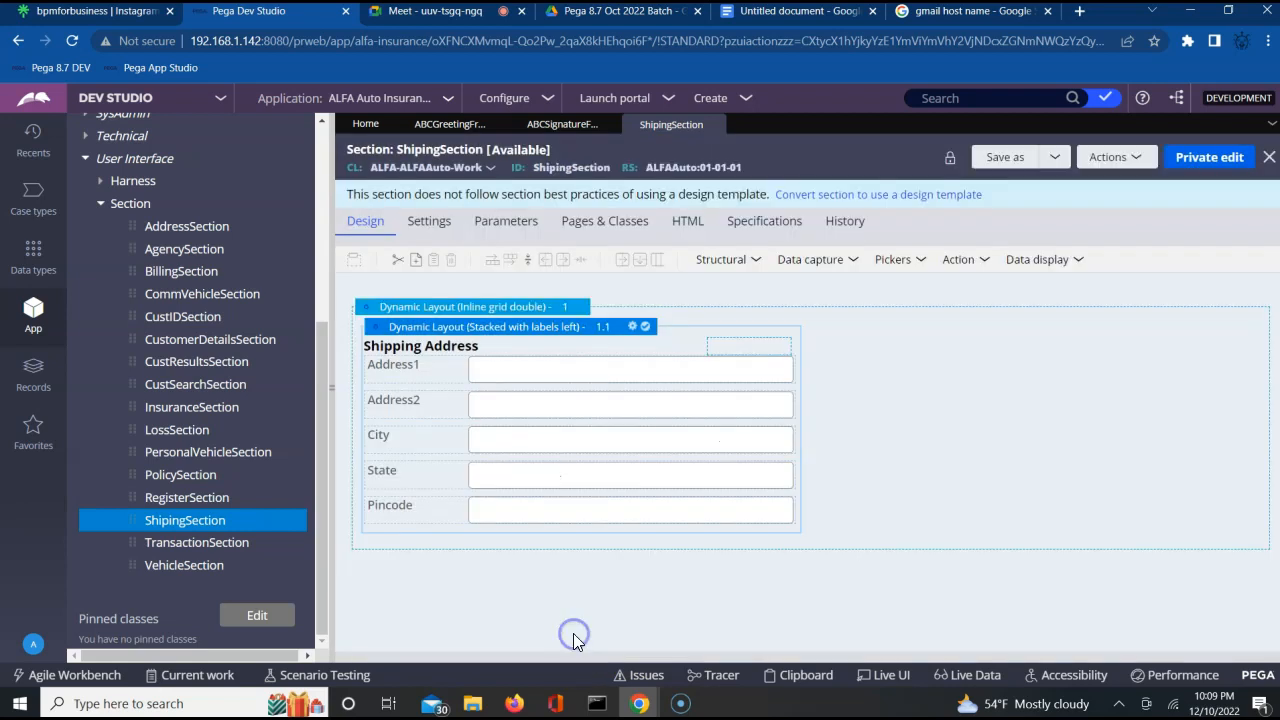
Set the edit options of the Address1 field in the Shipping Address layout to Read-only (always).
click(672, 374)
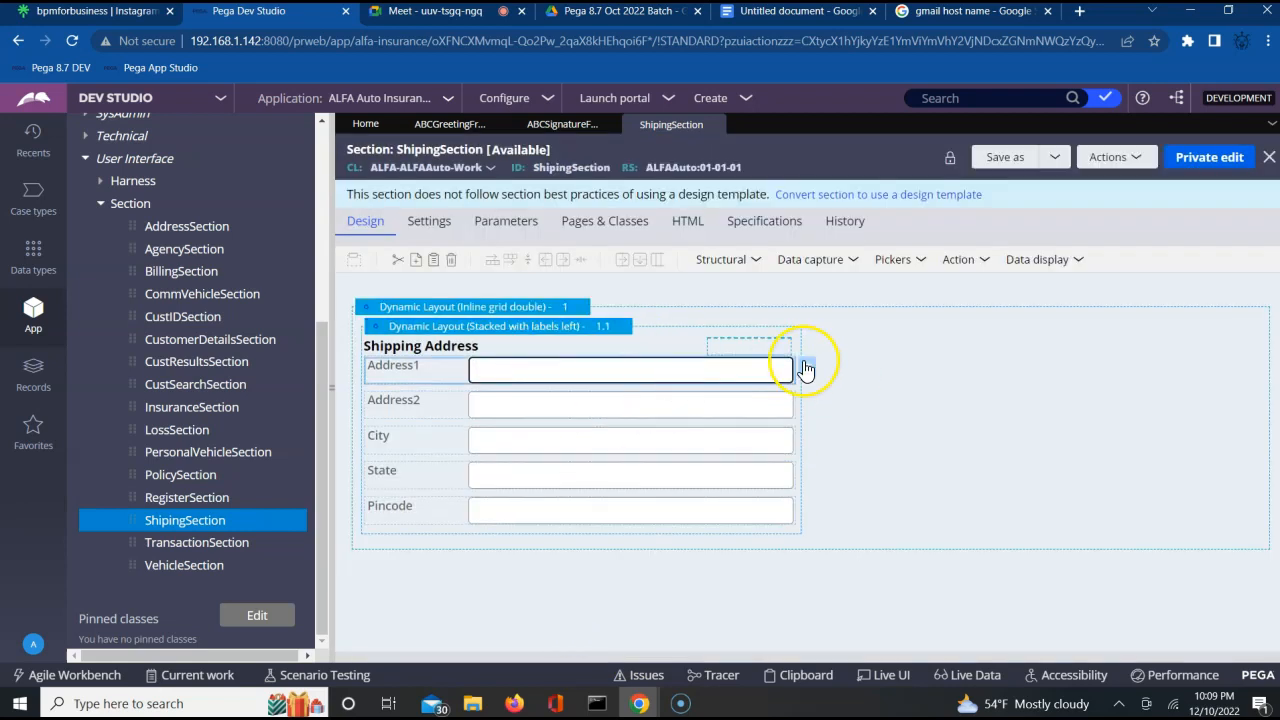
click(808, 370)
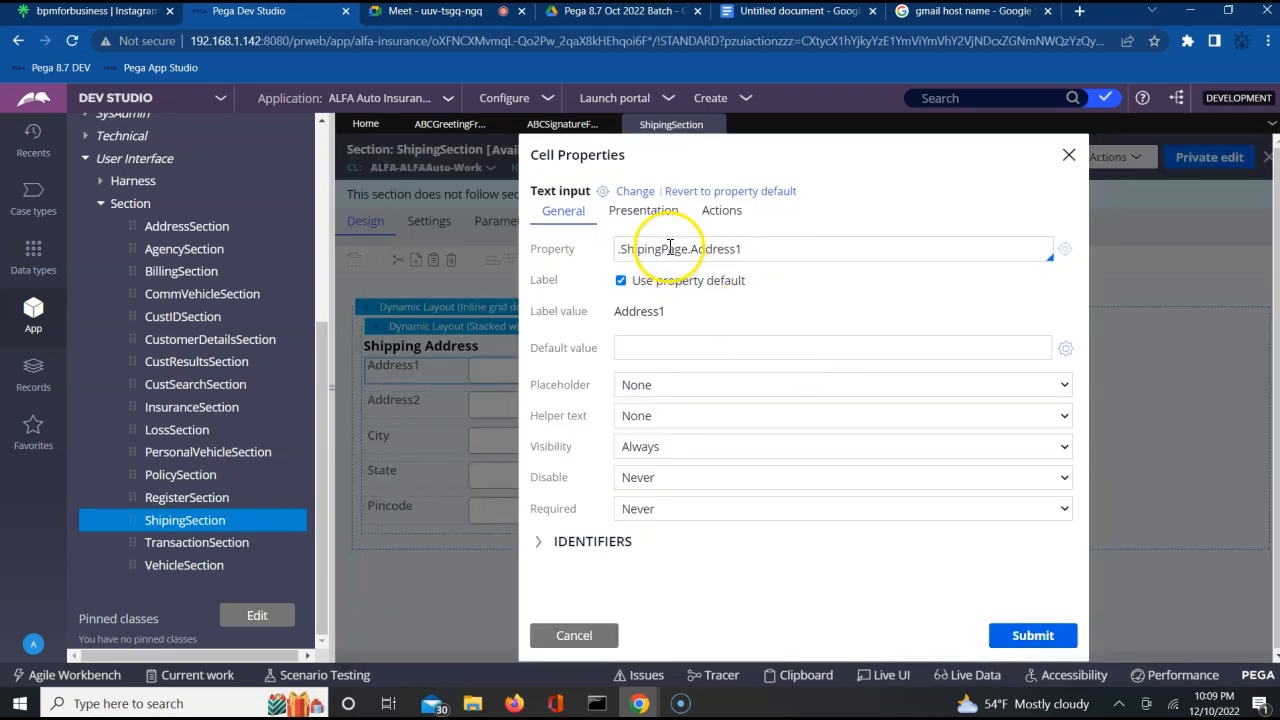
click(648, 213)
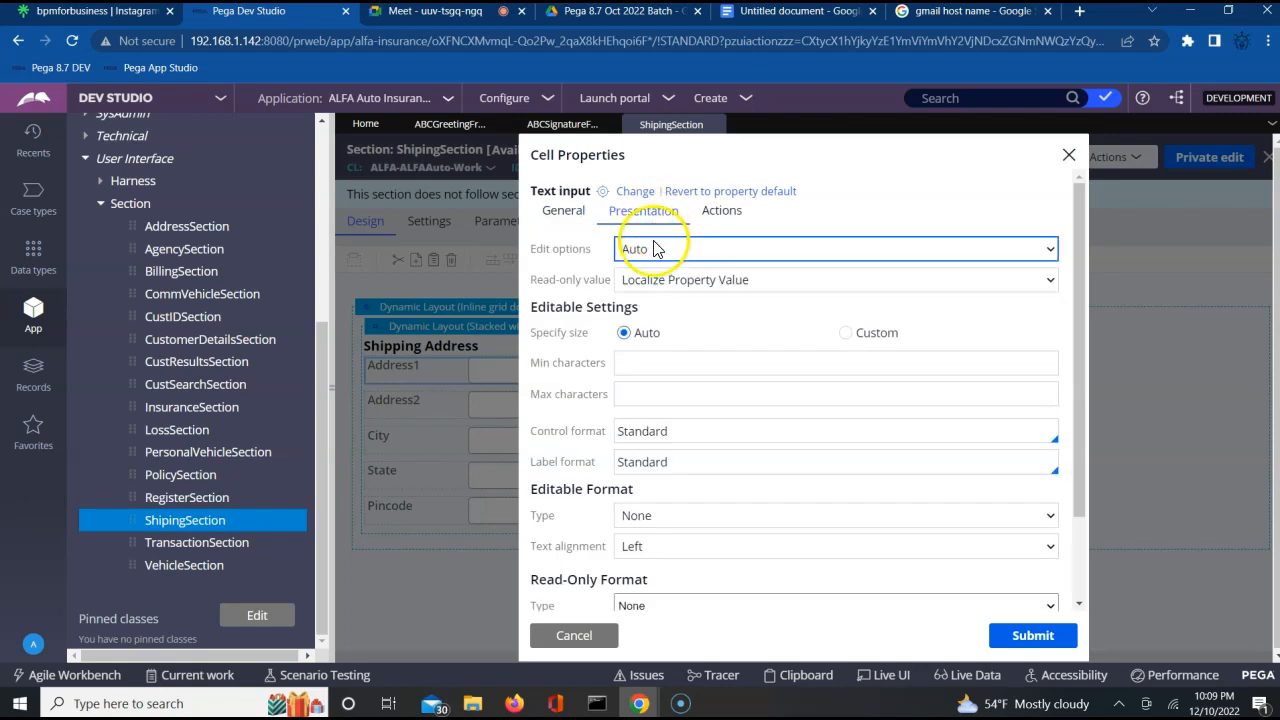
click(654, 249)
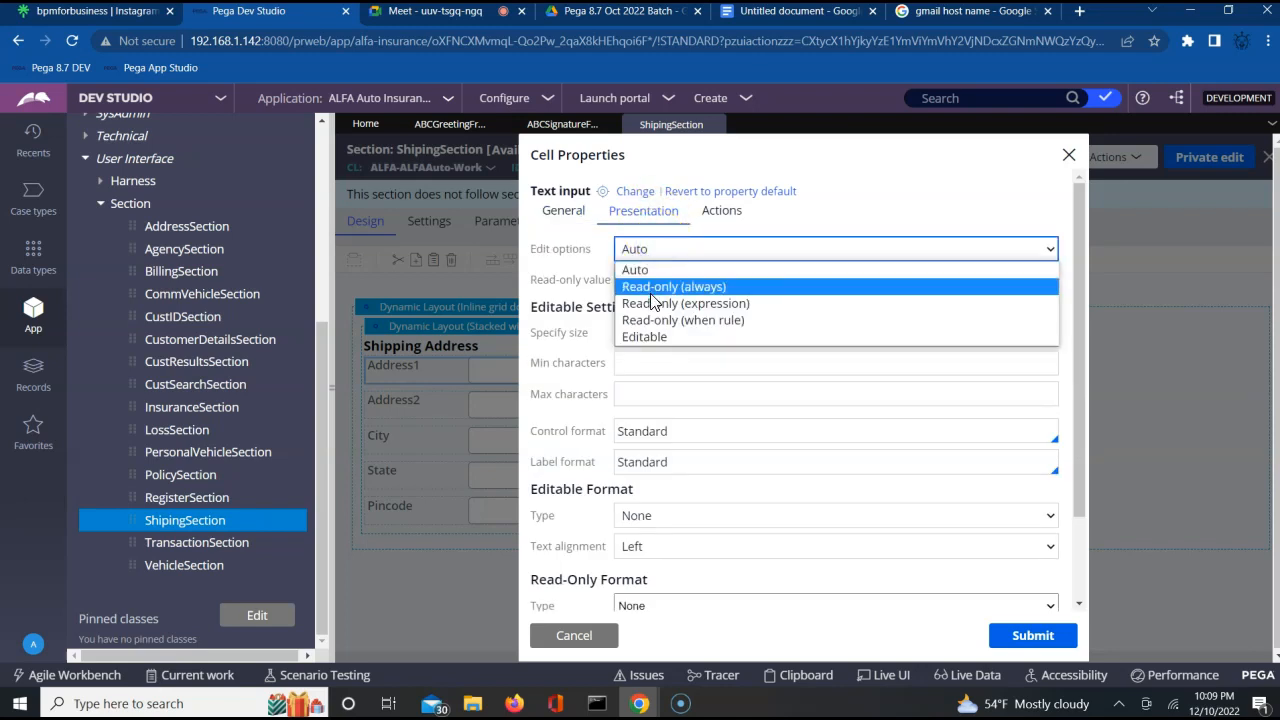
click(650, 287)
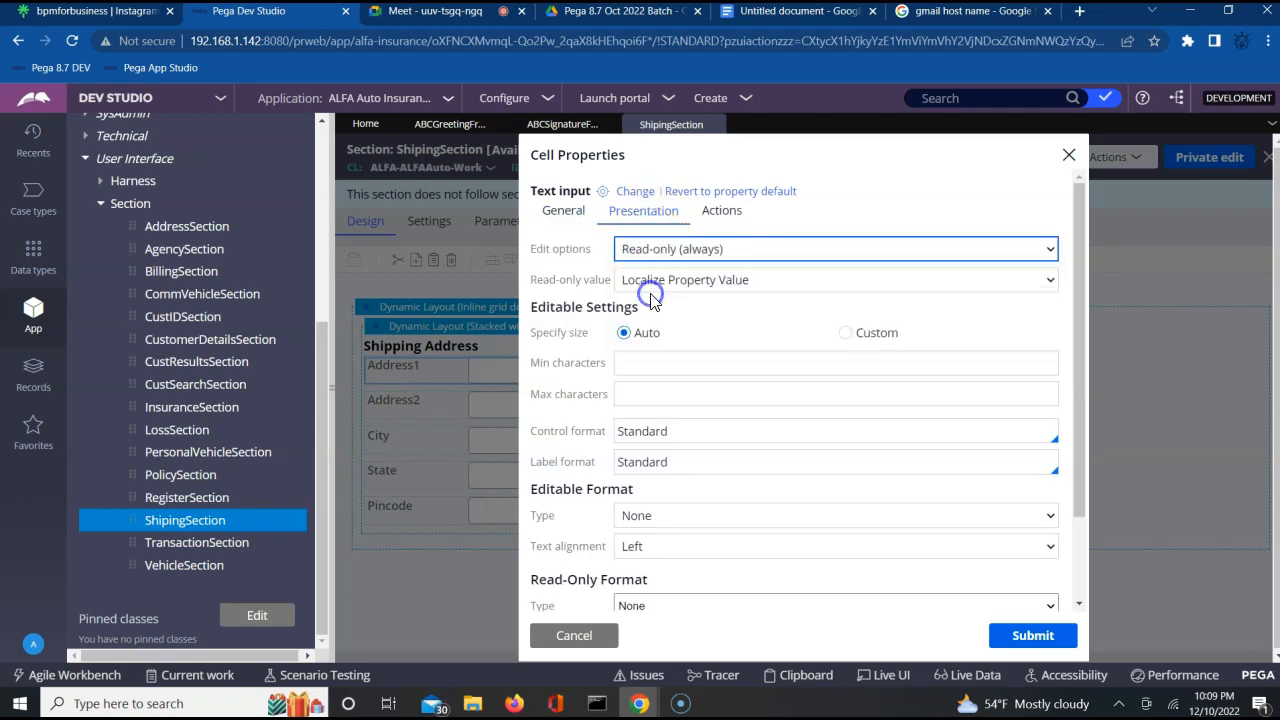
click(1054, 644)
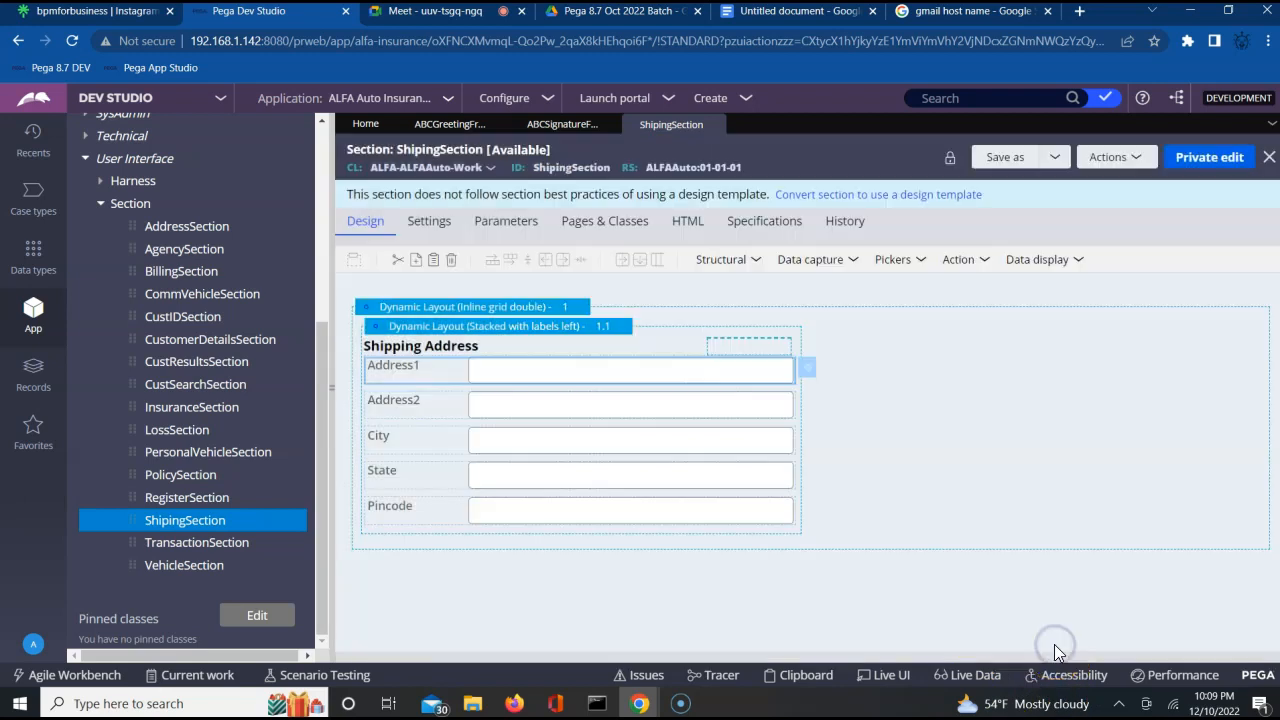
Make the Address2 field of the Shipping Address layout Read-only (always).
click(766, 404)
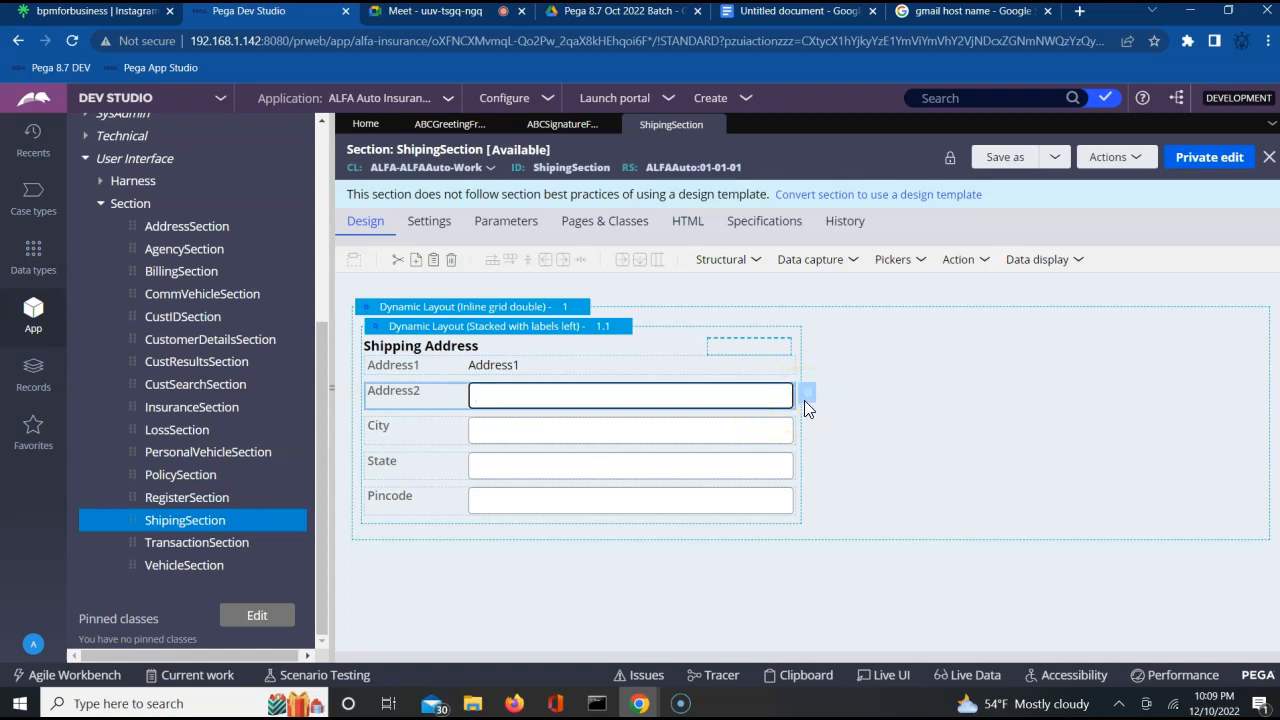
click(808, 399)
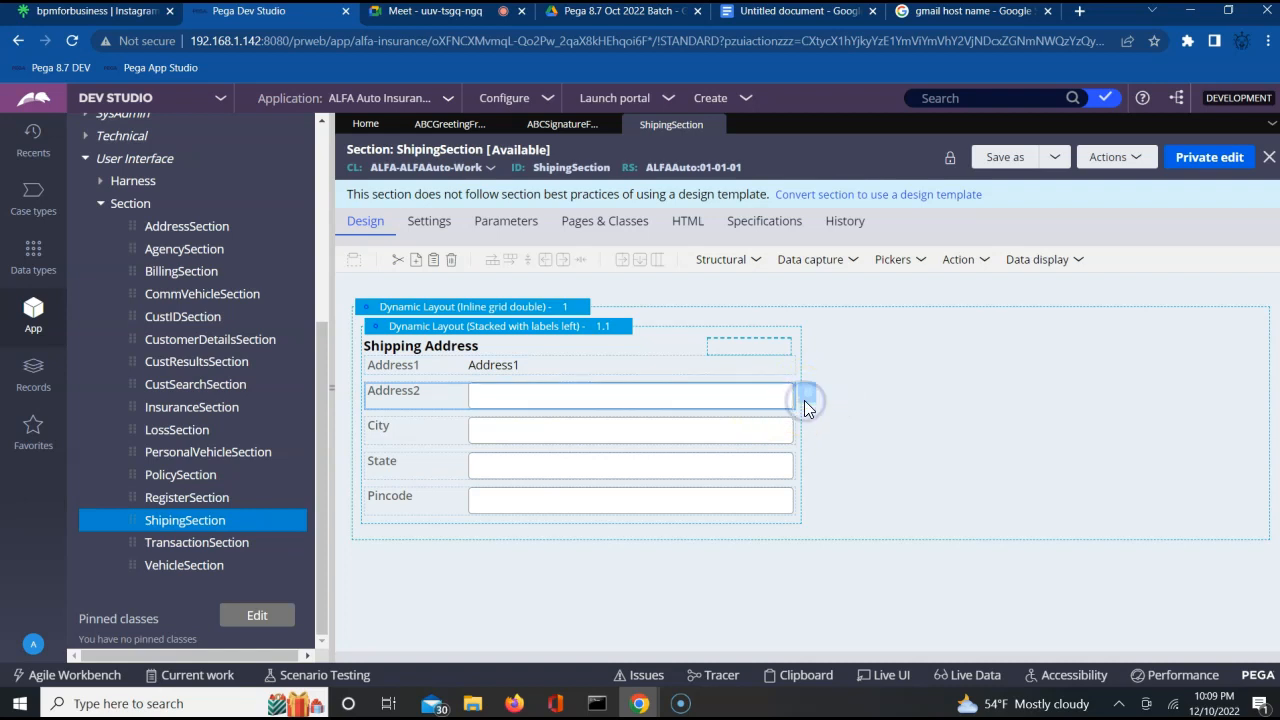
click(811, 400)
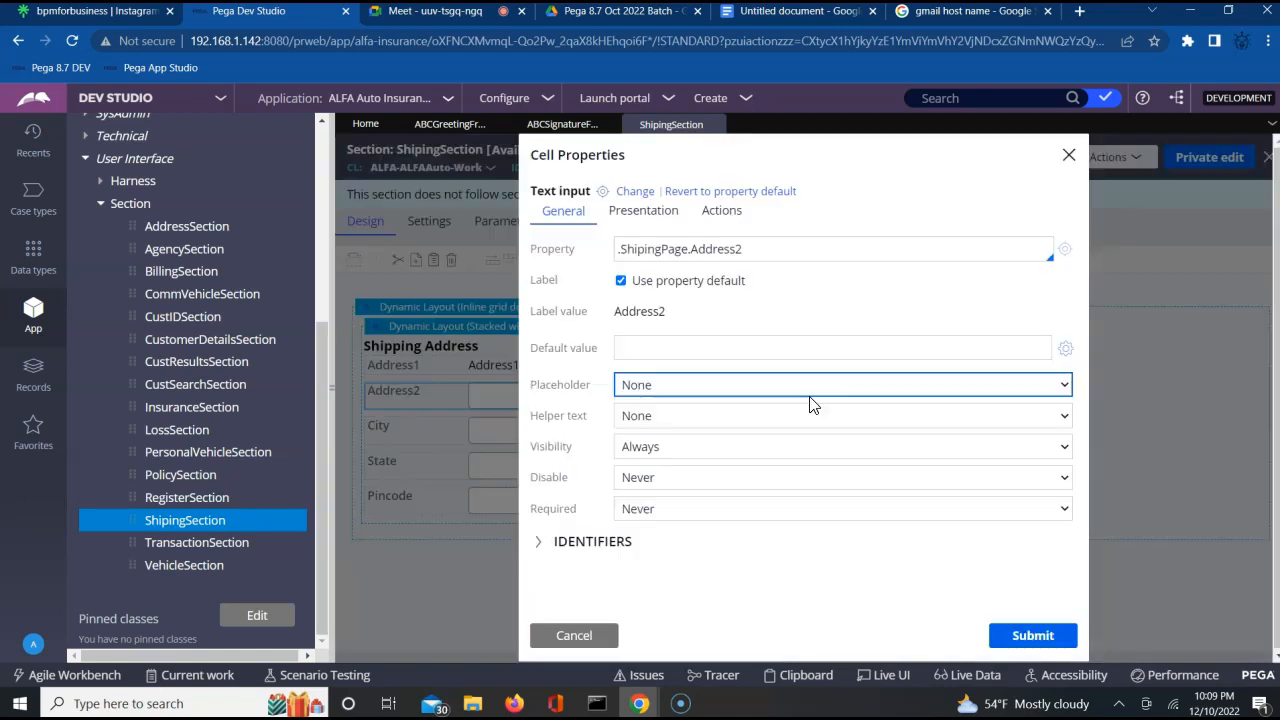
click(643, 216)
click(646, 250)
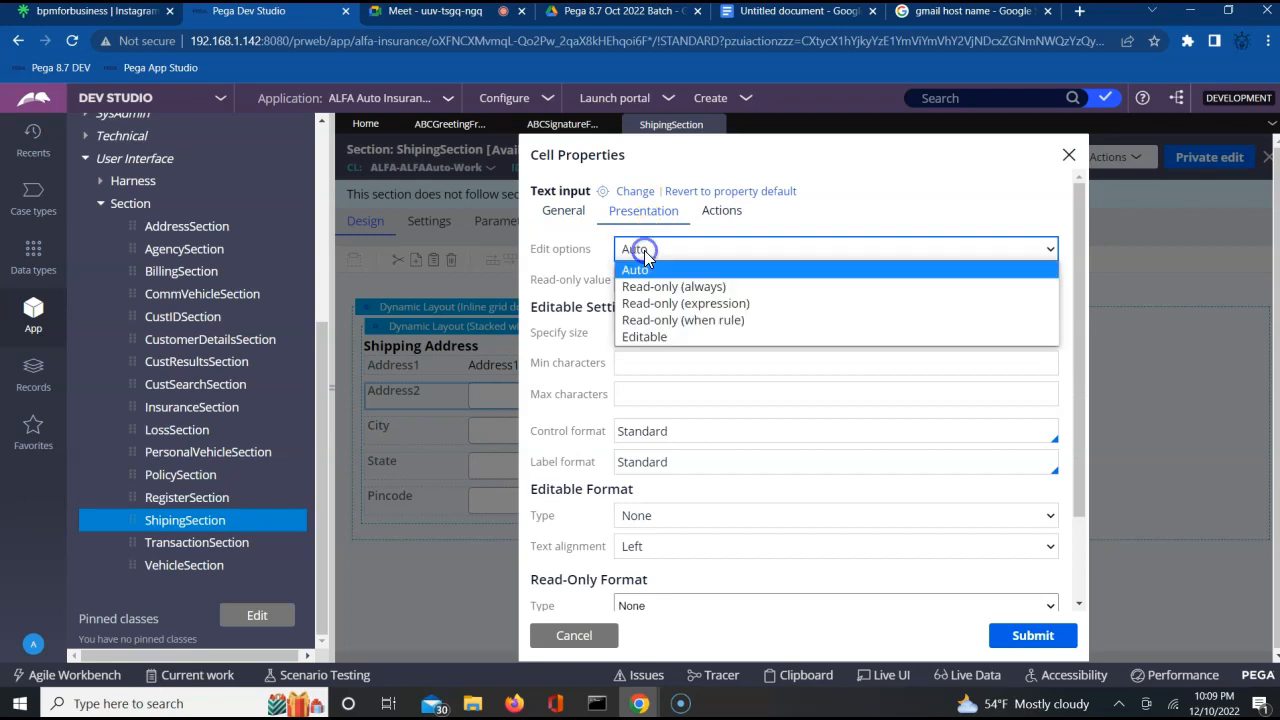
click(645, 286)
click(1046, 638)
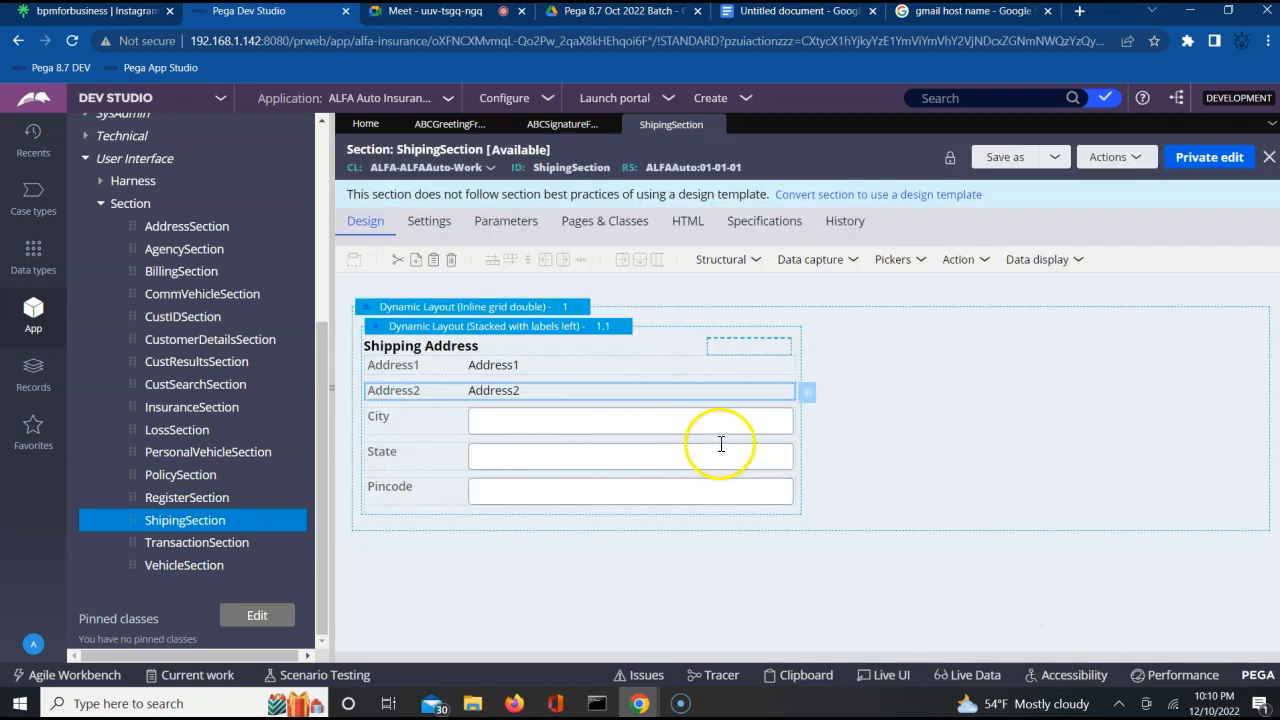
Set the City field's edit options to Read-only (always) in the Shipping Address layout.
click(747, 427)
click(810, 422)
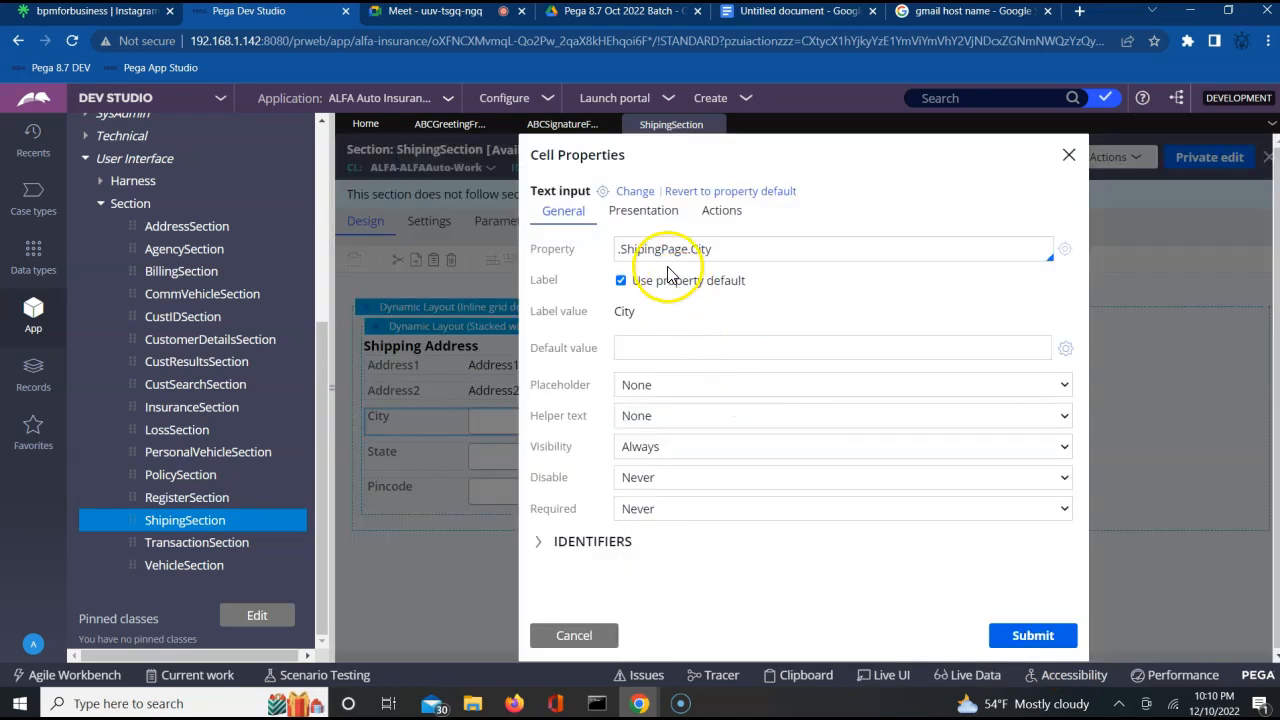
click(655, 232)
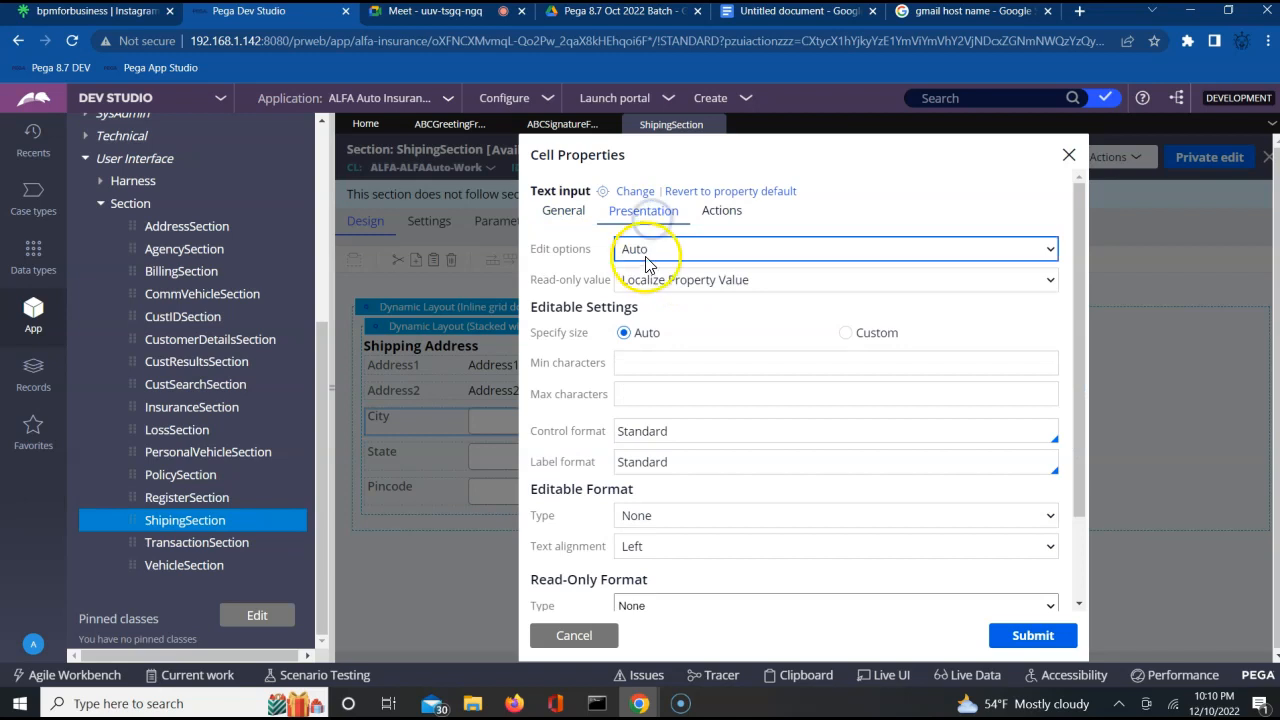
click(650, 258)
click(646, 286)
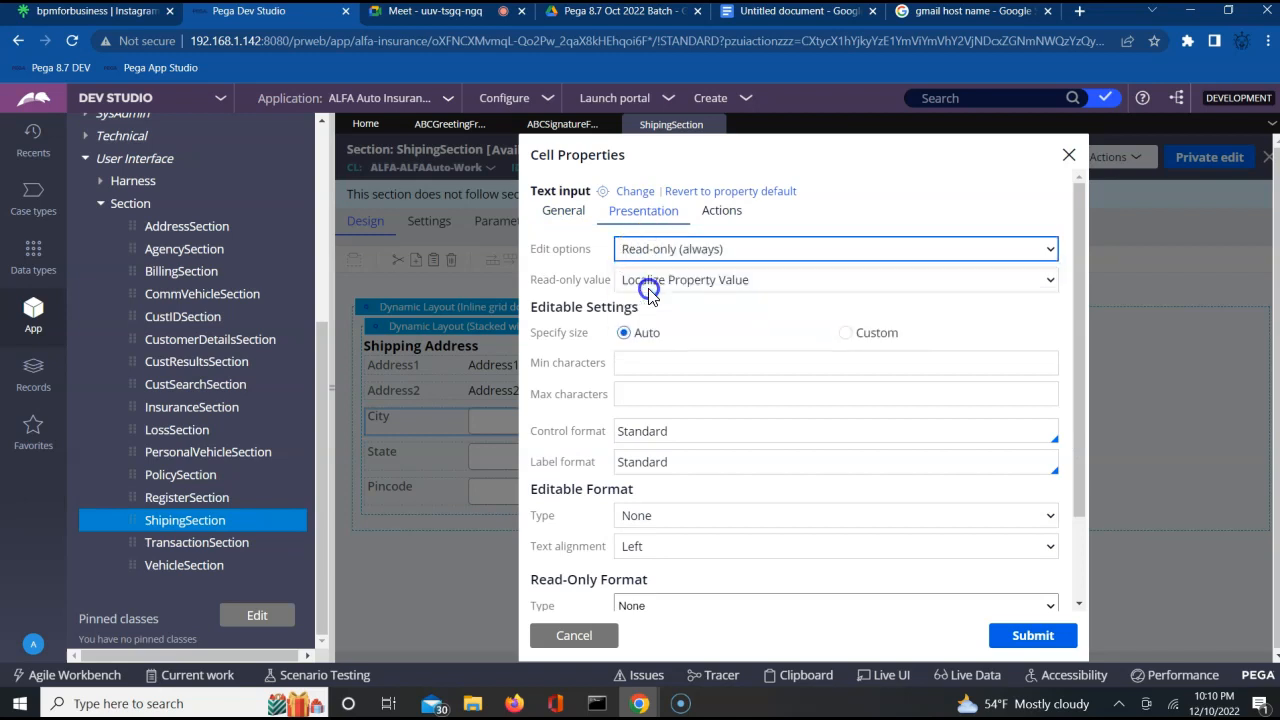
click(1033, 635)
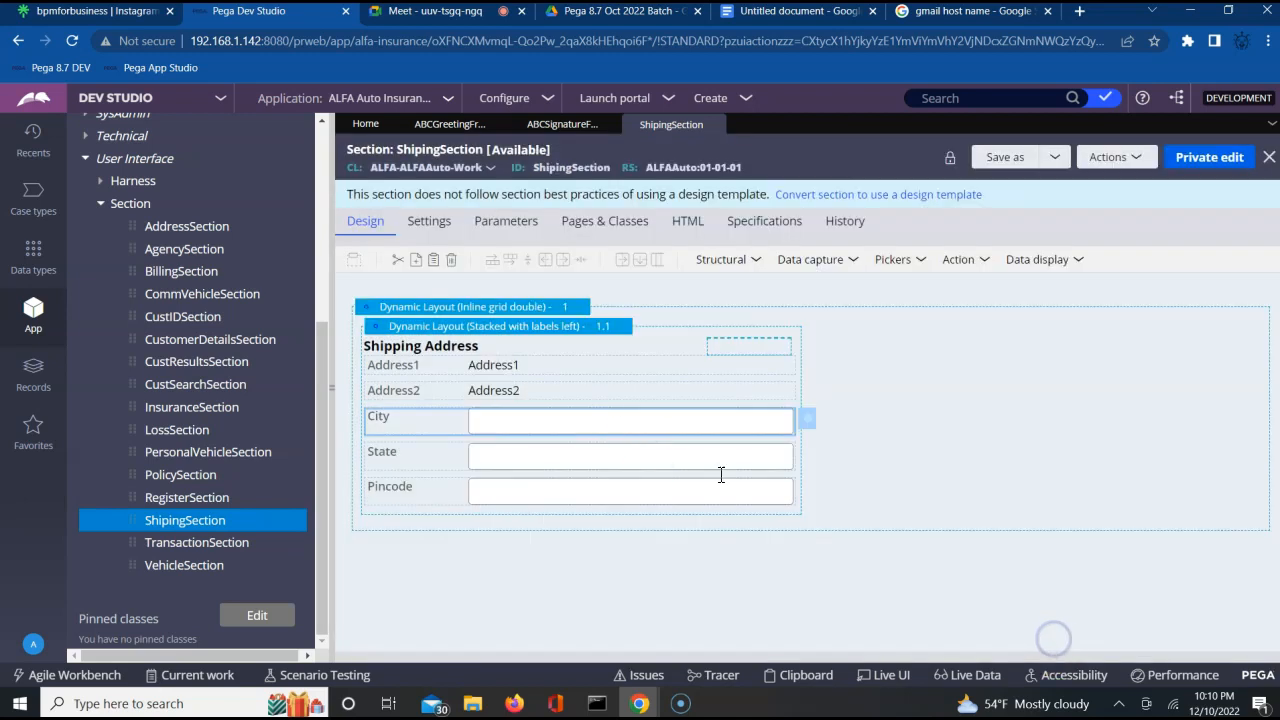
Change the State field's edit options to Read-only (always) and submit its cell properties.
click(757, 450)
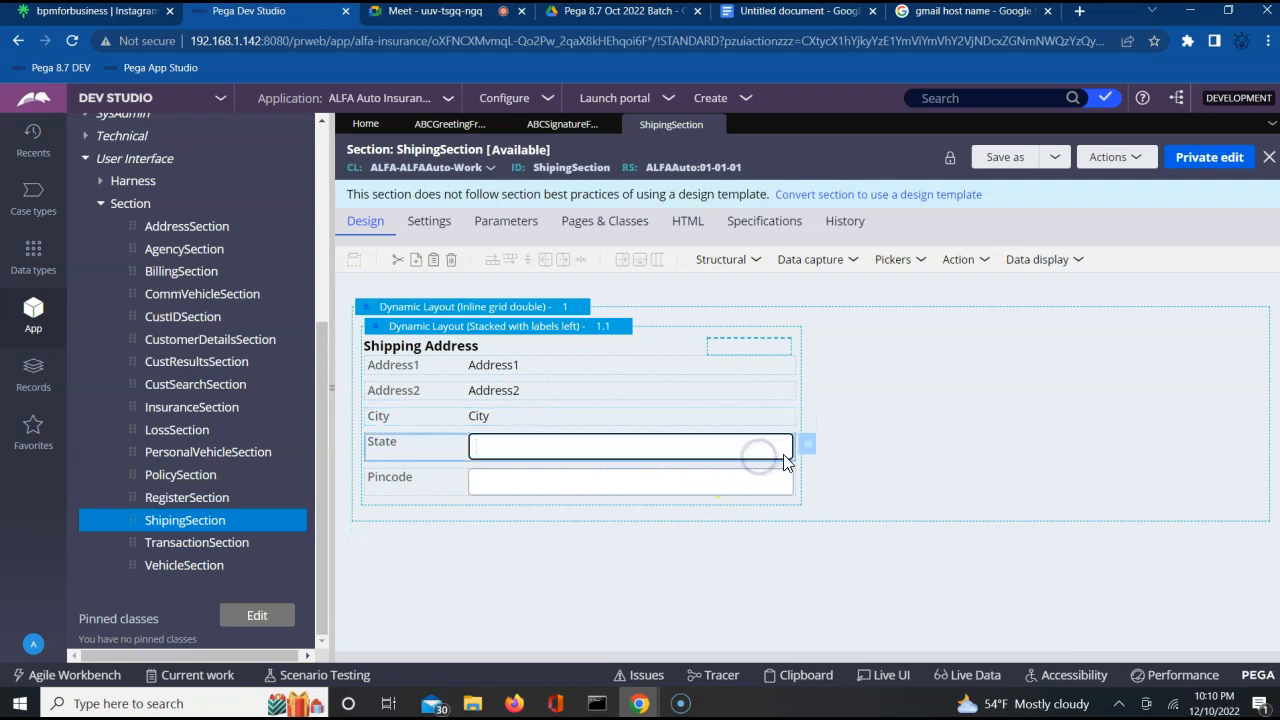
click(806, 450)
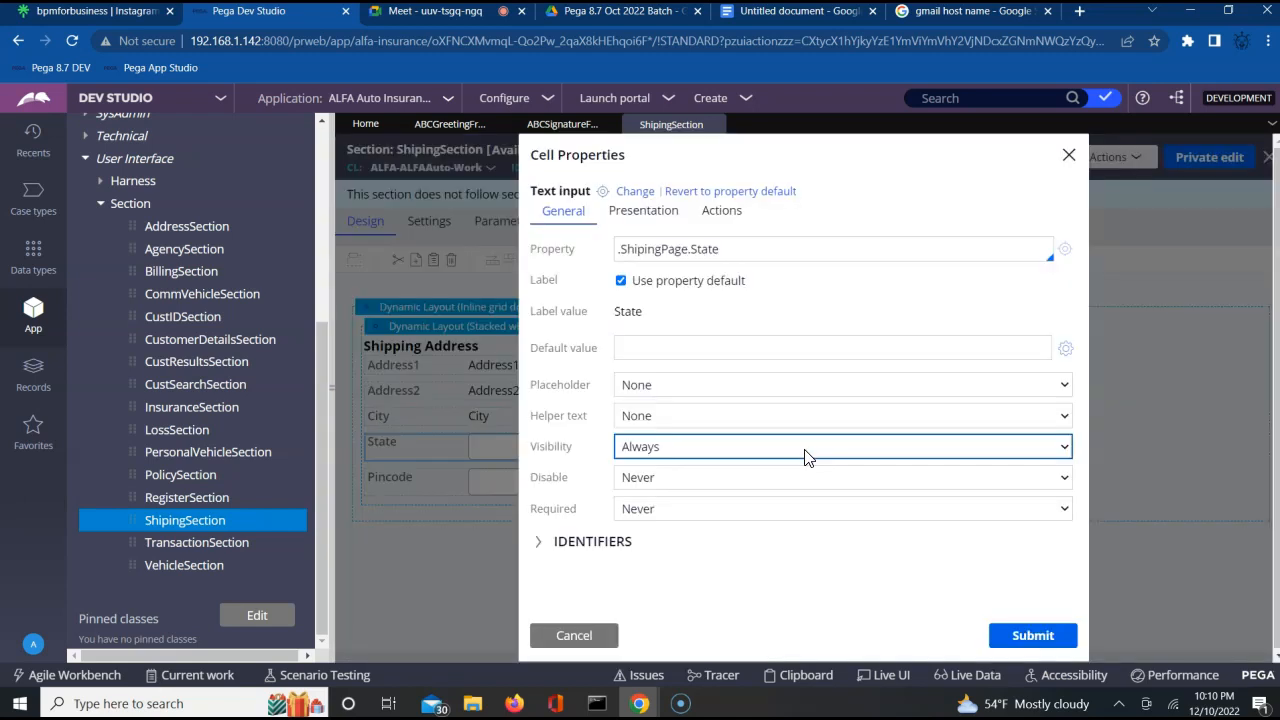
click(645, 210)
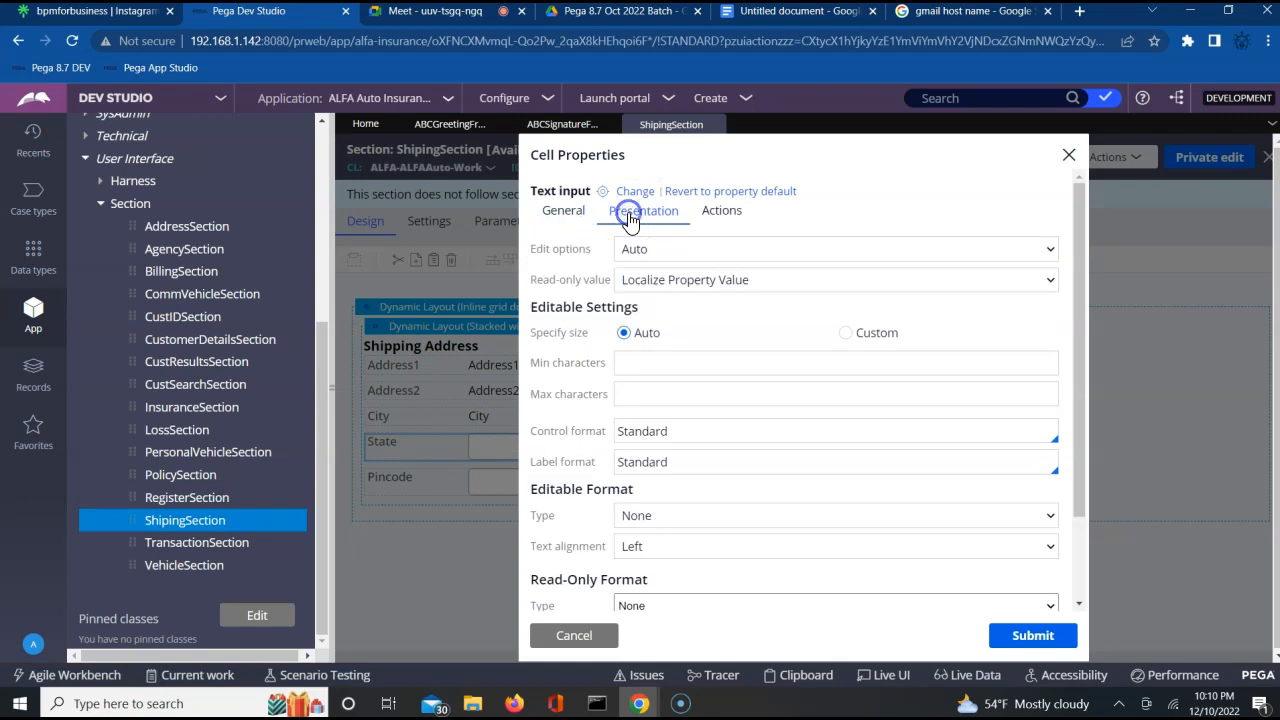
click(660, 250)
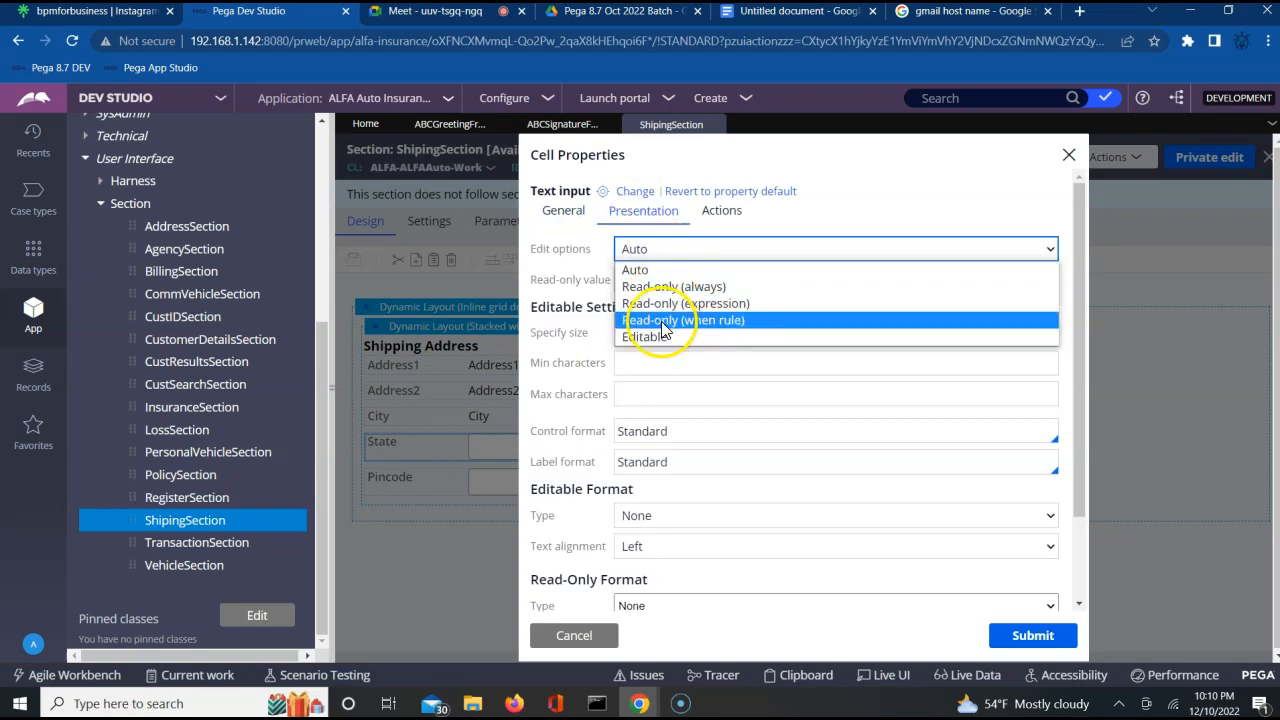
click(676, 286)
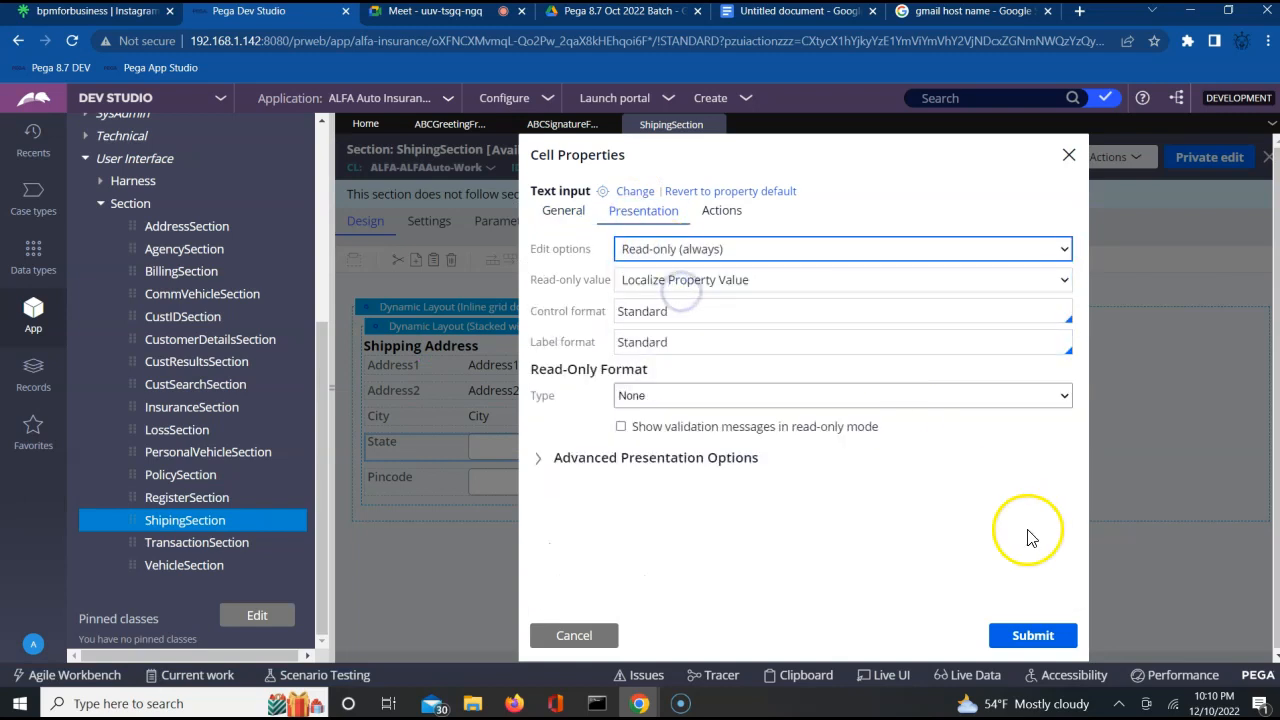
click(1037, 635)
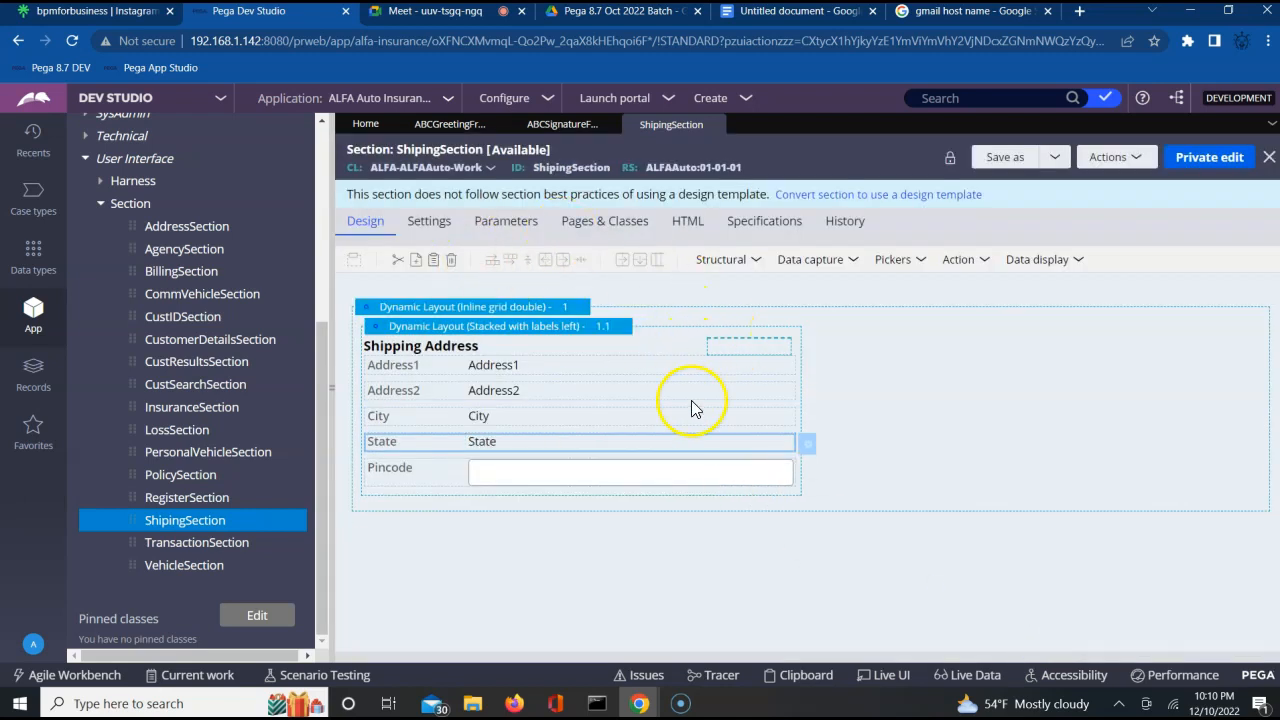
Set the Pincode field's edit options to Read-only (always) and submit its cell properties.
click(786, 471)
click(806, 470)
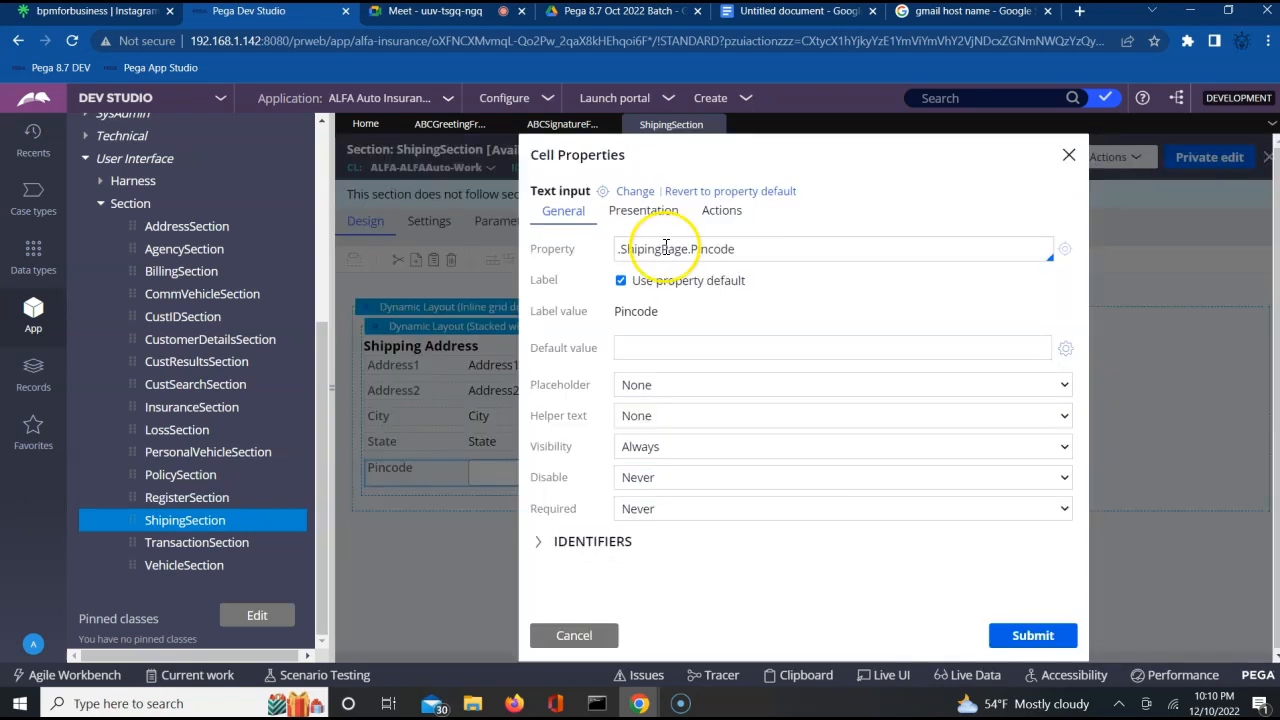
click(651, 220)
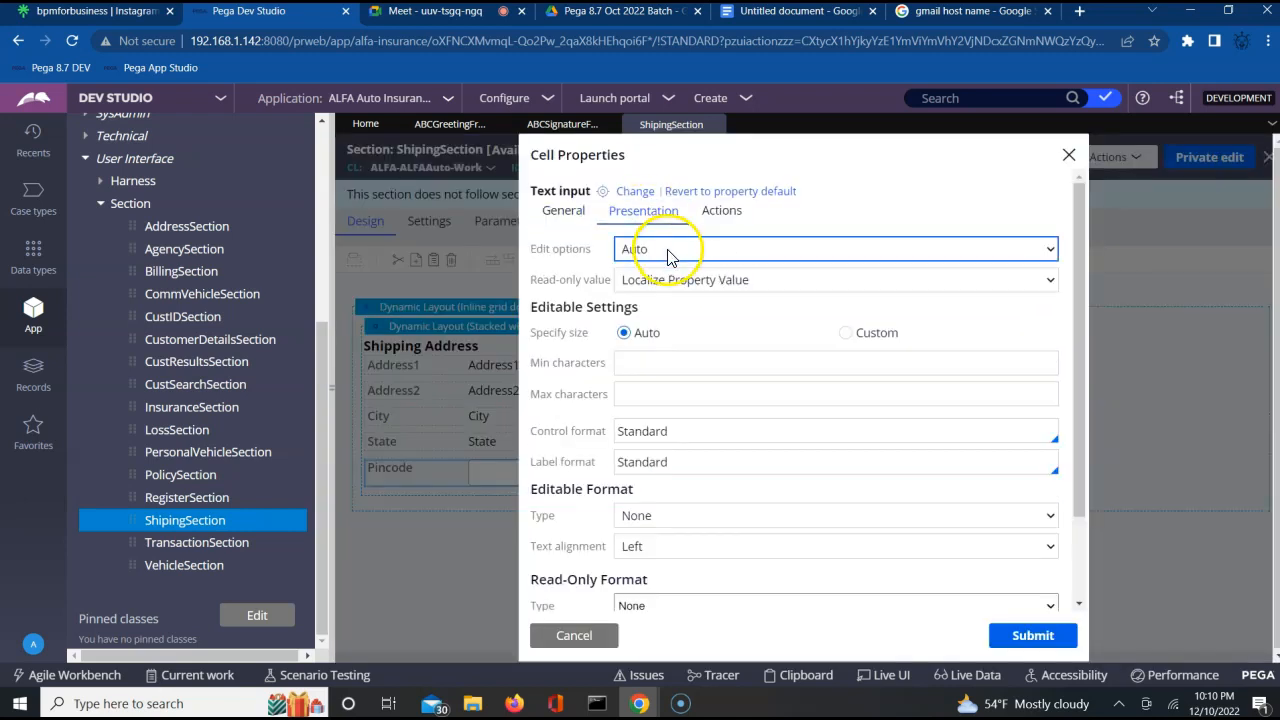
click(663, 249)
click(661, 287)
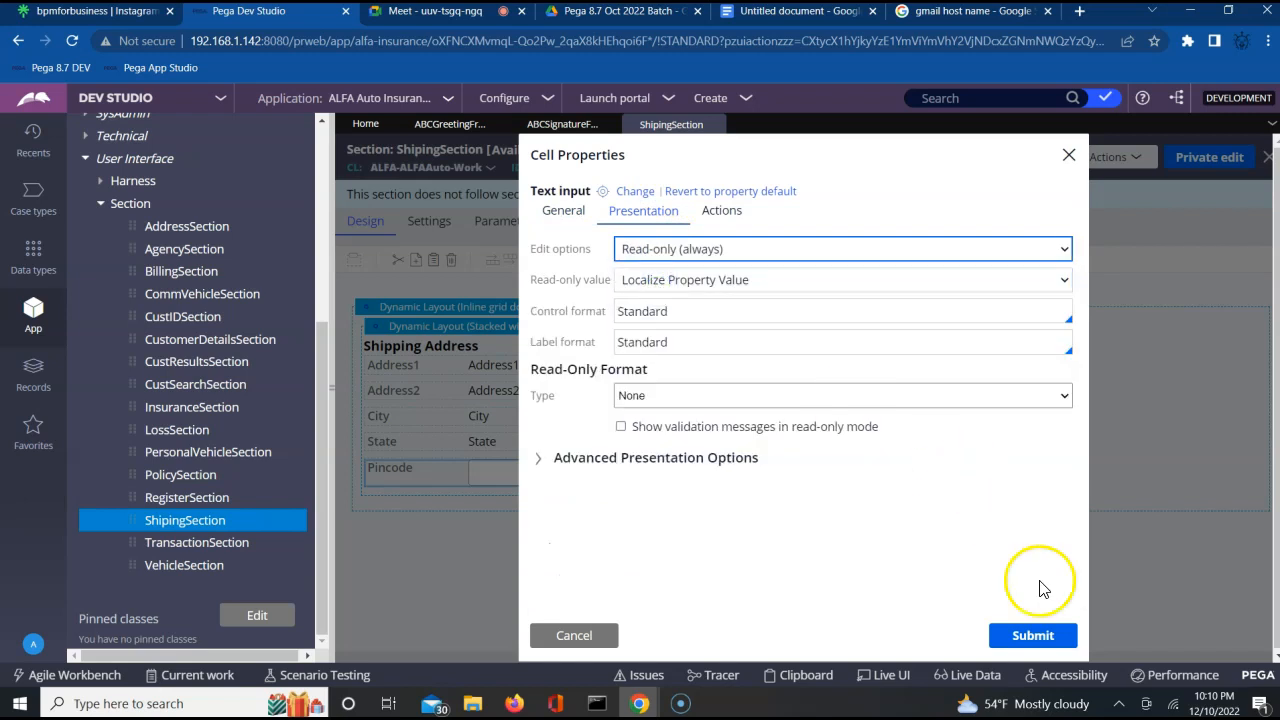
click(1034, 636)
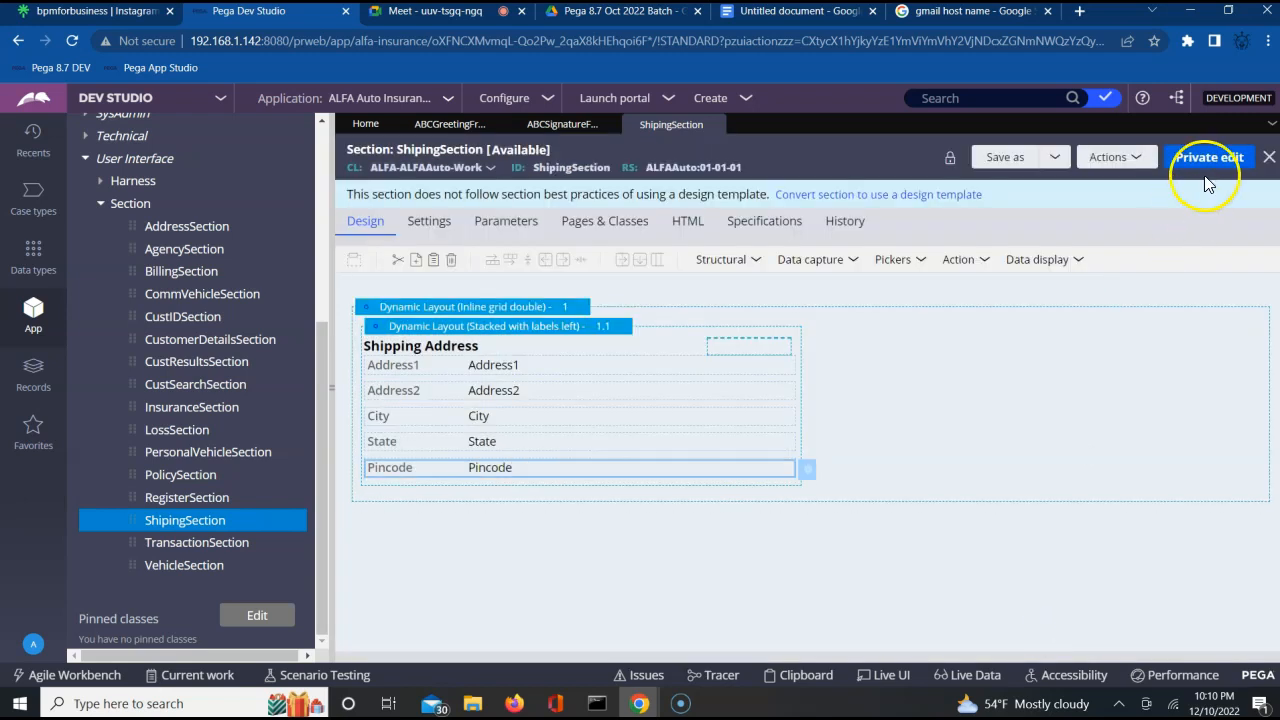
Save the section as ShipingSection in ruleset ALFAAuto 01-01-02, applied to ALFA-ALFAAuto-Work.
click(1014, 157)
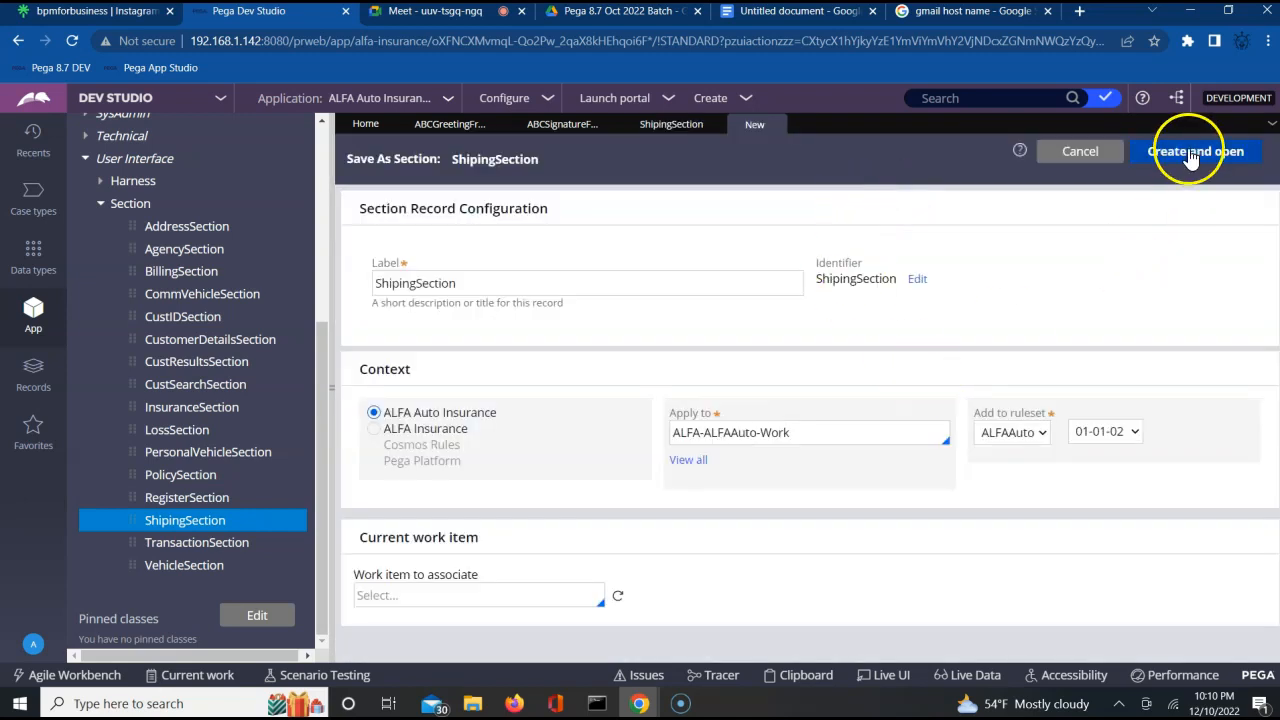
click(1190, 157)
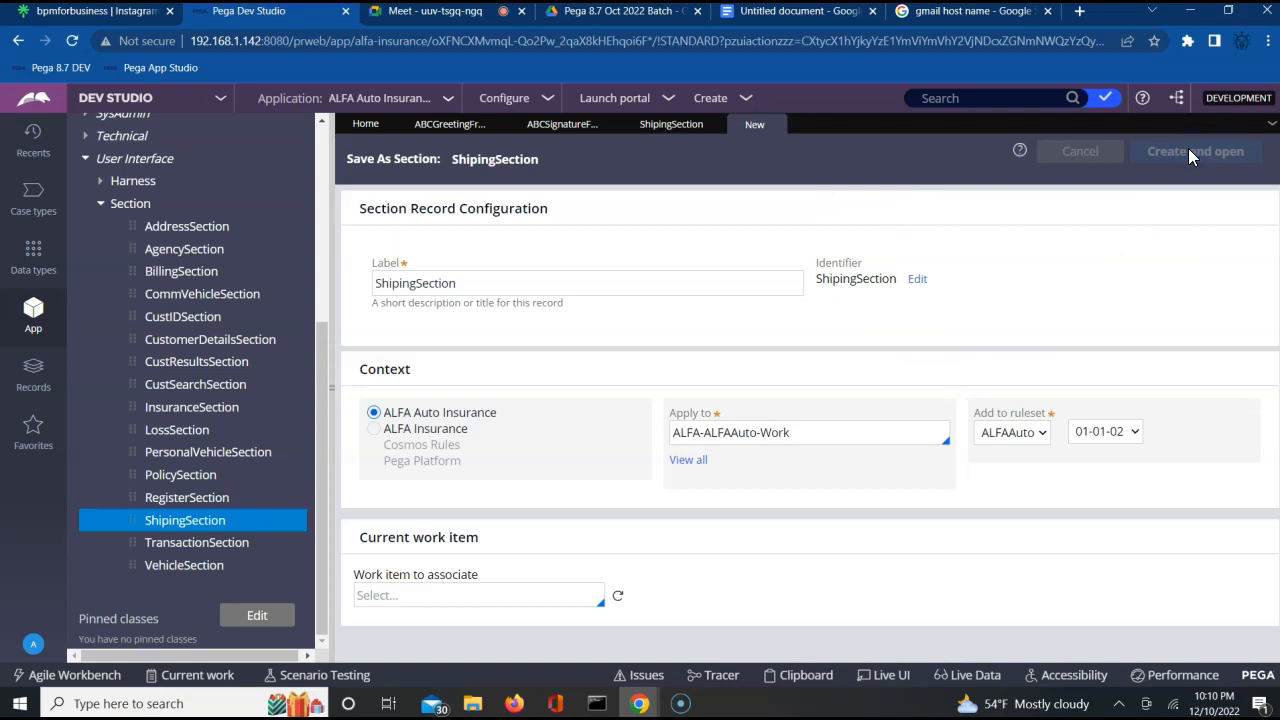
Open the creation form for a new Correspondence rule from the Process category of ALFA-ALFAAuto-Work.
click(1092, 440)
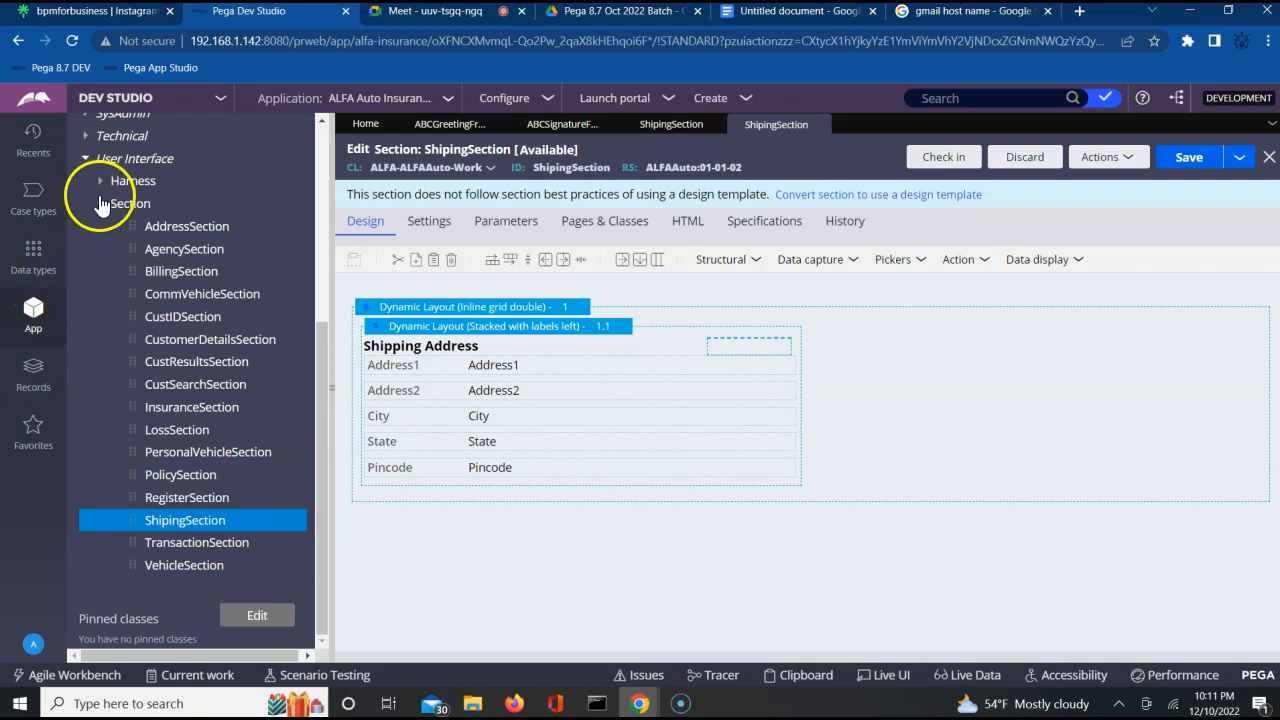
click(100, 203)
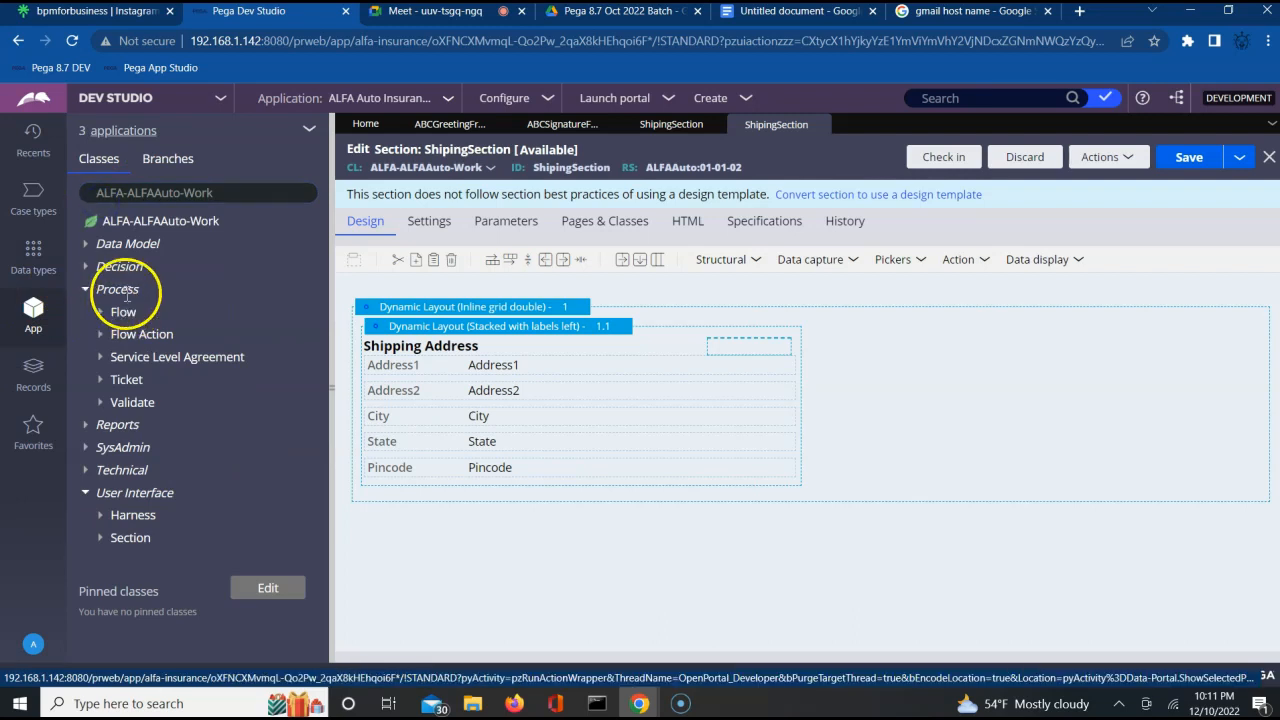
right_click(125, 292)
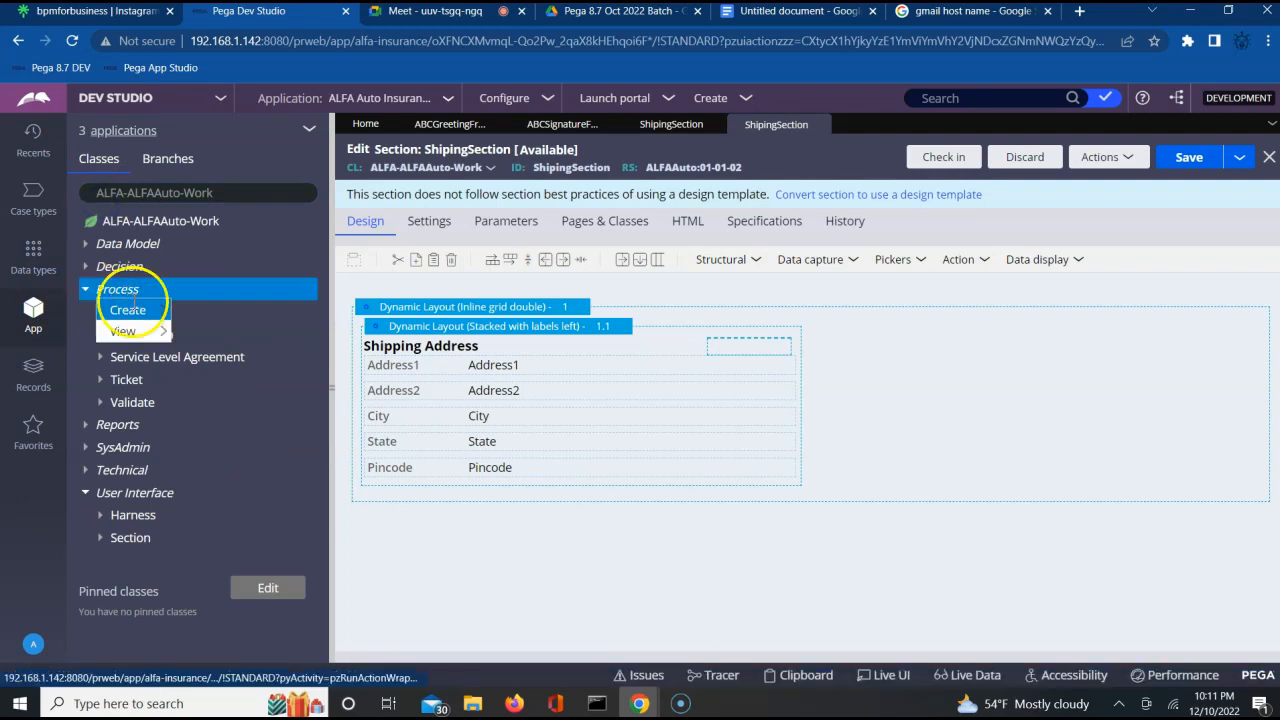
mouse_move(135, 310)
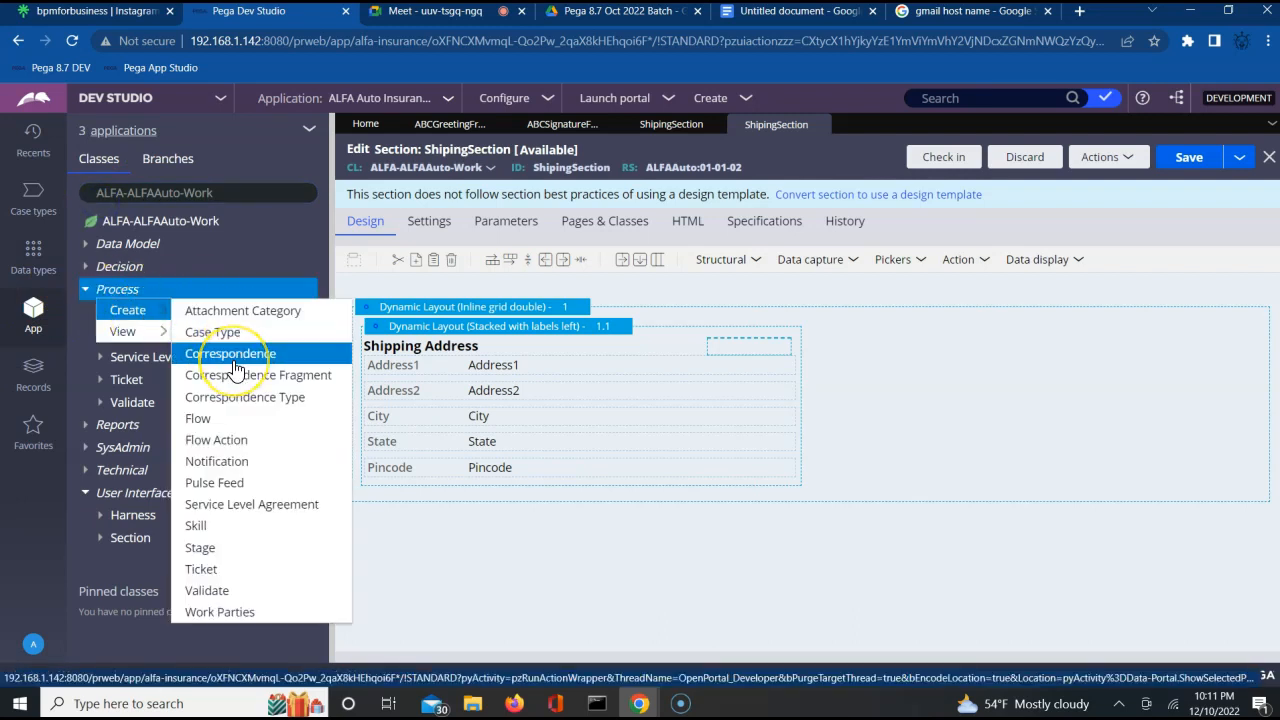
click(236, 366)
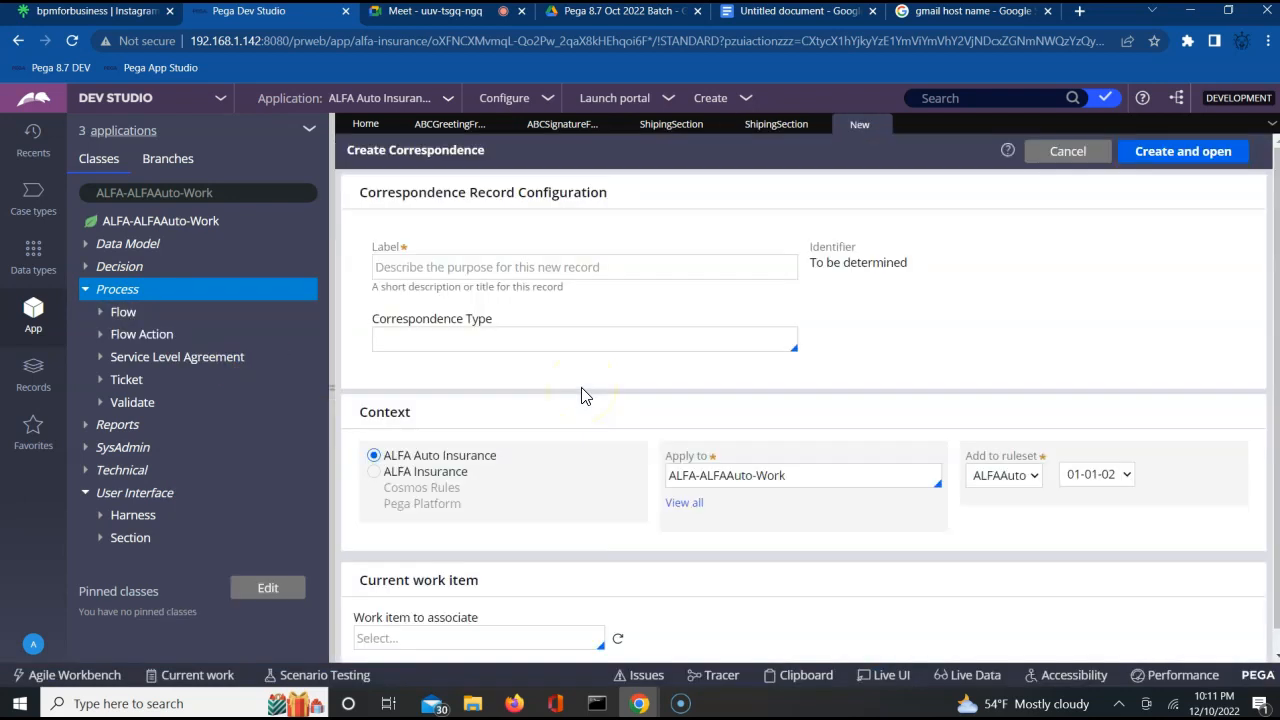
Label the new correspondence record ABCCorr.
click(587, 267)
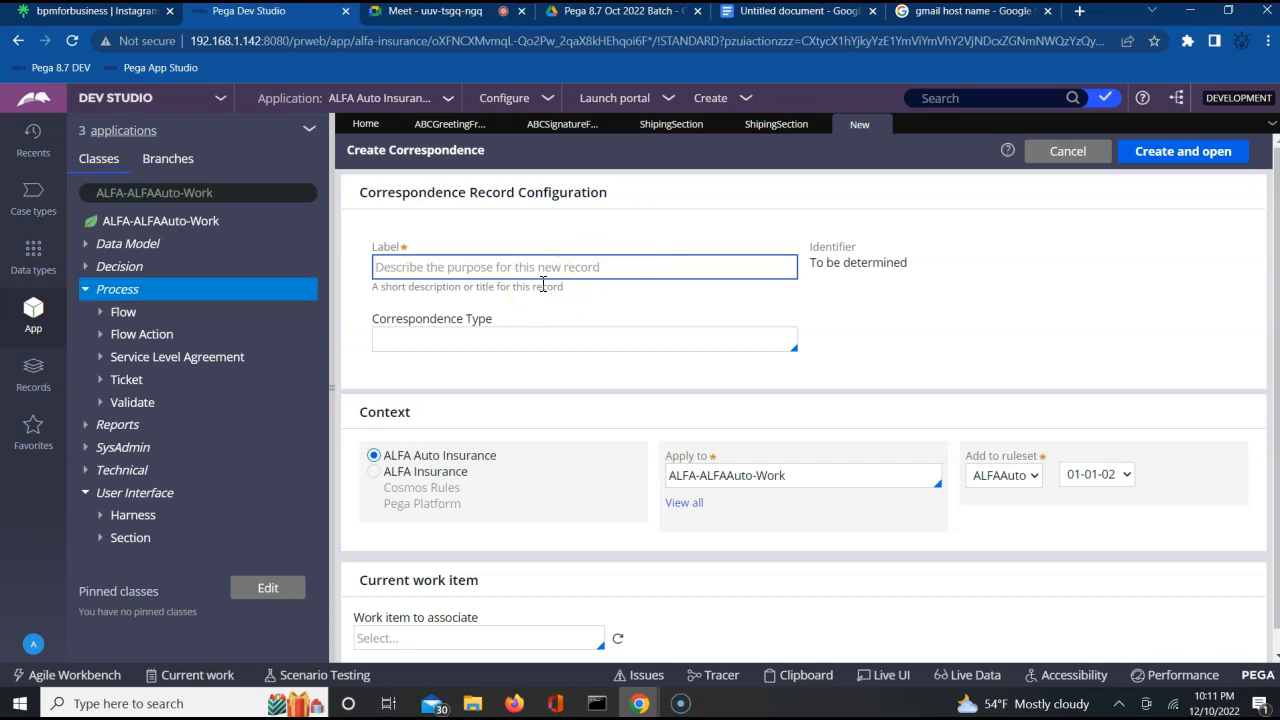
text(b)
key(BackSpace)
text(BC)
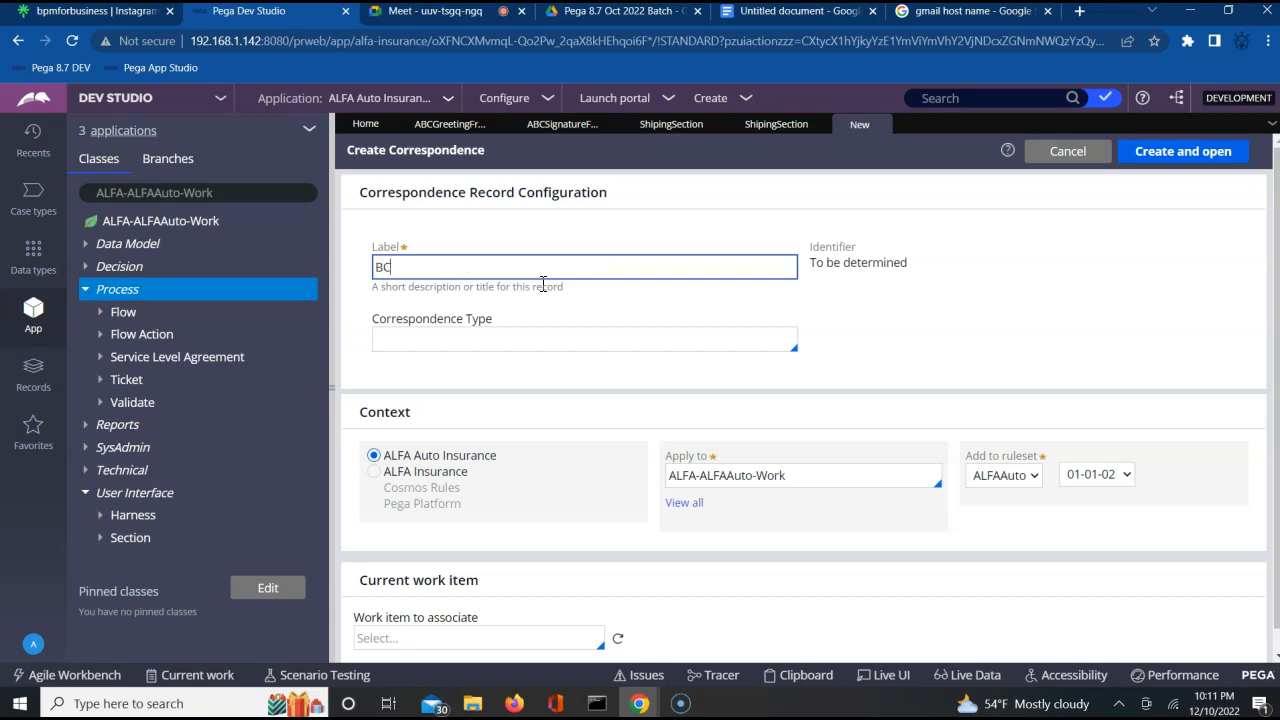
key(BackSpace)
key(BackSpace)
text(ABCCorr)
key(Tab)
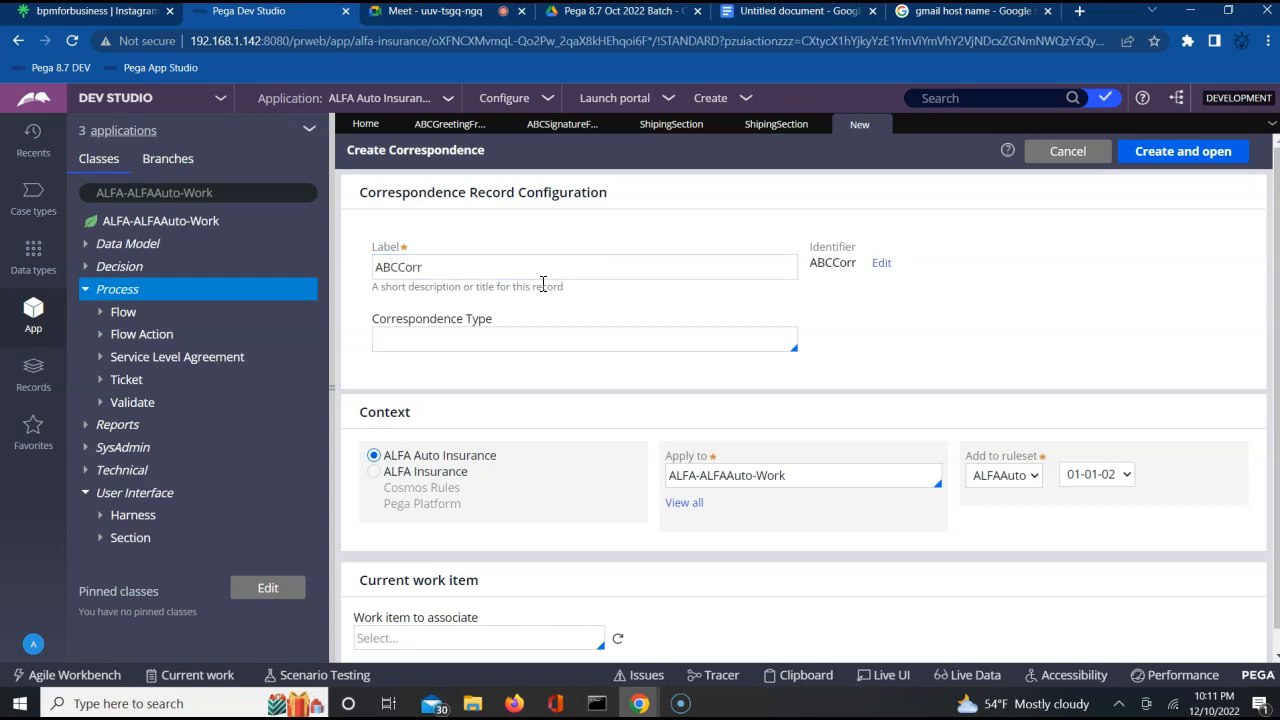
Set the correspondence type to Email and create the record in ruleset ALFAAuto 01-01-02.
key(Down)
key(Down)
key(Return)
triple_click(424, 151)
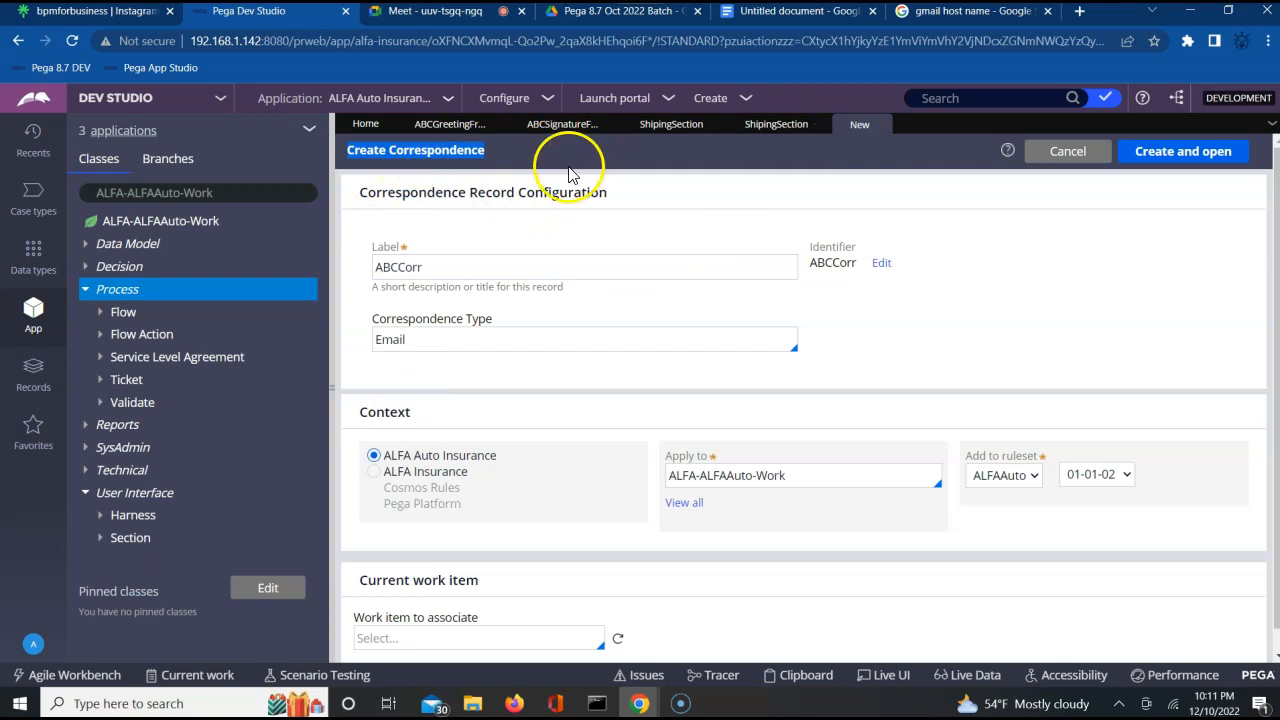
click(1197, 156)
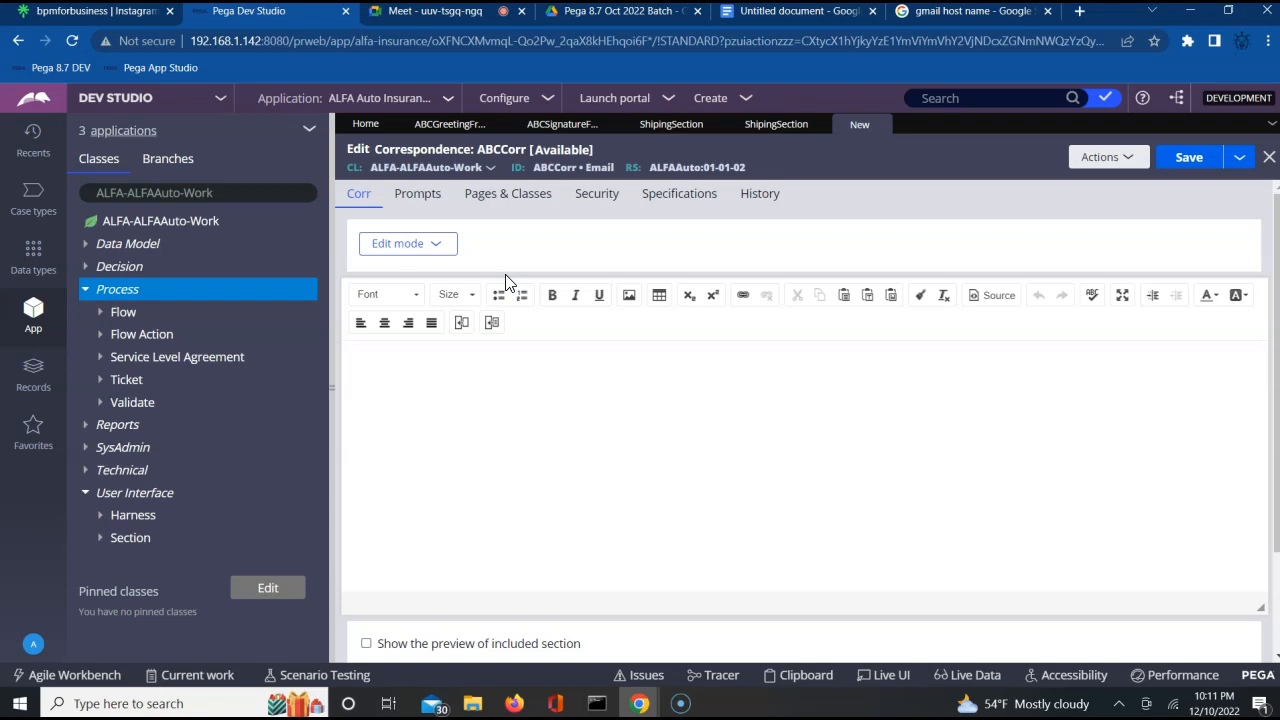
Add the page pyWorkPage with class ALFA-ALFAAuto-Work to the correspondence's pages and classes.
right_click(491, 186)
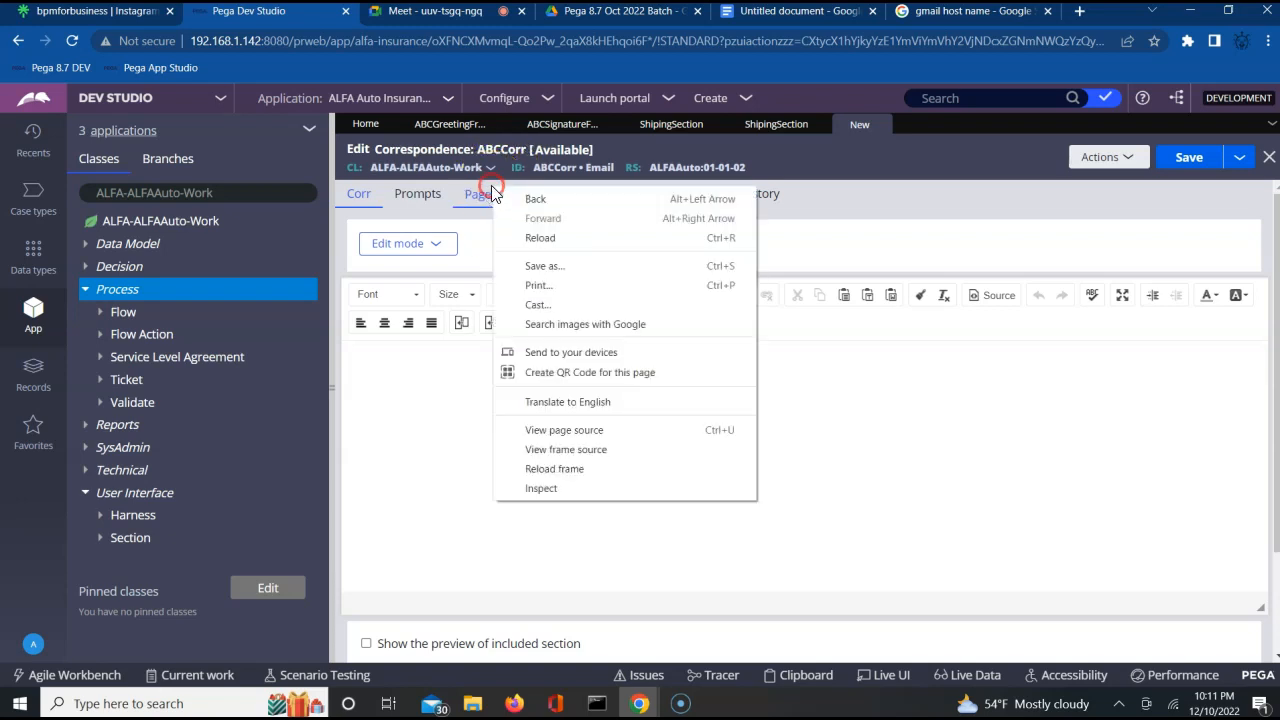
click(483, 193)
click(387, 276)
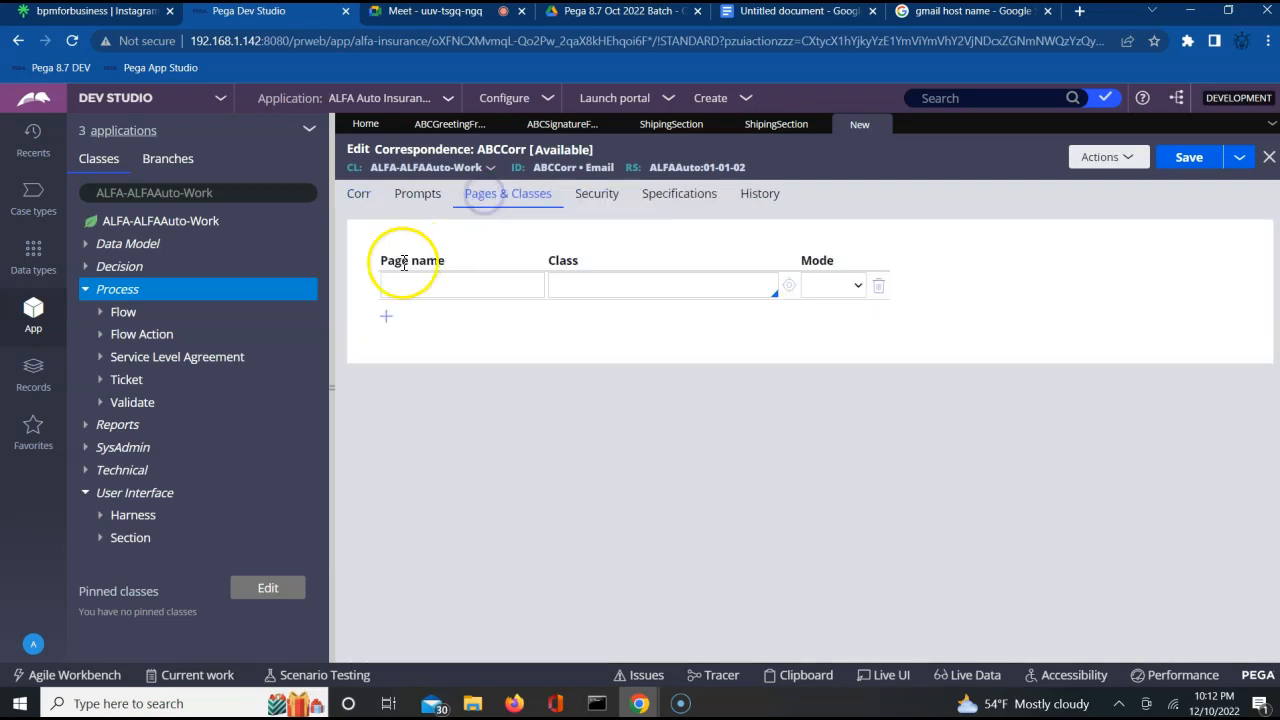
text(py)
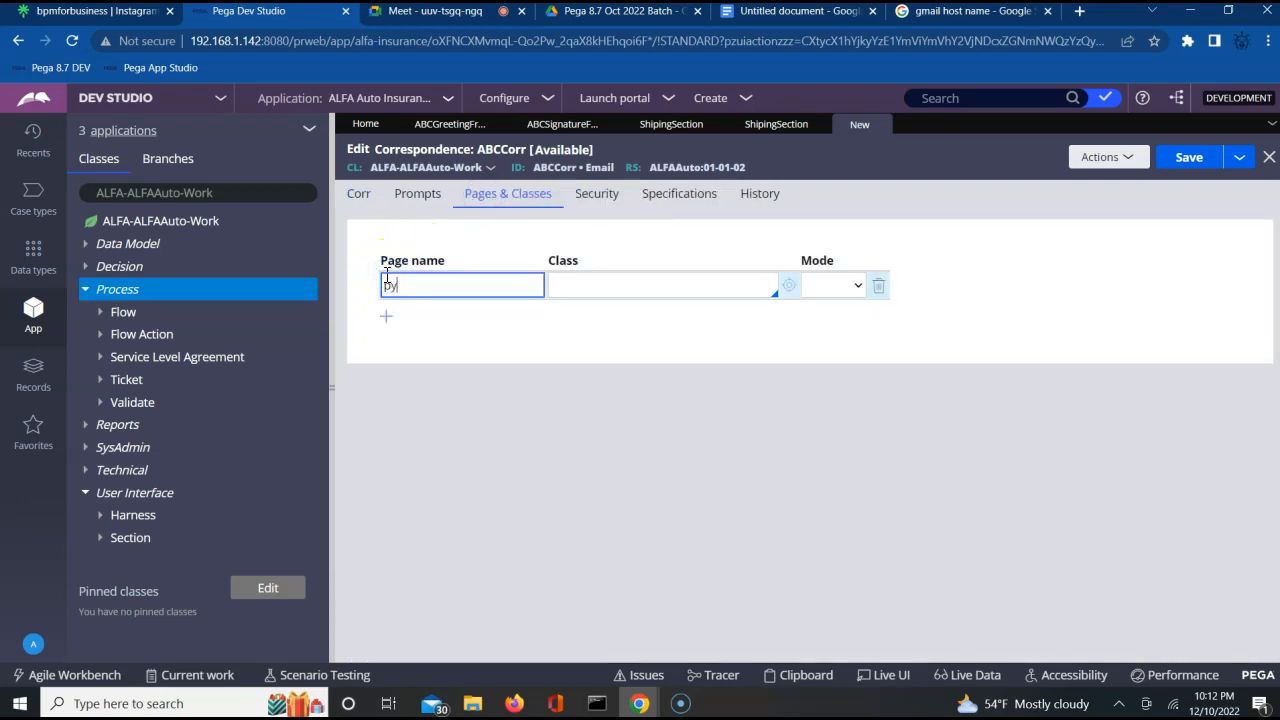
text(WorkPage)
key(Tab)
key(Down)
key(Down)
key(Down)
key(Down)
key(Down)
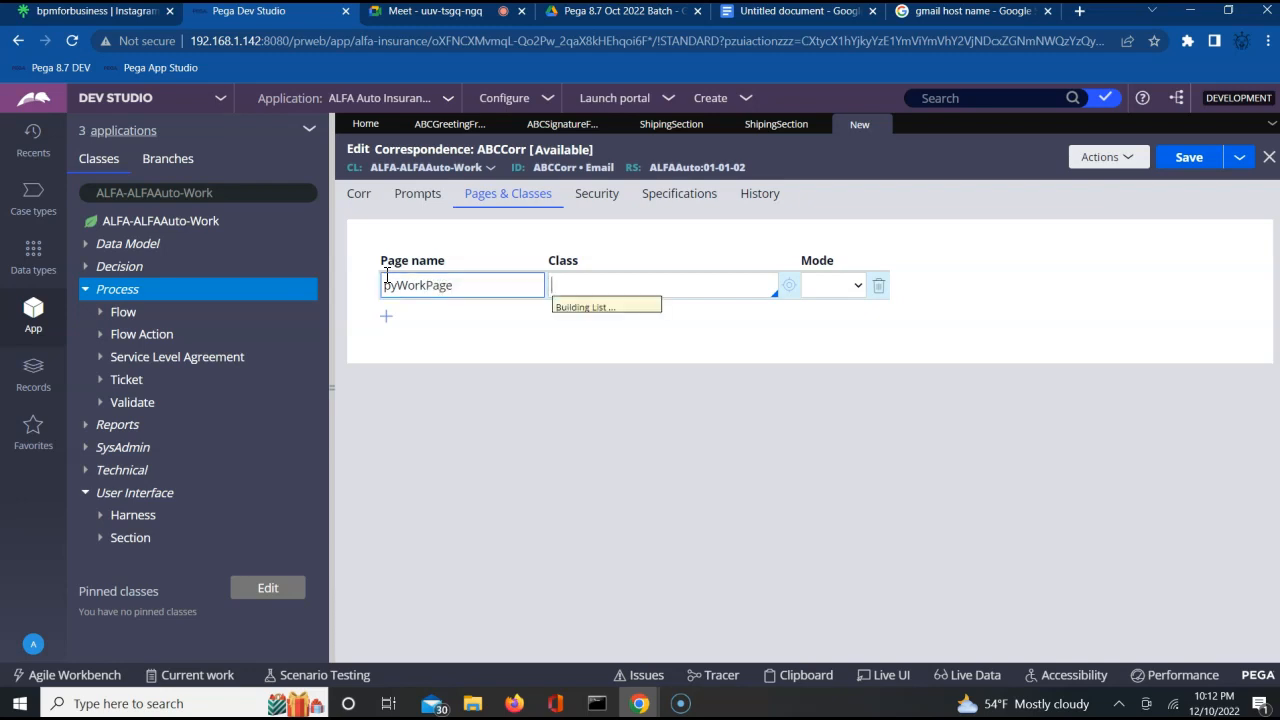
key(Down)
key(Down)
key(Down)
key(Down)
key(Down)
key(Down)
key(Down)
key(Down)
key(Down)
key(Down)
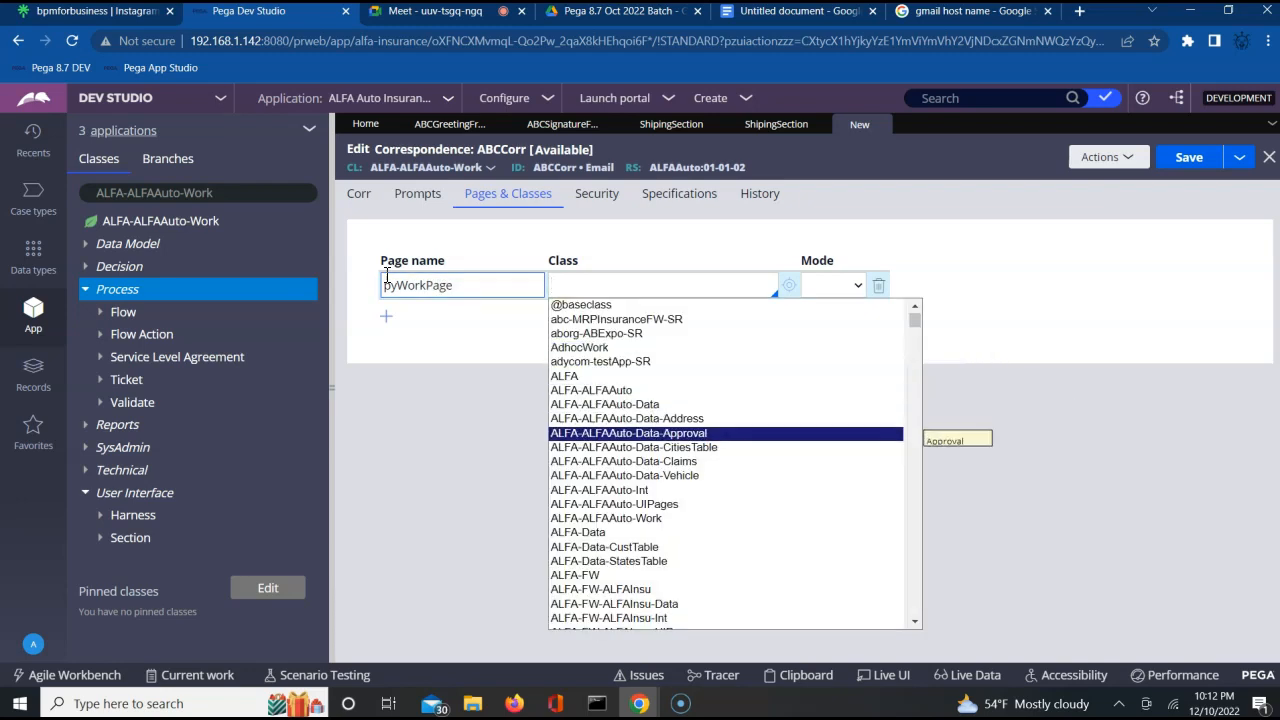
key(Down)
key(Return)
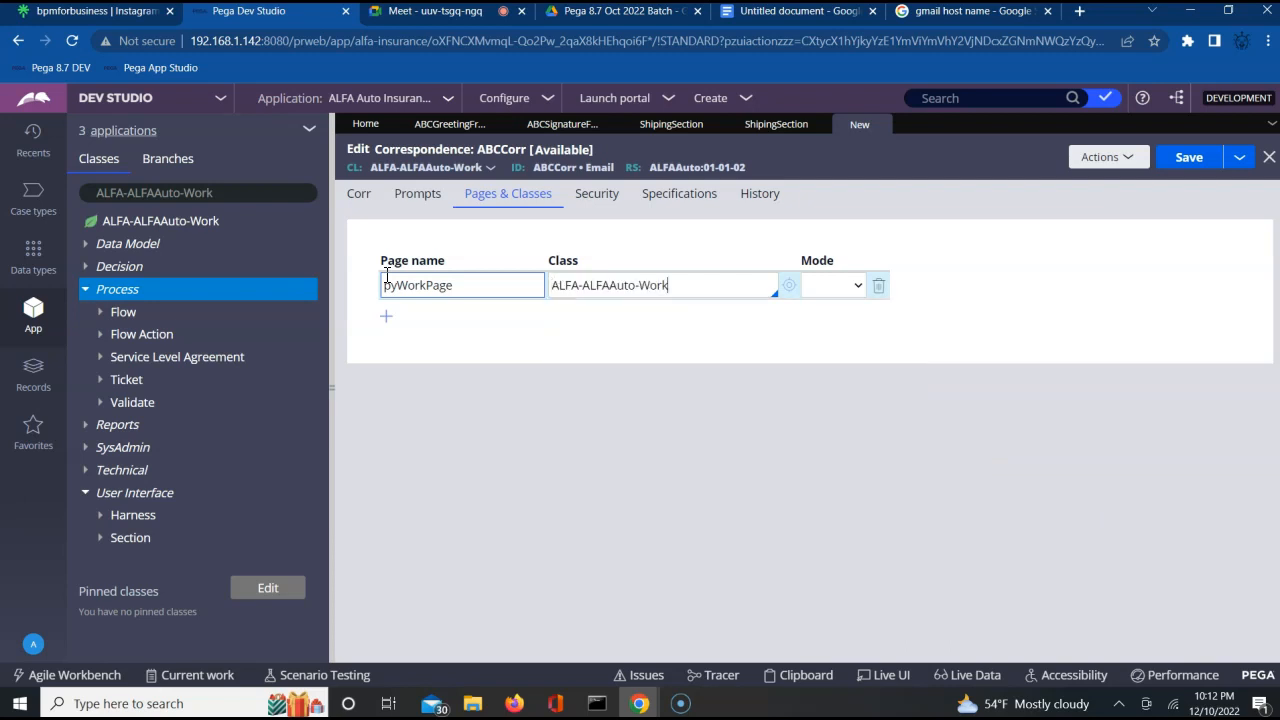
Save the ABCCorr correspondence, check it out and place the cursor in its empty message body.
click(1188, 160)
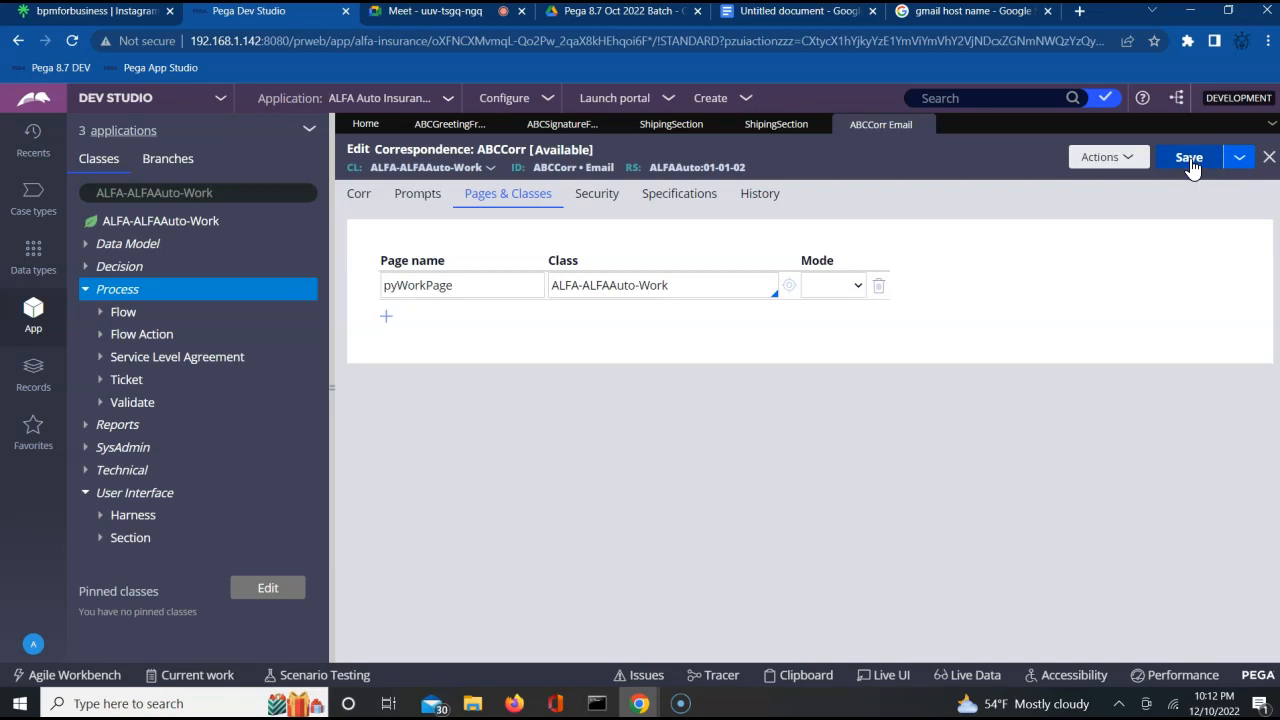
click(1205, 158)
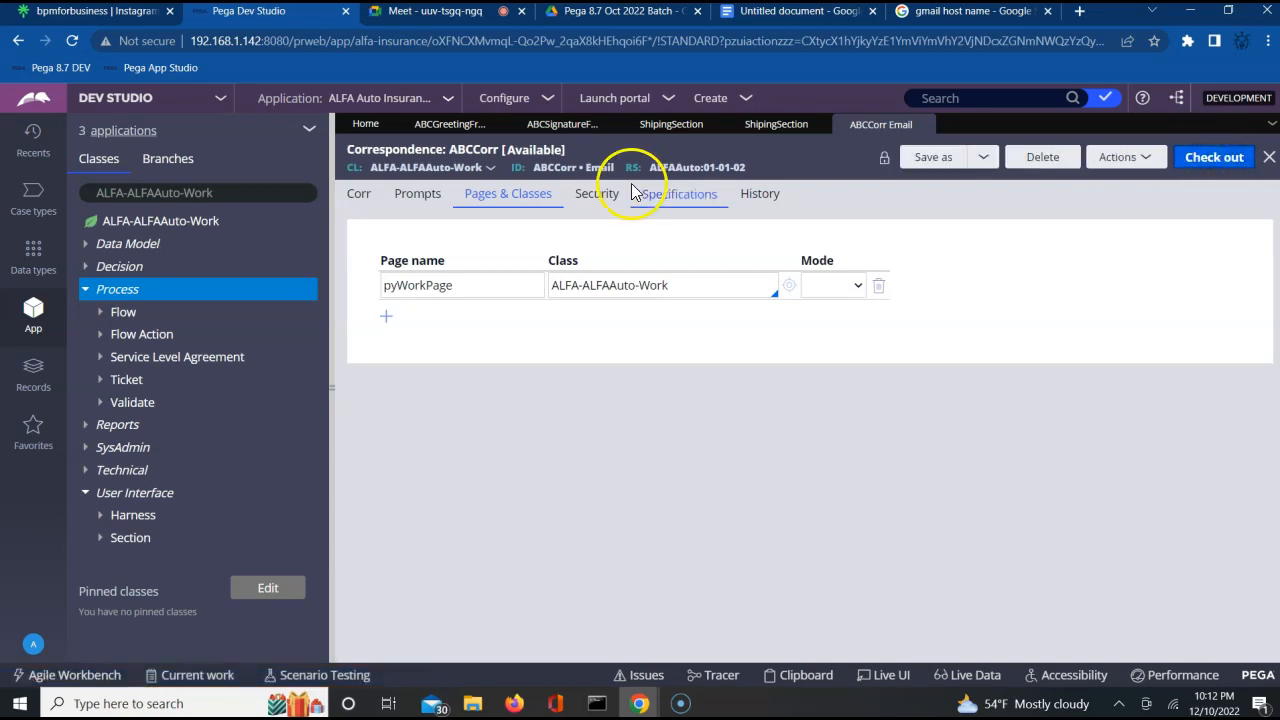
click(356, 200)
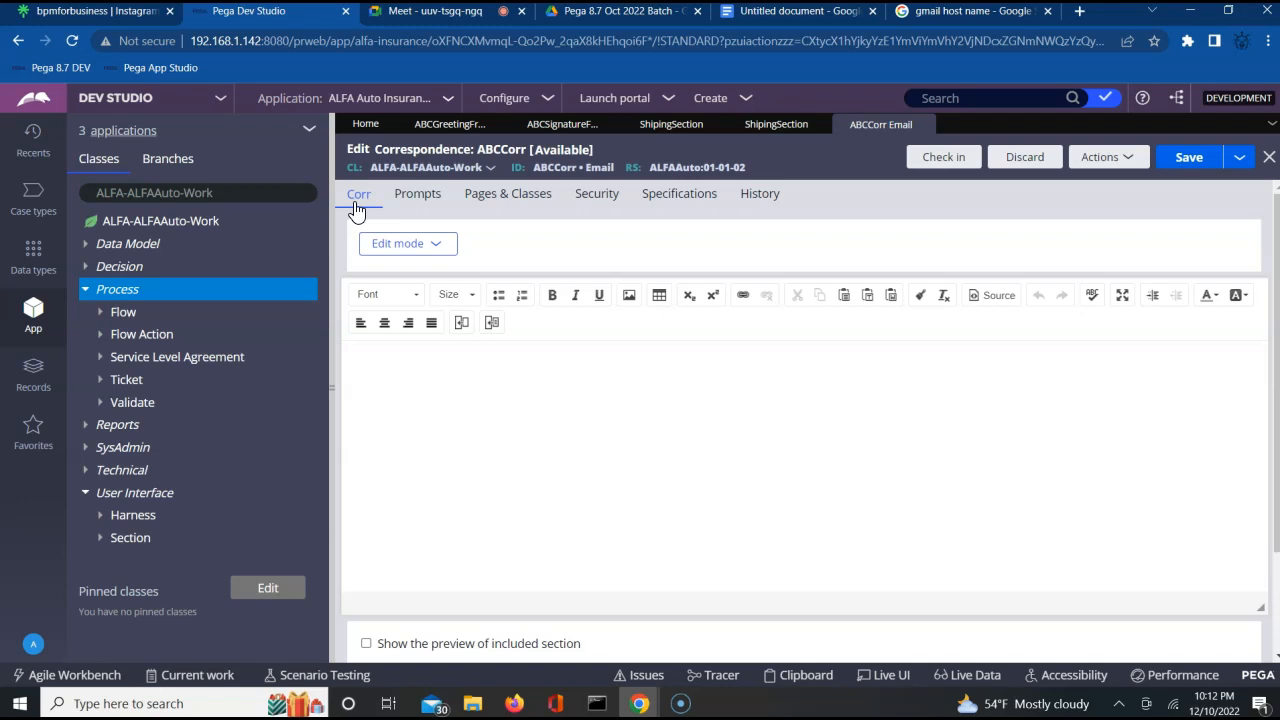
click(417, 383)
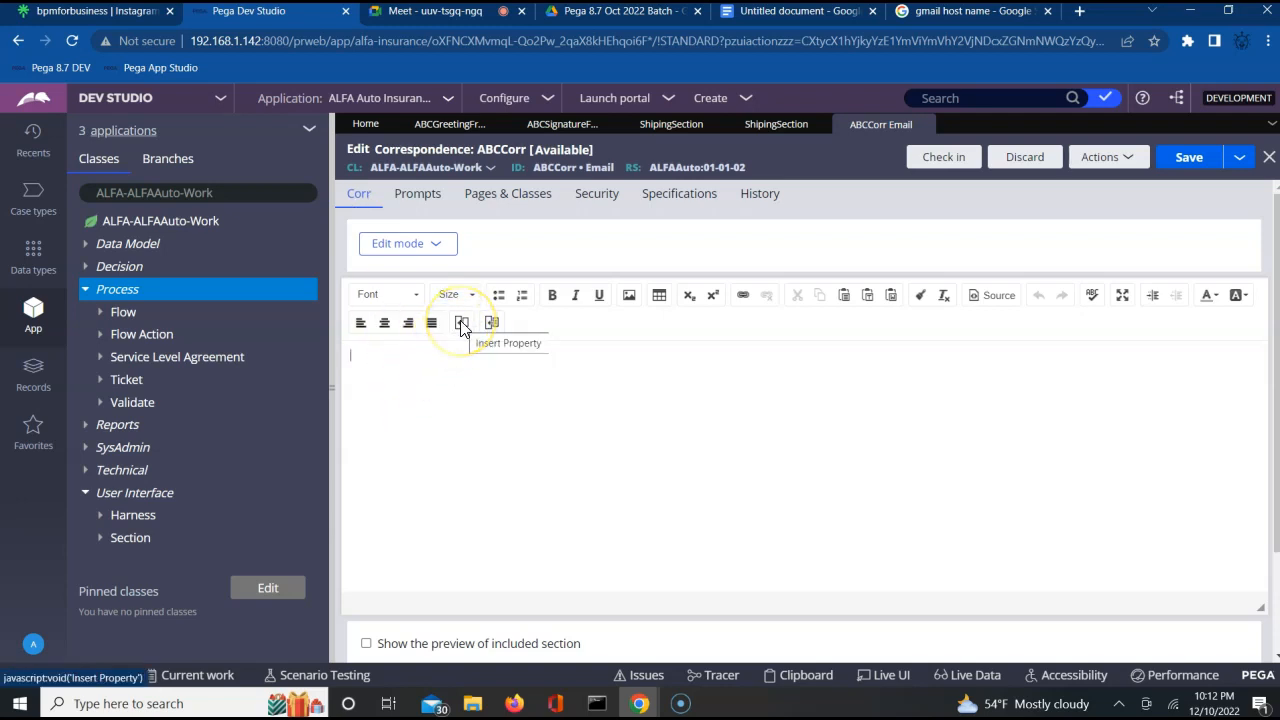
click(492, 323)
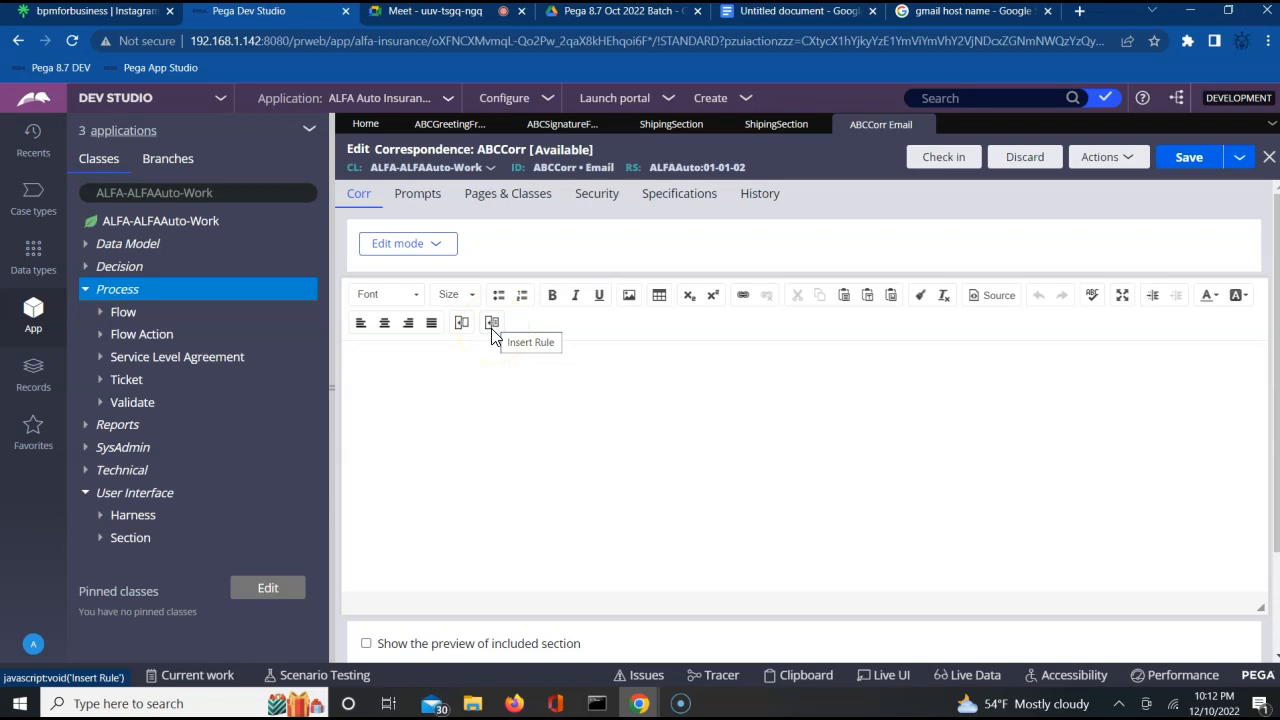
click(491, 328)
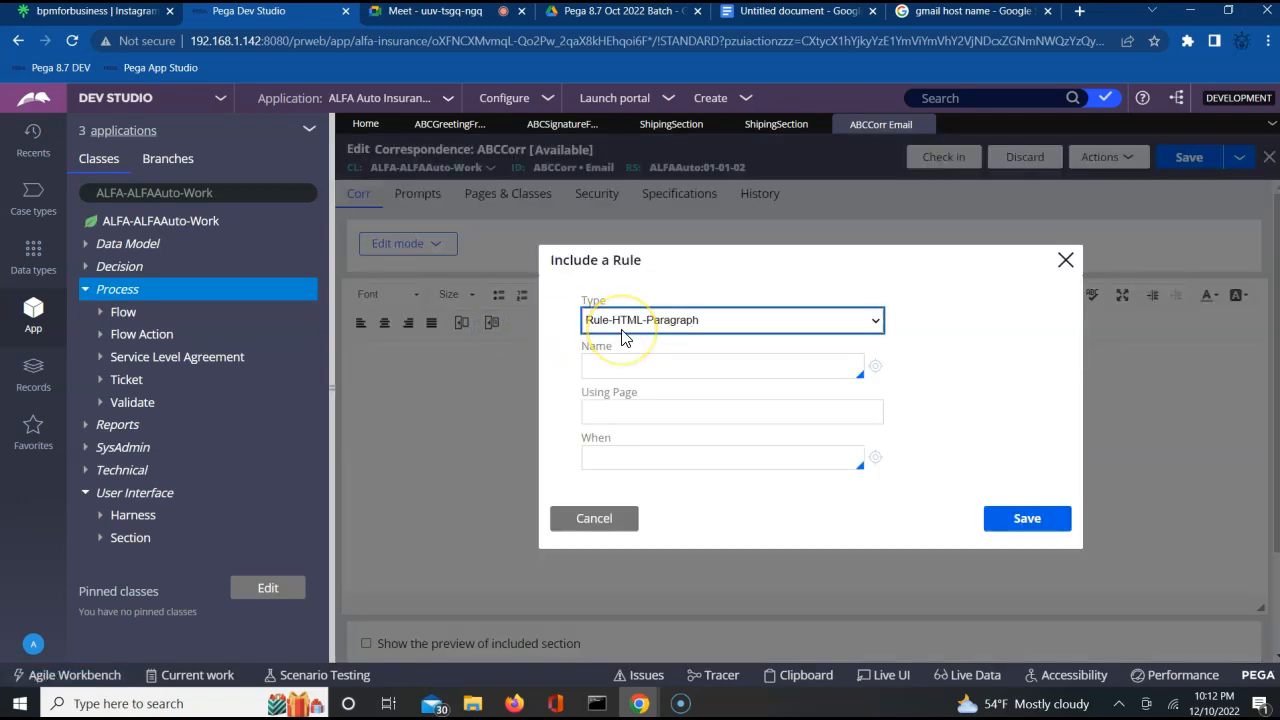
click(641, 328)
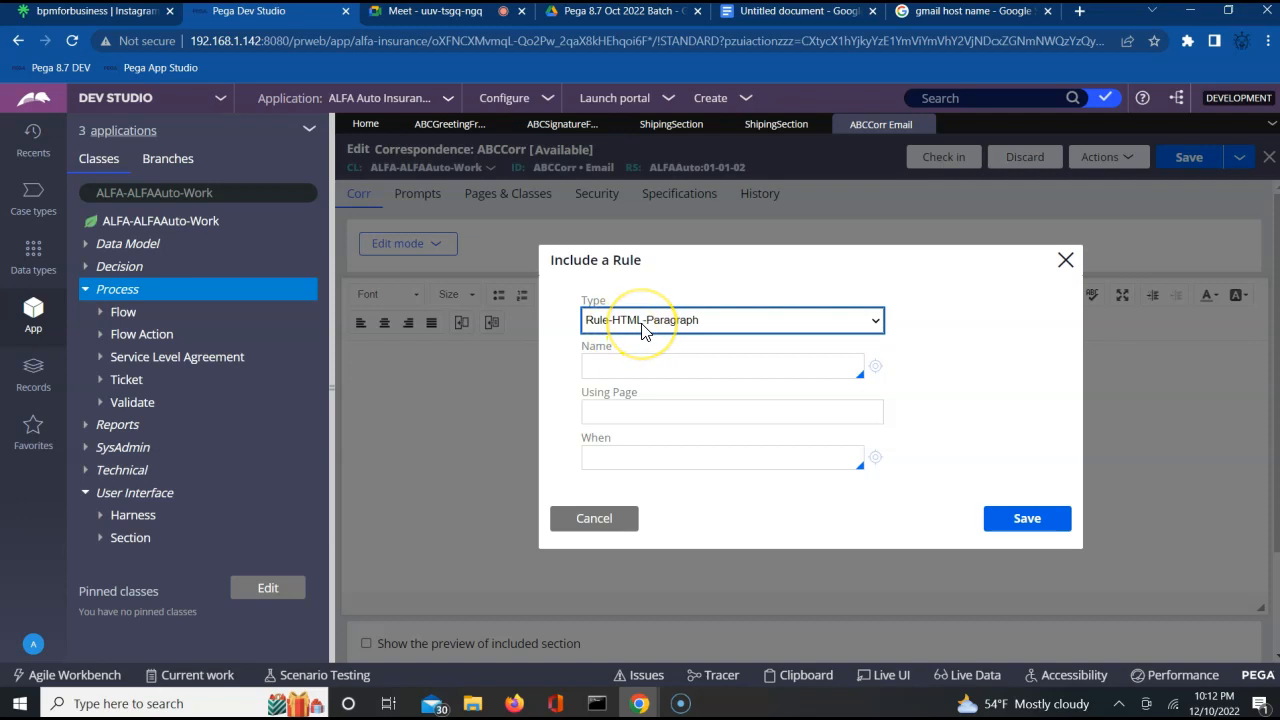
click(641, 328)
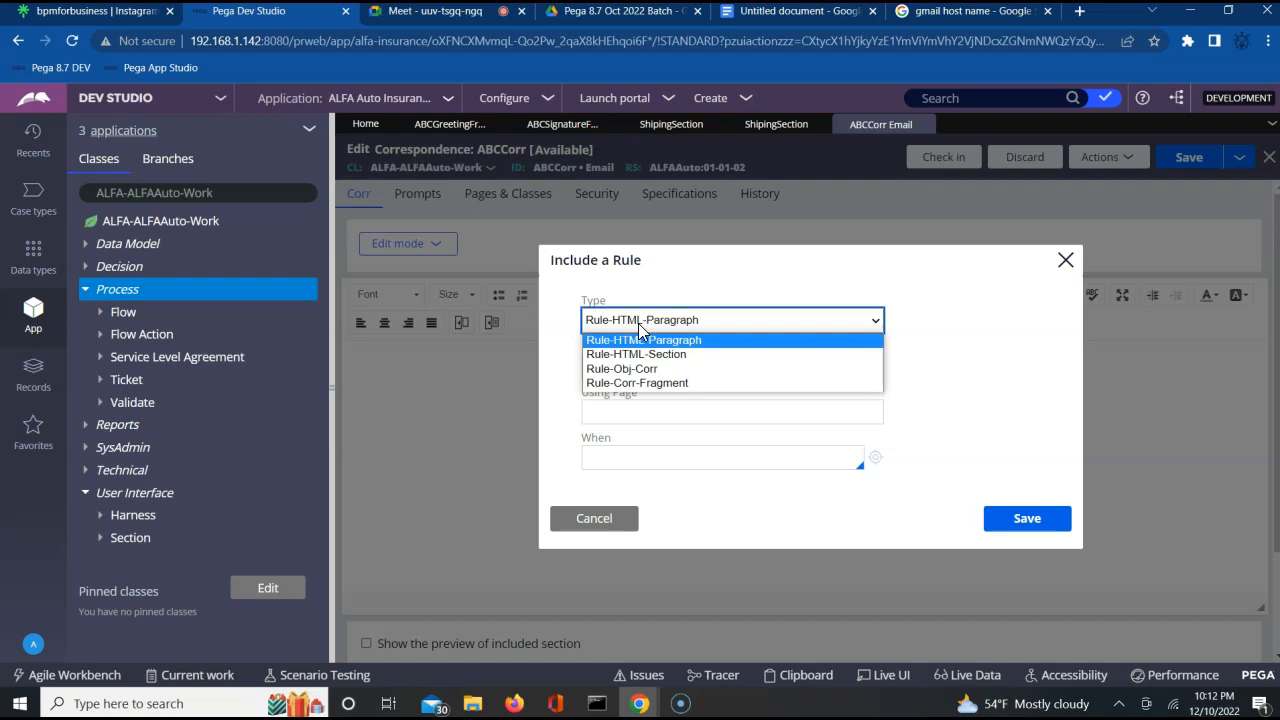
click(641, 386)
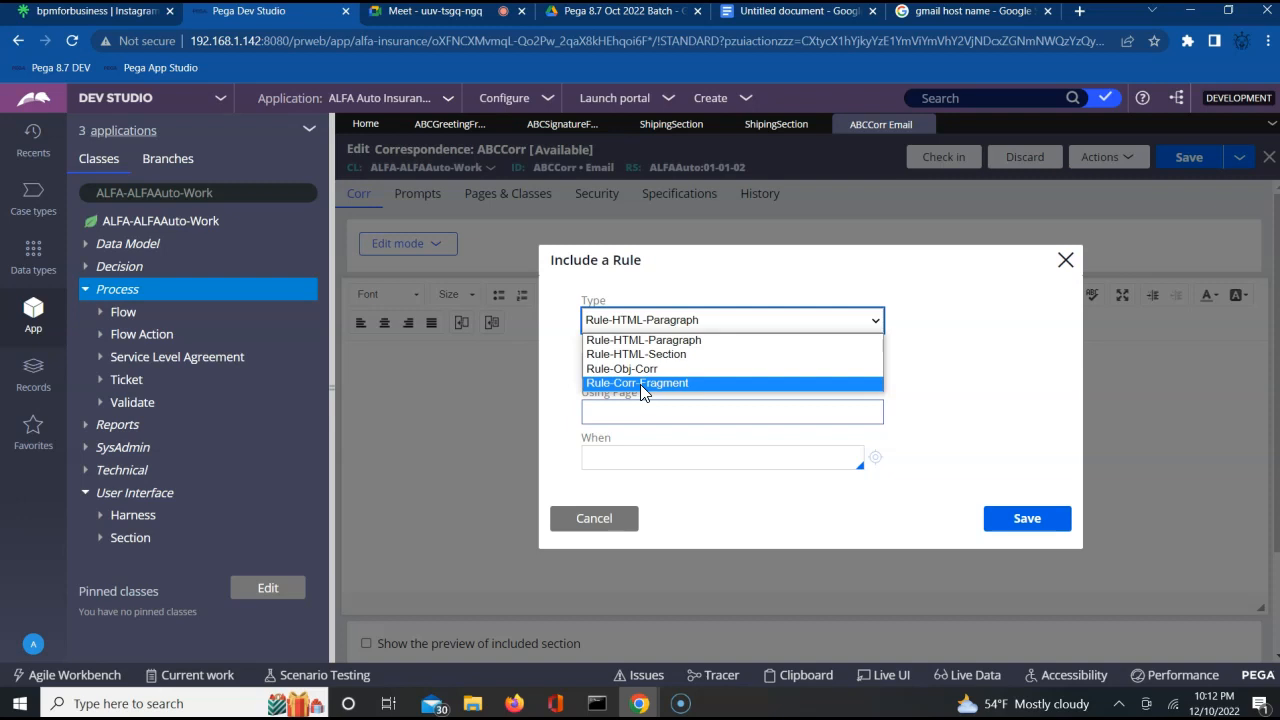
click(586, 520)
click(586, 520)
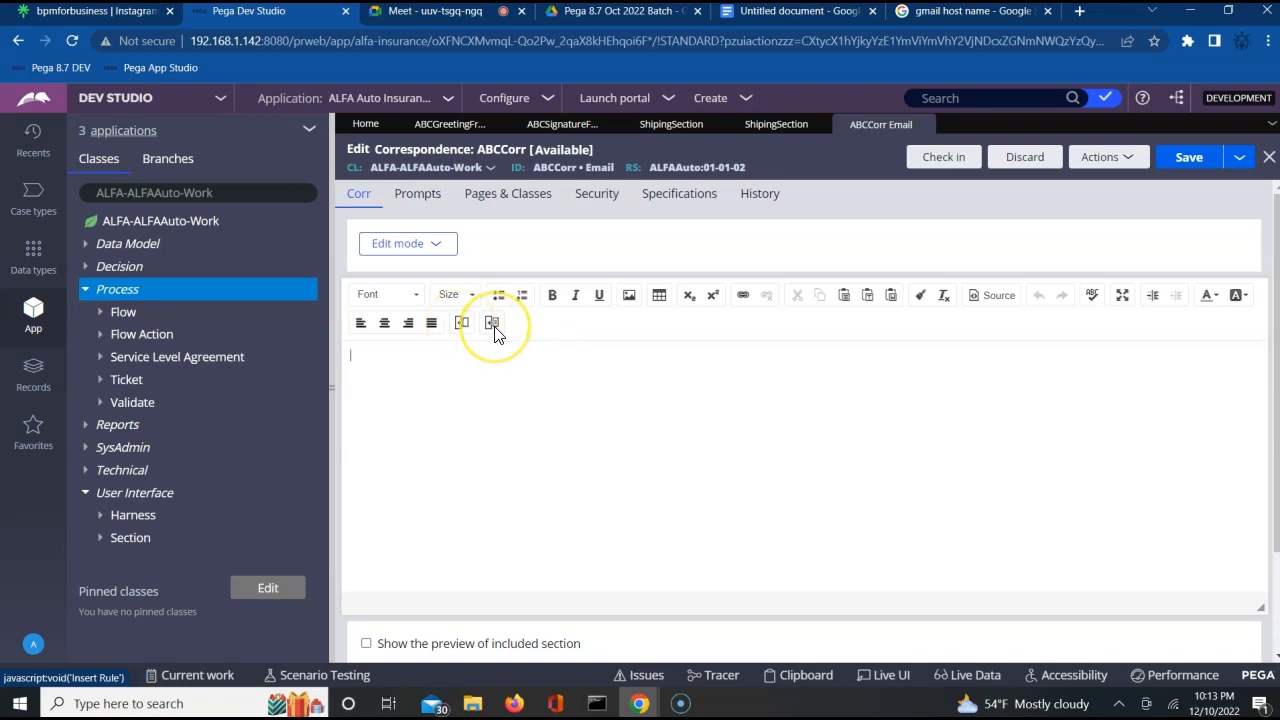
Include the Rule-Corr-Fragment ABCGreetingFrag in the correspondence body, using page pyWorkPage.
click(493, 325)
click(667, 319)
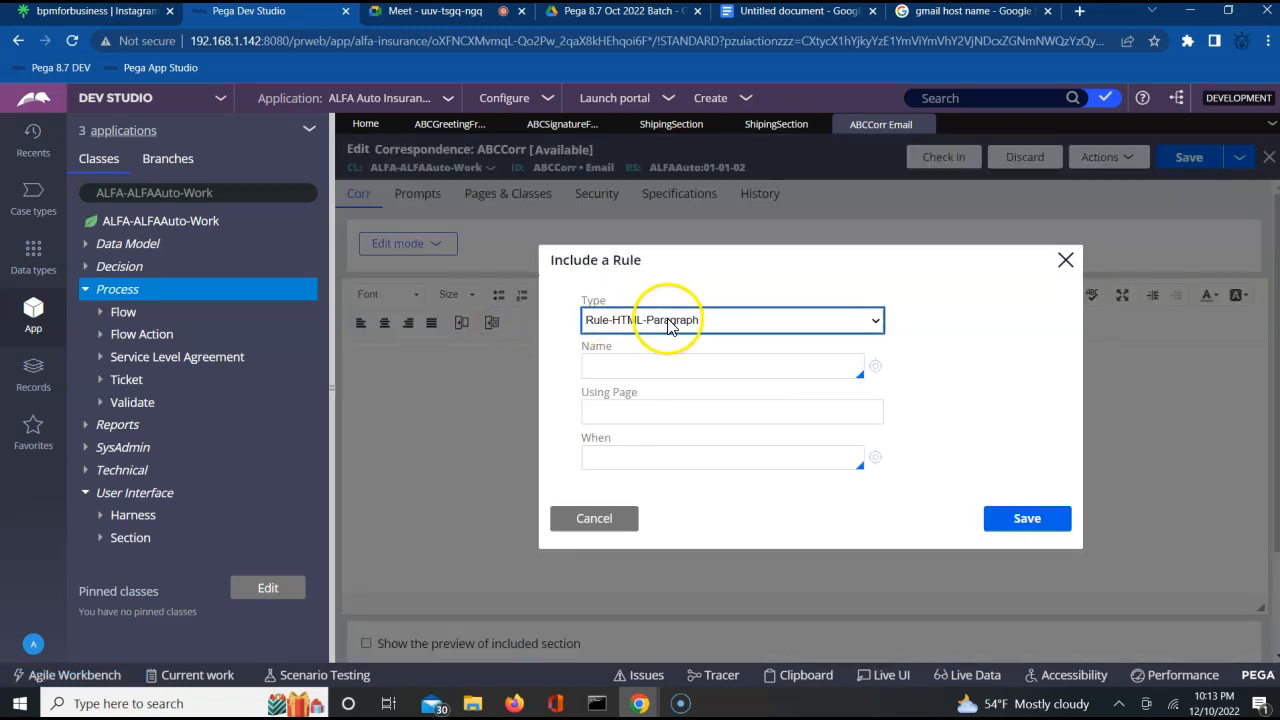
click(667, 383)
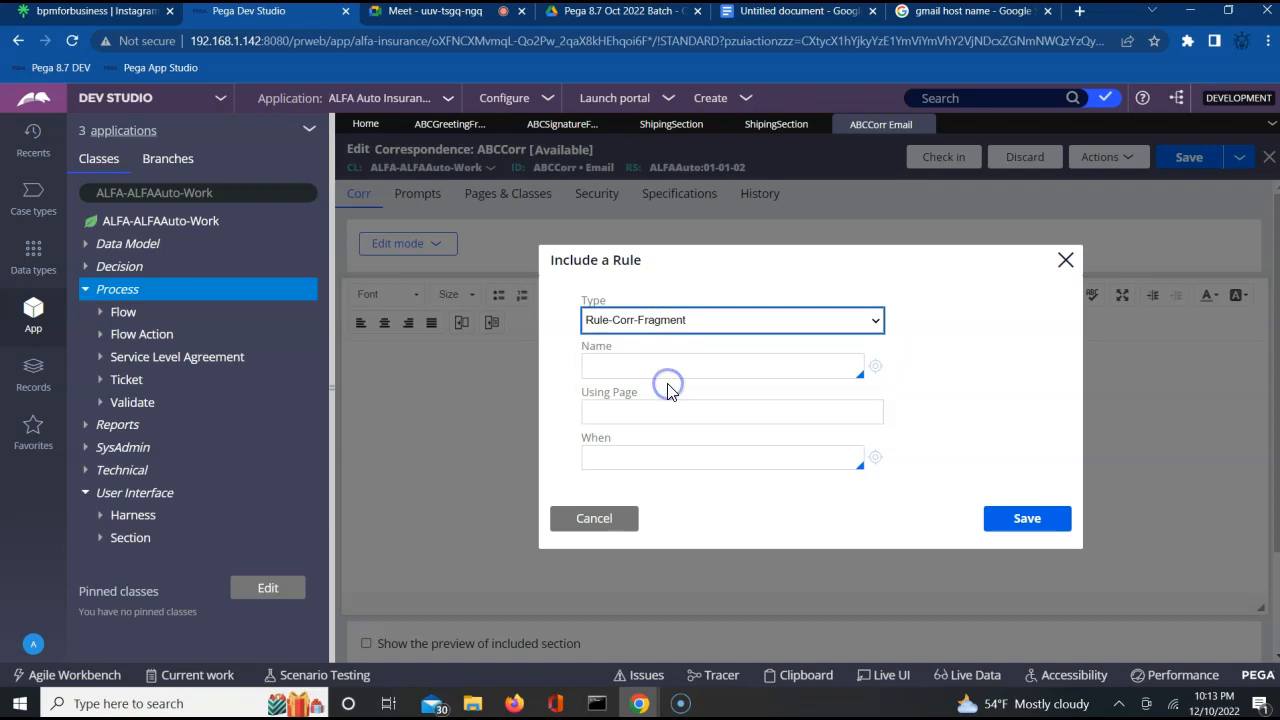
click(683, 372)
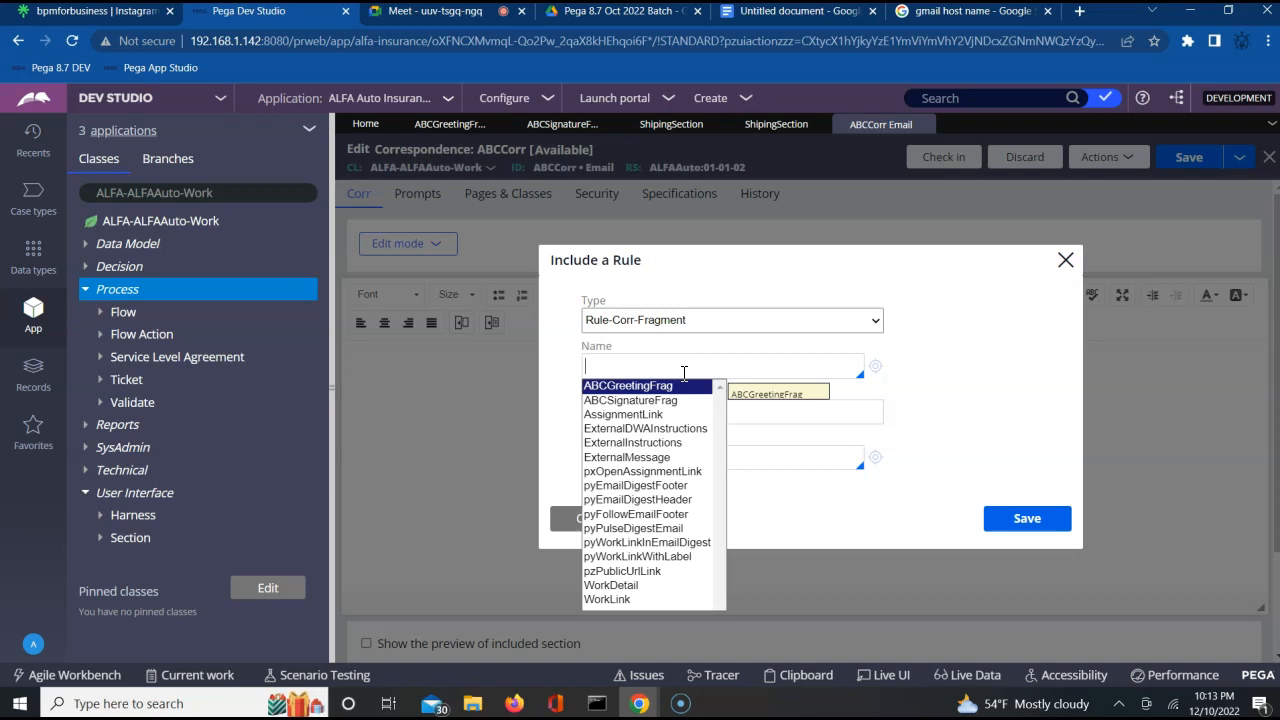
key(Return)
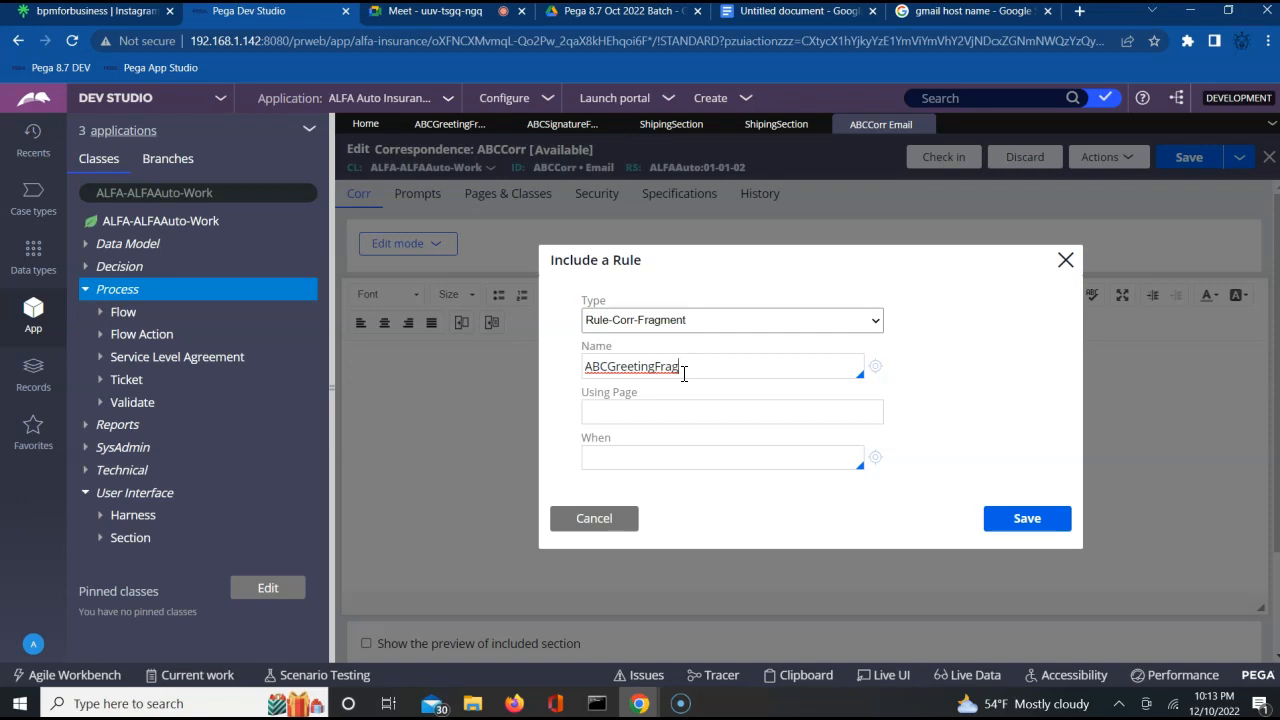
click(618, 413)
text(pyWork)
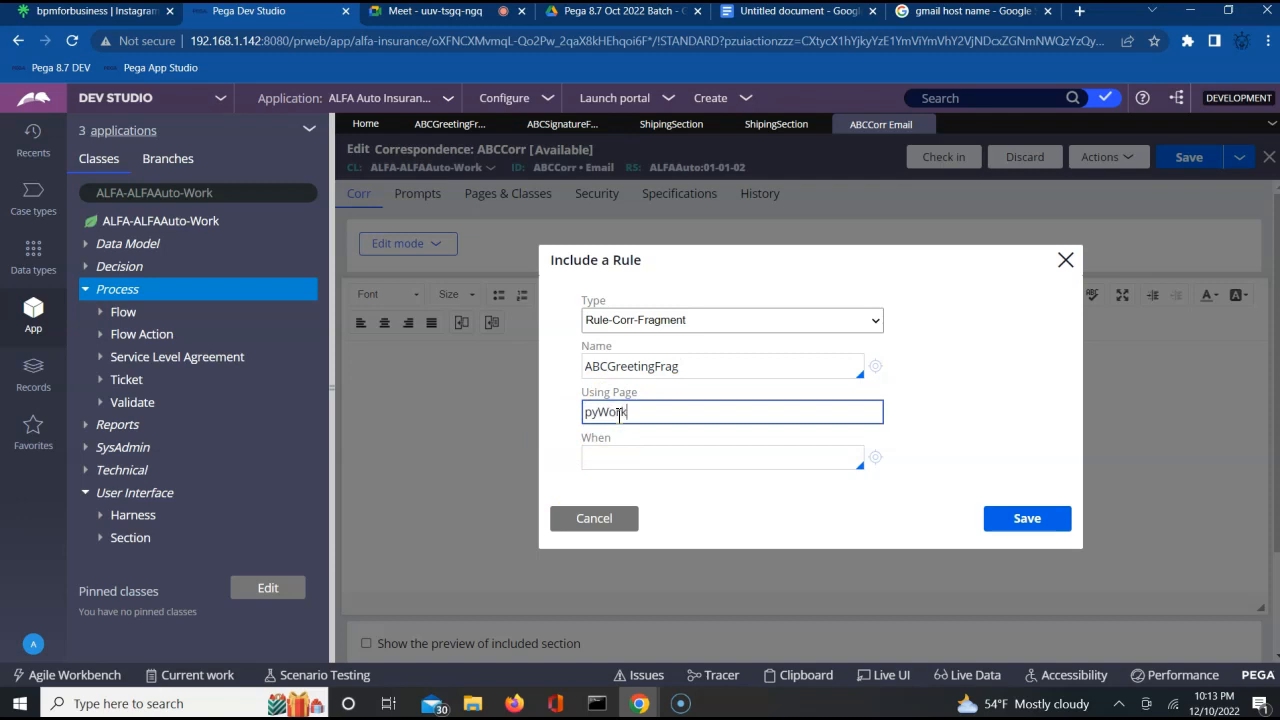
text(Page)
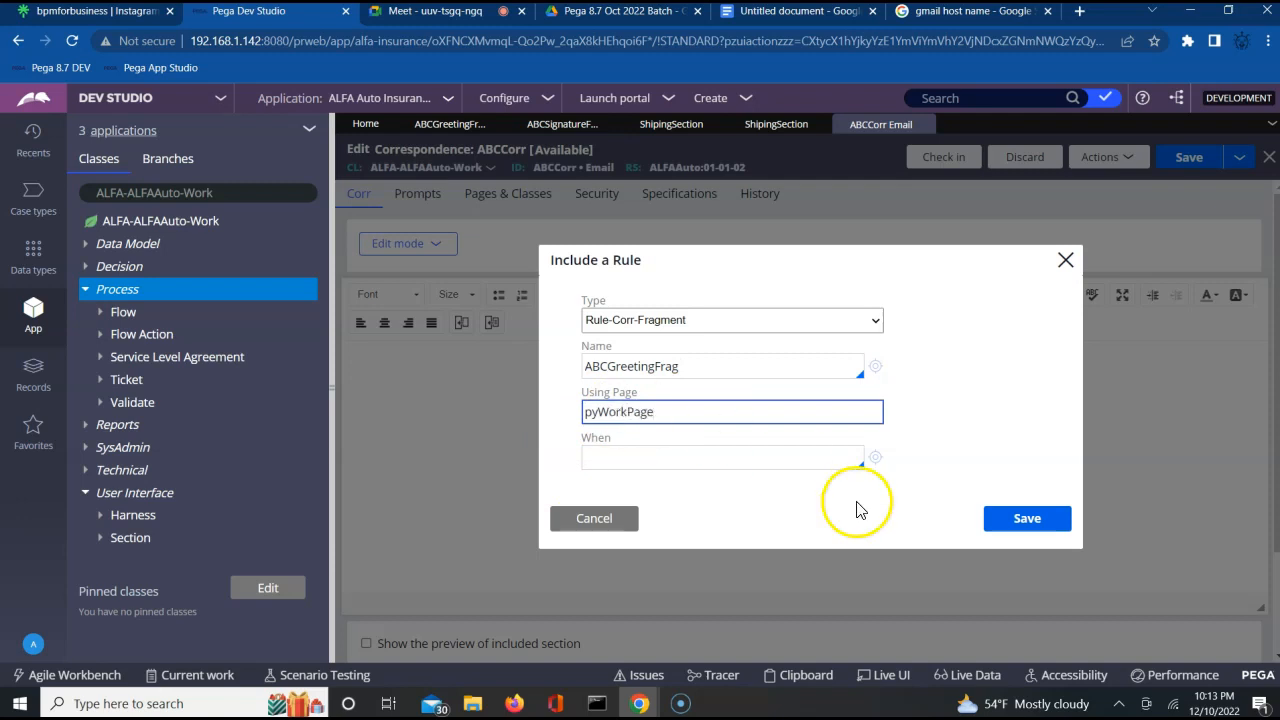
click(1015, 520)
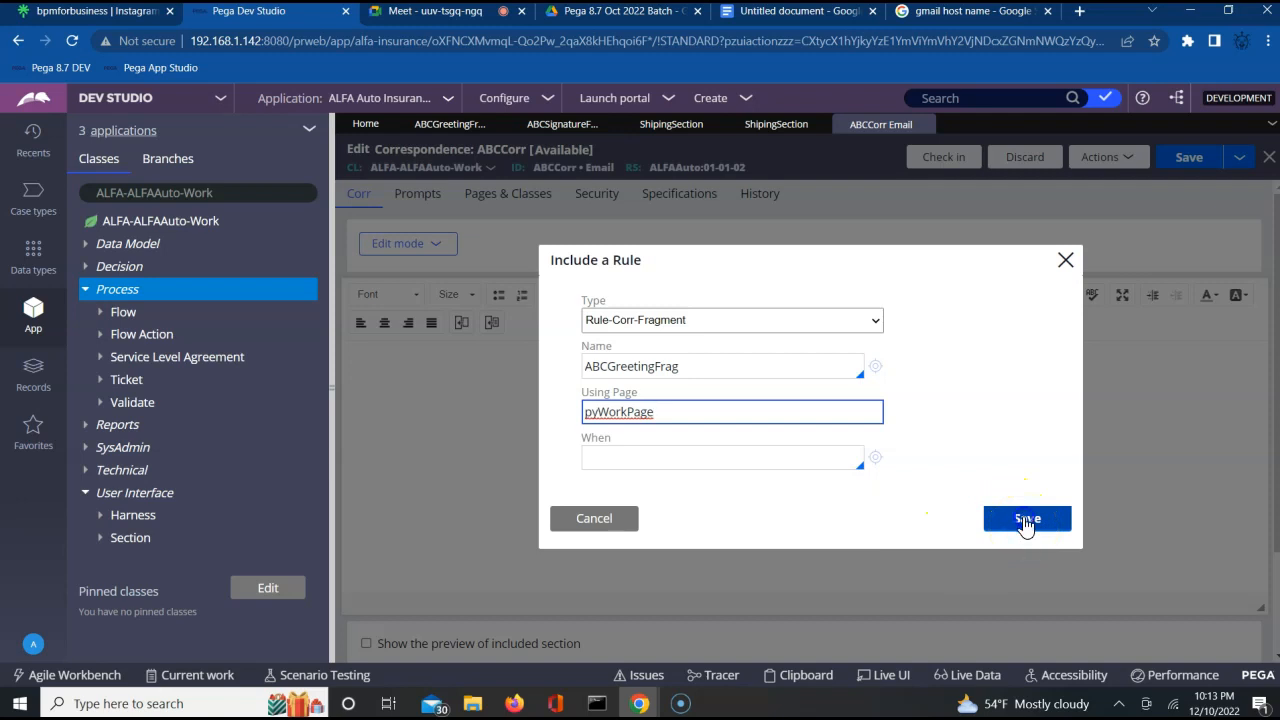
click(1024, 528)
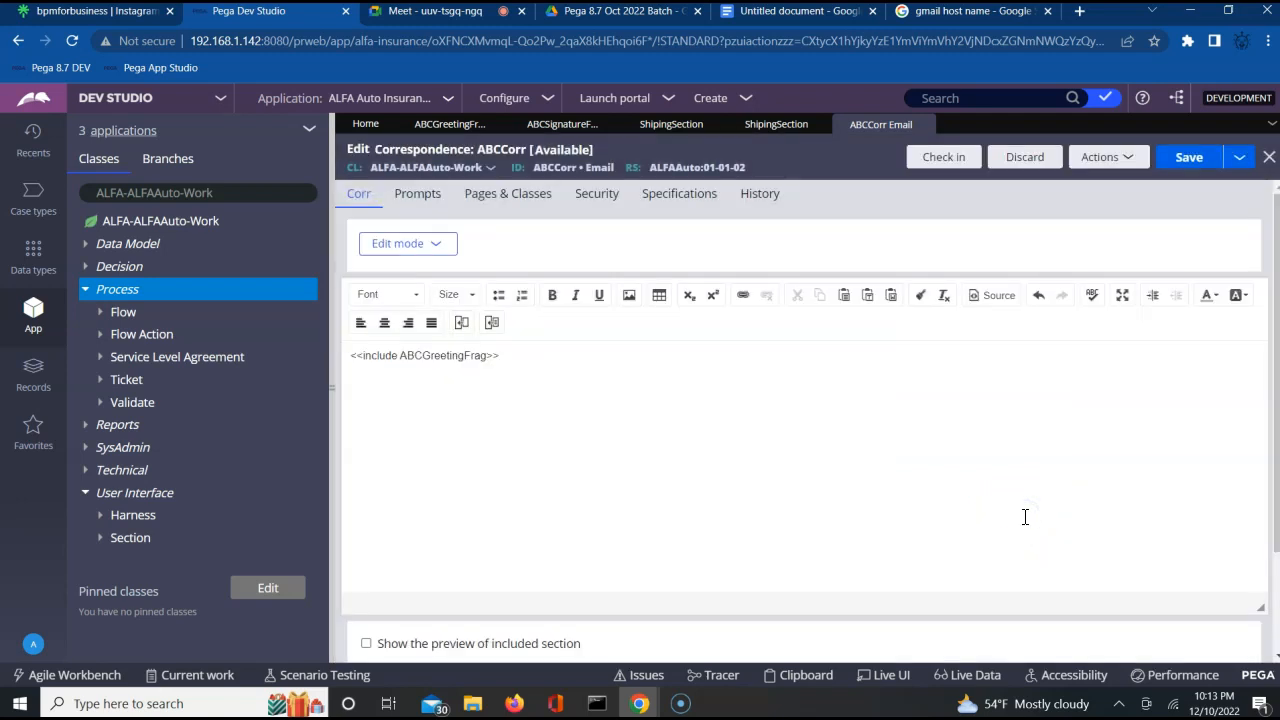
mouse_move(473, 355)
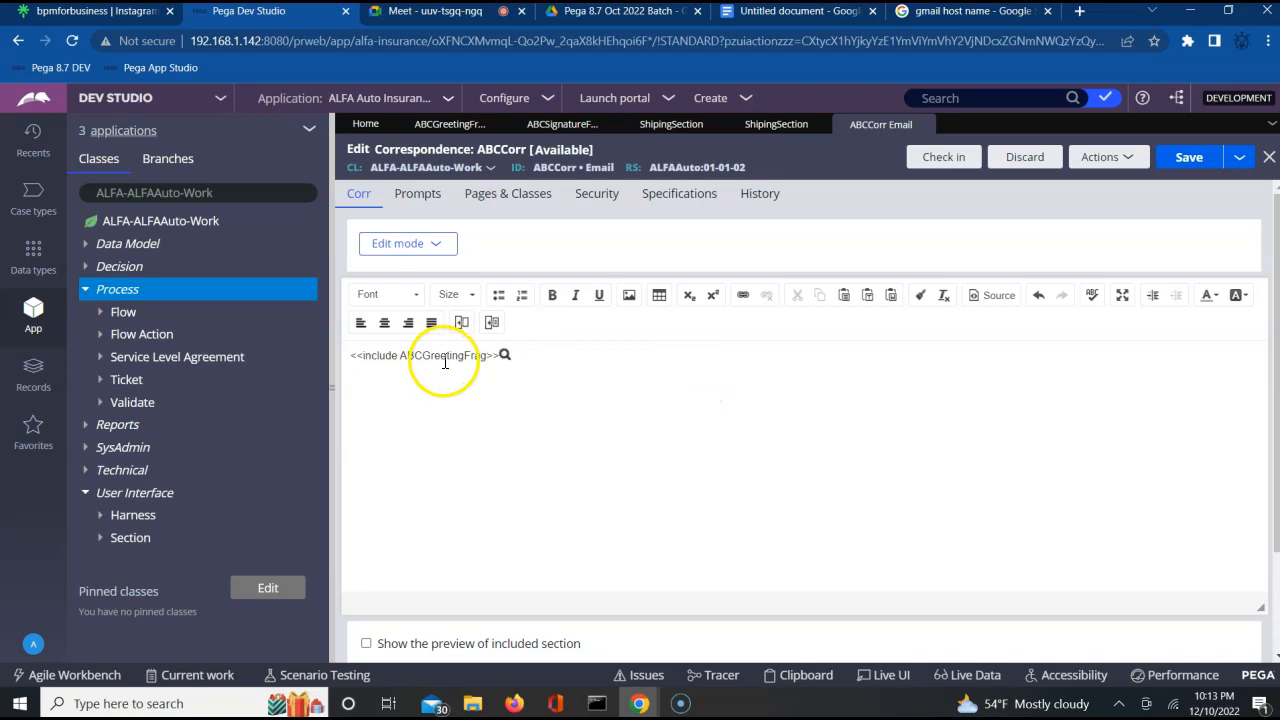
click(563, 398)
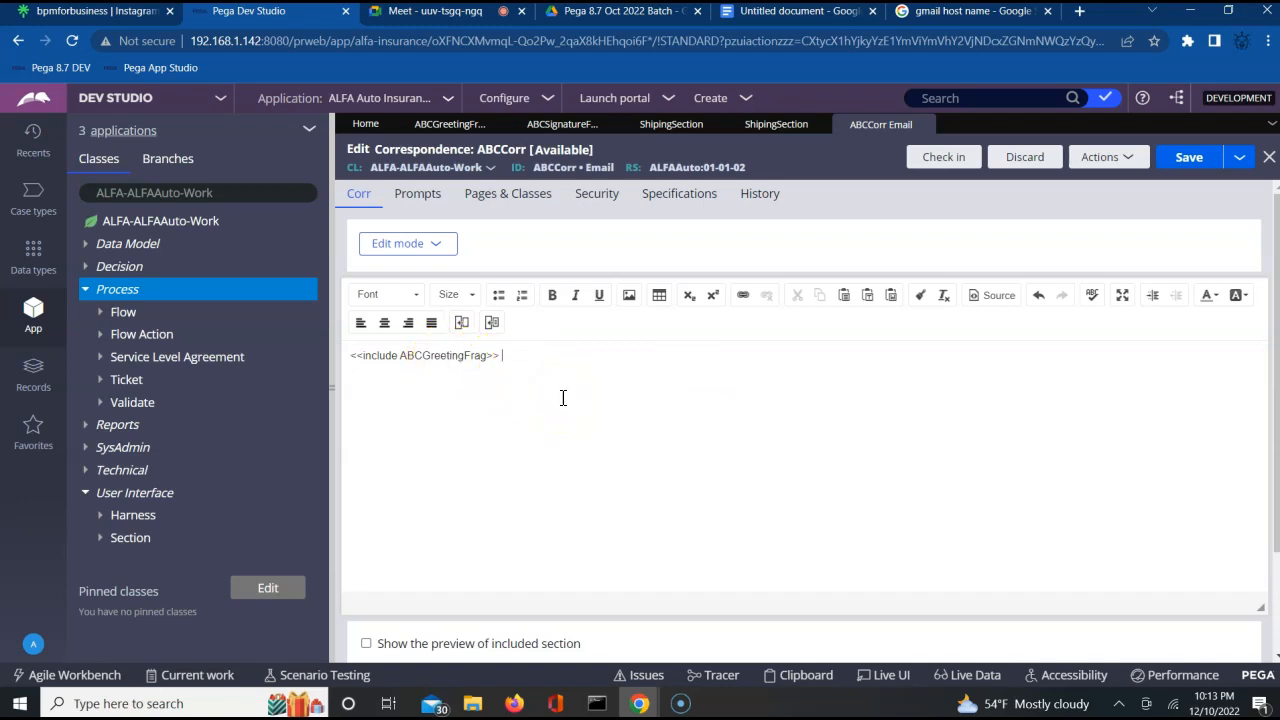
click(423, 399)
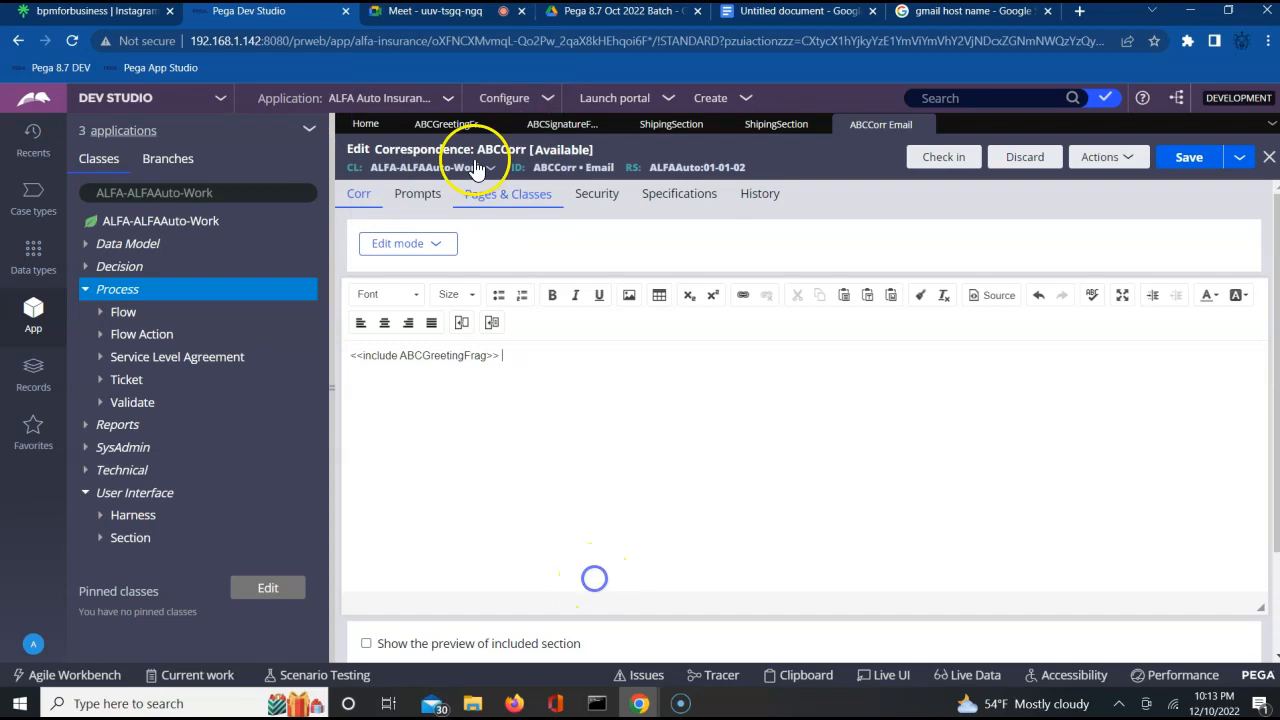
click(455, 11)
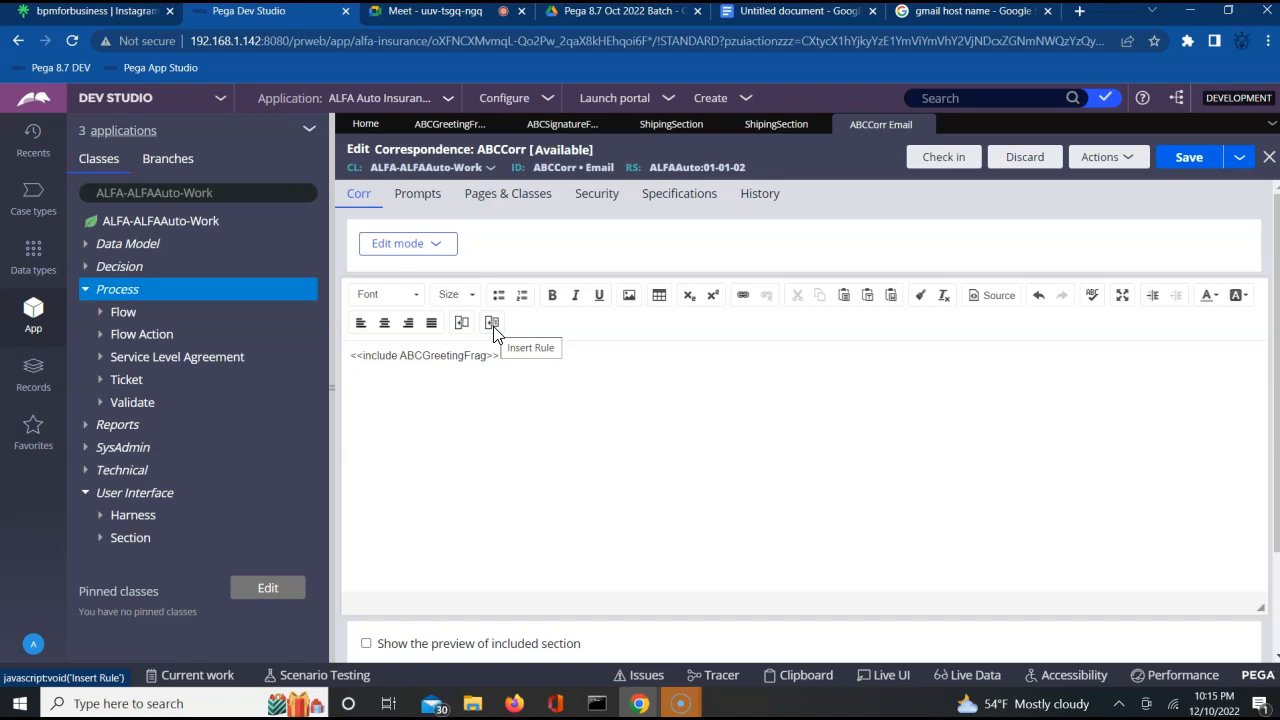
click(471, 389)
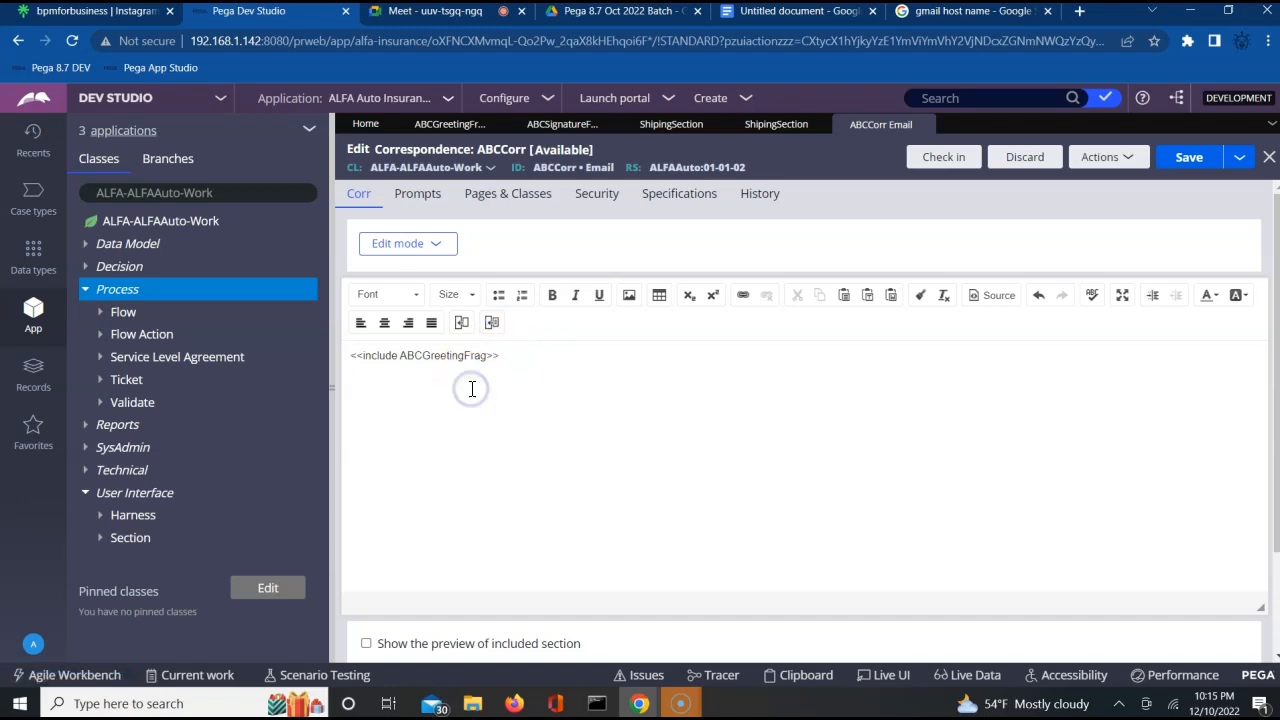
Below the greeting fragment, add the line "Please review the Shipping address details below and let us know if you need any changes.".
click(529, 355)
key(Return)
text(Pe)
key(BackSpace)
text(lease review )
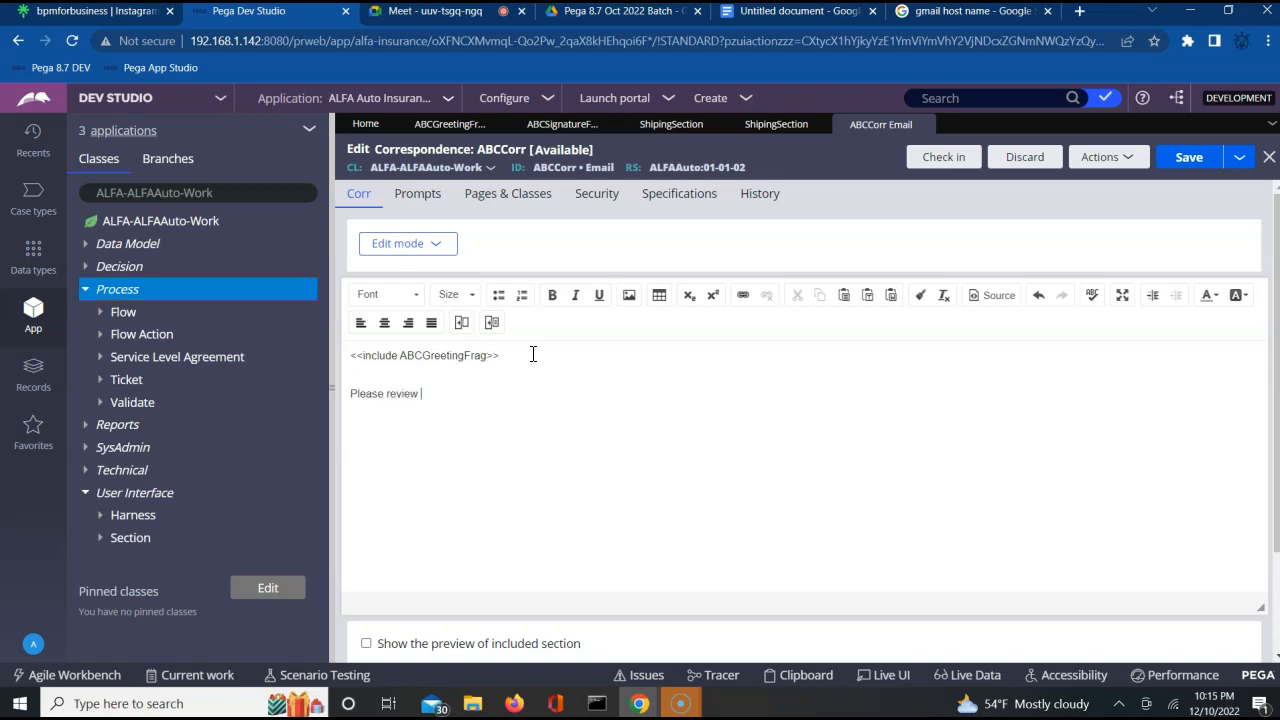
text(the Shipping address details)
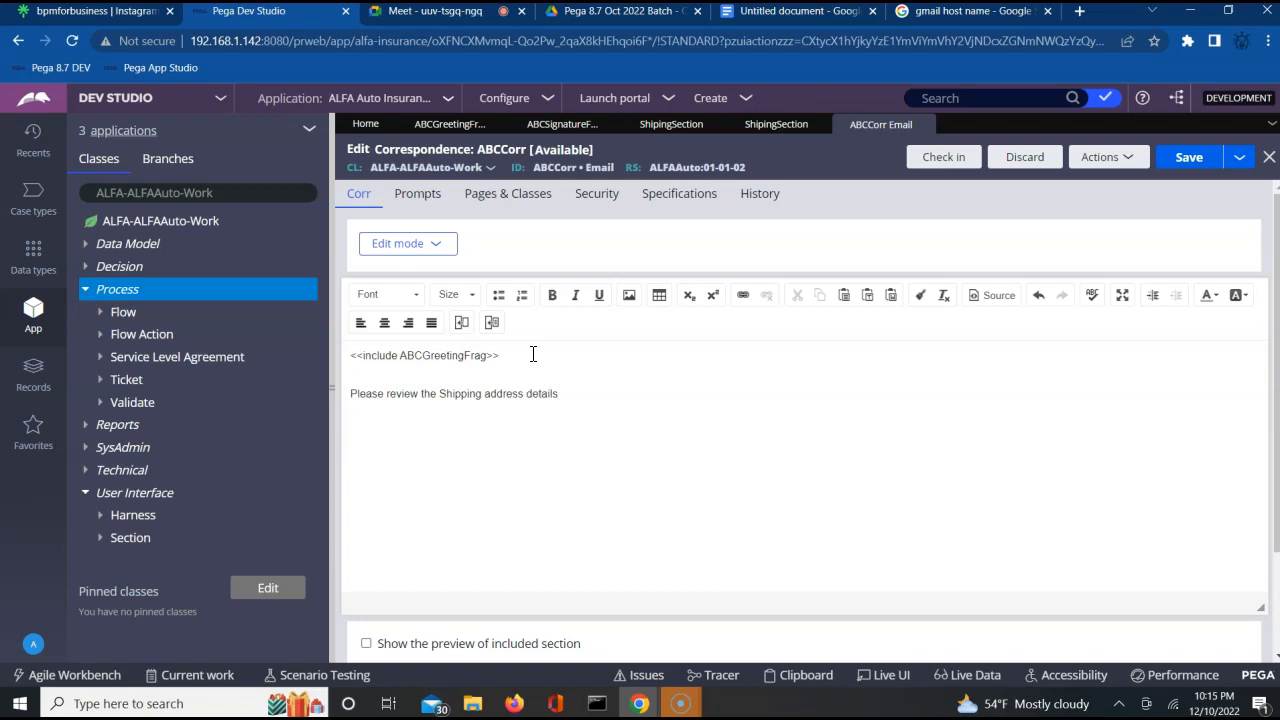
text( below and let us know if you ne)
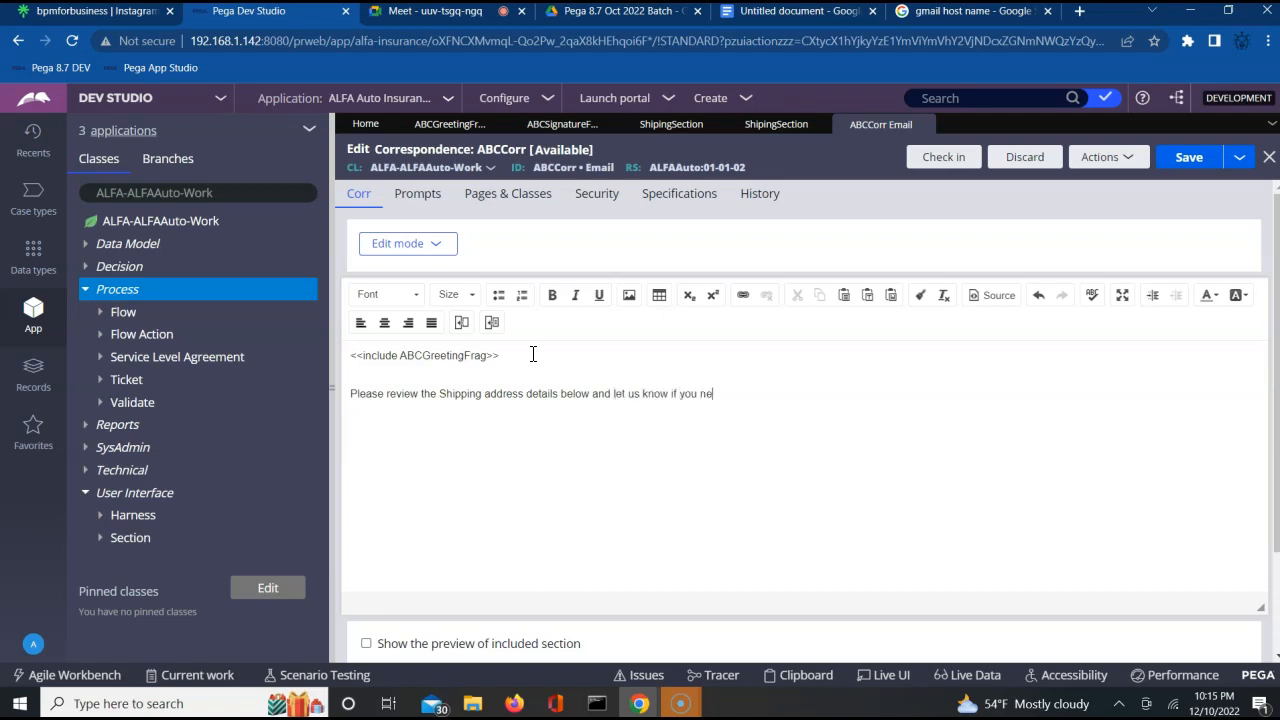
text(ed any changes.)
key(Return)
key(Return)
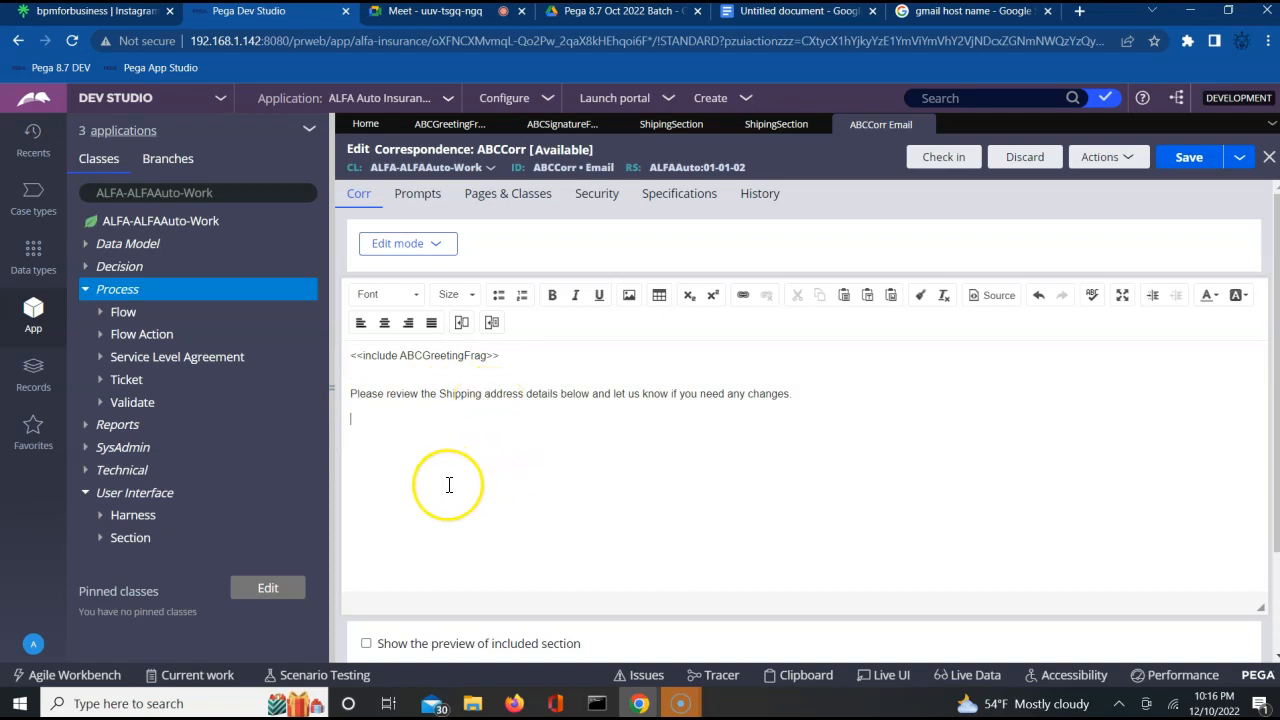
Include the Rule-HTML-Section ShipingSection below the message line, using page pyWorkPage, and add a blank line after it.
key(Return)
click(491, 322)
click(686, 320)
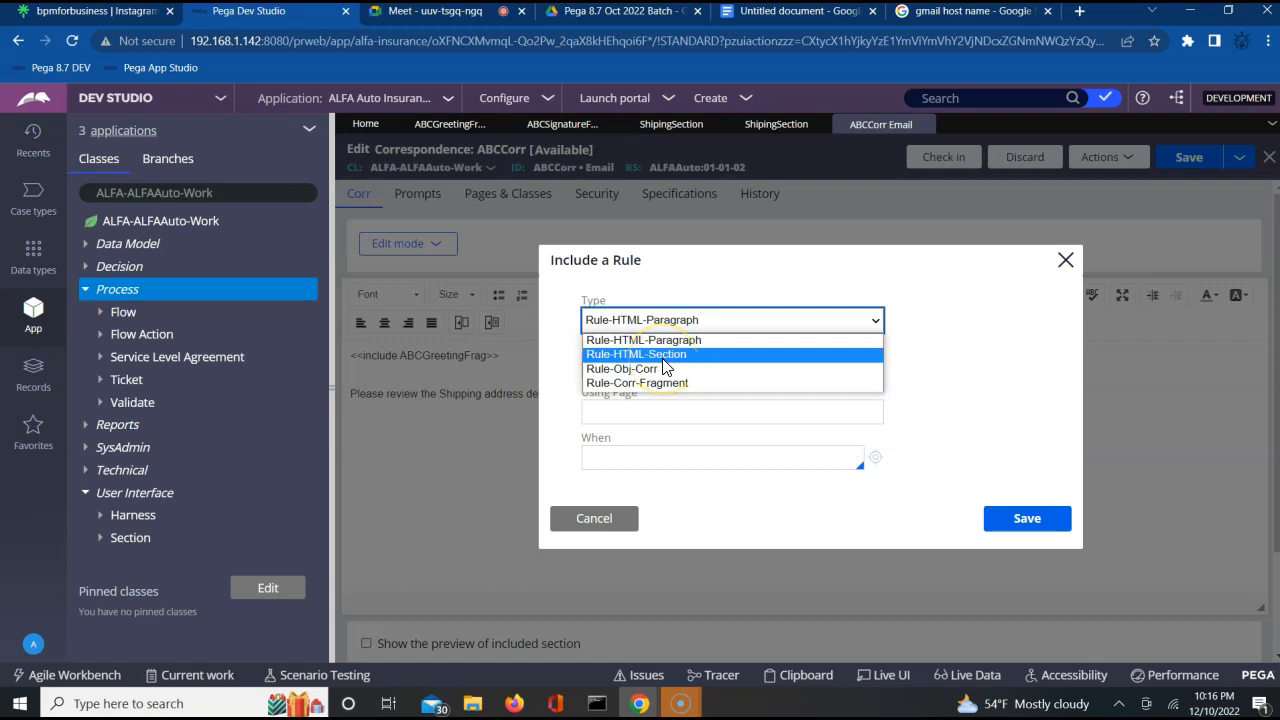
click(663, 359)
click(661, 366)
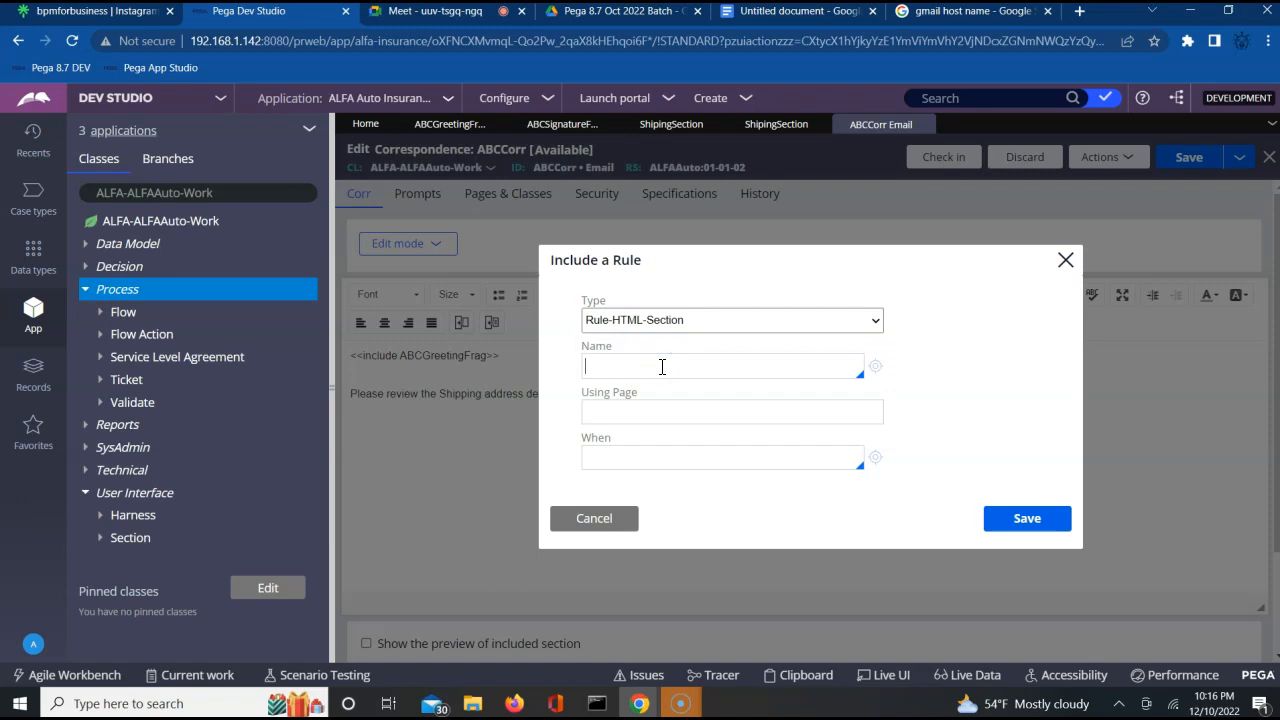
key(Down)
key(Down)
key(Down)
key(Down)
key(Down)
key(Down)
key(Down)
key(Down)
key(Down)
key(Down)
key(Down)
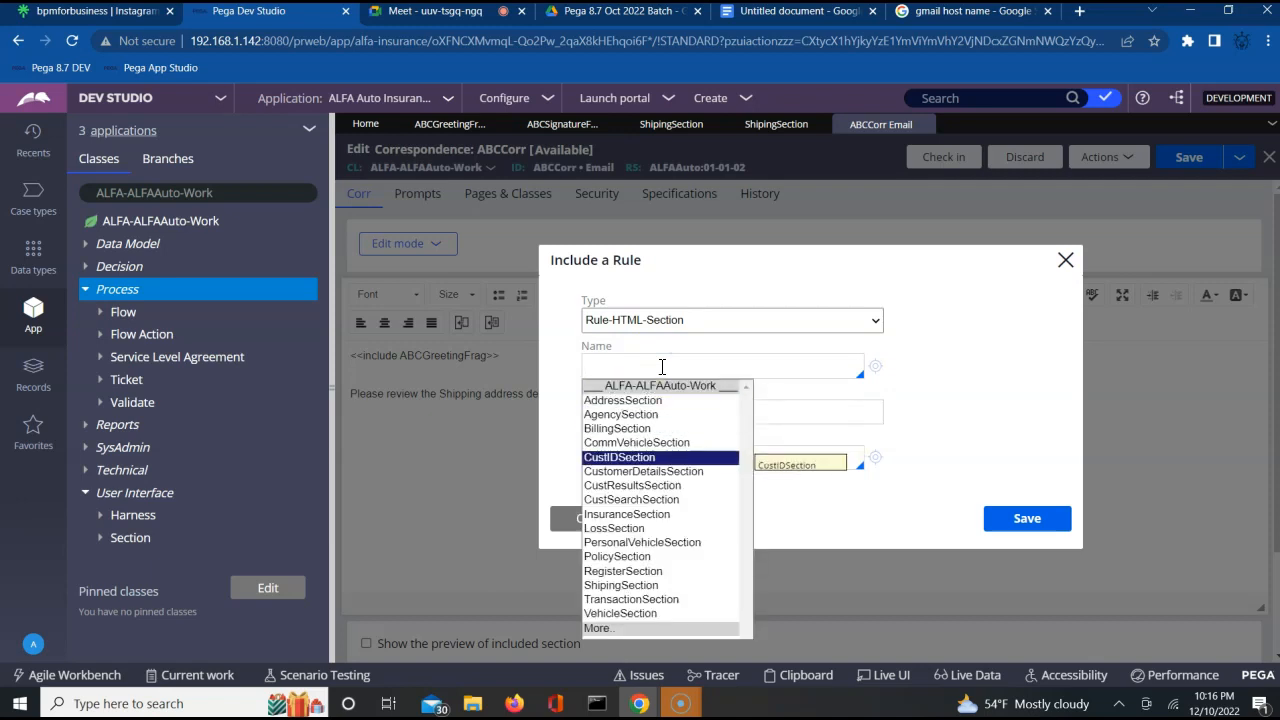
key(Down)
key(Down)
key(Down)
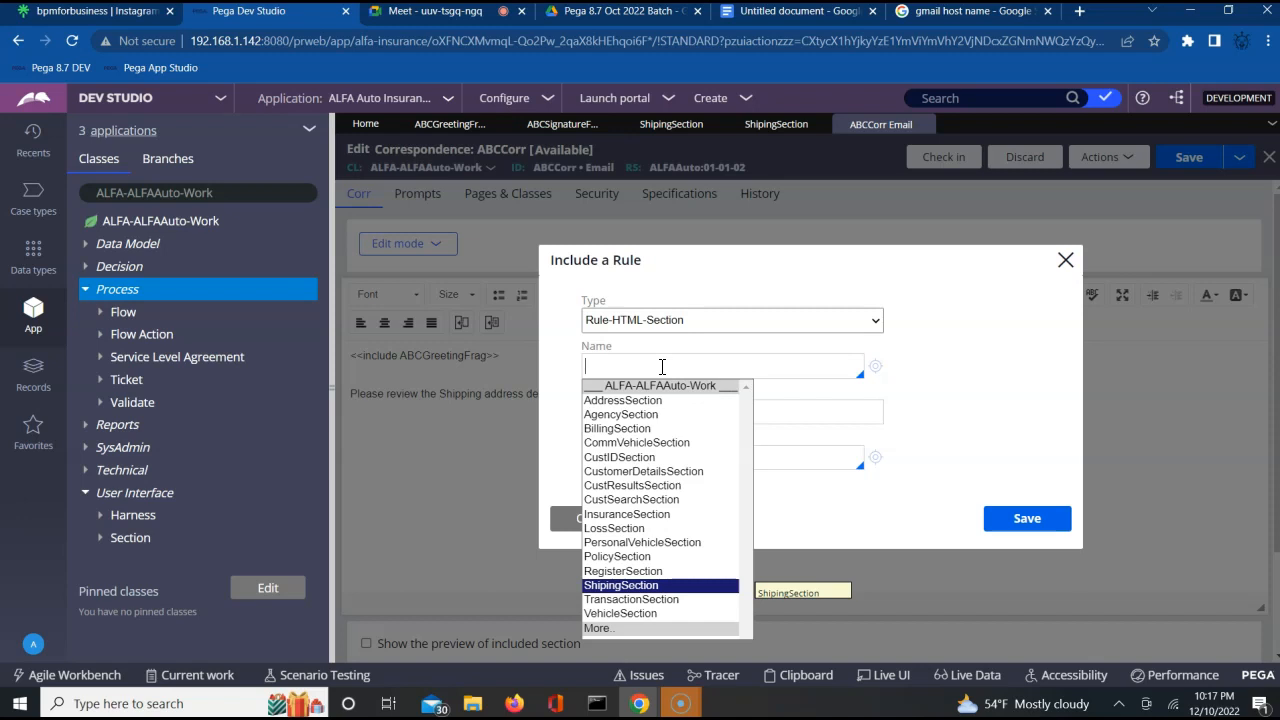
key(Return)
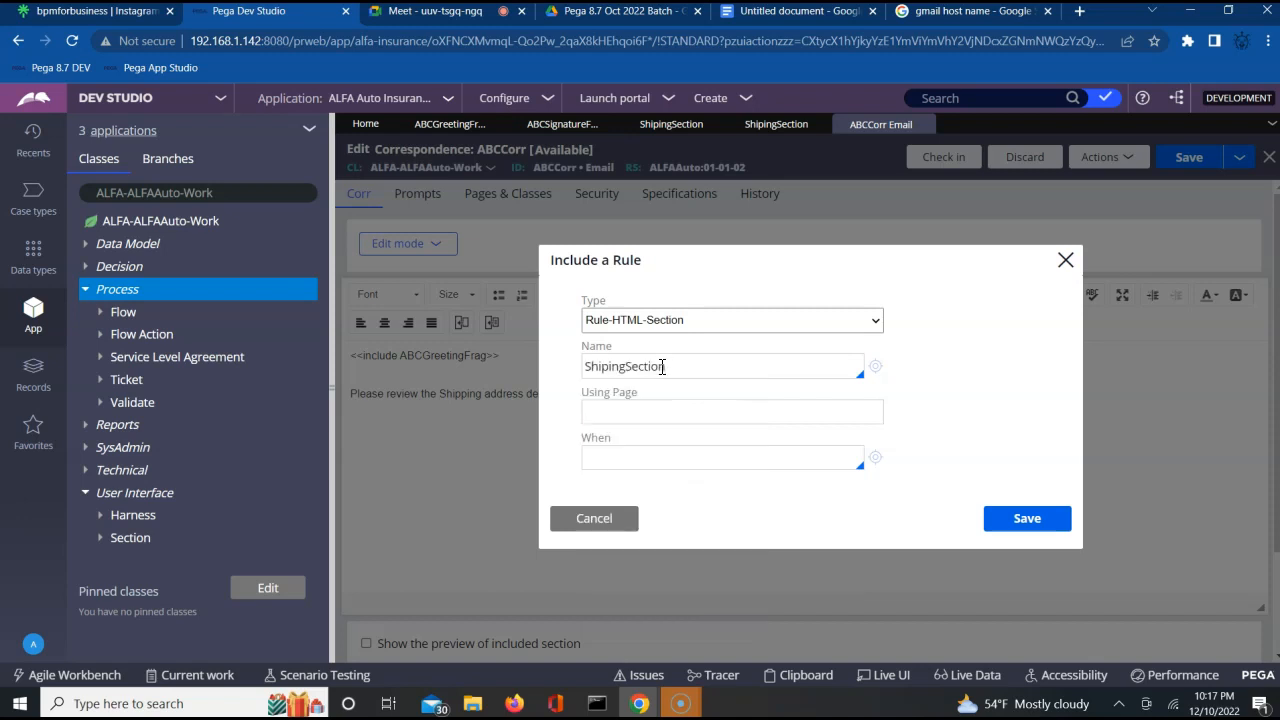
click(621, 414)
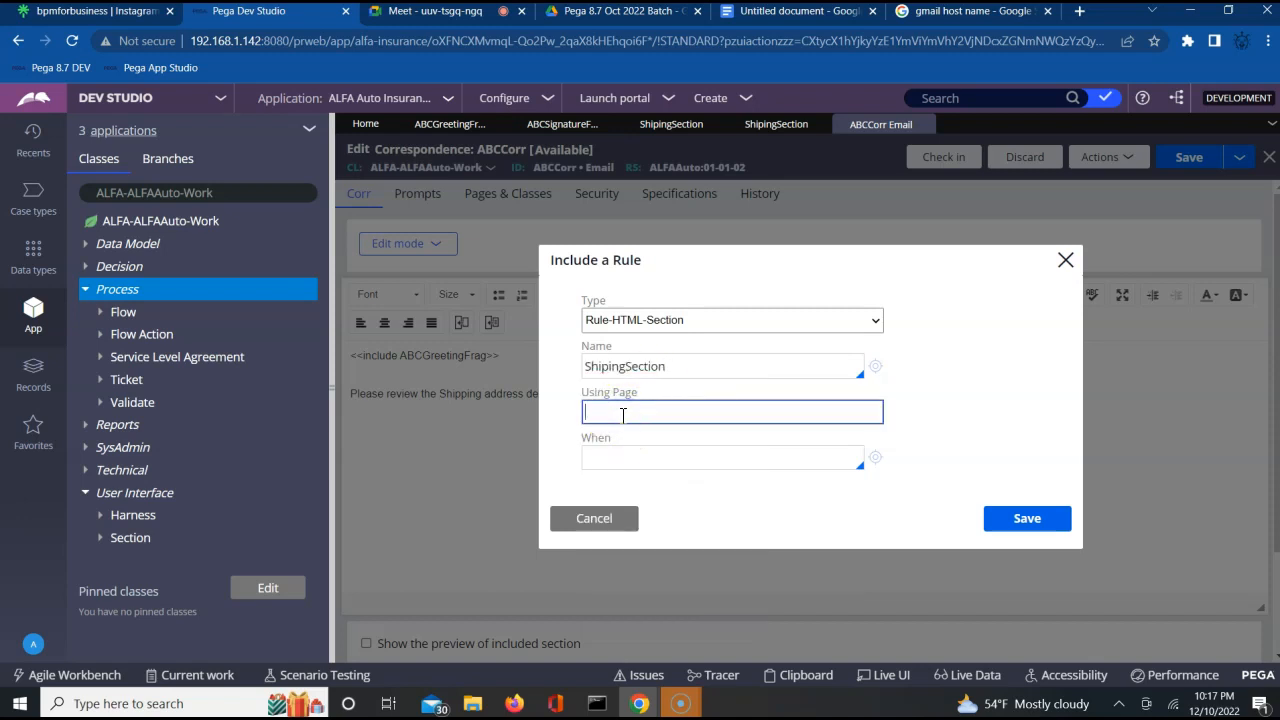
text(pyWorkPage)
click(1057, 523)
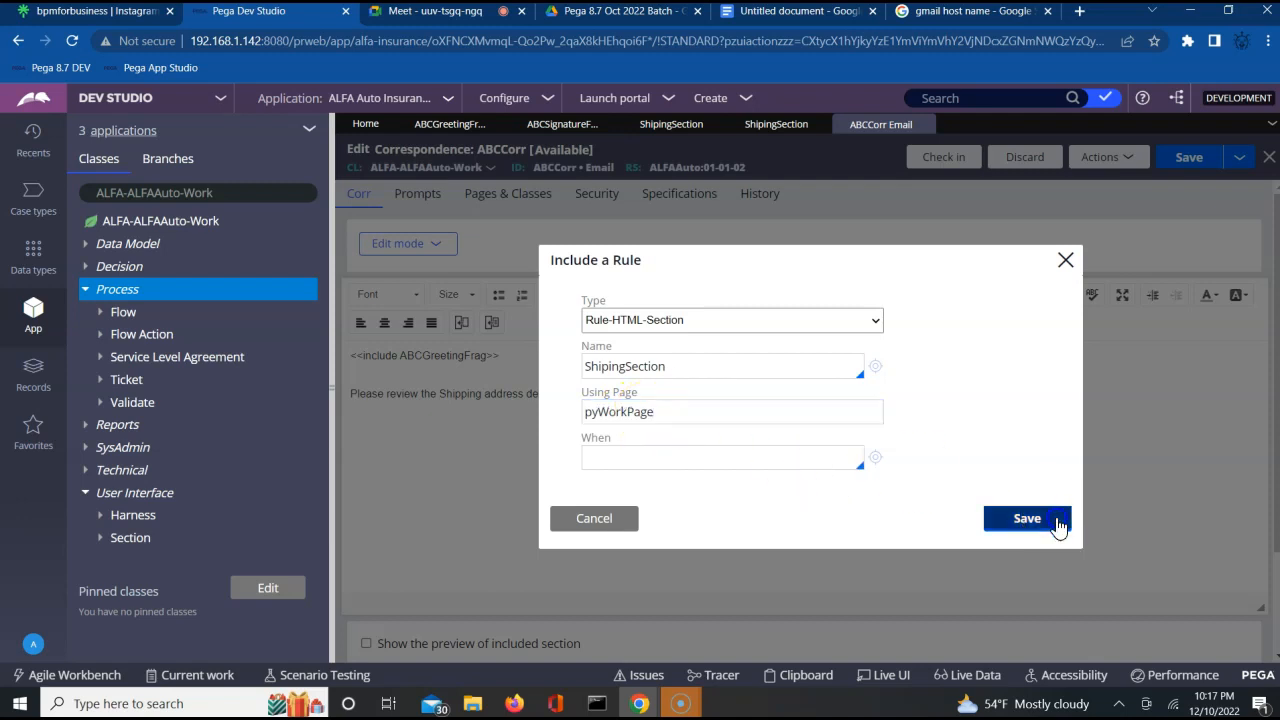
click(791, 509)
key(Return)
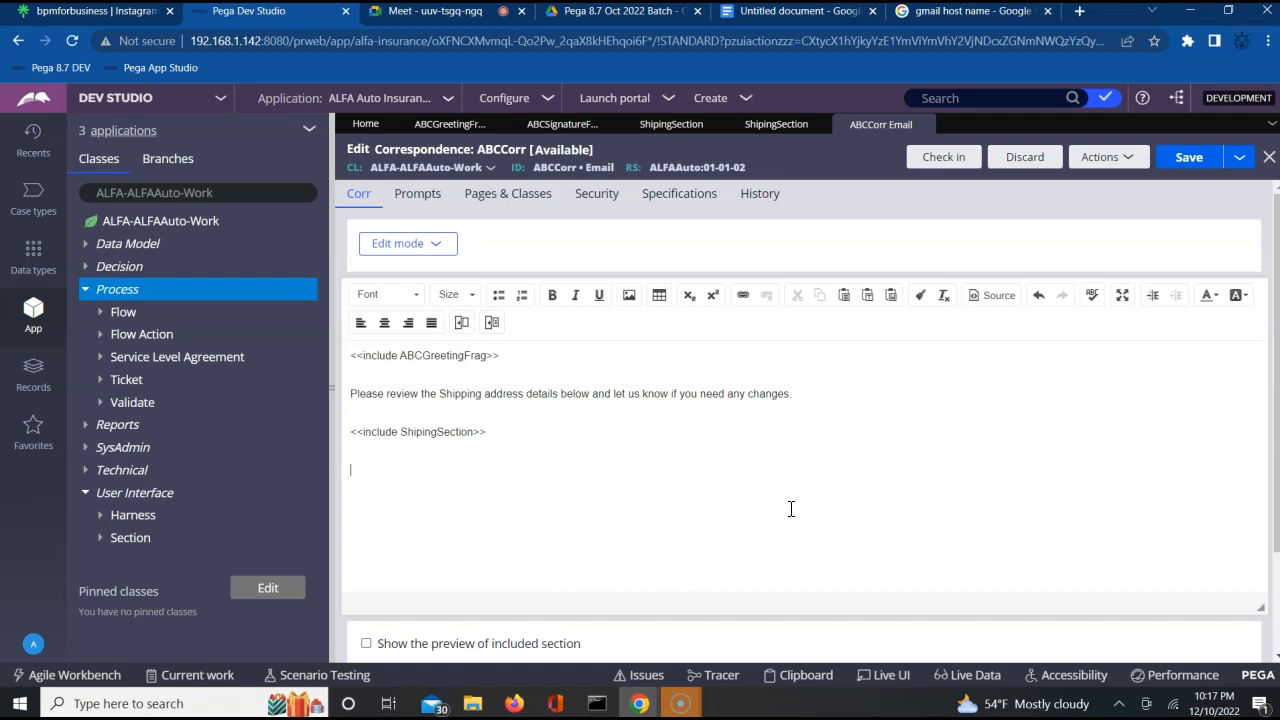
Format the "Please review the Shipping address details" line as bold with a teal-green text colour.
click(685, 401)
triple_click(626, 393)
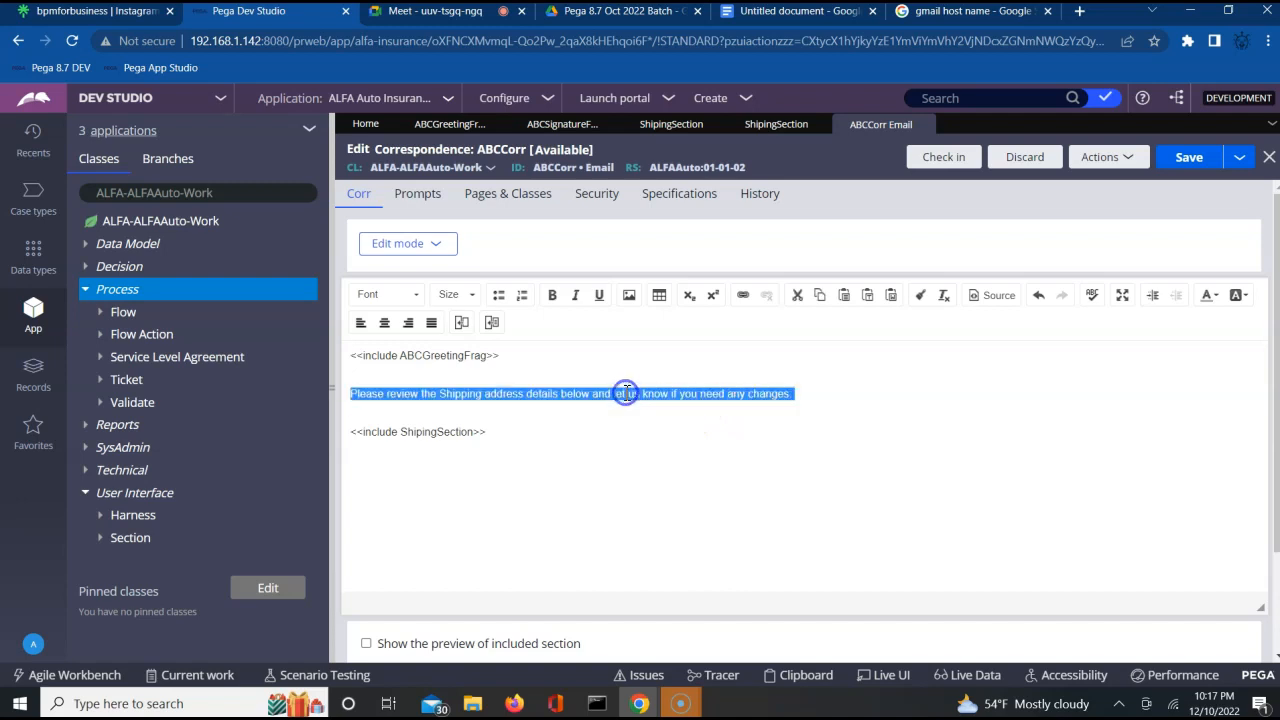
click(553, 298)
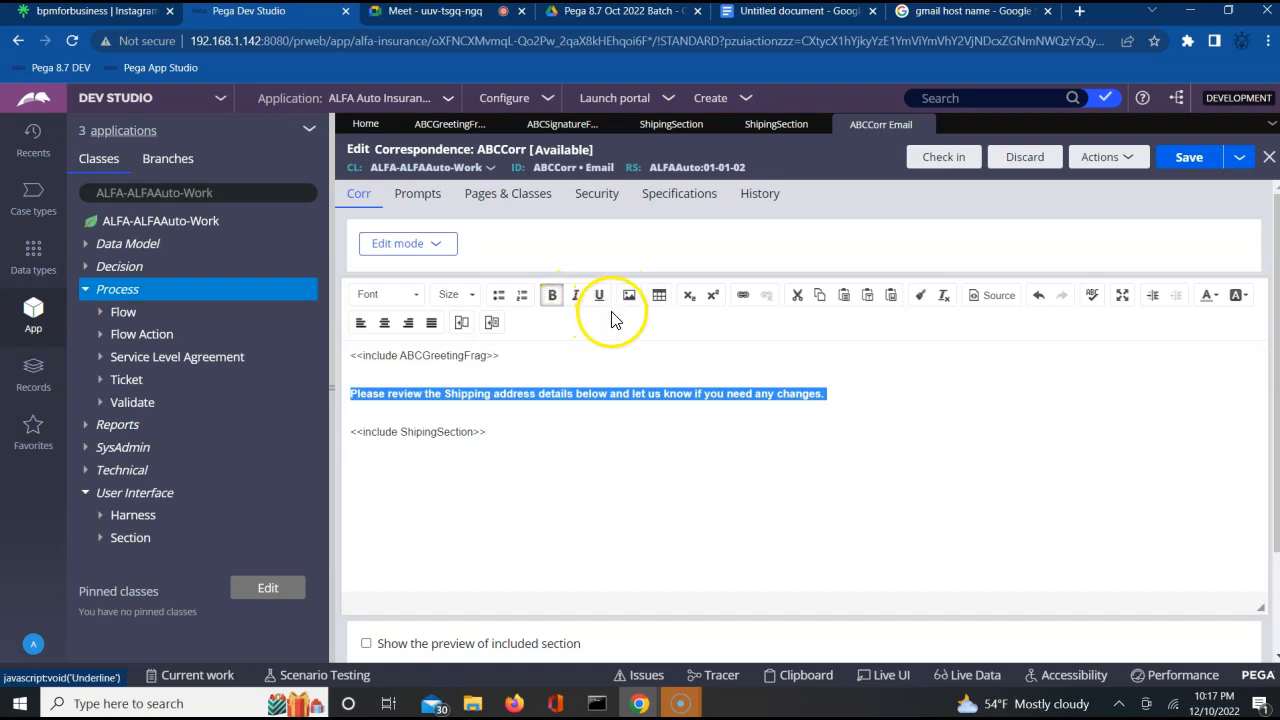
click(1211, 303)
click(1213, 304)
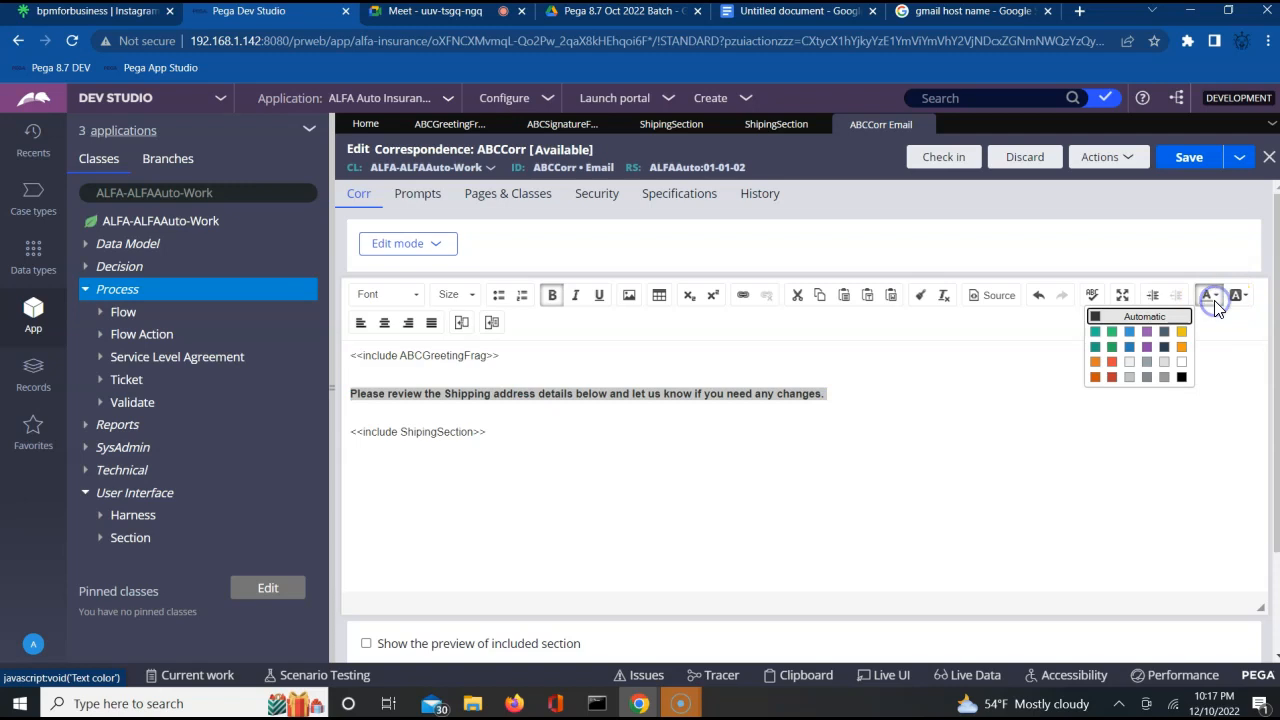
click(1094, 332)
click(1001, 446)
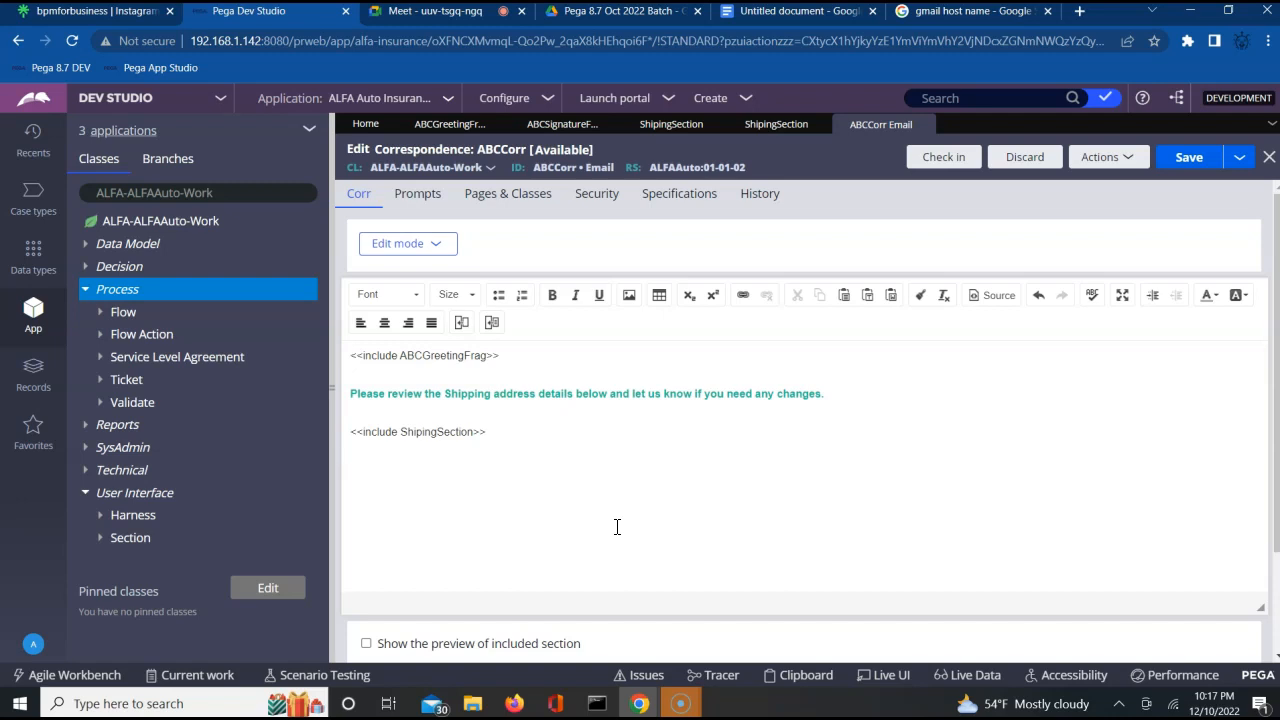
Include the Rule-Corr-Fragment ABCSignatureFrag below the shipping section in the correspondence body, using page pyWorkPage.
click(492, 326)
click(661, 323)
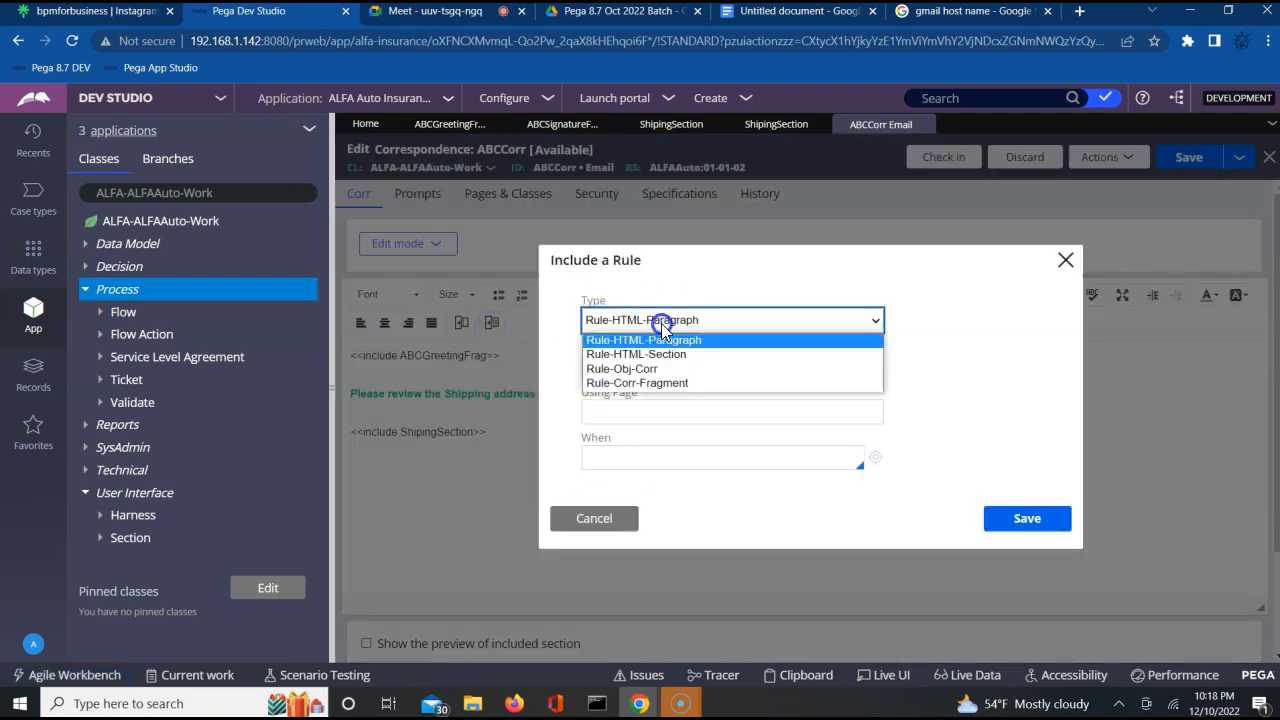
click(646, 384)
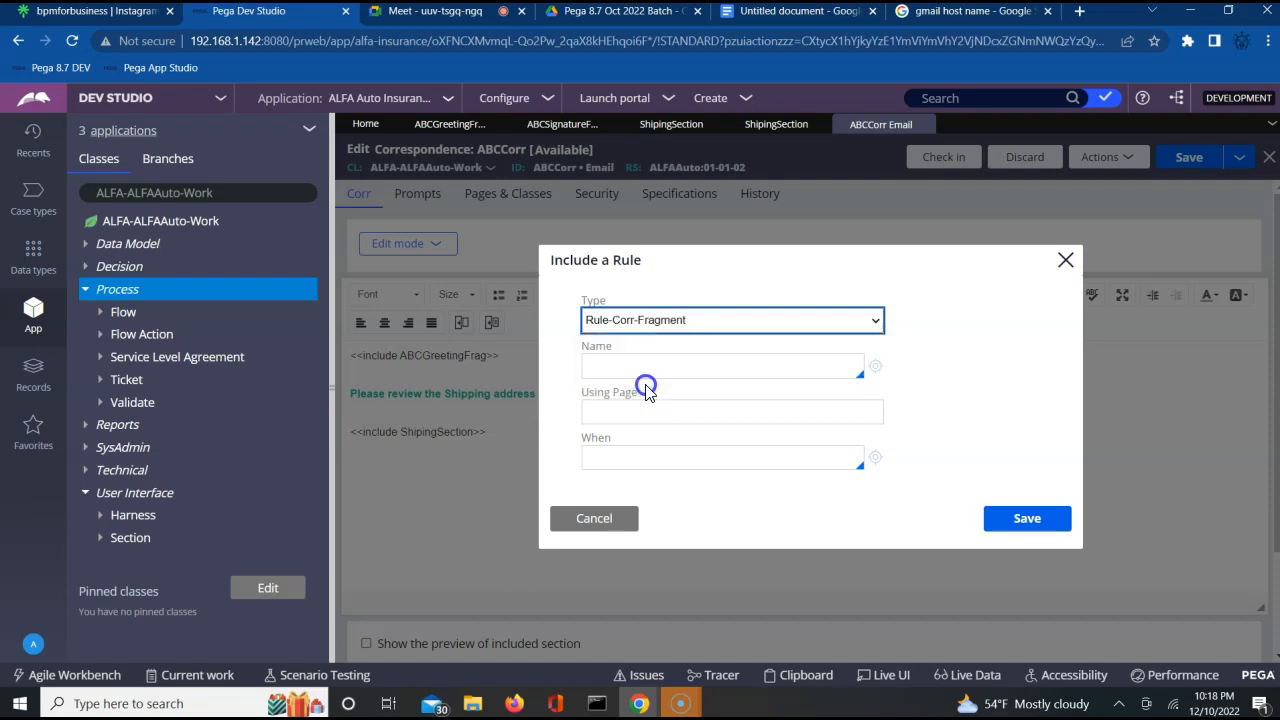
click(636, 367)
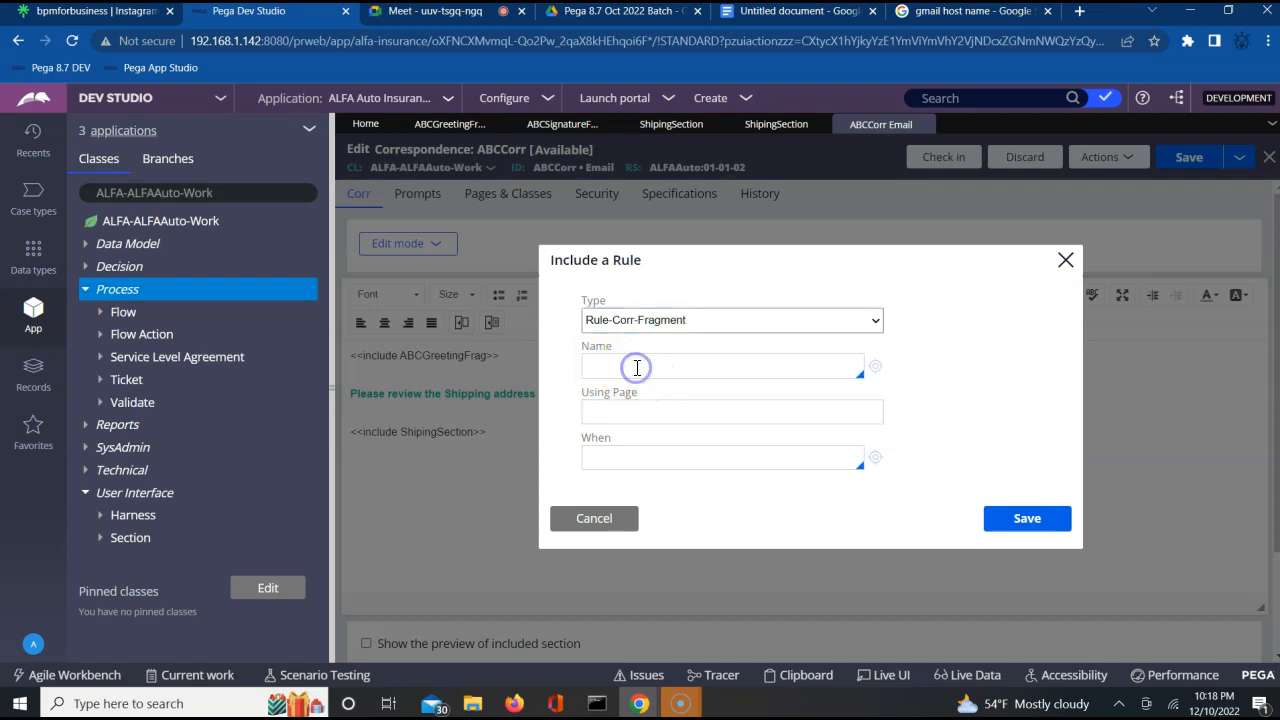
key(Return)
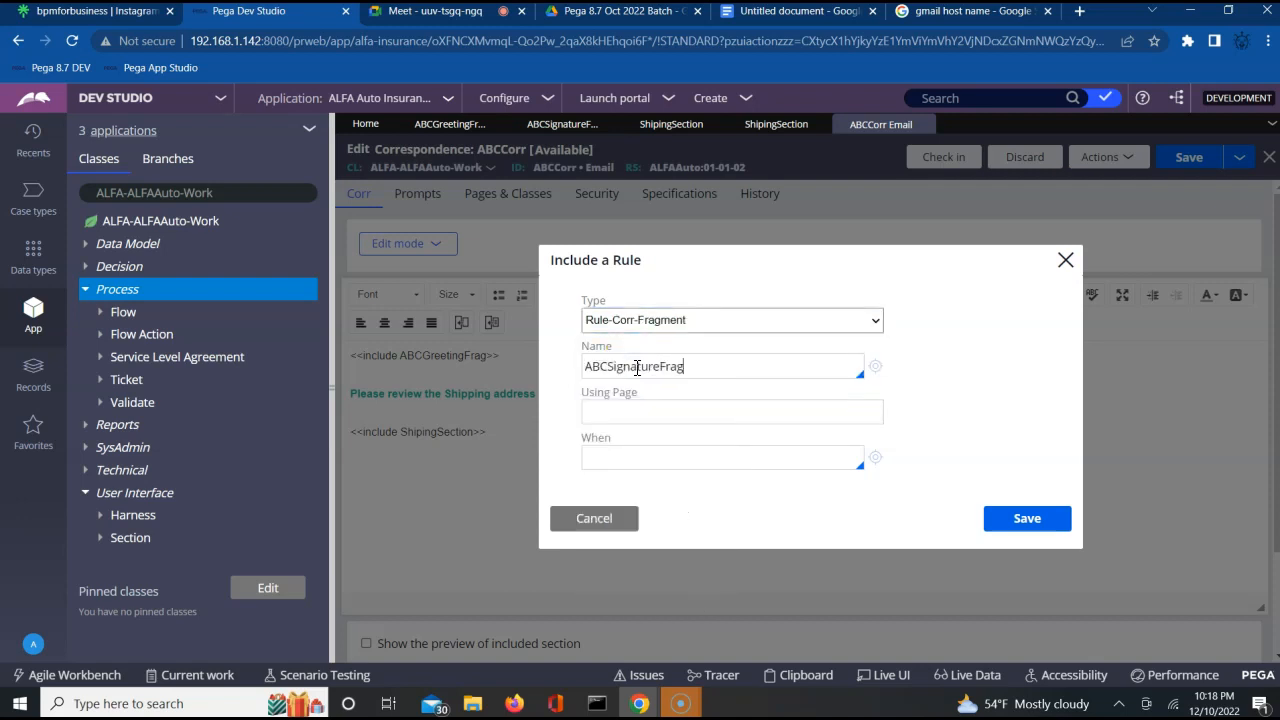
click(651, 404)
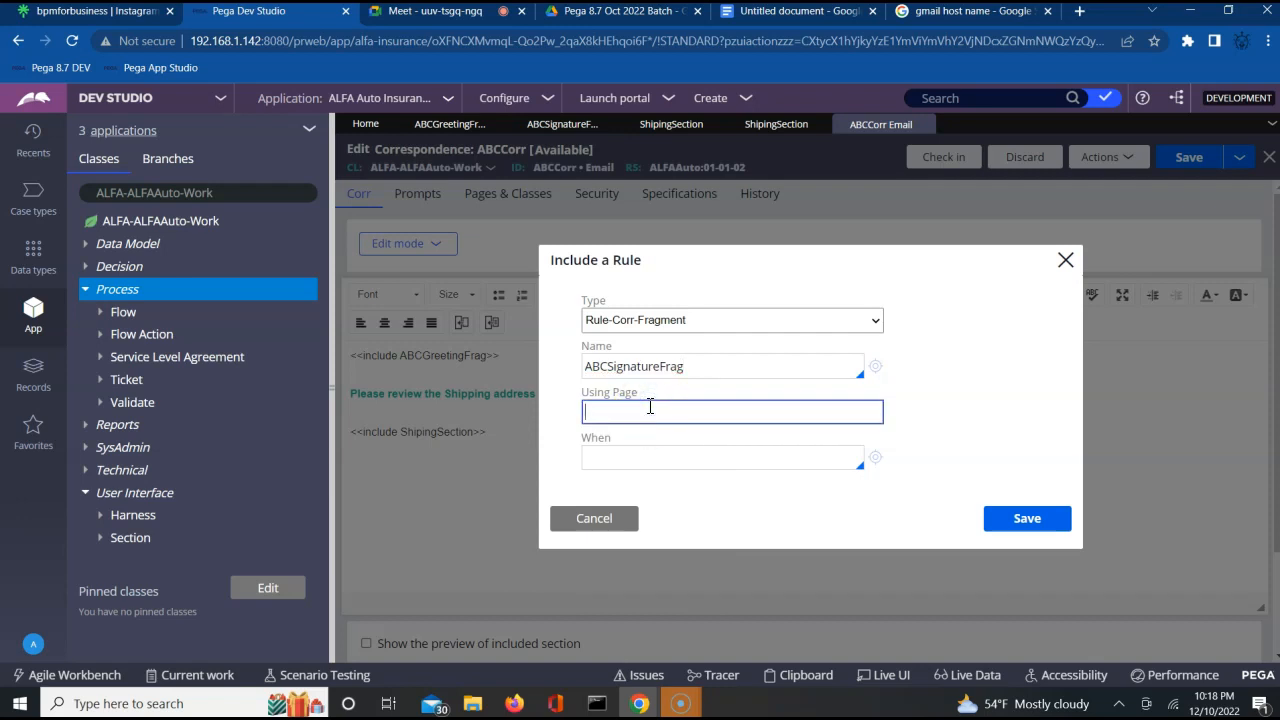
text(pyWorkPage)
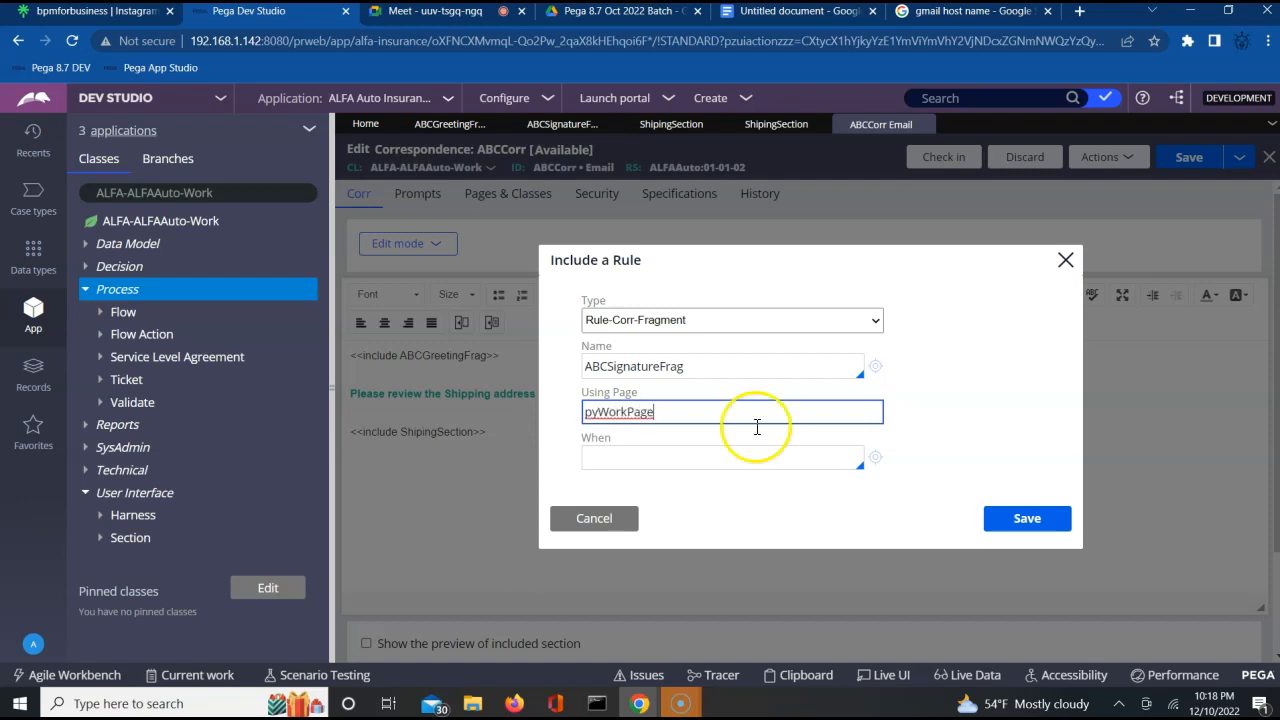
click(1038, 522)
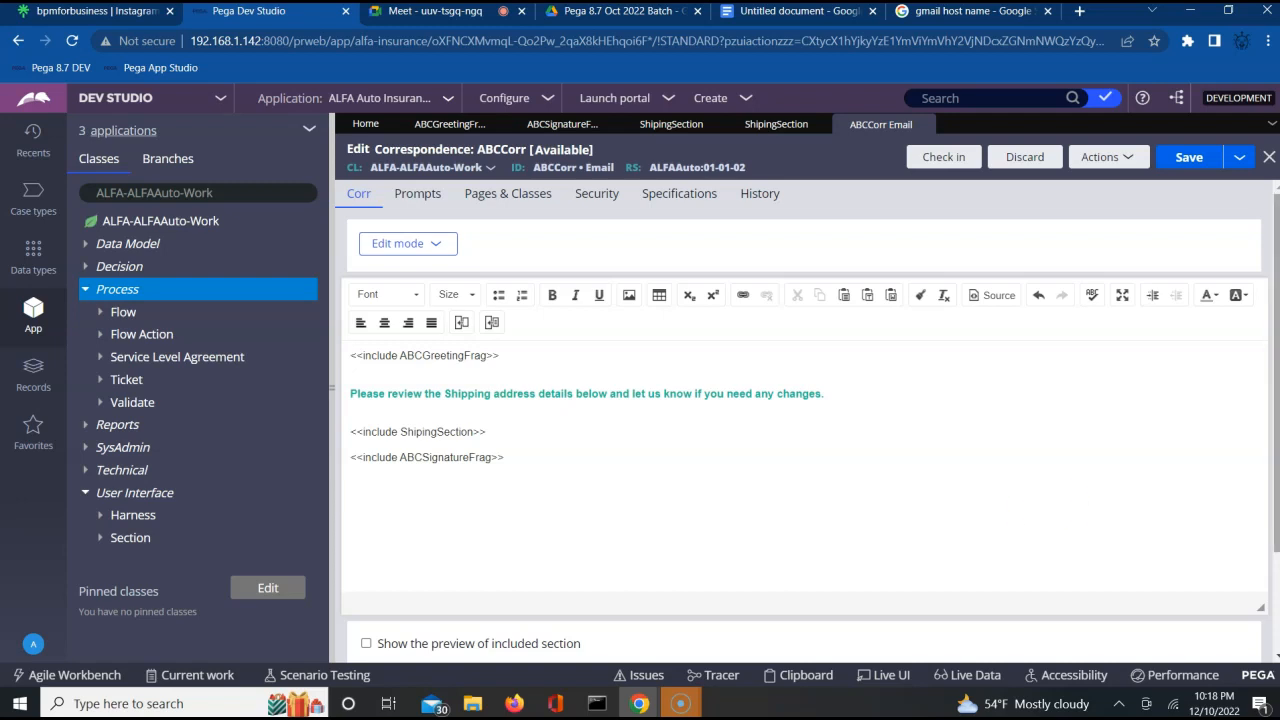
Save the ABCCorr correspondence with its completed message body.
click(1180, 160)
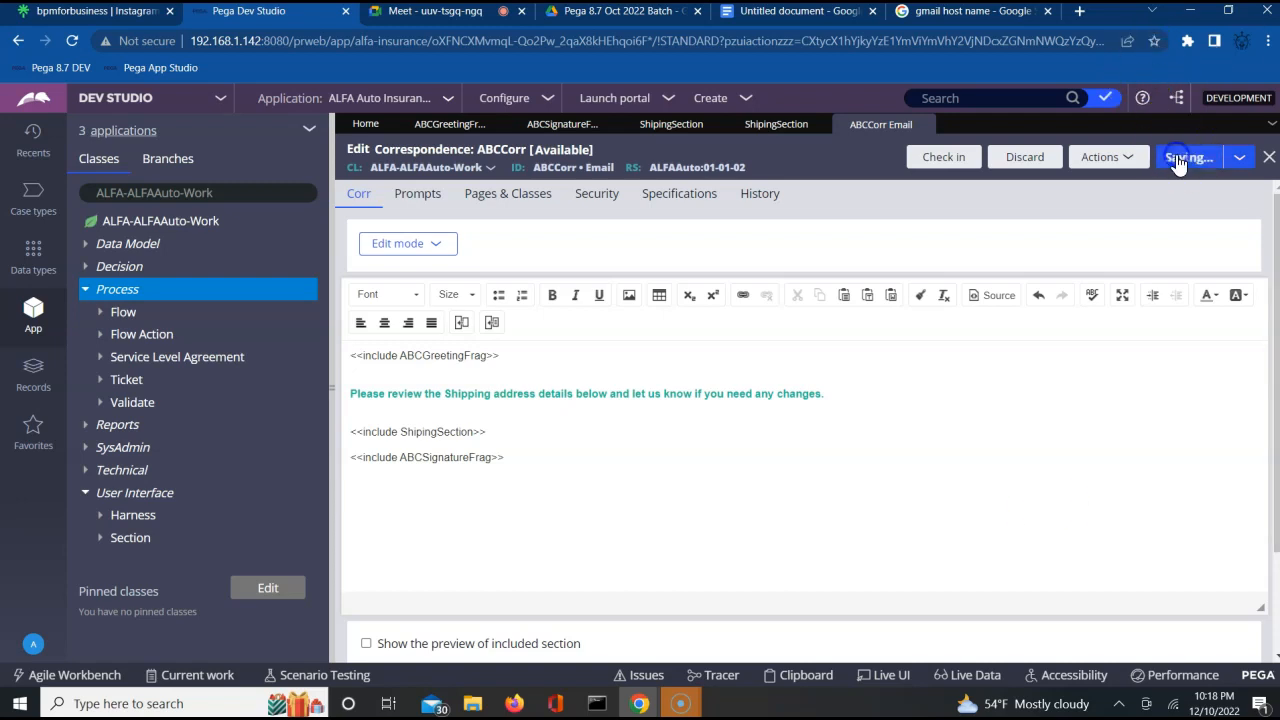
click(894, 559)
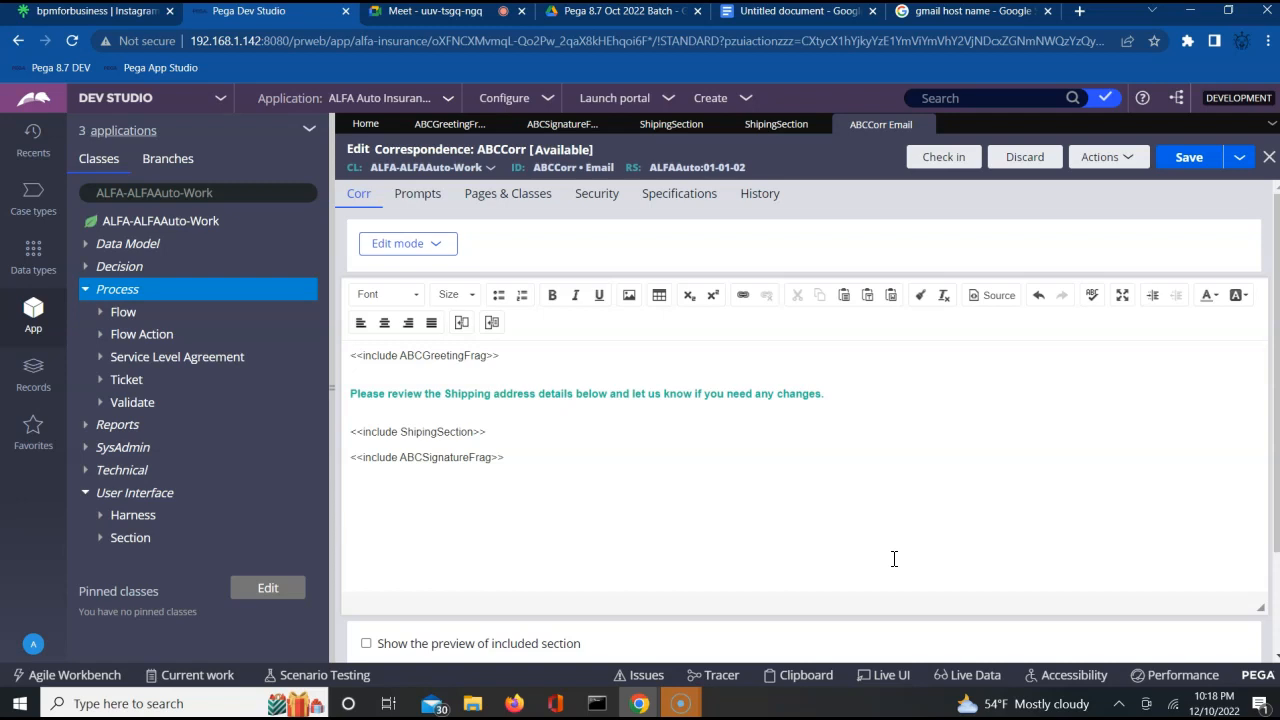
click(1187, 160)
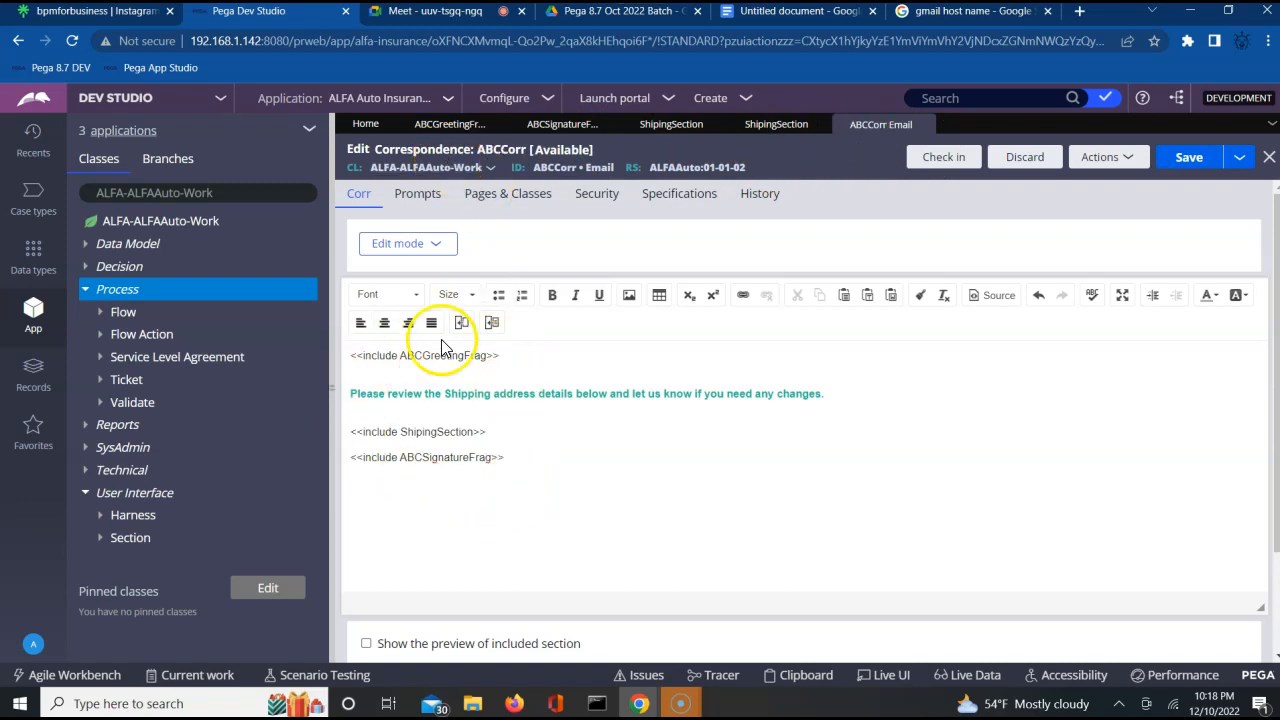
triple_click(396, 397)
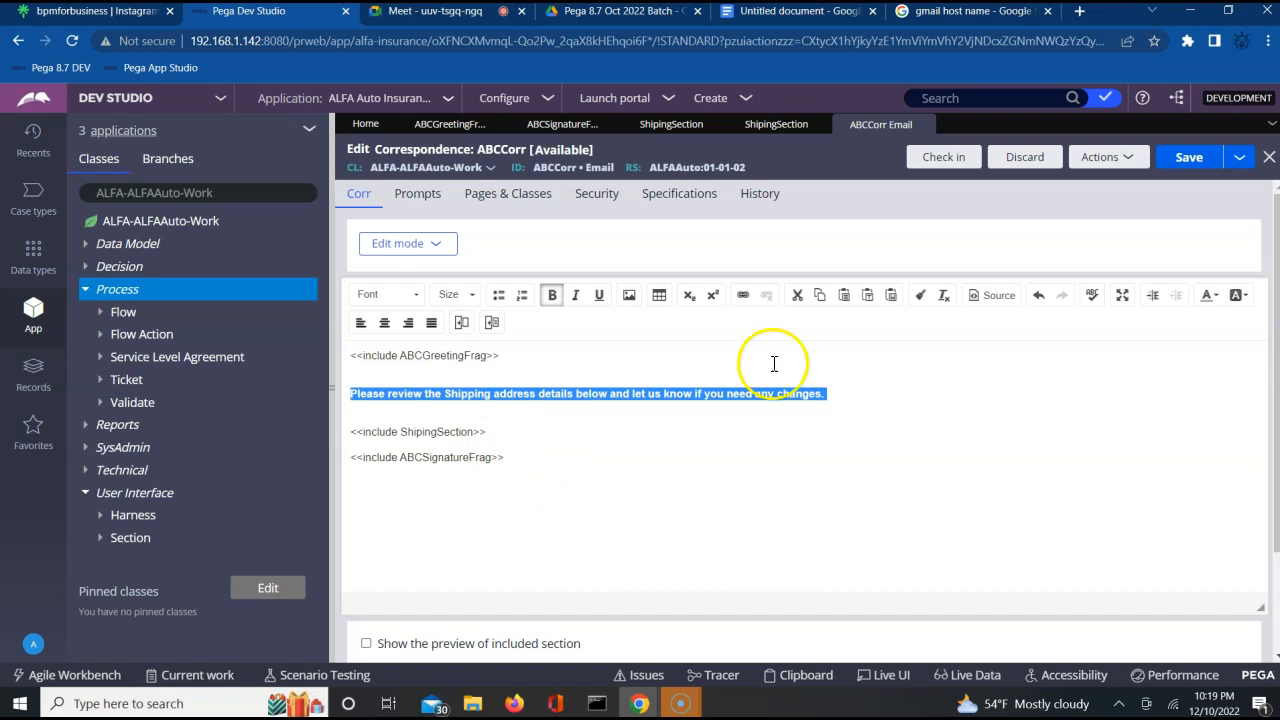
click(797, 14)
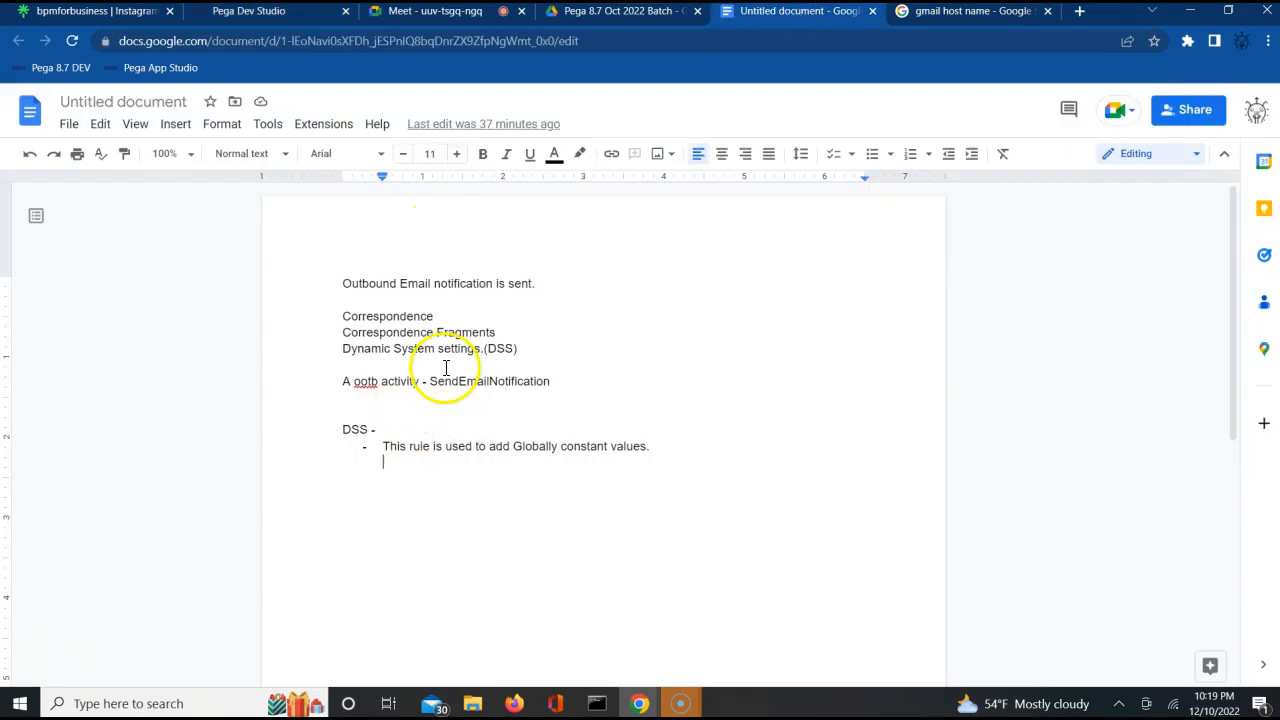
double_click(468, 384)
key(ctrl+c)
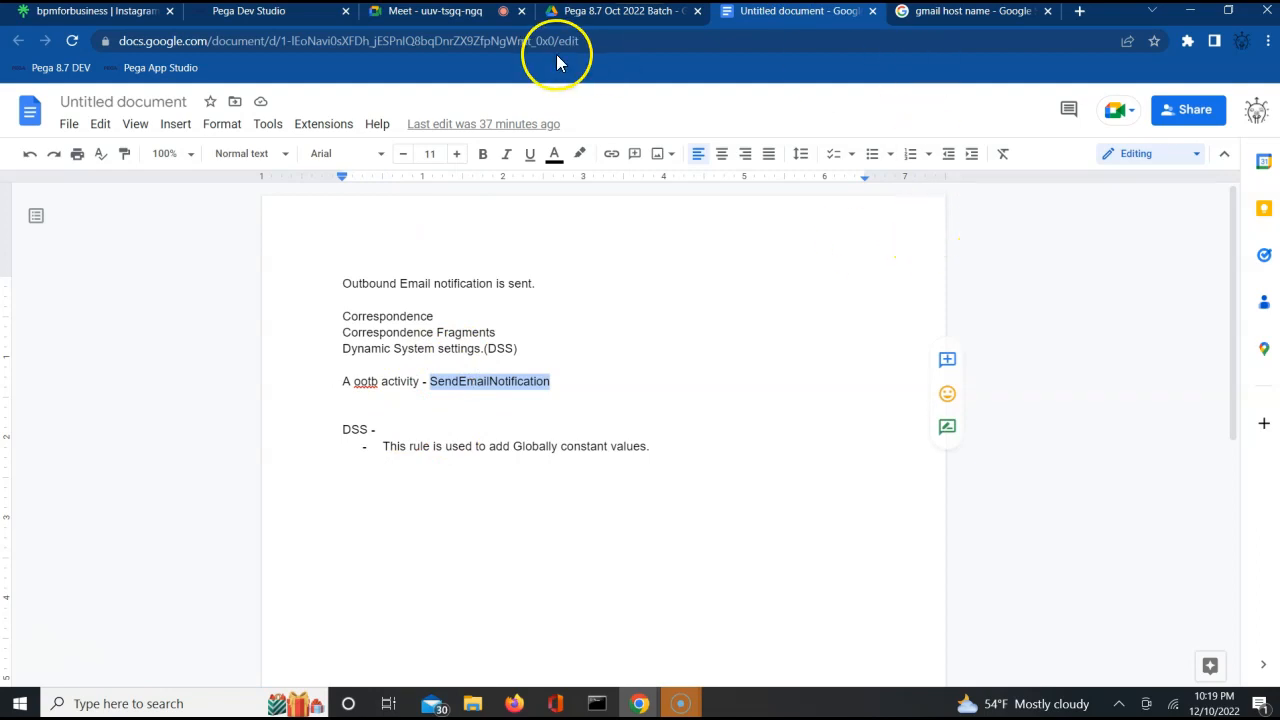
click(281, 14)
click(937, 95)
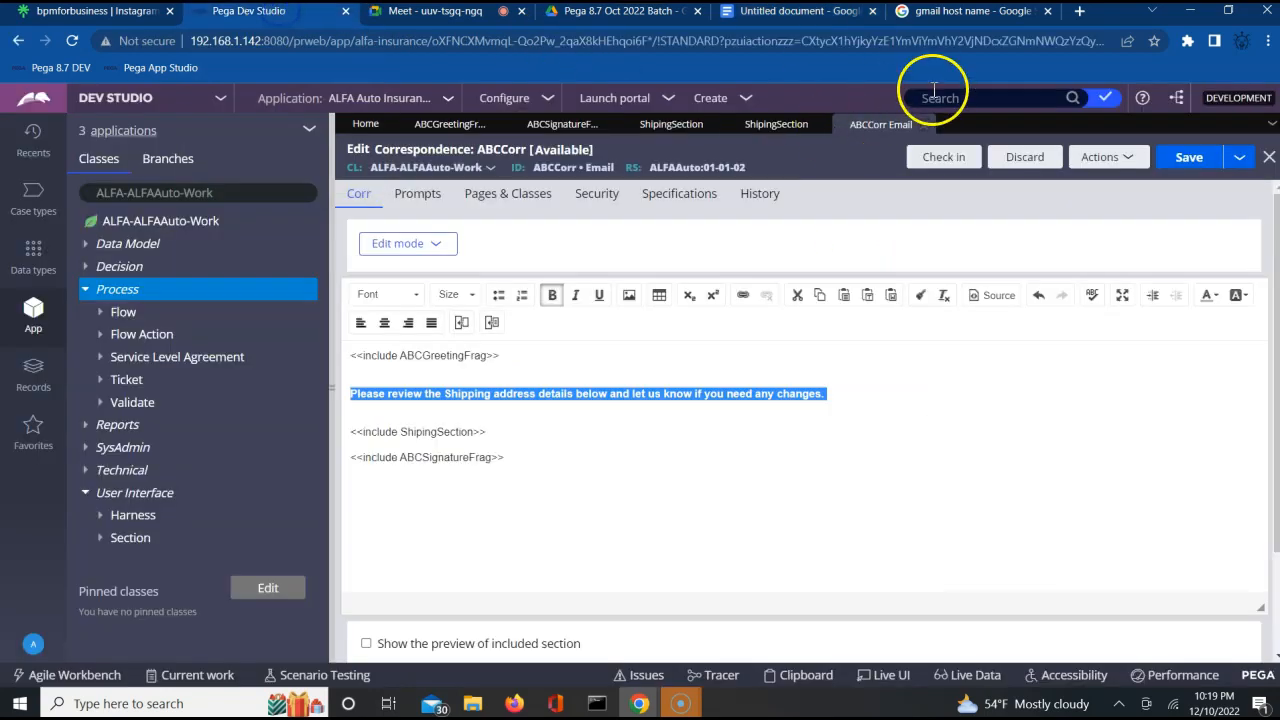
key(ctrl+v)
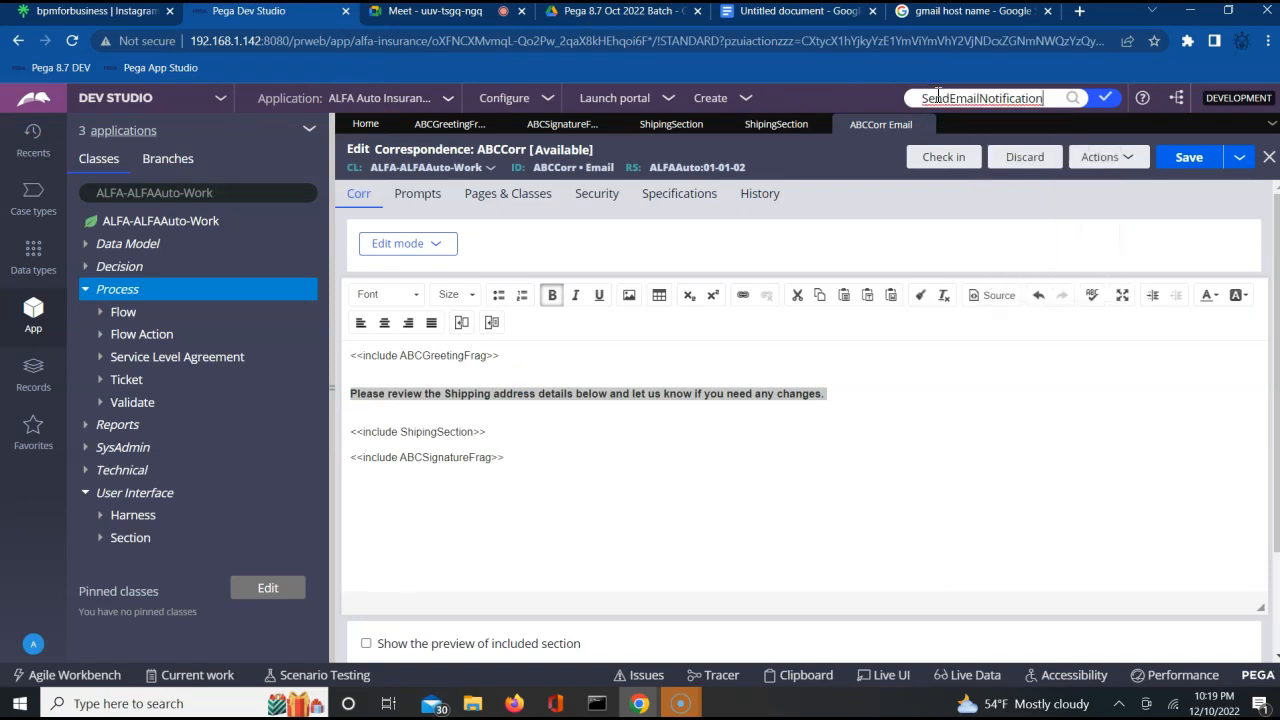
key(Return)
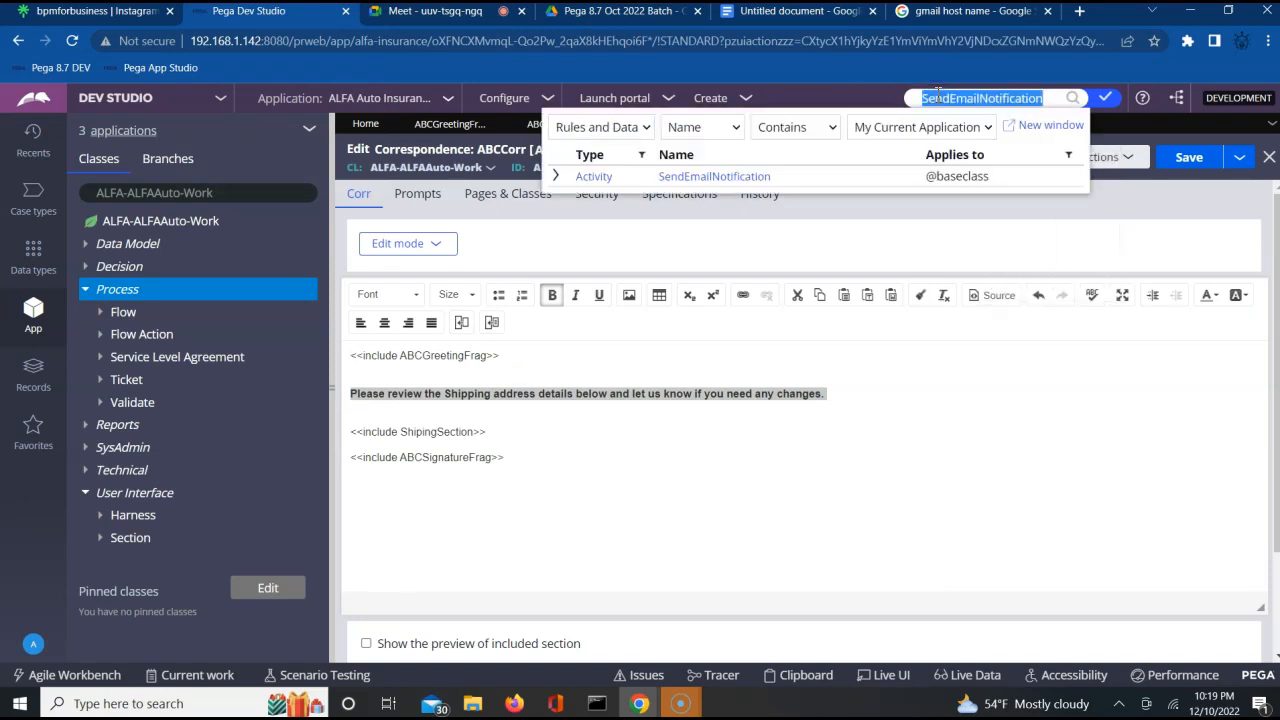
click(700, 176)
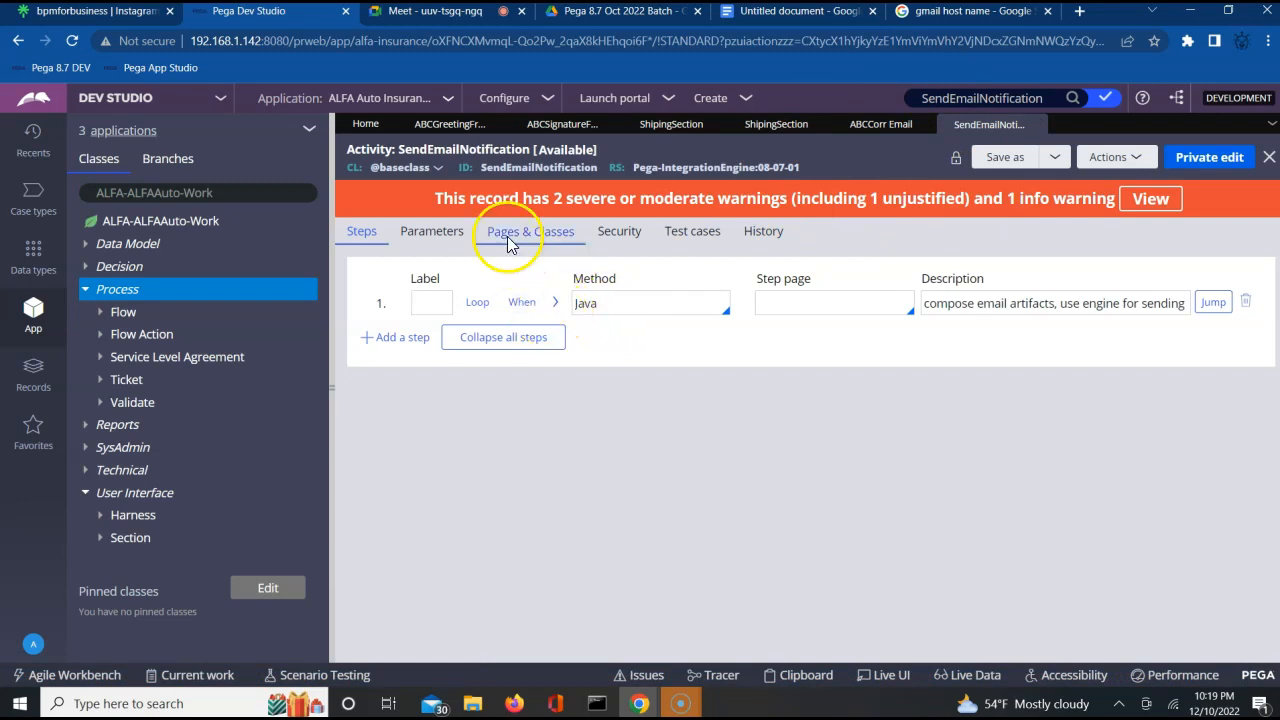
Examine the step and the input parameters of the SendEmailNotification activity, including To, From, Subject and Message.
double_click(540, 168)
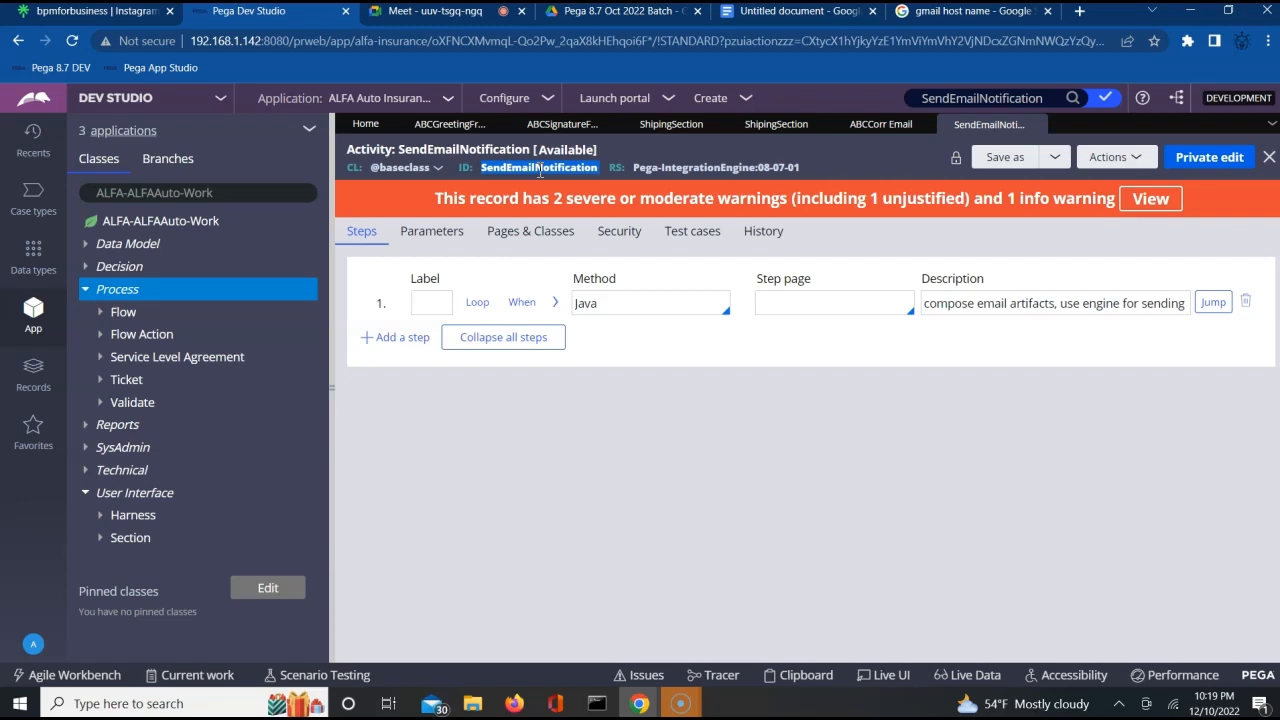
click(556, 304)
click(552, 292)
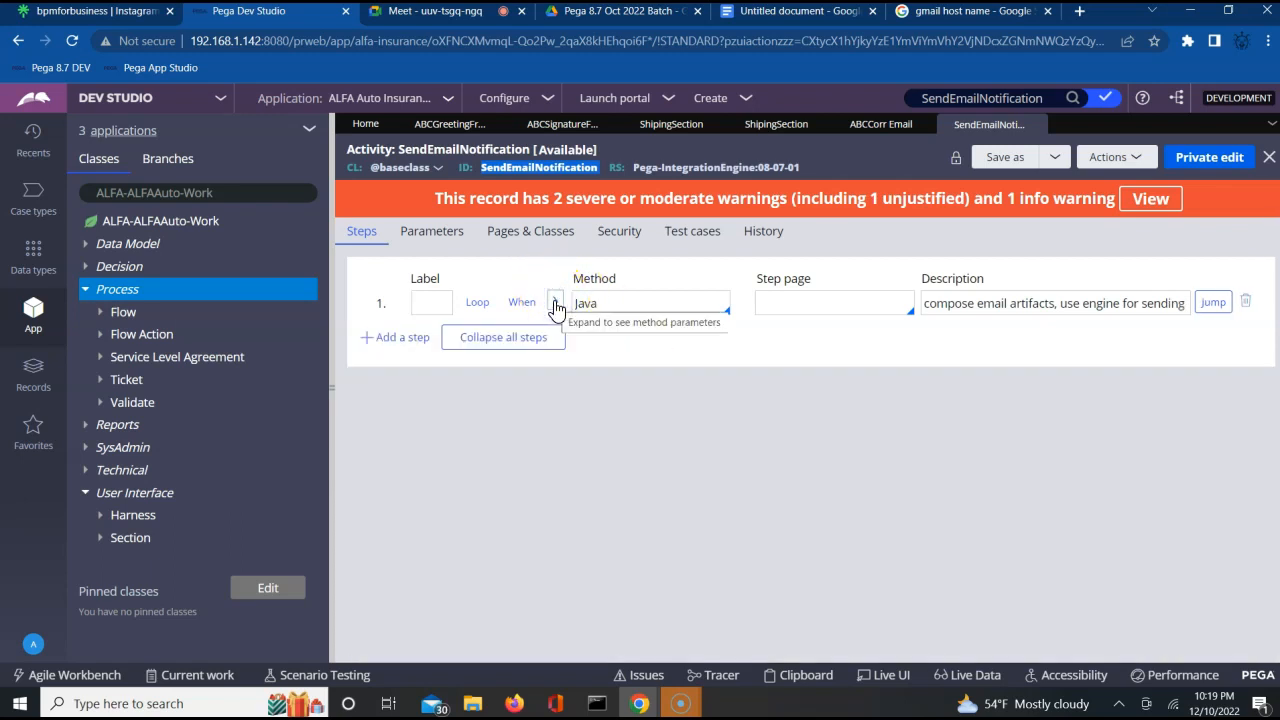
click(432, 232)
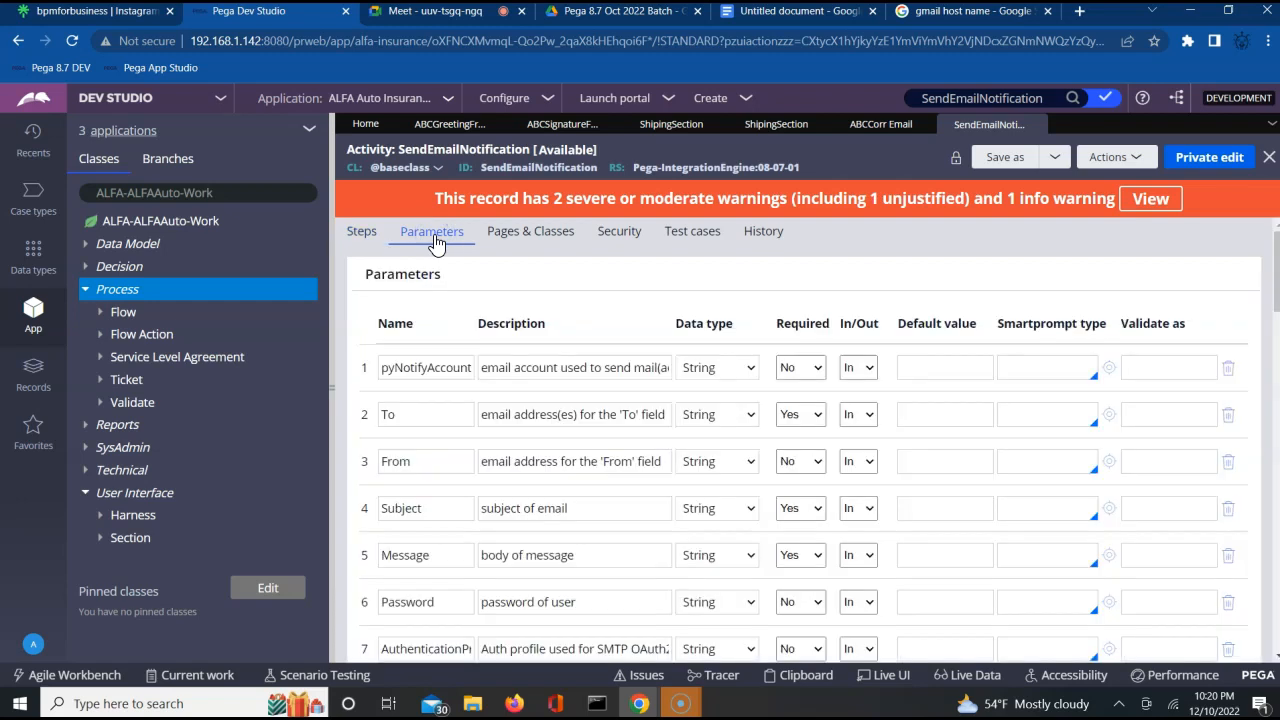
click(415, 418)
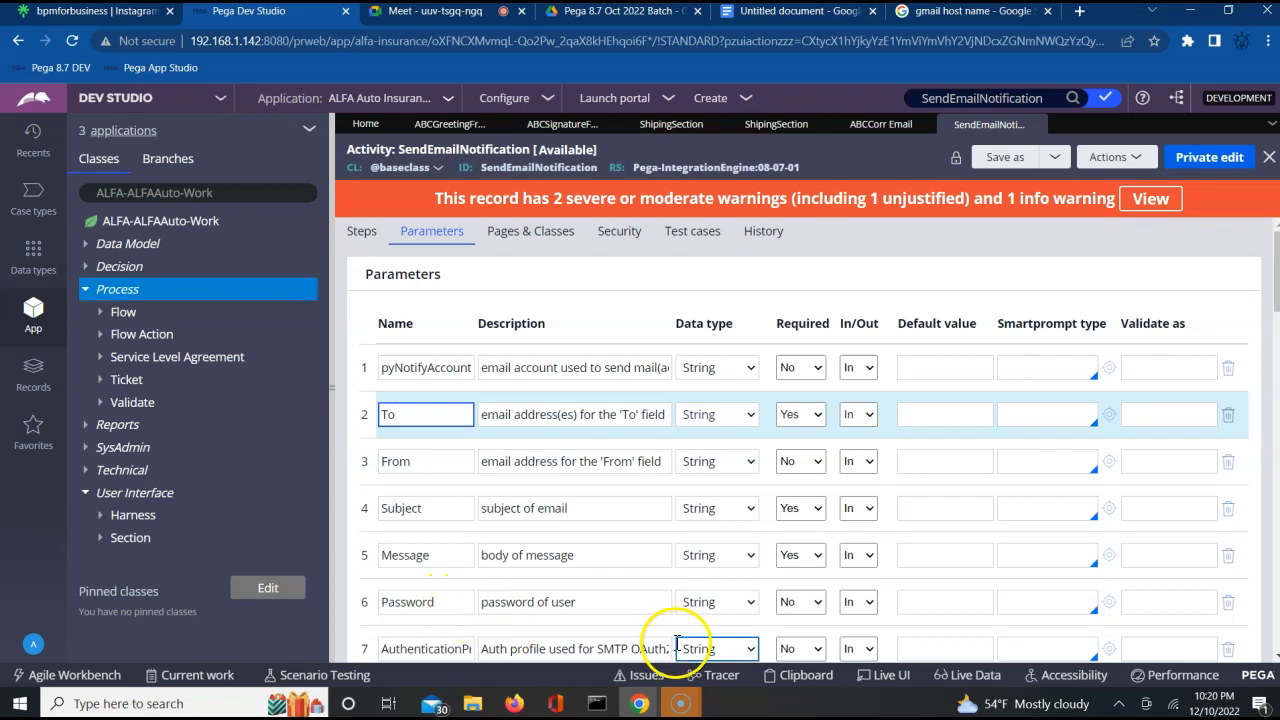
click(1270, 656)
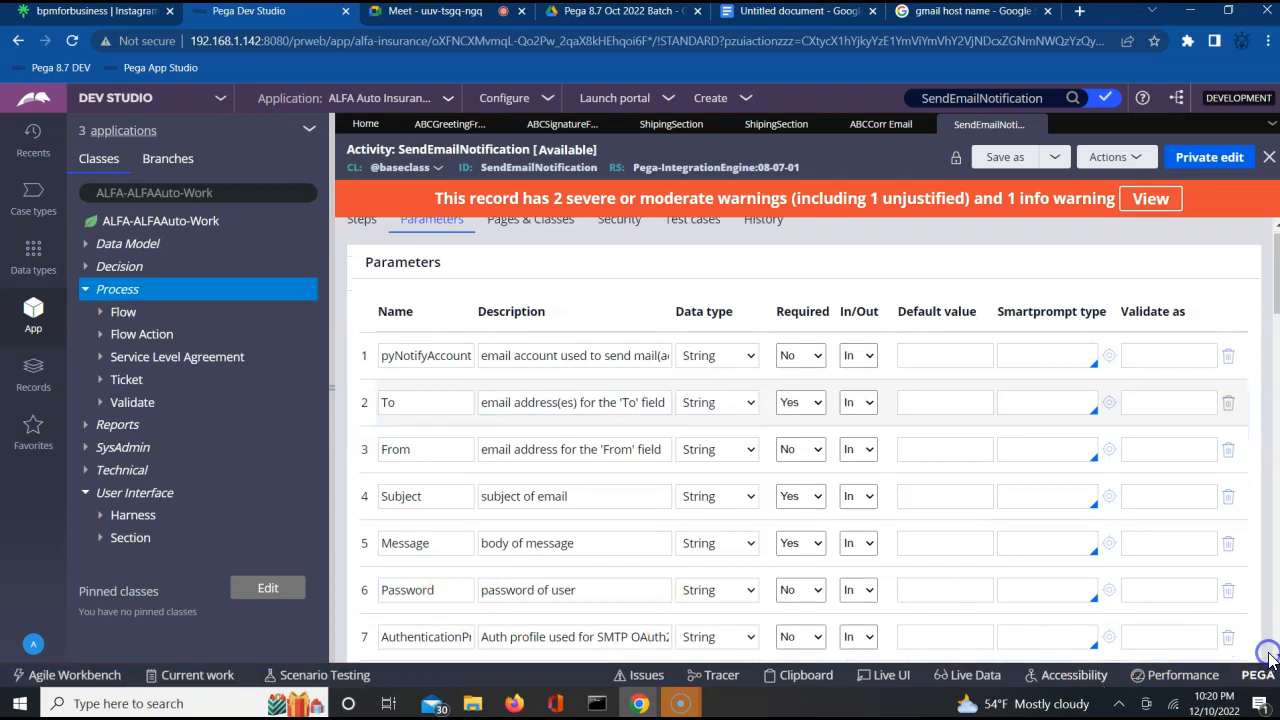
click(1270, 656)
key(ctrl+a)
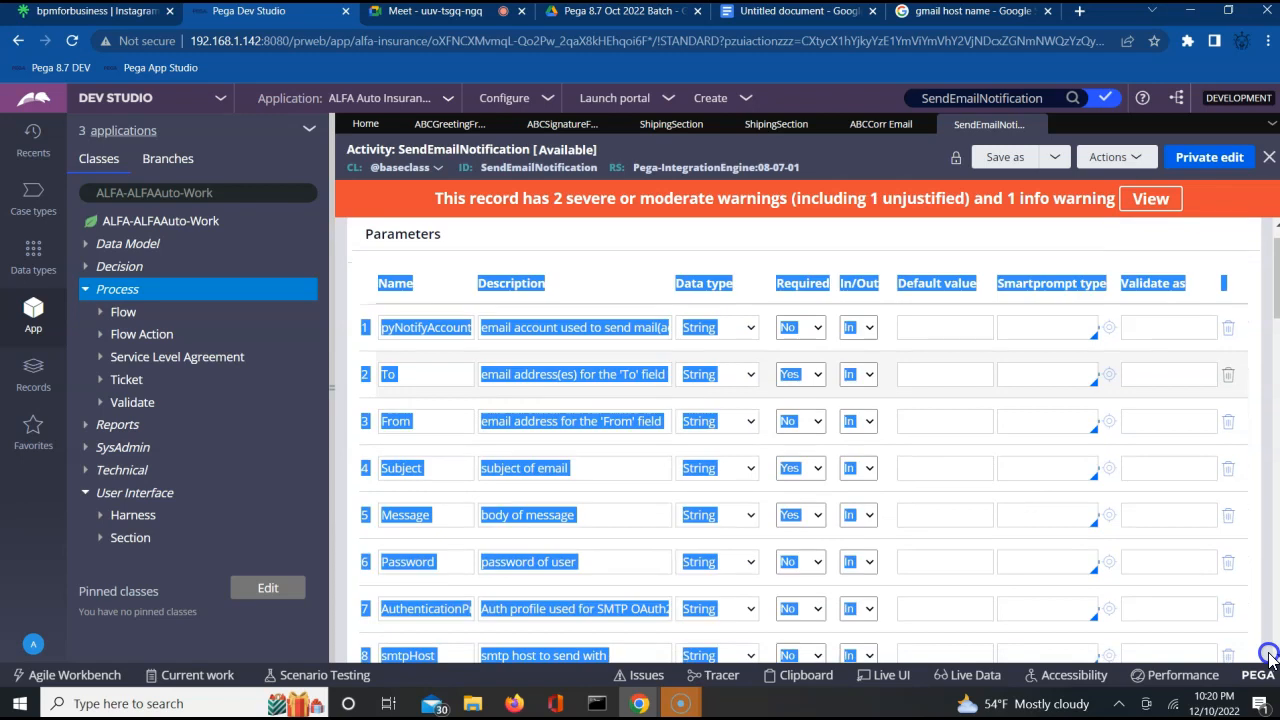
click(1256, 438)
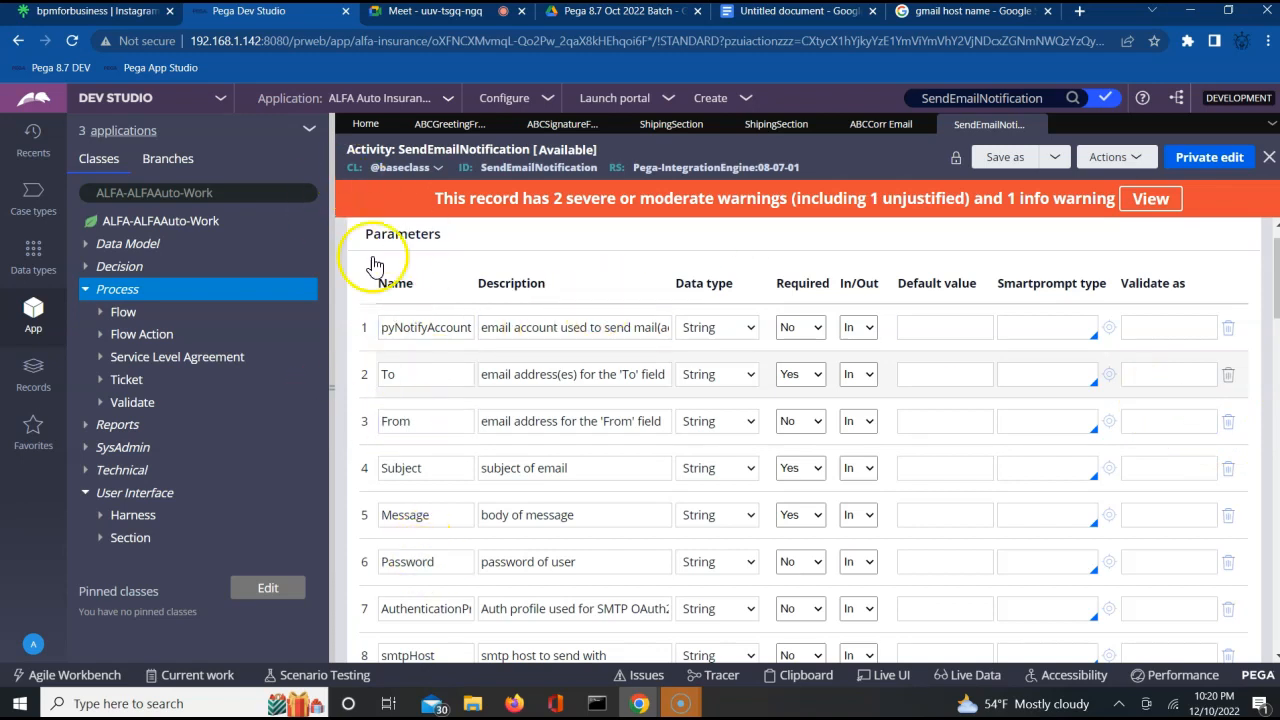
click(488, 320)
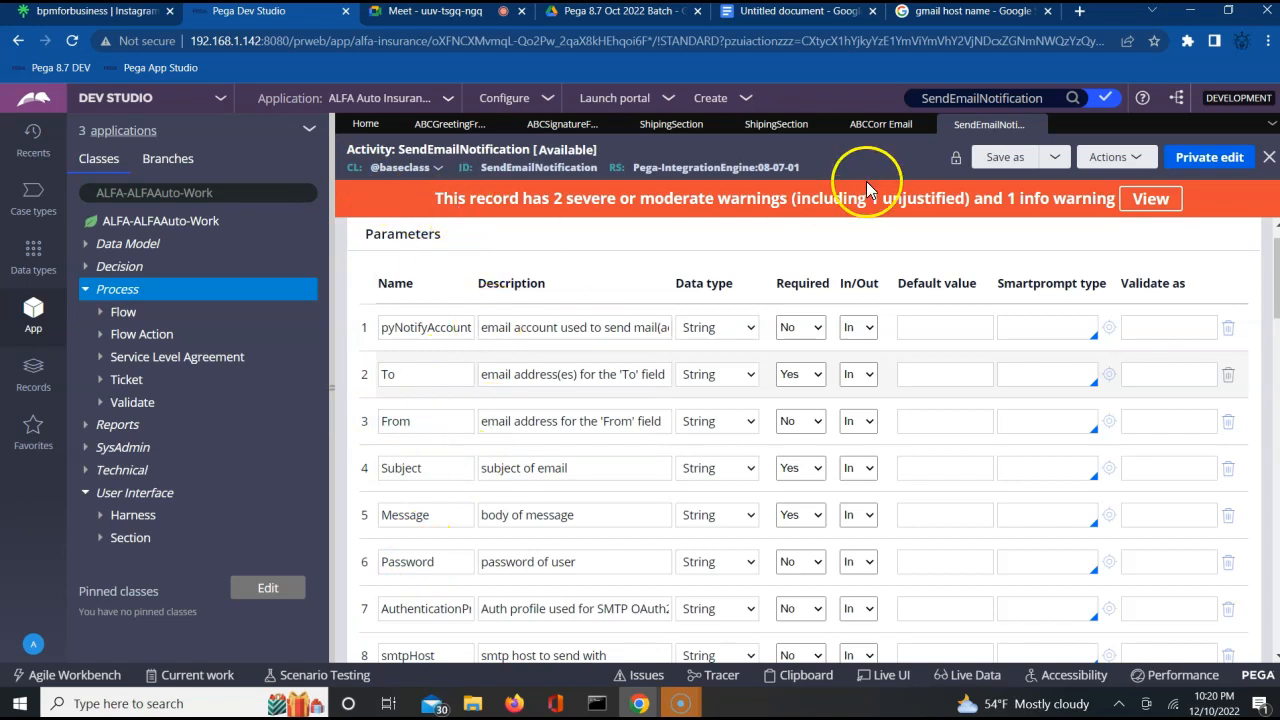
Start a copy of the SendEmailNotification activity and label it SendEmail1.
click(1006, 160)
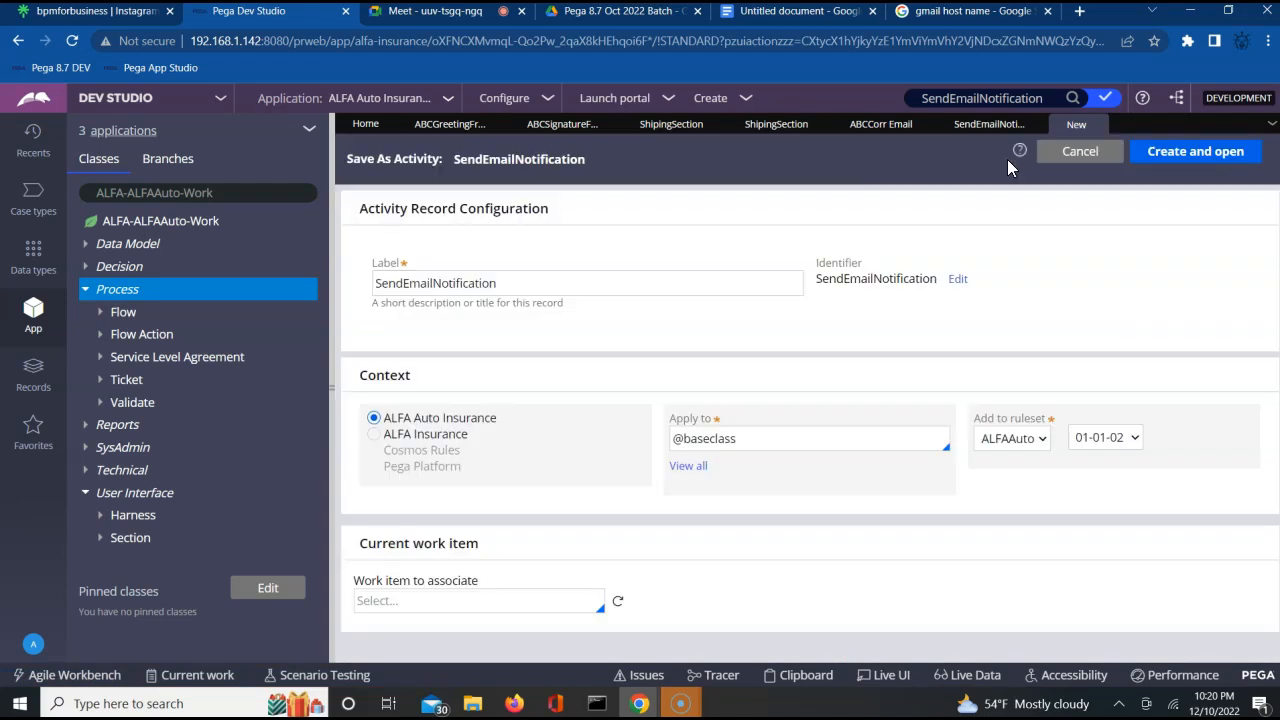
double_click(467, 290)
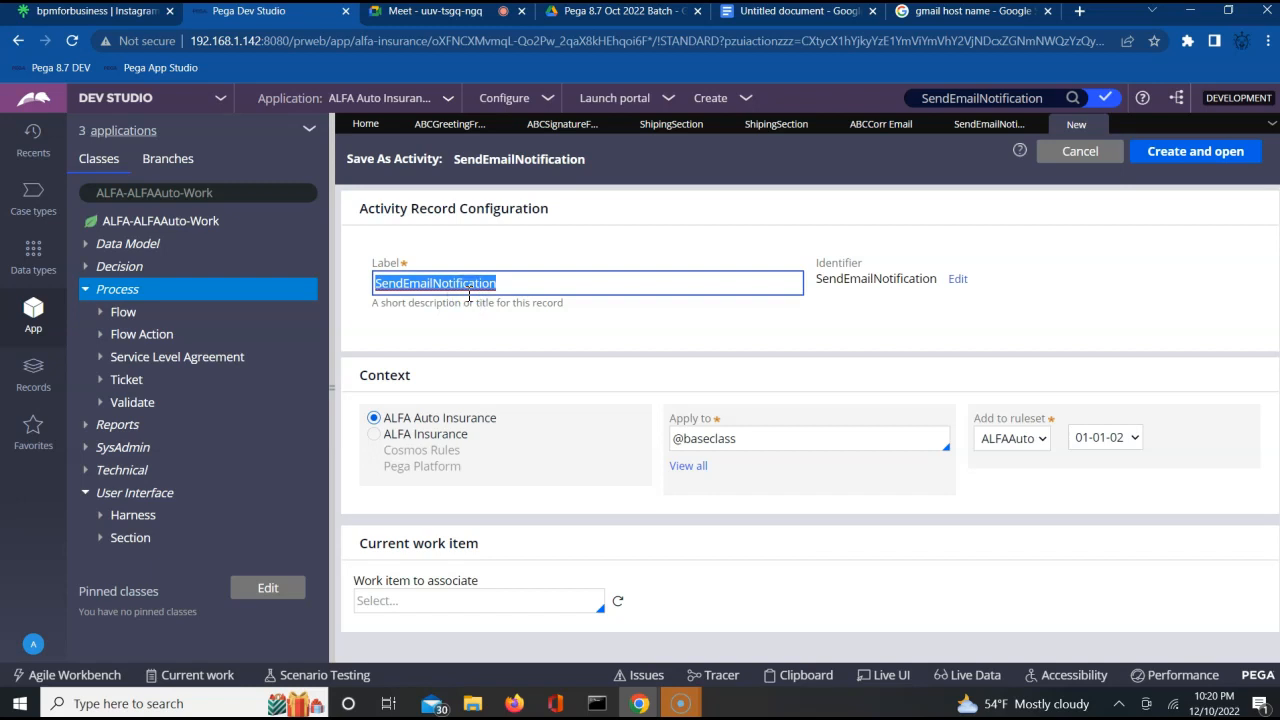
key(End)
key(BackSpace)
key(BackSpace)
key(BackSpace)
key(BackSpace)
key(BackSpace)
key(BackSpace)
key(BackSpace)
key(BackSpace)
key(BackSpace)
key(BackSpace)
key(BackSpace)
key(BackSpace)
text(1)
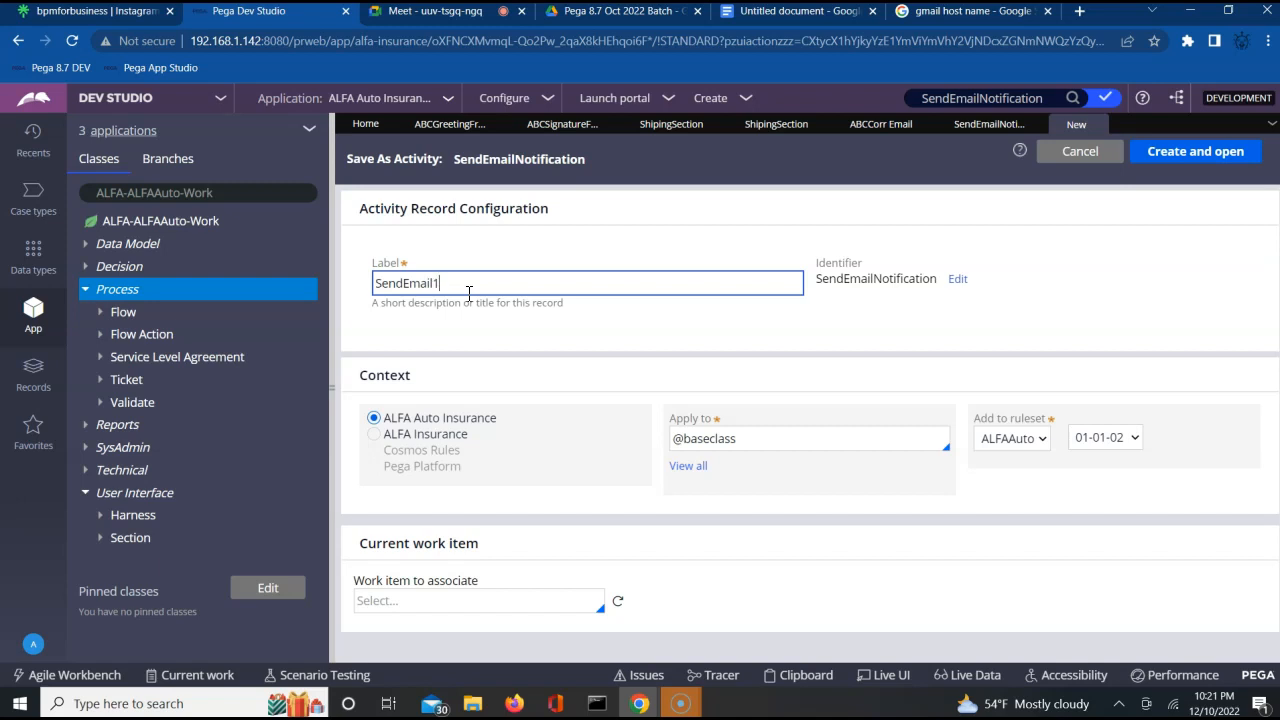
Apply the copied activity to class ALFA-ALFAAuto-Work, then create and open it.
click(745, 440)
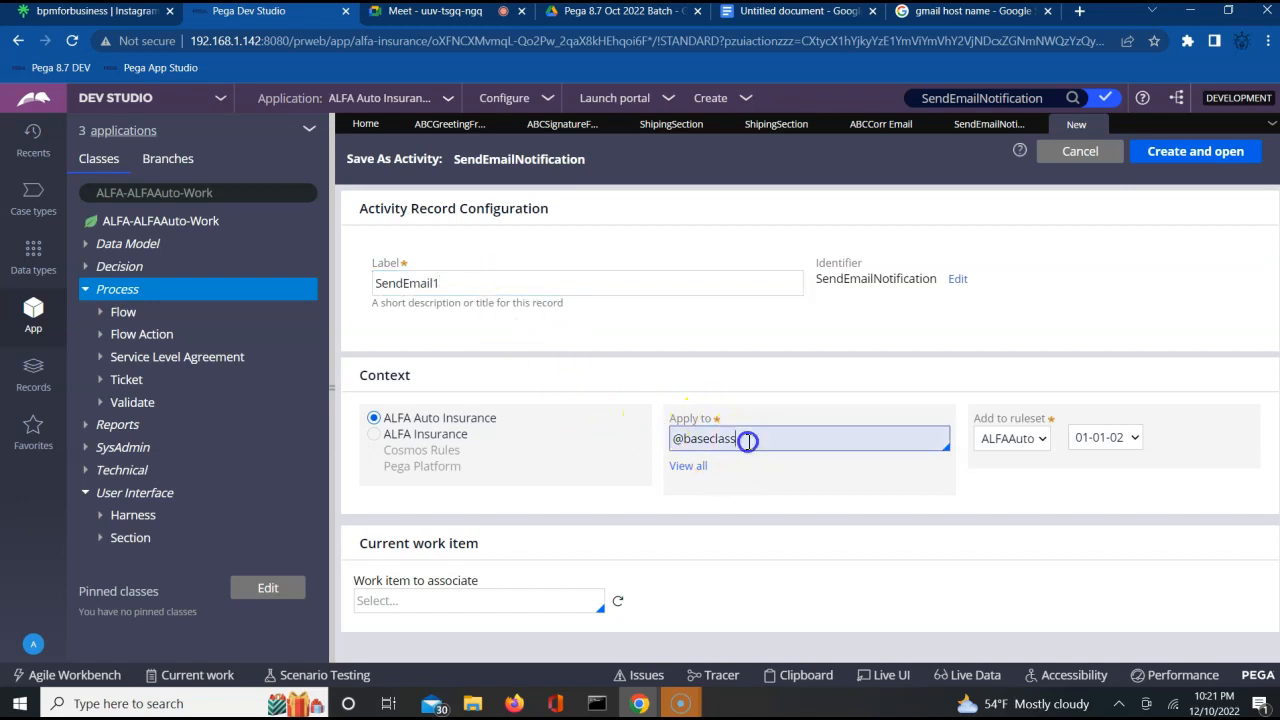
key(BackSpace)
key(BackSpace)
key(BackSpace)
key(BackSpace)
key(BackSpace)
key(BackSpace)
key(BackSpace)
key(BackSpace)
key(BackSpace)
key(BackSpace)
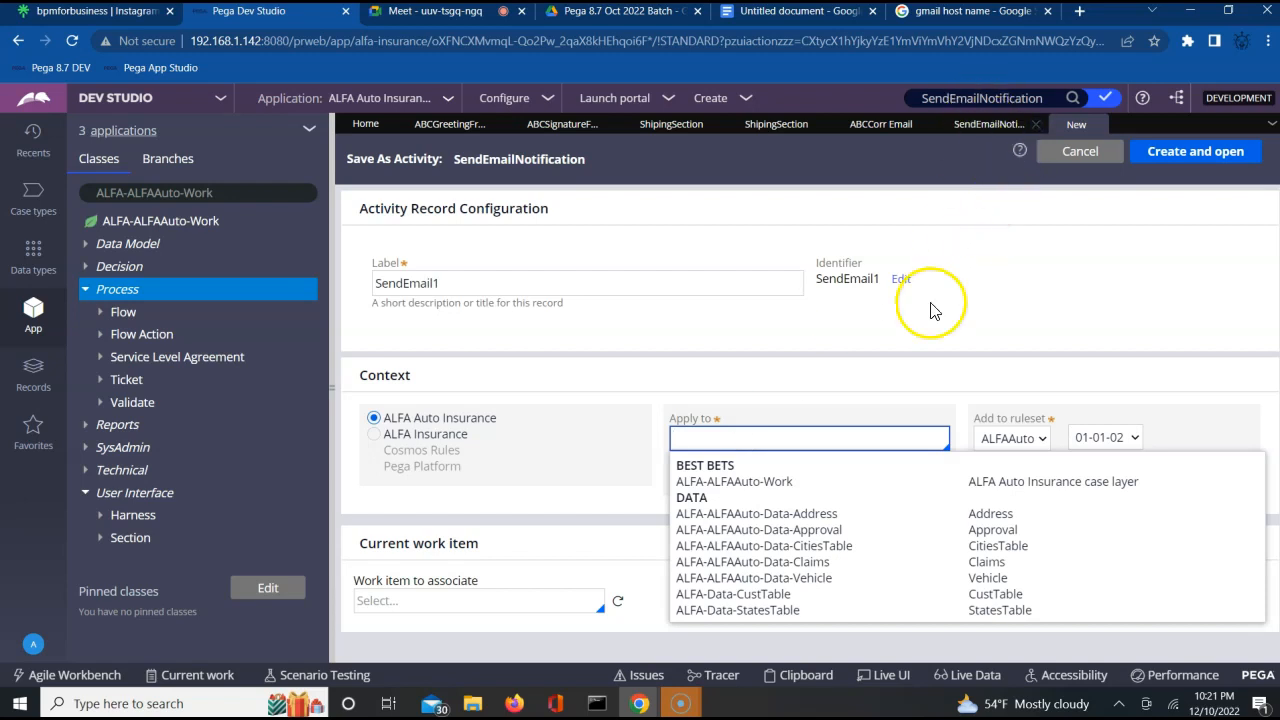
click(800, 483)
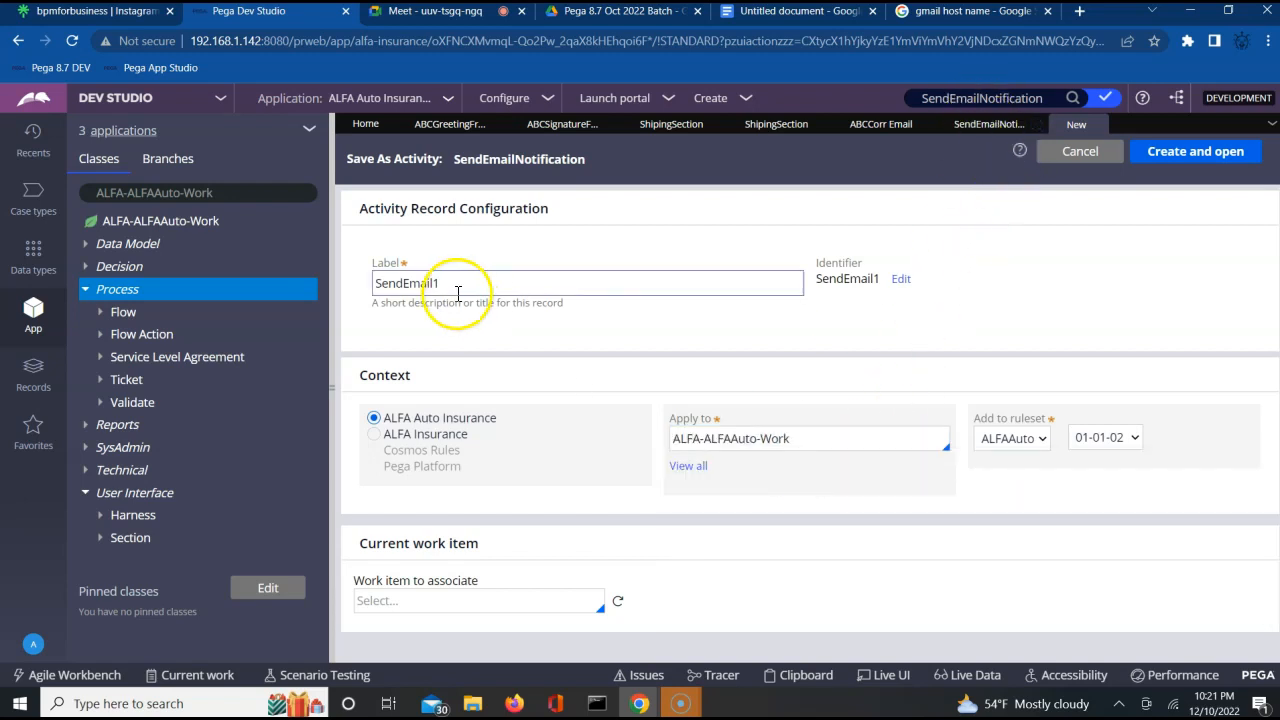
click(1179, 160)
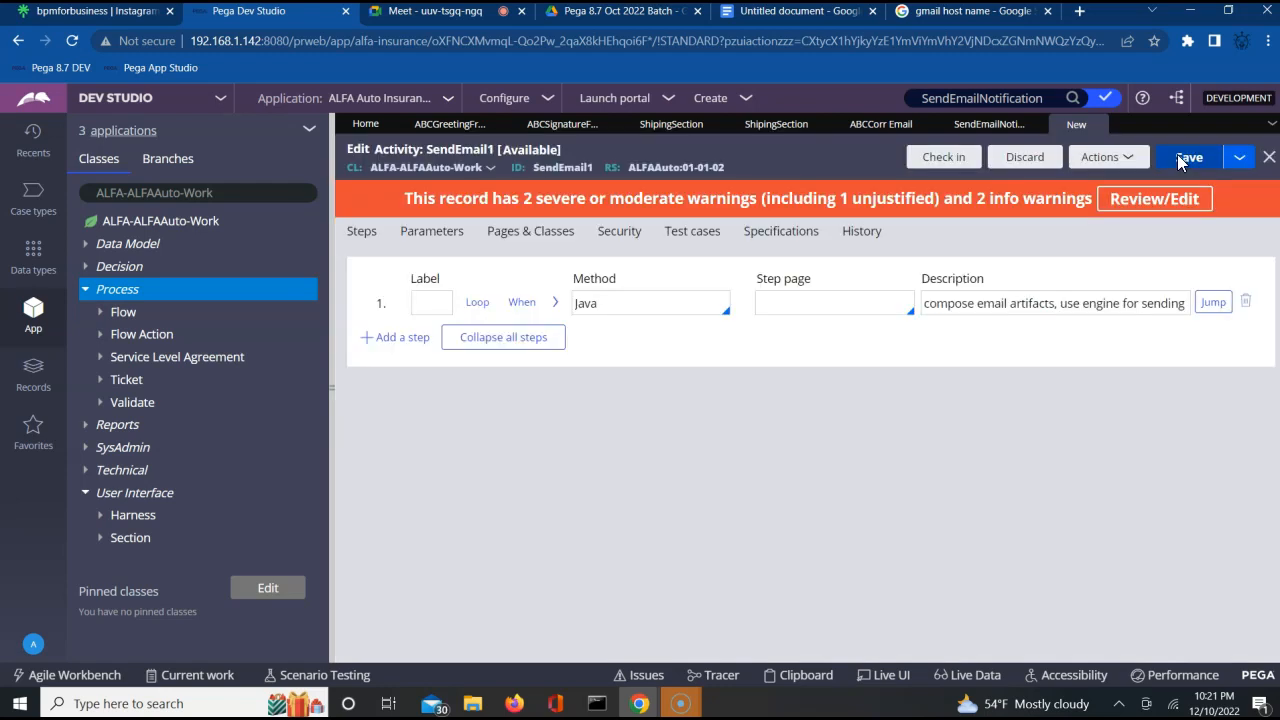
Delete the Java step from the SendEmail1 activity.
click(974, 130)
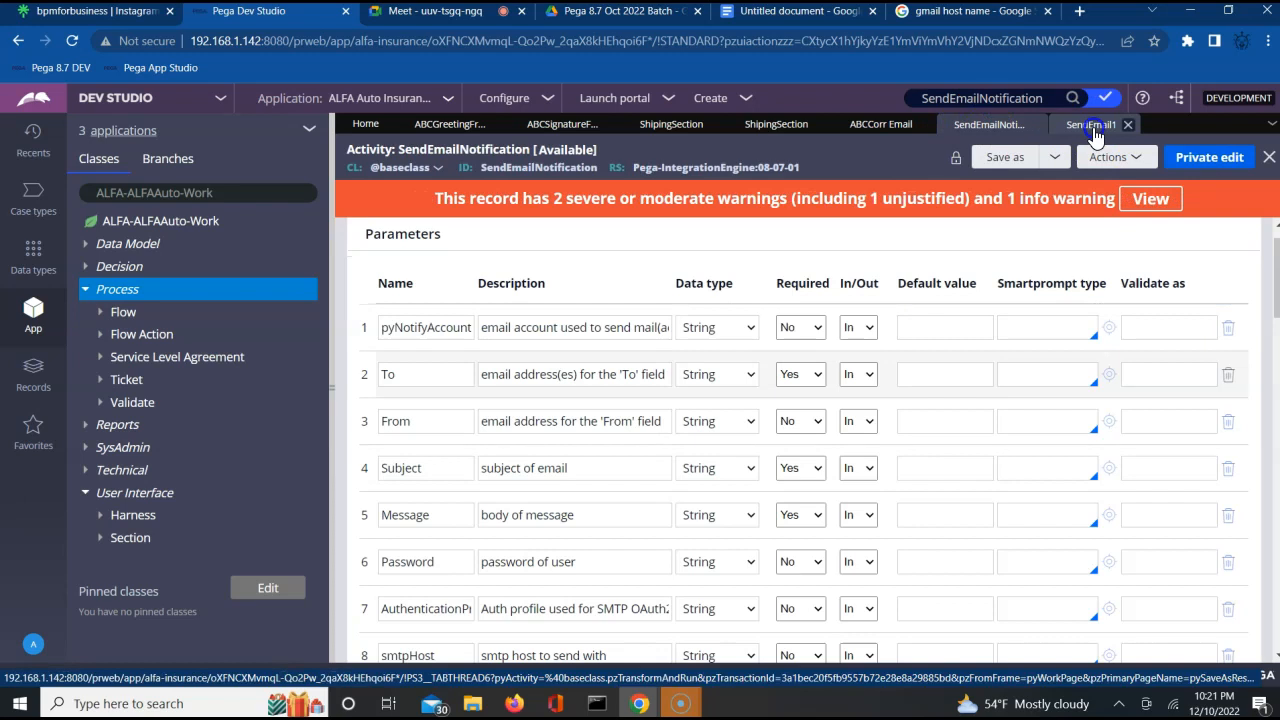
click(1095, 133)
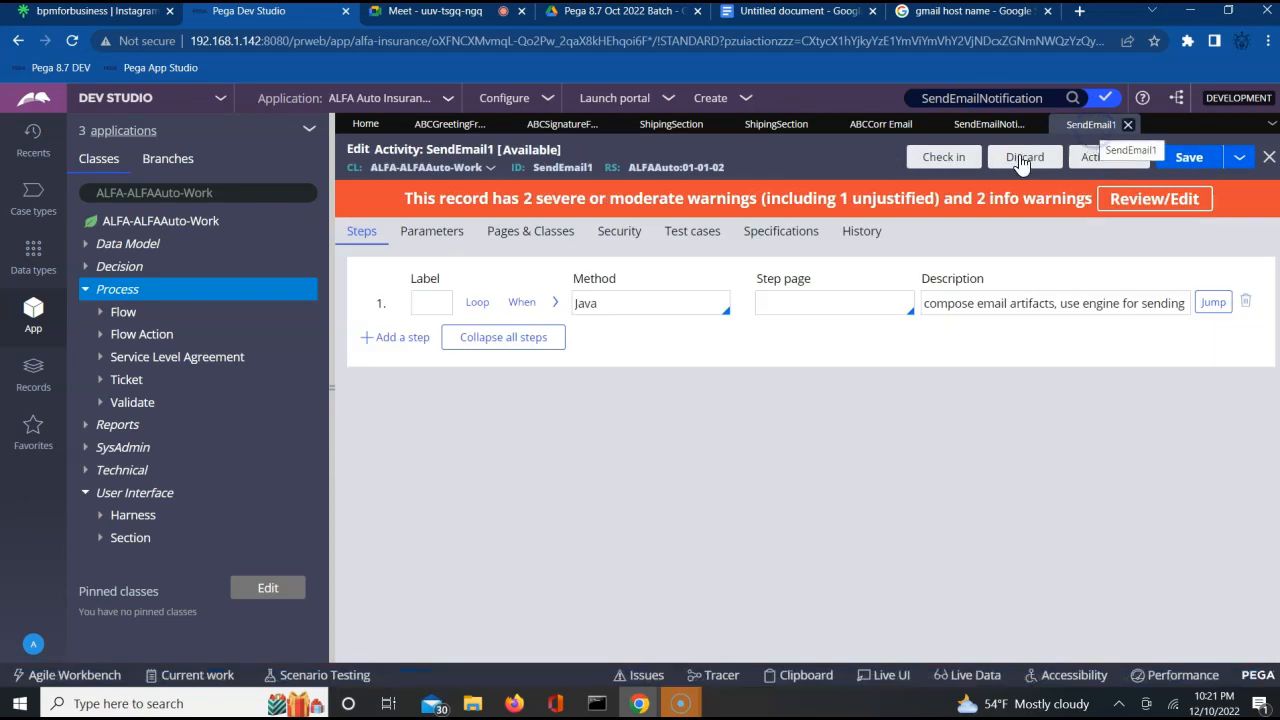
click(443, 306)
click(1246, 302)
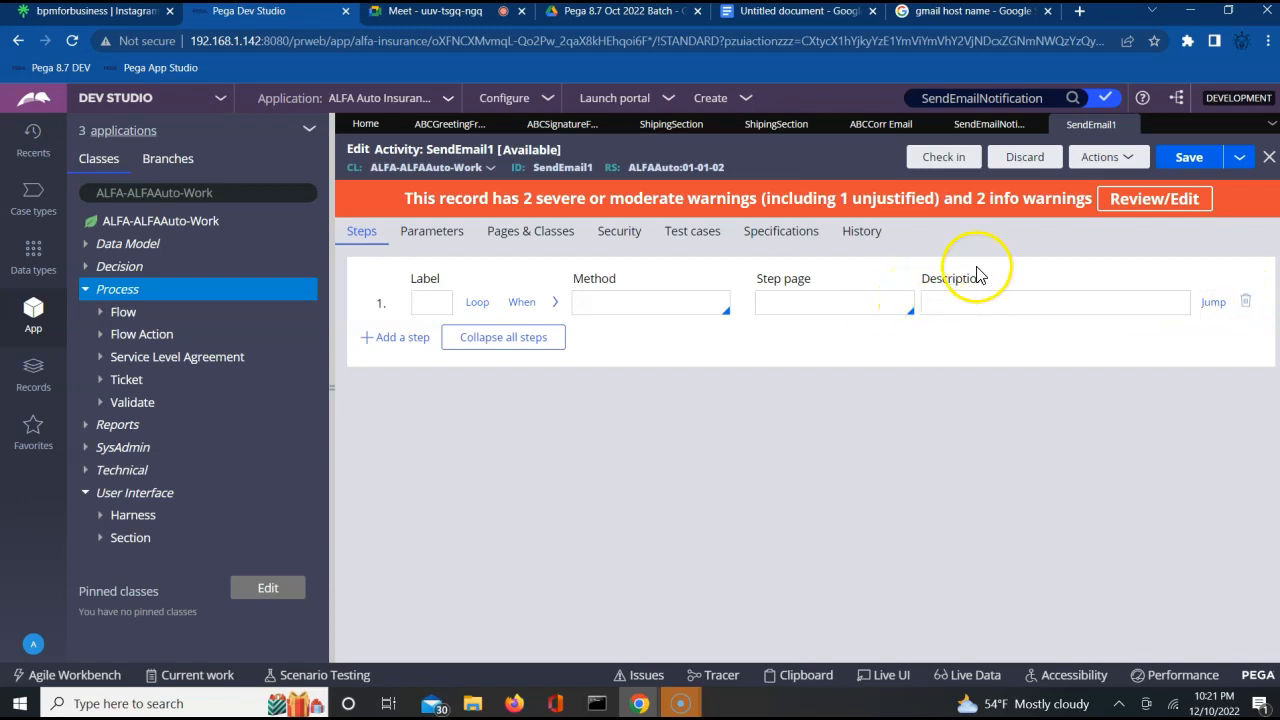
Review the parameters copied into SendEmail1, compare them with the original SendEmailNotification activity, and check the activity's steps.
click(433, 238)
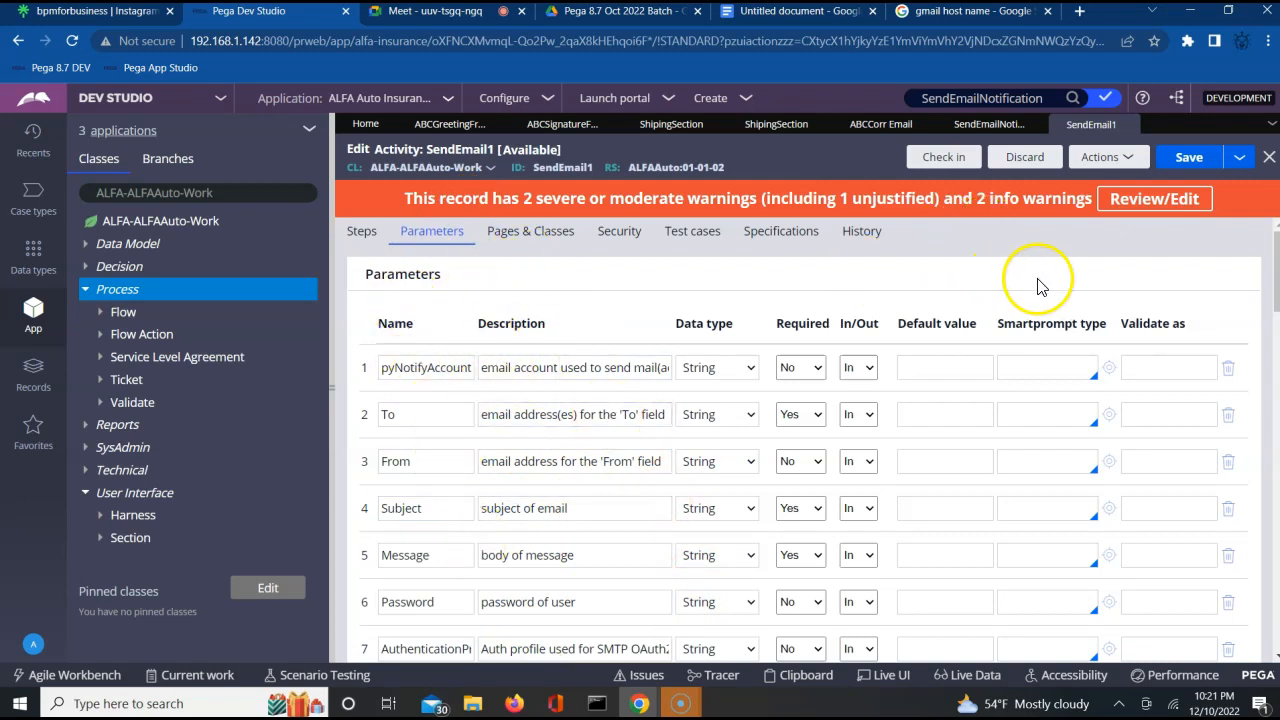
scroll(1038, 282, down, 1)
scroll(1040, 288, down, 5)
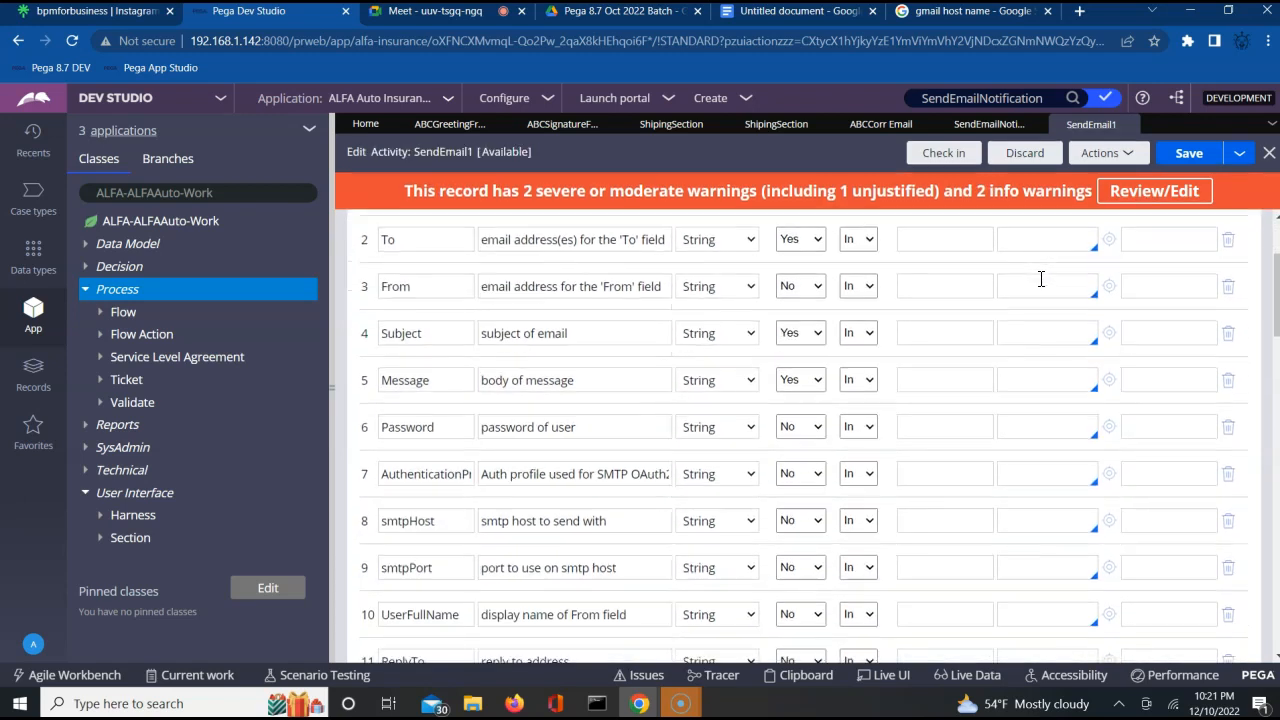
scroll(1040, 288, down, 1)
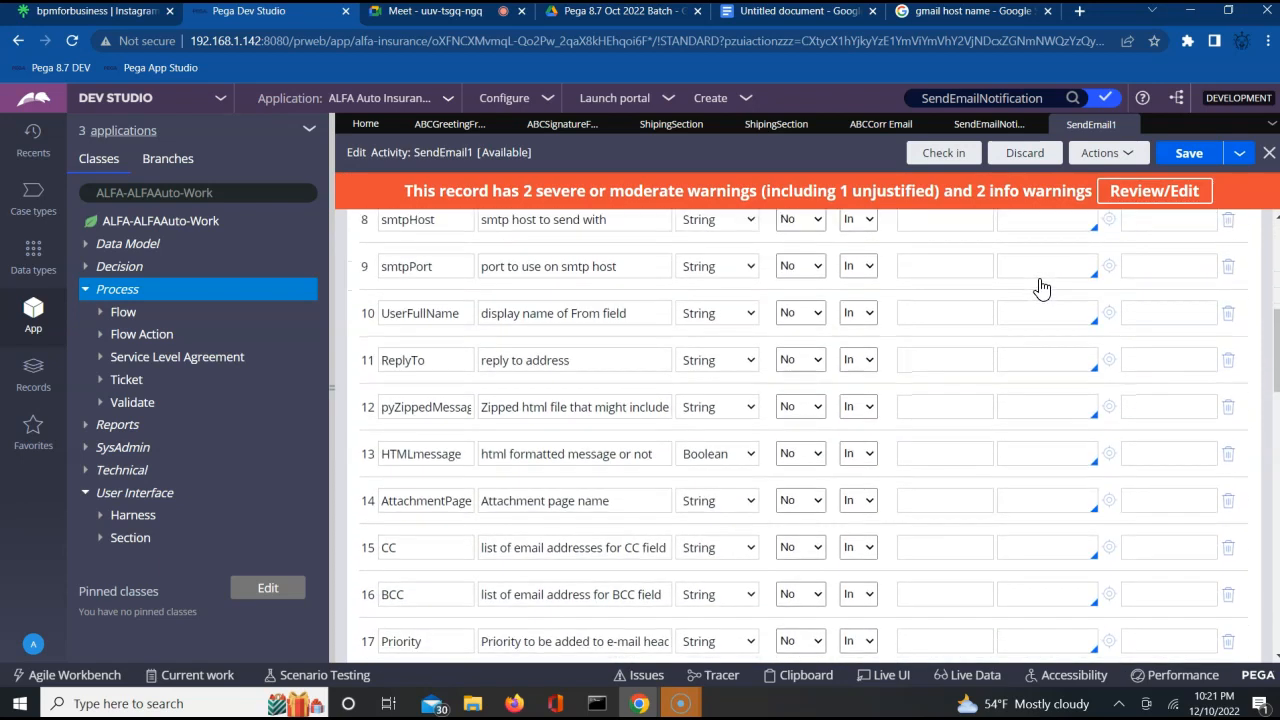
scroll(1040, 288, up, 8)
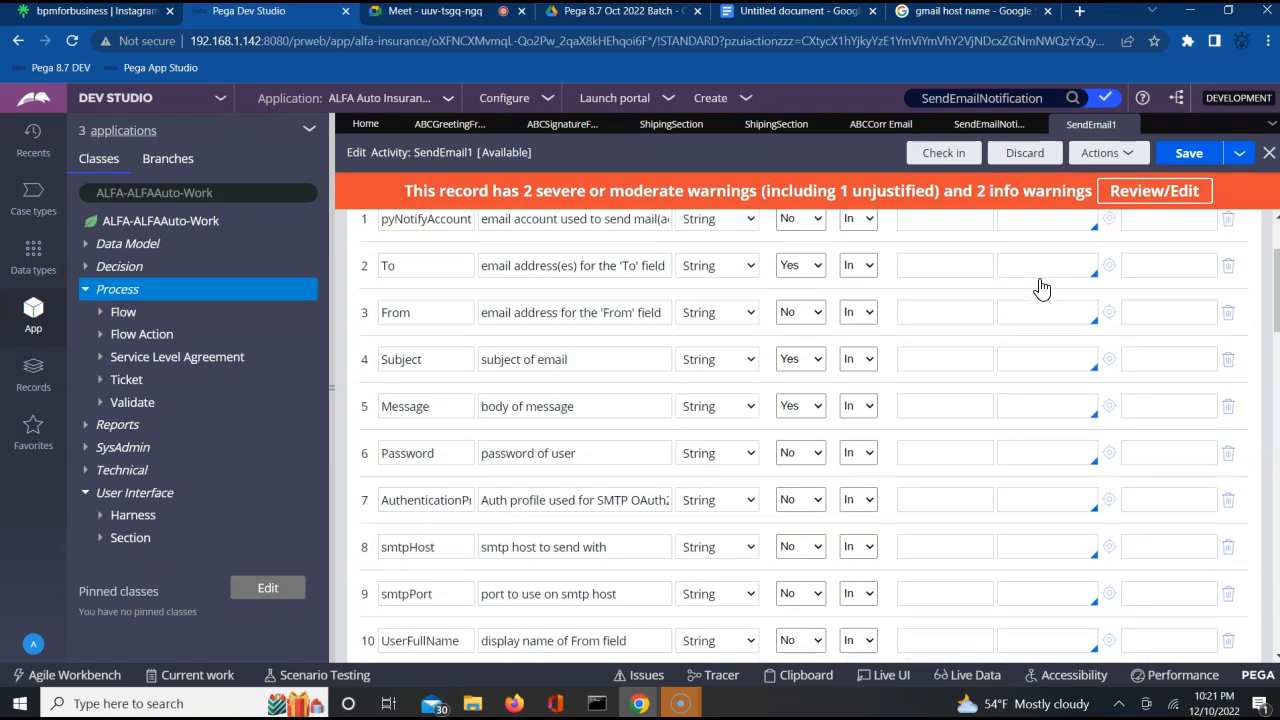
scroll(1040, 288, up, 1)
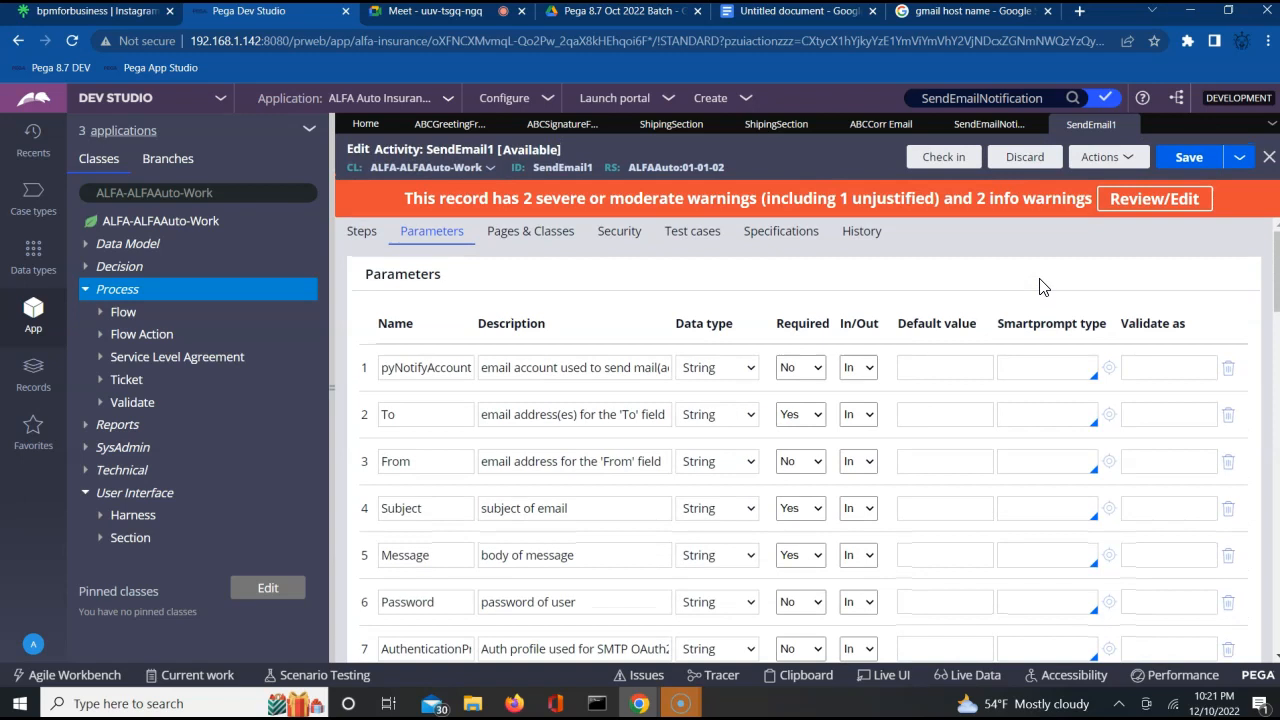
click(986, 133)
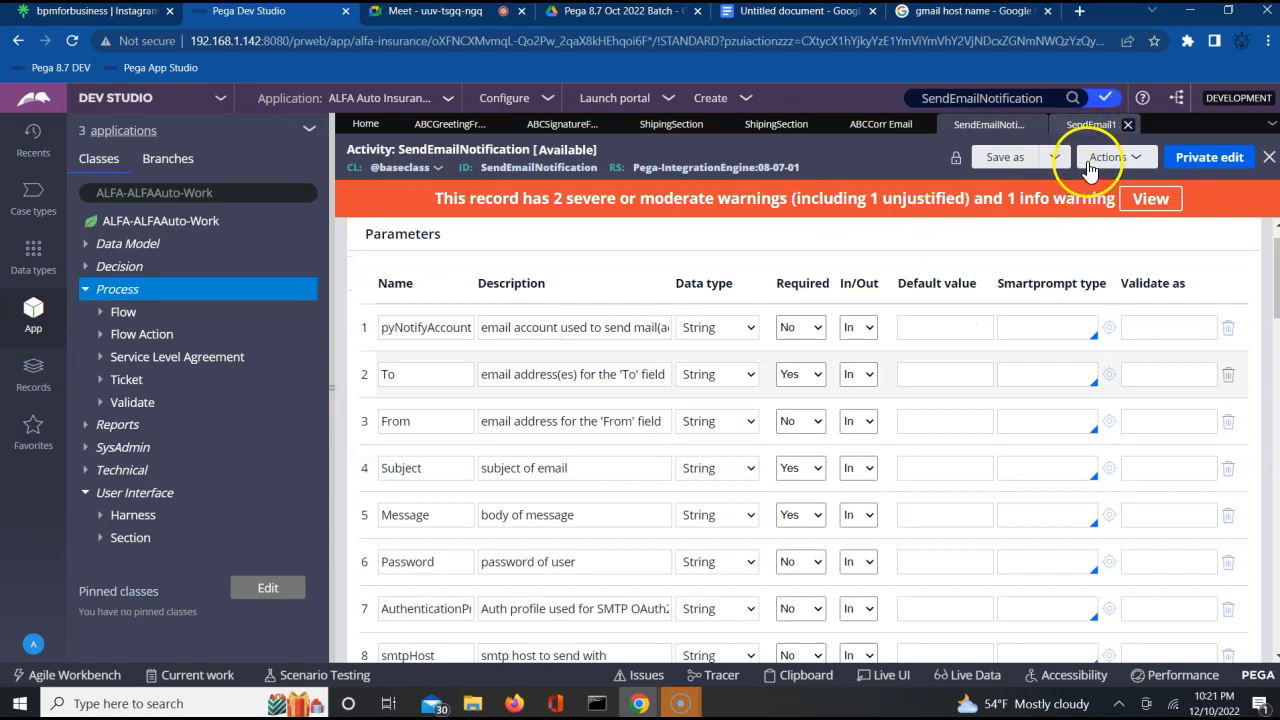
click(1090, 124)
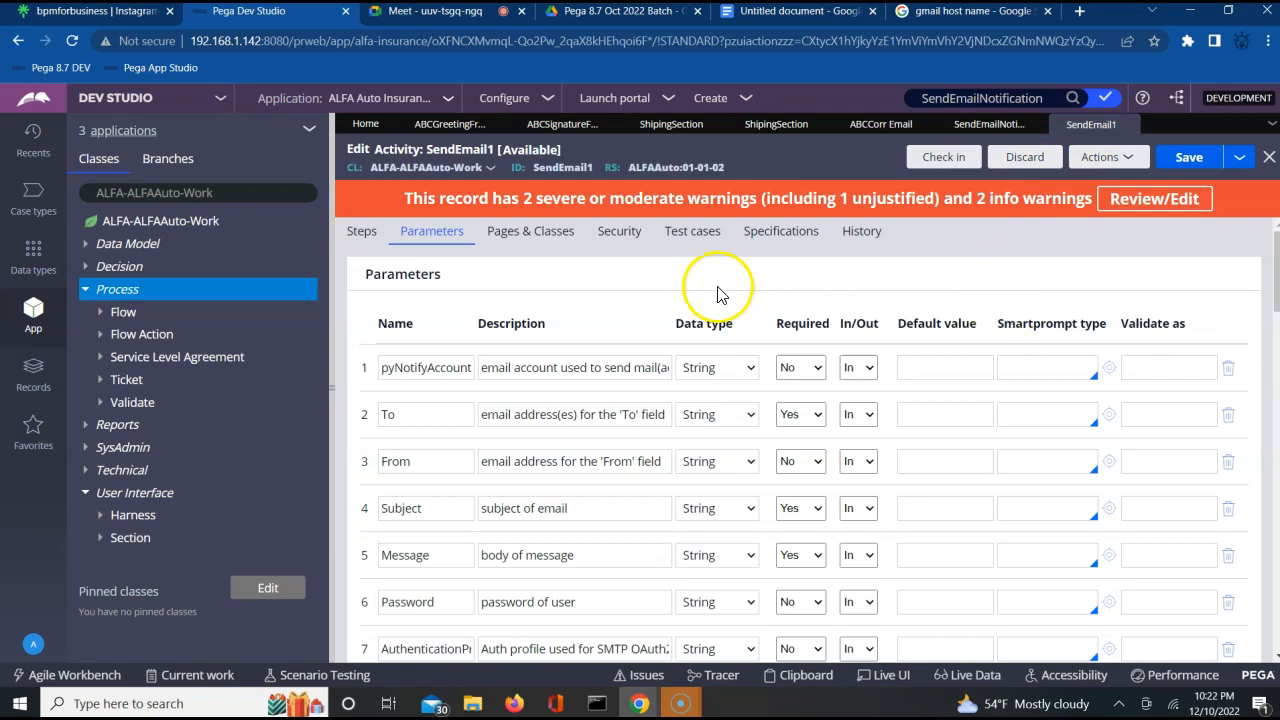
click(360, 233)
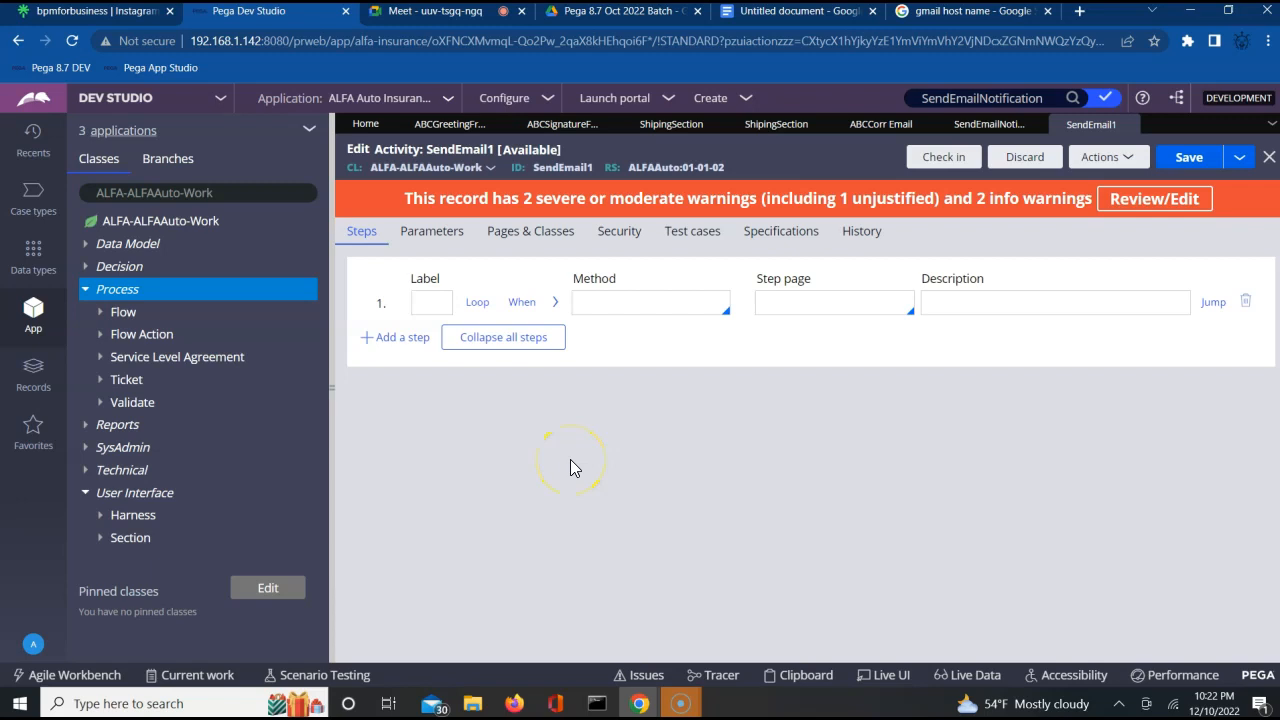
click(642, 308)
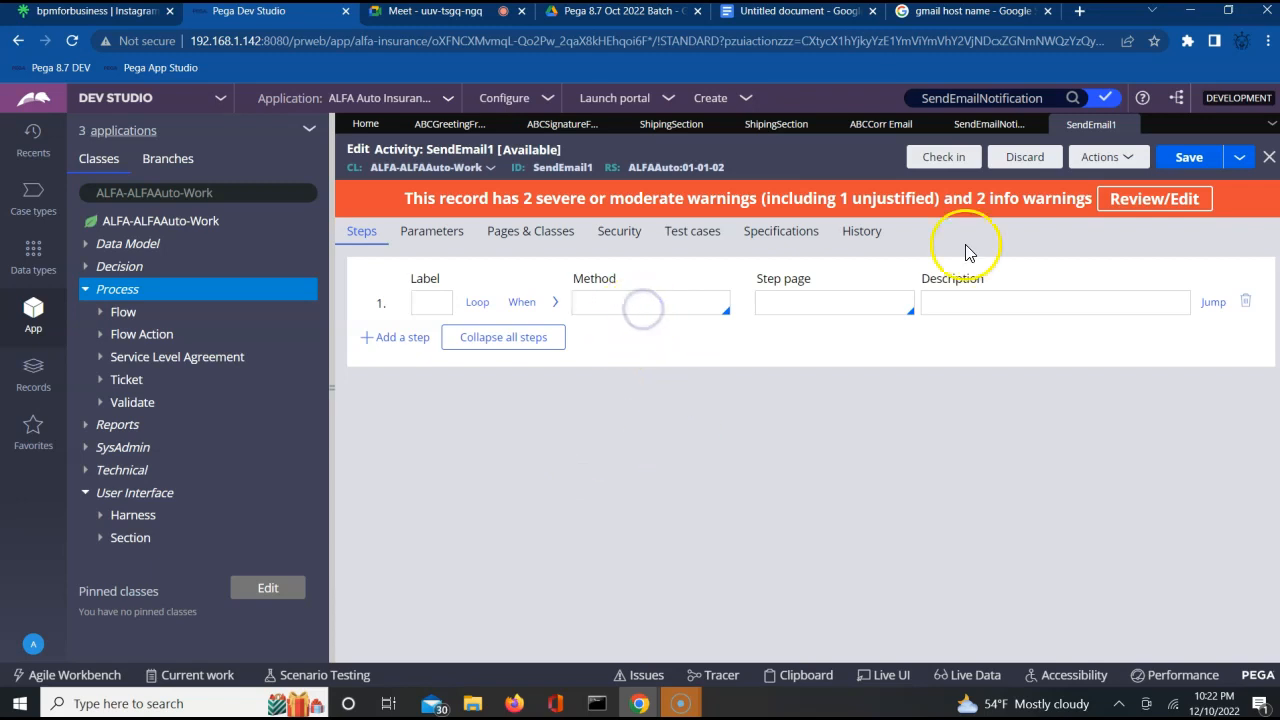
click(440, 231)
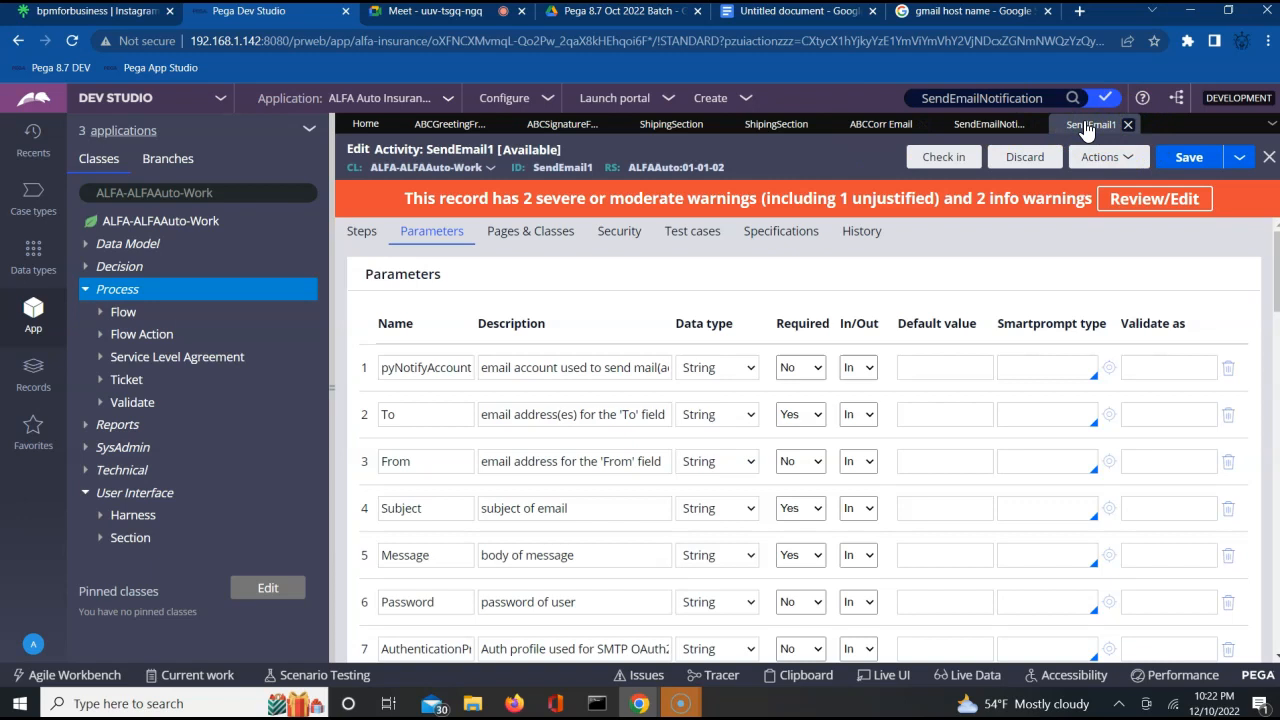
click(363, 233)
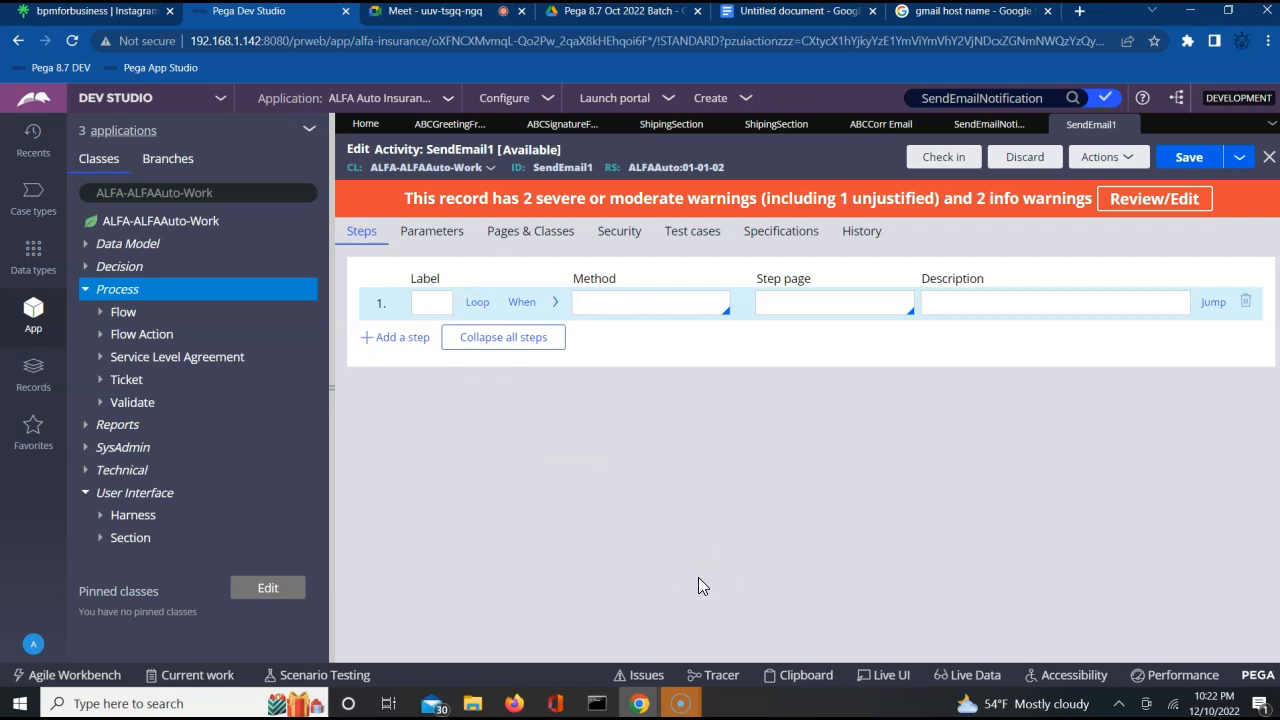
Set the method of step 1 in SendEmail1 to Property-Set and expand its method parameters.
click(556, 304)
click(556, 304)
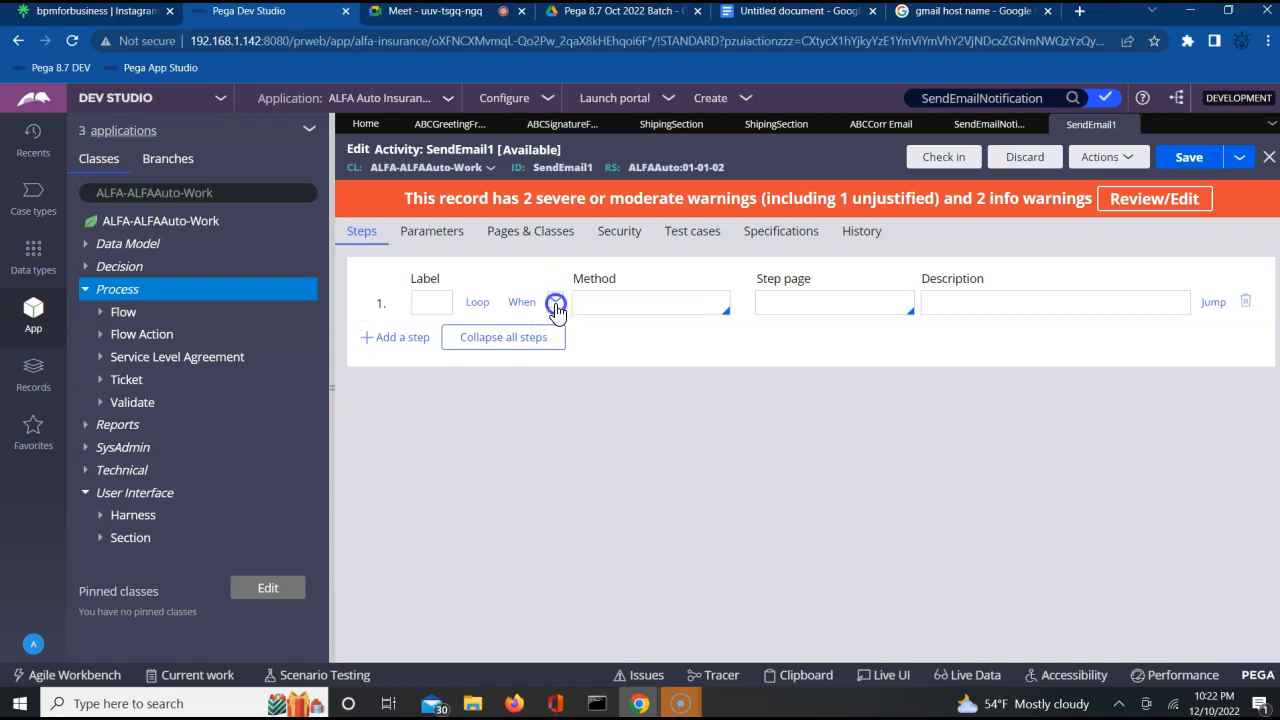
click(631, 311)
text(Property-Set)
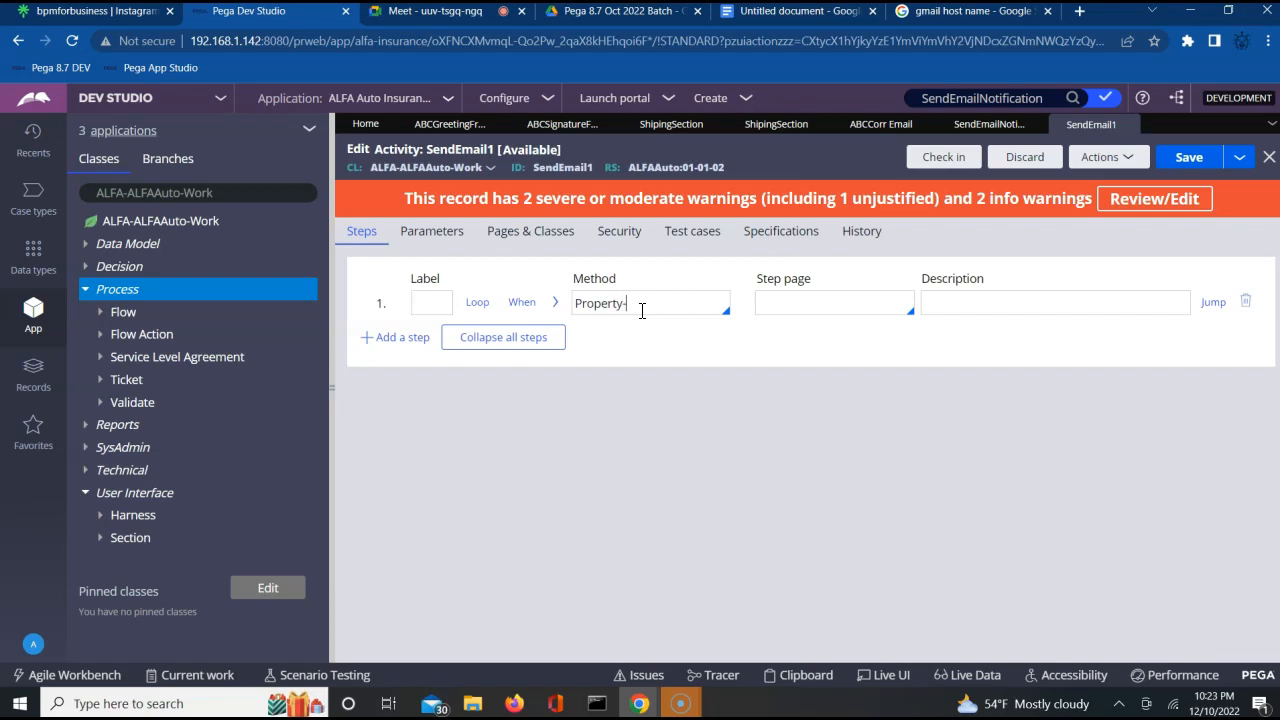
click(556, 304)
click(556, 304)
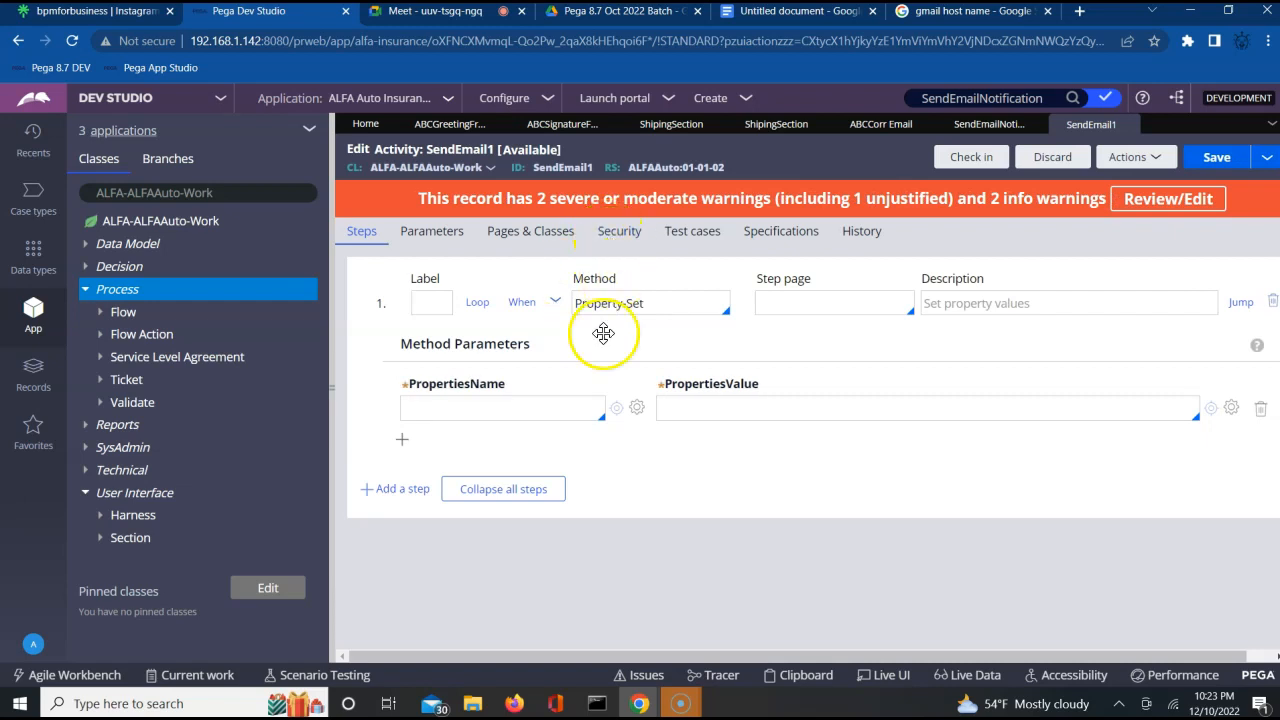
Check the activity's parameter names, set the first property name of the Property-Set step to Param.From, and open its value for editing.
click(517, 416)
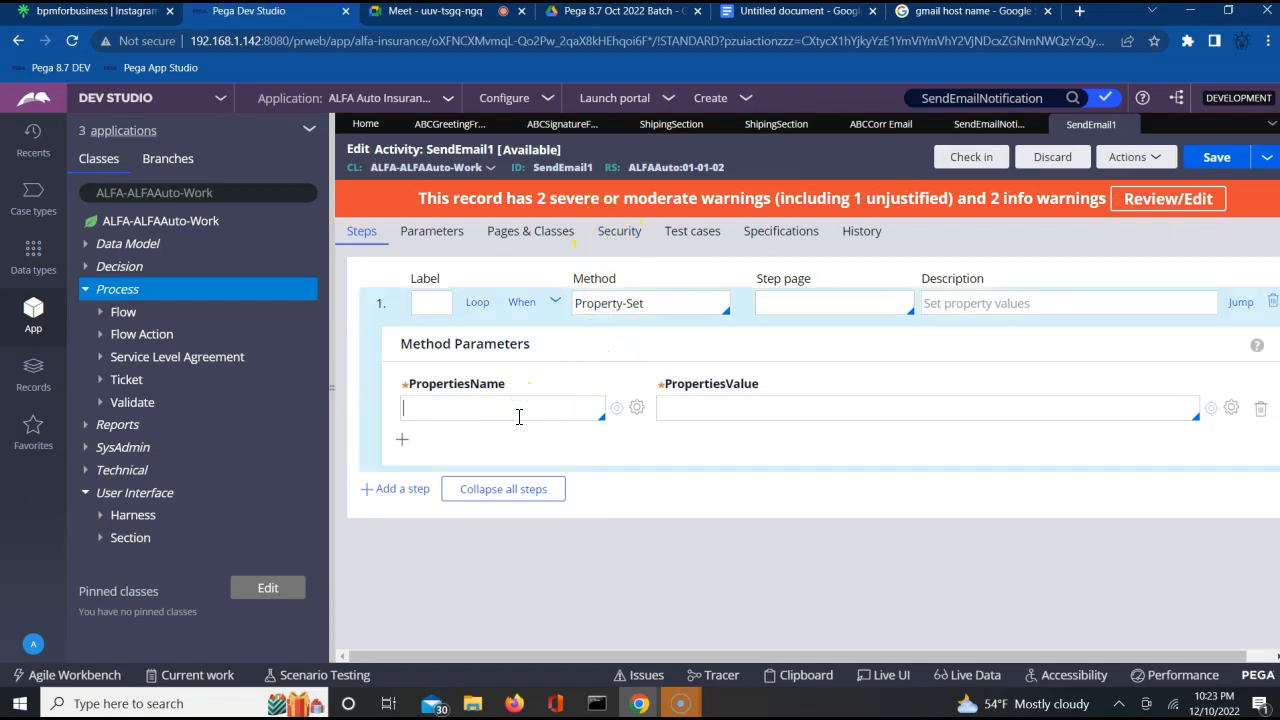
click(432, 232)
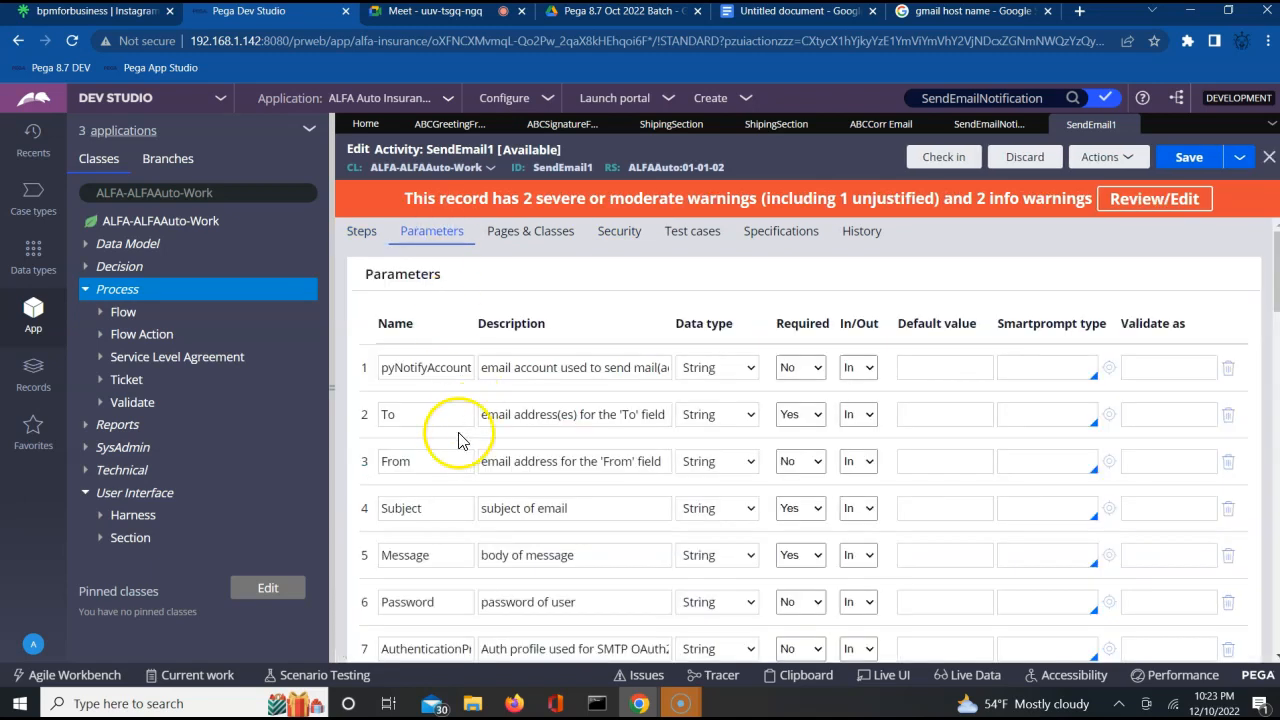
click(362, 232)
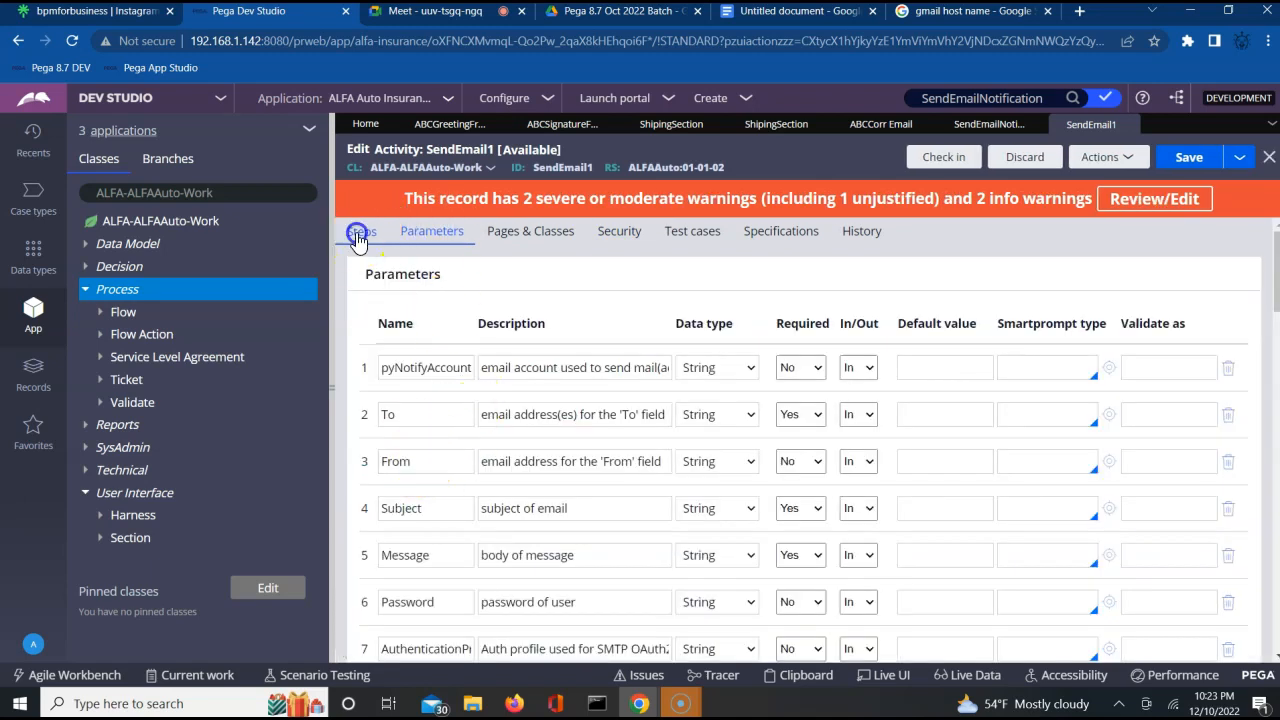
click(448, 418)
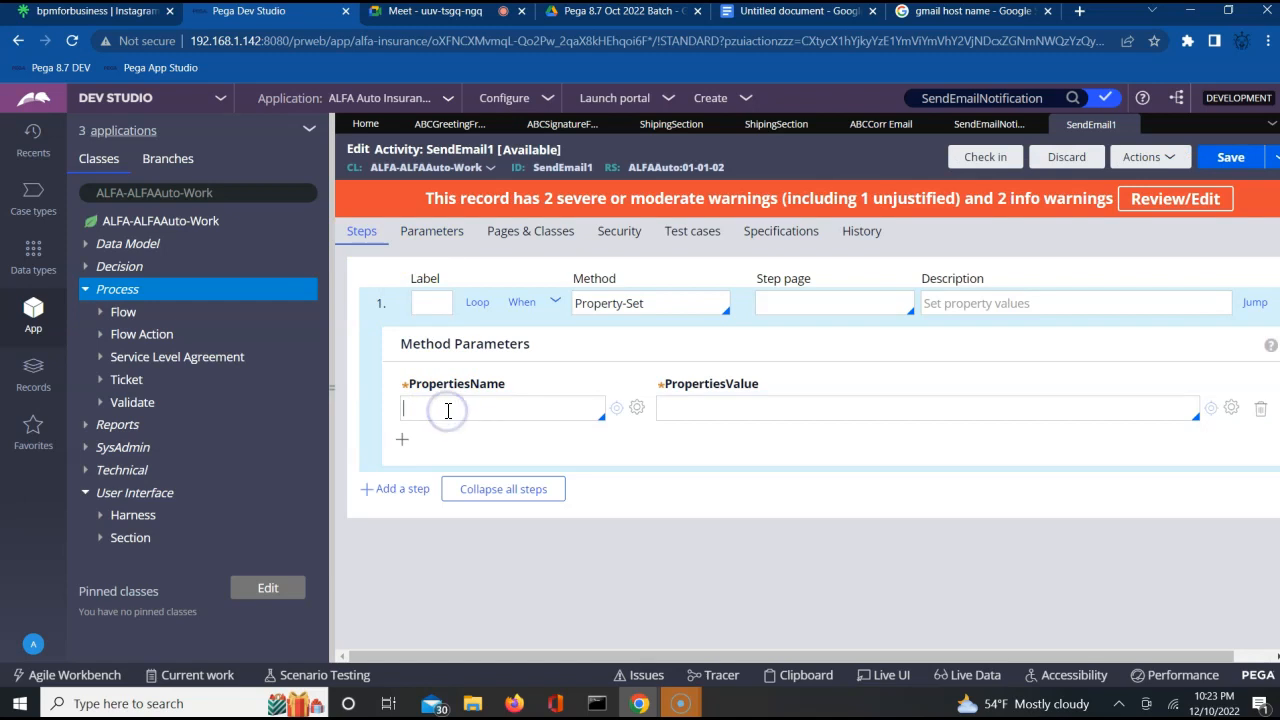
text(Param.)
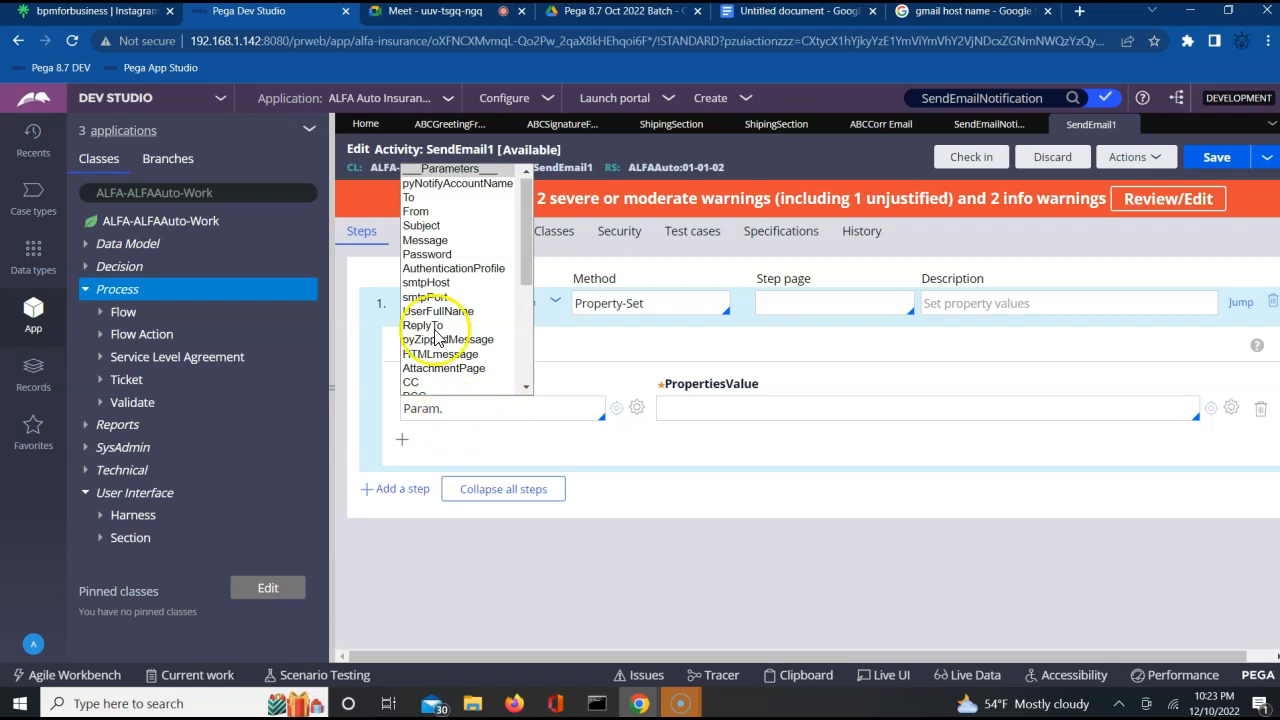
click(427, 214)
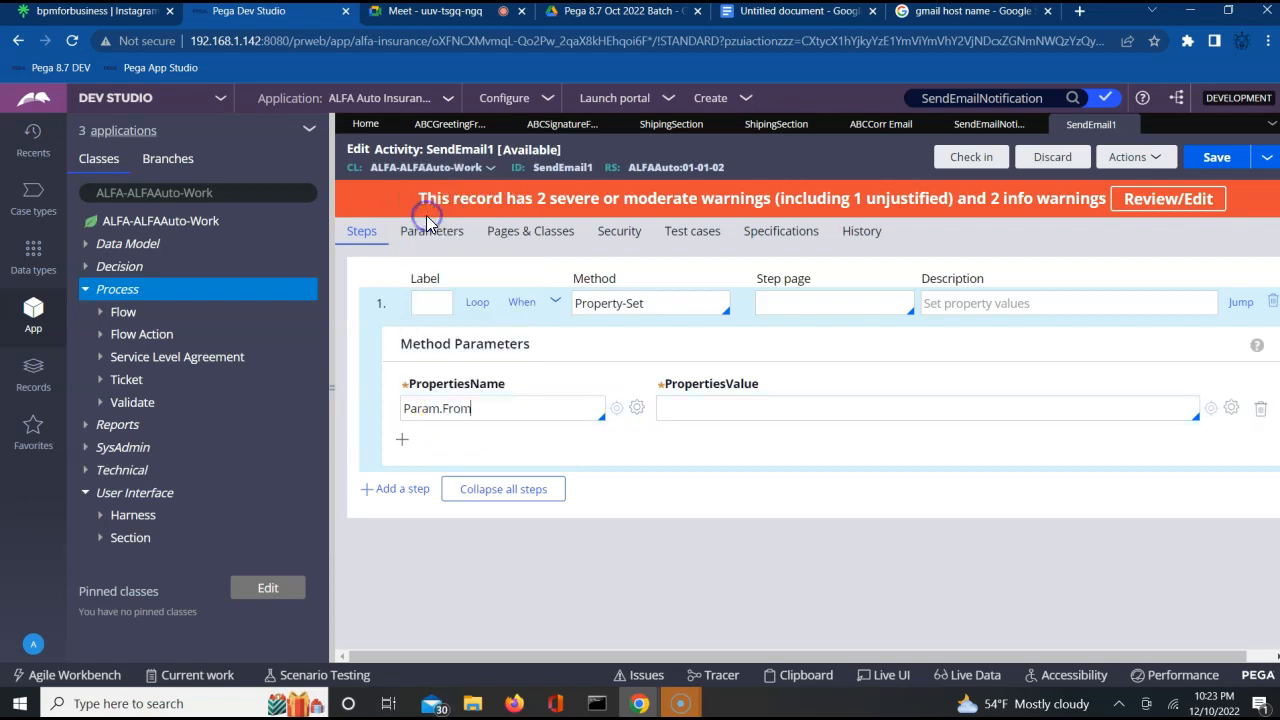
click(706, 418)
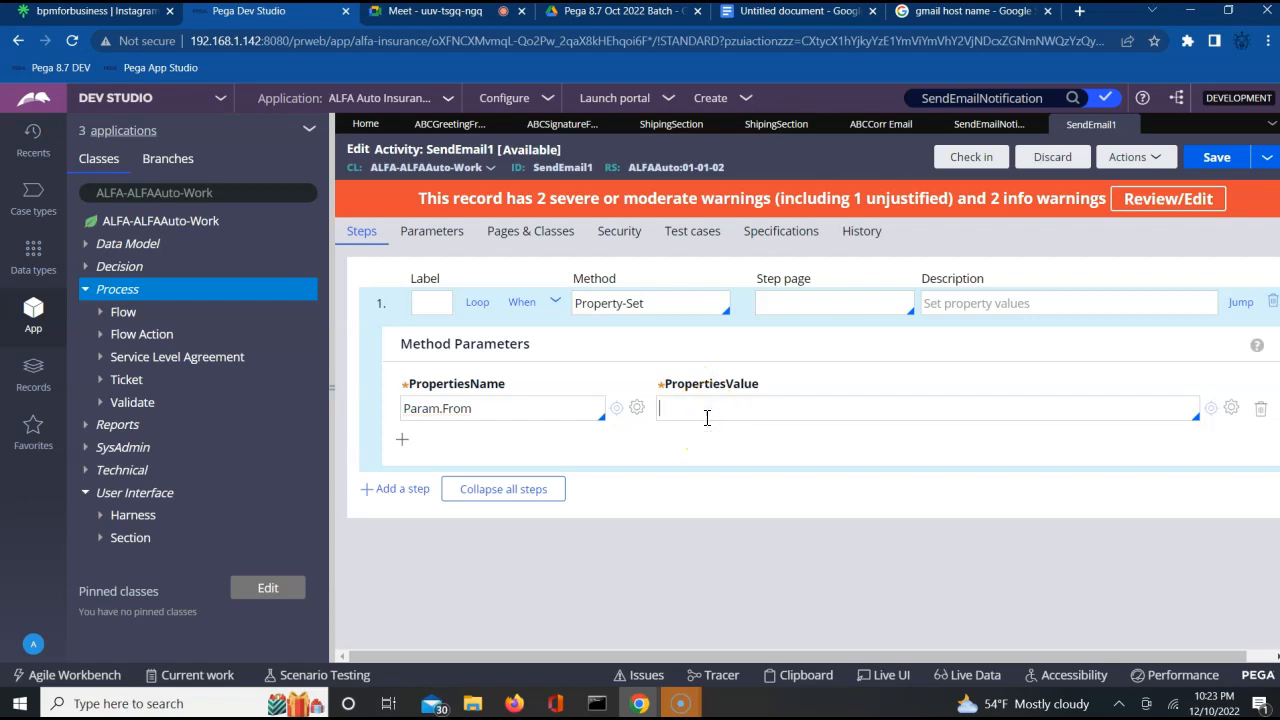
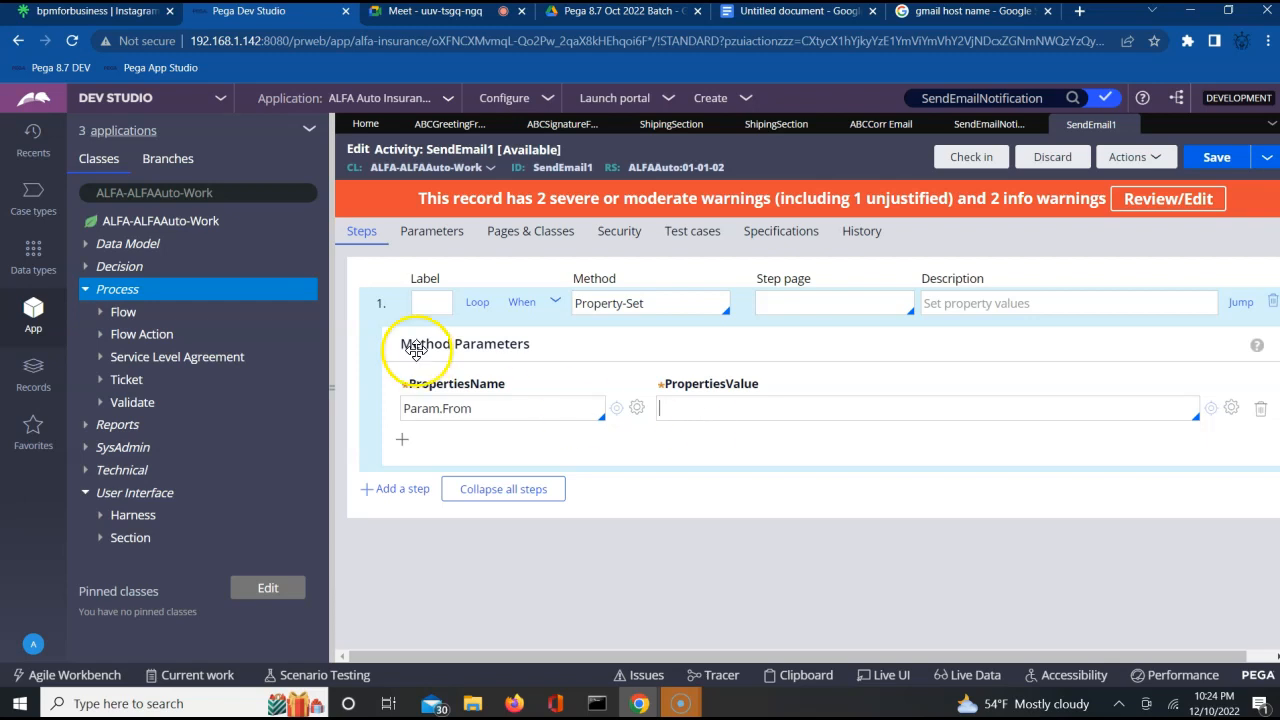
Open the expression builder for the Param.From value and search its functions and properties for "datasystem".
click(87, 451)
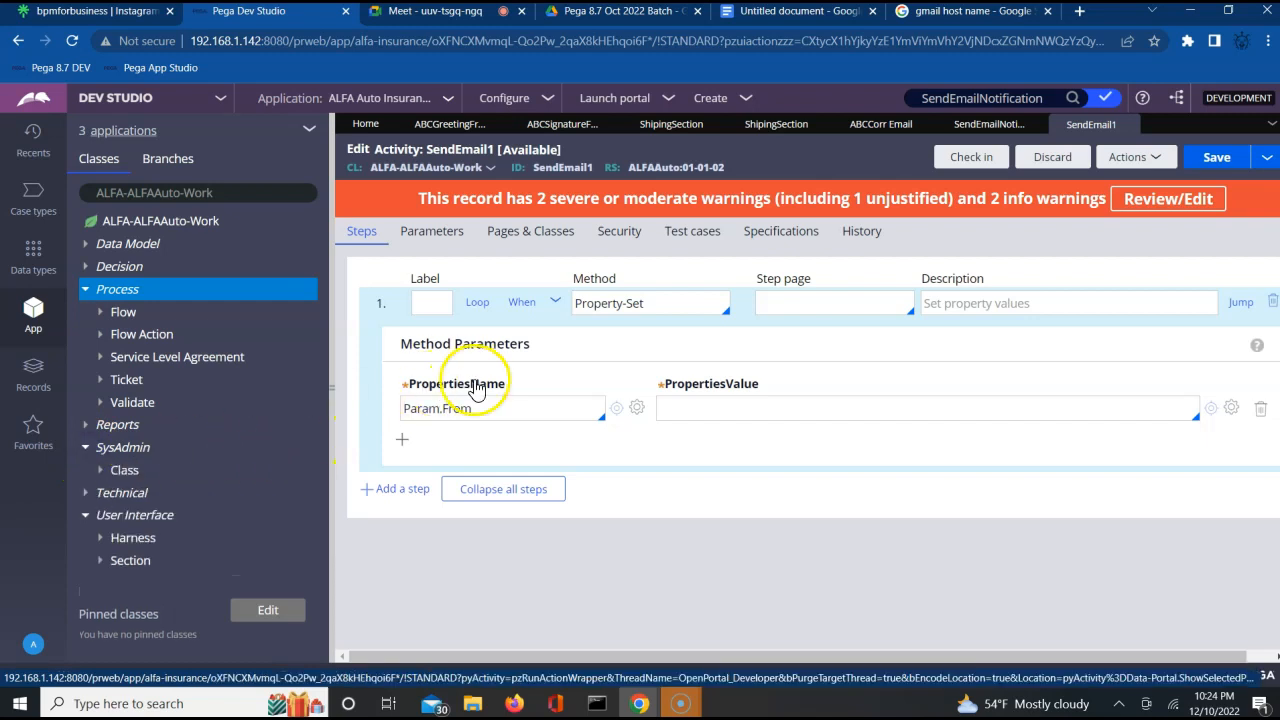
click(684, 413)
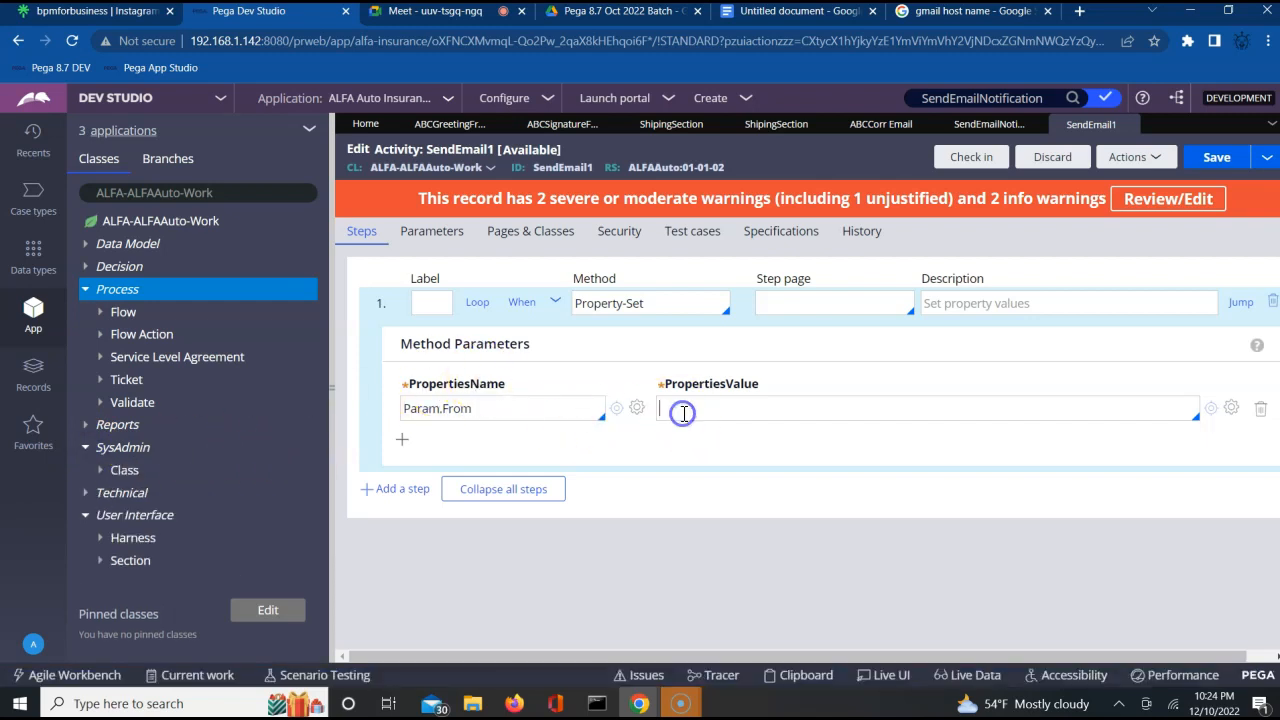
click(695, 414)
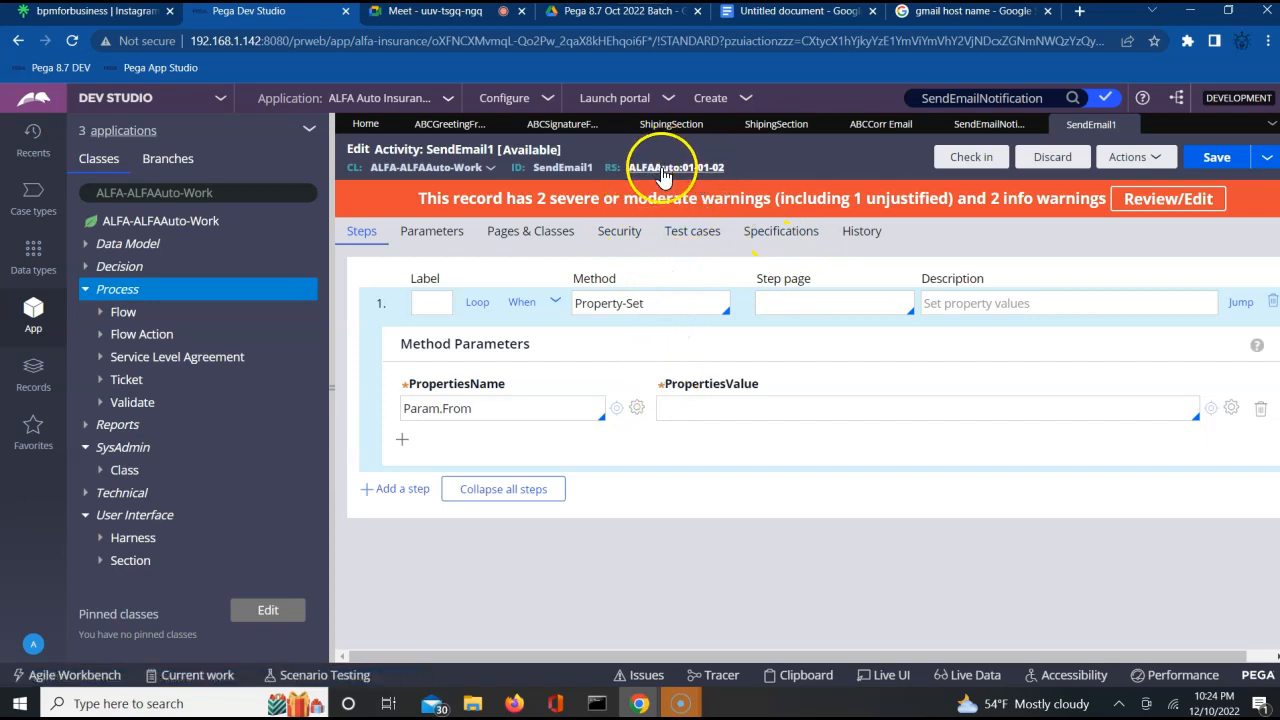
click(671, 411)
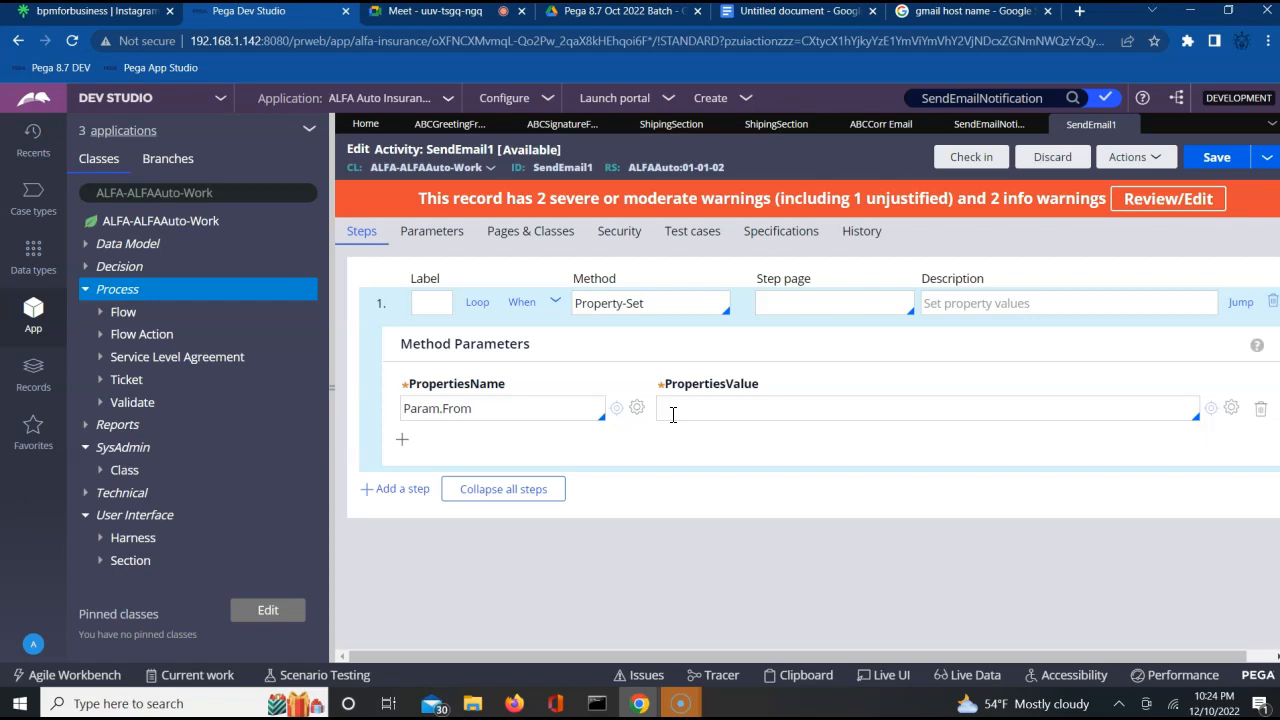
click(1233, 408)
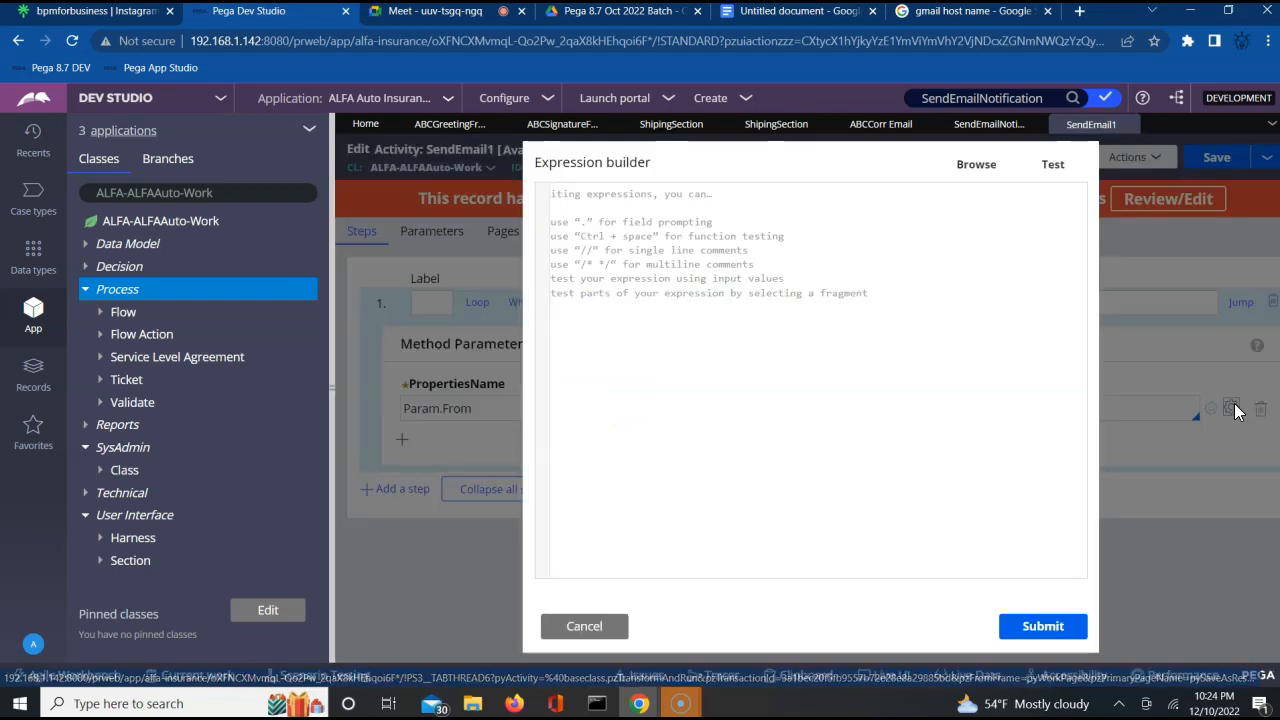
click(982, 162)
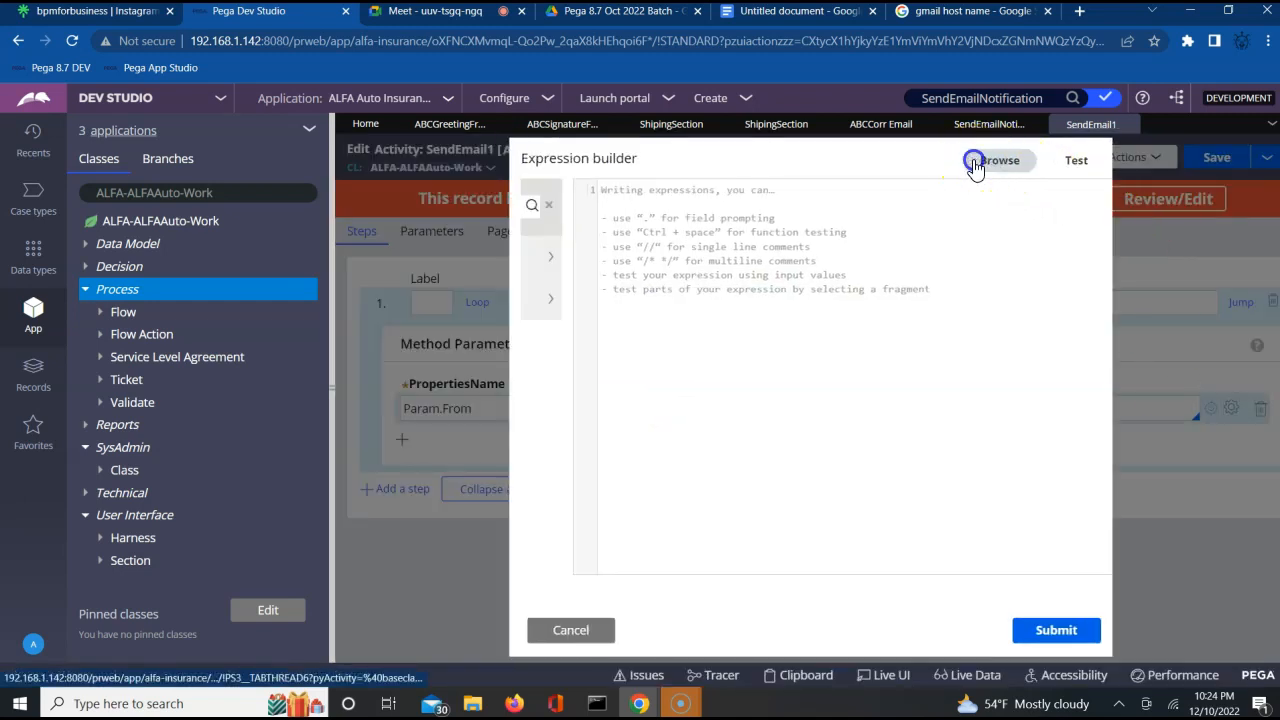
click(498, 209)
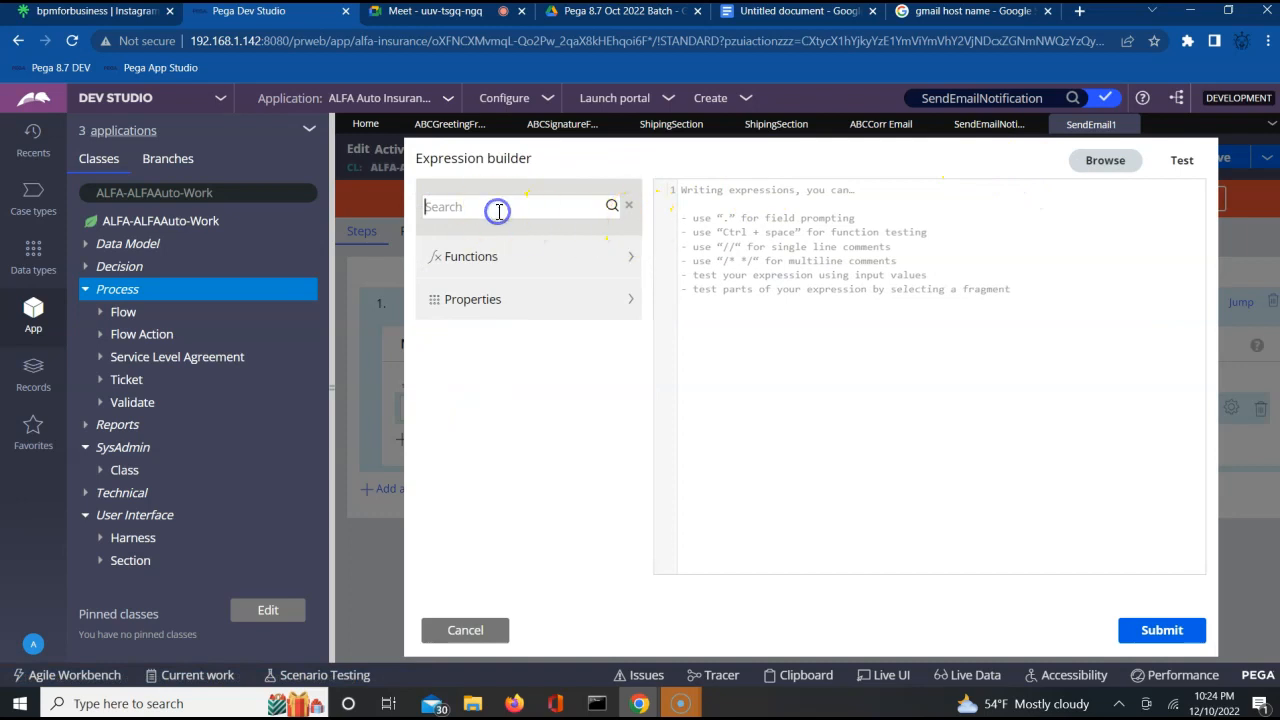
text(data)
text(s)
text(yte)
text(stem)
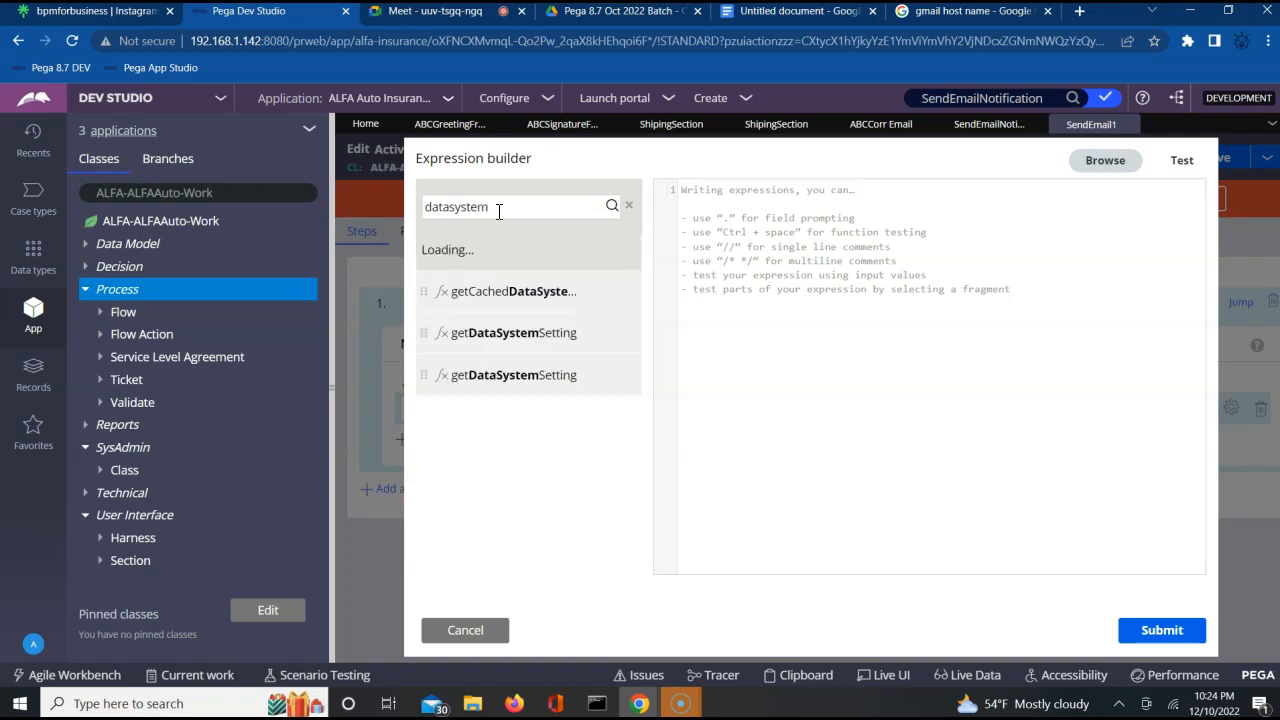
Compare the function signatures and insert the two-parameter getDataSystemSetting function from the Utilities library into the expression.
mouse_move(540, 336)
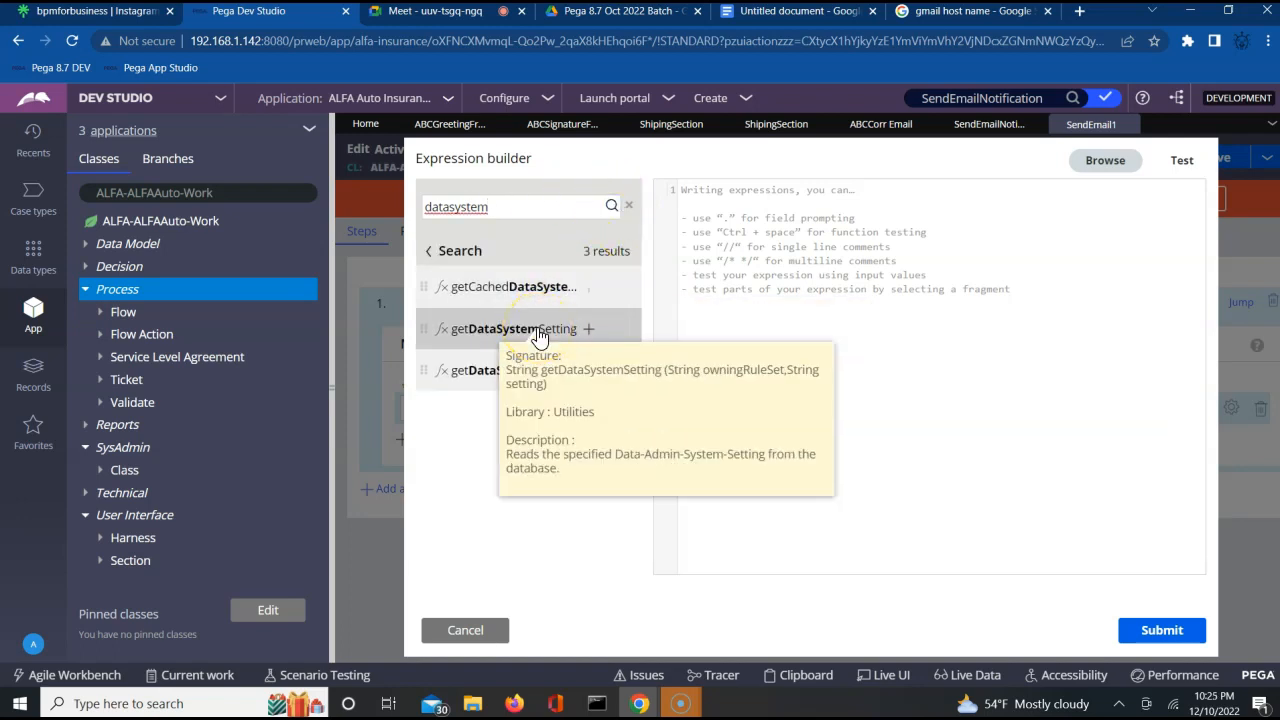
mouse_move(473, 383)
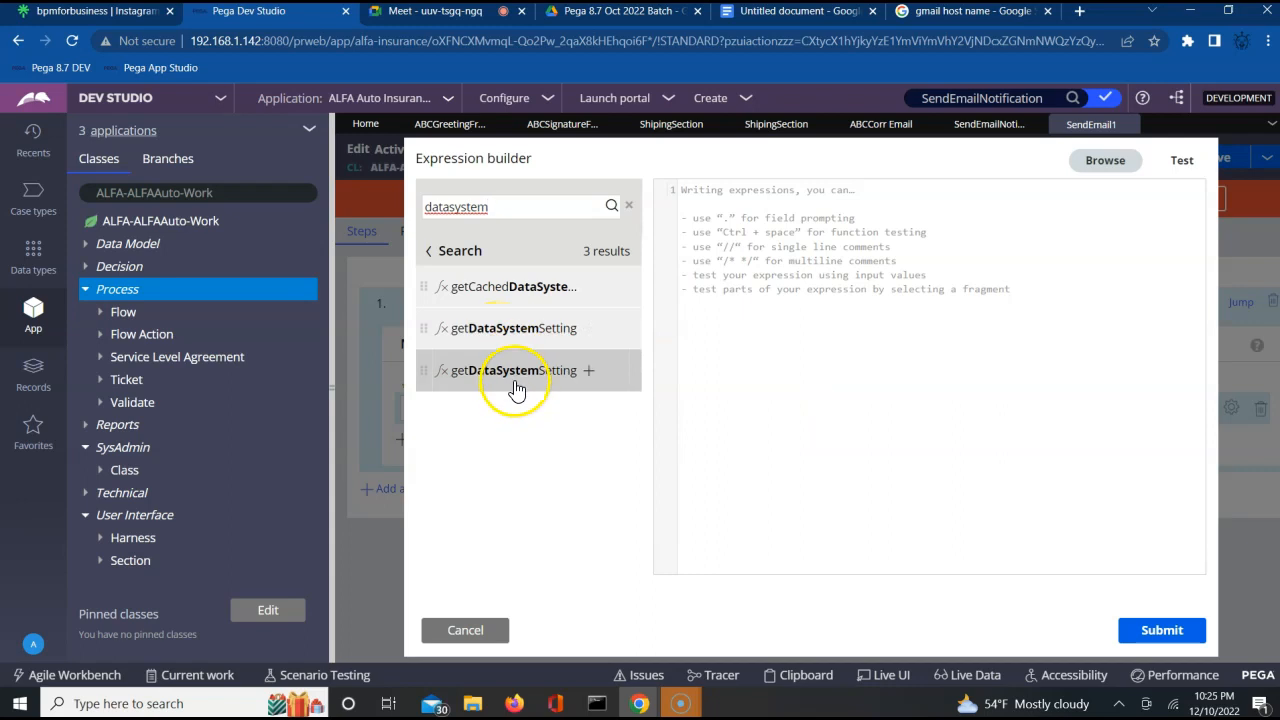
mouse_move(514, 380)
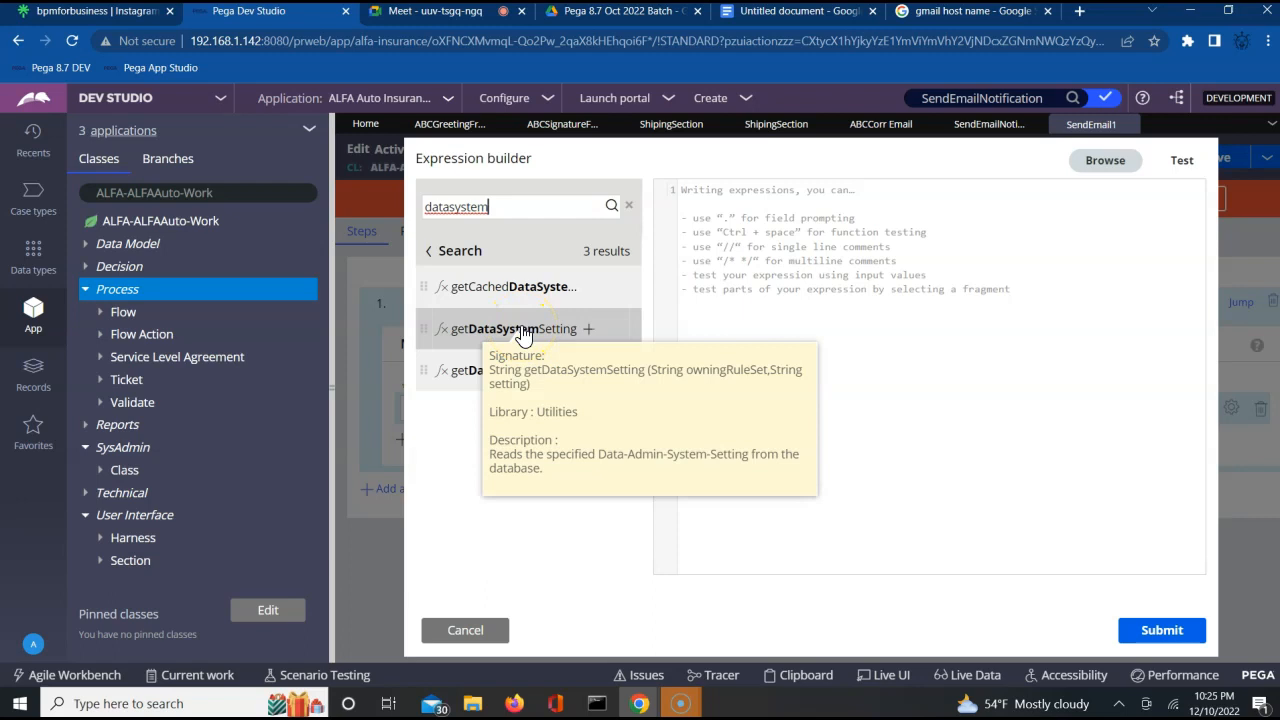
double_click(563, 334)
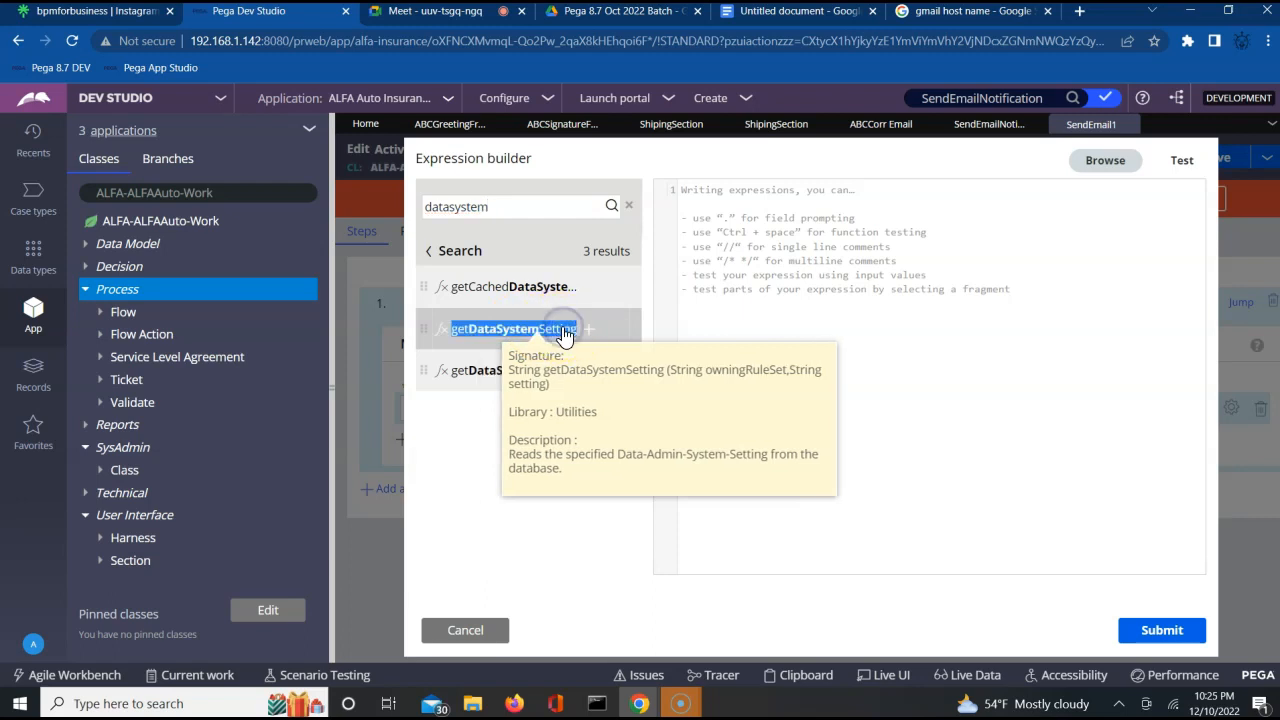
click(588, 334)
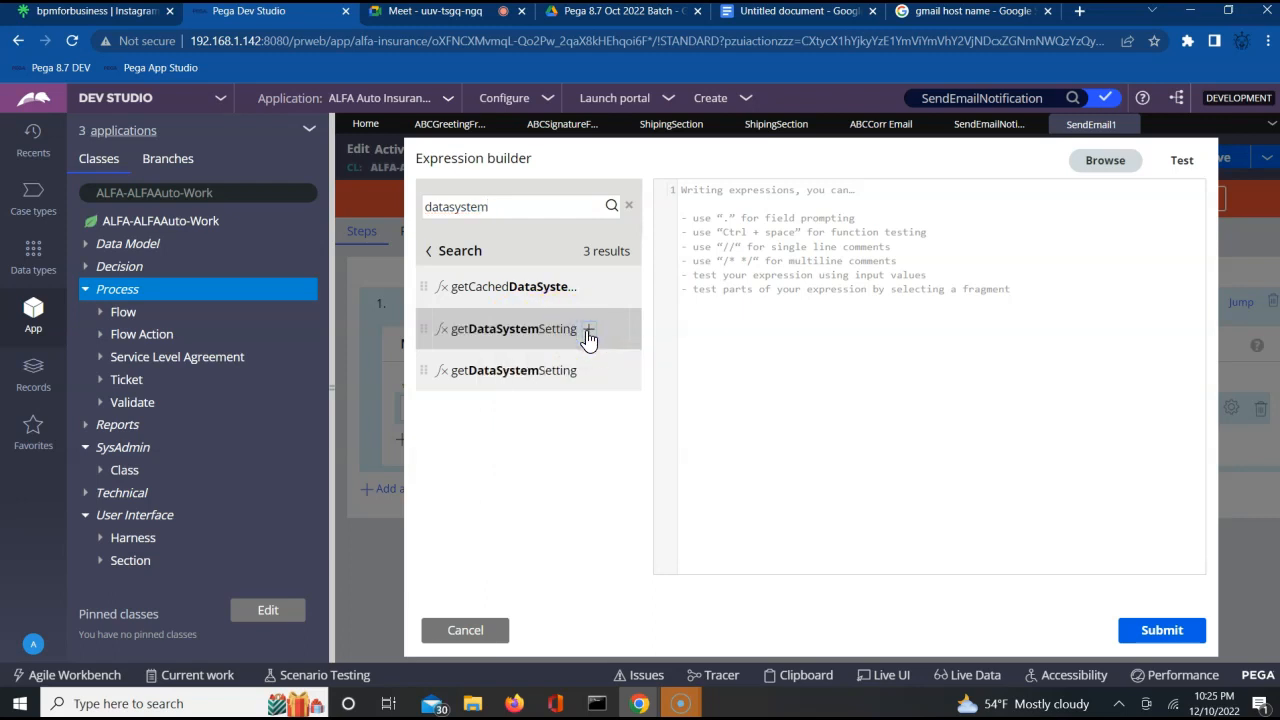
click(810, 216)
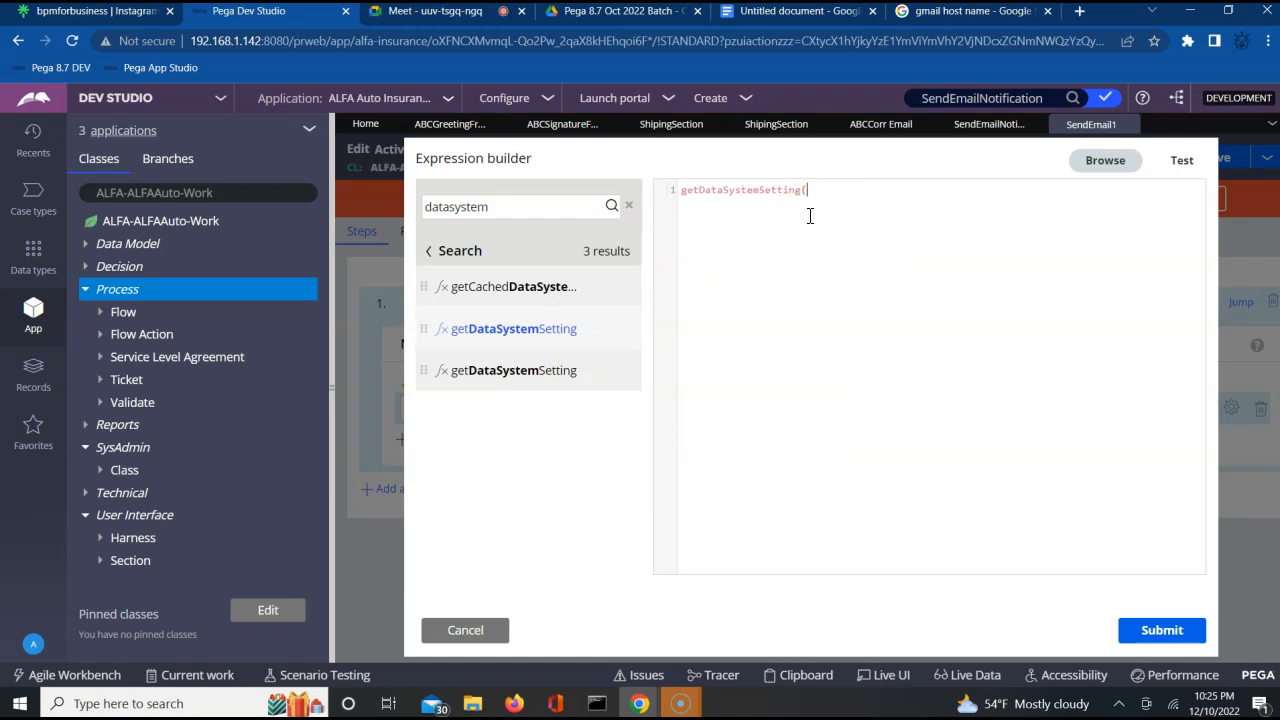
click(560, 335)
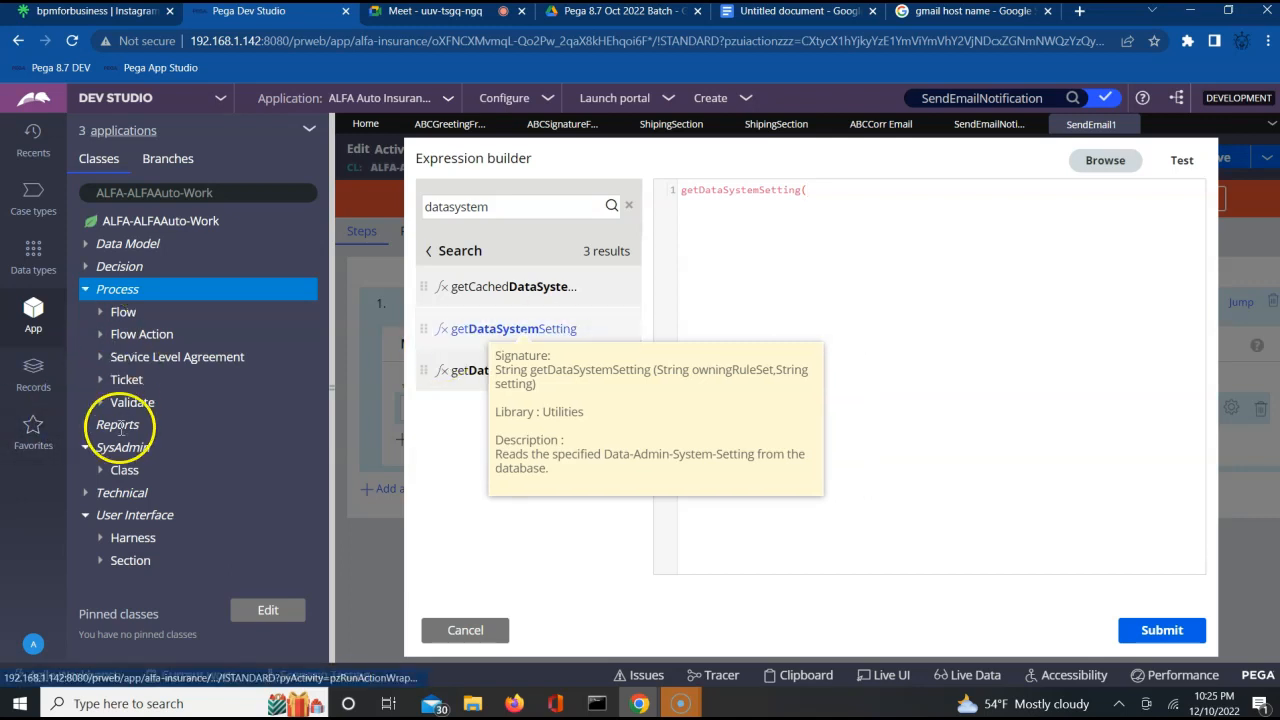
Refresh the ALFA-ALFAAuto-Work class, and list the Dynamic System Settings instances from the SysAdmin records.
click(152, 230)
right_click(150, 230)
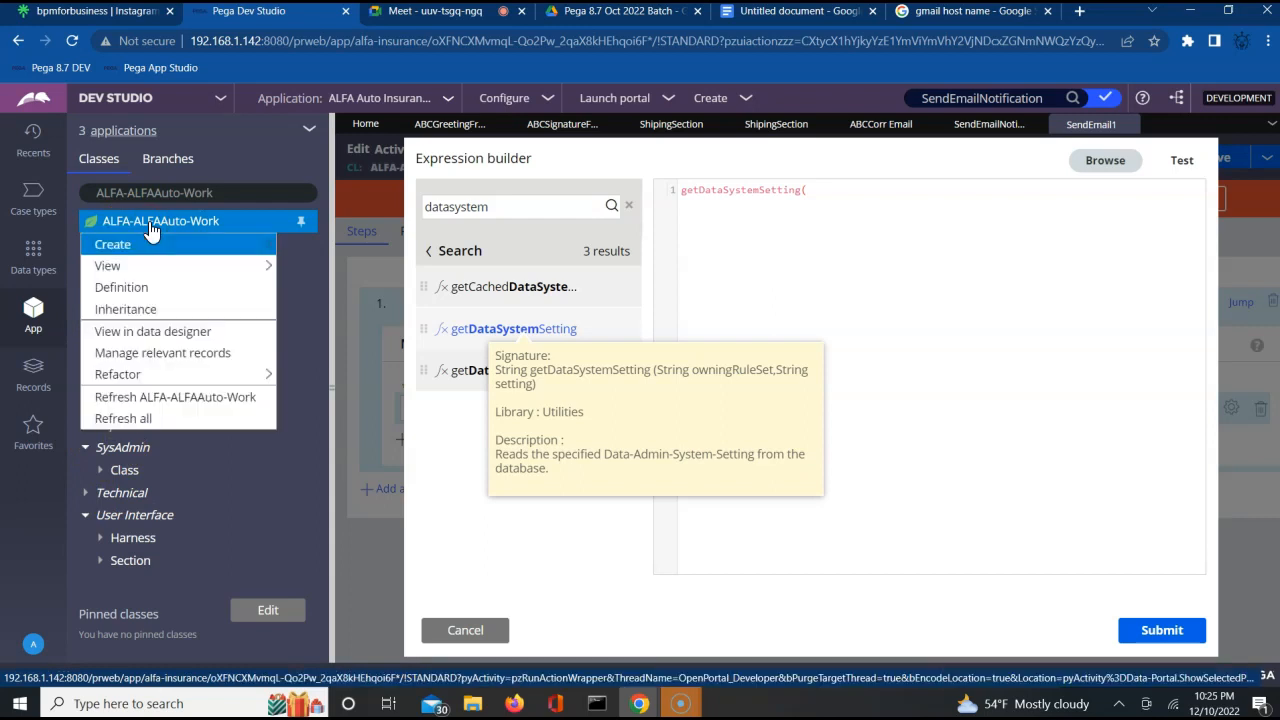
click(130, 397)
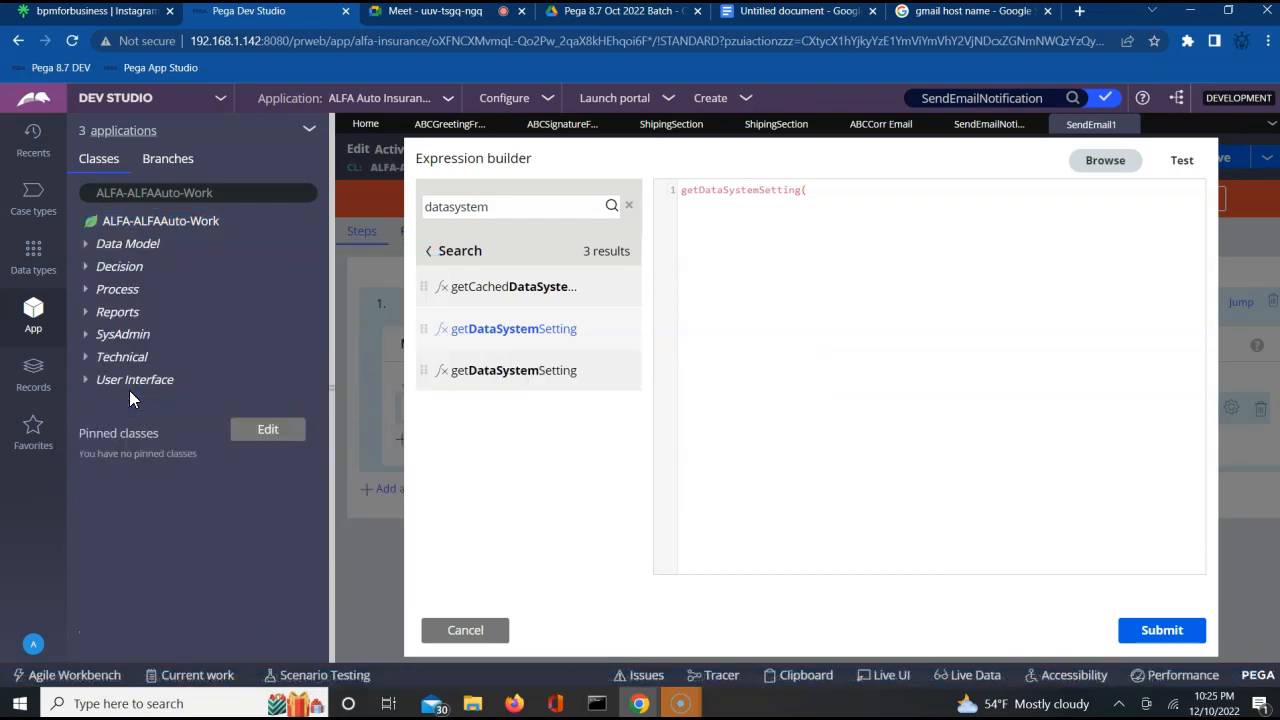
click(87, 338)
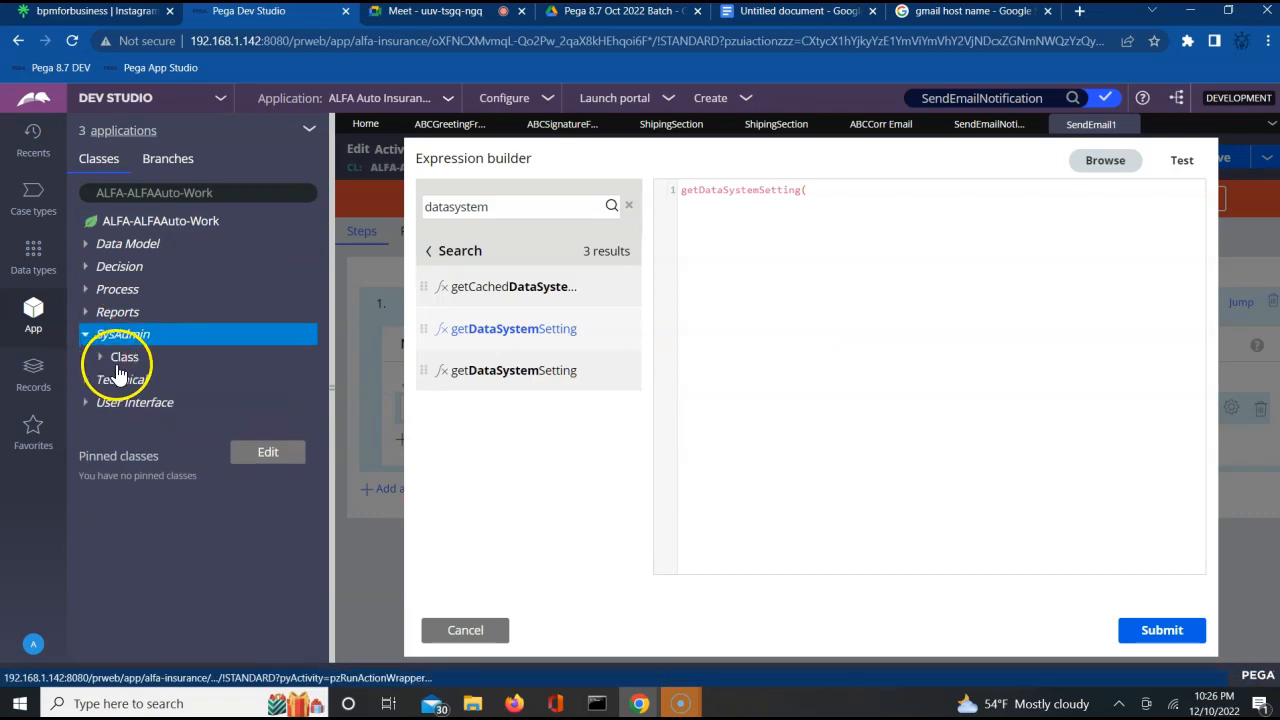
click(33, 381)
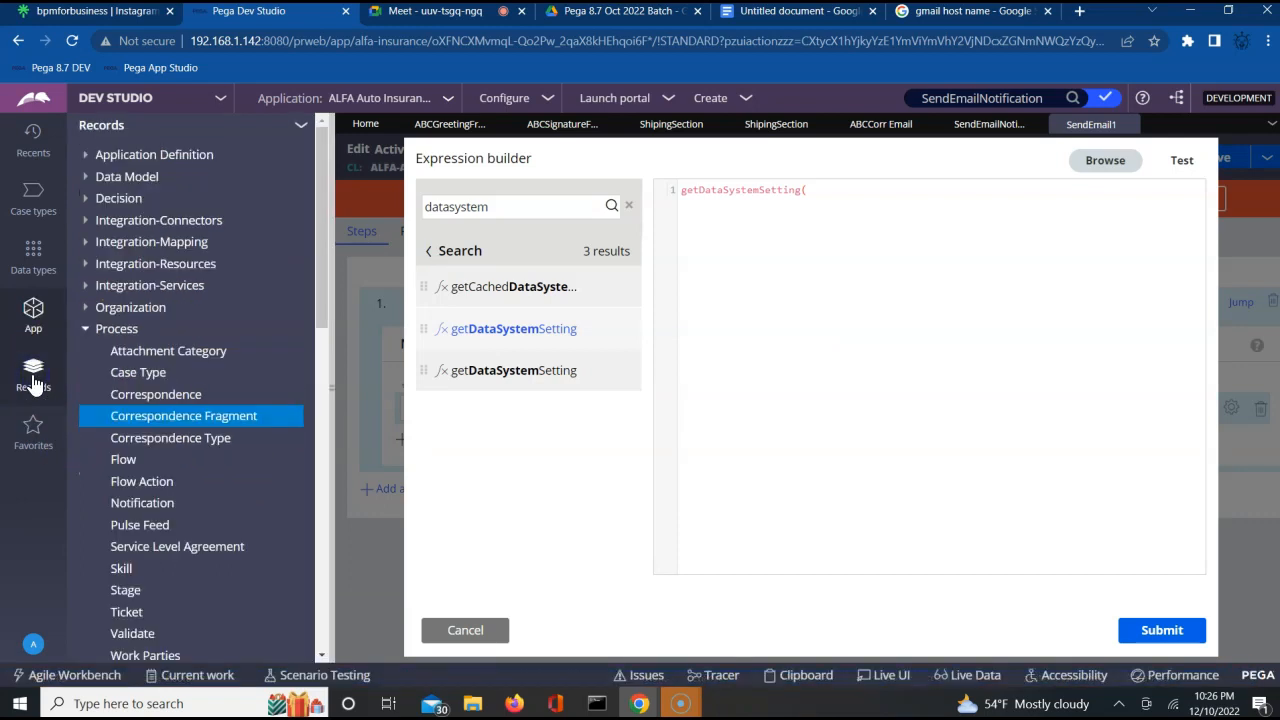
click(86, 333)
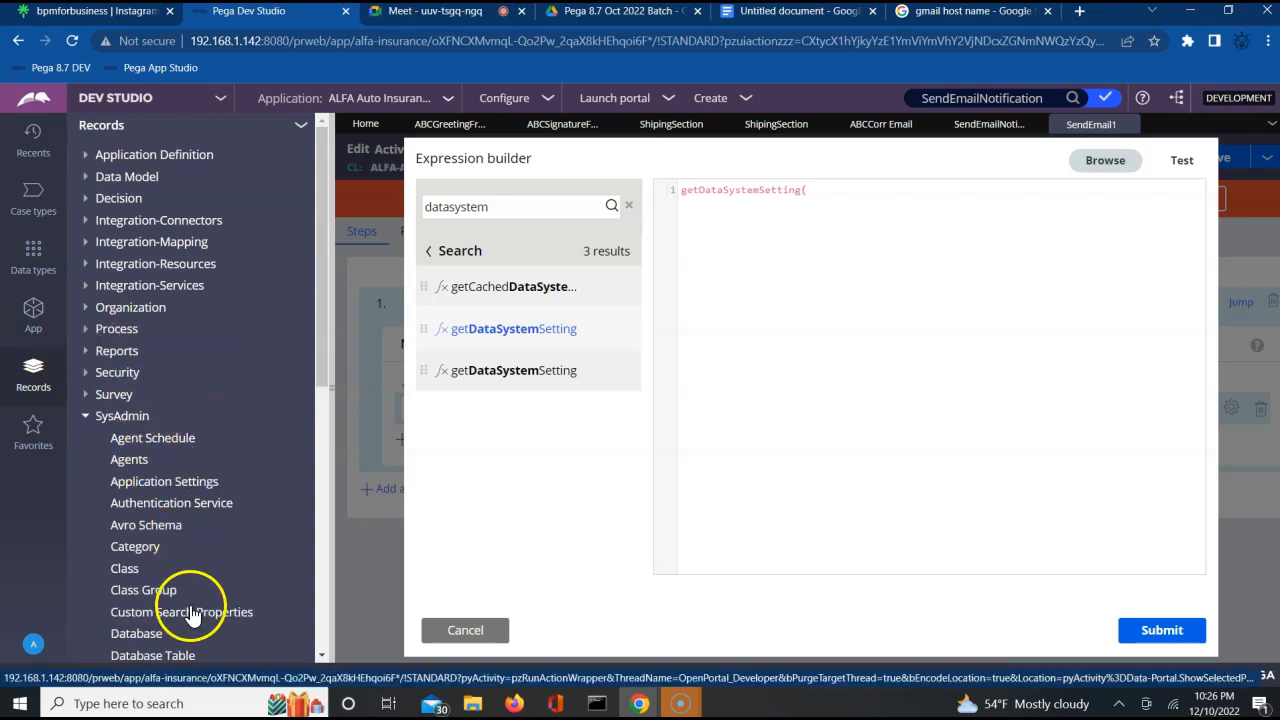
click(323, 655)
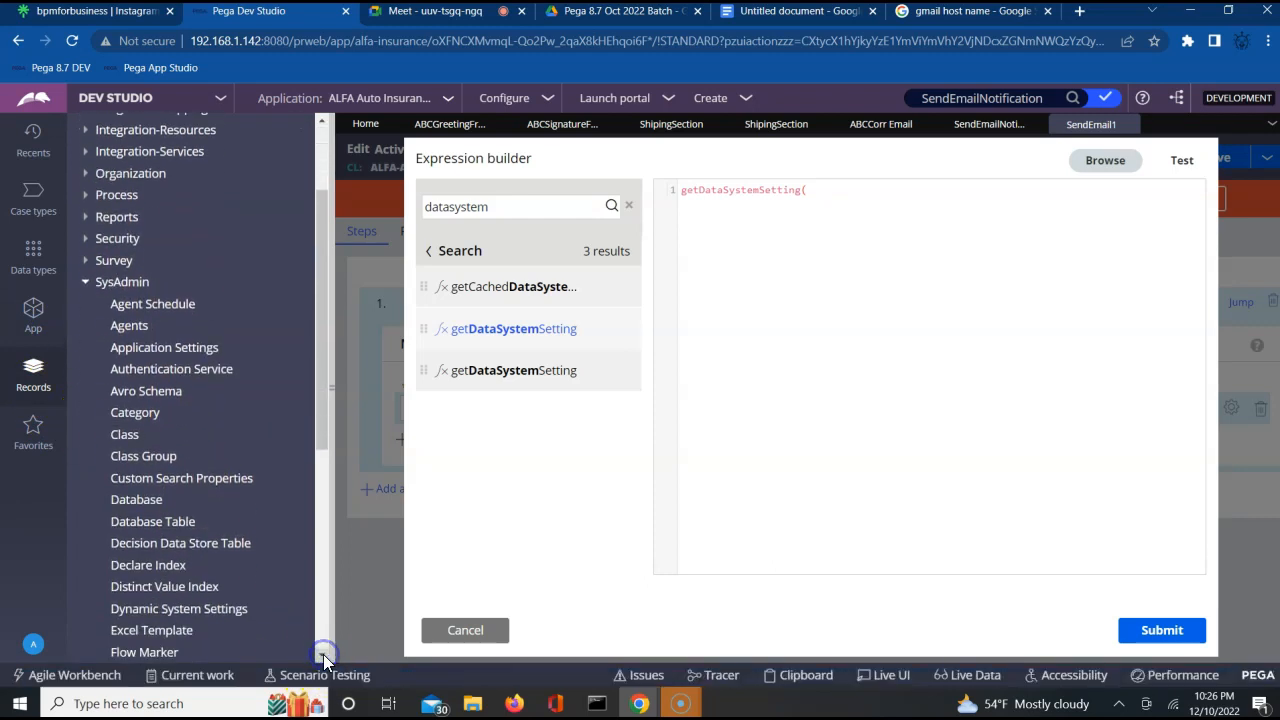
click(196, 610)
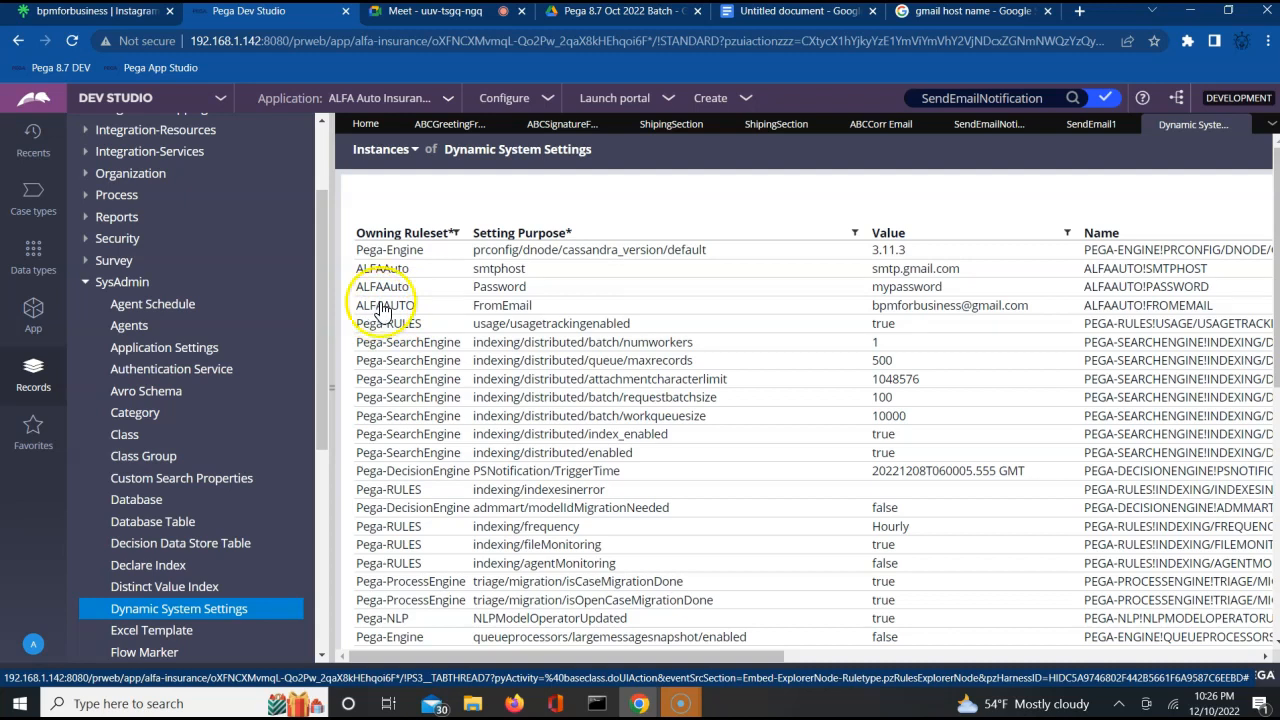
Examine the FromEmail dynamic system setting of the ALFAAUTO ruleset and close it.
click(566, 125)
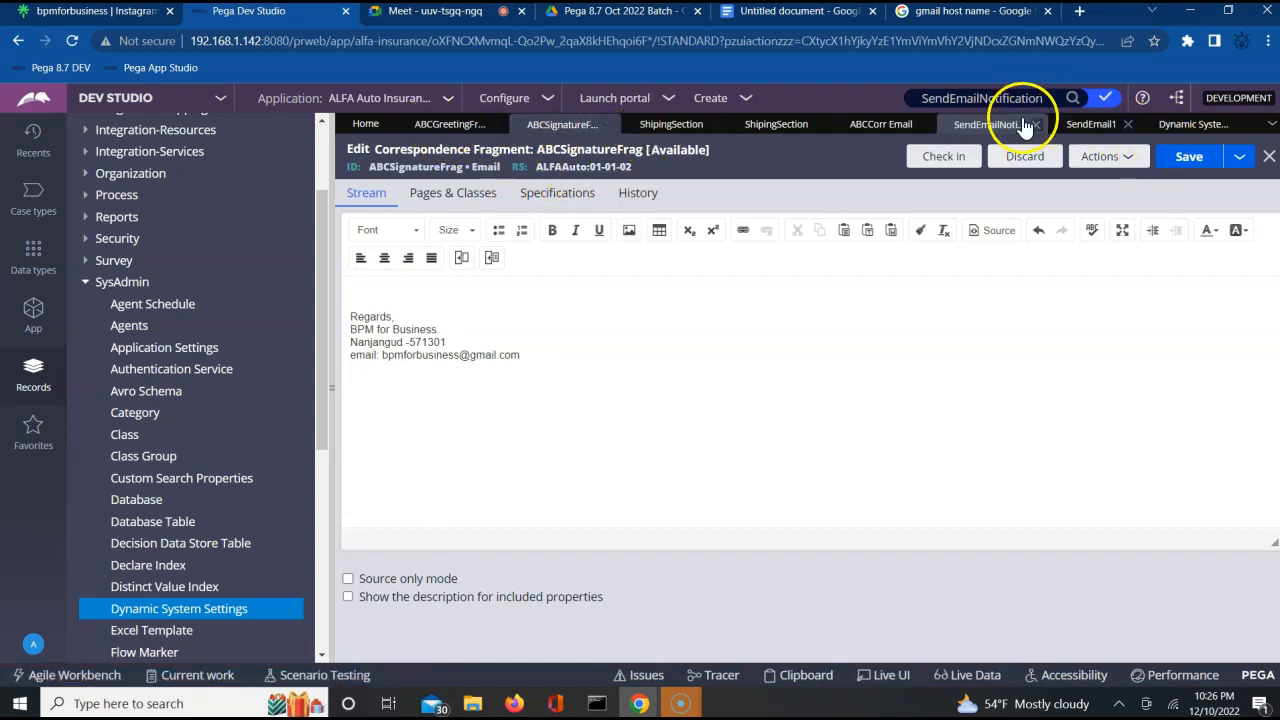
click(1168, 130)
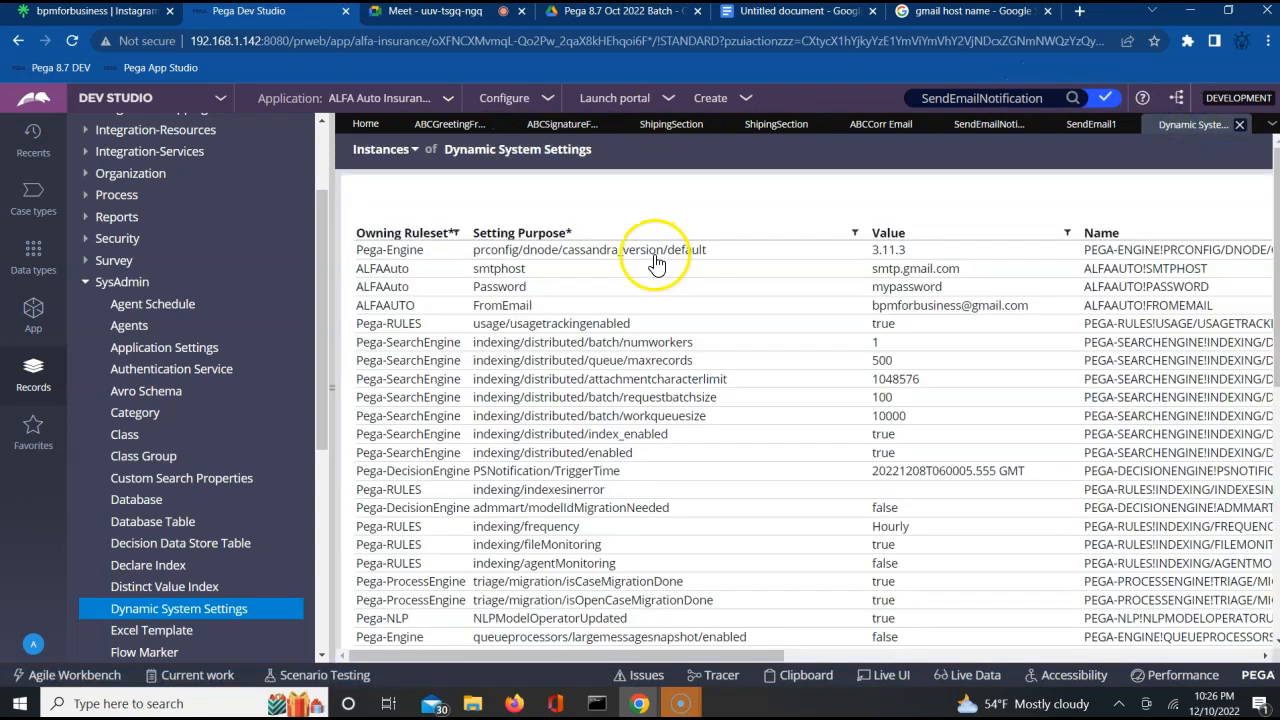
click(390, 307)
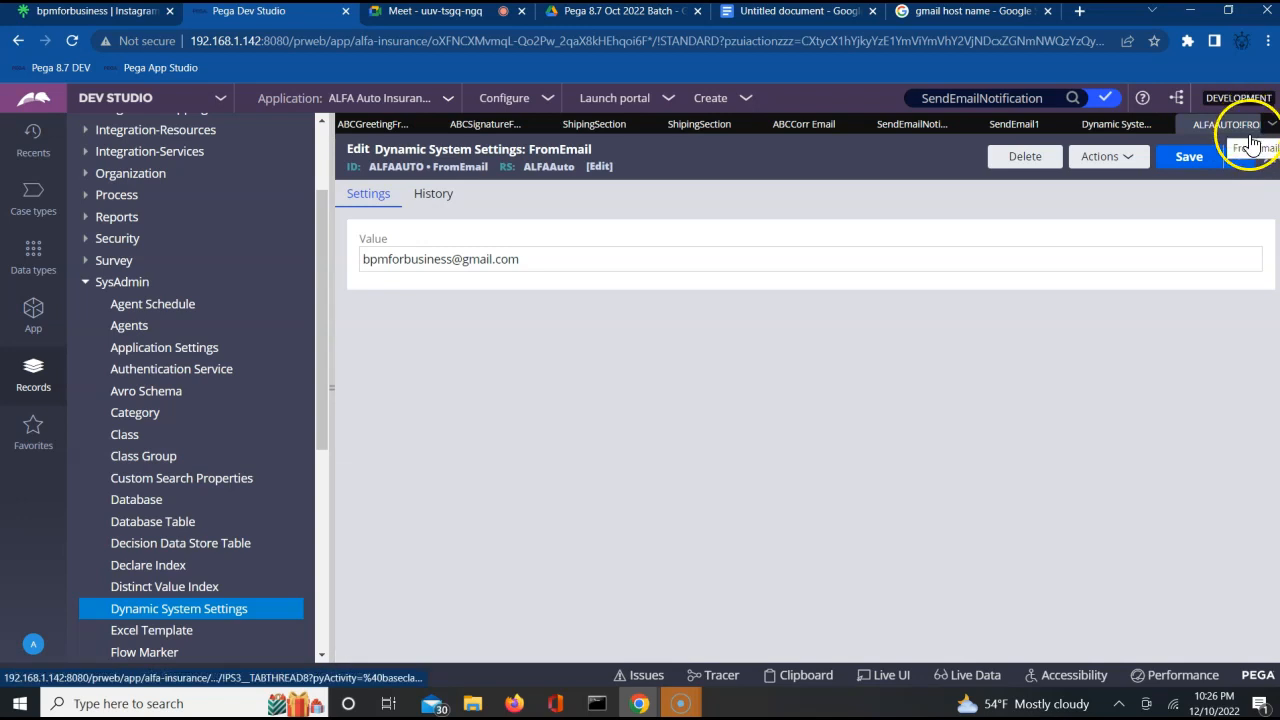
click(1268, 160)
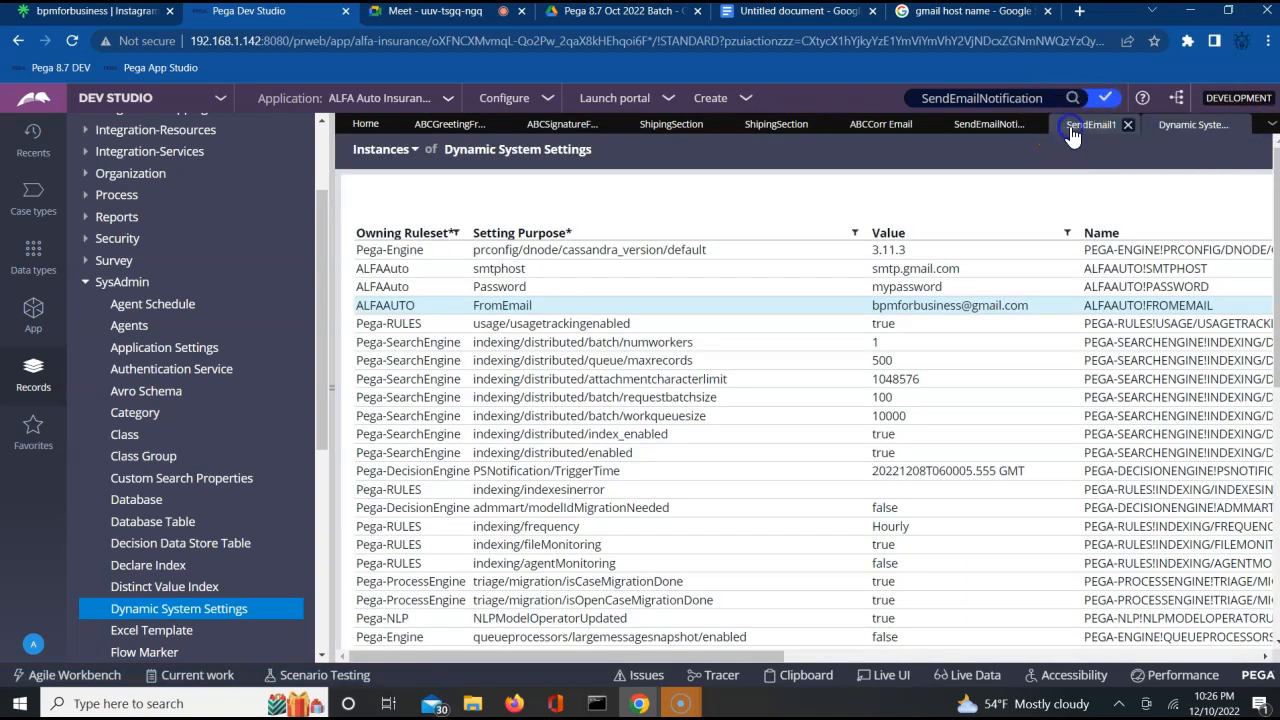
Complete the expression in SendEmail1 as getDataSystemSetting(ALFAAUTO,FromEmail), checking the setting purpose in the Dynamic System Settings list.
click(1071, 127)
click(833, 193)
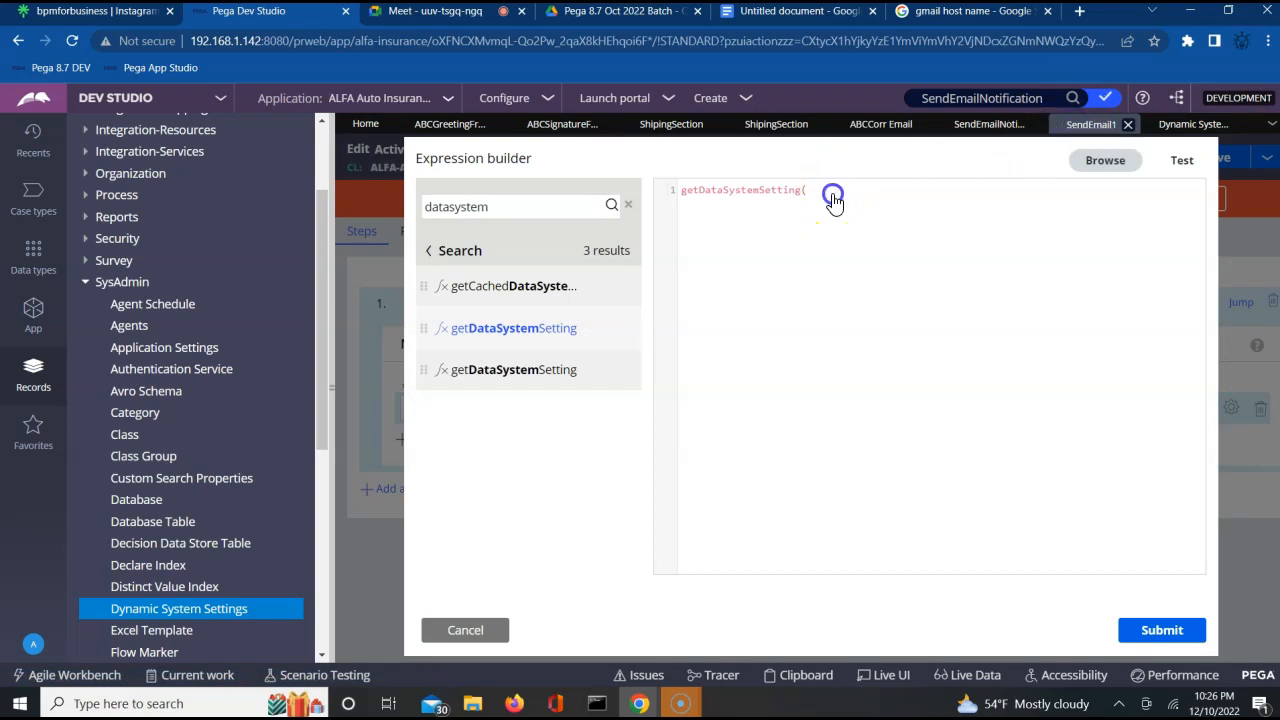
text(A)
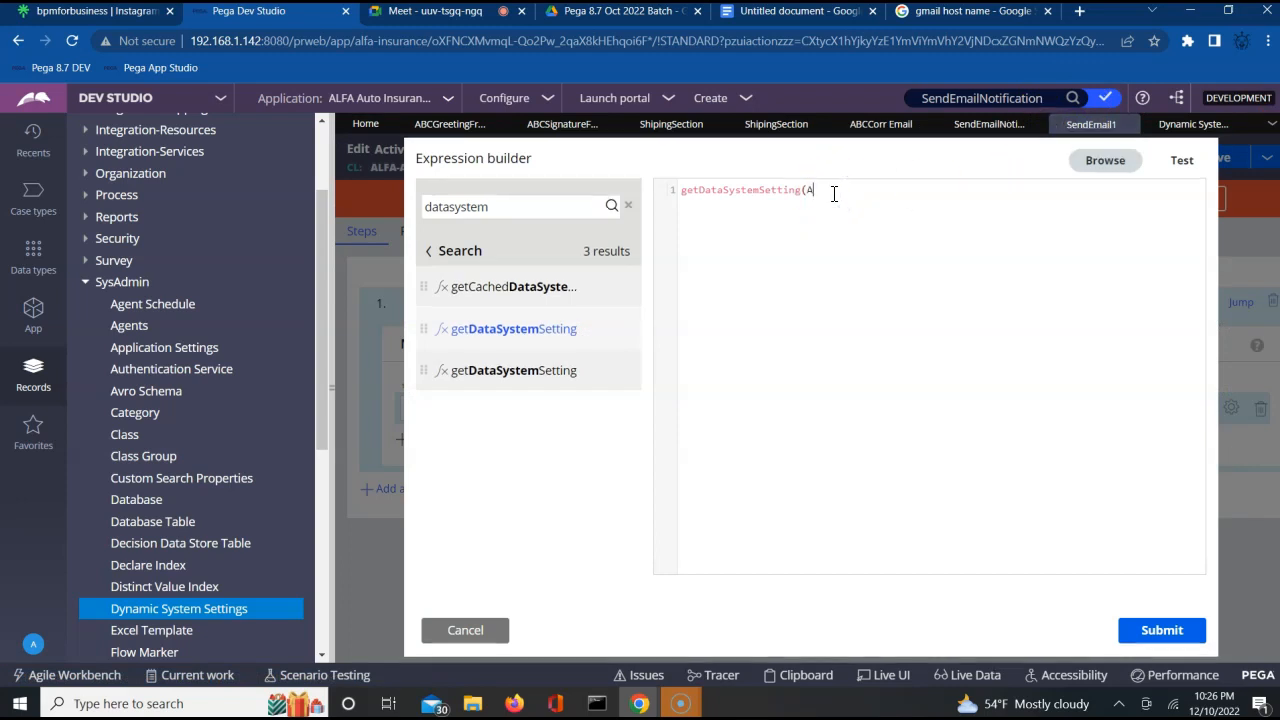
text(LFAAUTO)
mouse_move(565, 335)
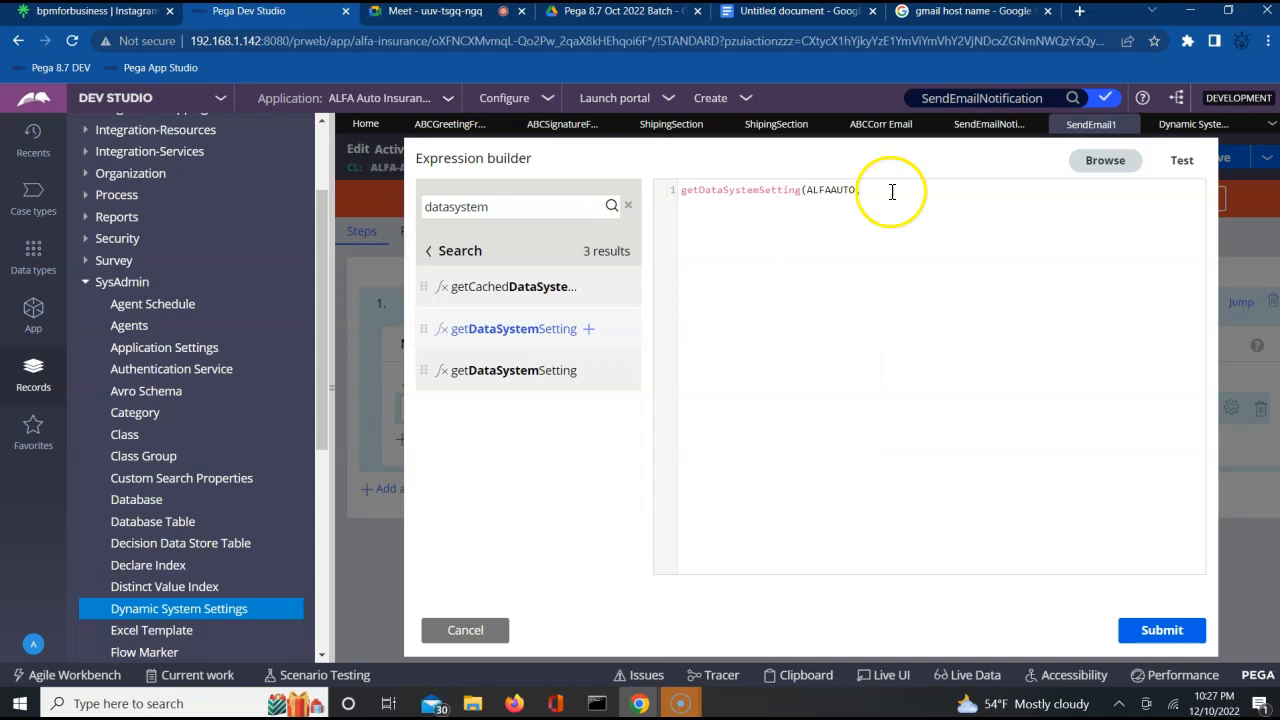
click(1188, 130)
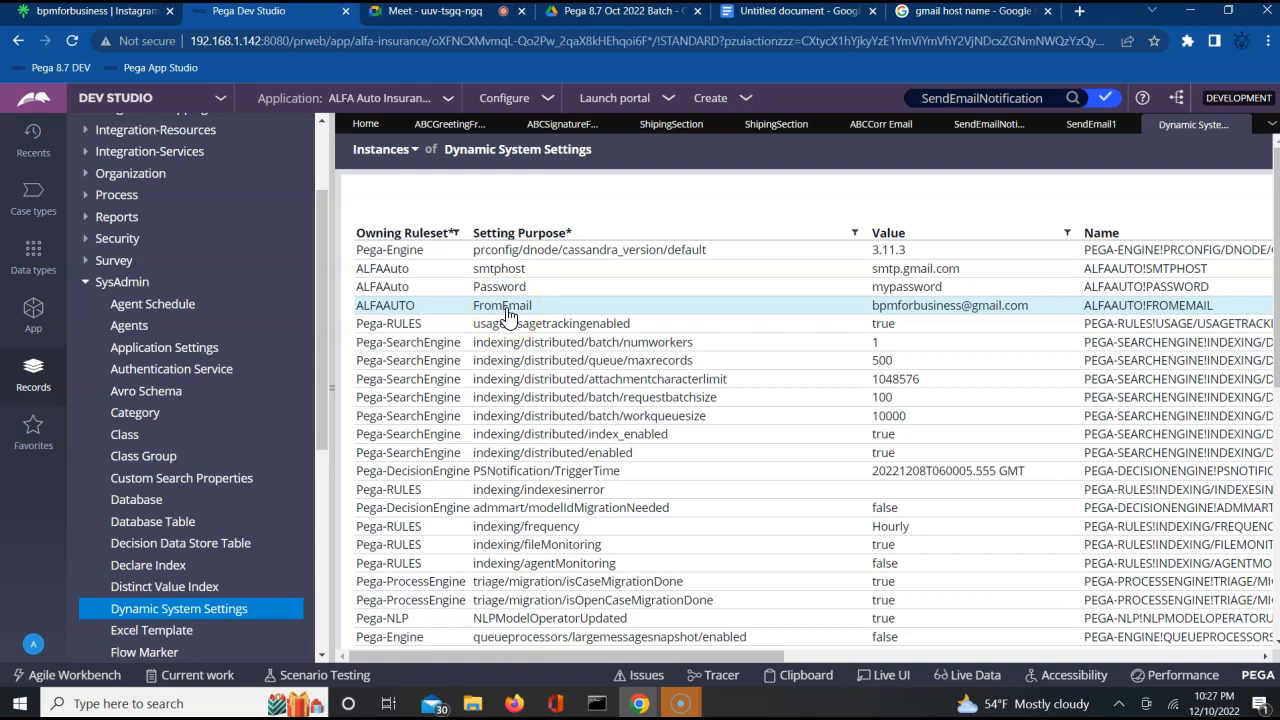
click(1082, 130)
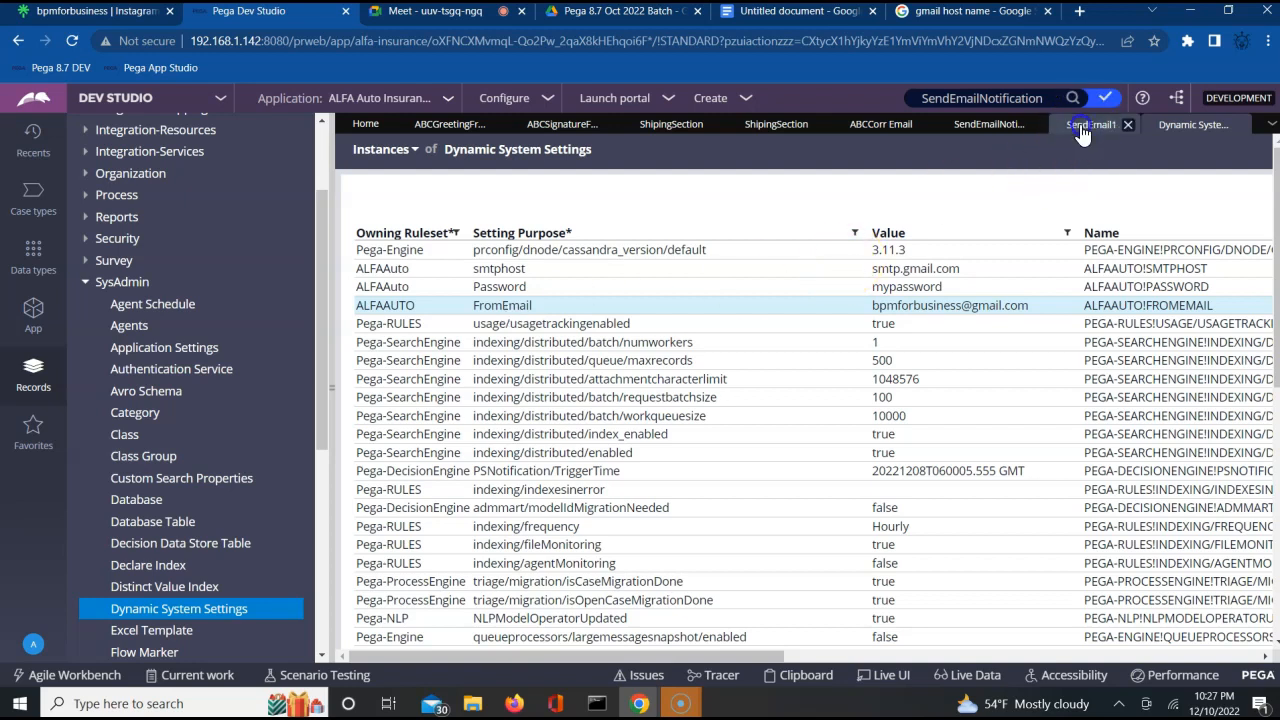
click(881, 190)
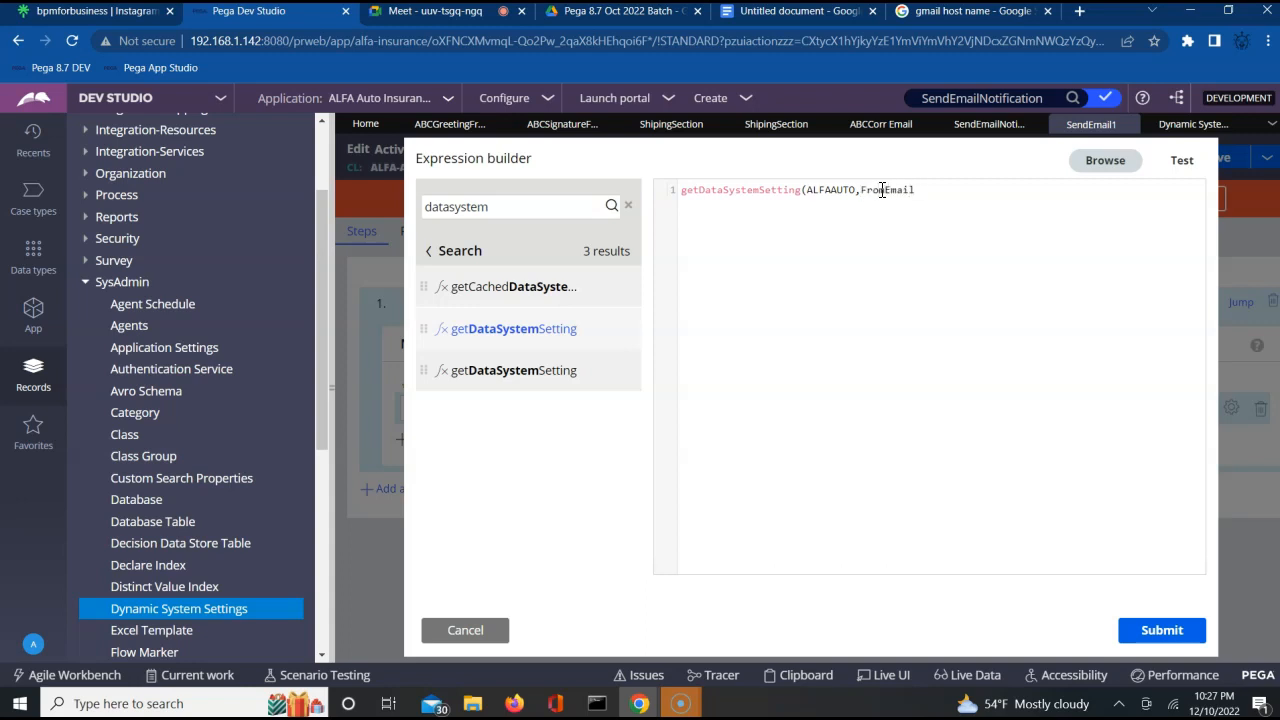
Test the getDataSystemSetting expression and evaluate its ALFAAUTO and FromEmail arguments separately.
click(1181, 162)
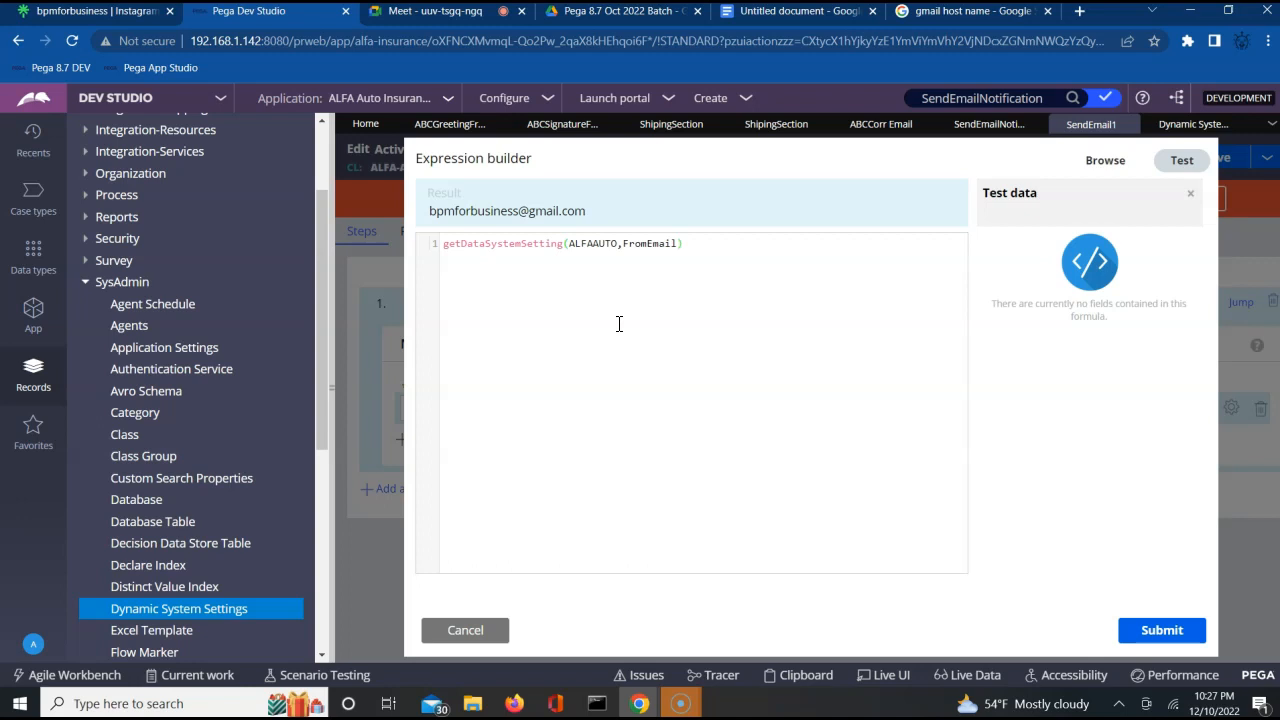
triple_click(486, 243)
double_click(605, 247)
drag(605, 247, 637, 249)
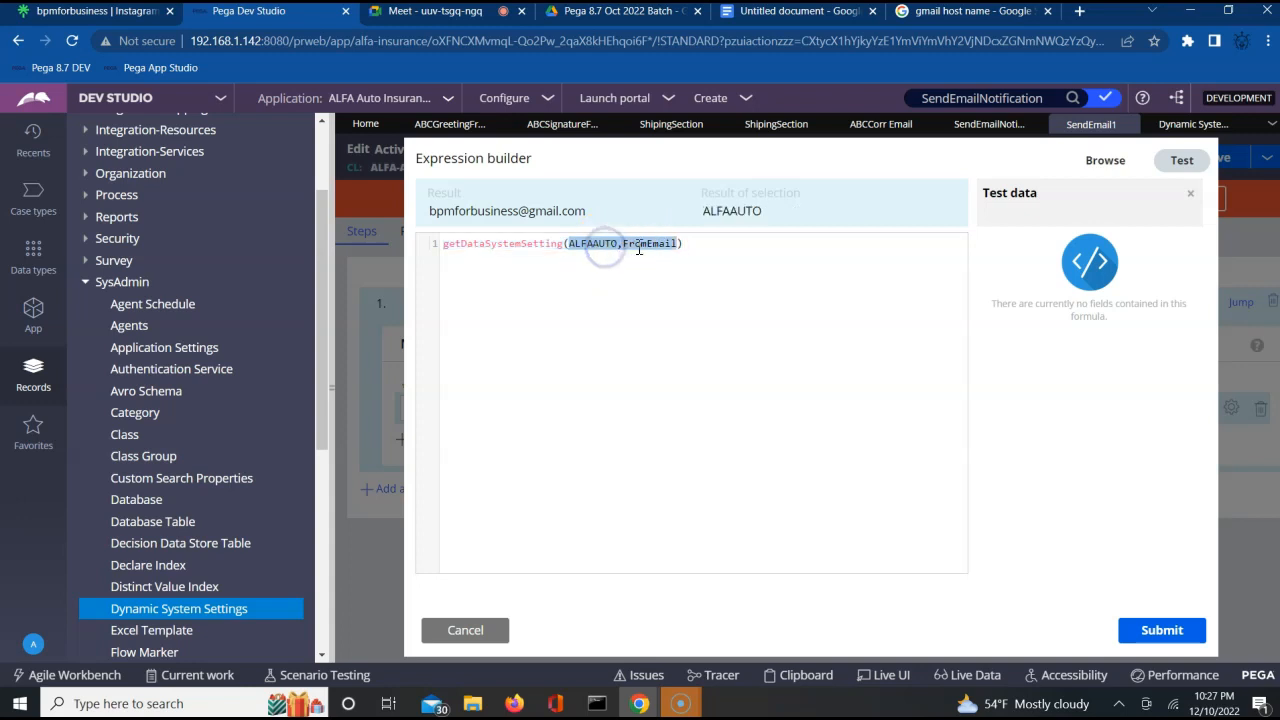
double_click(638, 248)
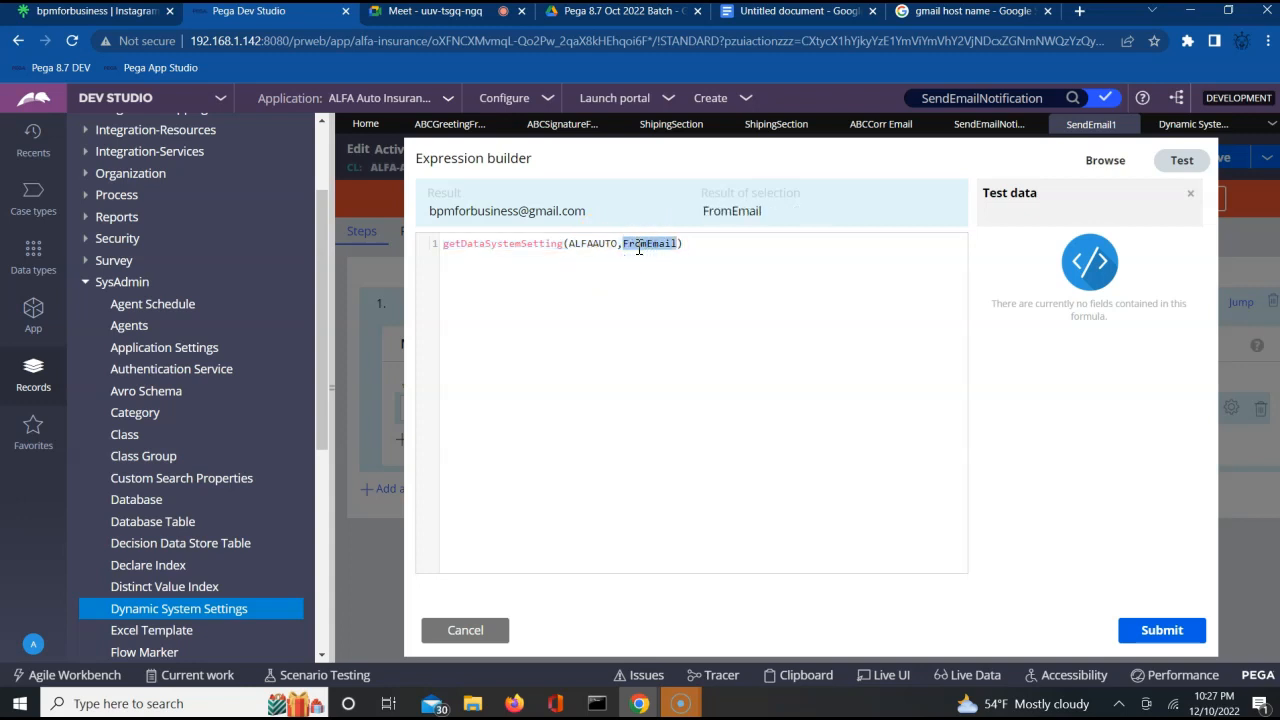
Submit the getDataSystemSetting(ALFAAUTO,FromEmail) expression as the value of Param.From.
click(622, 297)
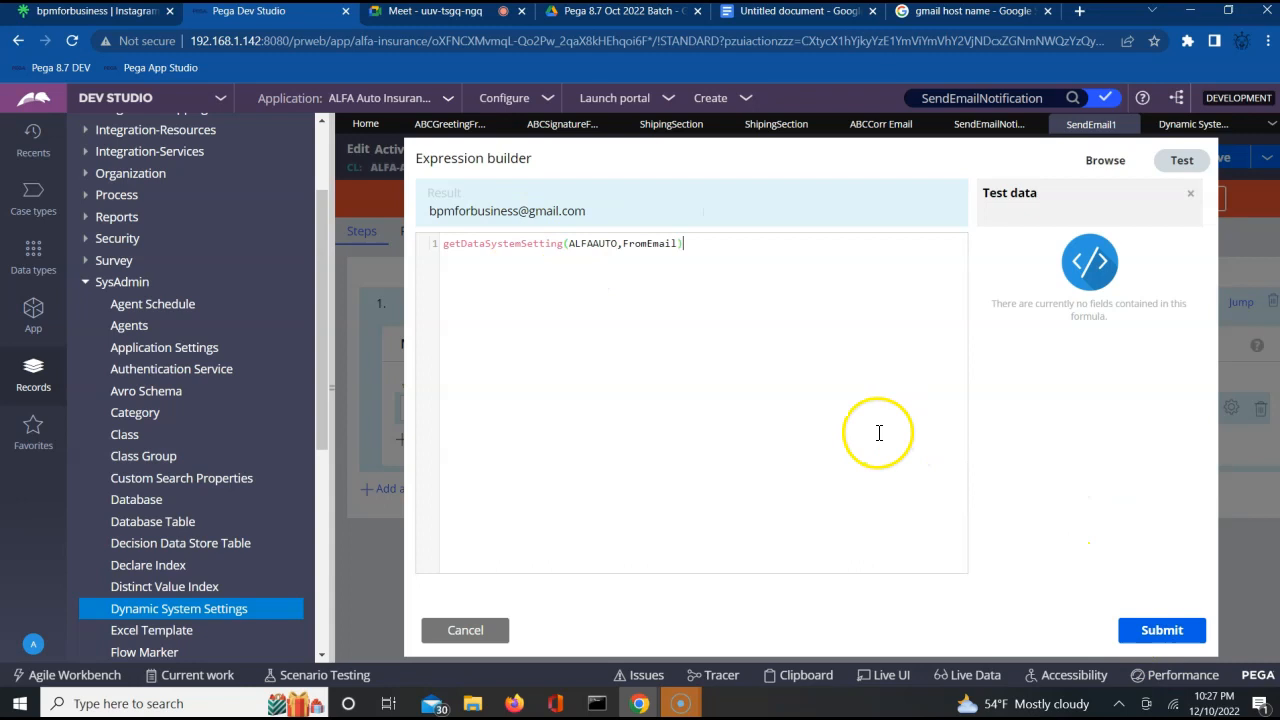
click(1145, 630)
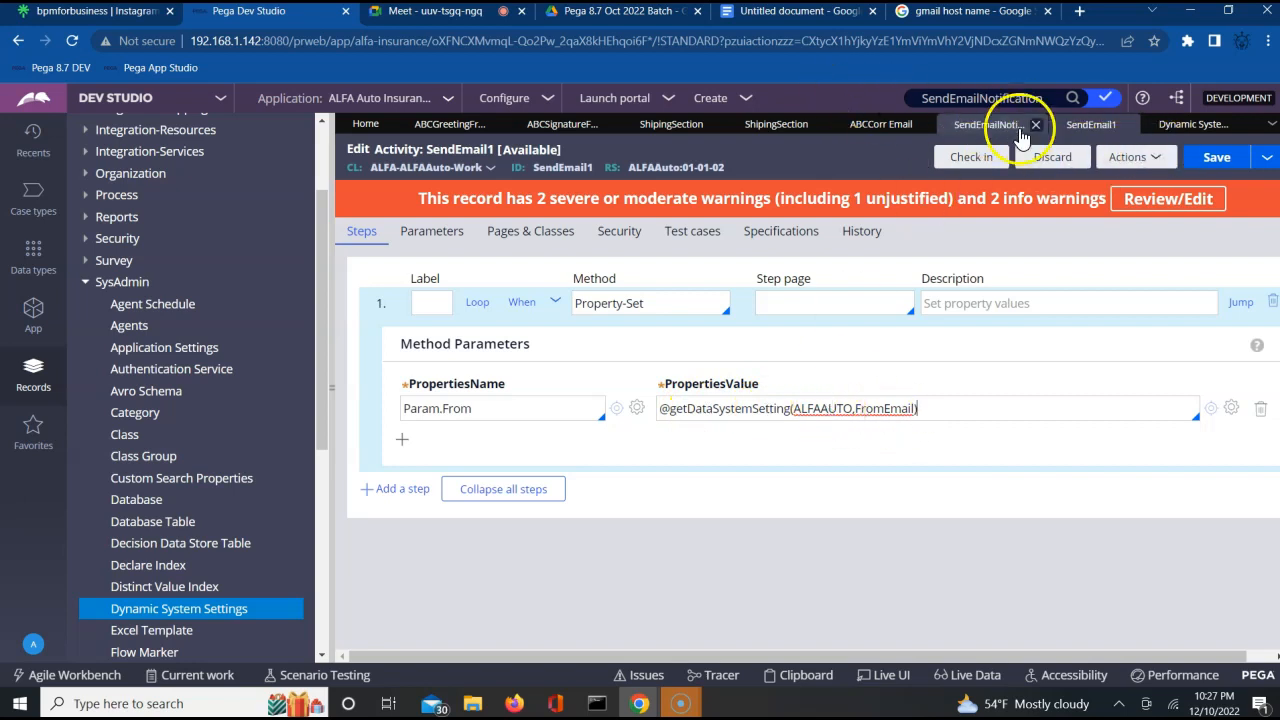
Compare the Param.From expression in SendEmail1 with the FromEmail entry in the Dynamic System Settings list.
click(1190, 124)
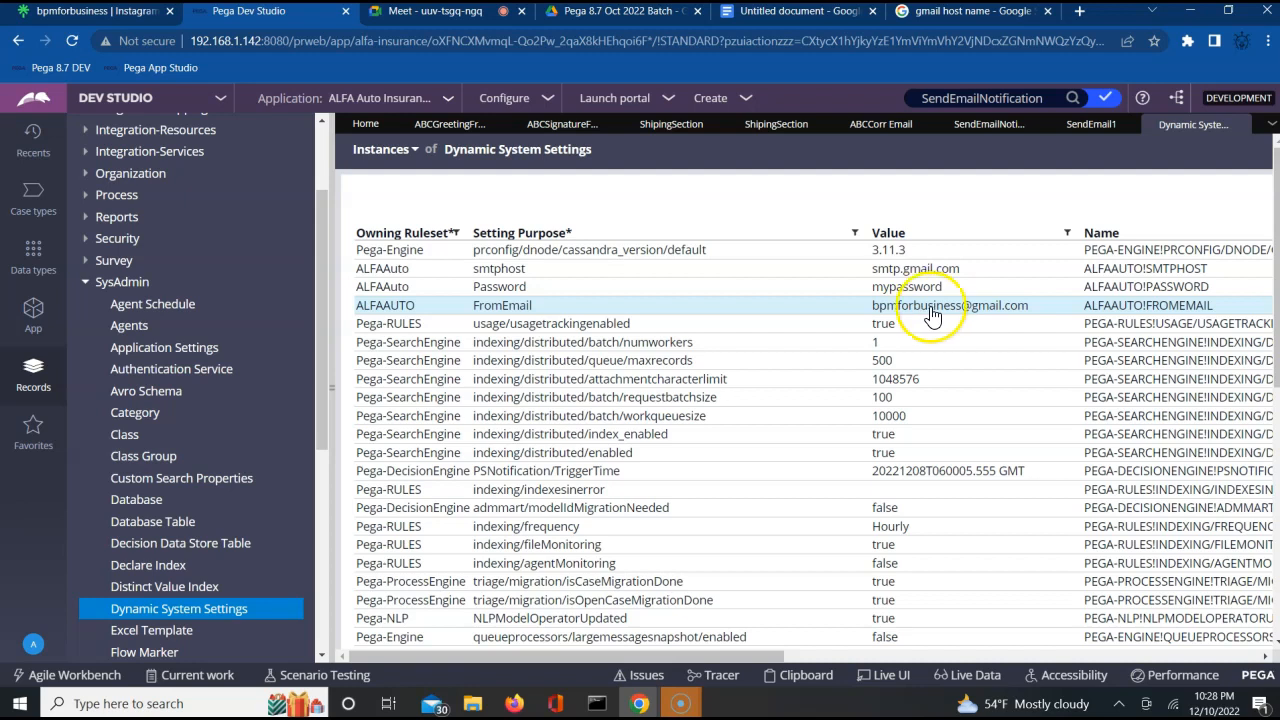
click(1081, 128)
click(853, 409)
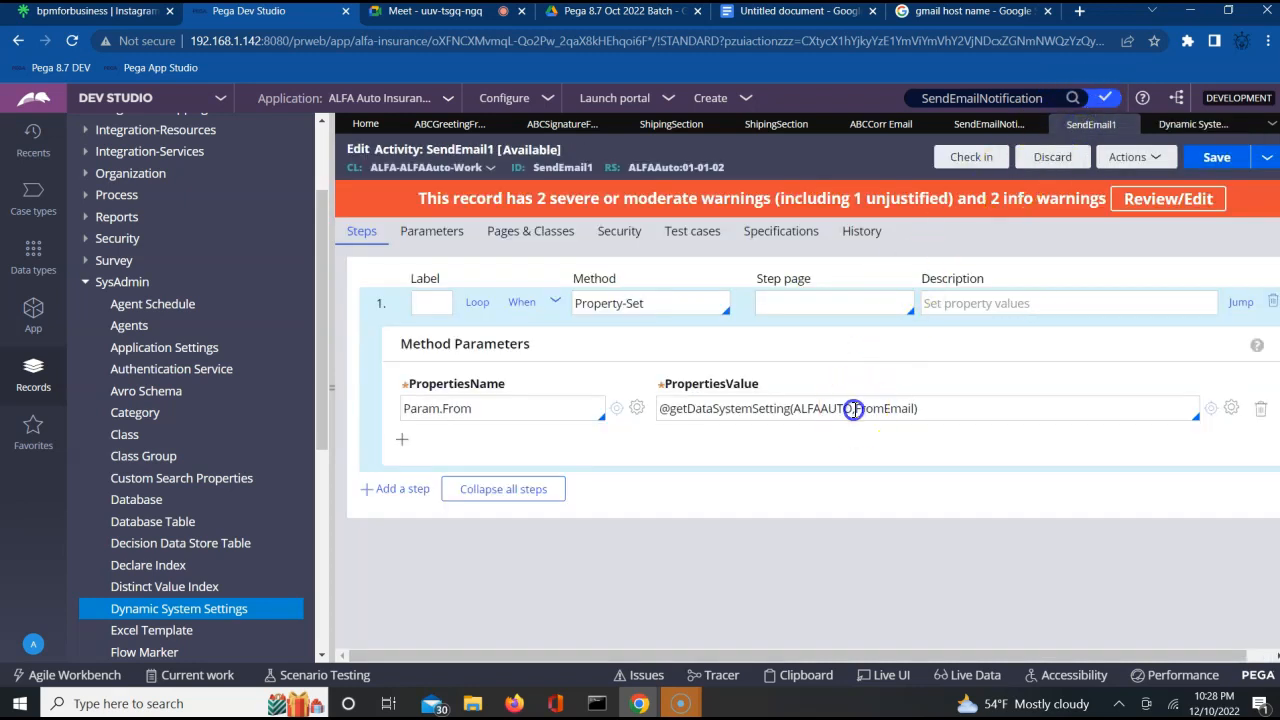
triple_click(853, 409)
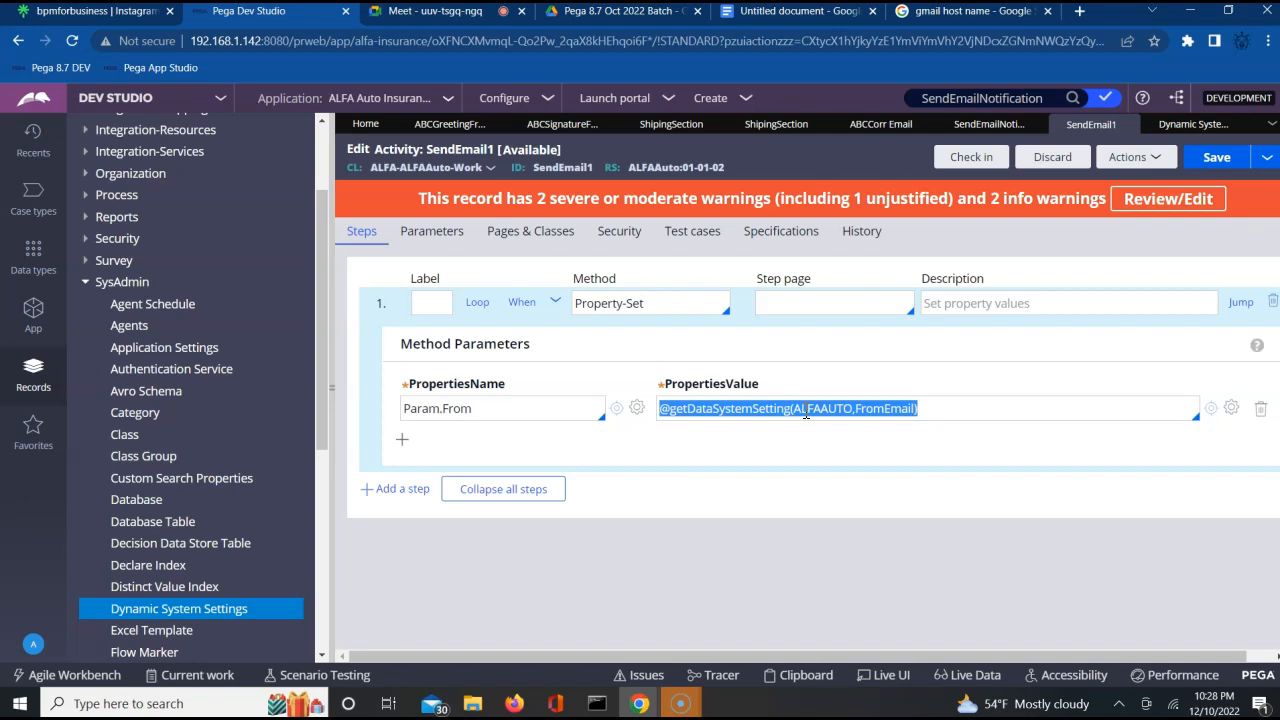
click(1188, 124)
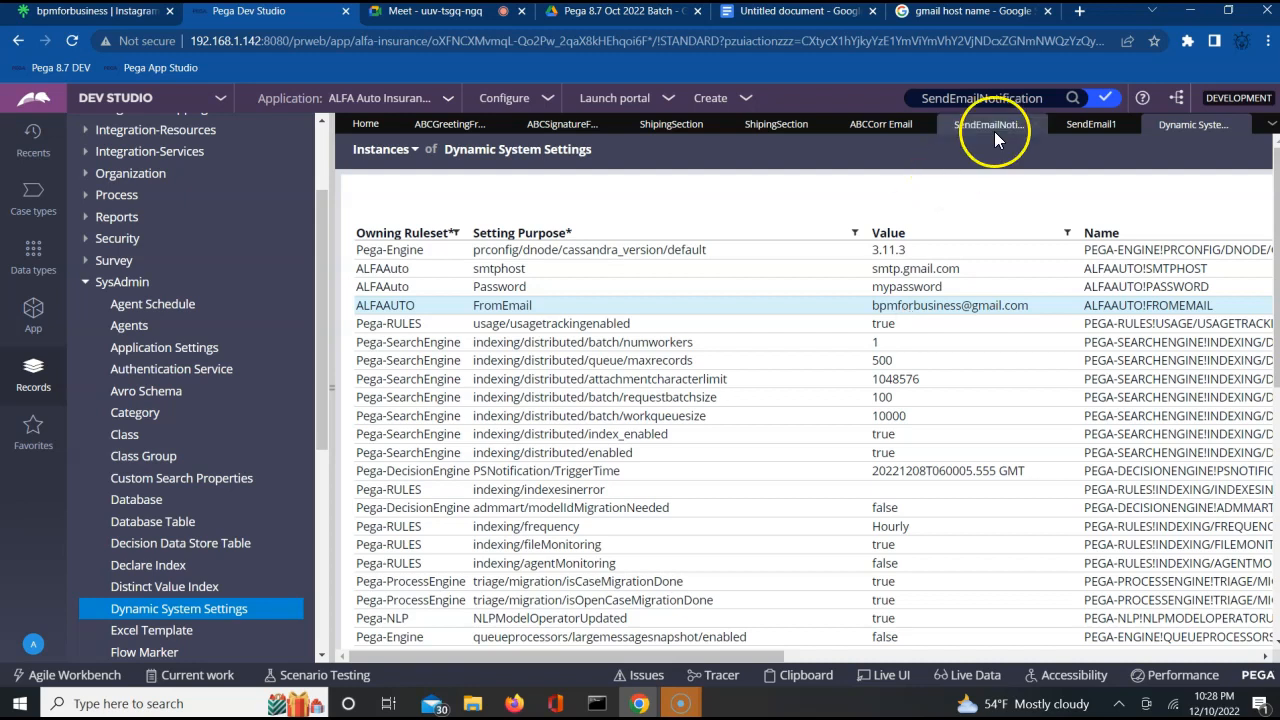
click(1090, 124)
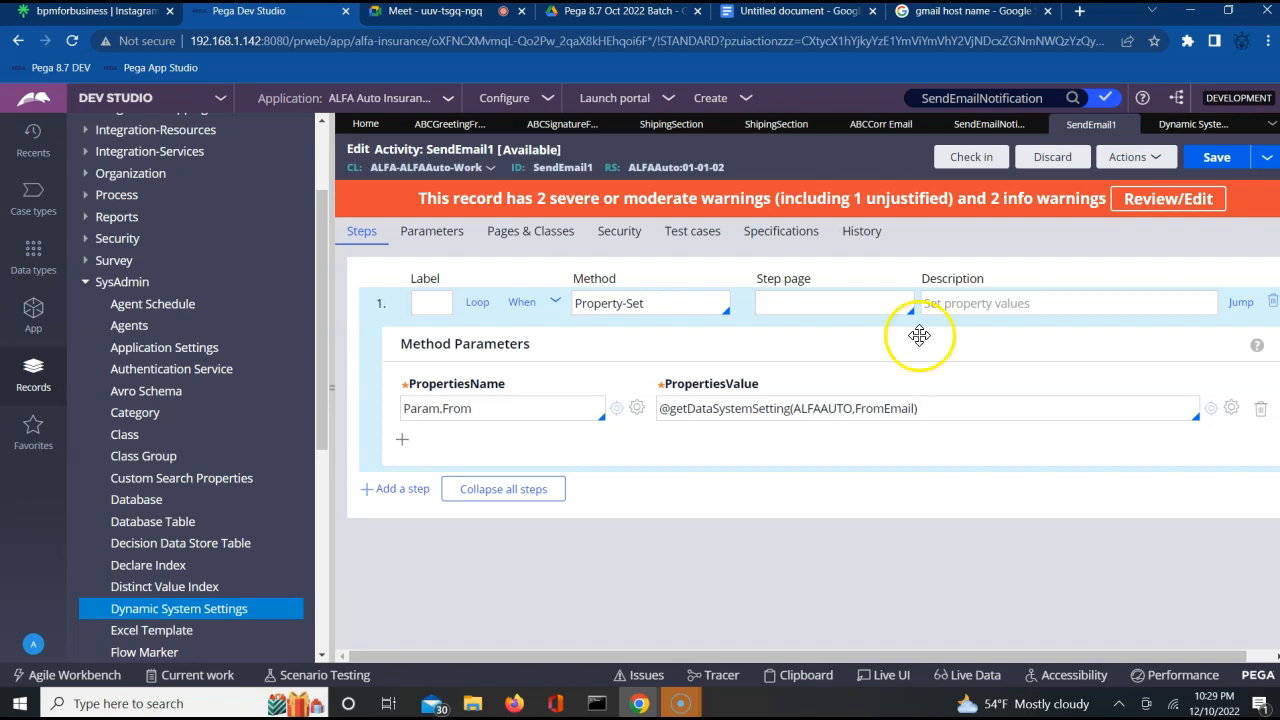
click(1195, 128)
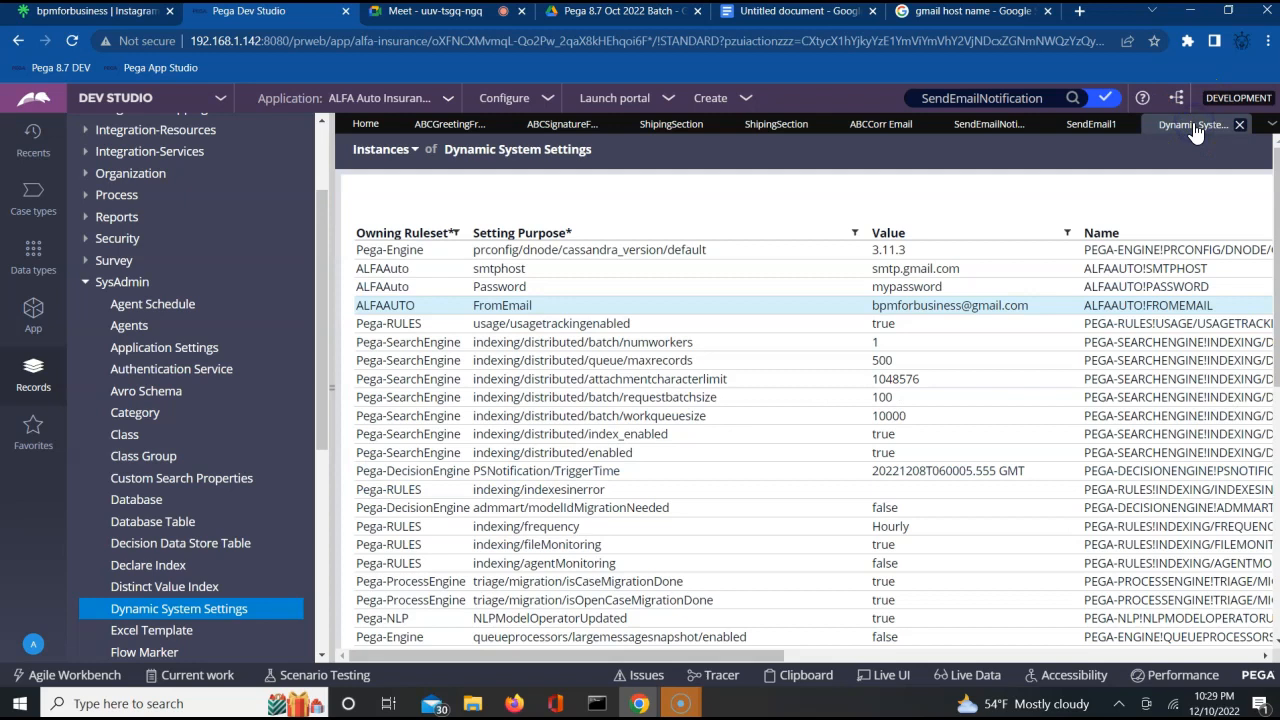
click(1092, 128)
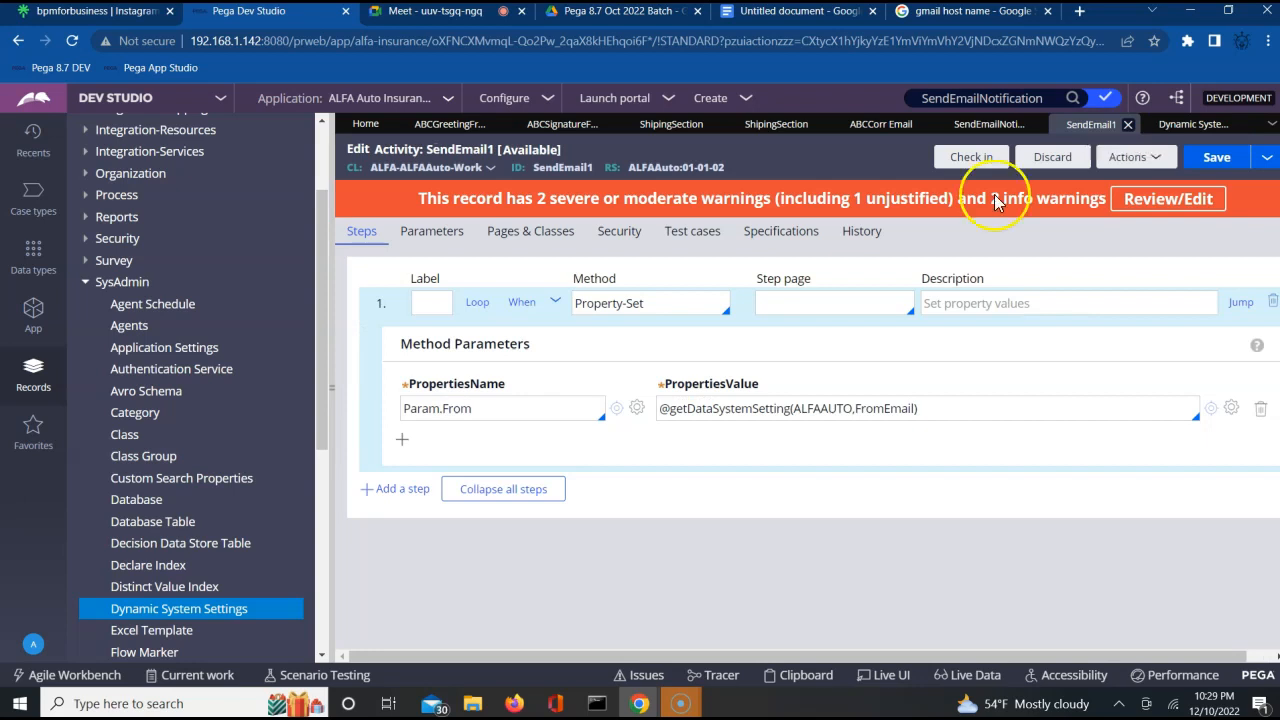
Add a second property row to the Property-Set step and name it Param.Password.
click(400, 446)
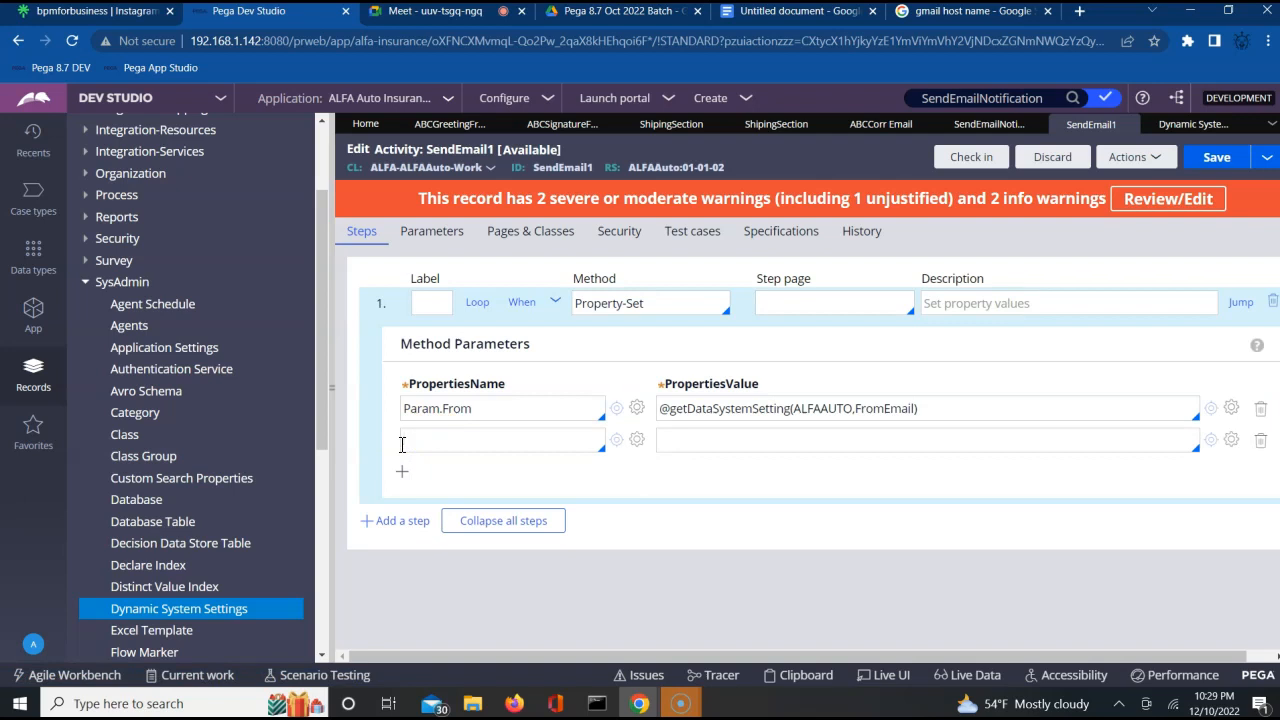
text(Param.)
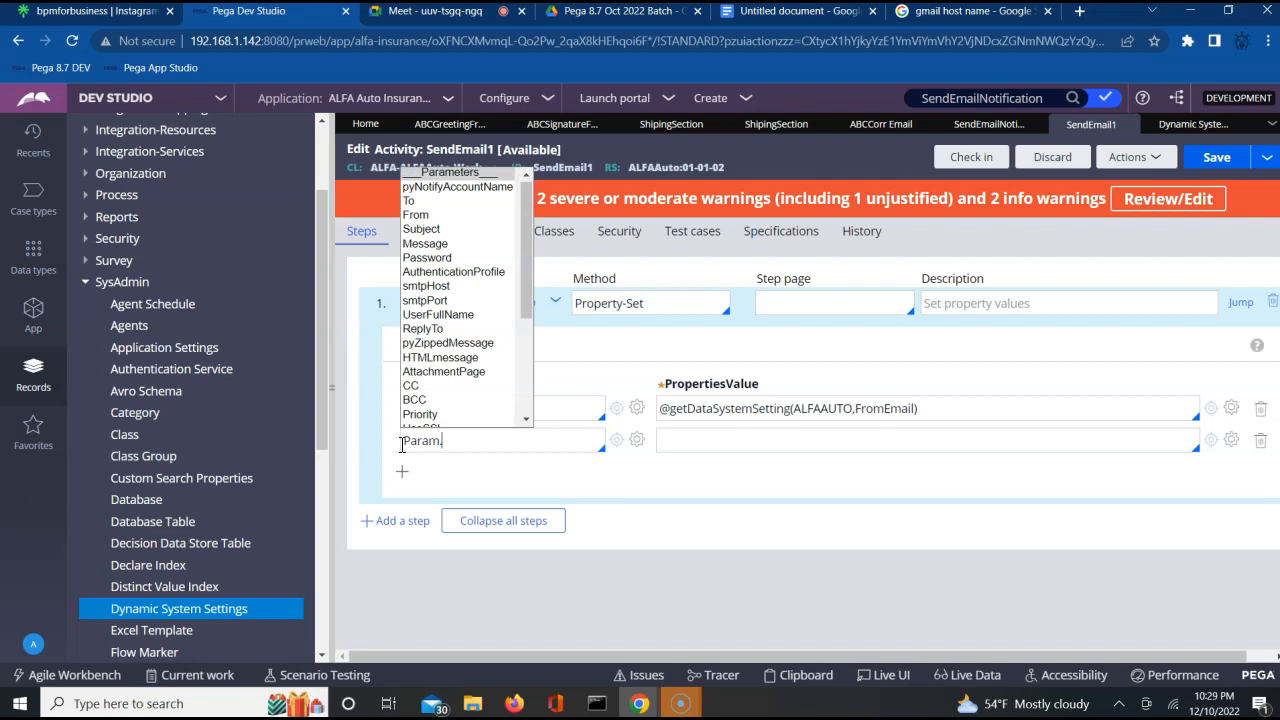
text(P)
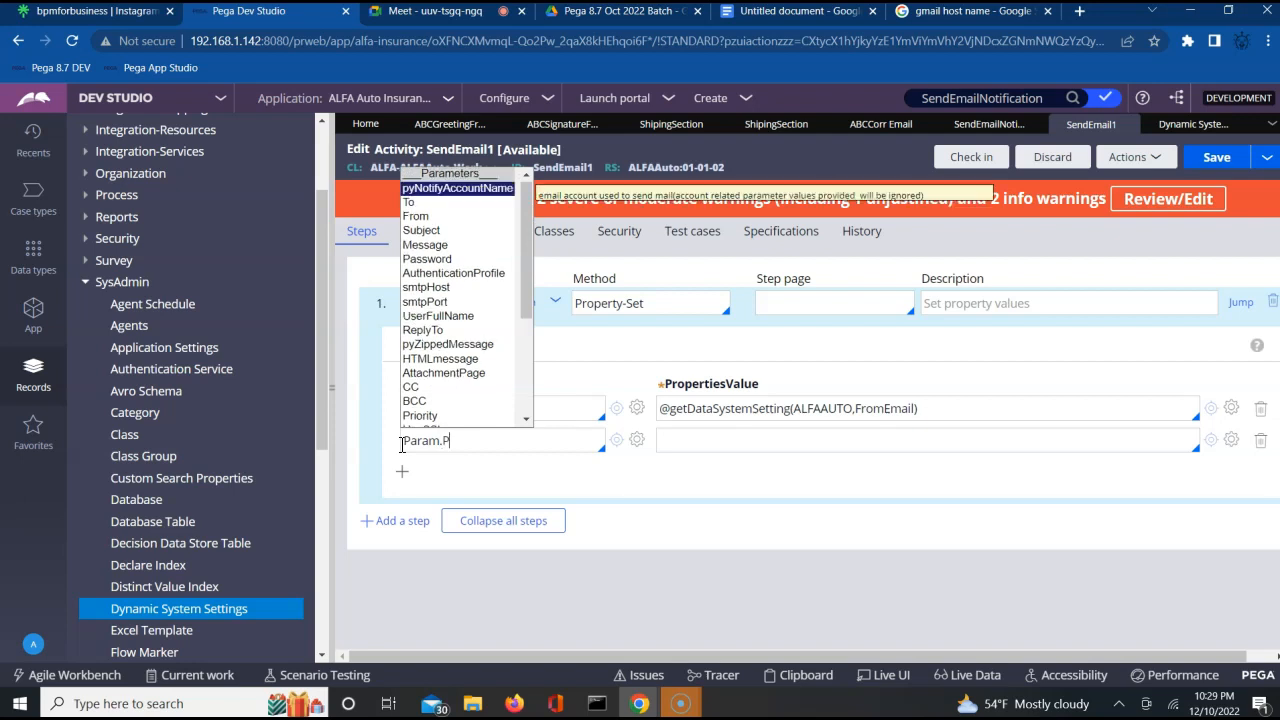
text(a)
key(Return)
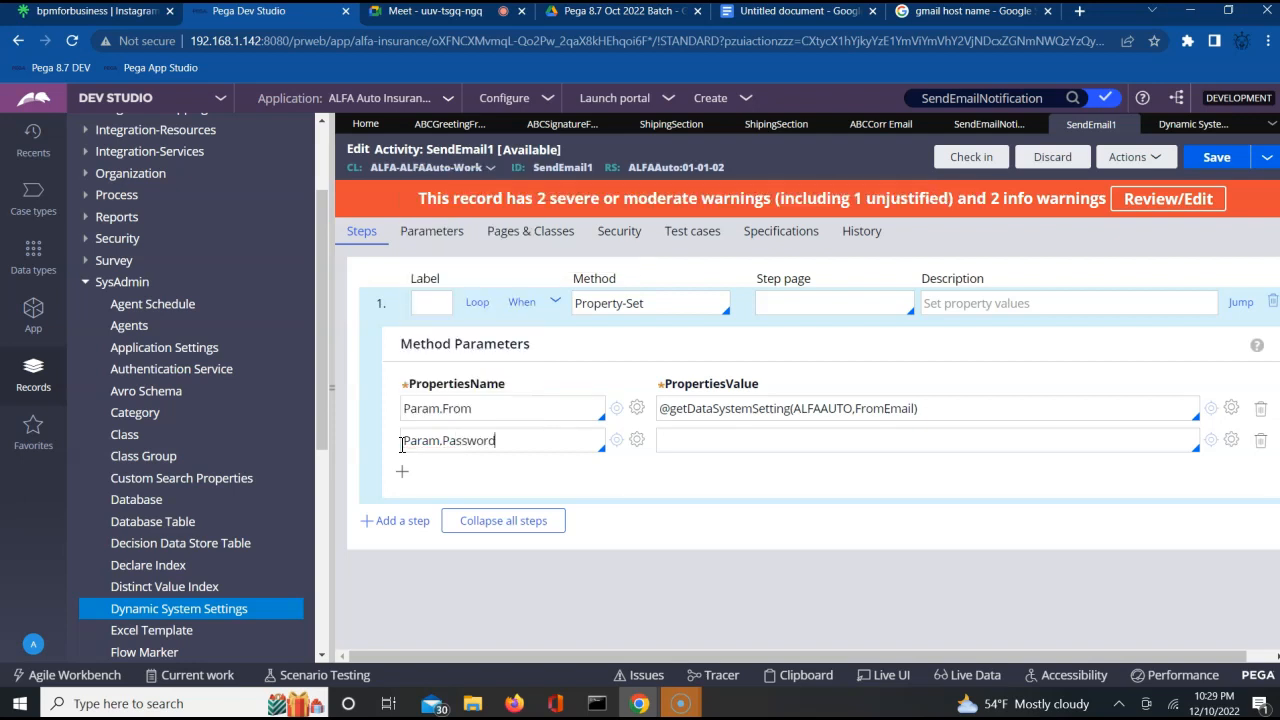
Build an expression for the Param.Password value, searching the functions for datasystem and inserting the Utilities getDataSystemSetting function with two string arguments.
click(690, 444)
click(1228, 441)
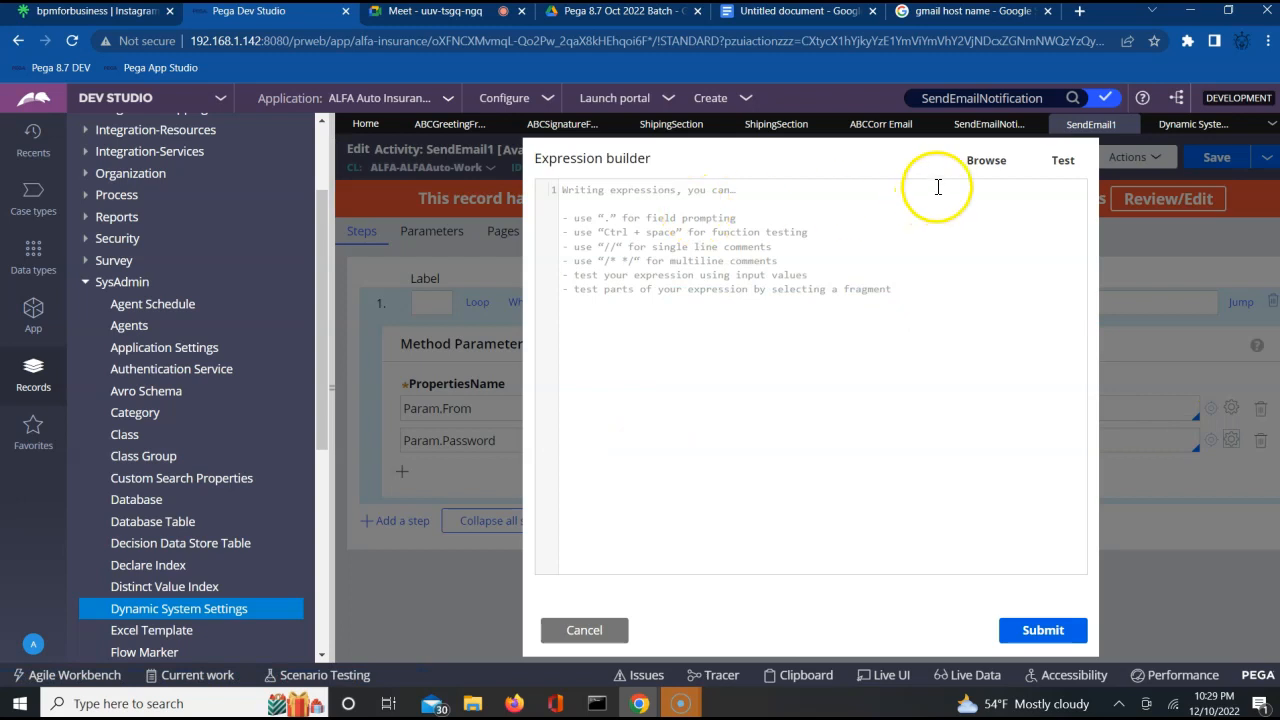
click(979, 172)
click(542, 211)
text(datasys)
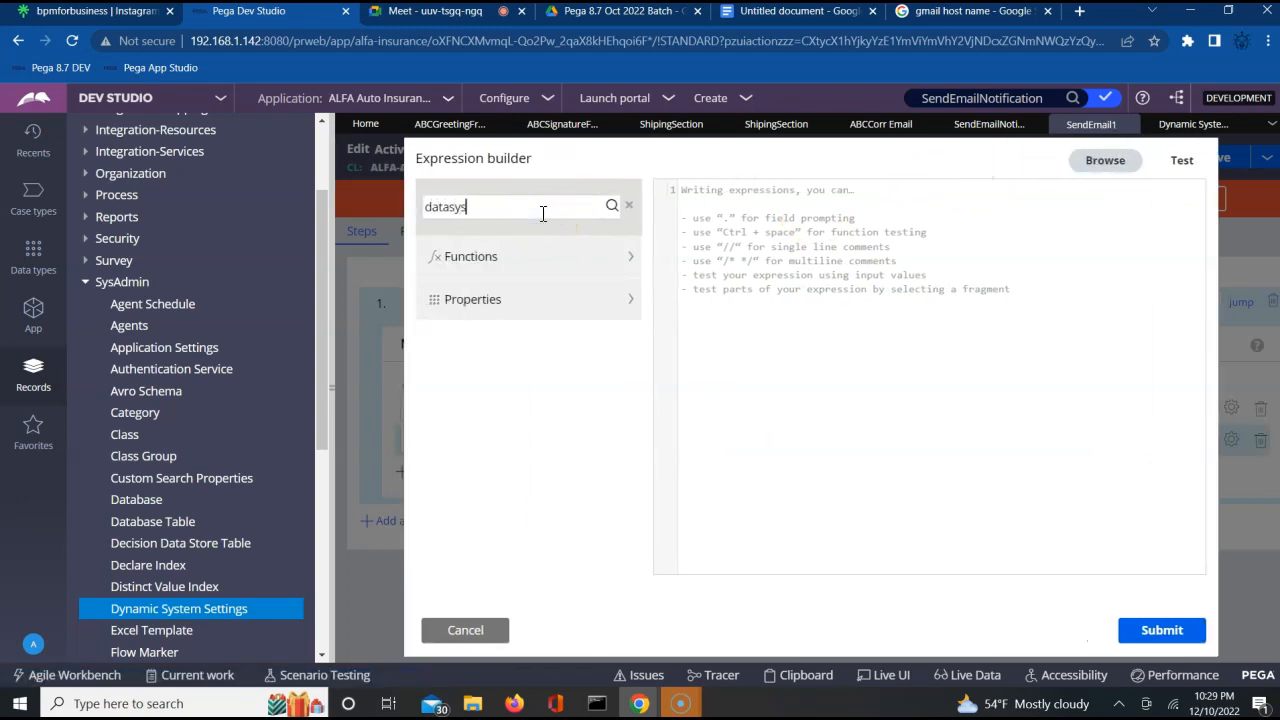
text(tem)
click(611, 206)
mouse_move(557, 331)
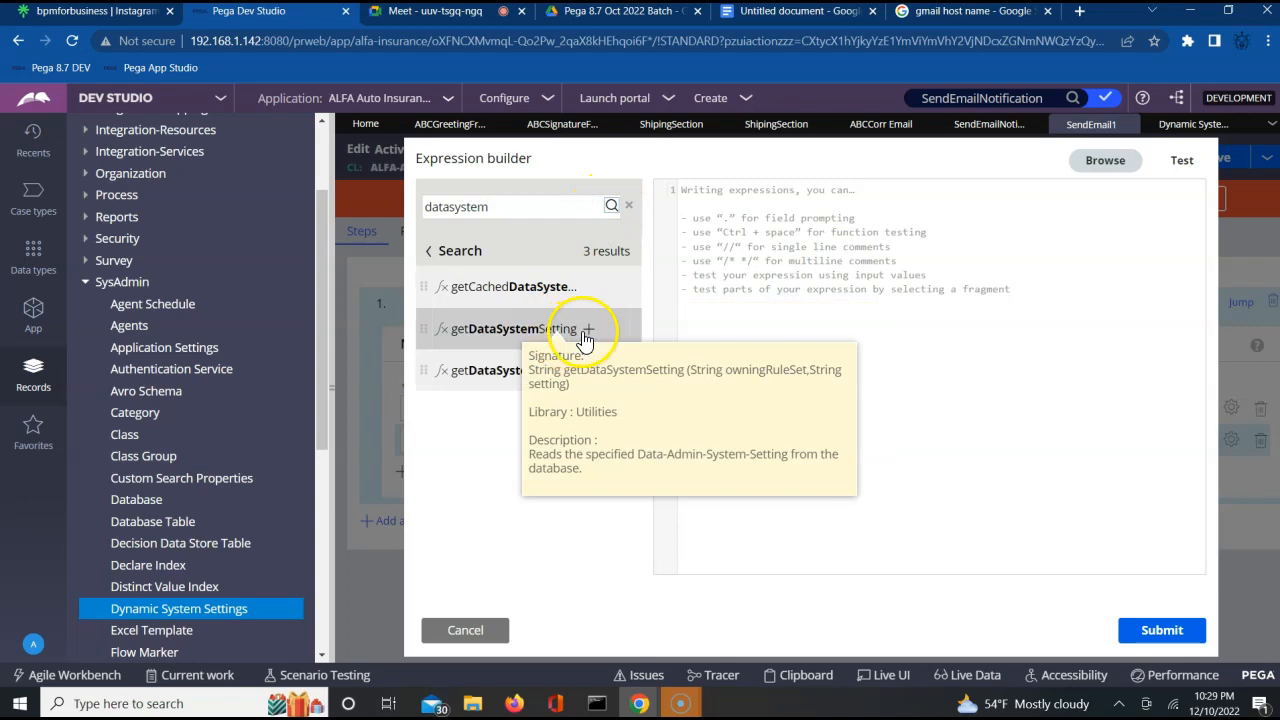
click(588, 329)
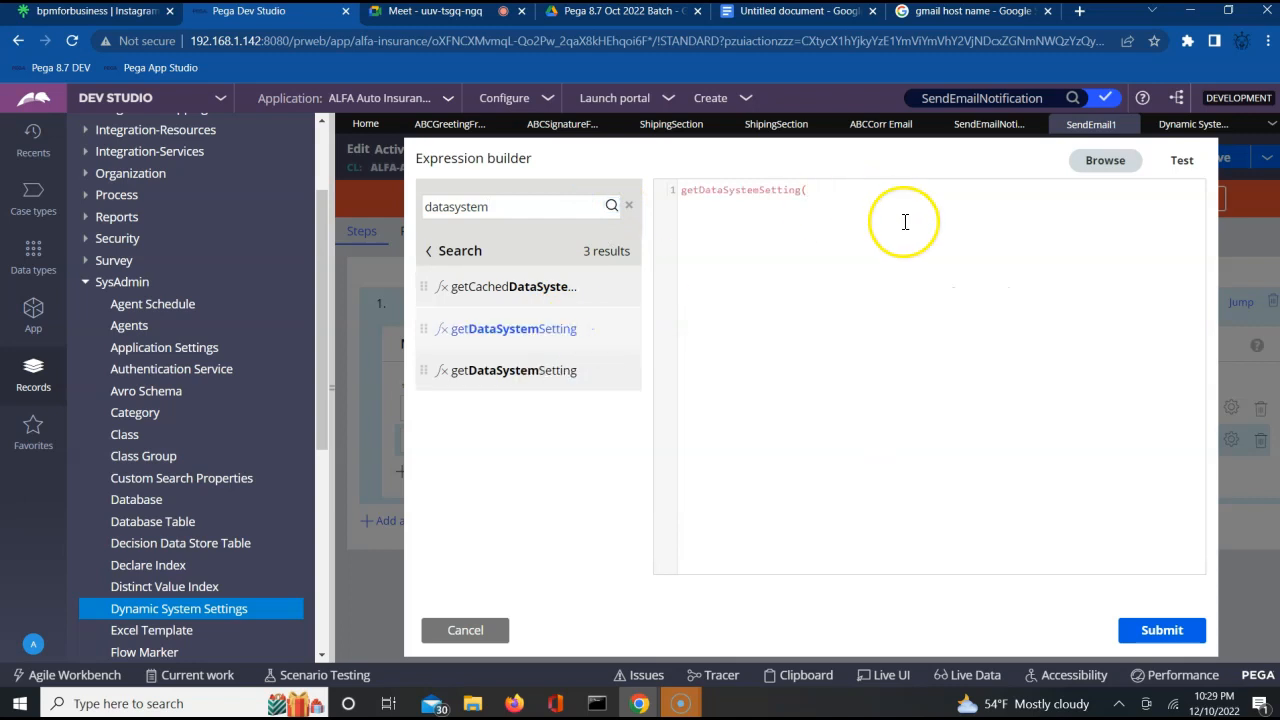
Complete the Param.Password expression as getDataSystemSetting(ALFAAuto,Password), checking the setting purpose in the Dynamic System Settings list.
text(ALFAAuto,)
click(1200, 124)
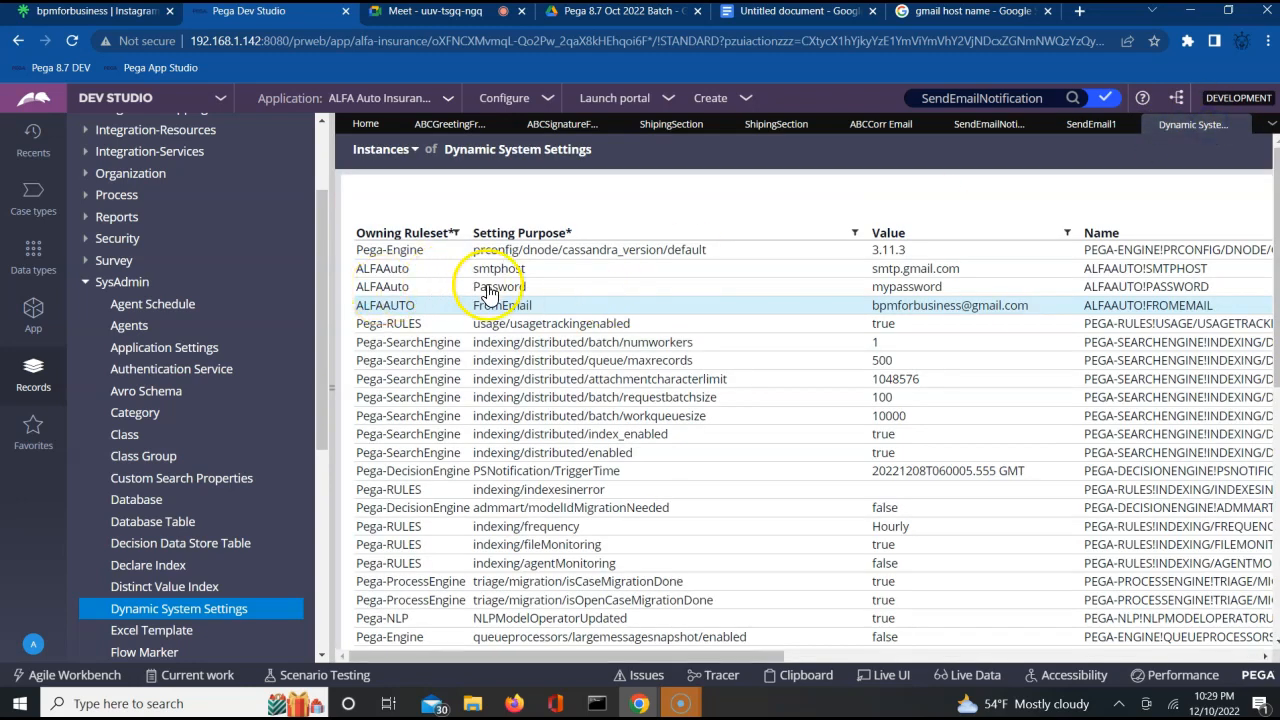
click(1082, 127)
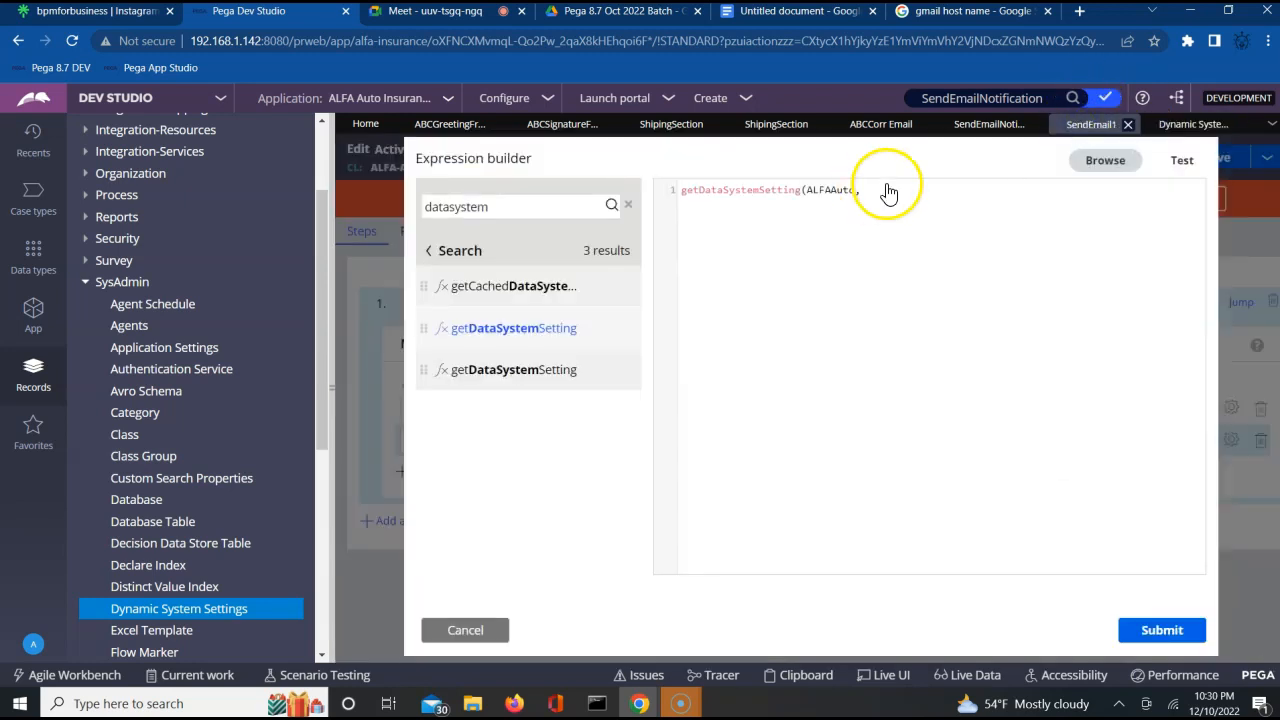
text(Passwo)
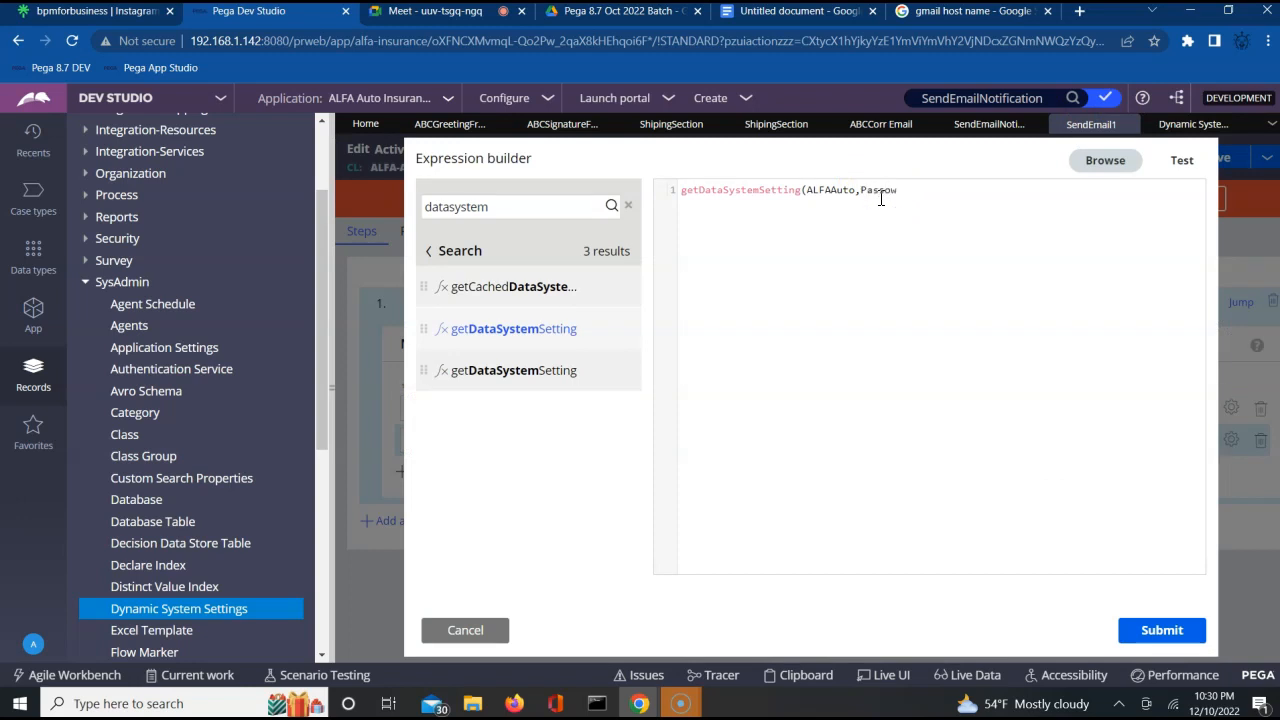
text(rd))
Test the getDataSystemSetting(ALFAAuto,Password) expression and submit it as the value of Param.Password.
click(1024, 277)
click(1073, 290)
click(1182, 162)
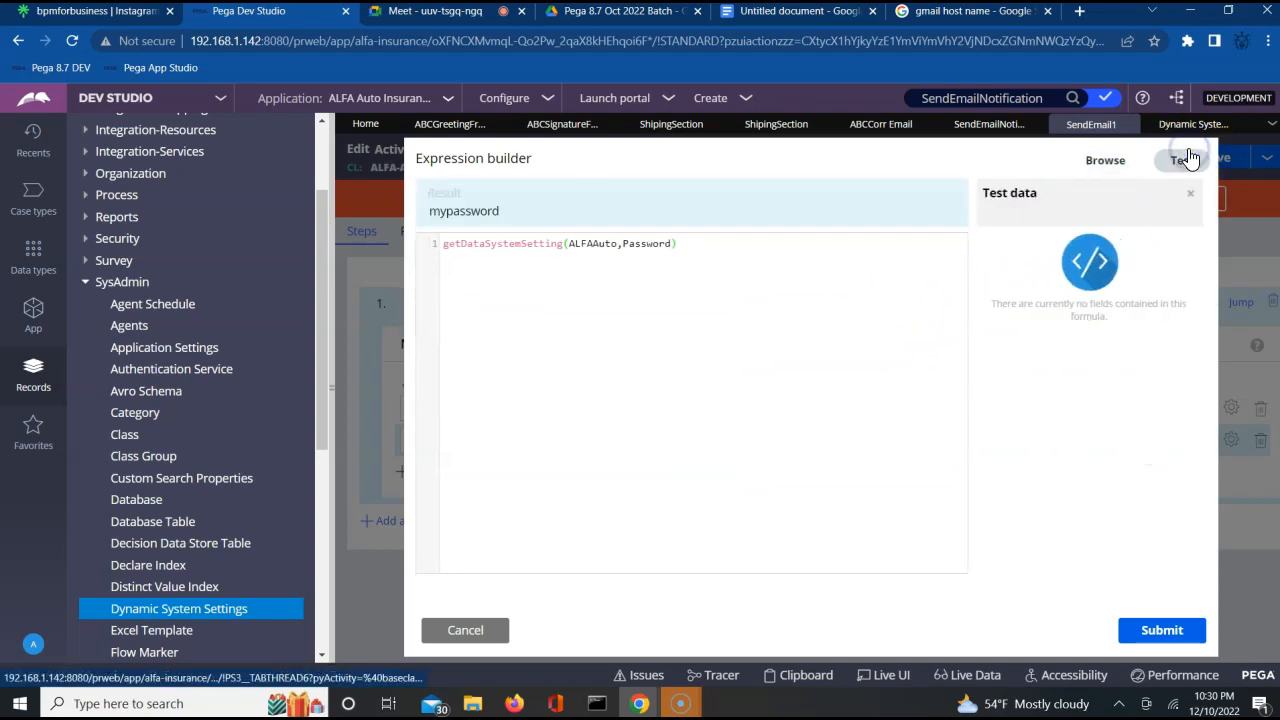
click(1162, 630)
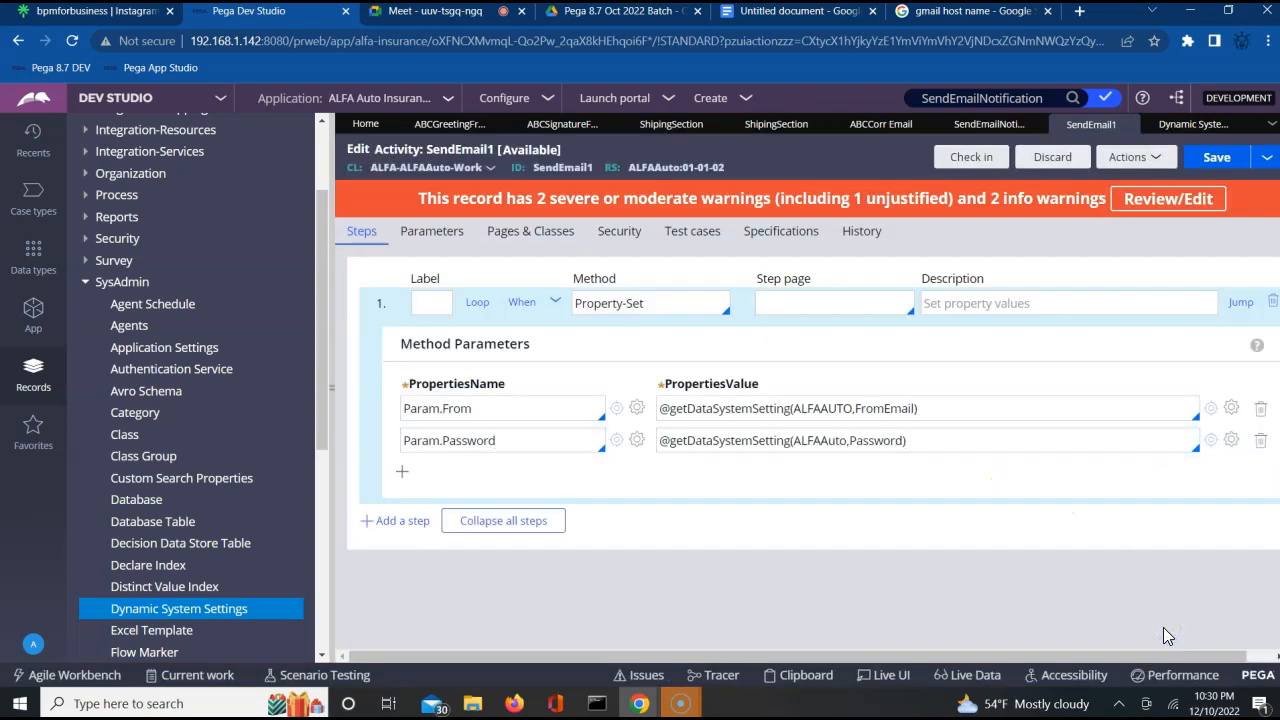
Add a third property row to the Property-Set step and name it Param.smtpHost.
click(402, 474)
click(416, 480)
text(Param)
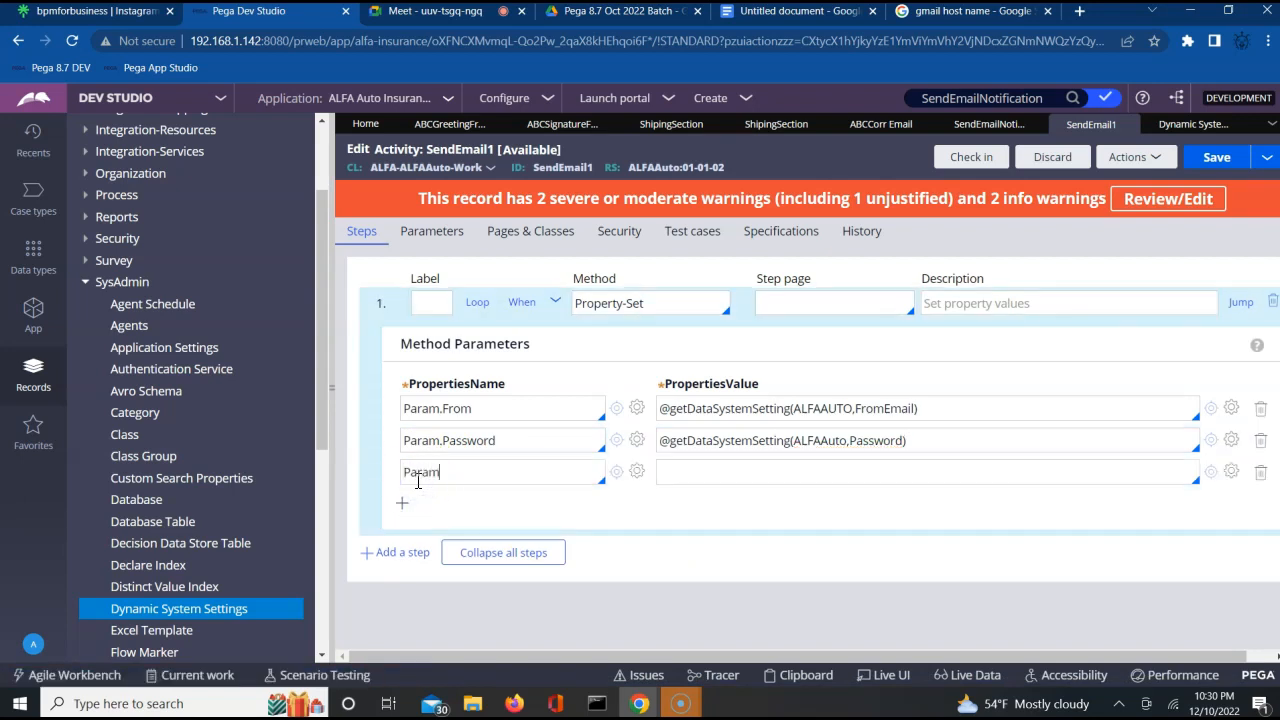
text(.)
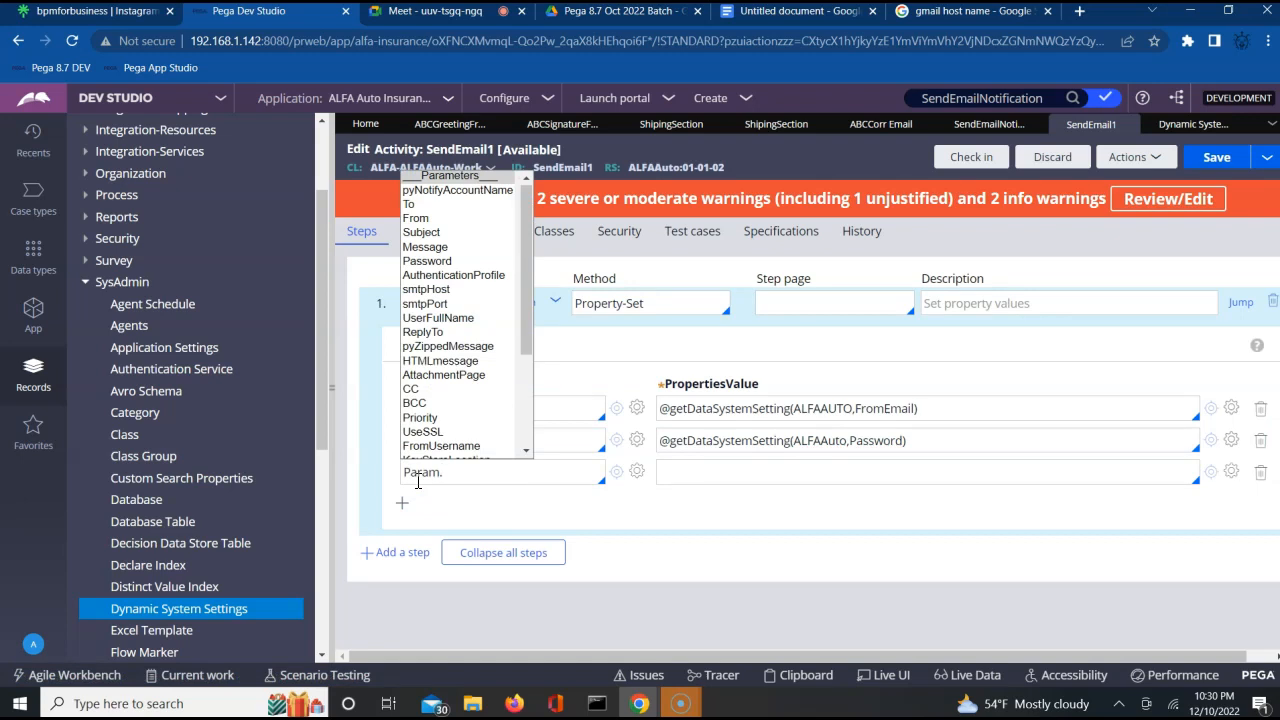
text(sm)
key(Return)
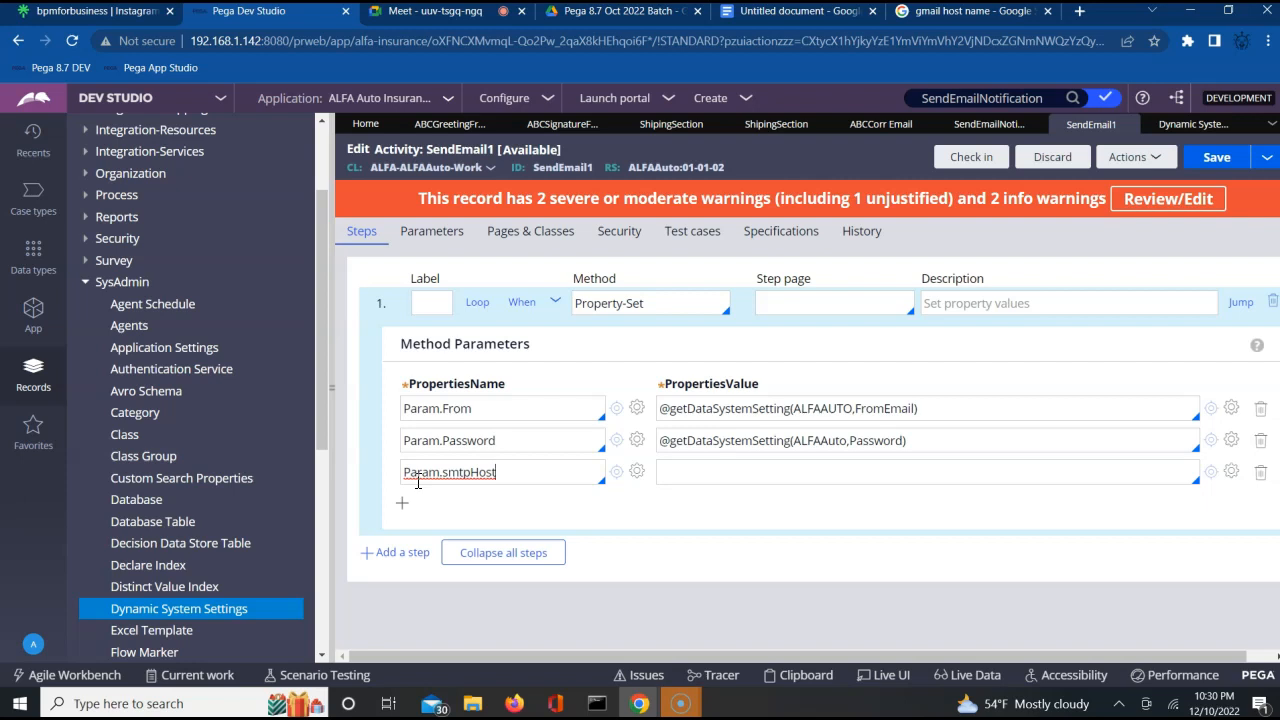
Build an expression for the Param.smtpHost value, searching the functions for datasys and inserting the Utilities getDataSystemSetting function.
click(893, 474)
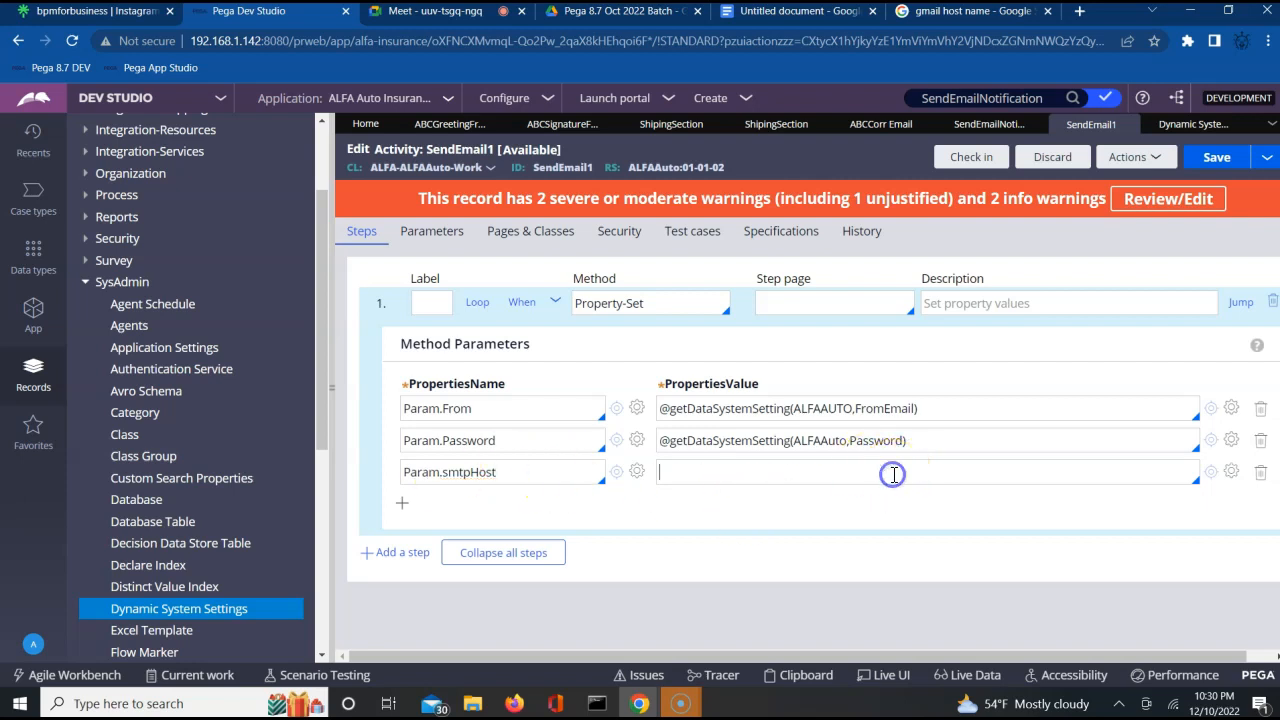
click(1230, 473)
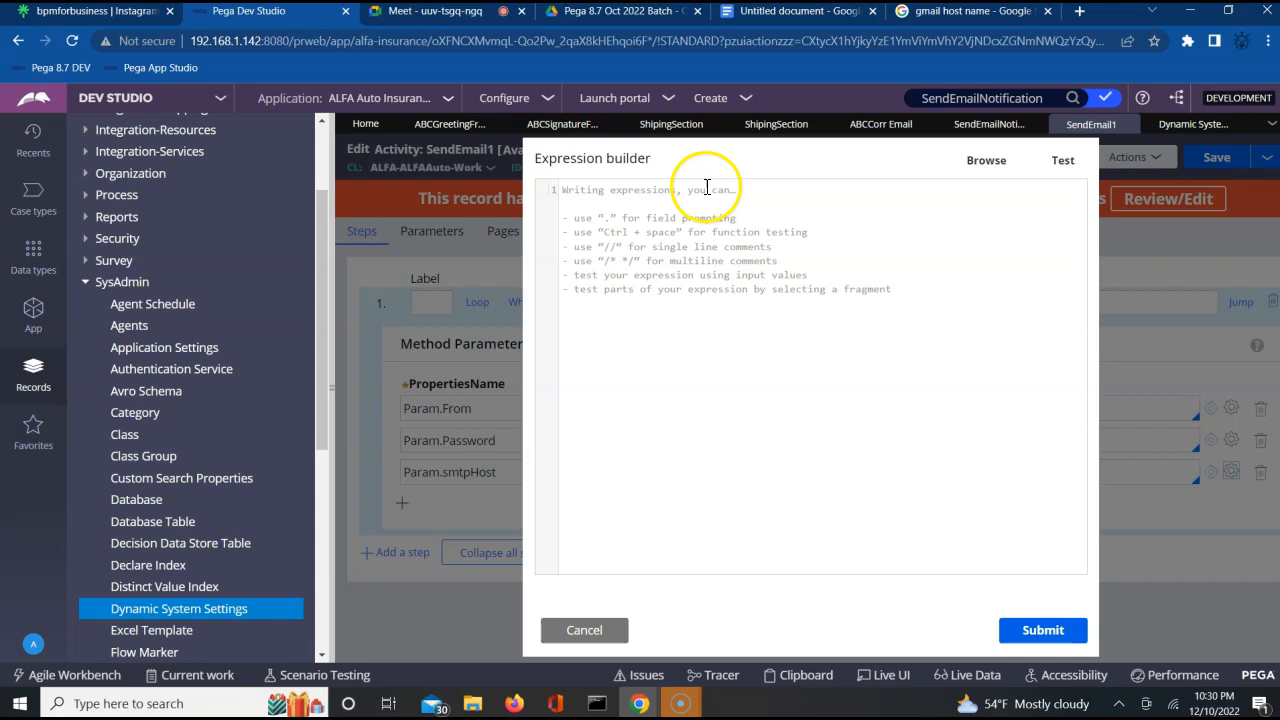
click(988, 165)
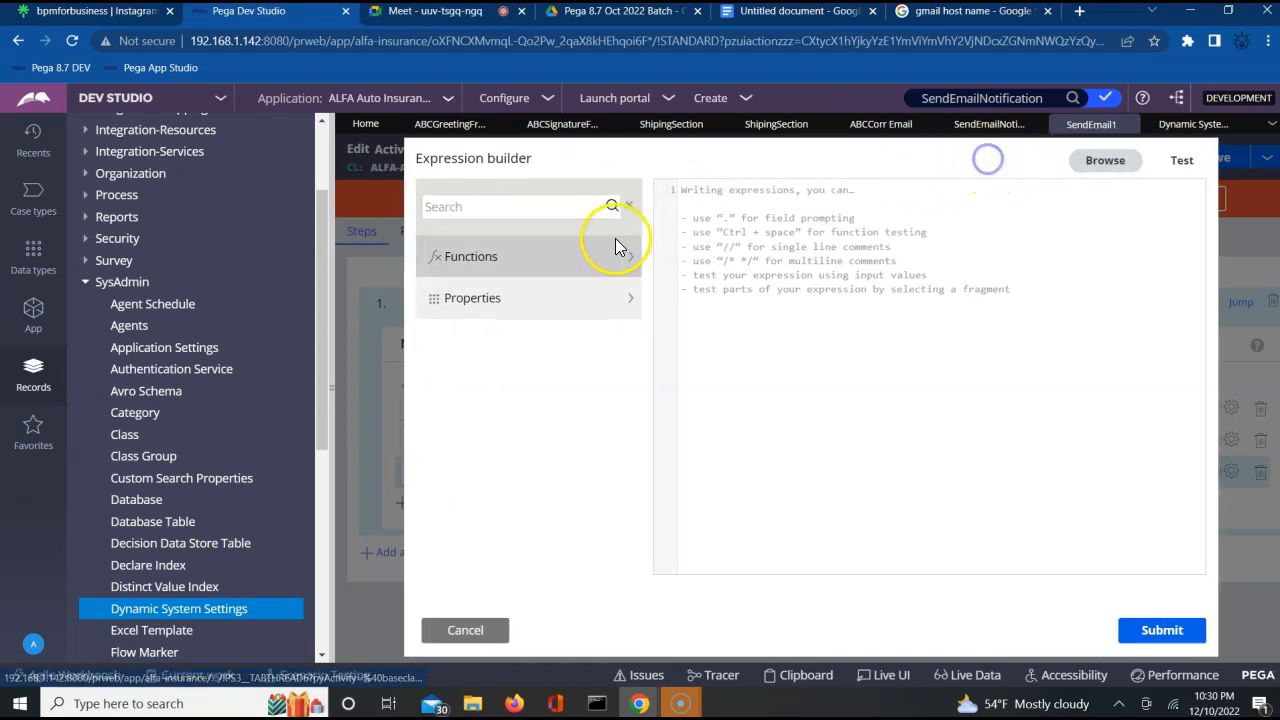
click(509, 206)
text(data)
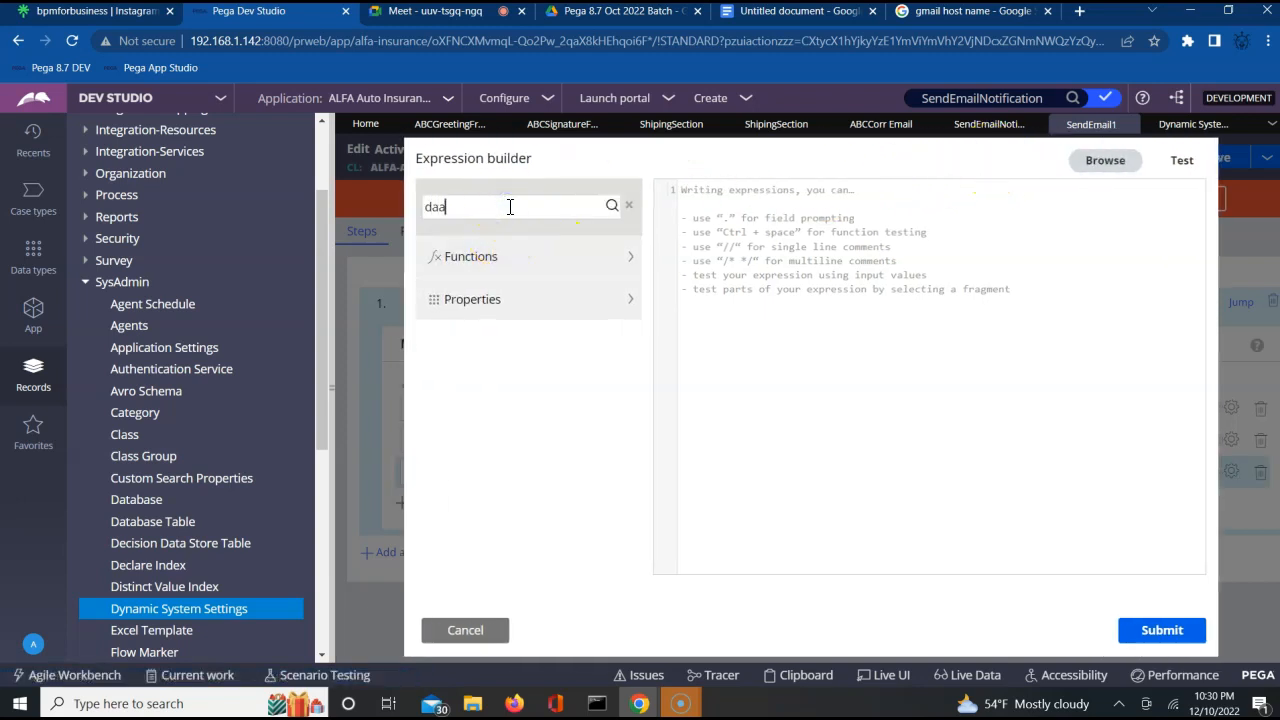
text(sys)
click(611, 205)
mouse_move(522, 320)
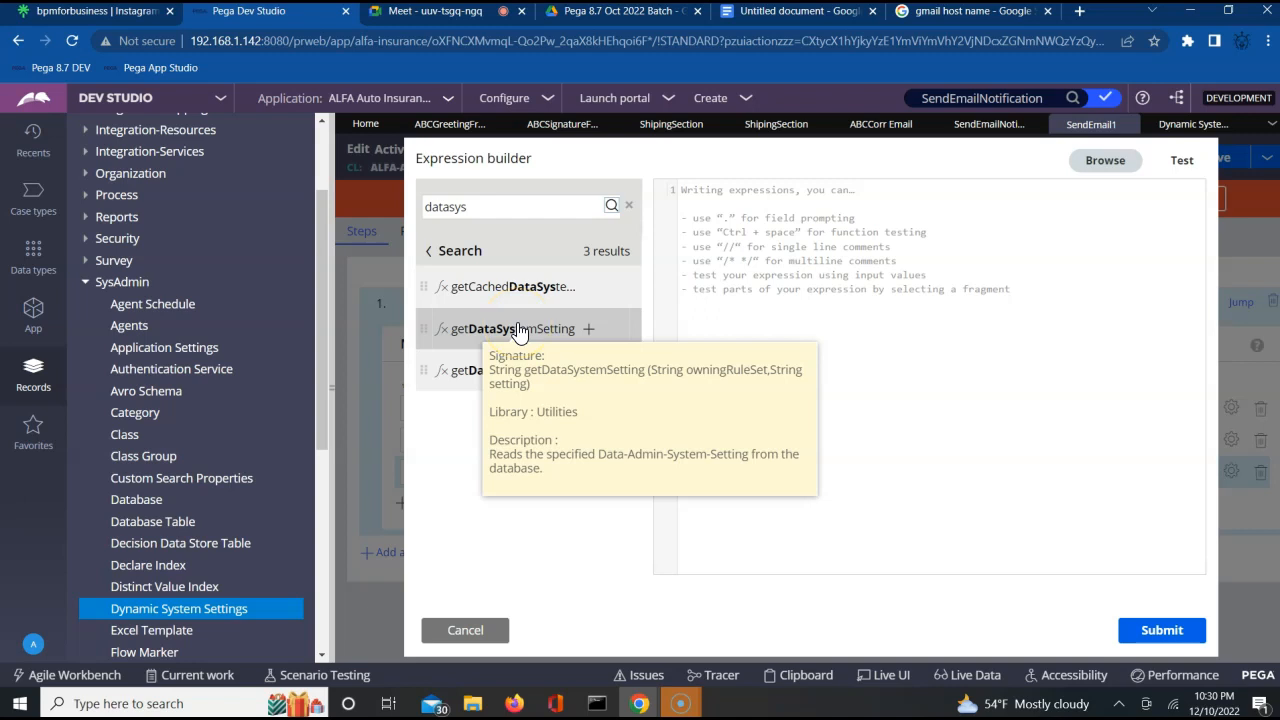
click(589, 331)
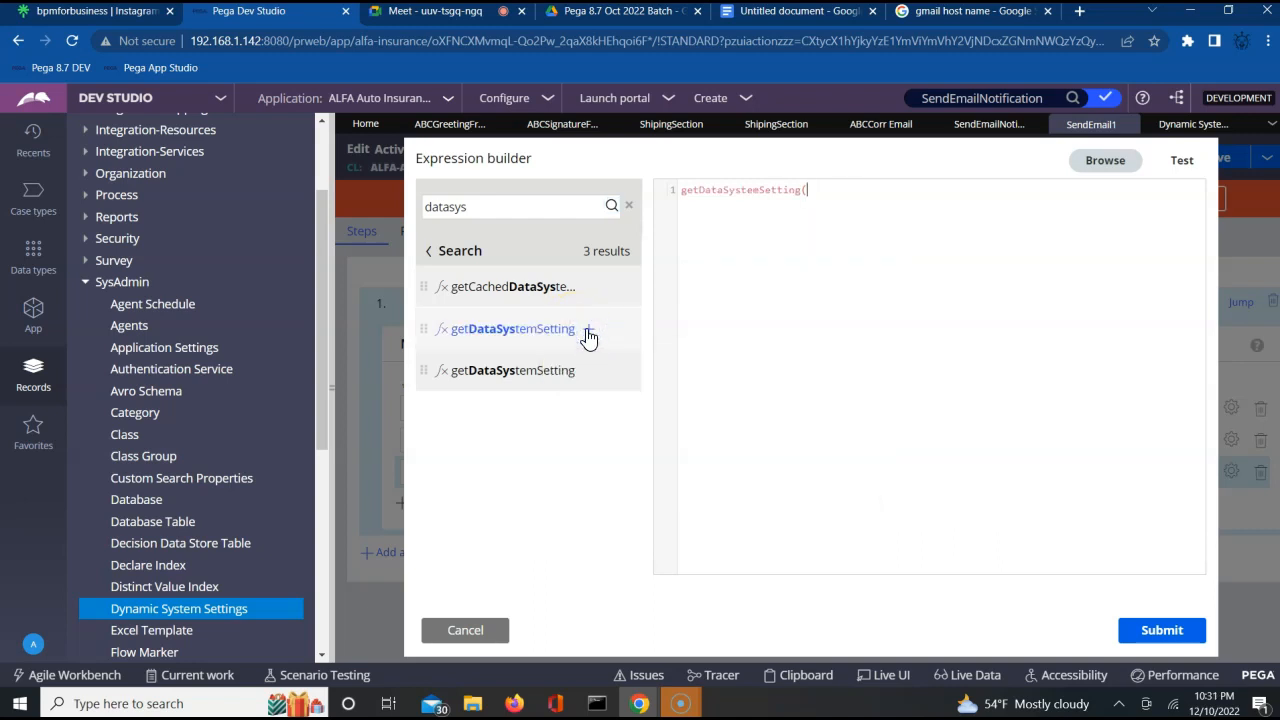
Complete the Param.smtpHost expression as getDataSystemSetting(ALFAAtuo,smtphost), checking the setting purpose in the Dynamic System Settings list.
click(951, 203)
triple_click(739, 188)
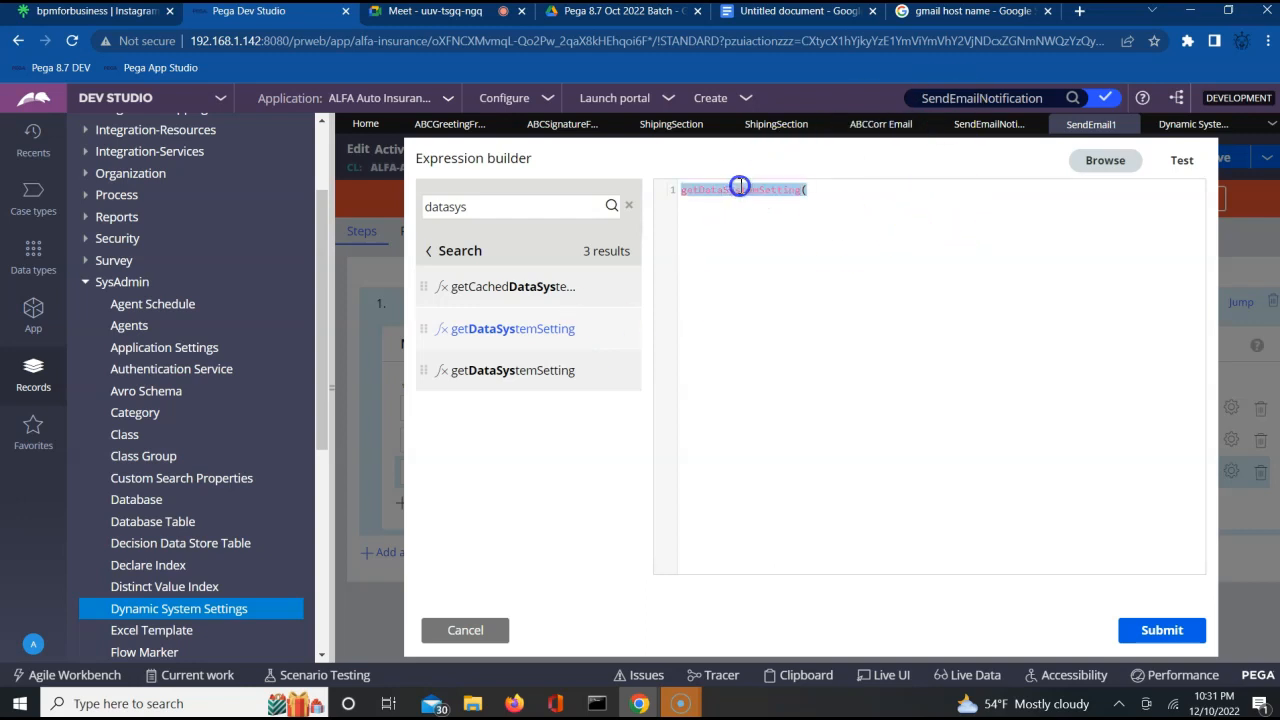
click(823, 190)
text(A)
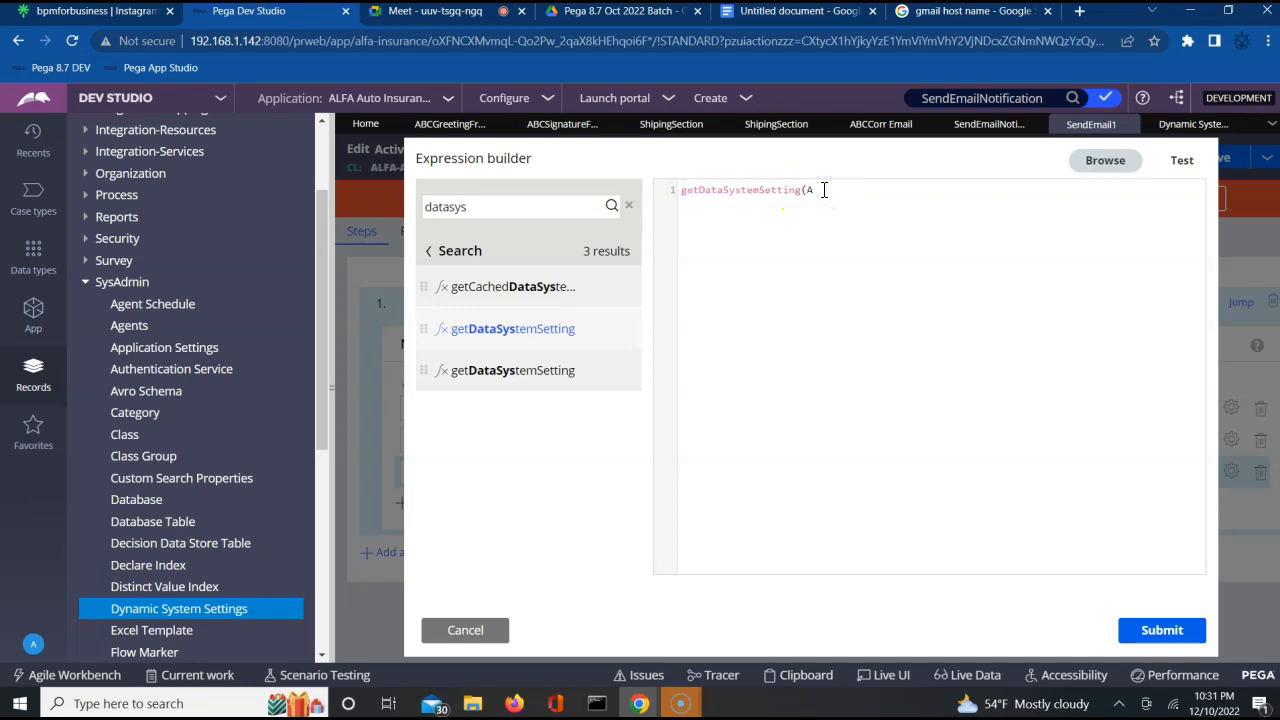
text(LFAAtuo,smtp)
click(835, 190)
click(1188, 125)
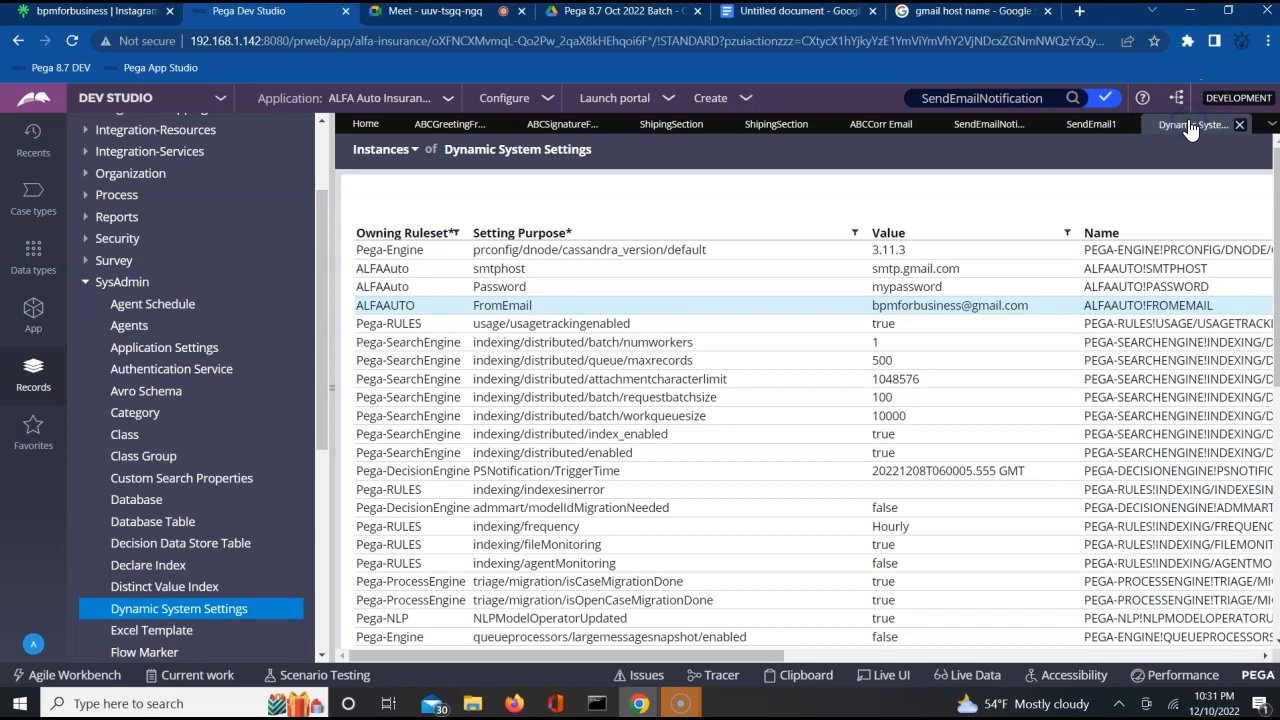
click(1009, 145)
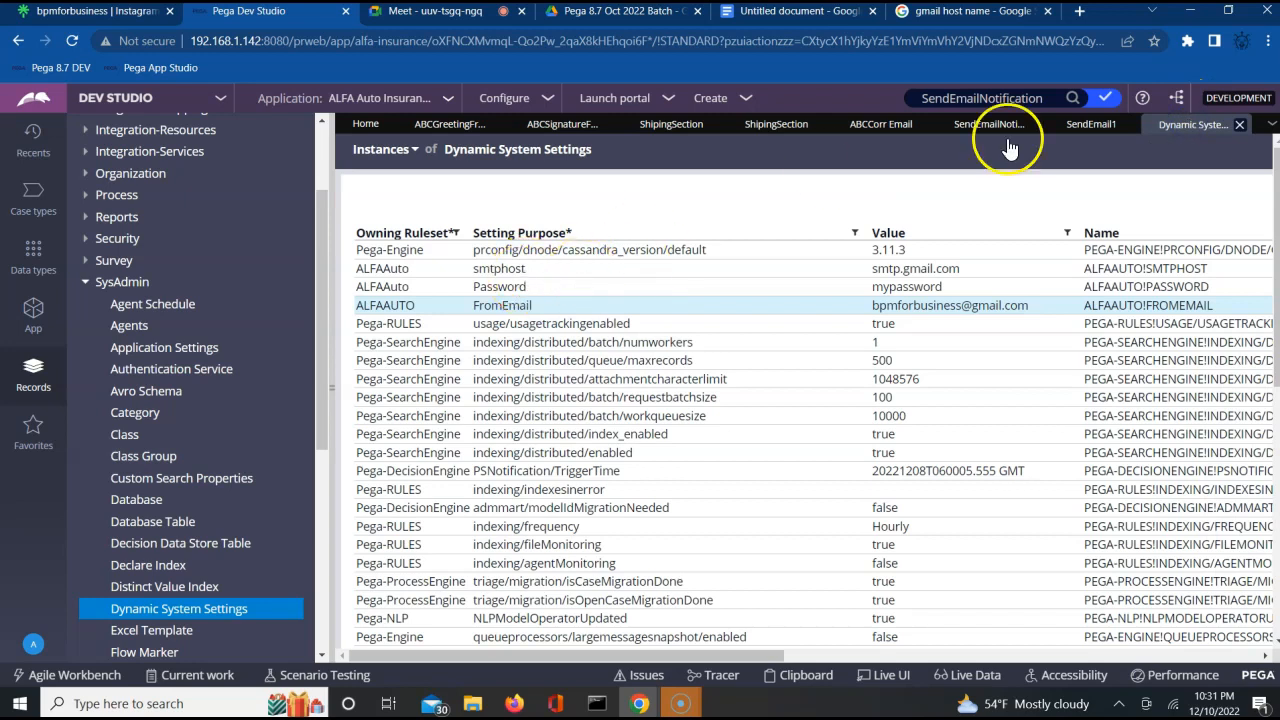
click(1090, 127)
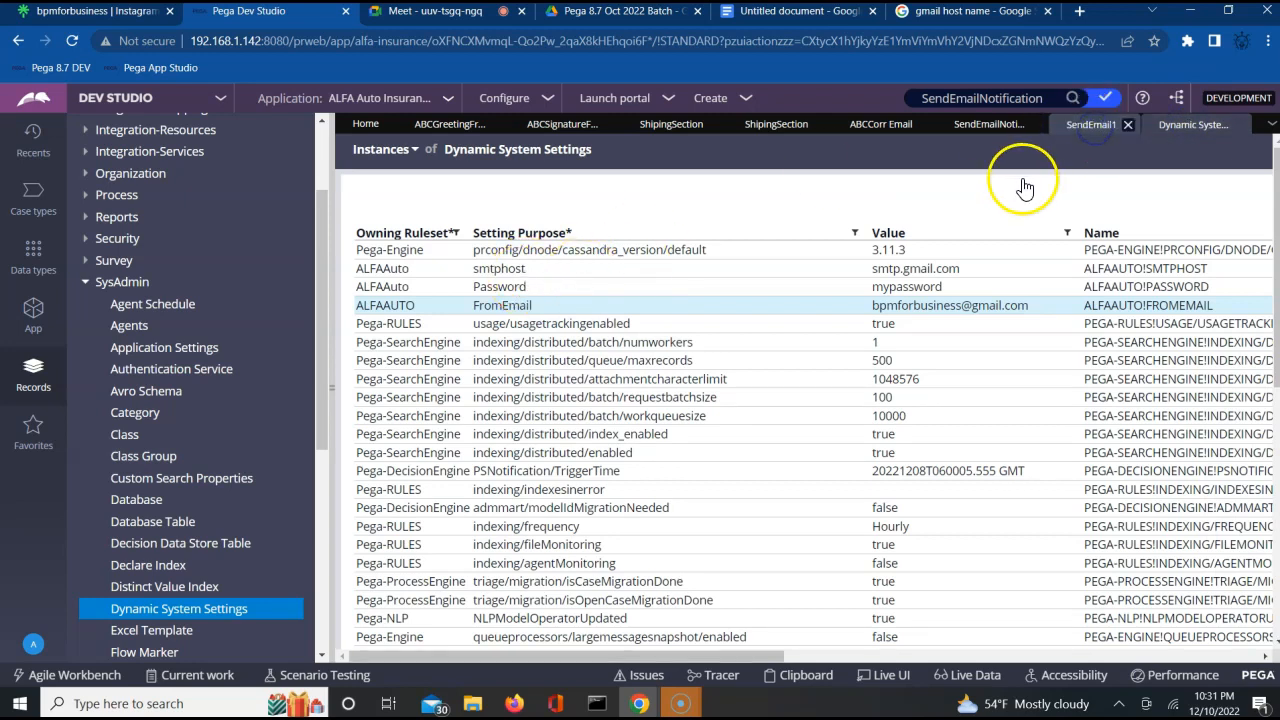
click(916, 193)
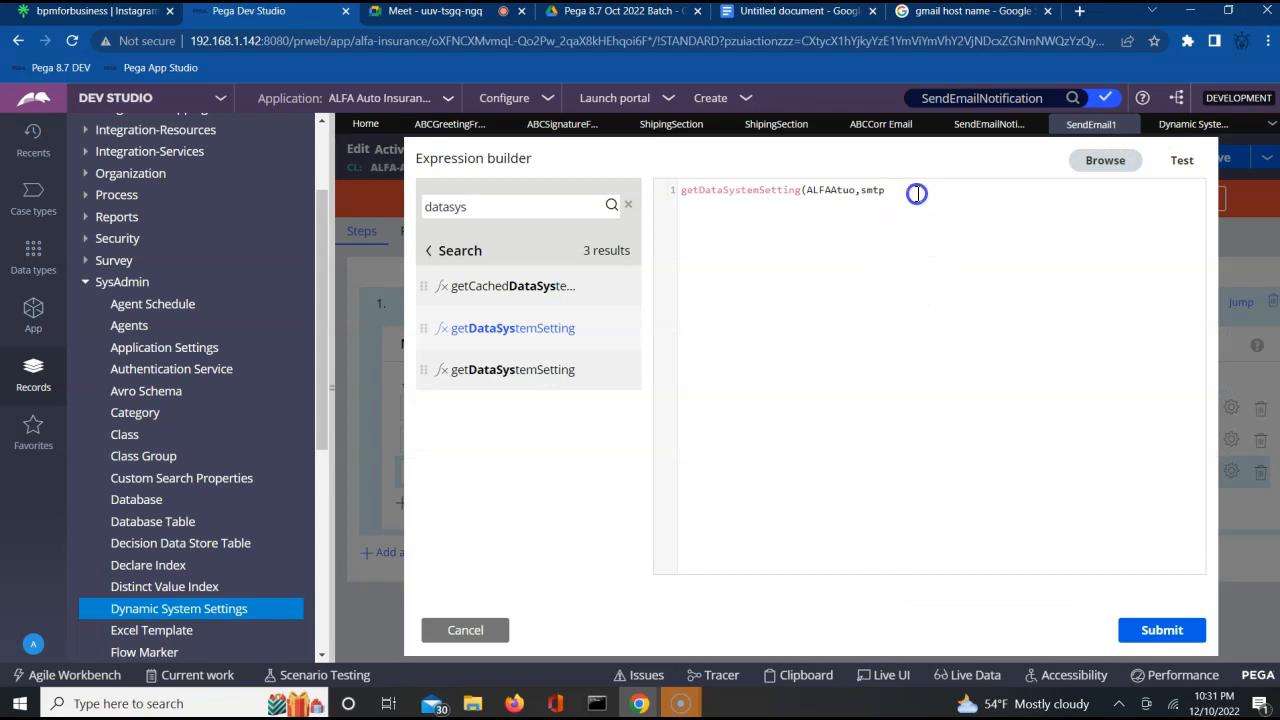
text(host)
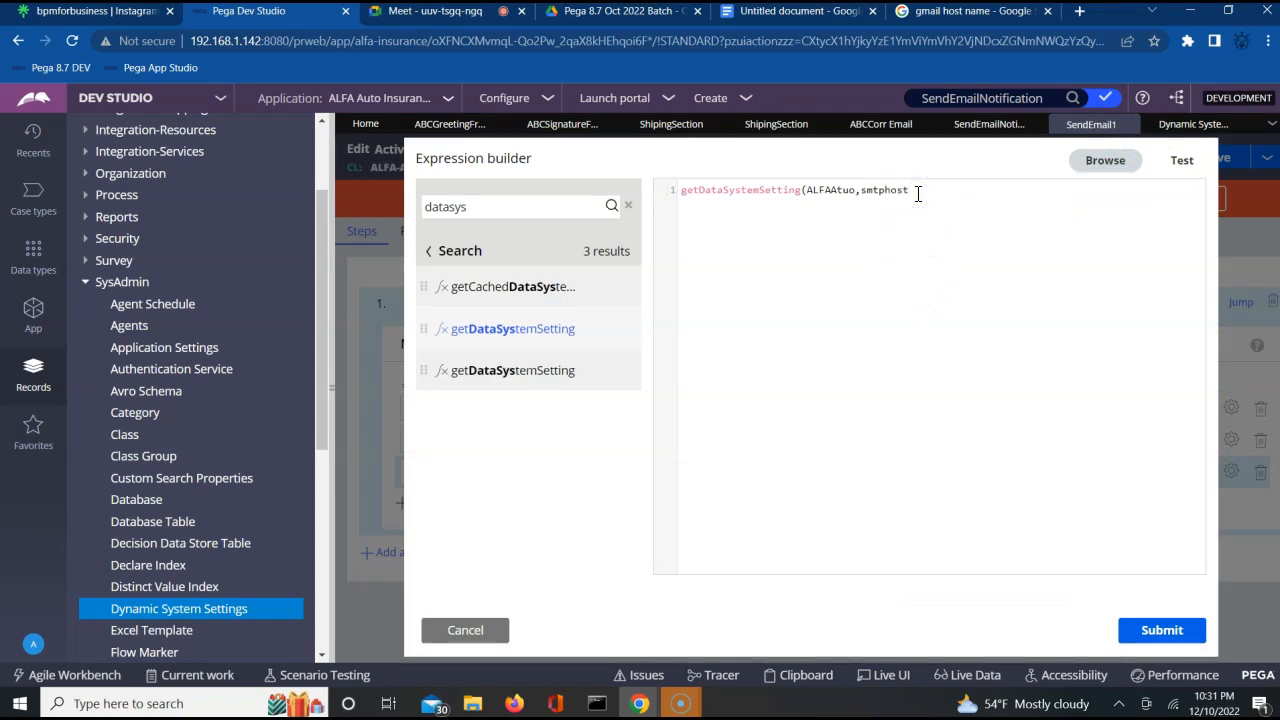
text())
Test the Param.smtpHost expression and correct its ruleset argument to ALFAAuto.
click(1183, 163)
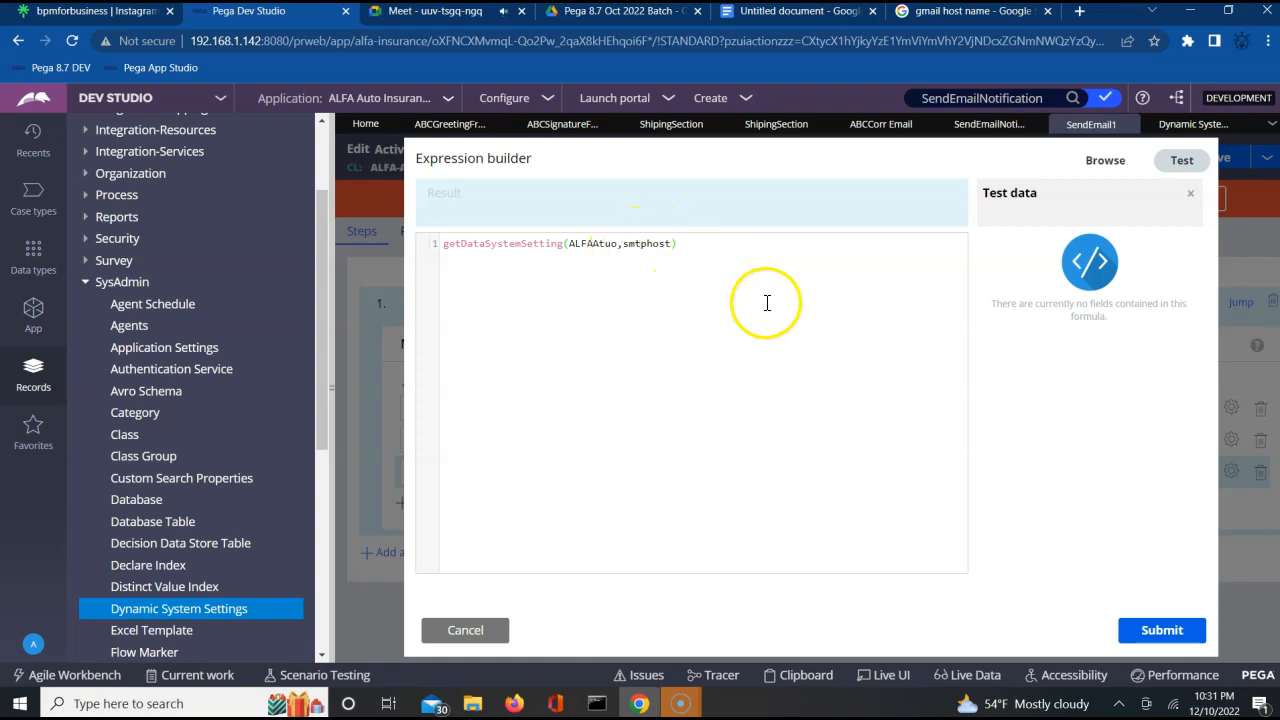
click(605, 250)
click(605, 248)
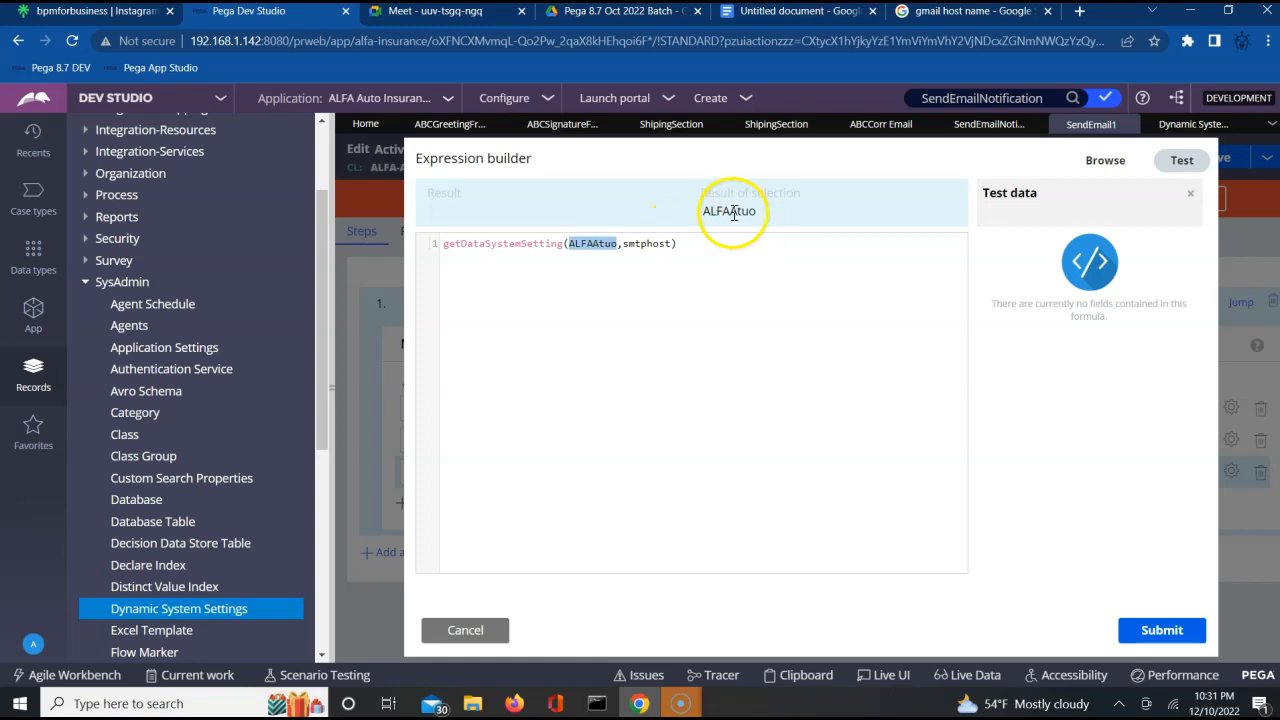
click(605, 244)
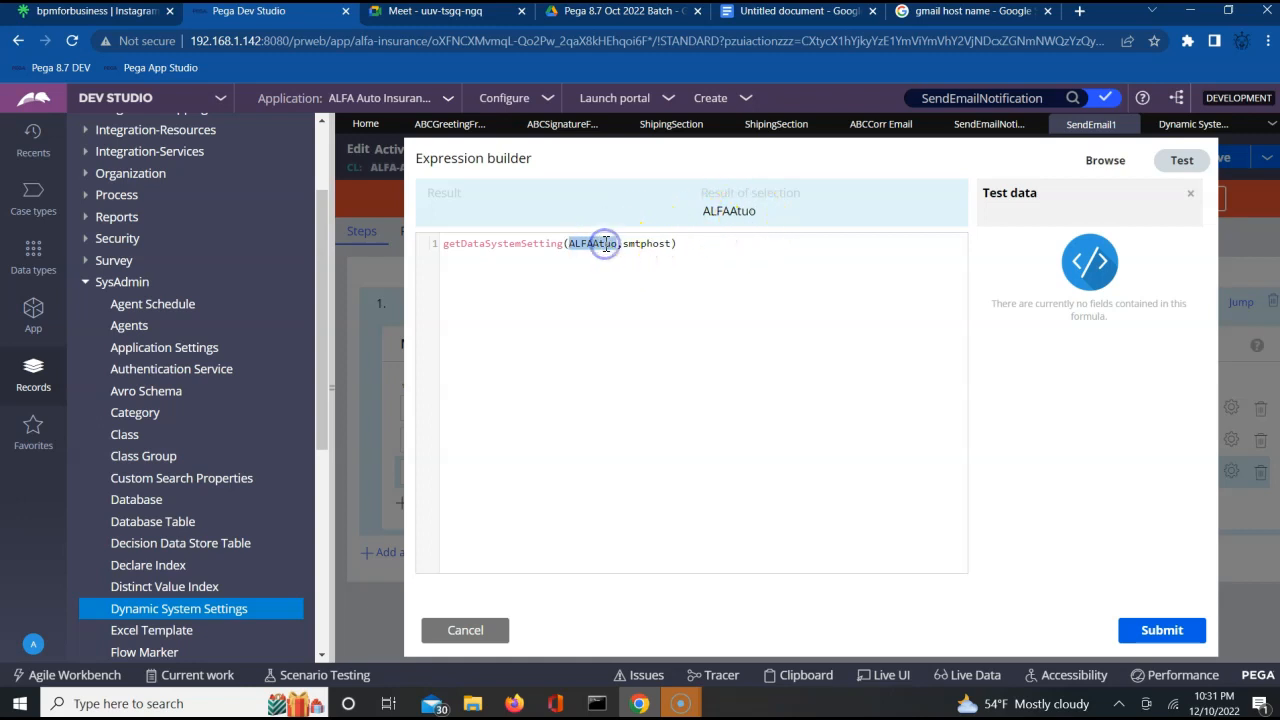
click(611, 245)
key(BackSpace)
key(BackSpace)
key(BackSpace)
text(uto)
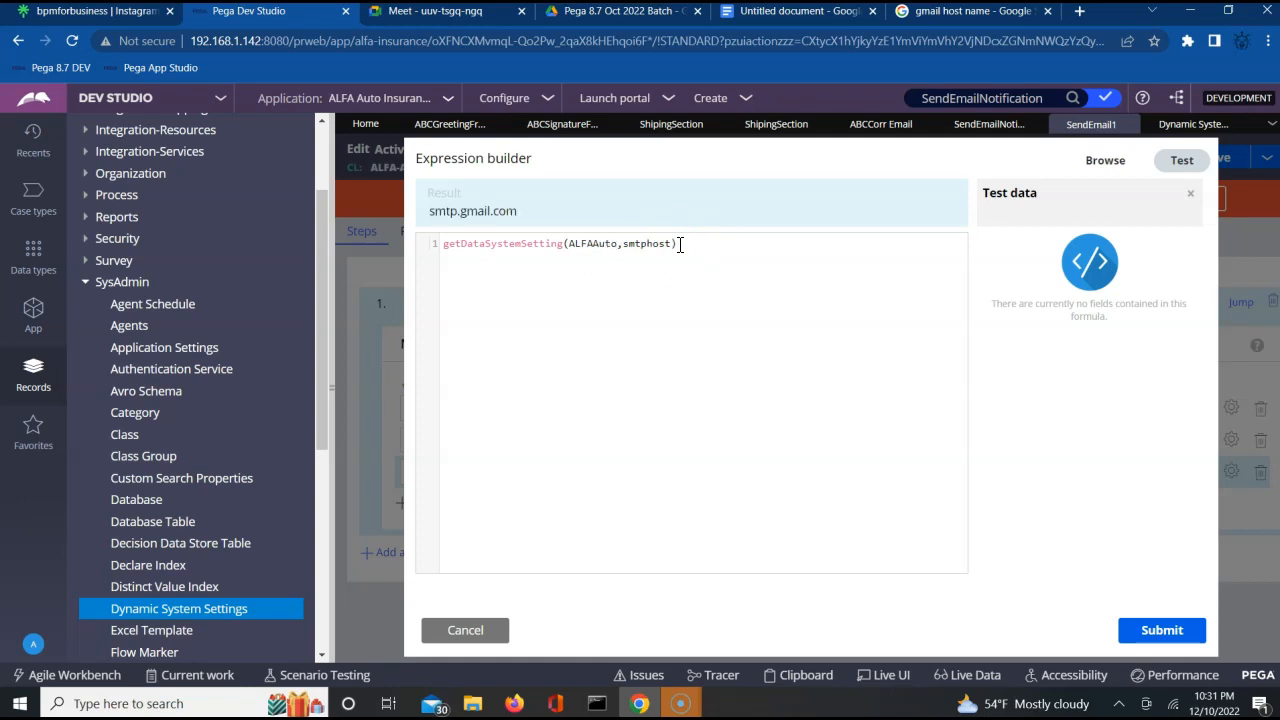
Evaluate the whole selected expression and compare it with the smtphost entry in the Dynamic System Settings list.
click(638, 240)
triple_click(638, 243)
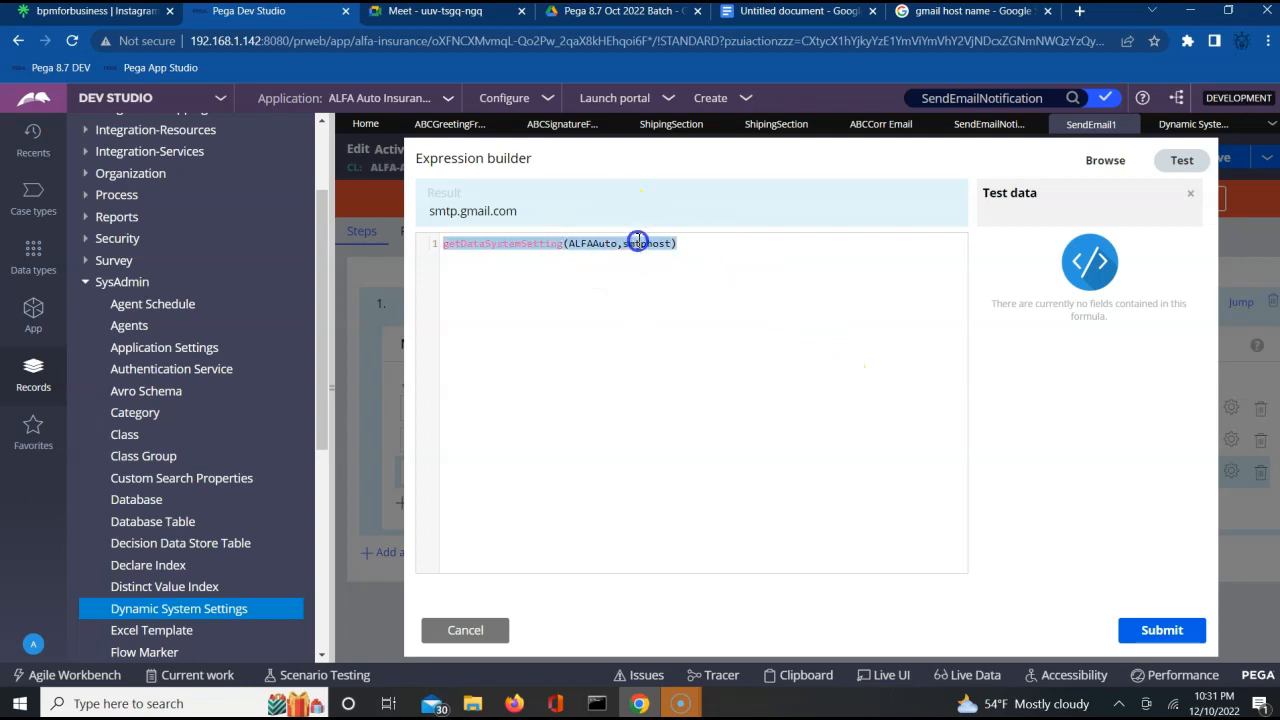
triple_click(593, 244)
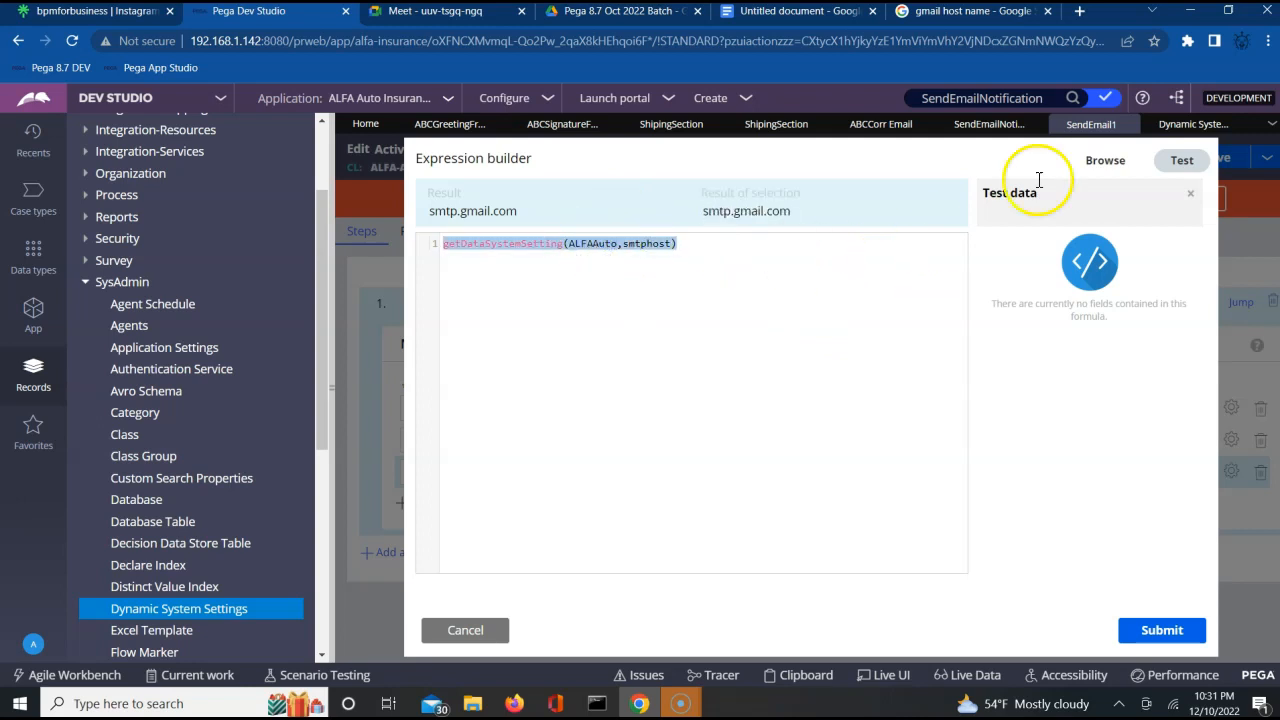
click(1168, 128)
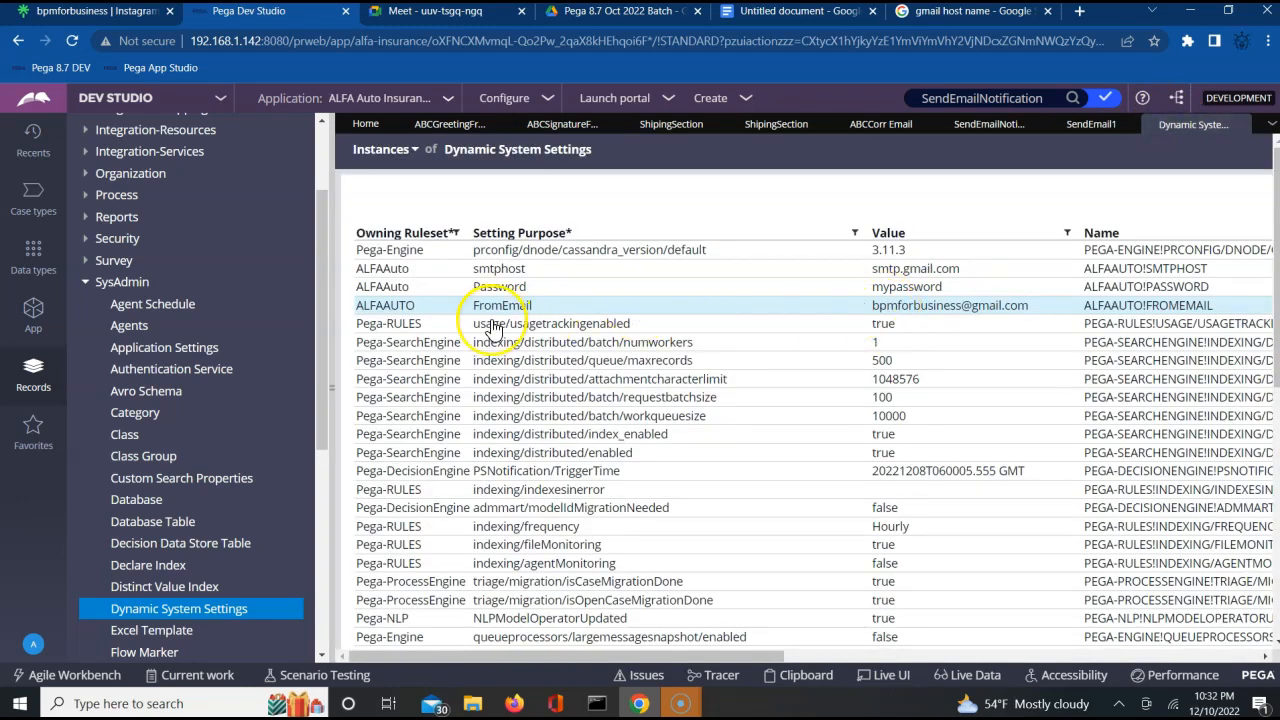
click(477, 18)
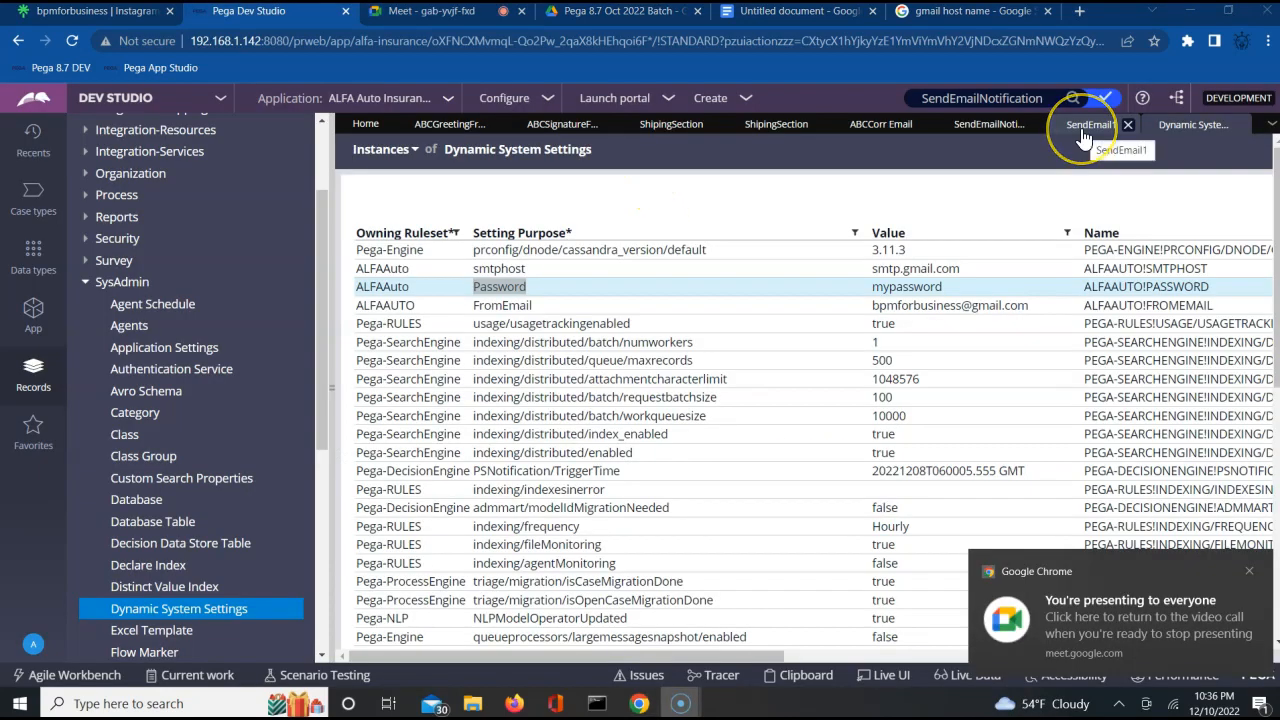
click(1082, 130)
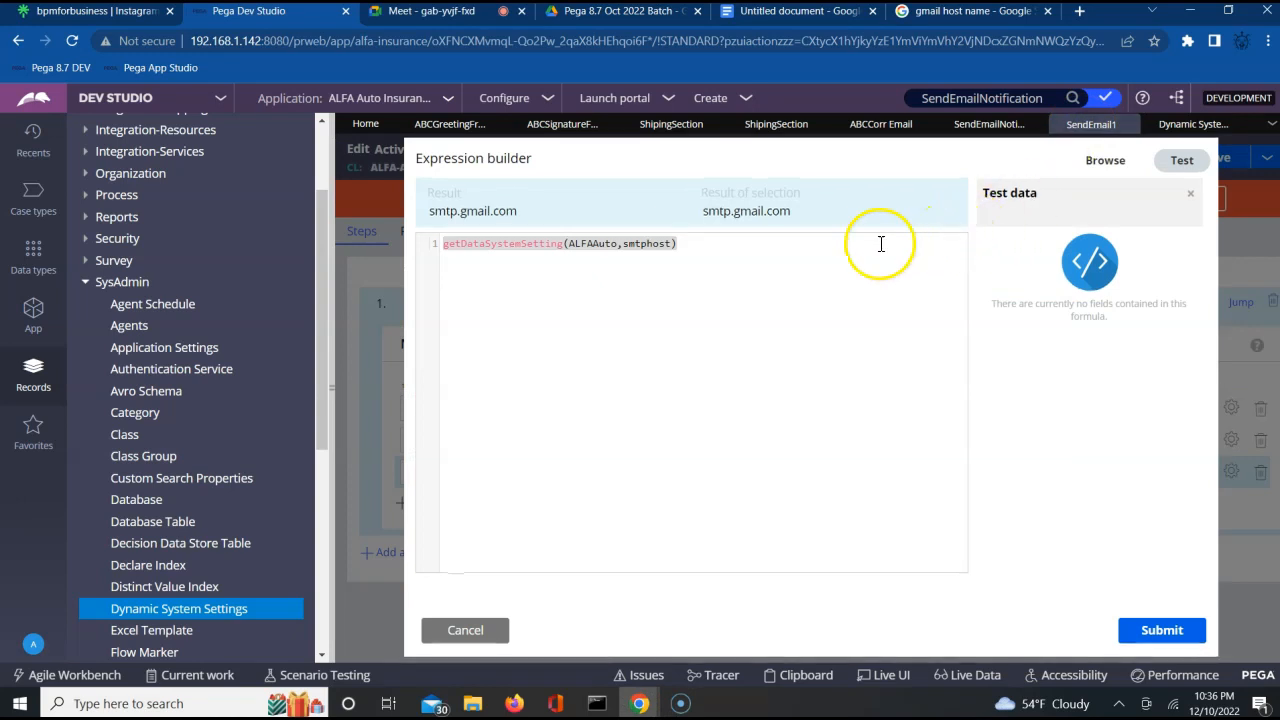
Retest the expression by removing and re-entering the u in ALFAAuto, and submit it as the value of Param.smtpHost.
click(603, 250)
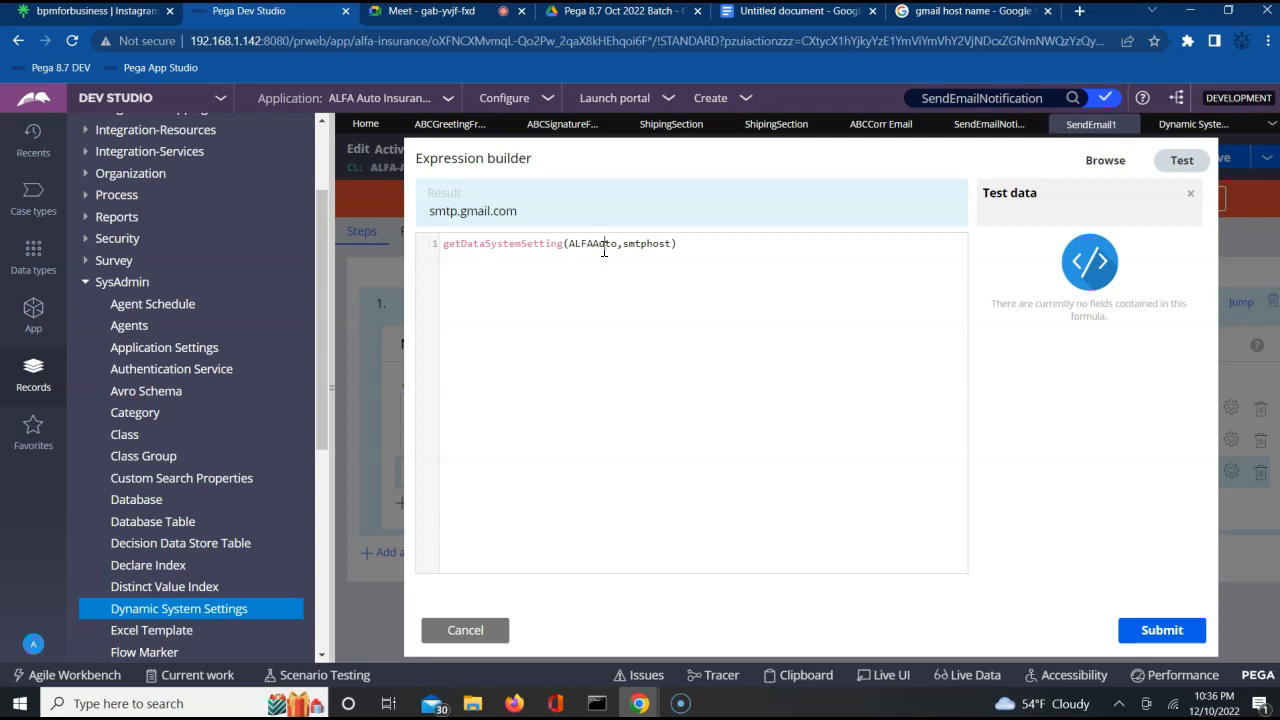
key(BackSpace)
click(663, 328)
click(638, 244)
click(598, 244)
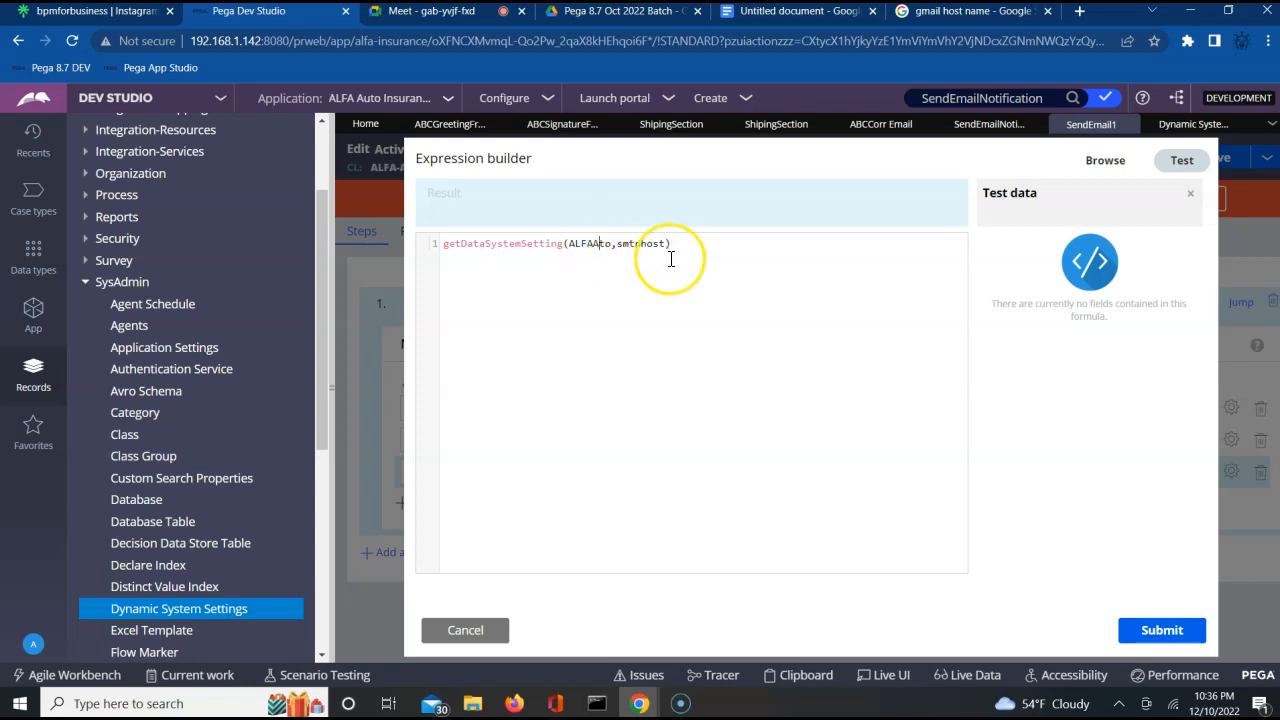
text(u)
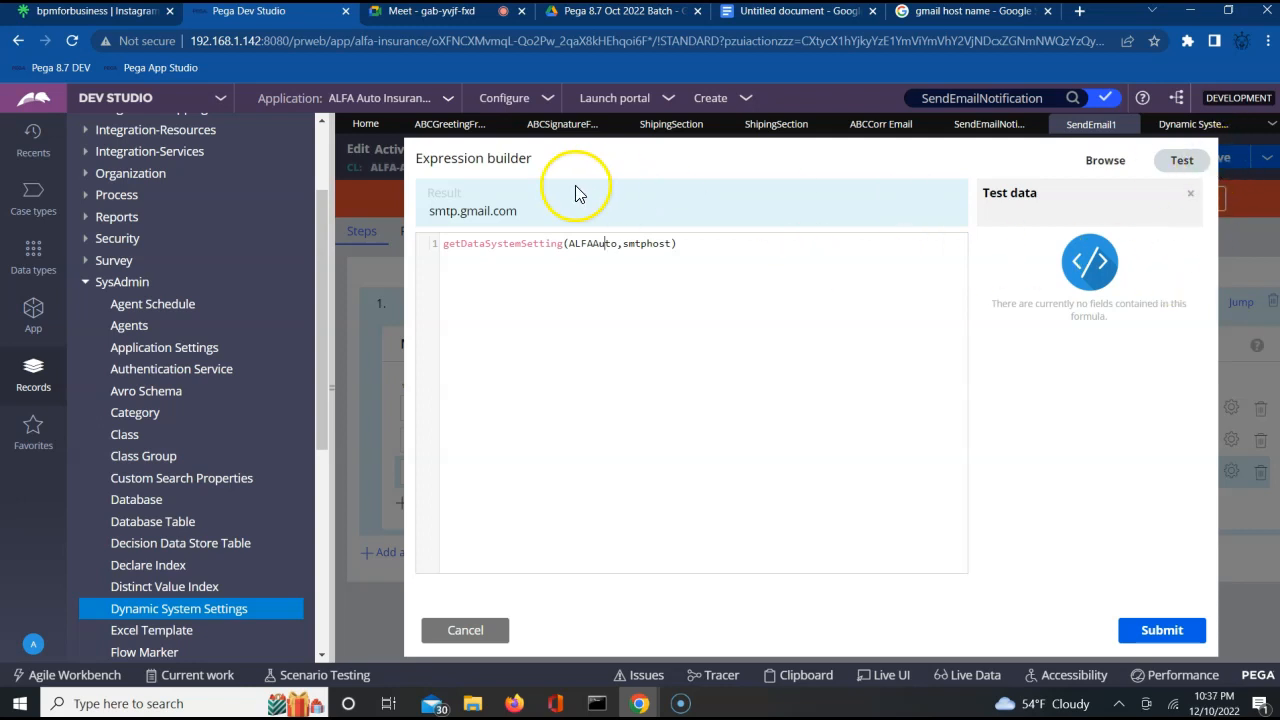
click(1160, 632)
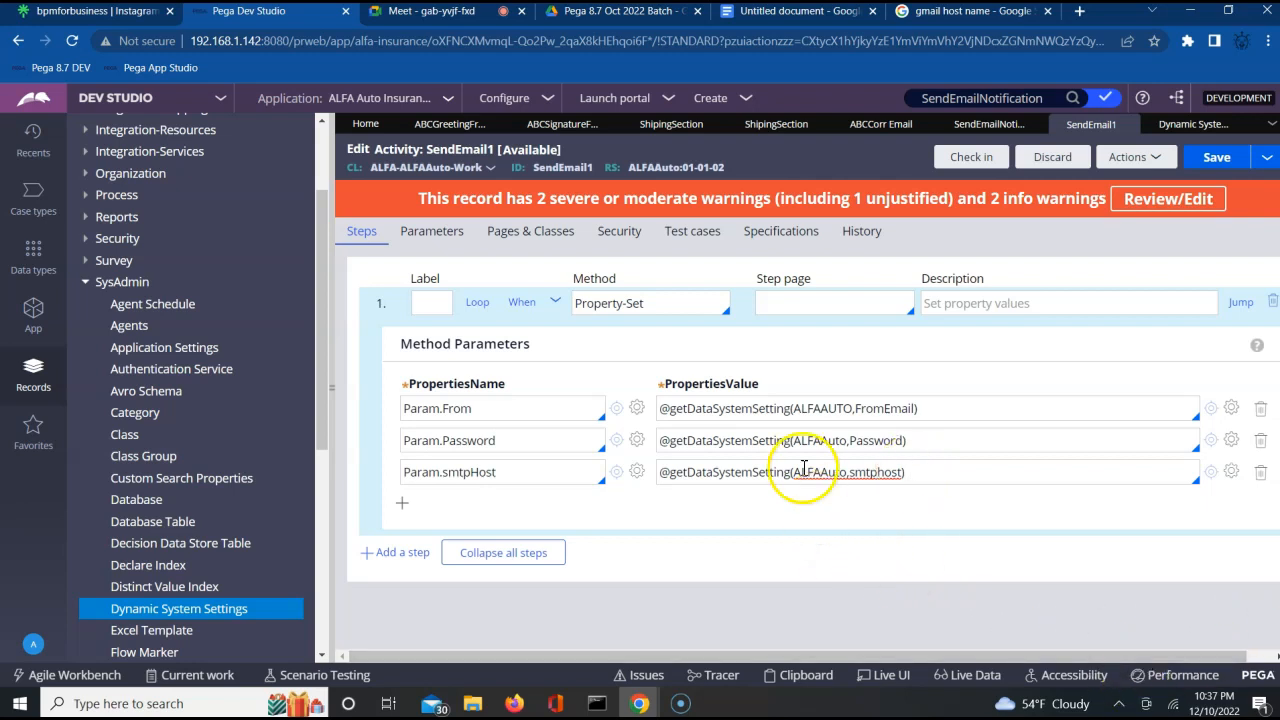
Insert a property row below Param.Password in the Property-Set step, name it Param.HTMLmessage and set its value to true.
triple_click(703, 441)
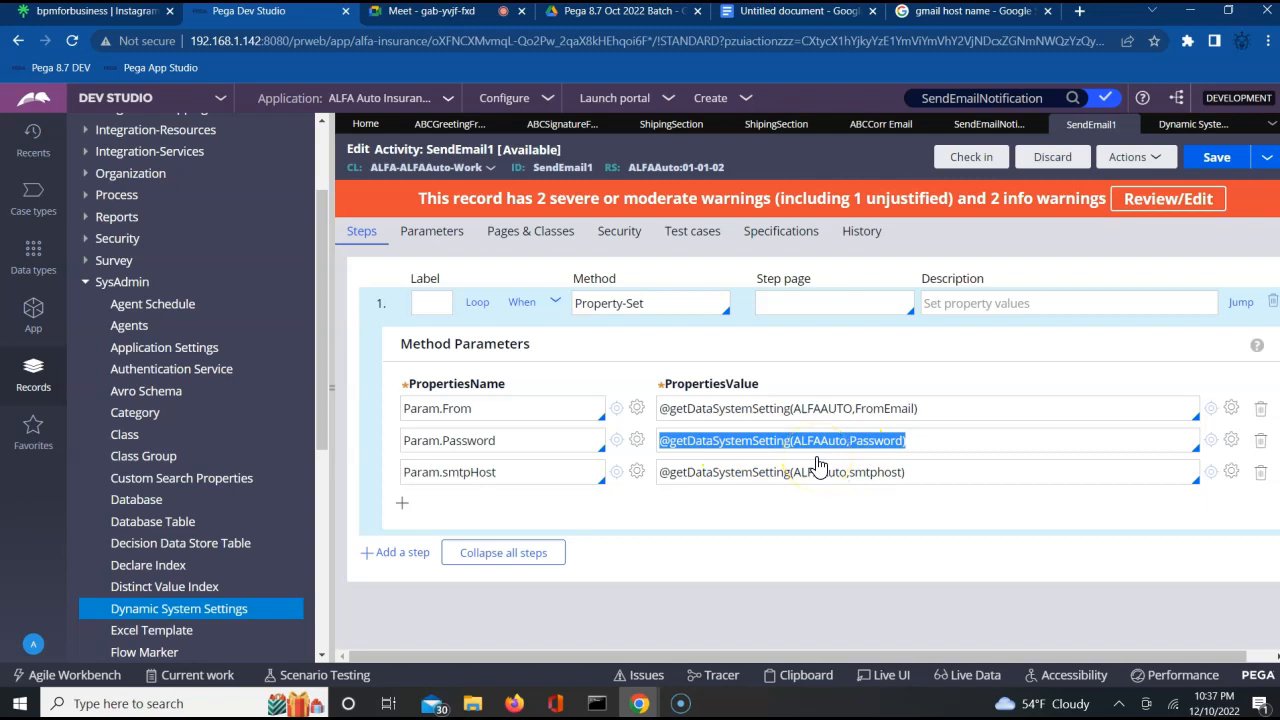
click(402, 502)
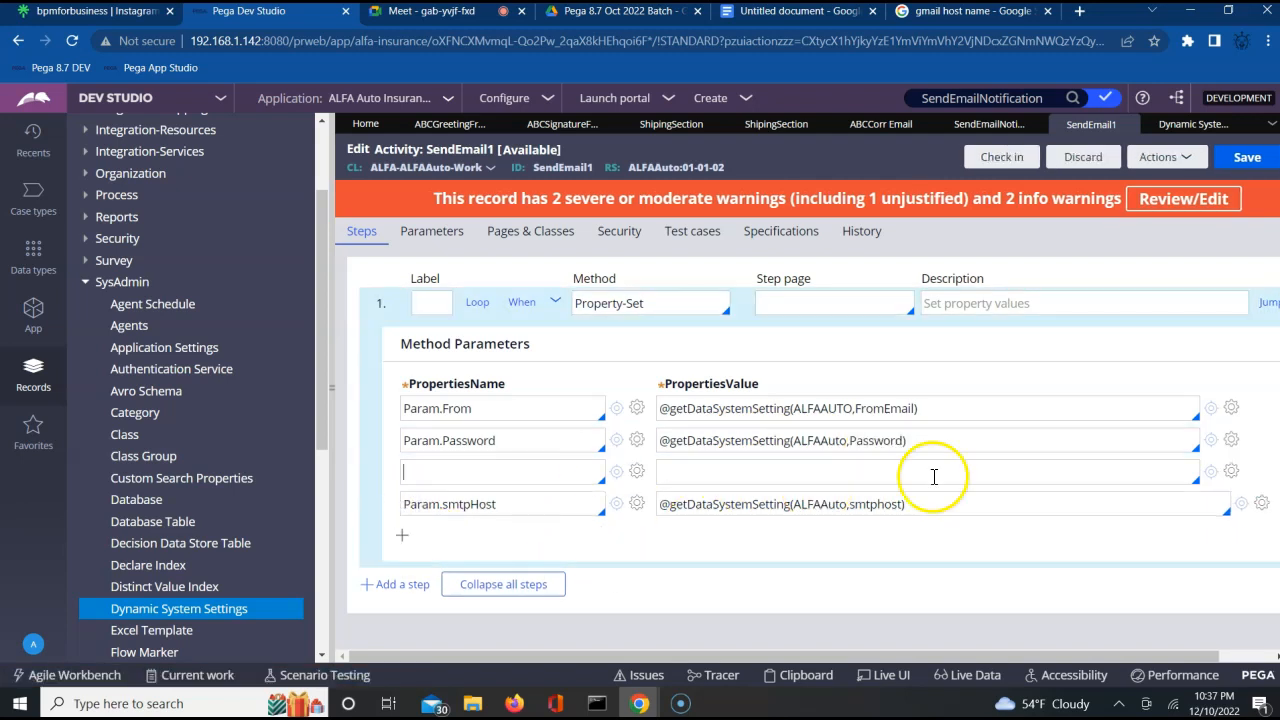
click(1165, 478)
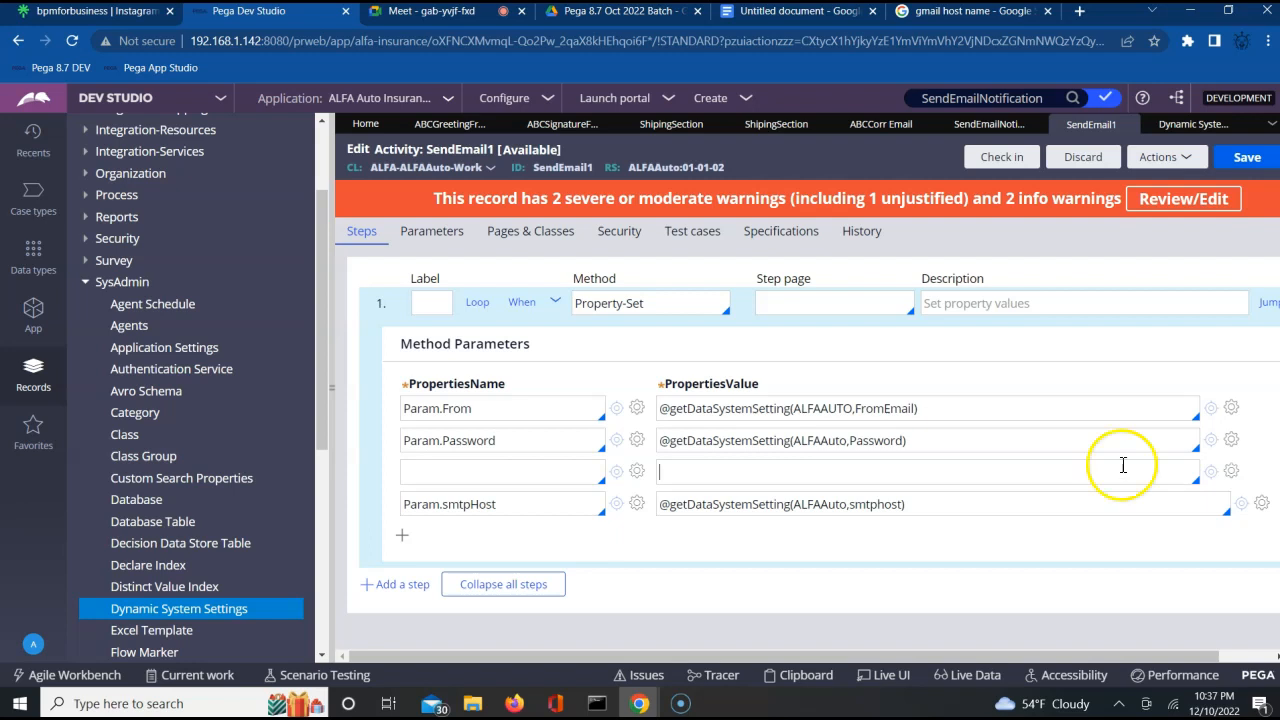
click(511, 476)
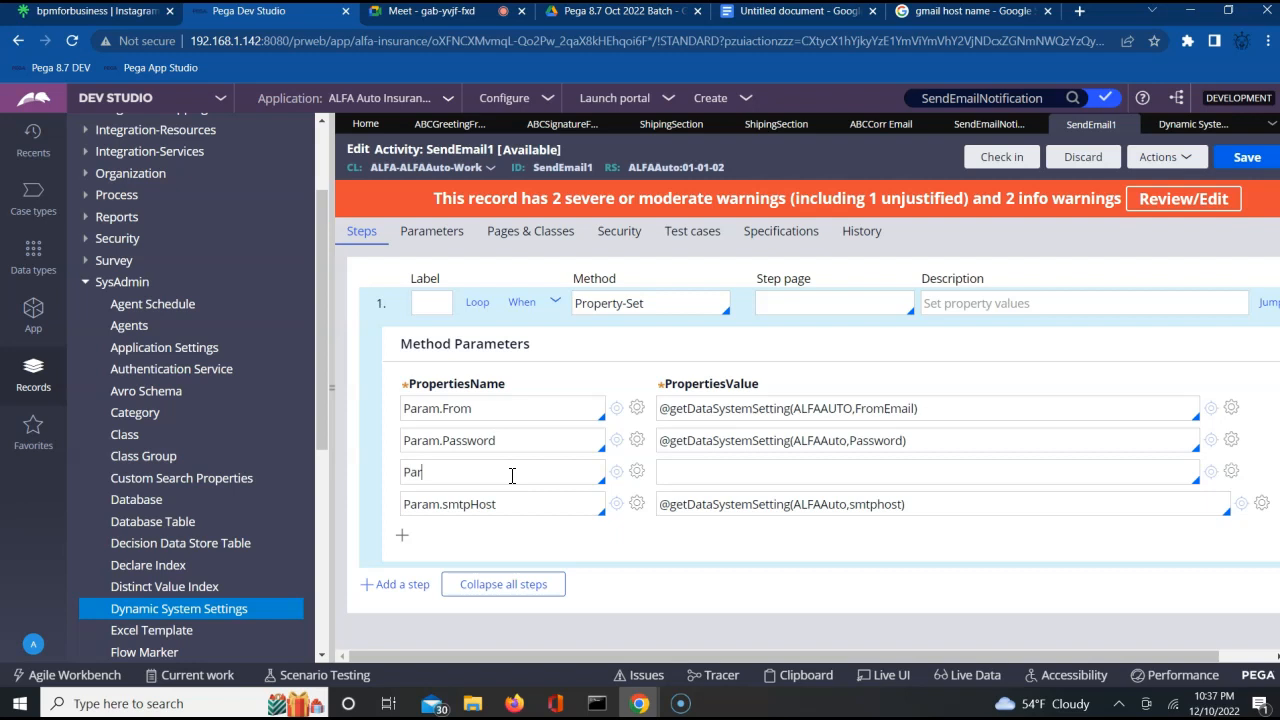
text(Param.)
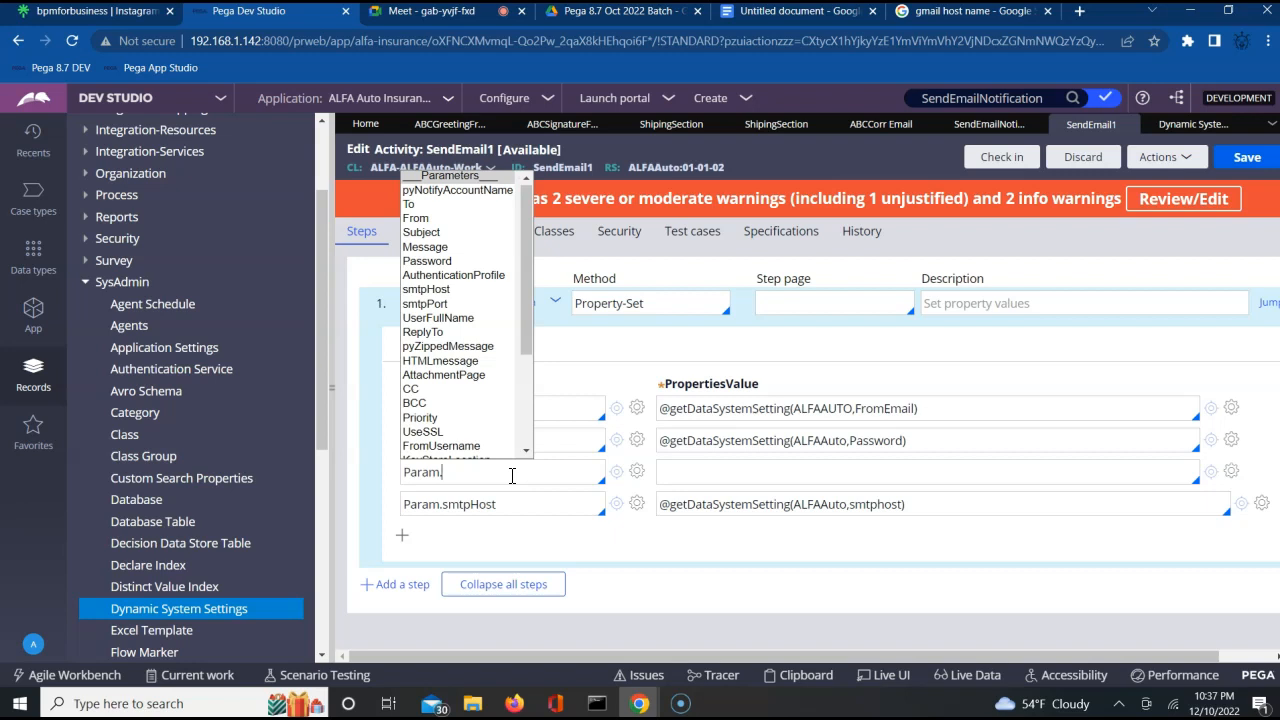
text(H)
key(Return)
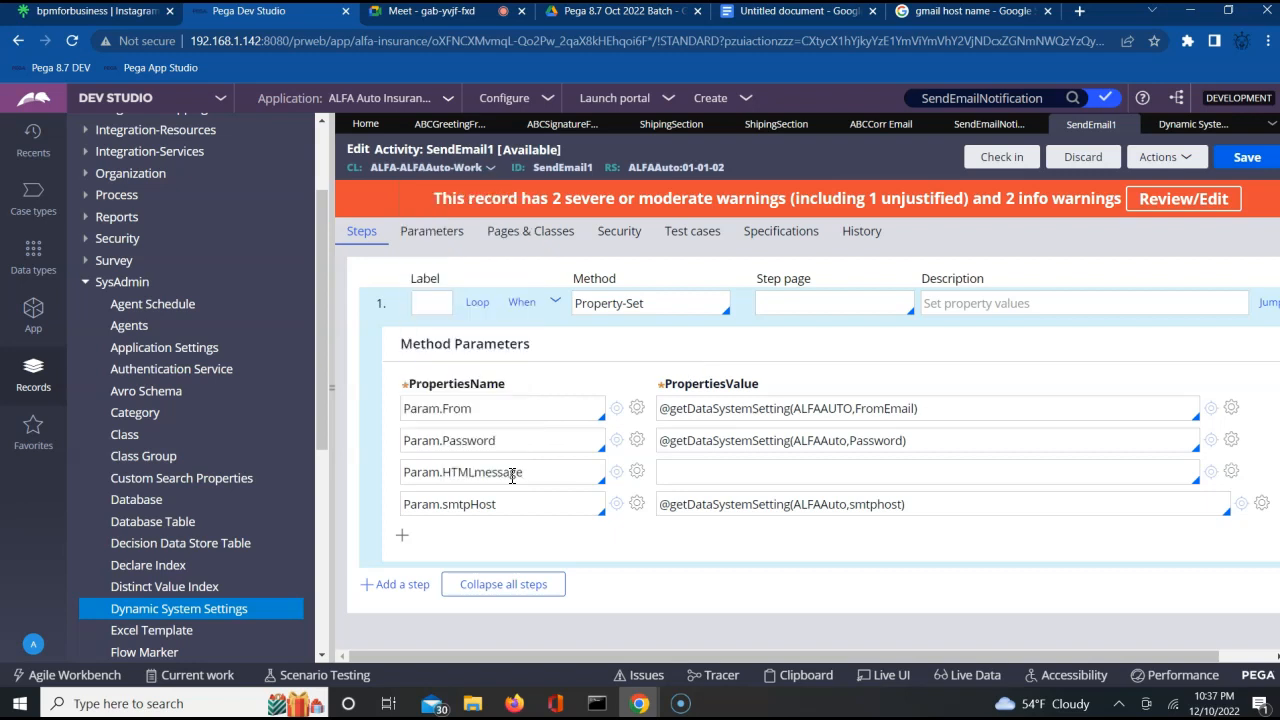
click(699, 468)
text(ture)
text(e)
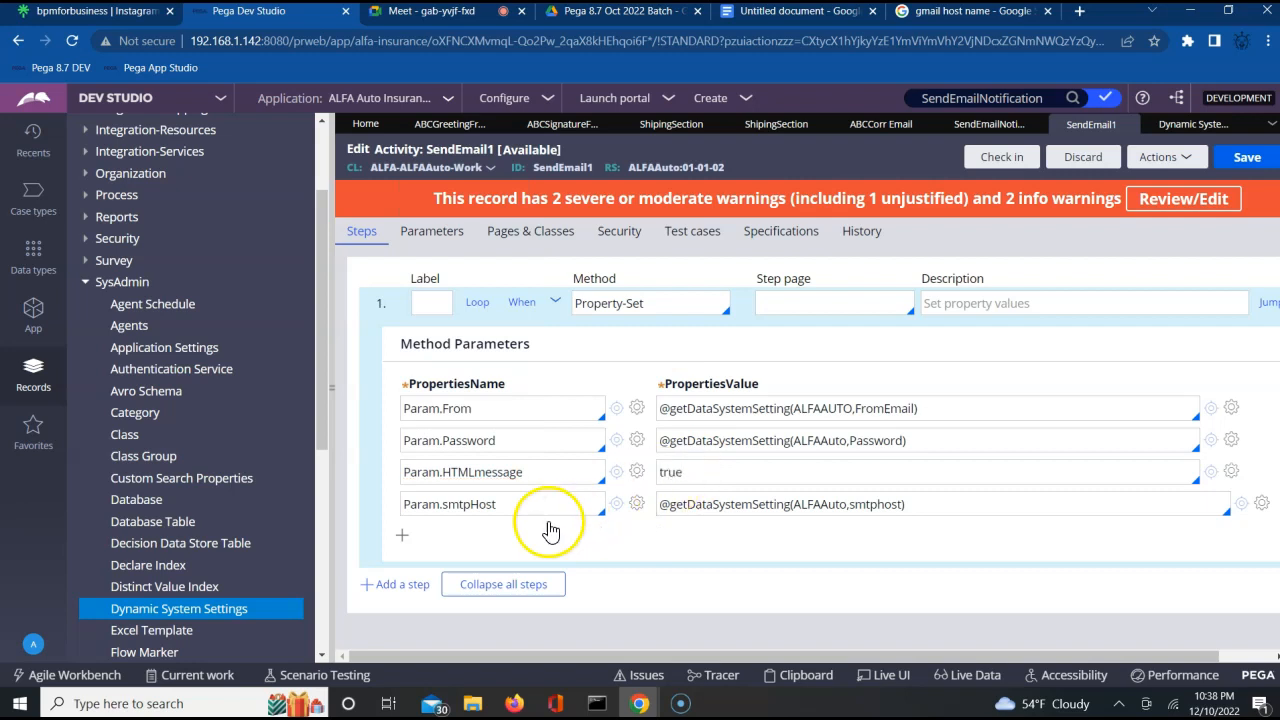
Add a property row below Param.smtpHost in the Property-Set step and name it Param.UseSSL.
click(490, 506)
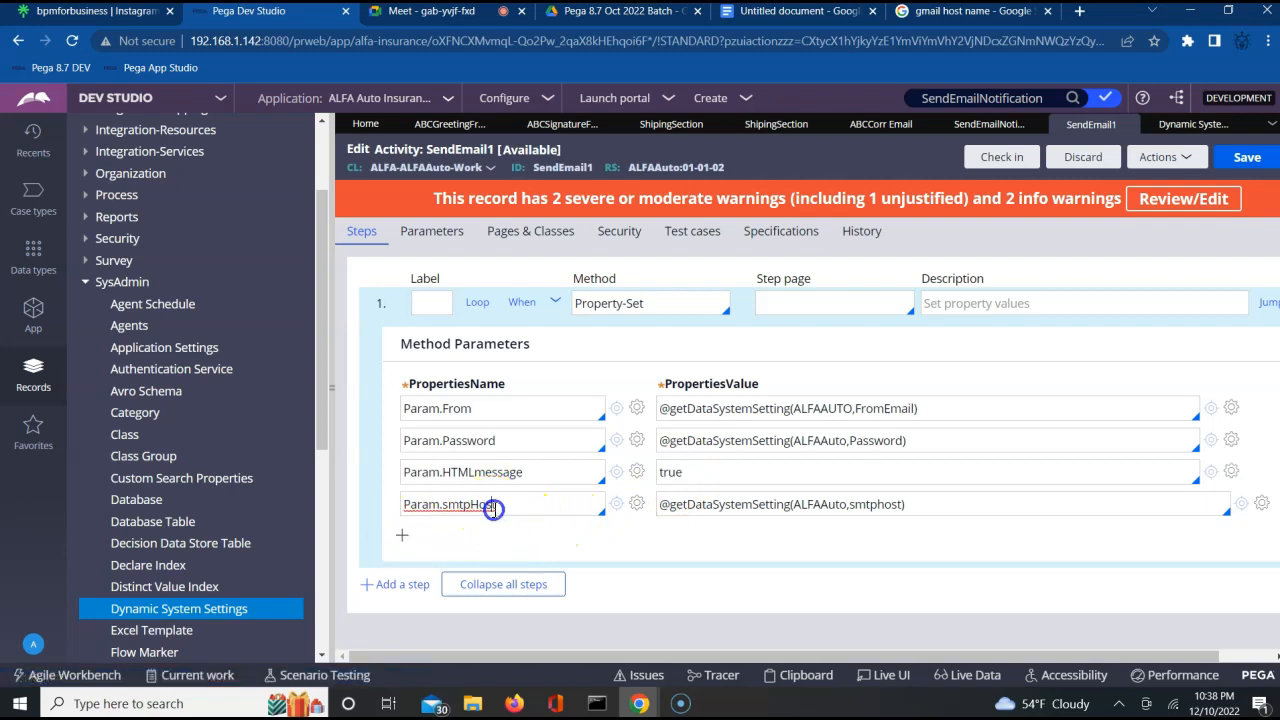
click(402, 540)
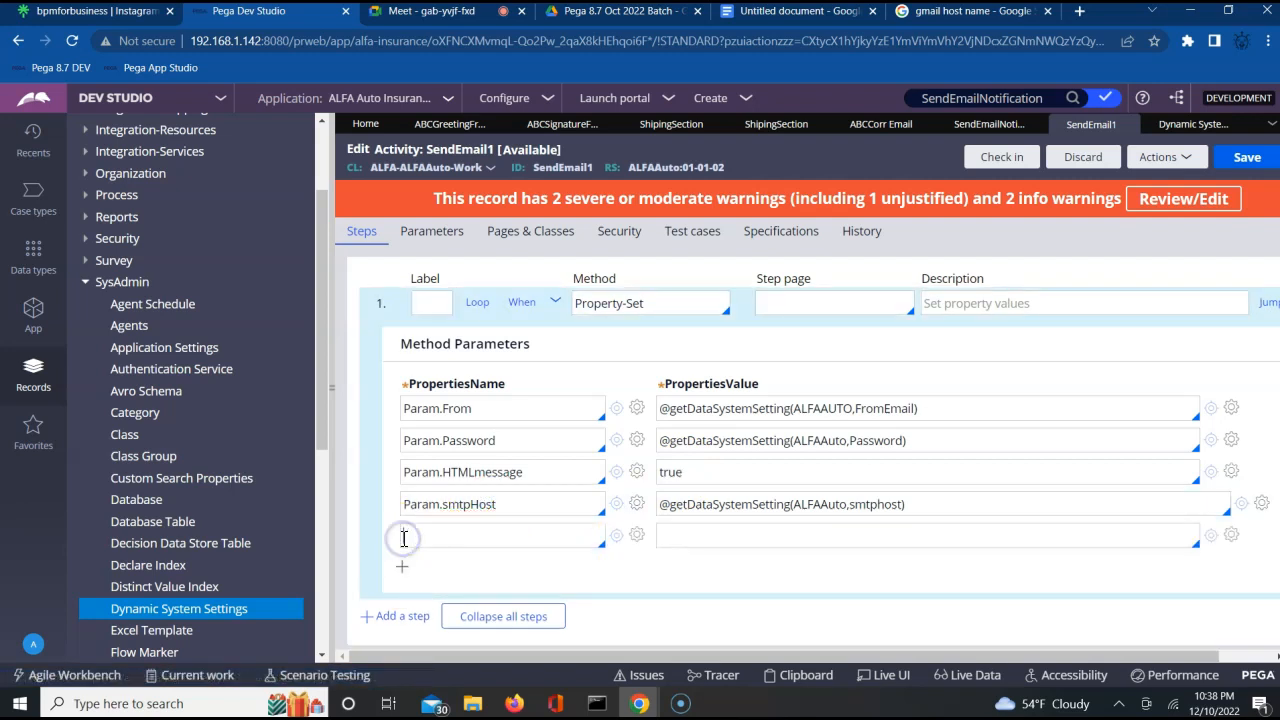
click(492, 540)
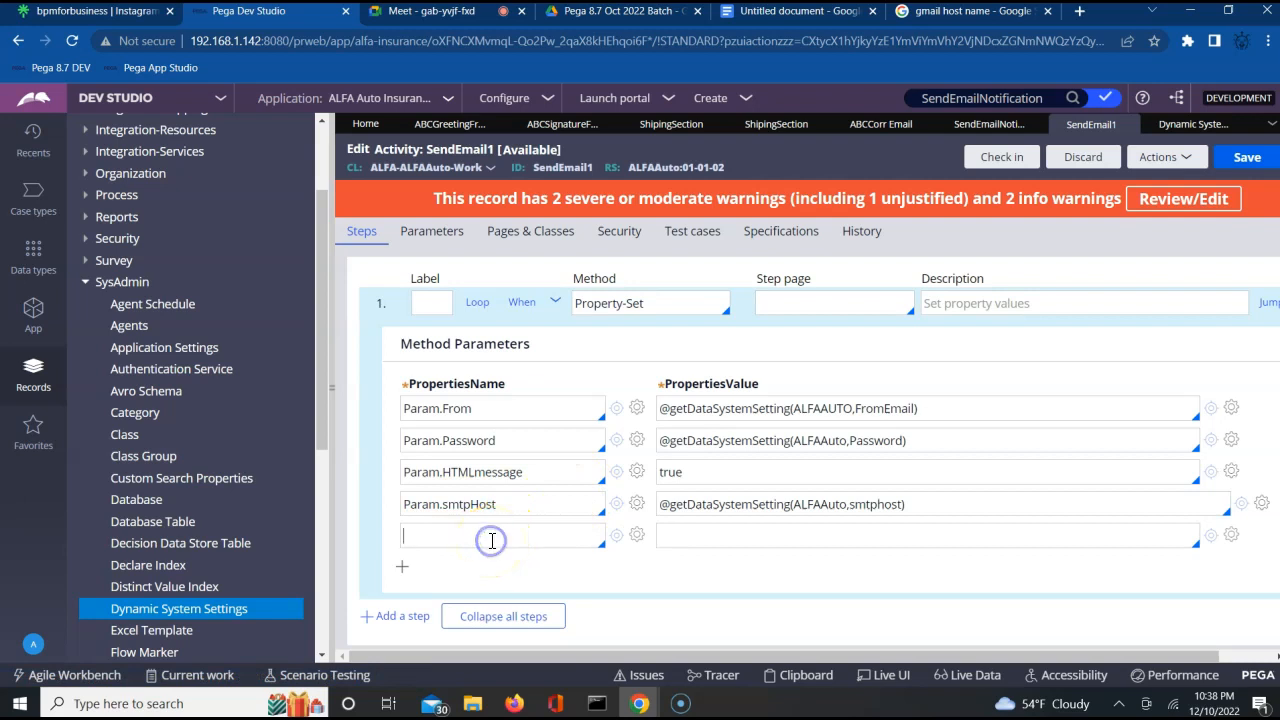
text(Param.SS)
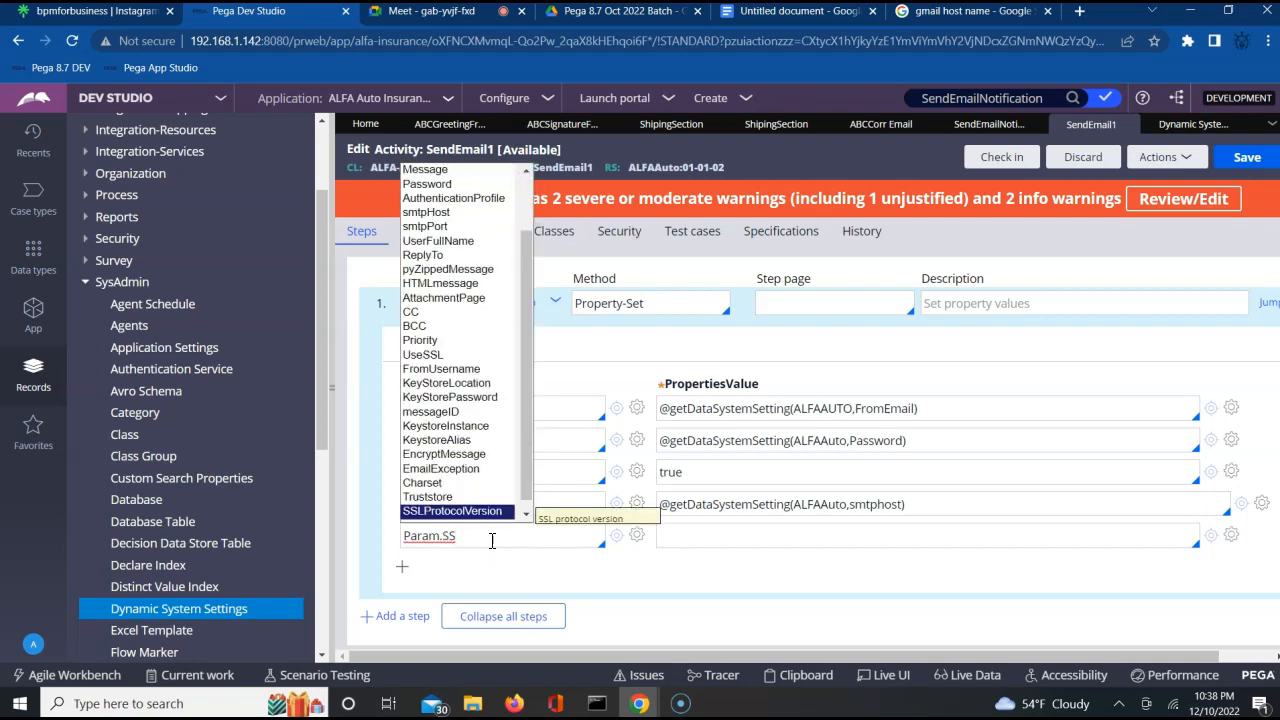
key(BackSpace)
key(BackSpace)
key(BackSpace)
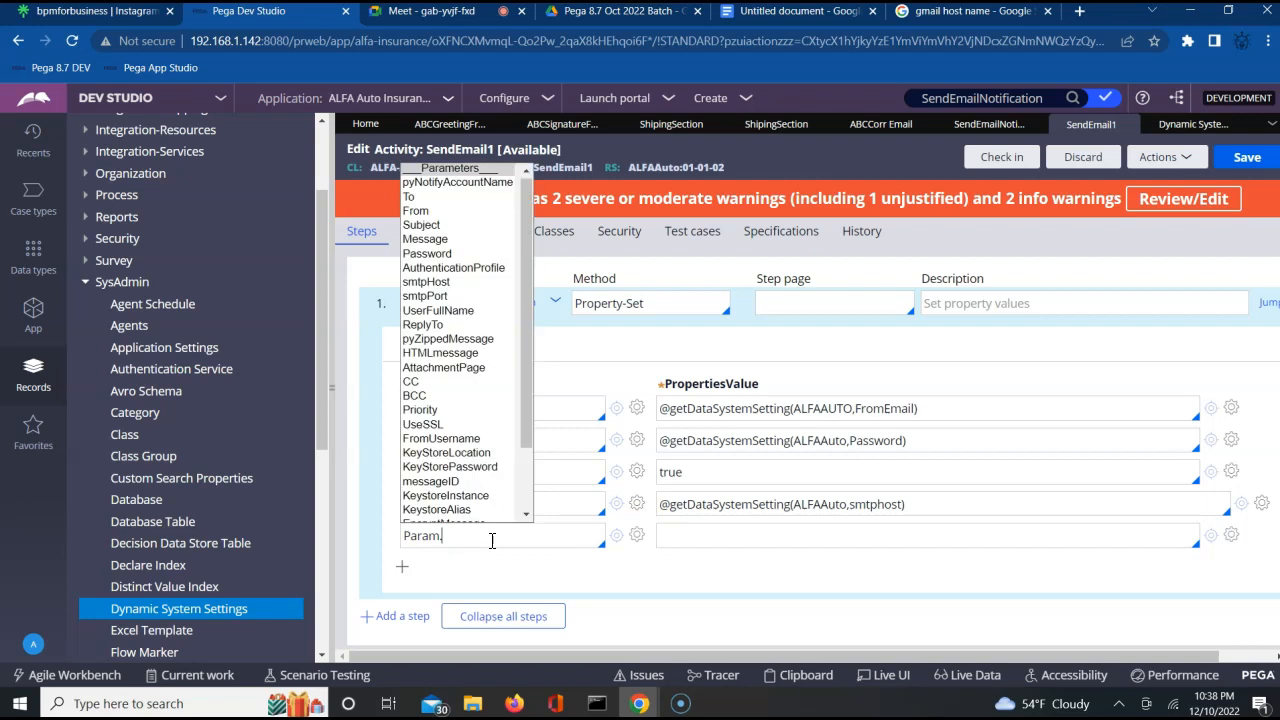
text(Use)
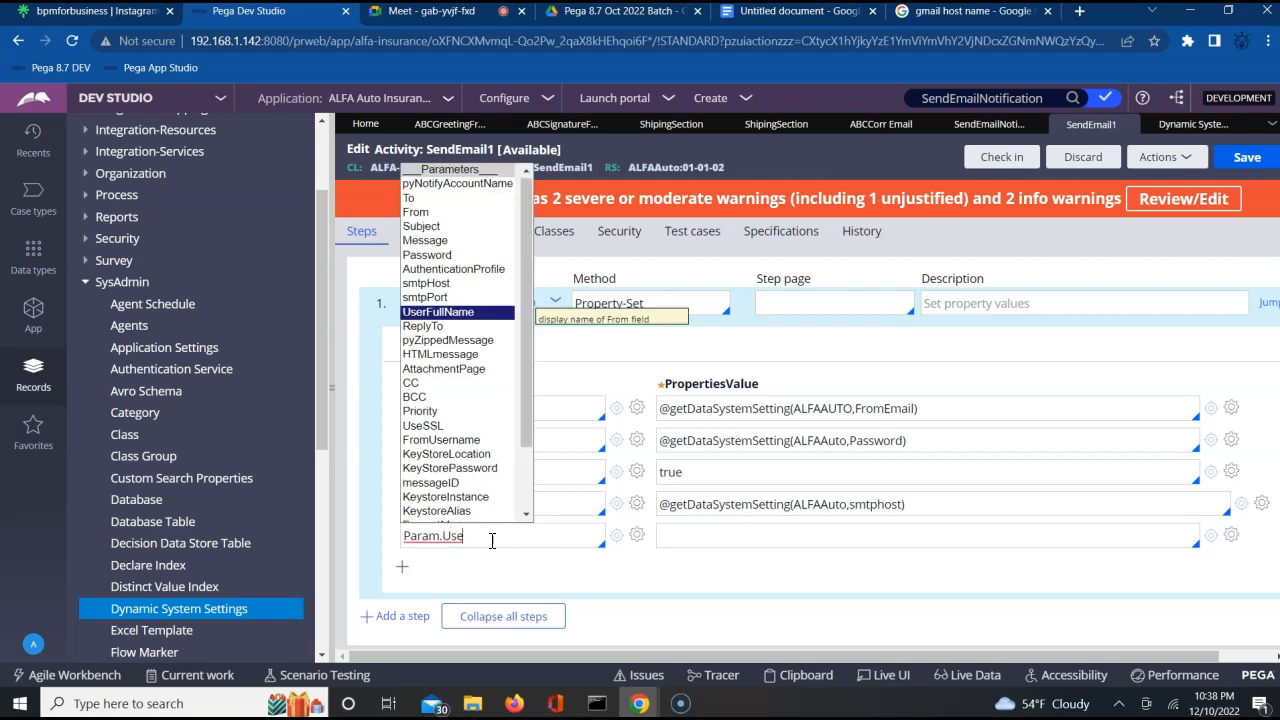
text(SS)
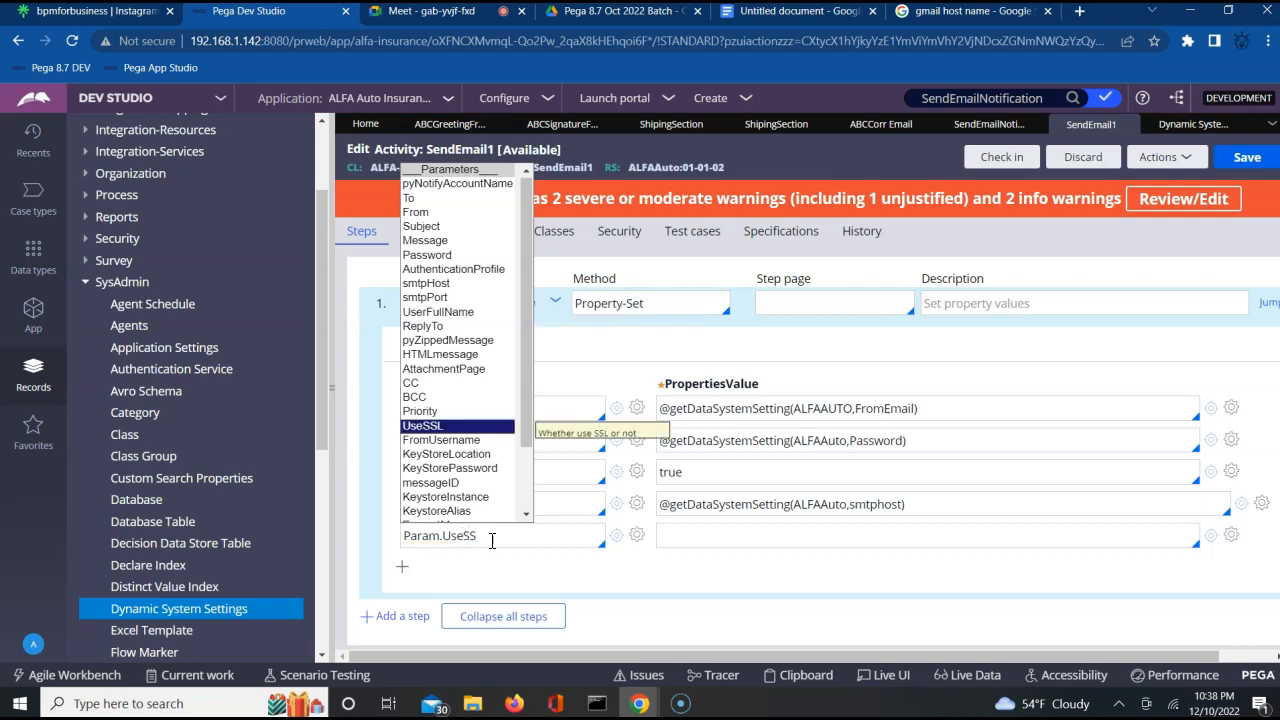
text(L)
click(688, 540)
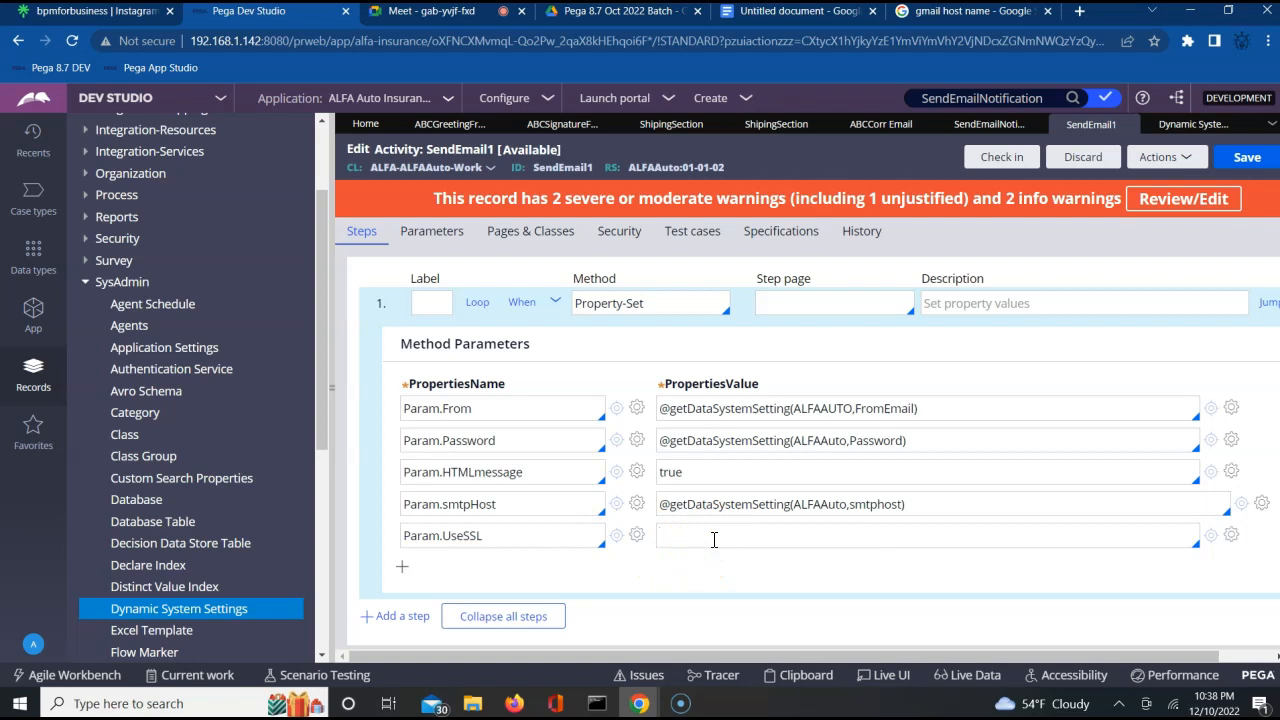
double_click(200, 42)
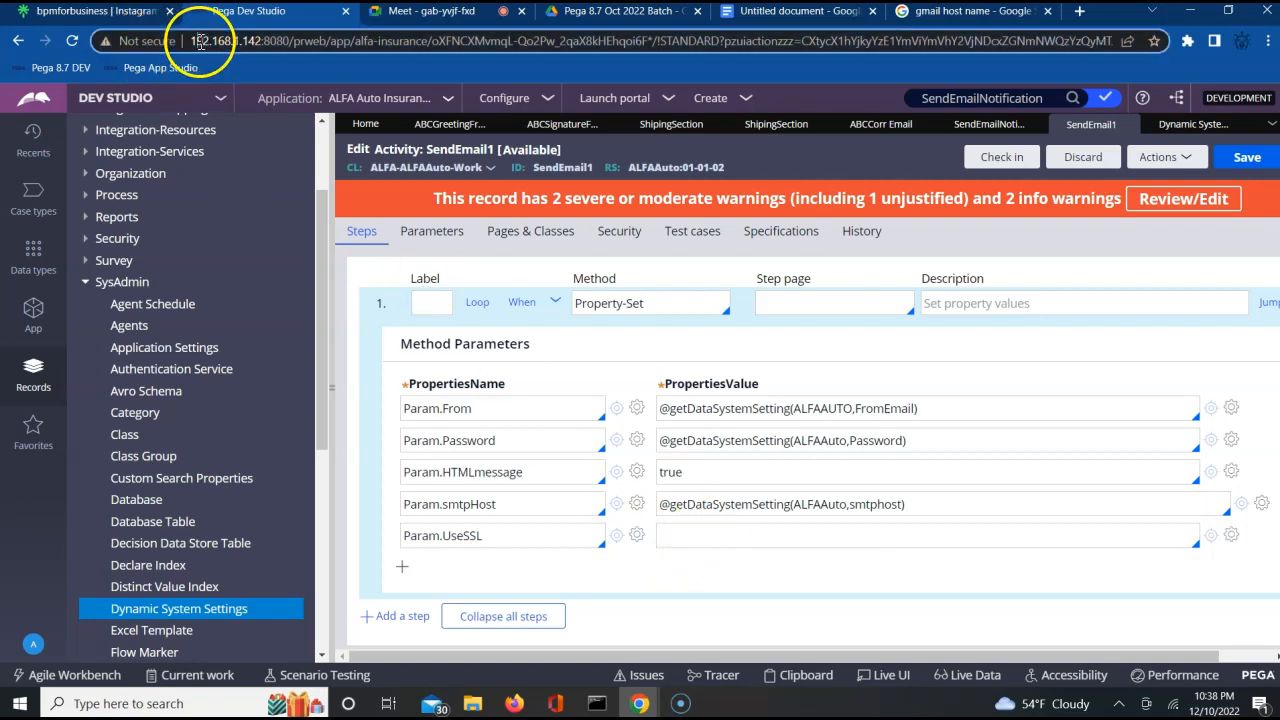
click(201, 44)
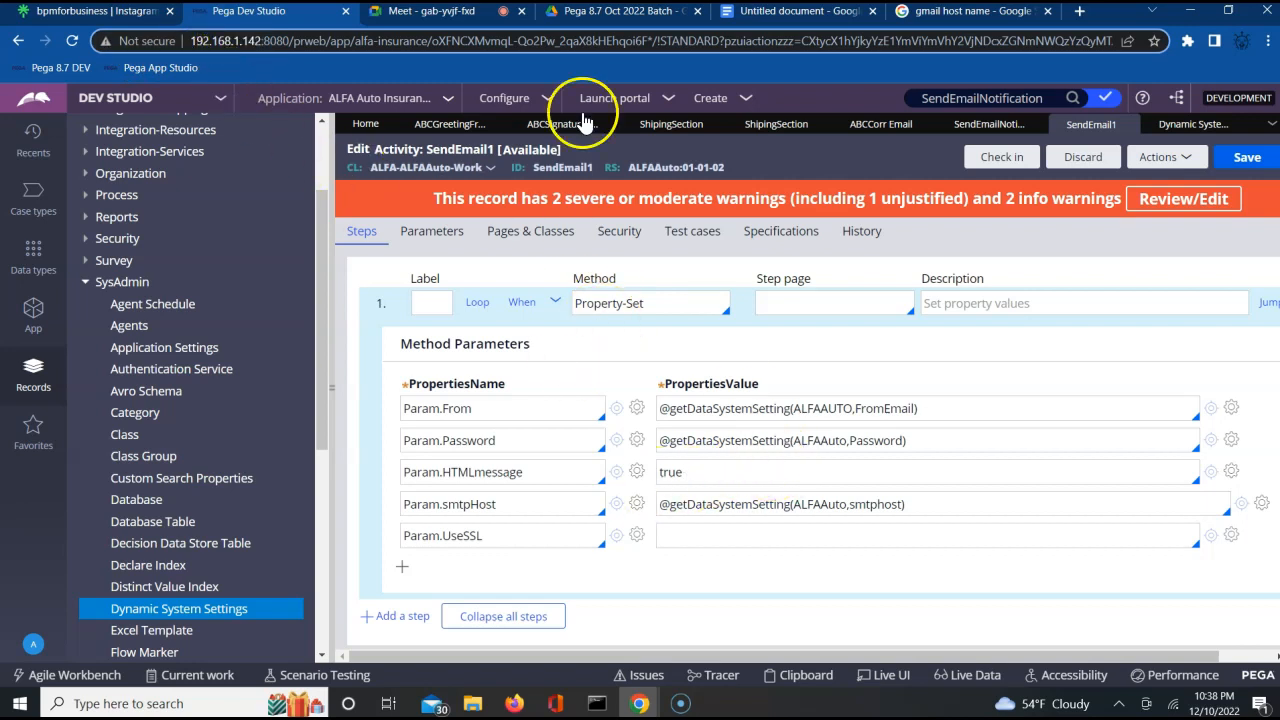
Set the value of Param.UseSSL to True and capitalise the value of Param.HTMLmessage to True.
click(718, 539)
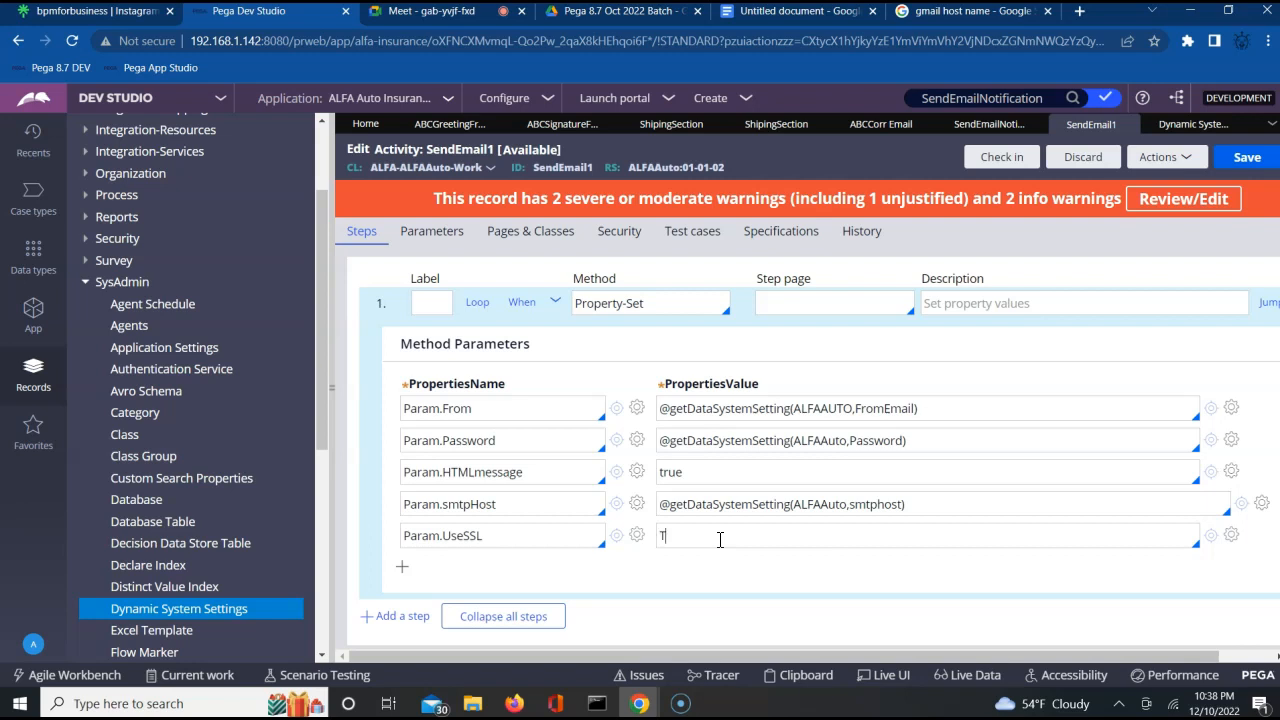
text(Tu)
key(BackSpace)
text(rie)
text(ue)
click(663, 473)
click(1042, 351)
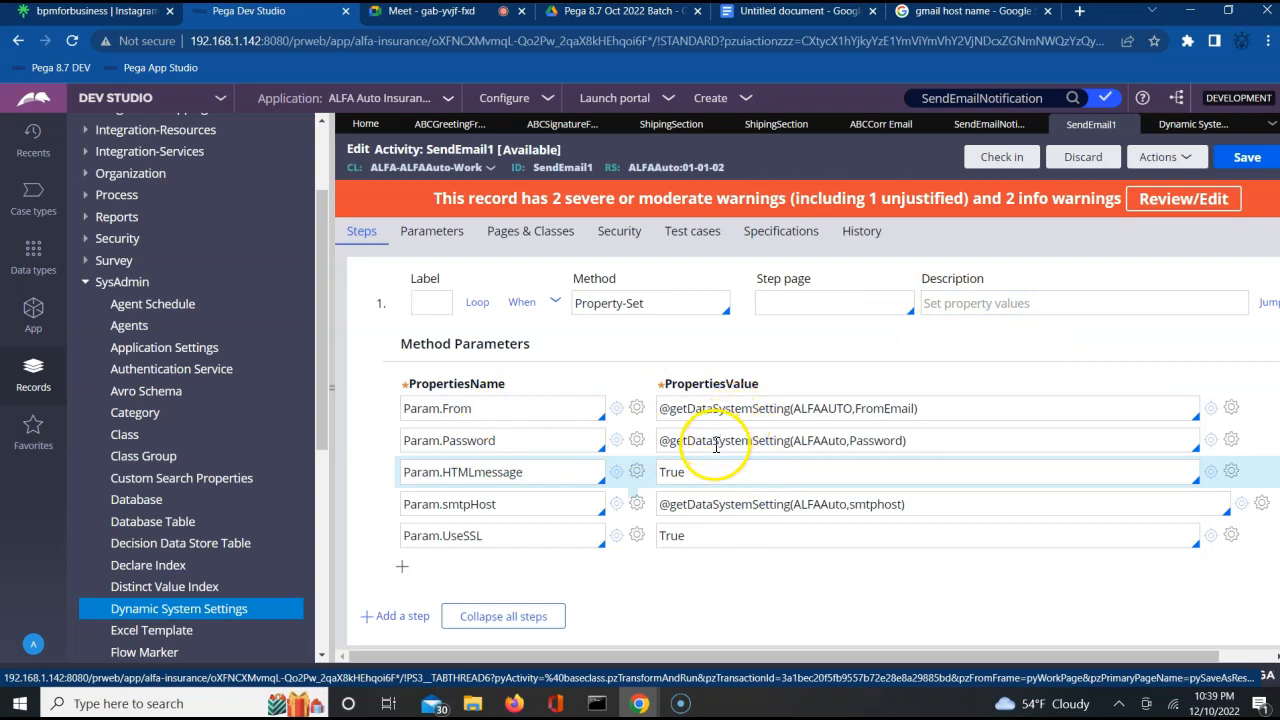
click(402, 566)
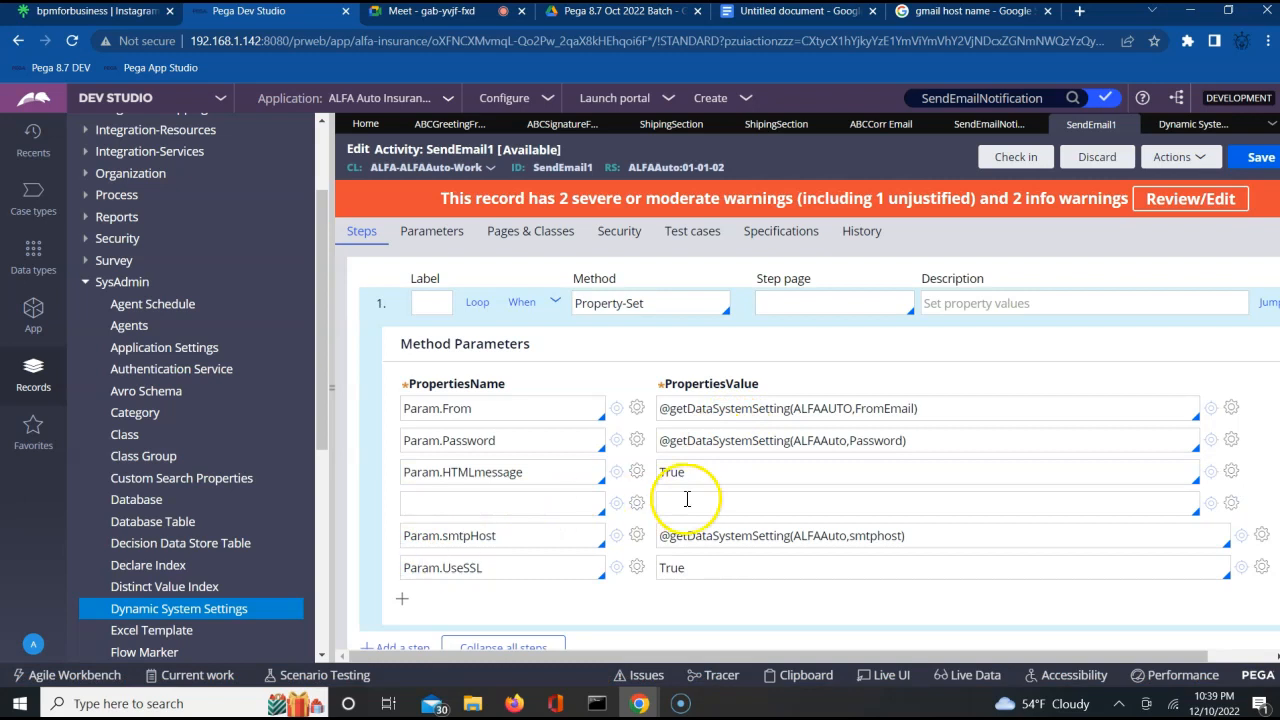
click(747, 491)
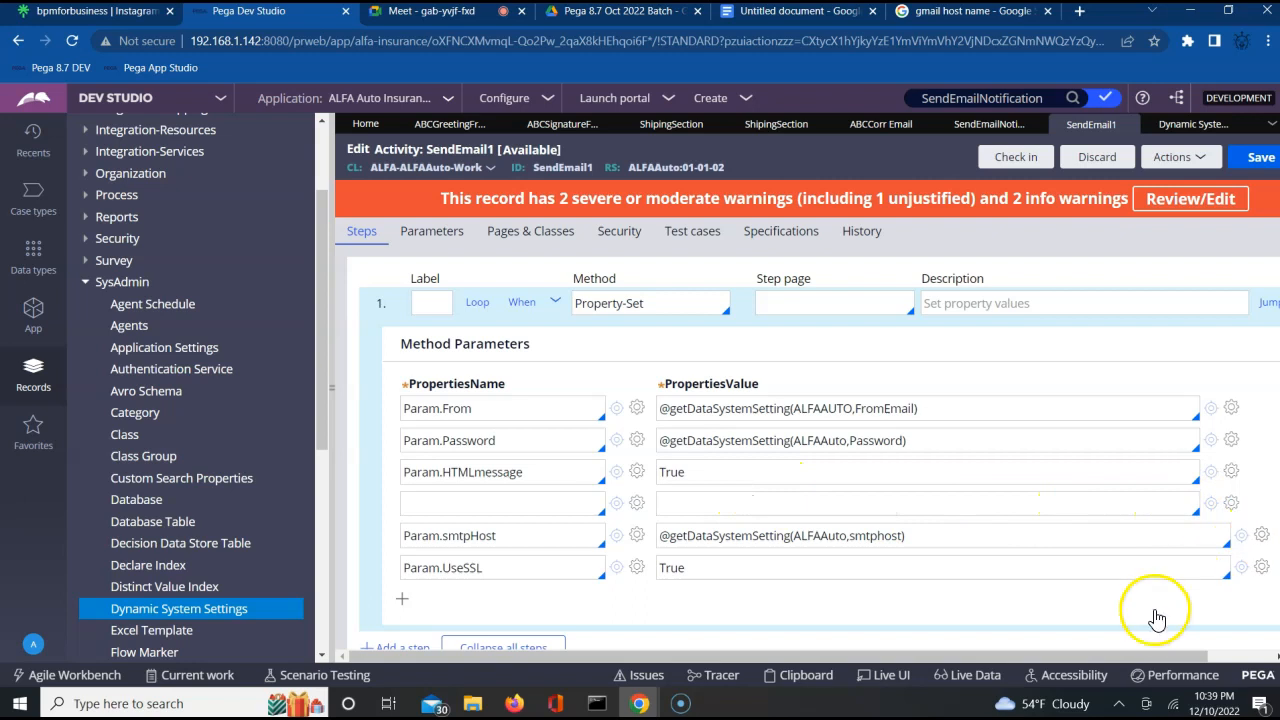
click(1224, 660)
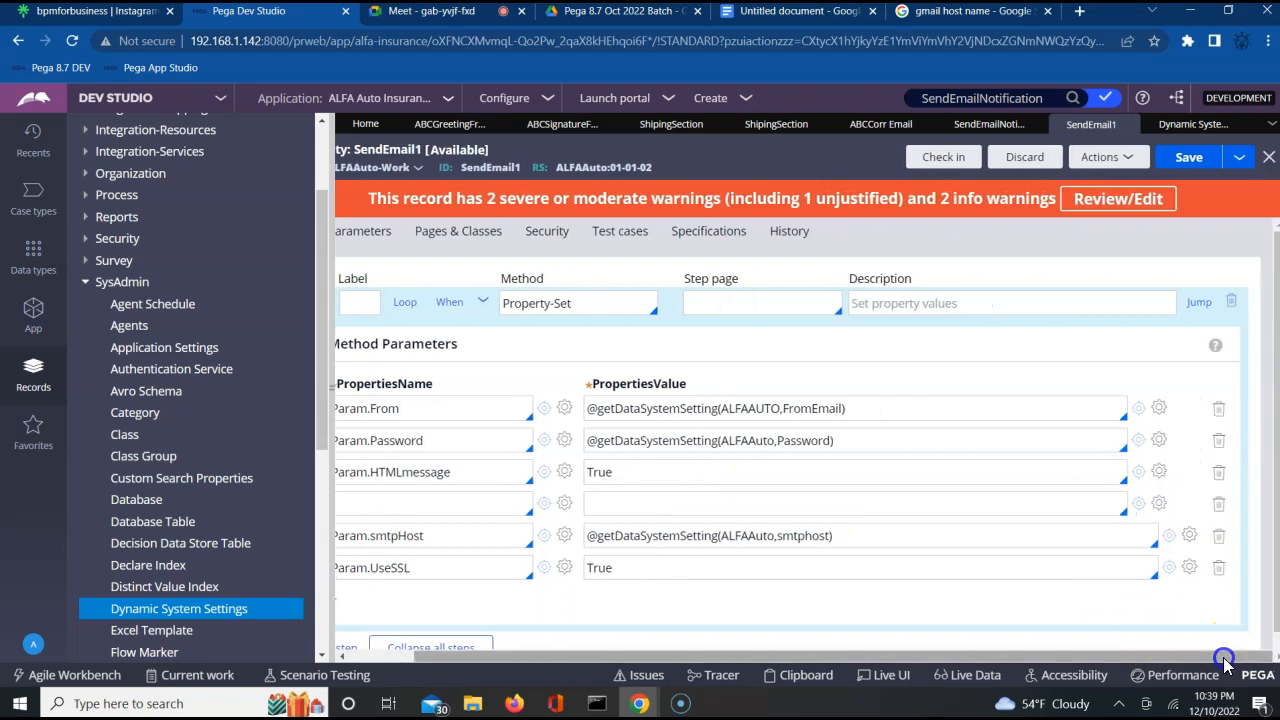
click(1218, 503)
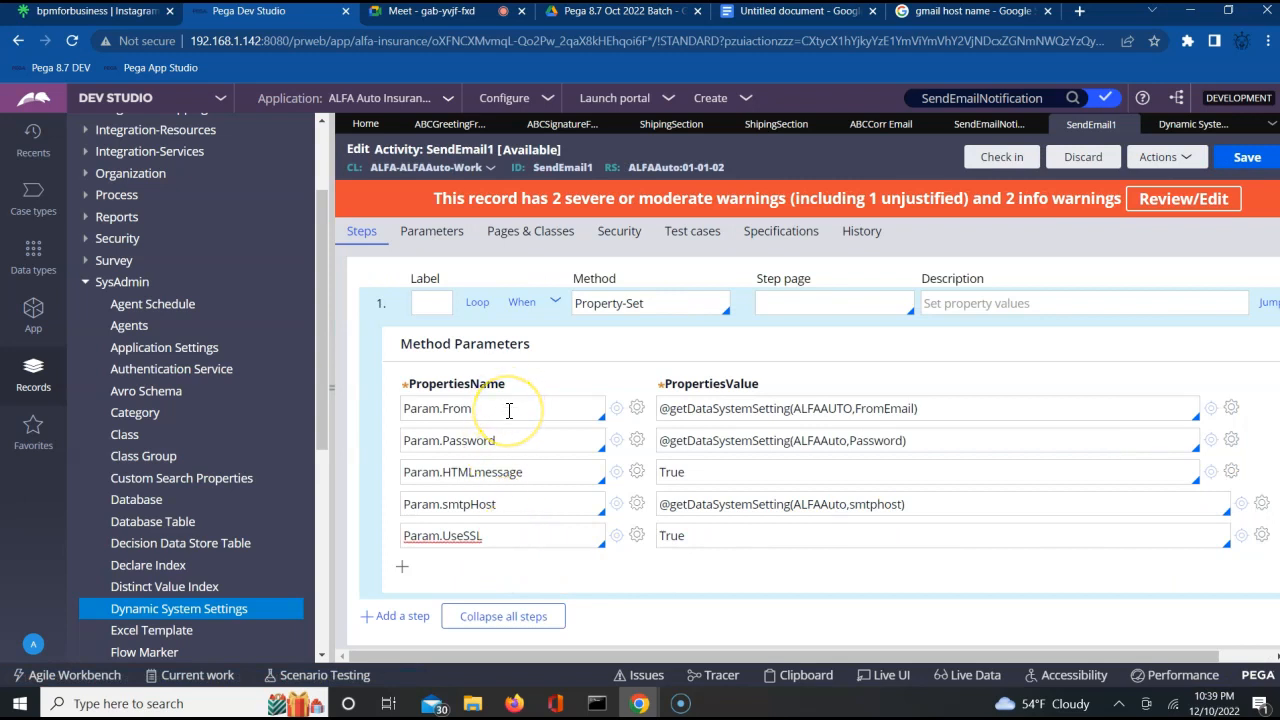
Add a property row below Param.UseSSL in the Property-Set step and name it Param.To.
click(500, 565)
click(414, 569)
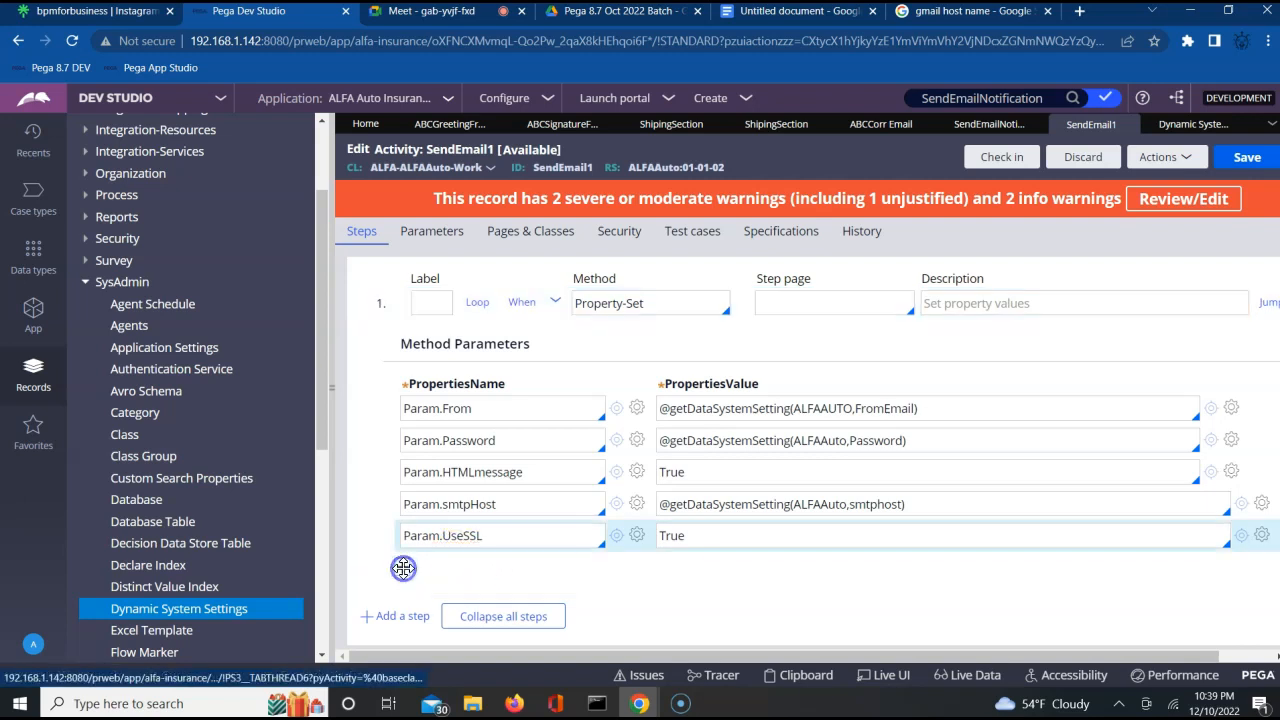
click(444, 568)
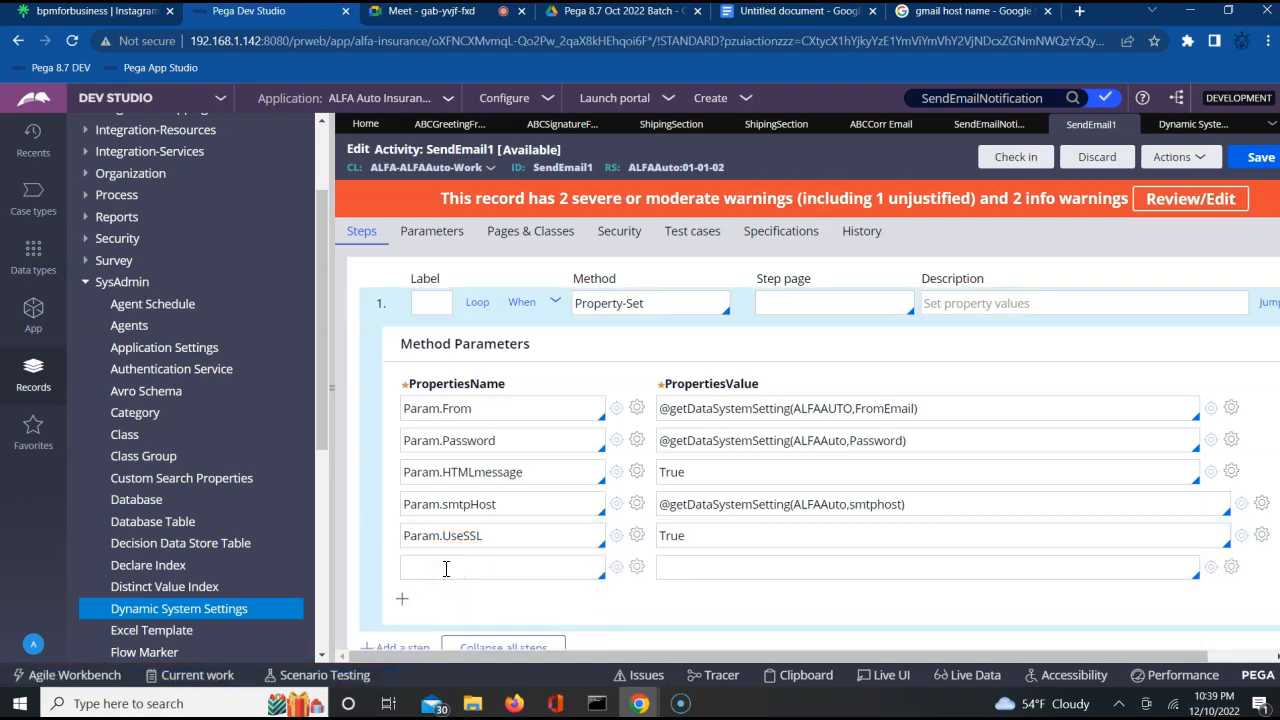
text(Param.)
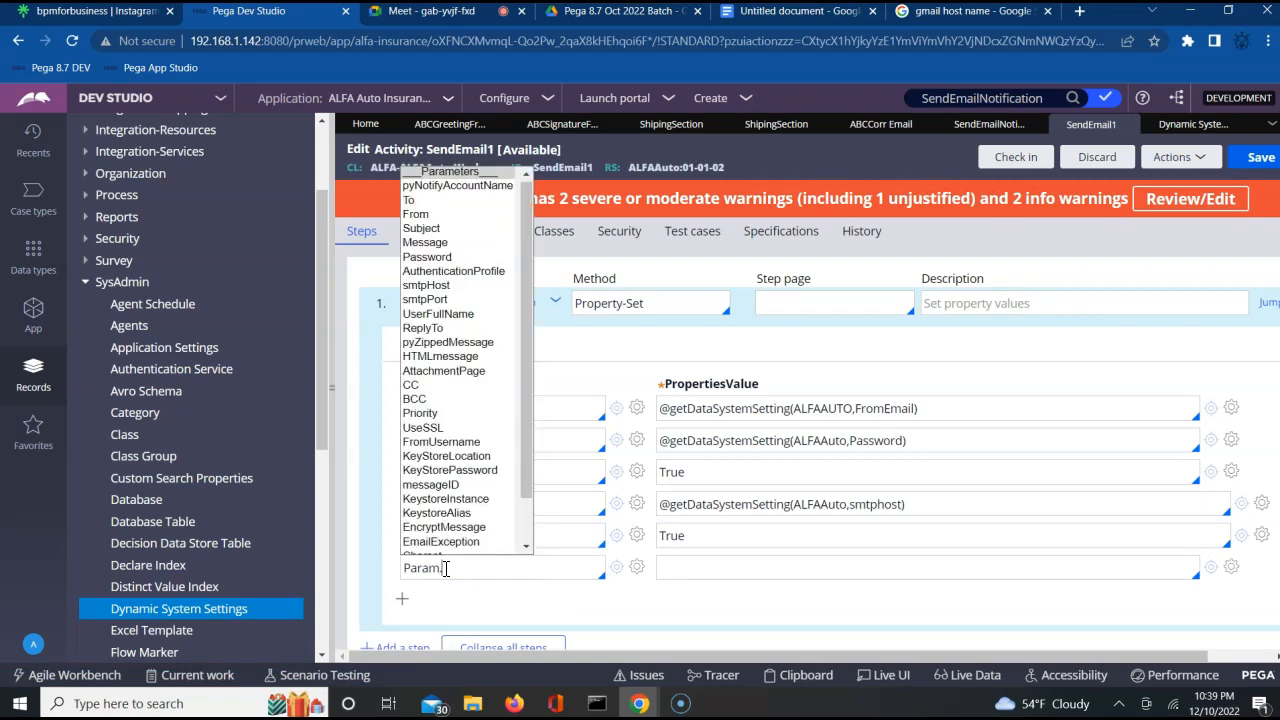
text(To)
key(Tab)
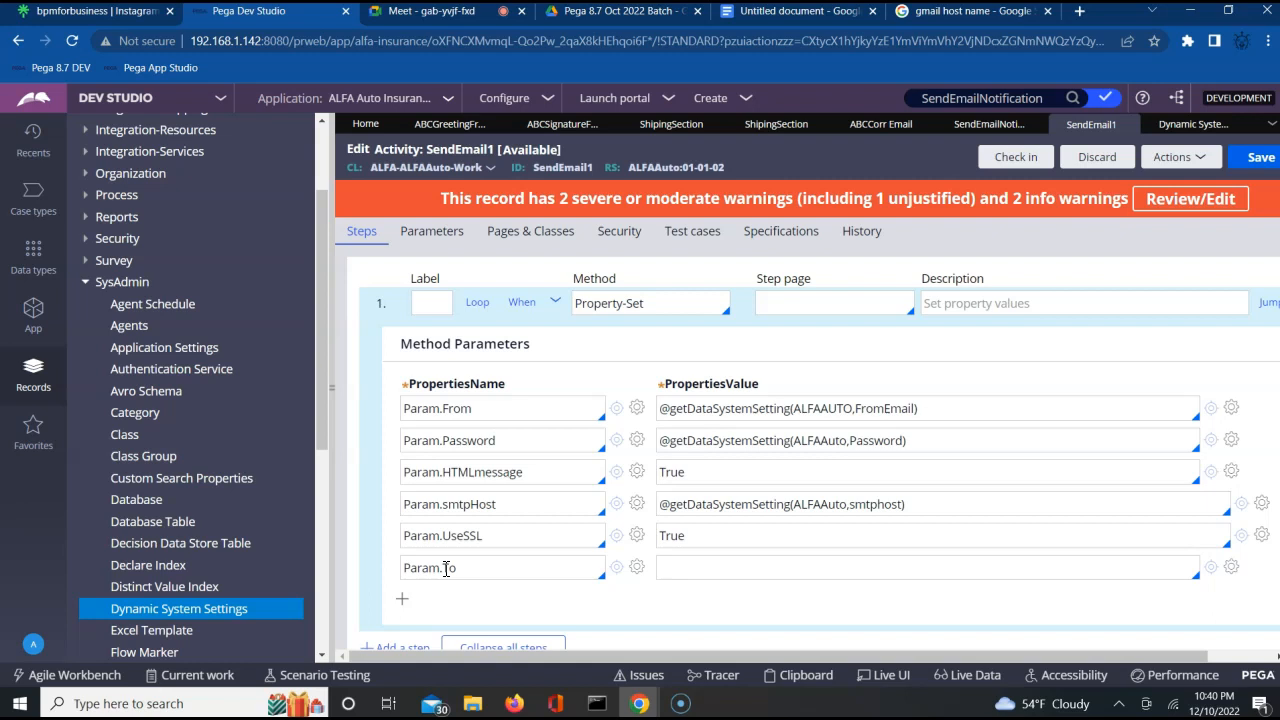
Set the value of Param.To to Primary.Email.
text(Primary.)
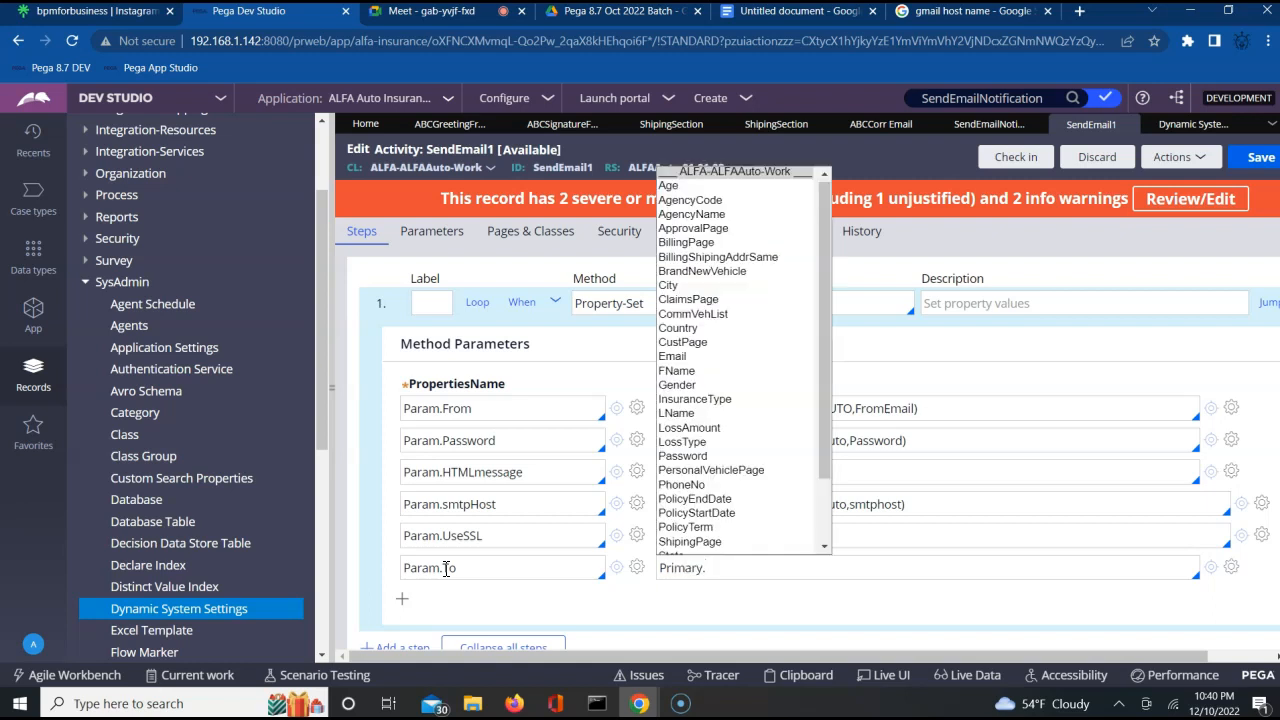
key(Down)
key(Down)
key(Down)
key(Down)
key(Down)
key(Down)
key(Down)
key(Down)
key(Down)
key(Down)
key(Down)
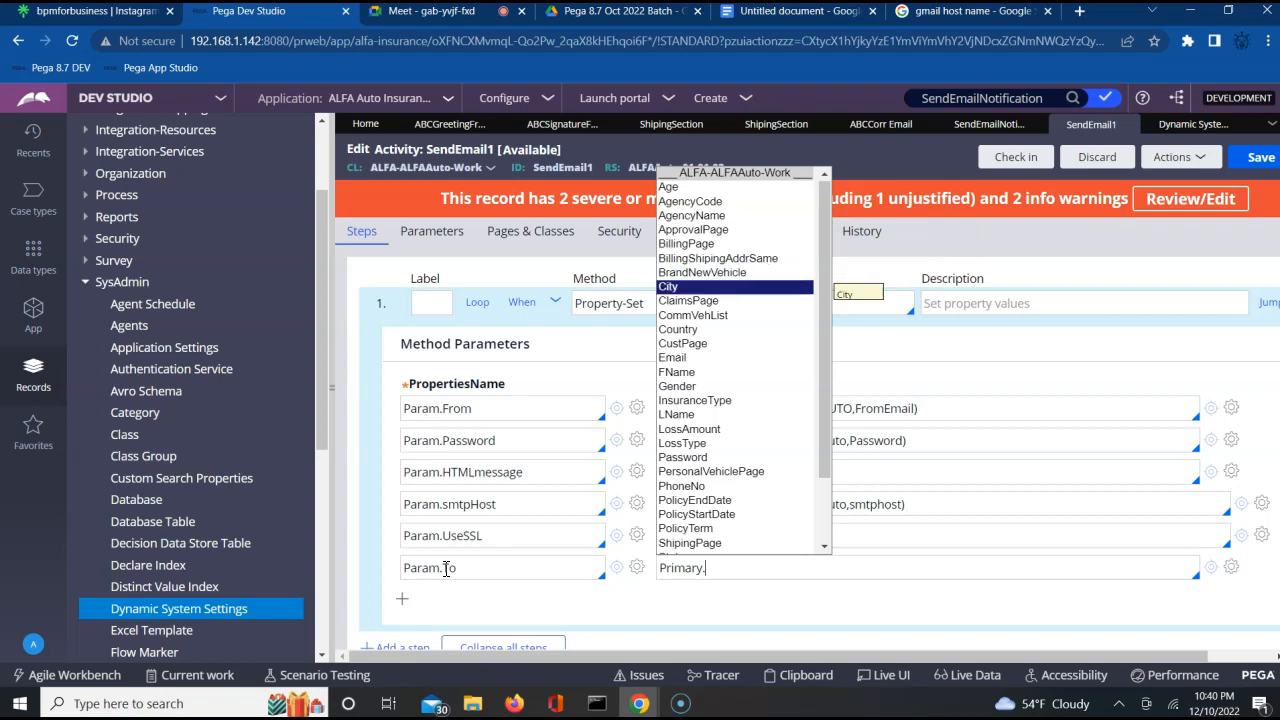
key(Down)
key(Down)
key(Return)
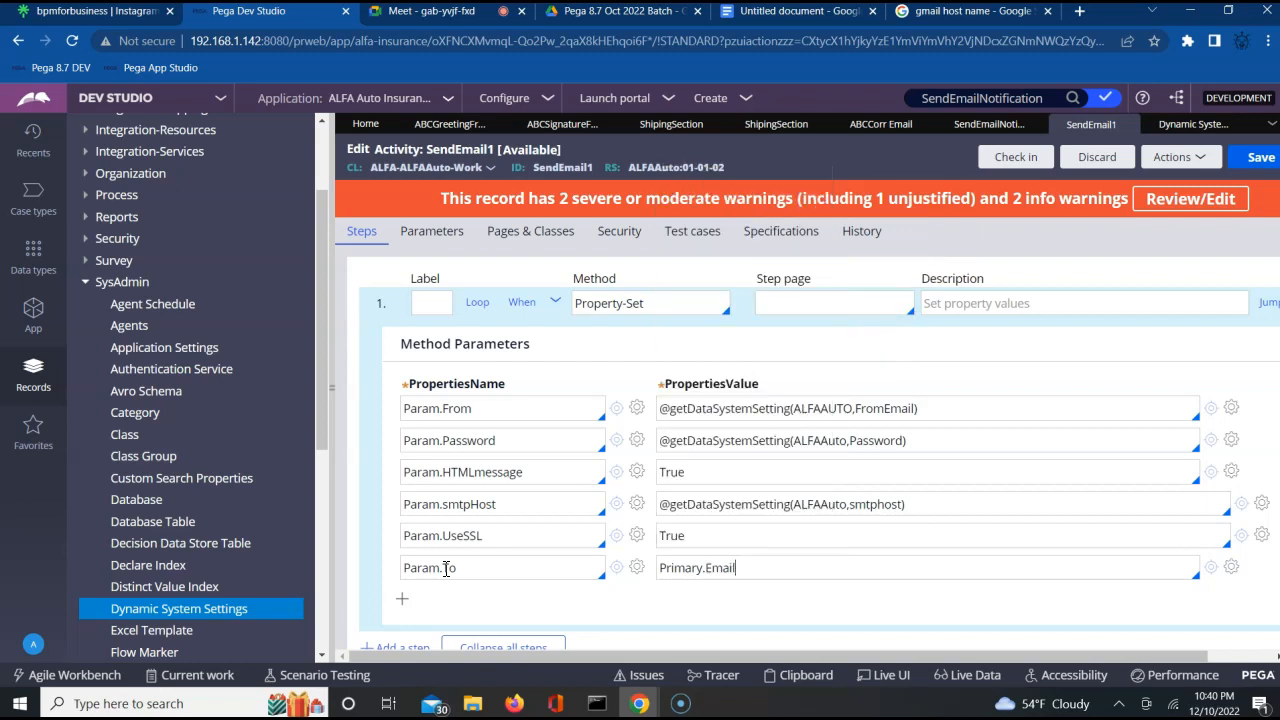
click(664, 567)
click(765, 568)
click(681, 571)
double_click(681, 571)
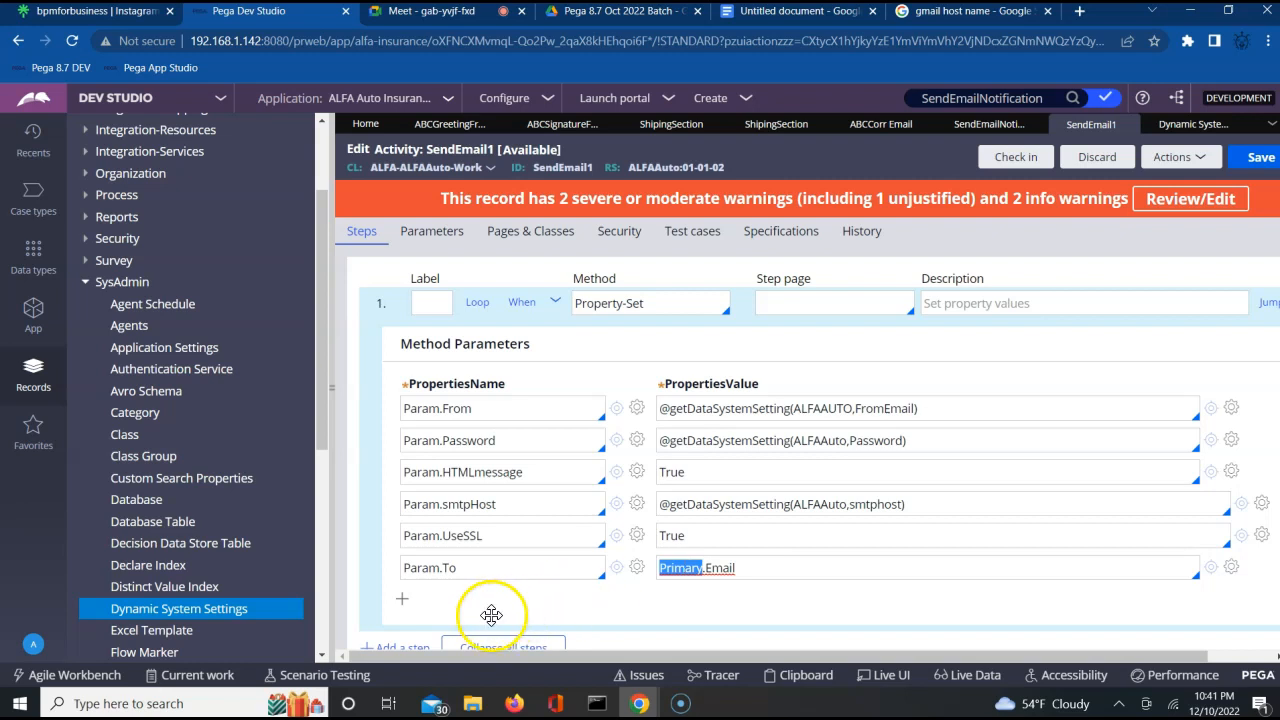
Add a property row below Param.To in the Property-Set step and name it Param.Subject.
click(403, 598)
click(461, 598)
text(Param.)
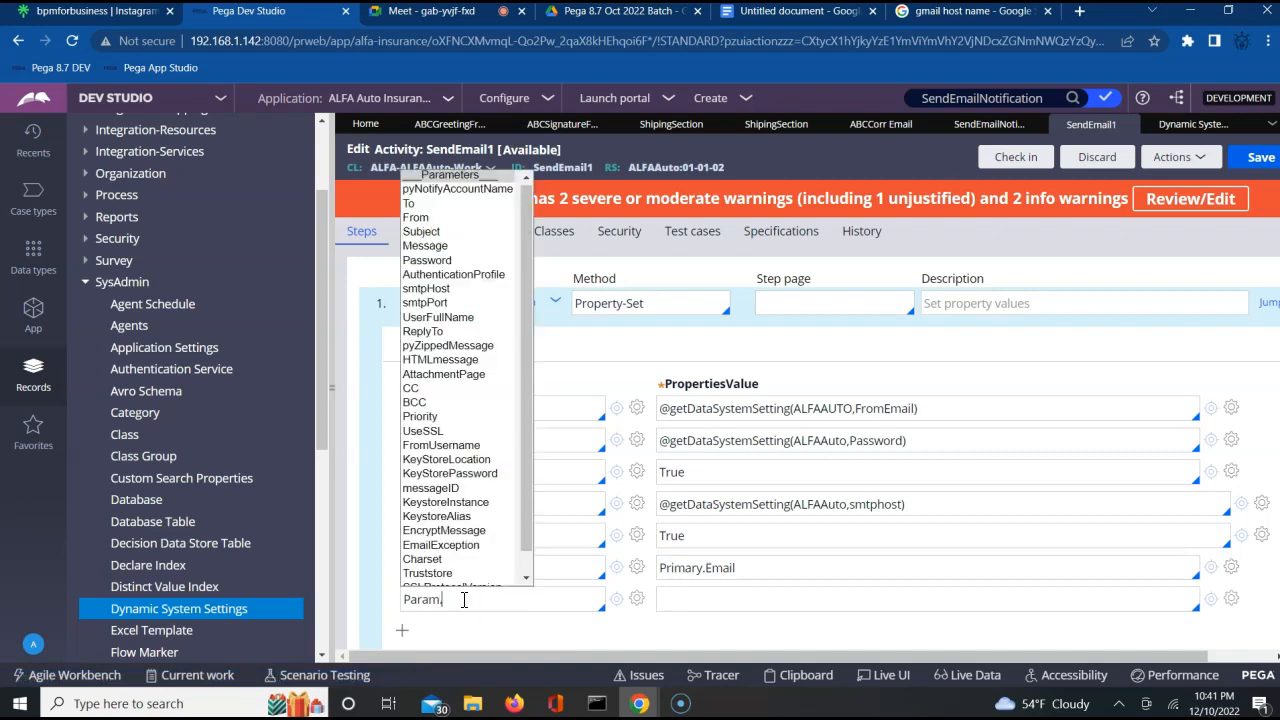
text(S)
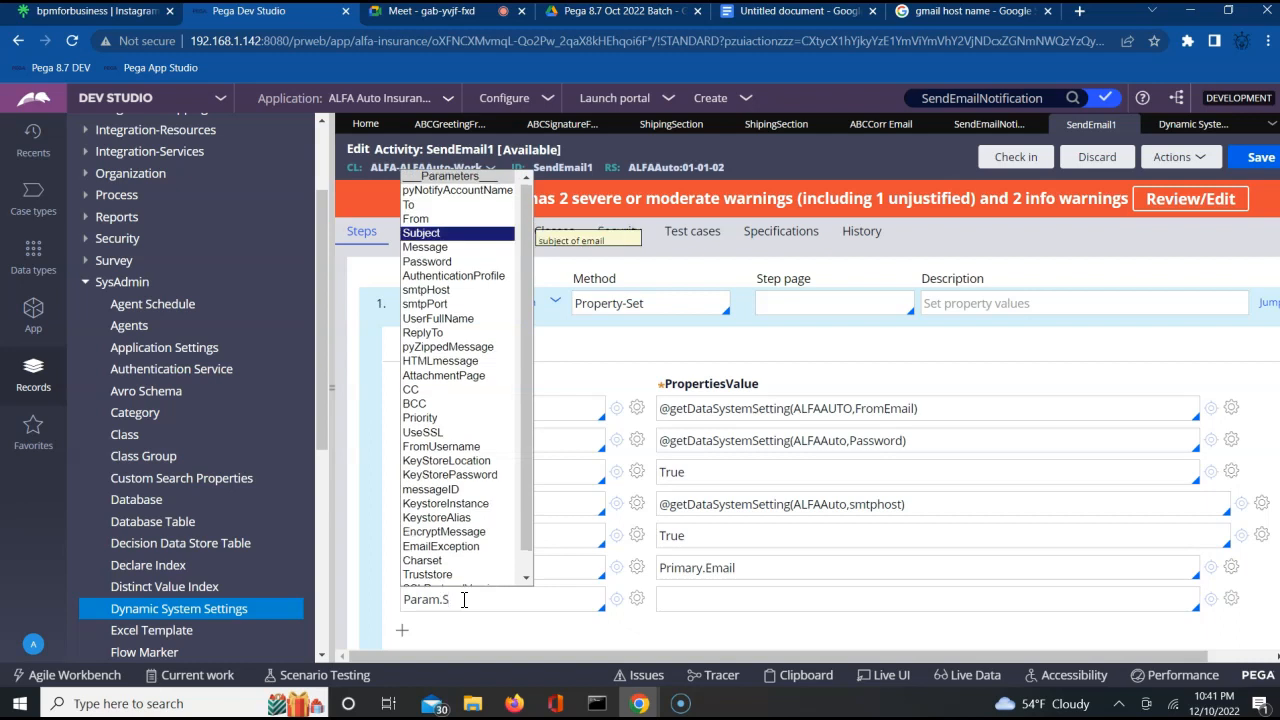
key(Return)
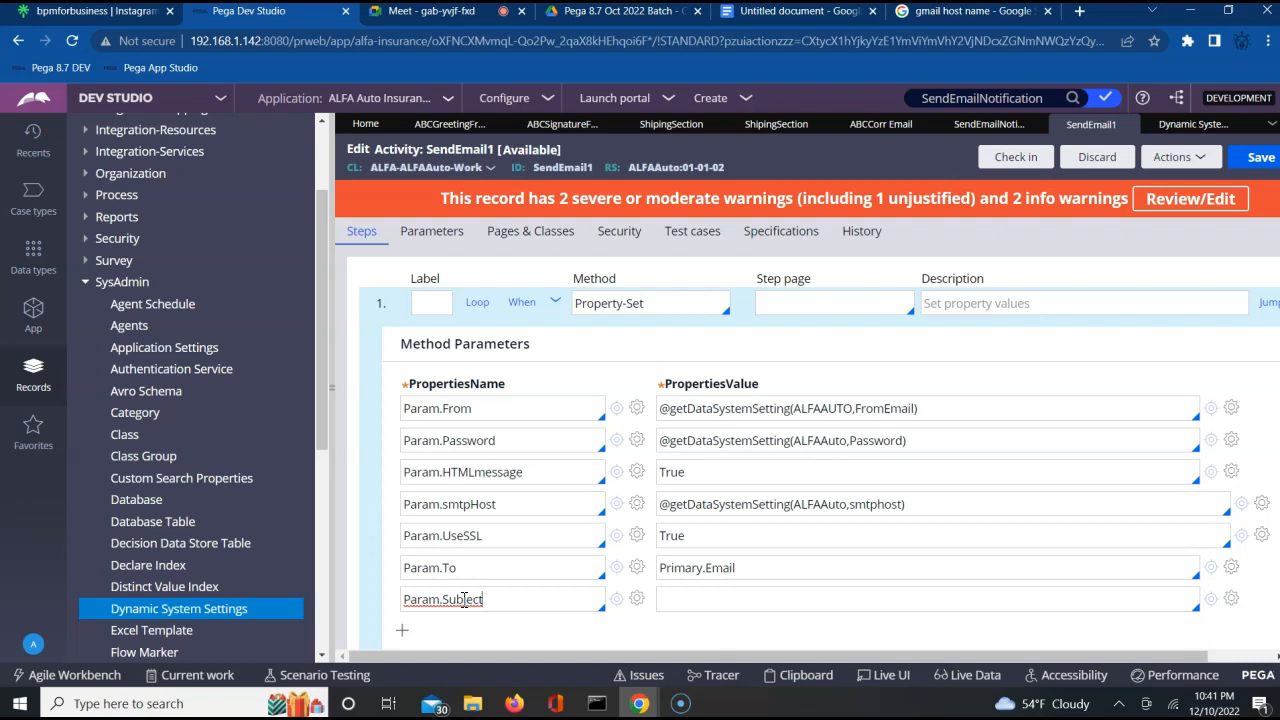
Set the value of Param.Subject to "Review Shipping Info" + Primary.pyID.
click(675, 599)
click(737, 603)
text("Review Shipp)
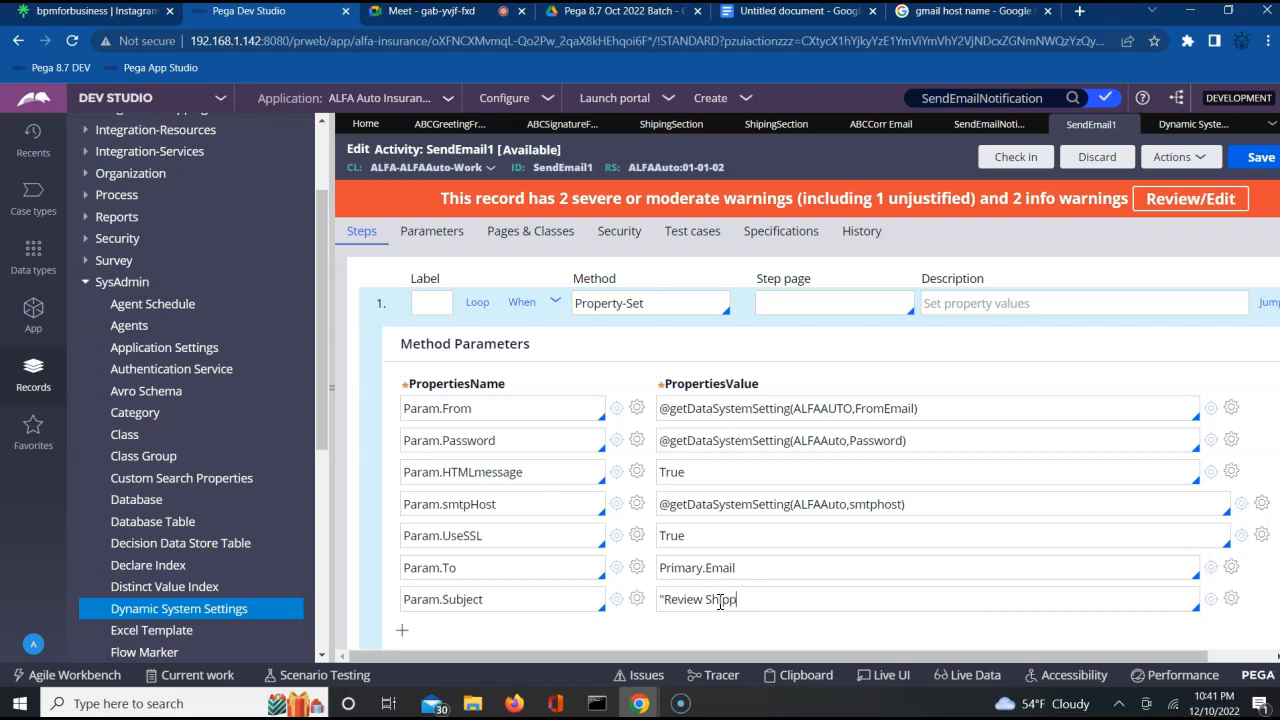
text(ing Info" + Primary.)
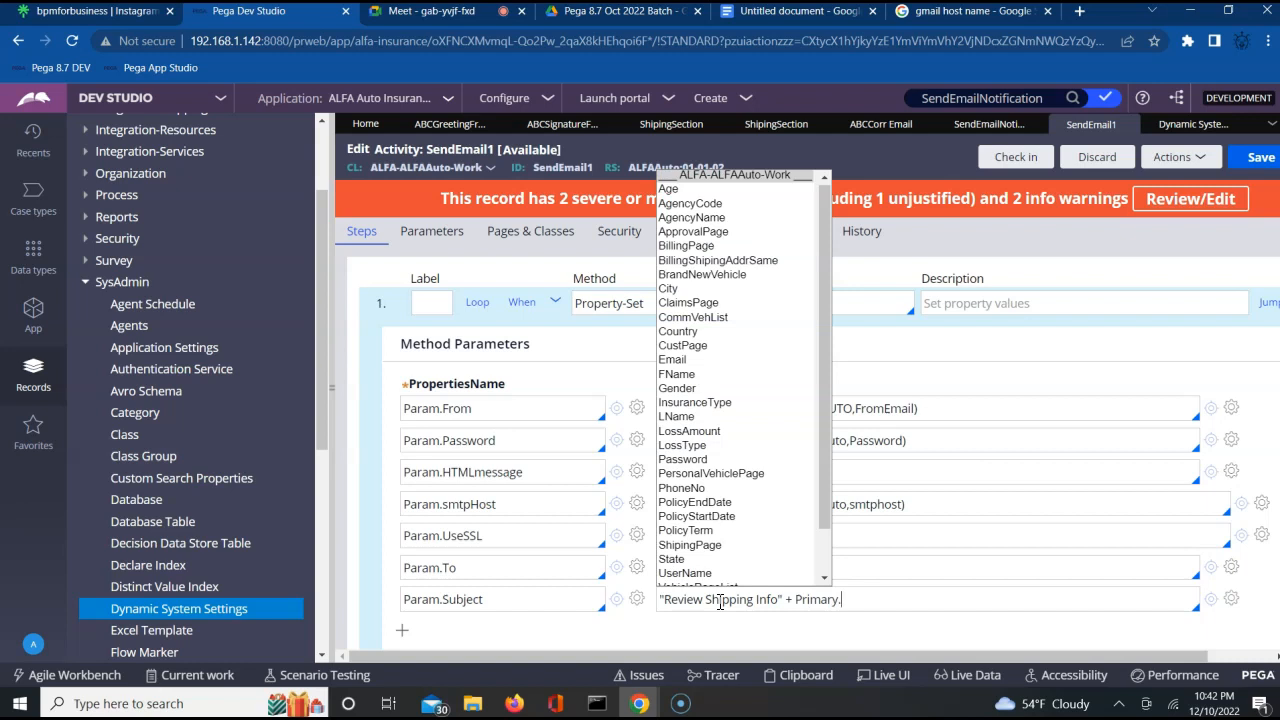
text(pyID)
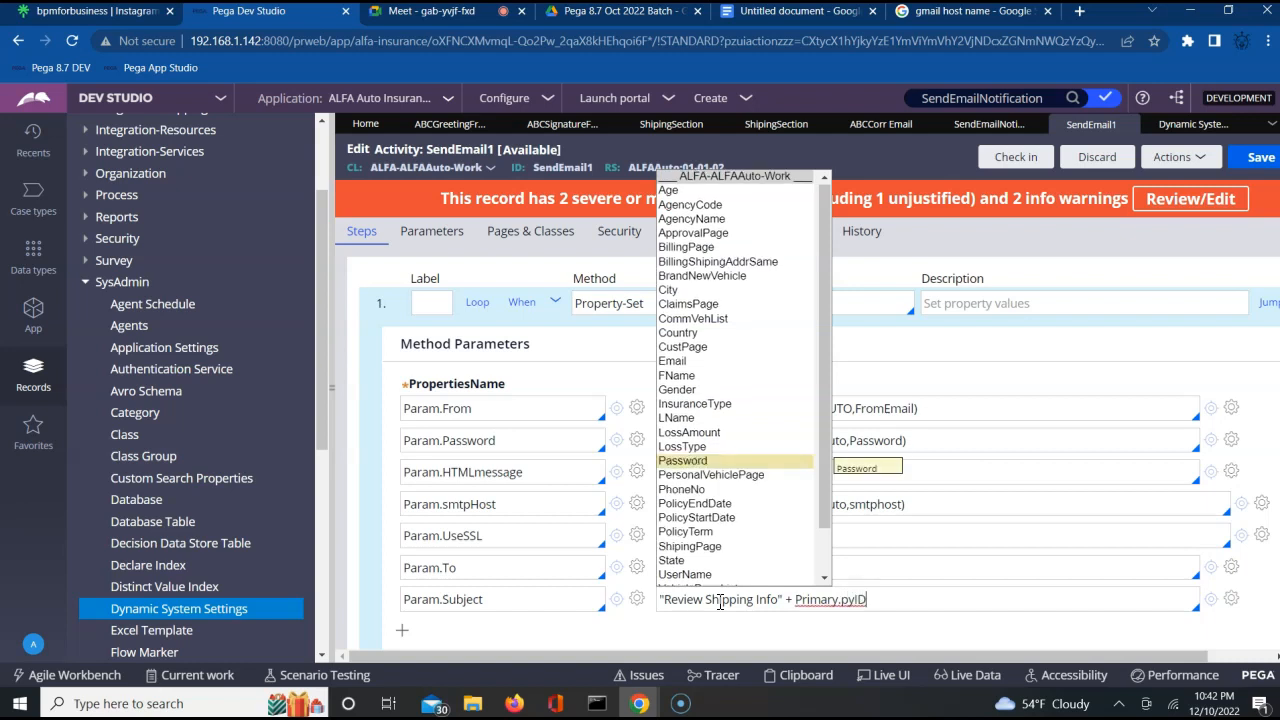
Dismiss the property suggestions for the subject value and save the SendEmail1 activity.
click(731, 601)
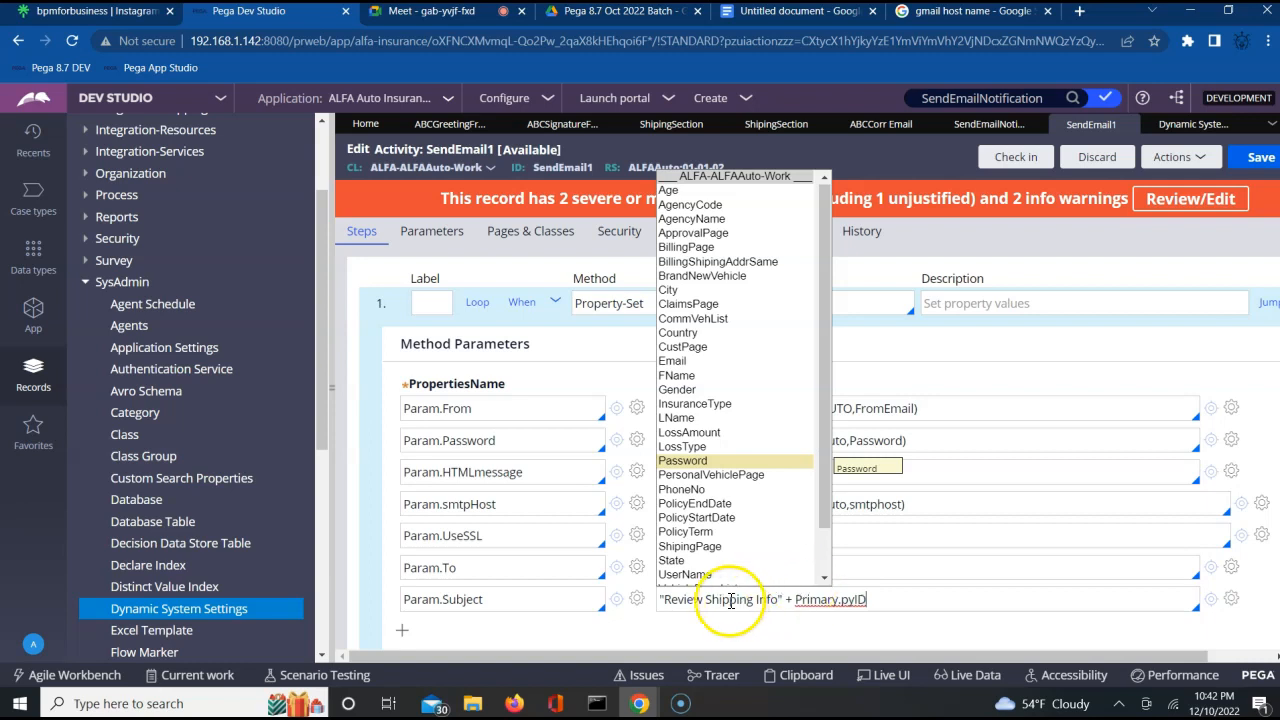
click(831, 601)
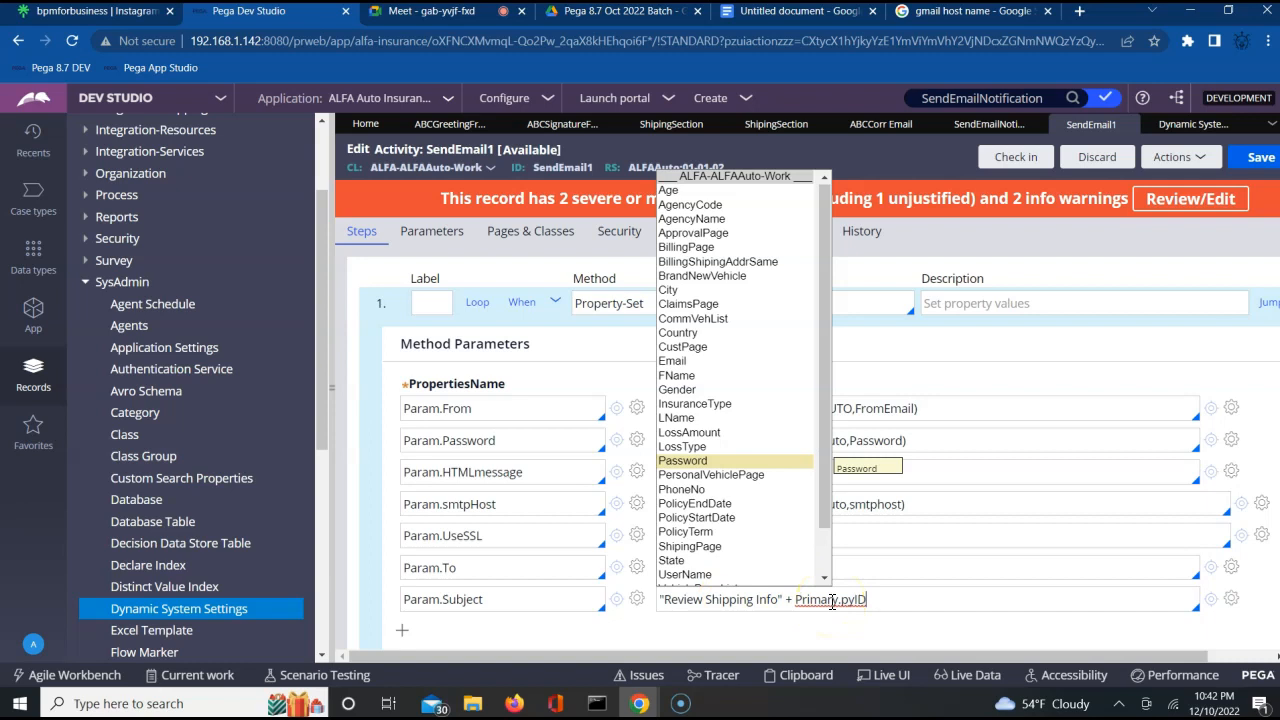
click(855, 602)
click(887, 602)
double_click(859, 604)
click(894, 606)
click(907, 604)
click(907, 604)
click(907, 604)
click(1247, 160)
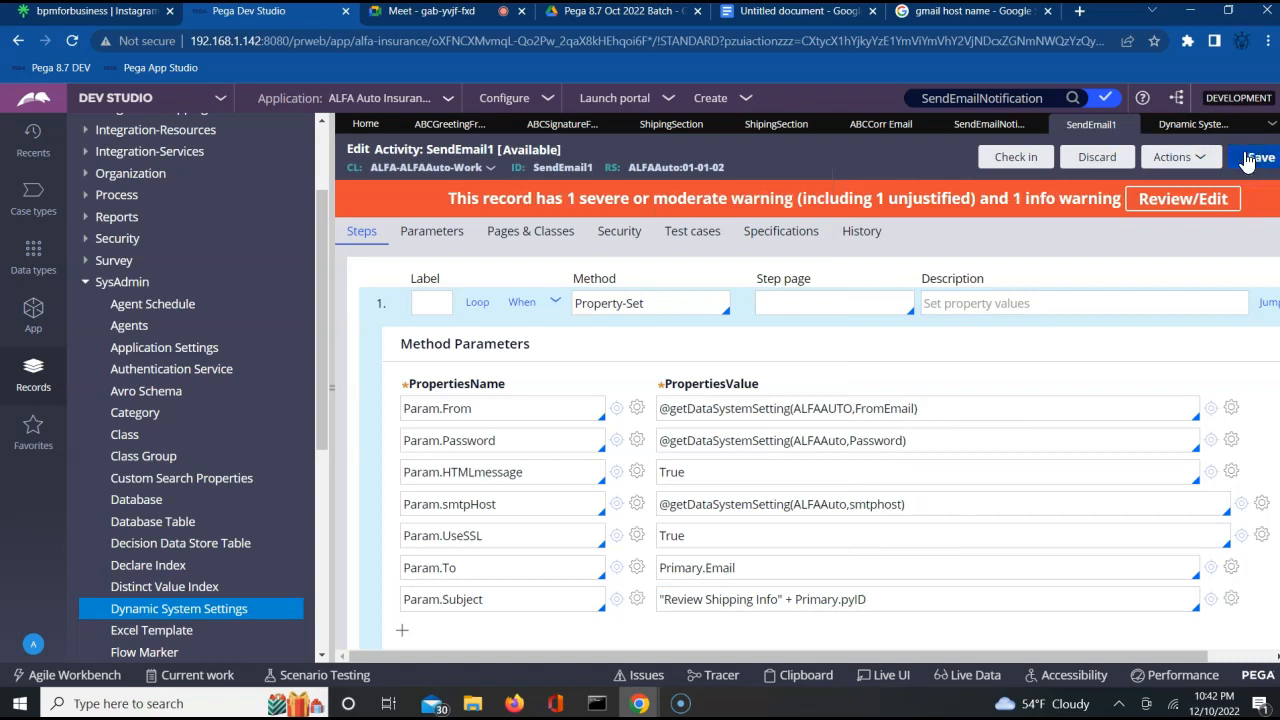
click(1247, 161)
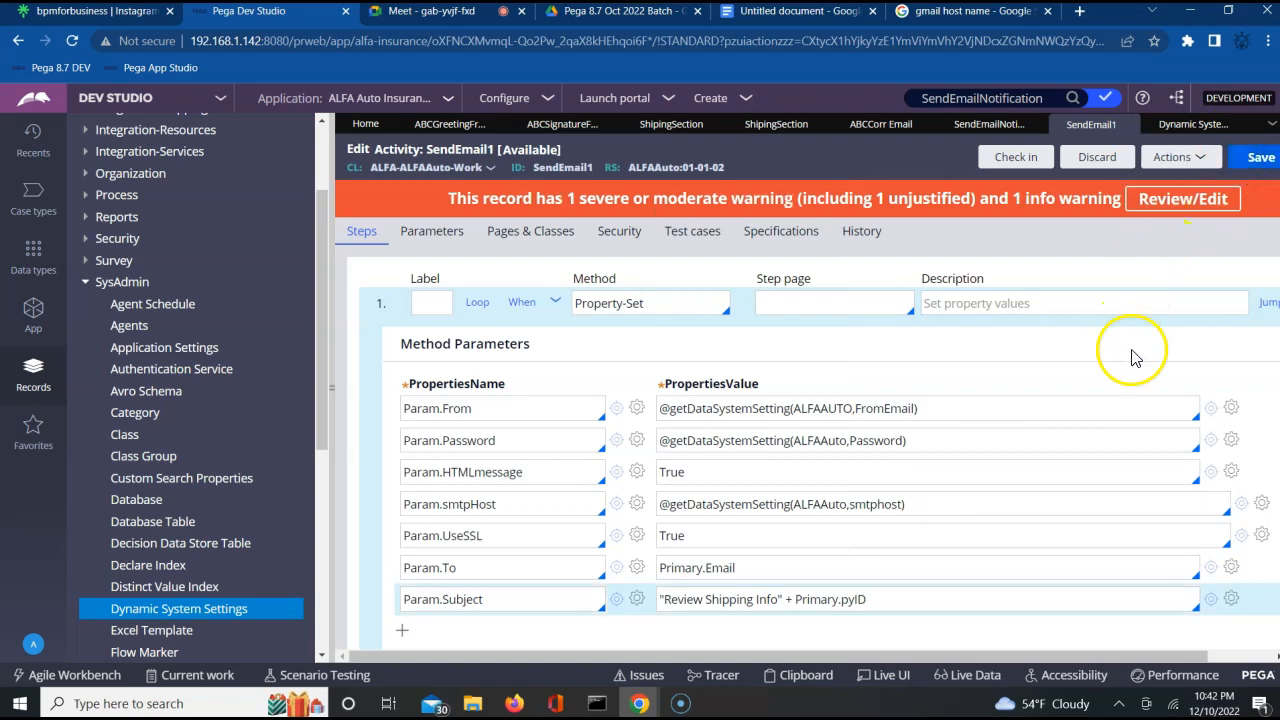
Collapse the method parameters of the Property-Set step.
click(555, 302)
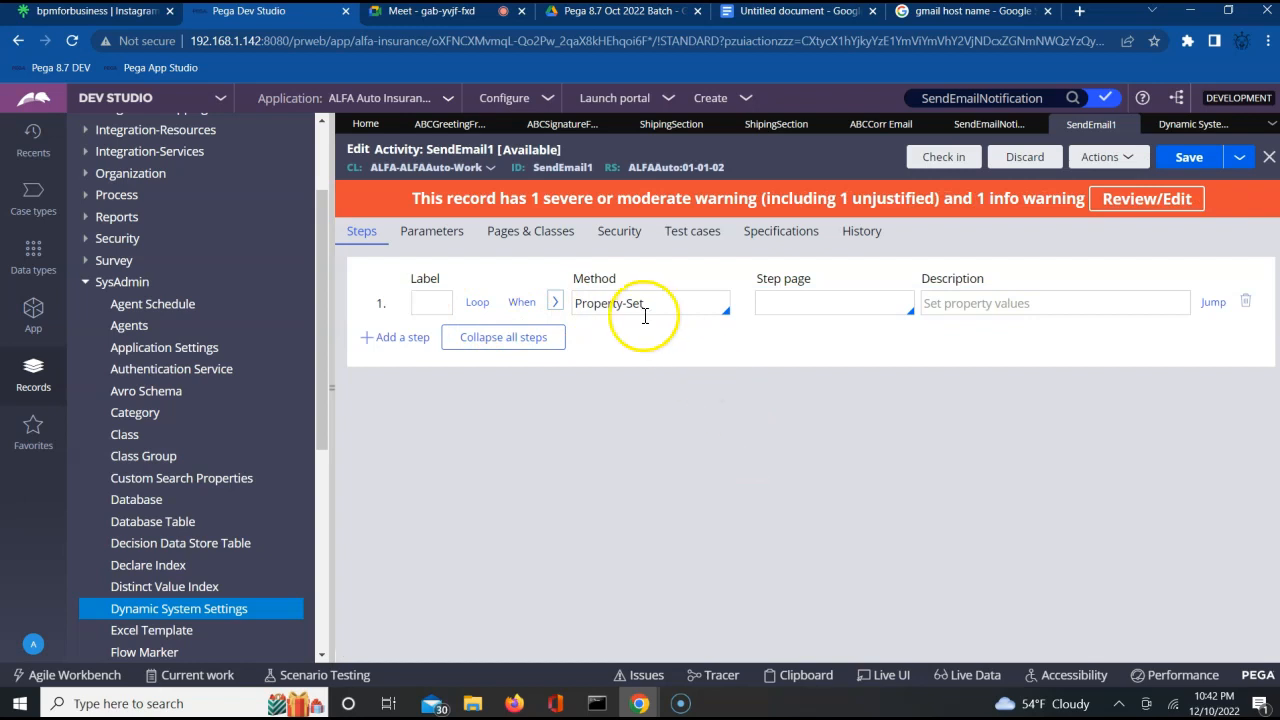
click(555, 303)
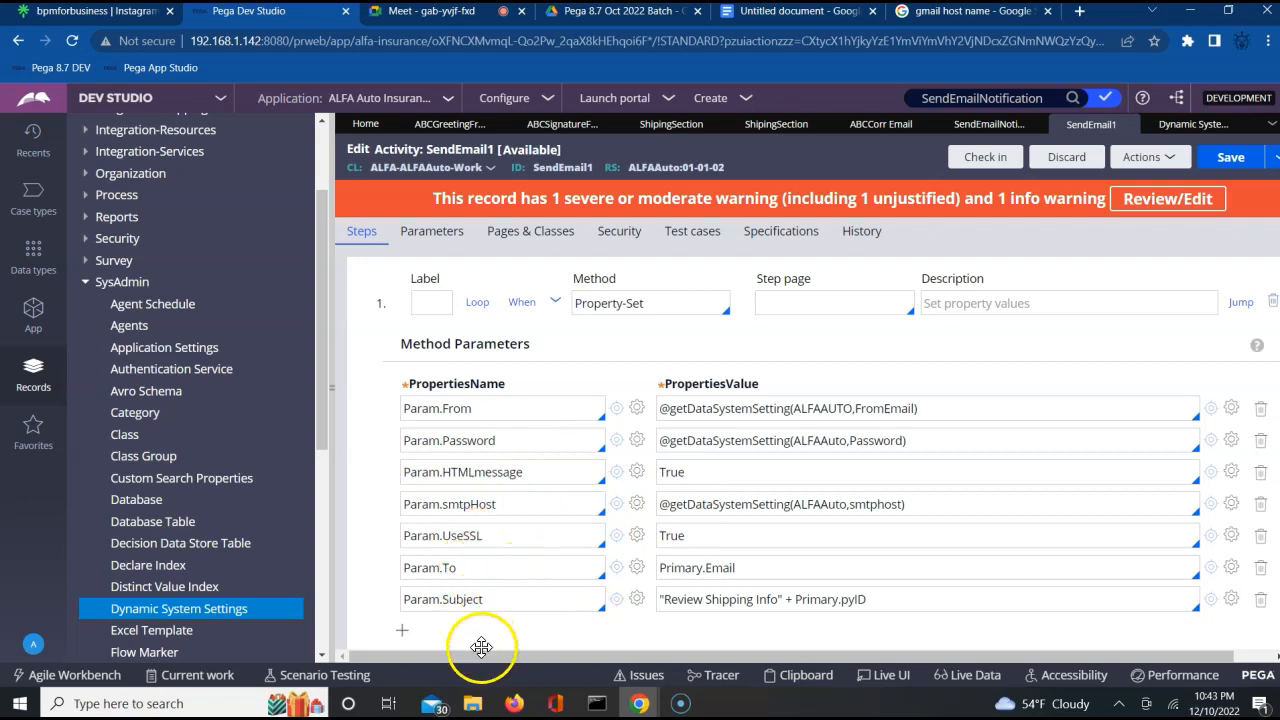
click(555, 304)
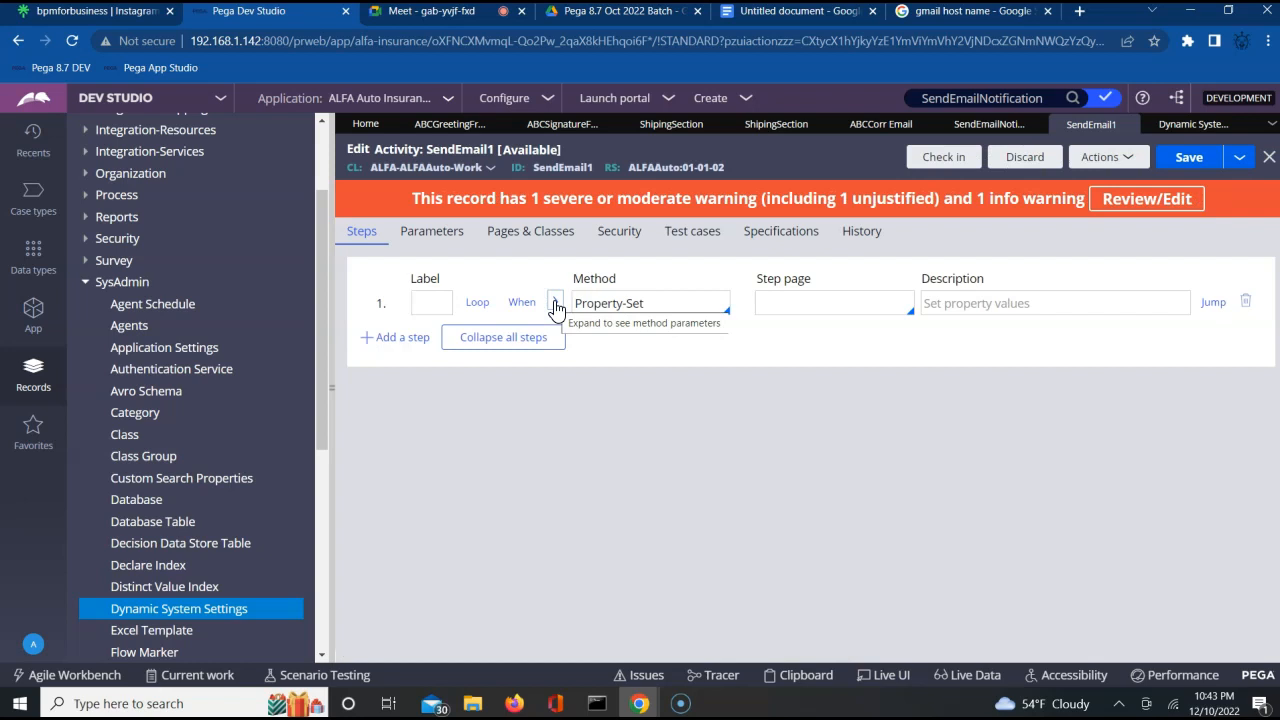
Add a second step to the activity and set its method to Property-Set-Corr.
click(395, 337)
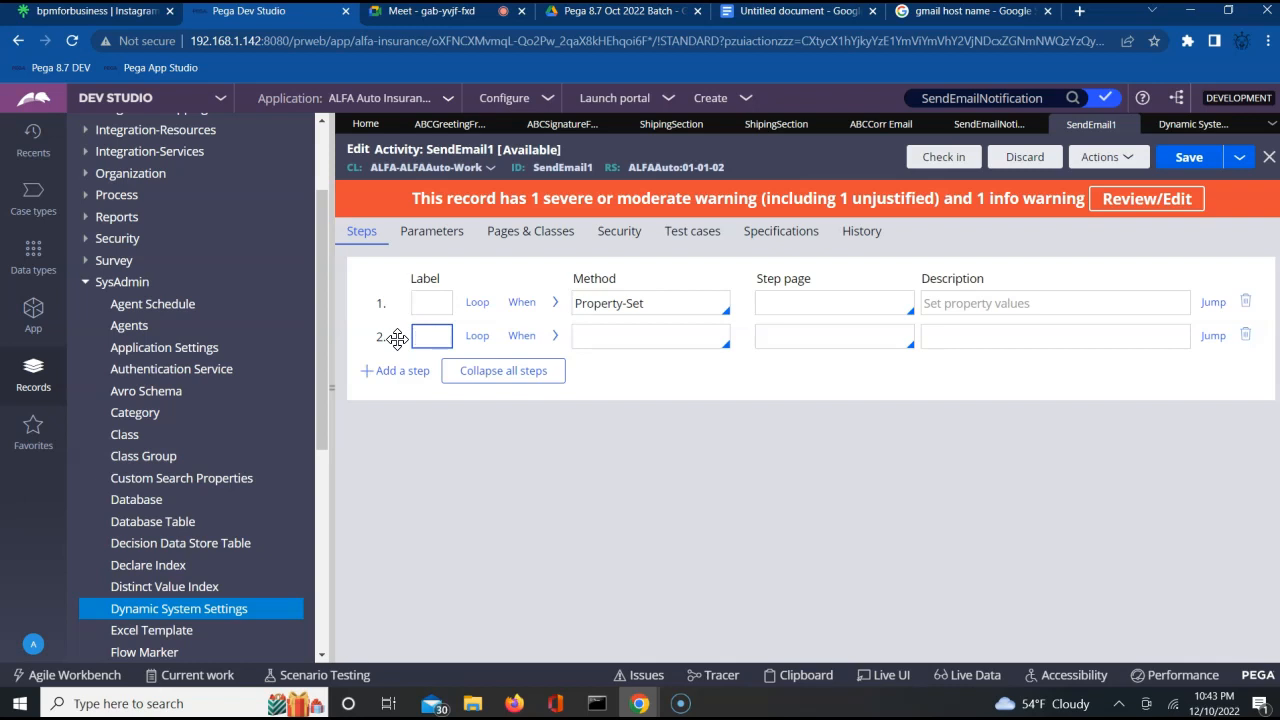
click(587, 337)
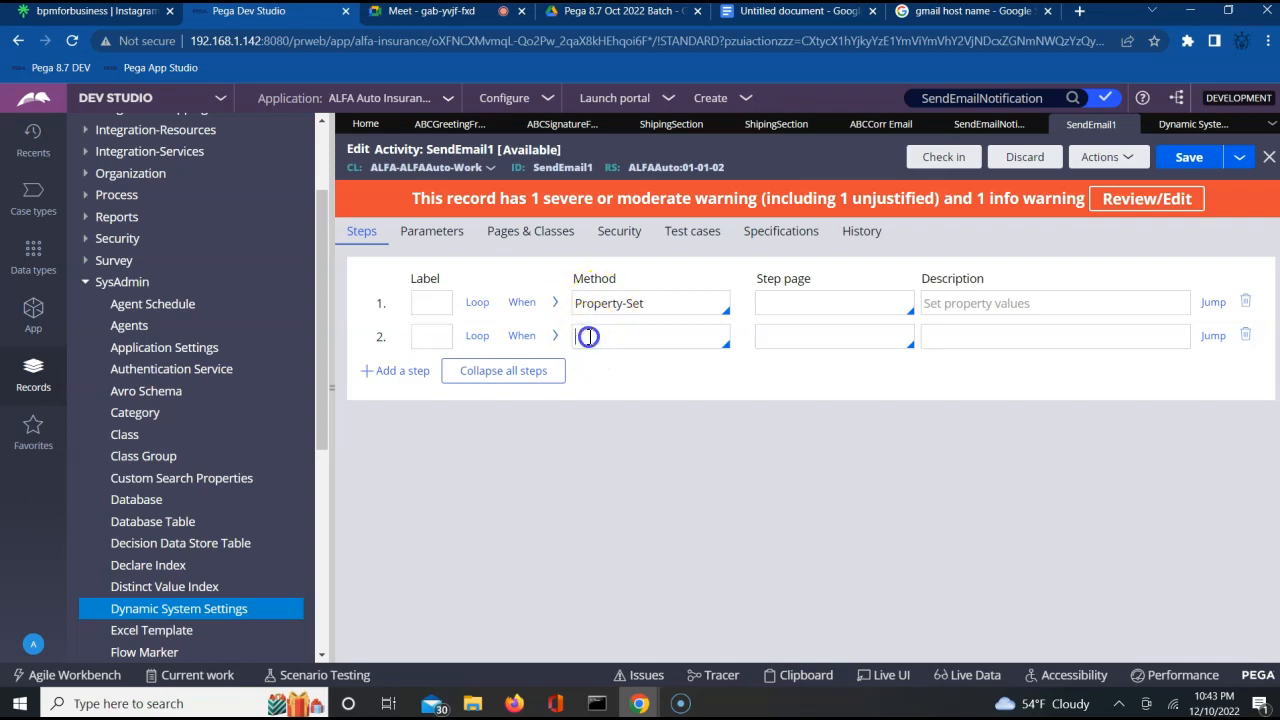
text(Property)
key(Down)
key(Down)
key(Down)
key(Down)
key(Down)
key(Down)
key(Down)
key(Down)
key(Down)
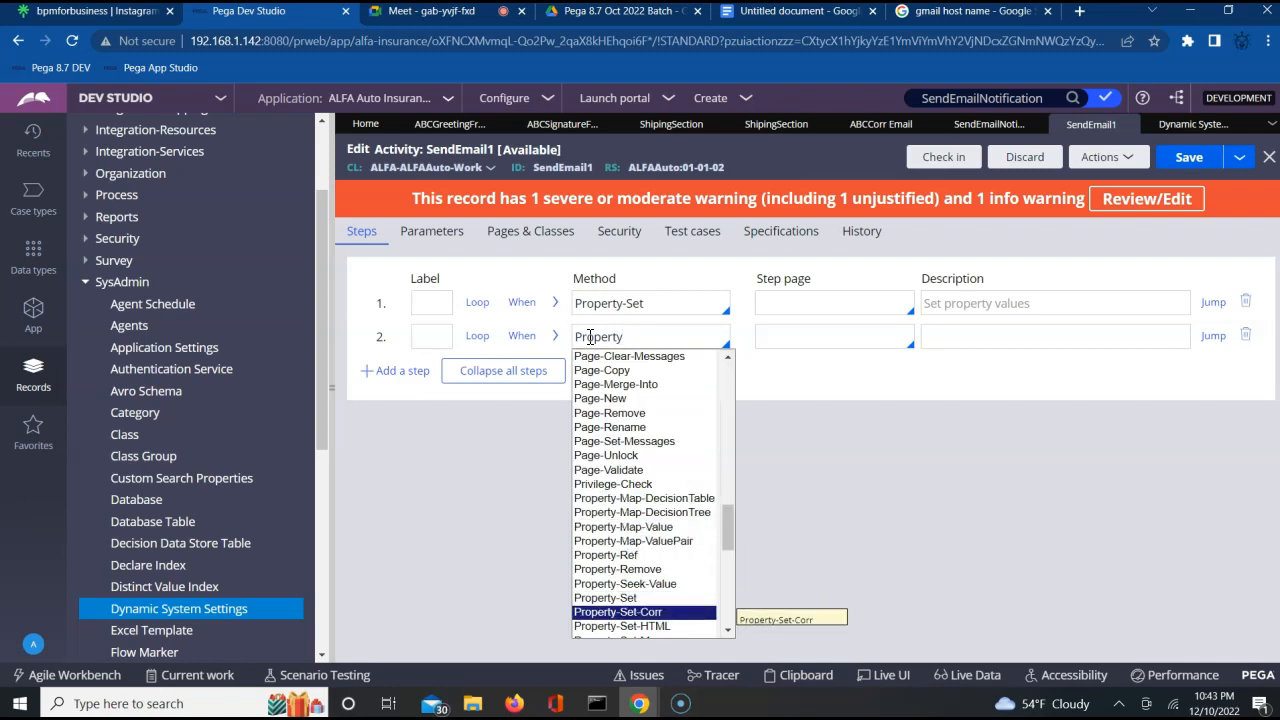
key(Return)
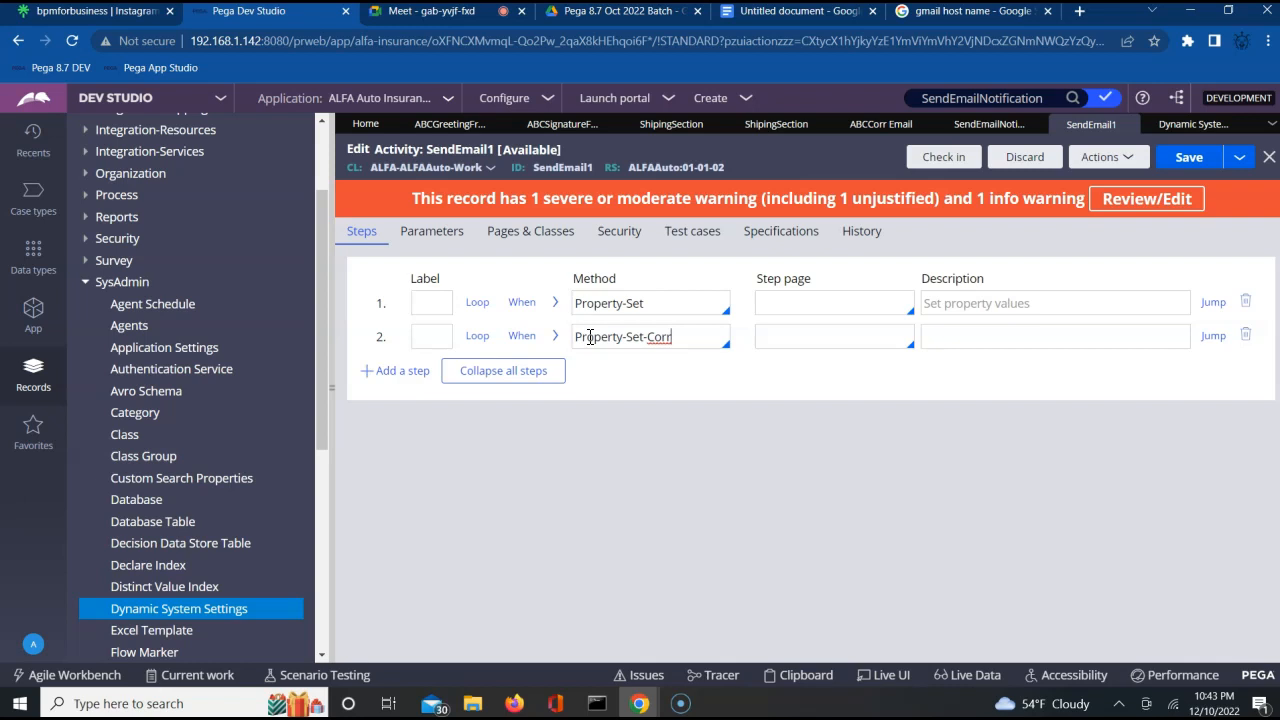
Expand the Property-Set-Corr step's method parameters and set PropertyName to Param.Message.
click(556, 338)
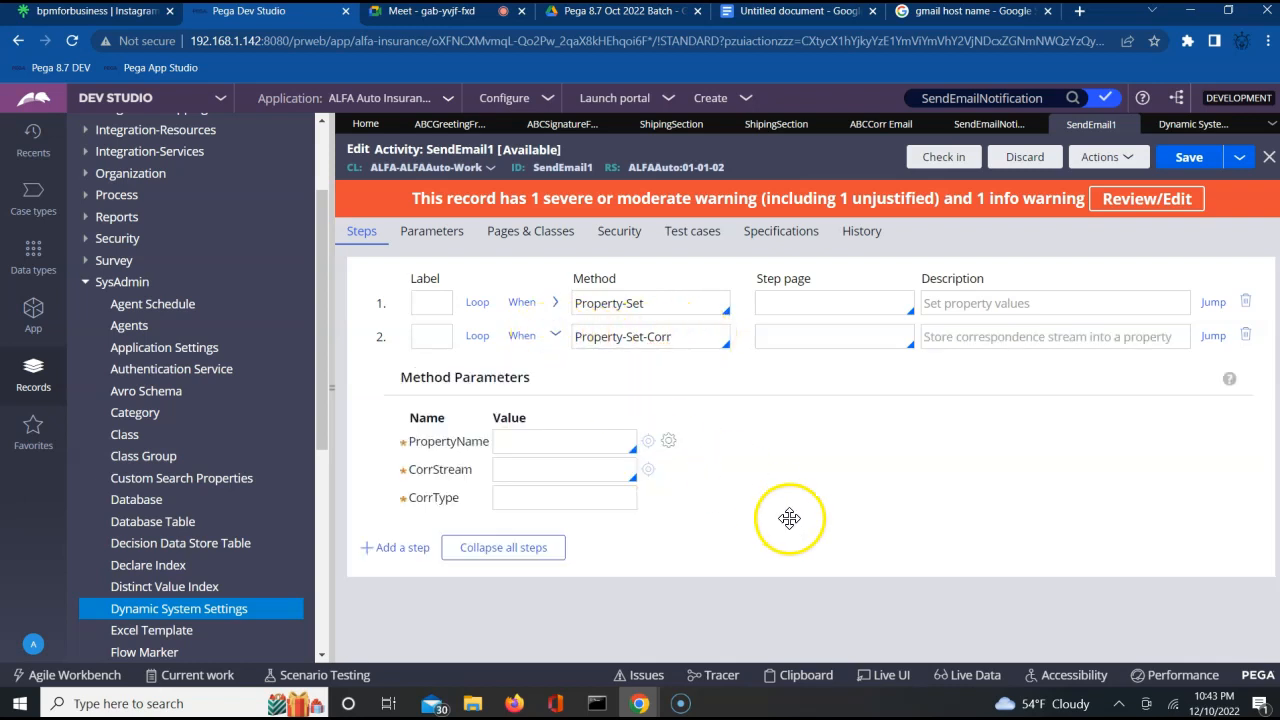
click(581, 441)
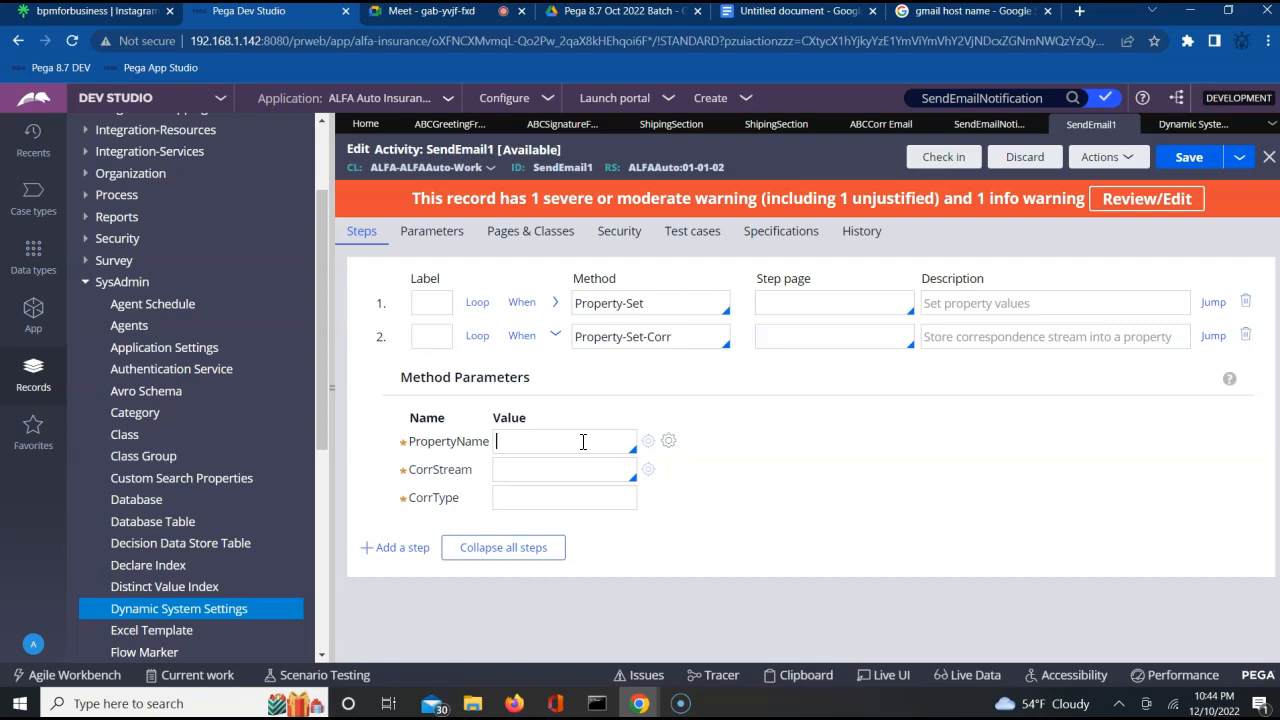
text(Param.)
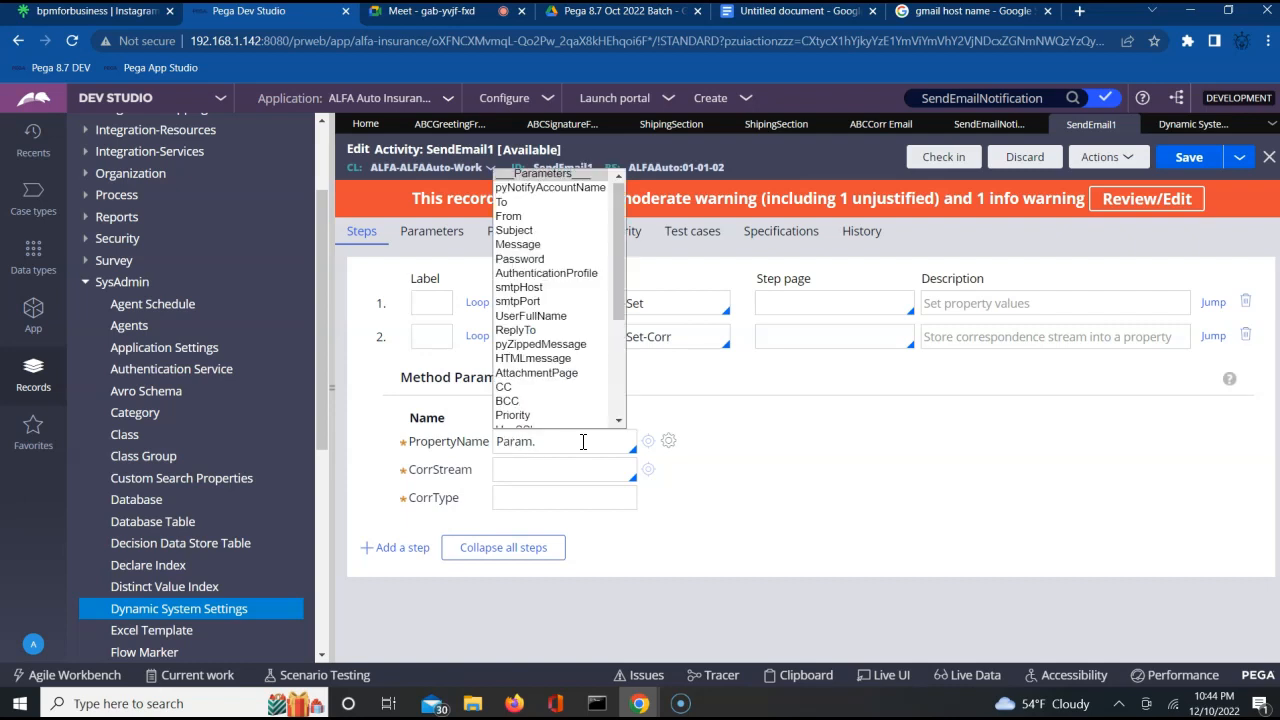
key(Down)
key(Down)
key(Down)
key(Down)
key(Down)
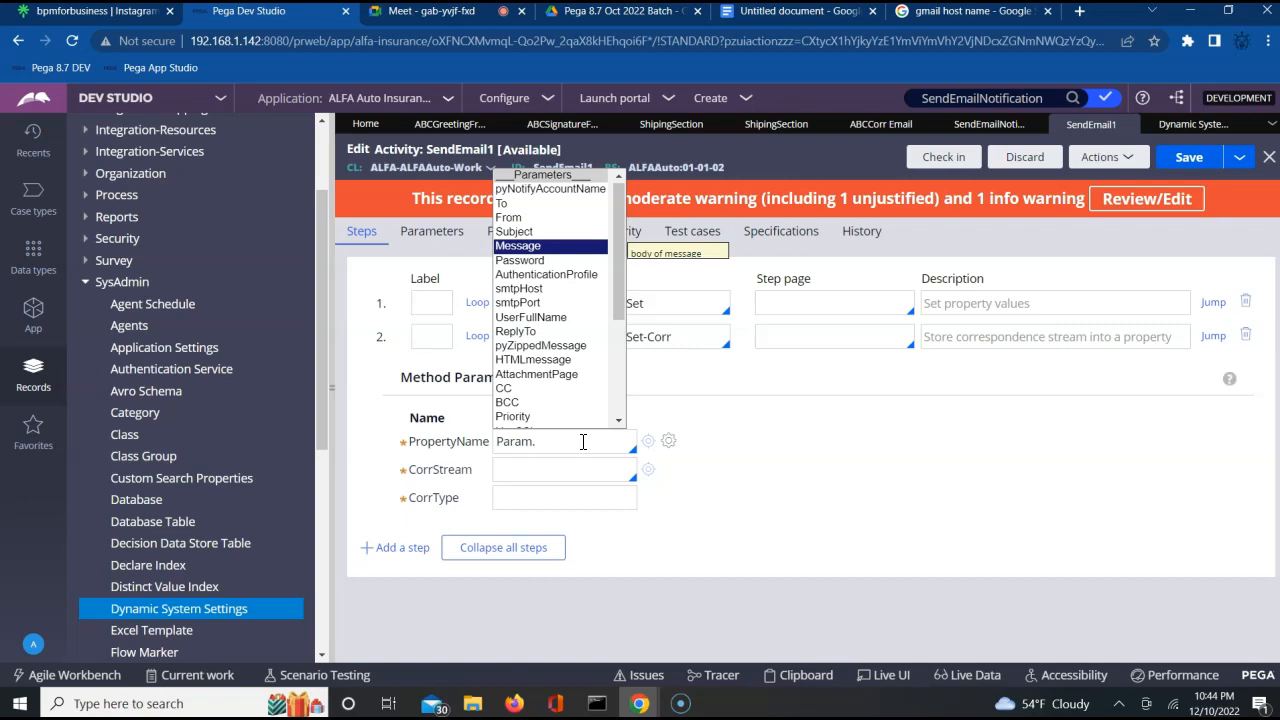
key(Return)
Set the Property-Set-Corr step's CorrStream to ABCCorr and CorrType to Email, and save the SendEmail1 activity.
click(543, 472)
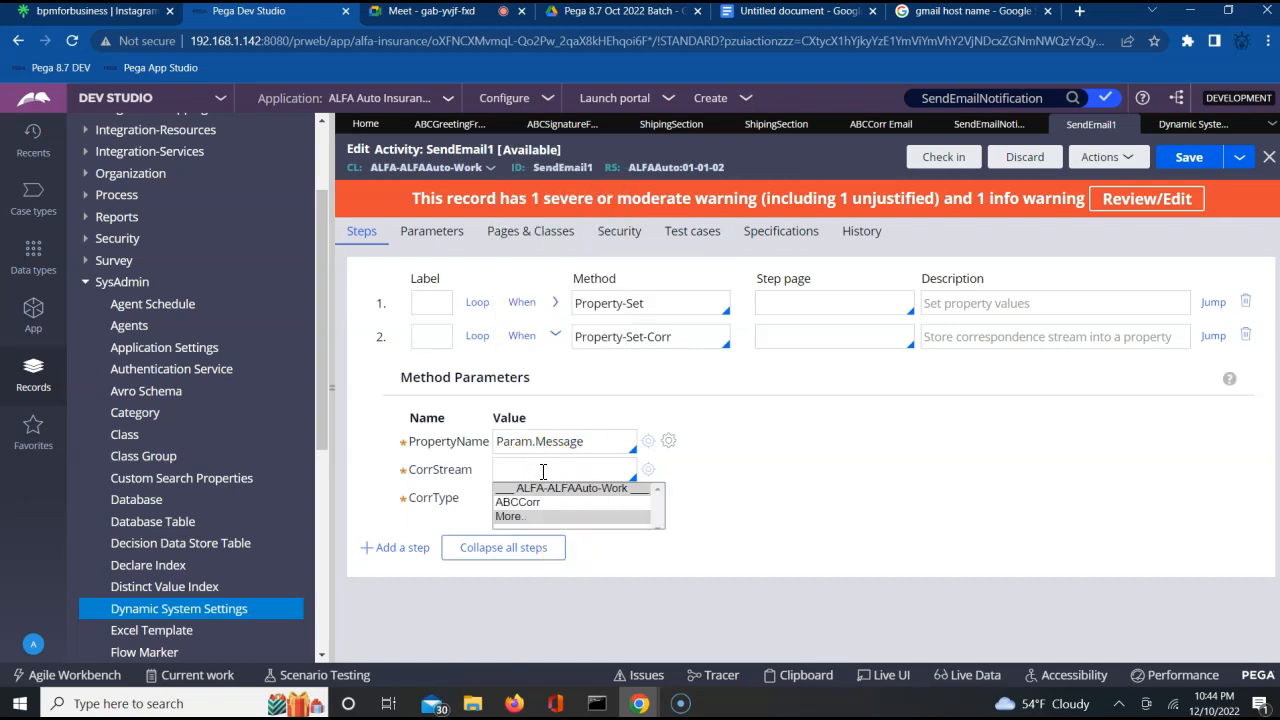
key(Down)
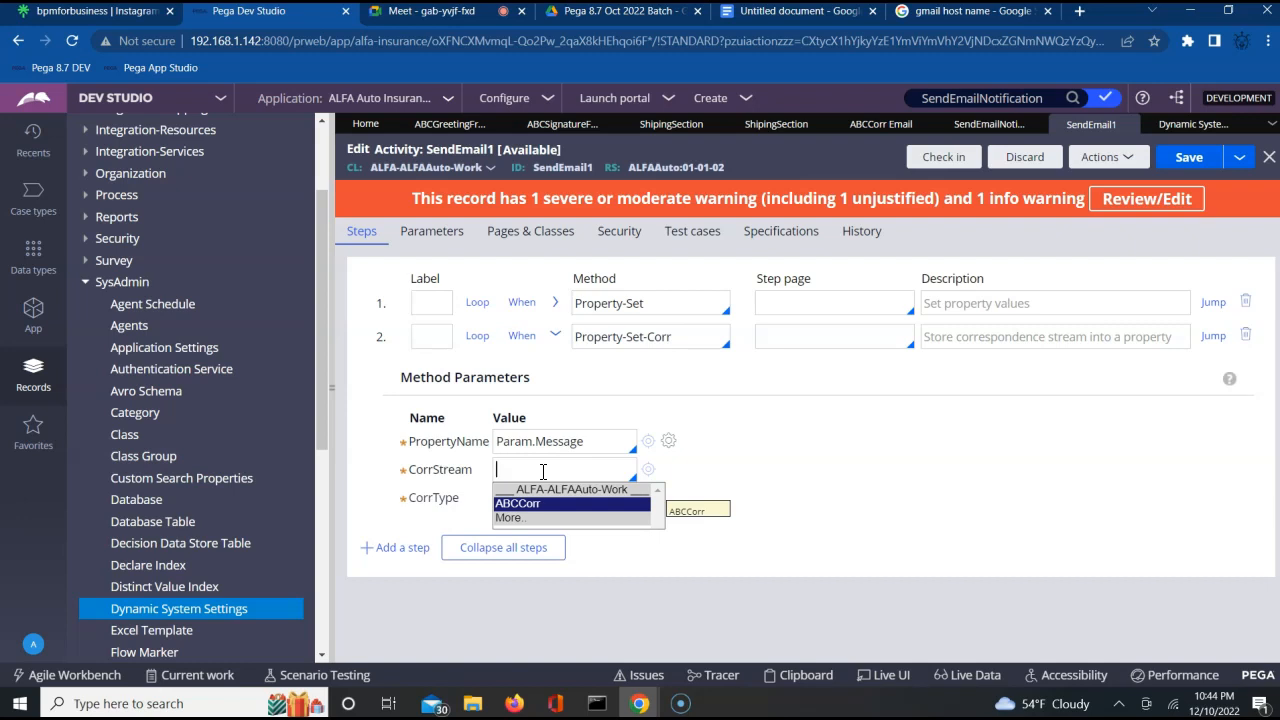
key(Return)
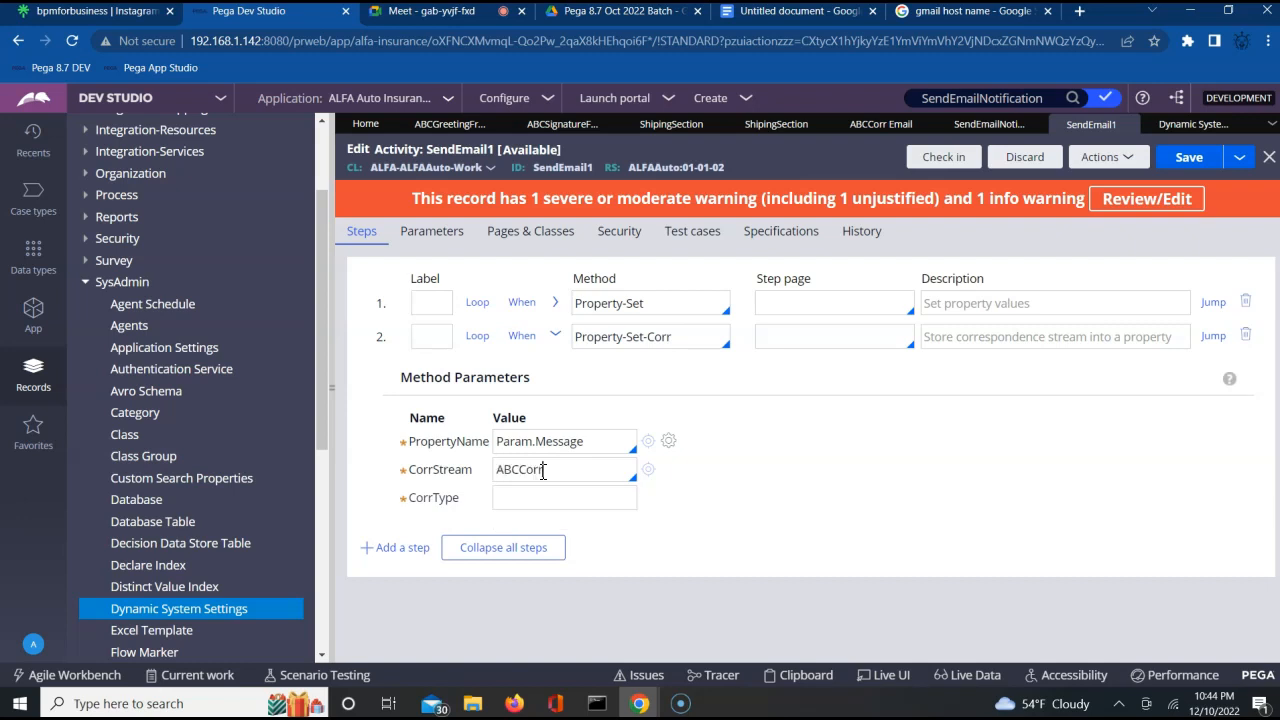
click(524, 502)
text(Email)
click(792, 546)
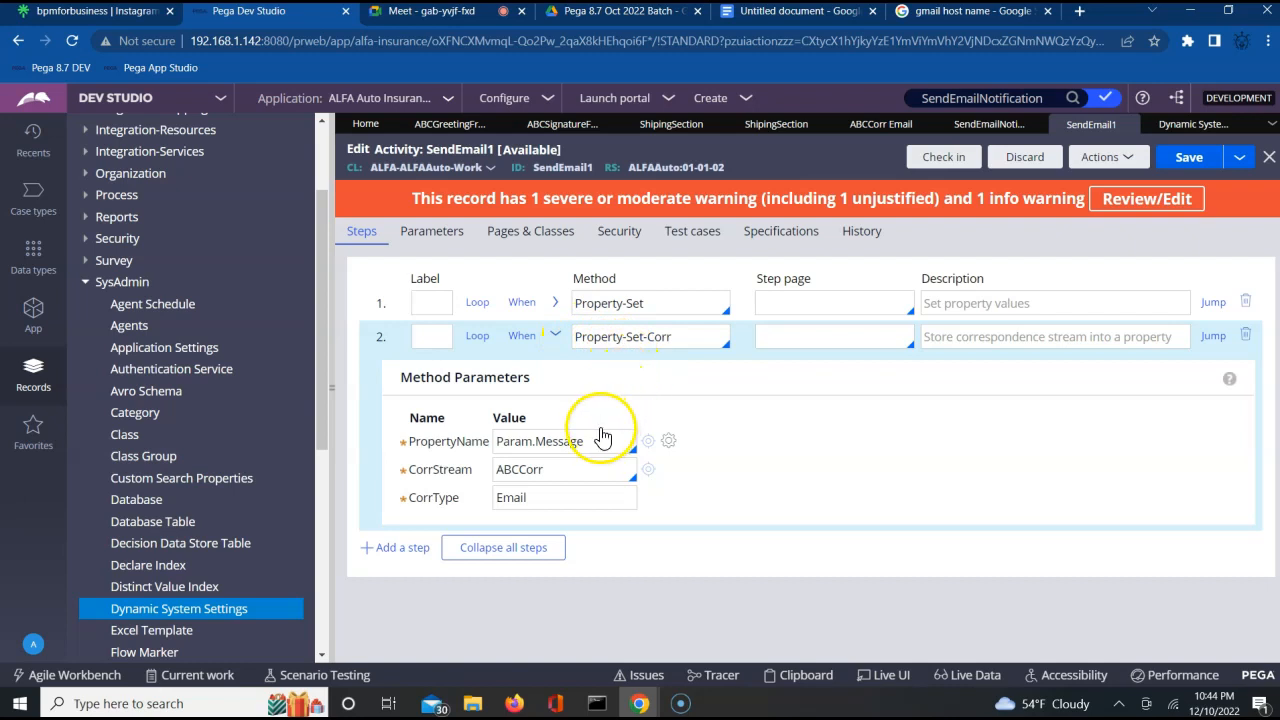
click(1189, 158)
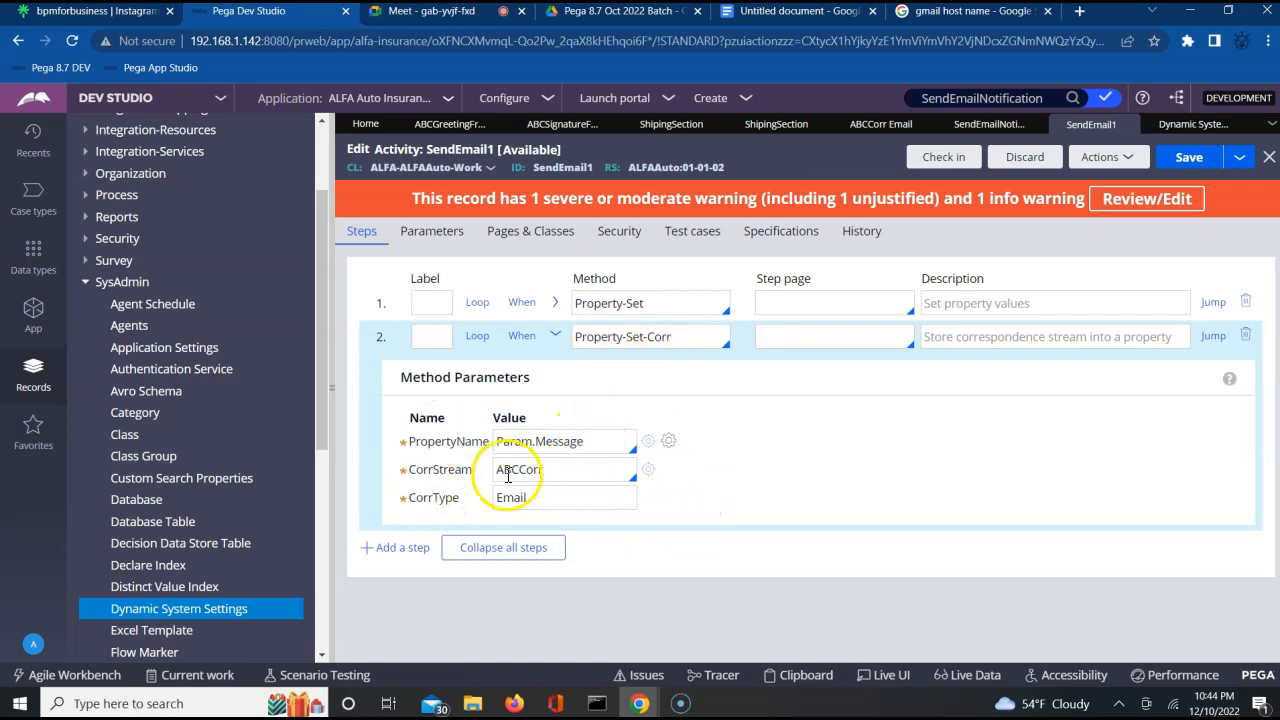
Collapse the Property-Set-Corr parameters and add a third step to the activity.
click(555, 338)
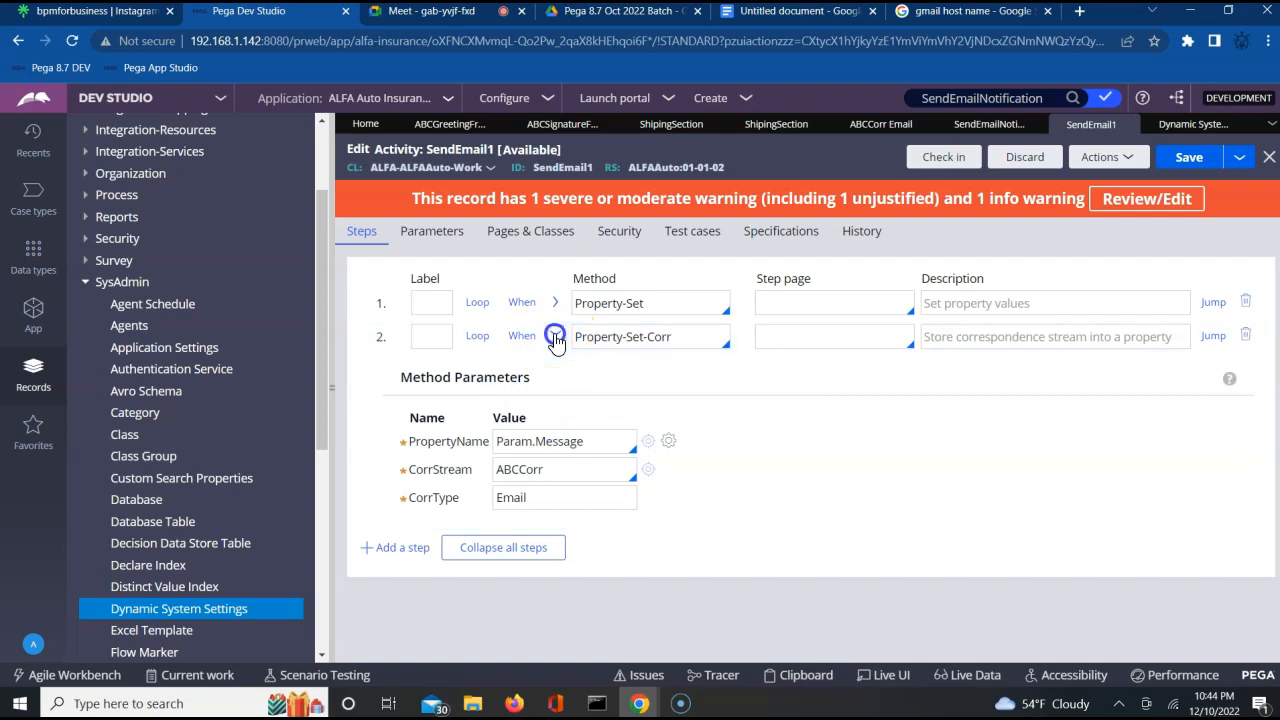
click(408, 378)
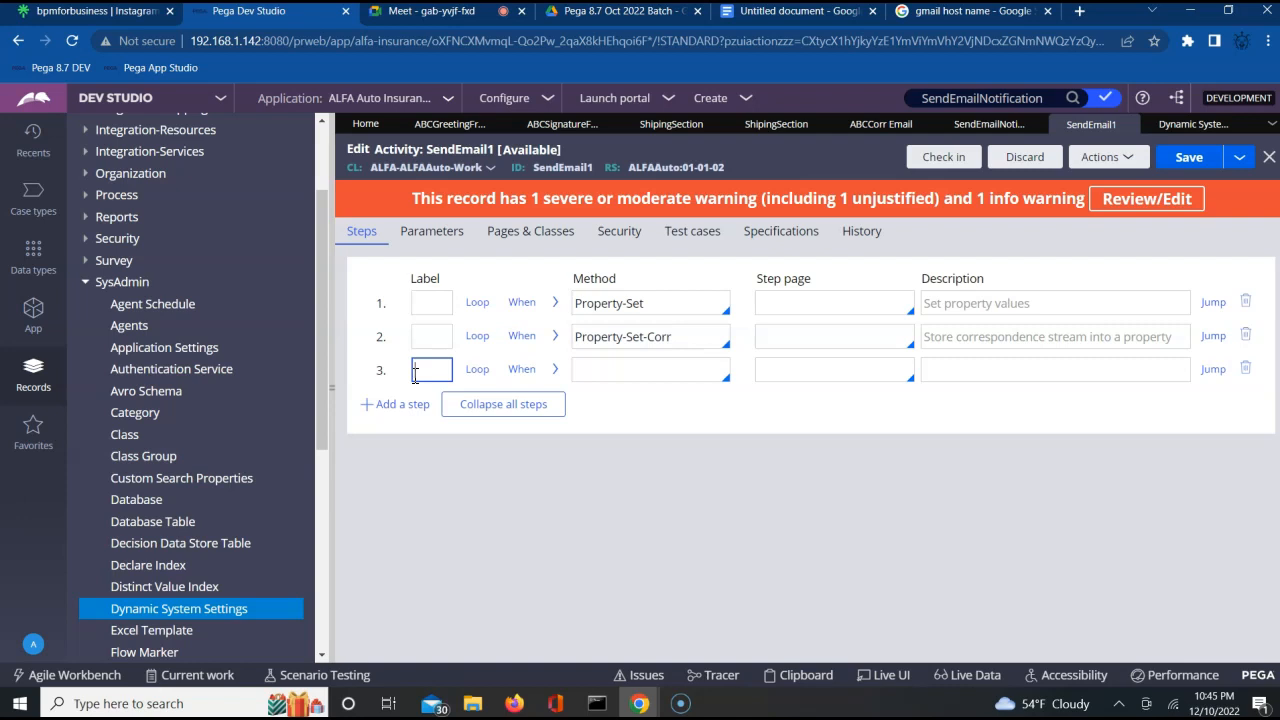
Examine the steps and the name of the SendEmailNotification activity, and return to the SendEmail1 activity.
click(990, 125)
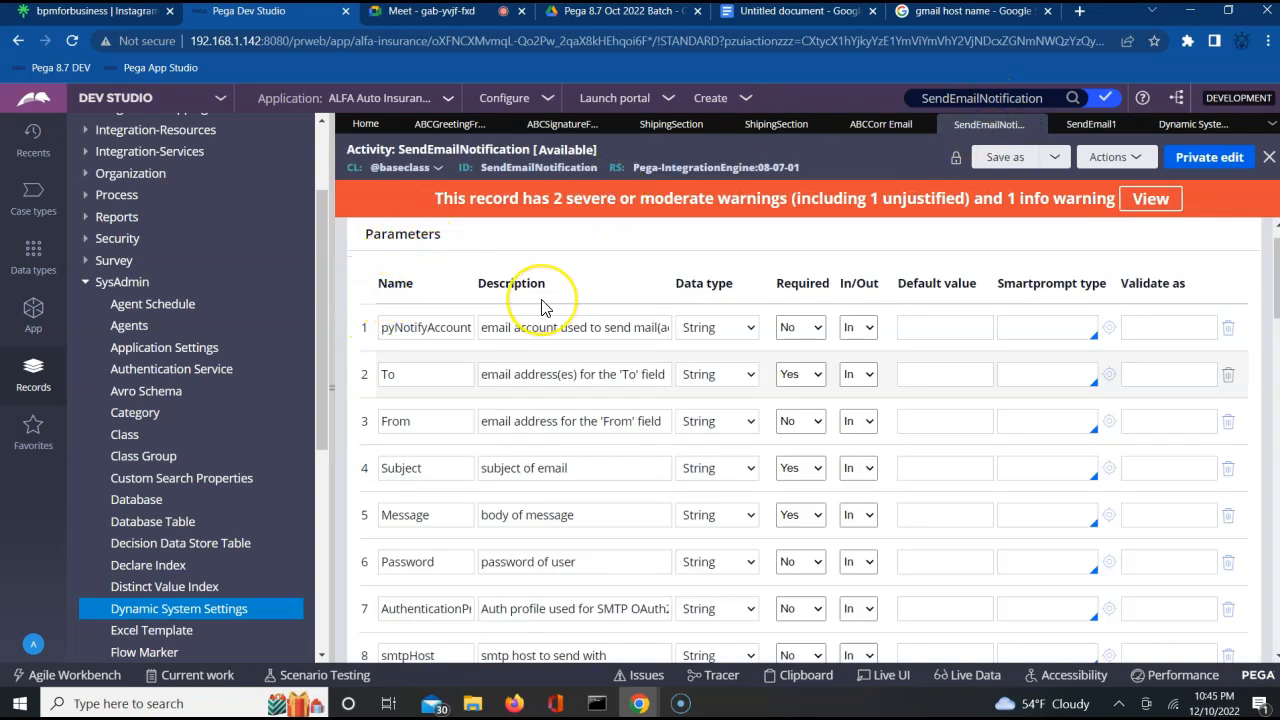
key(Left)
key(Left)
key(Left)
key(Left)
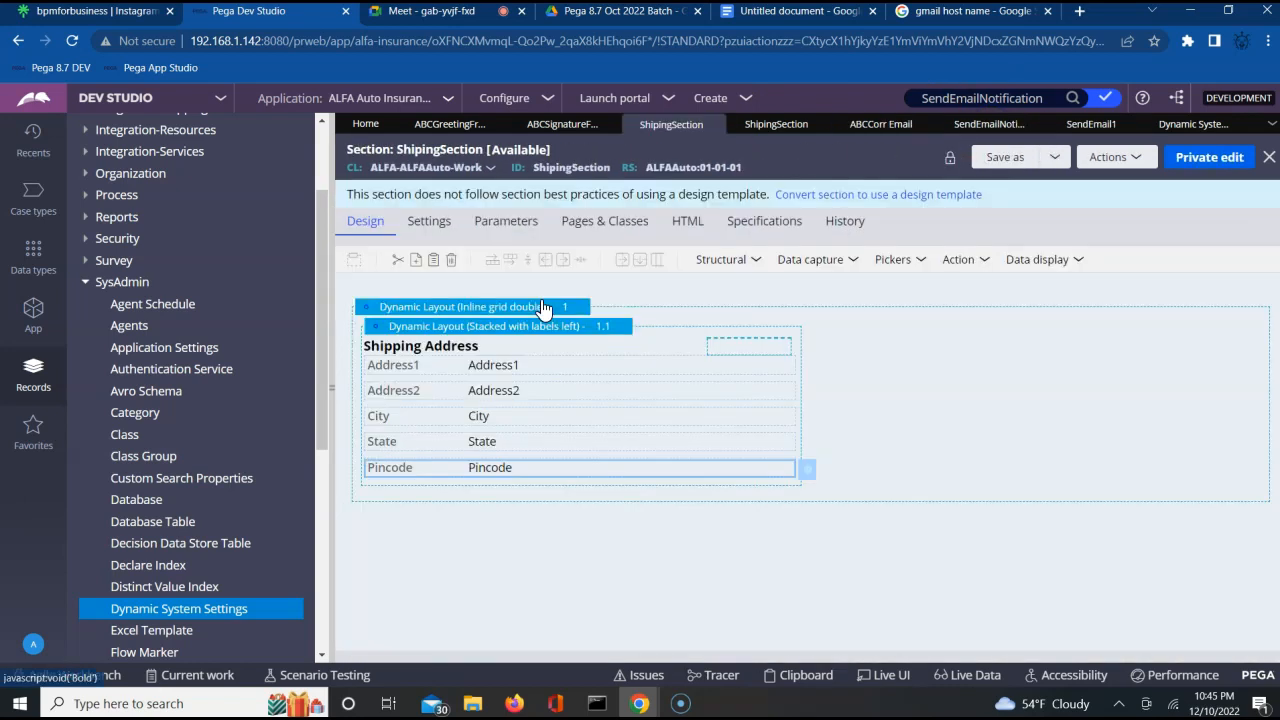
click(985, 128)
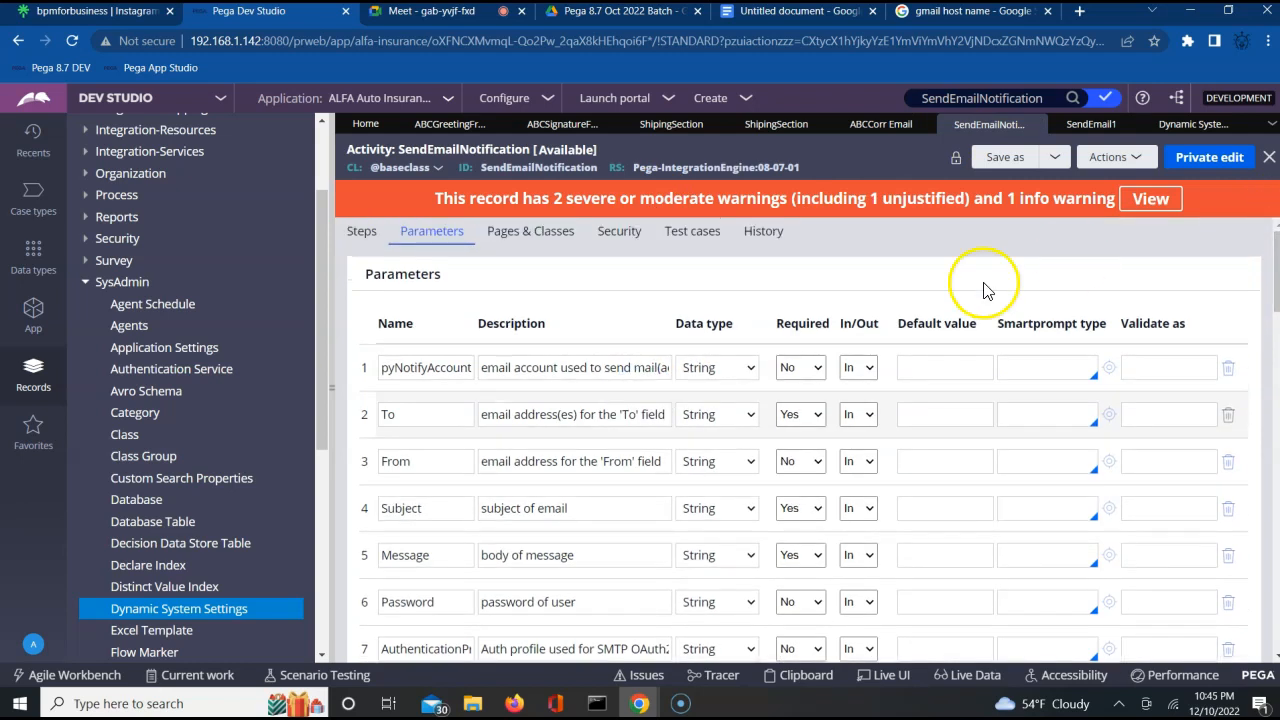
click(362, 232)
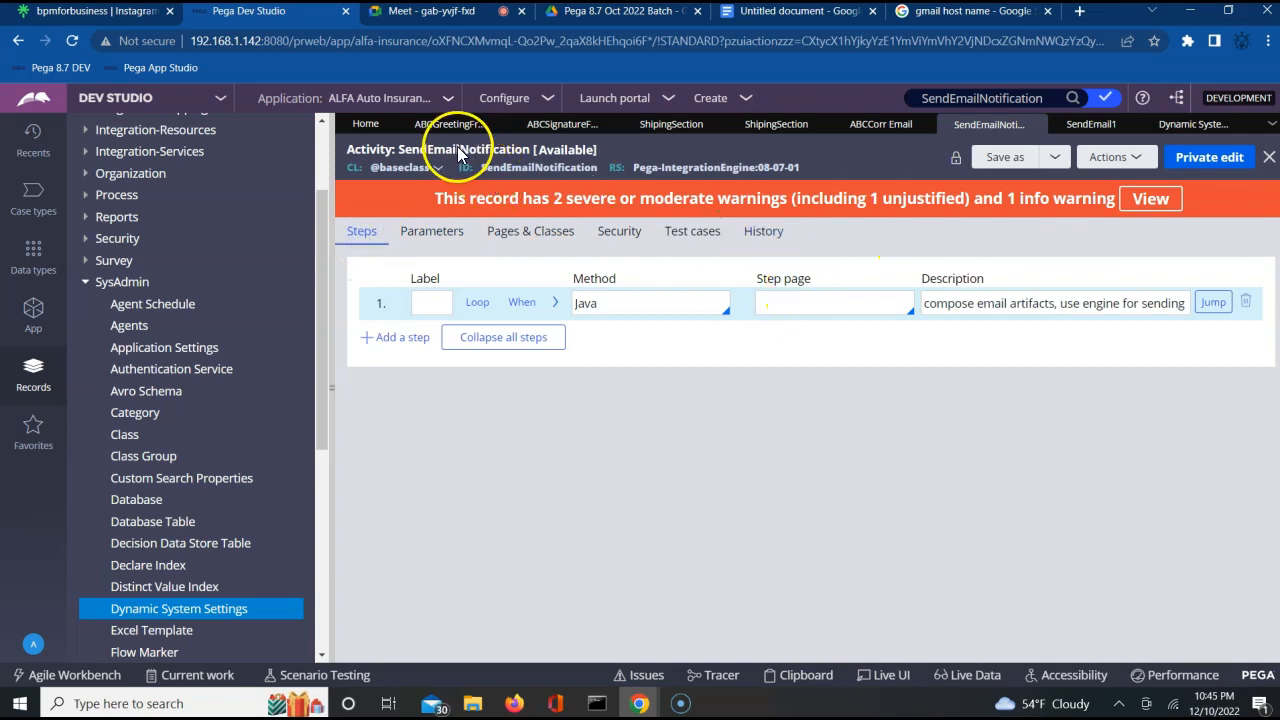
click(460, 152)
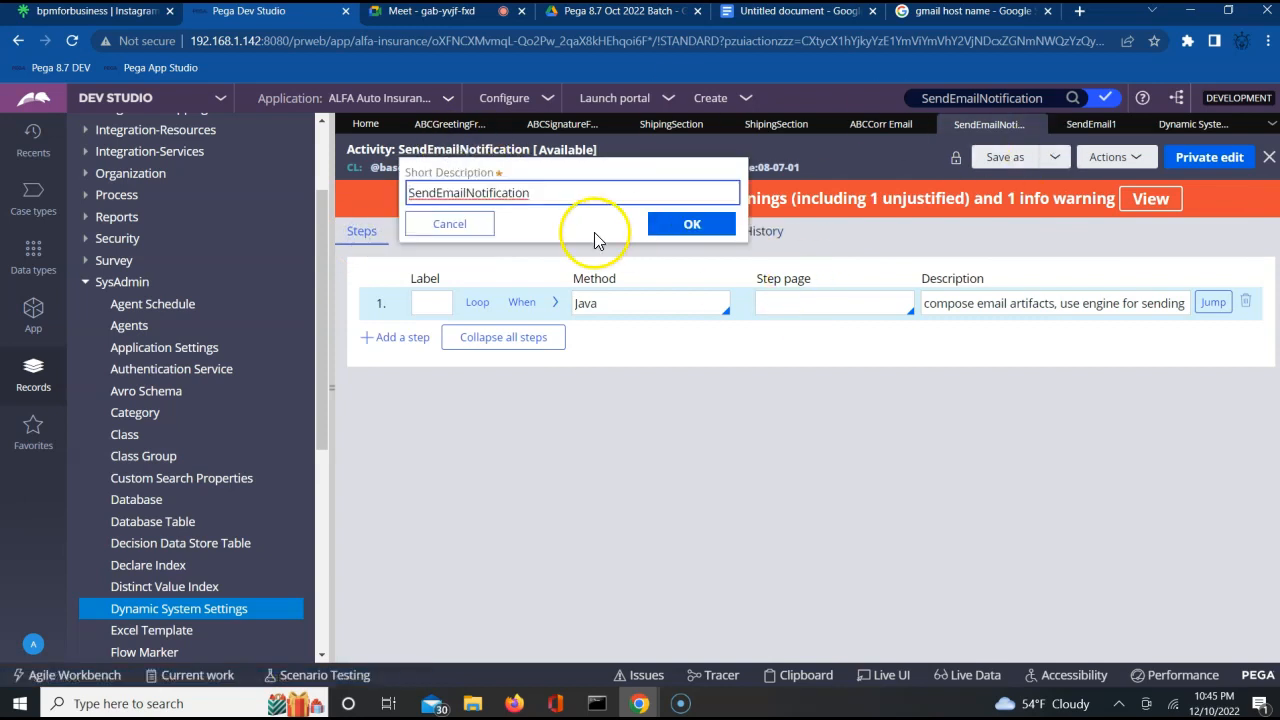
click(459, 230)
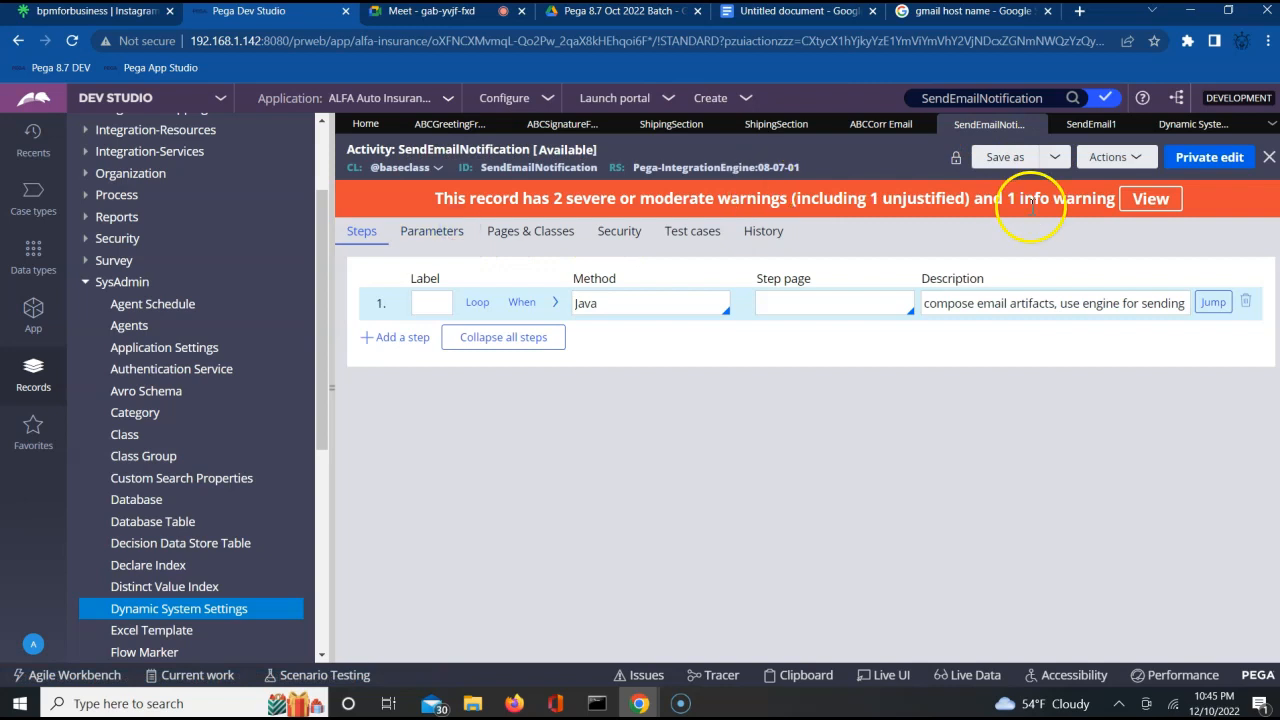
click(1092, 128)
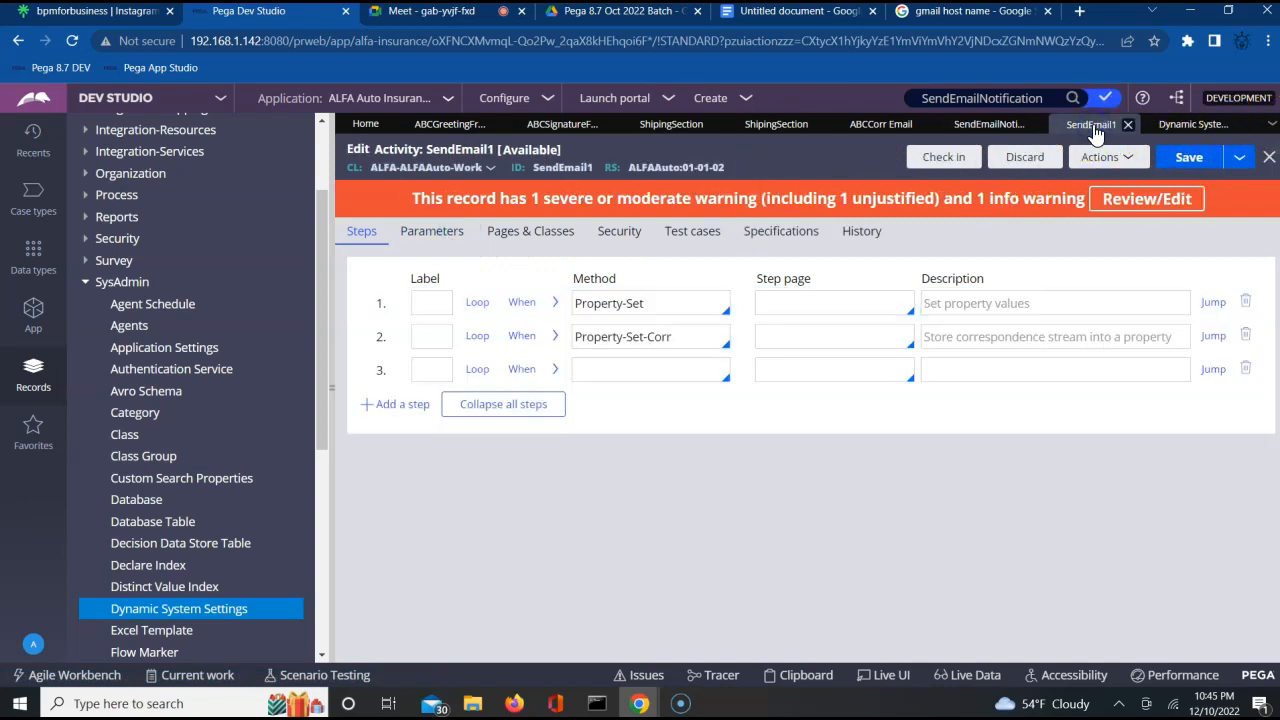
Set the third step's method to Call SendEmailNotification.
click(650, 375)
click(653, 372)
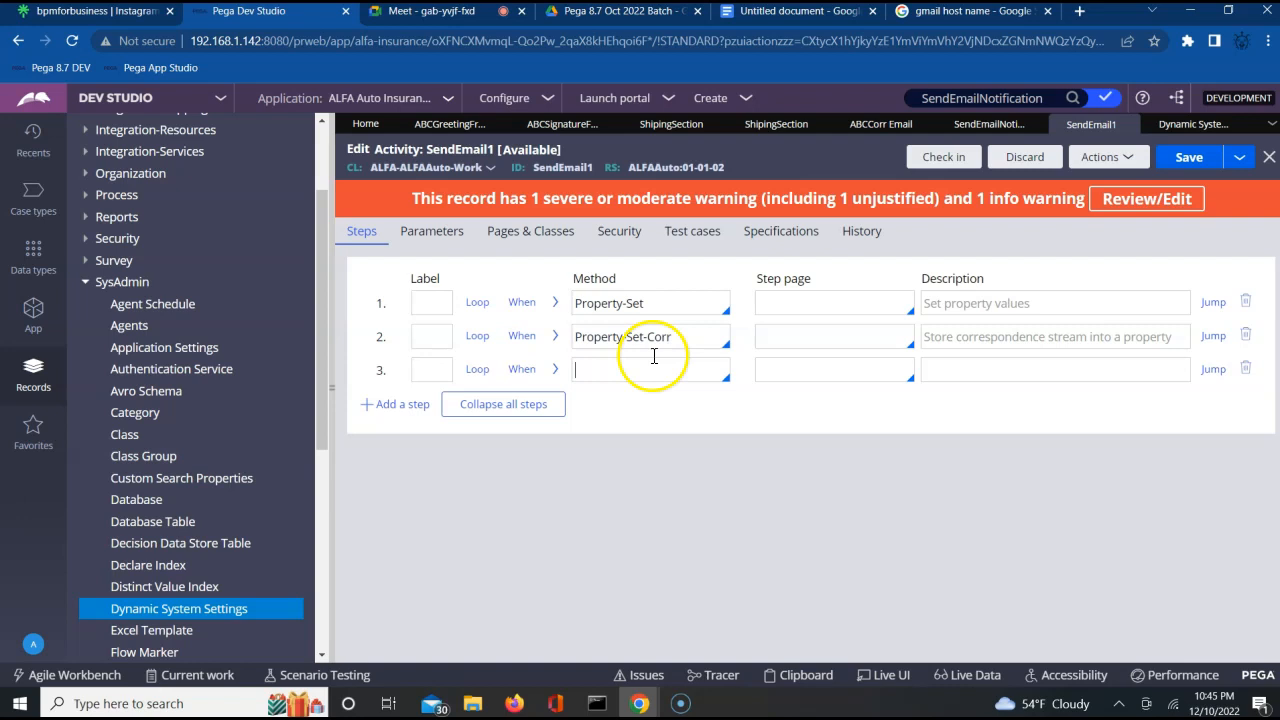
text(Call Sen)
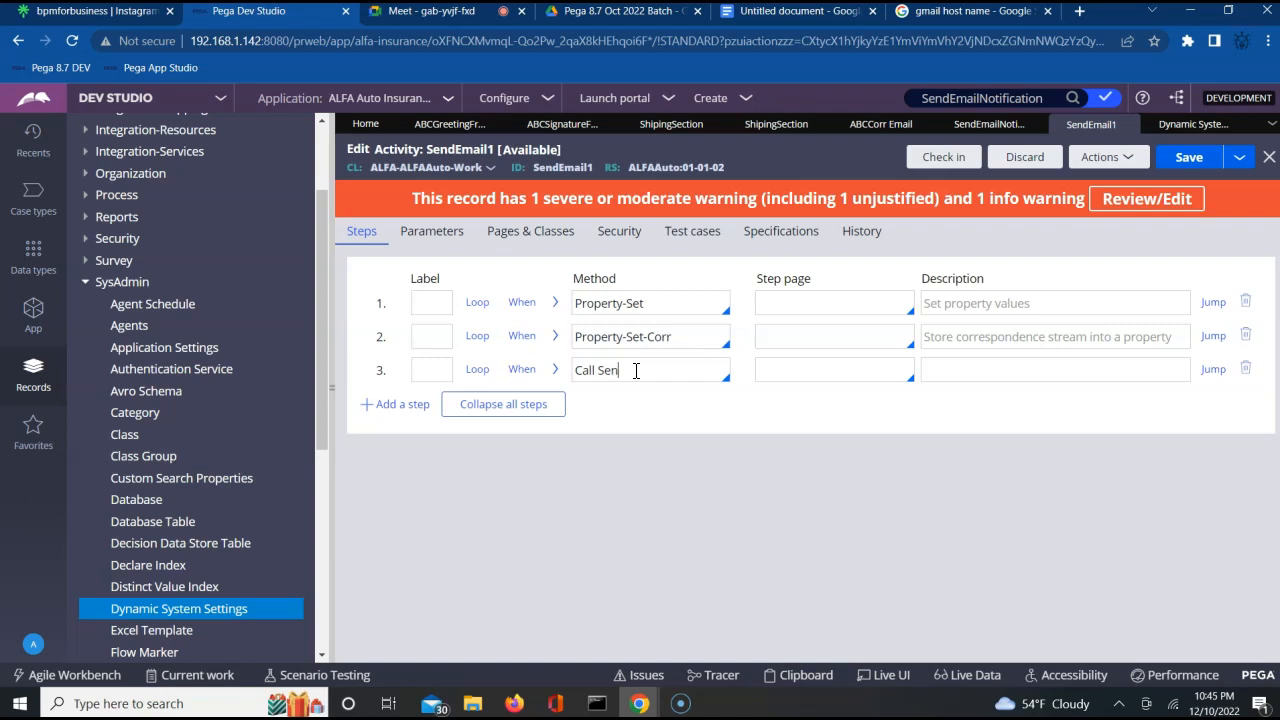
text(dEmailNotification)
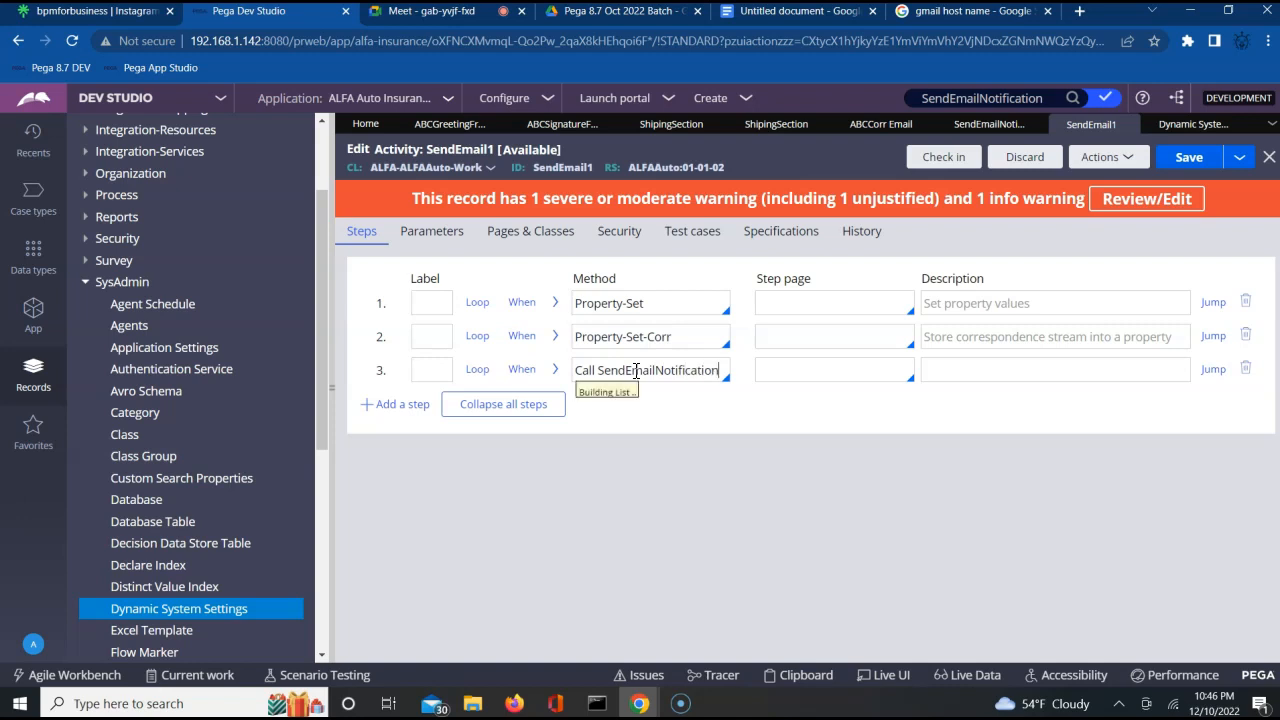
click(888, 467)
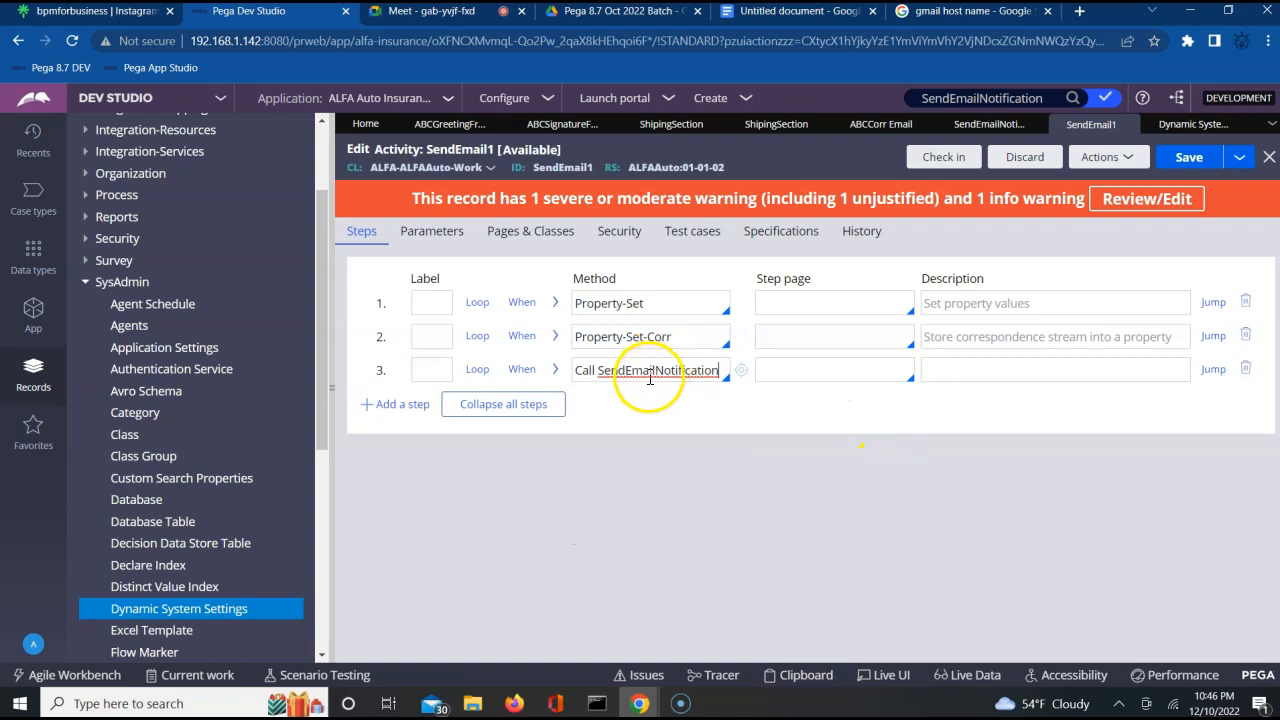
Enable passing the current parameter page in the Call SendEmailNotification step and collapse its method parameters.
click(556, 372)
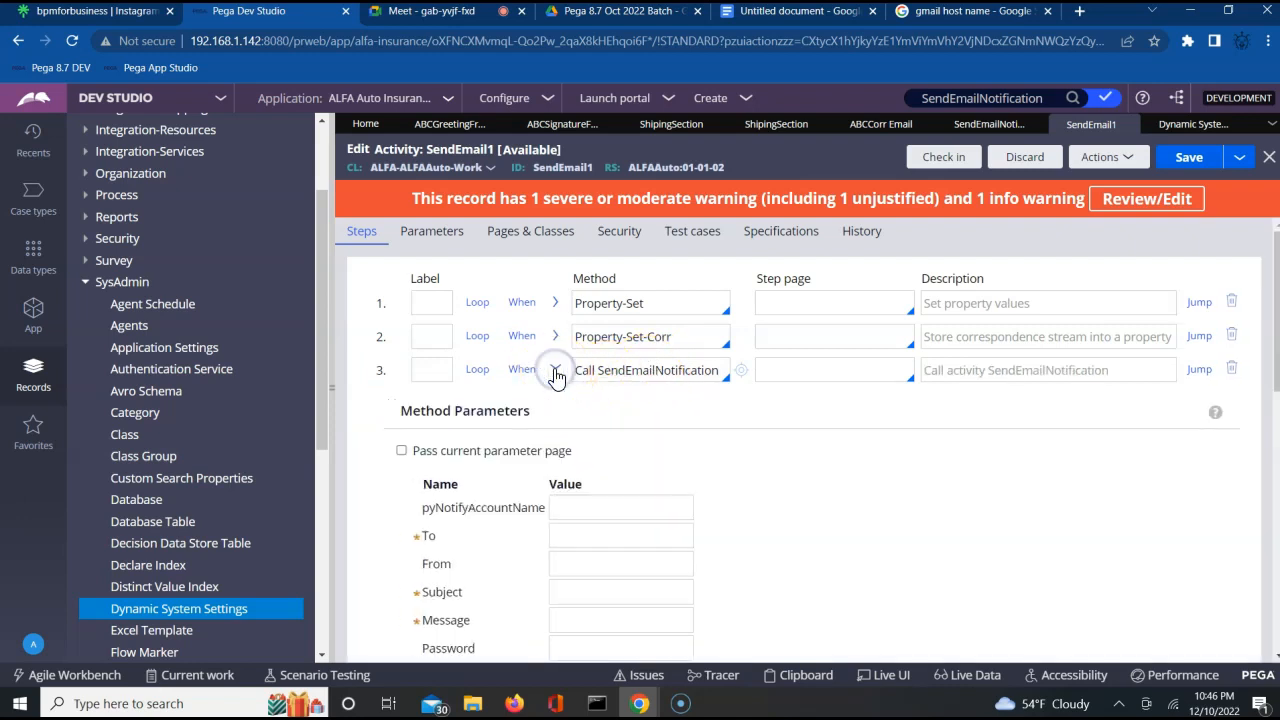
click(796, 542)
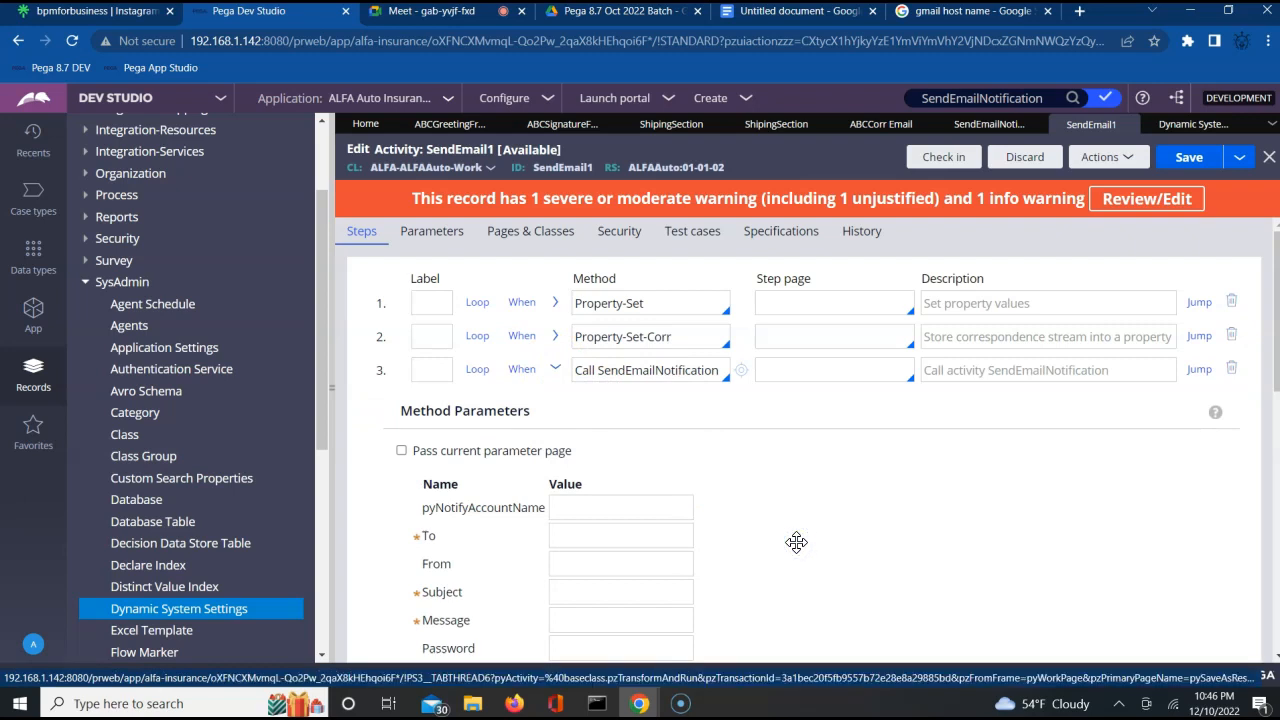
click(806, 503)
scroll(828, 497, down, 1)
scroll(828, 497, down, 2)
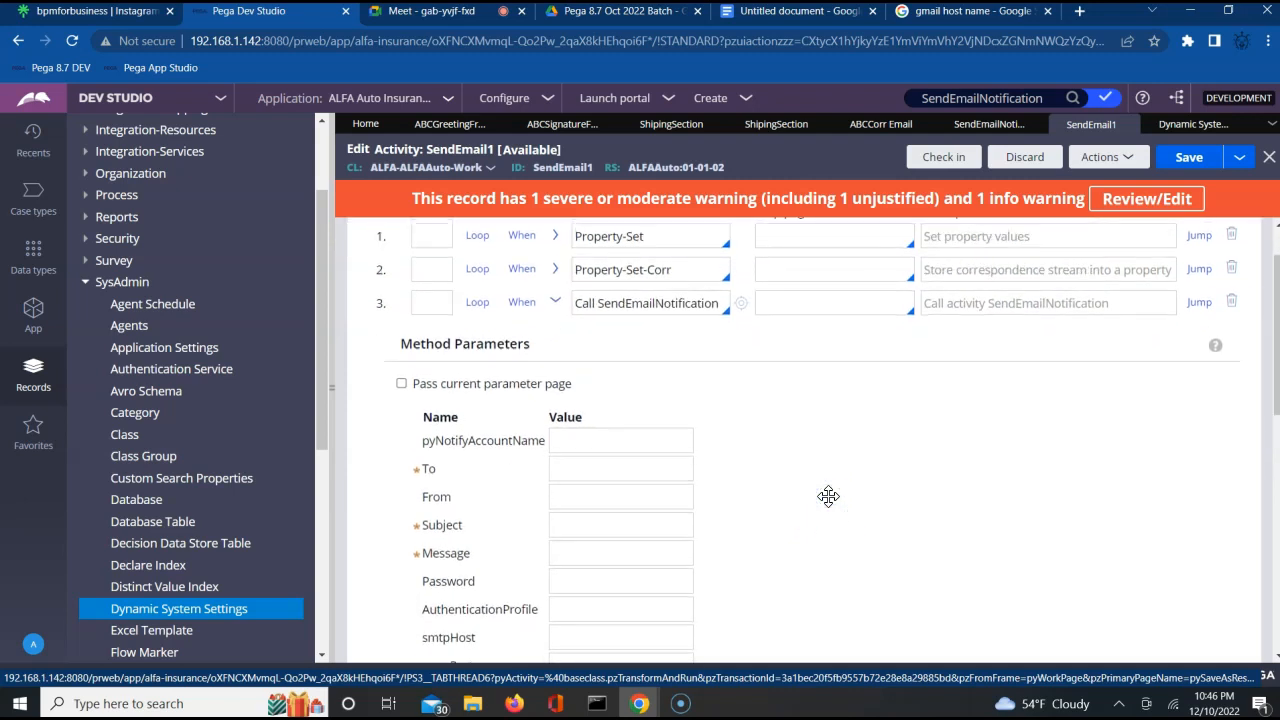
scroll(828, 497, down, 4)
scroll(828, 497, up, 2)
scroll(828, 497, up, 1)
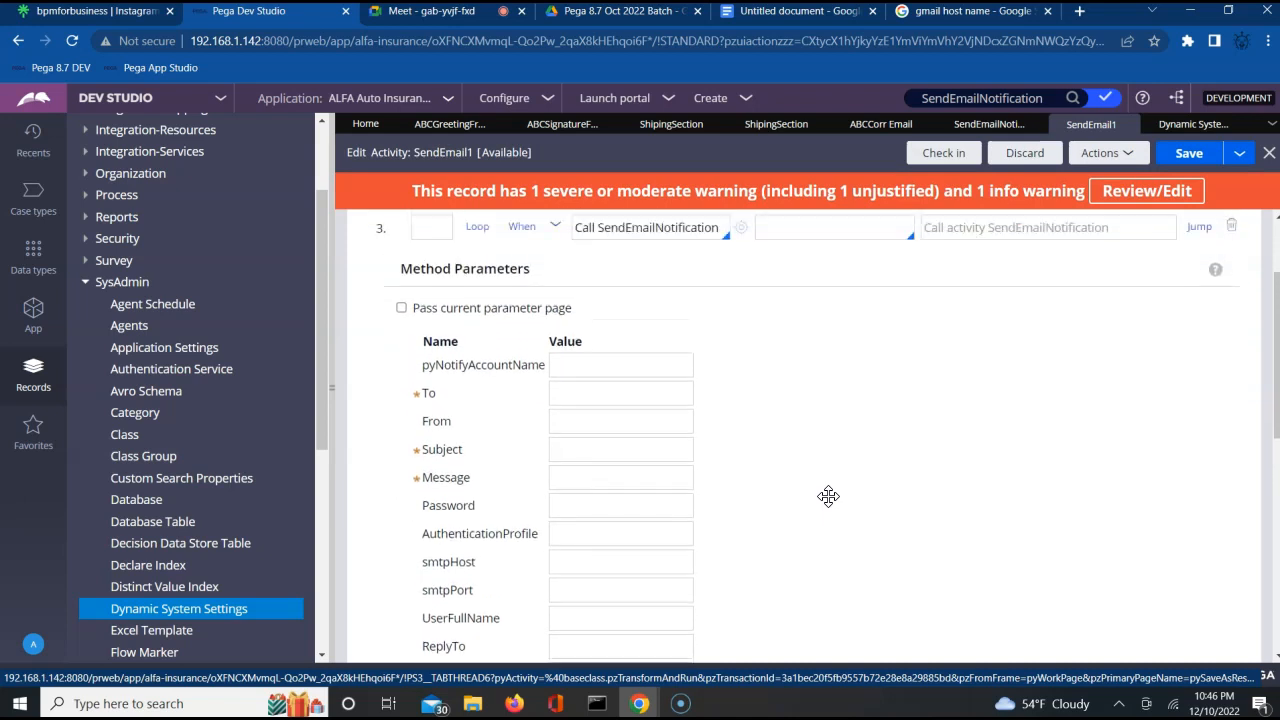
scroll(766, 514, up, 2)
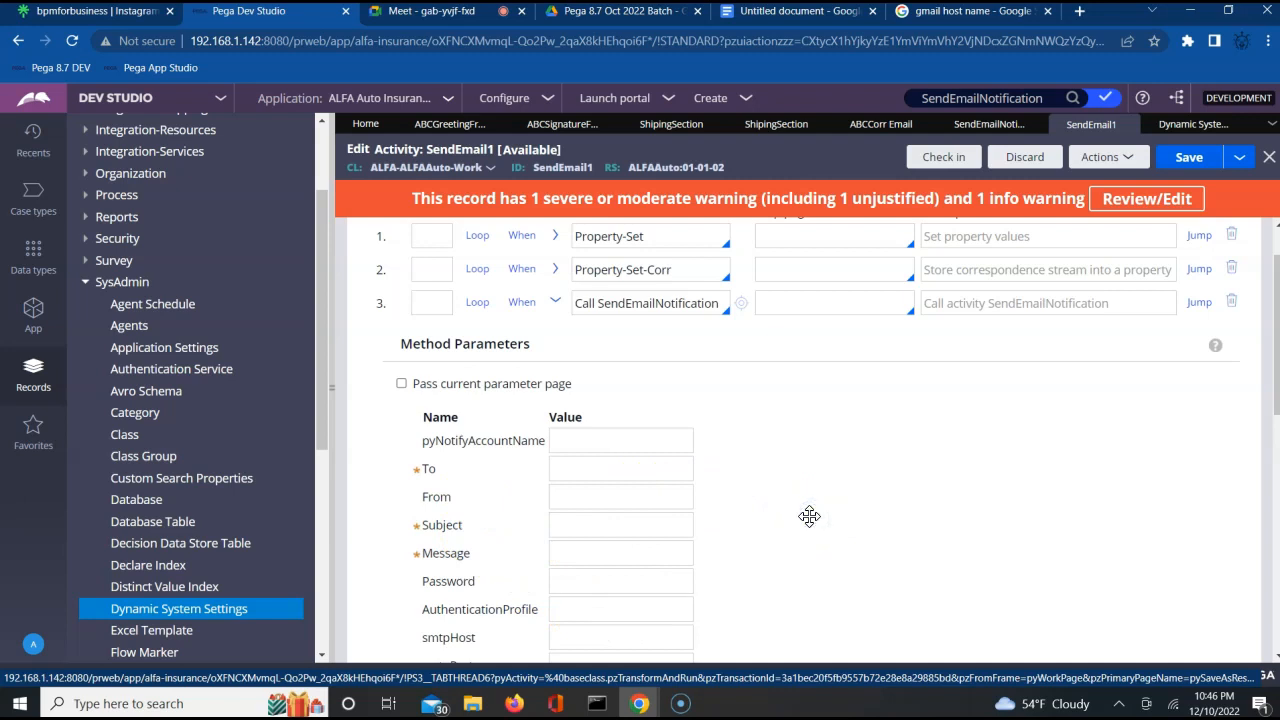
scroll(810, 516, up, 1)
scroll(810, 516, up, 1)
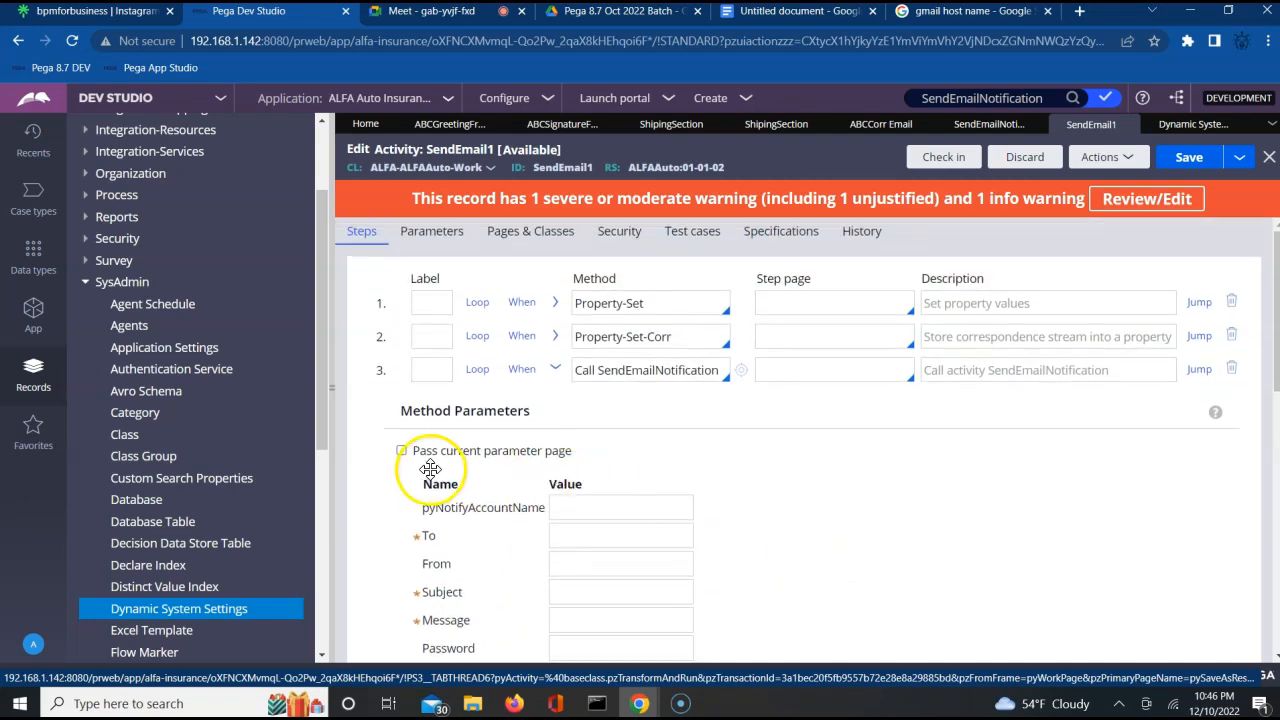
click(401, 452)
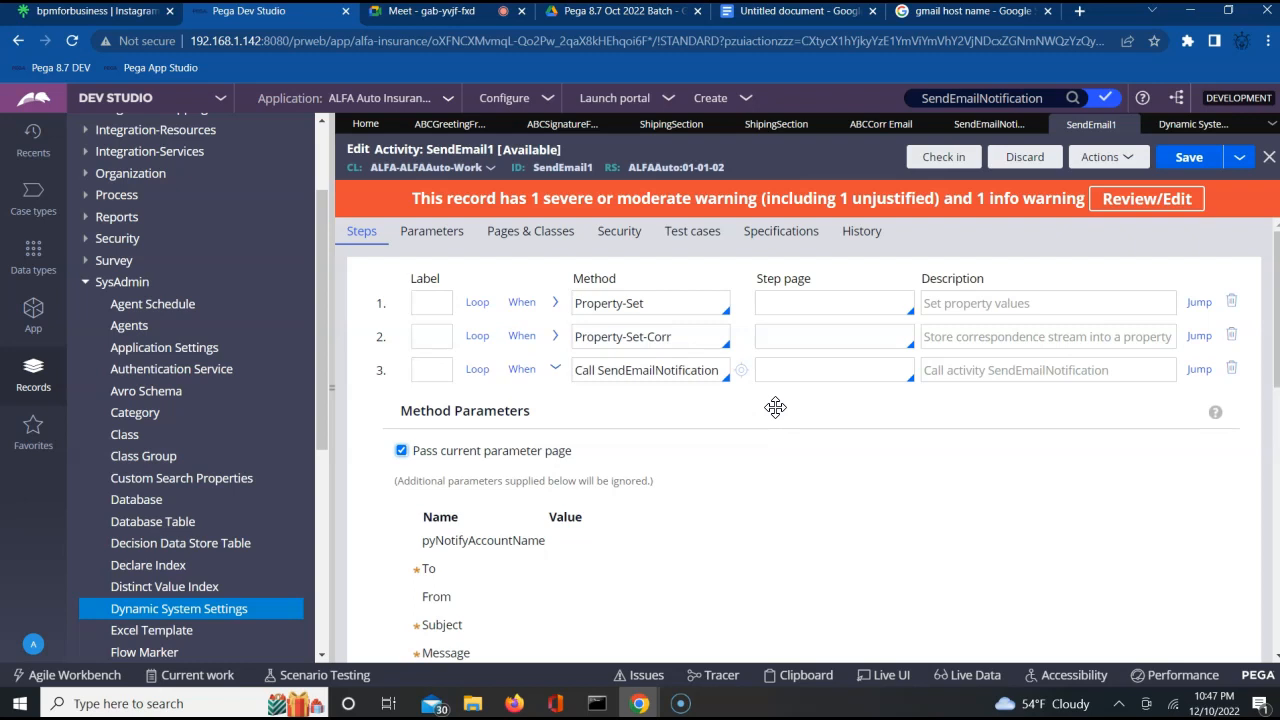
click(557, 370)
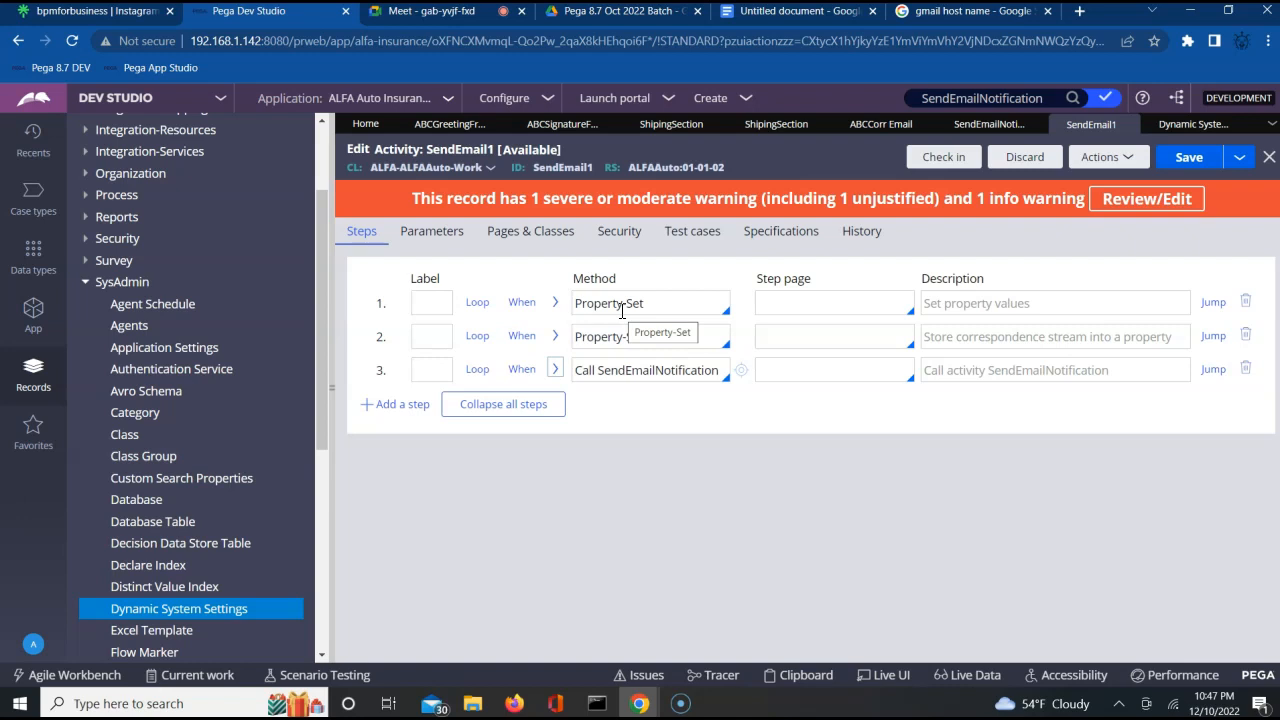
Review the method parameters of the Property-Set-Corr step, the called activity's name and the Property-Set step's parameters.
click(593, 337)
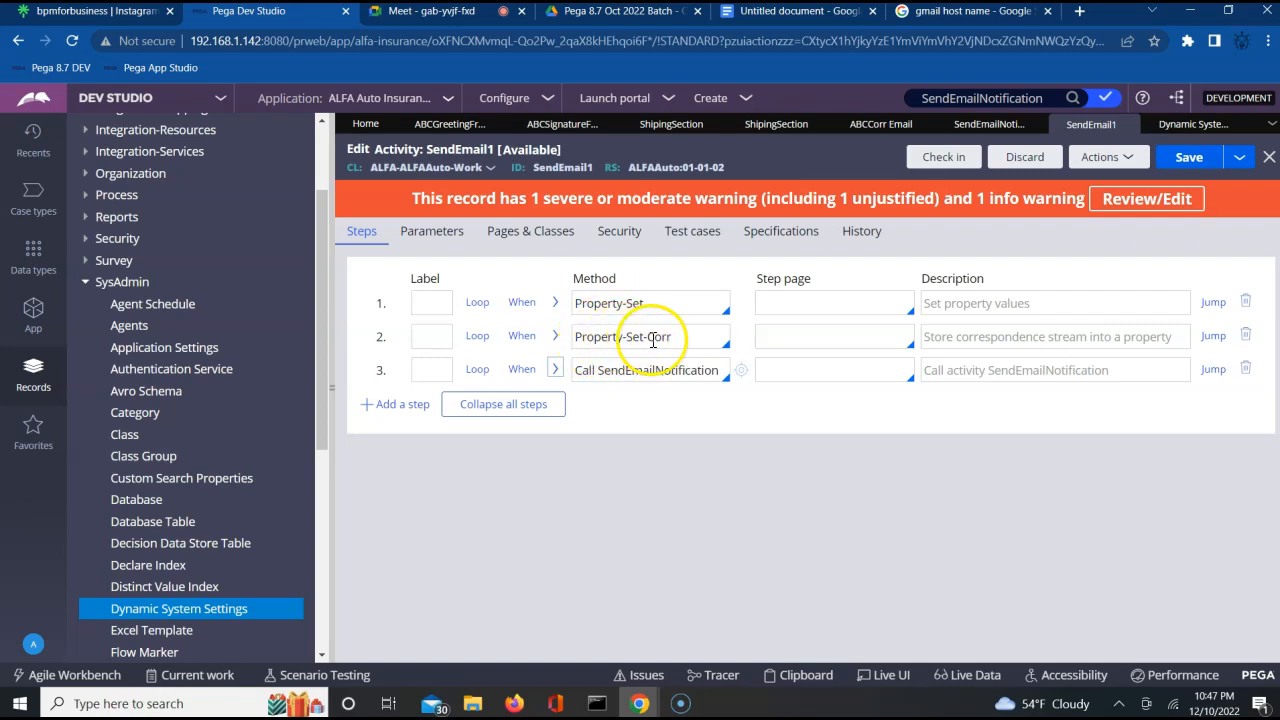
click(555, 337)
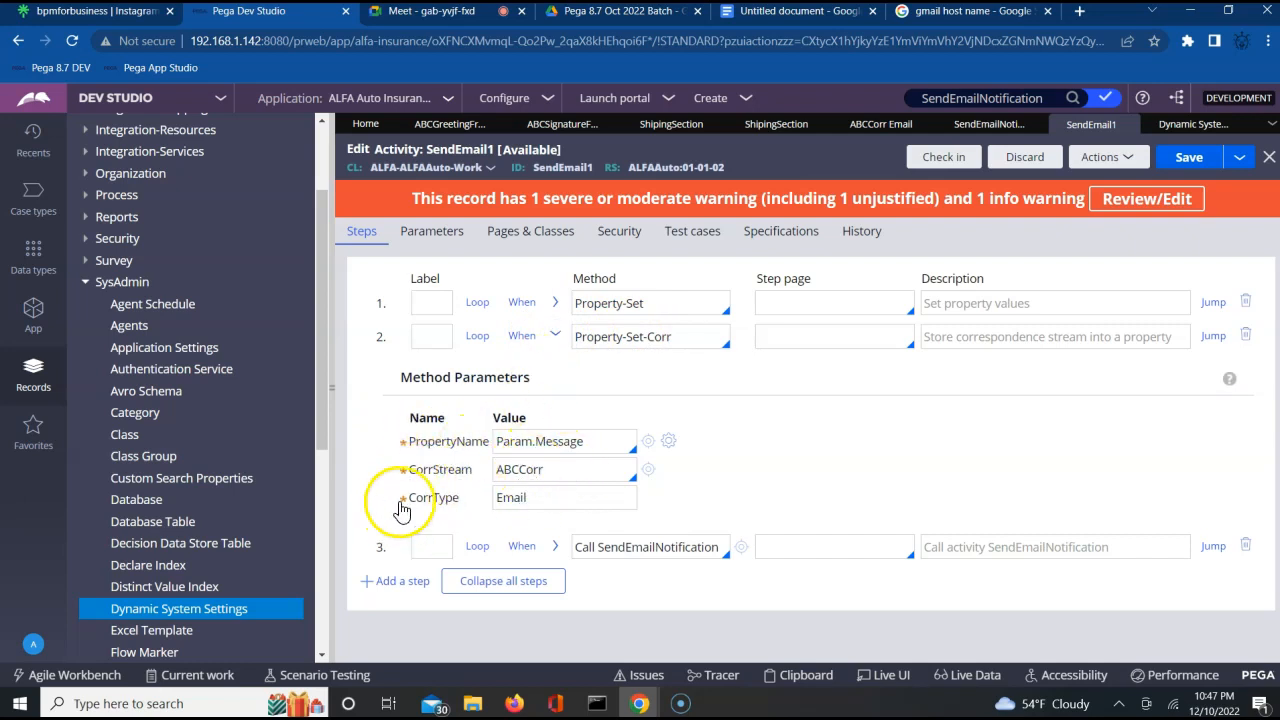
click(555, 336)
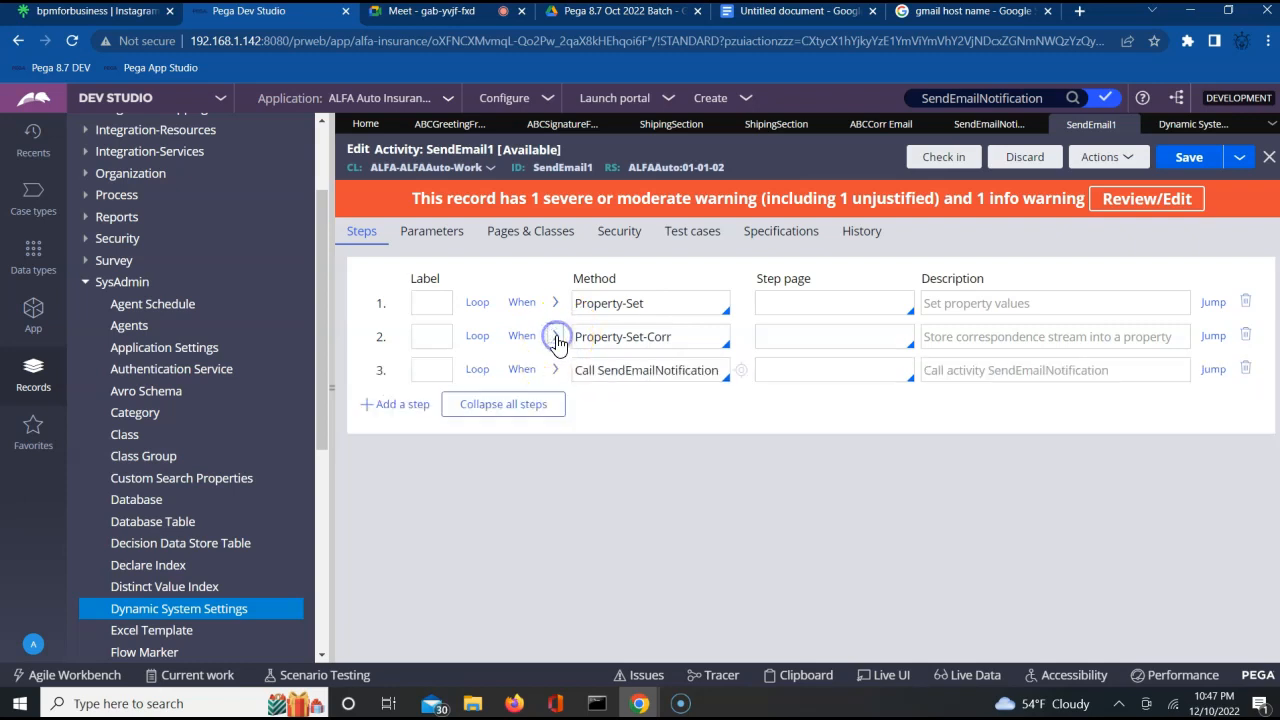
triple_click(638, 370)
double_click(638, 370)
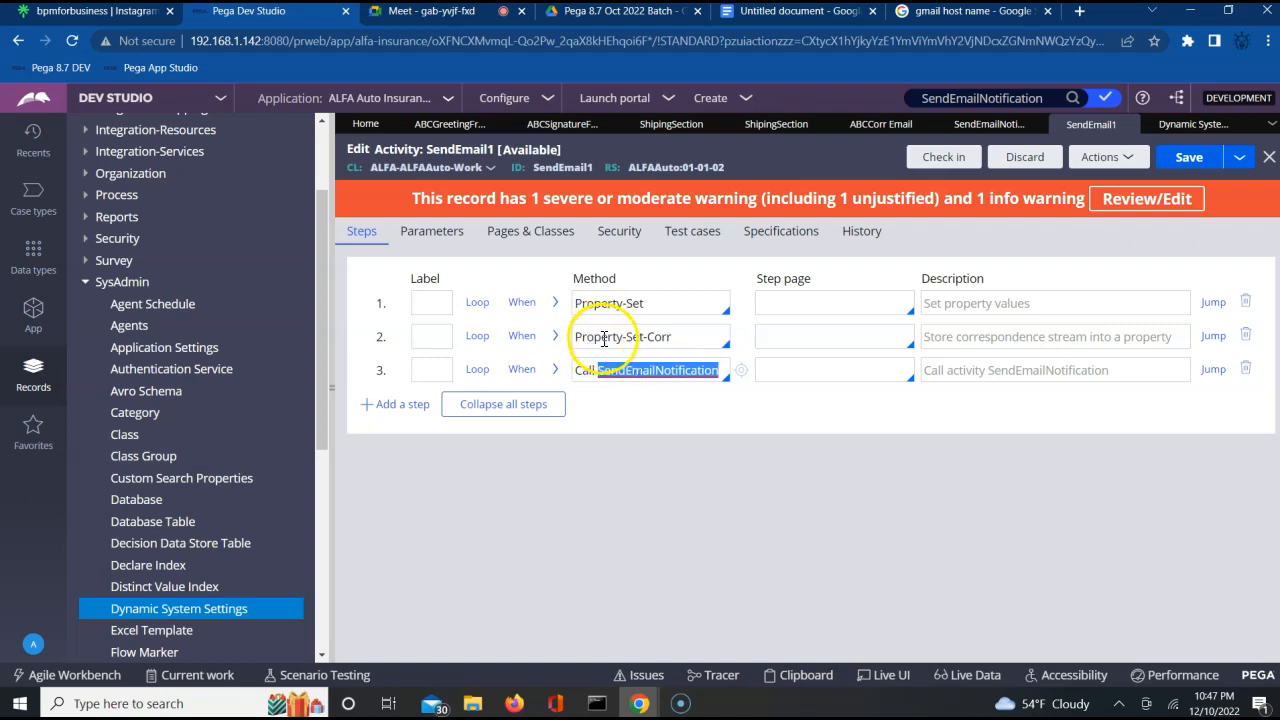
click(553, 304)
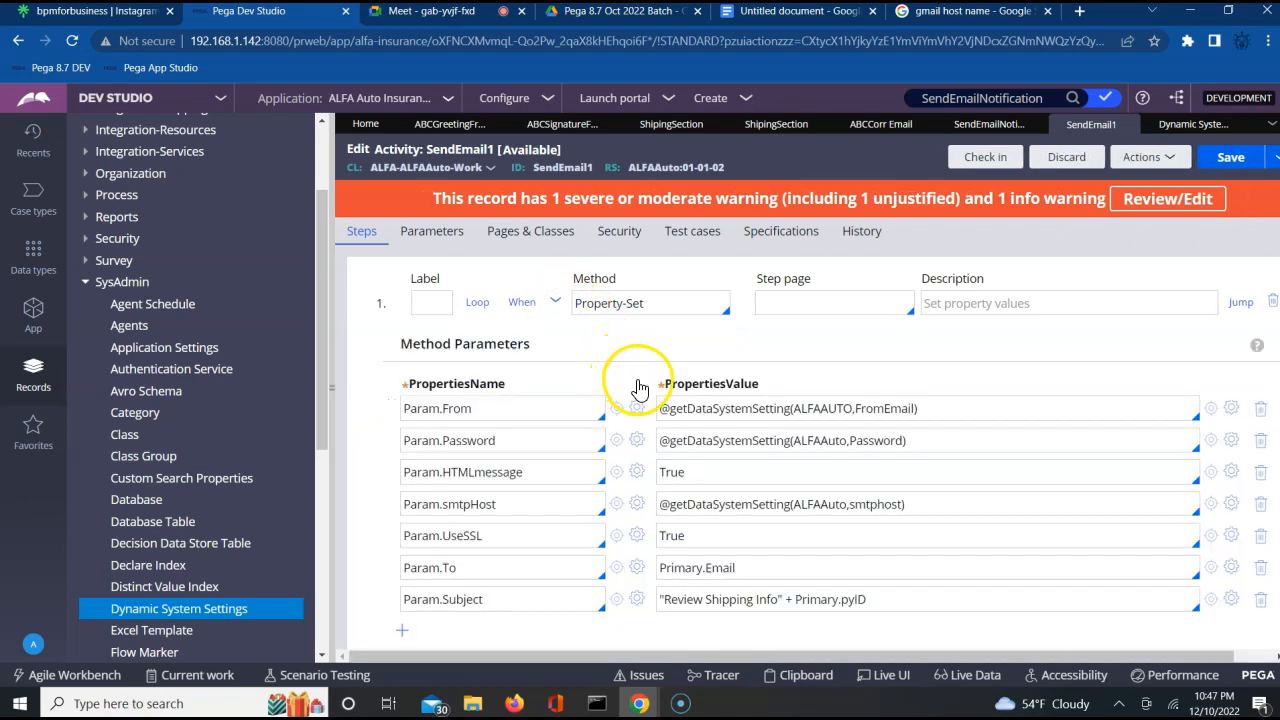
Recheck the property names and values of the first Property-Set step, leaving its method parameters collapsed.
click(555, 303)
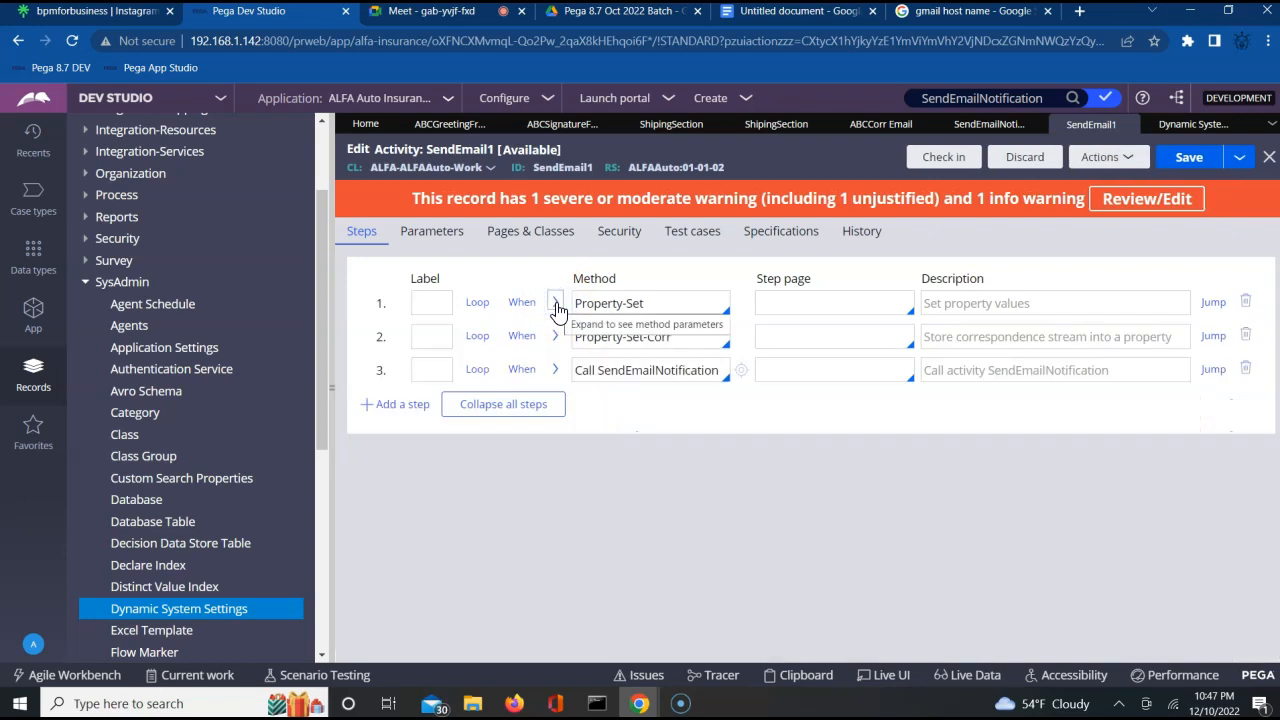
click(555, 304)
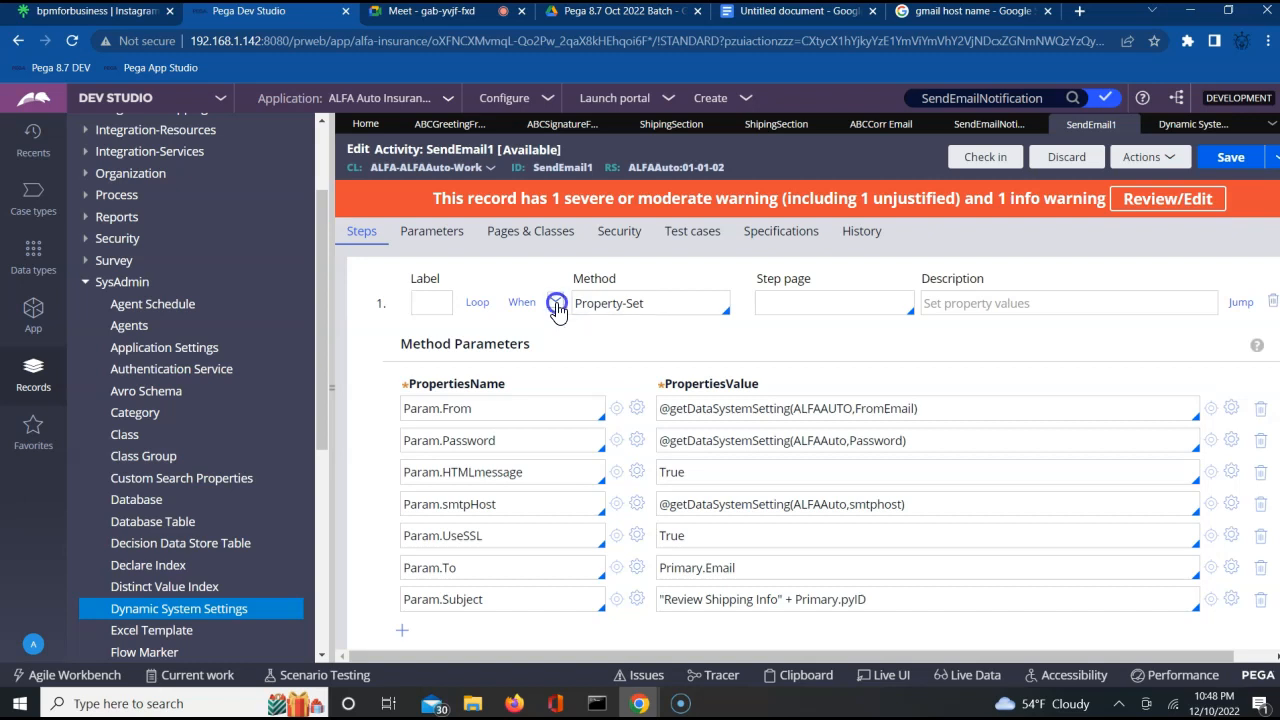
click(555, 303)
Check in the SendEmail1 activity with "wip" as the activity-use justification and check-in comment, and expand the Property-Set step's method parameters.
click(935, 160)
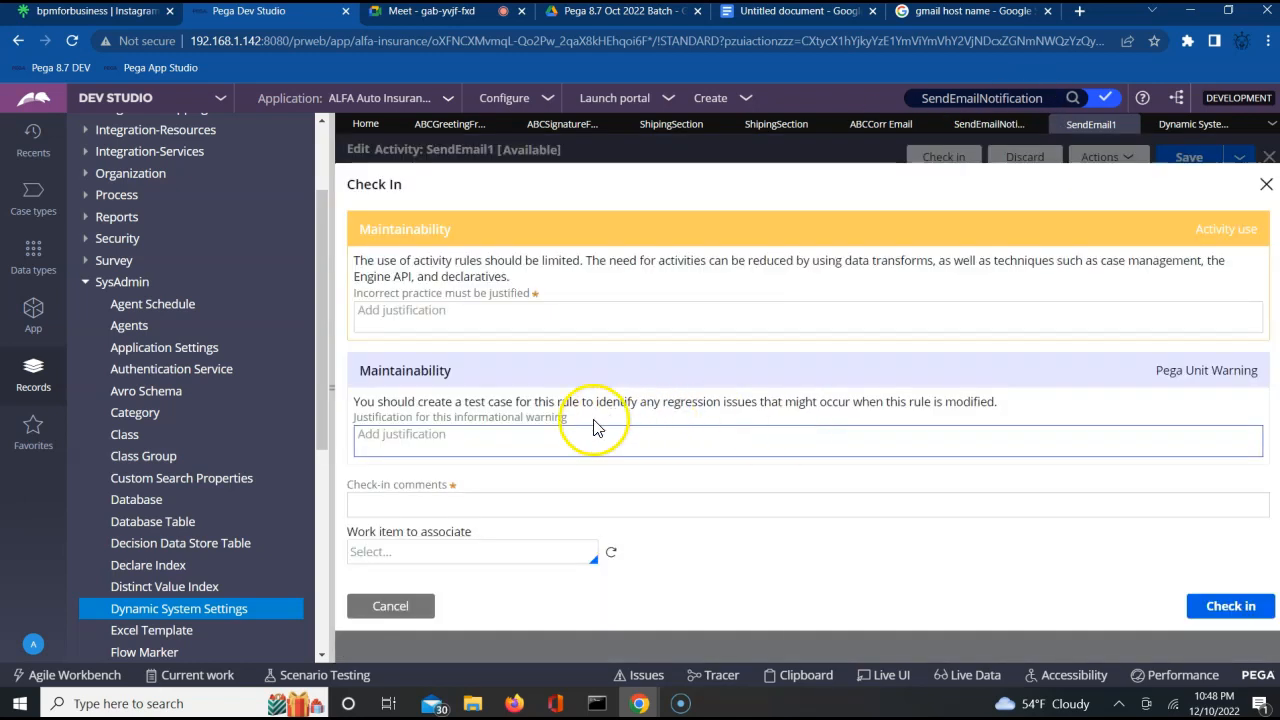
click(575, 322)
text(wip)
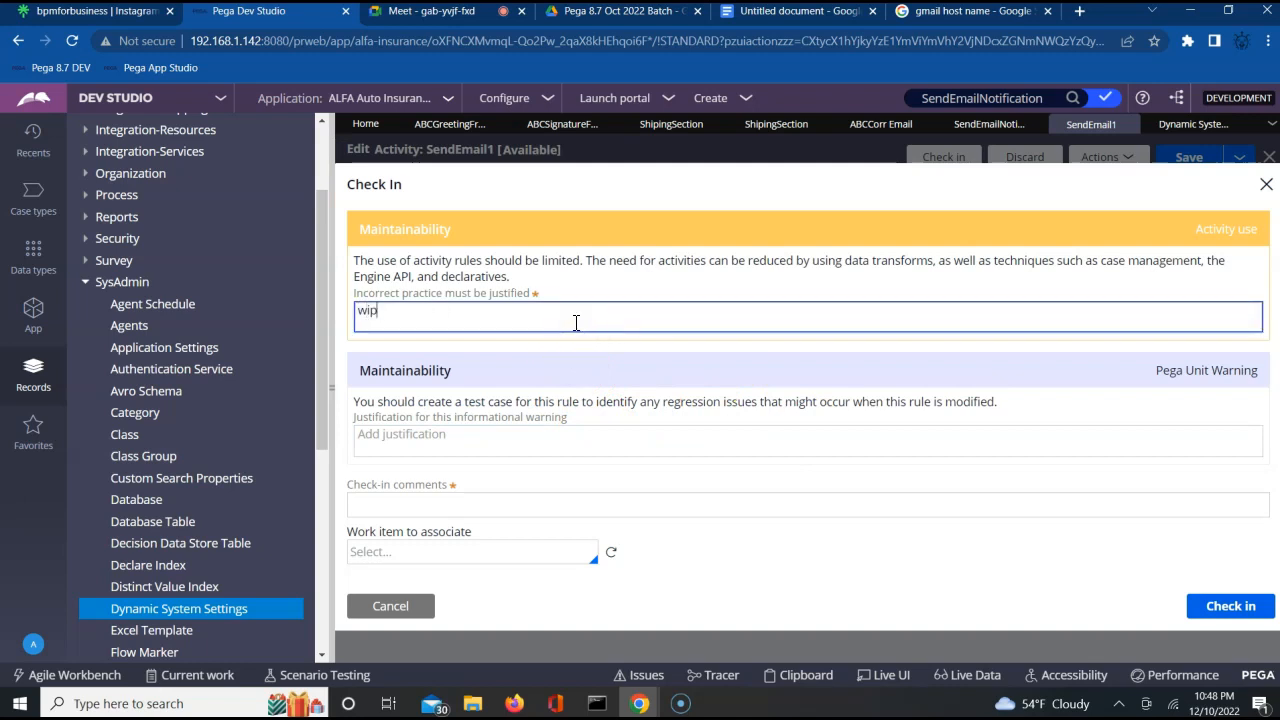
key(Tab)
key(Tab)
key(Tab)
click(441, 497)
text(wip)
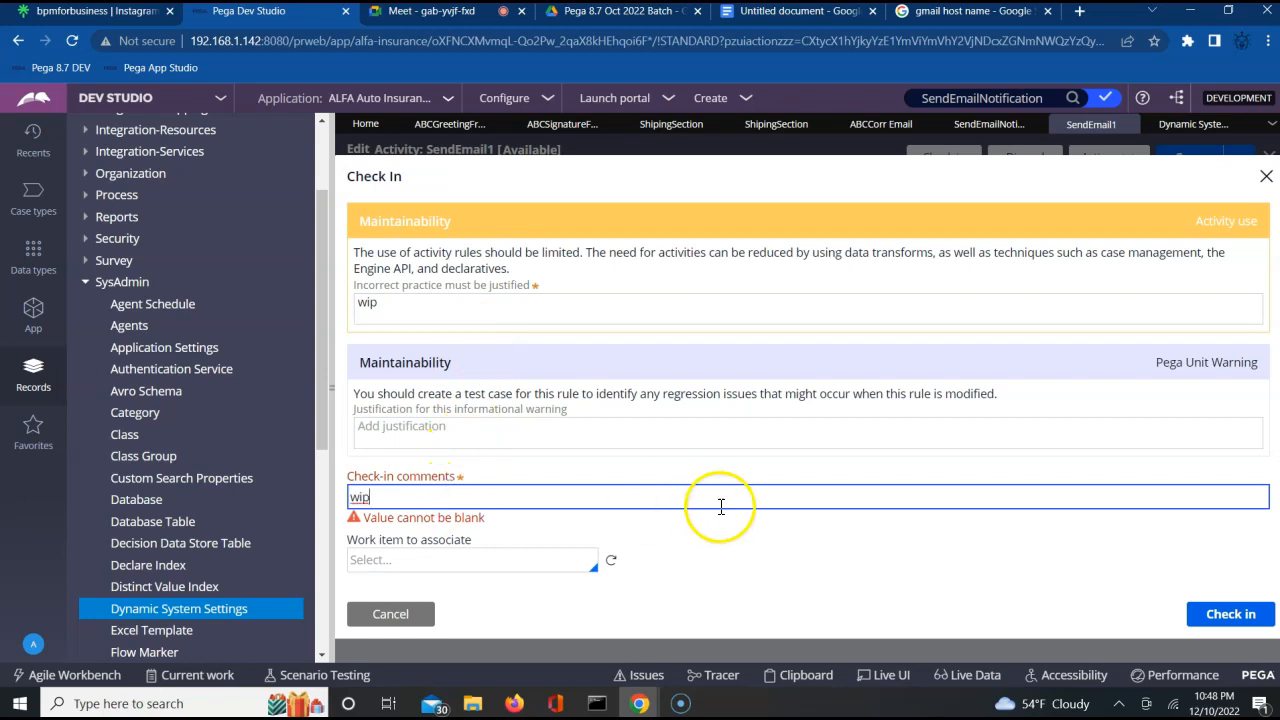
click(1219, 619)
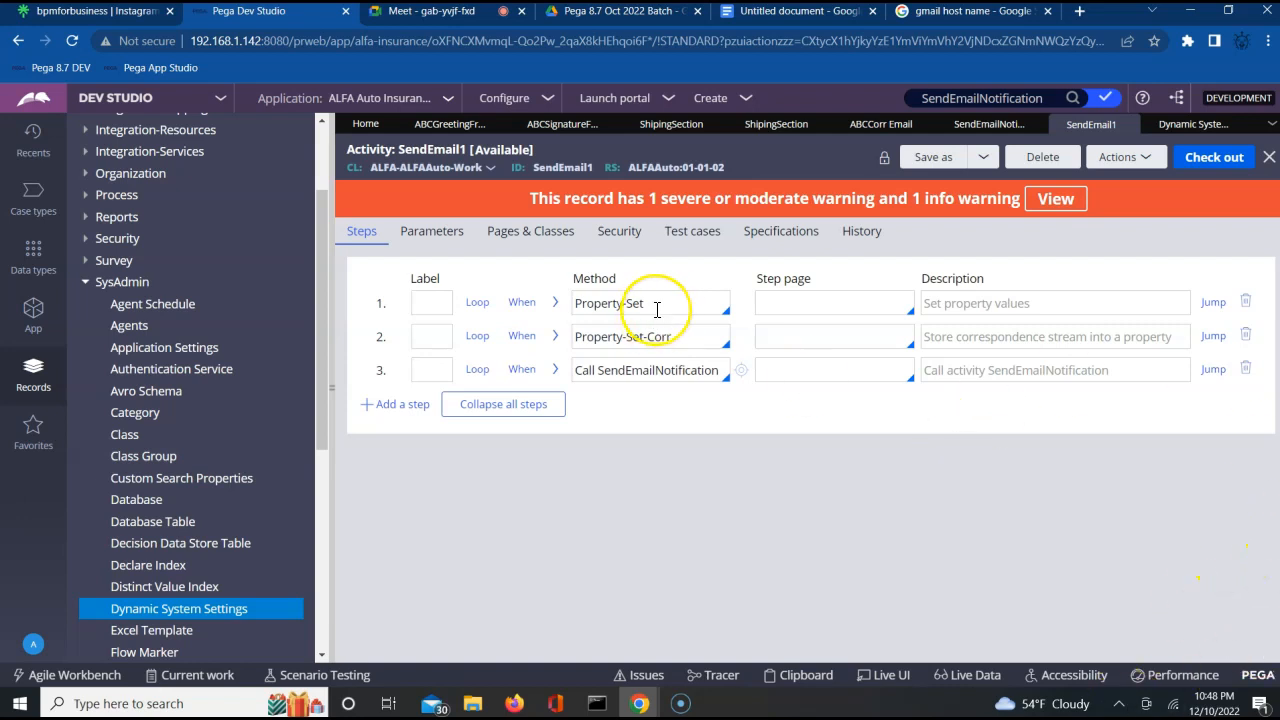
click(555, 303)
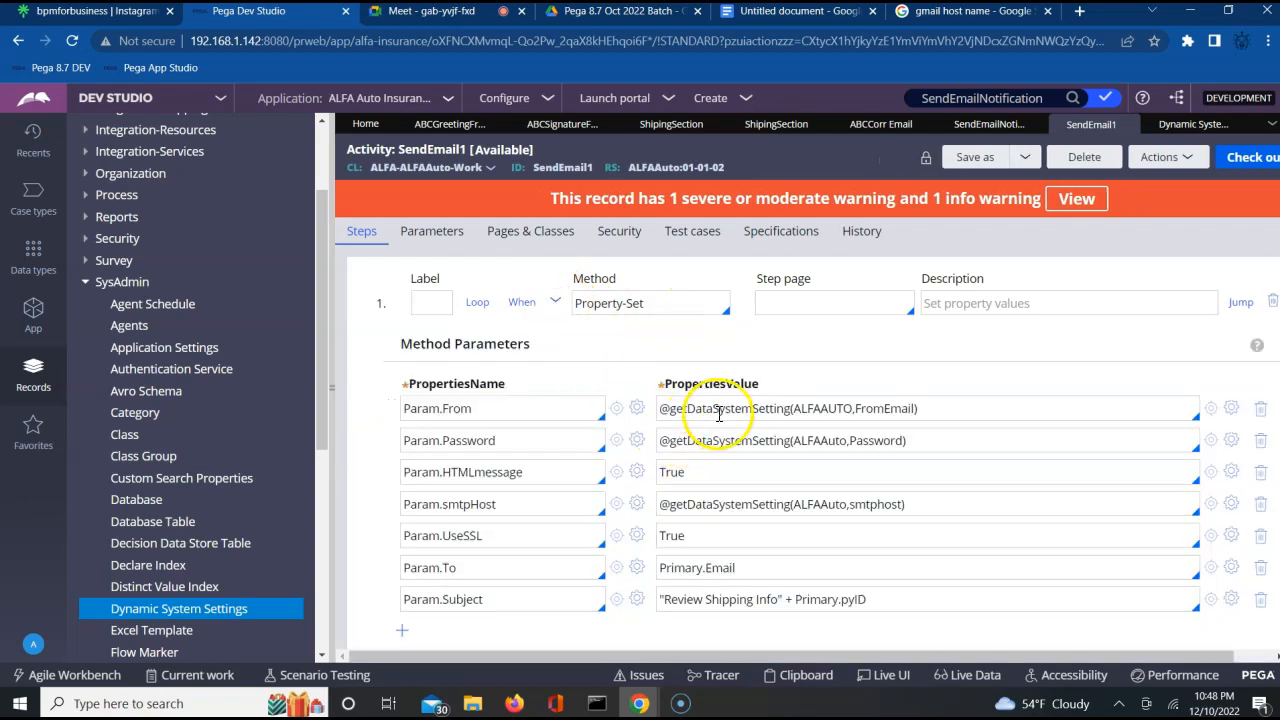
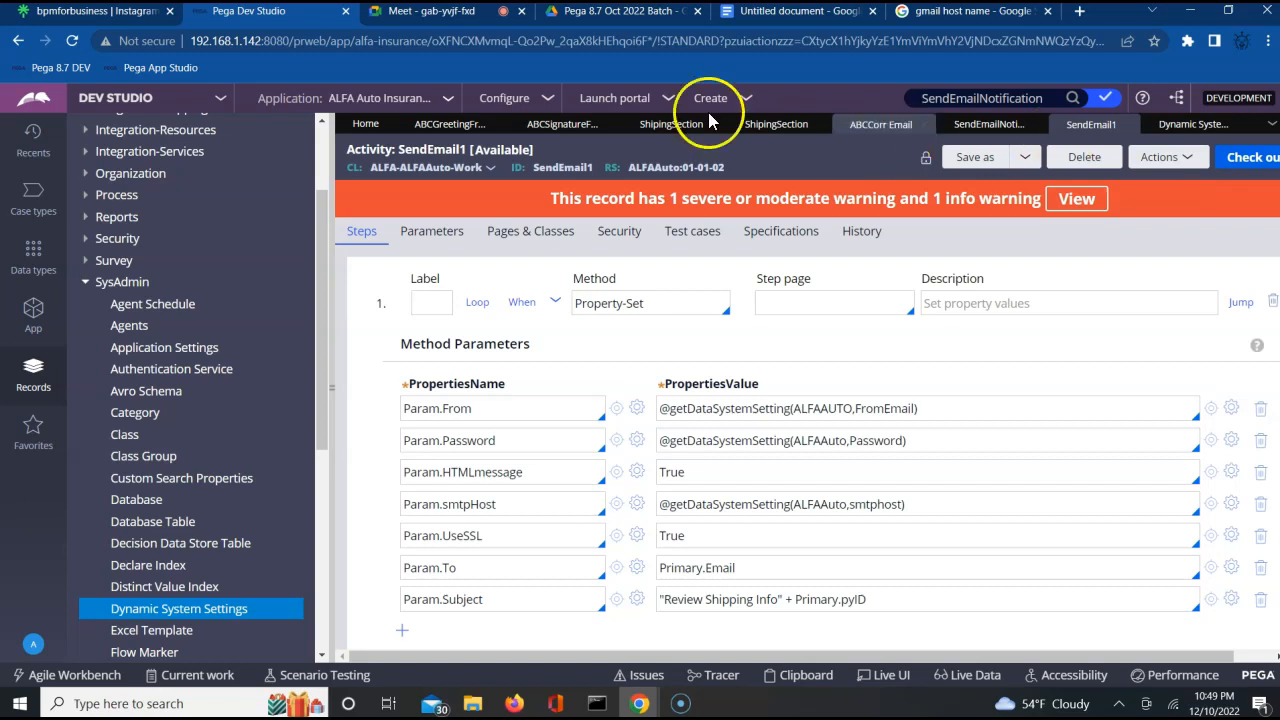
Switch to the application's class explorer for ALFA-ALFAAuto-Work and close every open record except SendEmail1.
click(88, 285)
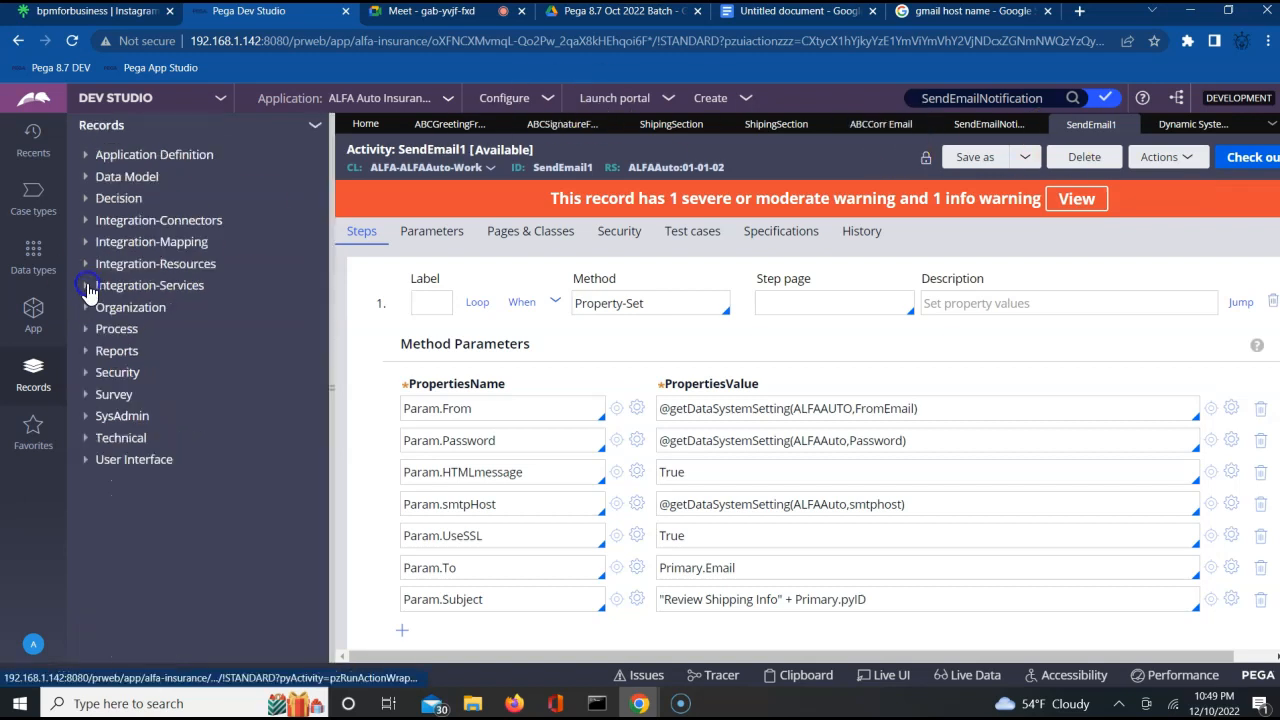
click(34, 316)
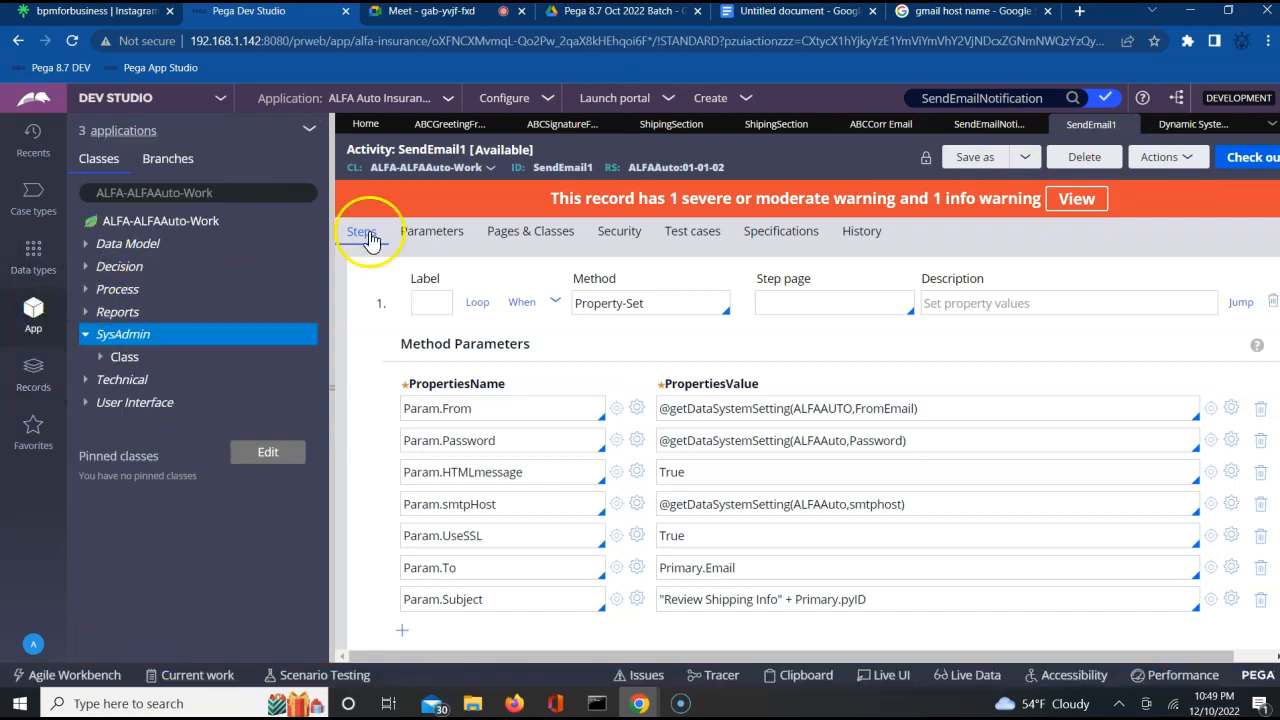
click(496, 126)
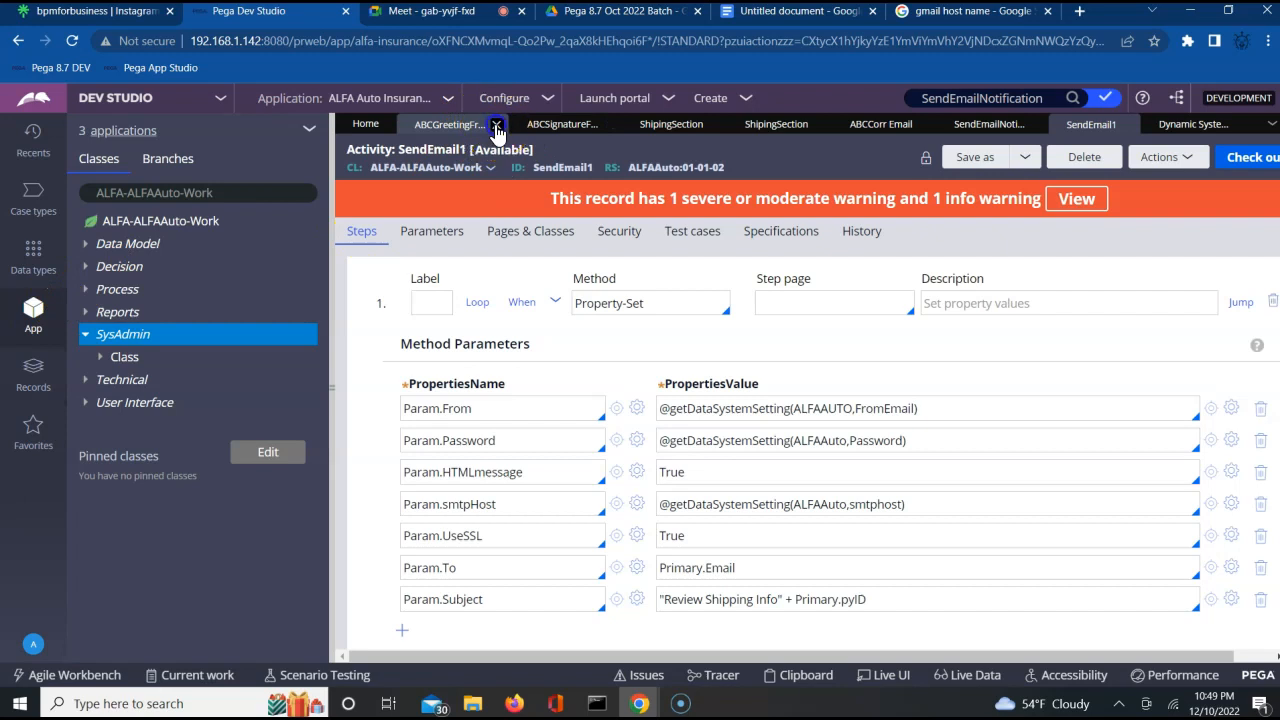
click(496, 126)
click(492, 127)
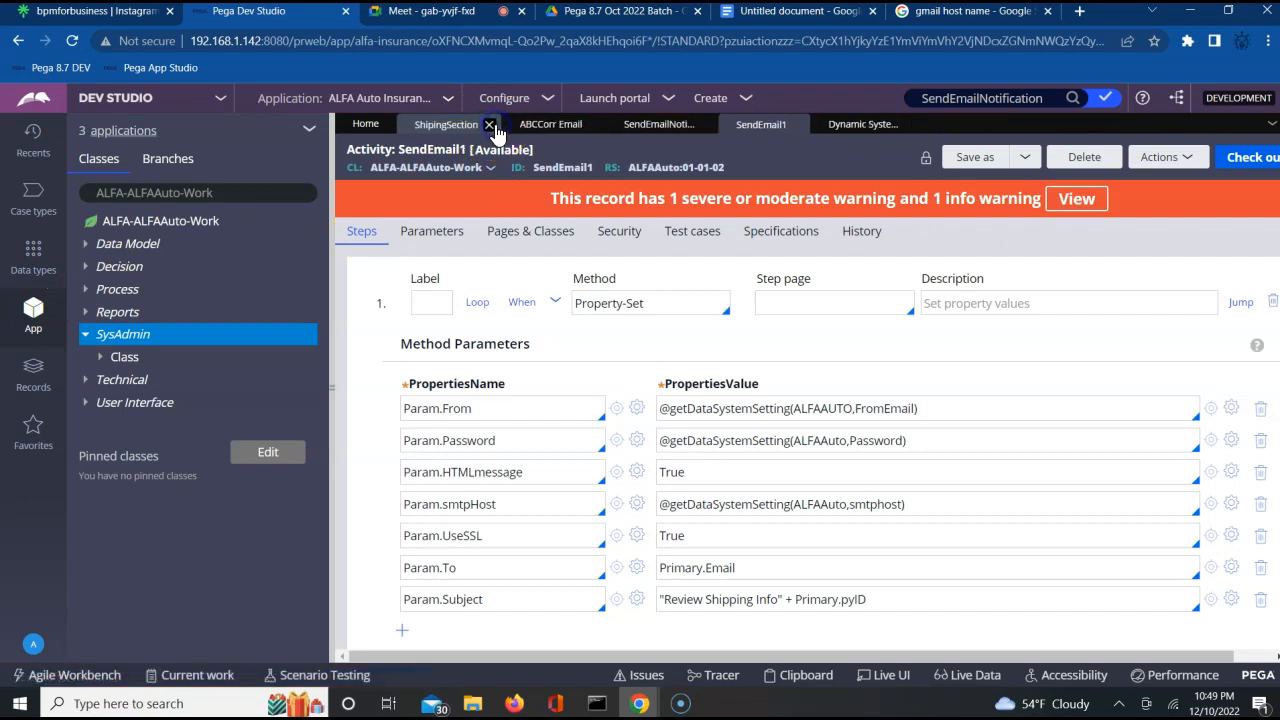
click(491, 126)
click(496, 126)
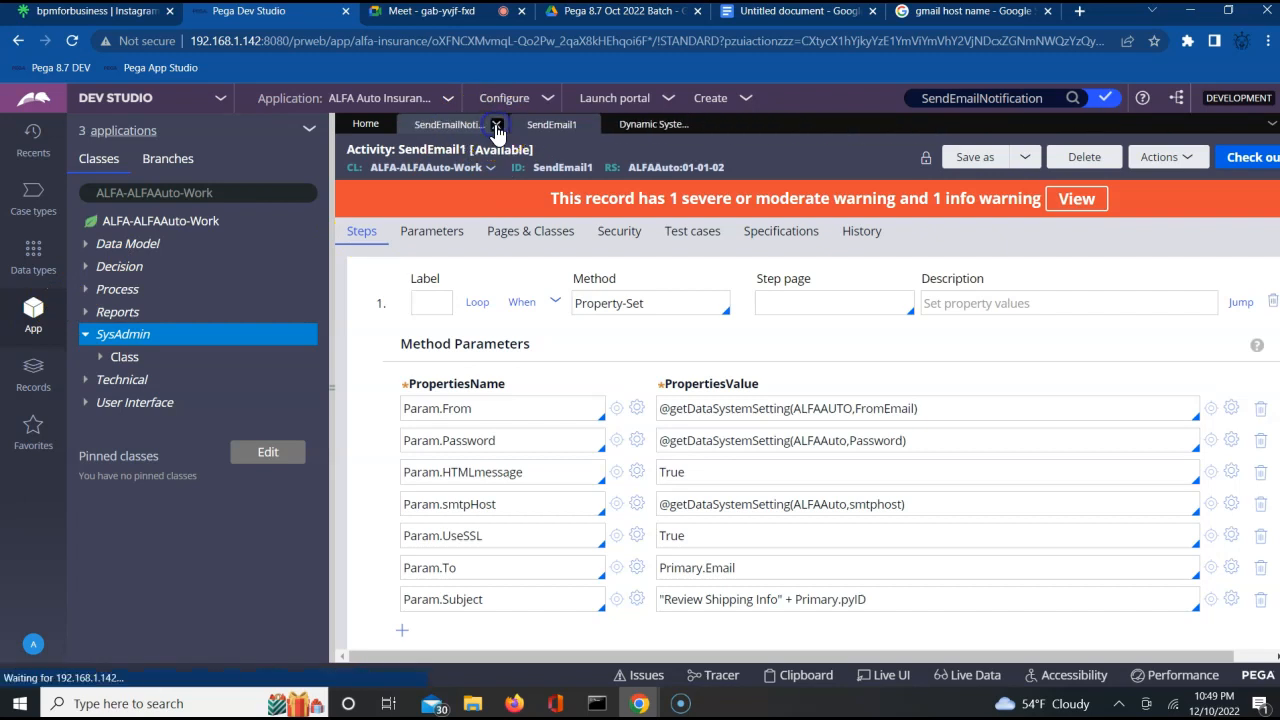
click(496, 126)
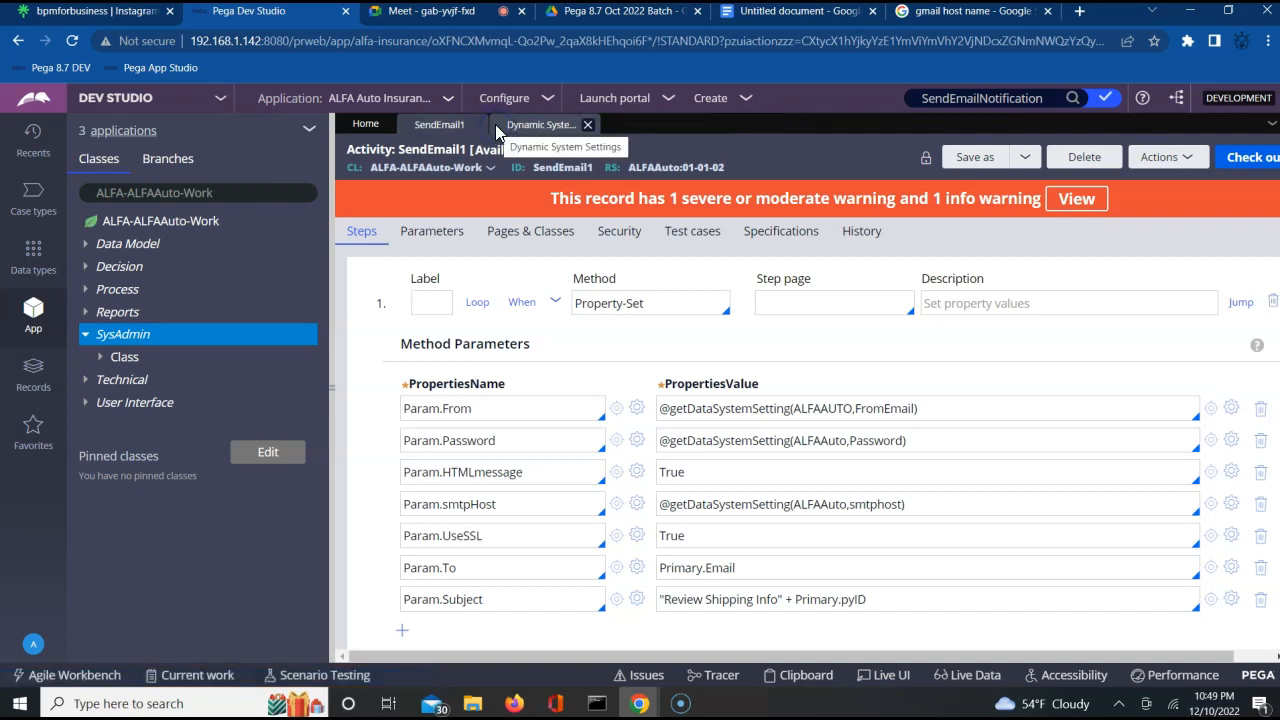
click(588, 125)
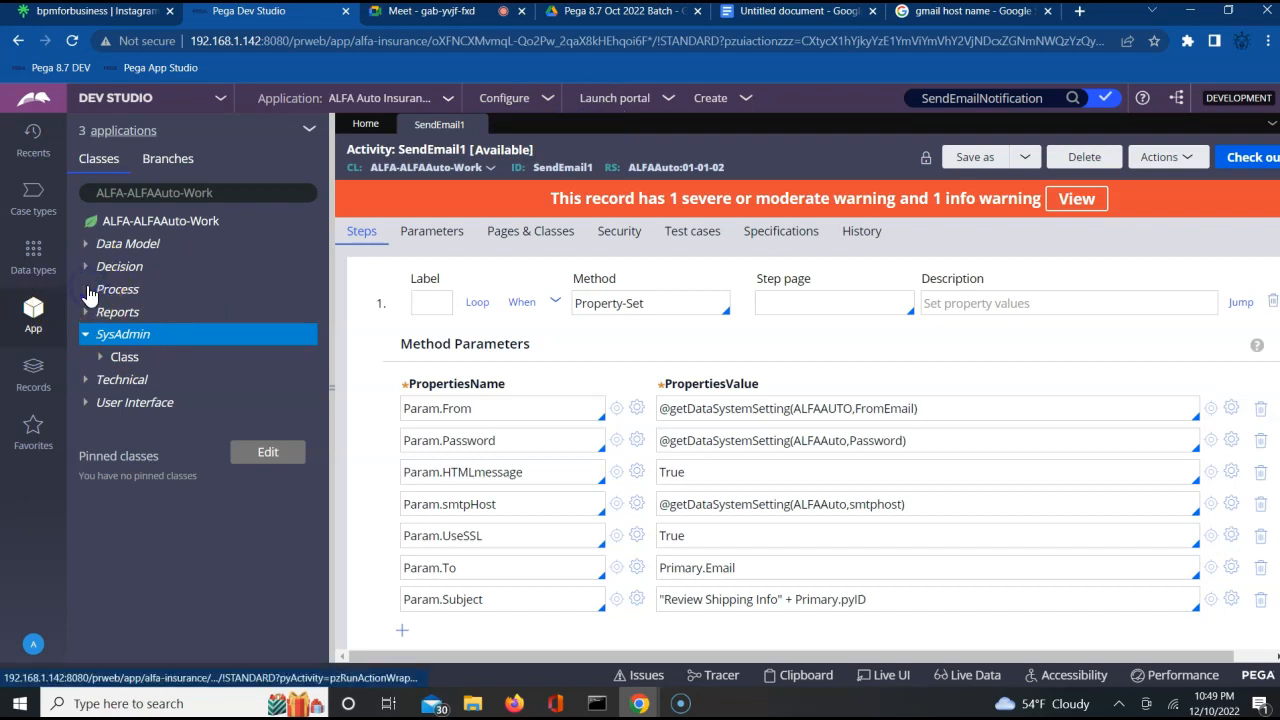
Open the AddressFA flow action from the Process rules of ALFA-ALFAAuto-Work, and open its AddressSection section for review.
click(86, 290)
click(100, 357)
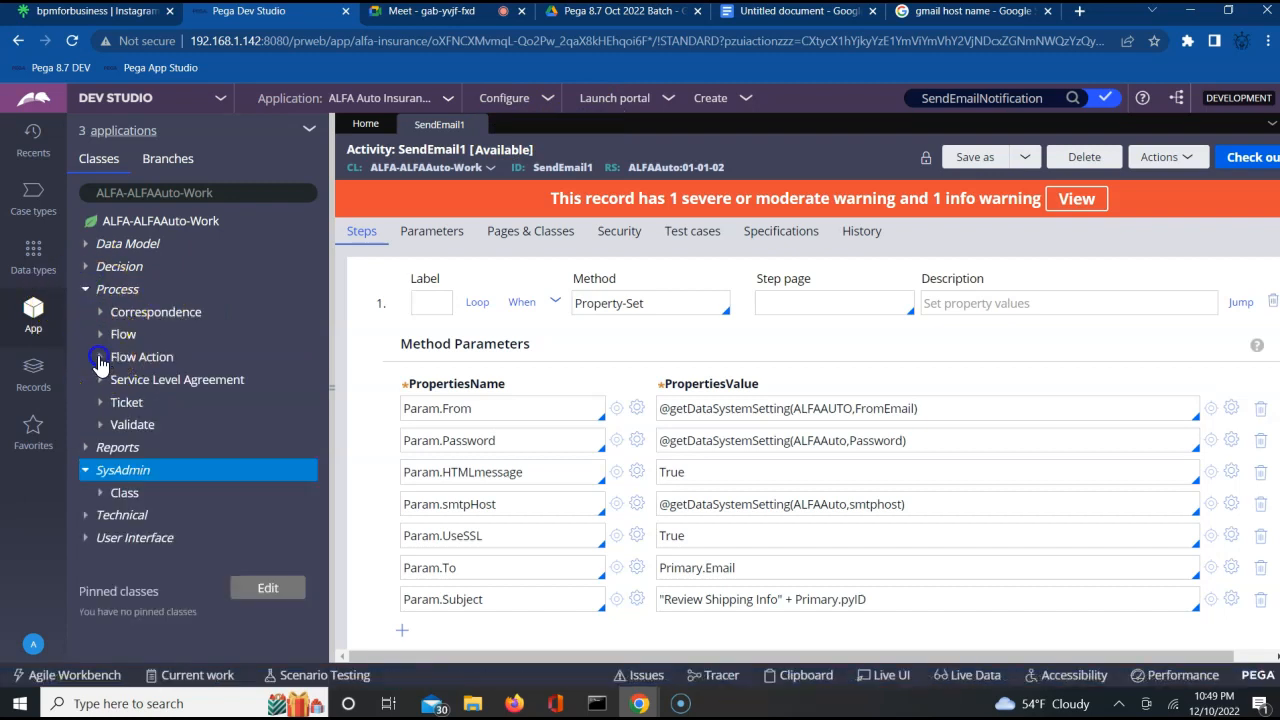
click(249, 365)
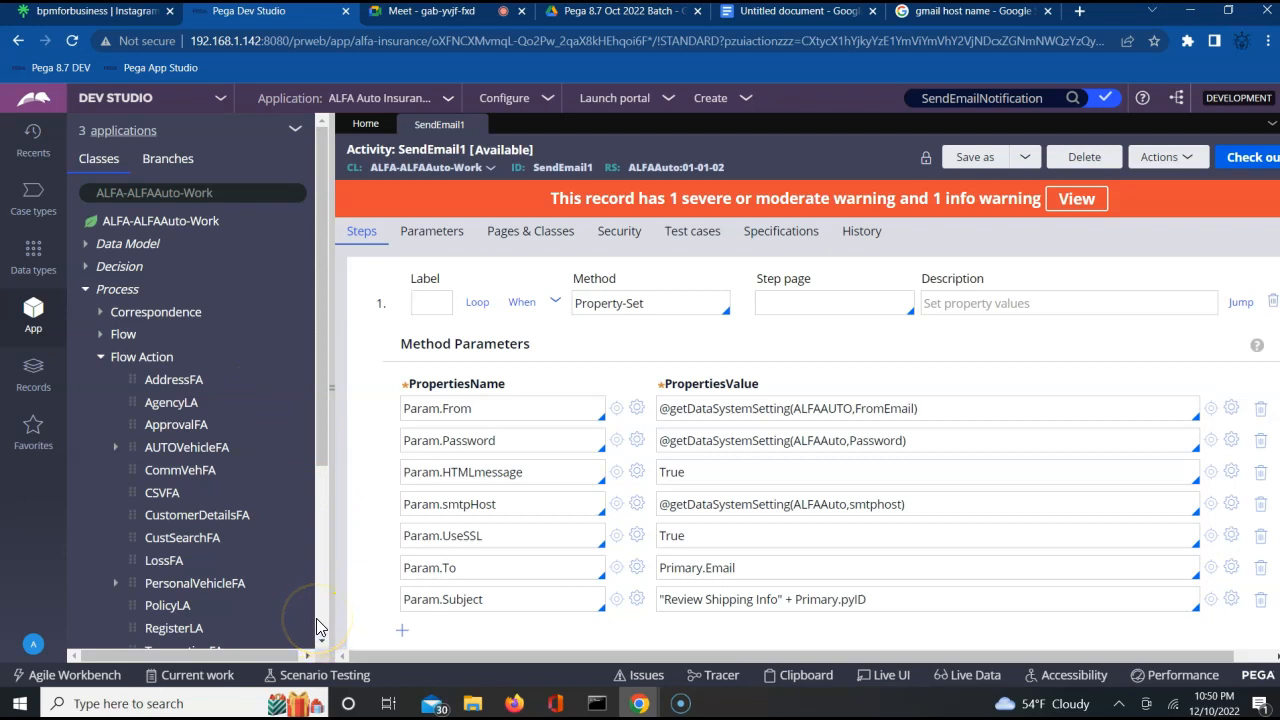
click(180, 381)
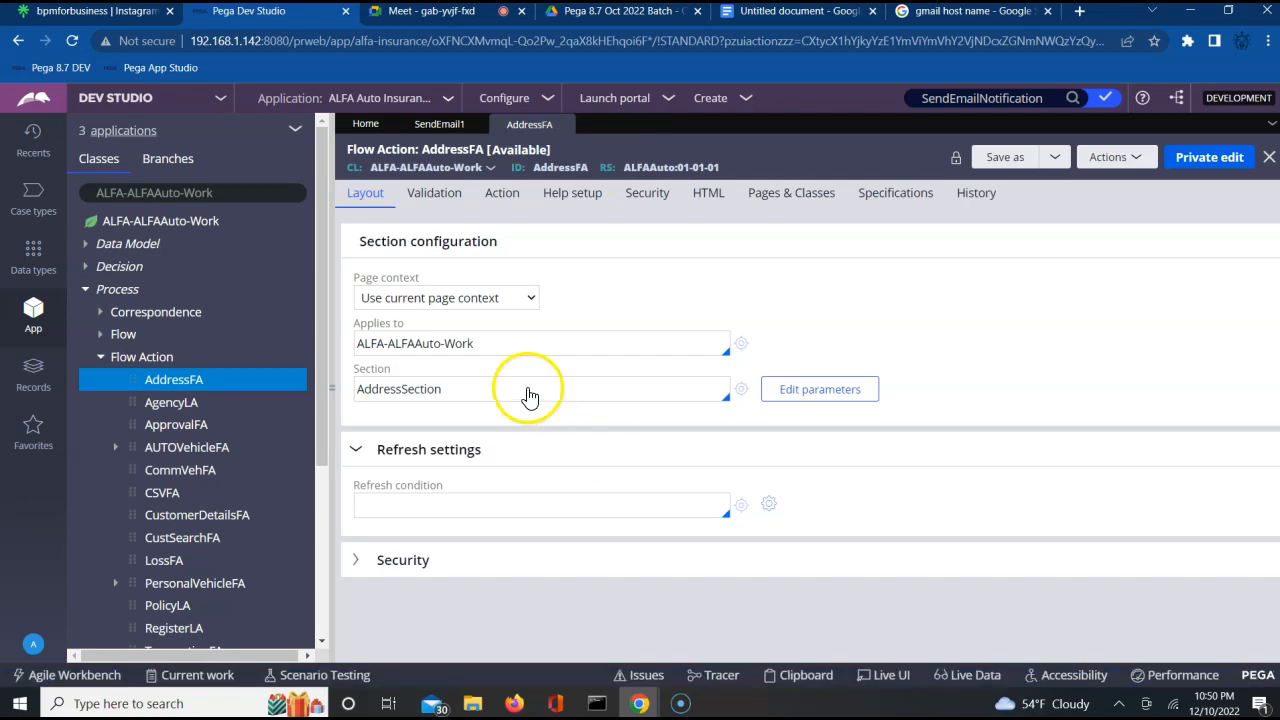
click(511, 389)
click(742, 392)
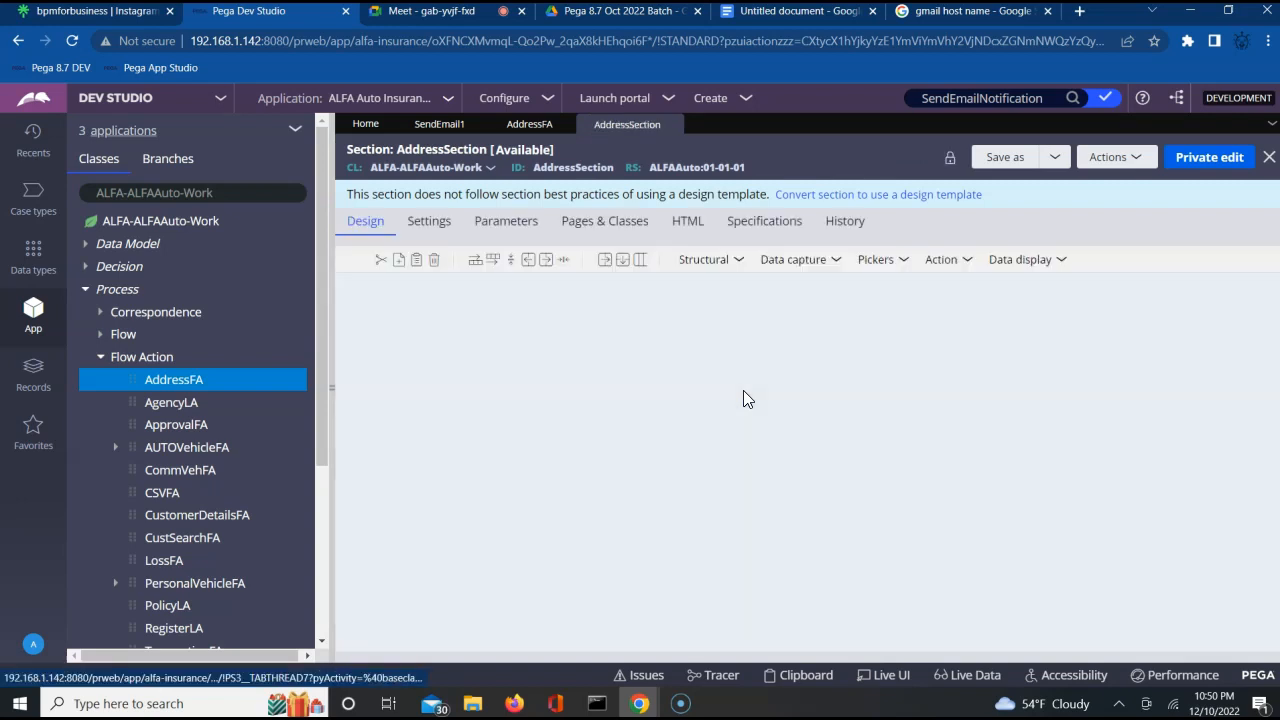
click(562, 470)
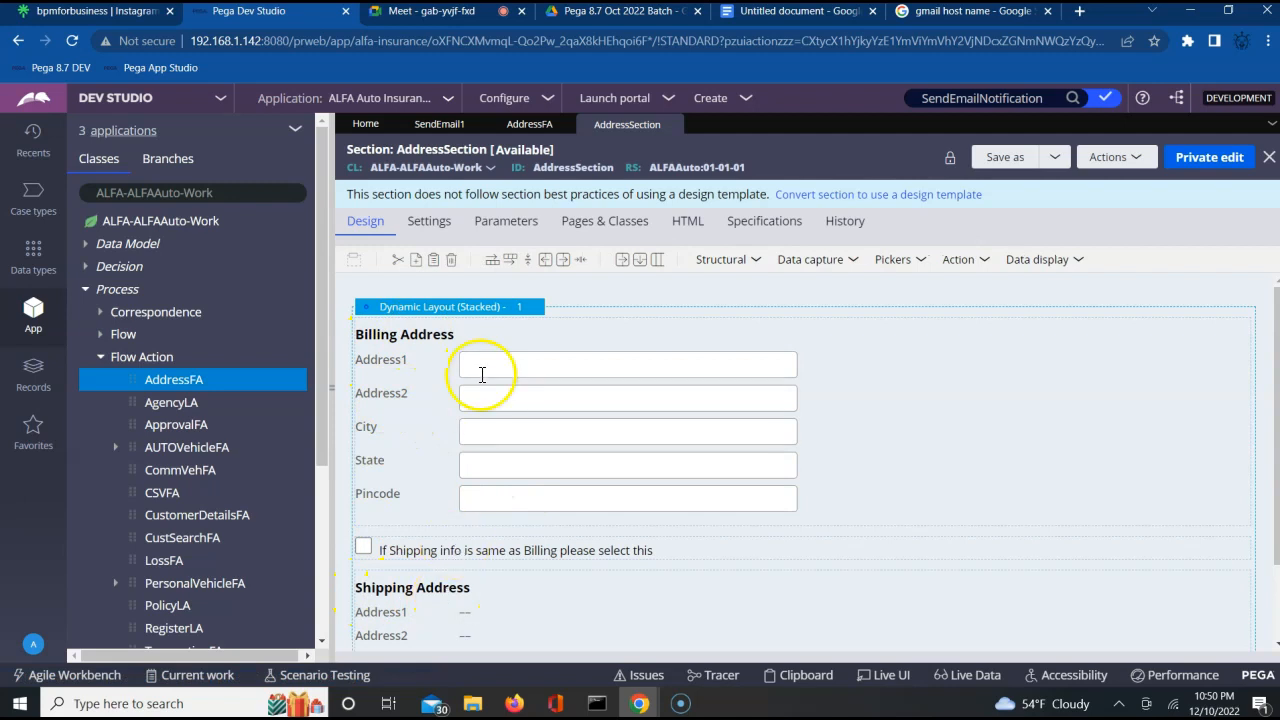
Save the AddressFA flow action as a new version in ruleset ALFAAuto 01-01-02, applied to ALFA-ALFAAuto-Work.
click(528, 128)
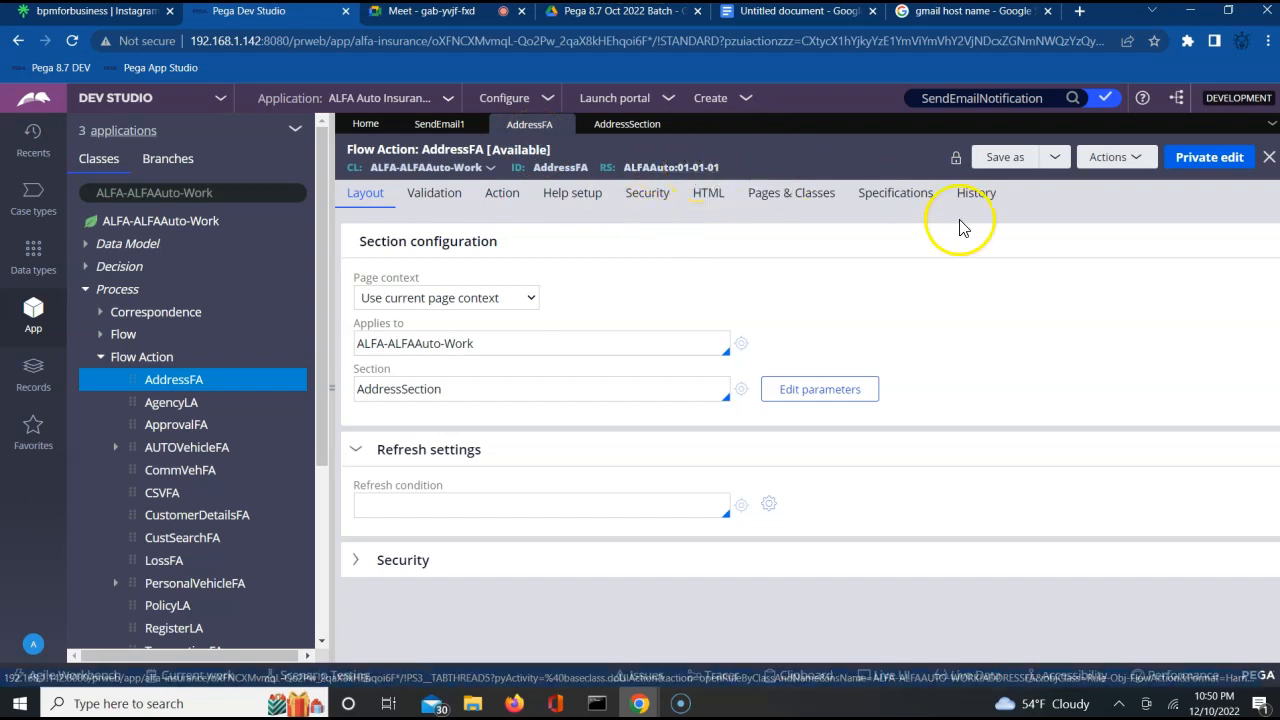
click(1005, 157)
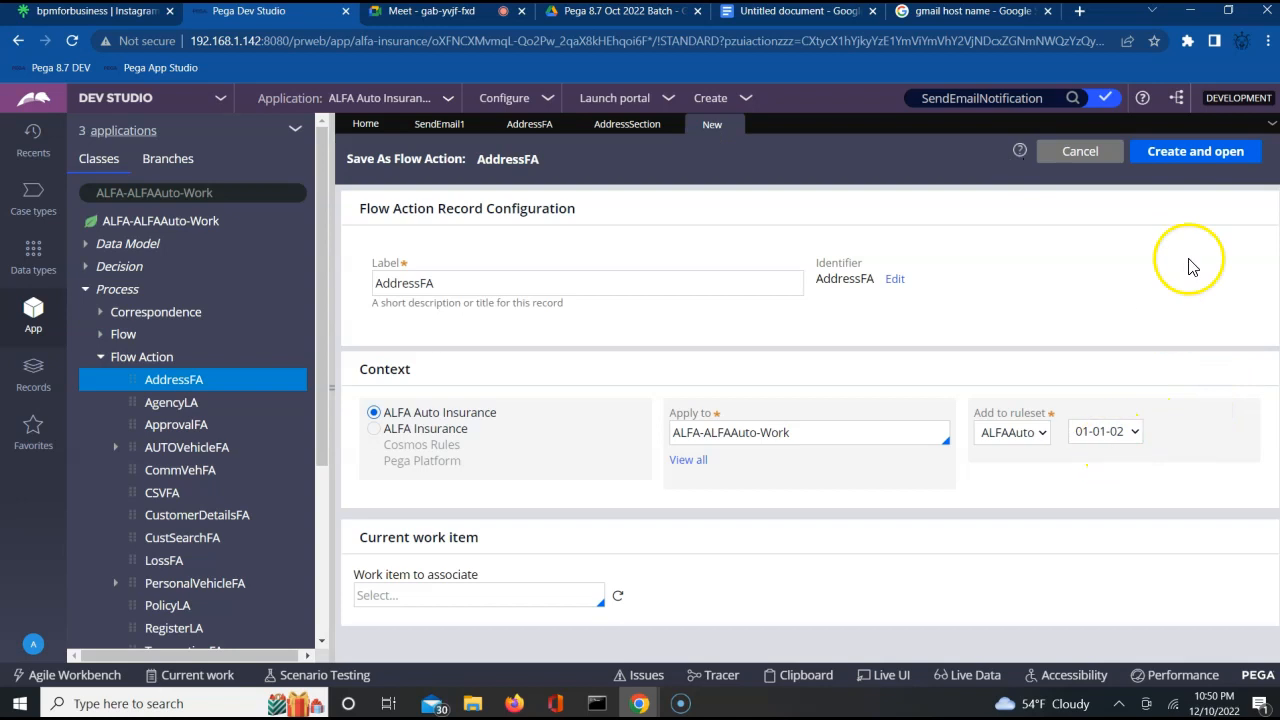
click(1203, 155)
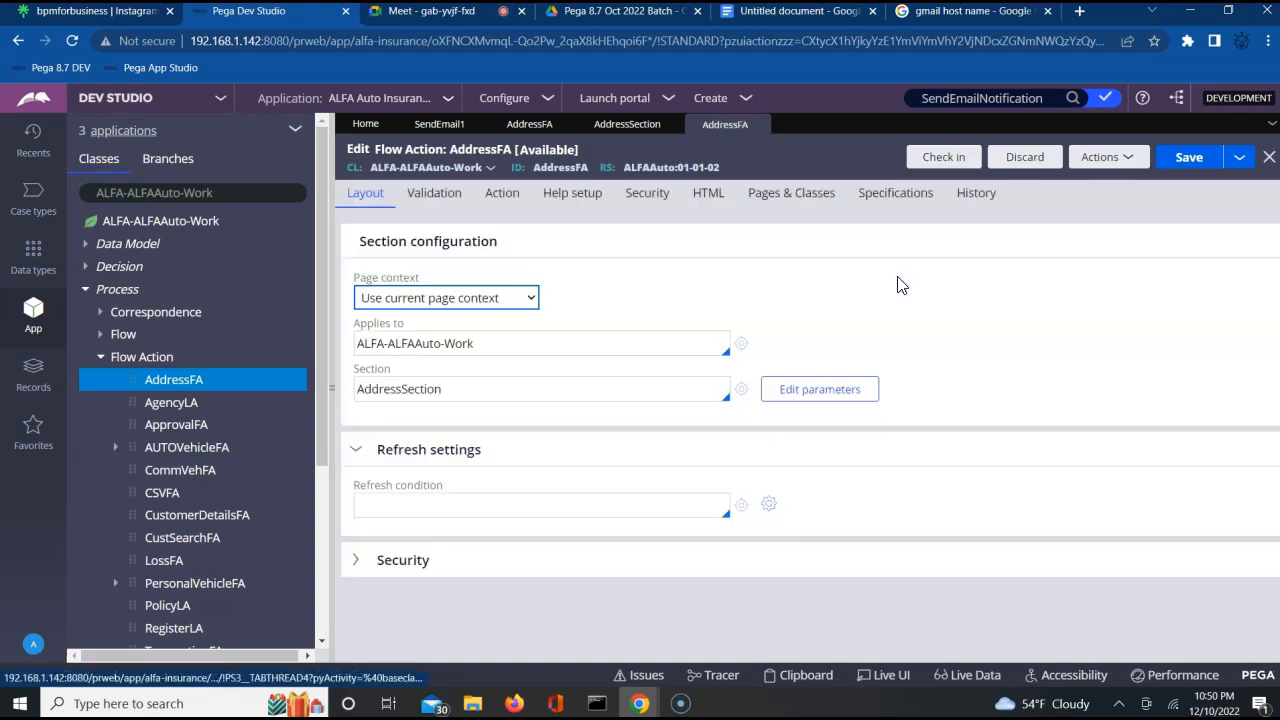
click(870, 287)
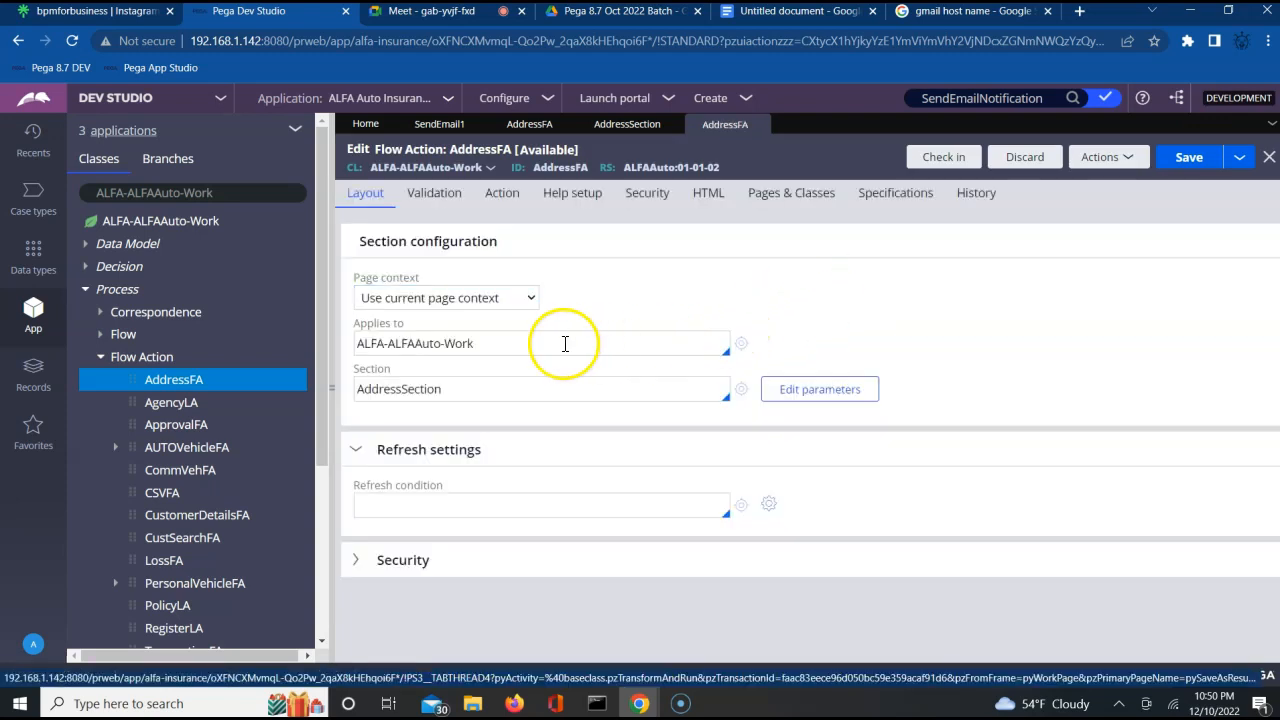
Set SendEmail1 as the activity to run in the post-processing of the AddressFA flow action.
click(502, 204)
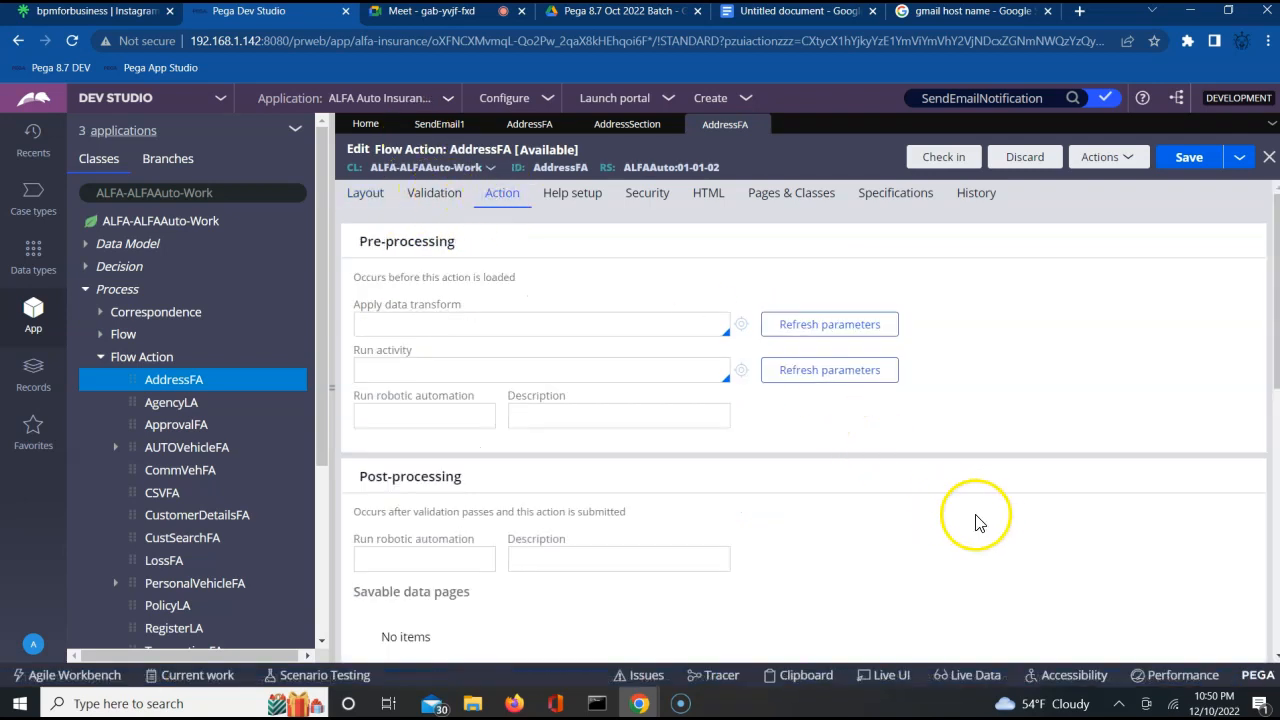
scroll(980, 522, down, 1)
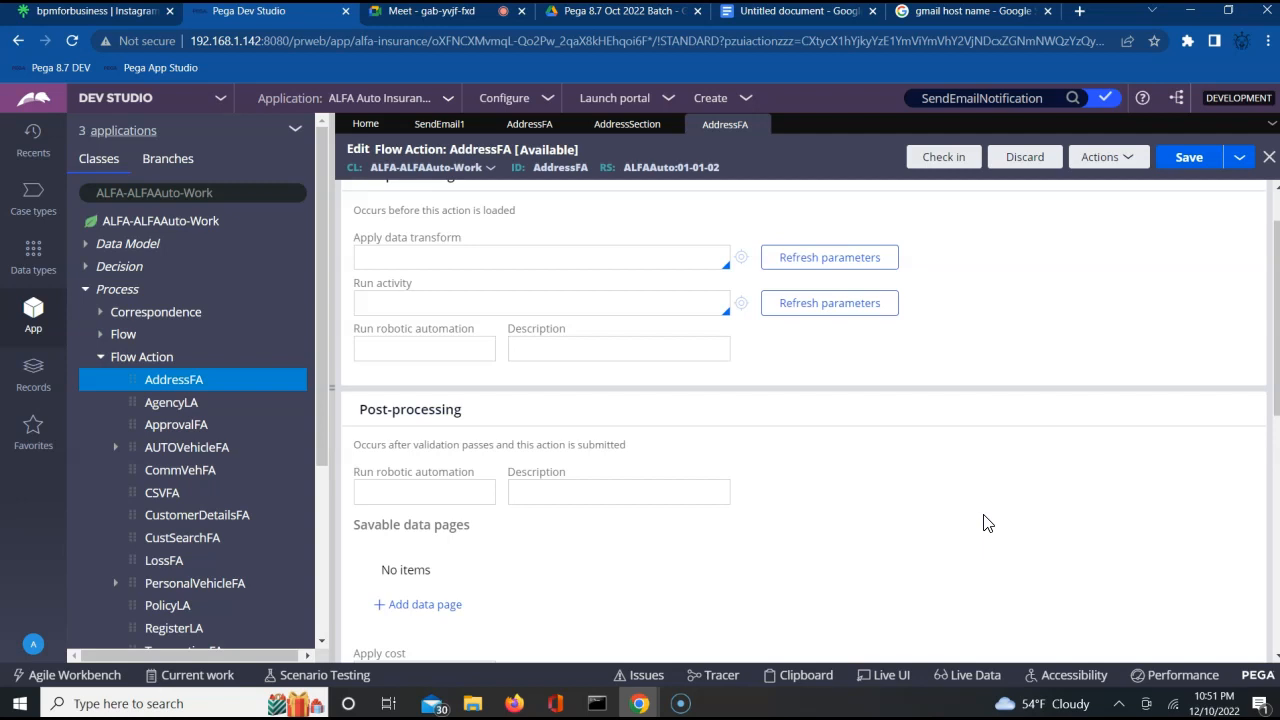
click(769, 547)
scroll(769, 552, down, 3)
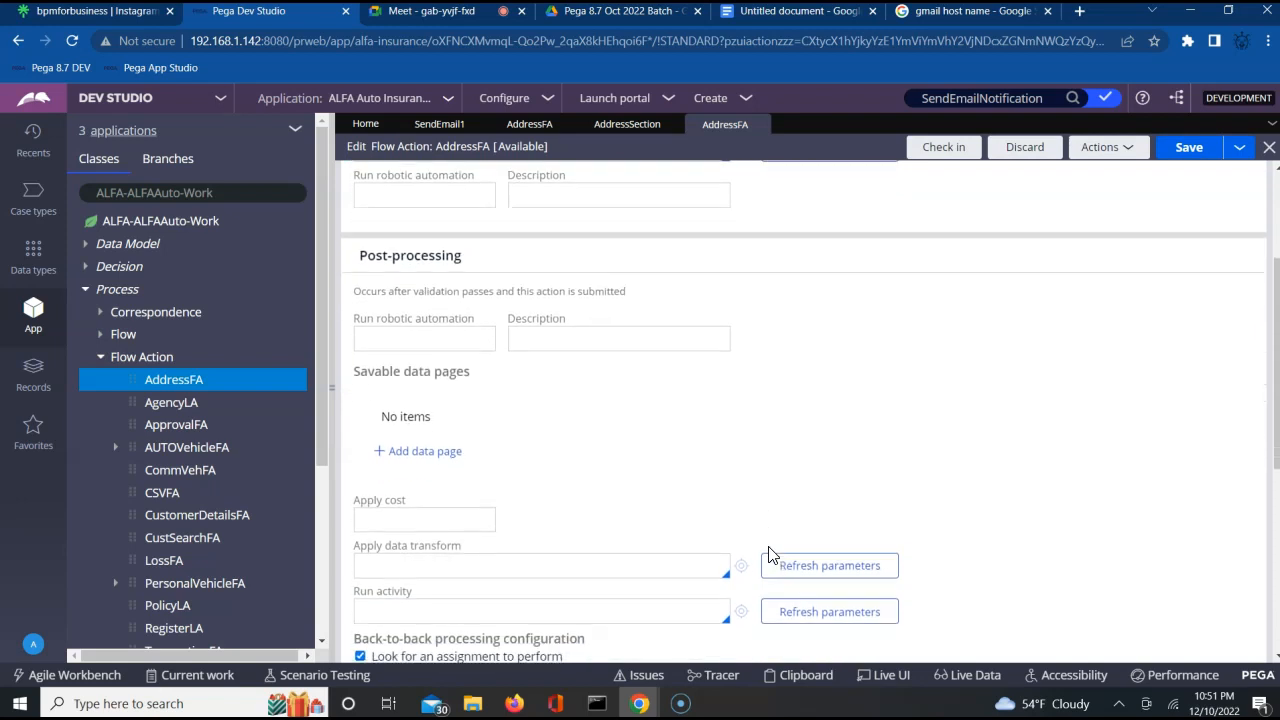
scroll(767, 554, down, 1)
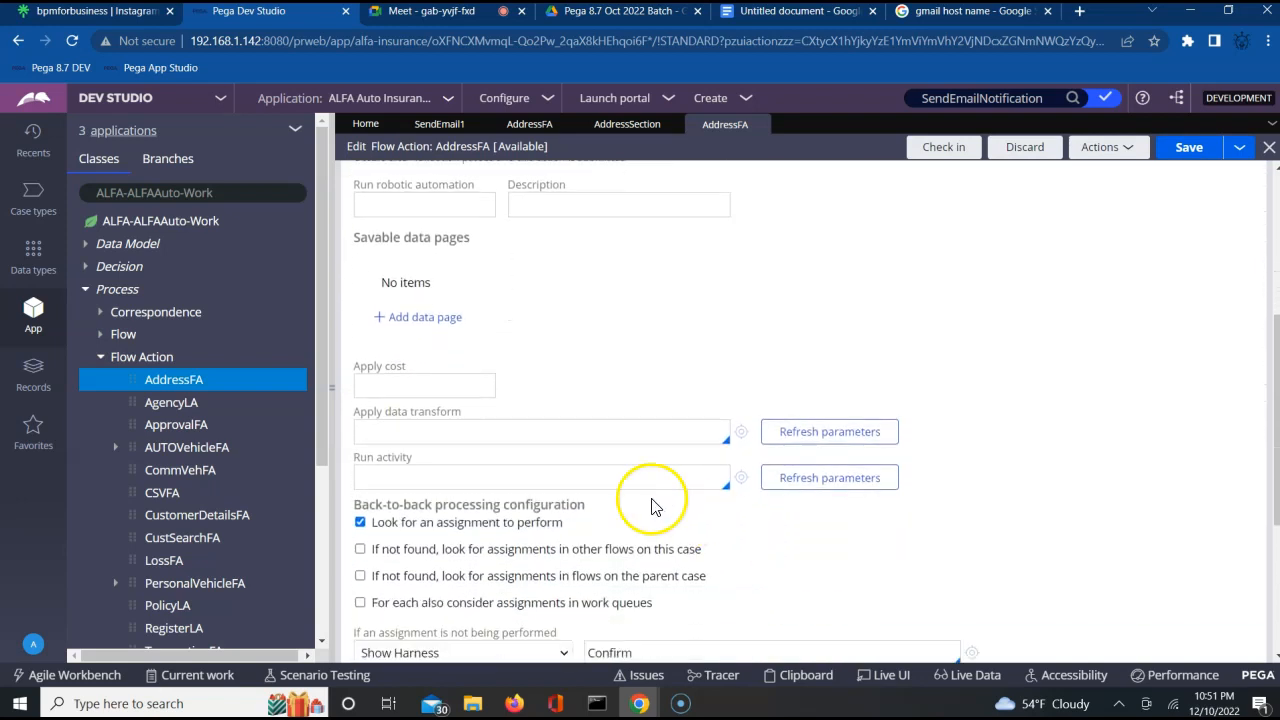
click(619, 478)
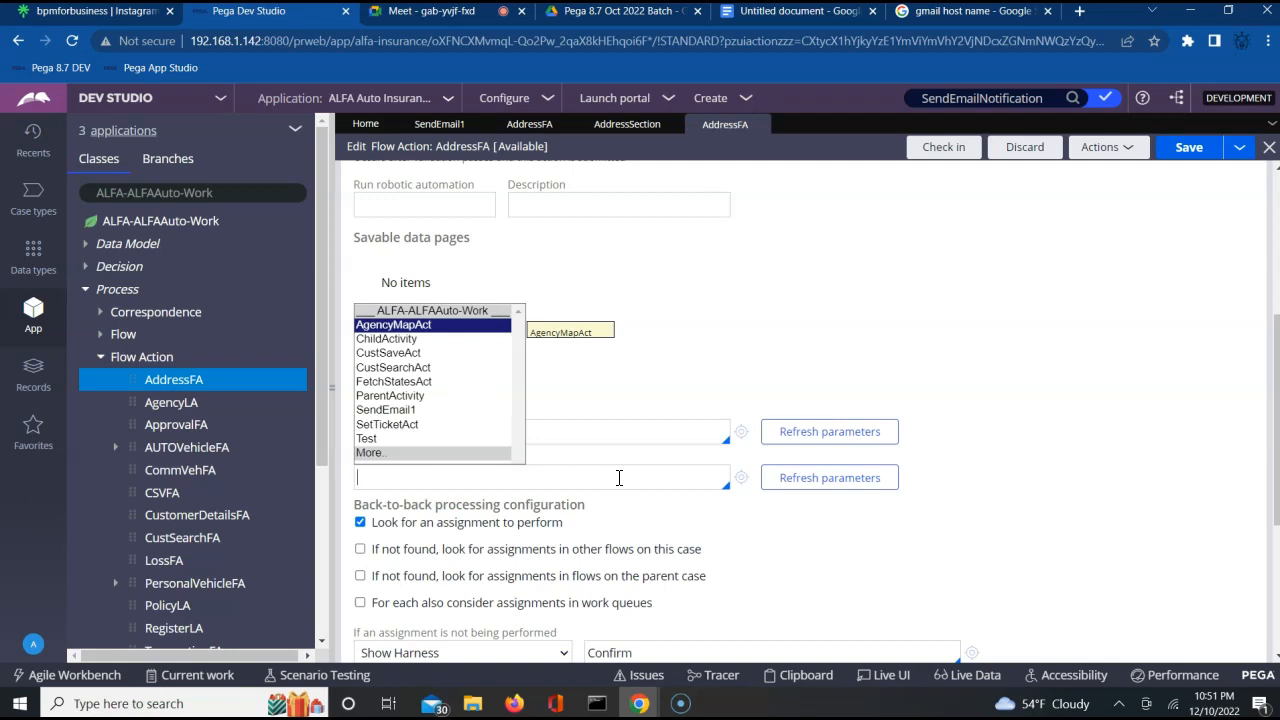
key(Down)
key(Down)
key(Down)
key(Down)
key(Down)
key(Down)
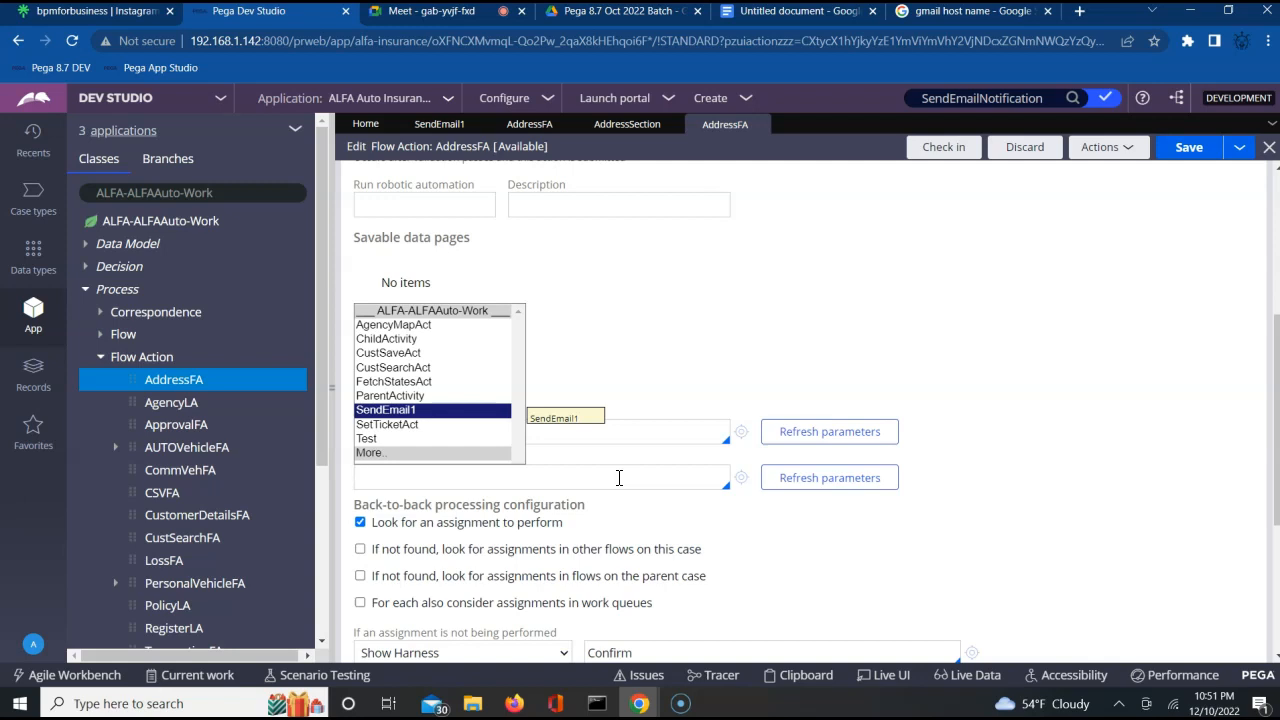
key(Return)
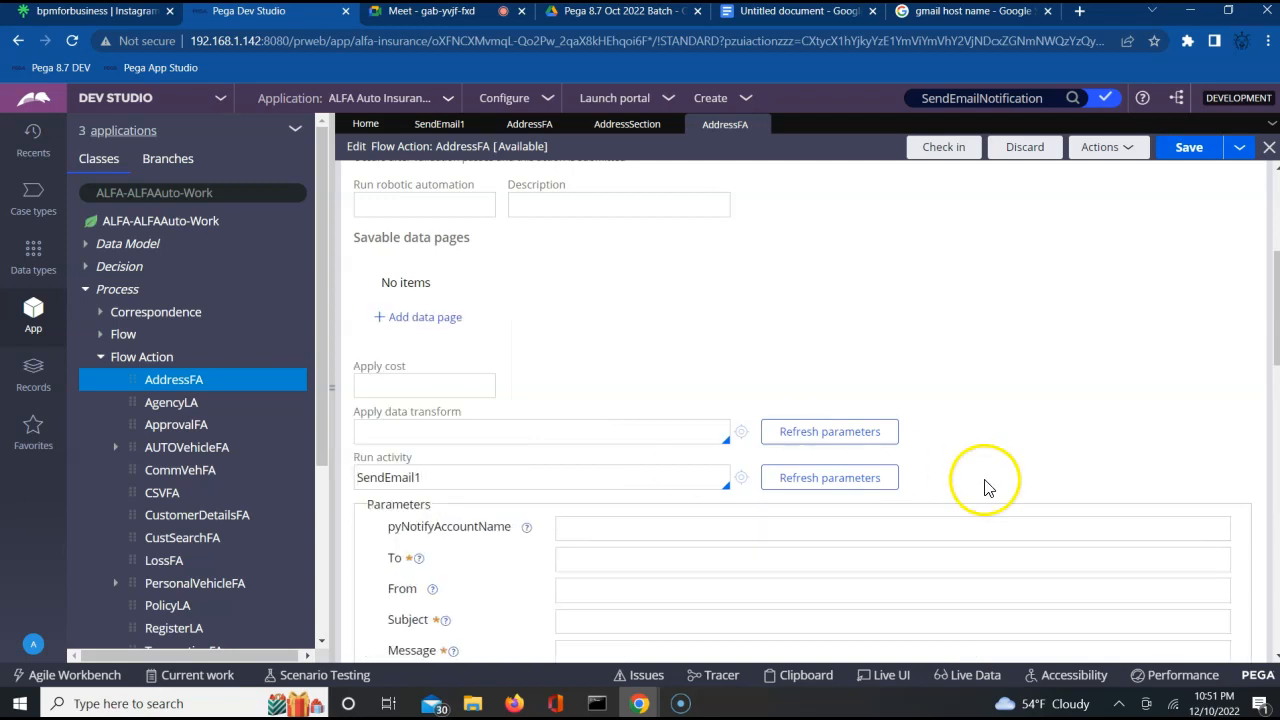
Review the SendEmail1 parameters without filling them in and check in the AddressFA flow action with the comment "updated".
scroll(1062, 424, down, 1)
scroll(1064, 426, down, 5)
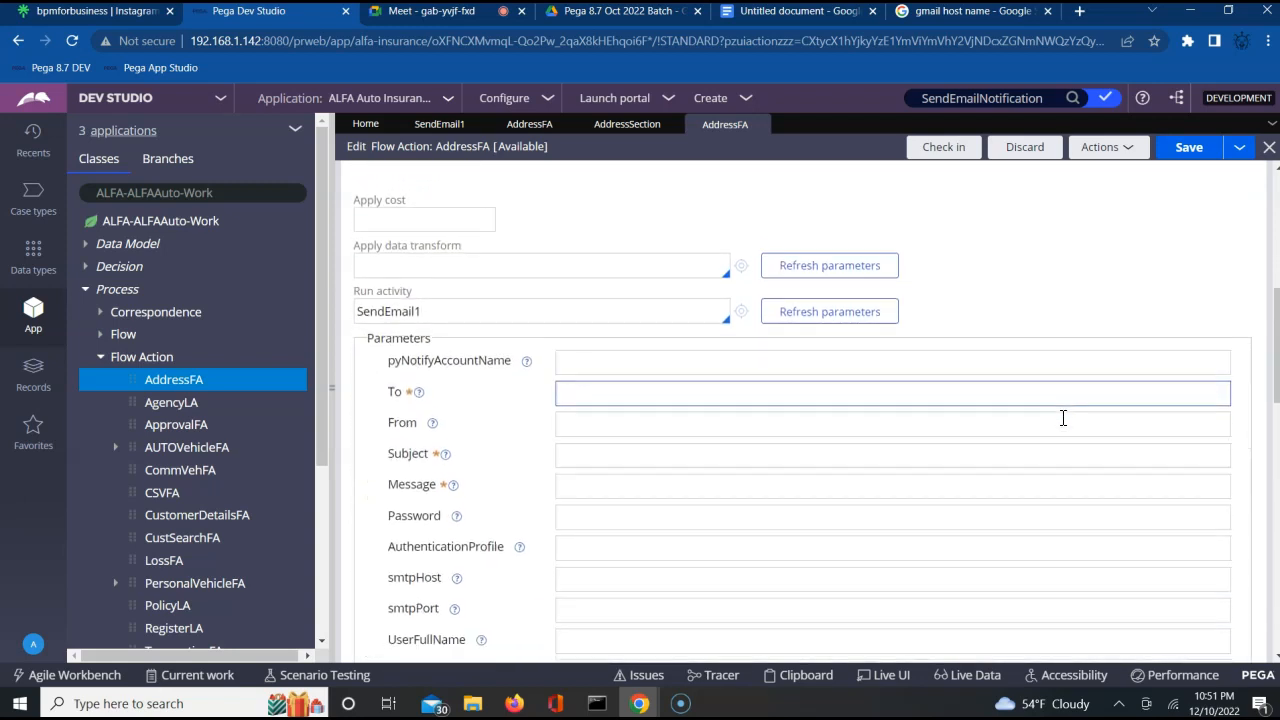
scroll(1063, 427, down, 4)
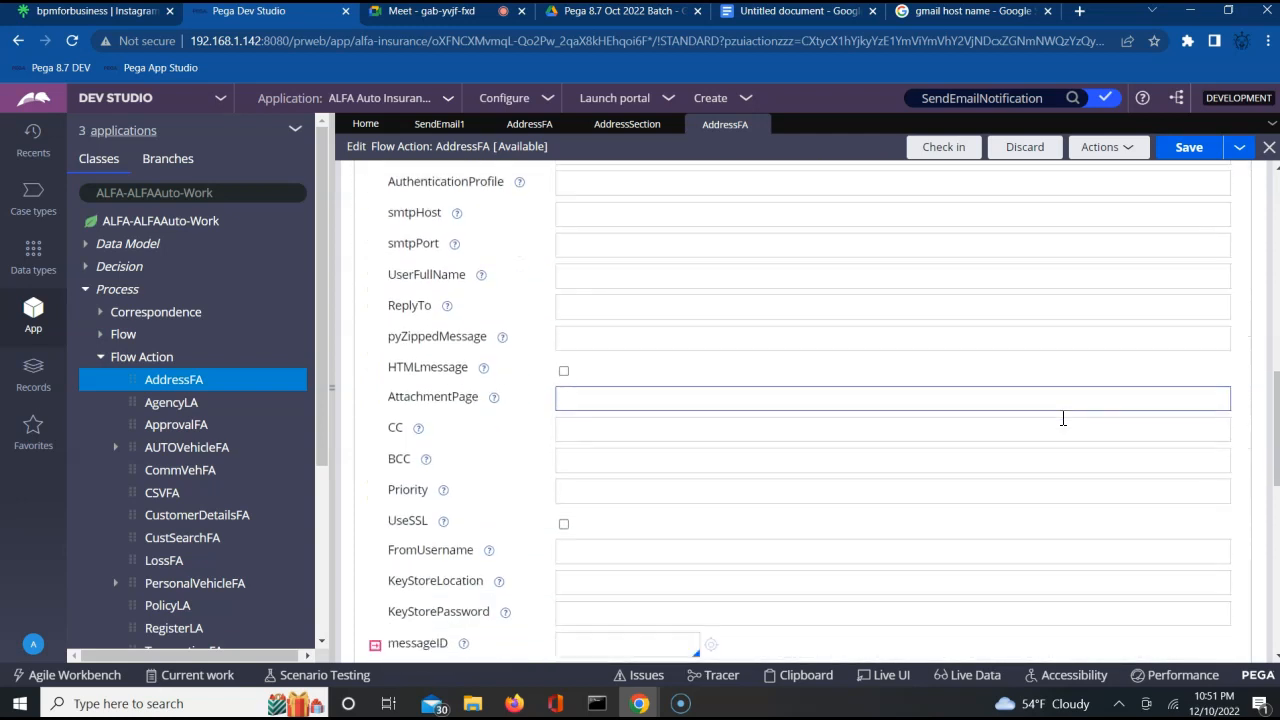
scroll(1063, 417, down, 2)
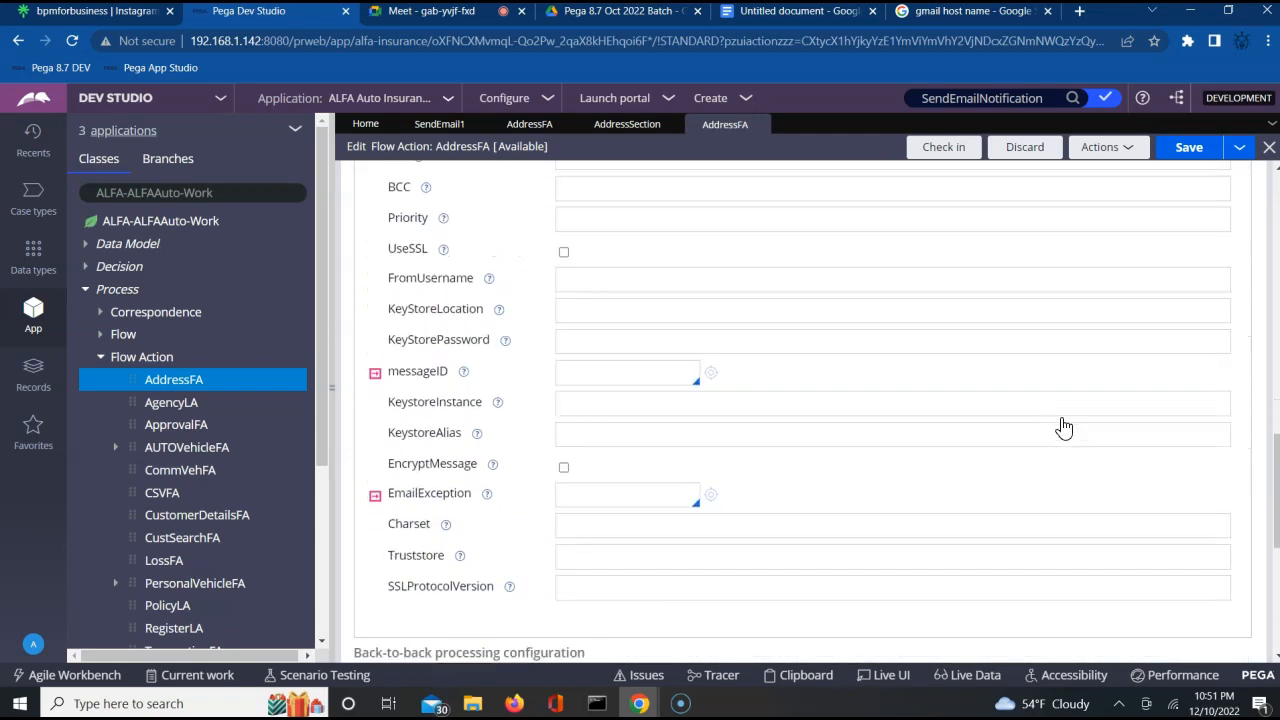
scroll(1063, 417, up, 15)
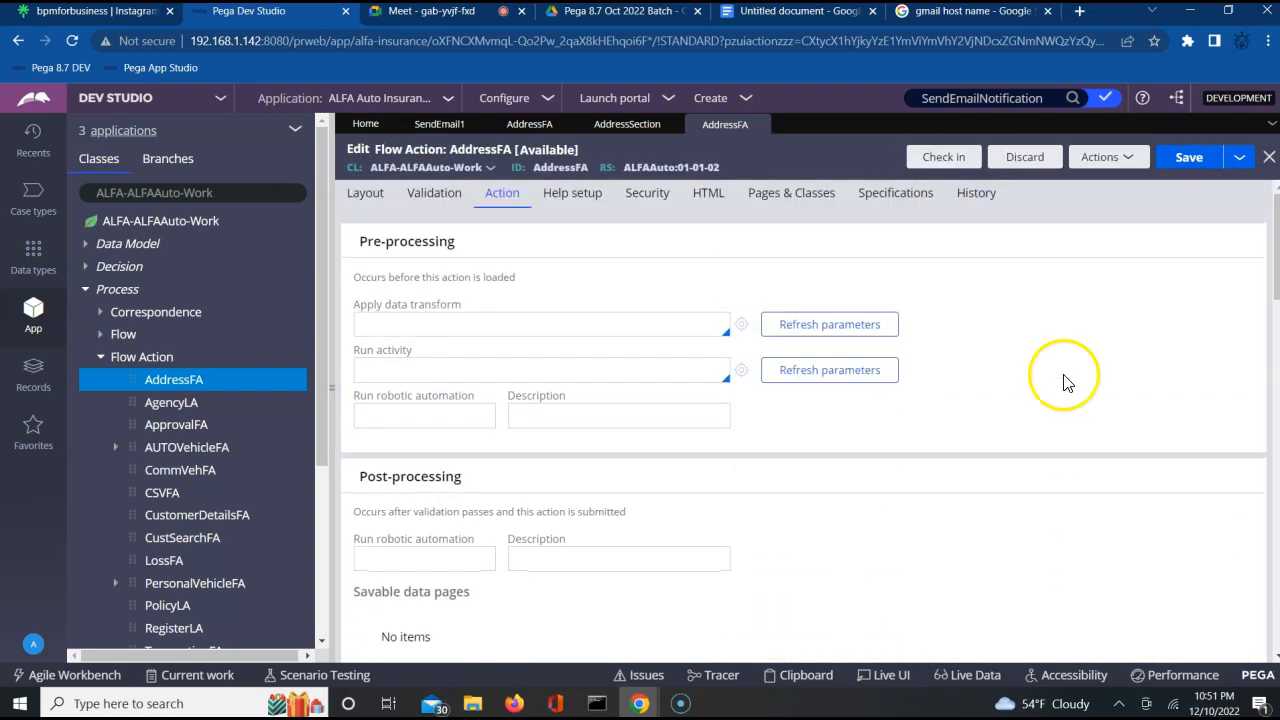
click(946, 157)
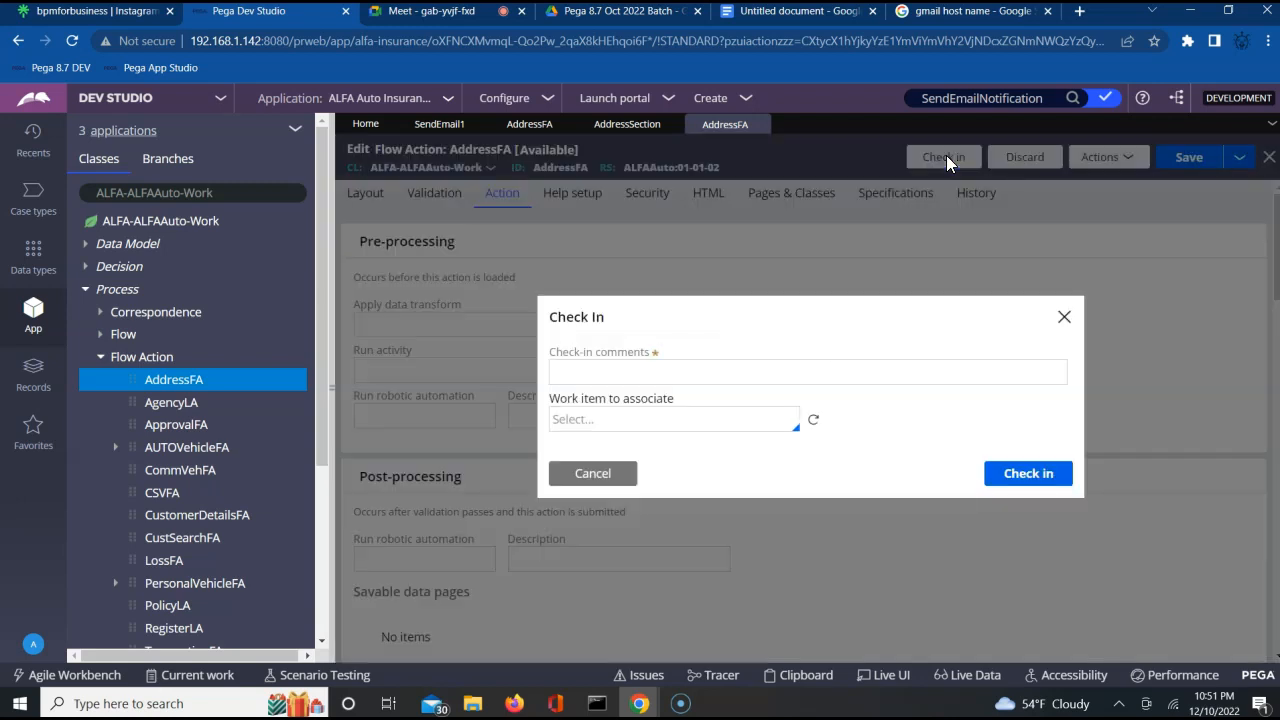
click(752, 373)
text(updated)
key(Return)
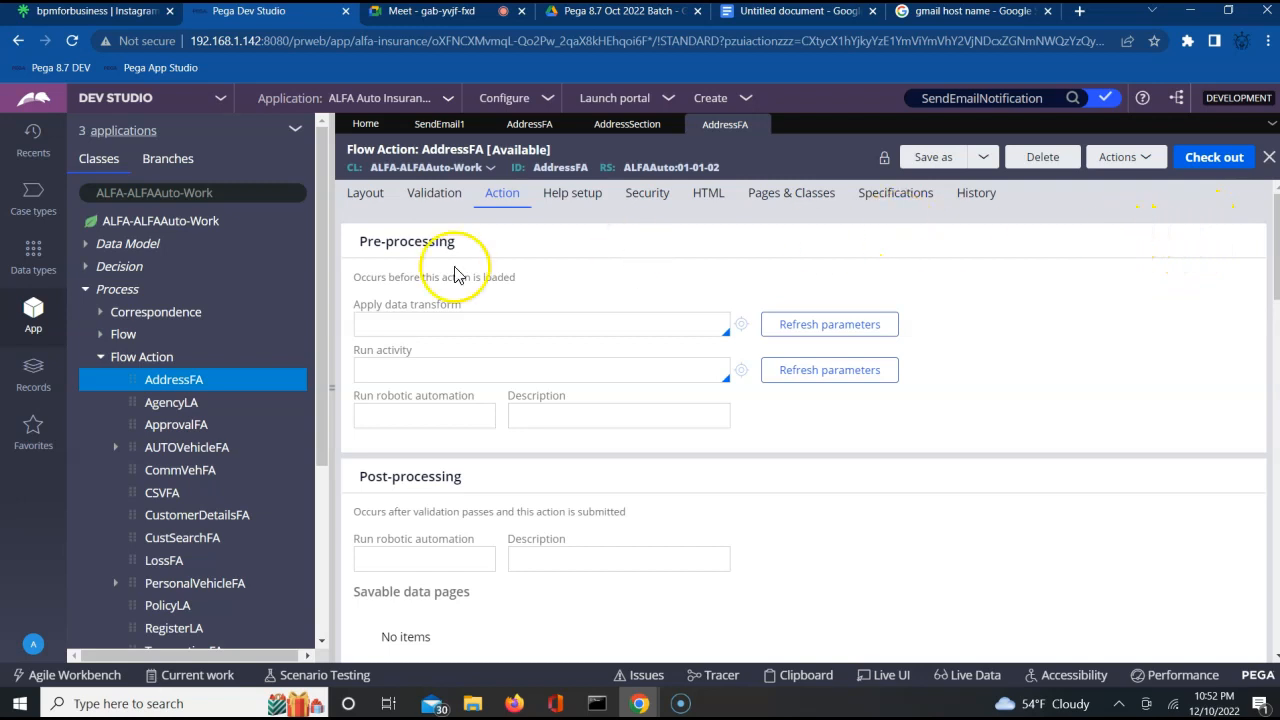
Open the CustomerFlow flow of ALFA-ALFAAuto-Work and bring up the bulk actions for the checked-out records.
click(97, 332)
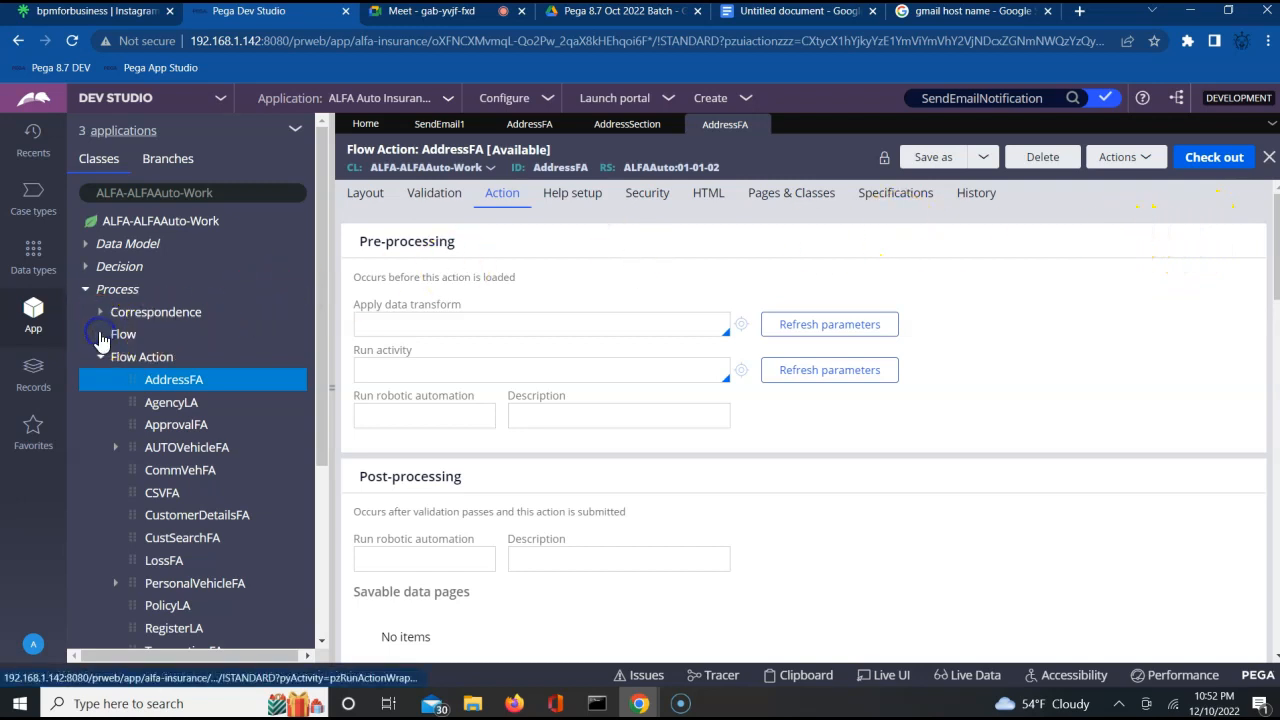
click(184, 380)
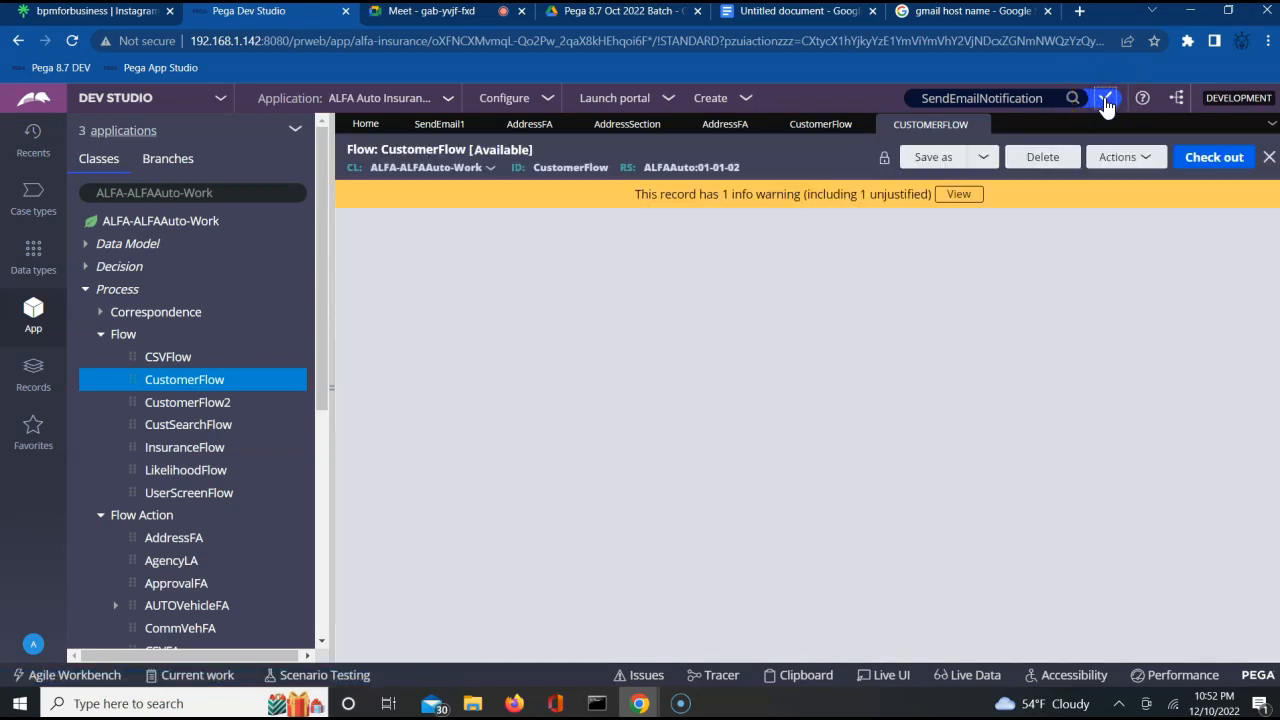
click(1105, 100)
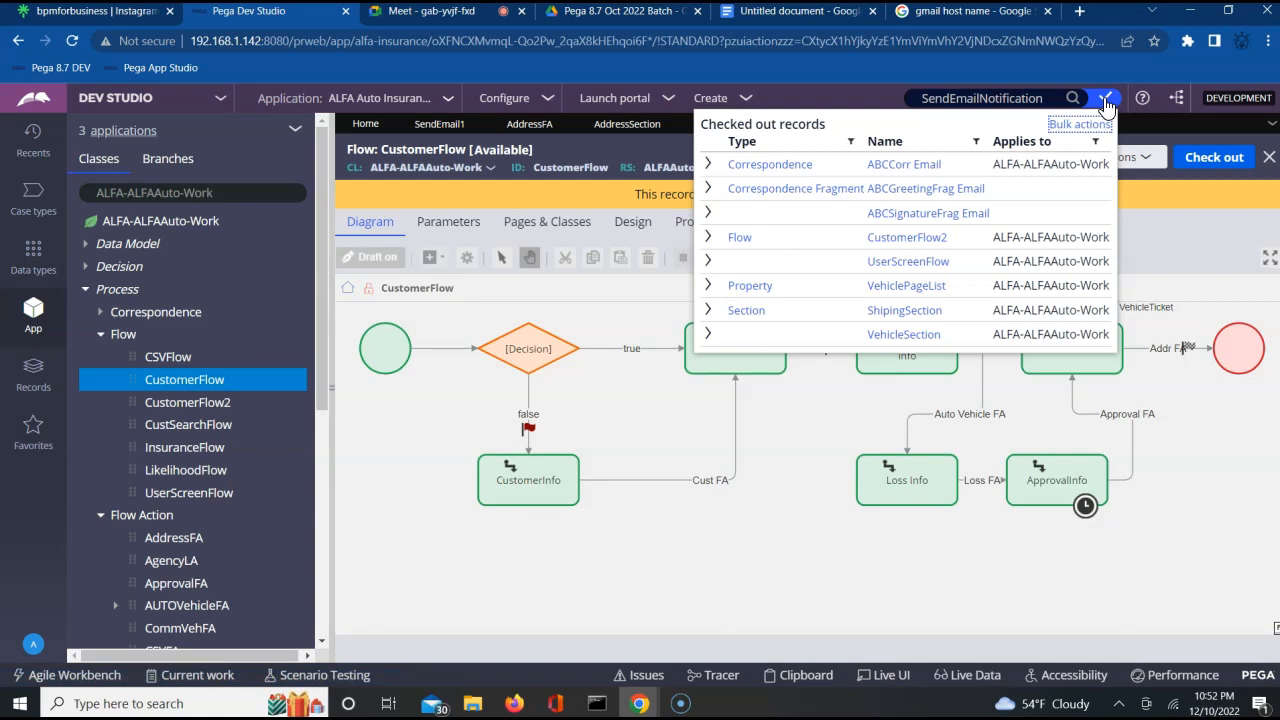
click(1066, 125)
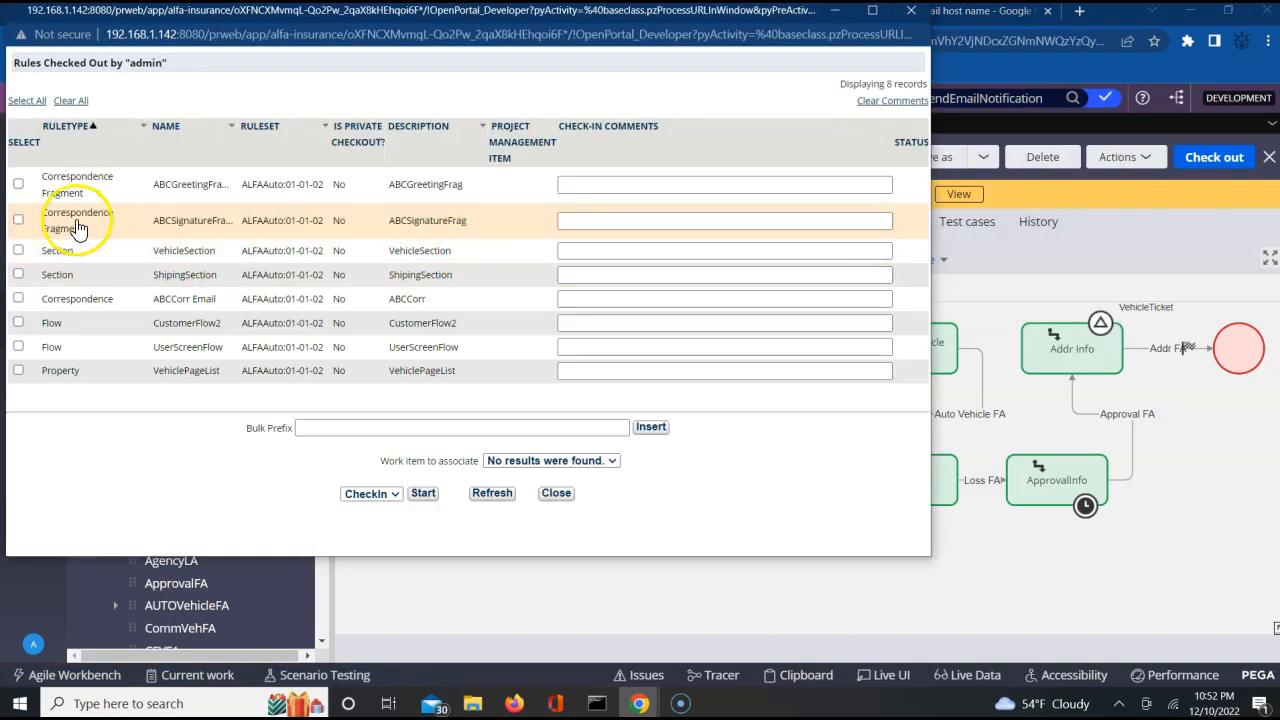
Check in the ABCGreetingFrag, ABCSignatureFrag, ShipingSection and ABCCorr rules together with the comment "wip".
click(18, 183)
click(18, 220)
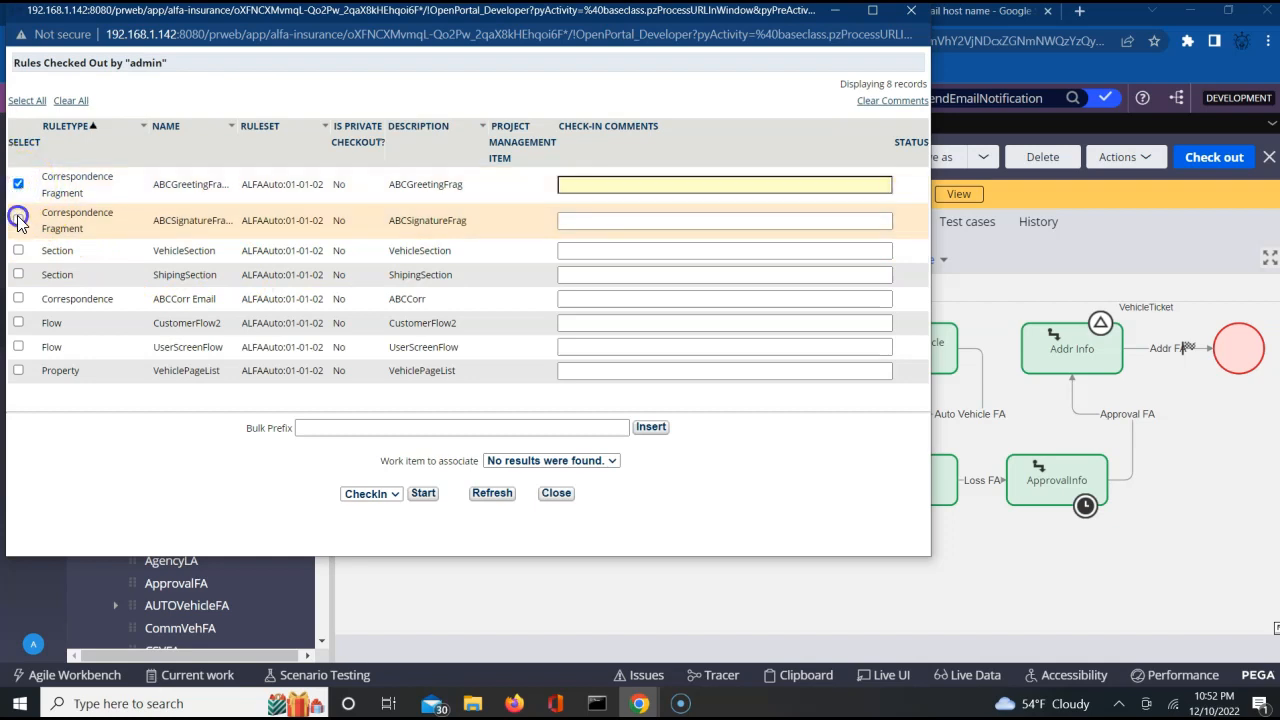
click(18, 274)
click(18, 298)
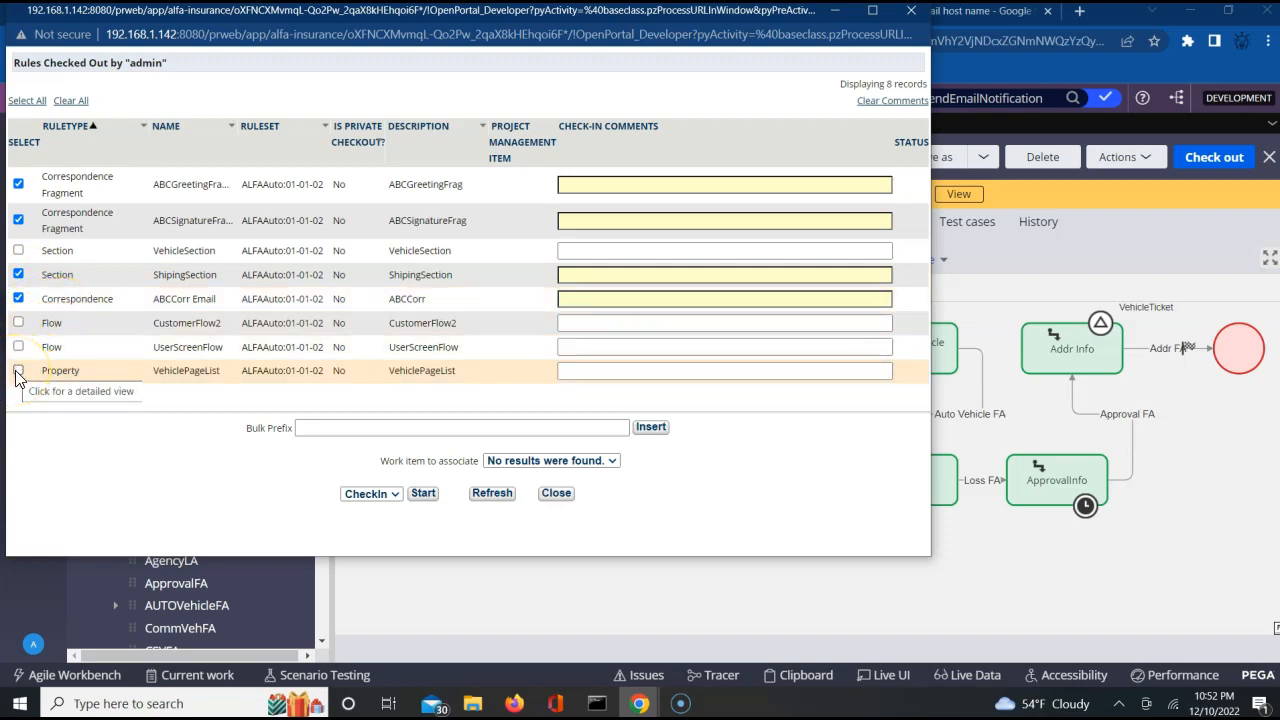
click(438, 431)
text(wip)
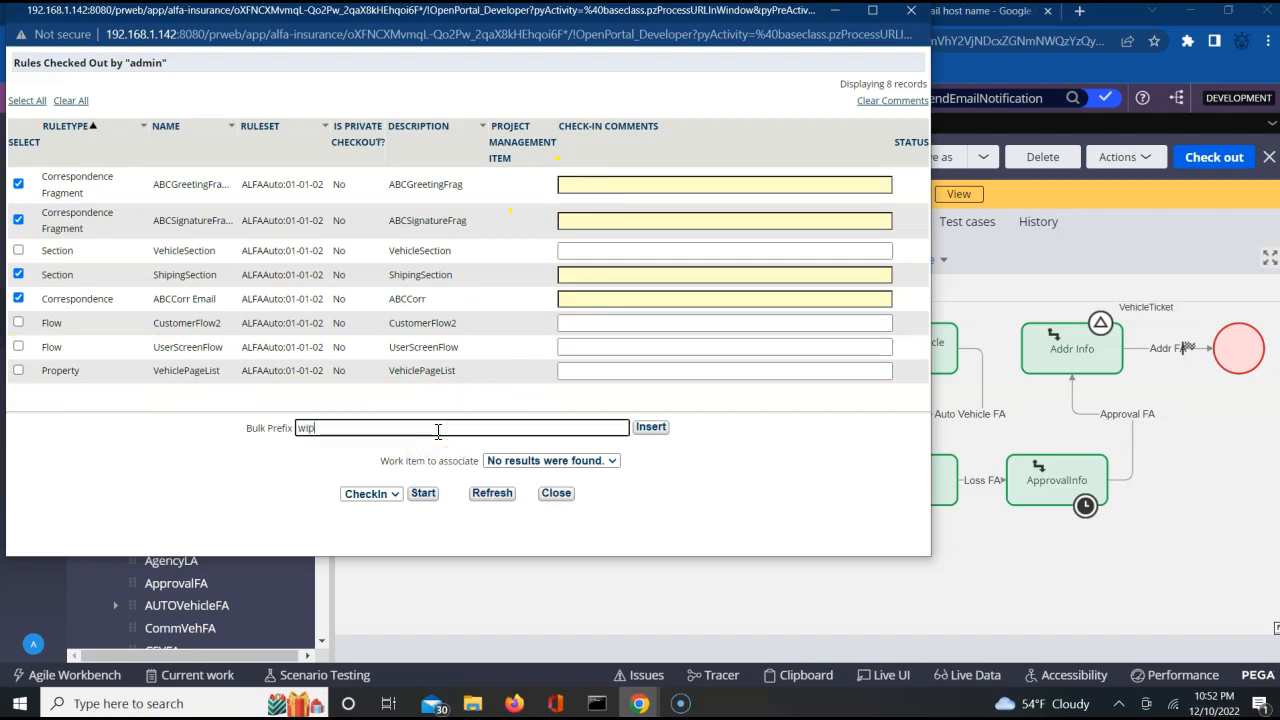
click(650, 427)
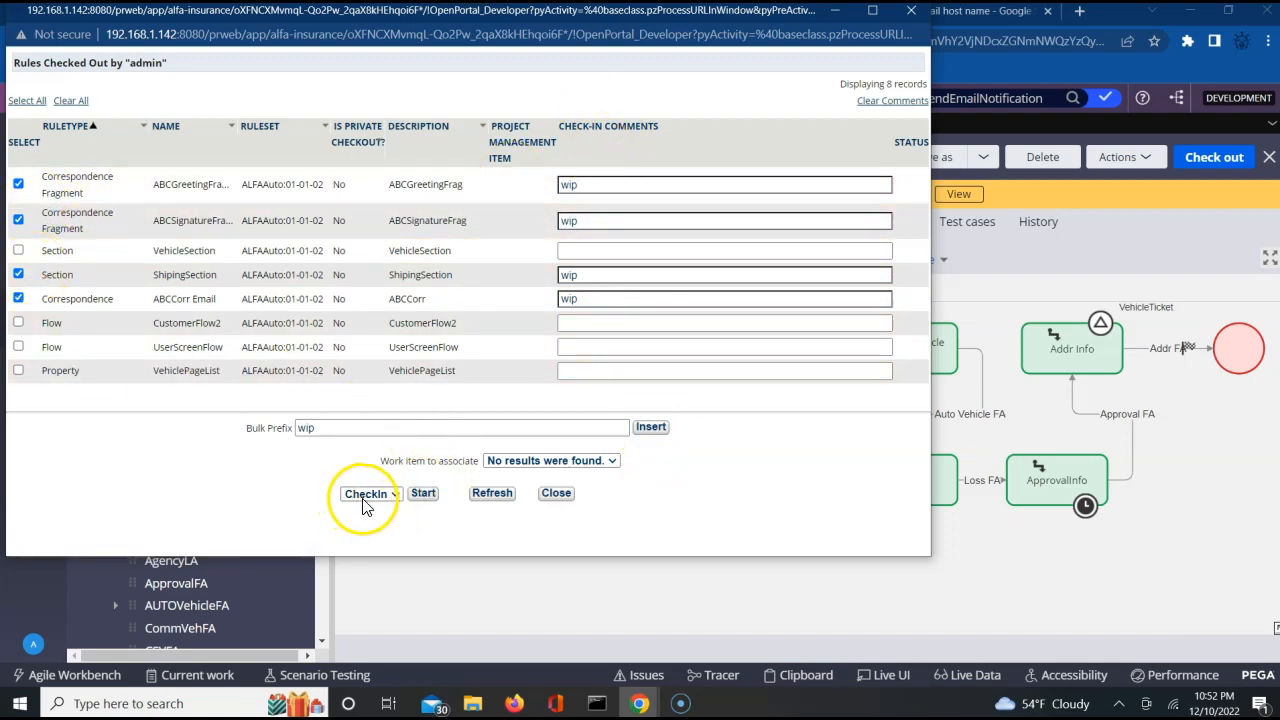
click(423, 494)
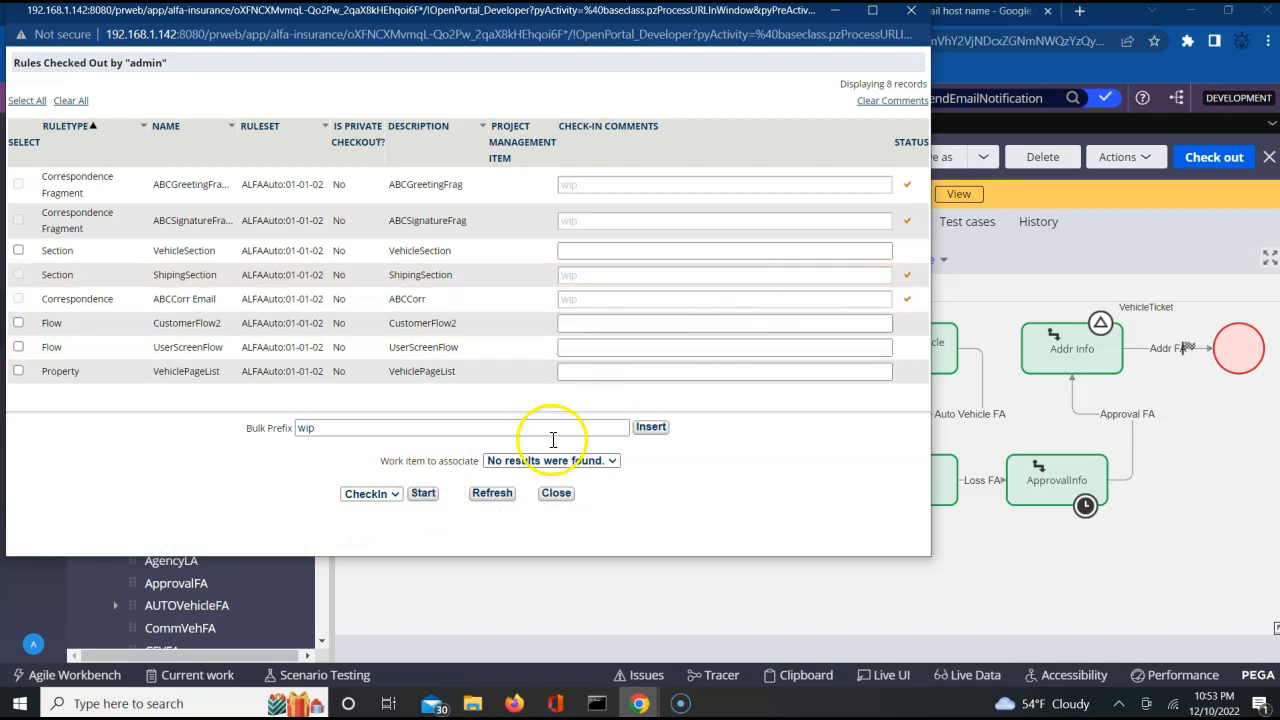
click(556, 493)
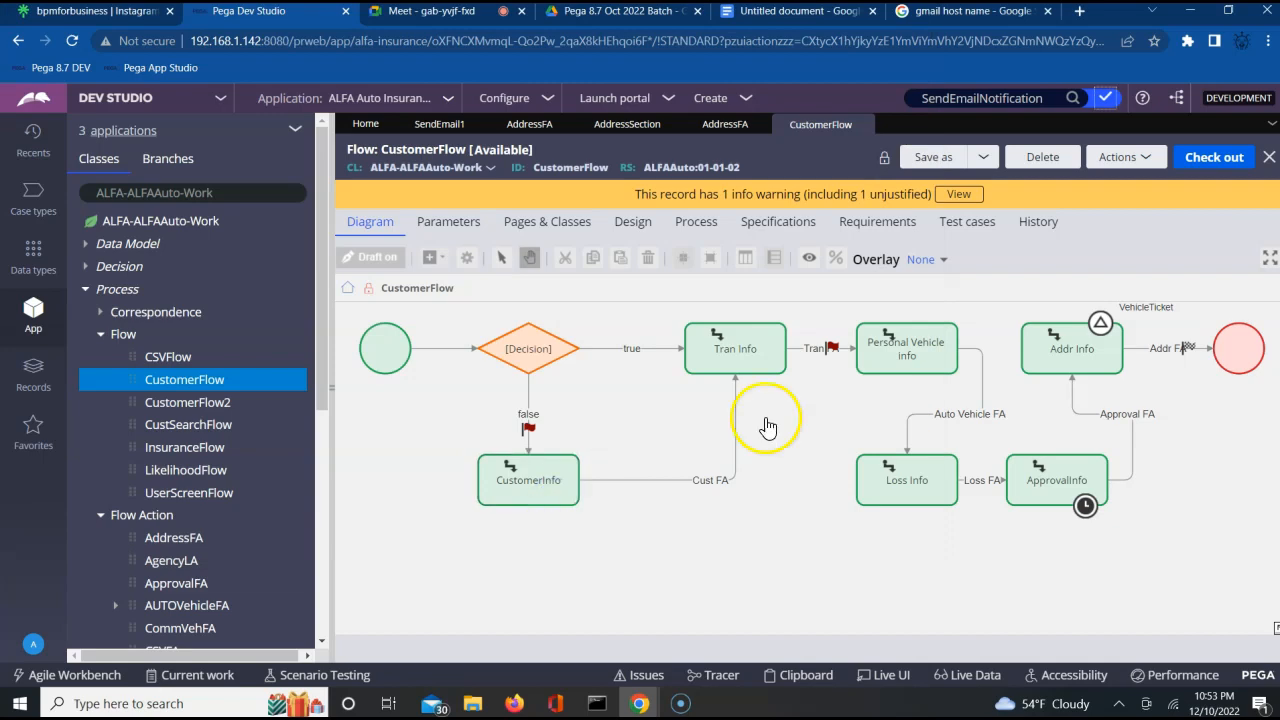
Run the CustomerFlow flow to start a new case with the customer details form.
click(1125, 158)
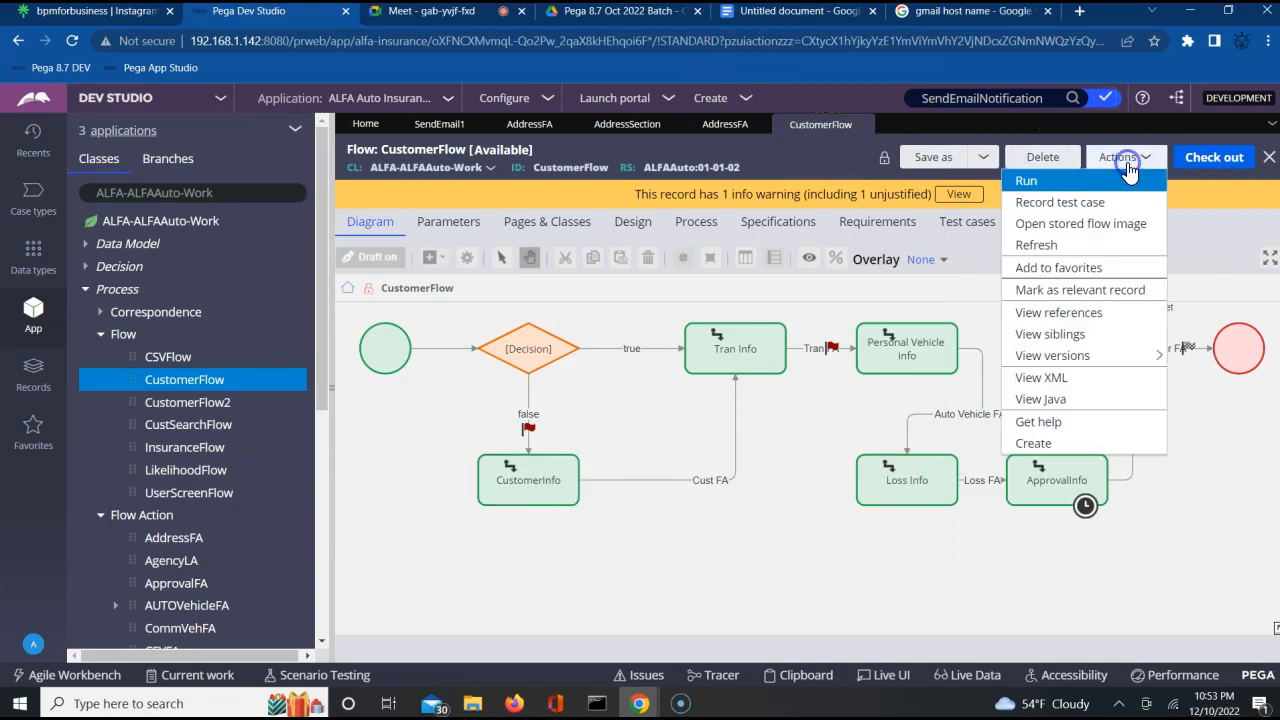
click(1041, 184)
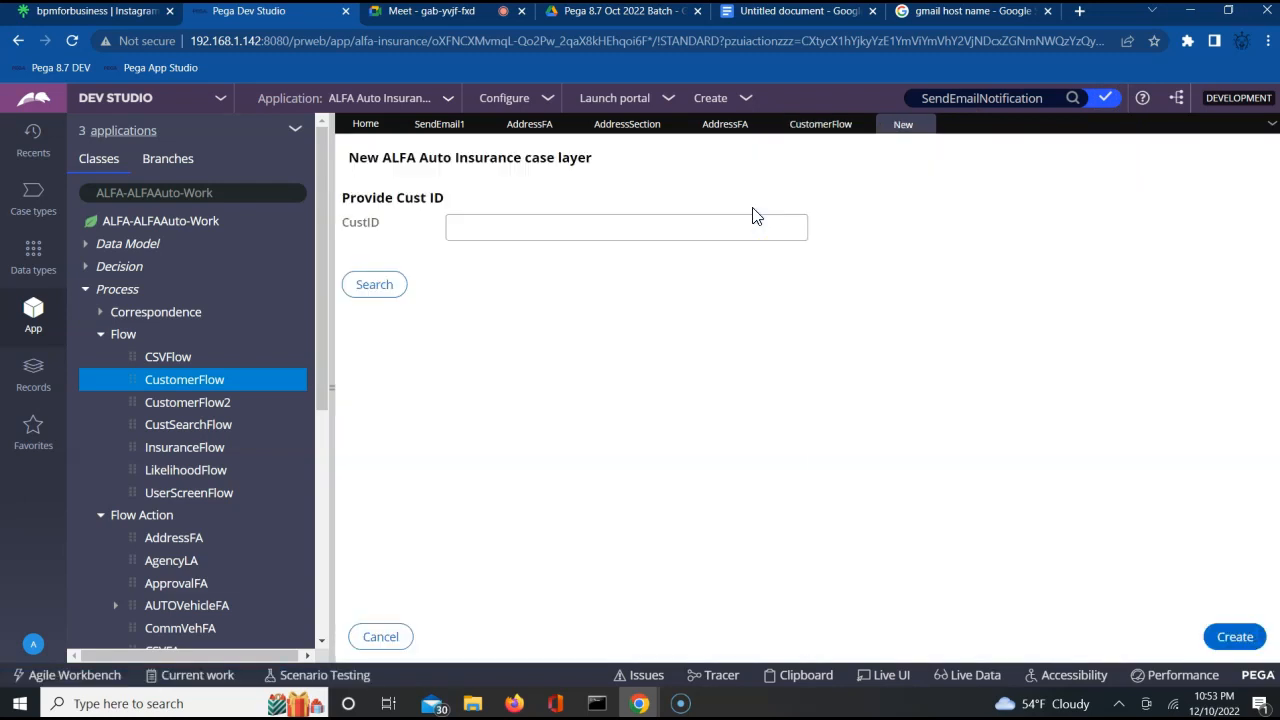
click(580, 238)
click(1236, 638)
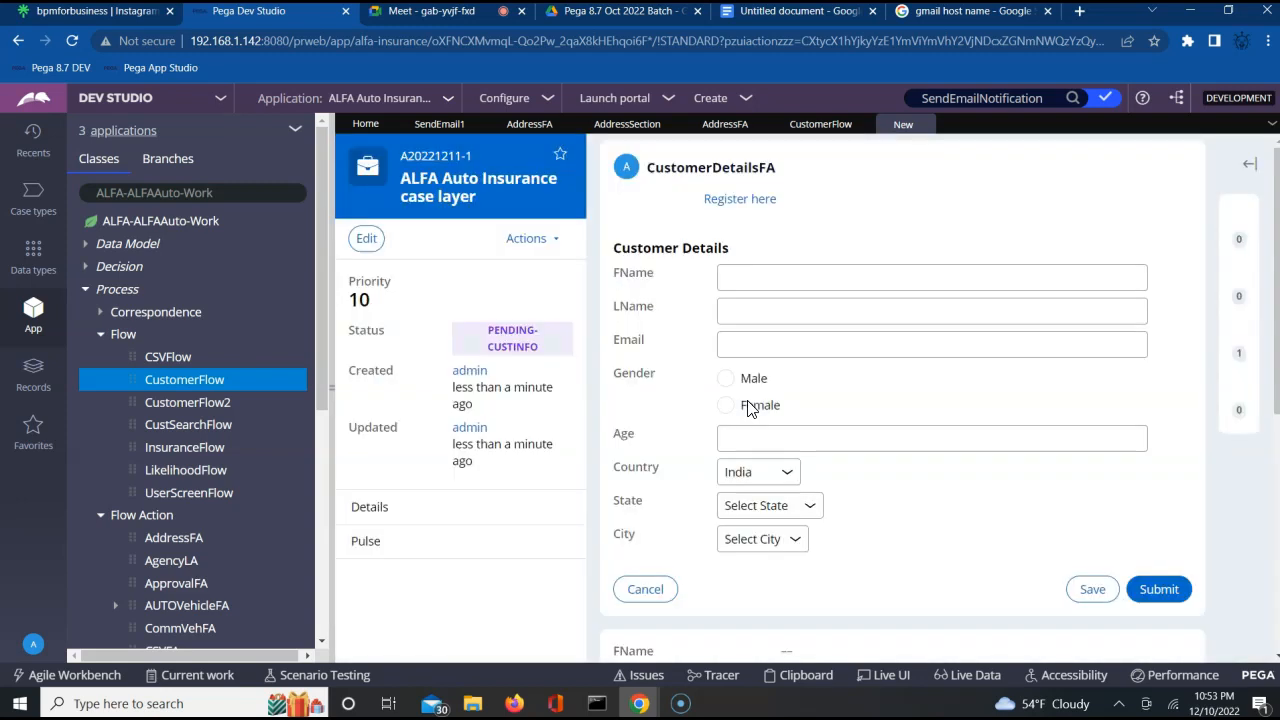
Fill in the customer's first name, last name and e-mail, with gender Male and age 25.
click(786, 280)
key(Tab)
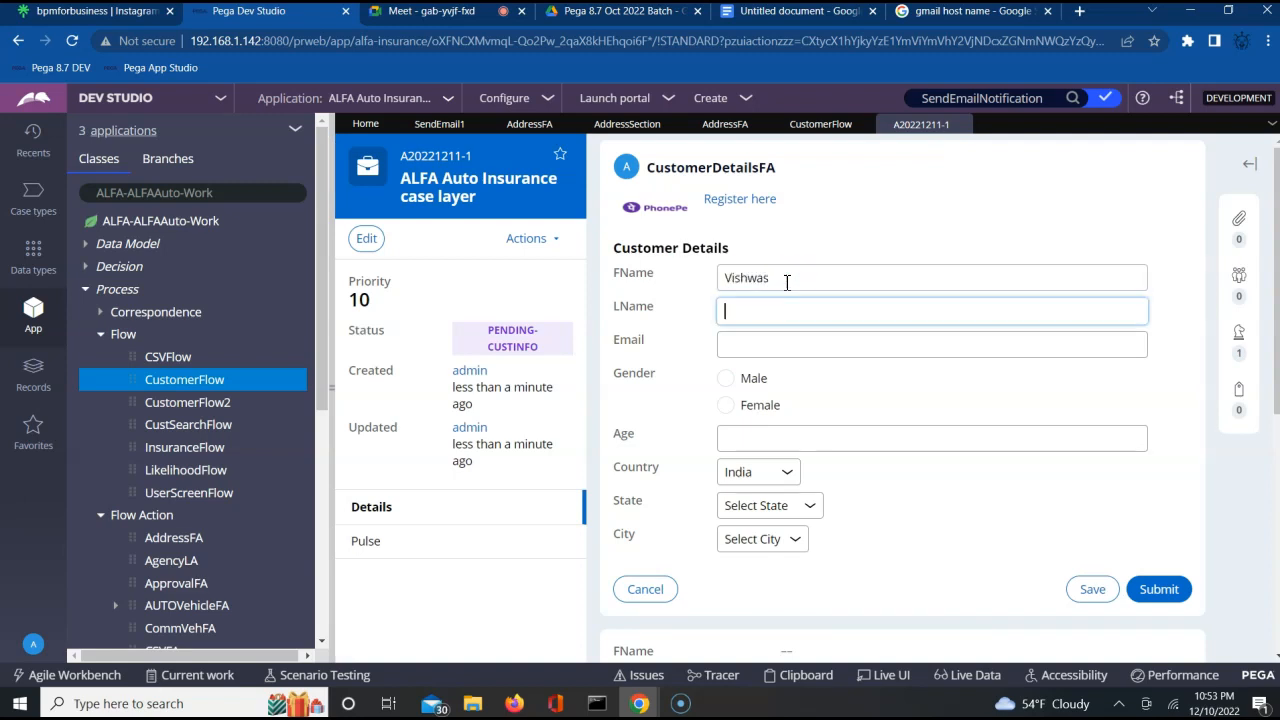
key(Tab)
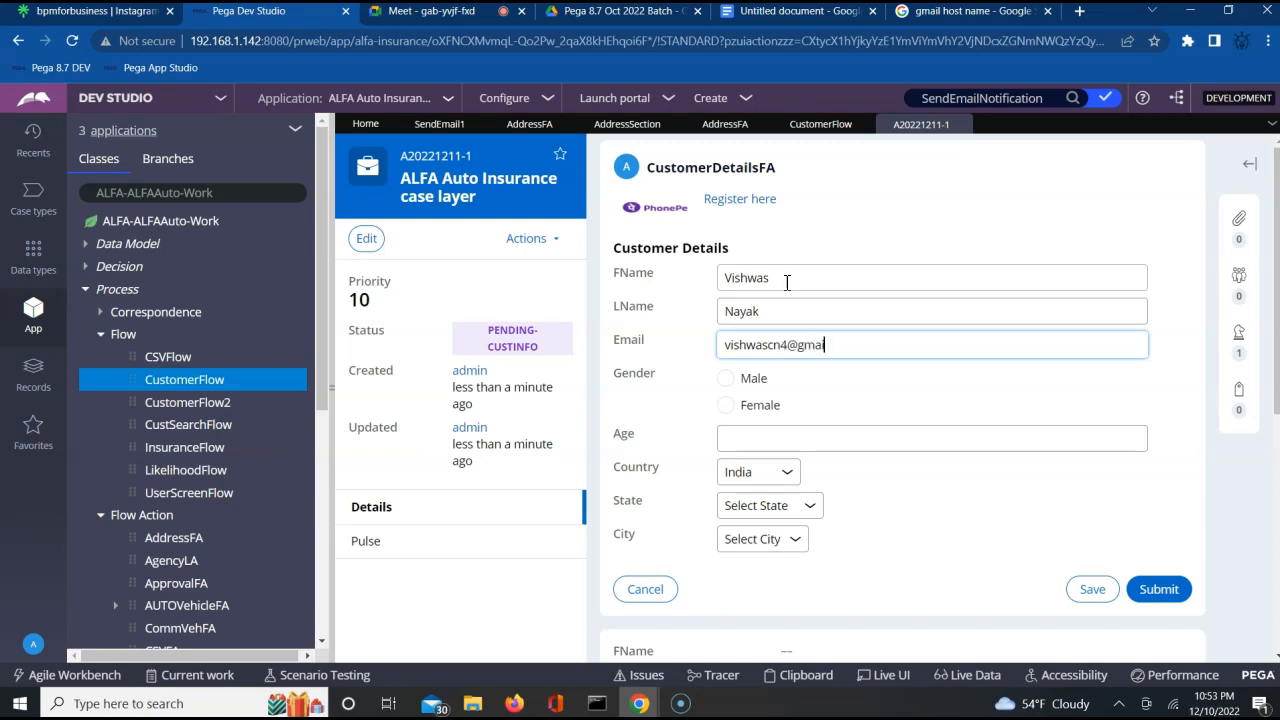
click(724, 380)
click(737, 439)
text(25)
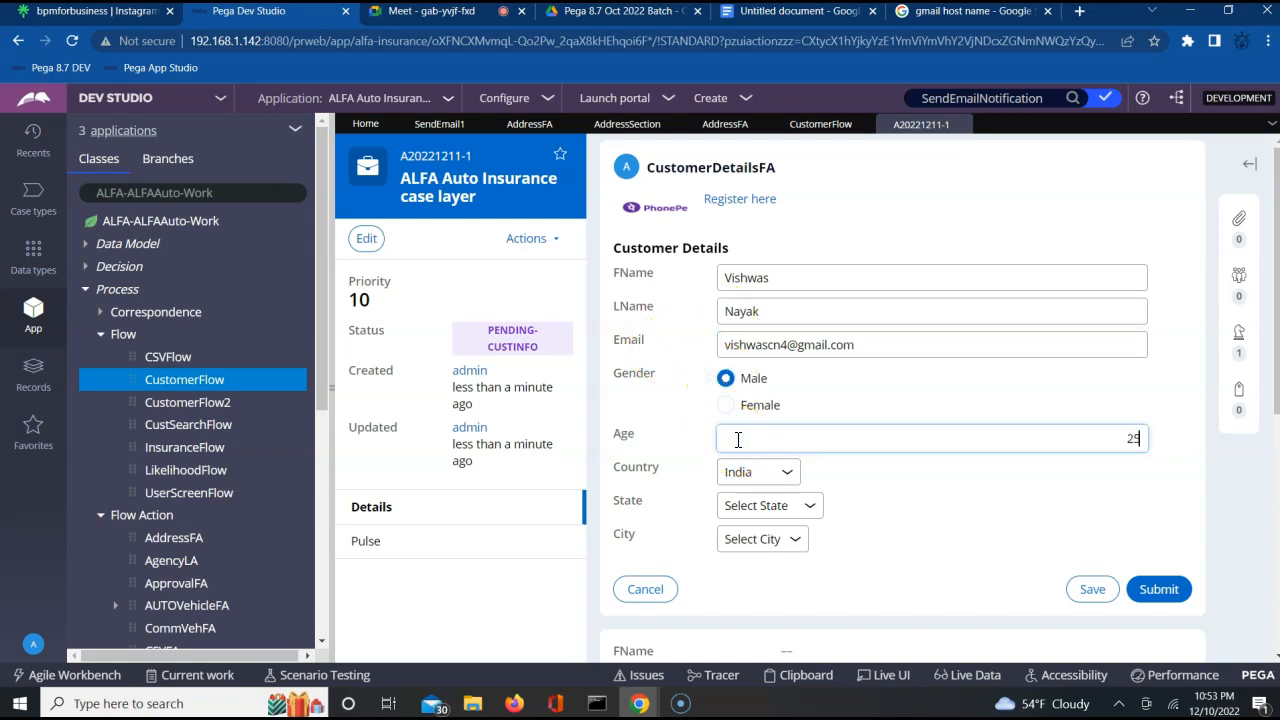
Keep India as the country, choose Karnataka as state and Mysore as city, and submit the customer details.
click(752, 473)
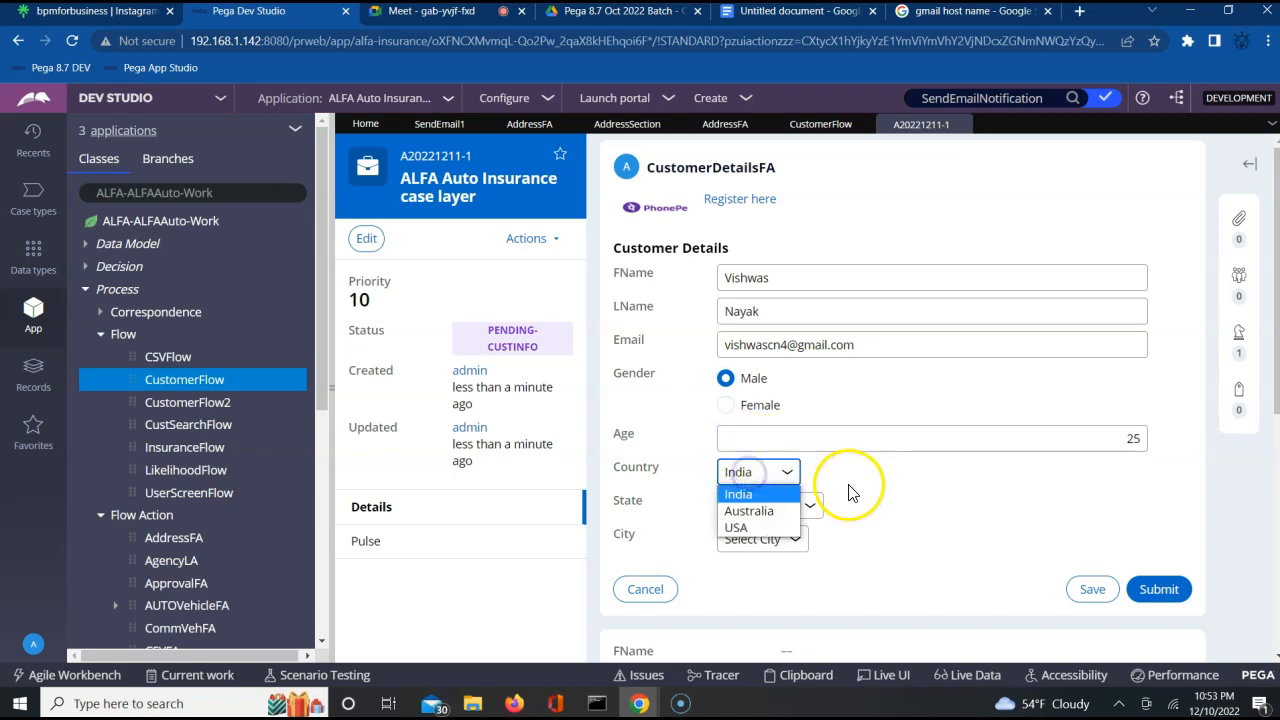
click(766, 503)
click(766, 503)
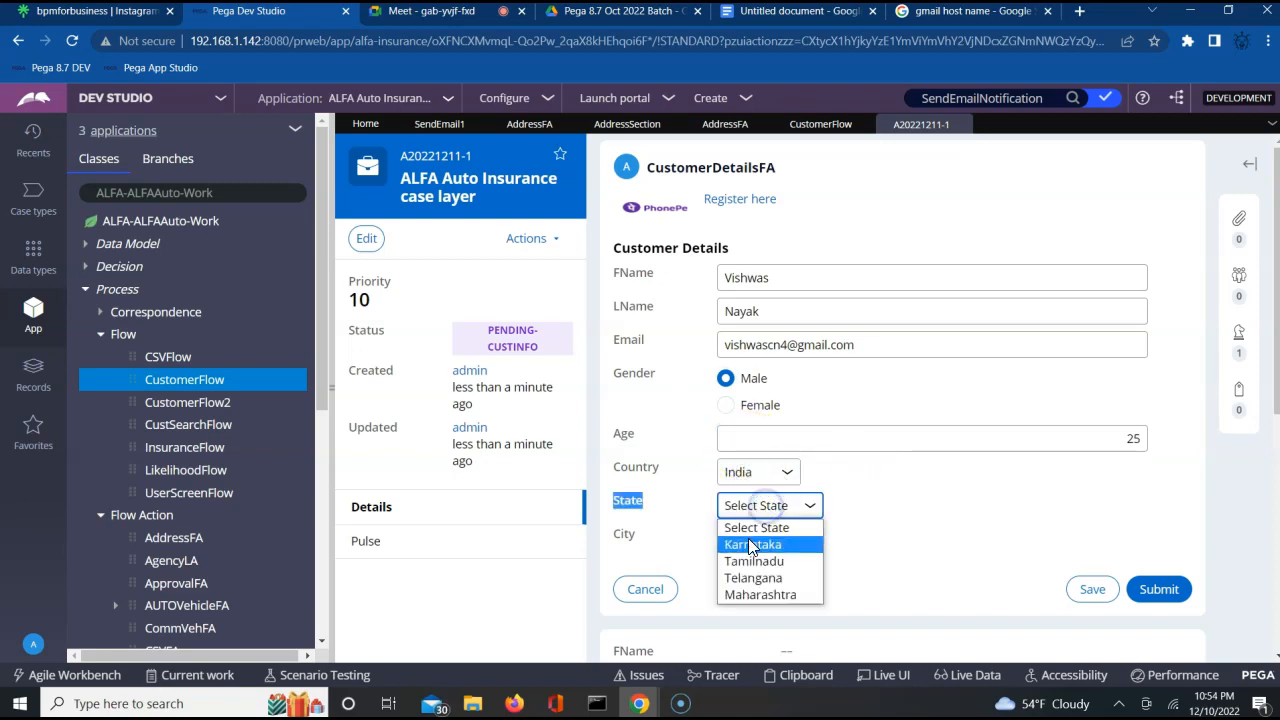
click(752, 543)
click(752, 540)
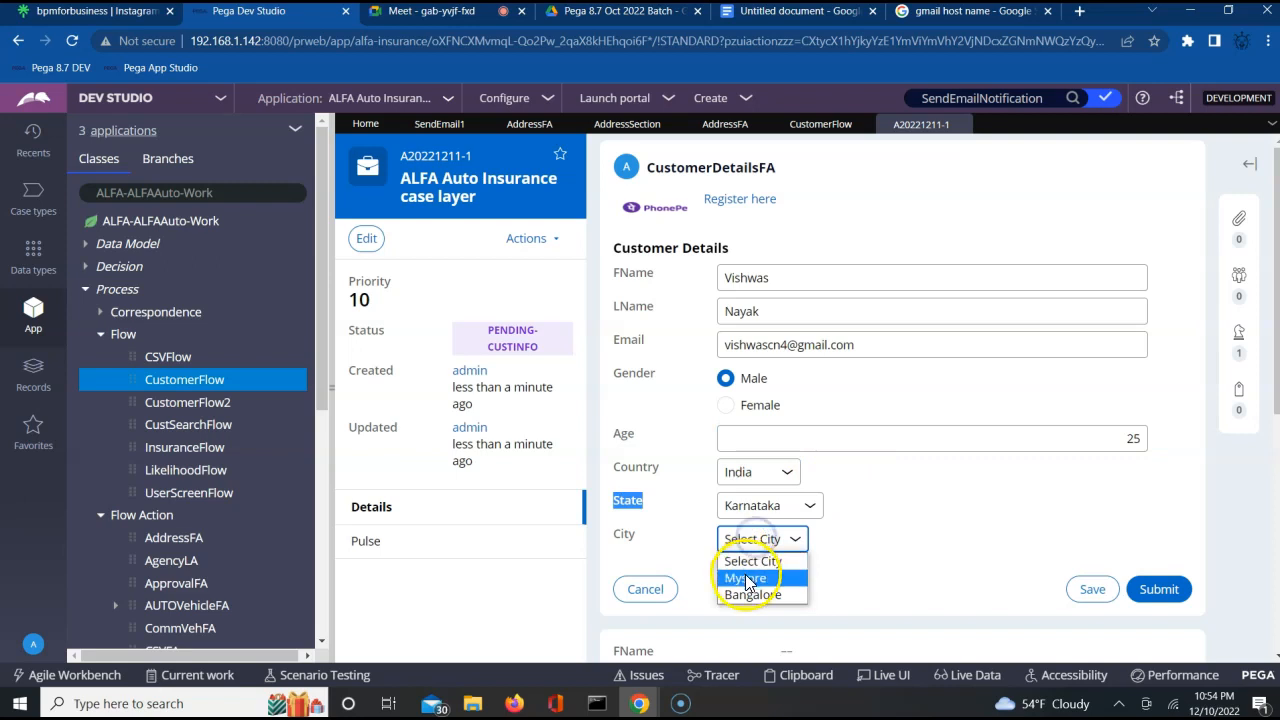
click(745, 576)
click(1159, 589)
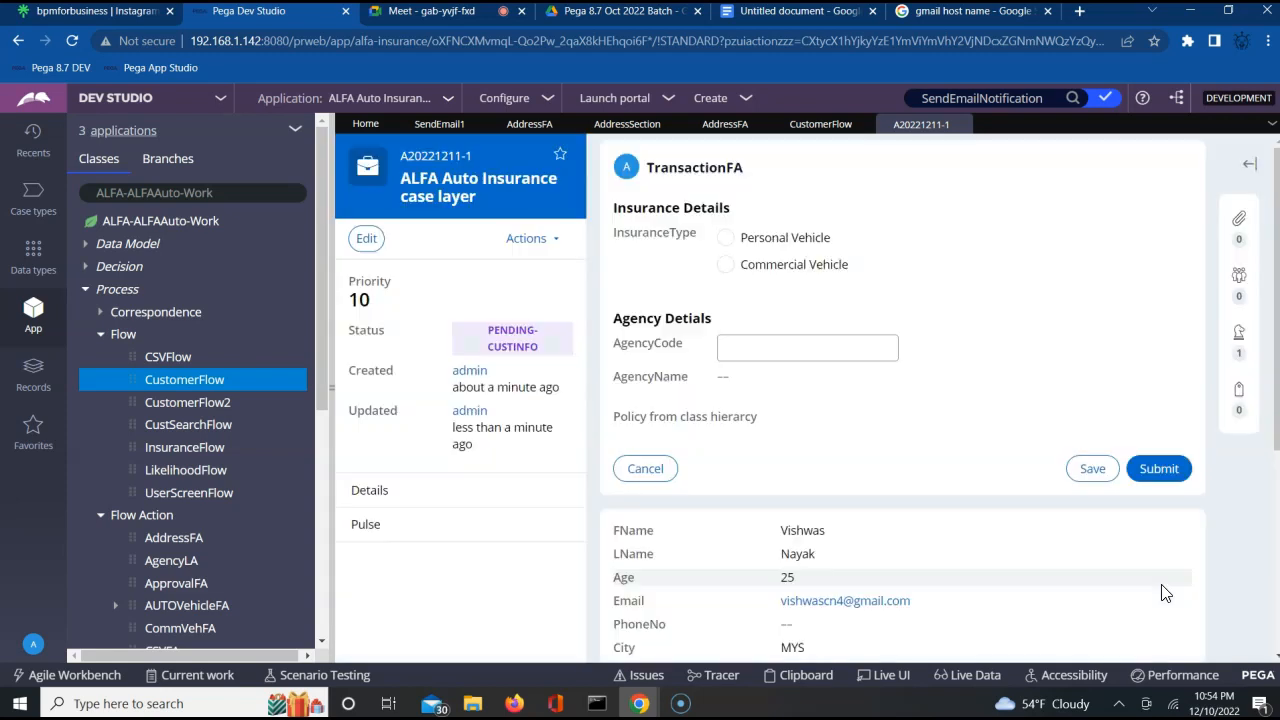
Choose Personal Vehicle as the insurance type without an agency code, and submit the transaction form and the blank vehicle form.
click(730, 242)
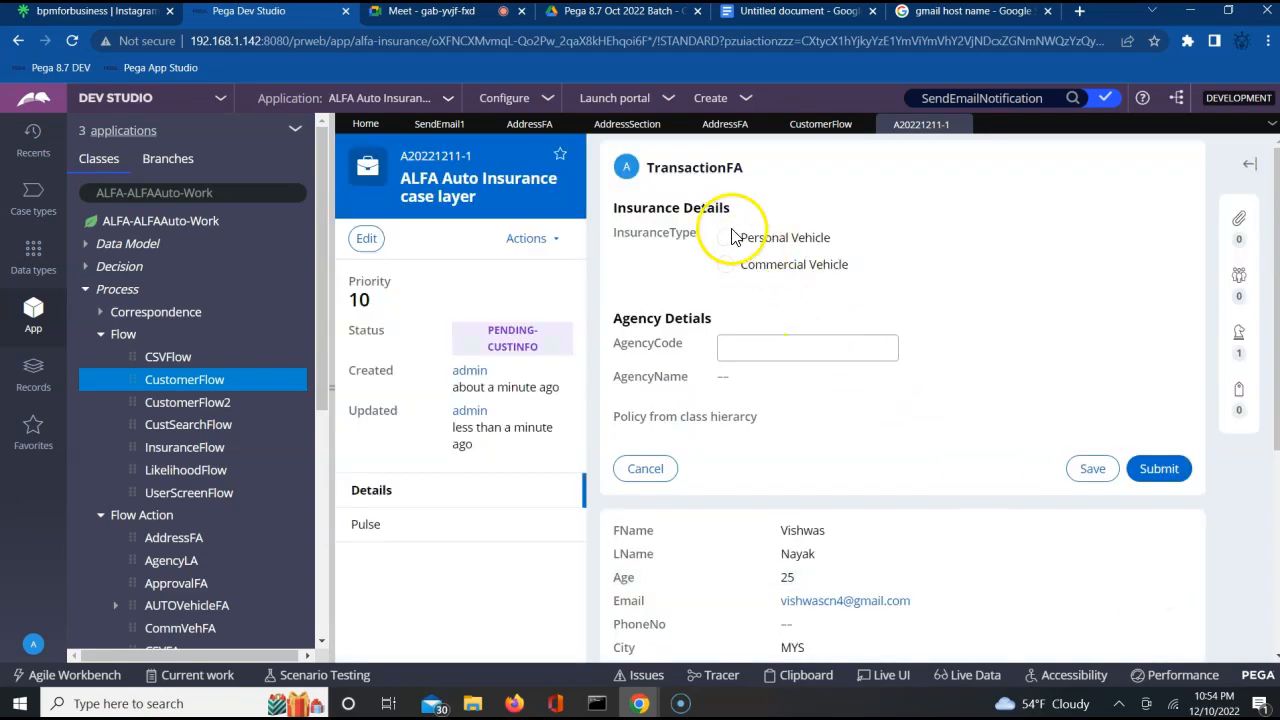
click(728, 240)
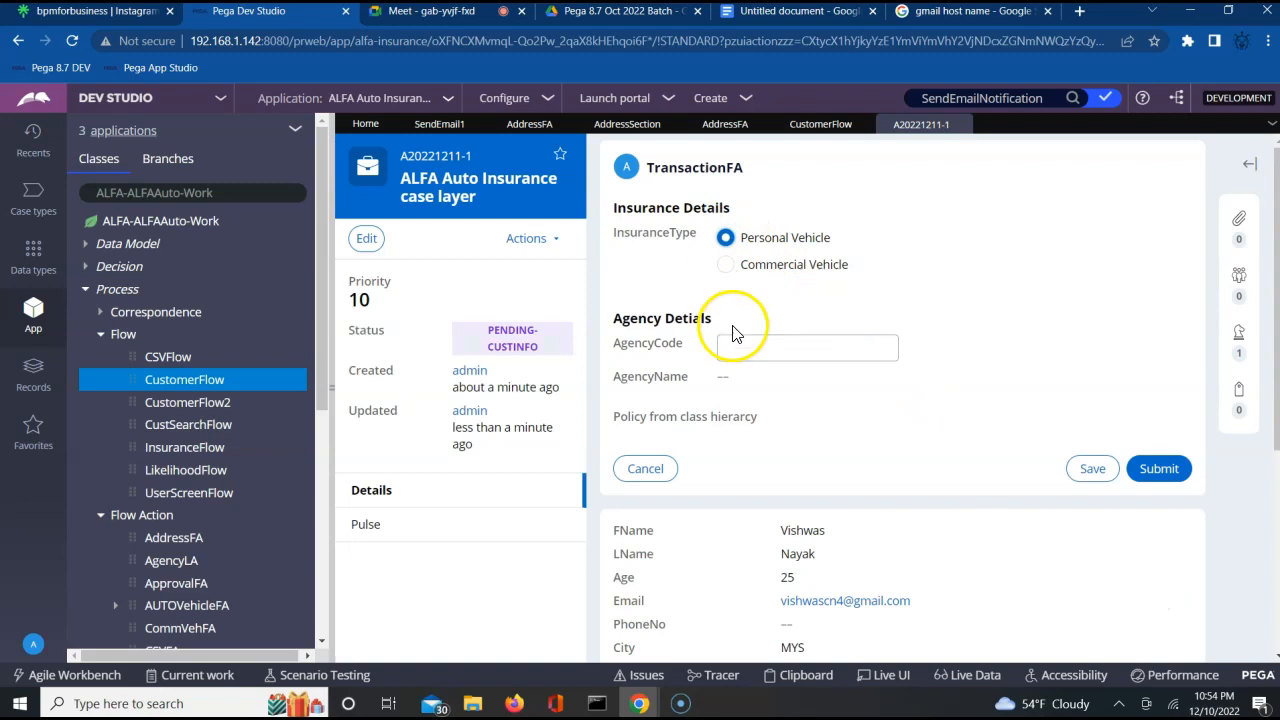
click(1163, 469)
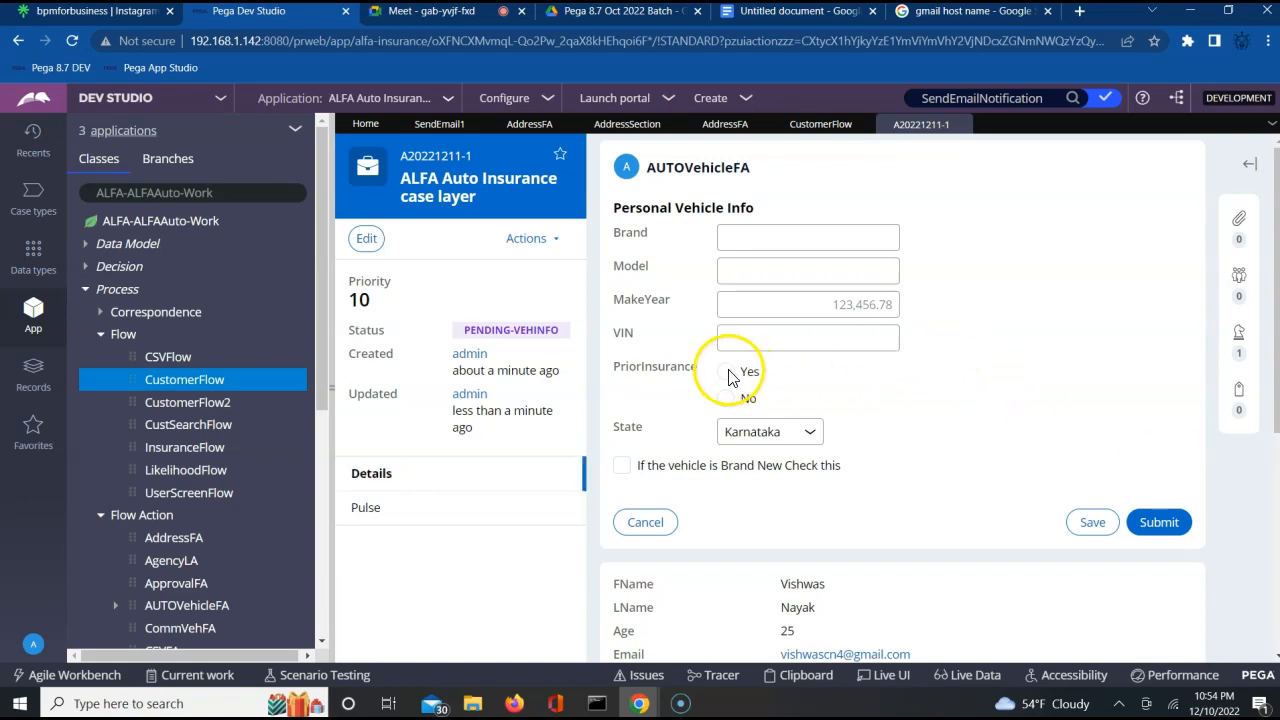
click(1158, 524)
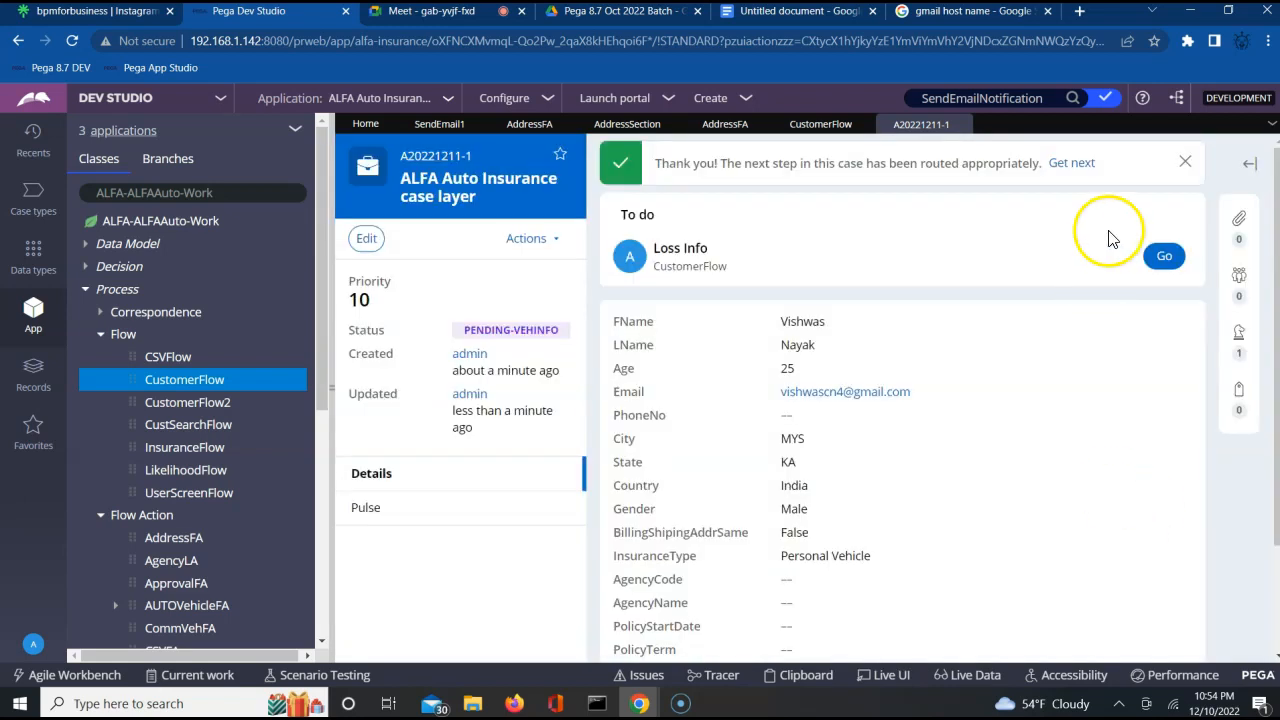
Submit the Loss Info assignment with its fields blank and complete the ApprovalInfo assignment.
click(1165, 258)
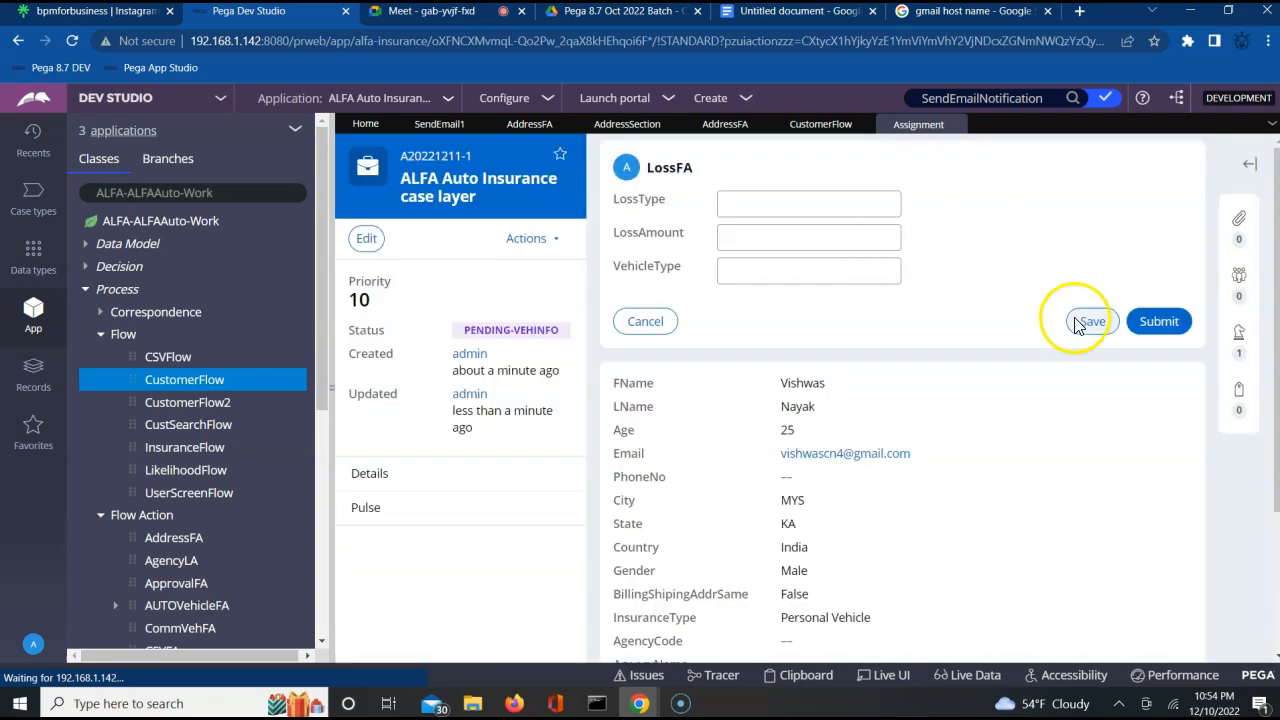
click(1175, 329)
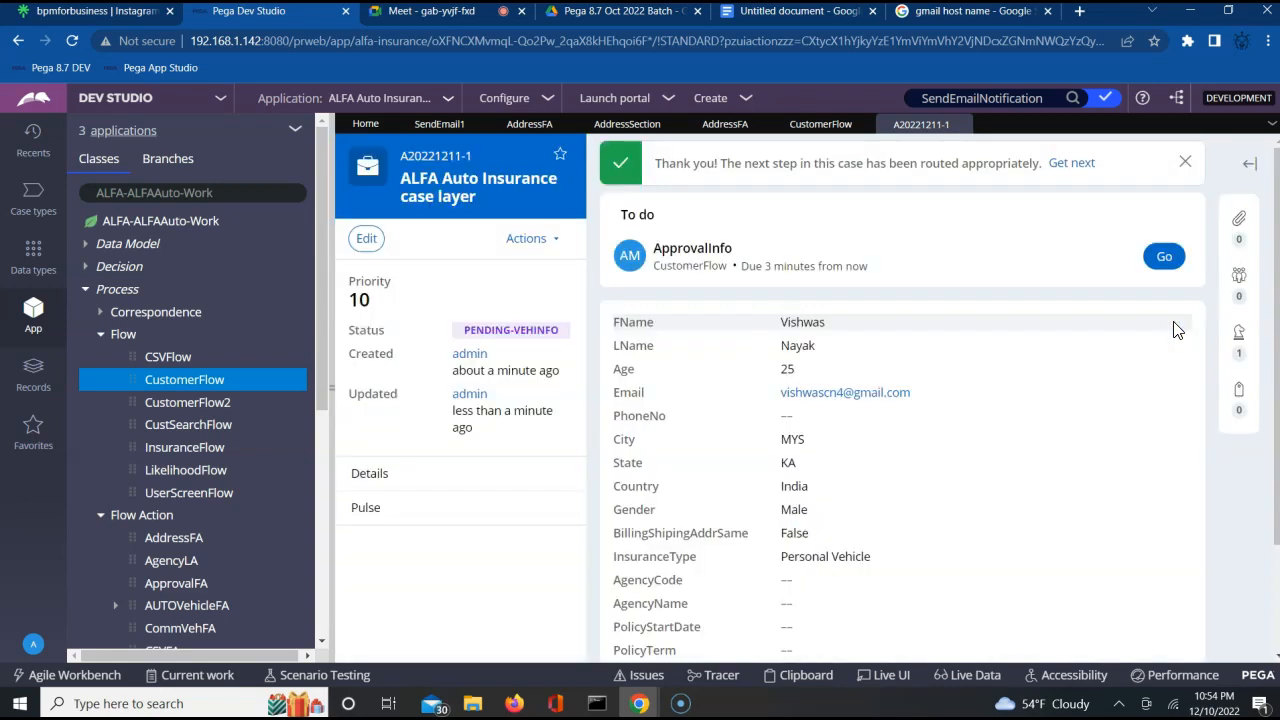
click(1164, 257)
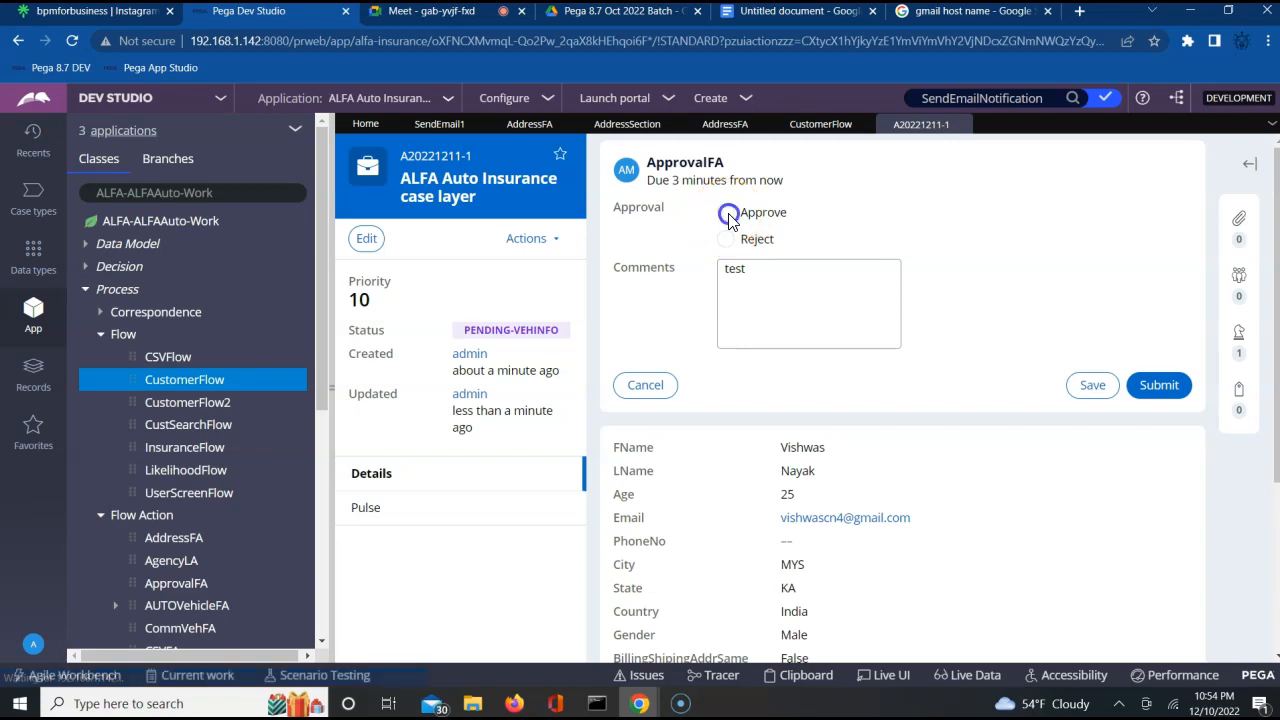
click(727, 214)
click(1172, 388)
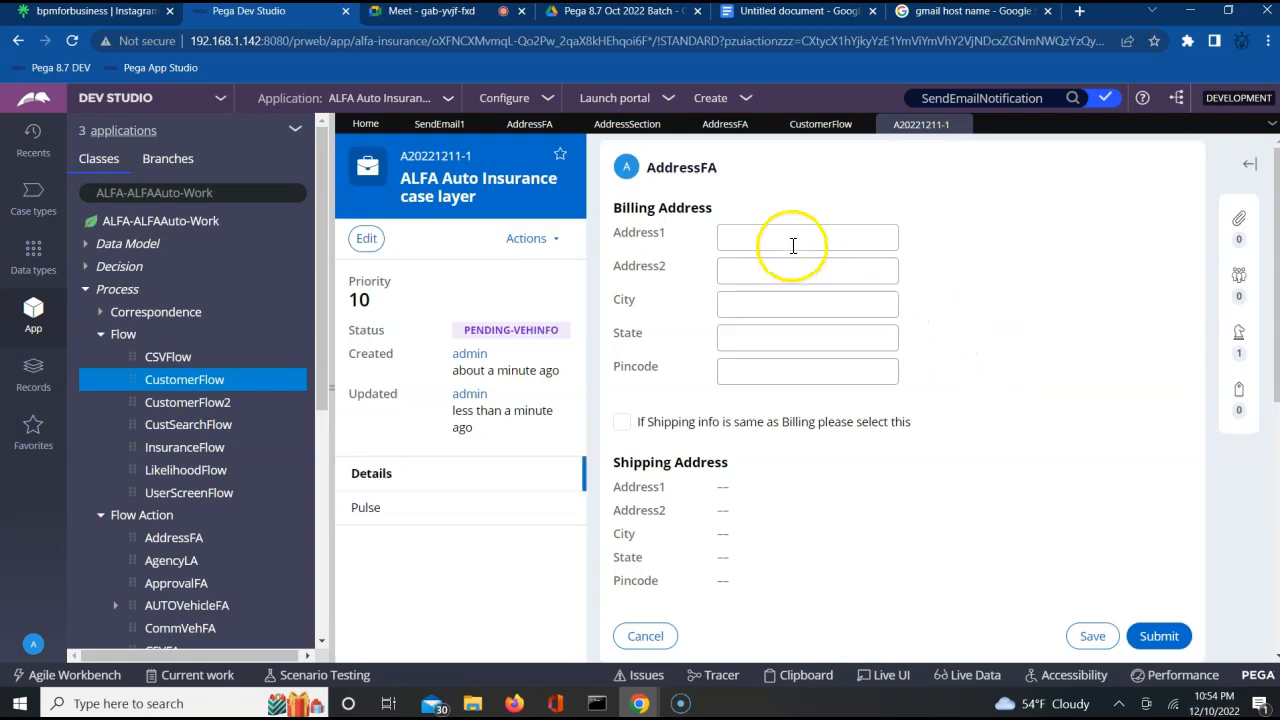
Fill in the customer's billing address, including city, state and pincode, and mark the shipping information as the same as billing.
click(792, 240)
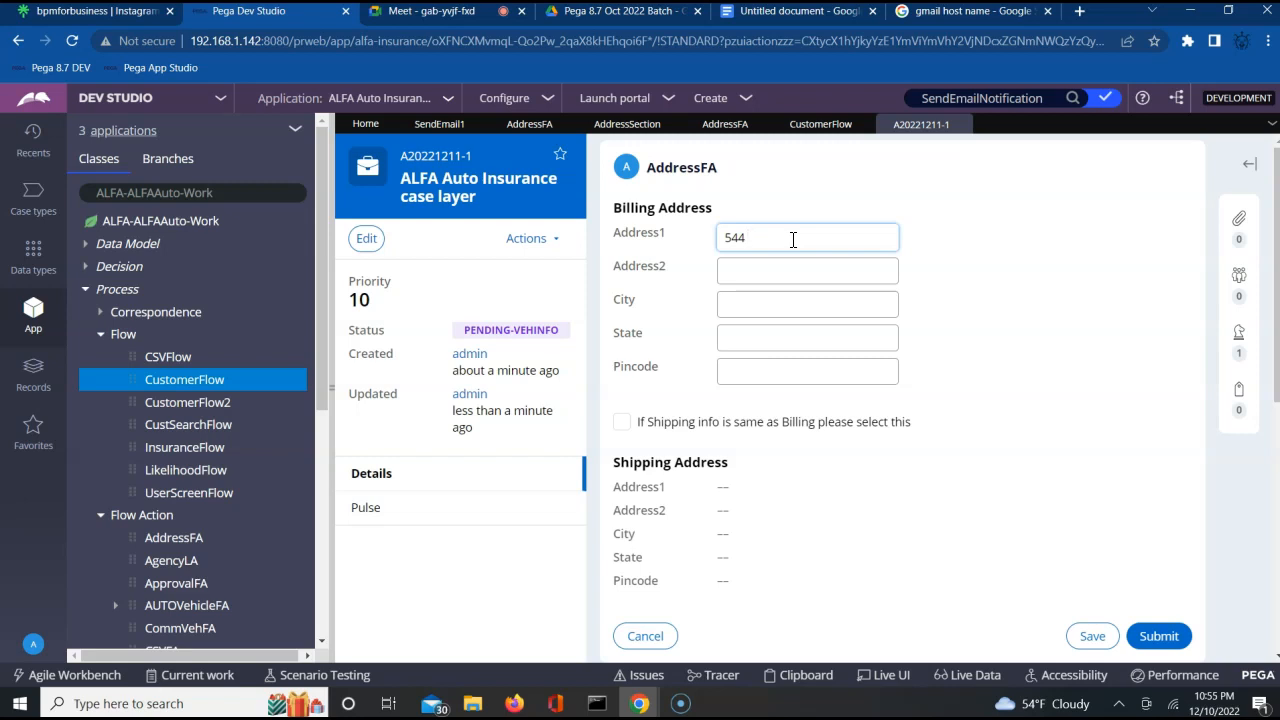
key(Tab)
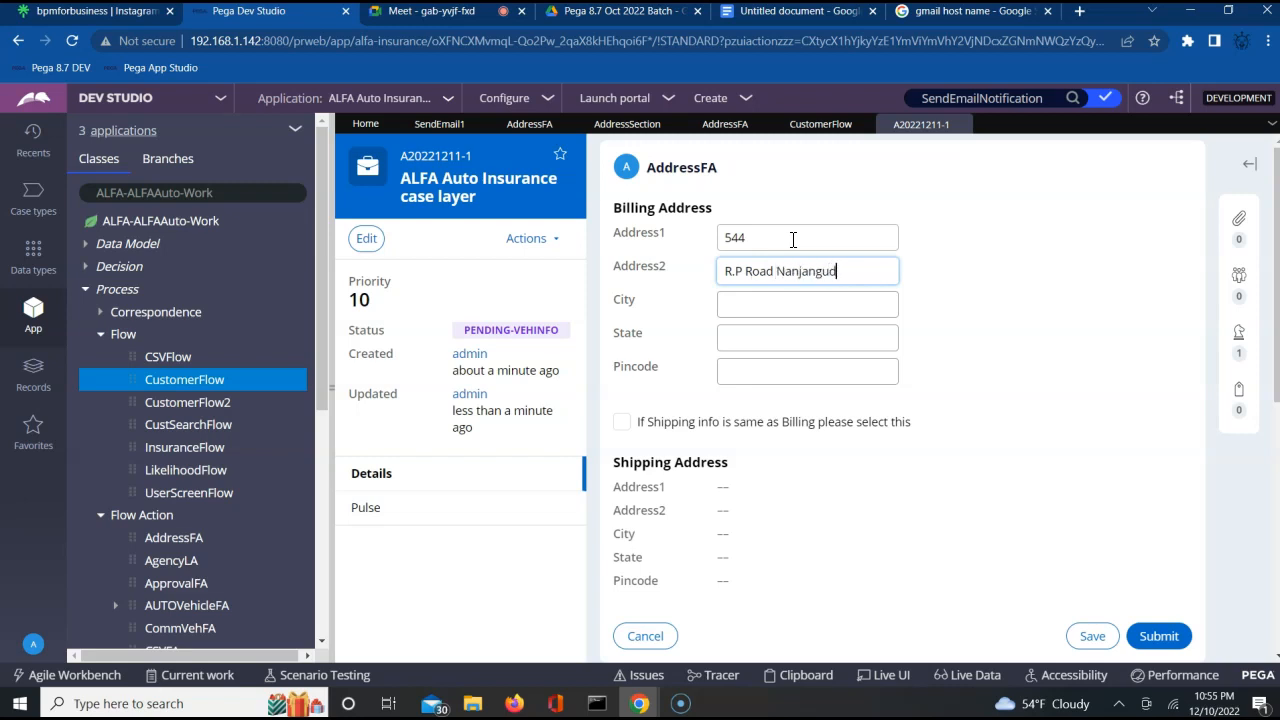
key(Tab)
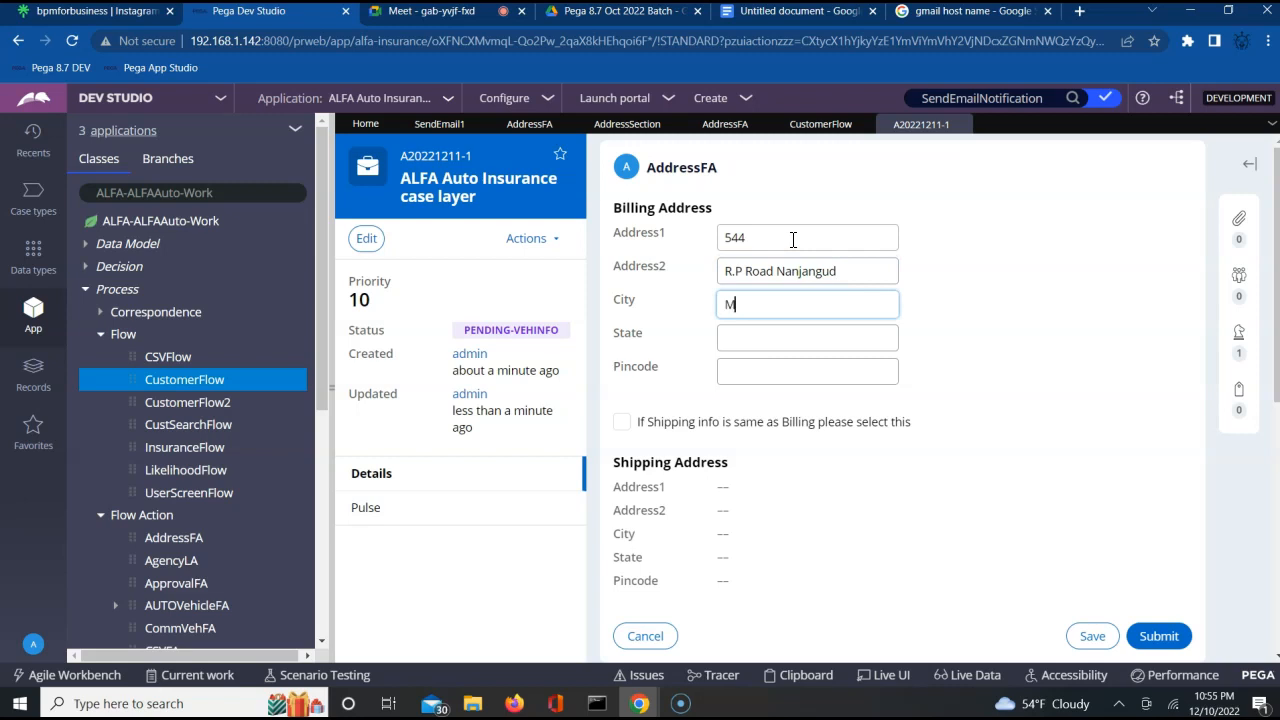
key(Tab)
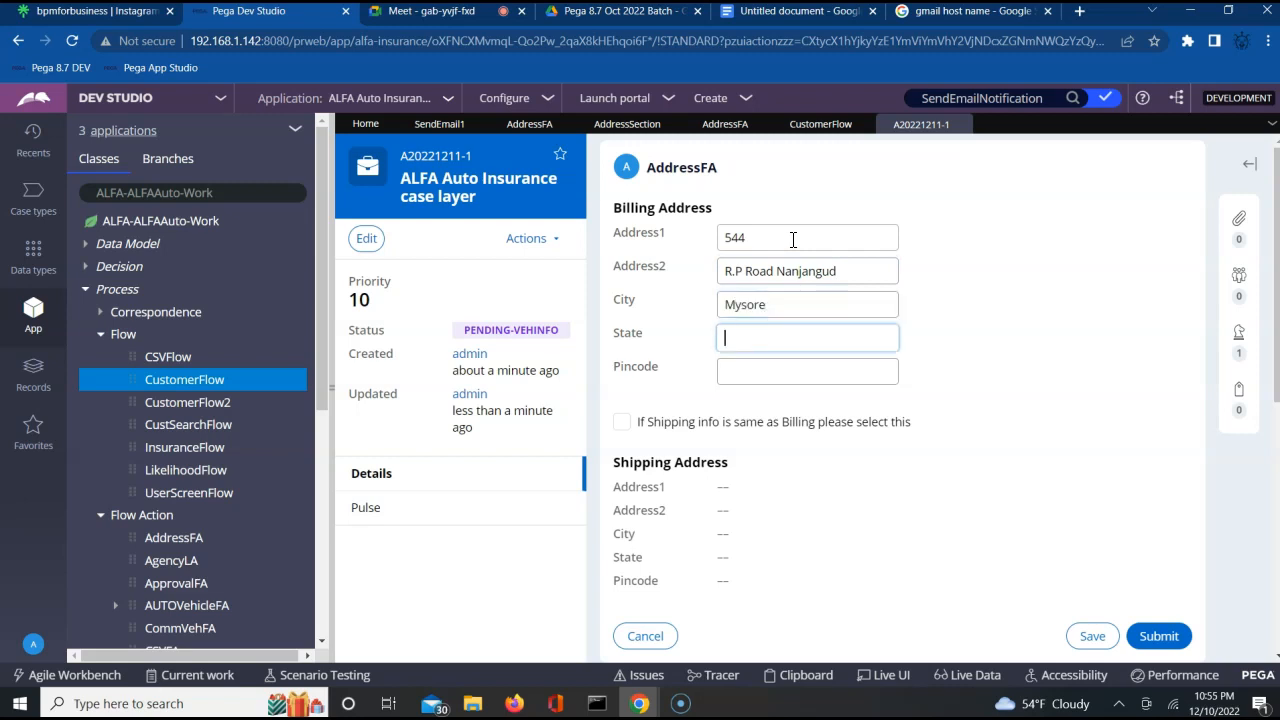
text(Karnataka)
key(Tab)
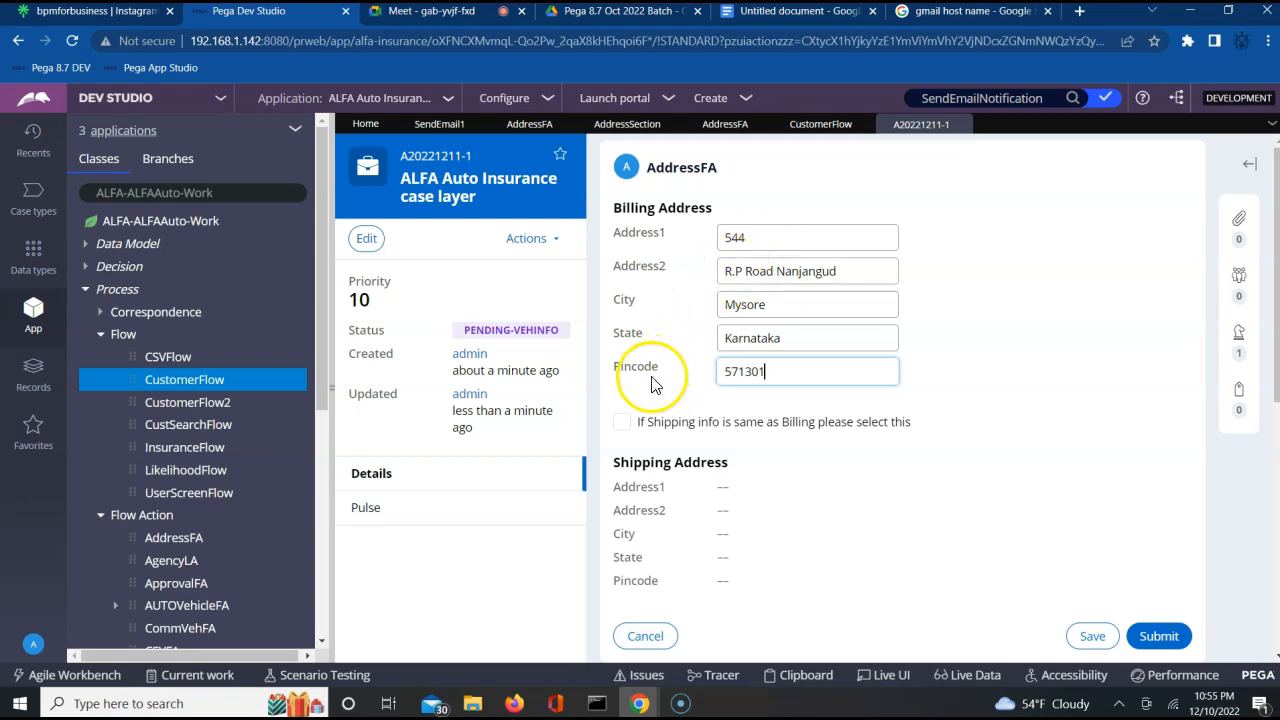
click(623, 421)
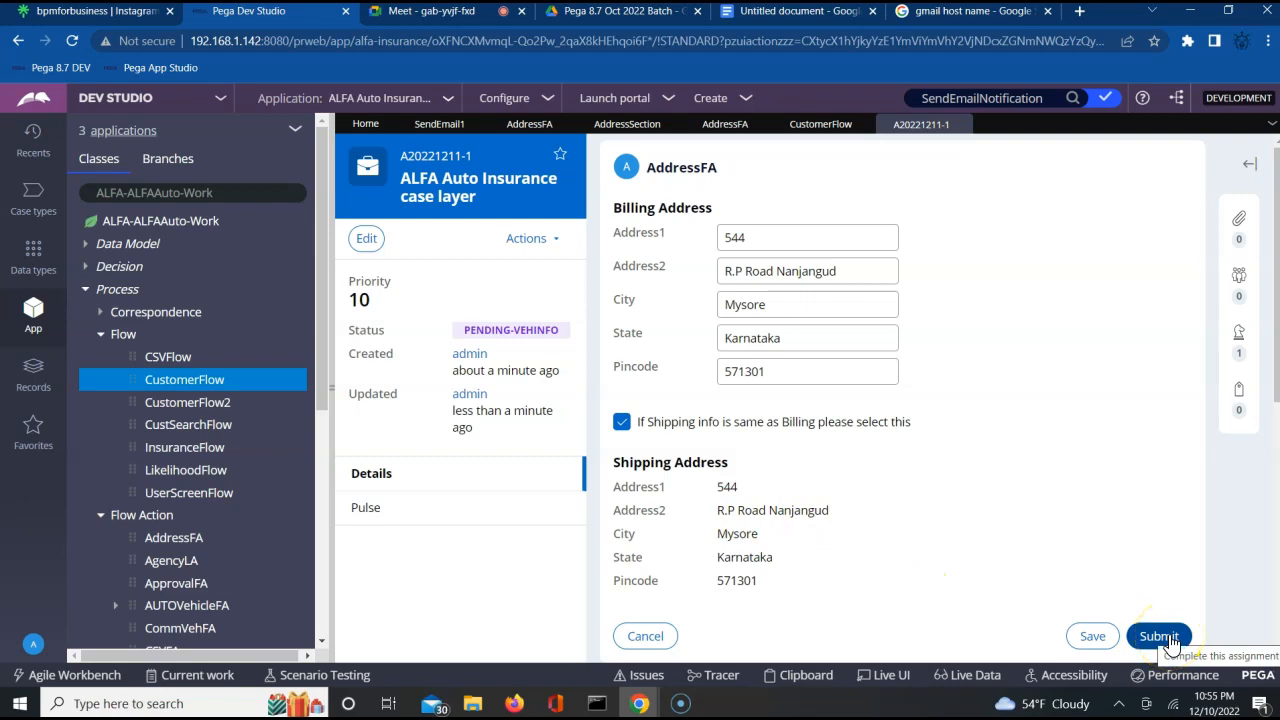
Start the Tracer and submit the AddressFA form so that its processing is traced.
click(733, 678)
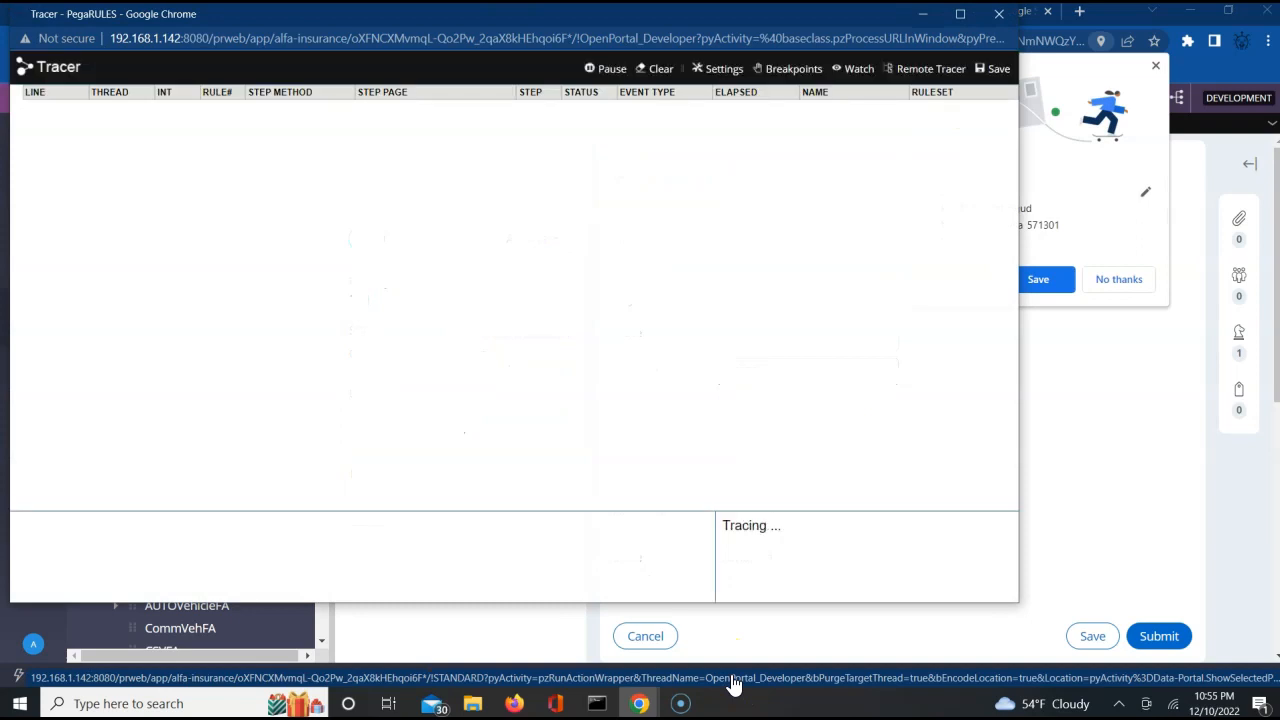
click(1159, 640)
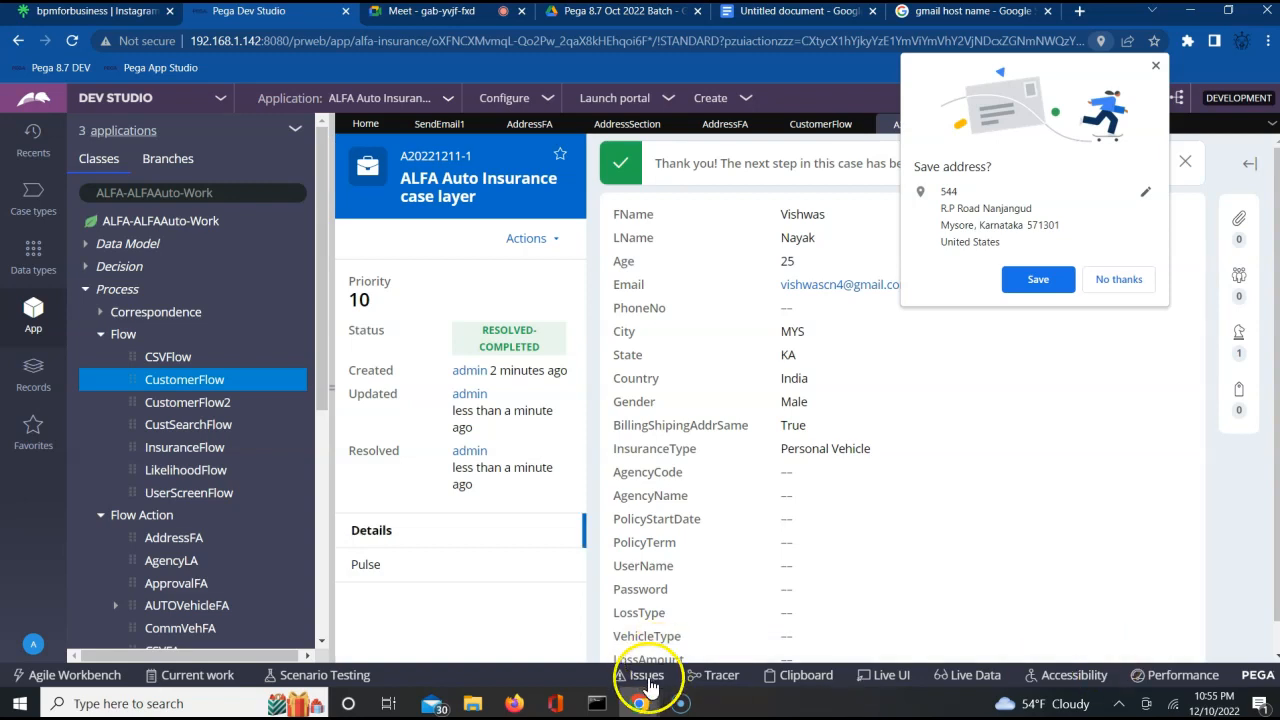
Stop the trace and examine the recorded events for the SendEmailNotification call.
mouse_move(640, 705)
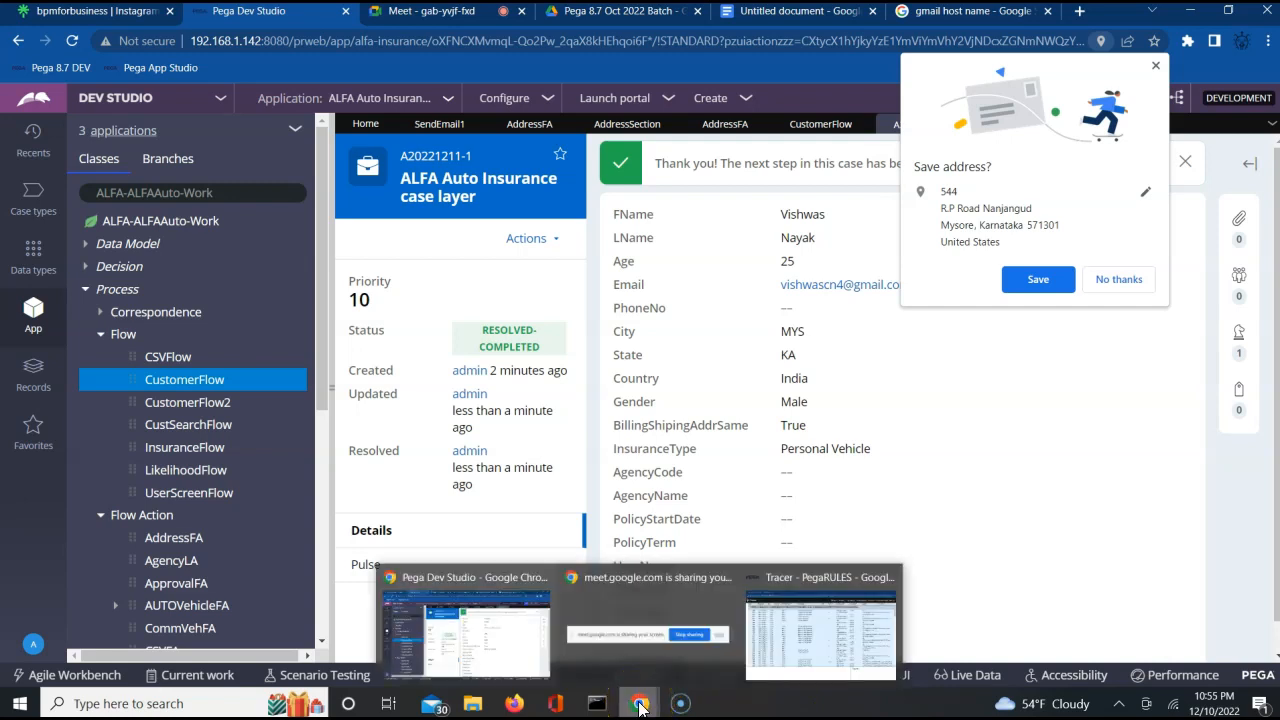
click(800, 630)
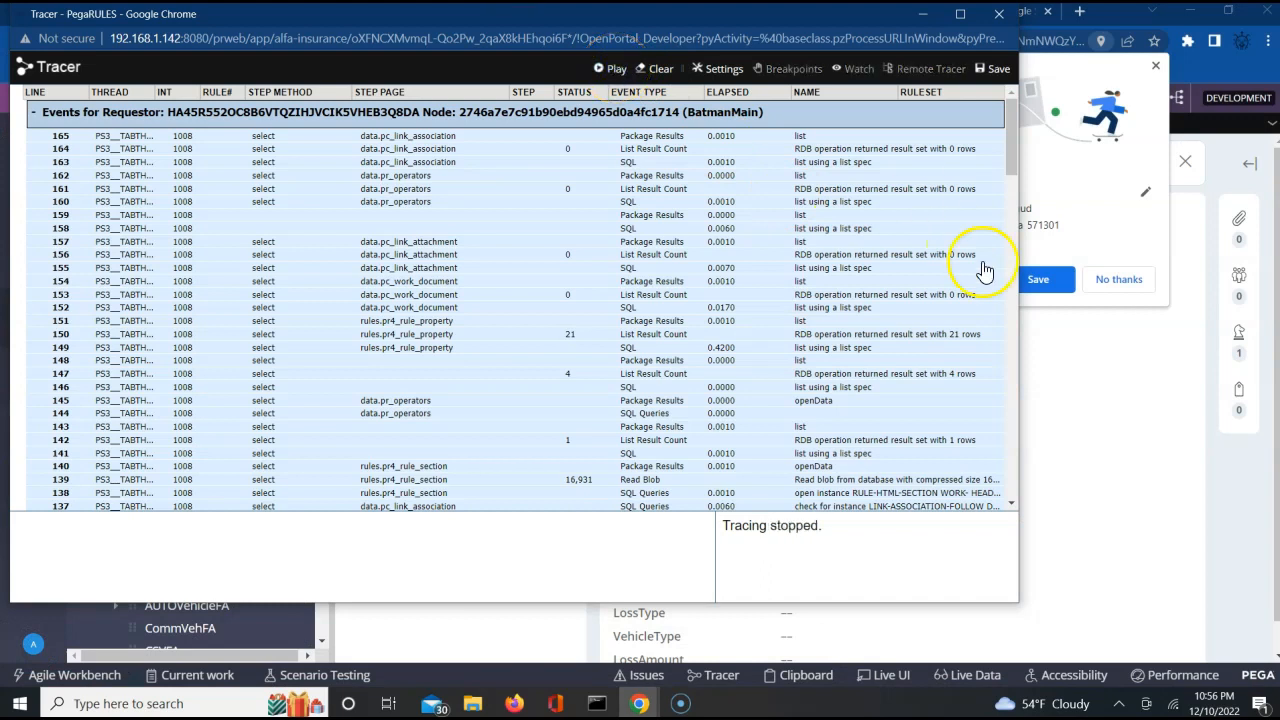
click(1010, 504)
drag(1010, 504, 1010, 504)
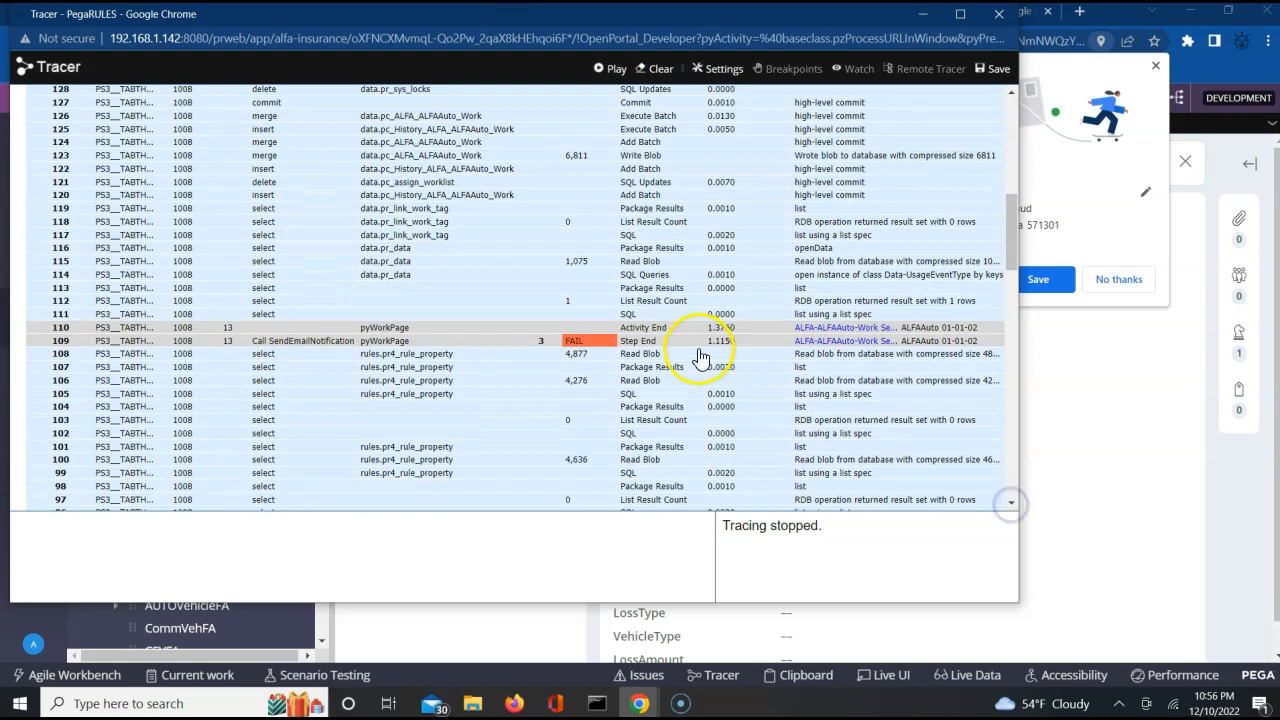
Examine the trace event details of the failed SendEmailNotification step in SendEmail1.
click(573, 344)
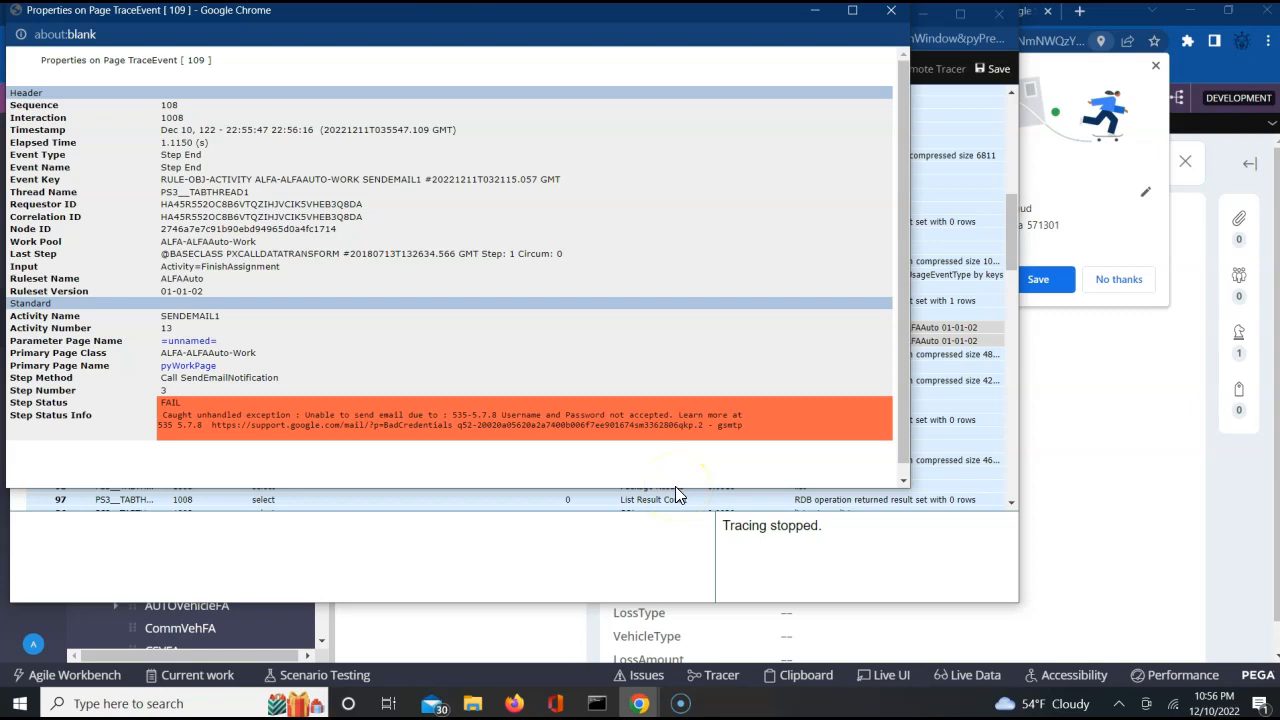
Open a new Chrome window and add another browser profile, choosing to set it up by signing in.
click(1269, 44)
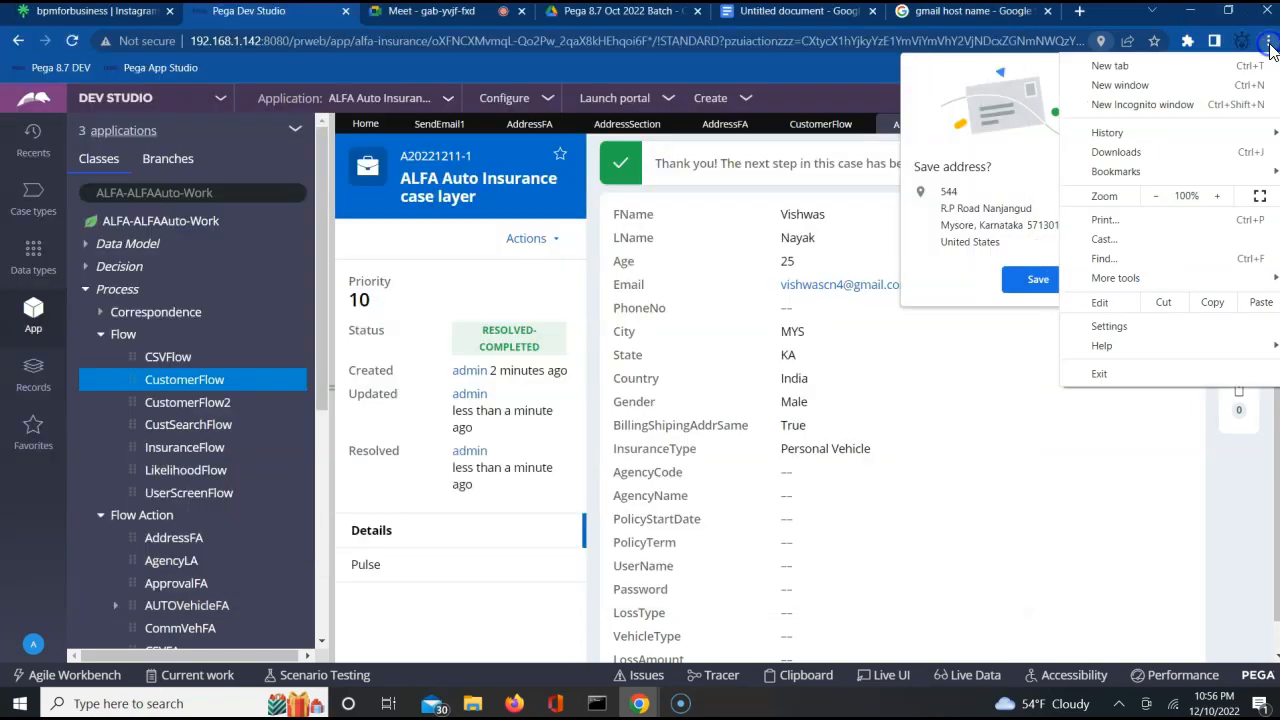
click(1117, 85)
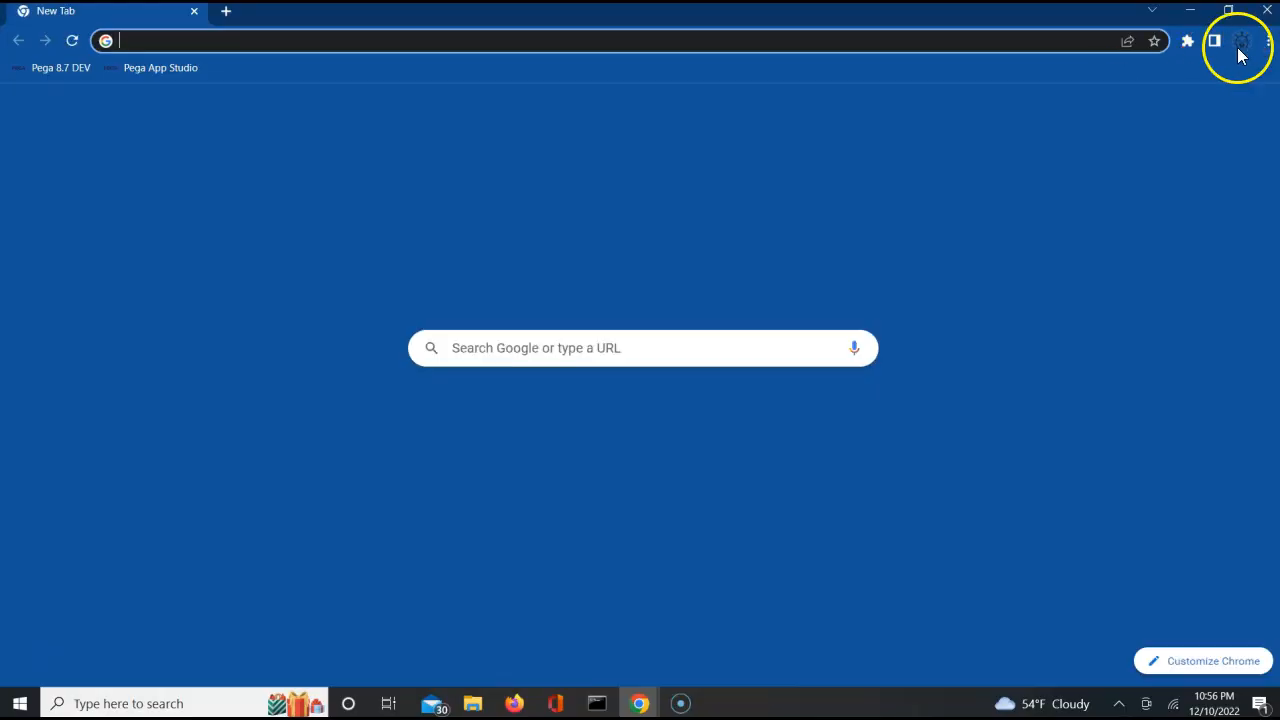
click(1239, 48)
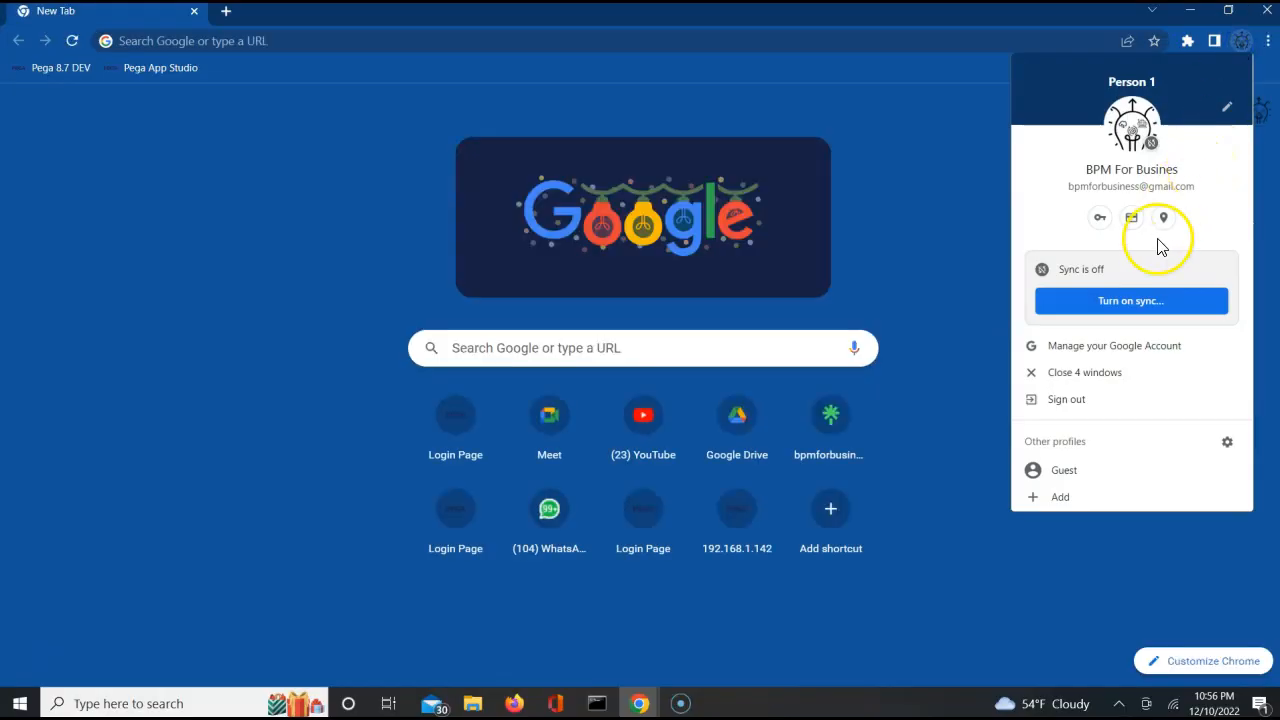
click(1059, 499)
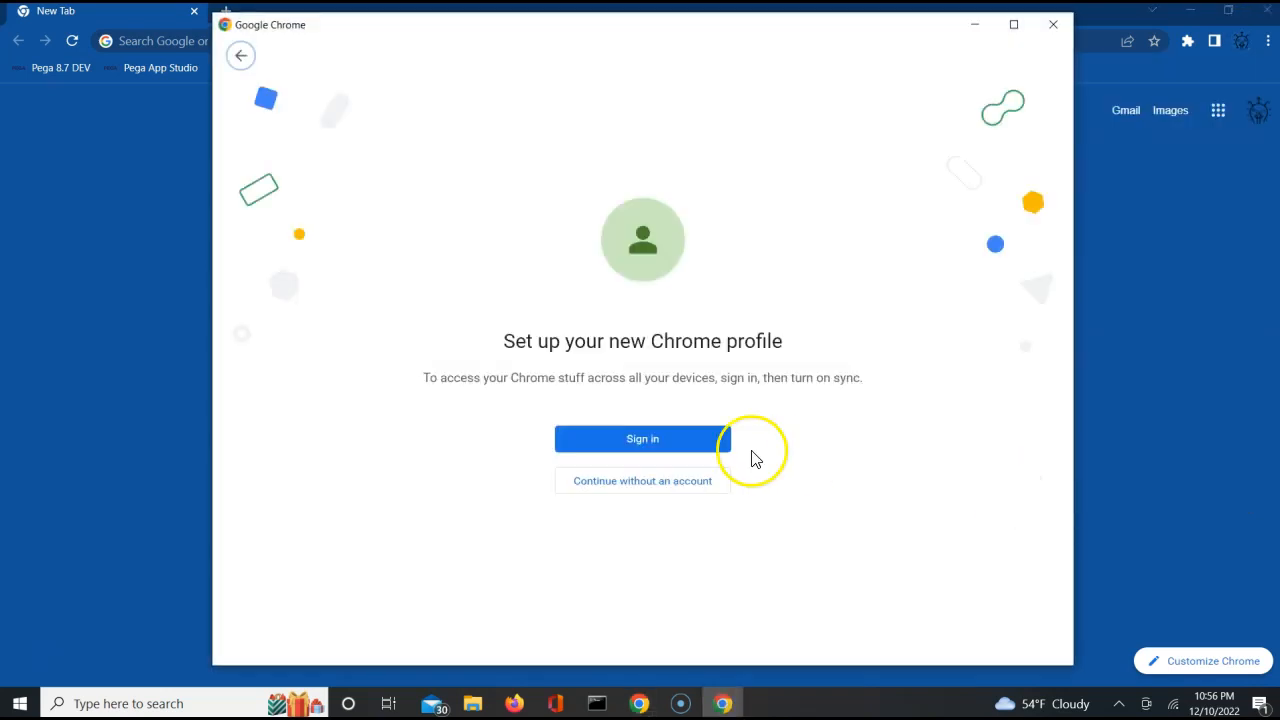
click(648, 441)
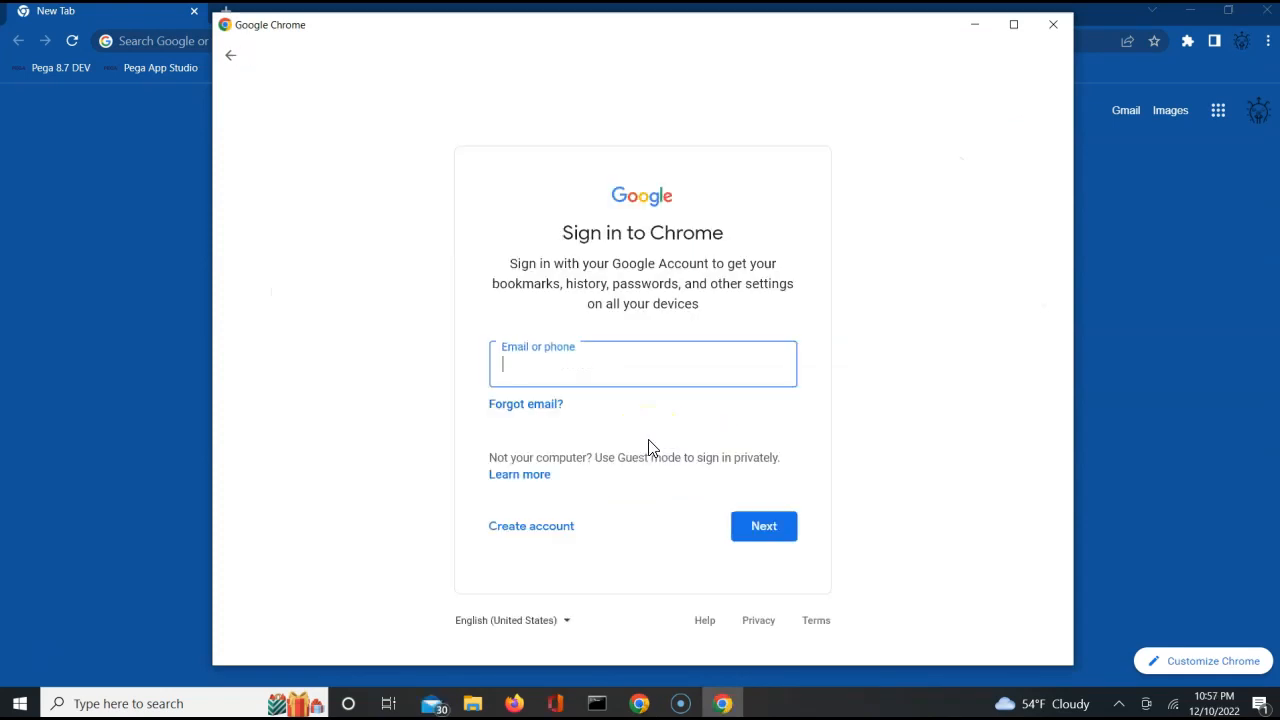
Start creating a Google account for personal use and fill in the first name, last name and Gmail username.
click(519, 534)
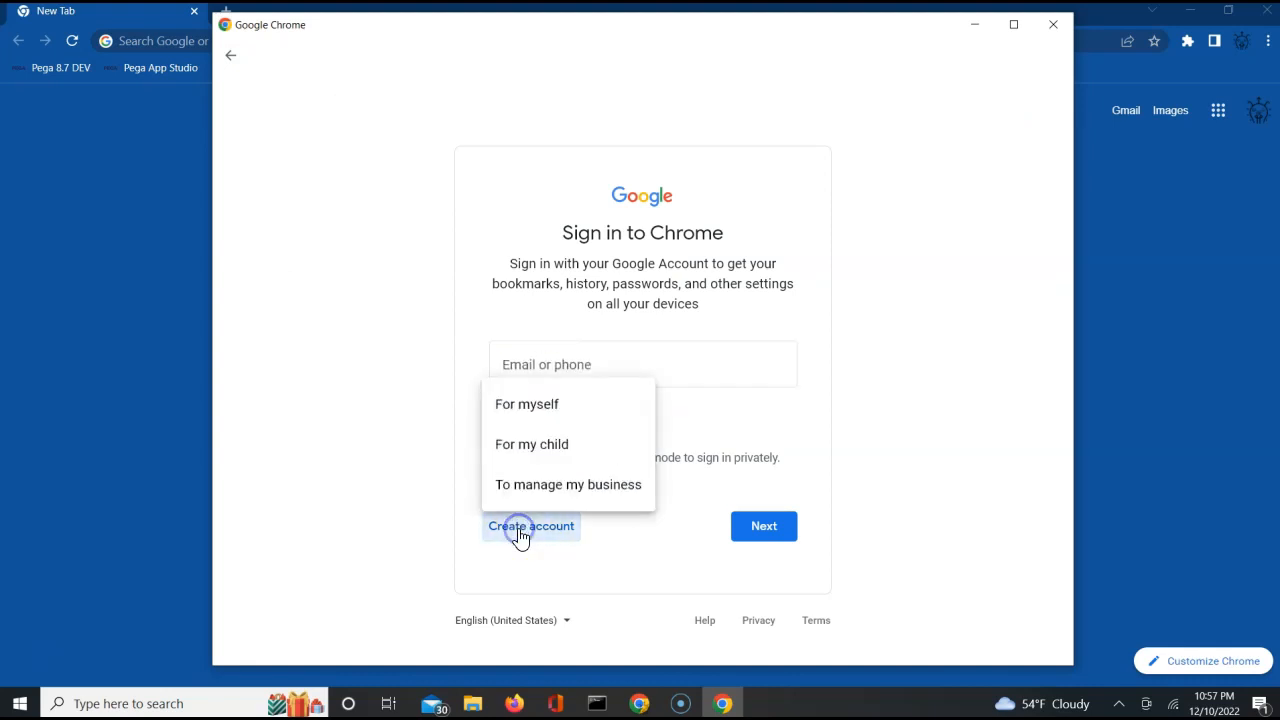
click(551, 400)
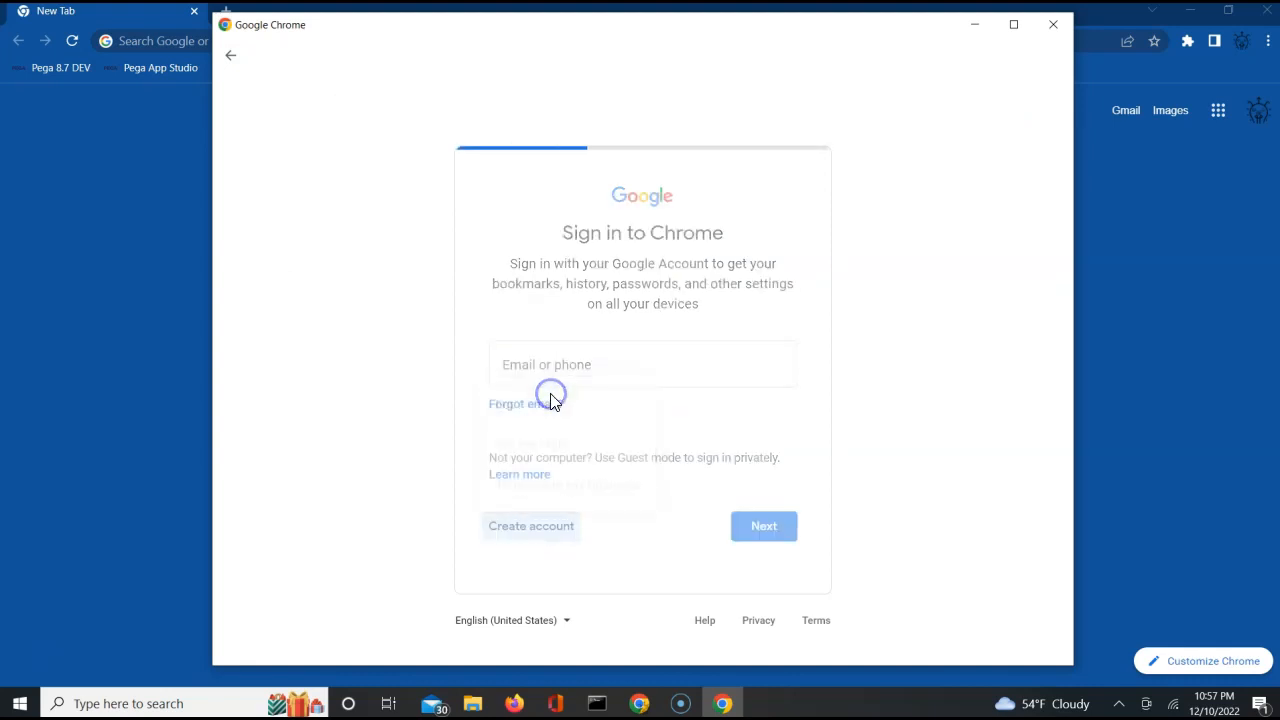
click(438, 254)
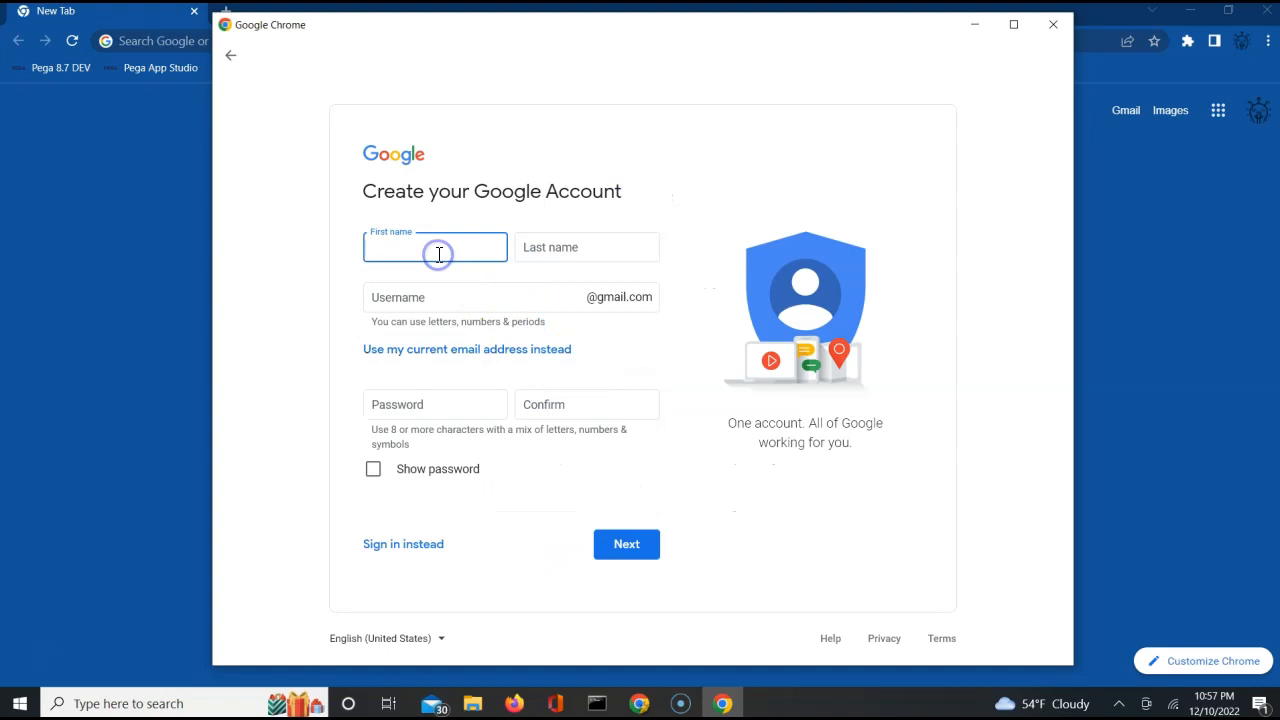
key(Tab)
key(Tab)
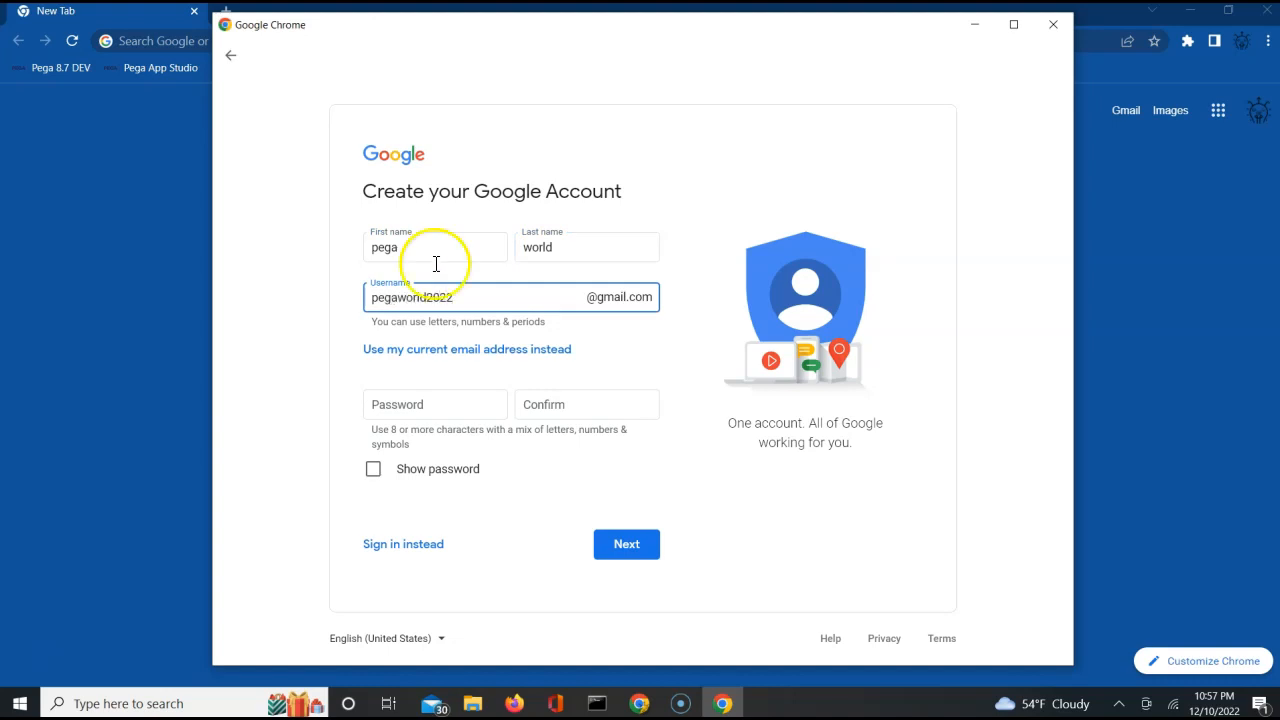
Enter and confirm the new Google account's password, reveal it to check the entry, and continue to phone verification.
click(400, 410)
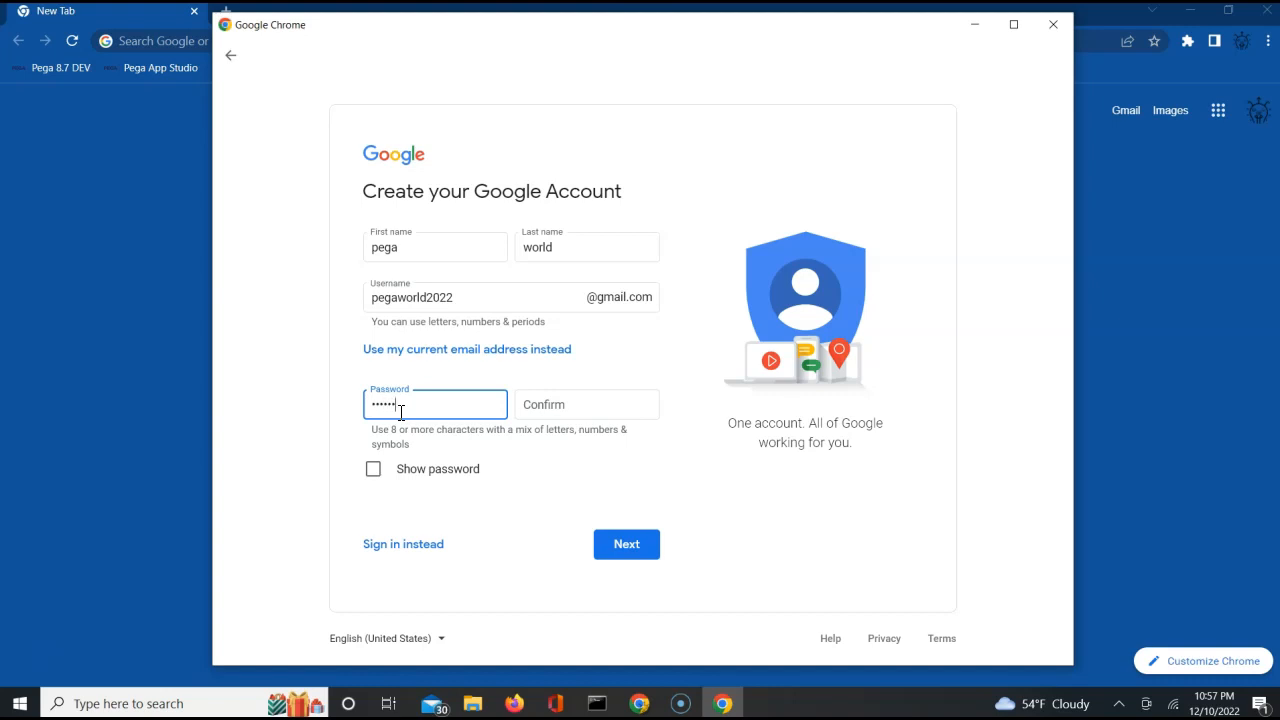
key(Tab)
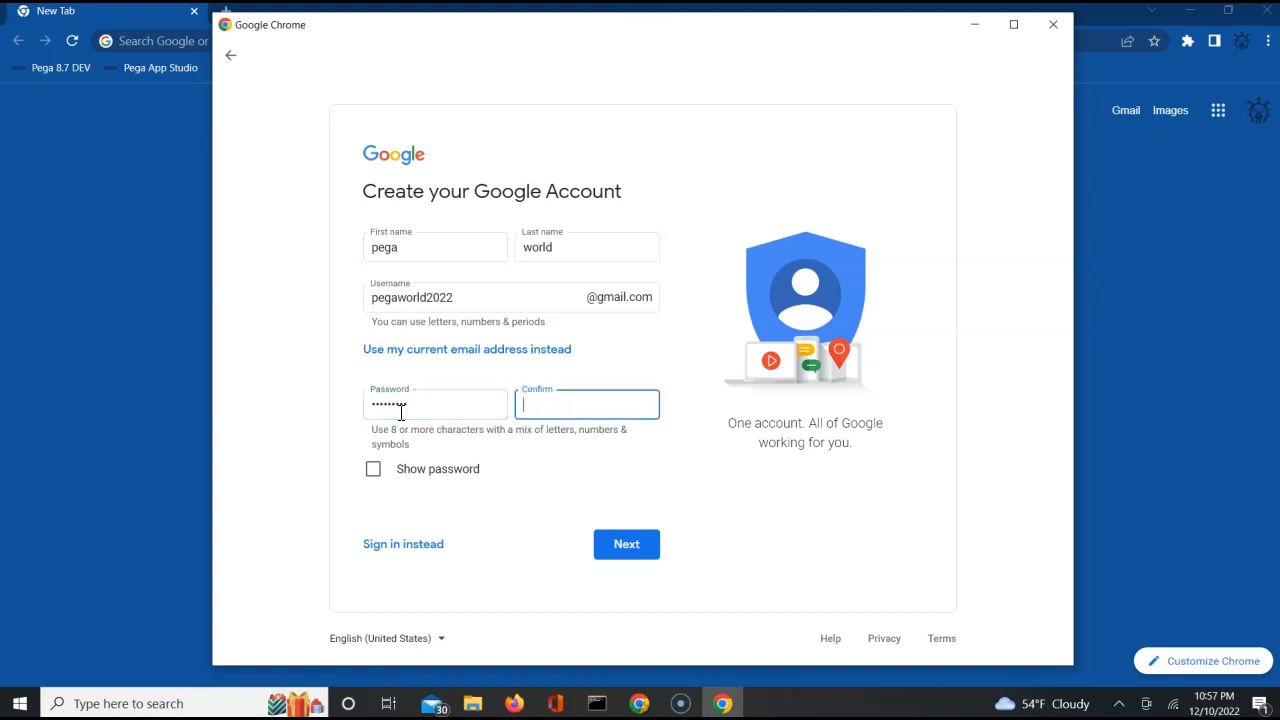
double_click(415, 408)
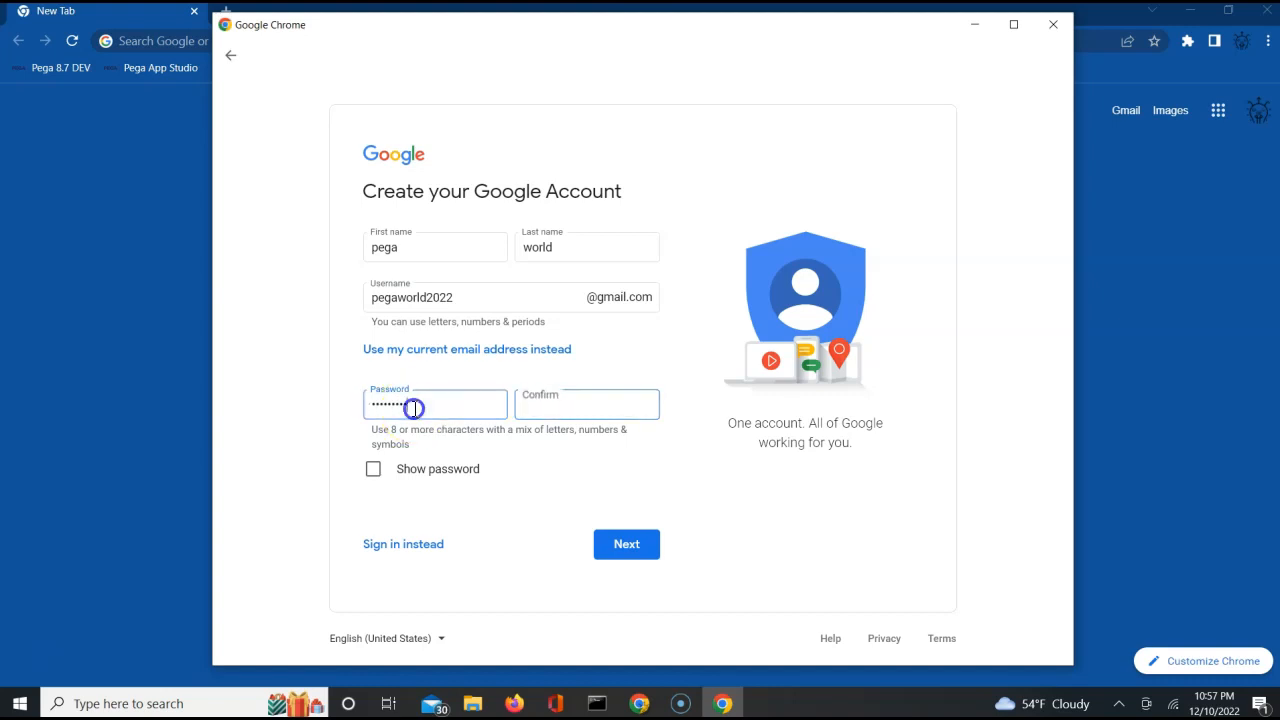
text(•)
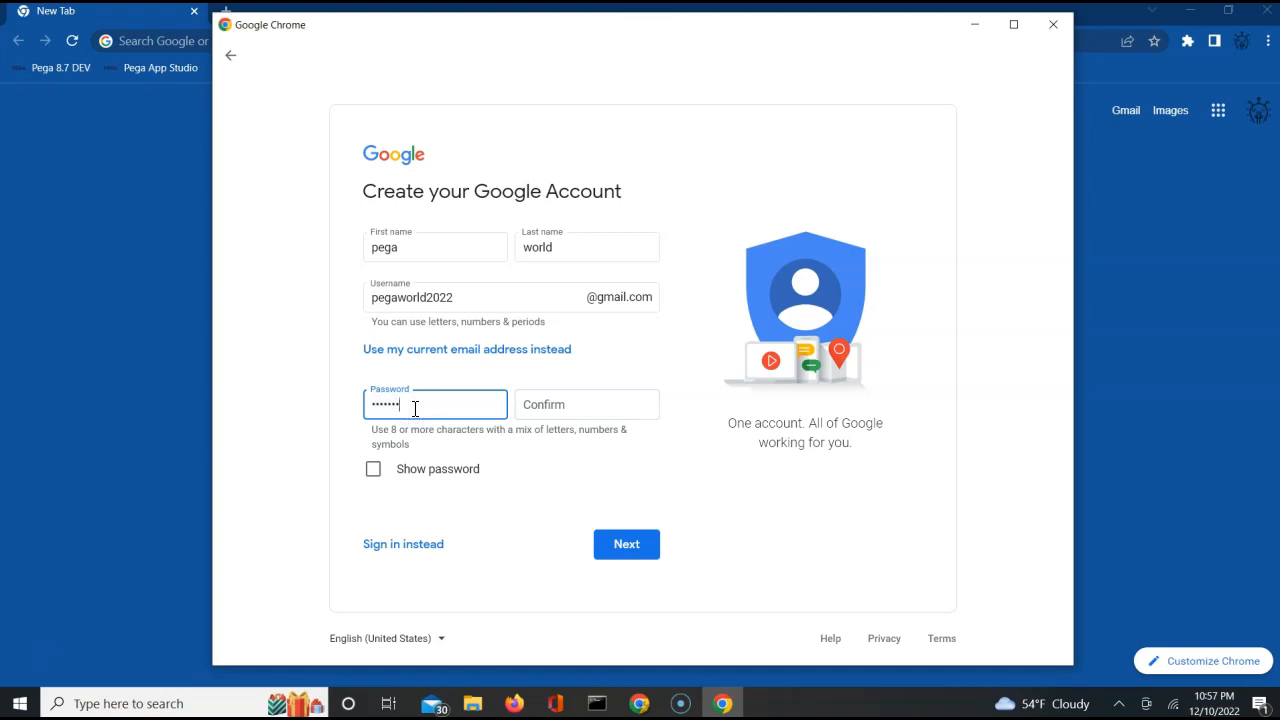
key(Tab)
text(•)
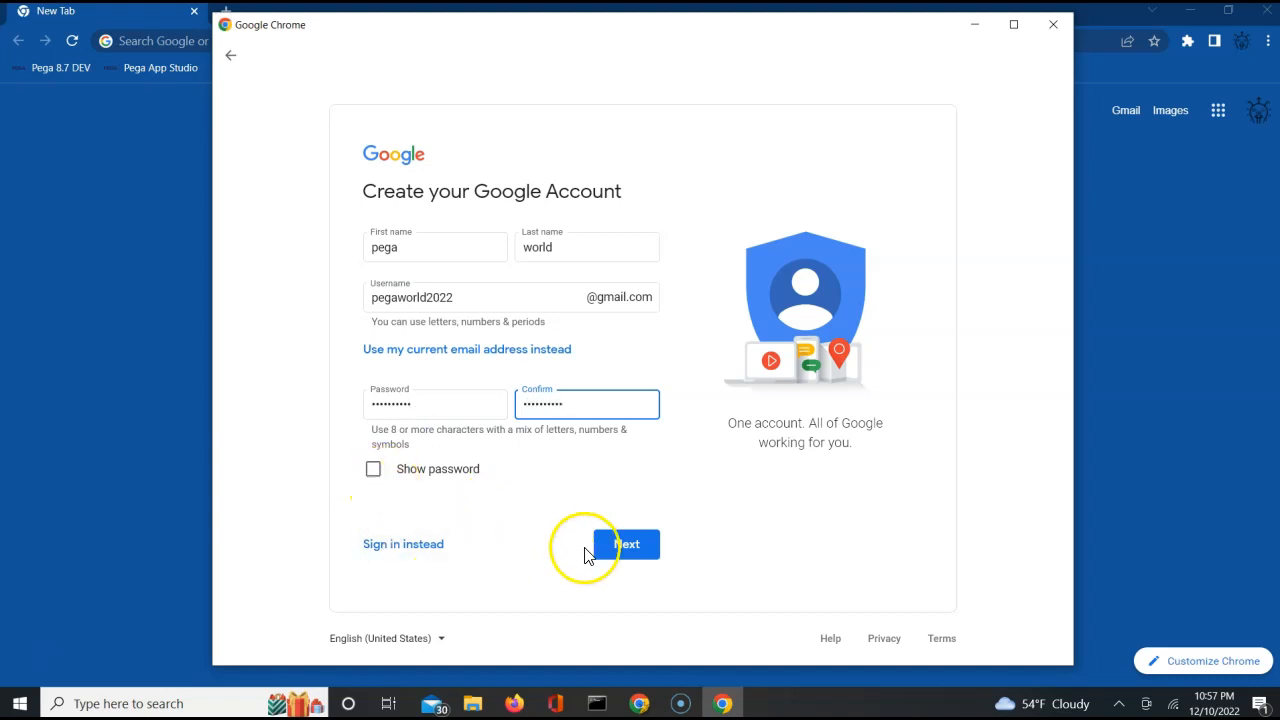
click(373, 469)
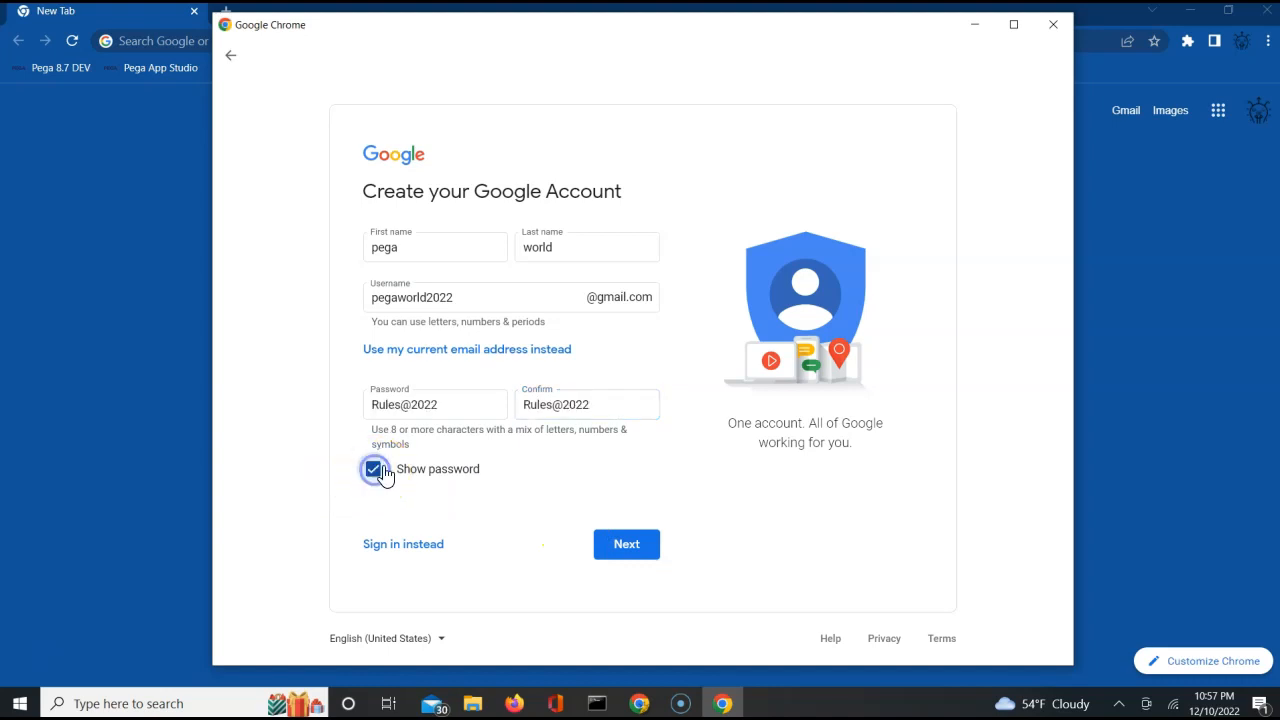
click(628, 546)
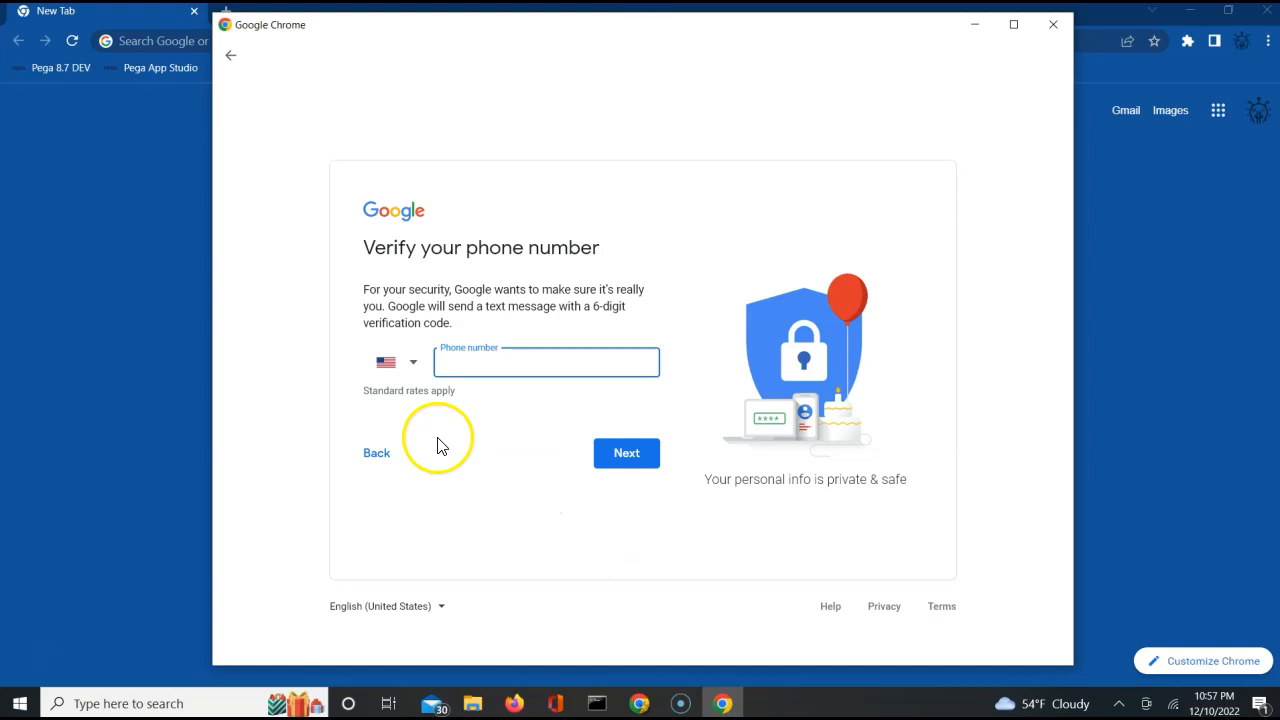
Verify the new account by submitting a United States phone number and the verification code sent by text message.
click(600, 468)
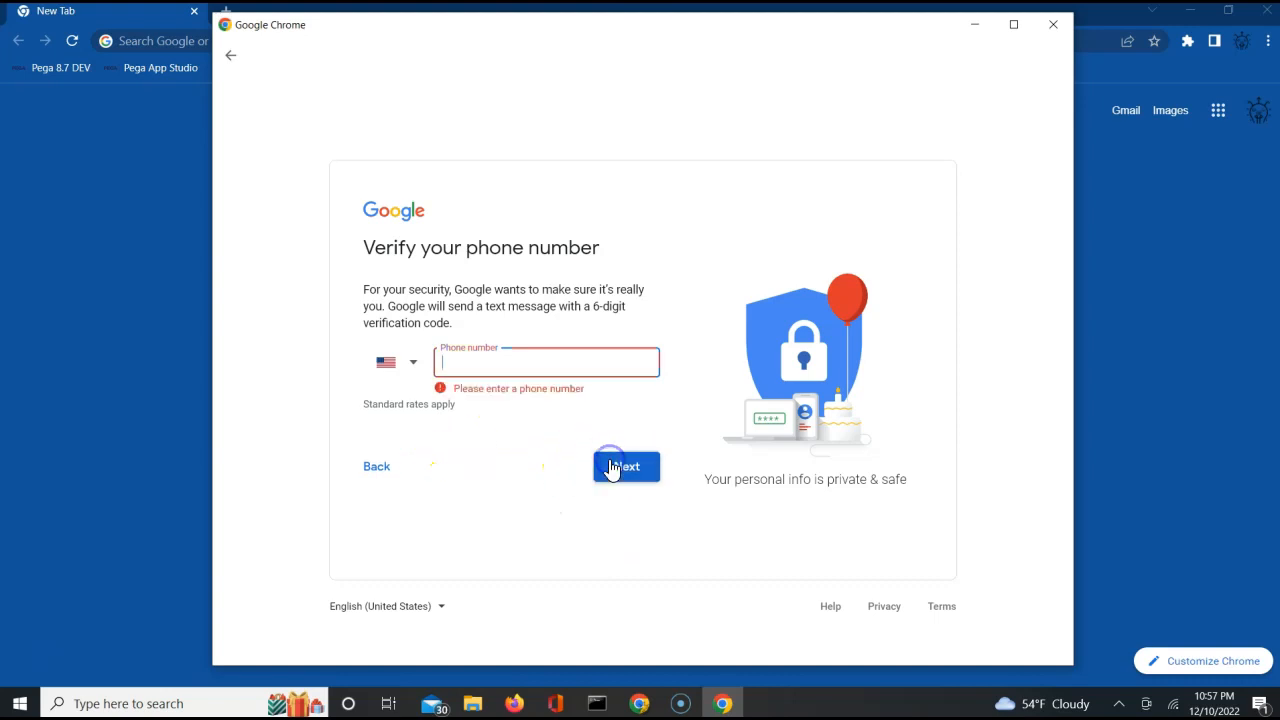
click(413, 364)
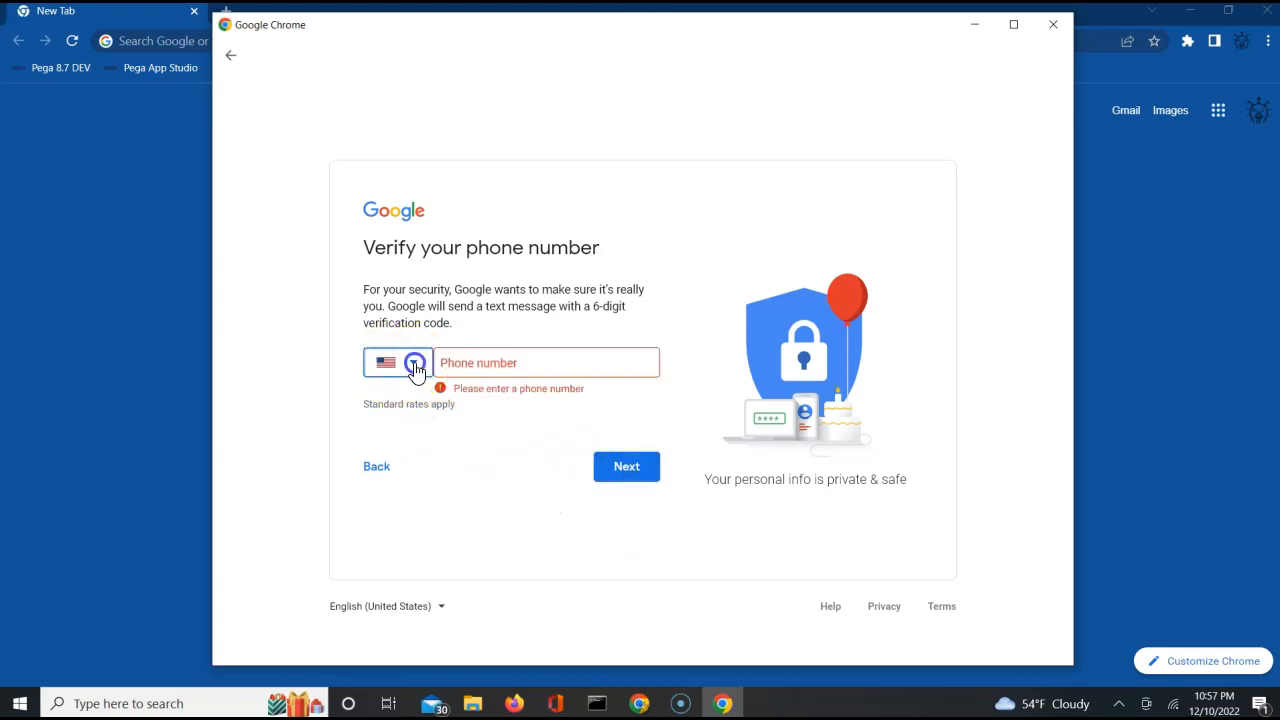
click(765, 560)
click(504, 370)
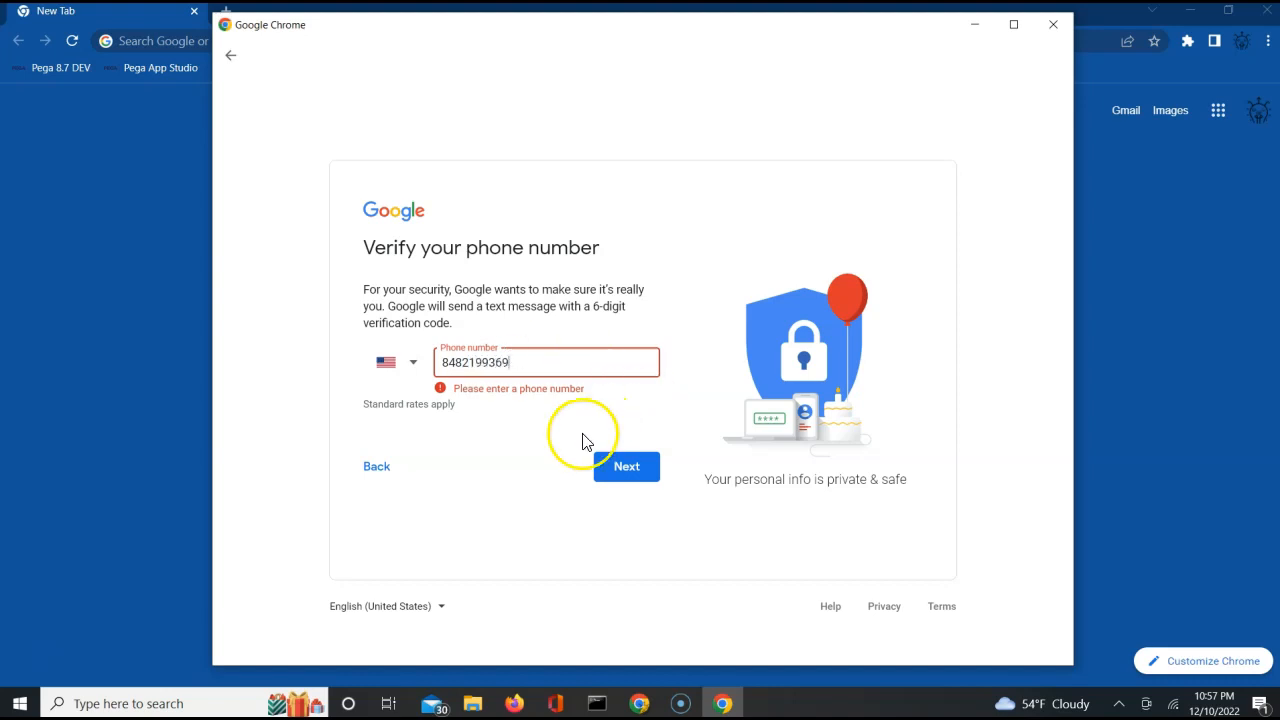
click(490, 442)
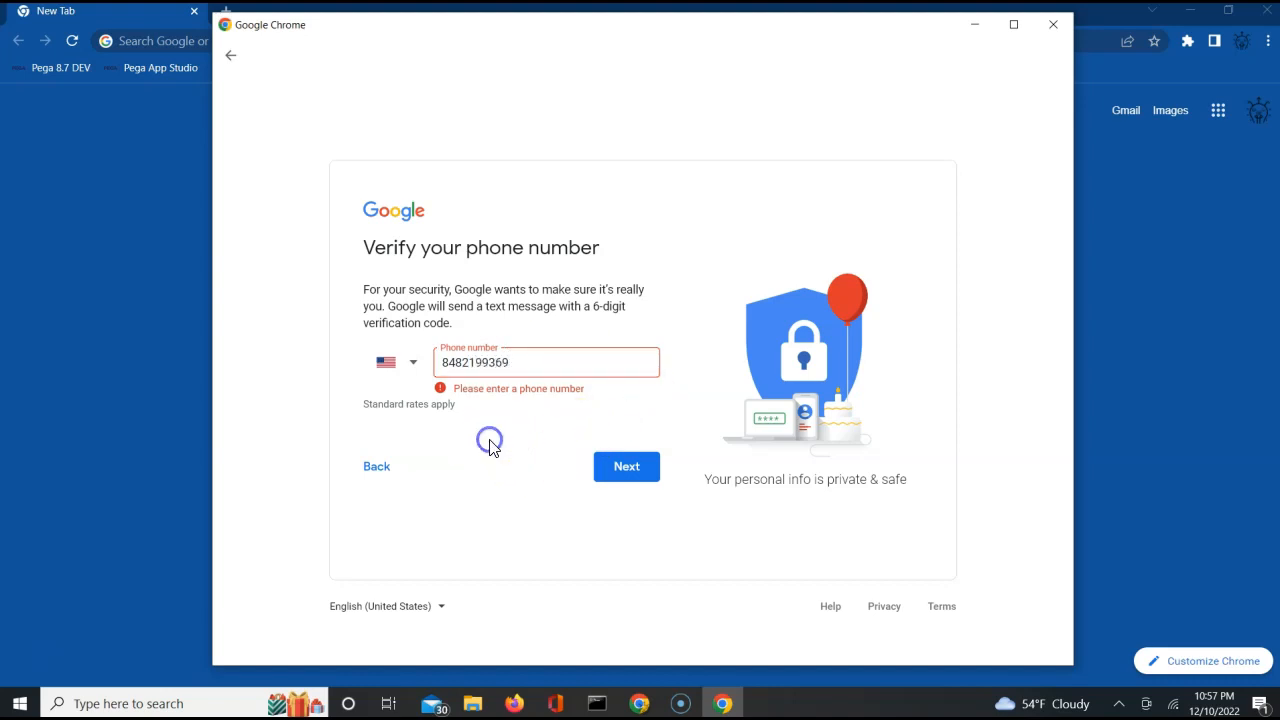
click(510, 360)
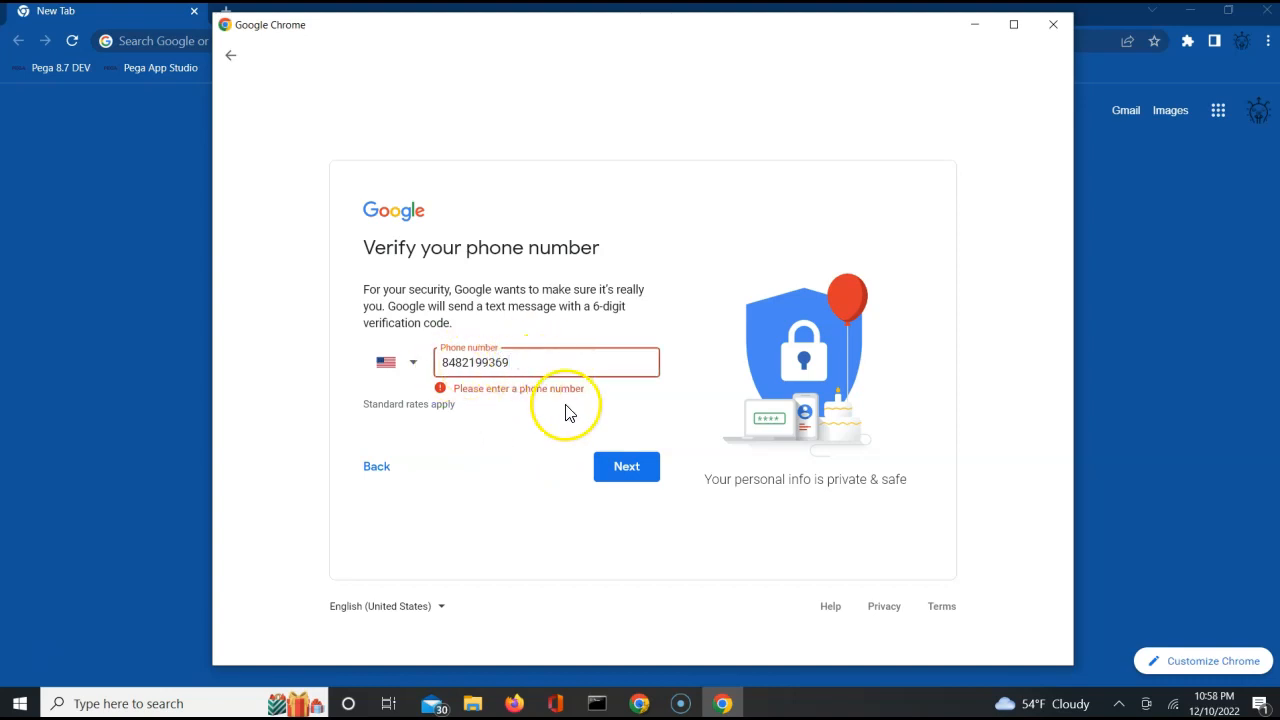
click(638, 474)
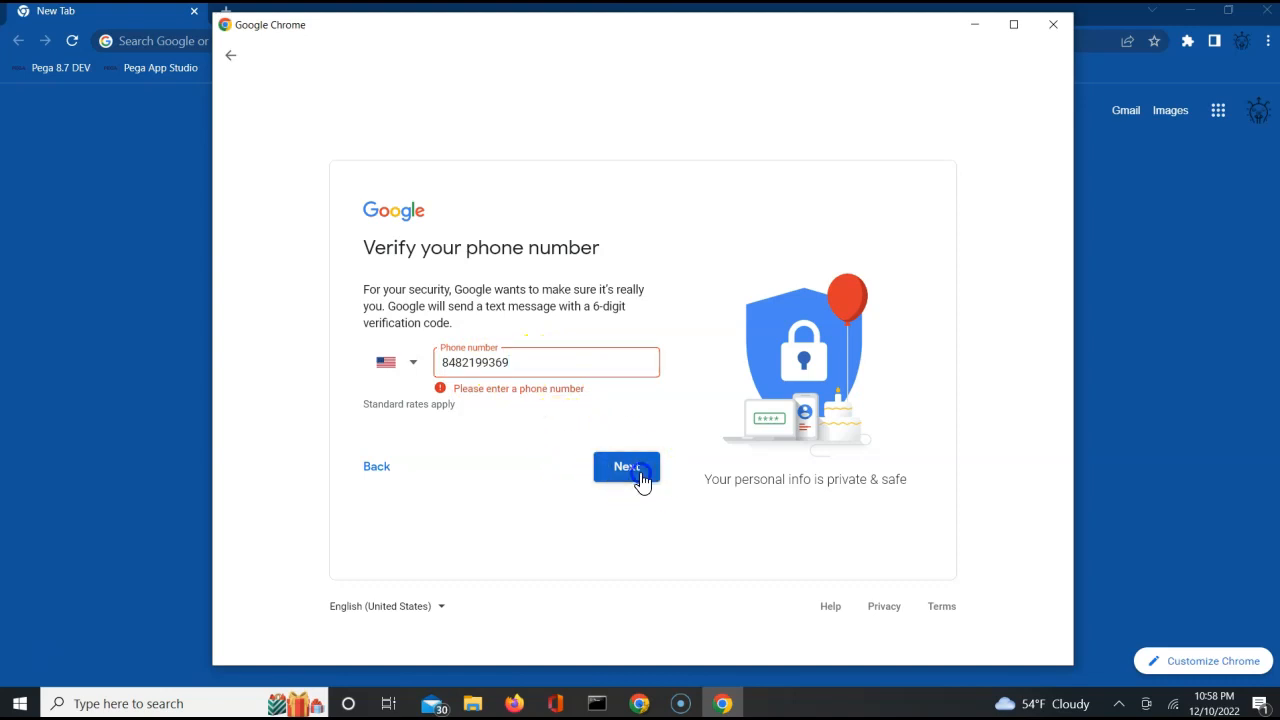
click(580, 414)
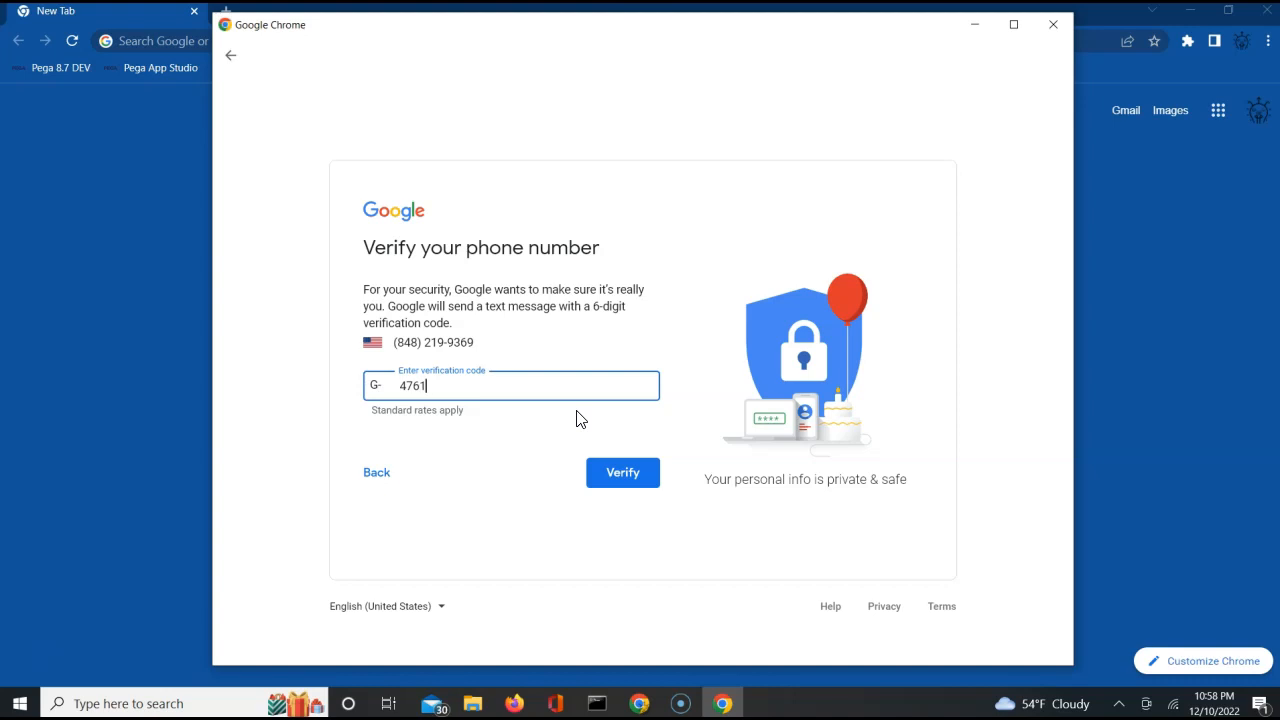
click(622, 474)
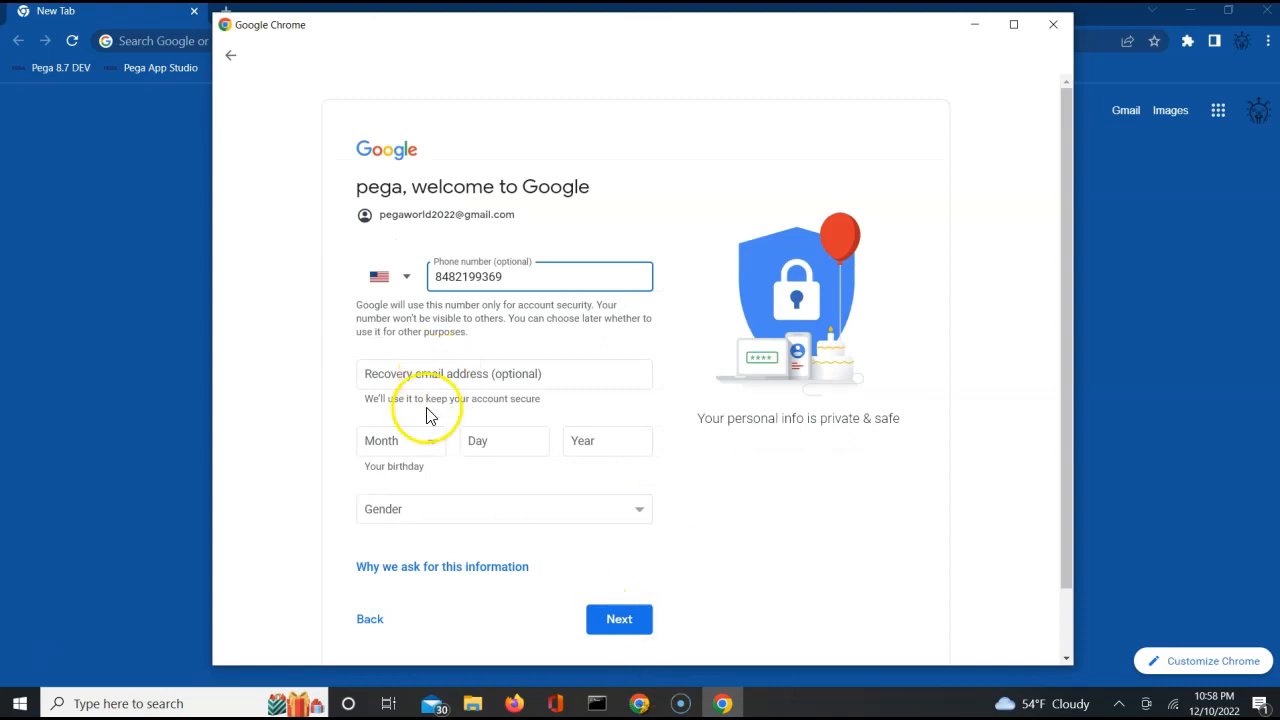
Fill in the account holder's date of birth, set the gender to Male, and submit the personal details.
click(421, 446)
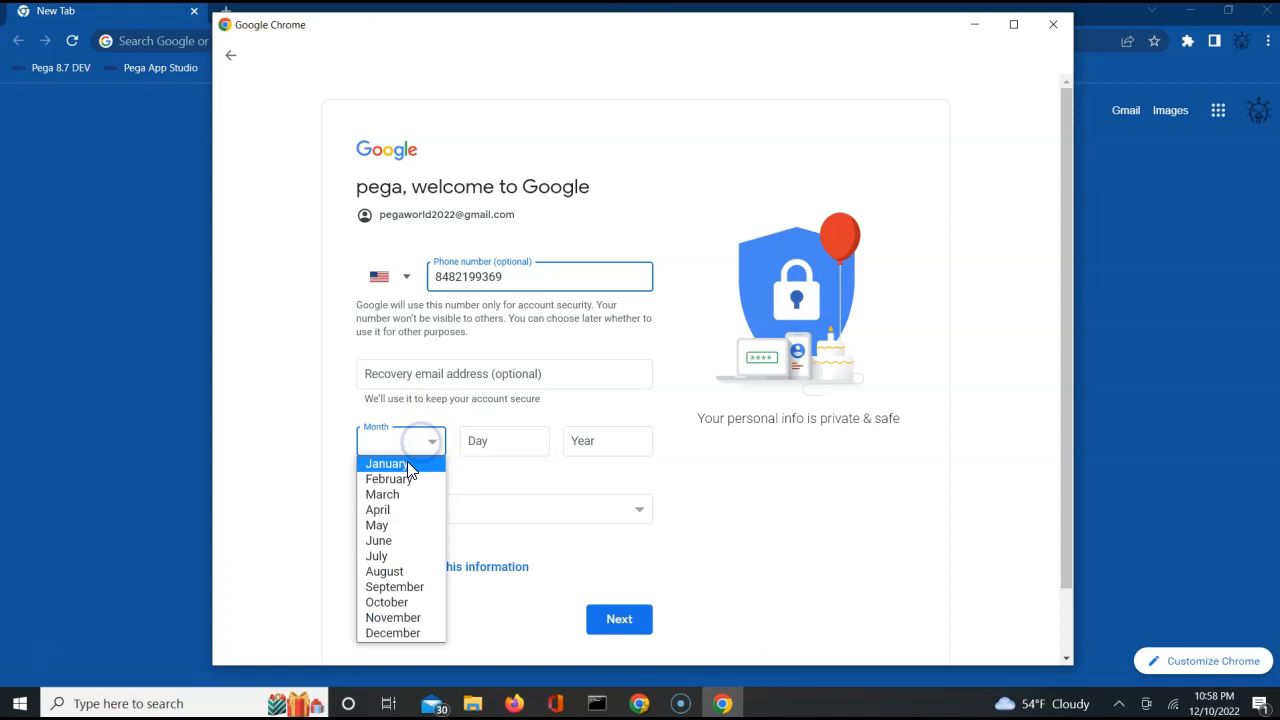
click(407, 461)
click(486, 443)
text(1)
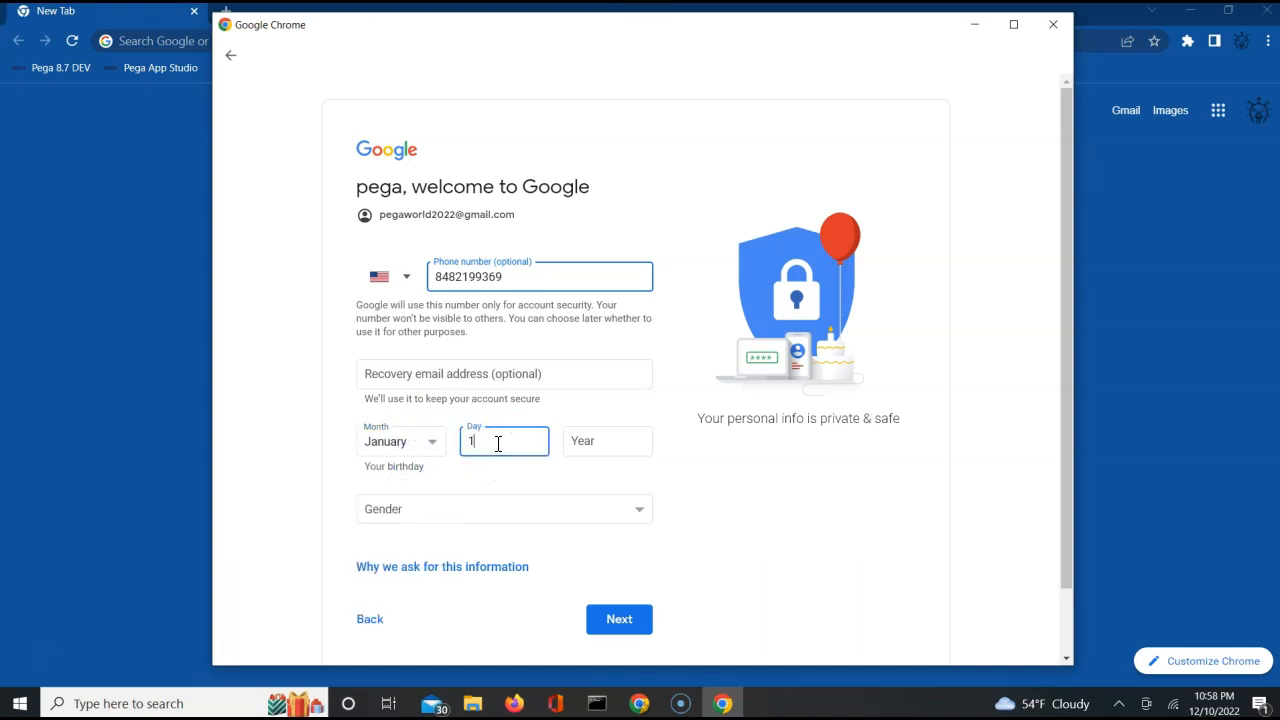
click(580, 440)
text(1)
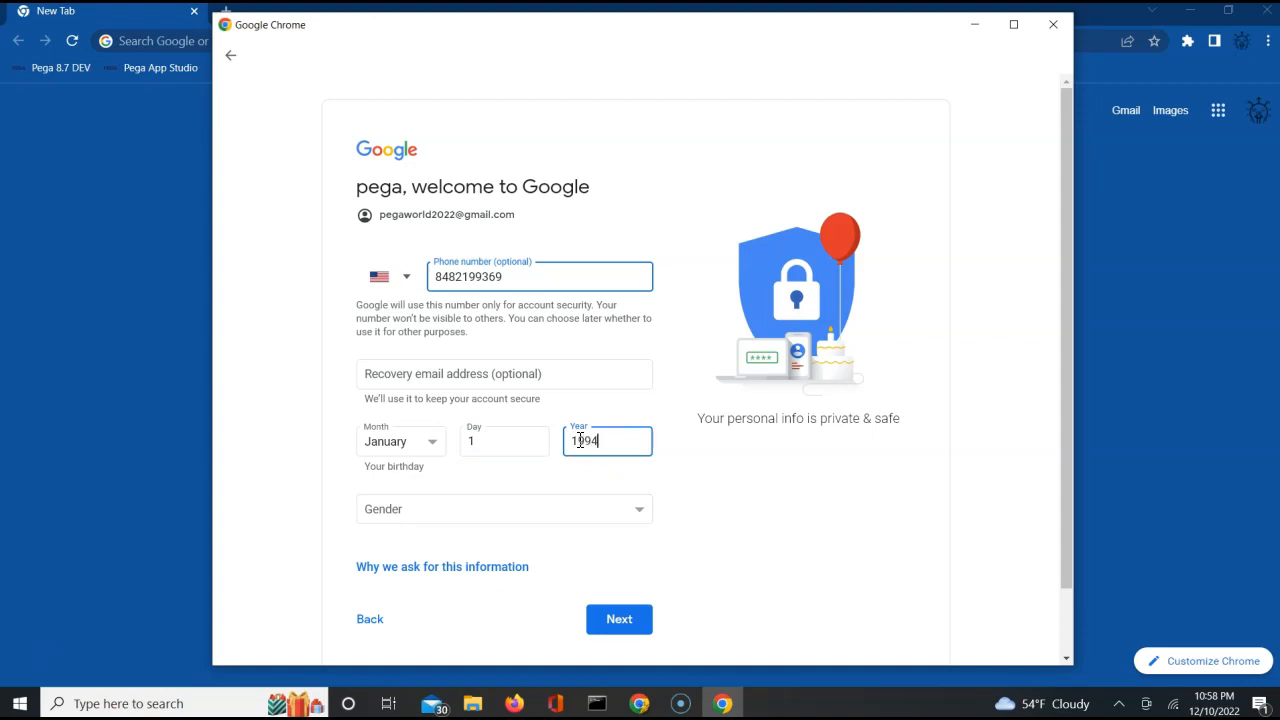
text(994)
click(517, 507)
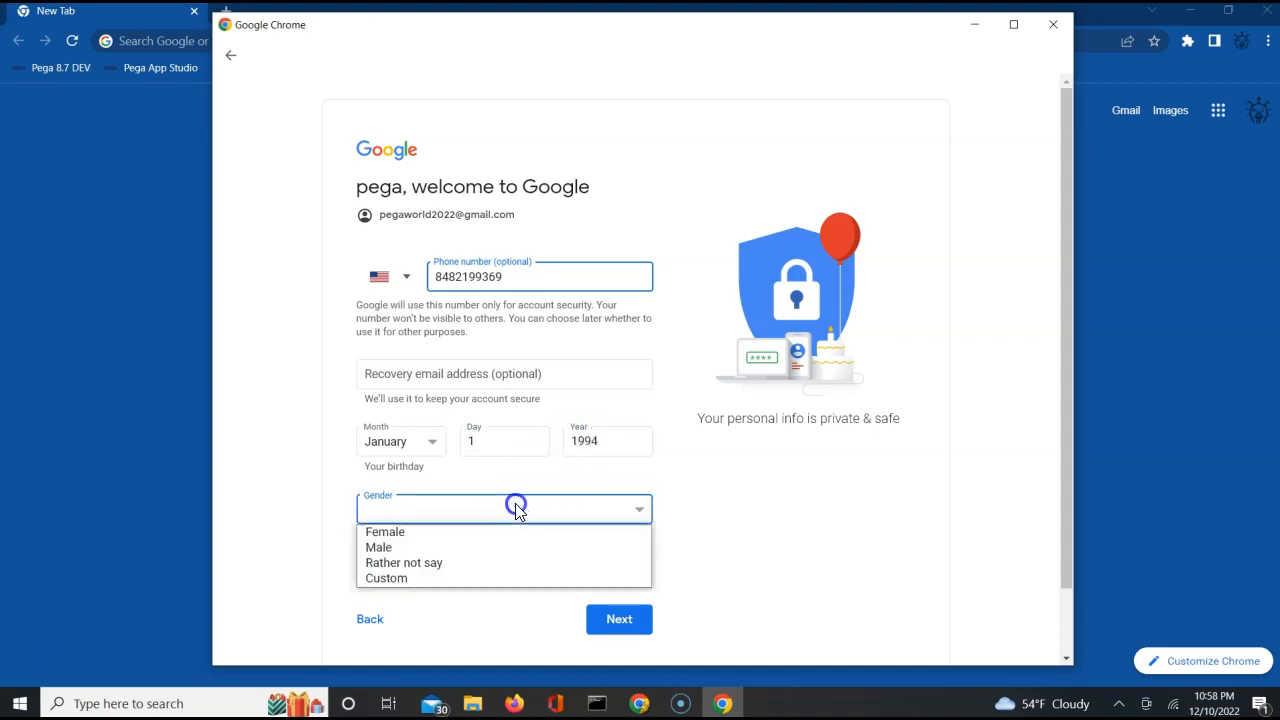
click(410, 548)
click(645, 620)
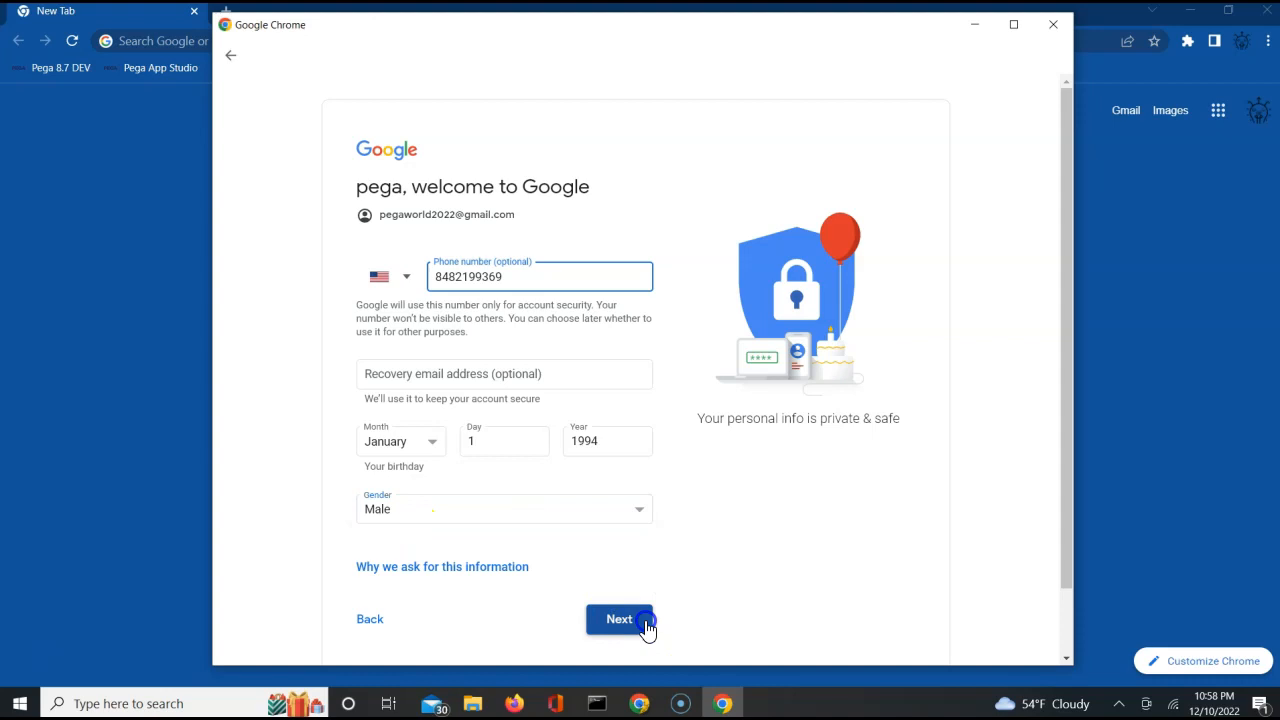
Agree to Google's Privacy and Terms to finish creating the account.
click(608, 544)
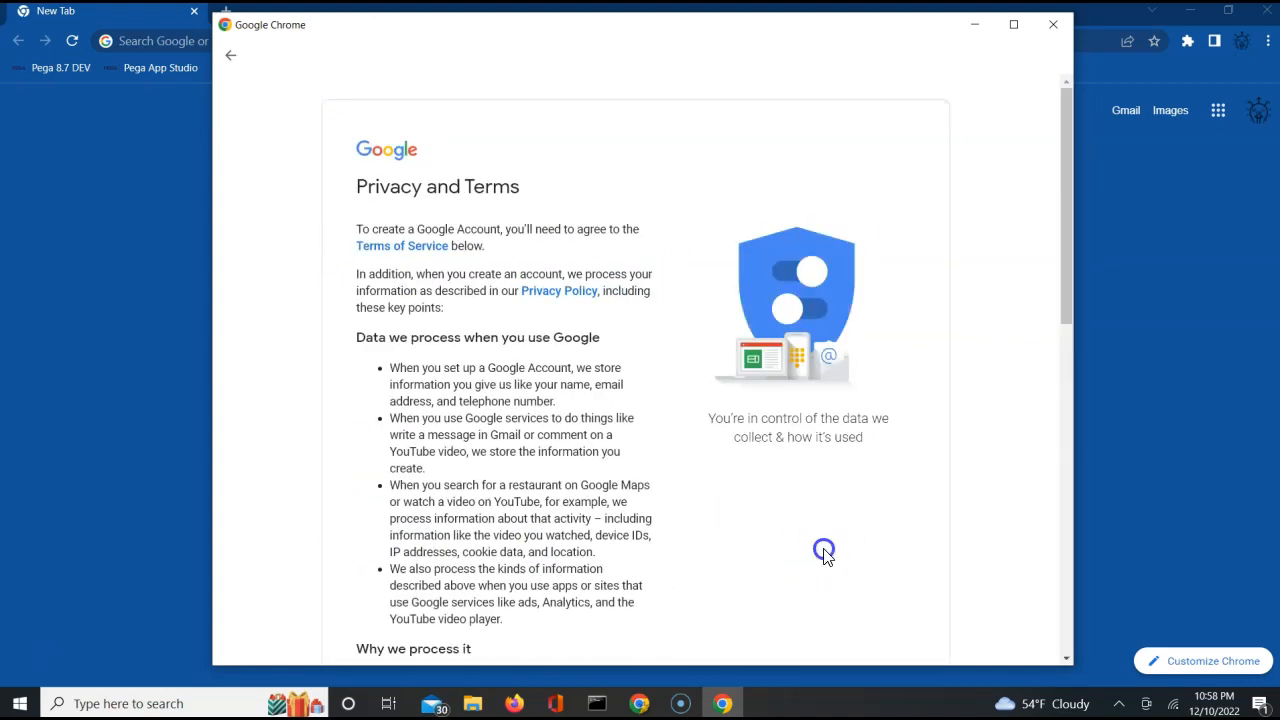
click(1066, 658)
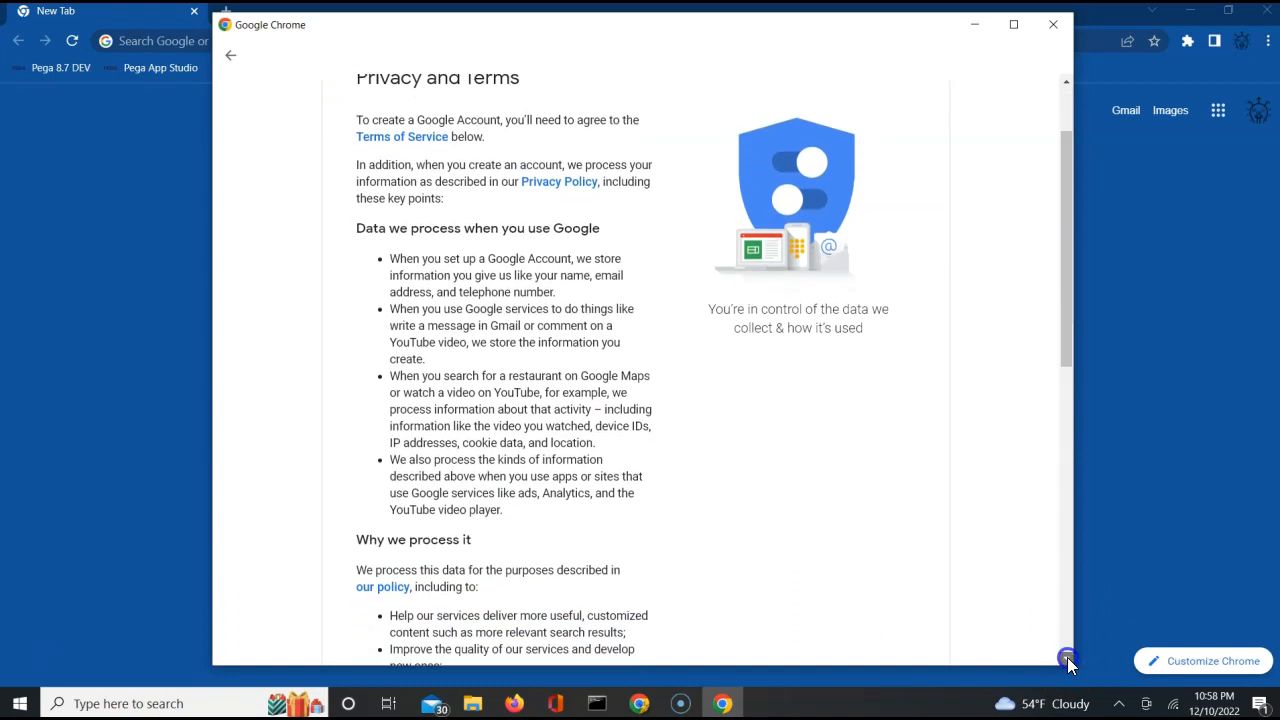
click(1067, 657)
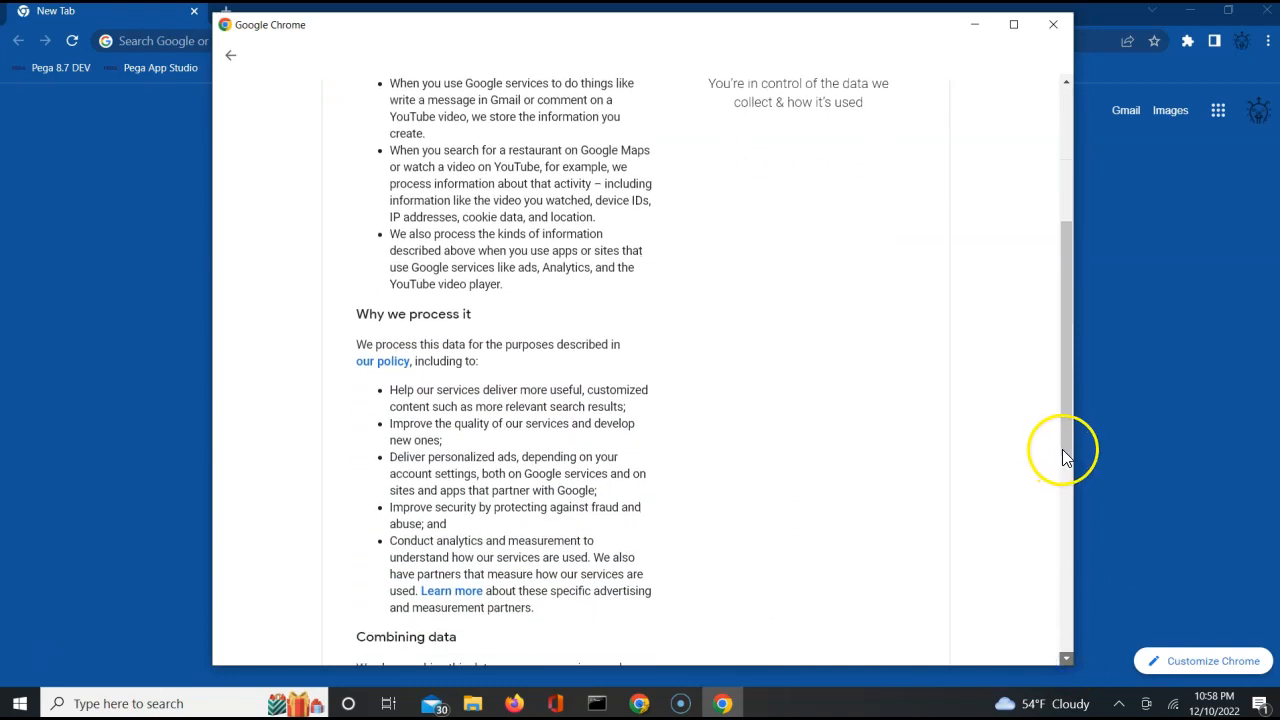
drag(1066, 447, 1066, 612)
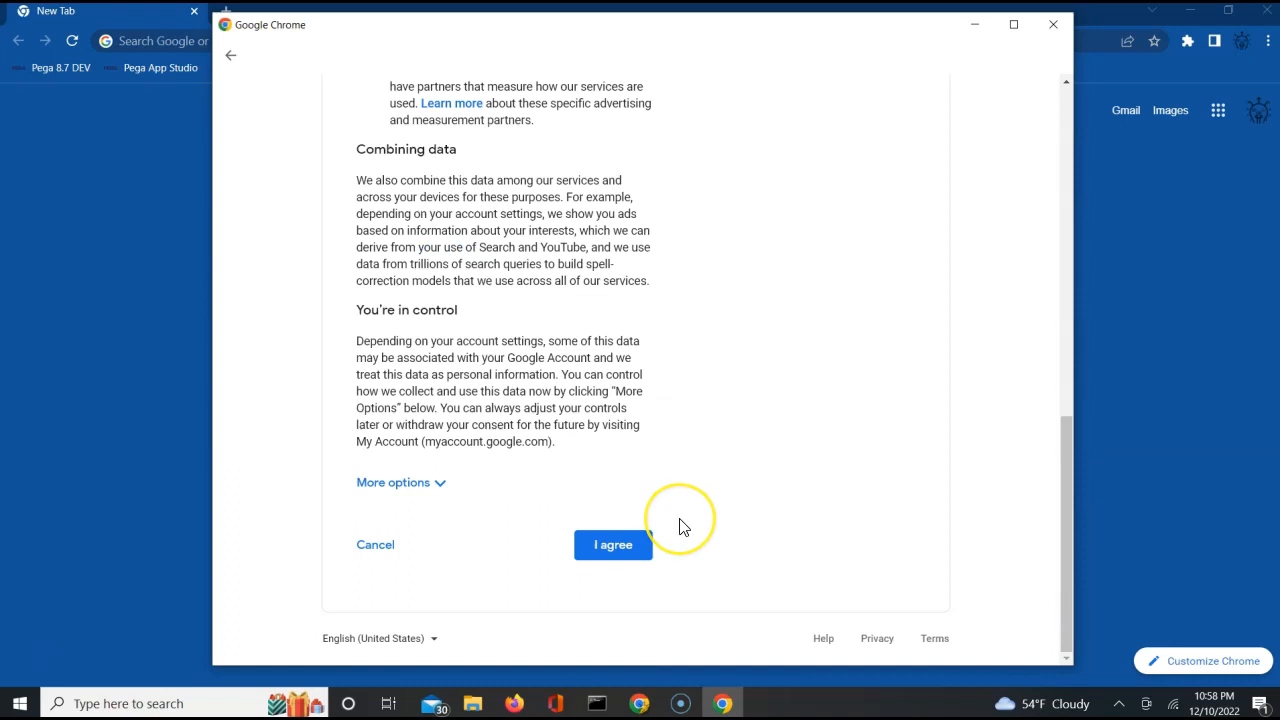
click(631, 546)
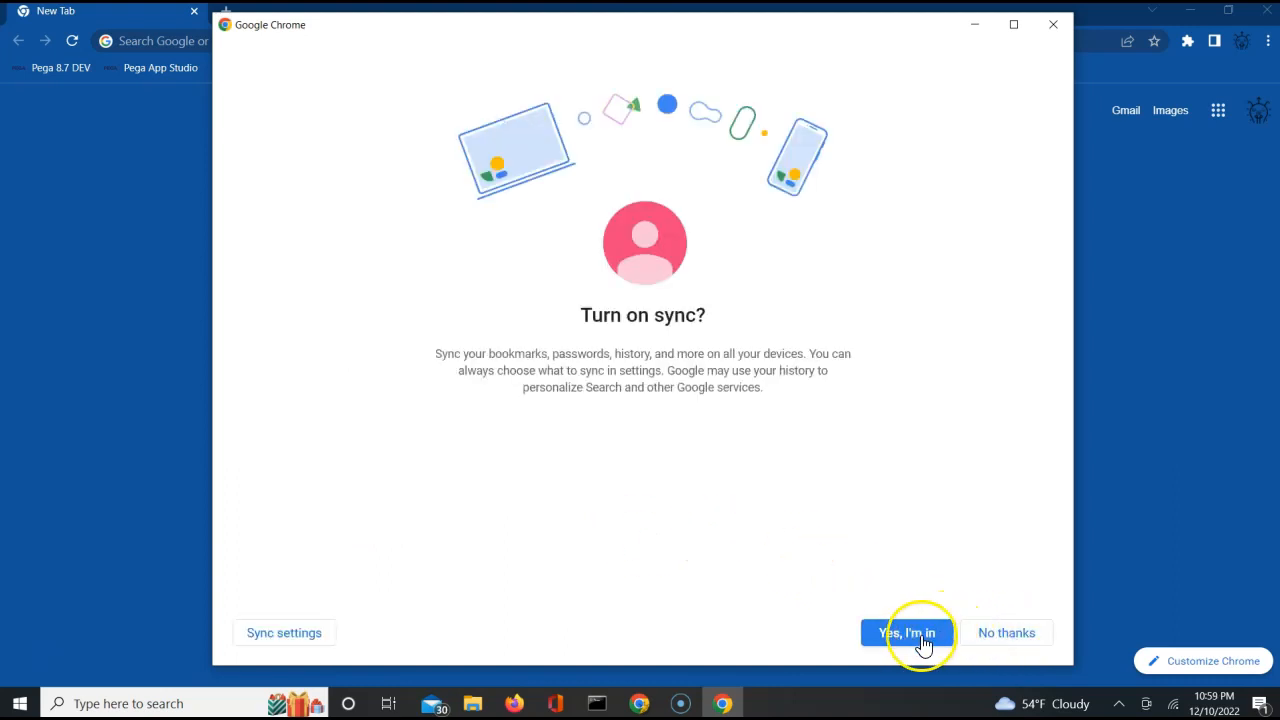
Decline Chrome sync for the new account and open gmail.com in its browser profile.
click(998, 640)
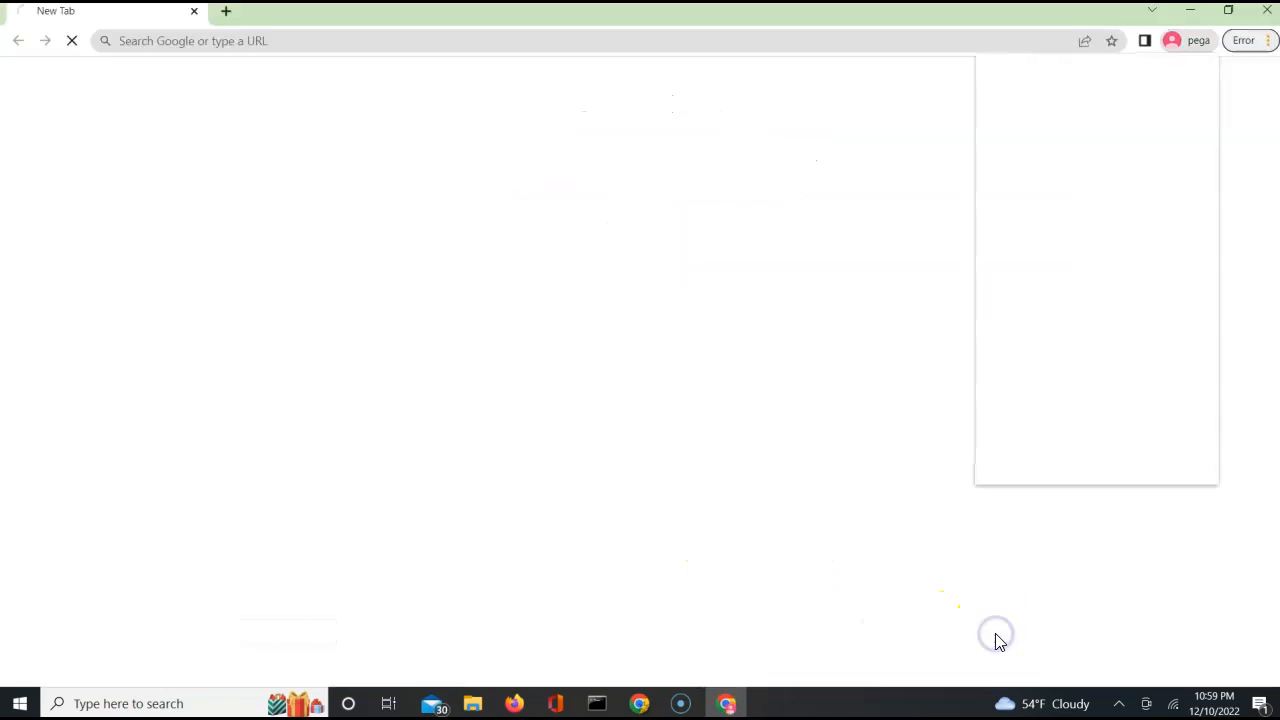
click(378, 50)
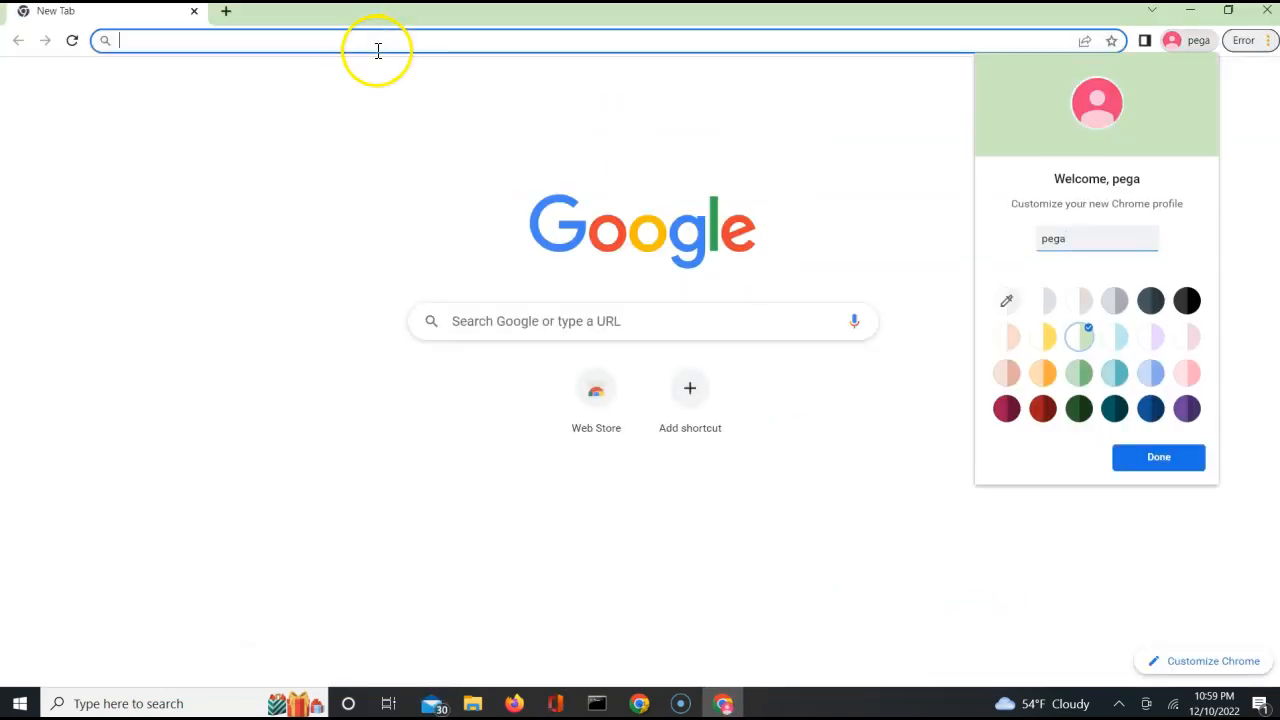
text(g)
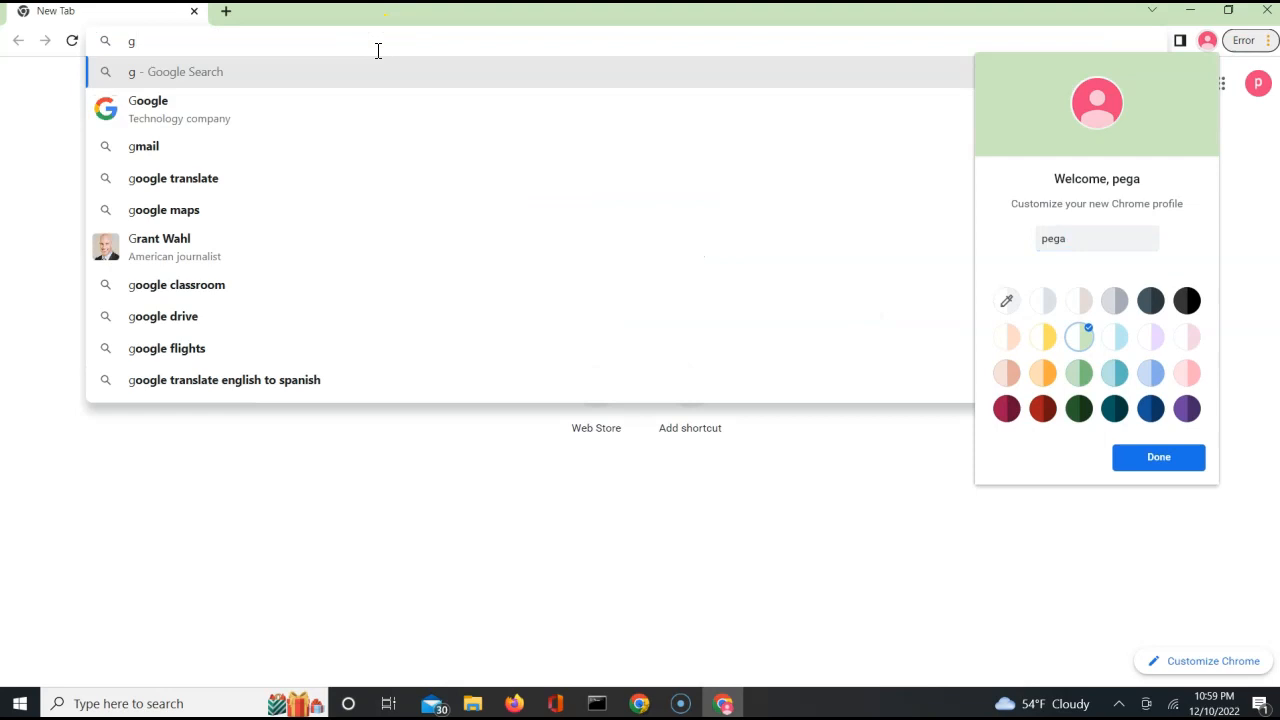
text(mail.com)
key(Return)
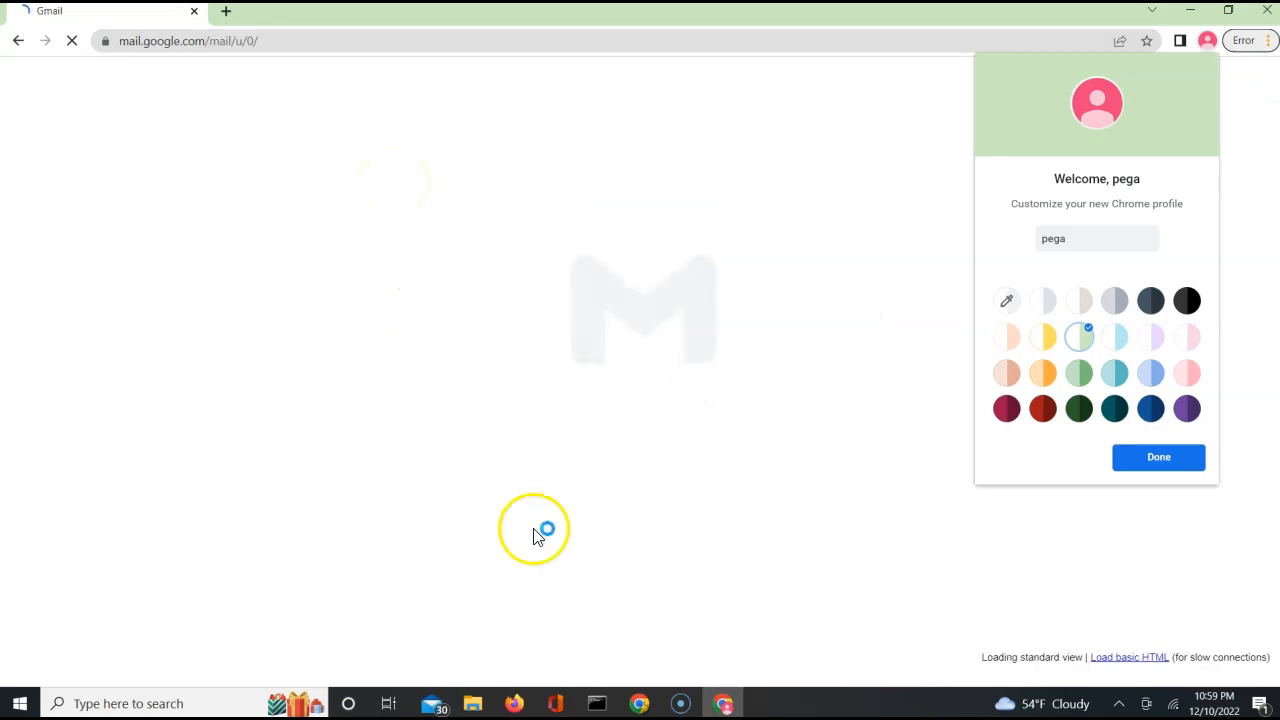
Switch to Pega Dev Studio, dismiss the save-address offer, and list the Dynamic System Settings instances under the SysAdmin records.
mouse_move(640, 703)
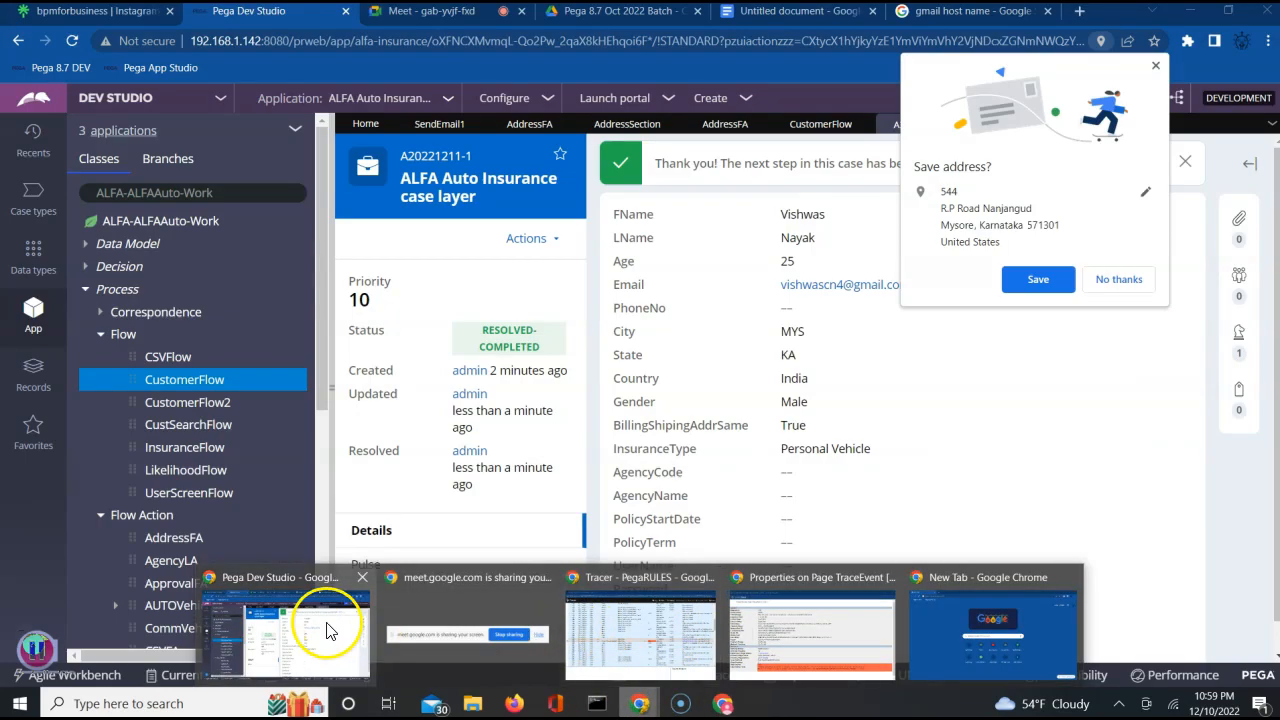
click(325, 625)
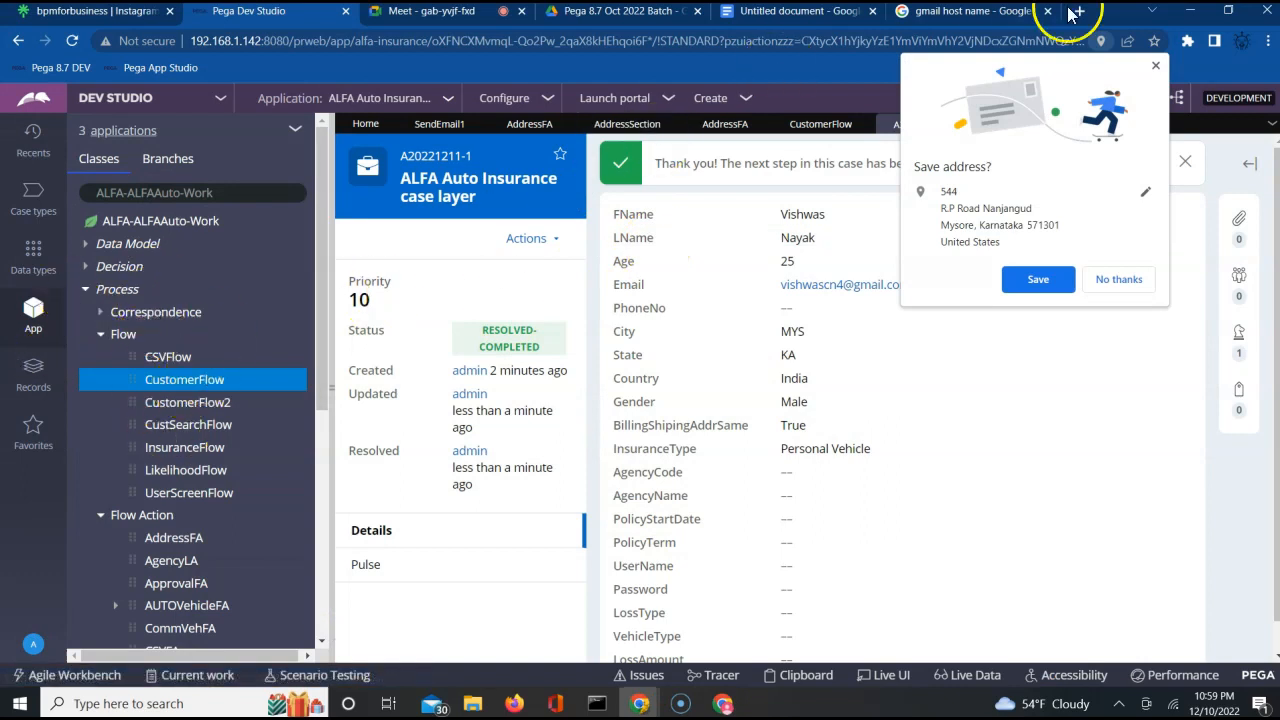
click(1155, 66)
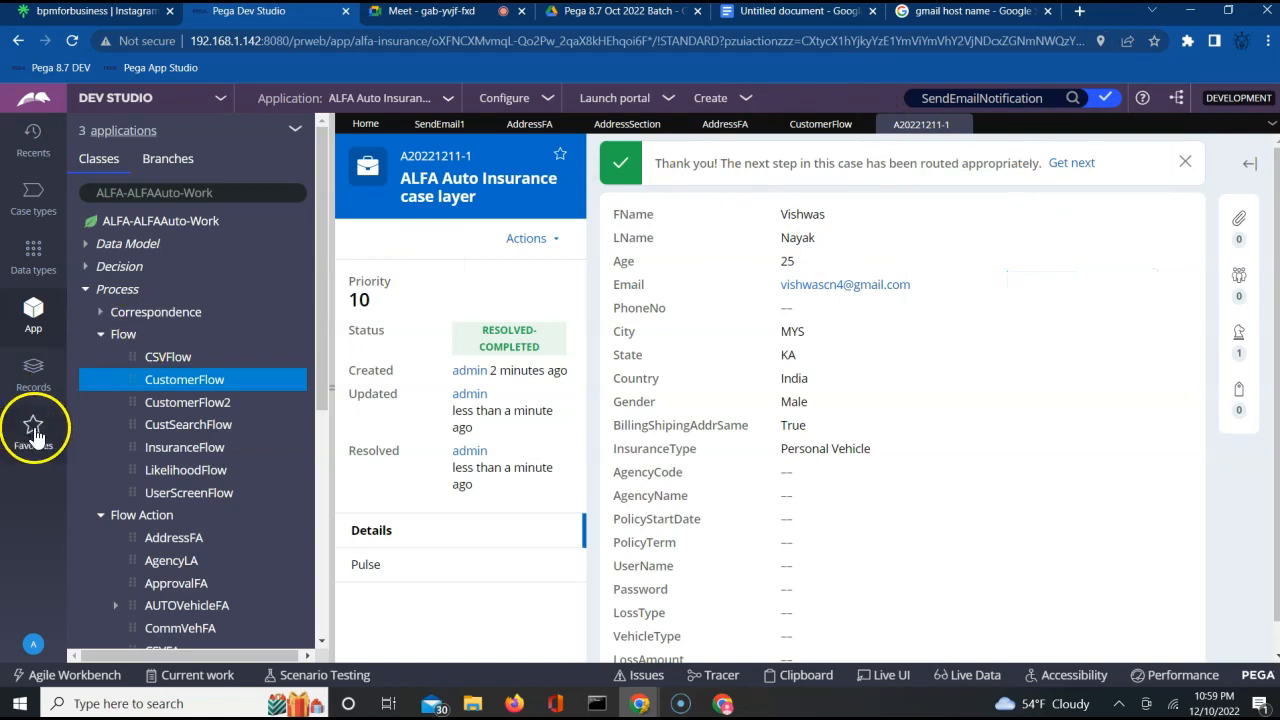
click(37, 378)
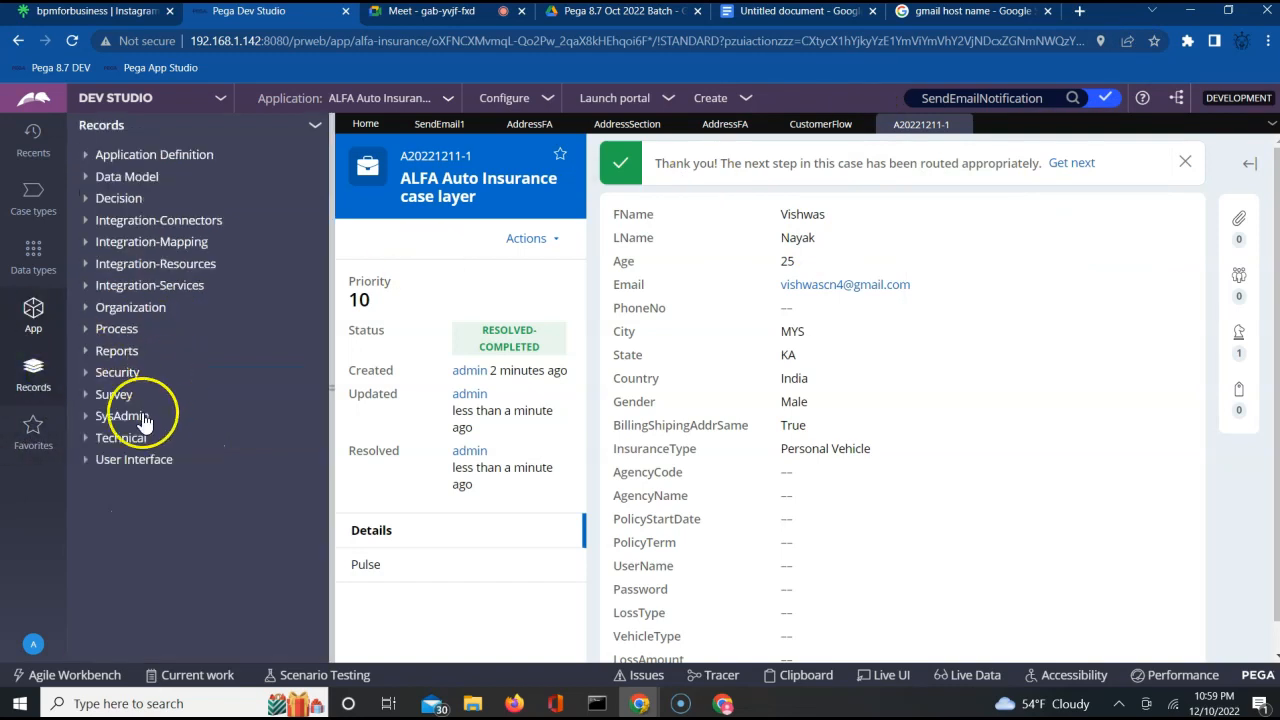
click(87, 416)
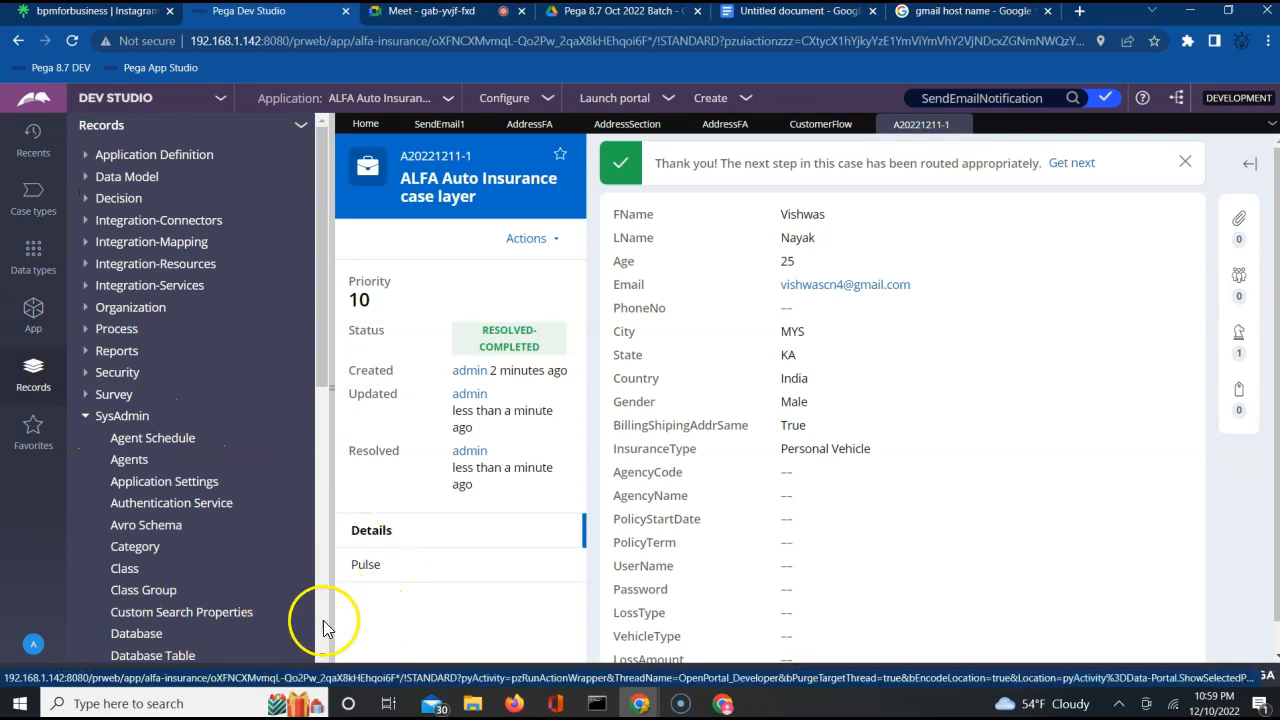
scroll(322, 652, down, 3)
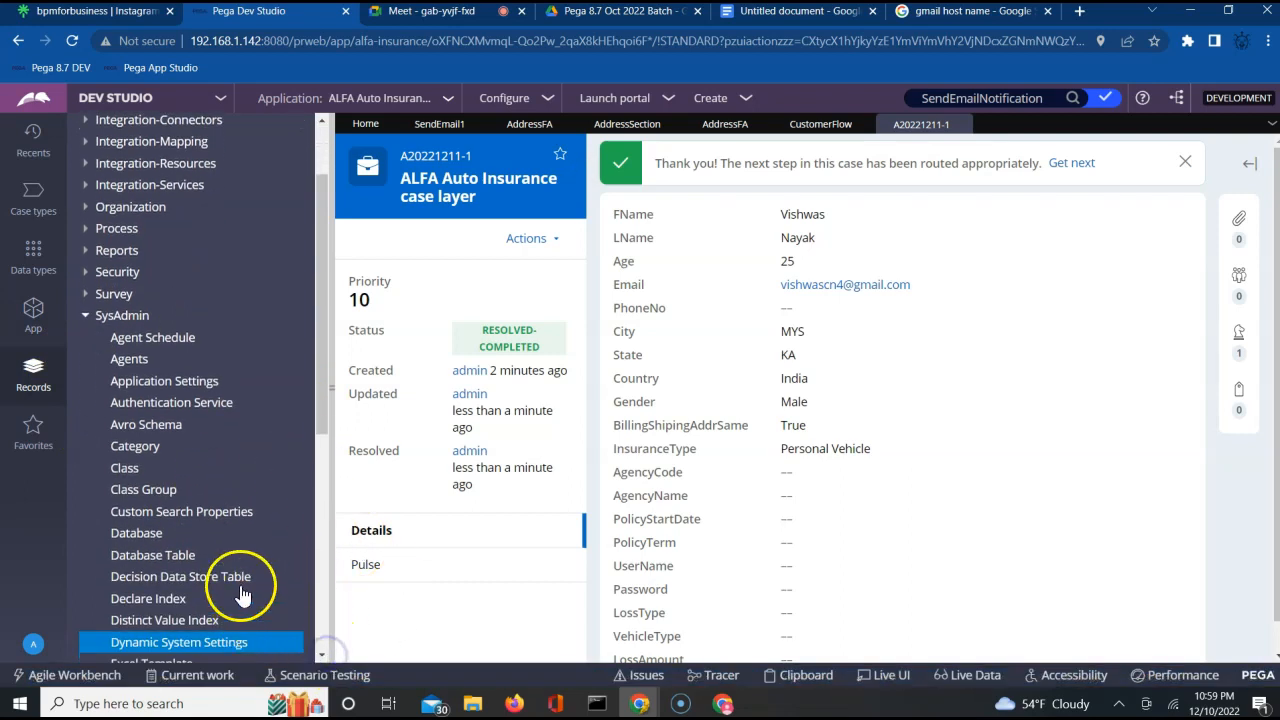
click(199, 643)
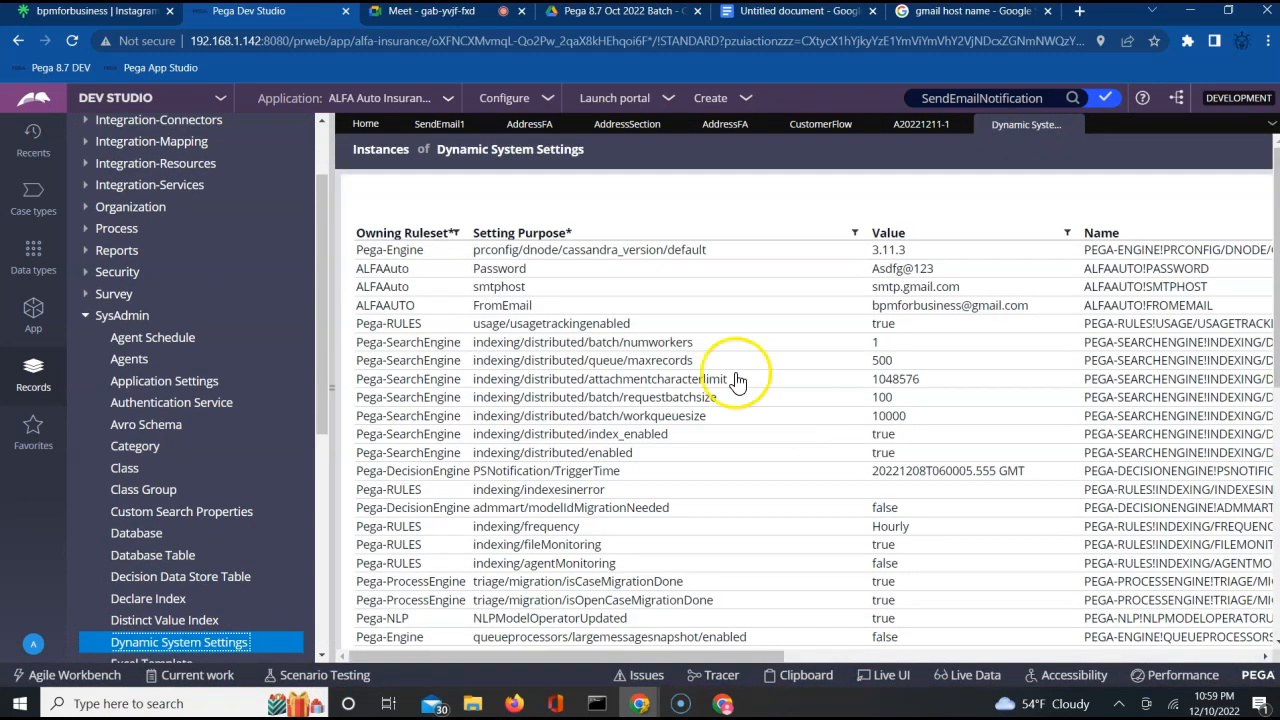
Delete the ALFAAuto Password dynamic system setting with "ms" as the reason, and close its record.
click(882, 271)
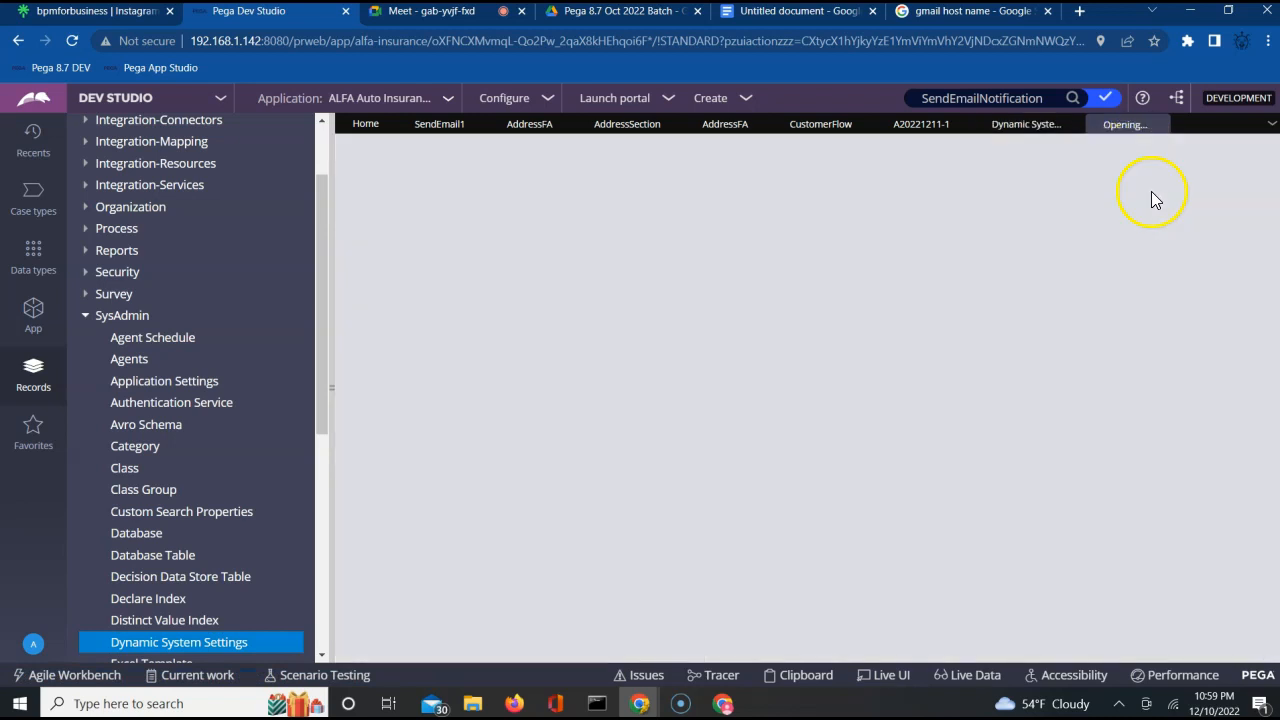
click(1037, 175)
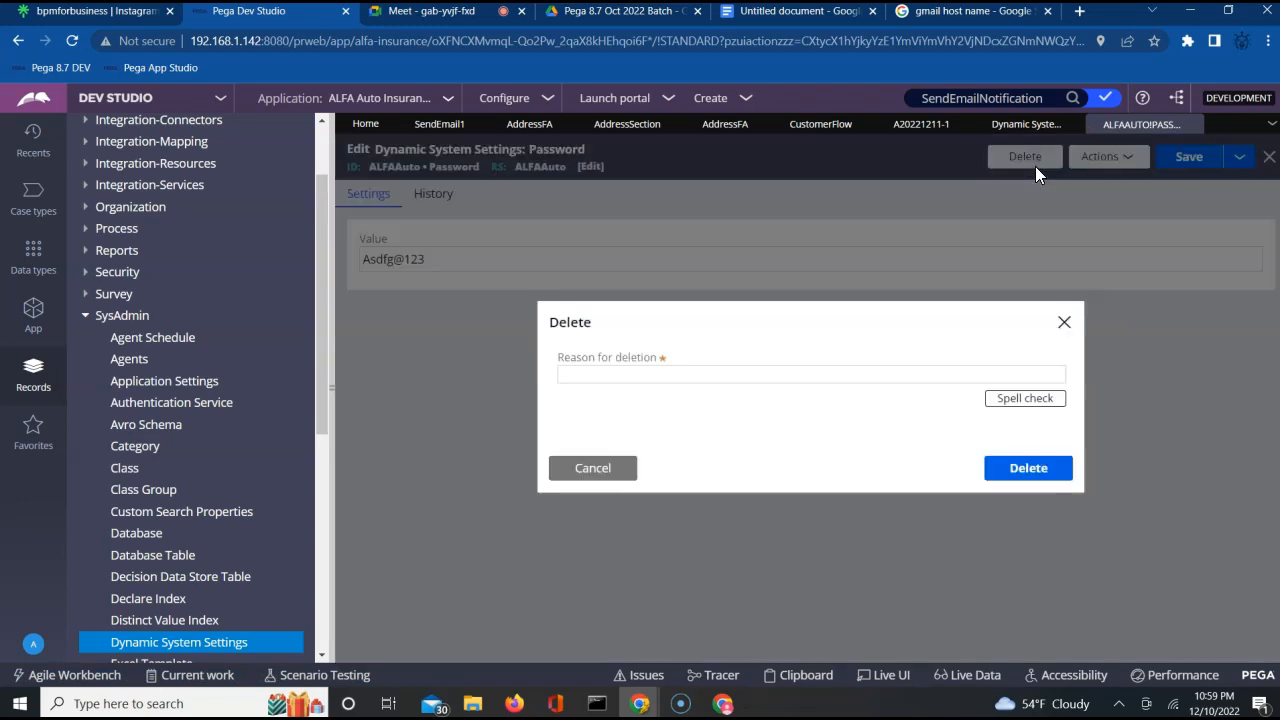
click(876, 373)
text(ms)
key(Return)
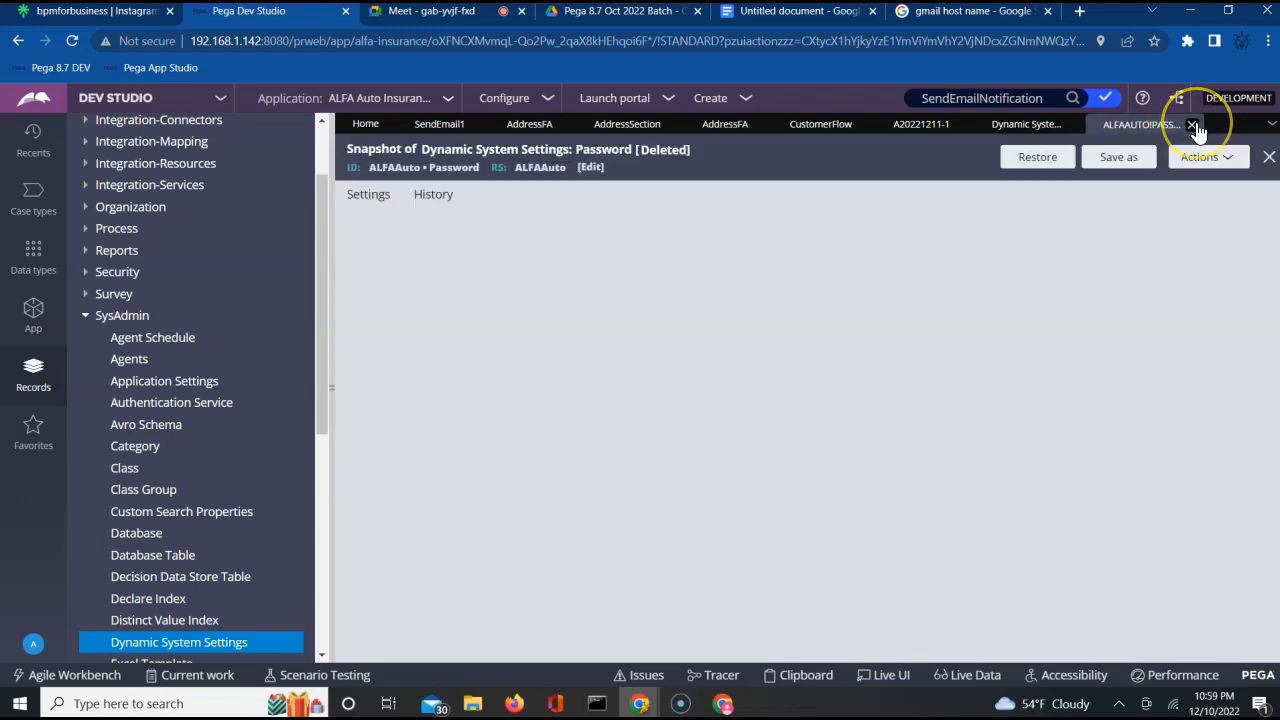
click(1193, 124)
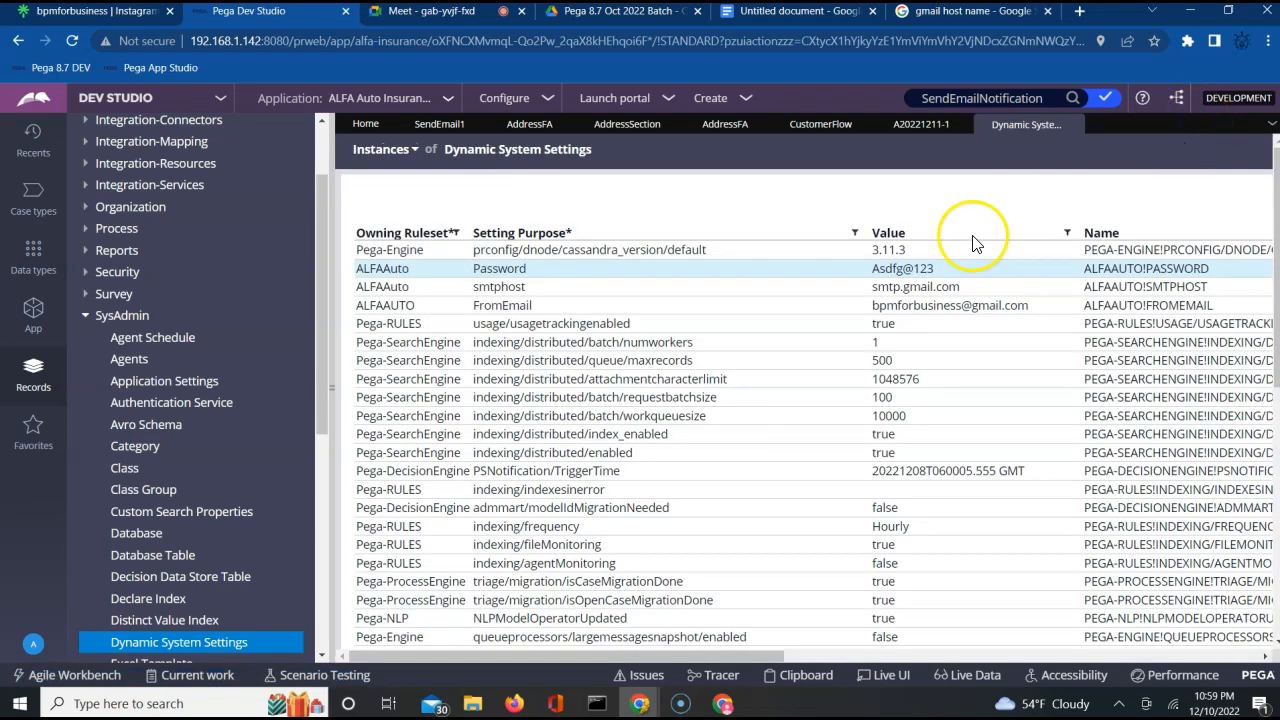
Close and reopen the Dynamic System Settings instance list to refresh it.
click(166, 643)
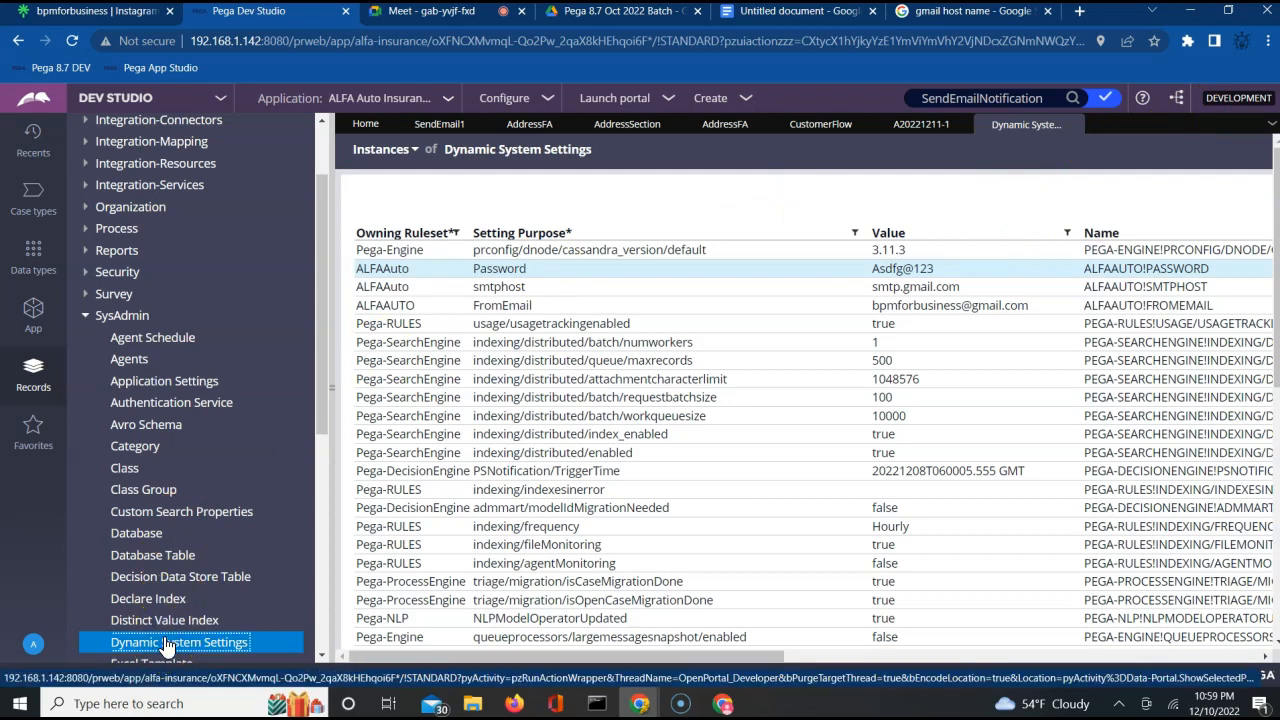
click(1071, 128)
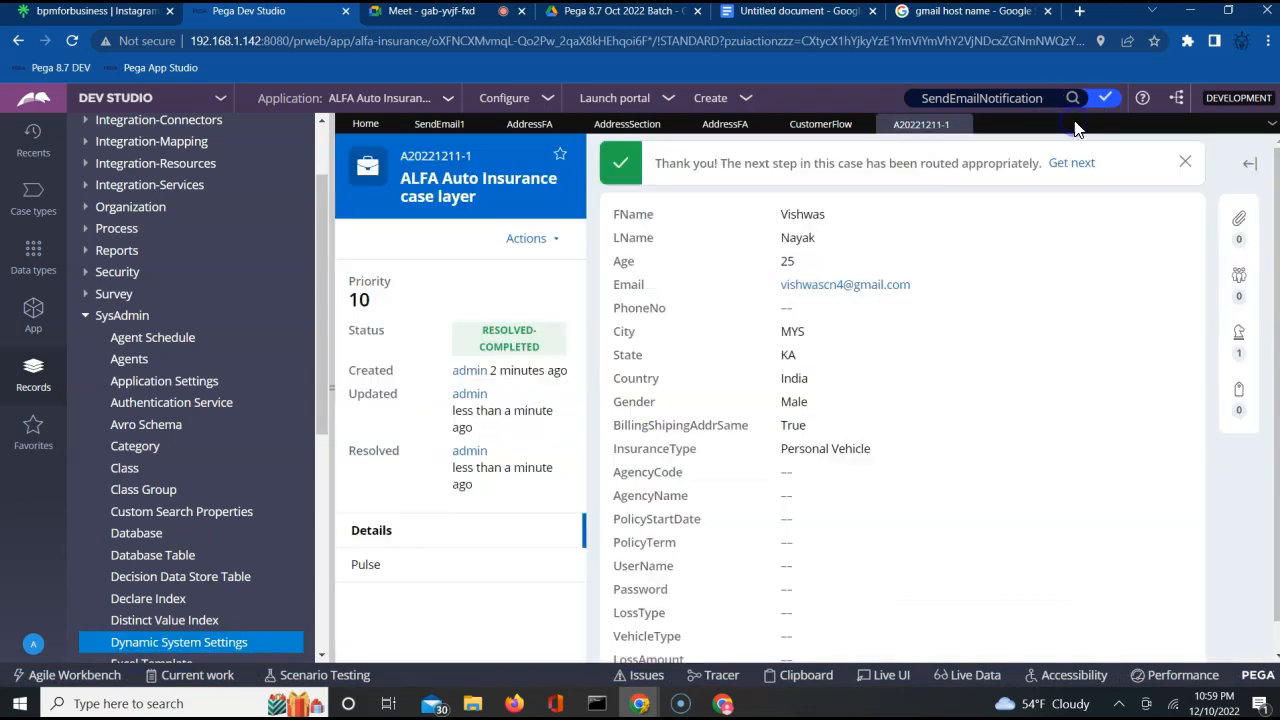
click(203, 642)
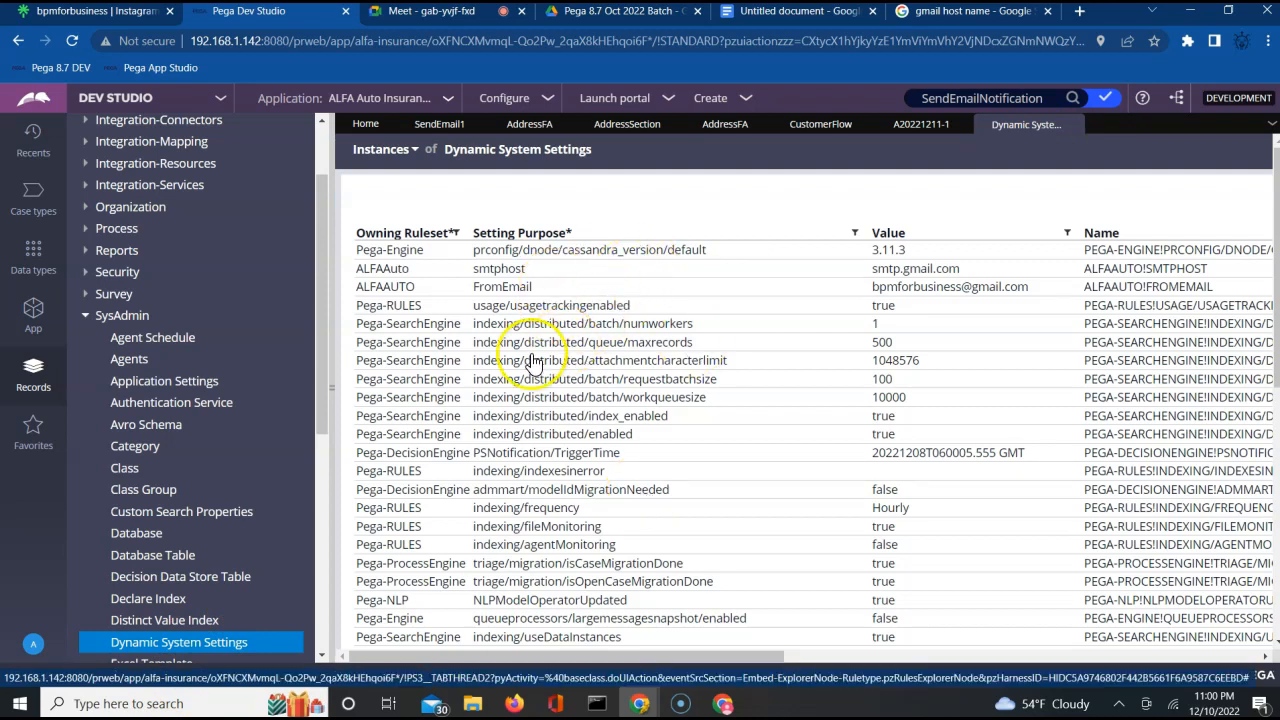
Set the ALFAAUTO FromEmail dynamic system setting to the new Gmail account's address and save it.
click(903, 288)
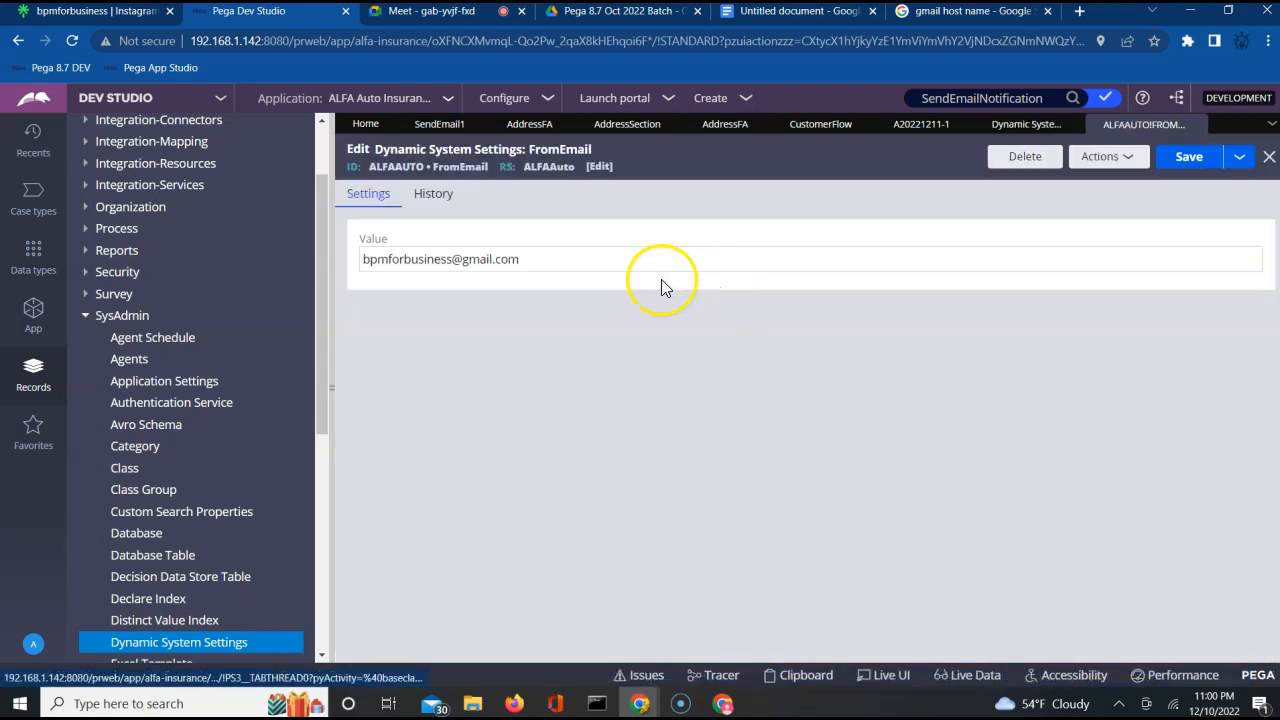
right_click(427, 267)
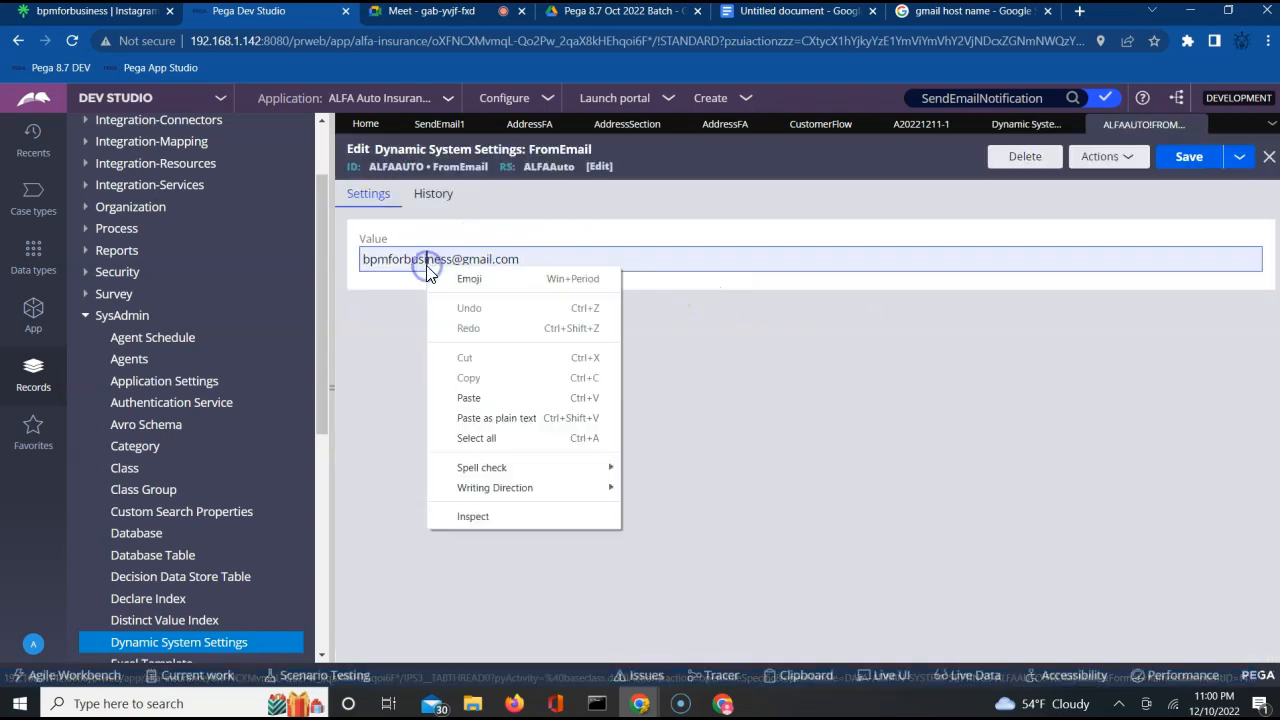
double_click(421, 259)
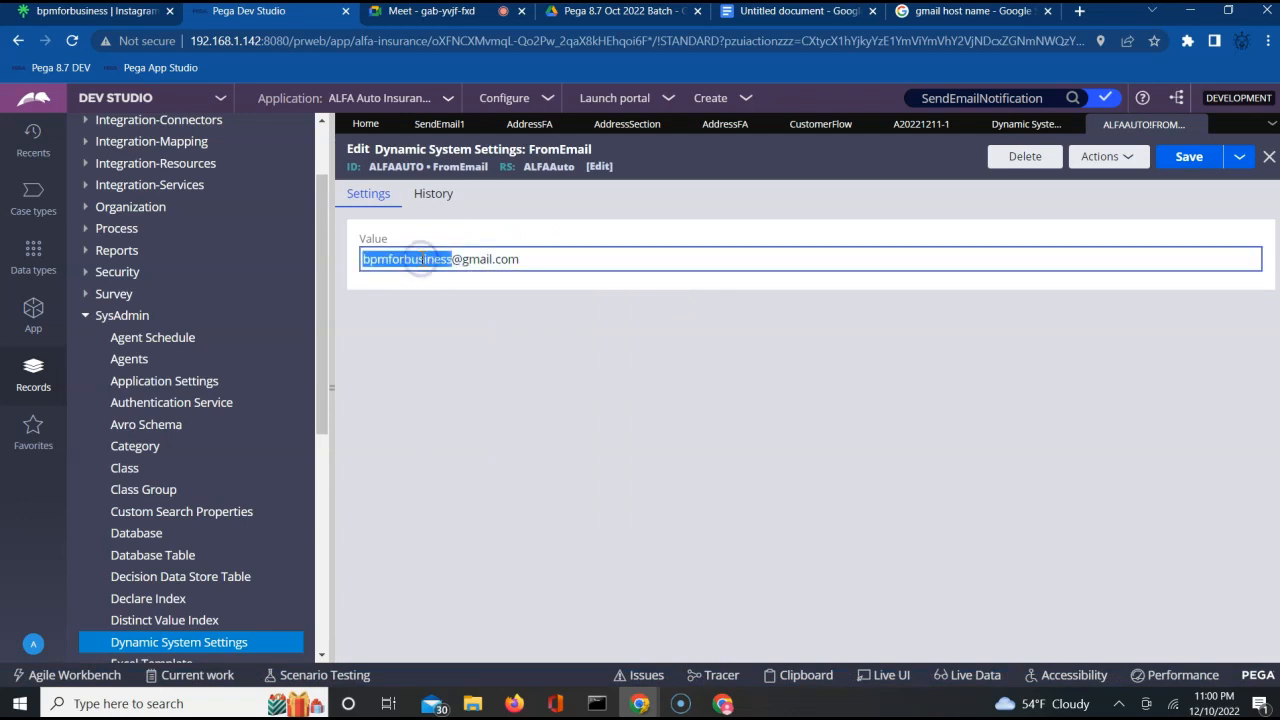
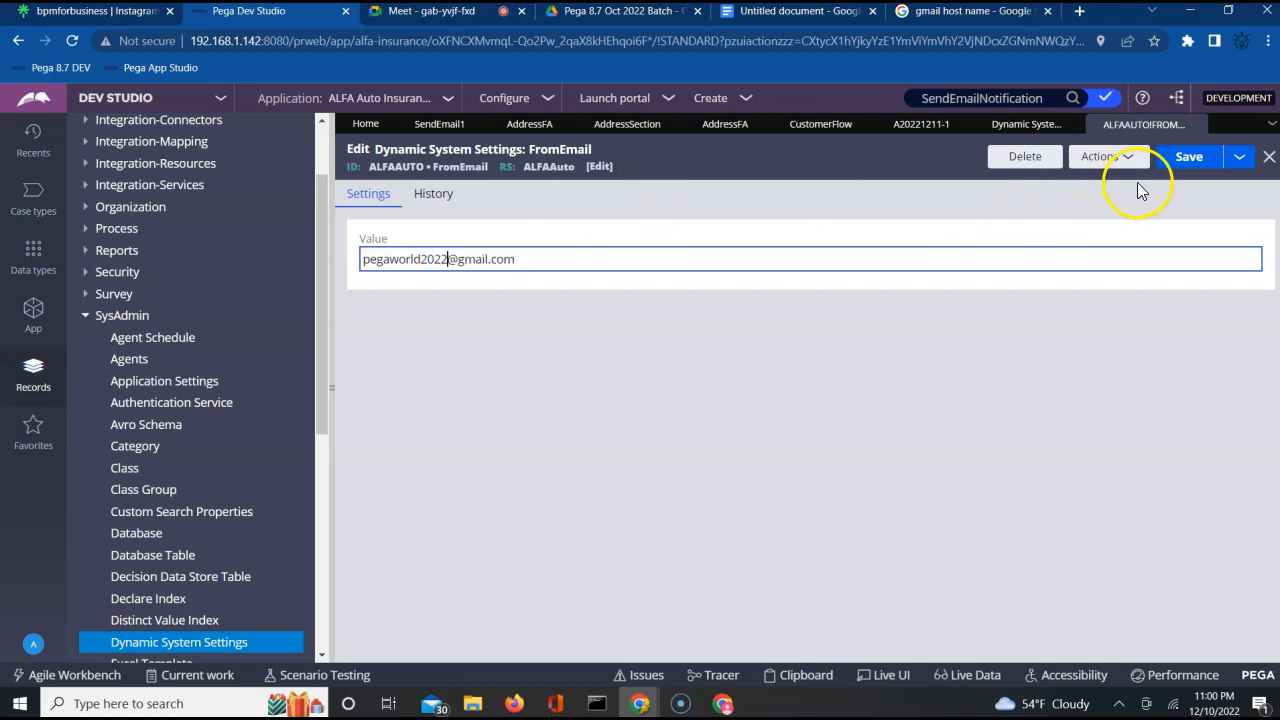
click(1182, 160)
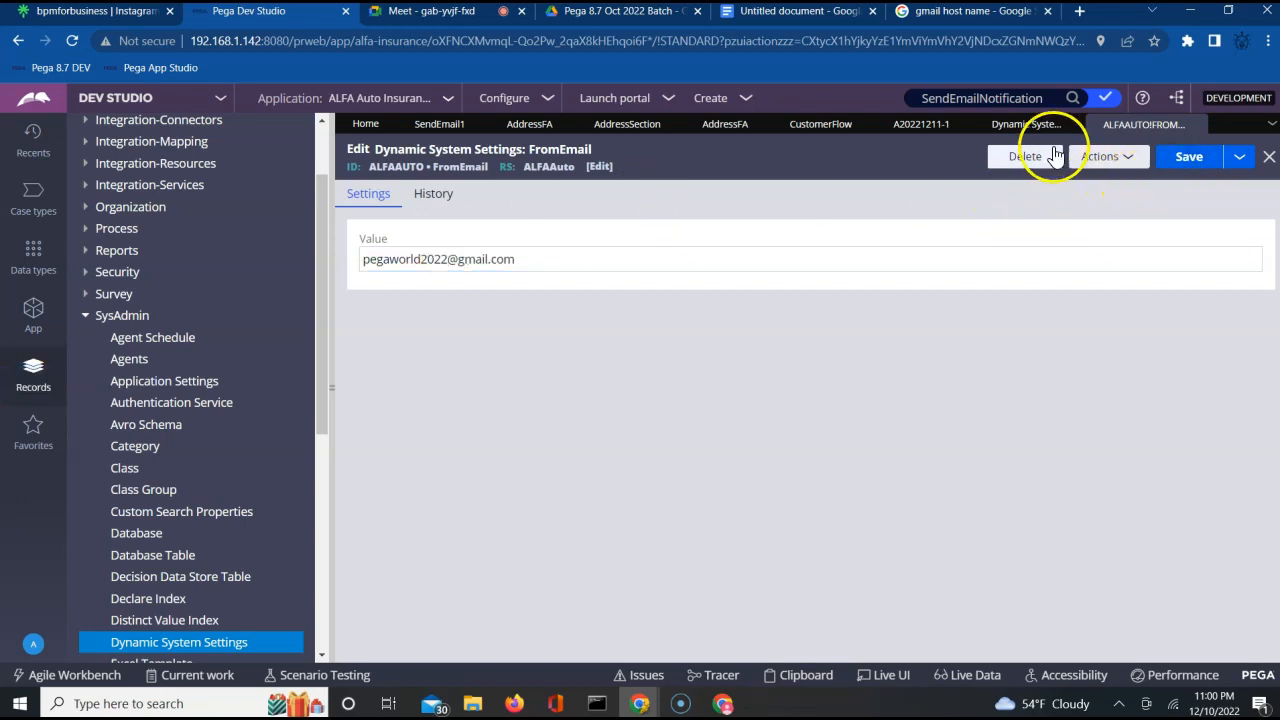
Create a dynamic system setting with short description Password, owning ruleset ALFAAuto and setting purpose Password.
click(1004, 125)
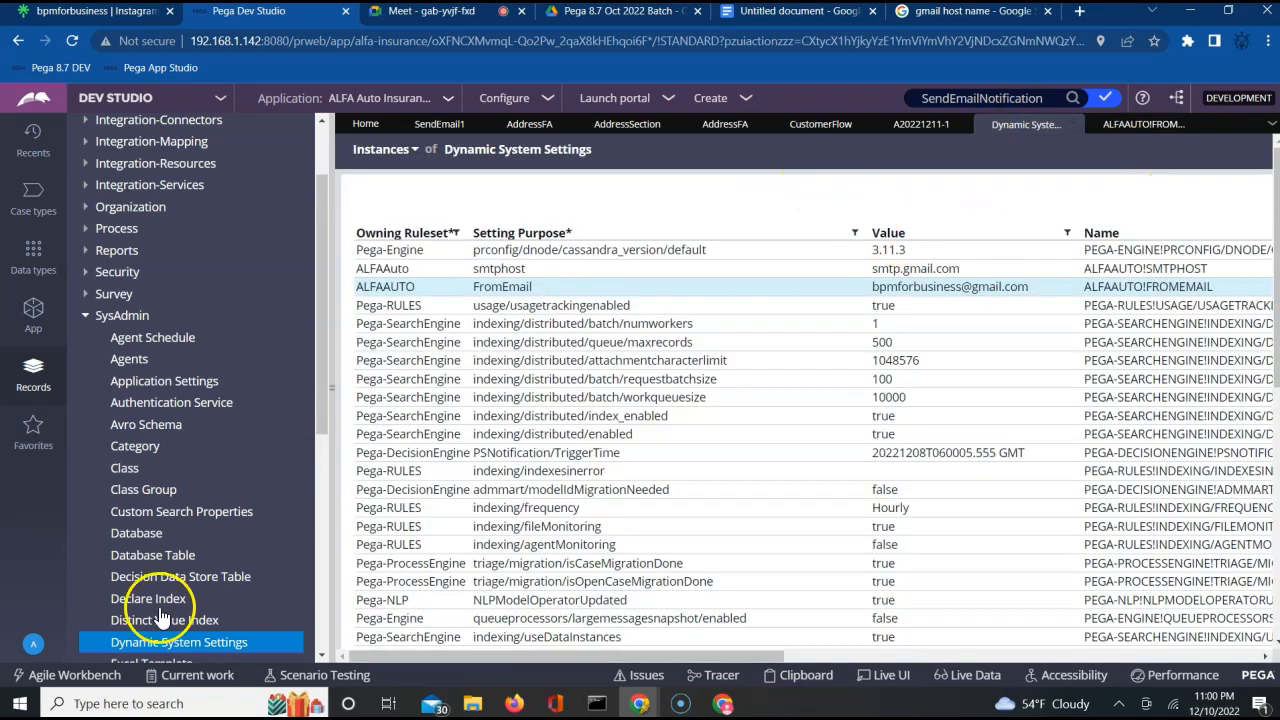
right_click(180, 645)
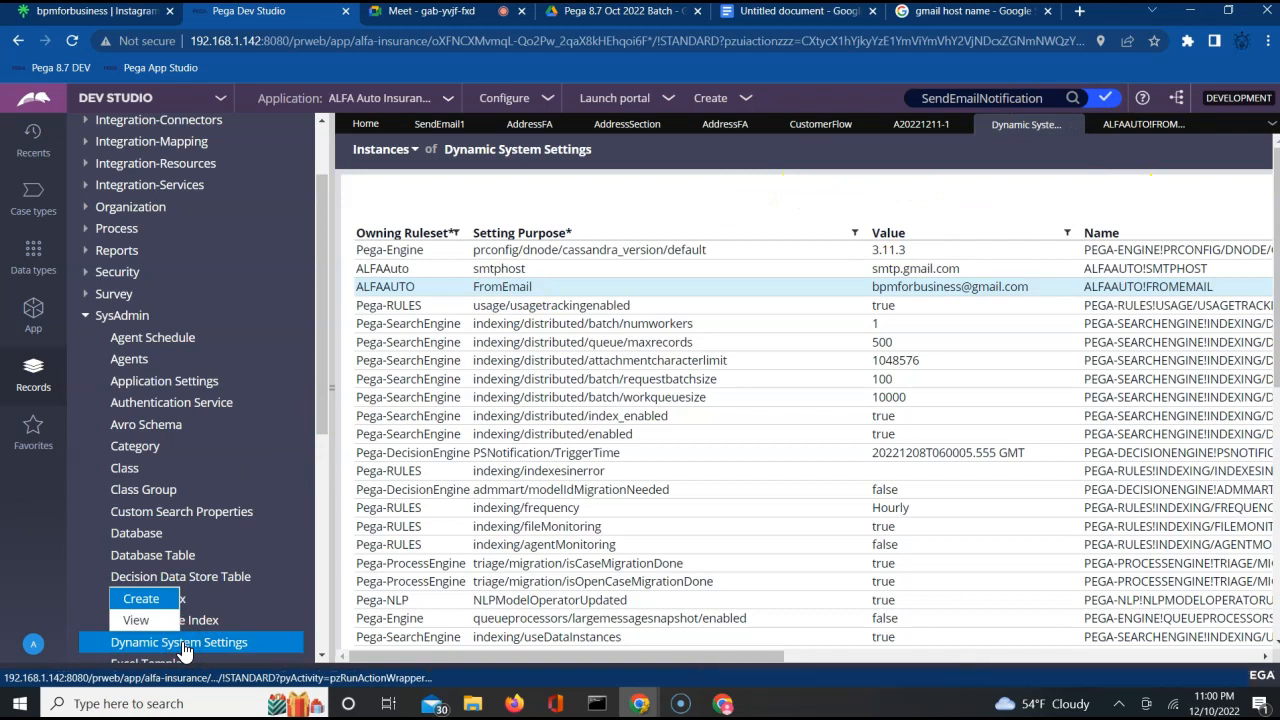
click(152, 605)
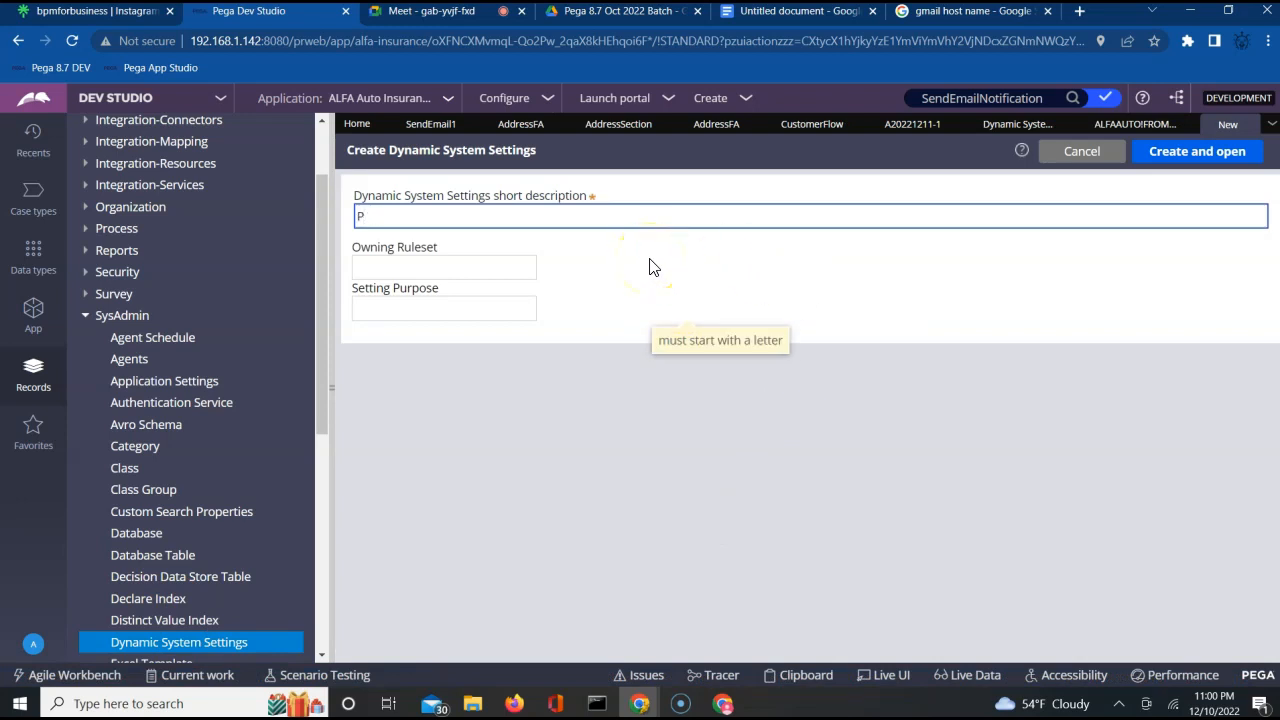
key(Tab)
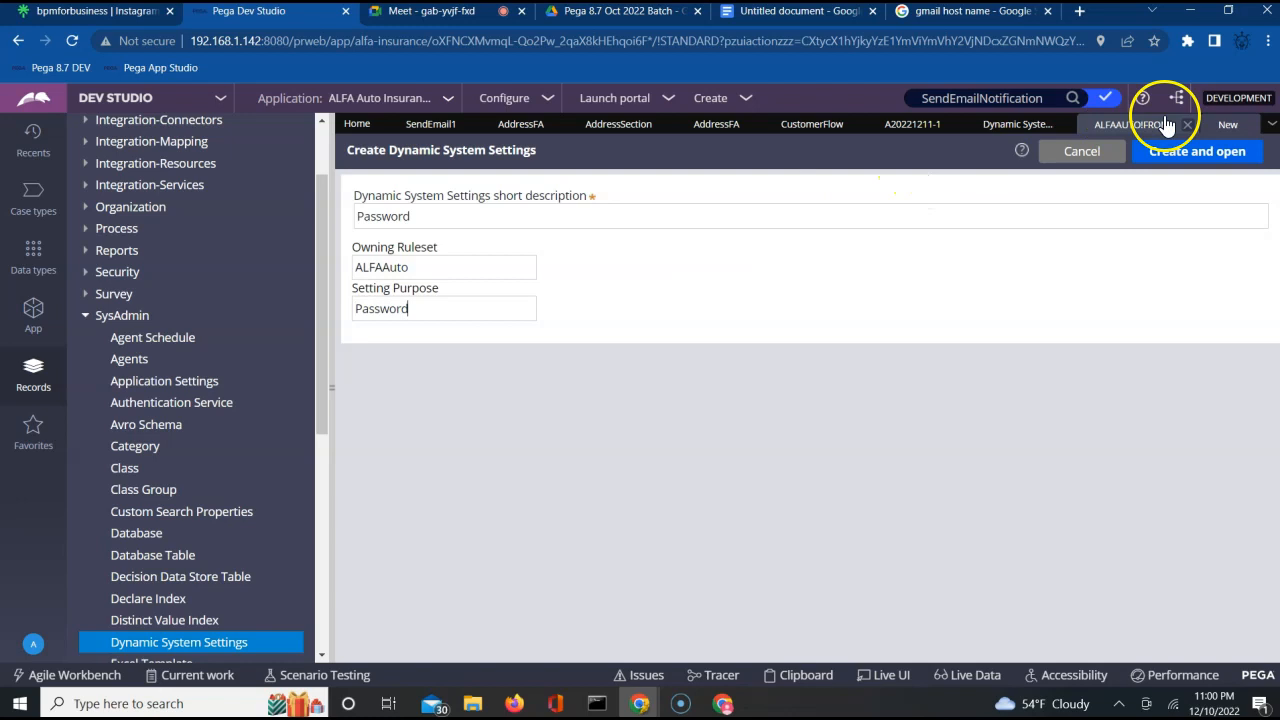
click(1180, 152)
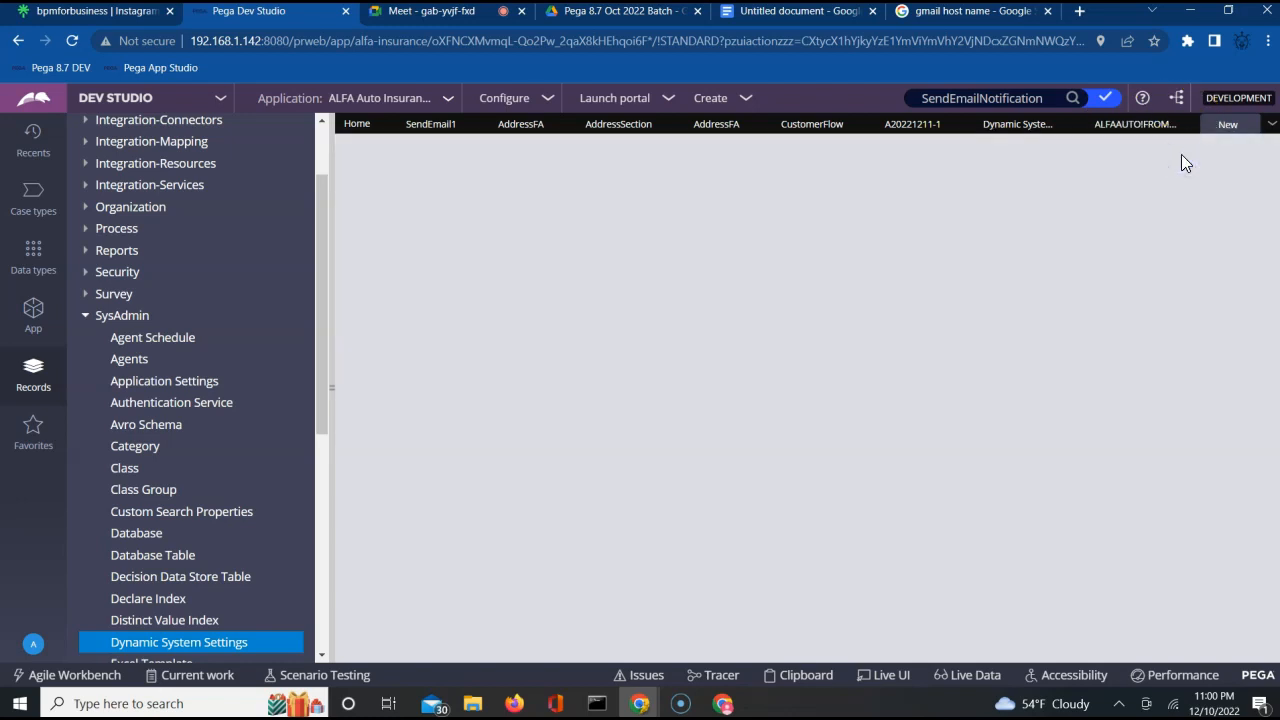
click(1183, 158)
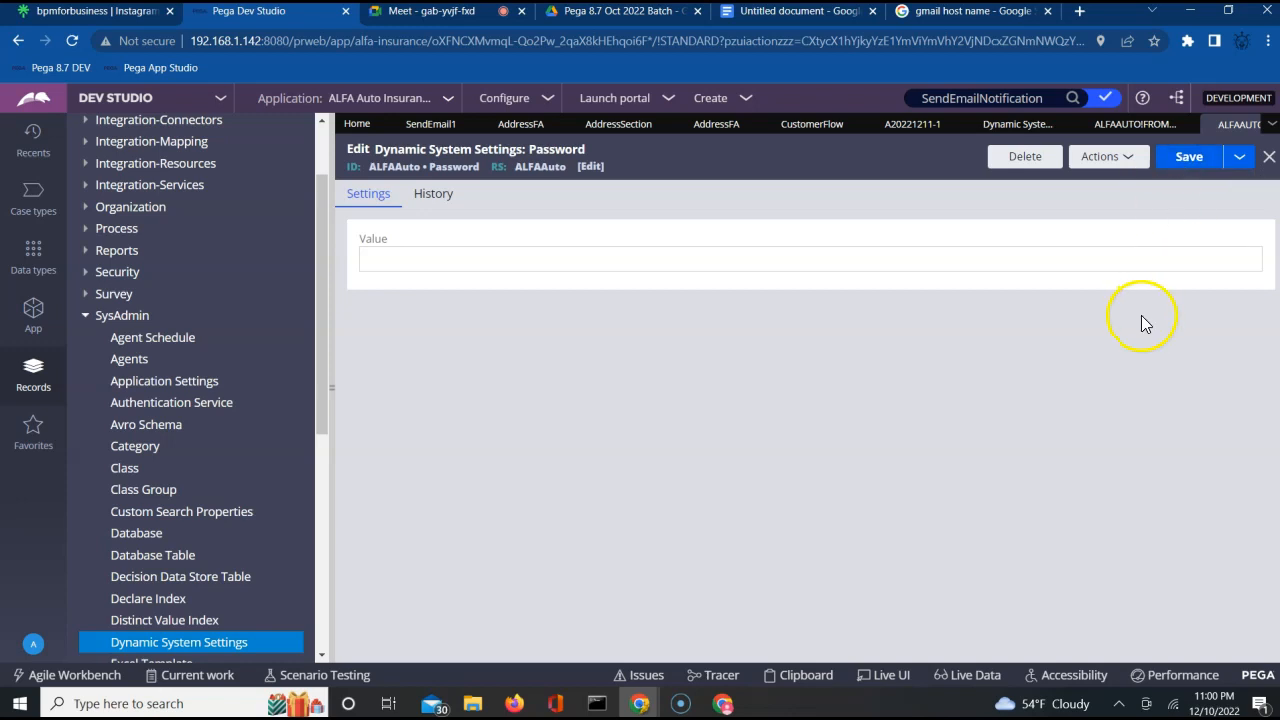
Enter the new Gmail account's password as the value of the Password dynamic system setting and save it.
click(1186, 157)
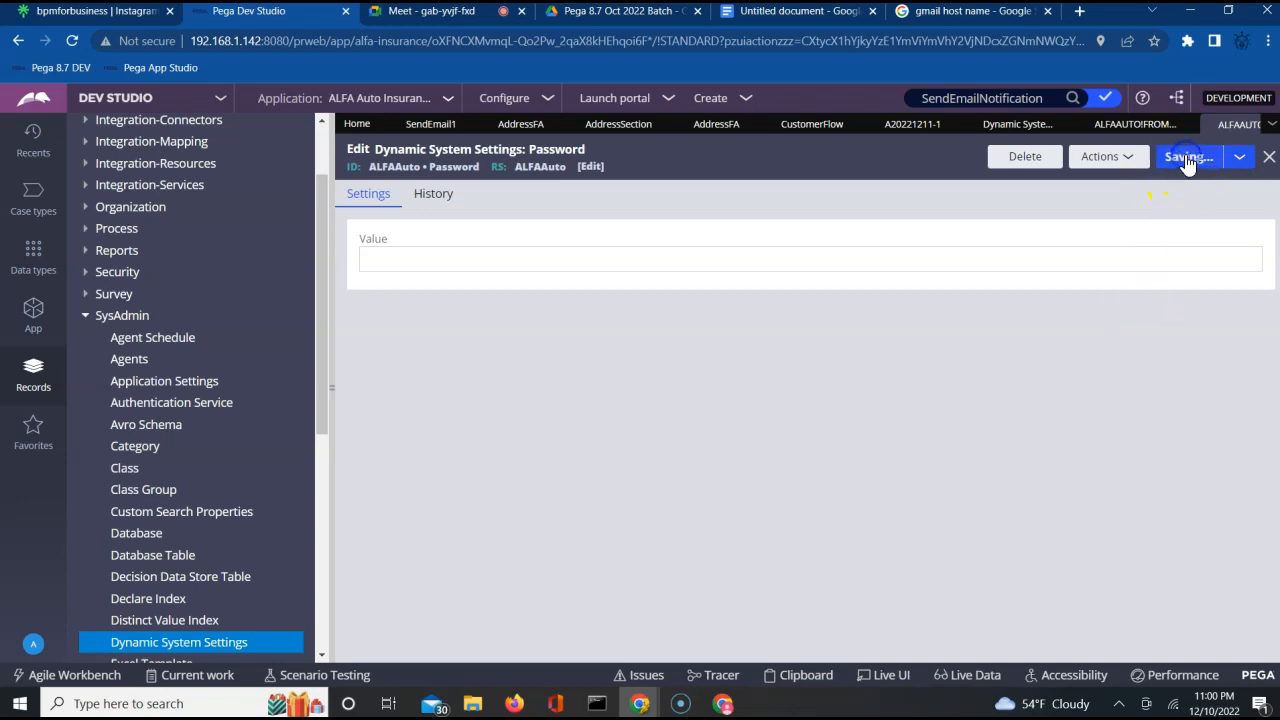
click(913, 265)
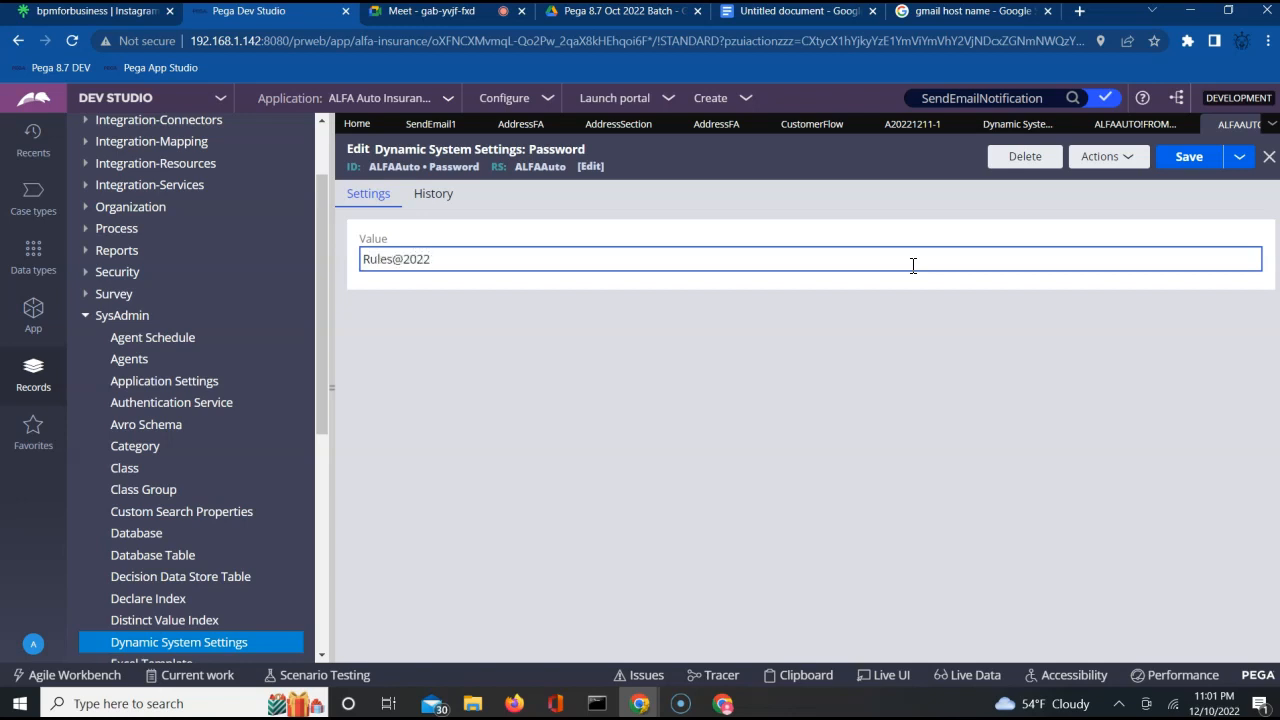
click(1192, 158)
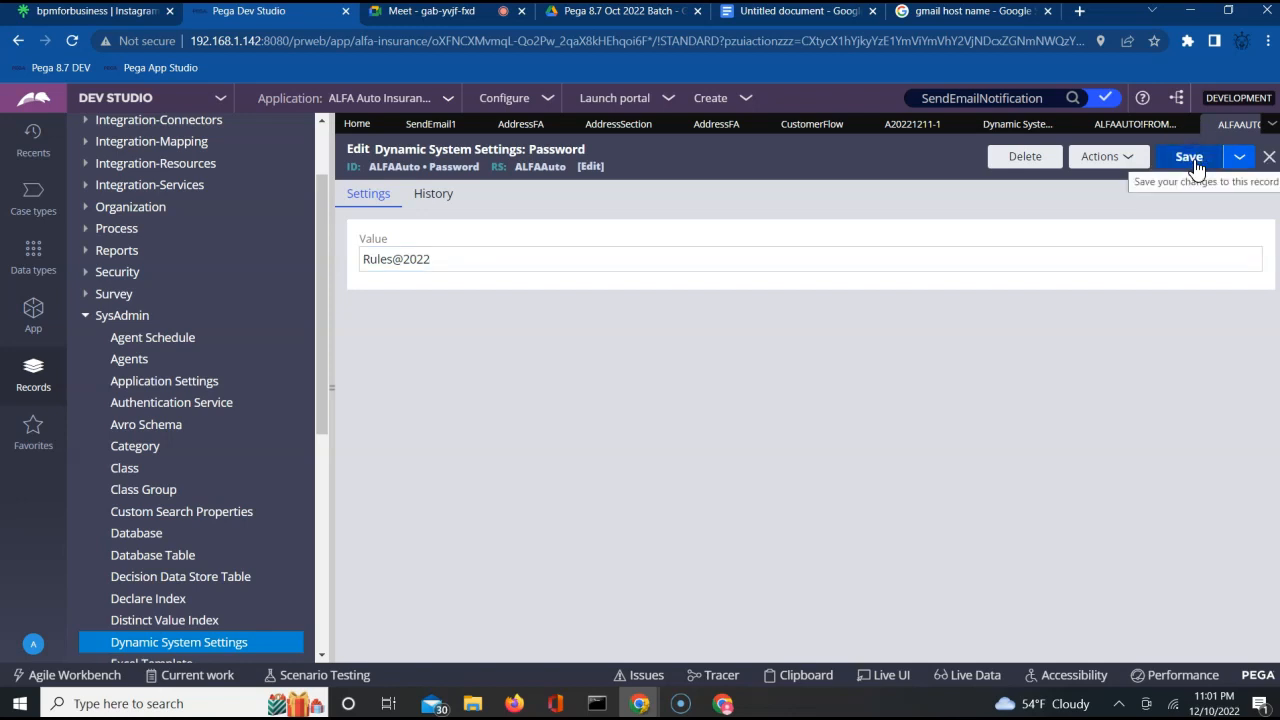
click(1147, 339)
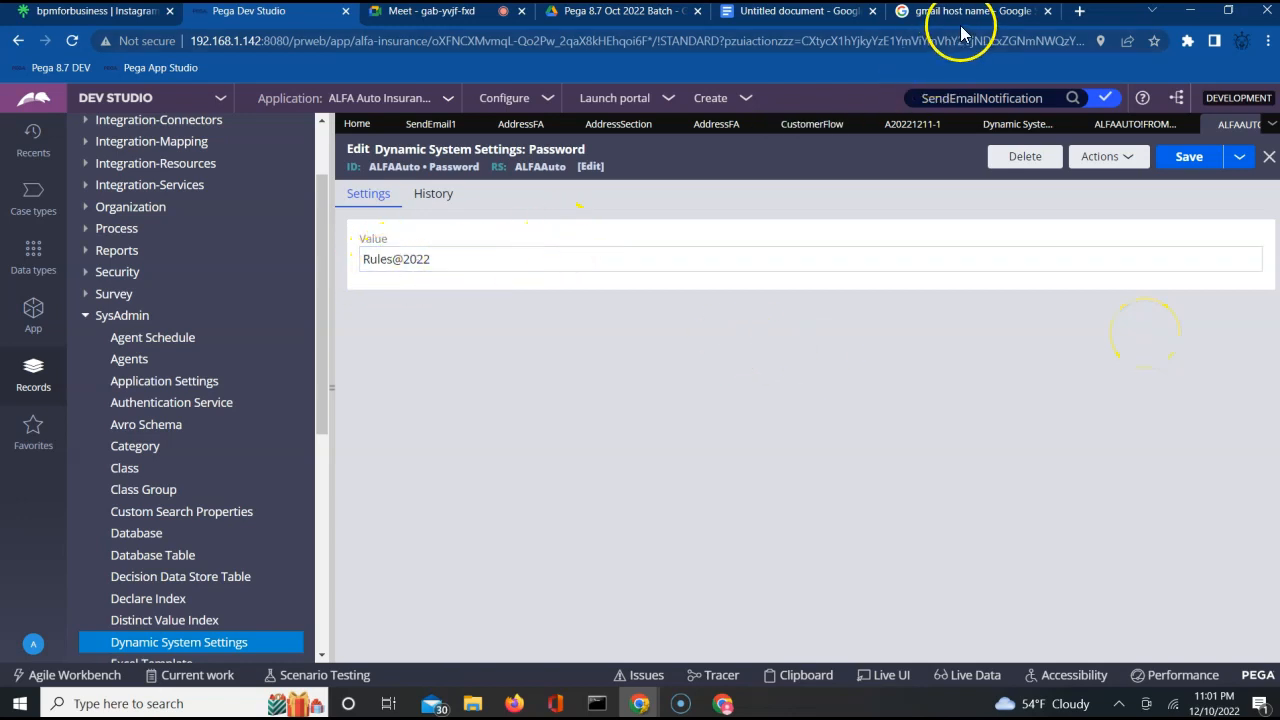
Switch to the Gmail window, finish the Chrome profile customization, and sign out of the new Google account.
click(723, 703)
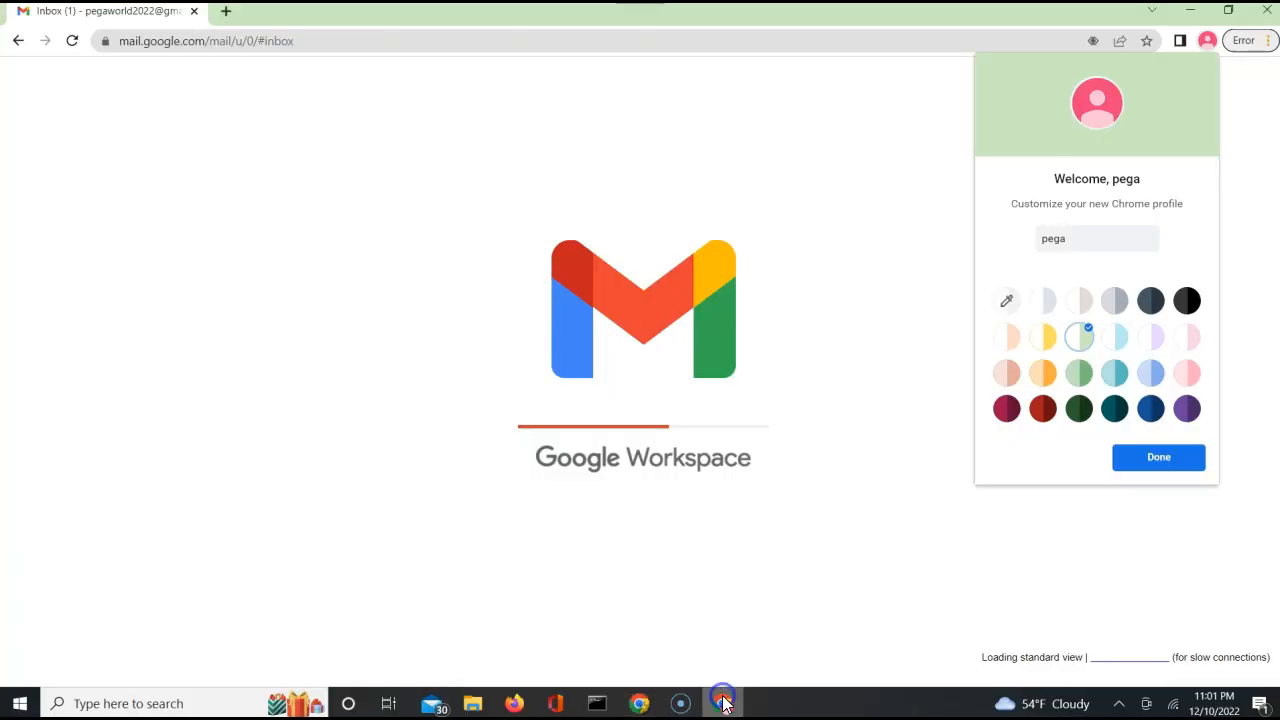
click(1163, 463)
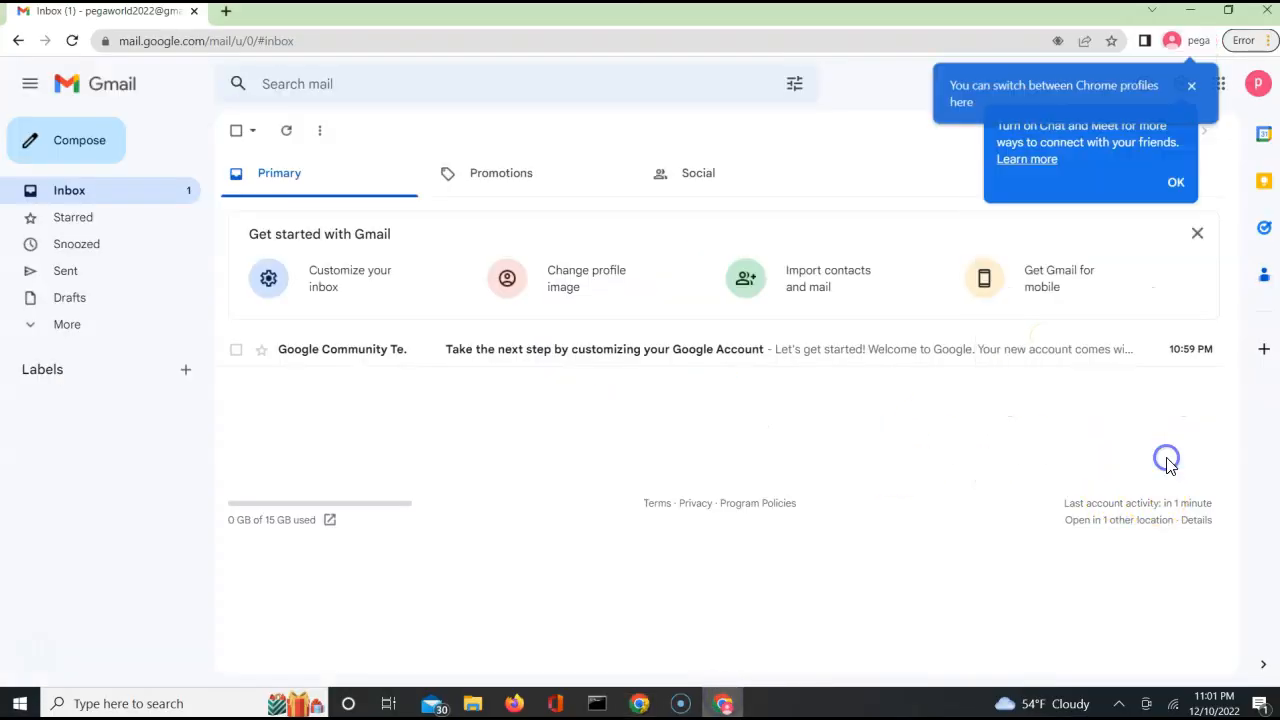
click(1260, 86)
click(1126, 373)
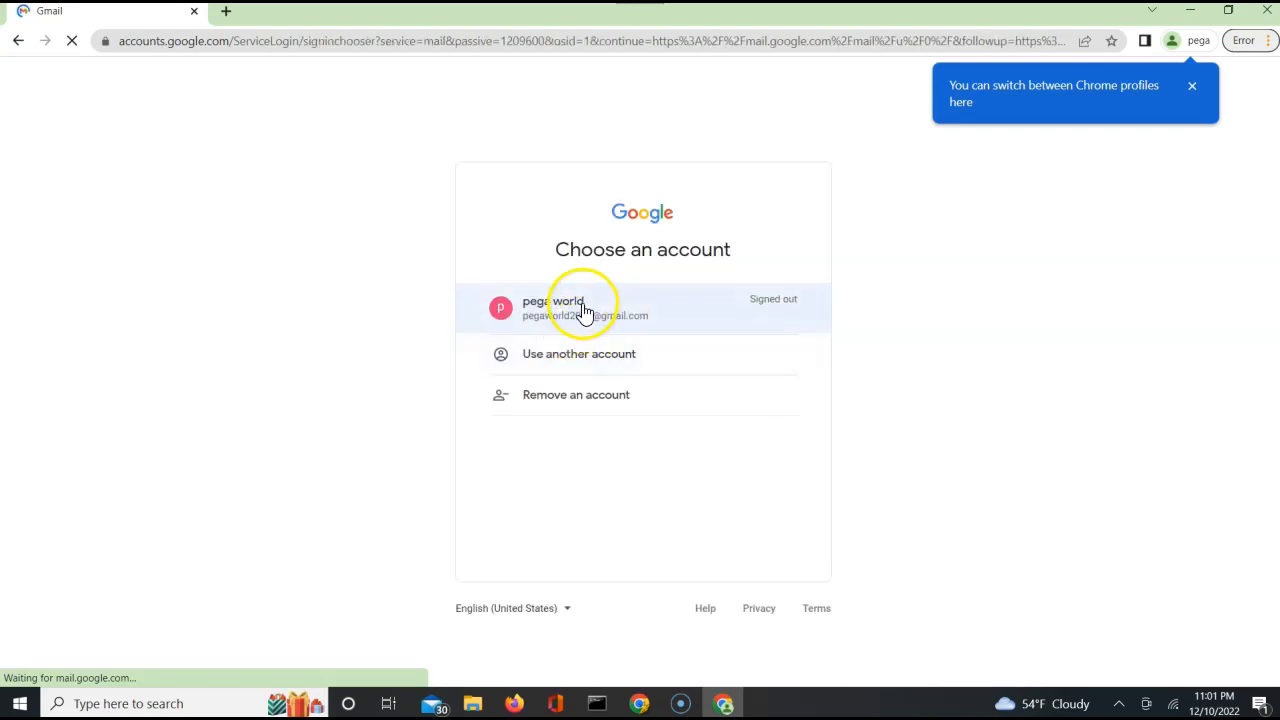
Sign back in to the new Gmail account by choosing it and entering the account password.
click(581, 312)
click(581, 343)
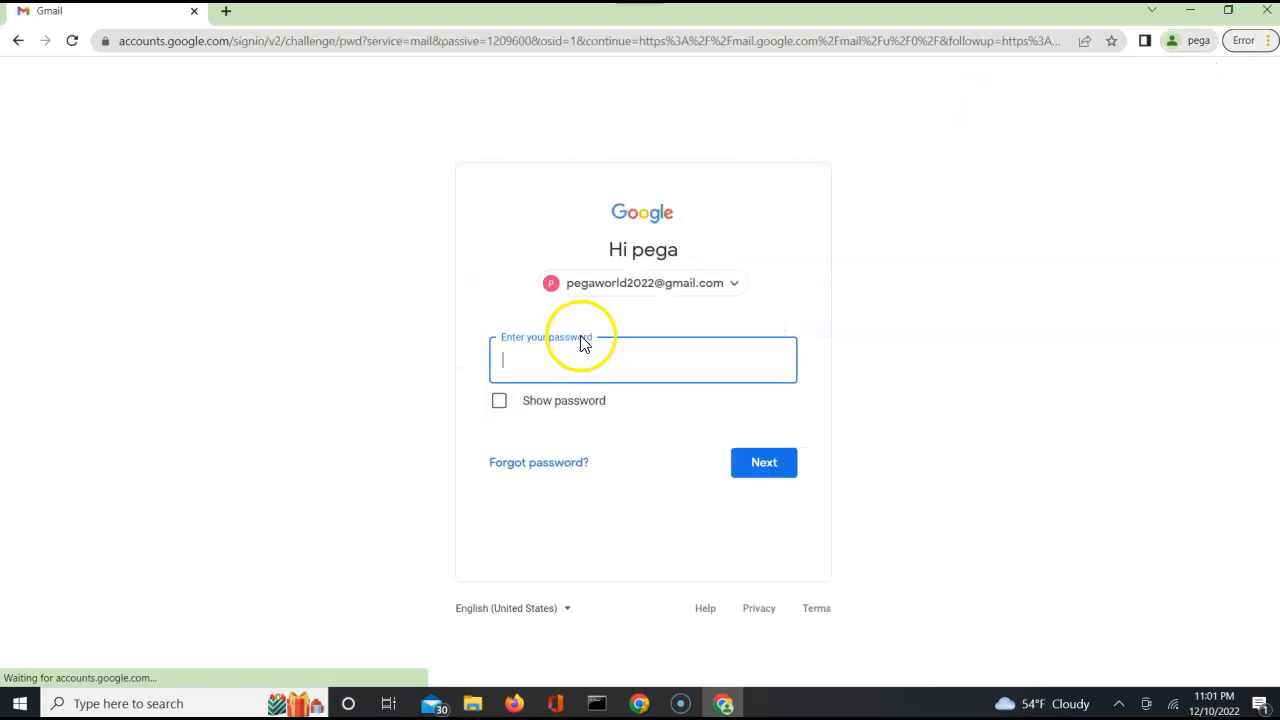
text(•••••)
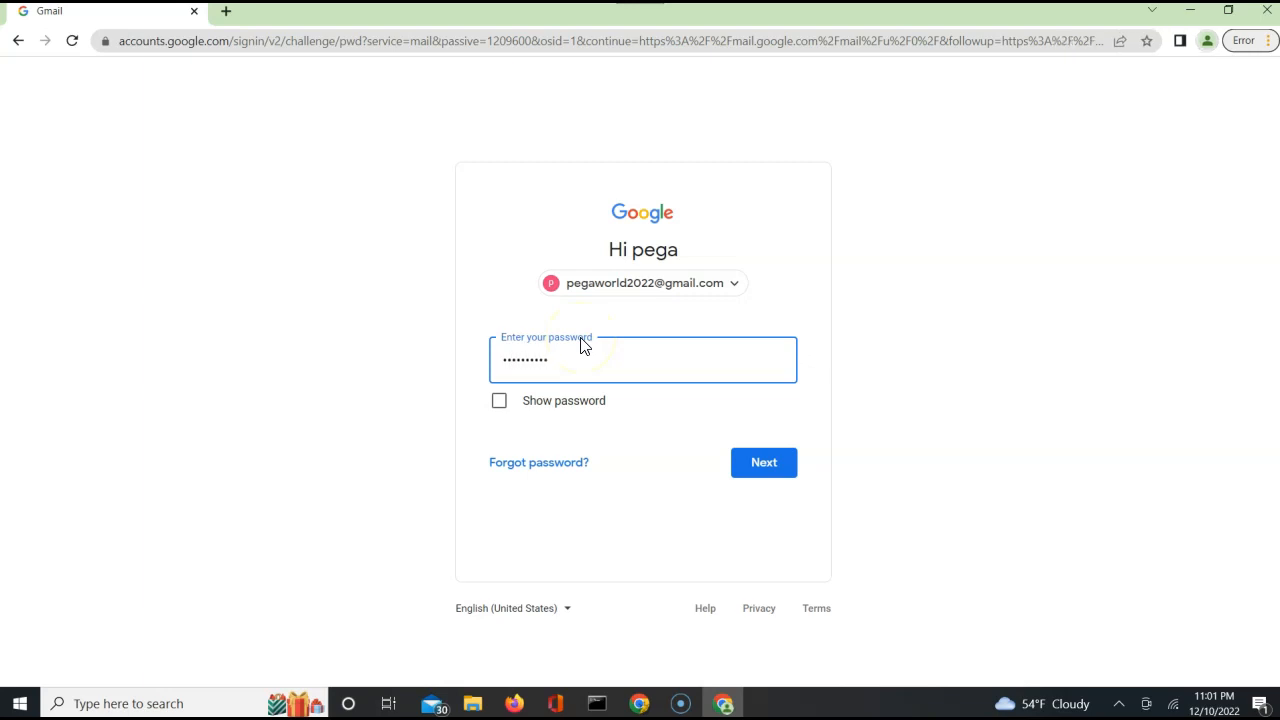
click(763, 468)
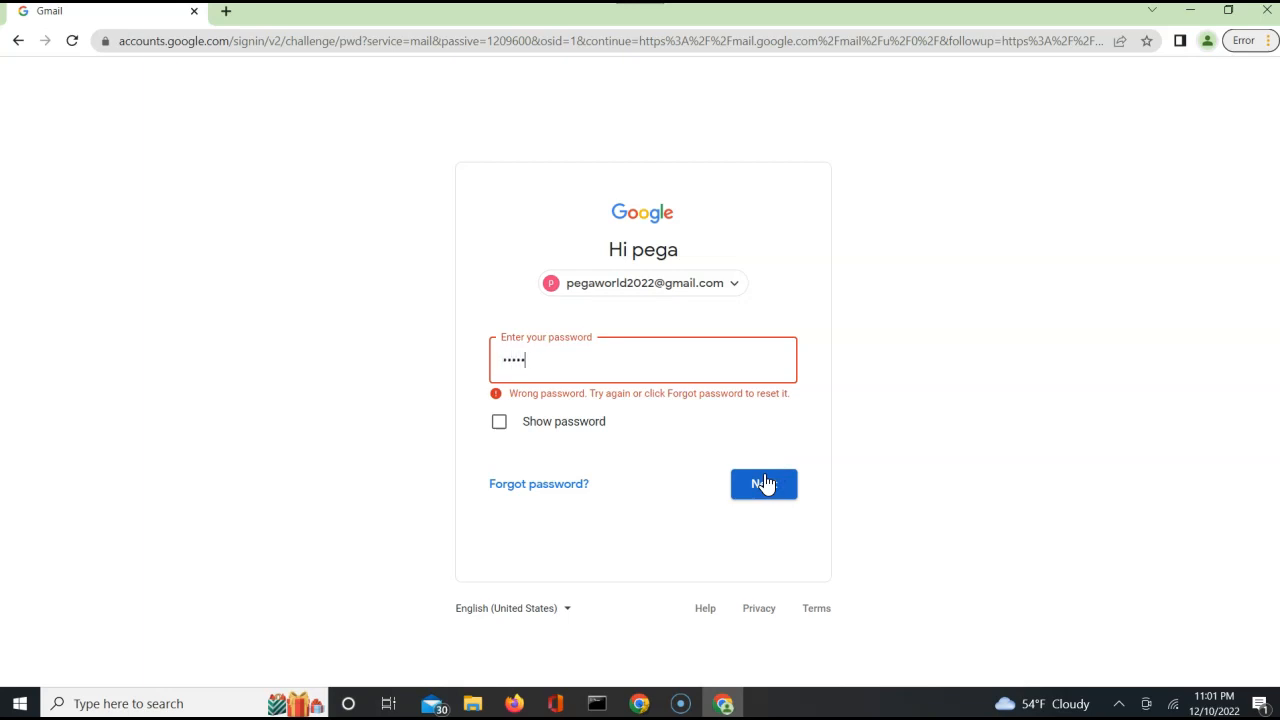
click(763, 484)
click(763, 484)
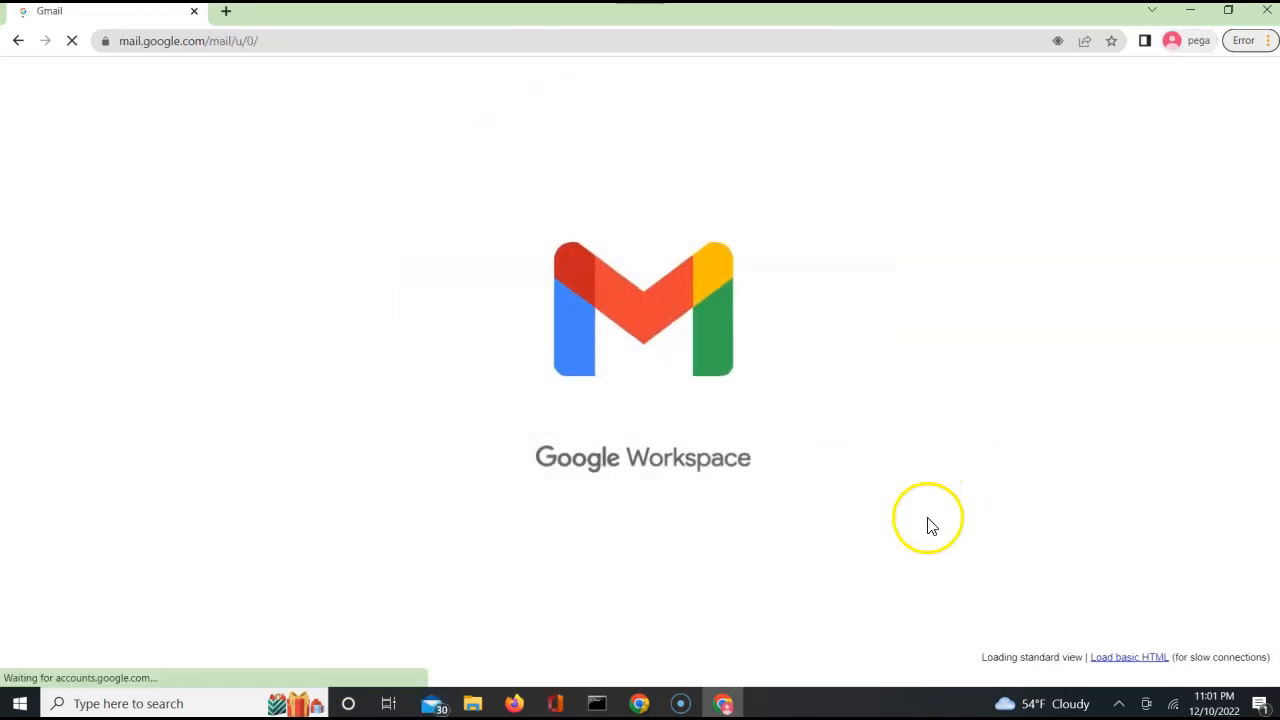
Switch to Pega Dev Studio, save the Password dynamic system setting again, and check the Gmail inbox before returning to Dev Studio.
key(alt+Tab)
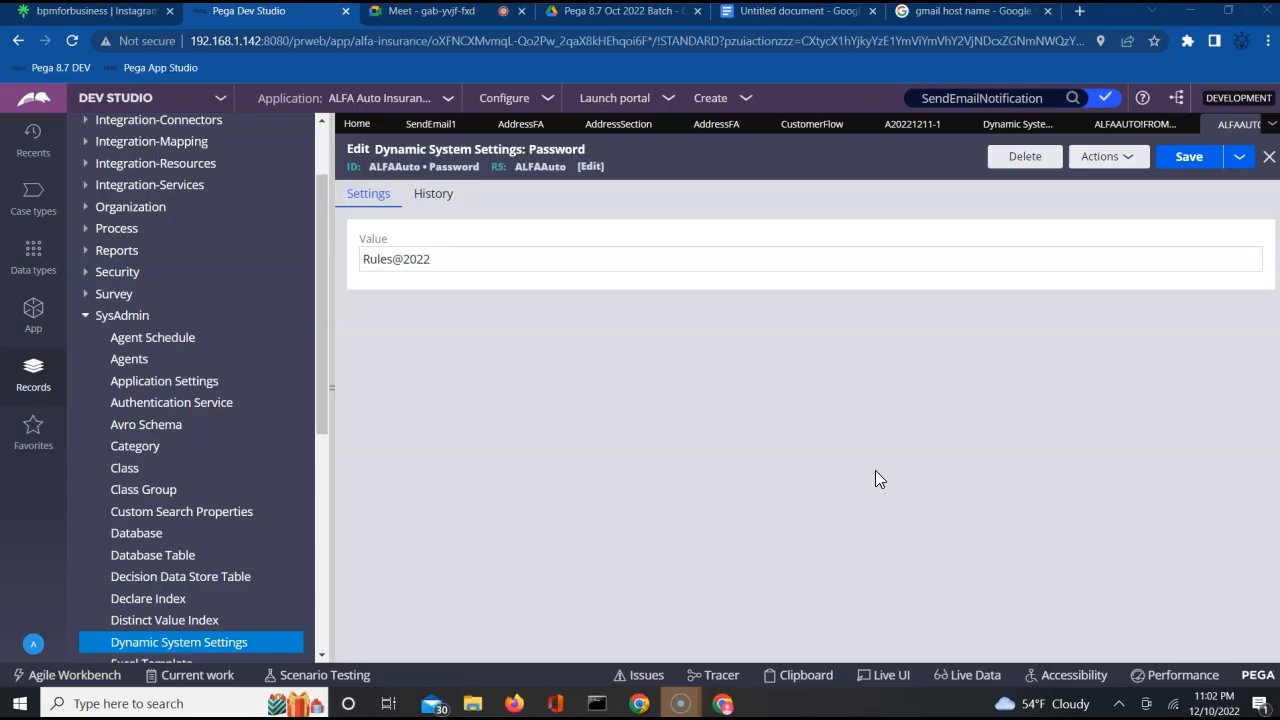
click(1192, 157)
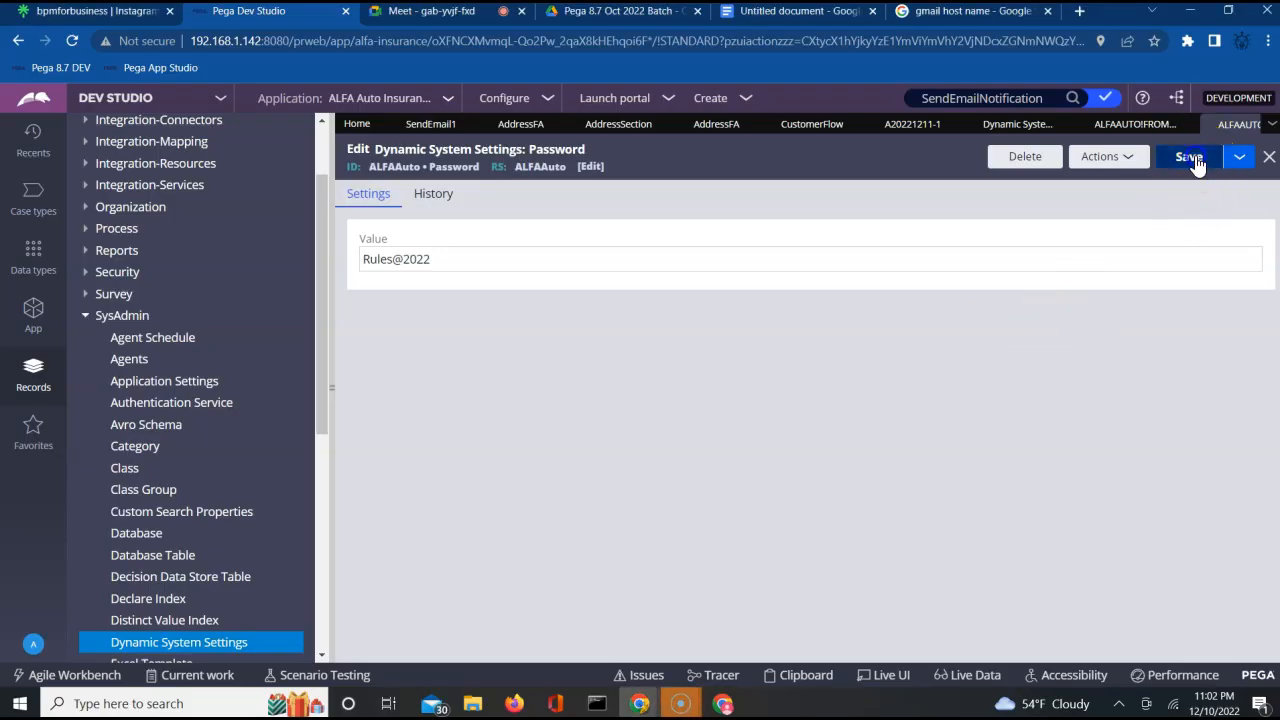
key(alt+Tab)
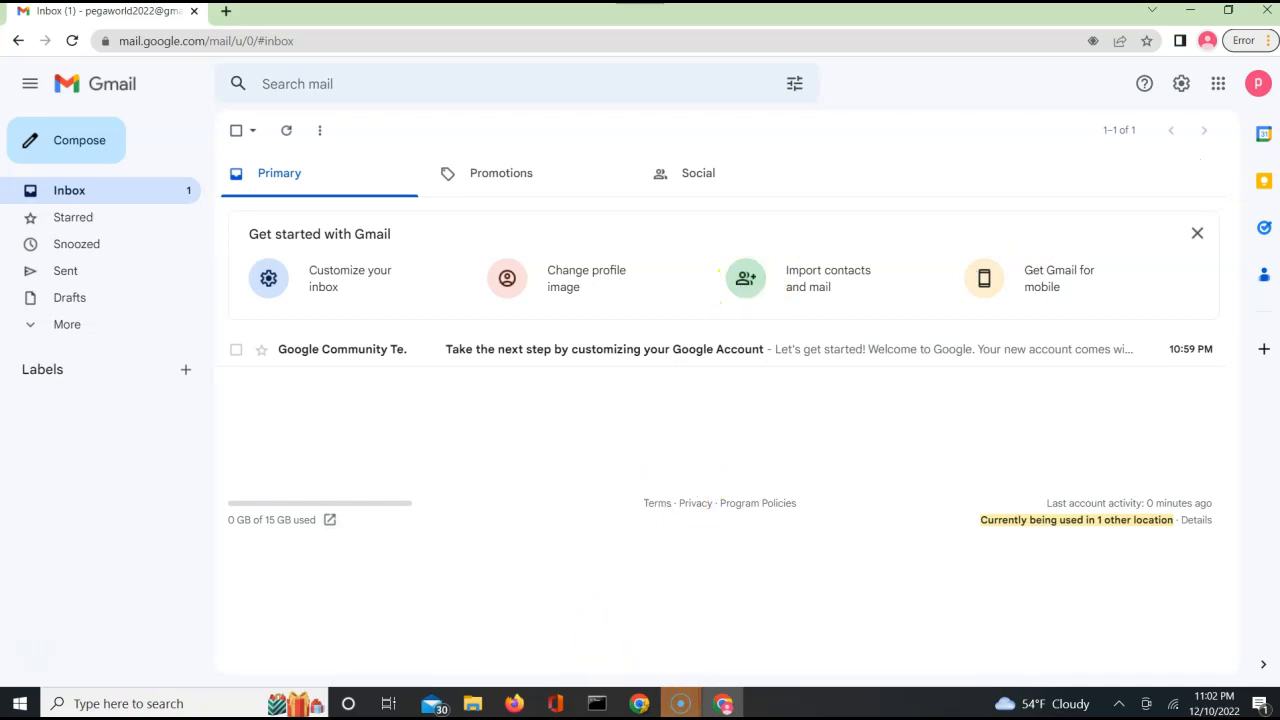
mouse_move(640, 703)
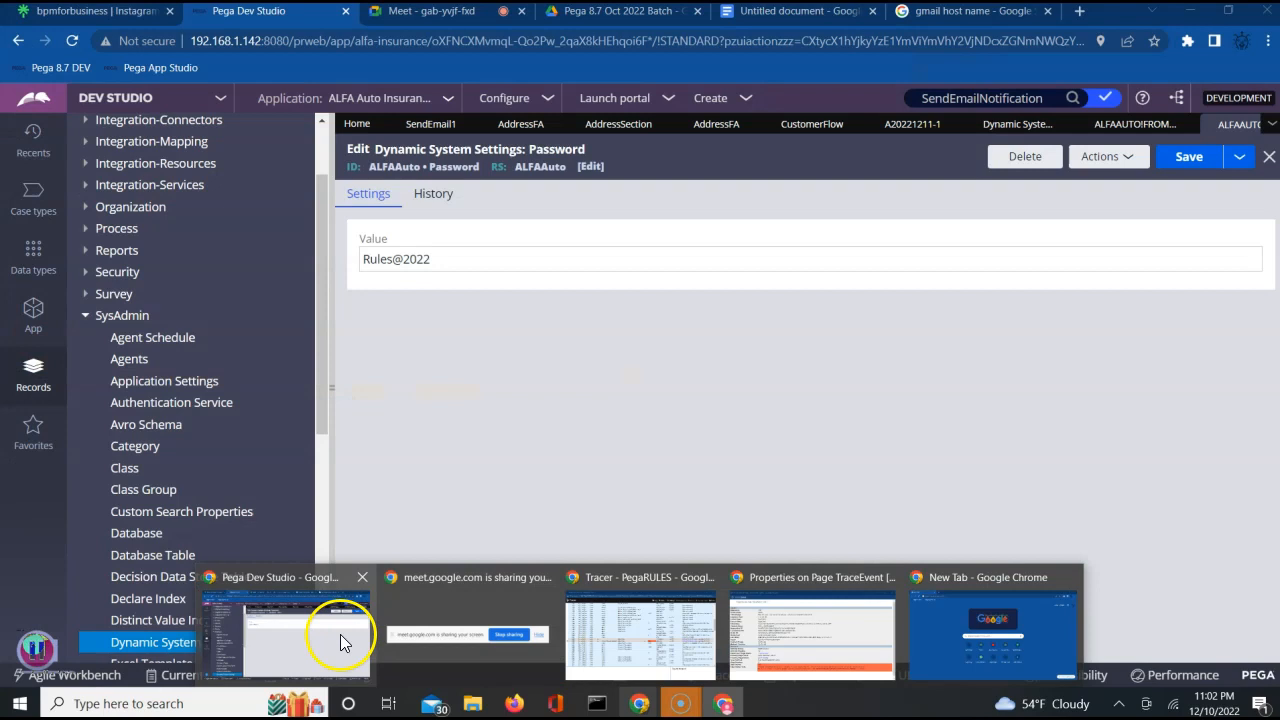
click(343, 634)
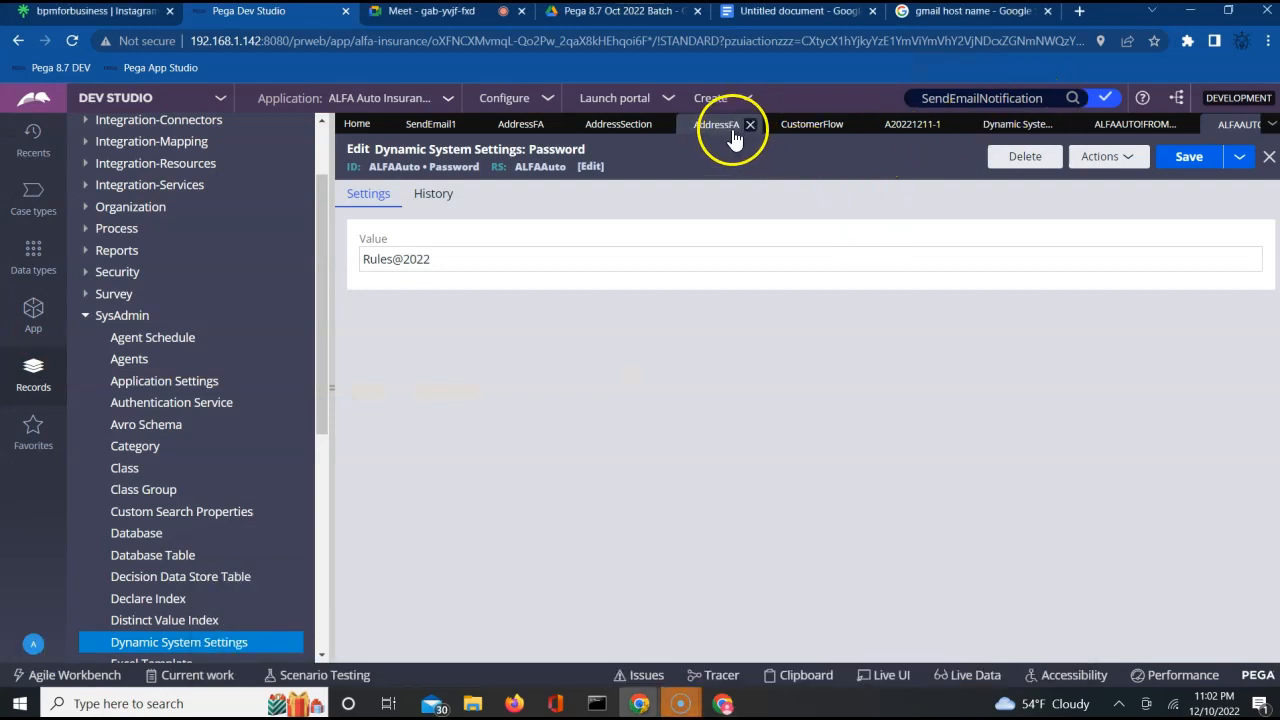
Open the earlier resolved ALFA Auto Insurance case and refresh it.
click(906, 126)
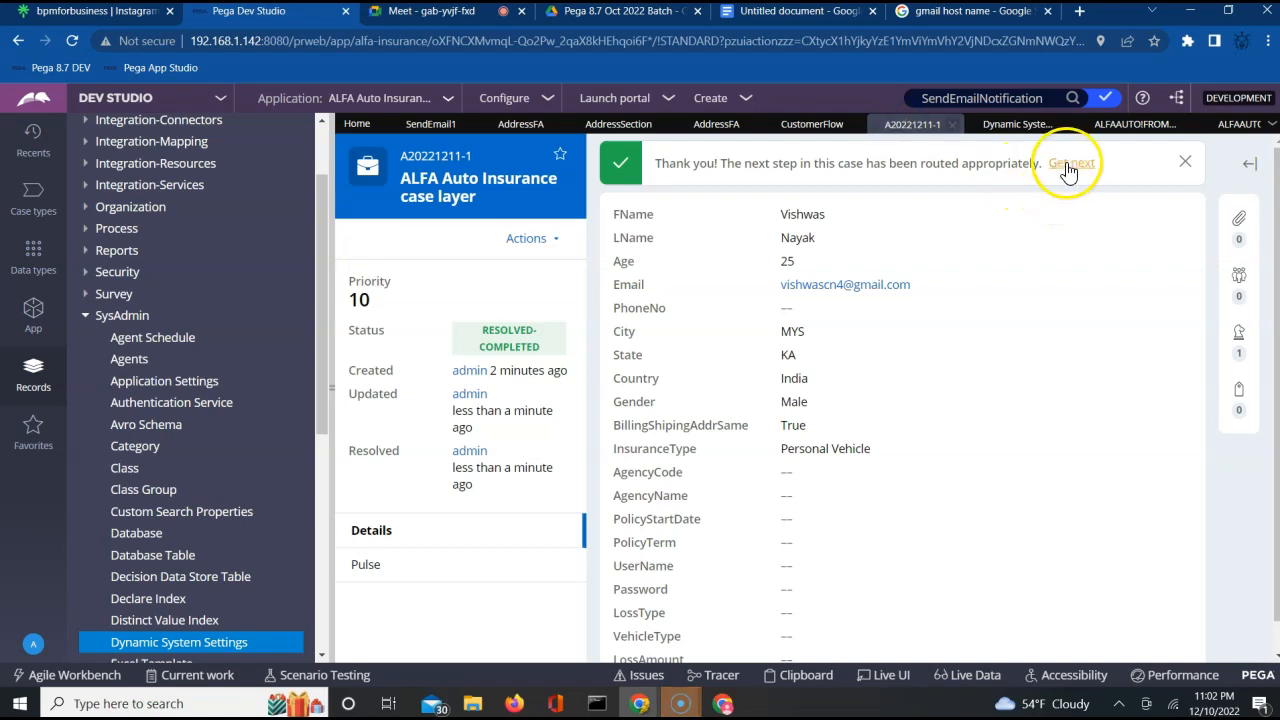
click(527, 242)
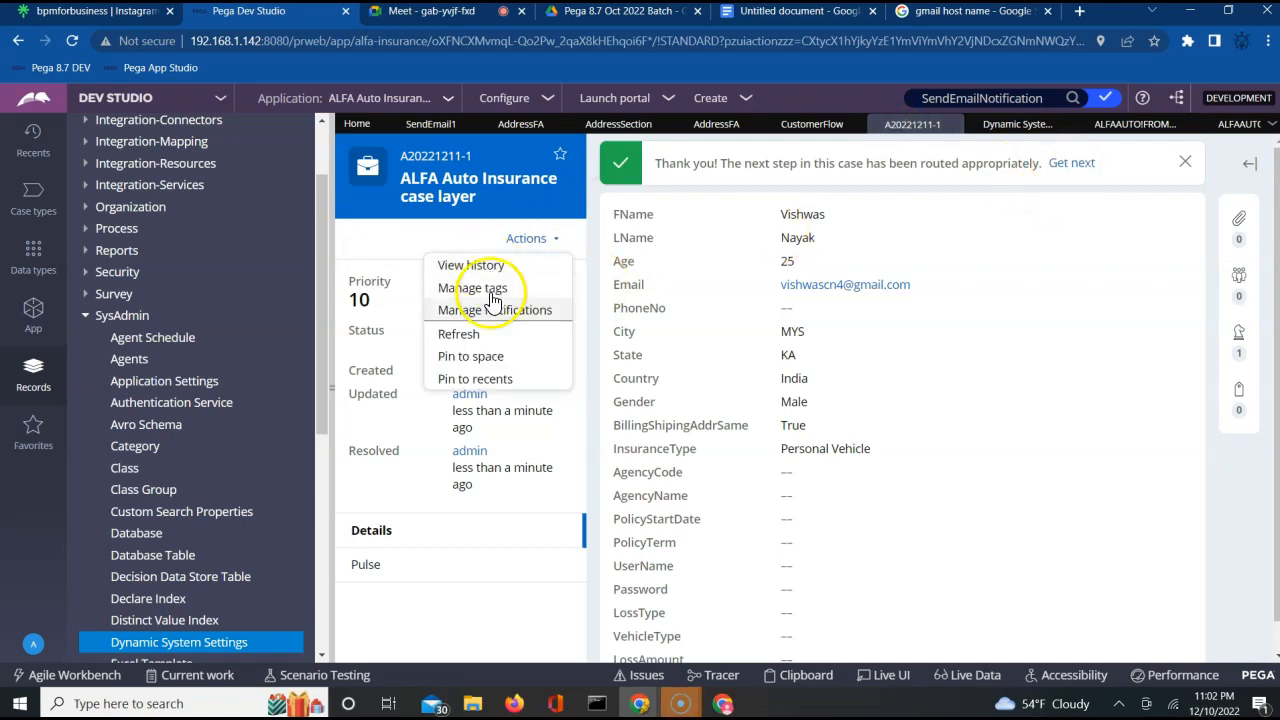
click(481, 338)
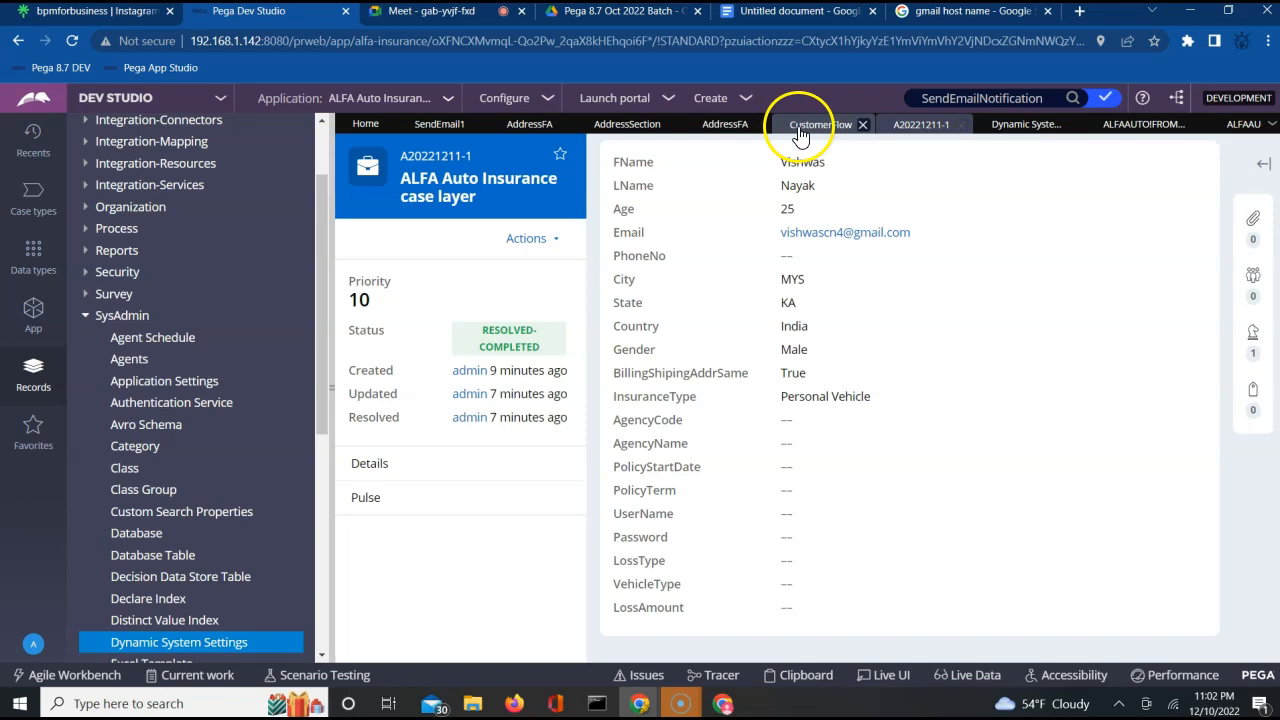
Run the CustomerFlow flow and create a new ALFA Auto Insurance case with the CustID left blank.
click(800, 128)
click(1133, 162)
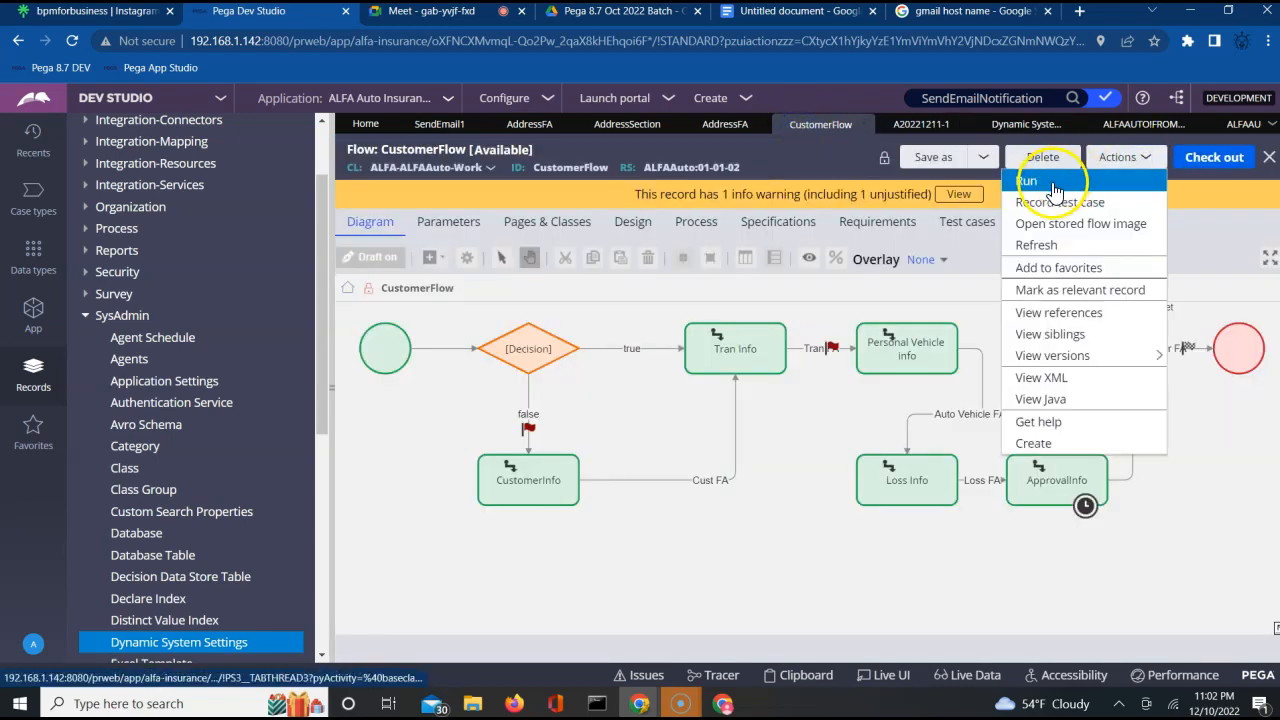
click(1052, 183)
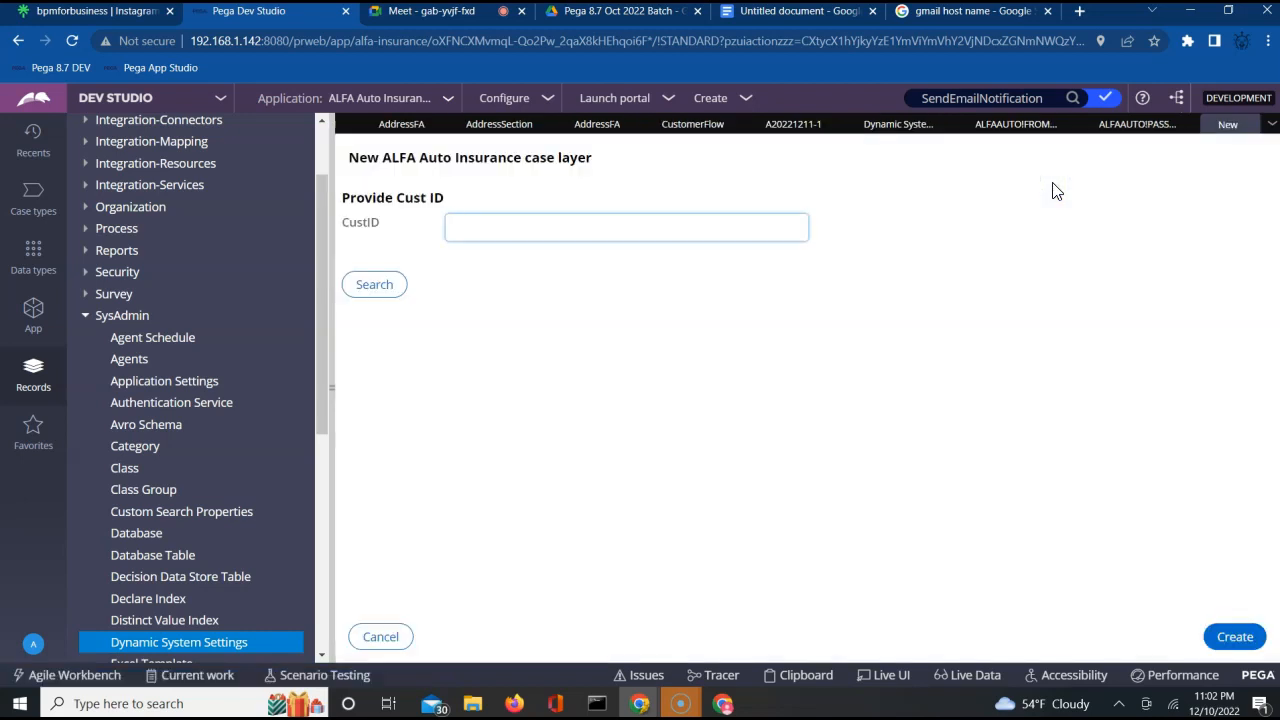
click(1225, 640)
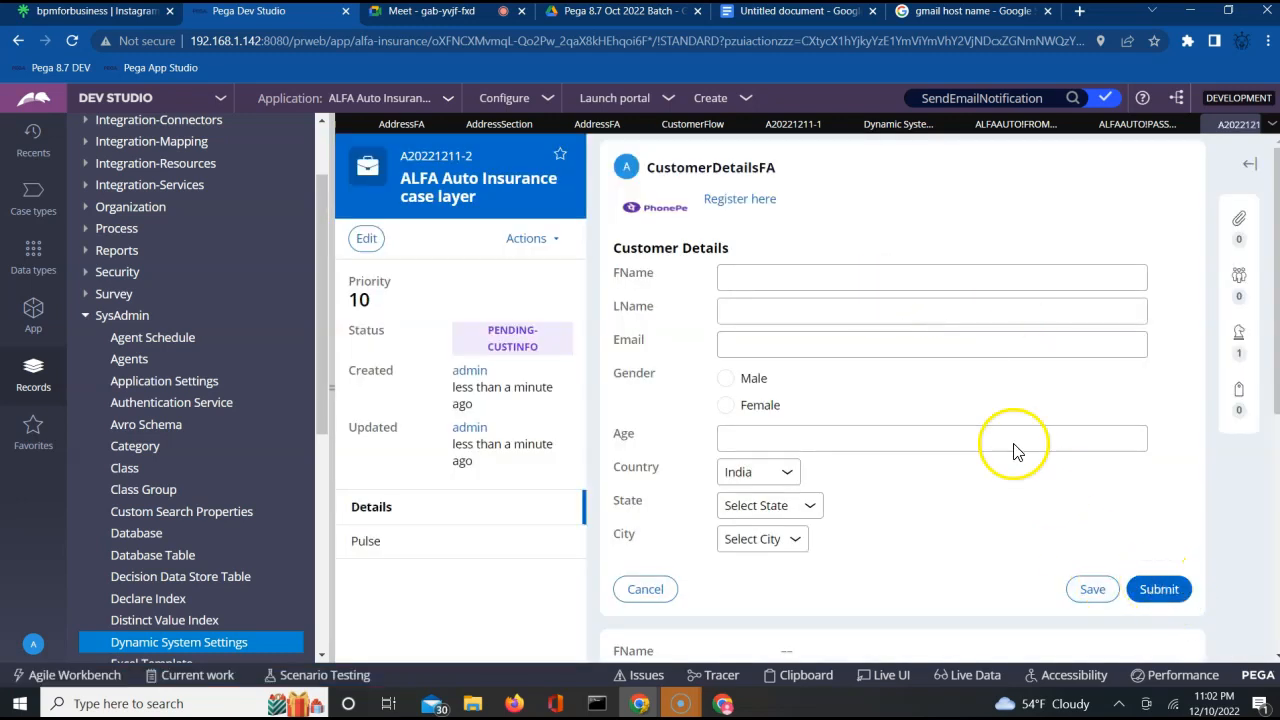
Enter the customer's email and submit the customer details, leaving the TransactionFA and AUTOVehicleFA forms blank when submitting them.
click(860, 350)
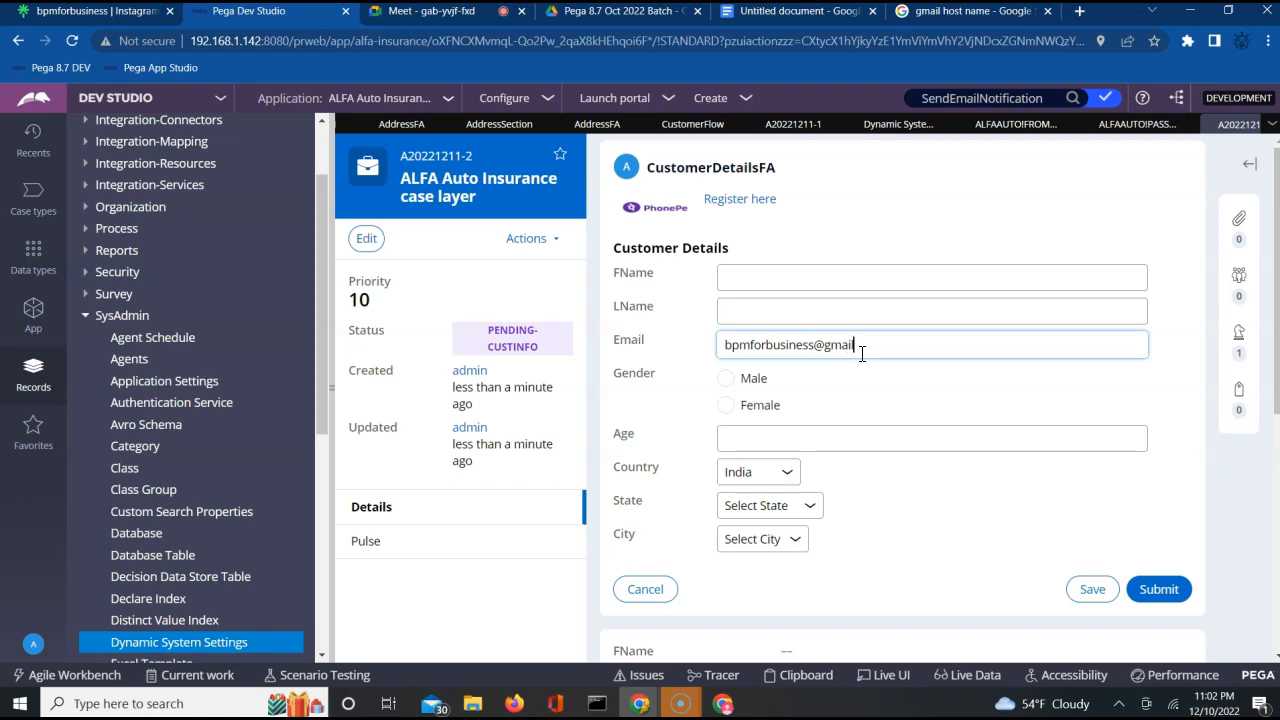
click(1155, 591)
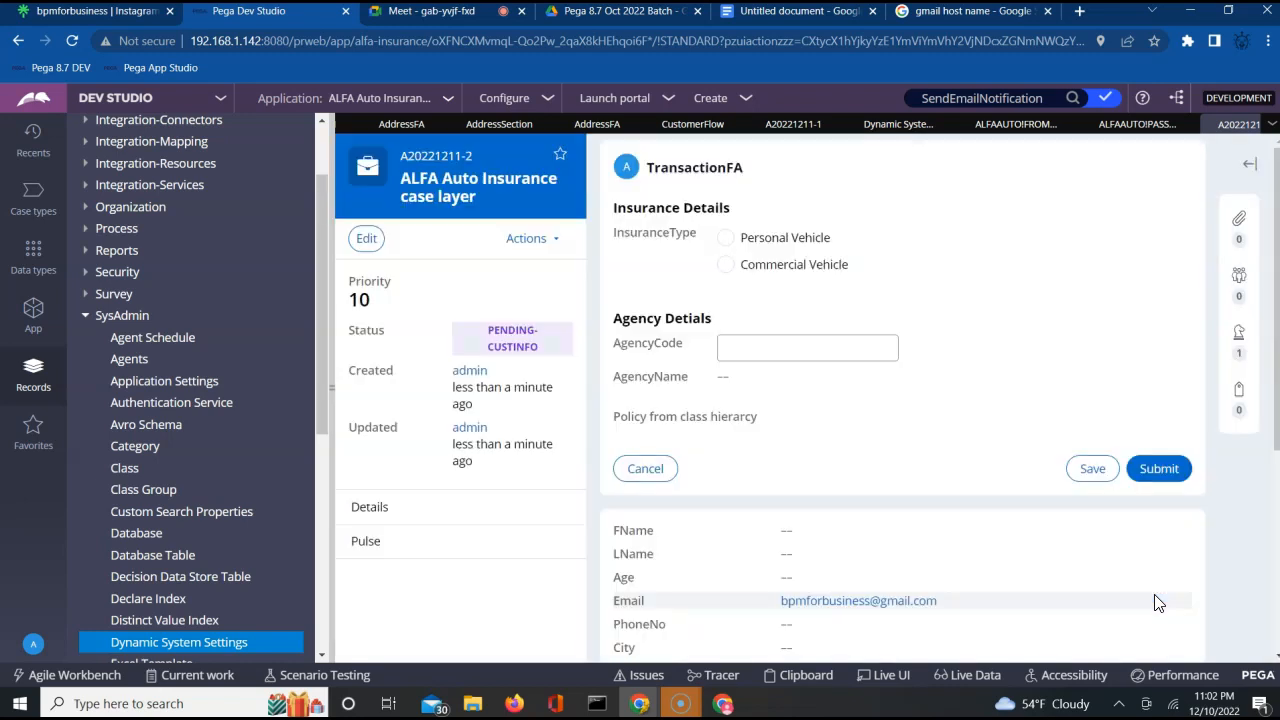
click(1155, 477)
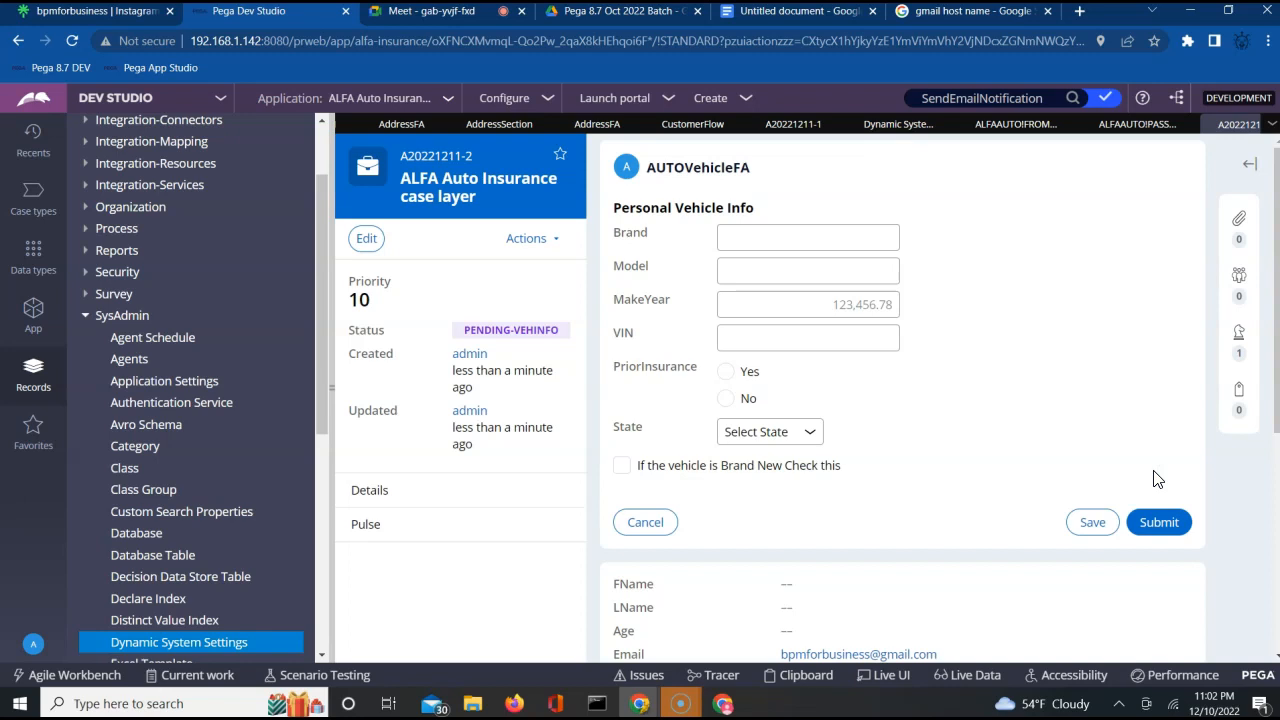
click(1160, 523)
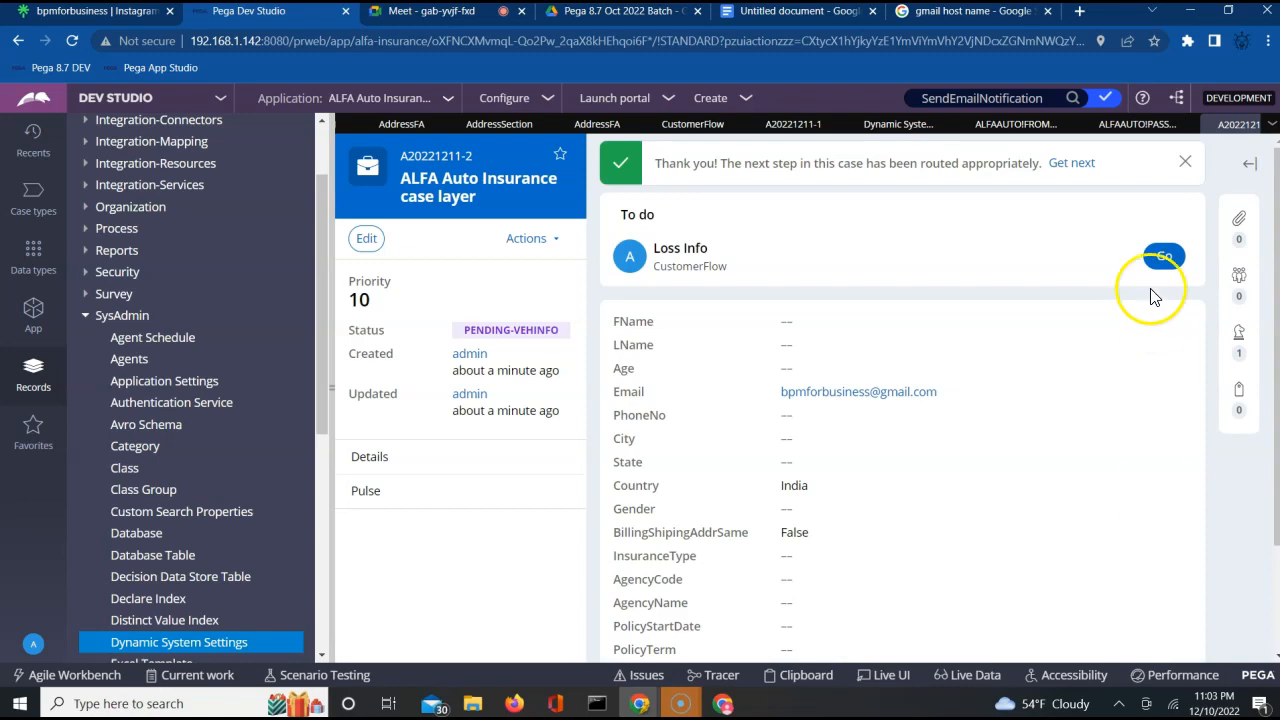
Open the loss assignment, submit the LossFA form blank, and open the ApprovalInfo assignment.
click(1162, 256)
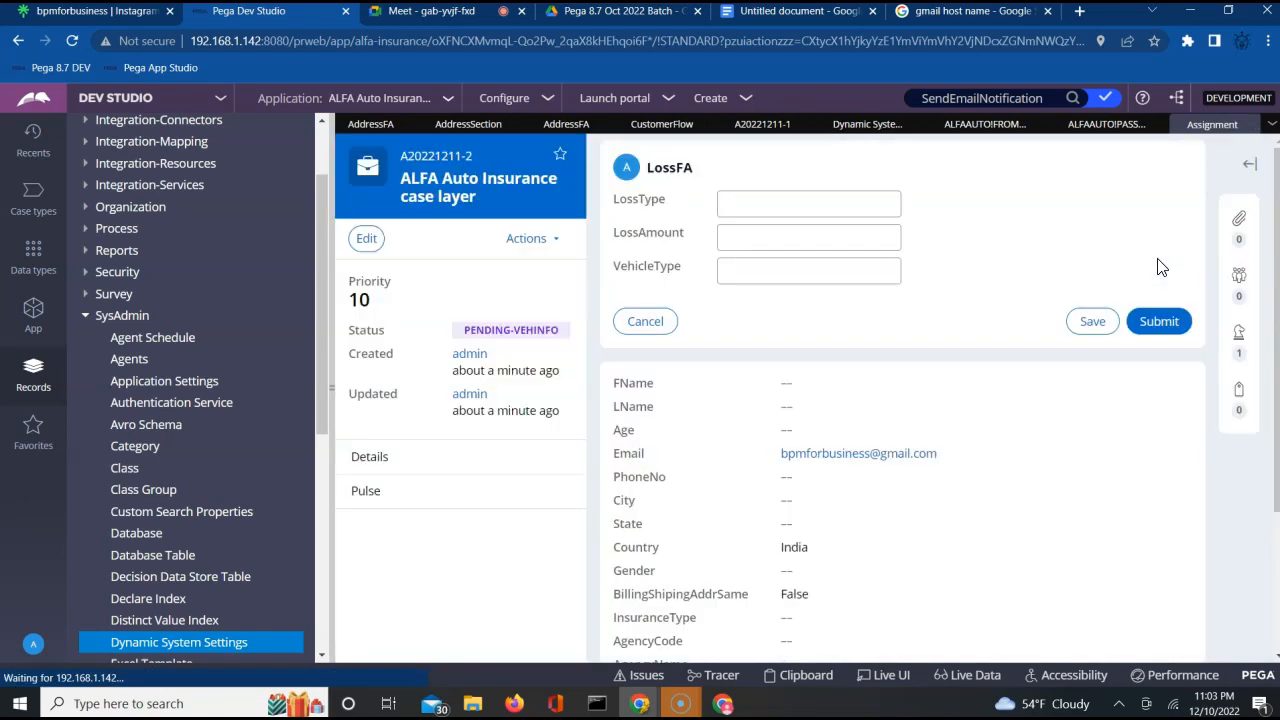
click(1157, 321)
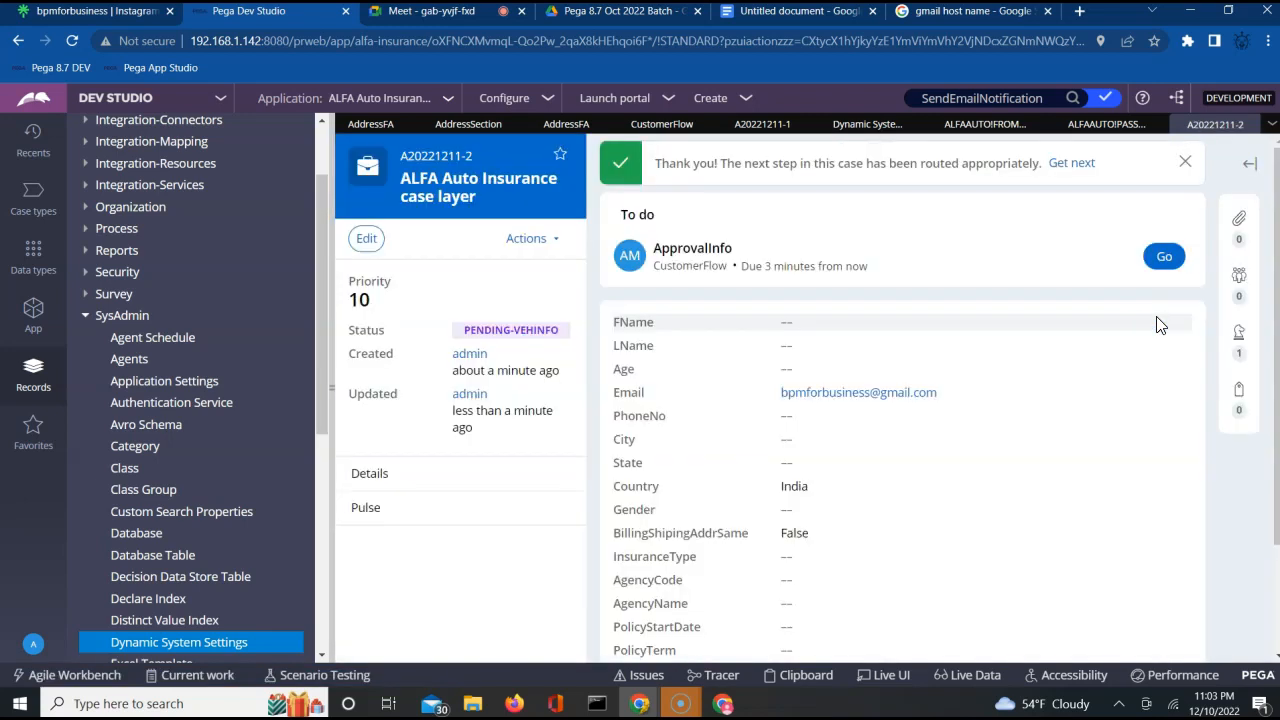
click(1160, 257)
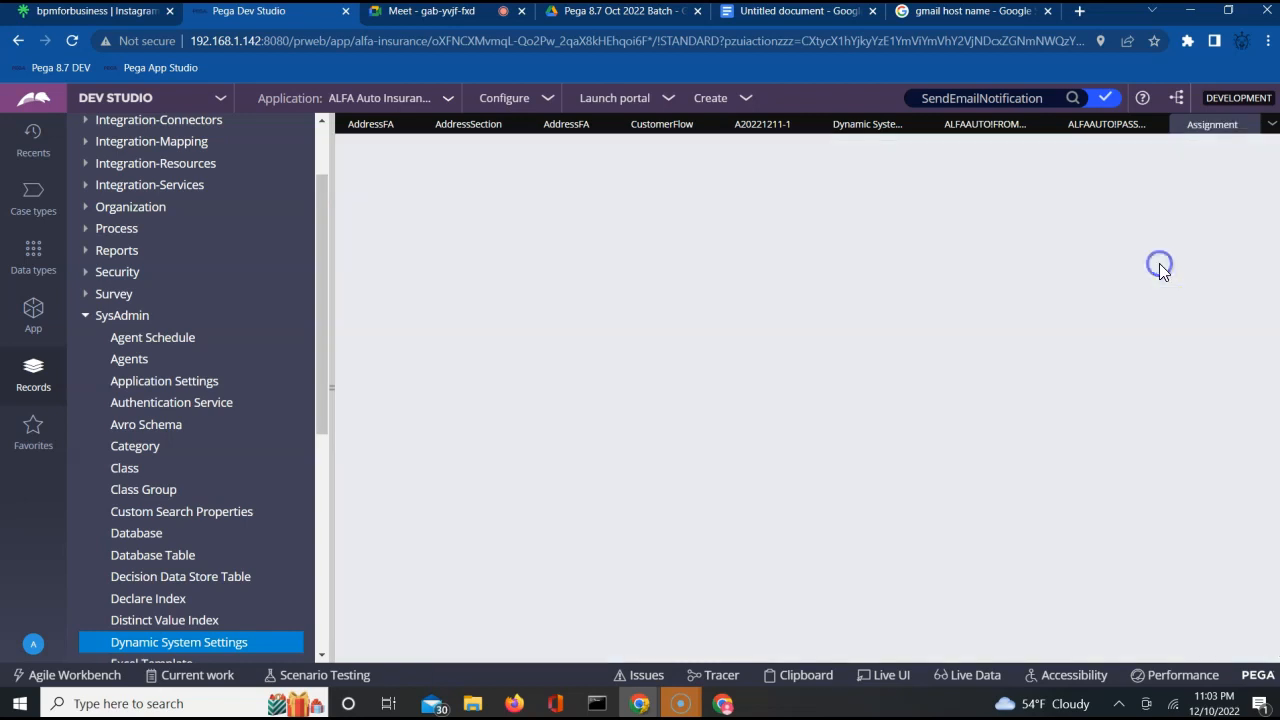
Clear the old events in the Tracer window and submit the open ApprovalInfo form in the case.
mouse_move(638, 700)
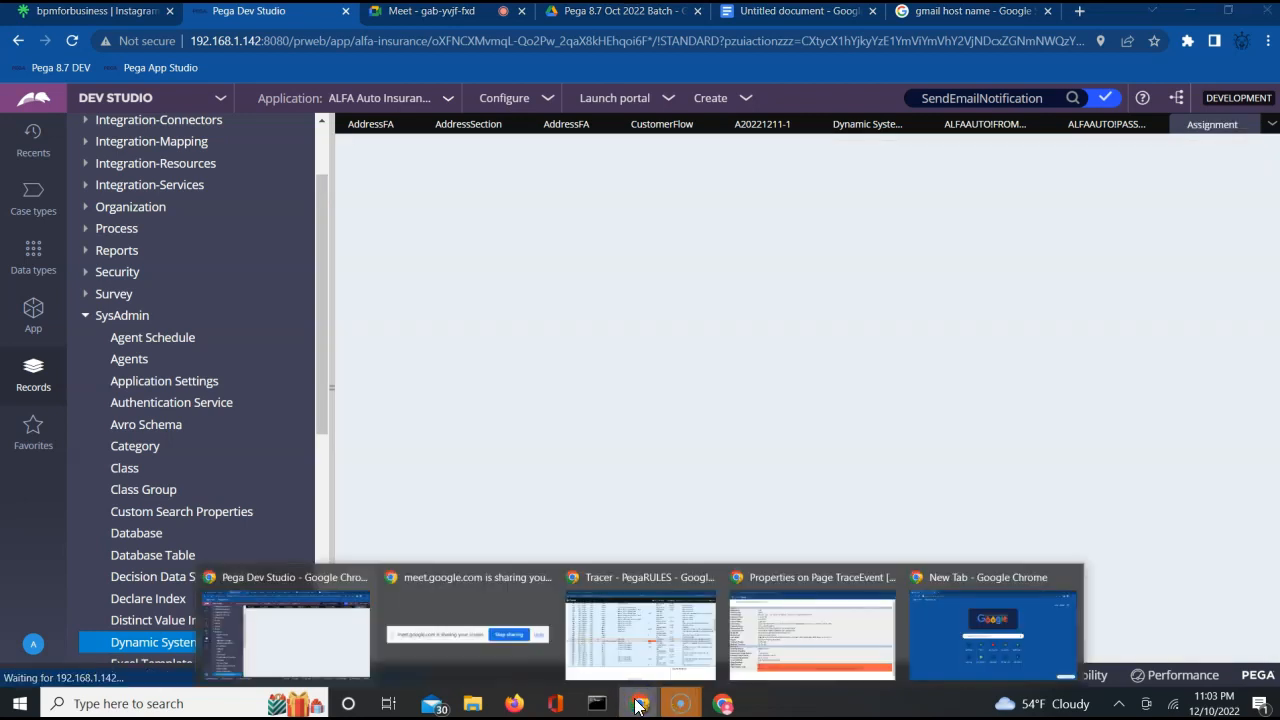
click(634, 608)
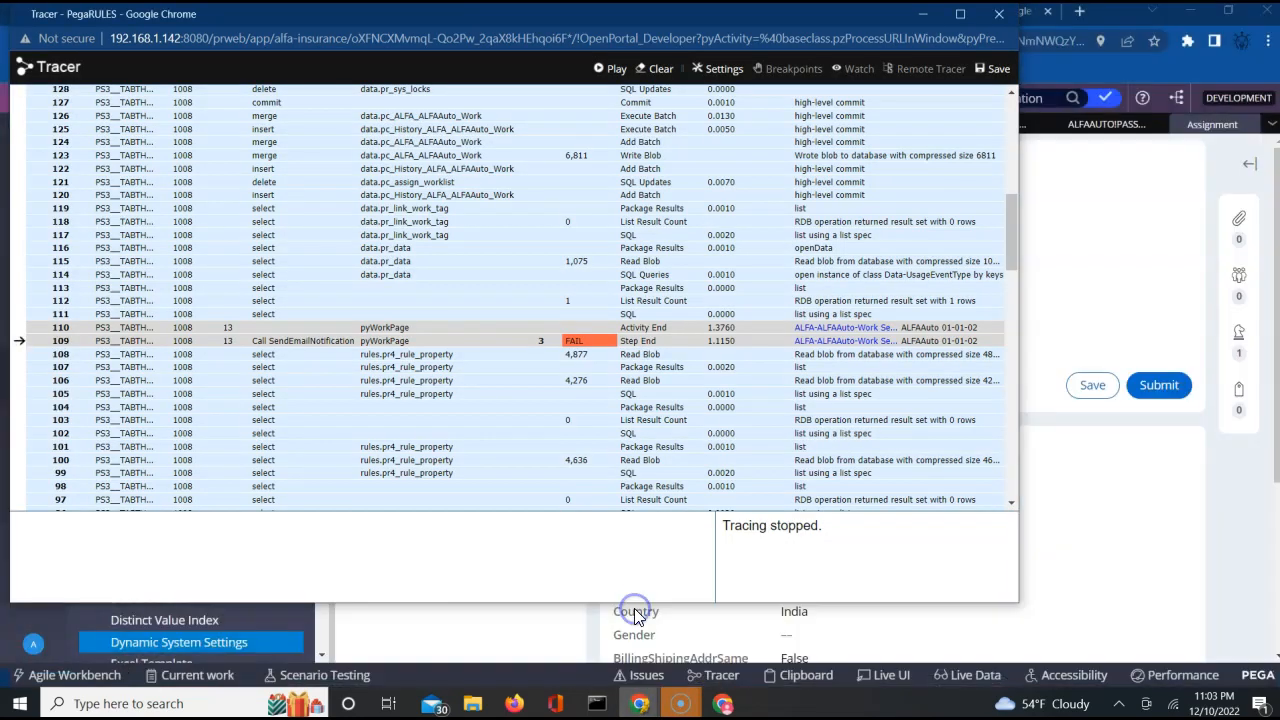
click(662, 70)
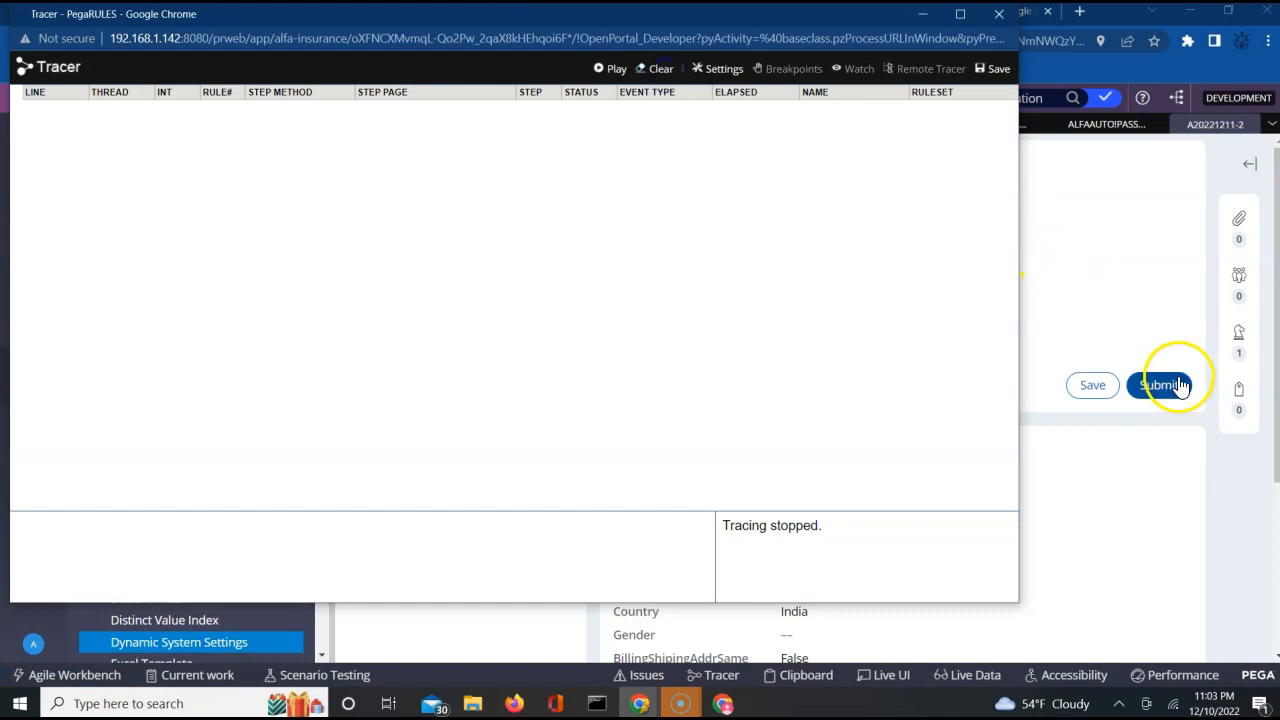
click(1168, 385)
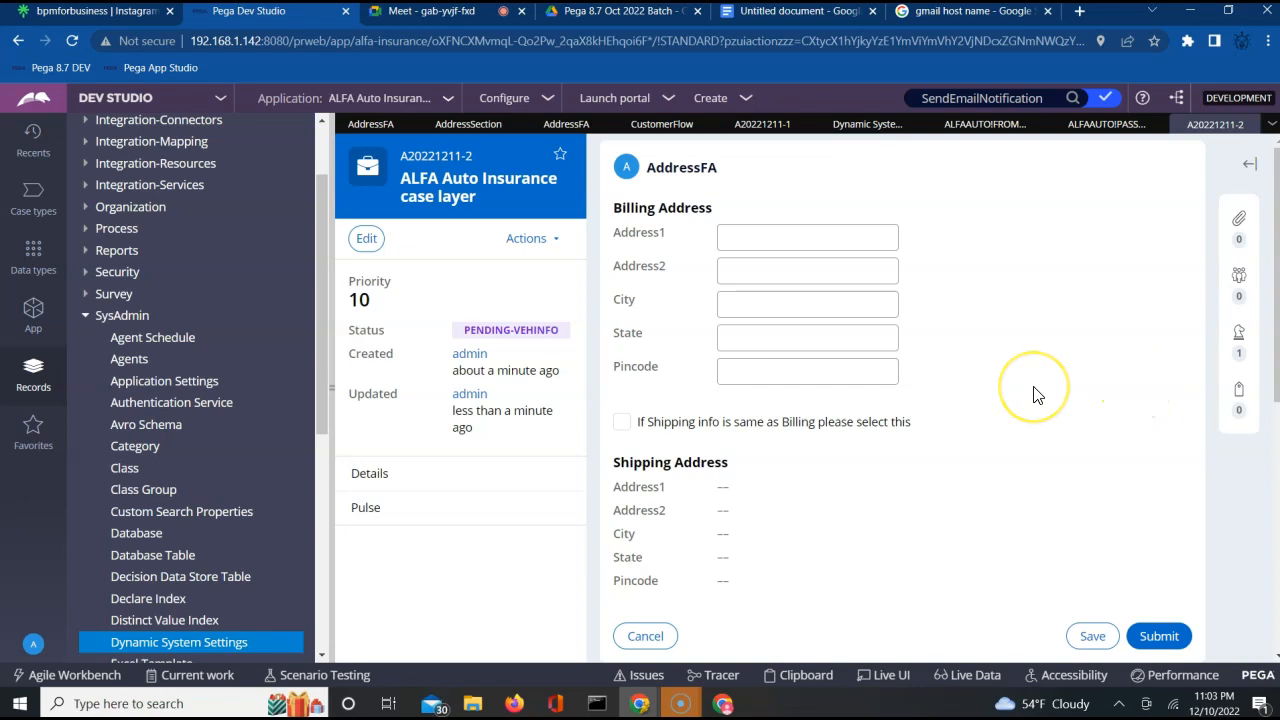
Fill in all the billing address fields on the AddressFA form and mark the shipping info as same as billing.
click(766, 233)
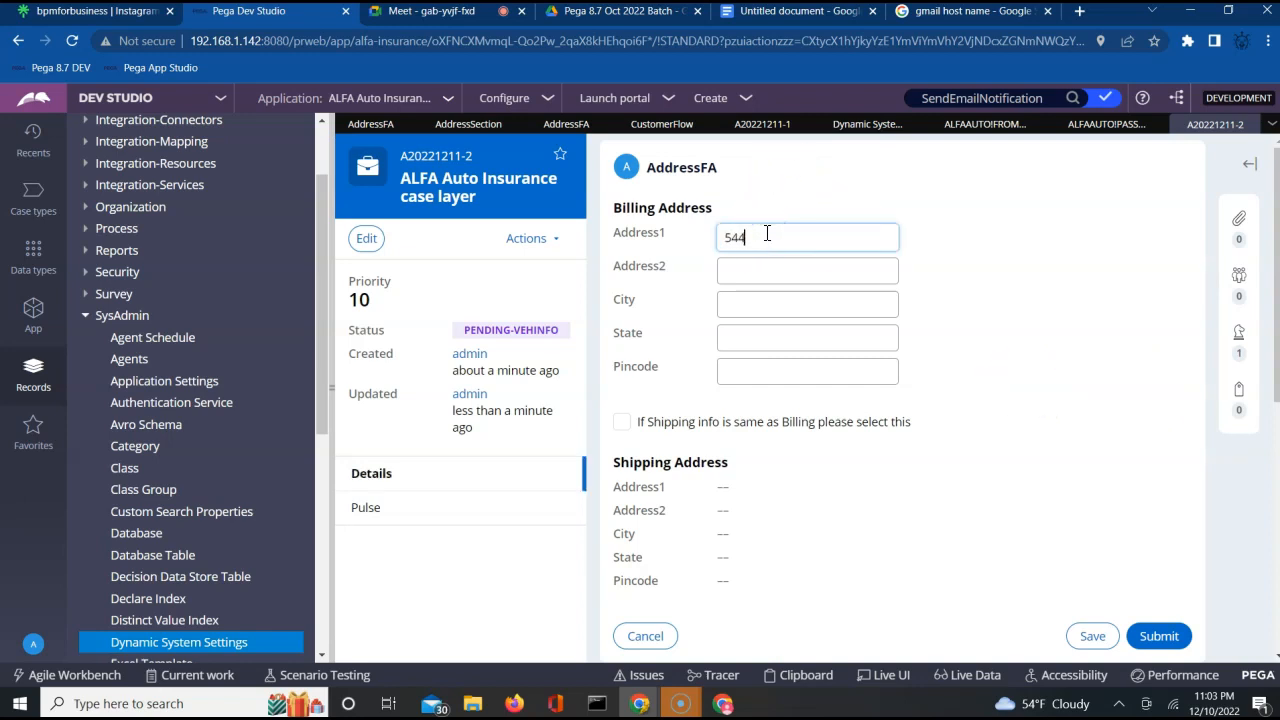
key(Tab)
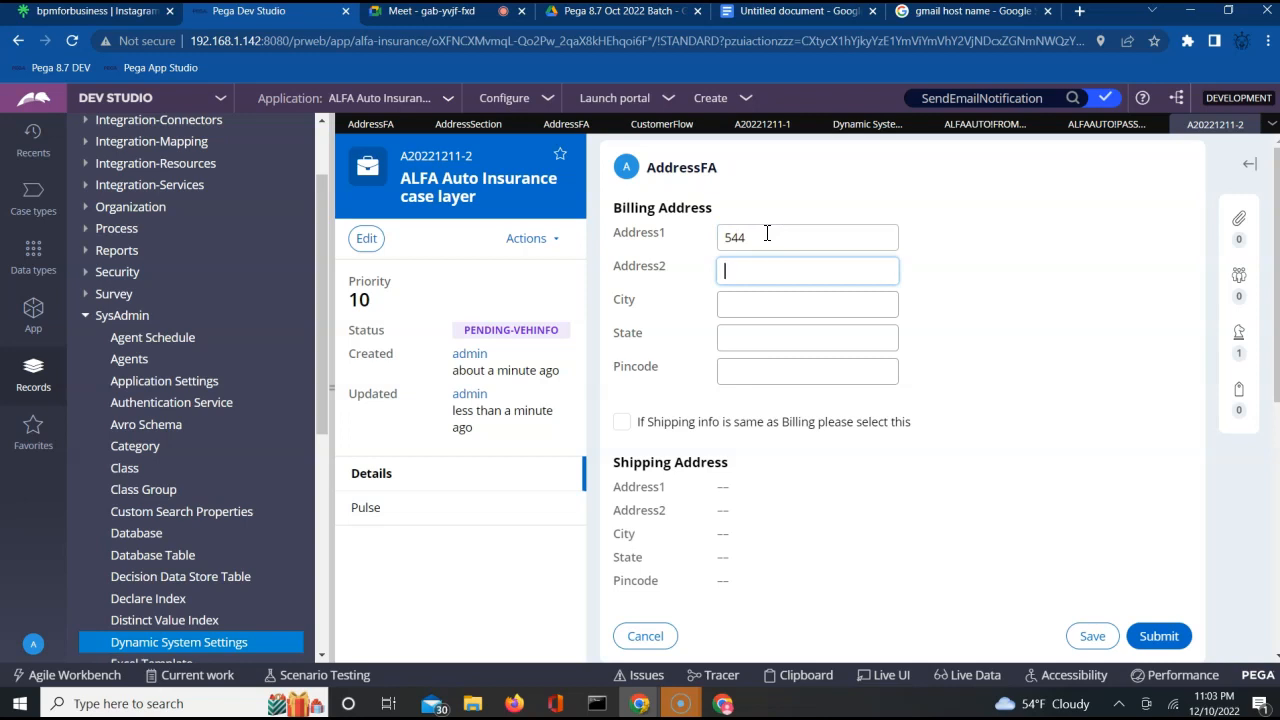
key(Tab)
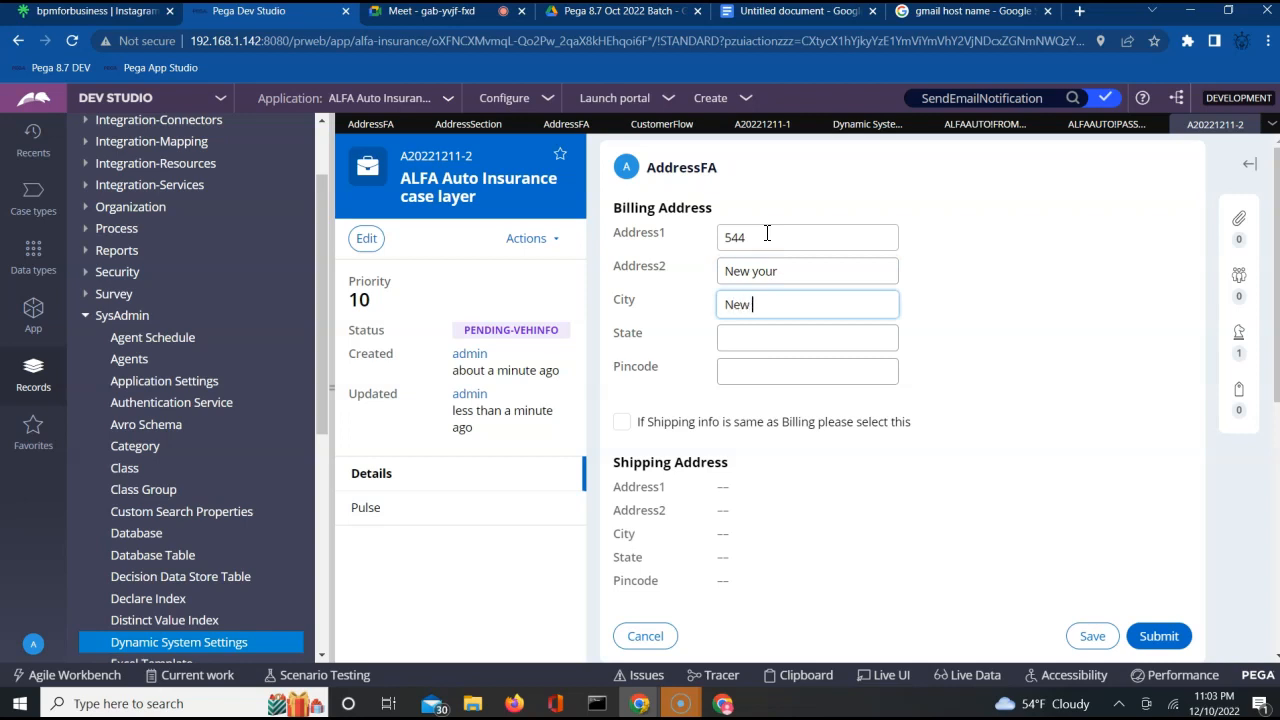
text(New York)
key(Tab)
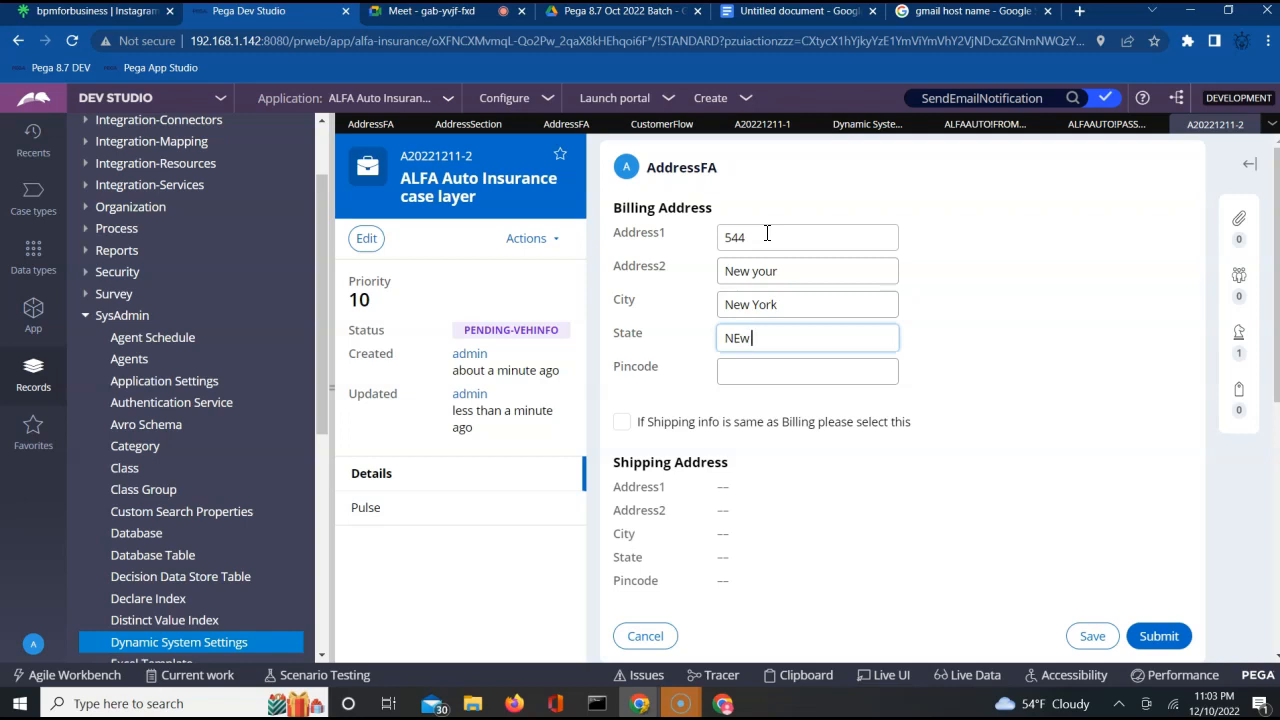
key(Tab)
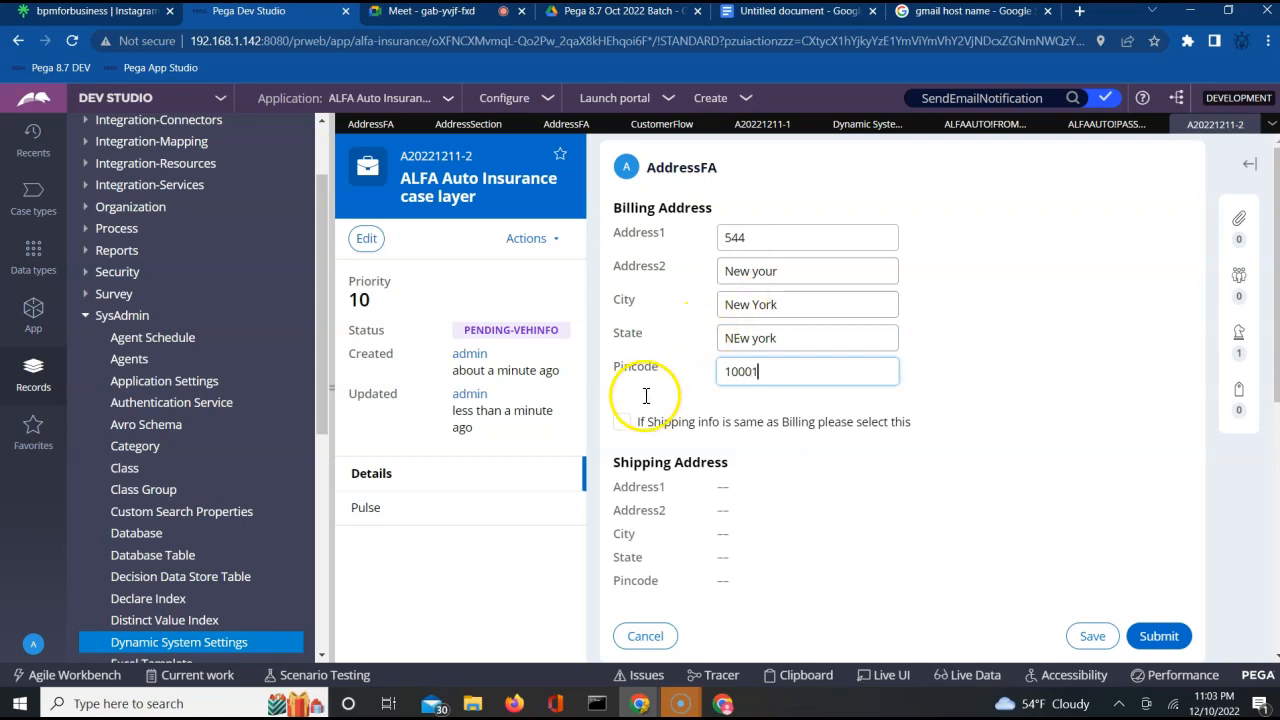
click(622, 421)
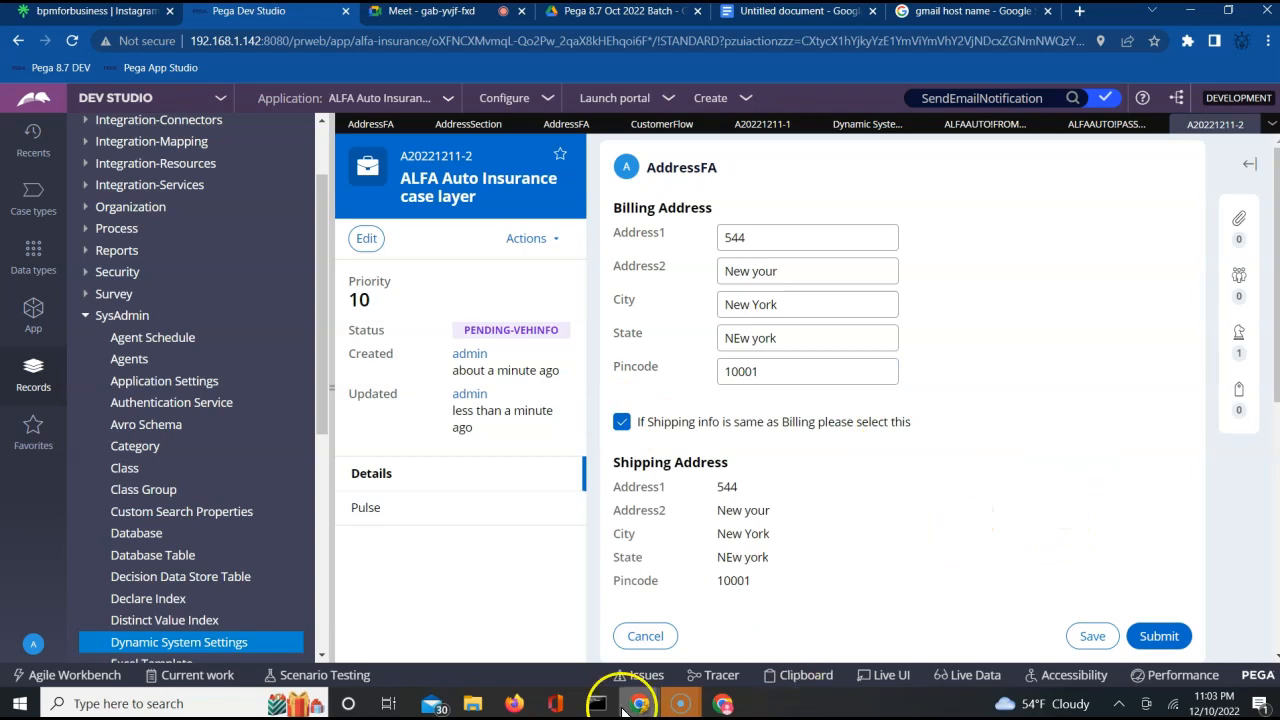
Resume tracing in the Tracer window and submit the completed AddressFA form in the case.
mouse_move(641, 706)
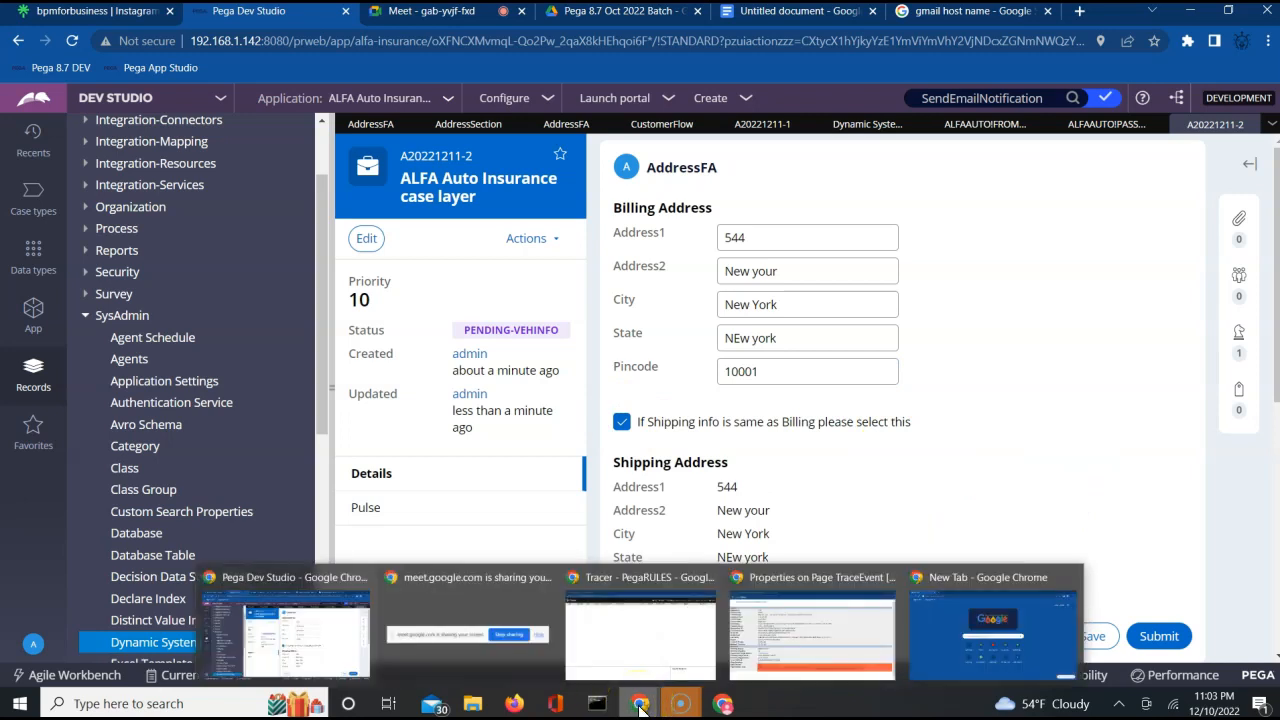
click(650, 655)
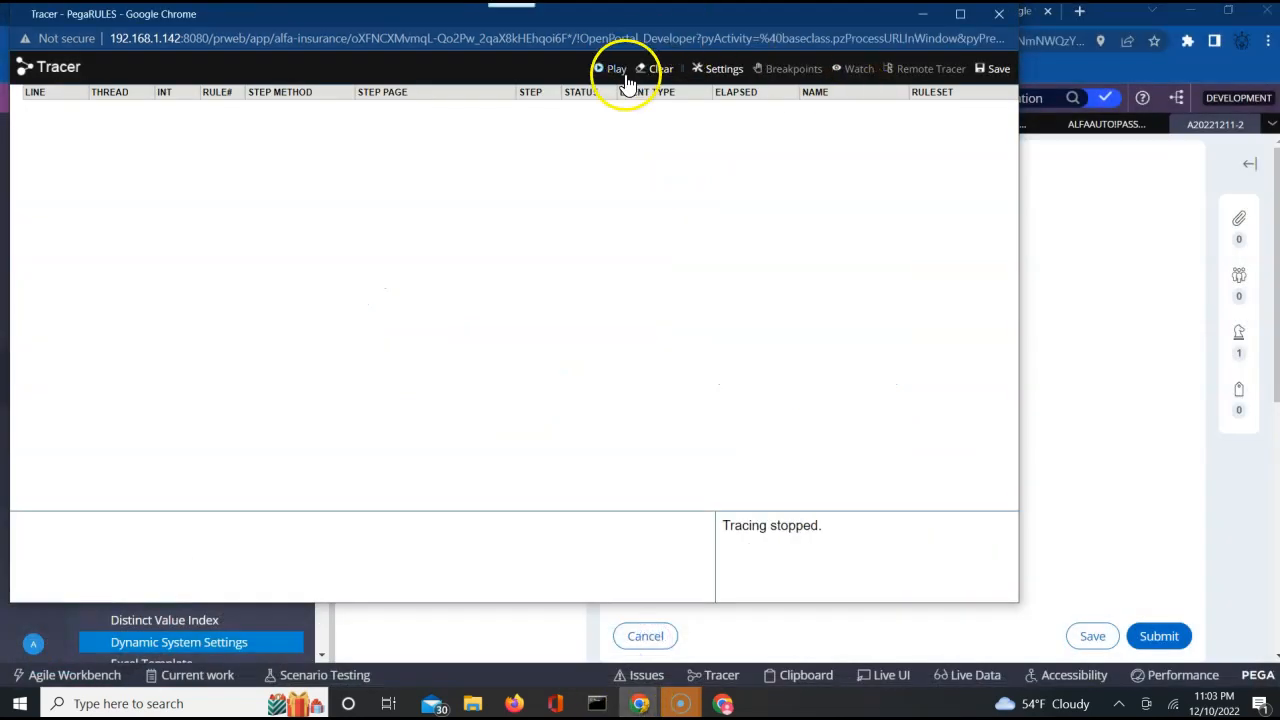
click(616, 72)
click(1156, 640)
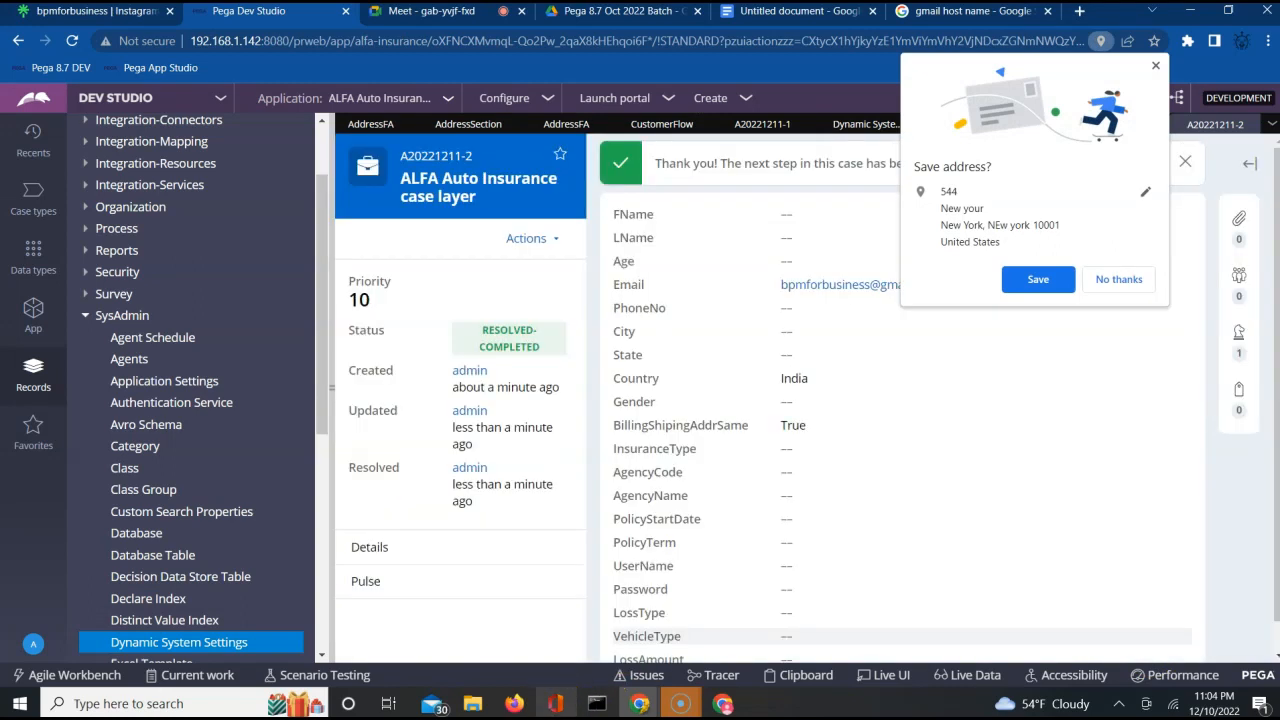
Find the failed Call SendEmailNotification step in the Tracer events and open its status details.
click(638, 705)
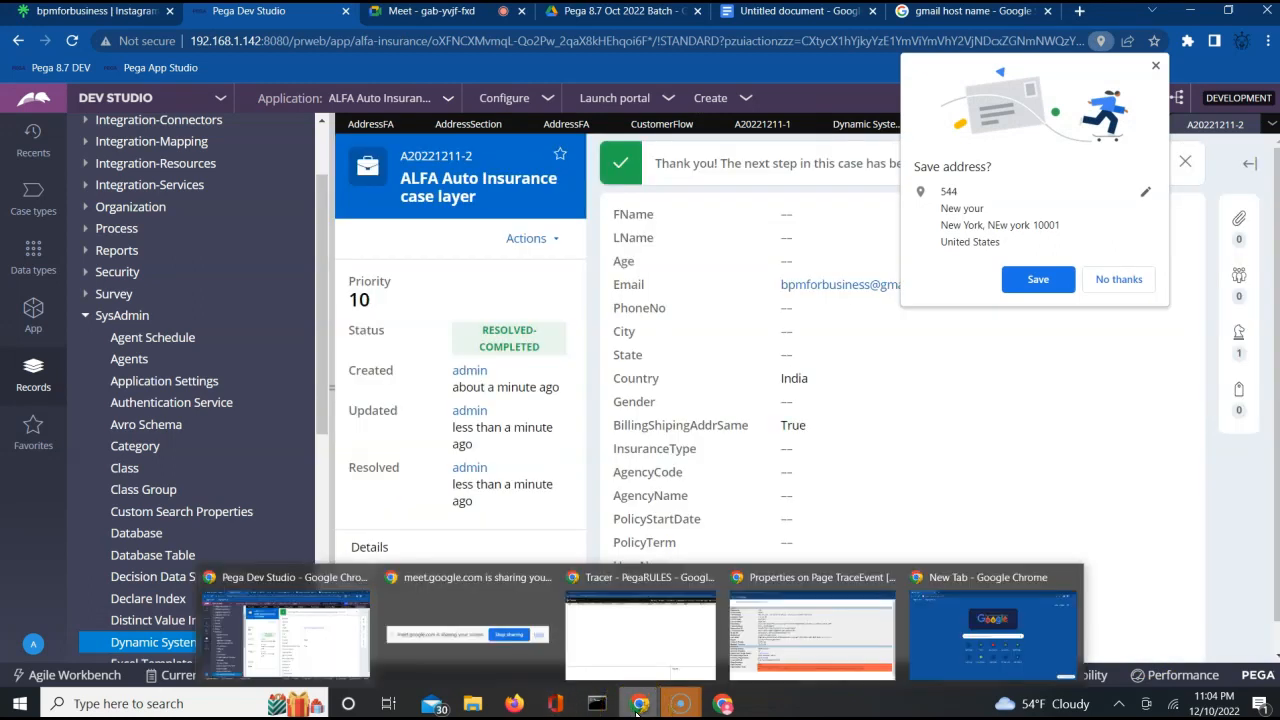
click(616, 636)
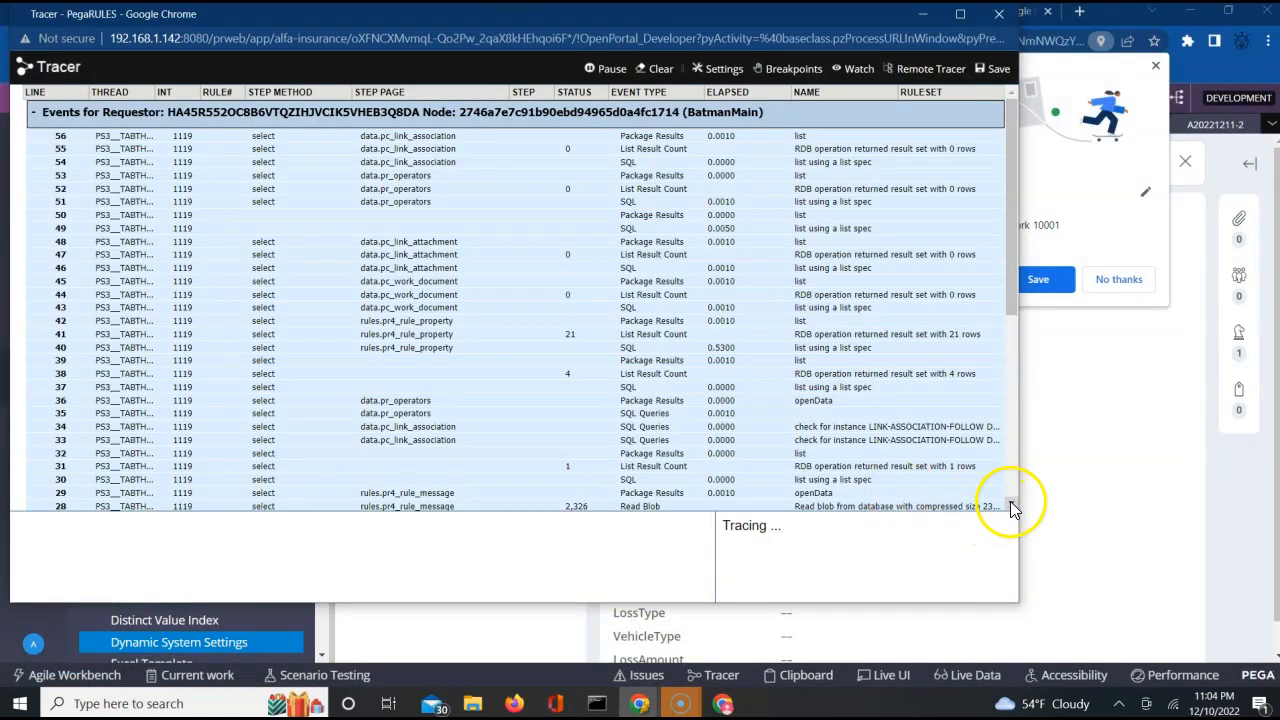
click(1011, 503)
click(1011, 502)
click(1011, 502)
click(1011, 502)
click(1011, 502)
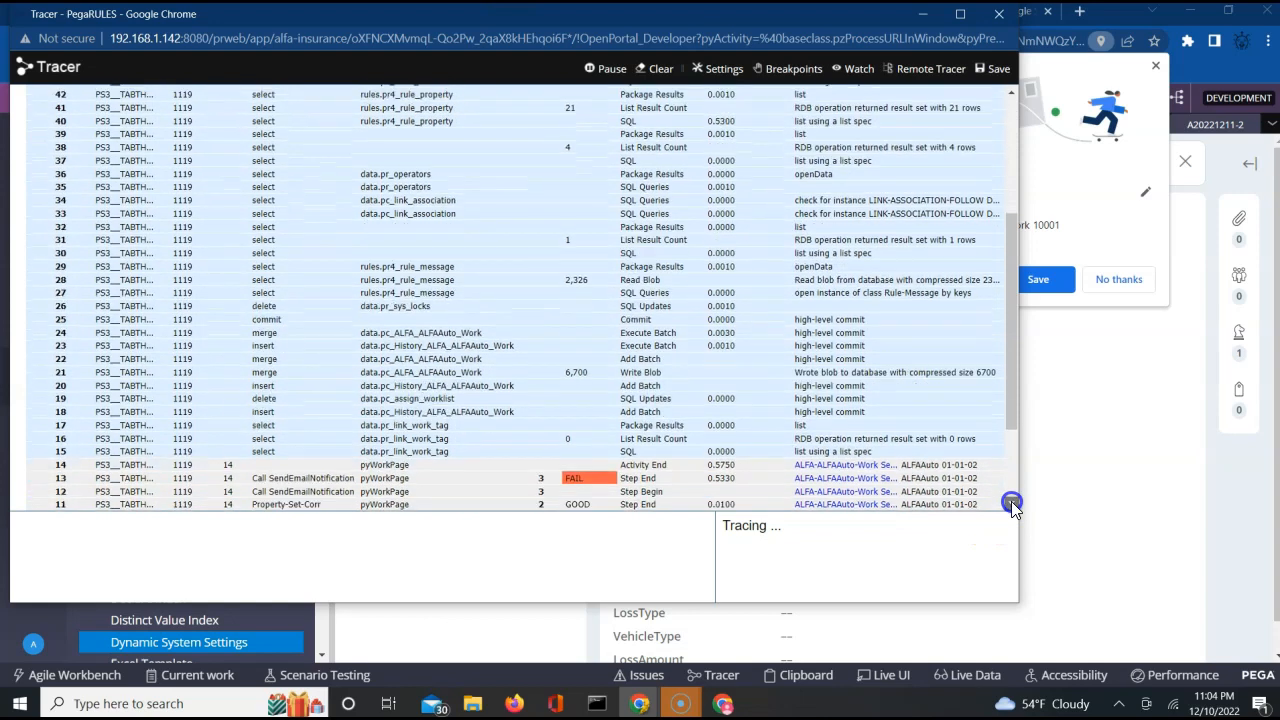
click(1011, 502)
click(1011, 502)
click(1011, 502)
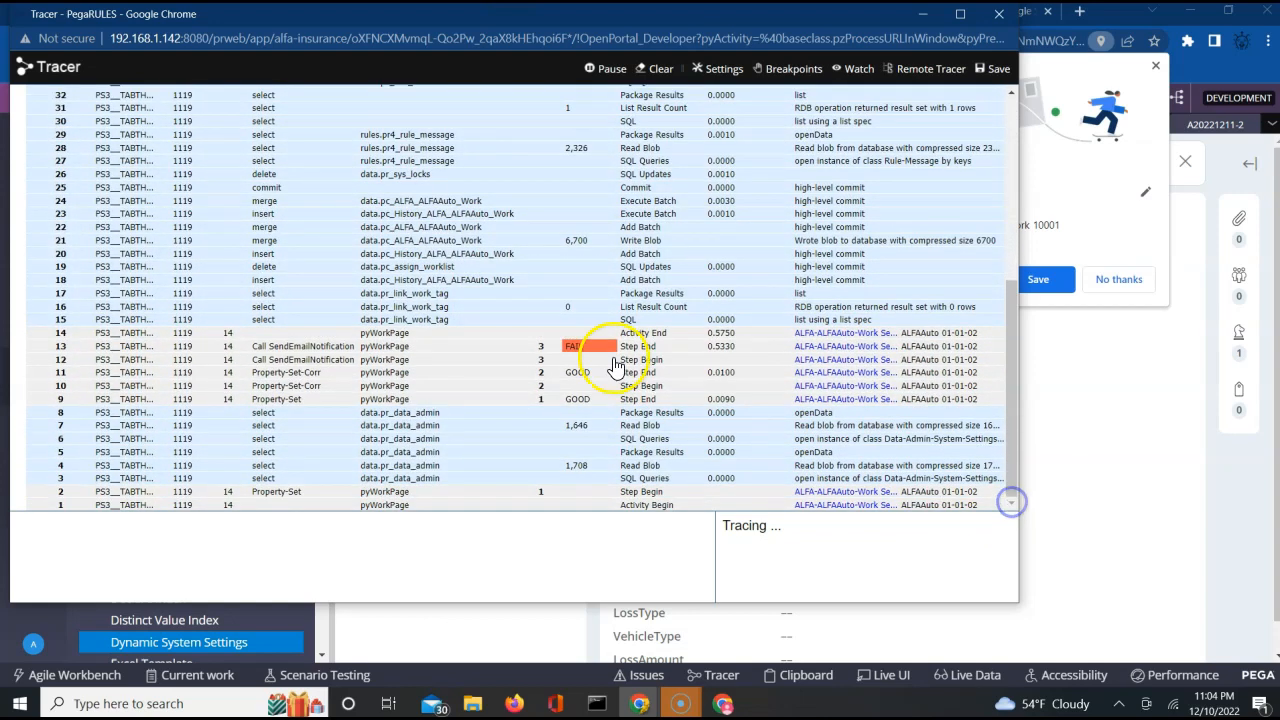
click(575, 350)
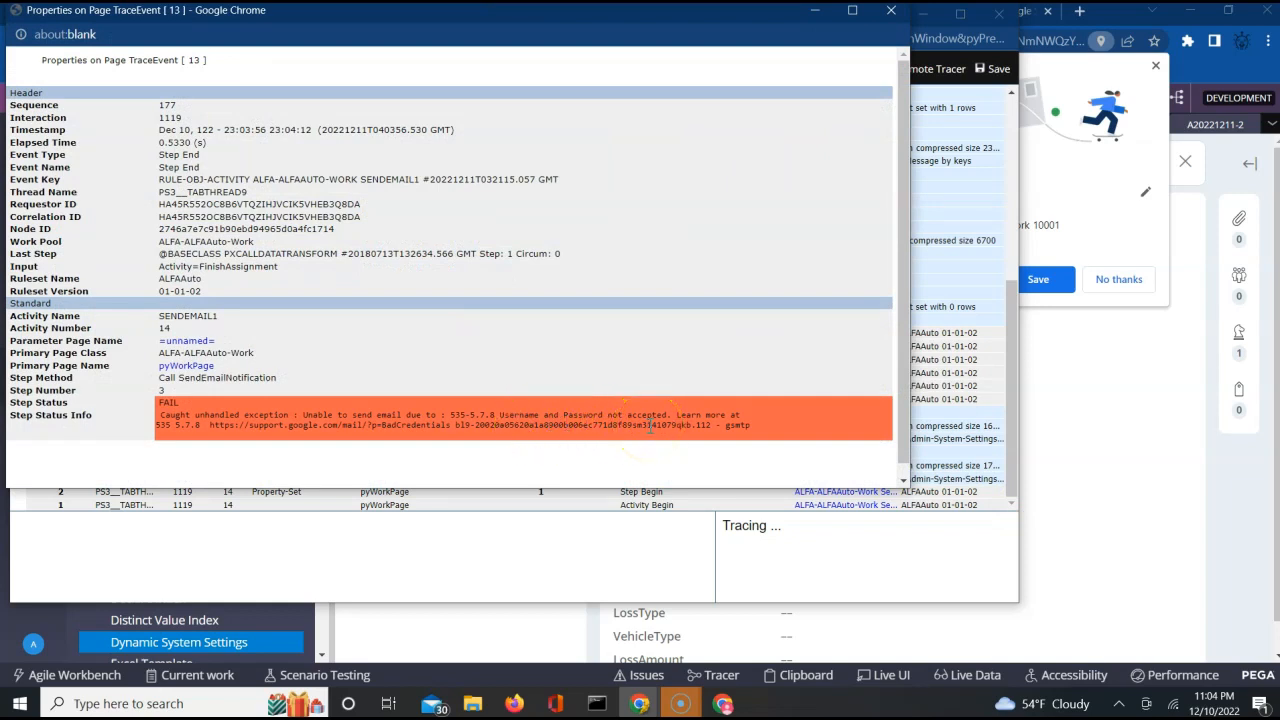
Copy the "Unable to send email" exception line from the trace event and search Google for it in a new tab.
triple_click(598, 414)
key(ctrl+c)
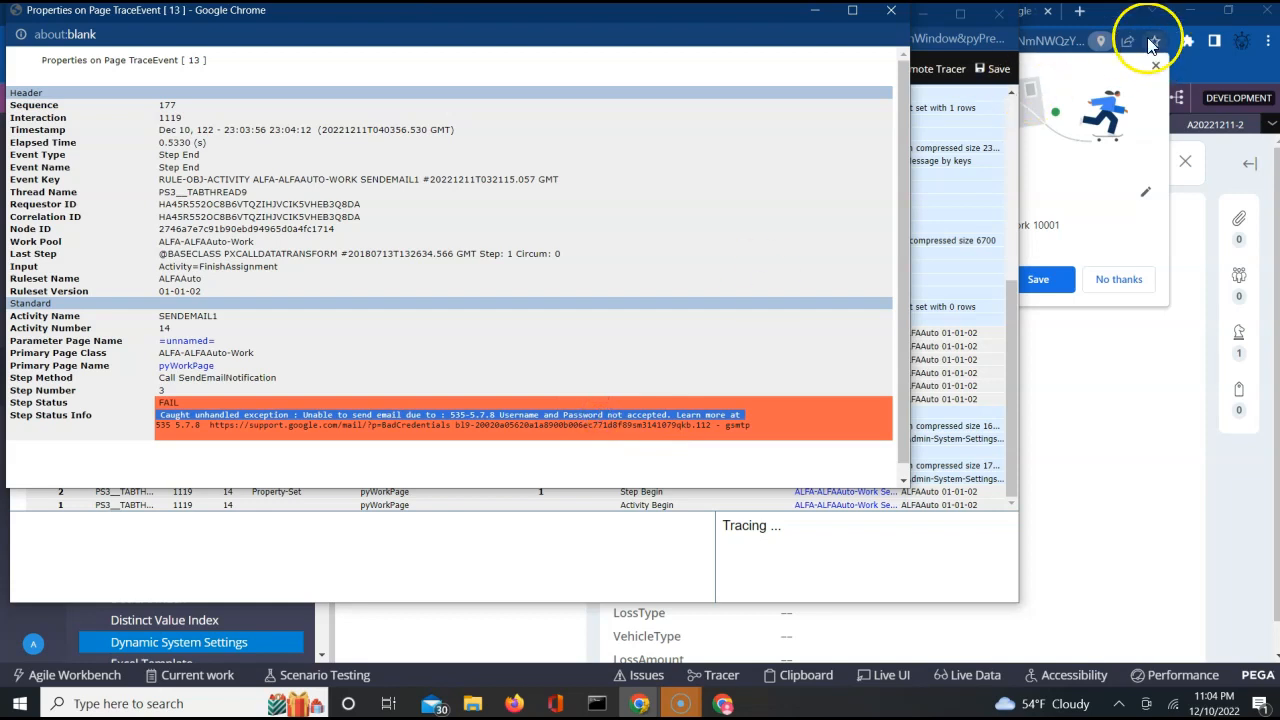
click(1079, 12)
key(ctrl+v)
key(Return)
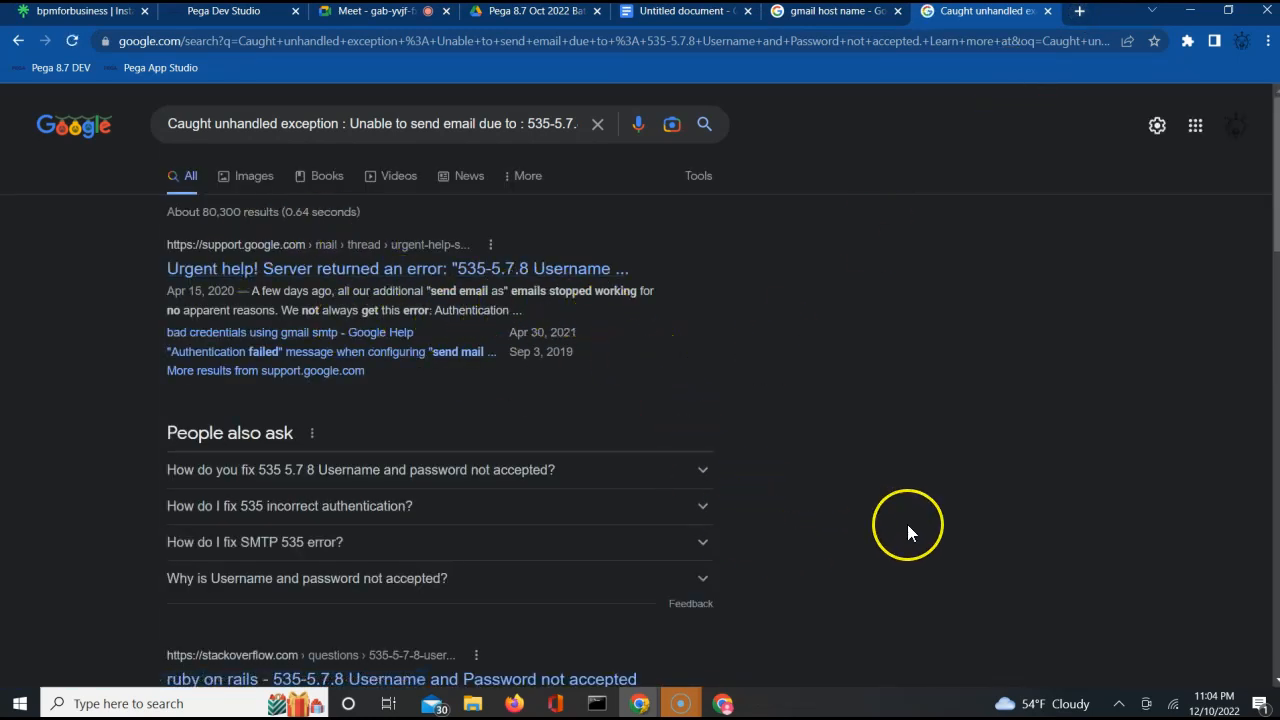
Open the Stack Overflow question on "535-5.7.8 Username and Password not accepted" and read its highest-scored answer with the comments.
scroll(907, 524, down, 2)
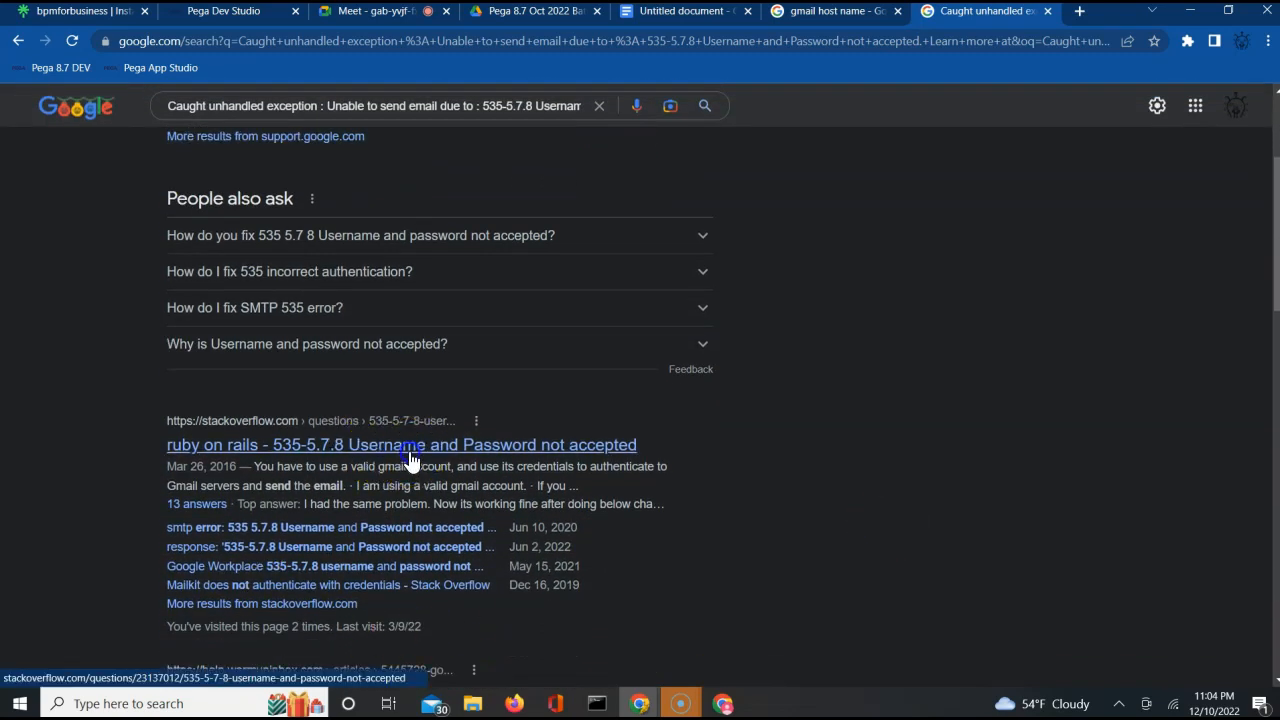
click(409, 455)
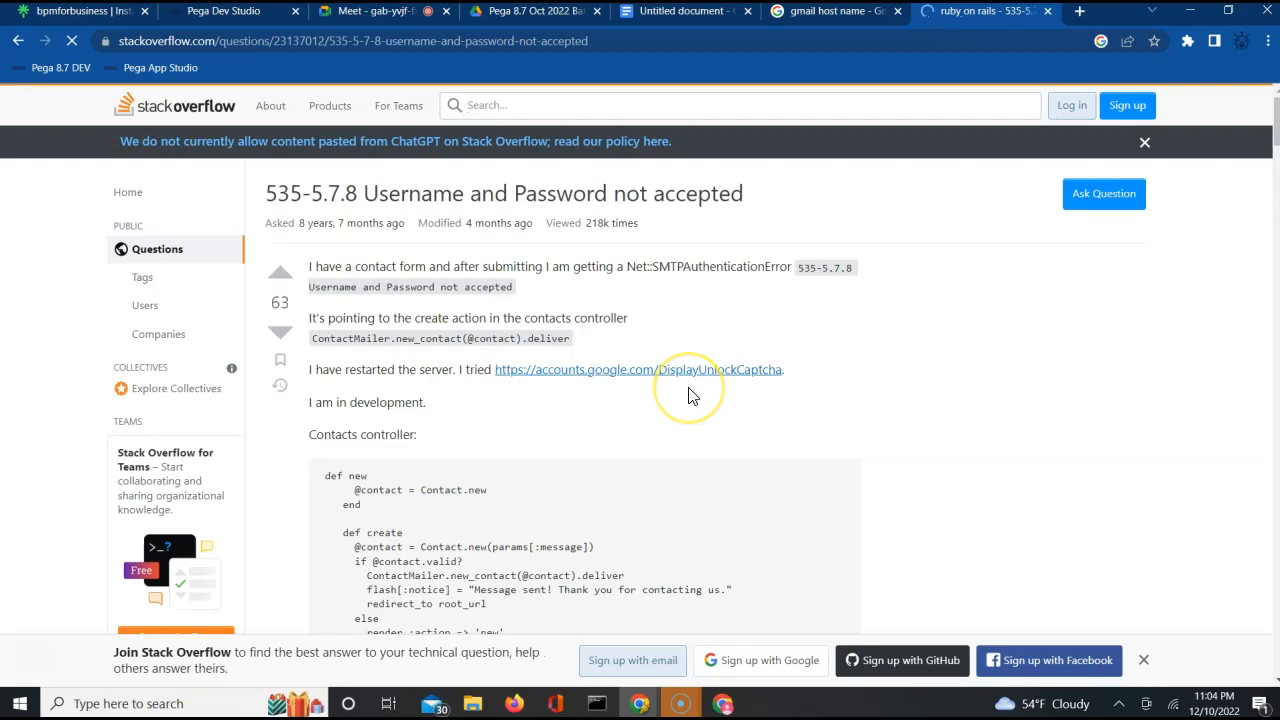
scroll(690, 395, down, 2)
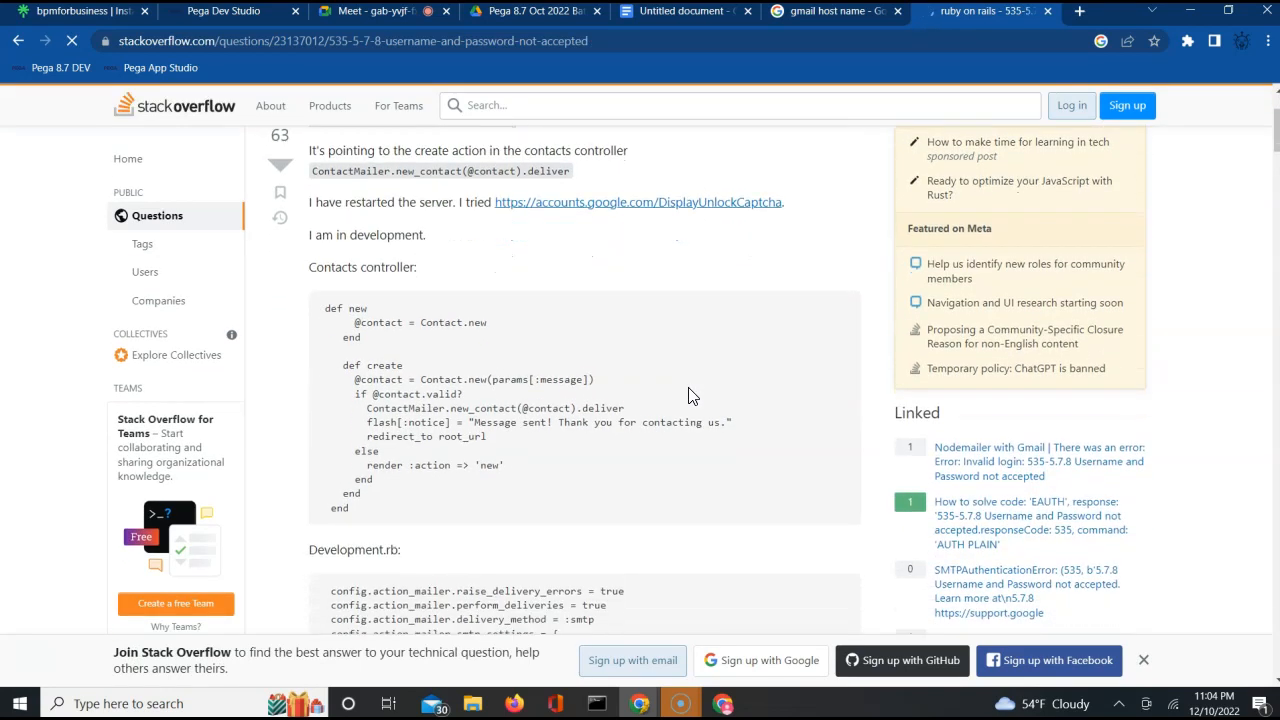
scroll(688, 395, down, 4)
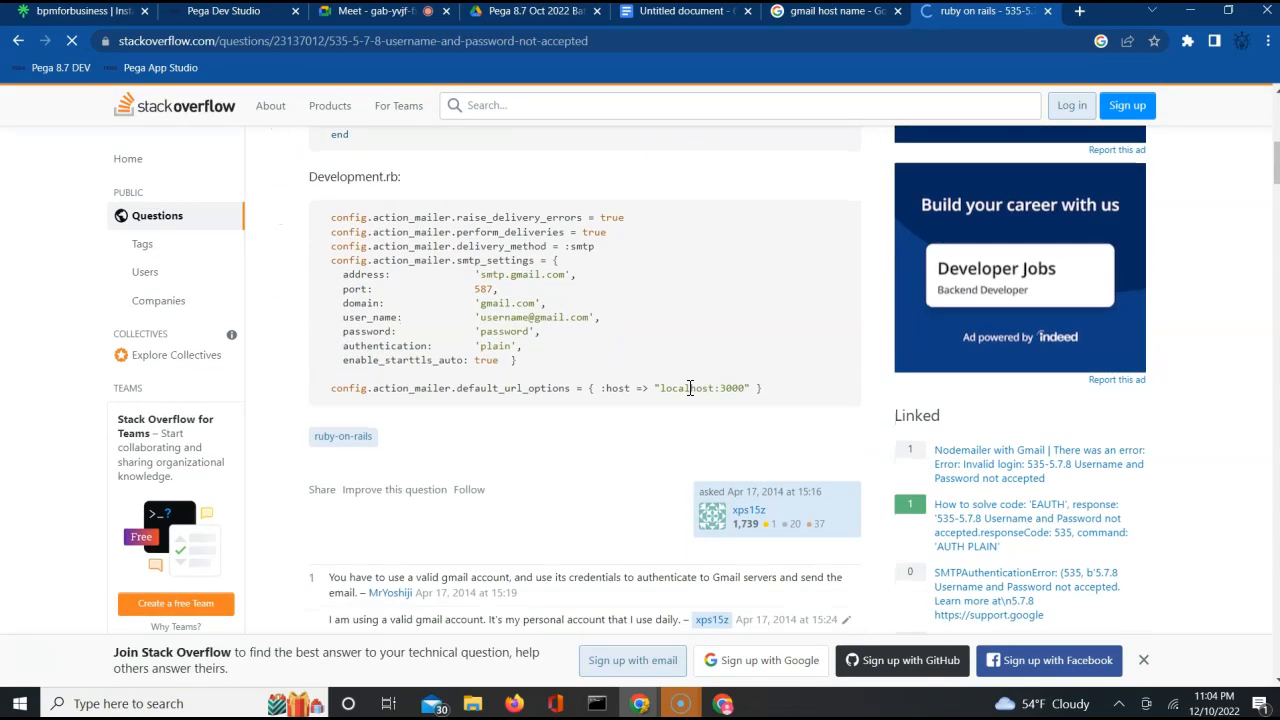
scroll(688, 395, down, 6)
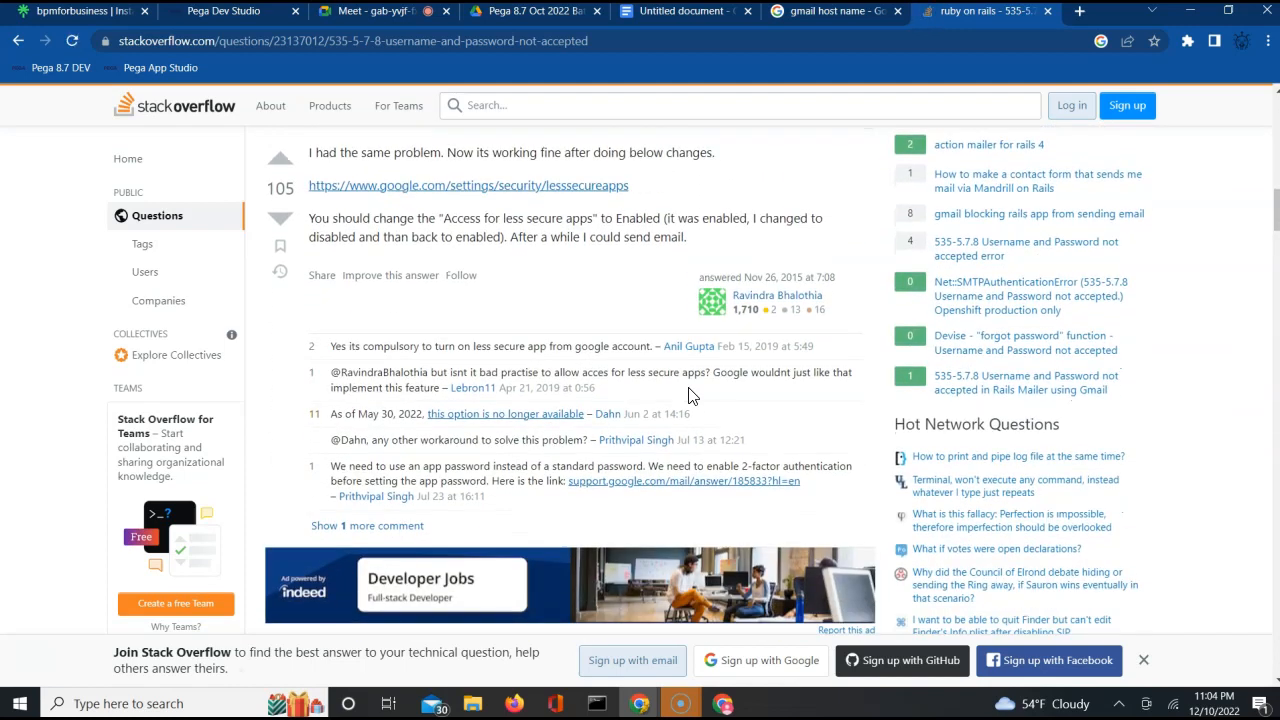
scroll(688, 395, up, 1)
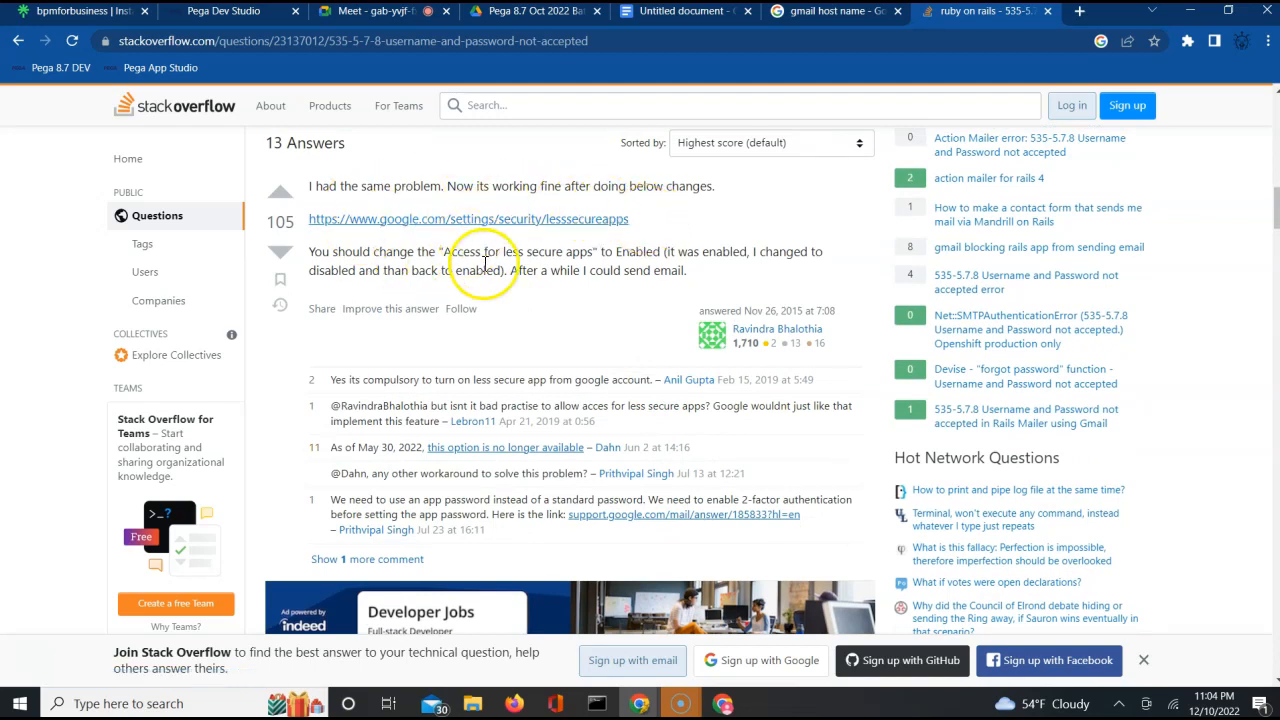
Copy the lesssecureapps link from the answer and open it in a new tab of the Gmail account's browser window.
right_click(563, 227)
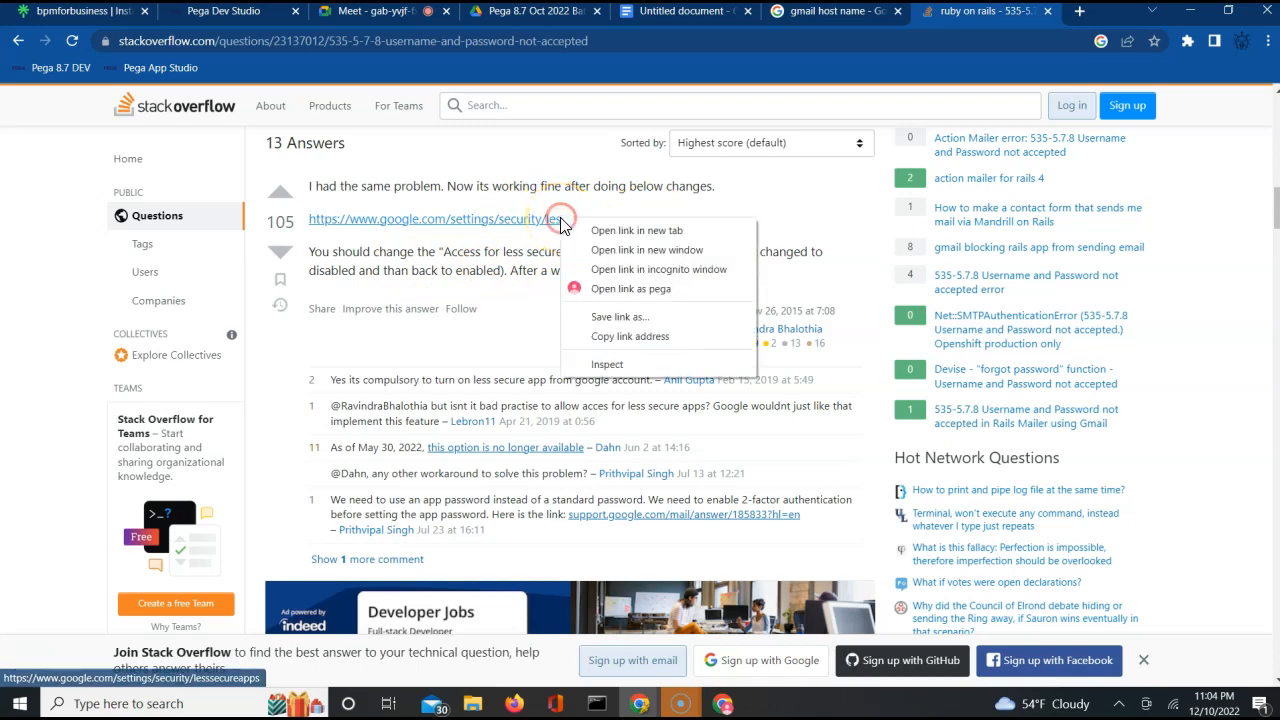
click(610, 338)
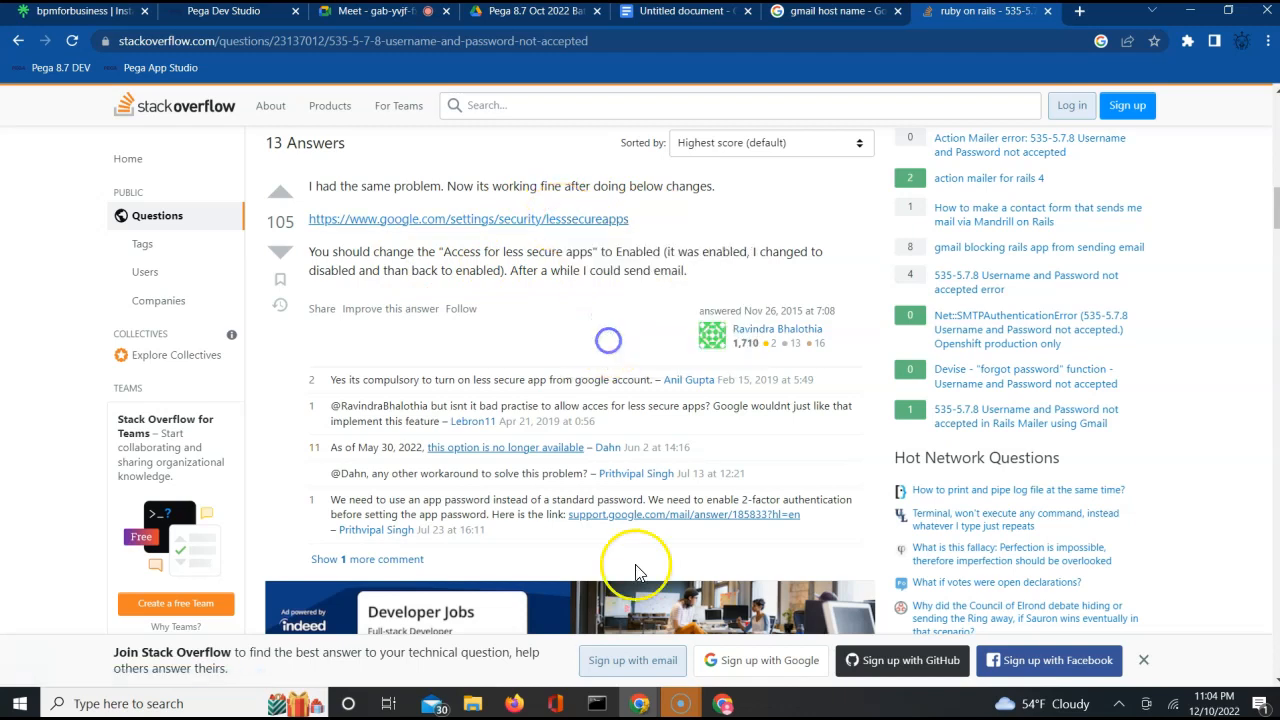
click(723, 704)
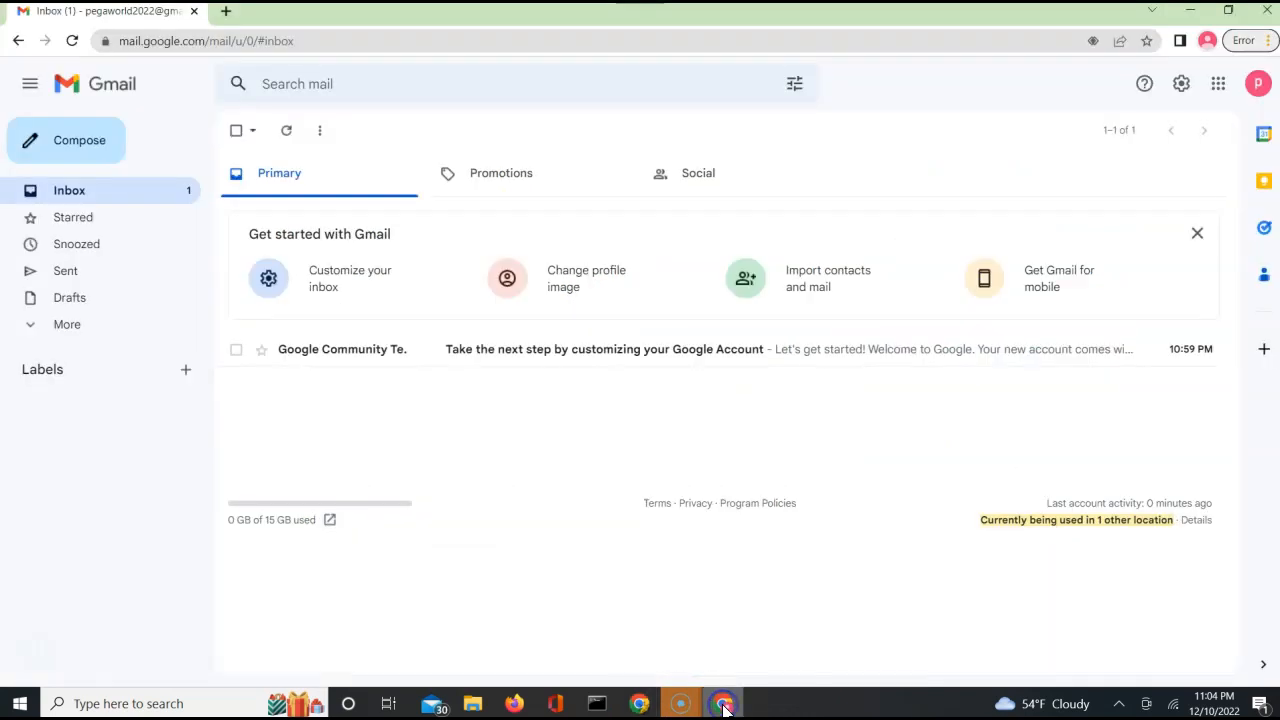
click(224, 16)
key(ctrl+v)
key(Return)
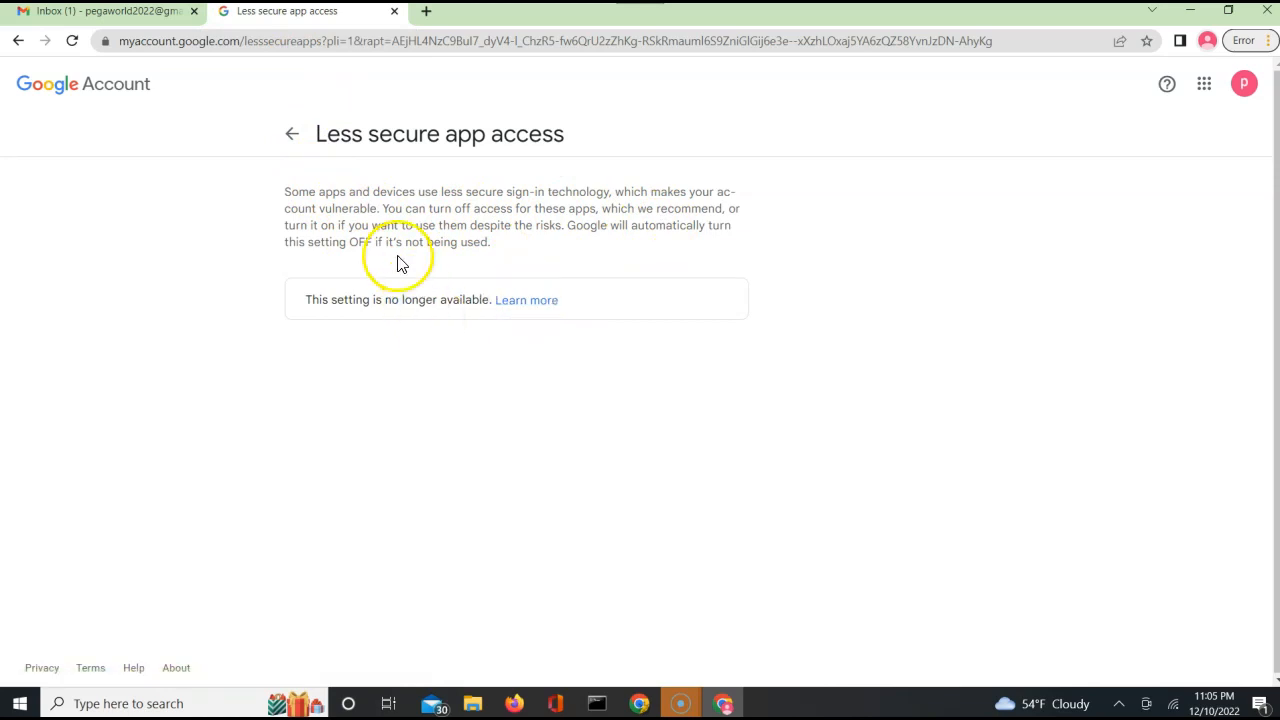
From the Google Account's Security page, open the Less secure app access setting again and show its Learn more help.
click(293, 135)
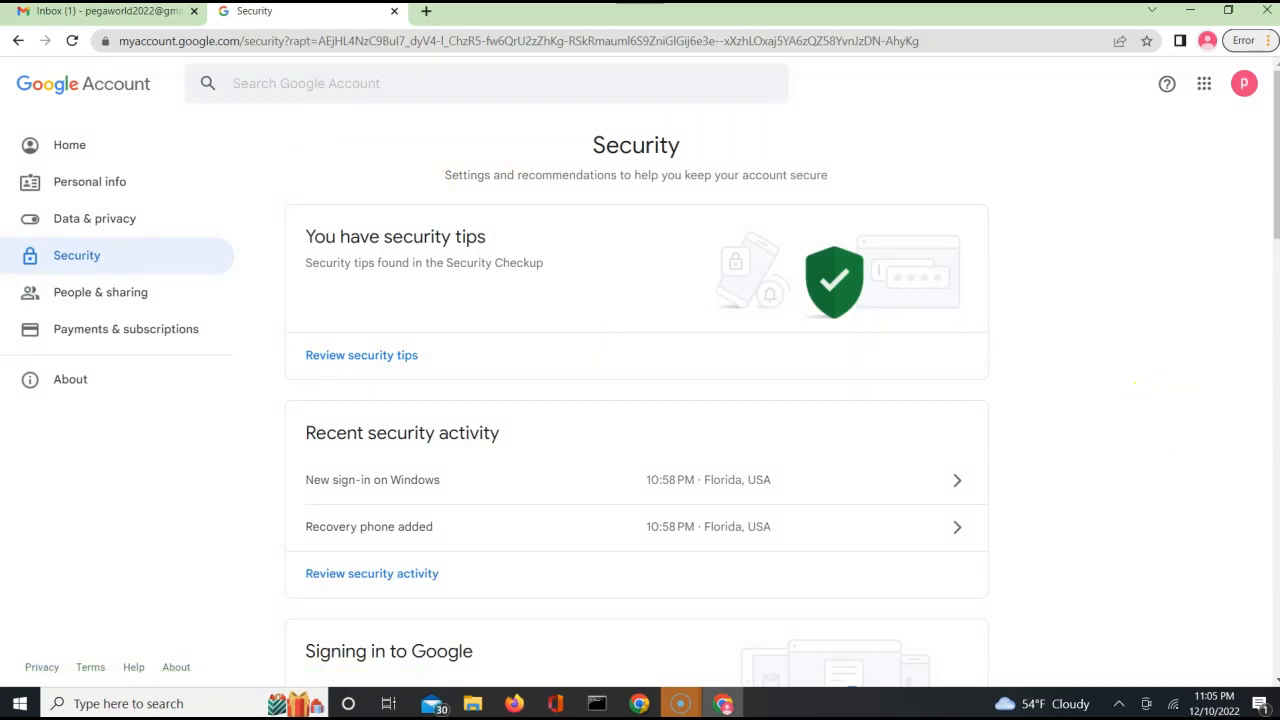
scroll(640, 400, down, 2)
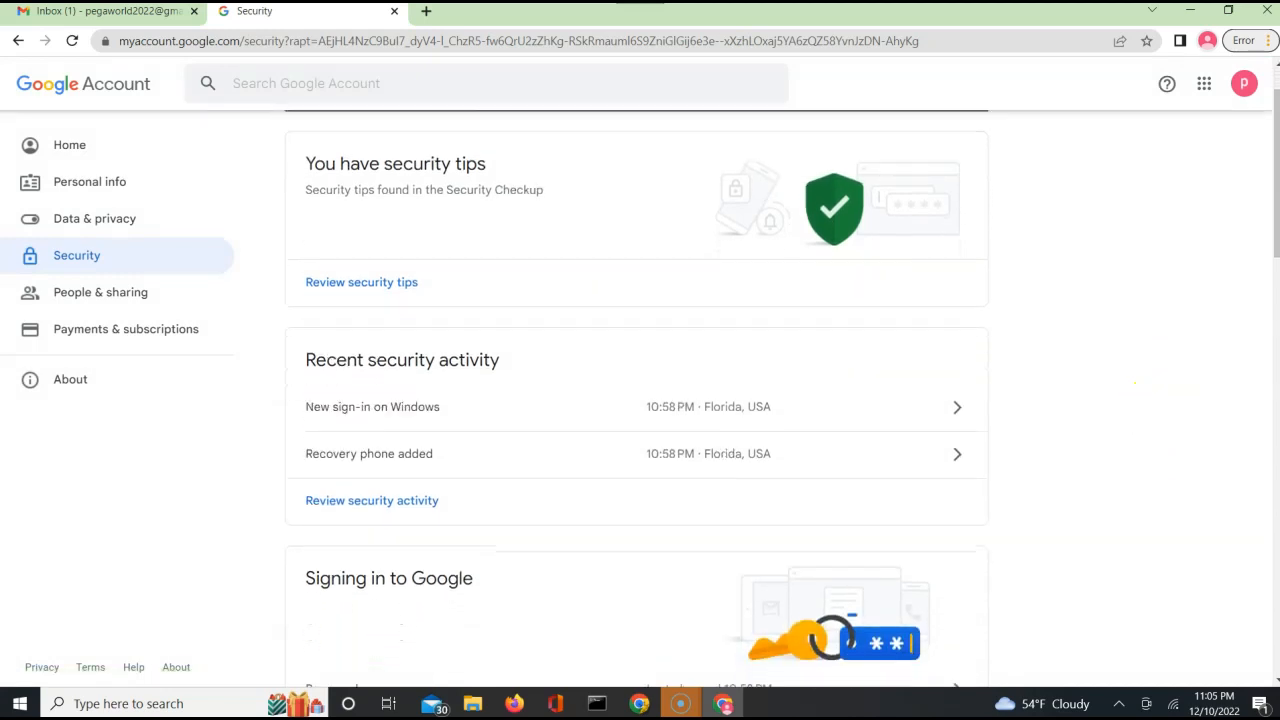
scroll(640, 400, down, 4)
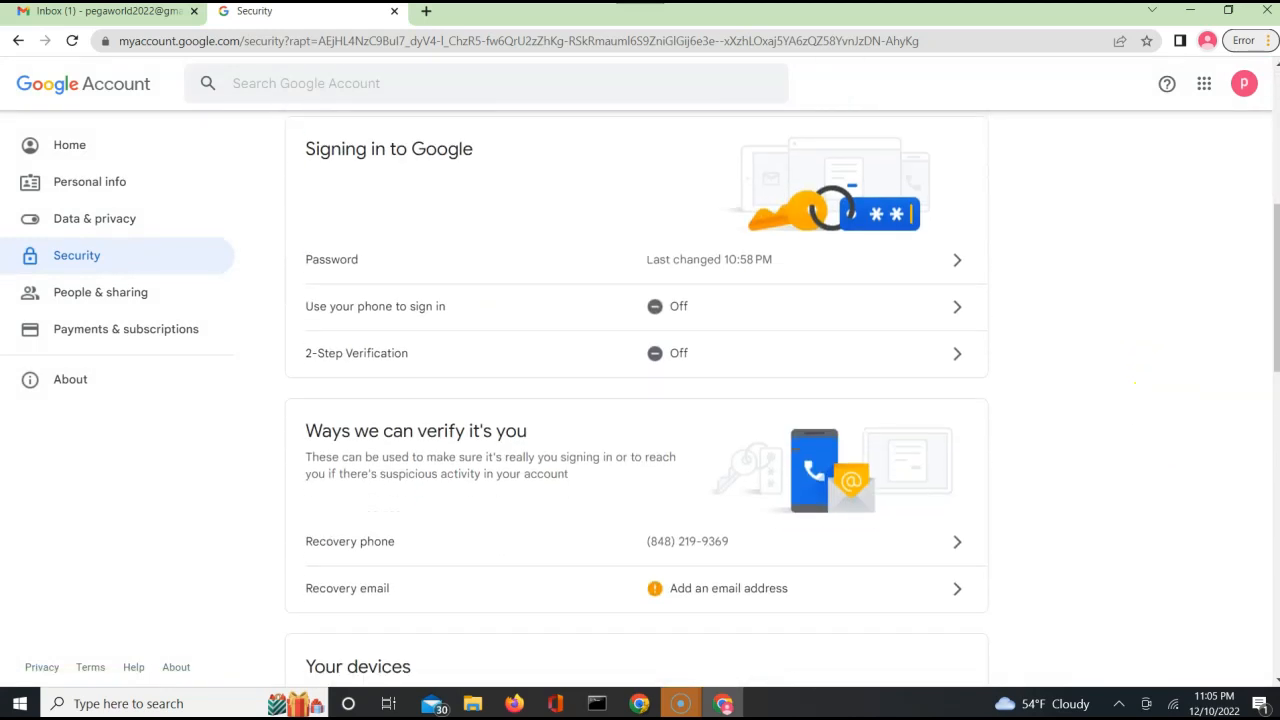
scroll(843, 216, down, 7)
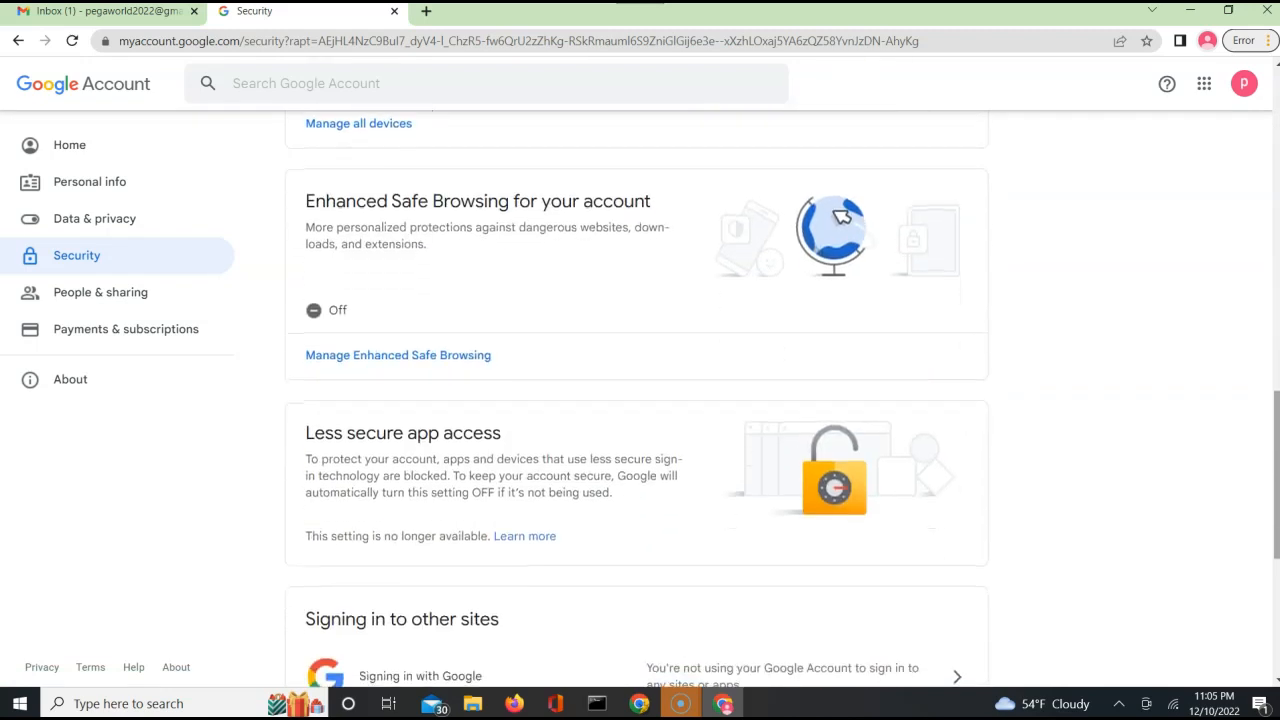
scroll(640, 400, down, 1)
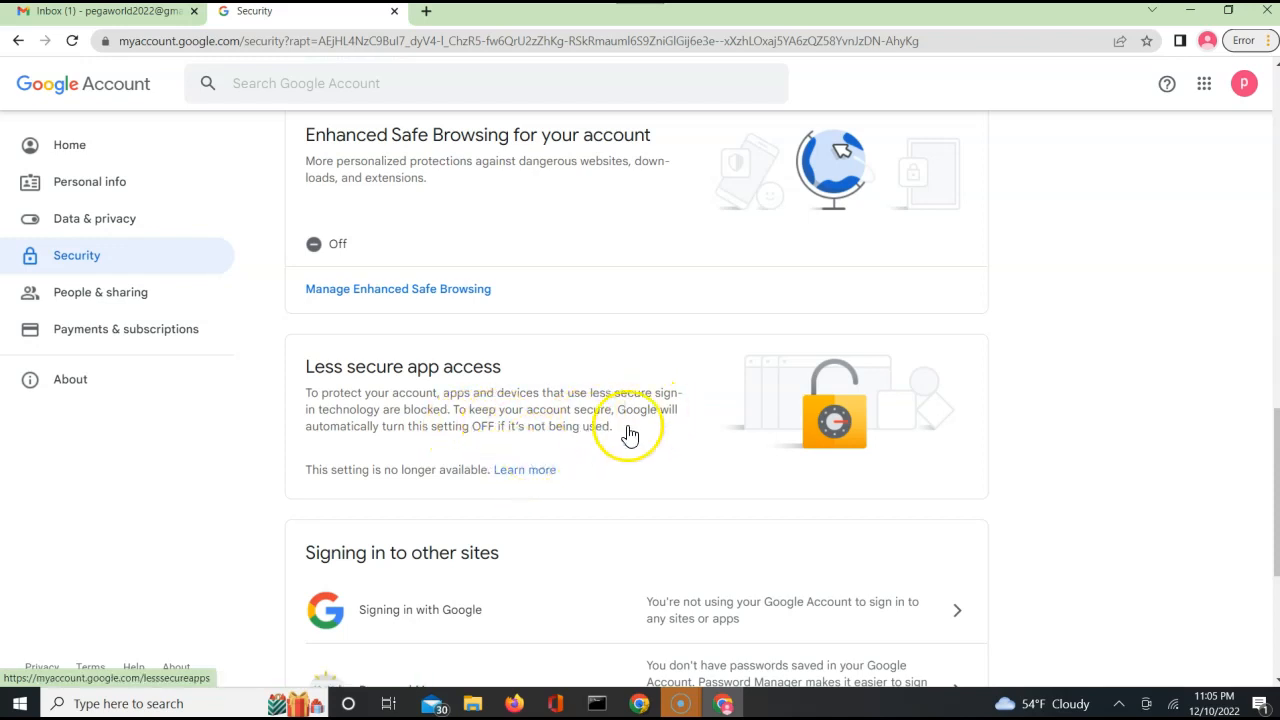
click(843, 420)
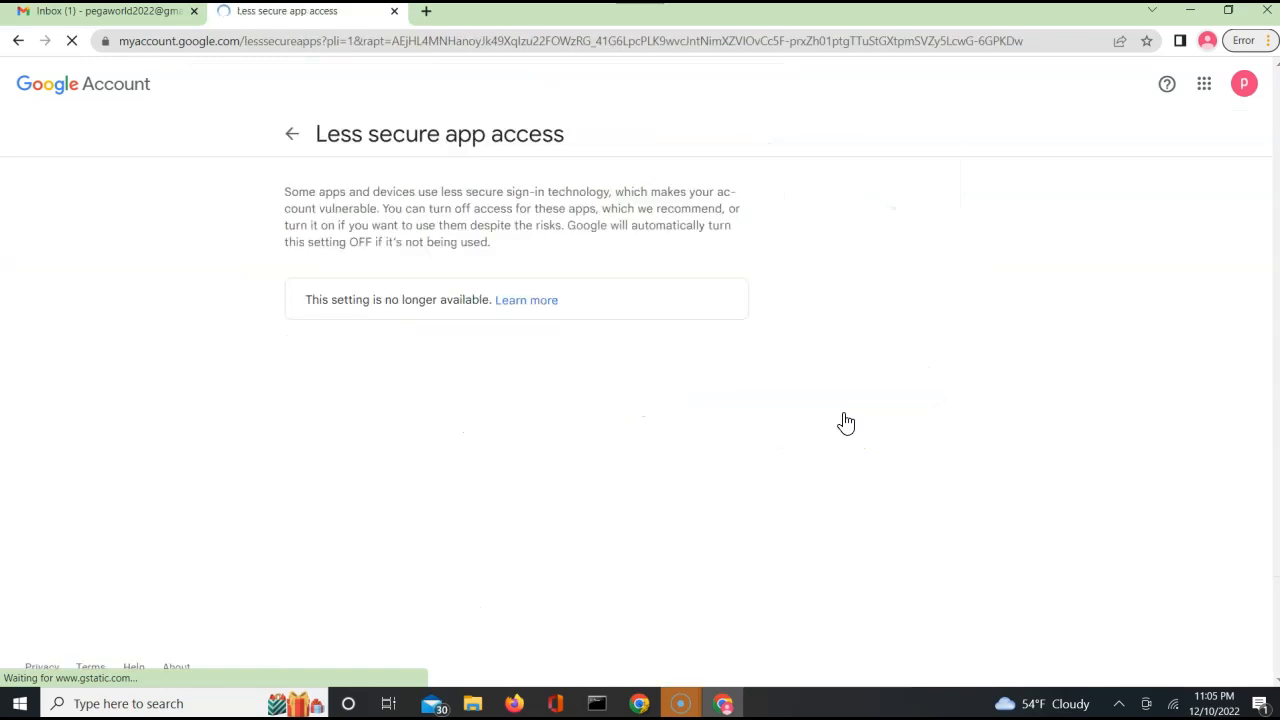
click(540, 299)
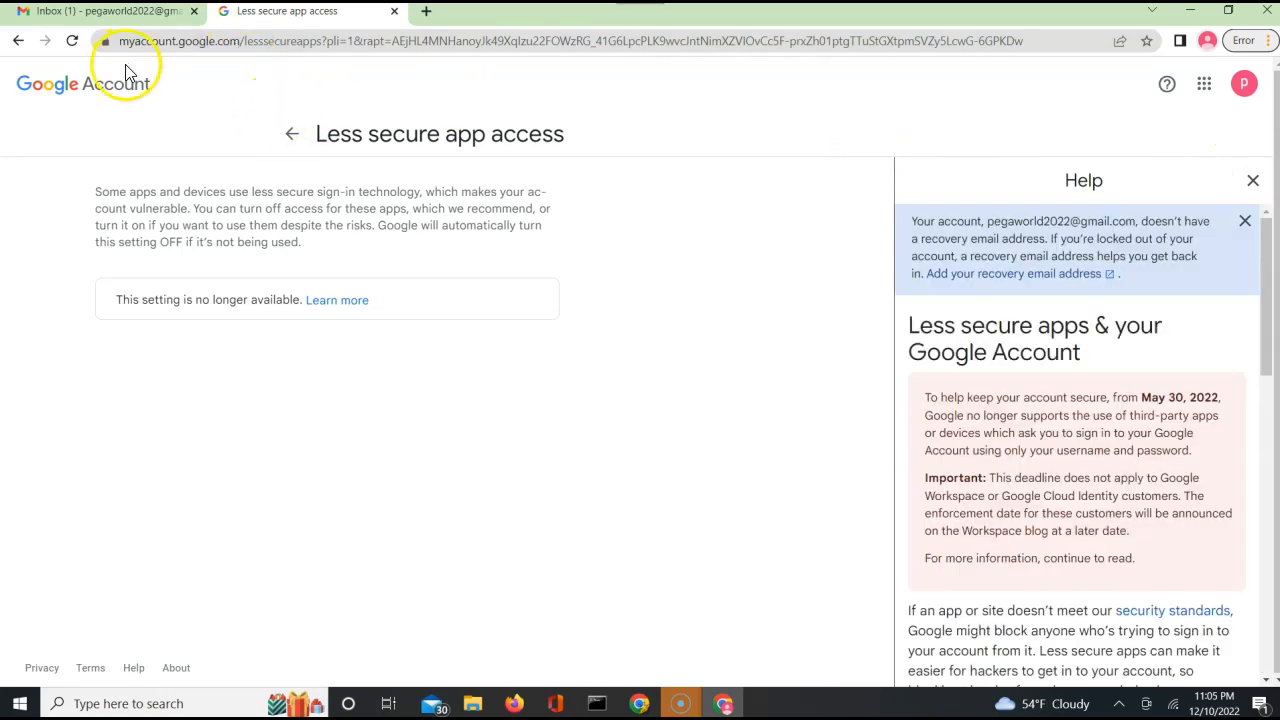
Go back to the Security page, look through its sections, and reopen the Less secure app access setting.
click(60, 90)
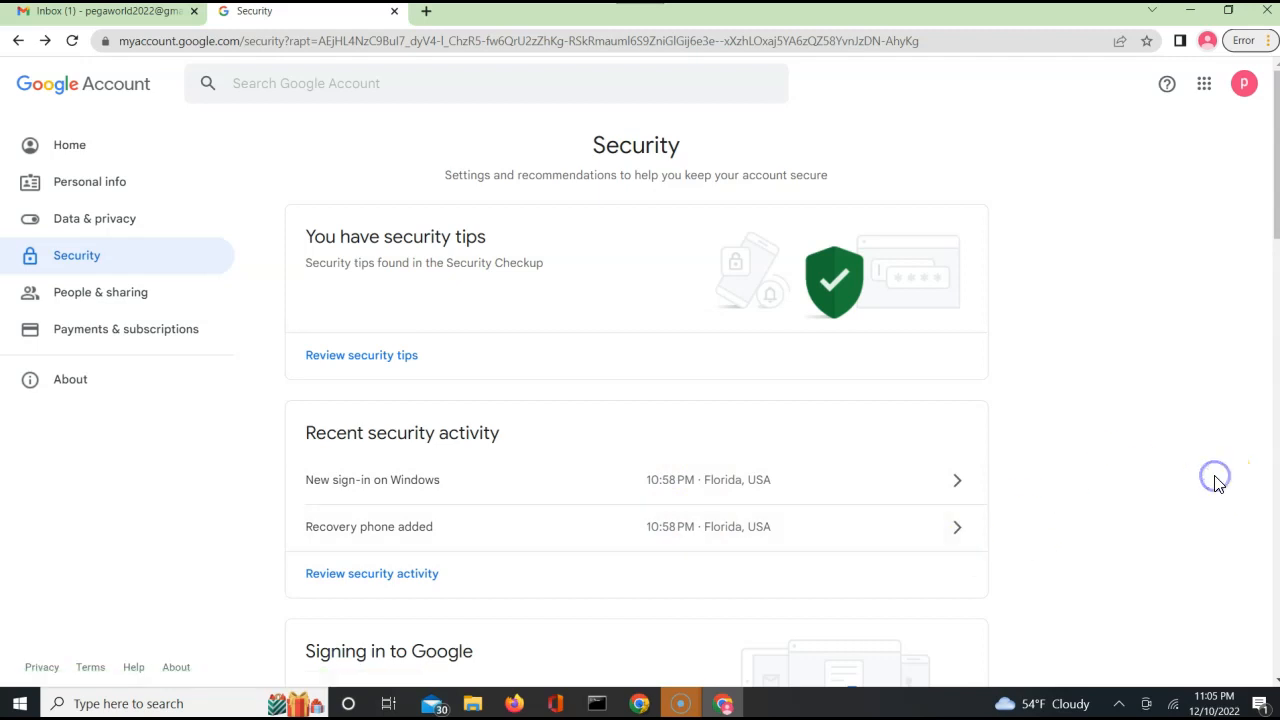
scroll(1216, 482, down, 1)
scroll(1218, 483, down, 5)
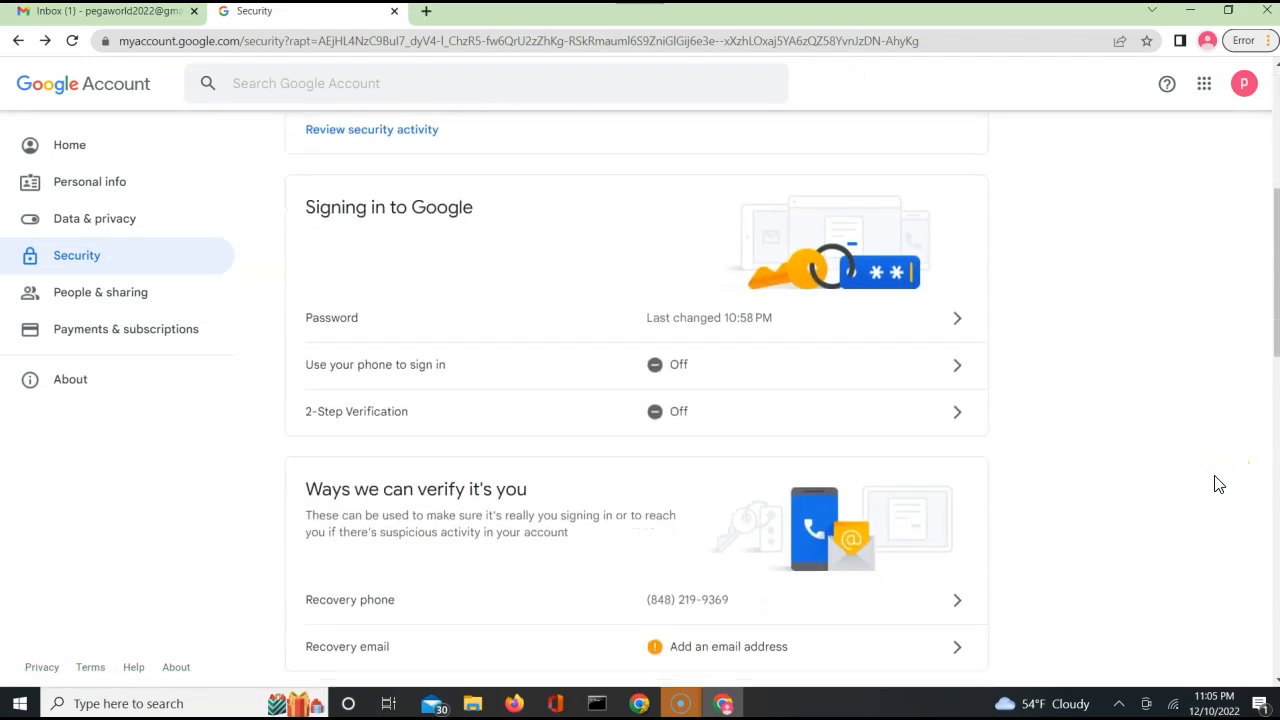
scroll(1218, 484, down, 5)
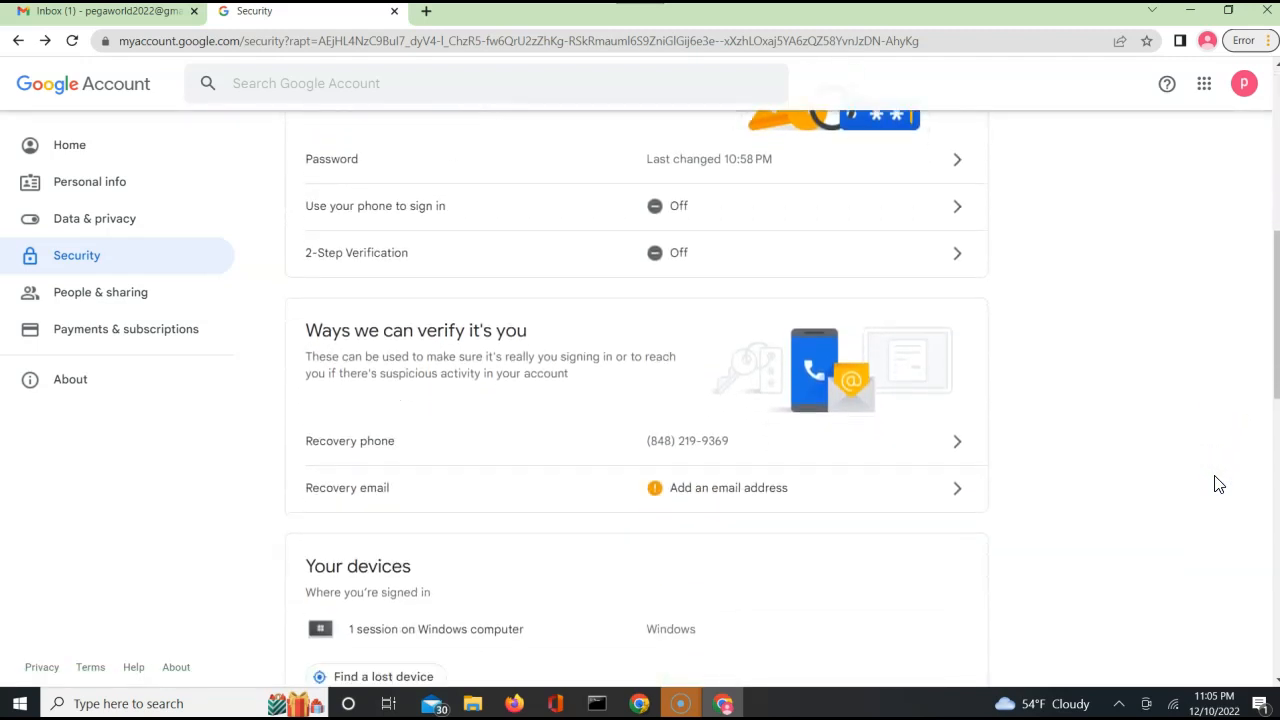
scroll(1218, 484, up, 1)
scroll(1218, 484, down, 6)
scroll(1218, 484, up, 2)
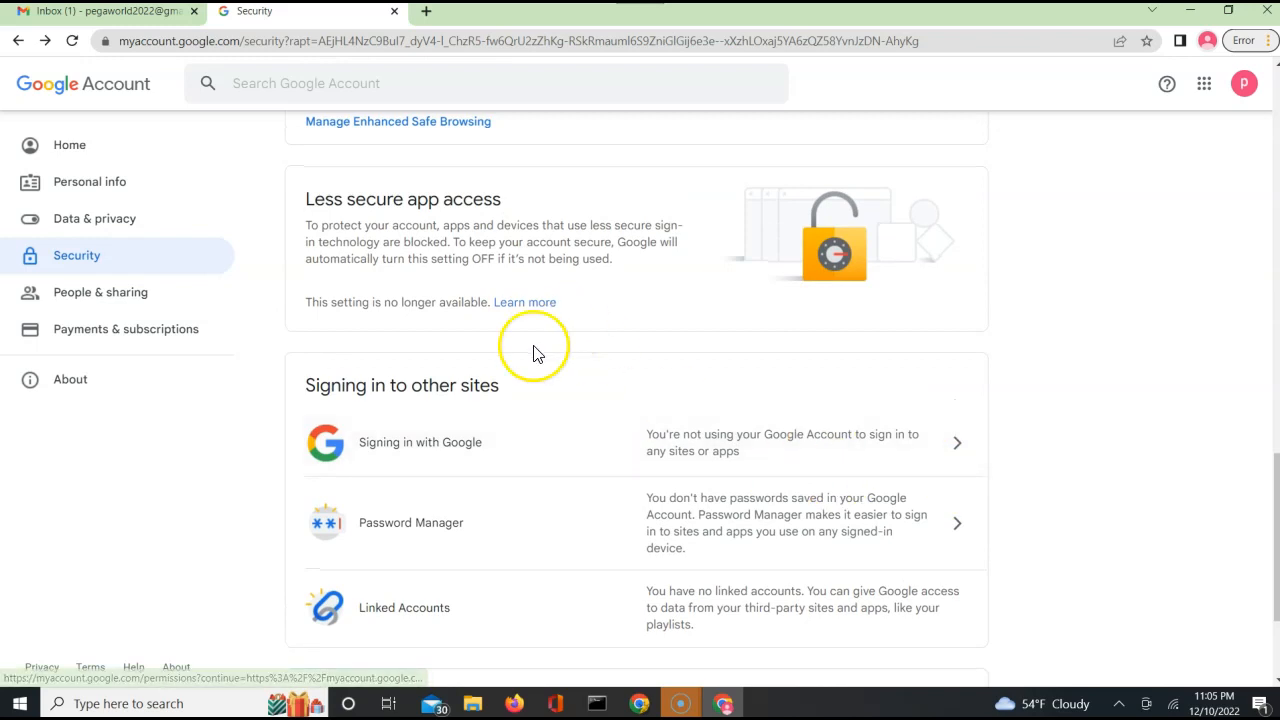
click(441, 245)
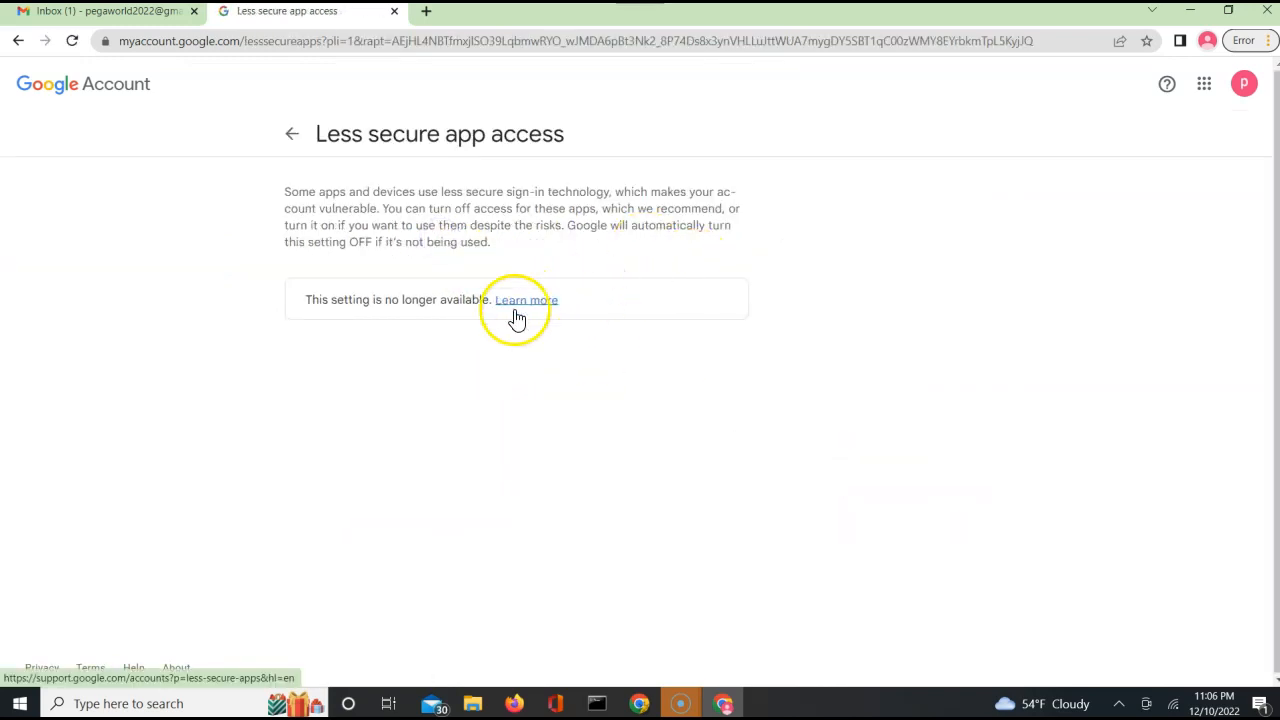
Return to the Security page and examine the Signing in to Google options, including 2-Step Verification.
click(293, 135)
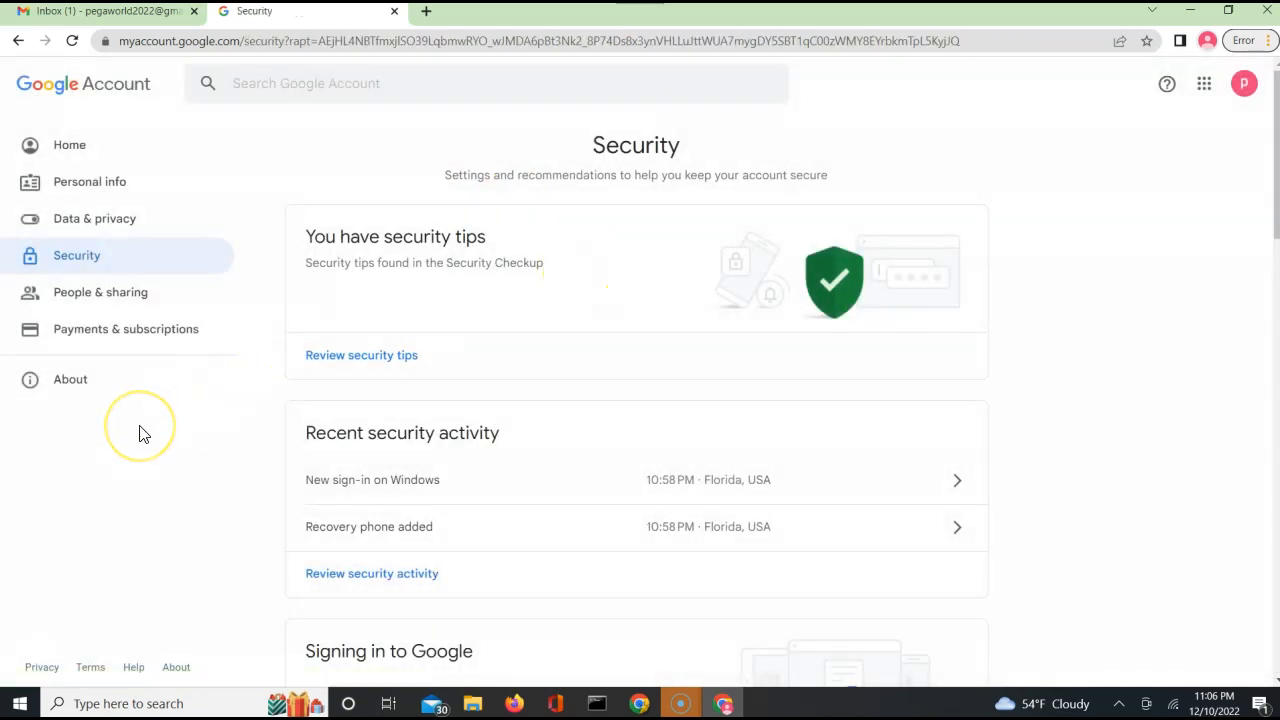
scroll(140, 432, down, 2)
scroll(140, 432, down, 4)
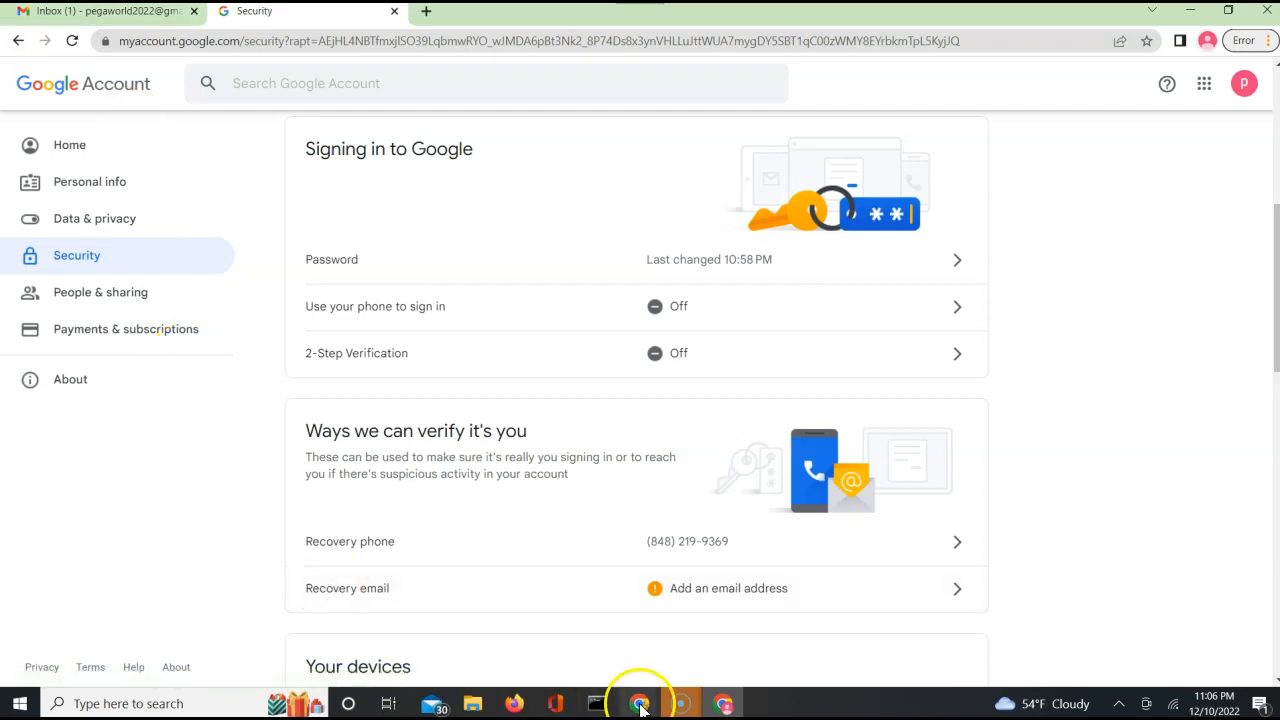
Switch to the Tracer window and pause the trace.
mouse_move(641, 707)
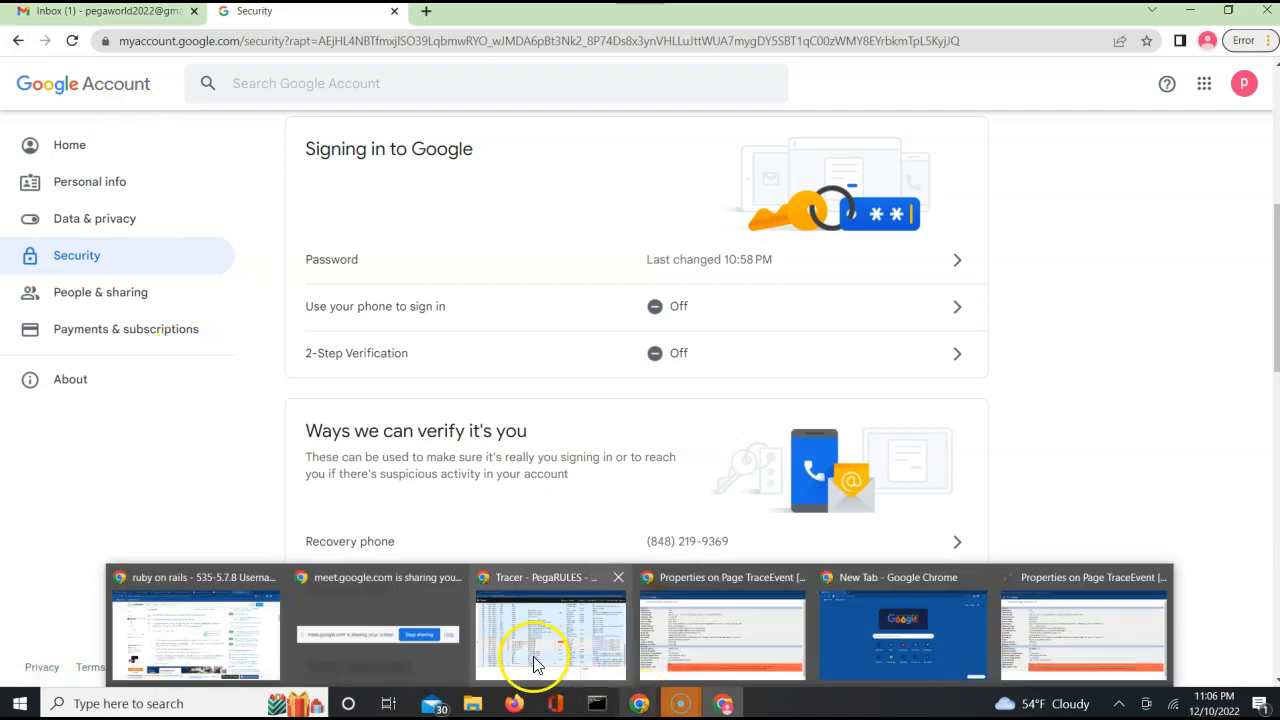
mouse_move(533, 656)
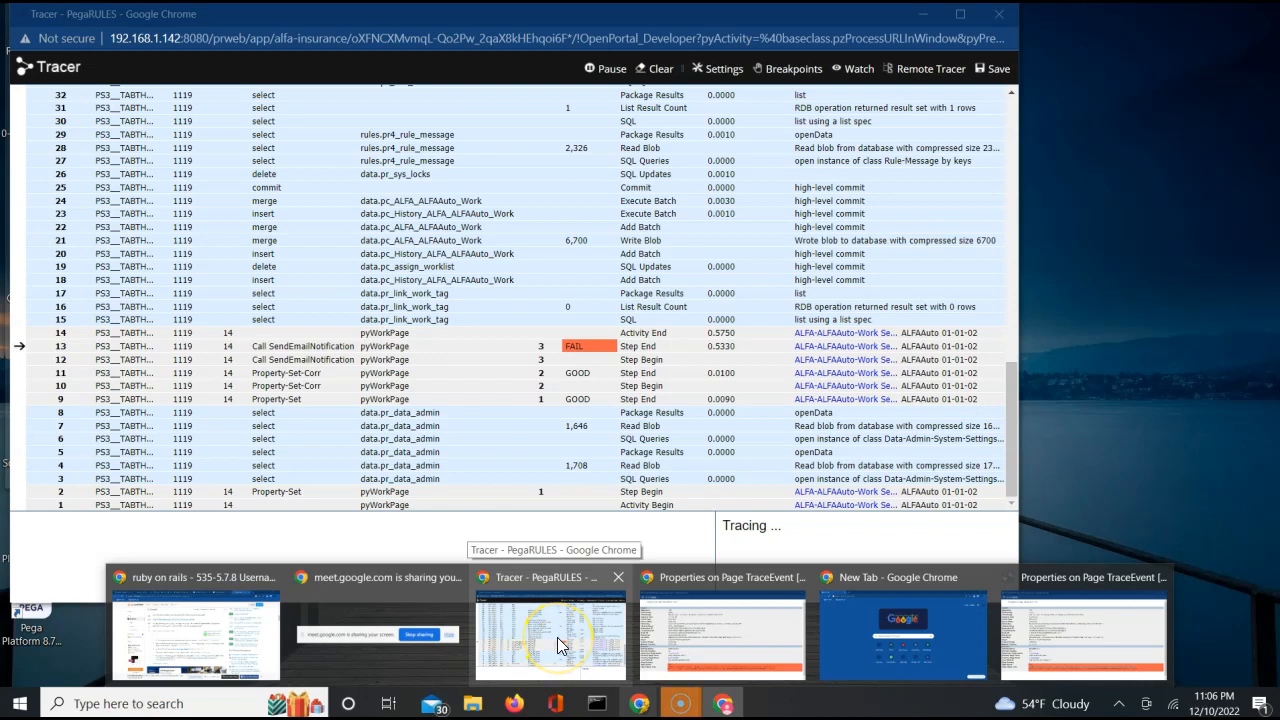
click(557, 637)
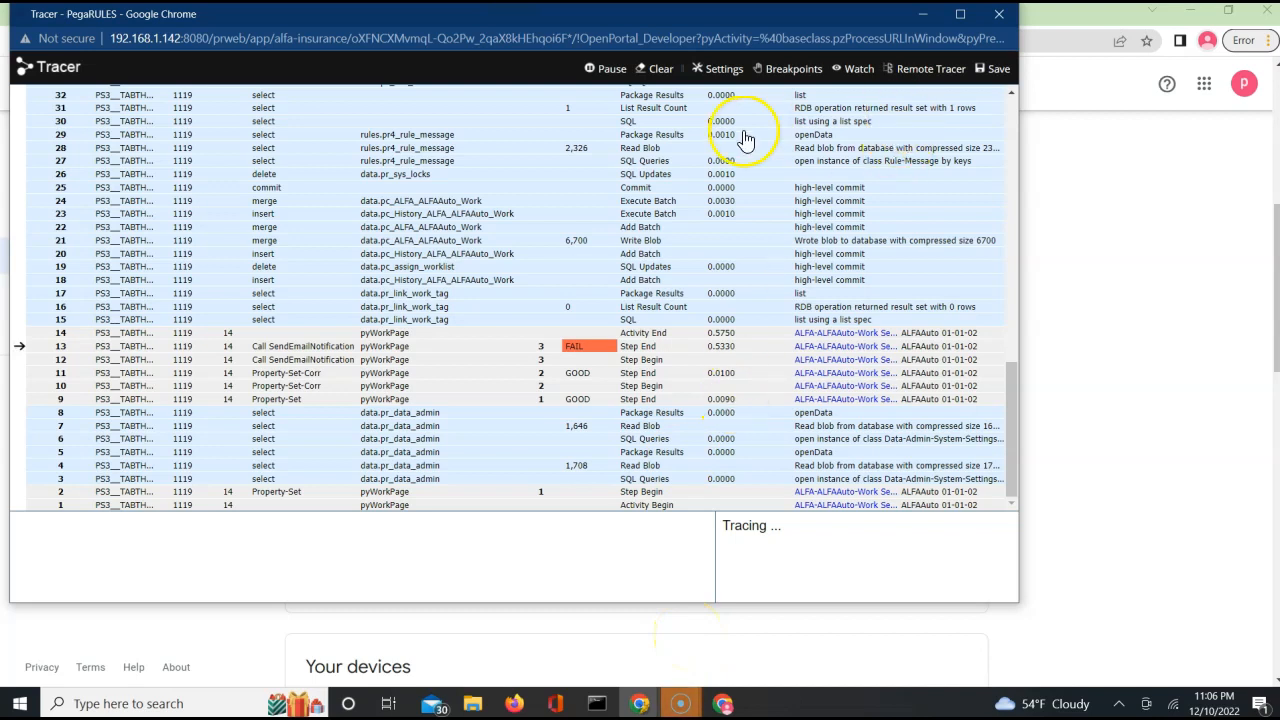
click(610, 69)
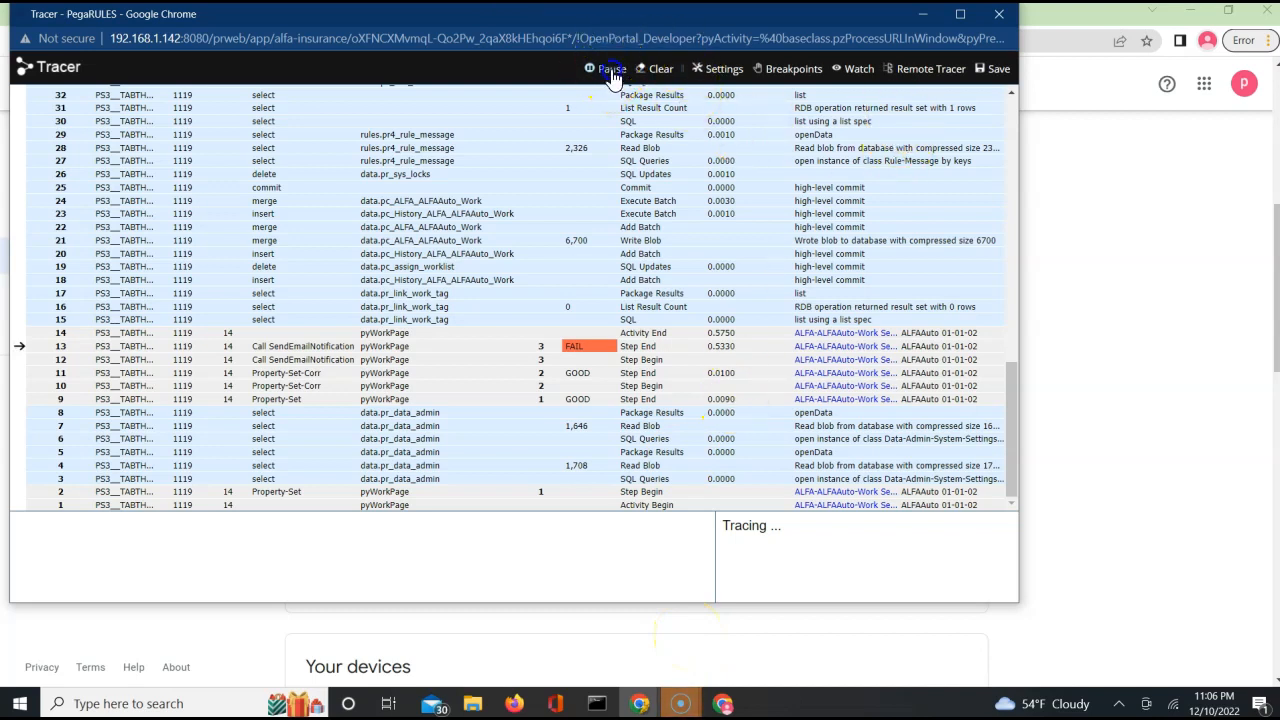
Open the trace details of the failed Call SendEmailNotification step and show its unnamed parameter page in a maximized window.
click(58, 347)
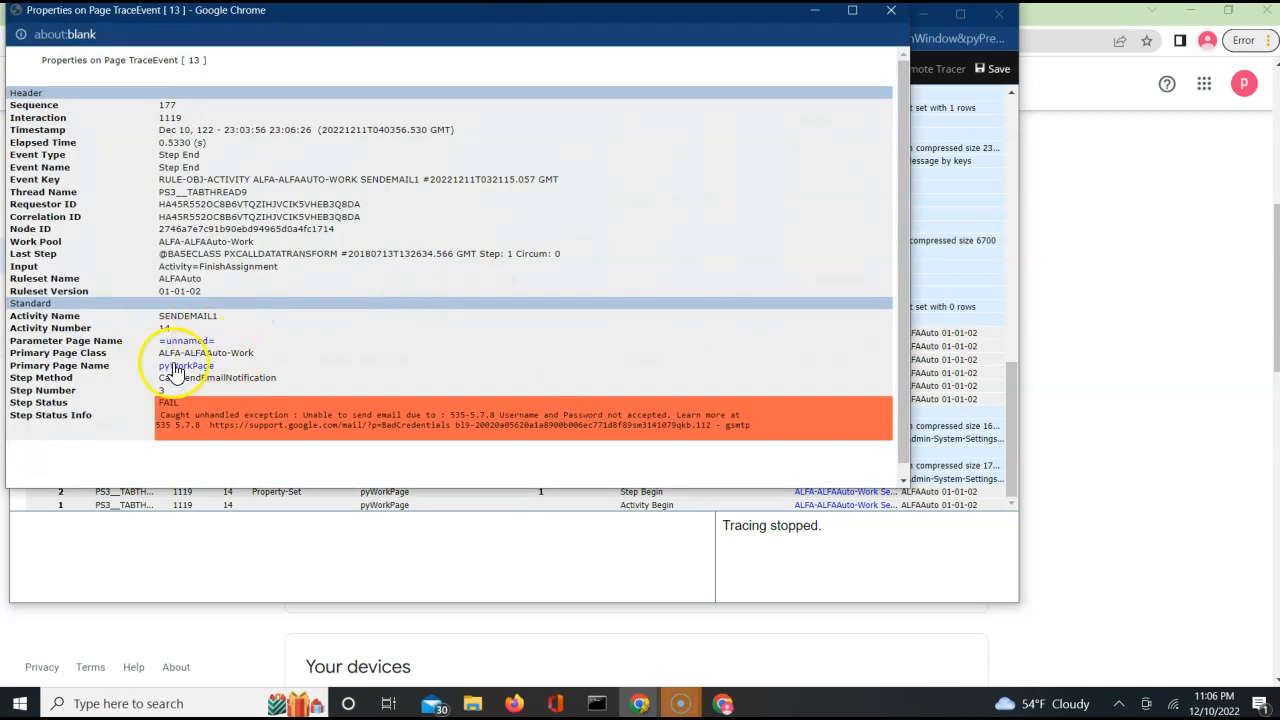
click(187, 344)
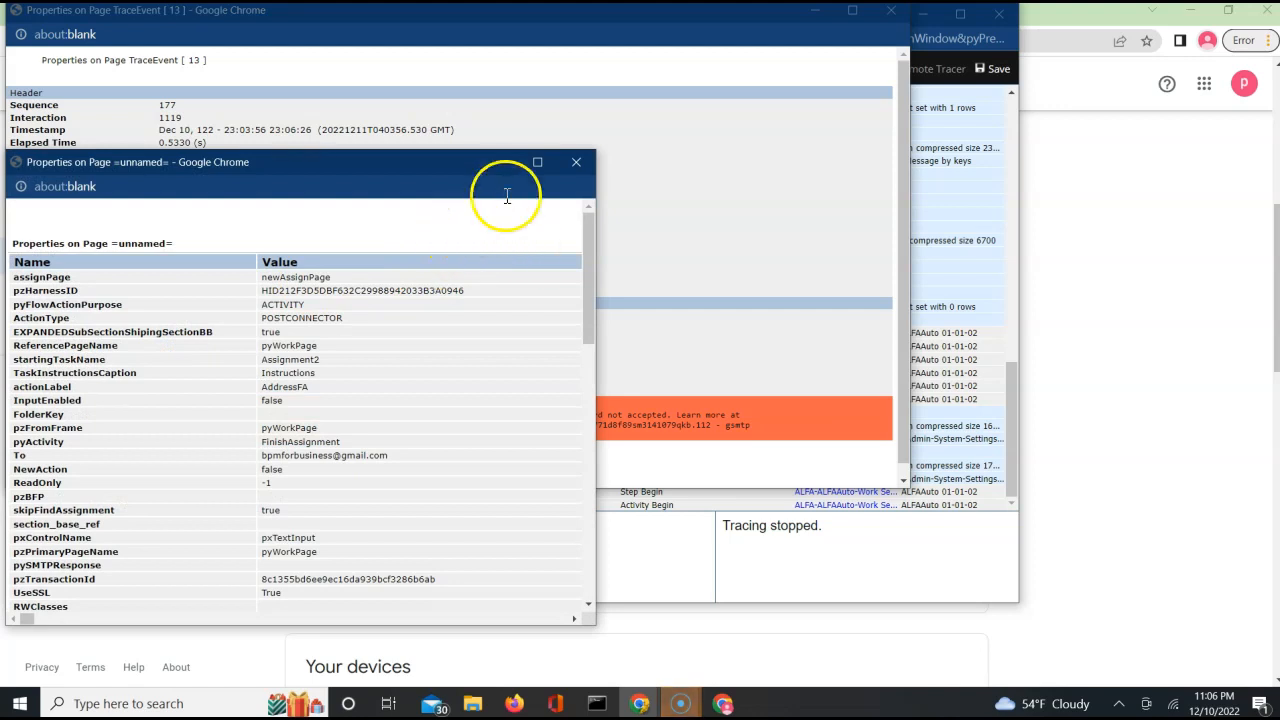
click(539, 162)
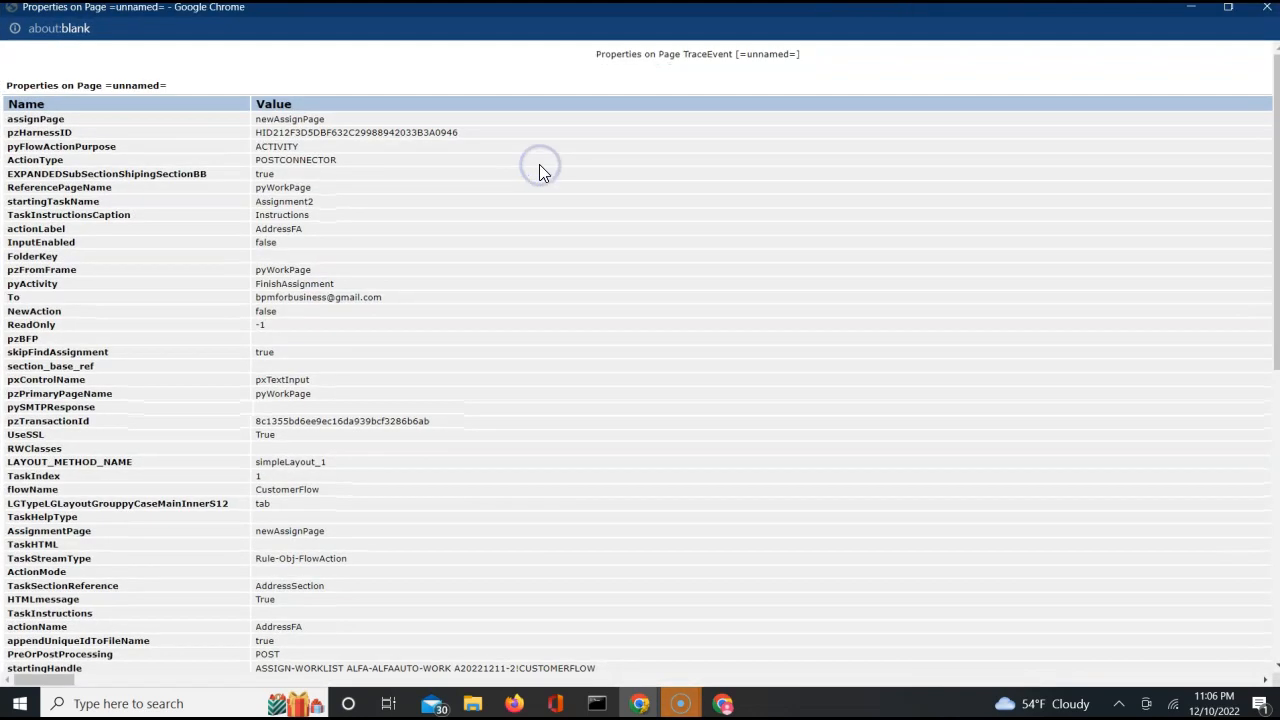
Examine the parameter page's properties, including the Message, EmailException, From and smtpHost values.
scroll(601, 357, down, 5)
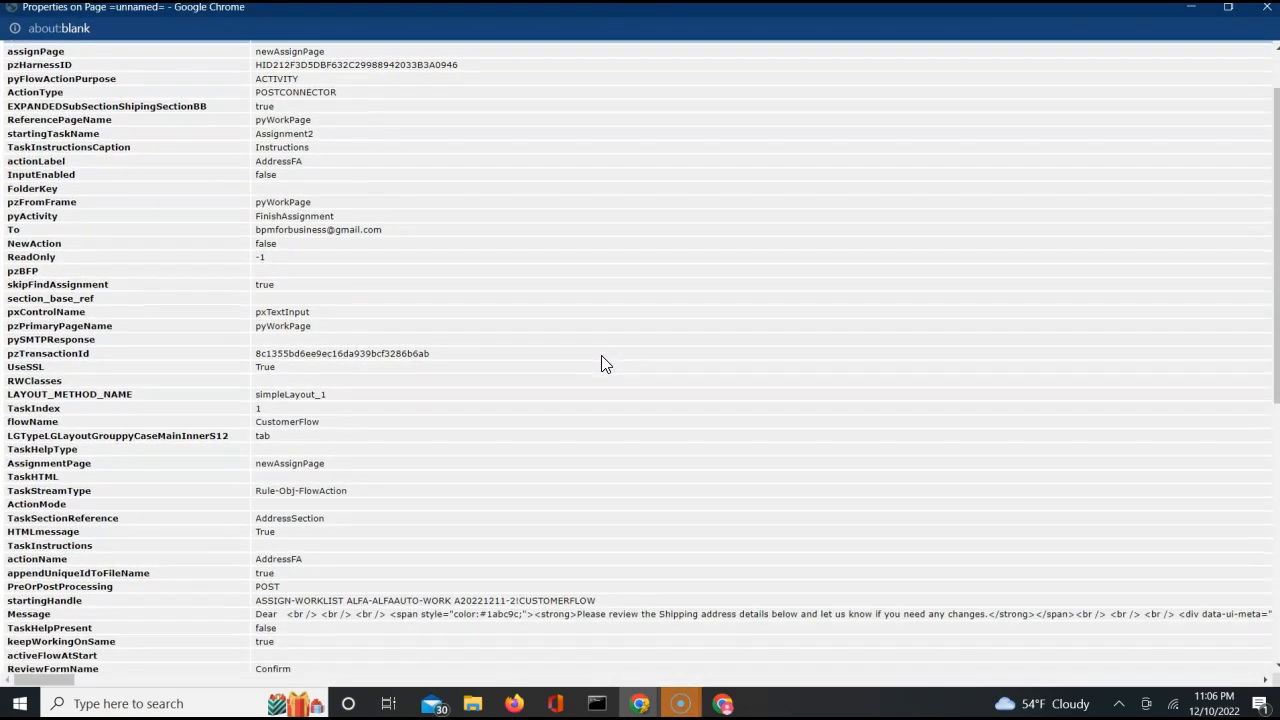
scroll(601, 363, down, 1)
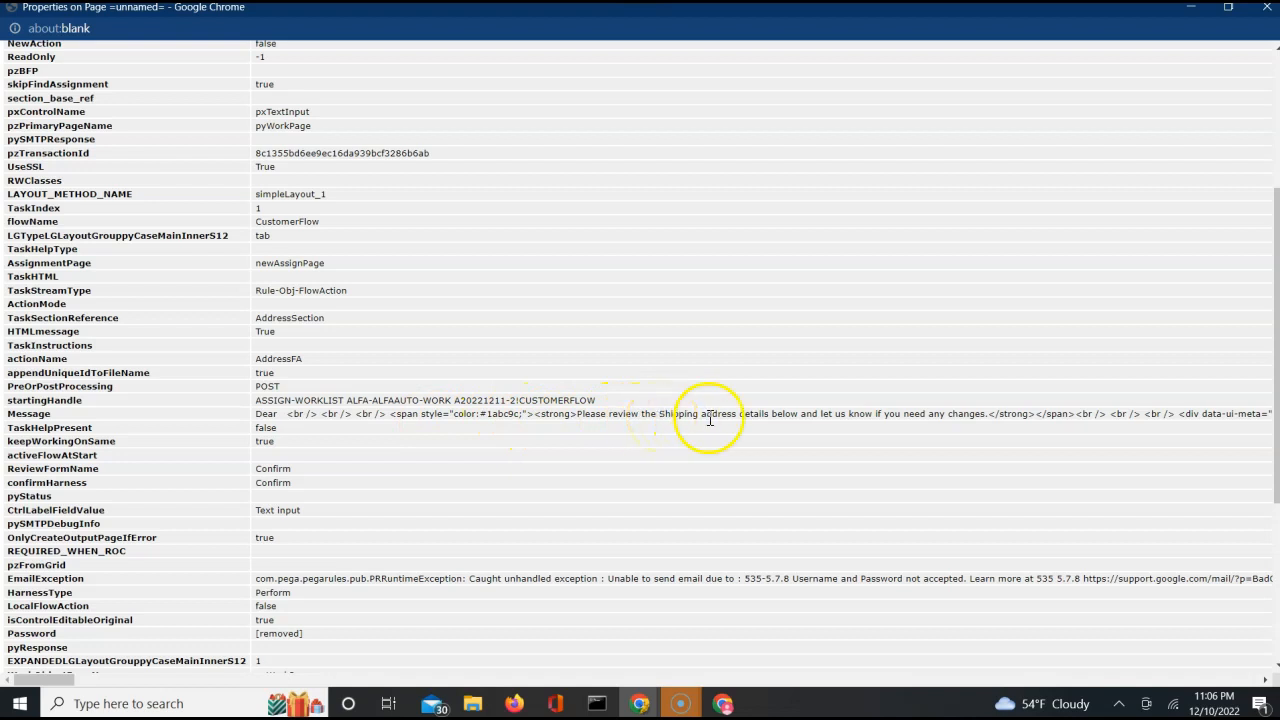
scroll(782, 490, down, 3)
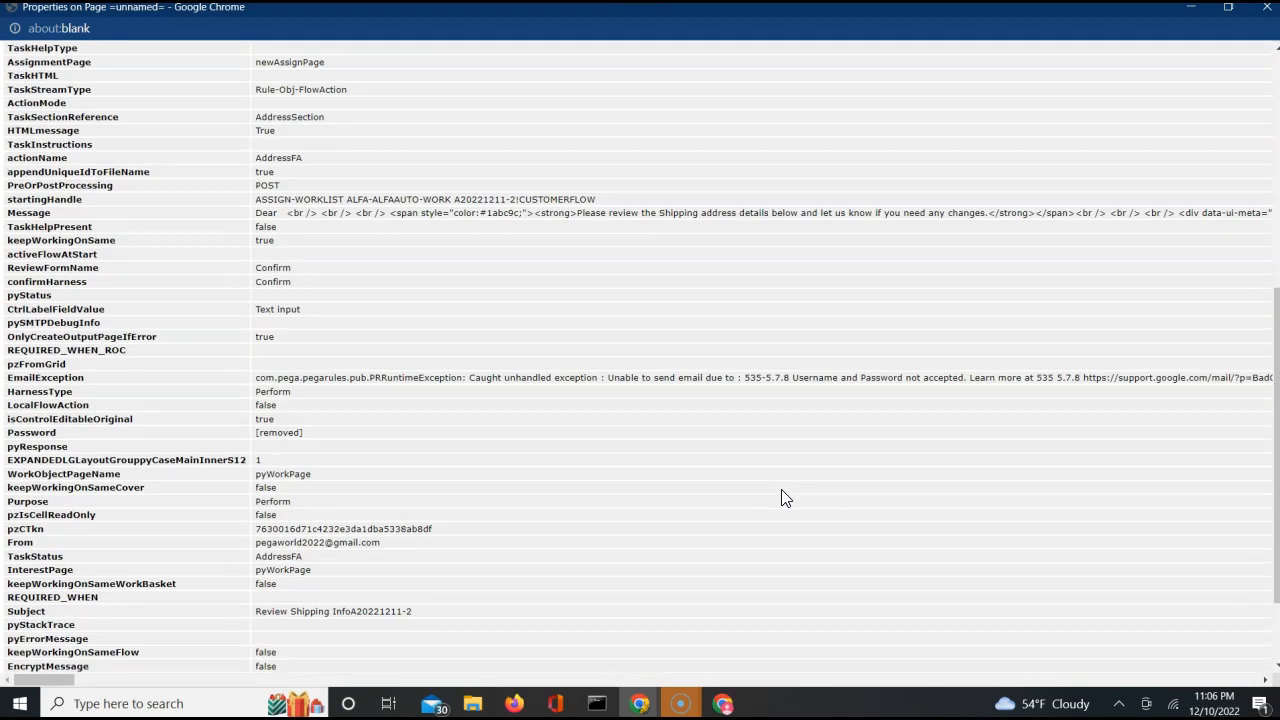
triple_click(822, 377)
double_click(822, 377)
scroll(822, 377, down, 2)
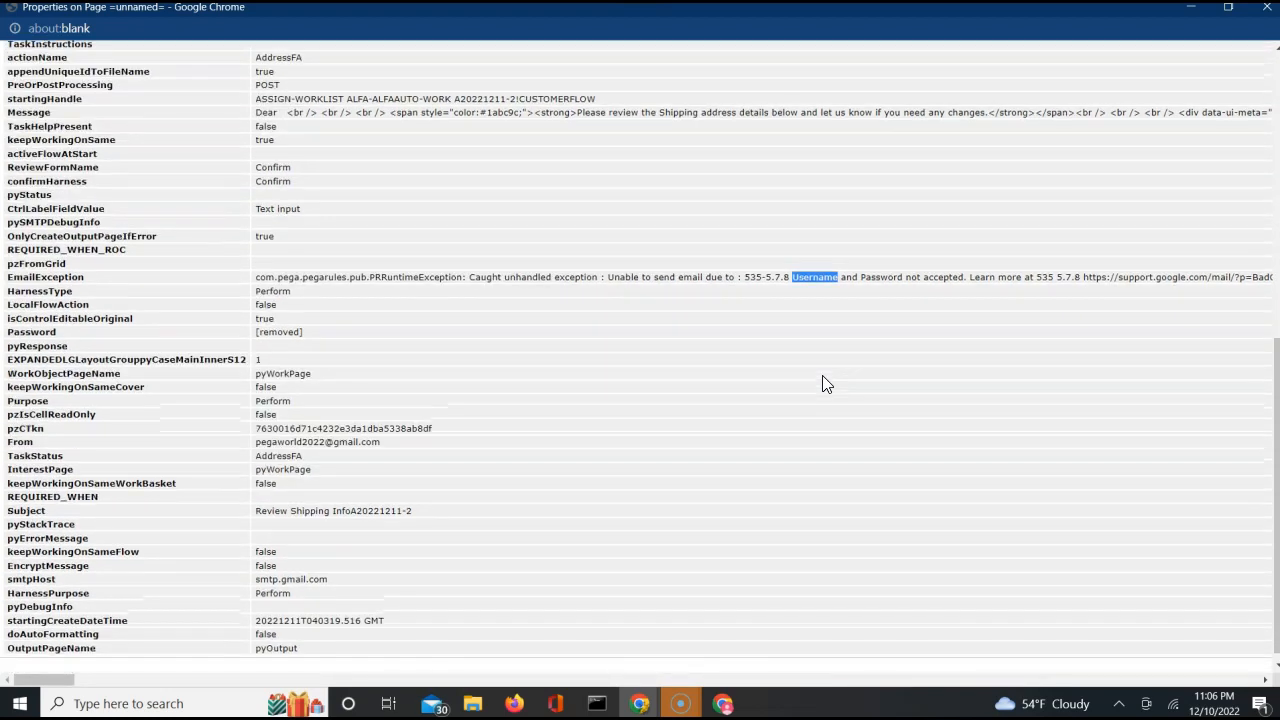
scroll(825, 384, down, 1)
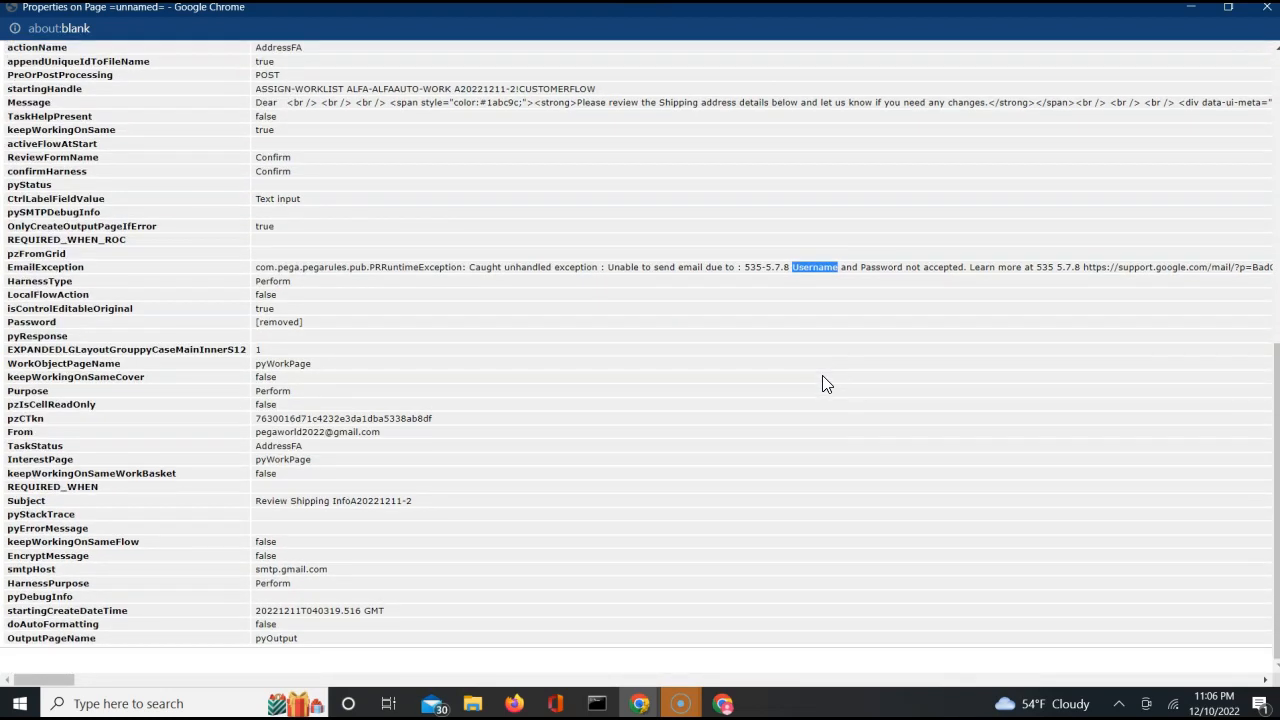
scroll(824, 383, up, 3)
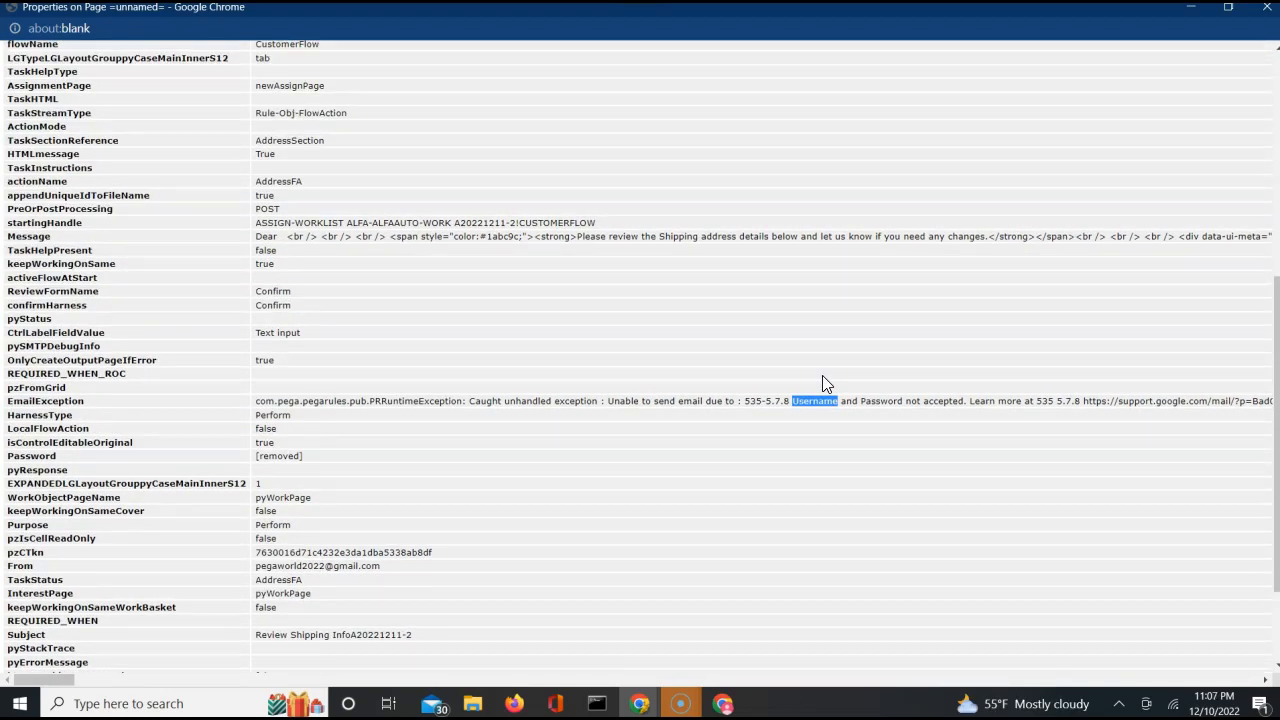
scroll(822, 383, up, 10)
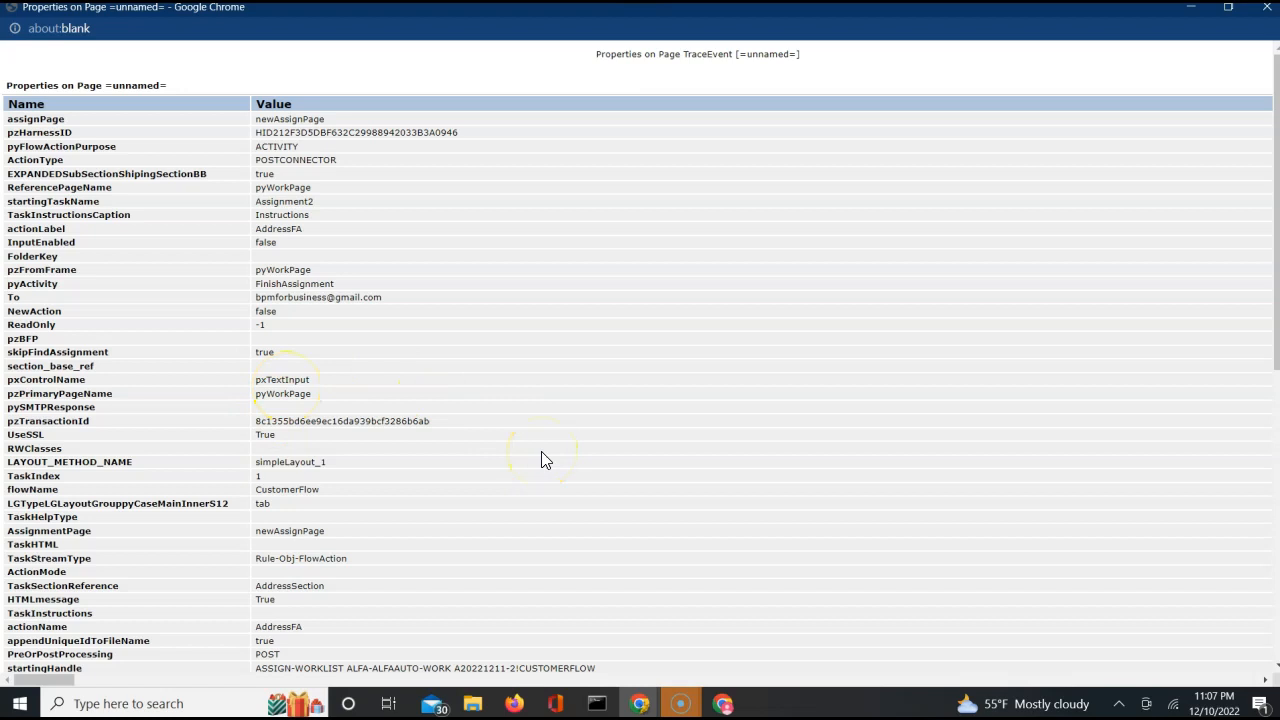
scroll(541, 460, down, 6)
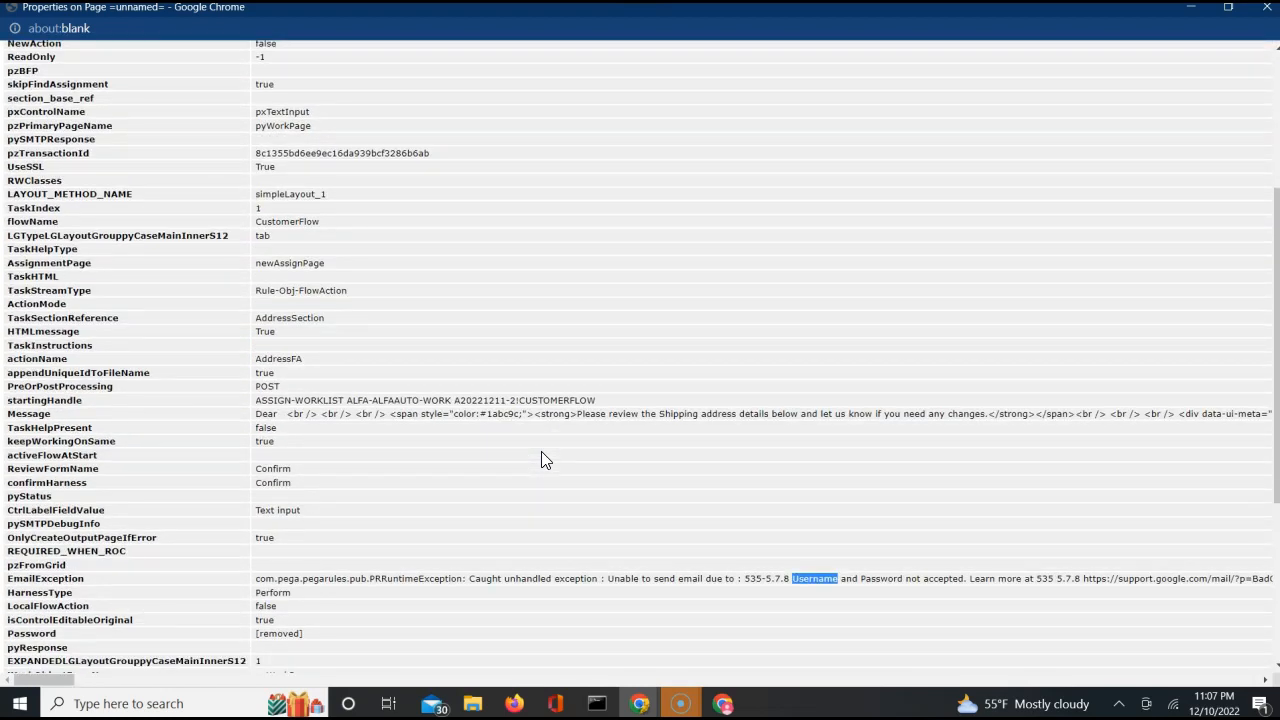
Search the parameter page for "sub" and highlight the value of the Subject property.
key(ctrl+f)
key(BackSpace)
text(sub)
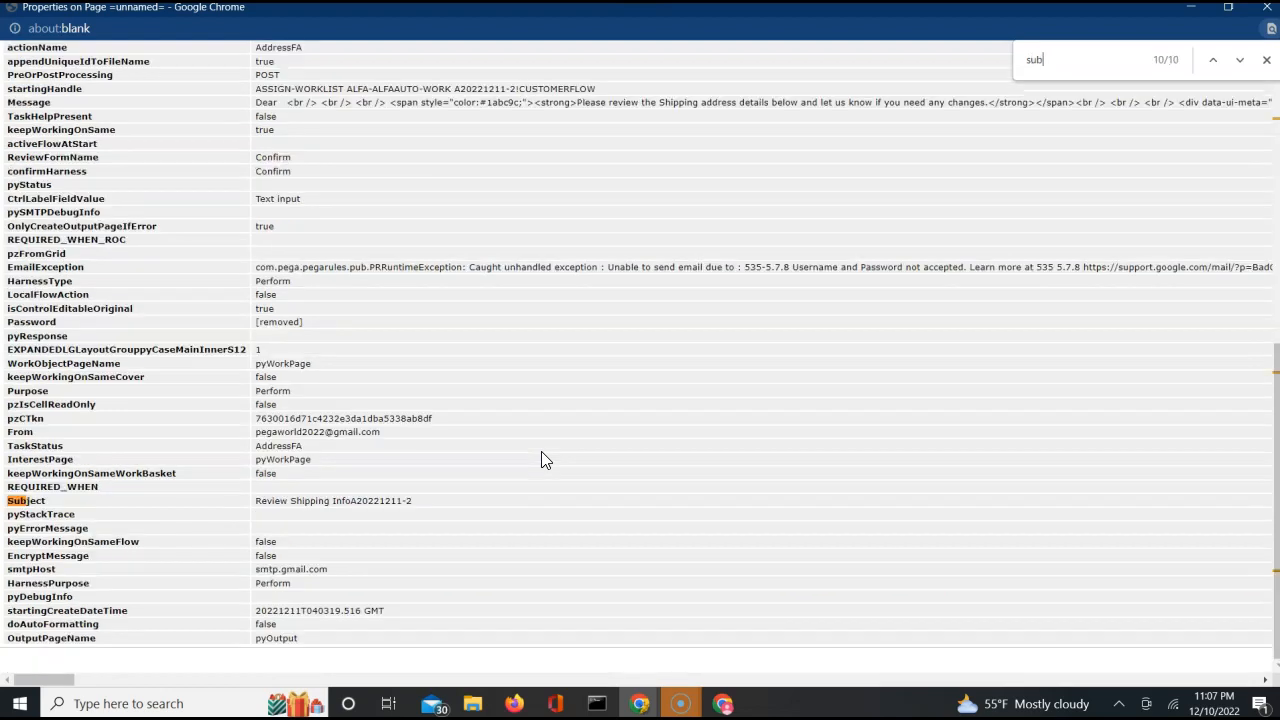
click(307, 501)
drag(307, 501, 418, 506)
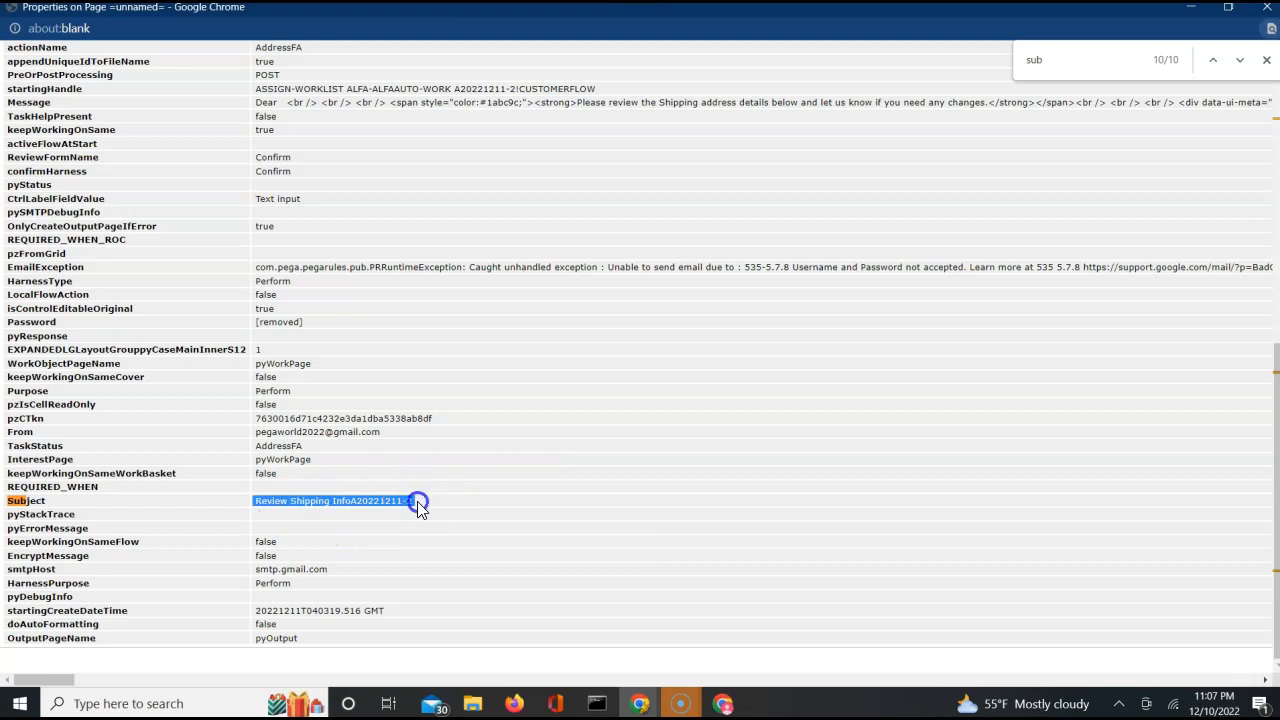
drag(332, 501, 414, 500)
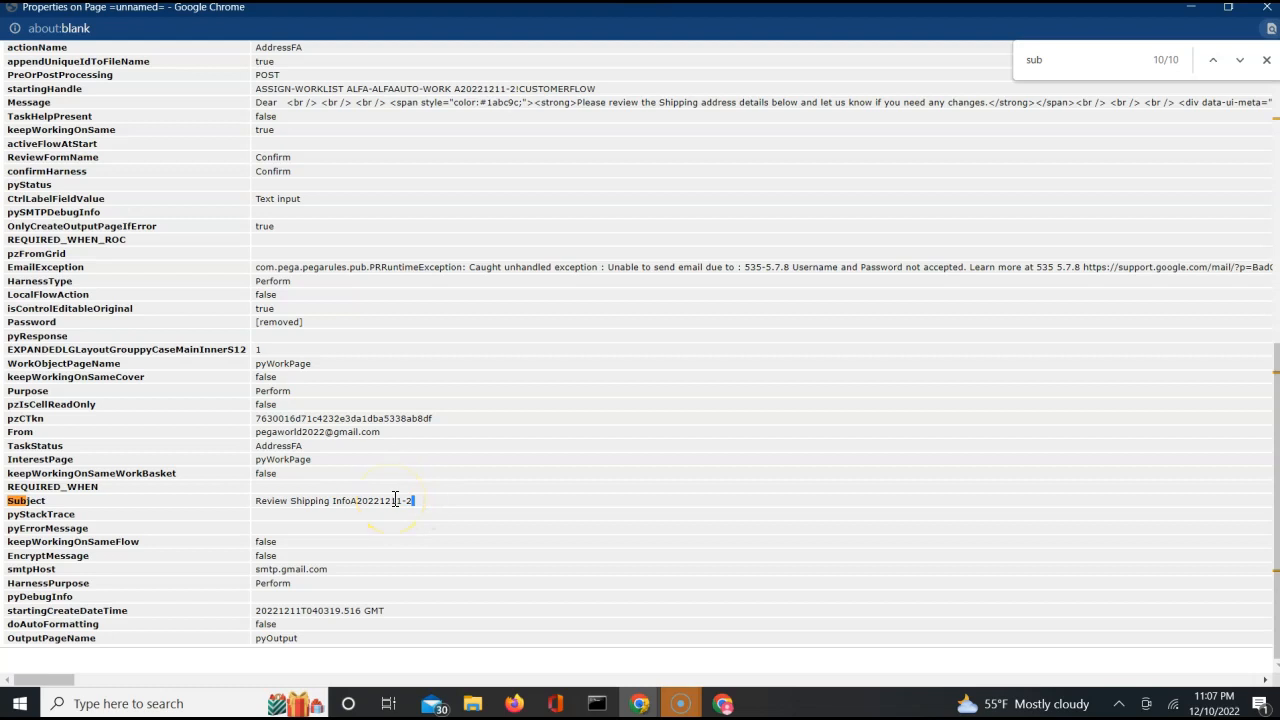
Copy the full HTML value of the Message property and read along its length.
triple_click(573, 103)
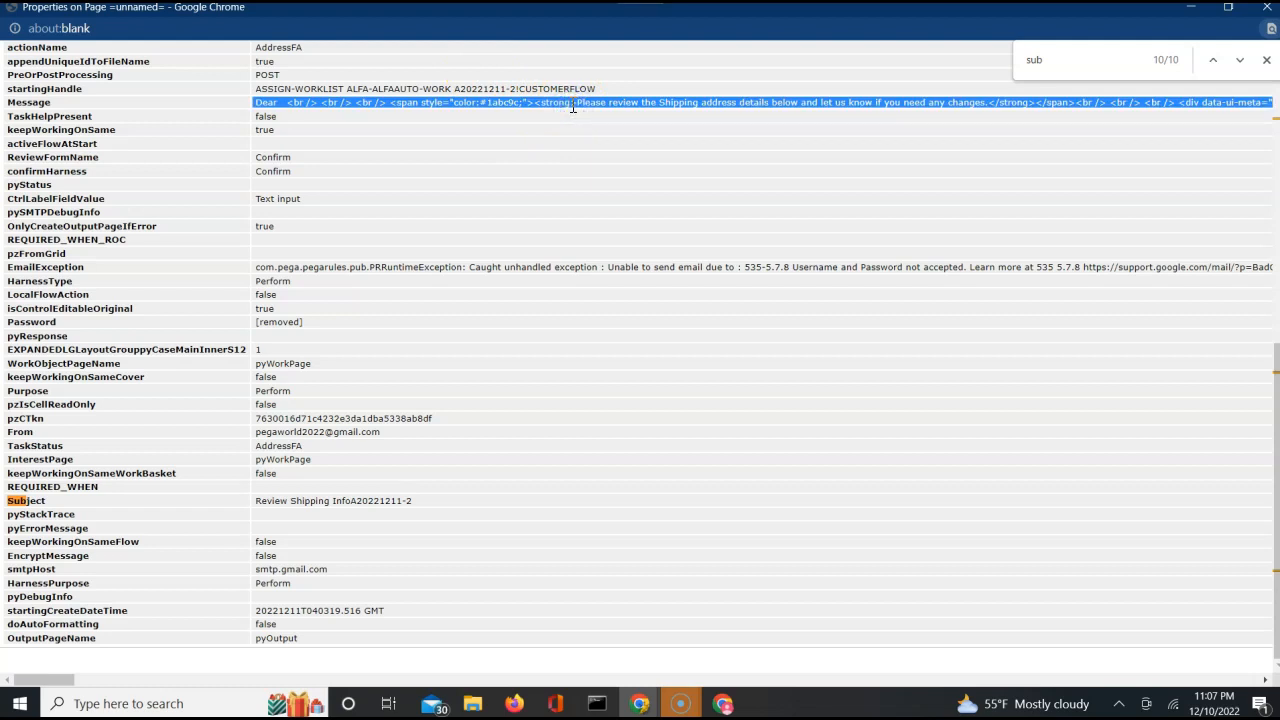
scroll(573, 107, right, 7)
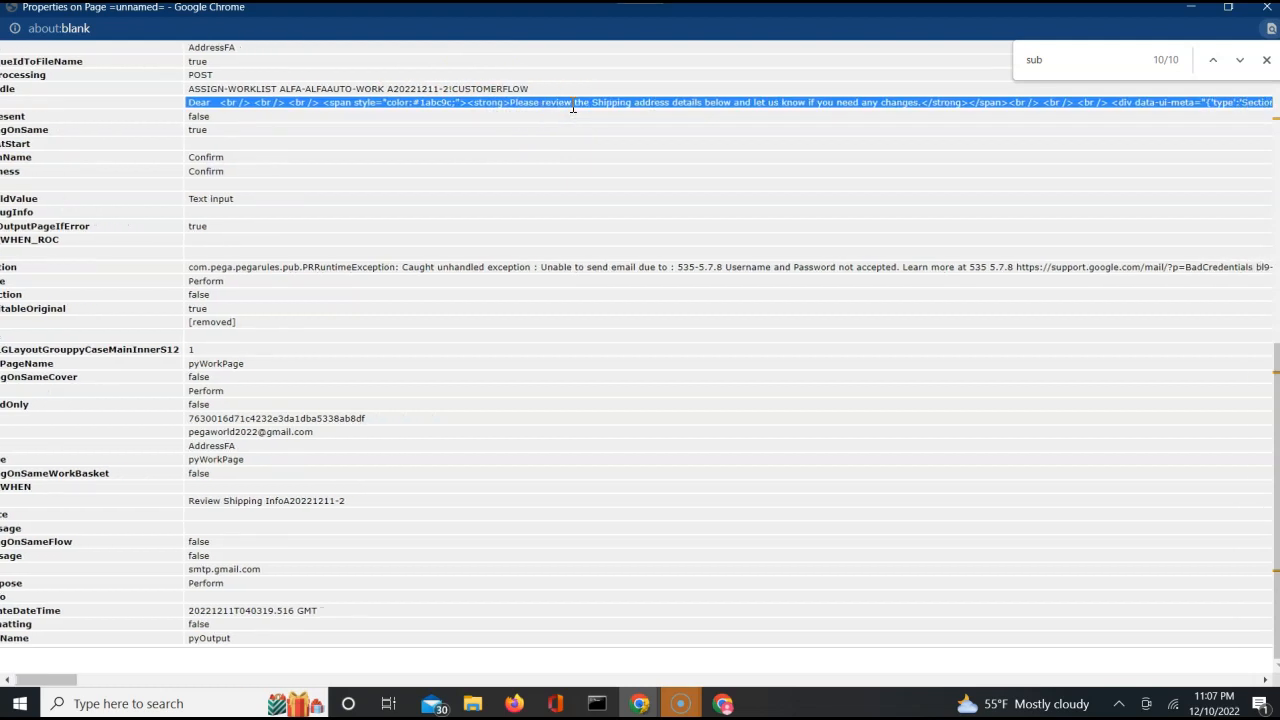
scroll(573, 107, right, 6)
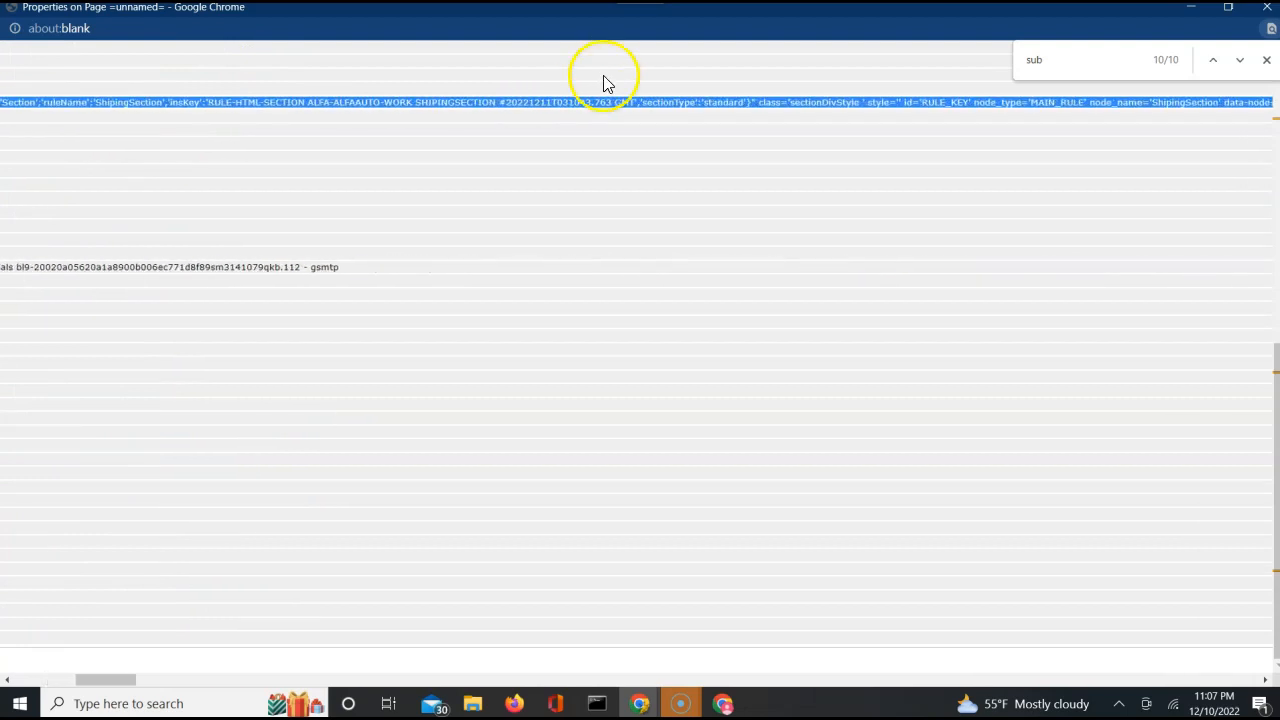
scroll(654, 100, right, 3)
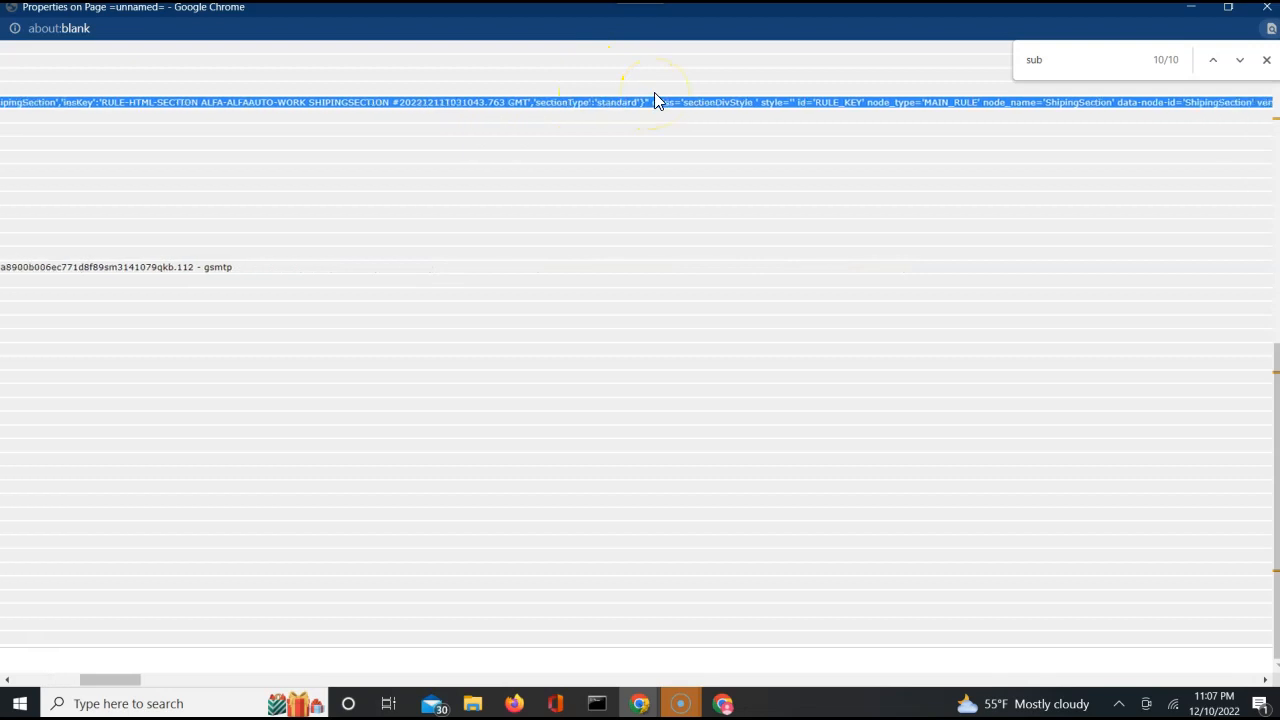
scroll(654, 100, right, 5)
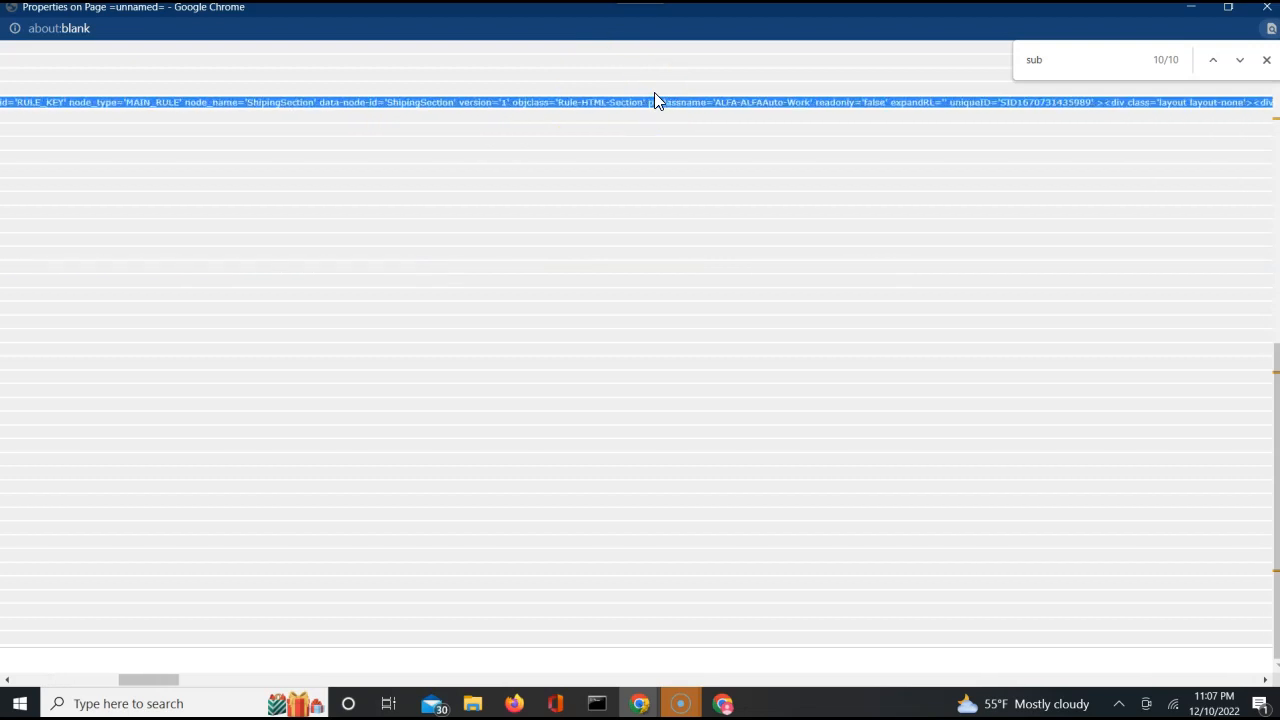
scroll(655, 100, right, 8)
scroll(655, 100, right, 2)
scroll(655, 100, right, 8)
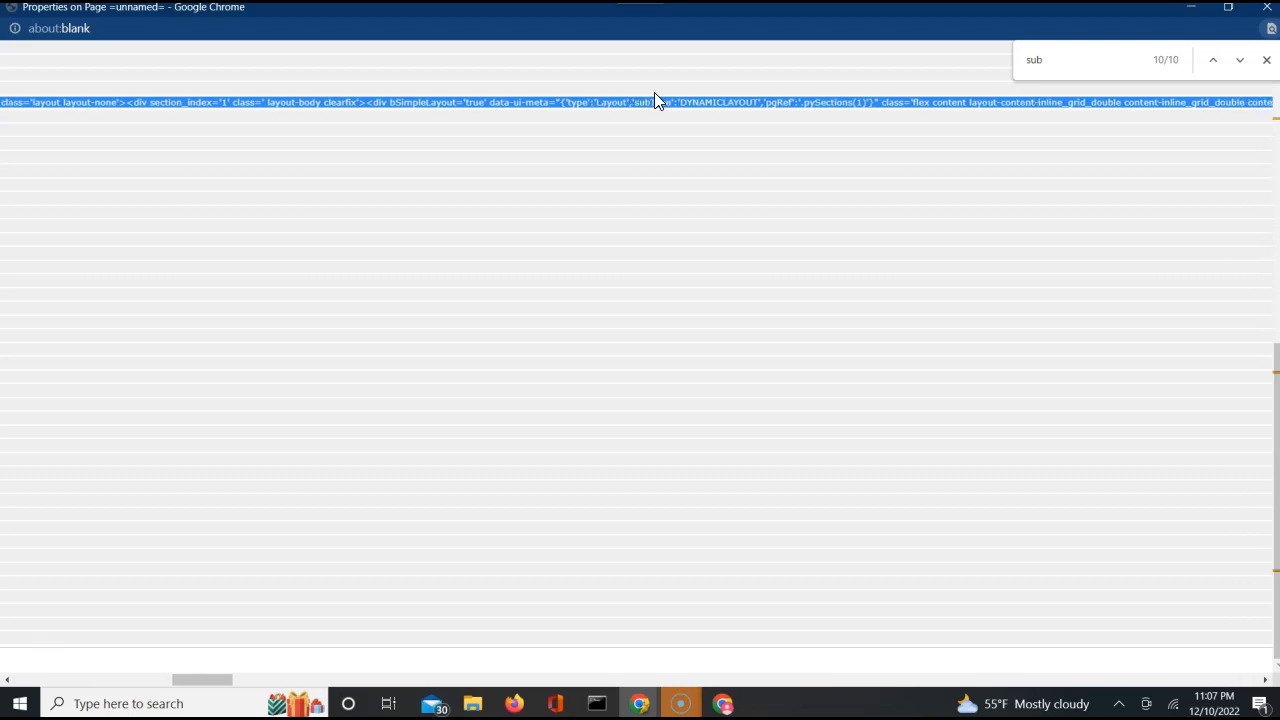
scroll(655, 94, right, 8)
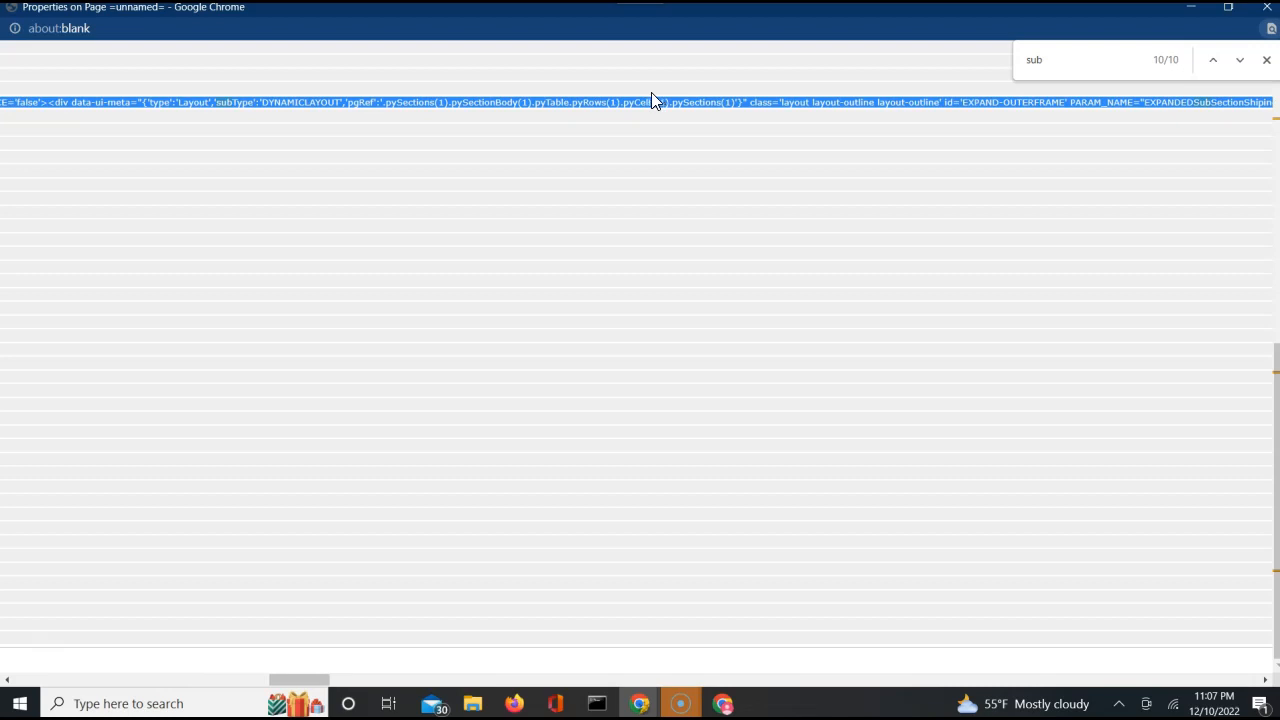
Switch to the Gmail account's browser window and try to open htmlgrid.net in a new tab.
click(724, 703)
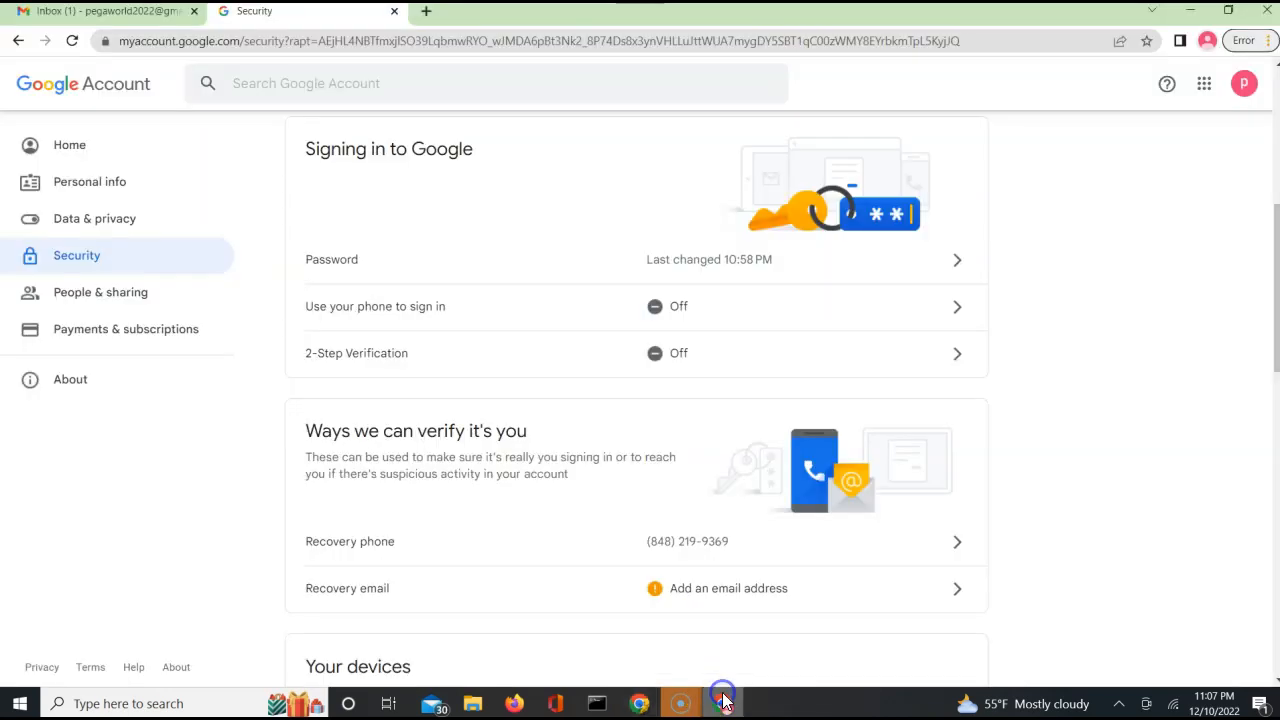
click(426, 10)
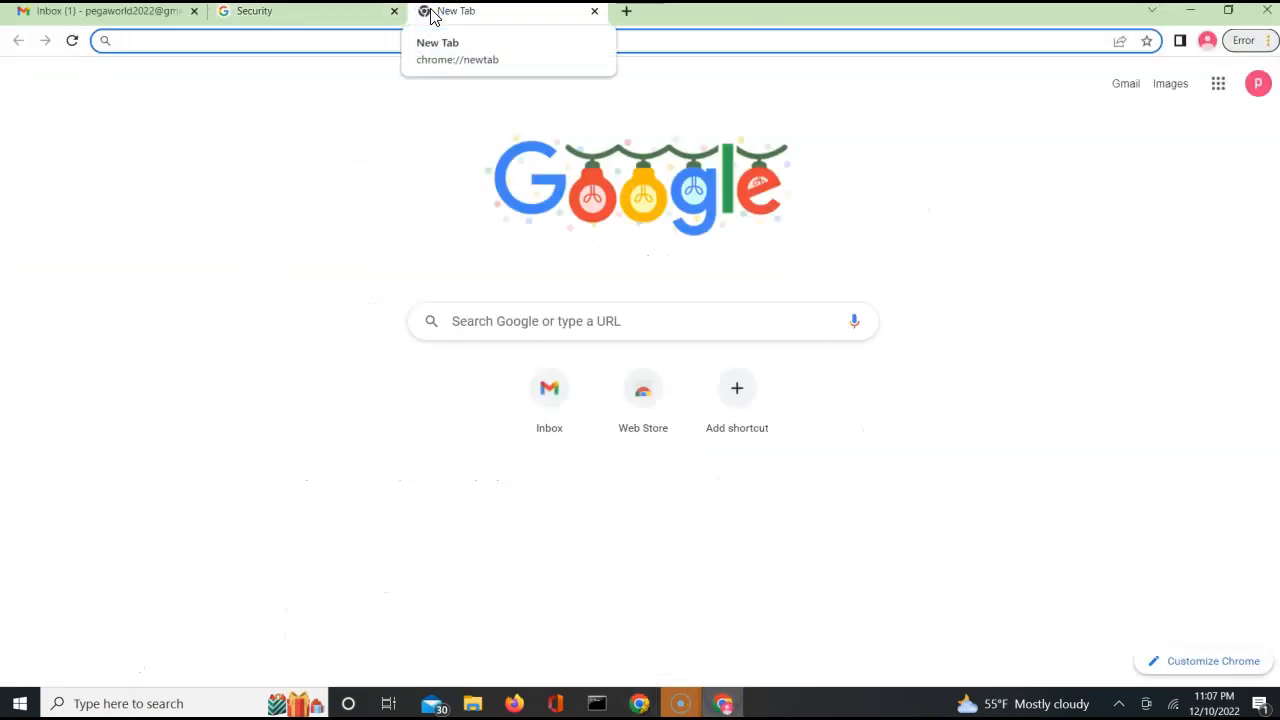
text(htm)
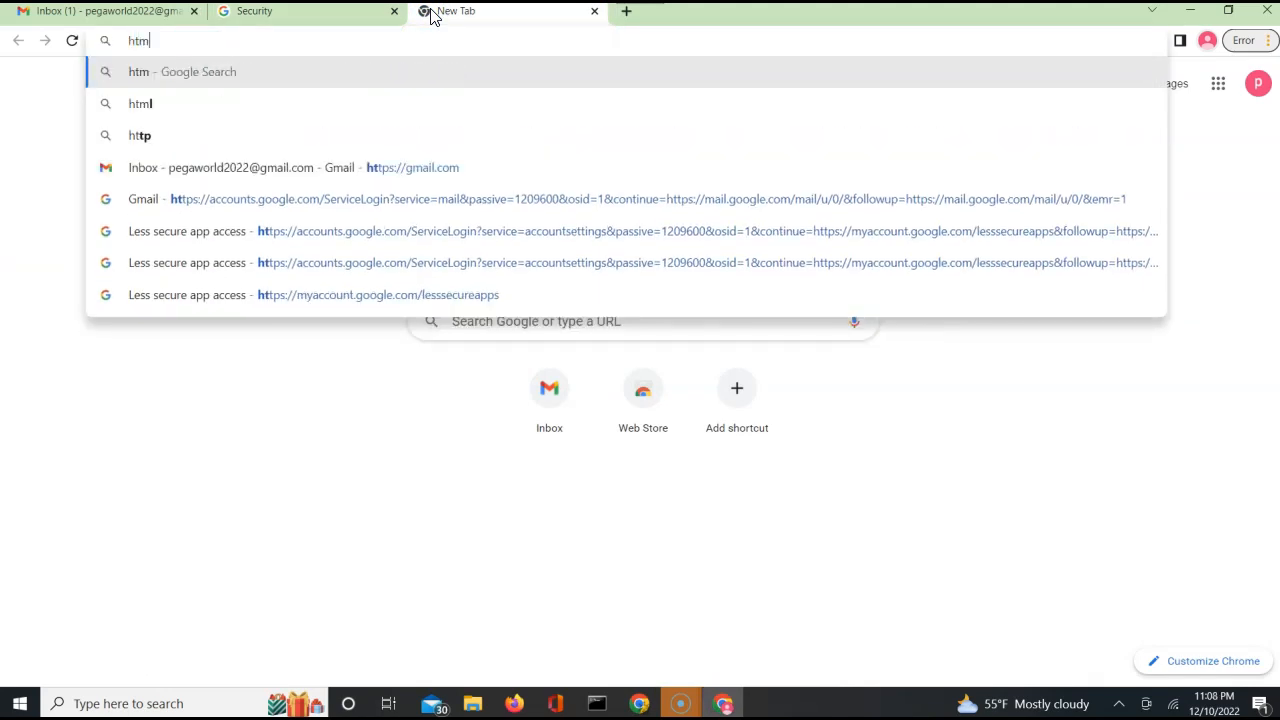
text(lgrid)
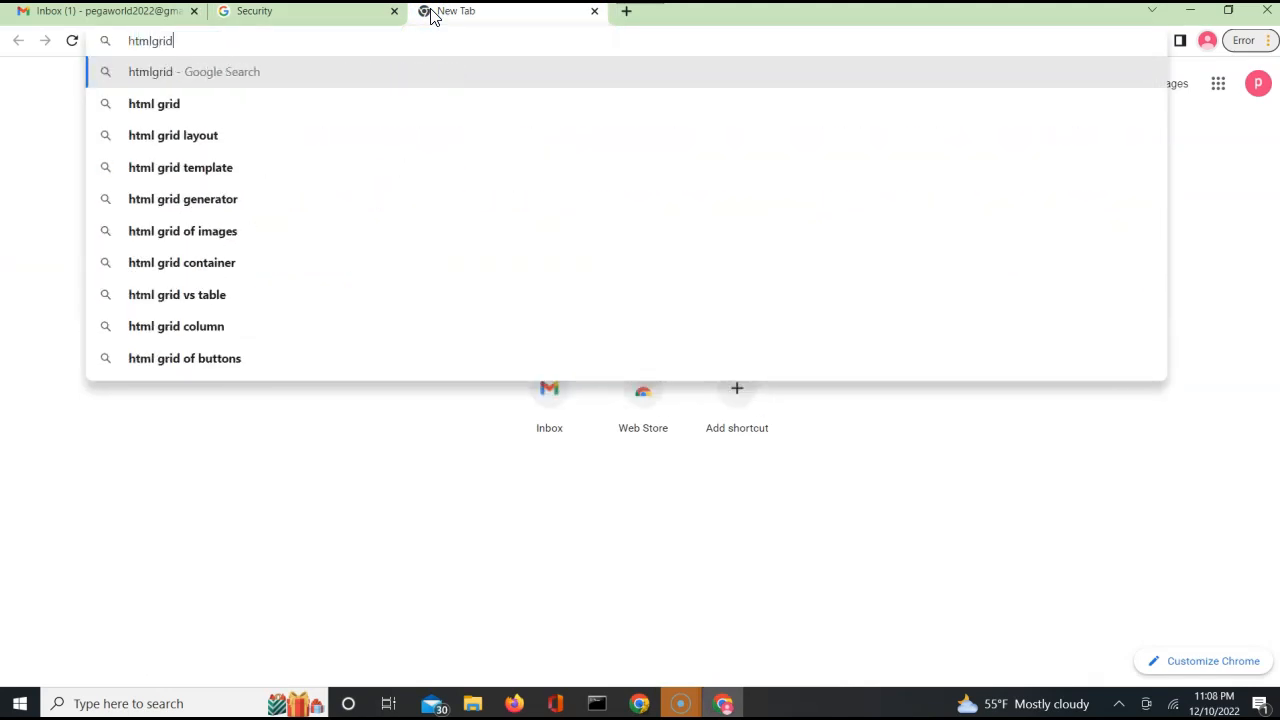
text(.net)
key(Return)
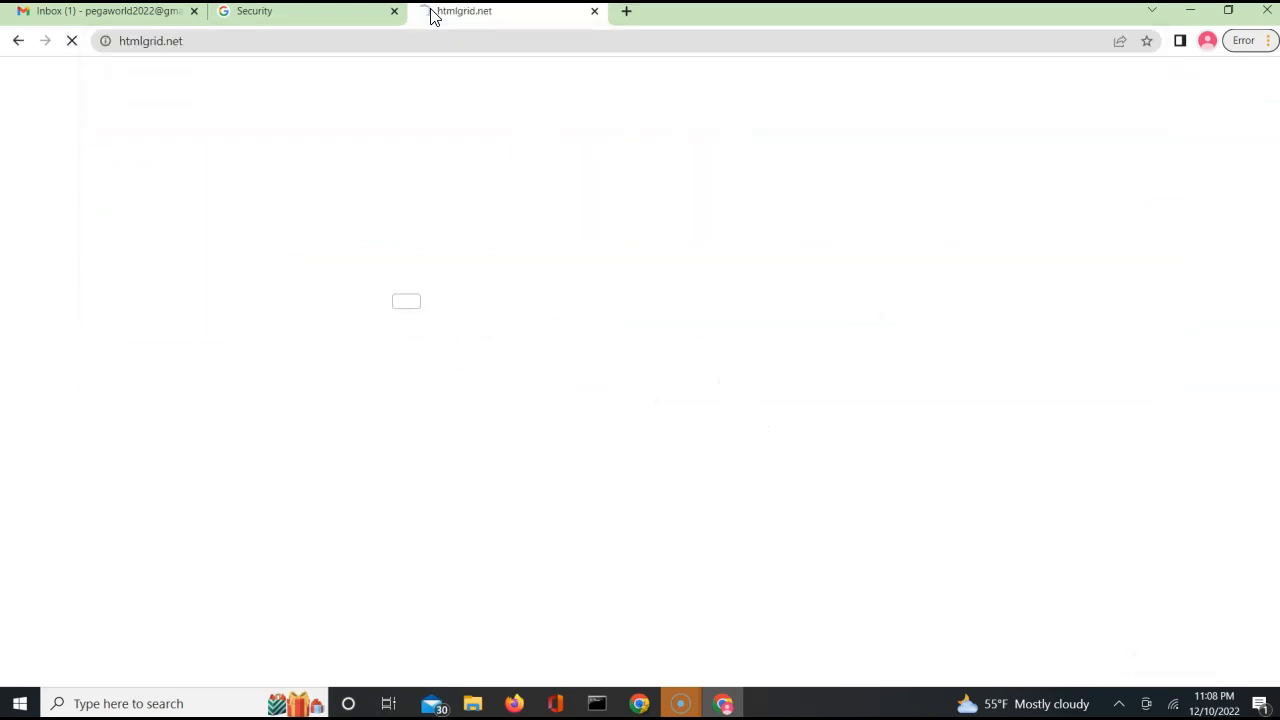
Search for jslint in the same tab and open the jslint.com site.
click(375, 44)
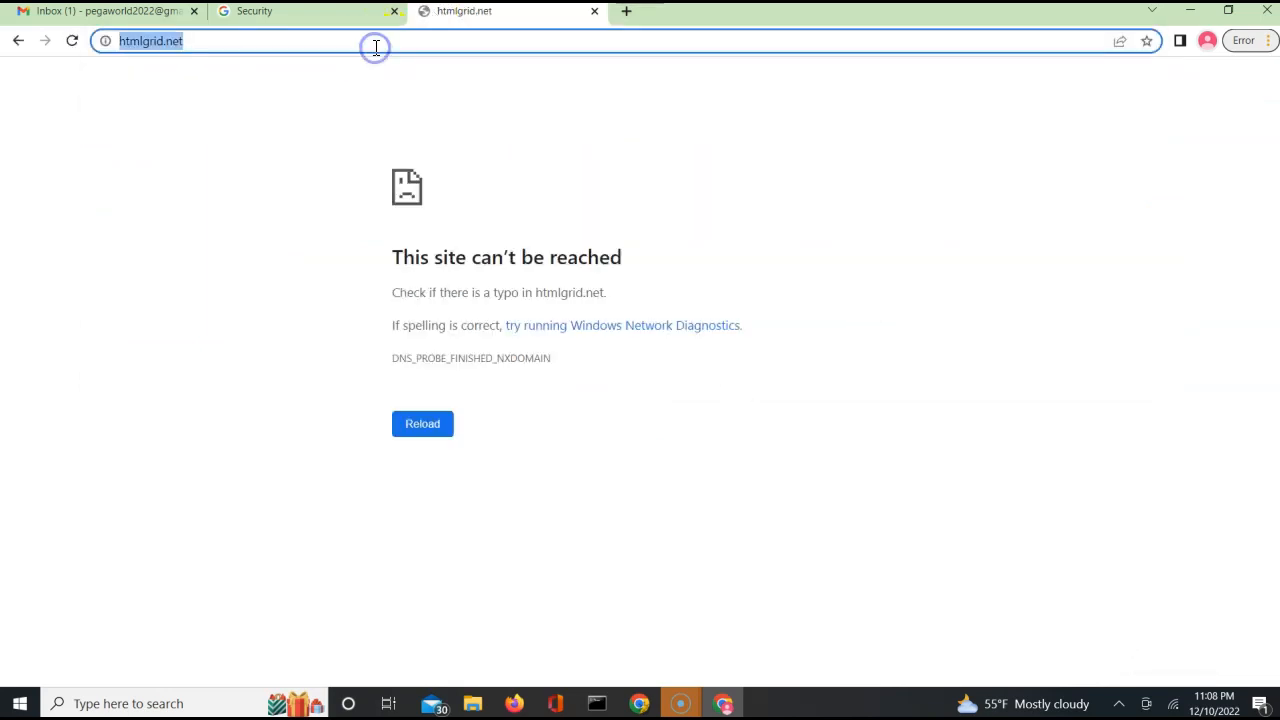
text(jslint)
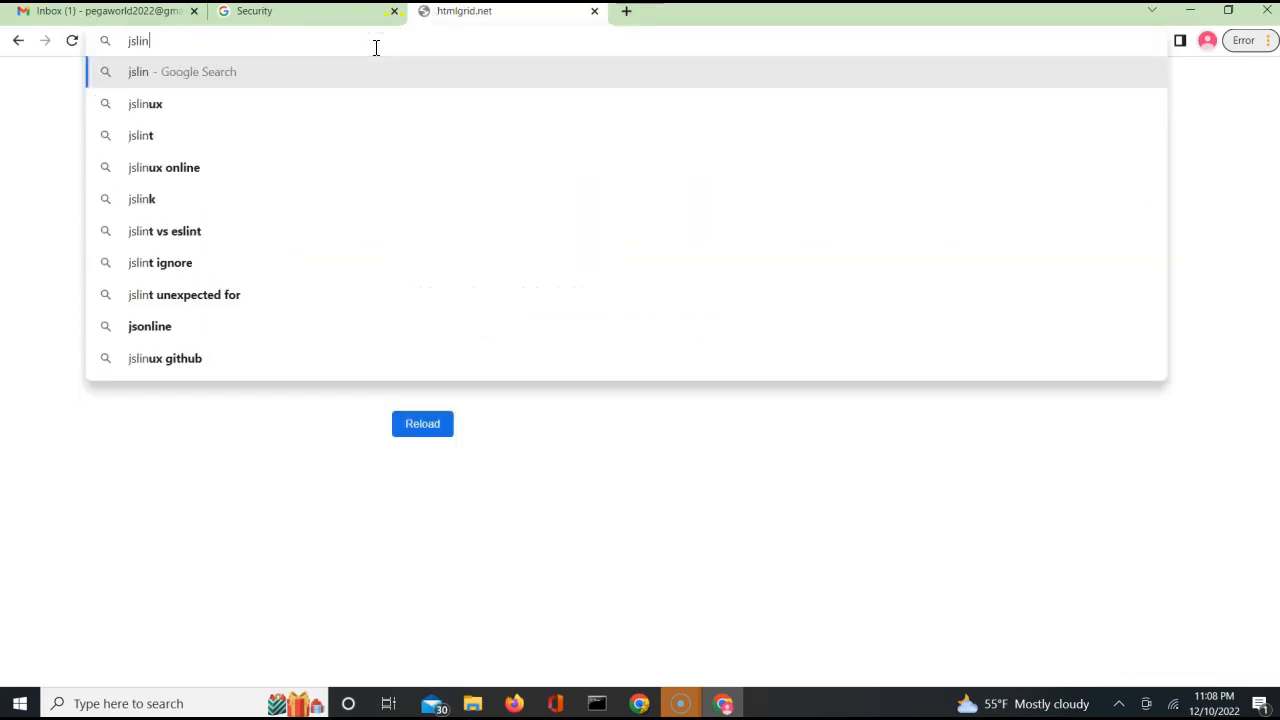
key(Return)
click(200, 242)
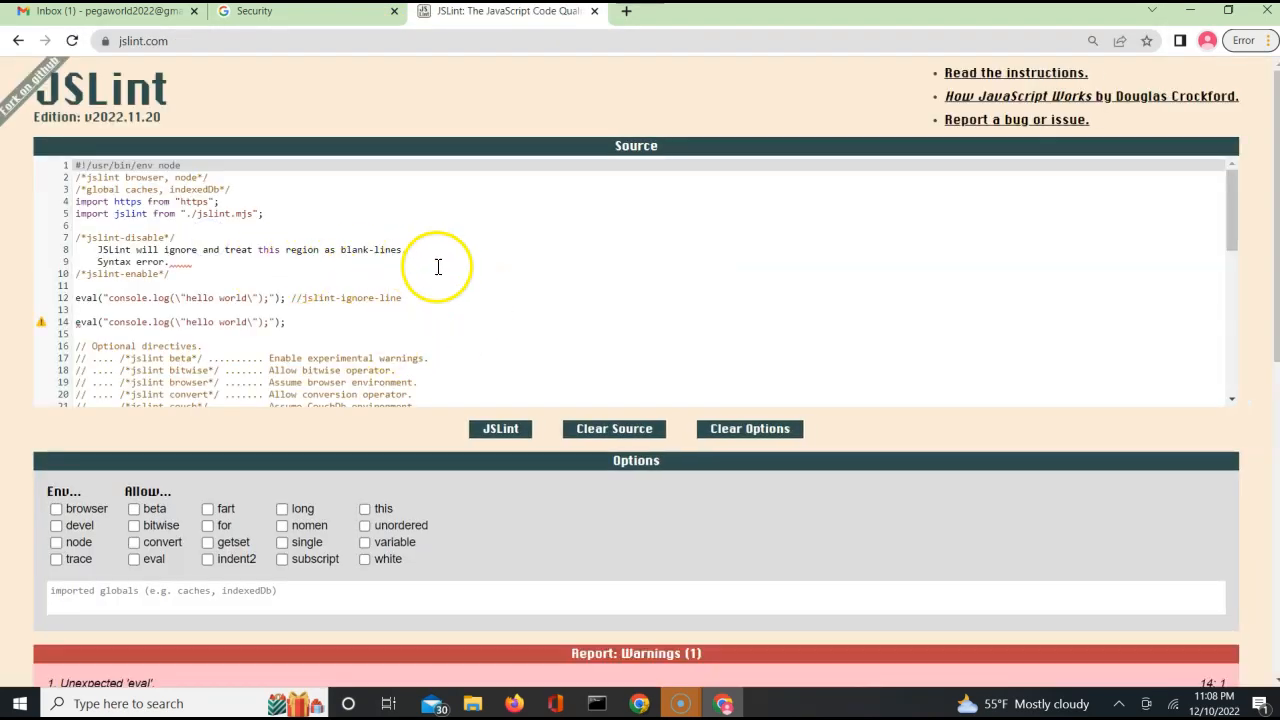
Clear JSLint's sample source and paste the copied Message HTML in its place.
click(439, 322)
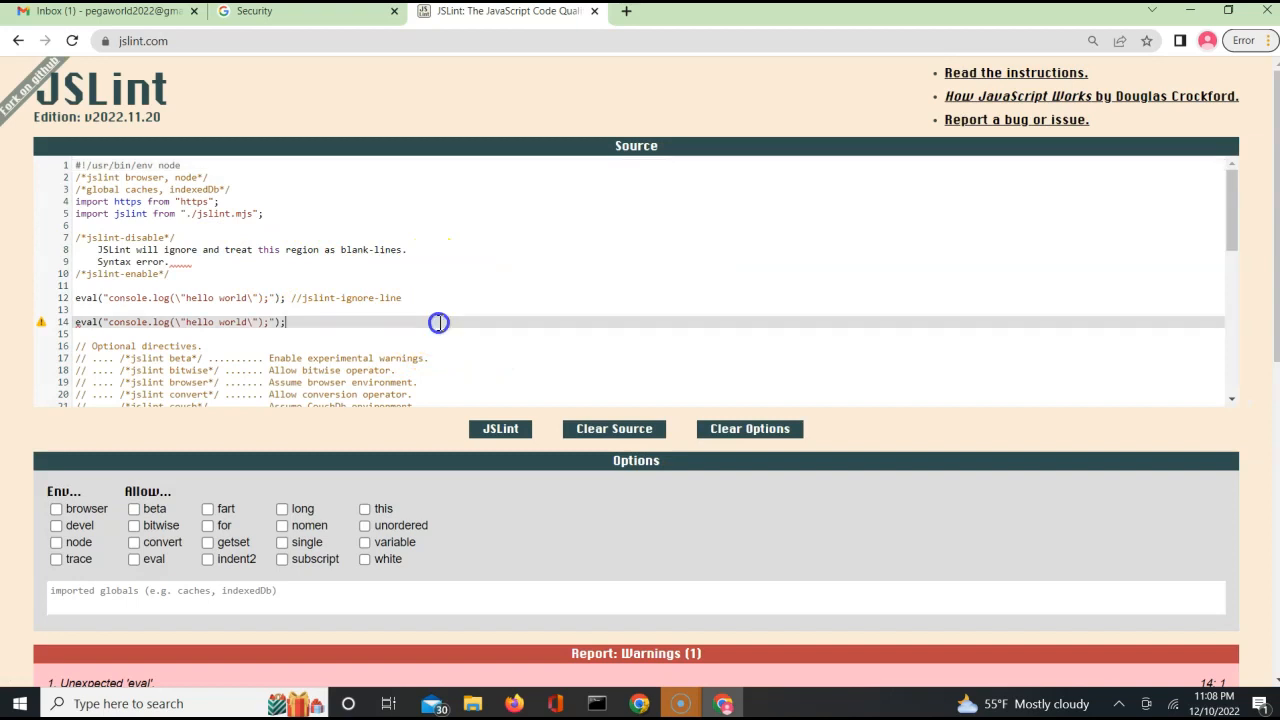
click(641, 432)
key(ctrl+v)
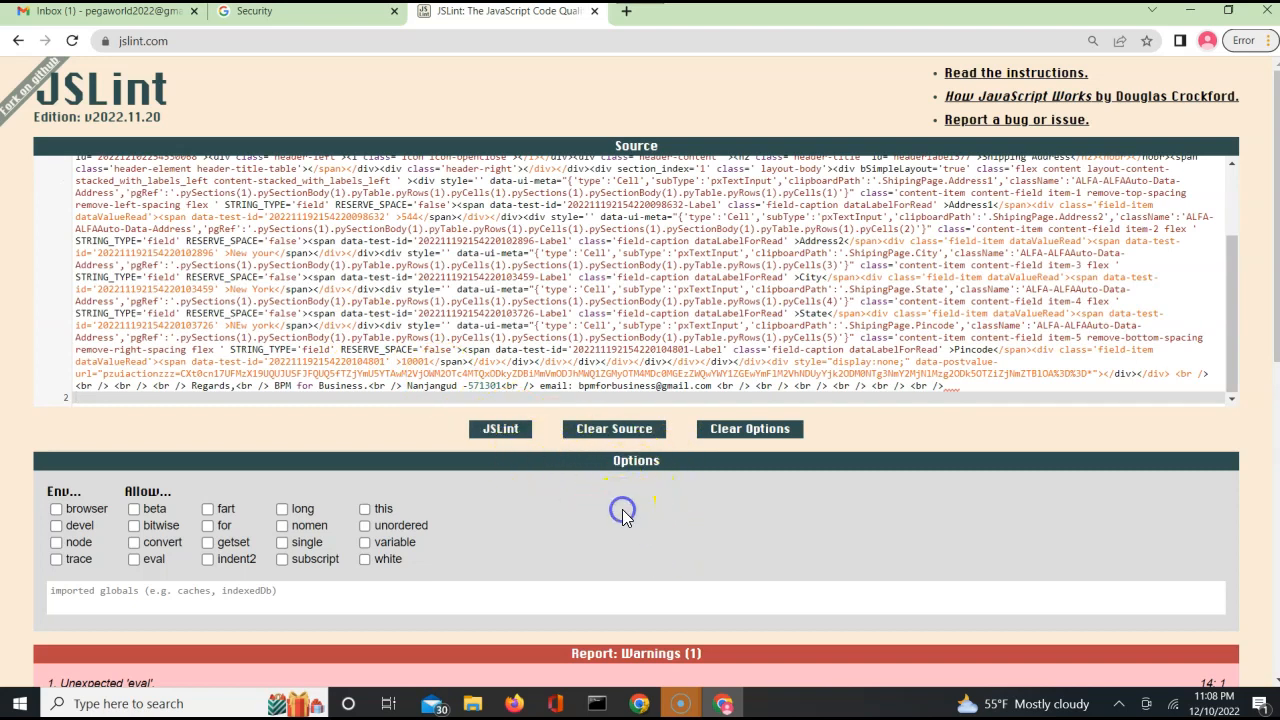
Run JSLint on the pasted Message HTML and read through the reported warnings.
scroll(622, 509, down, 2)
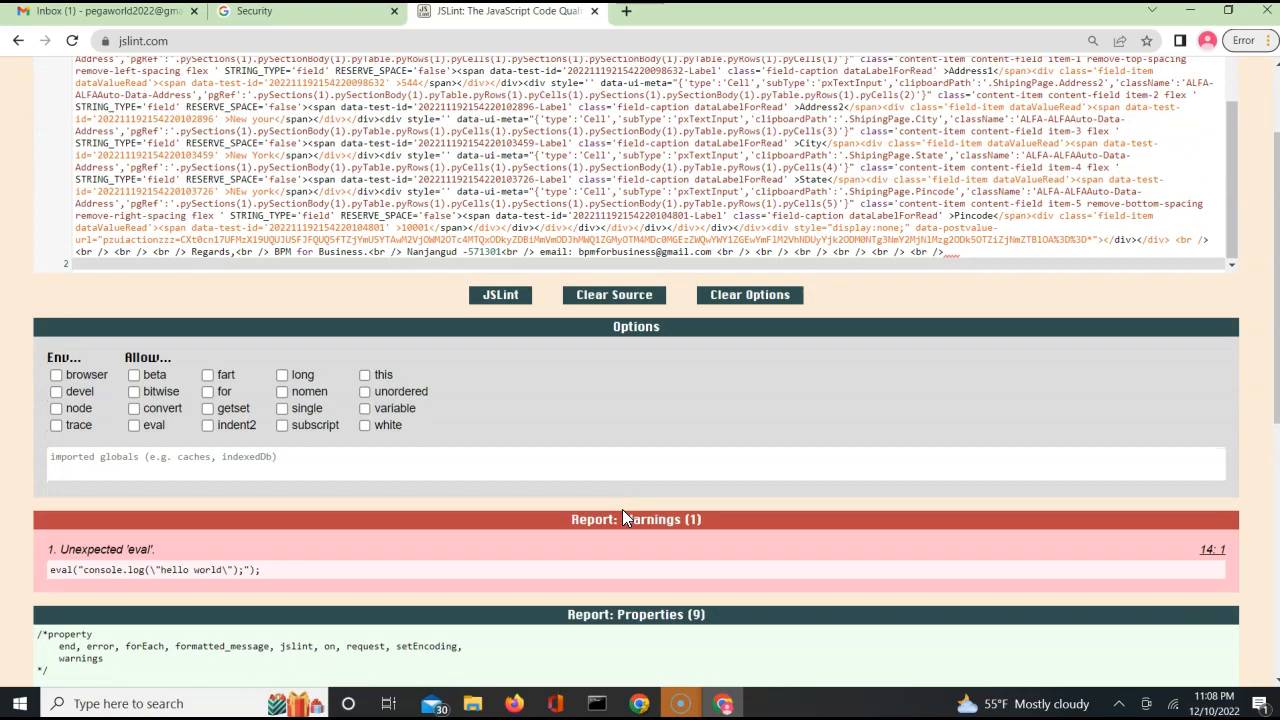
click(501, 296)
scroll(660, 541, down, 6)
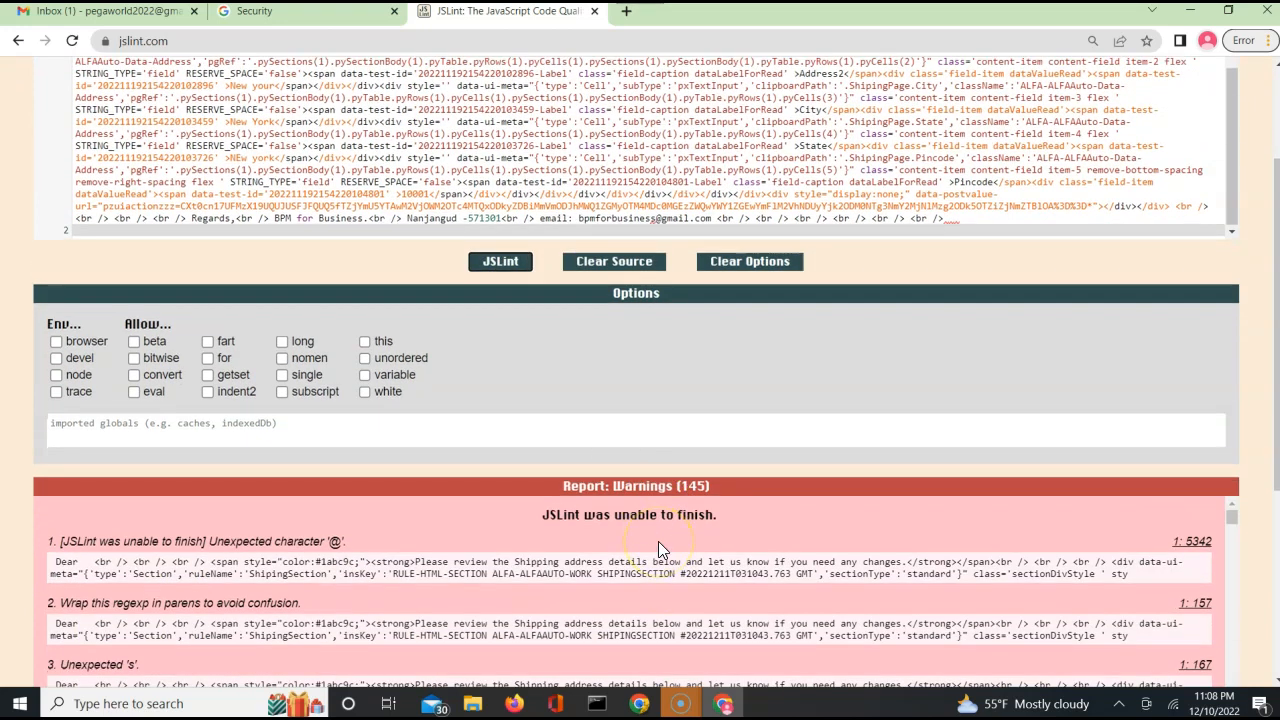
scroll(660, 541, up, 1)
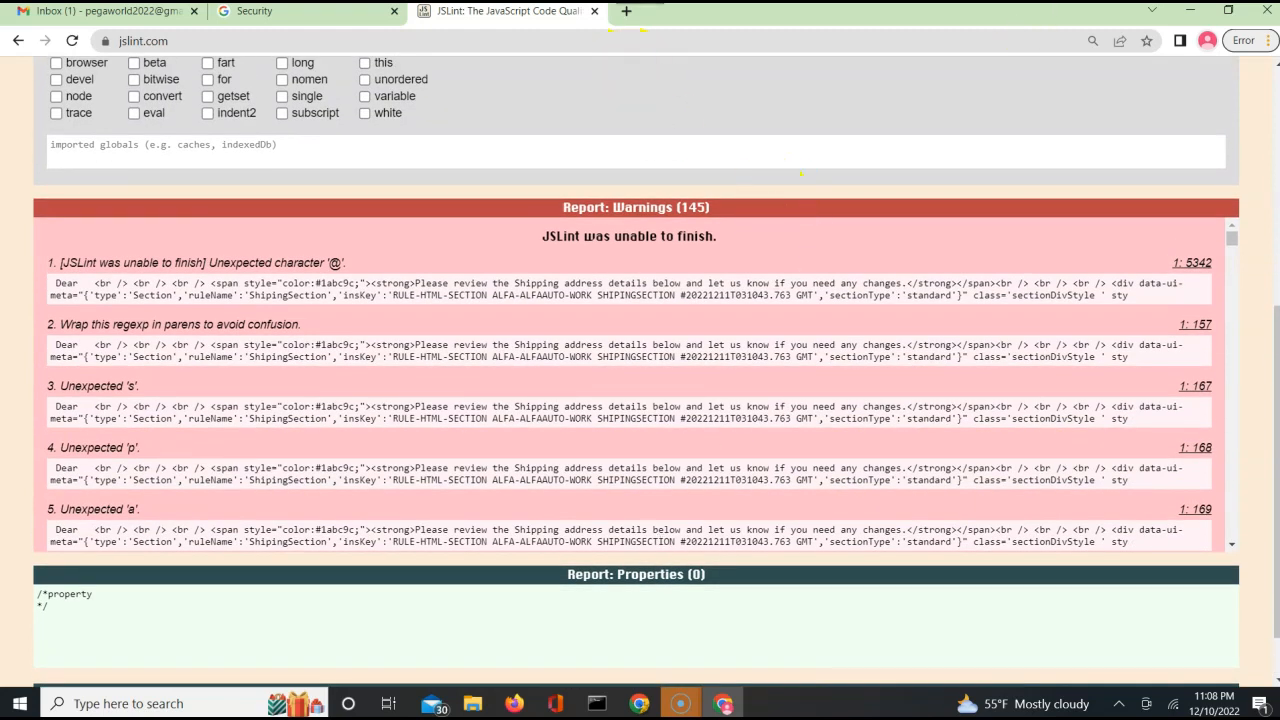
Put the JSLint window away, close the parameter page's properties window, and highlight BadCredentials in the failed step's status info.
click(1192, 14)
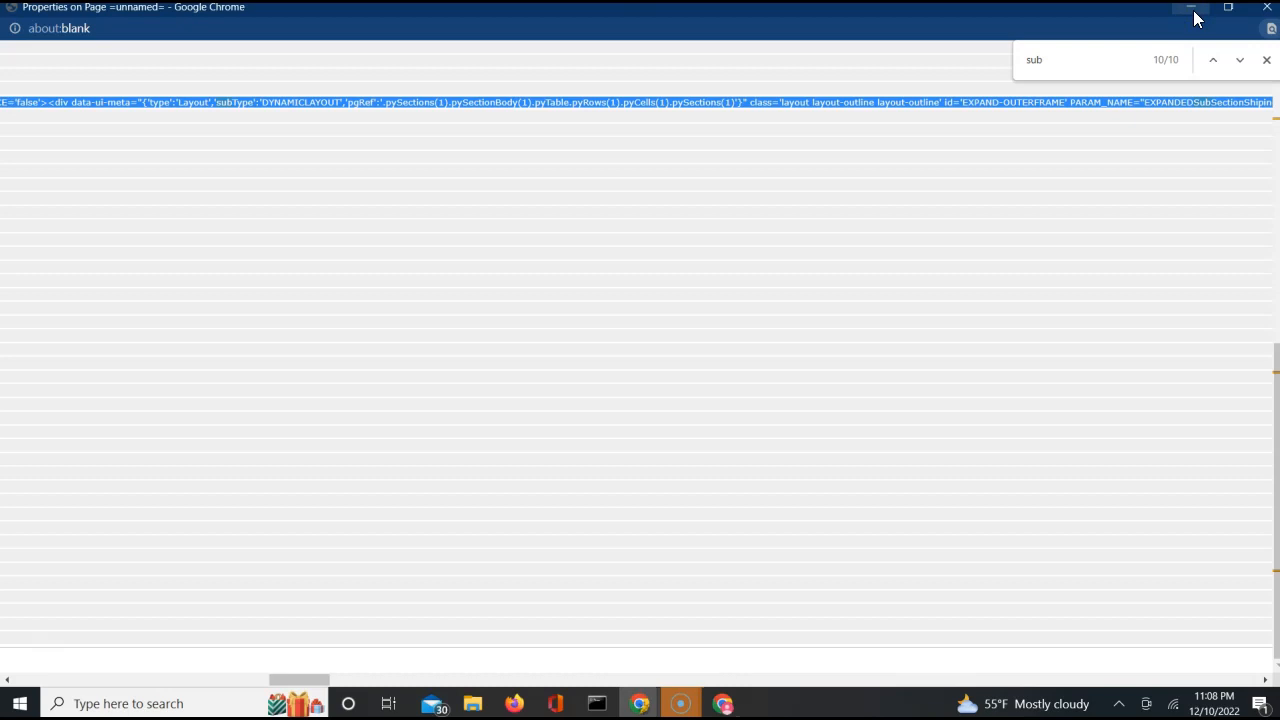
click(1265, 16)
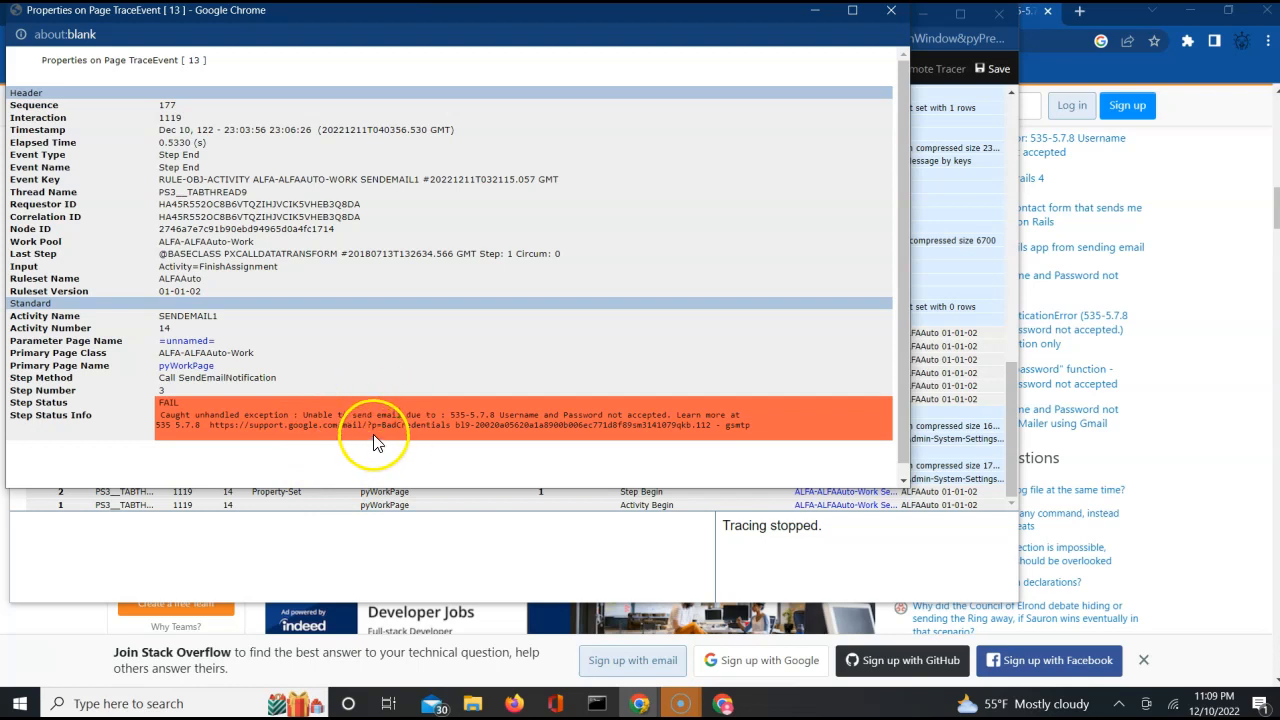
double_click(435, 425)
Return to Pega Dev Studio and select the SendEmailNotification search text.
click(1196, 237)
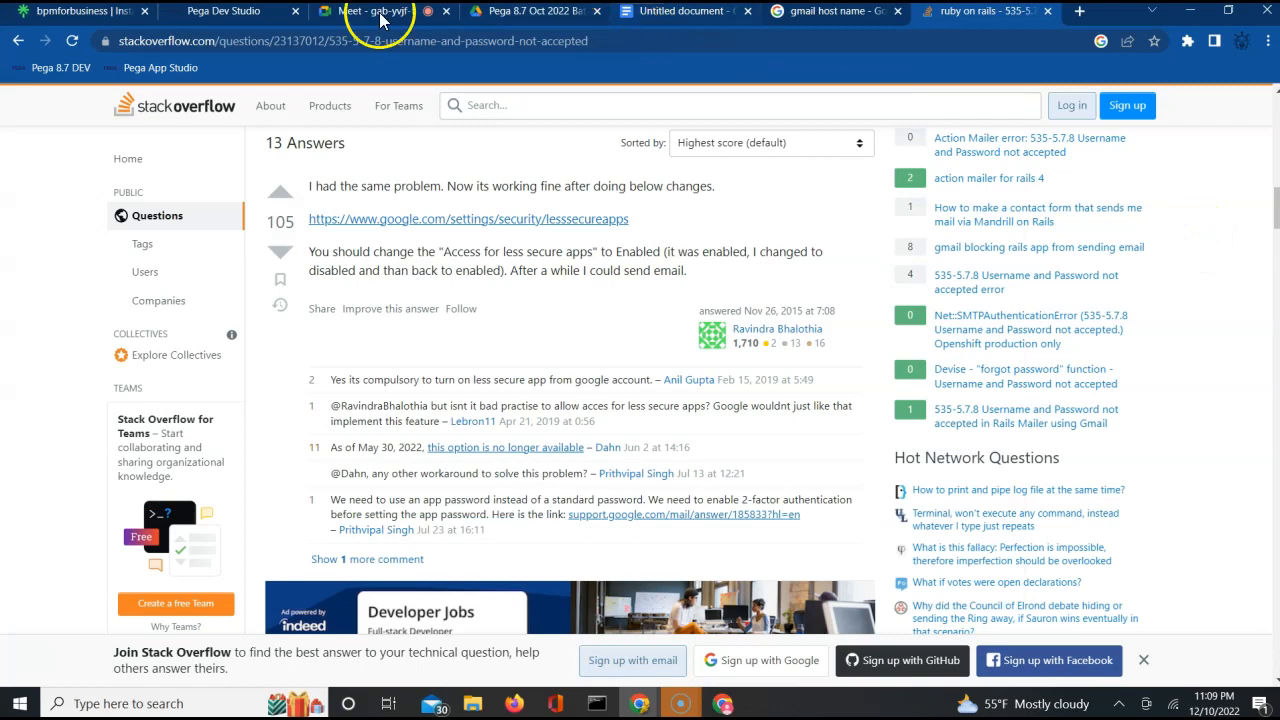
click(245, 12)
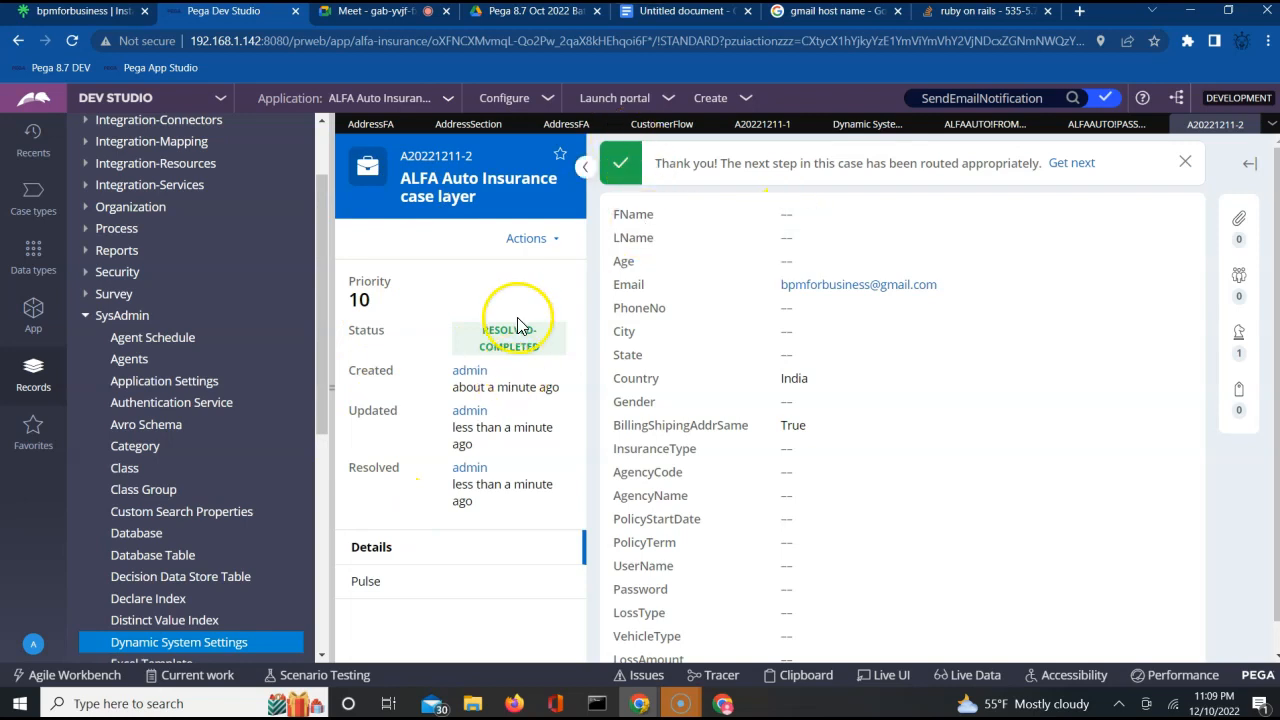
click(322, 146)
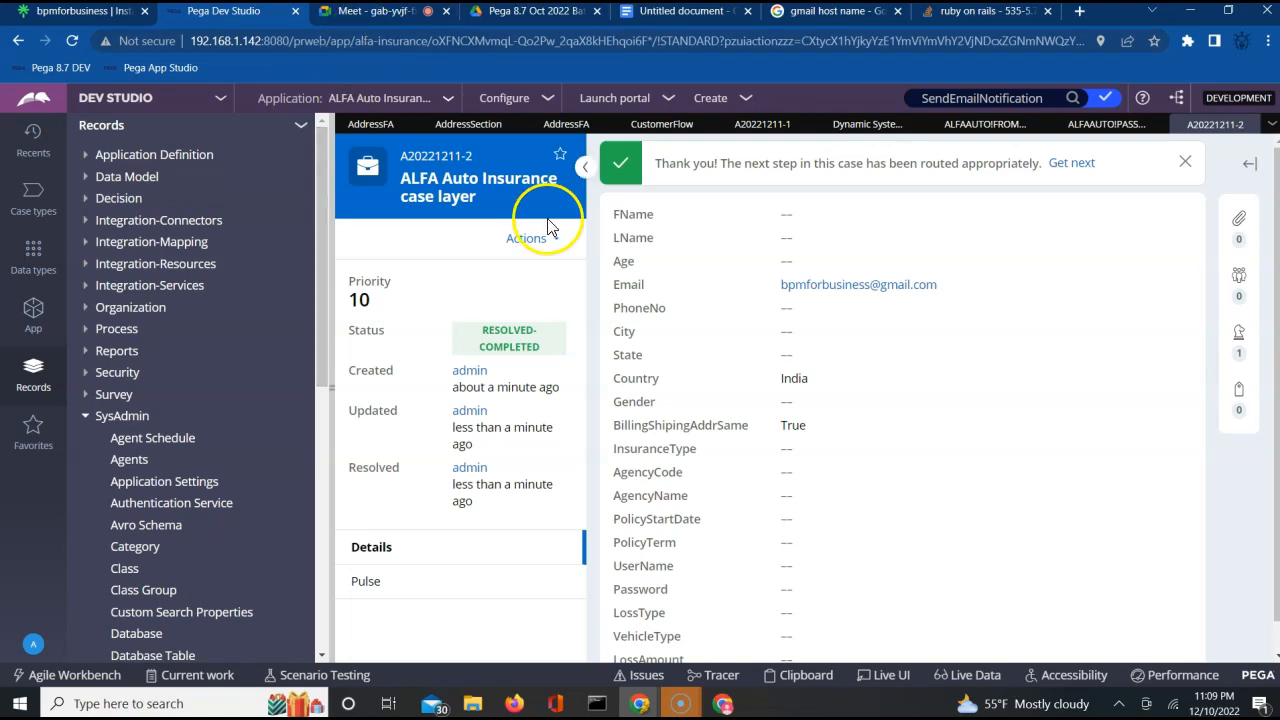
double_click(953, 99)
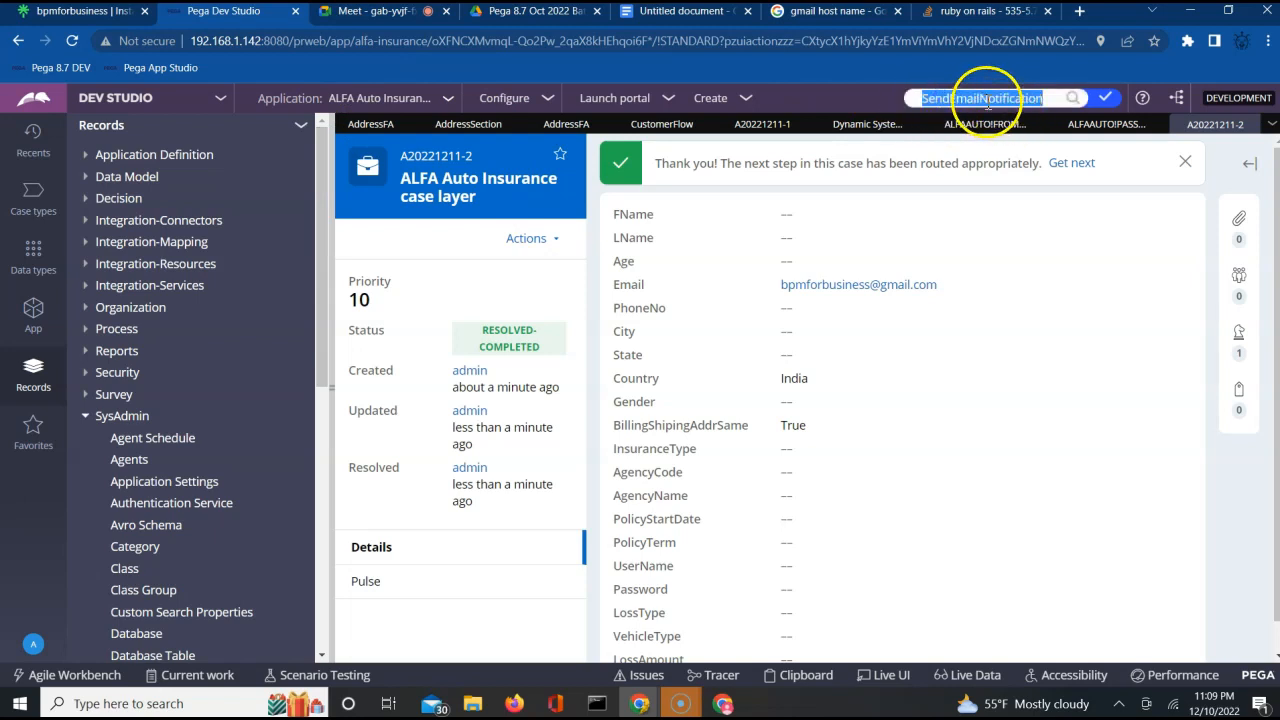
Bring the Tracer window with the SendEmail1 activity's trace back to the front.
click(640, 704)
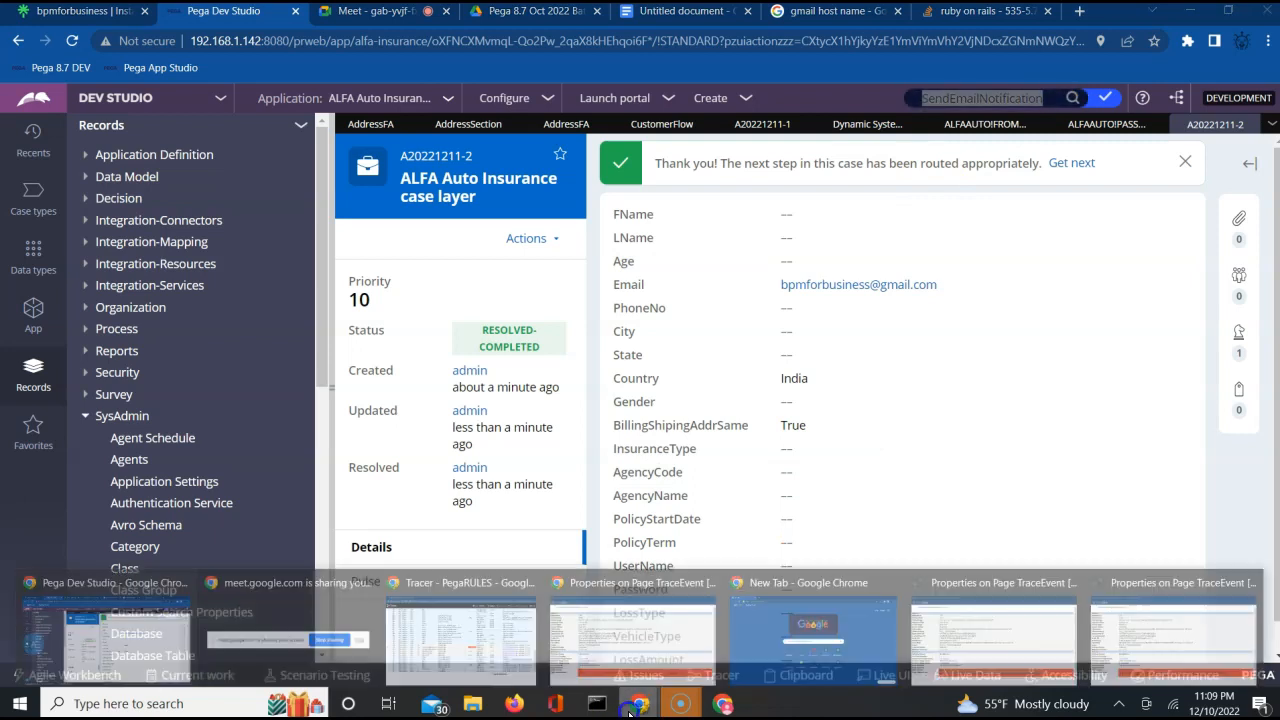
mouse_move(558, 676)
click(520, 638)
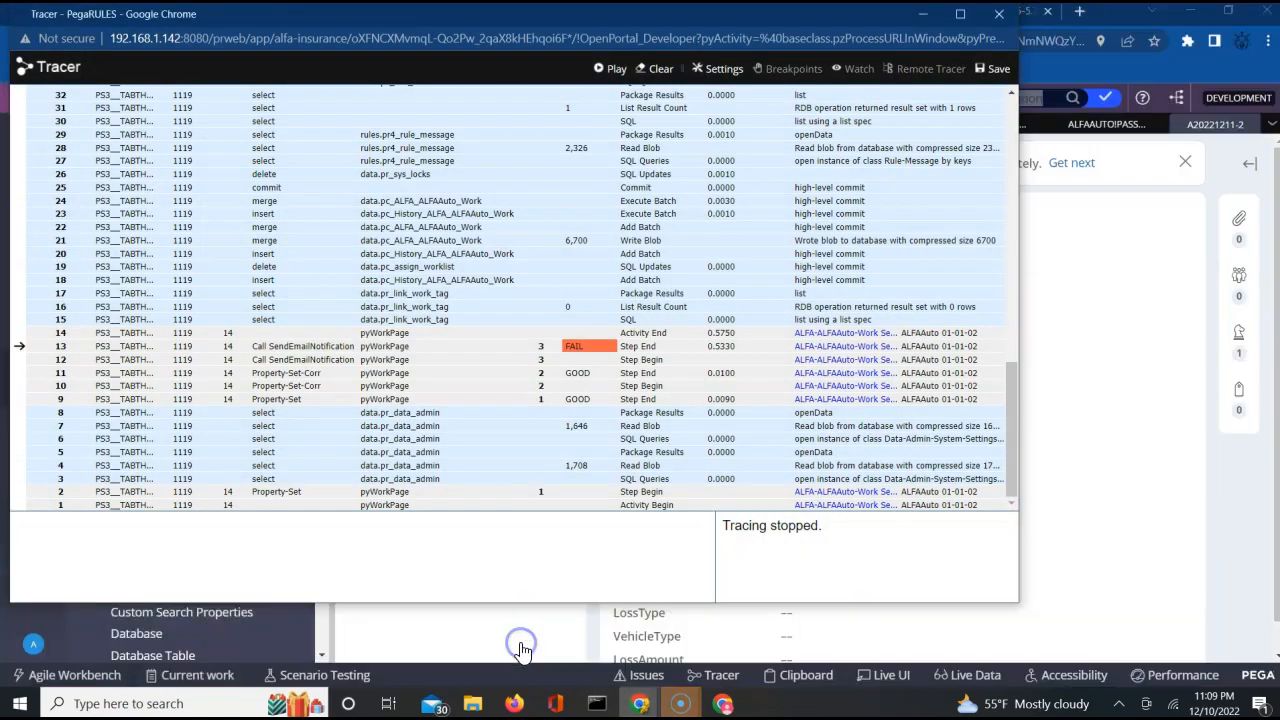
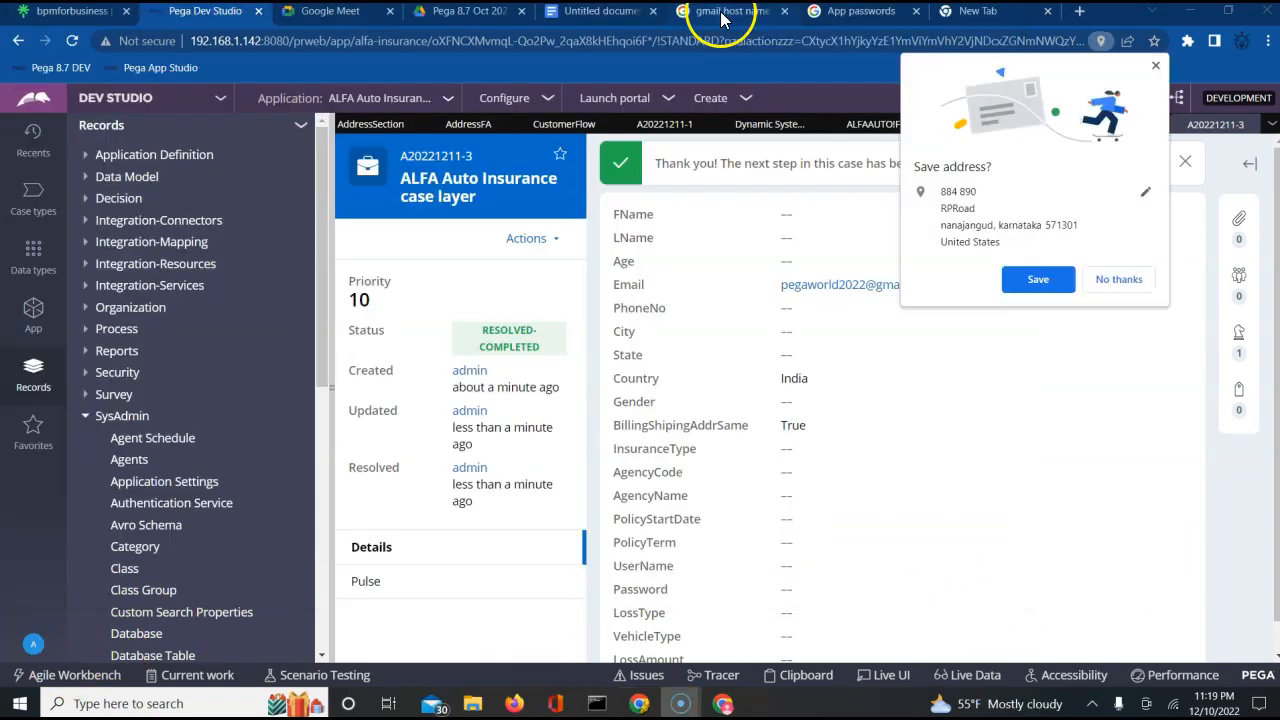
Review the Gmail SMTP host name search result and the generated app password page.
click(729, 11)
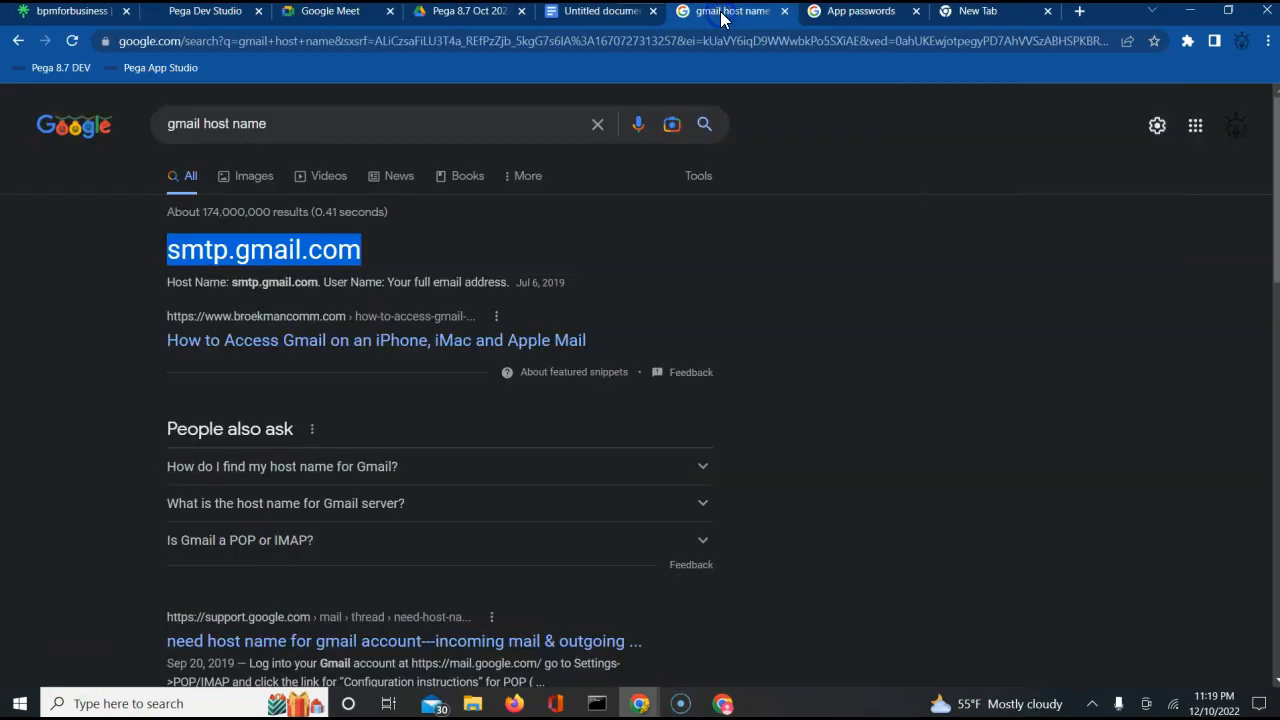
click(878, 14)
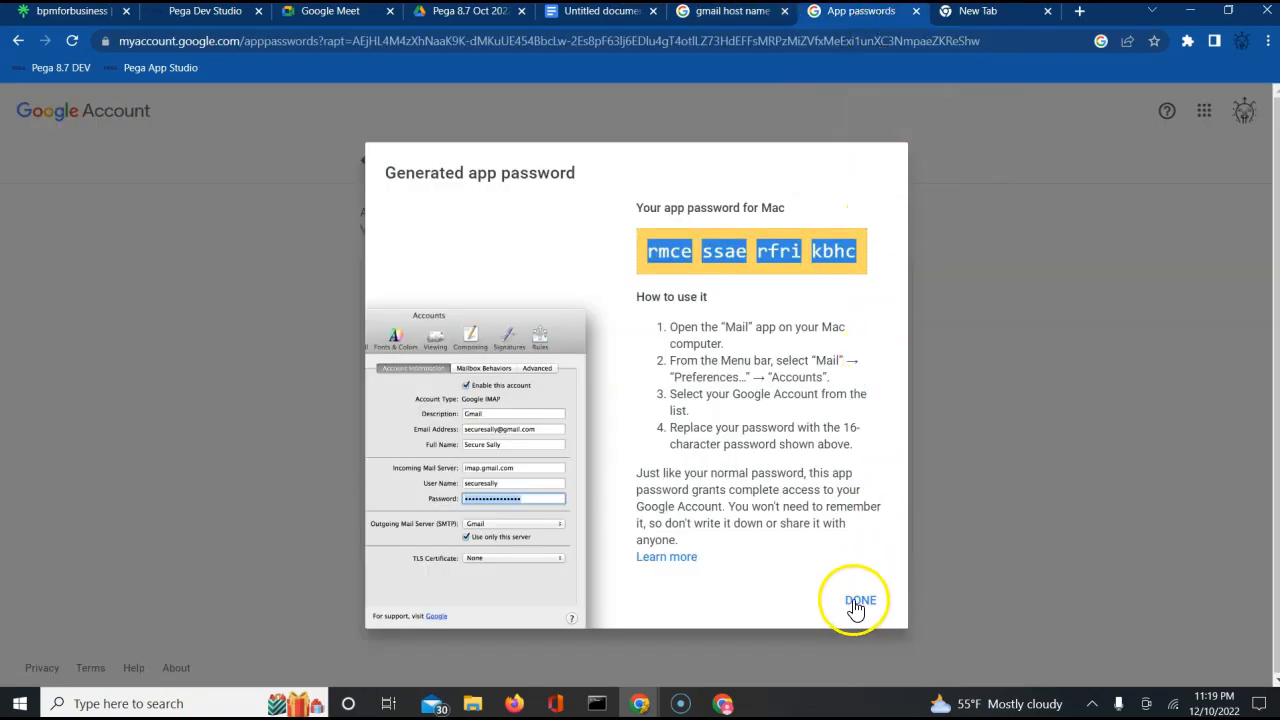
click(1001, 22)
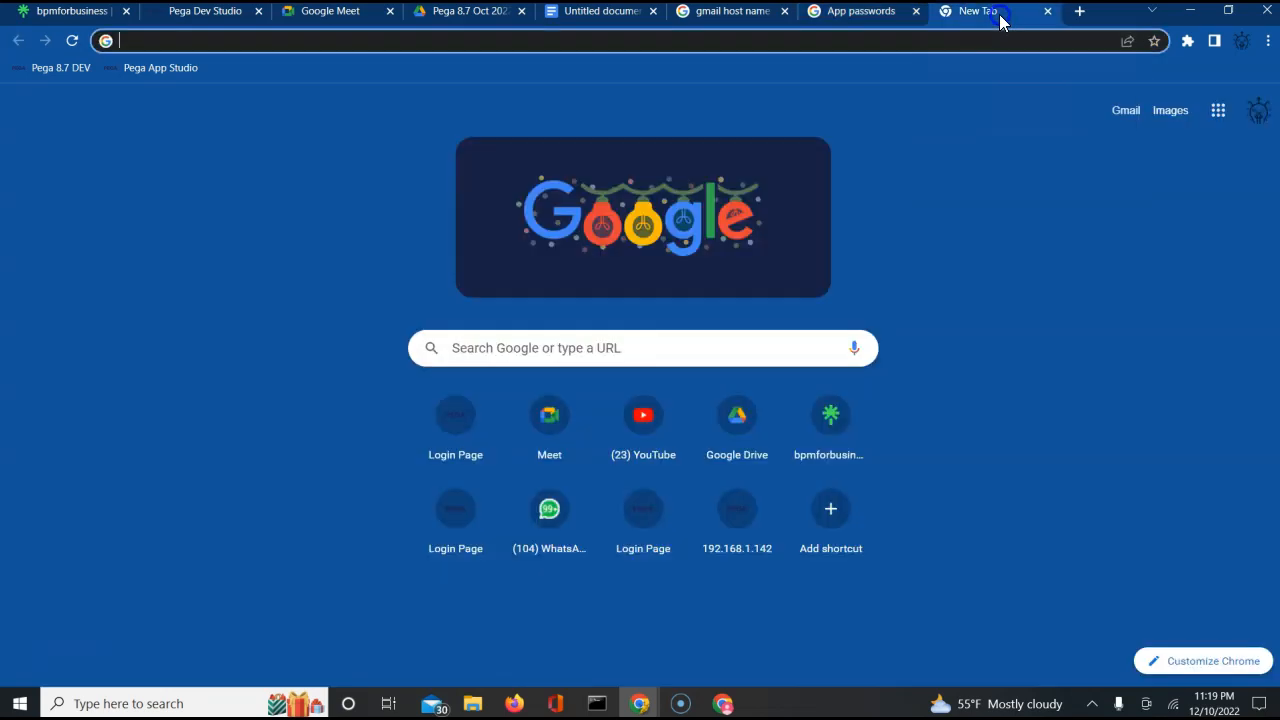
click(737, 22)
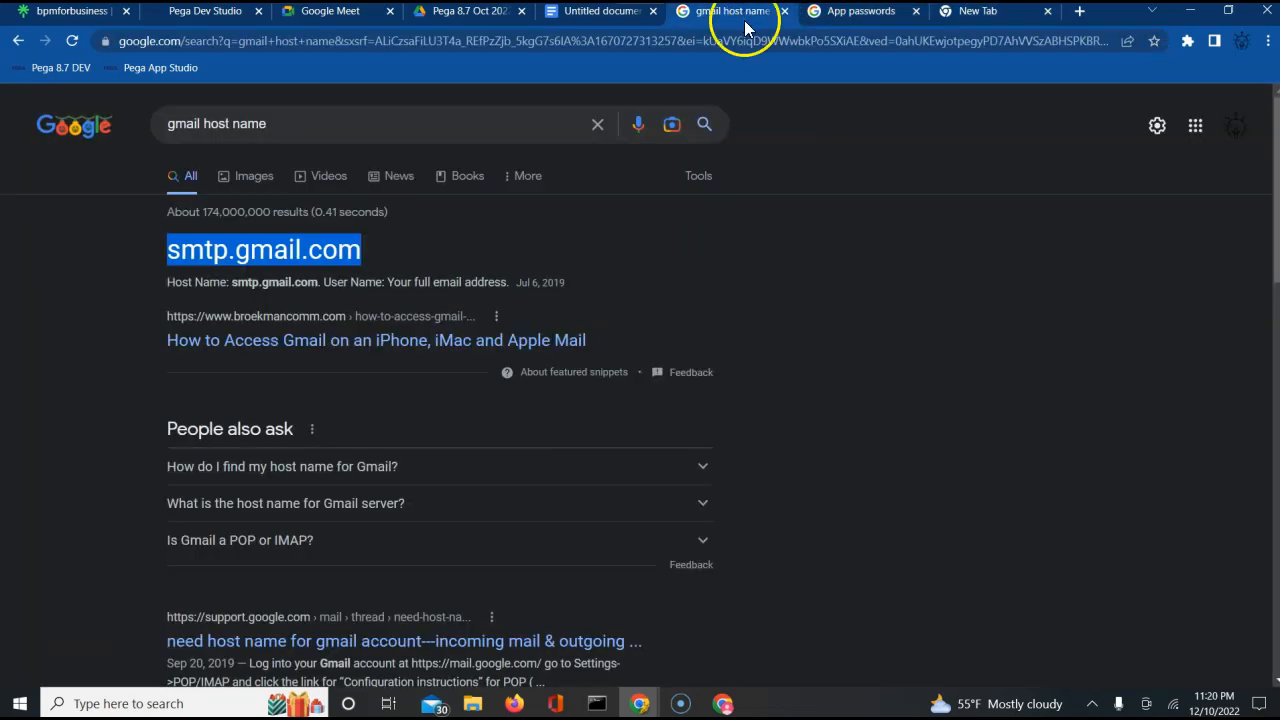
Open the Google Account home page in the blank browser tab.
click(1000, 18)
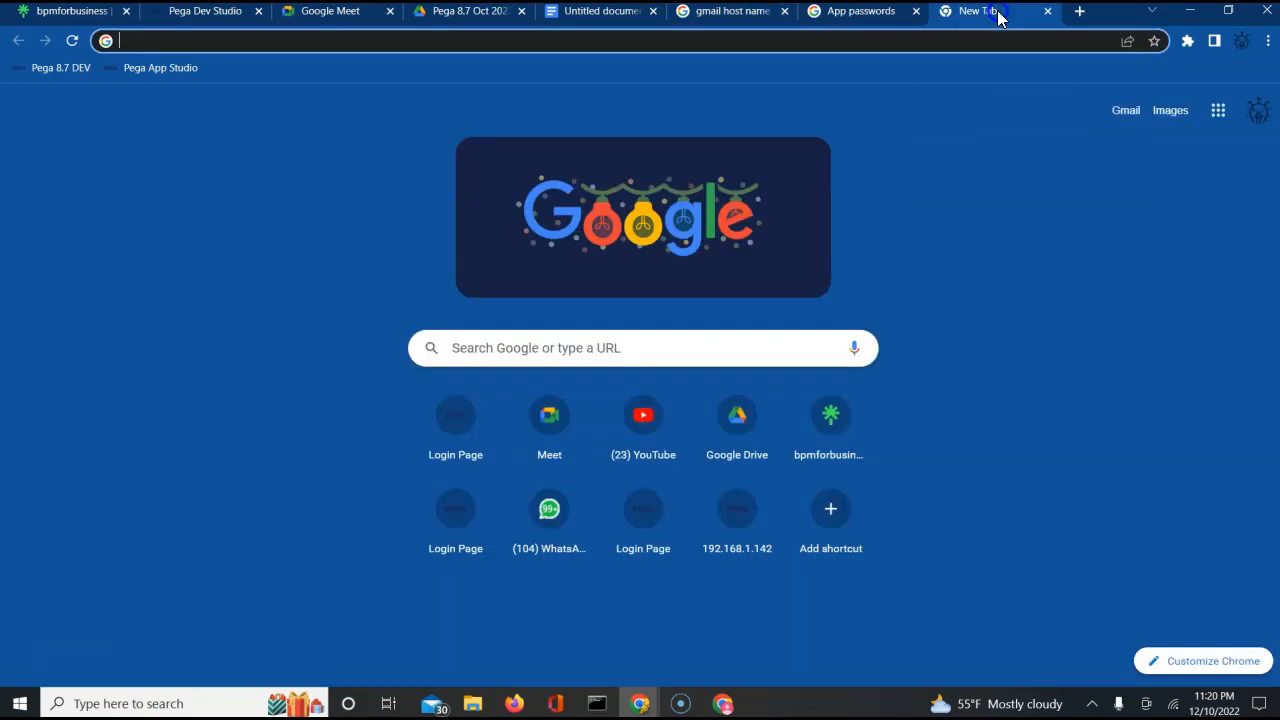
click(806, 41)
text(ga)
key(BackSpace)
key(BackSpace)
text(acc)
key(Return)
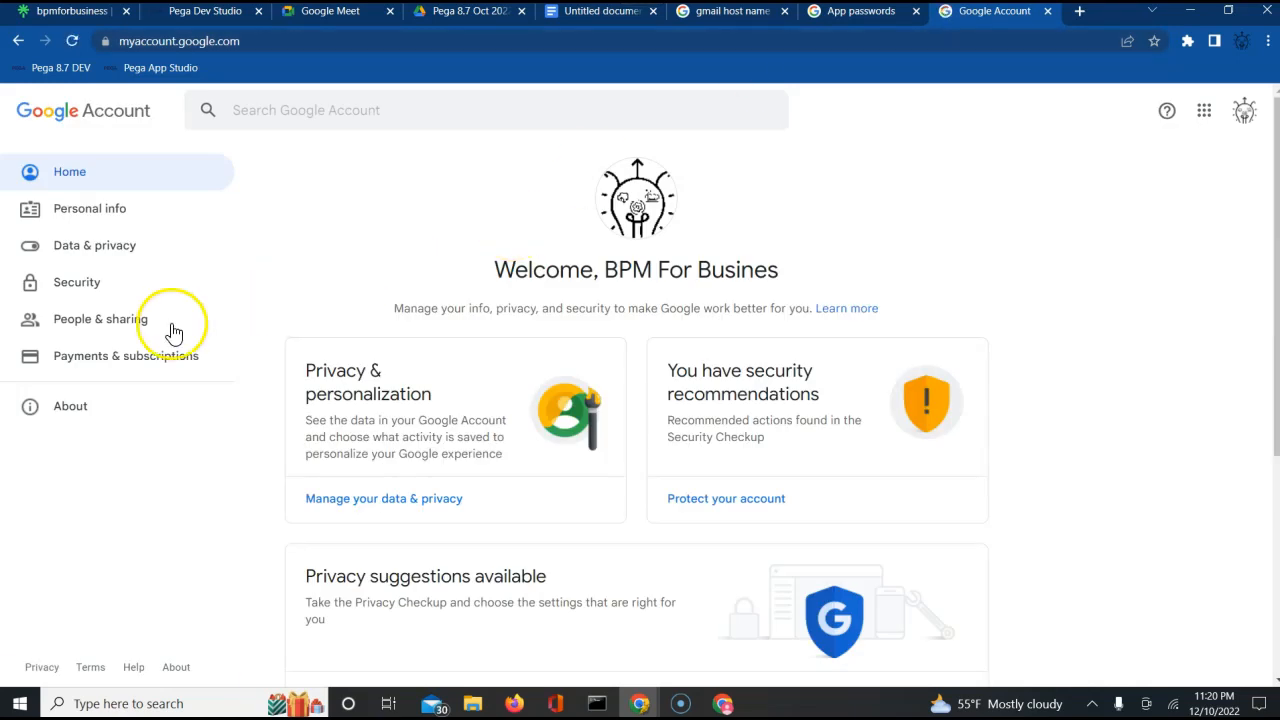
Open App passwords from the account's security settings and verify access with the account password.
click(67, 291)
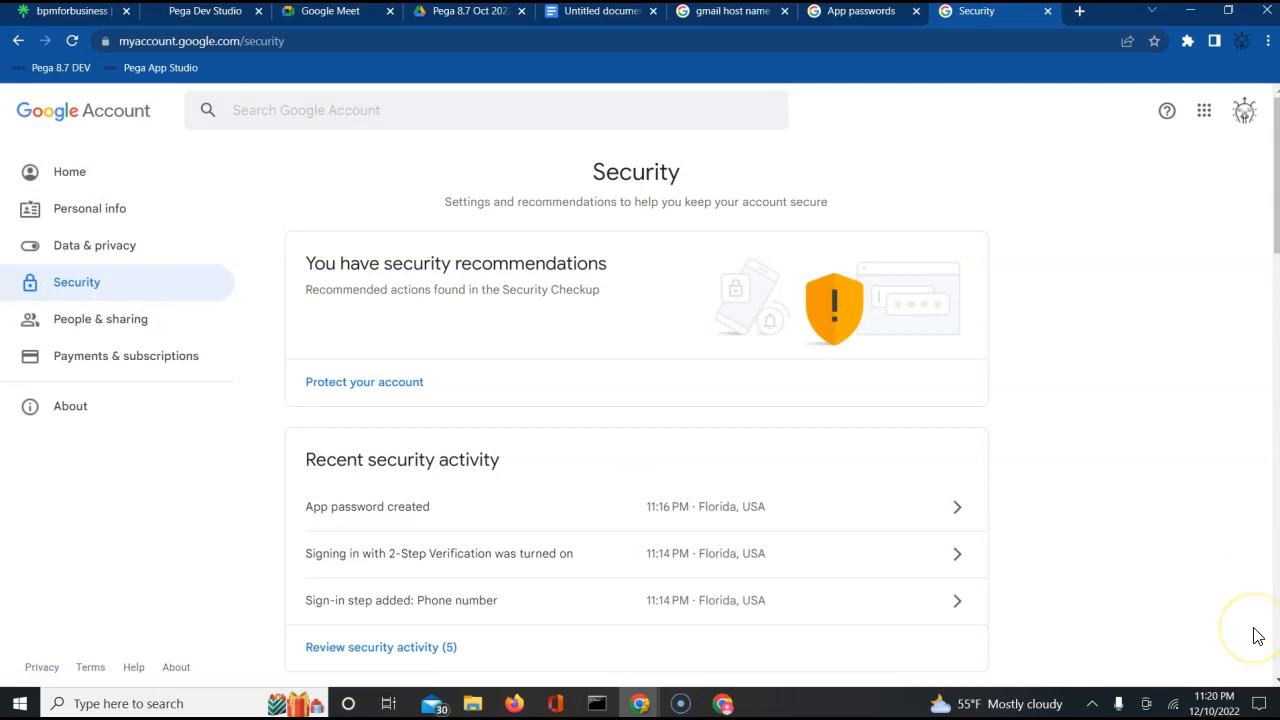
scroll(1257, 634, down, 2)
scroll(1257, 634, down, 3)
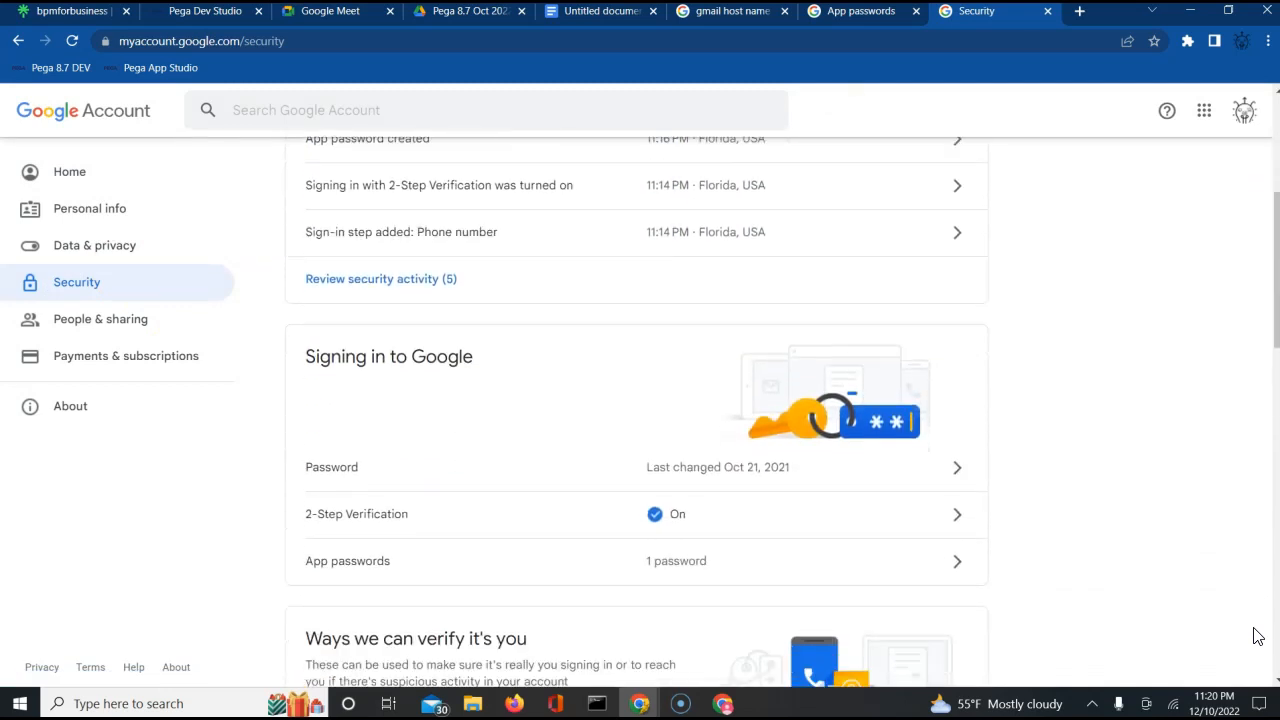
click(394, 566)
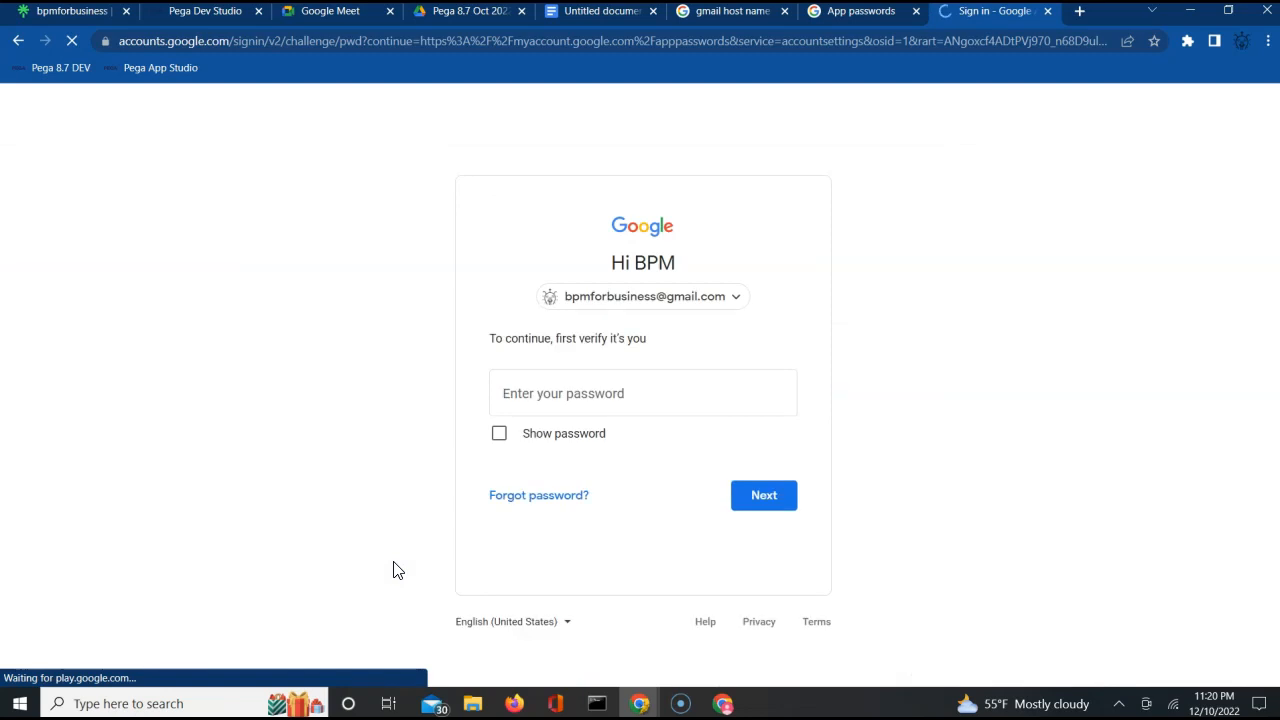
click(611, 403)
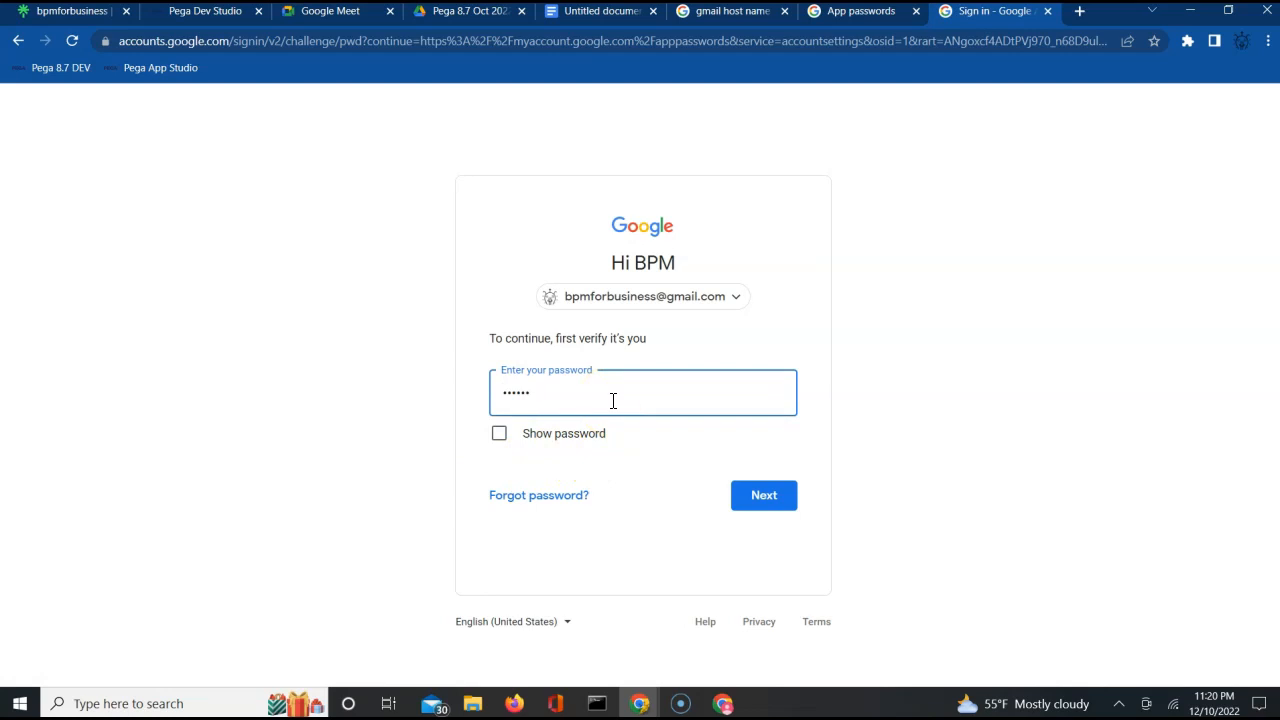
key(Return)
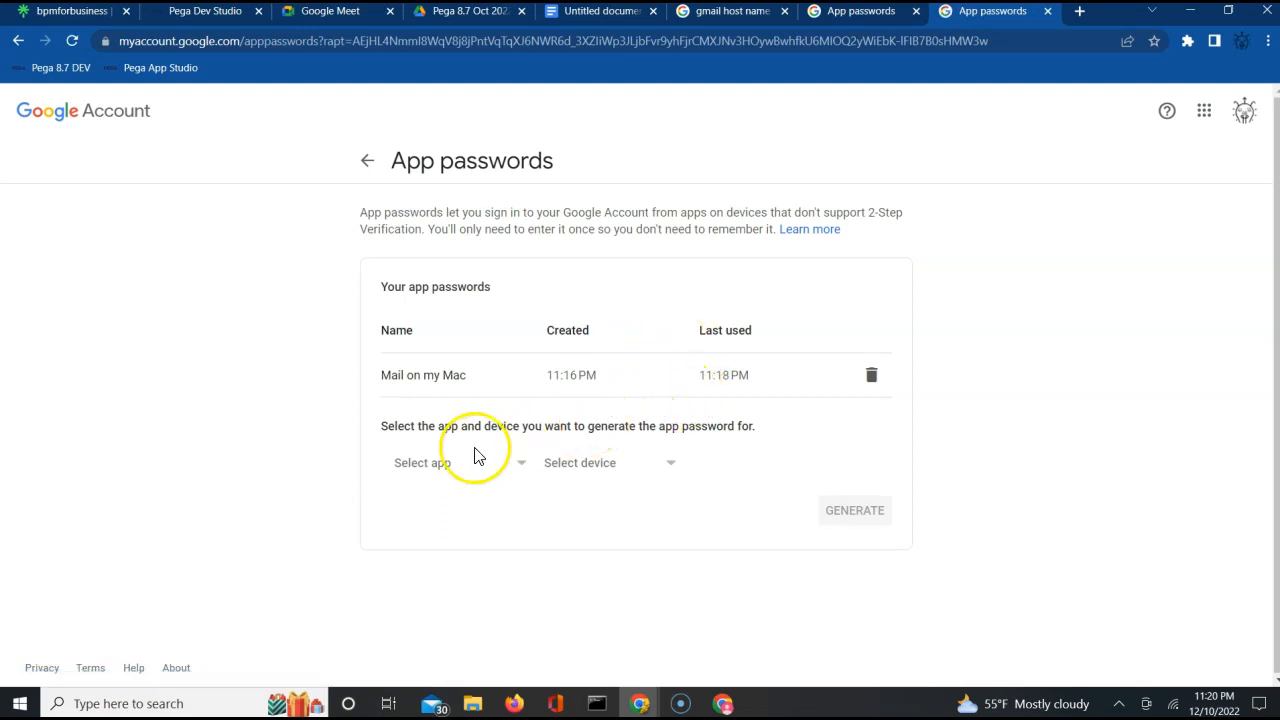
Choose Mail as the app and Windows Computer as the device for a new app password.
click(451, 473)
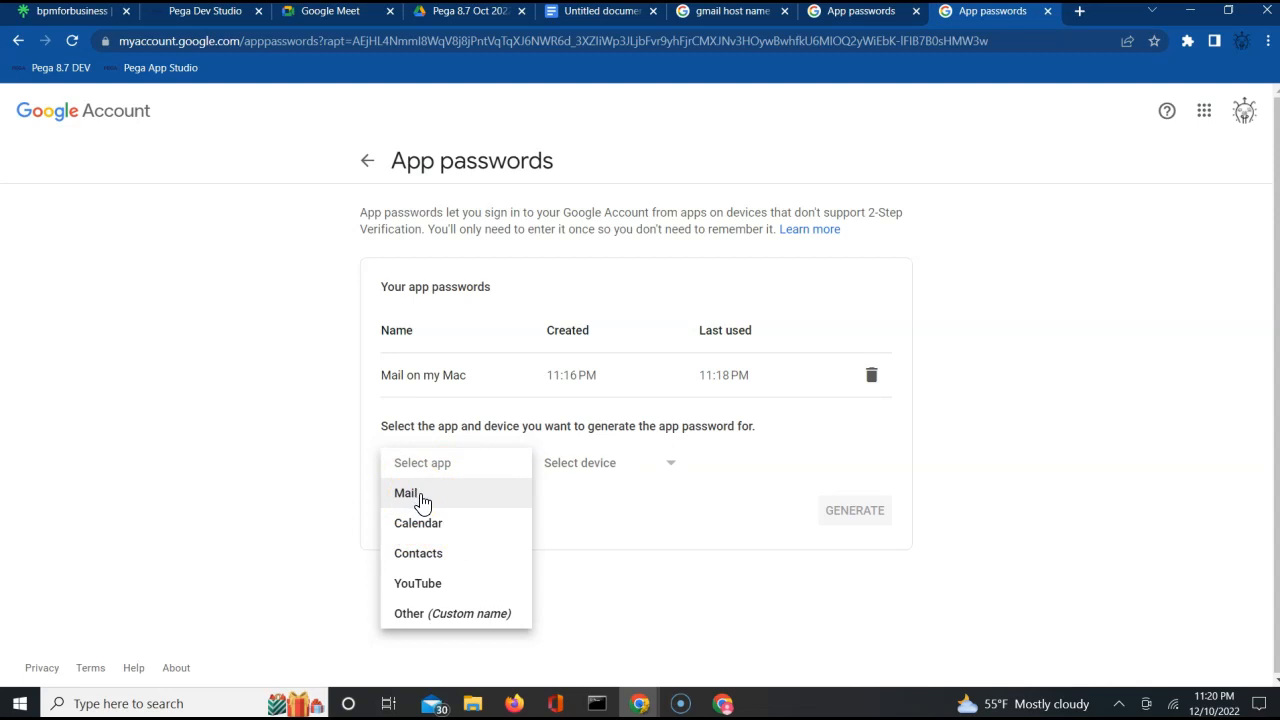
click(423, 613)
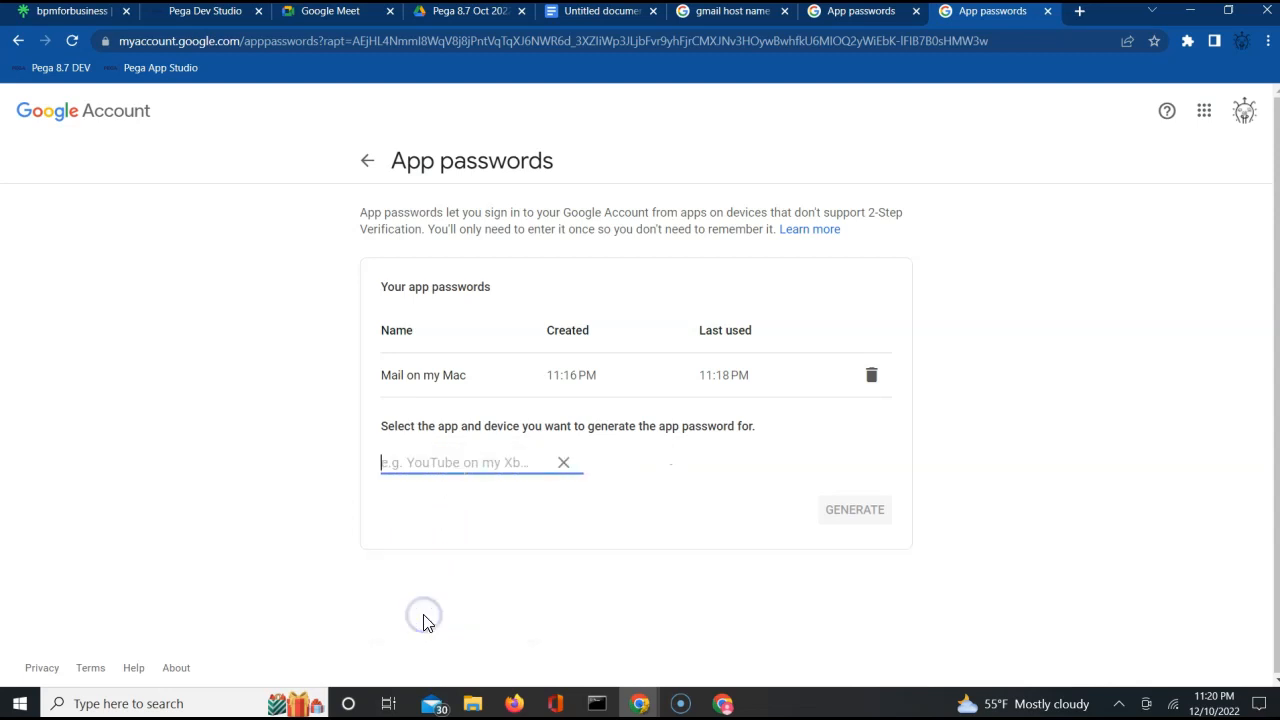
click(568, 466)
click(511, 465)
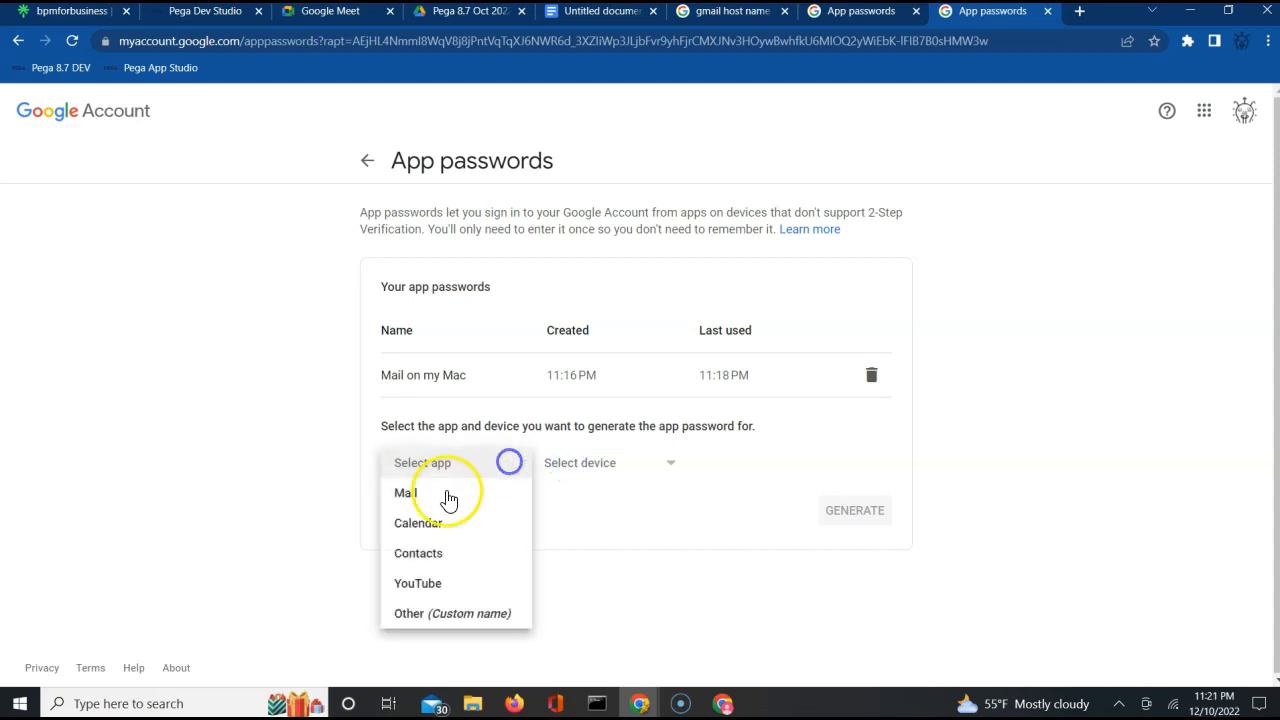
click(430, 496)
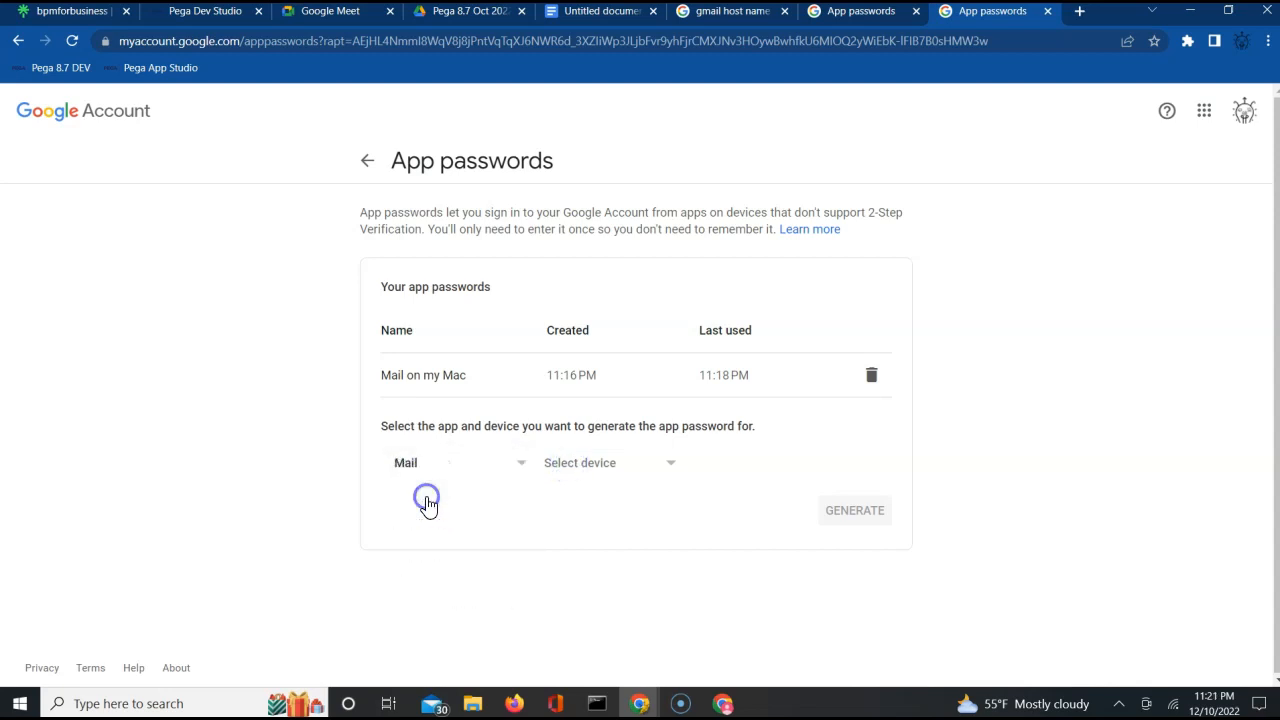
click(592, 468)
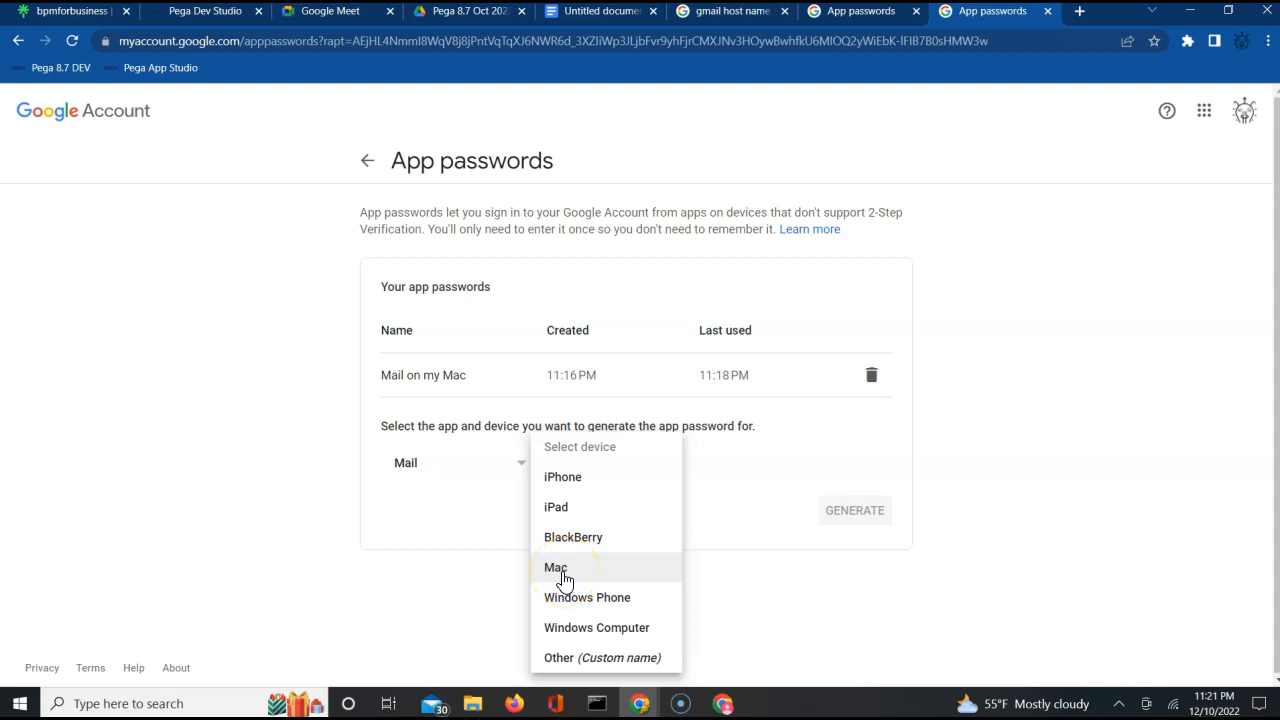
click(597, 630)
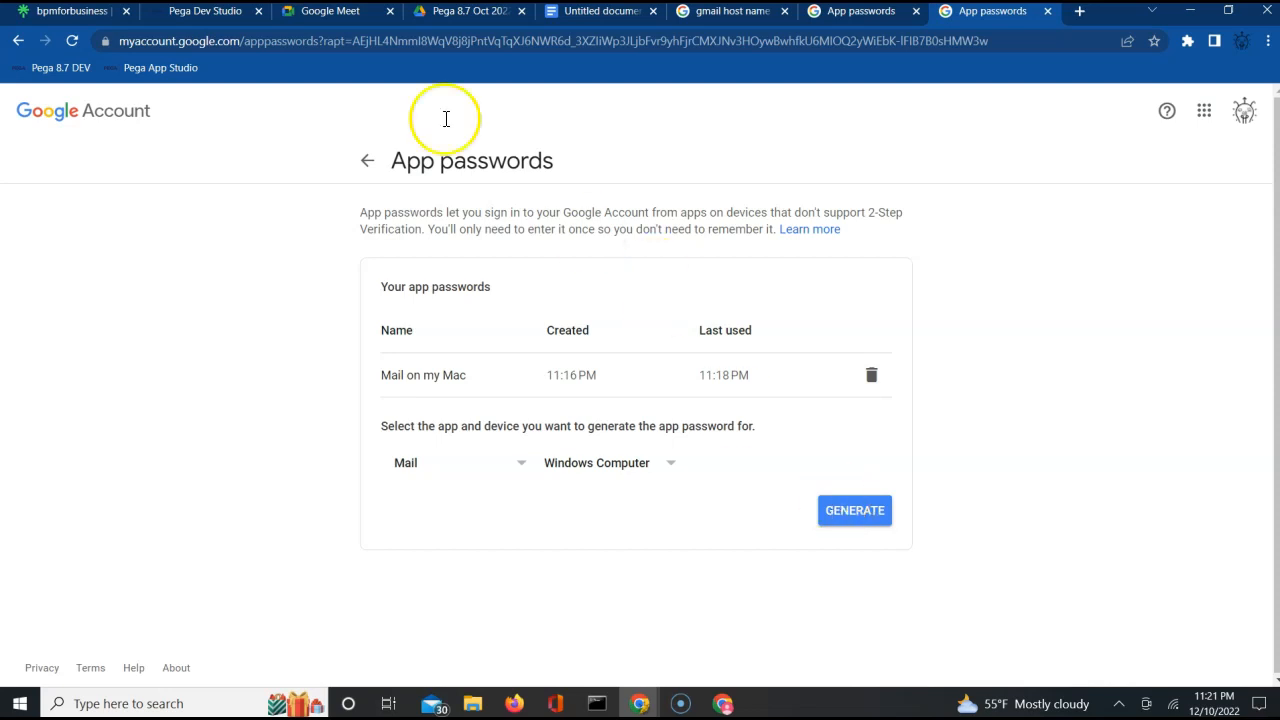
Compare the app password generated for Mac with the ALFAAuto Password dynamic system setting in Pega Dev Studio.
click(177, 23)
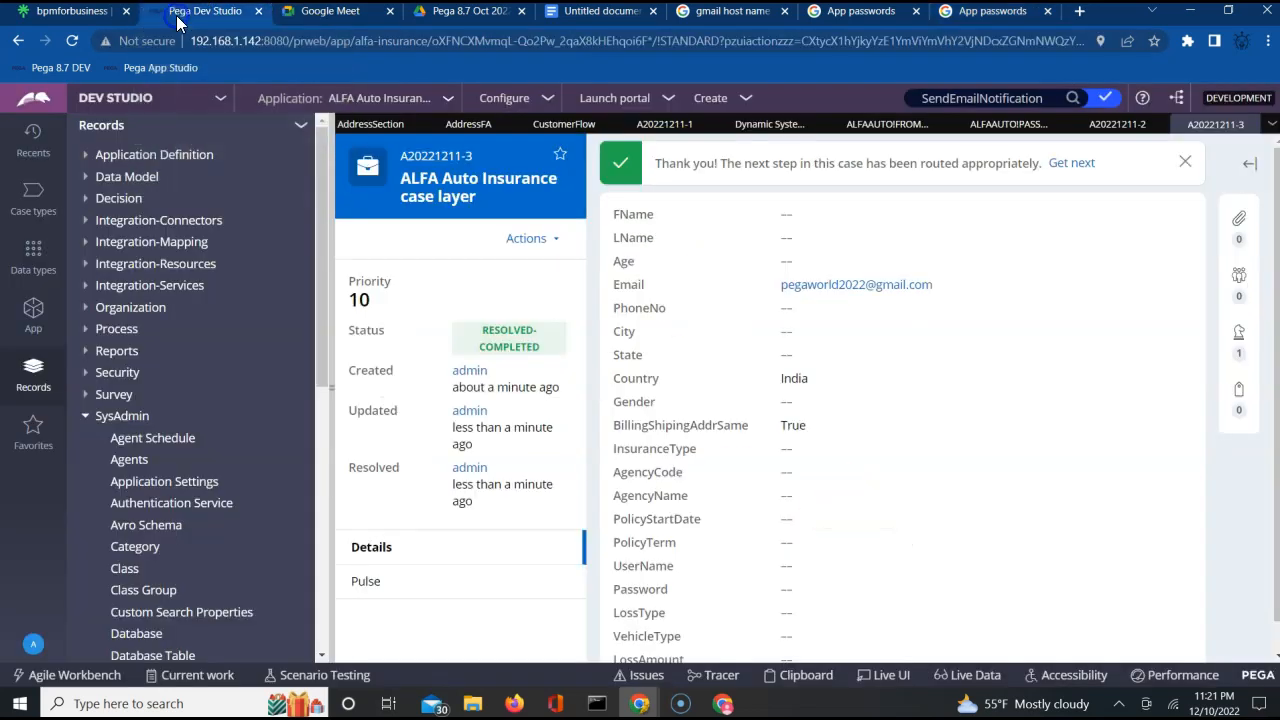
click(848, 11)
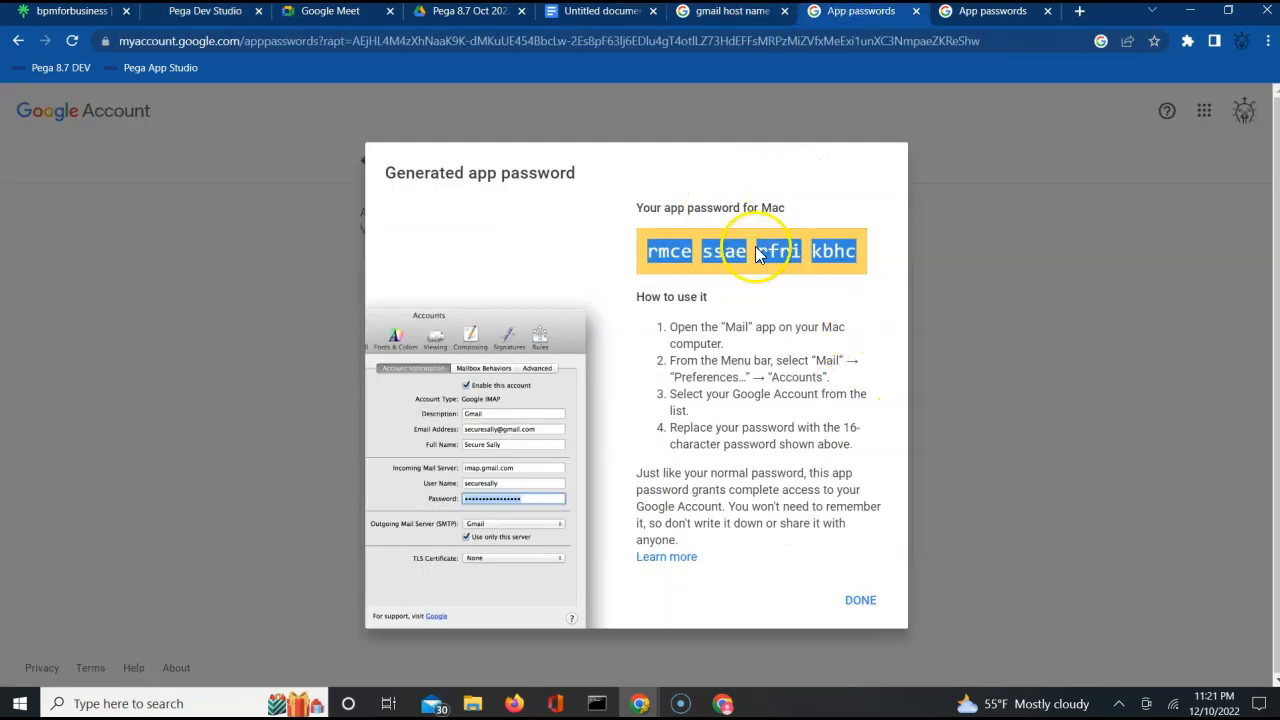
click(186, 18)
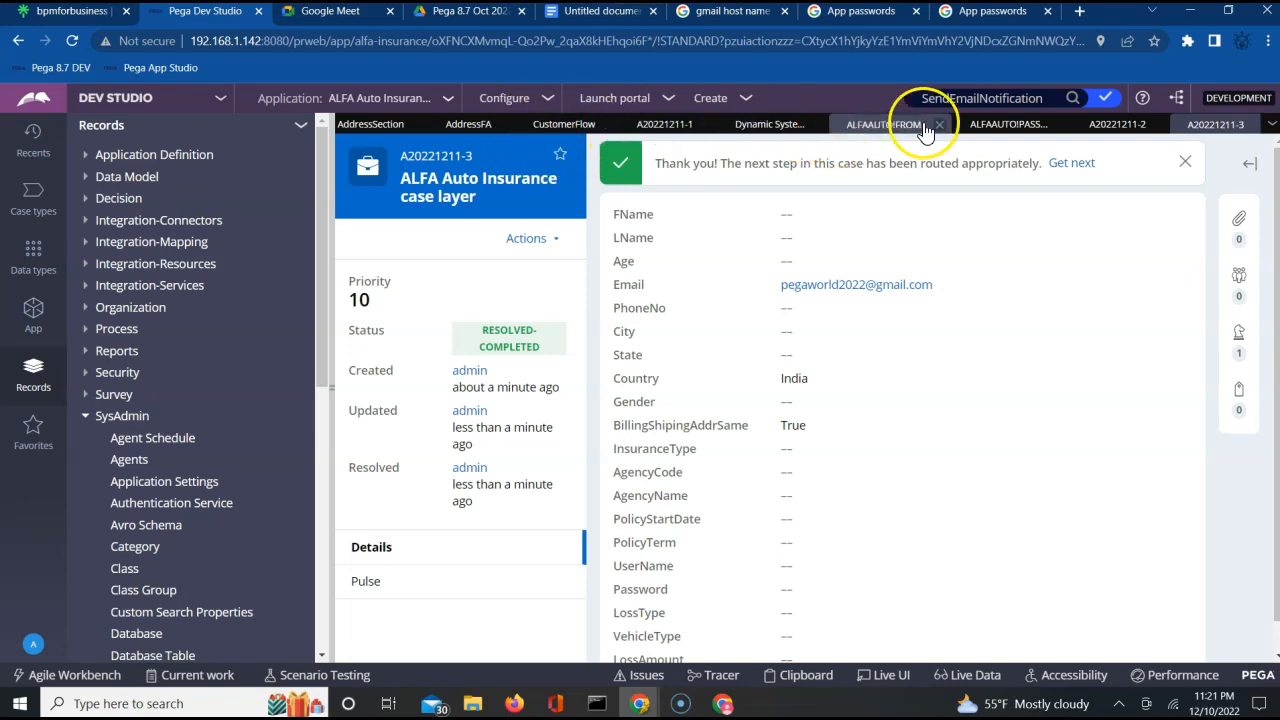
click(1001, 127)
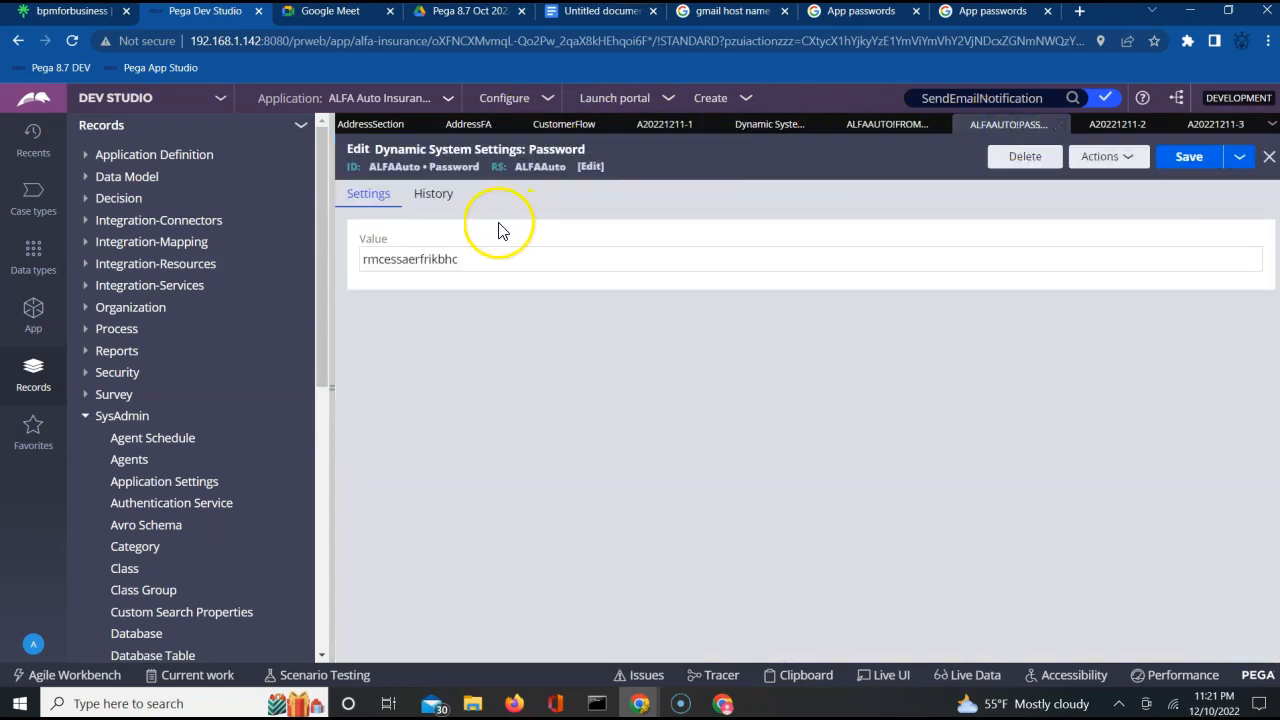
click(388, 262)
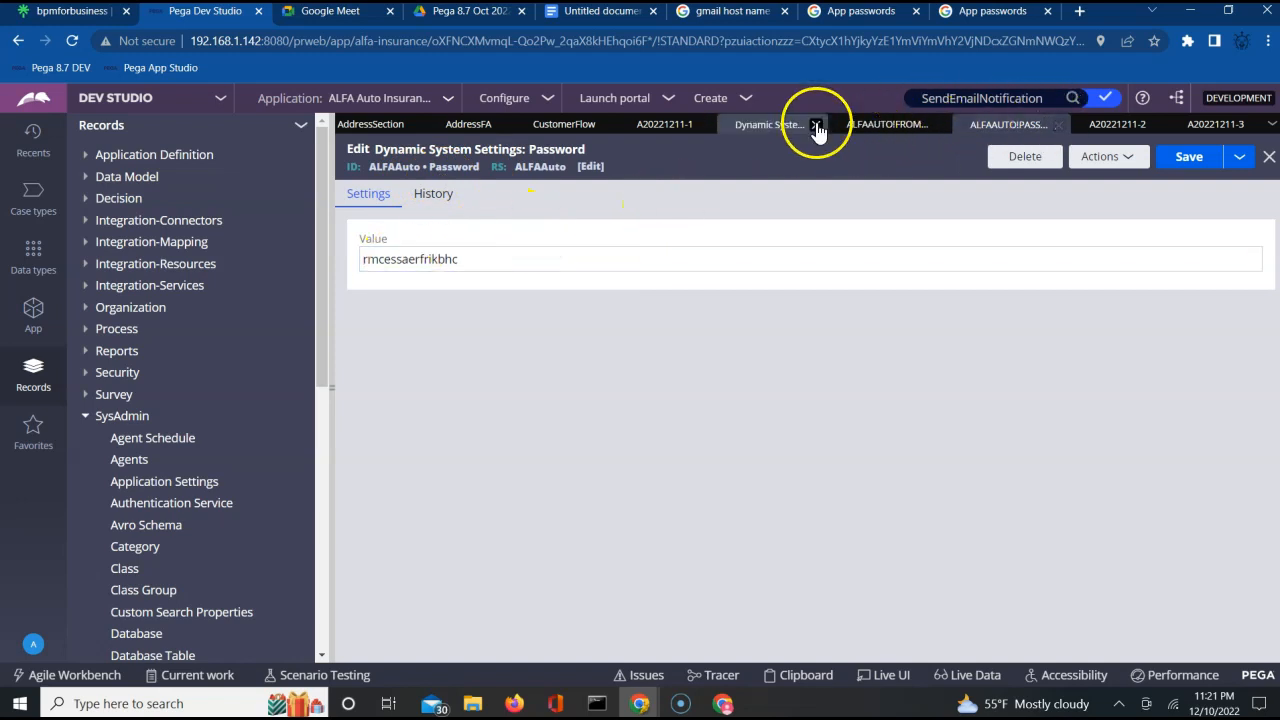
Run the CustomerFlow flow and create a new ALFA Auto Insurance case without a CustID.
click(578, 127)
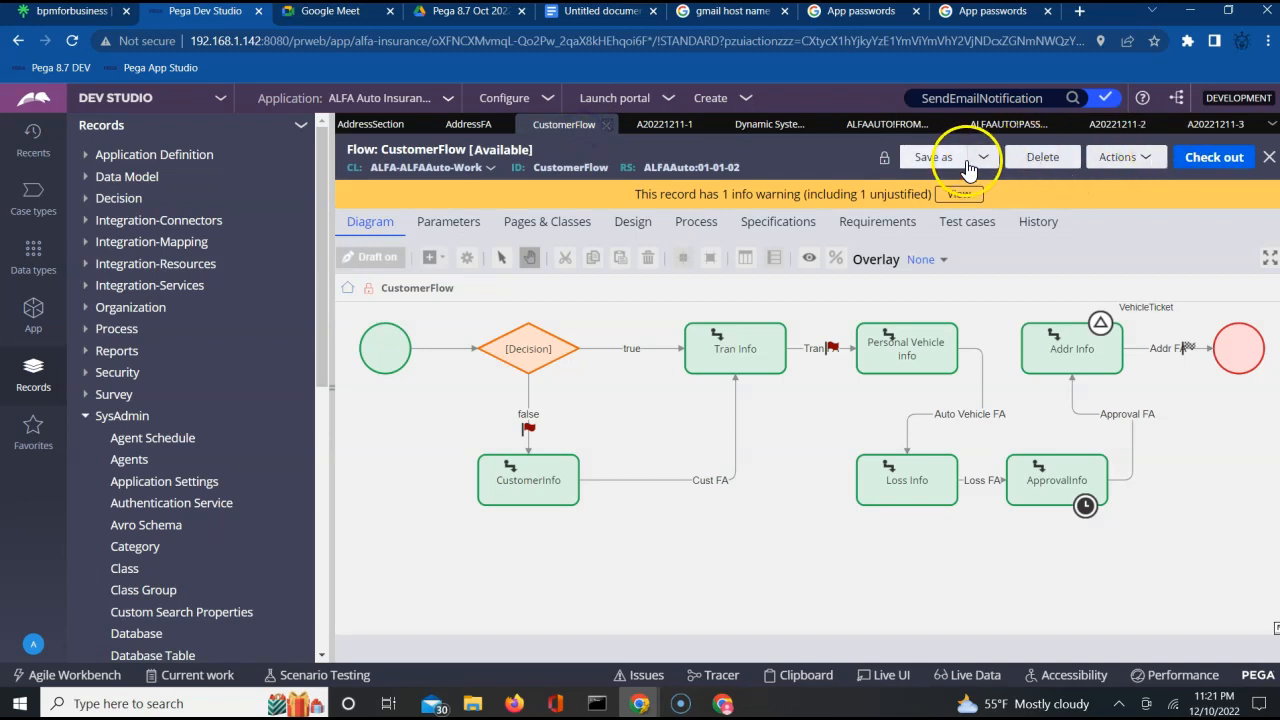
click(1138, 160)
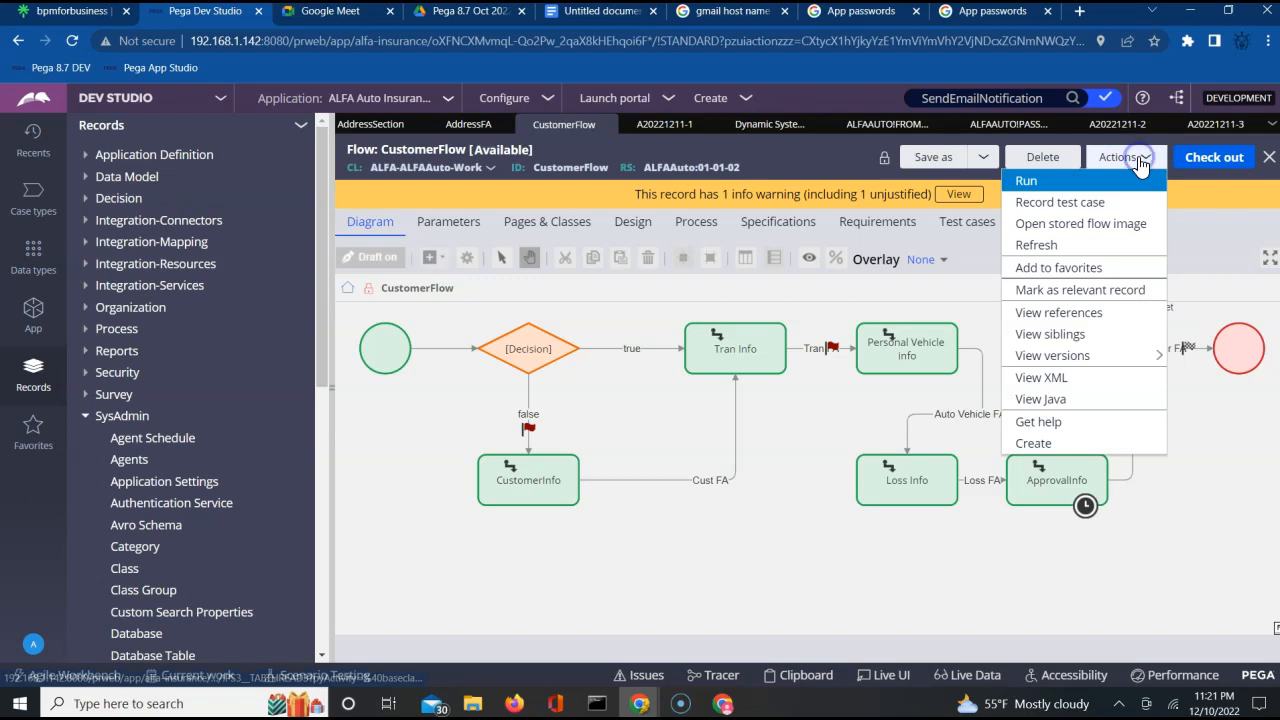
click(1055, 180)
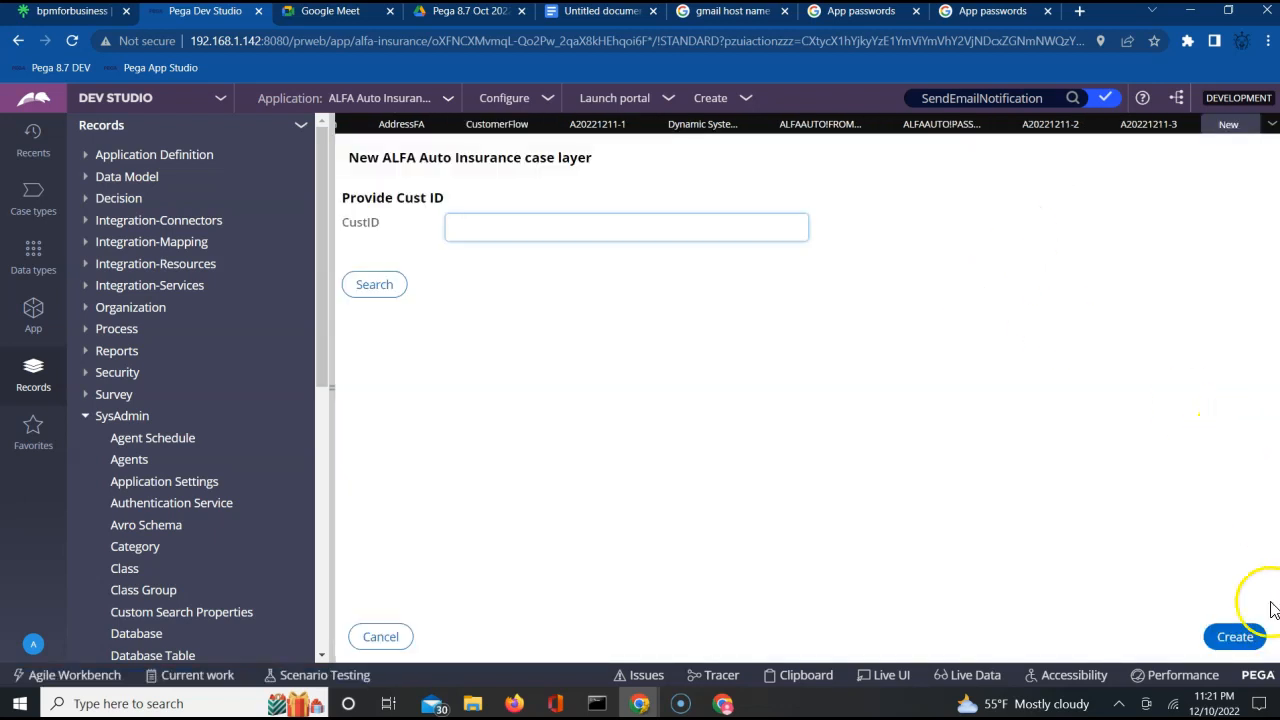
click(1238, 640)
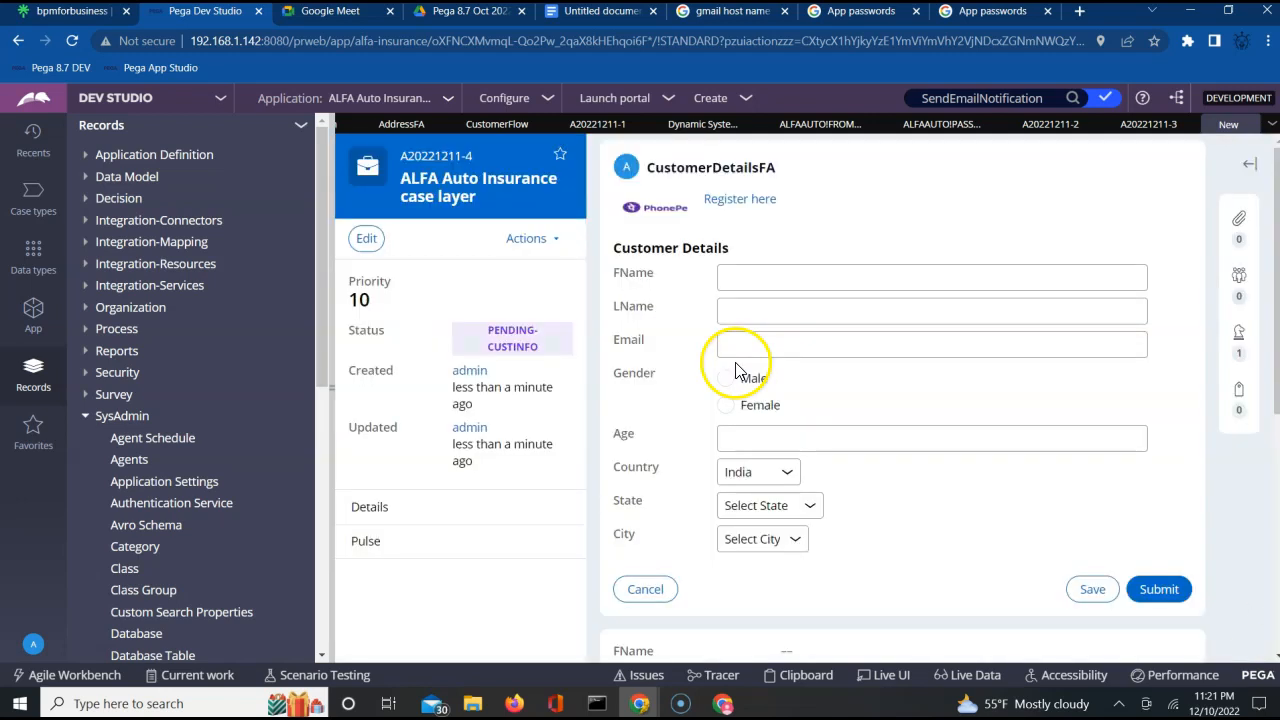
Enter the customer's email in the customer details form and submit it.
click(737, 341)
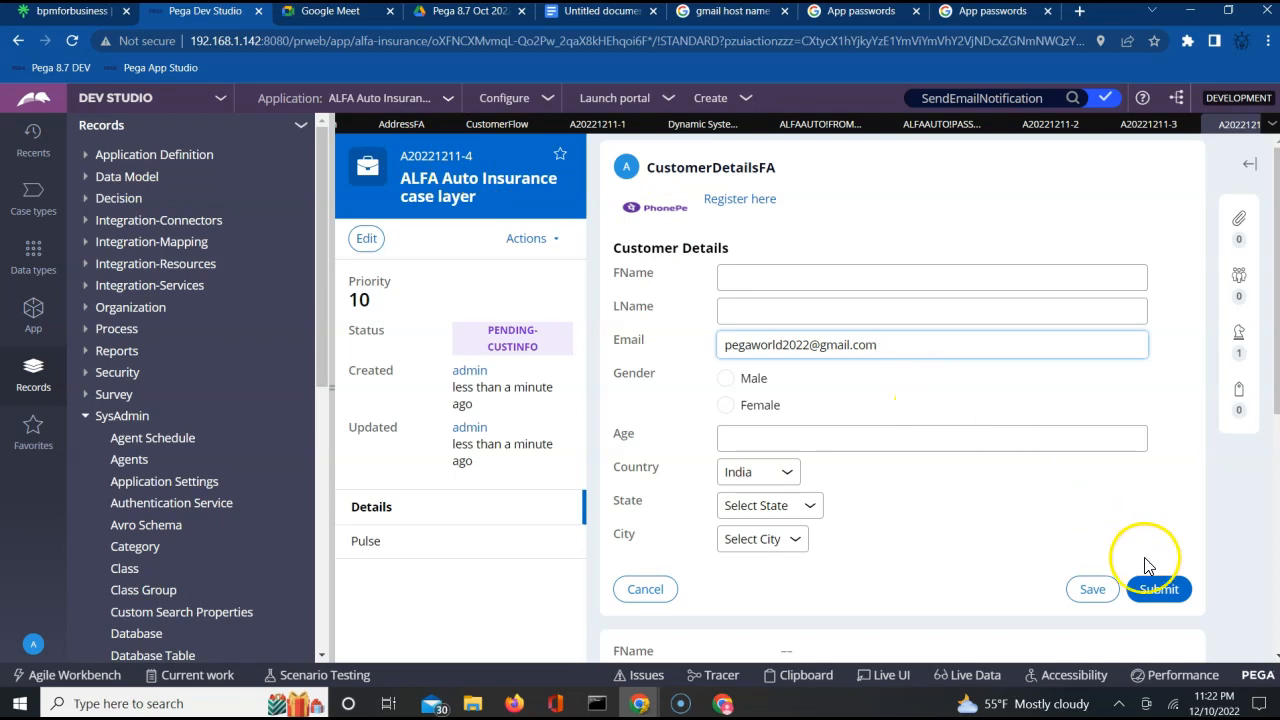
click(1157, 594)
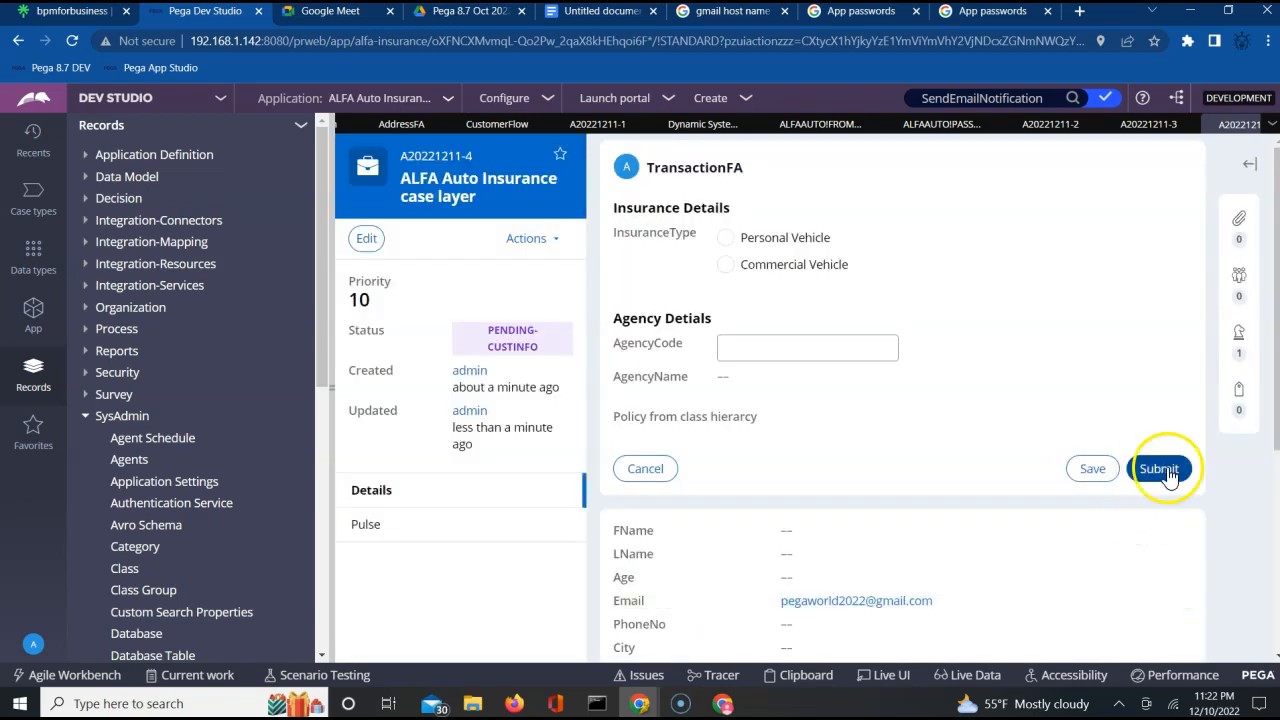
Submit the case's transaction, vehicle, loss and approval forms in turn without filling in any fields.
click(1163, 469)
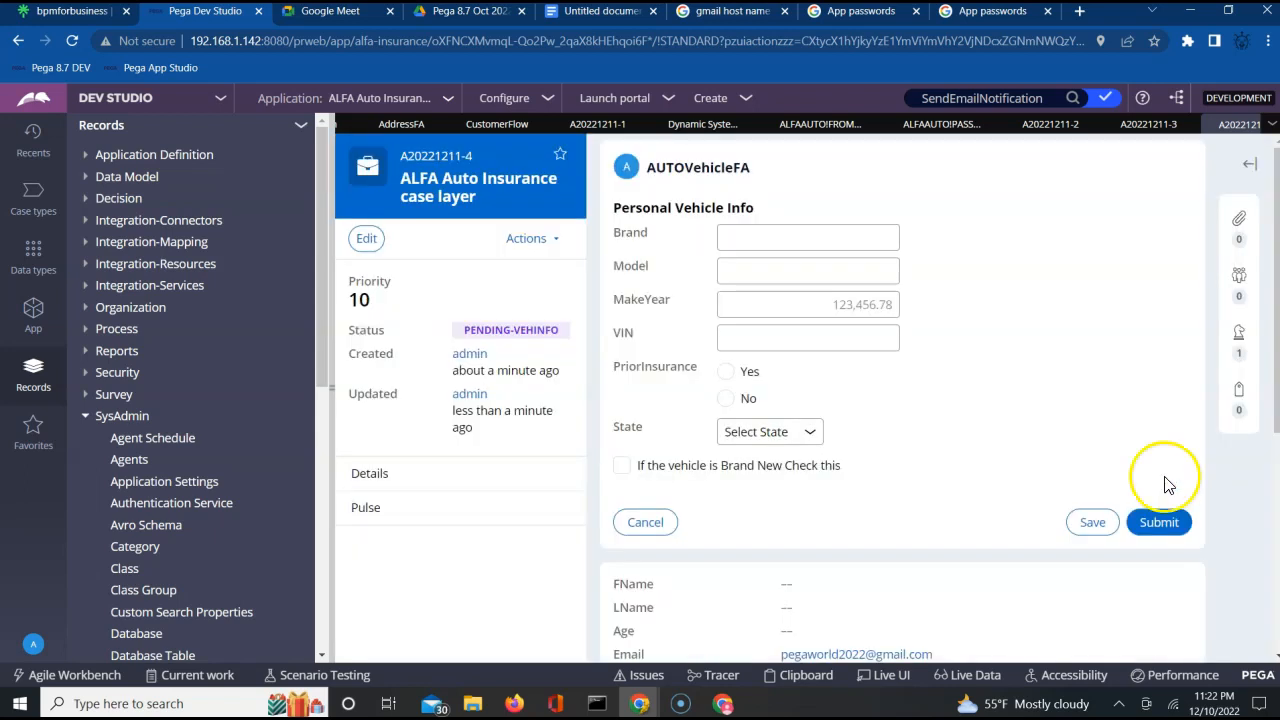
click(1158, 524)
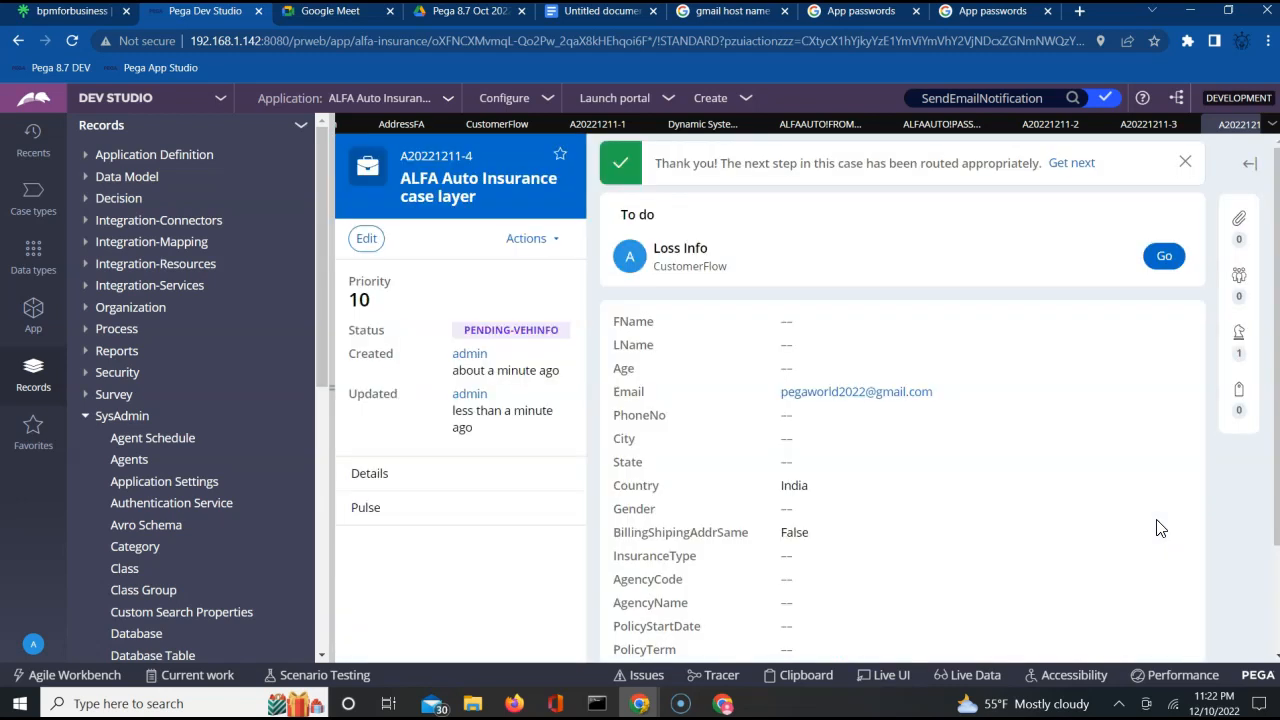
click(1164, 256)
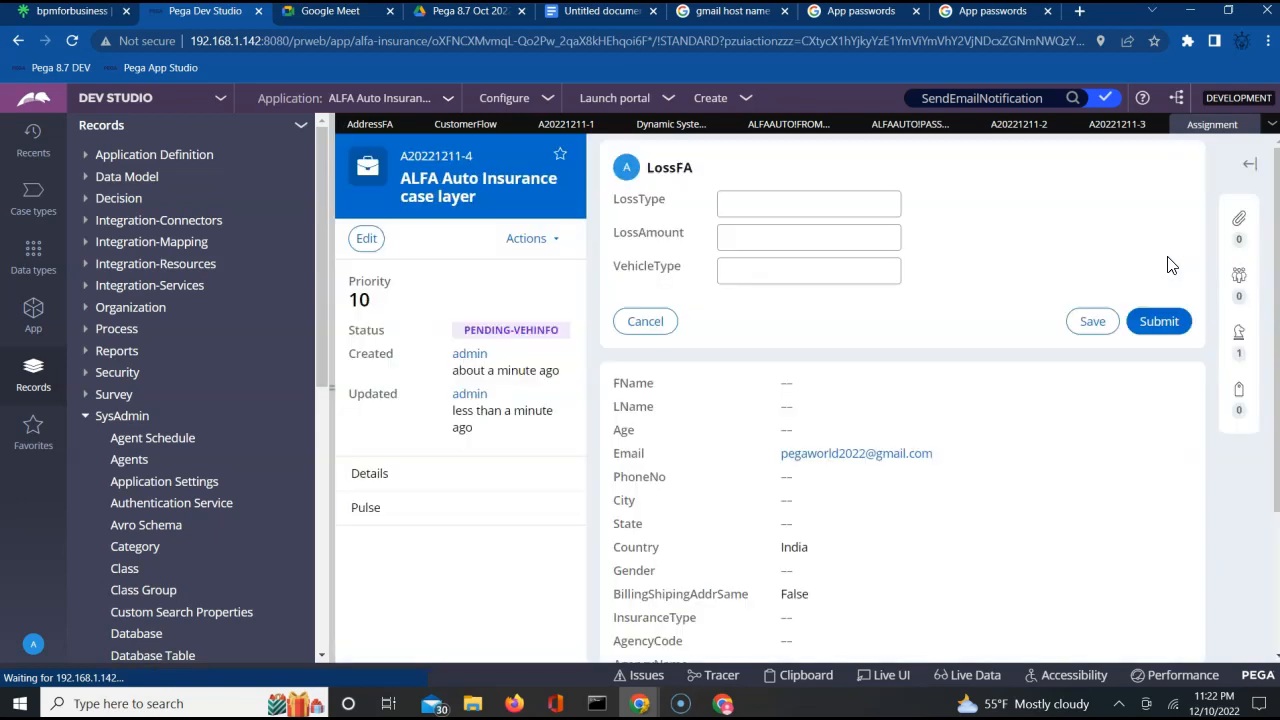
click(1160, 322)
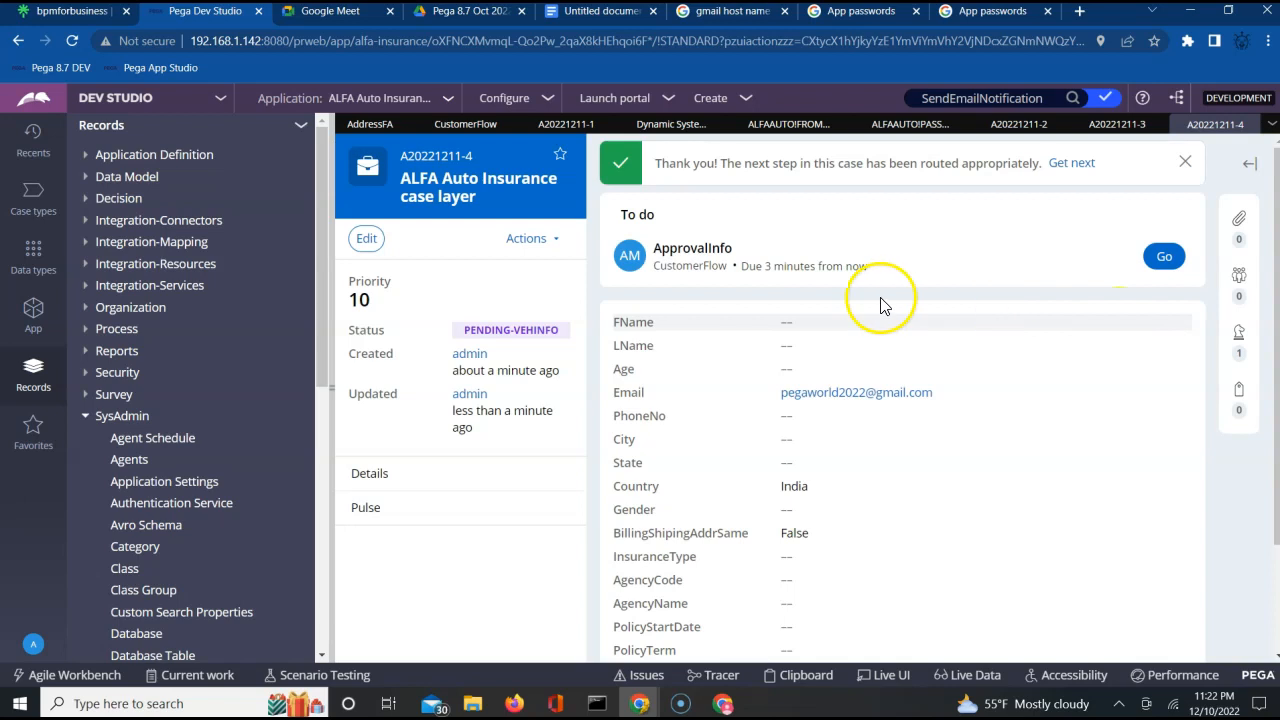
click(1164, 257)
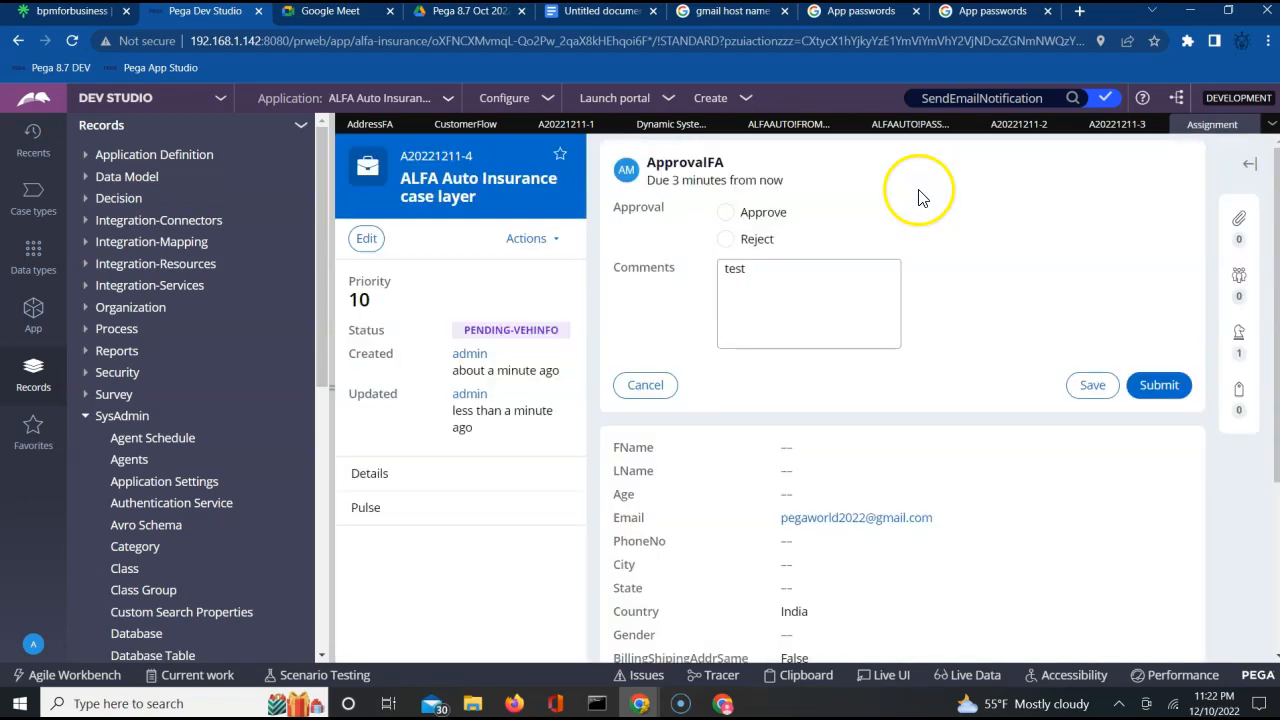
click(1172, 395)
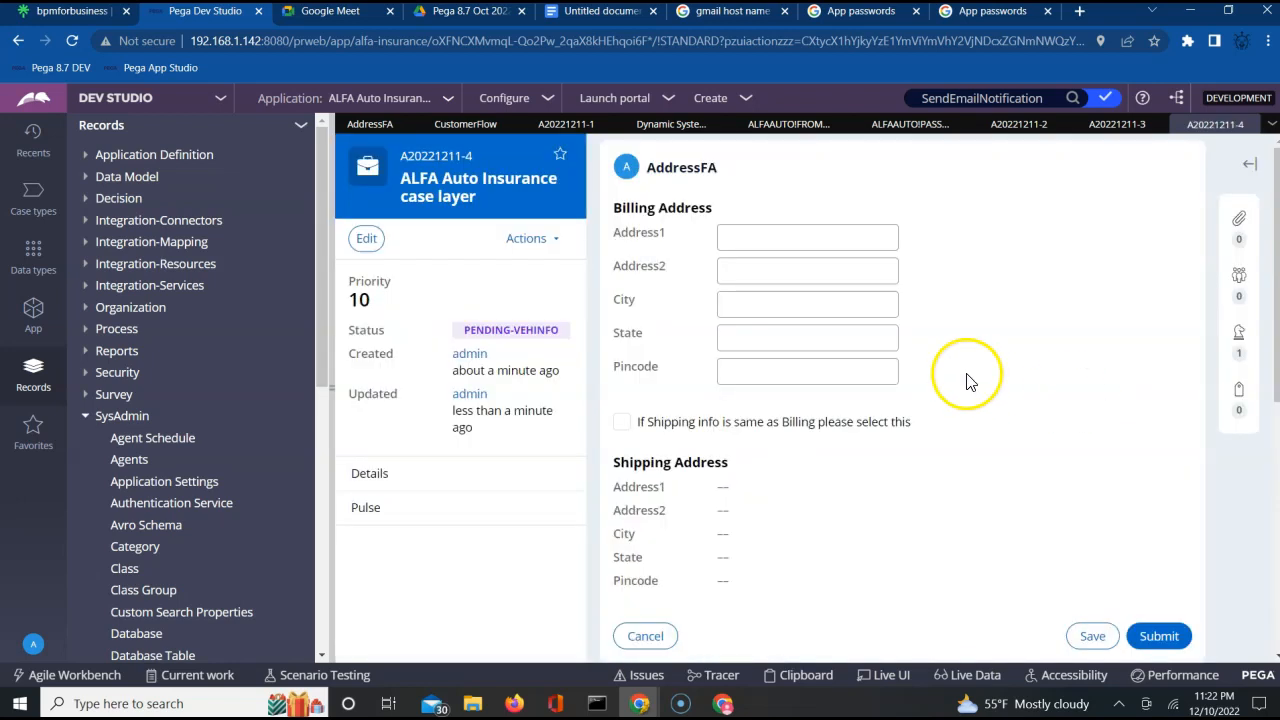
Fill in the billing address on the AddressFA form with the customer's street, city, state and postal code, leaving Address2 empty.
click(761, 233)
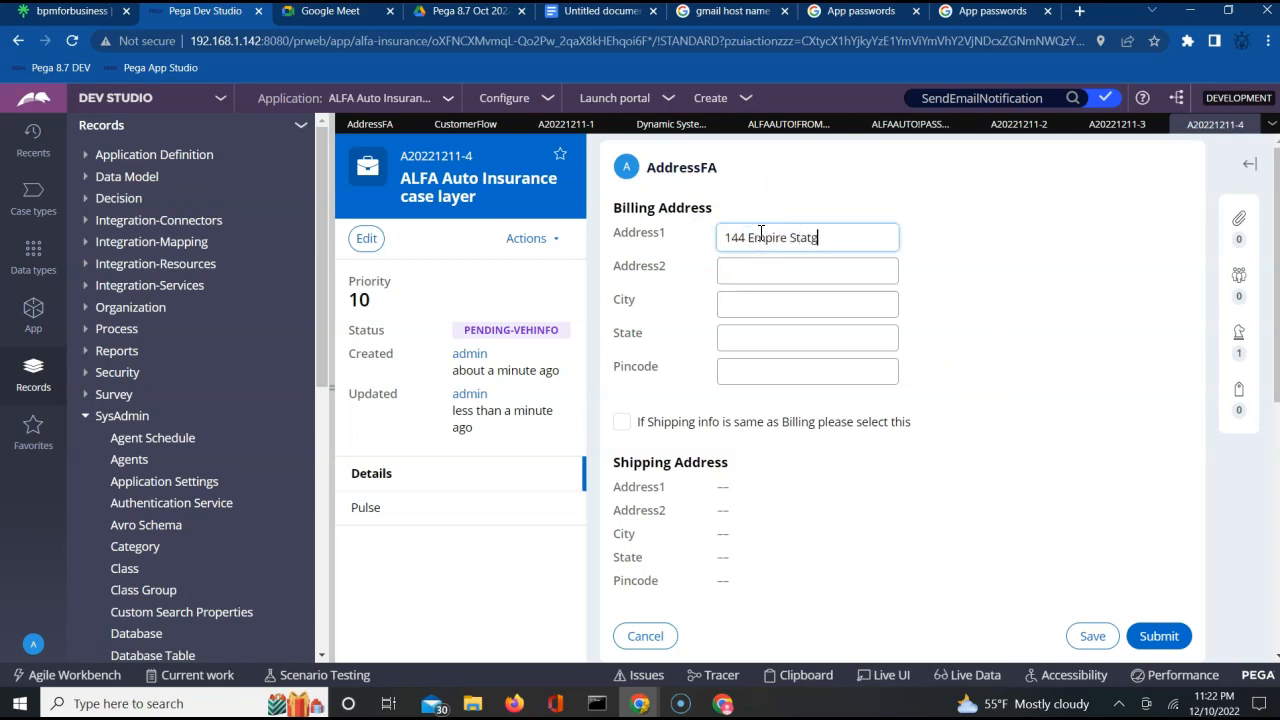
key(Tab)
key(Tab)
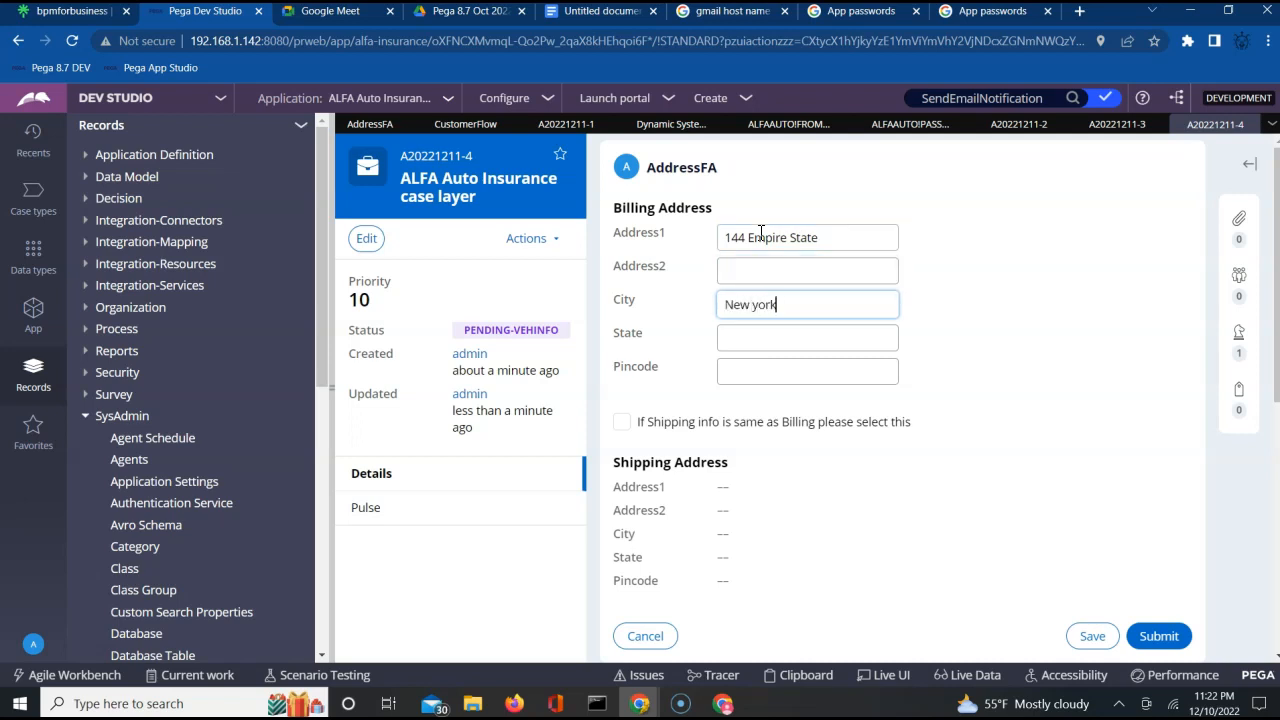
text(New york city)
key(Tab)
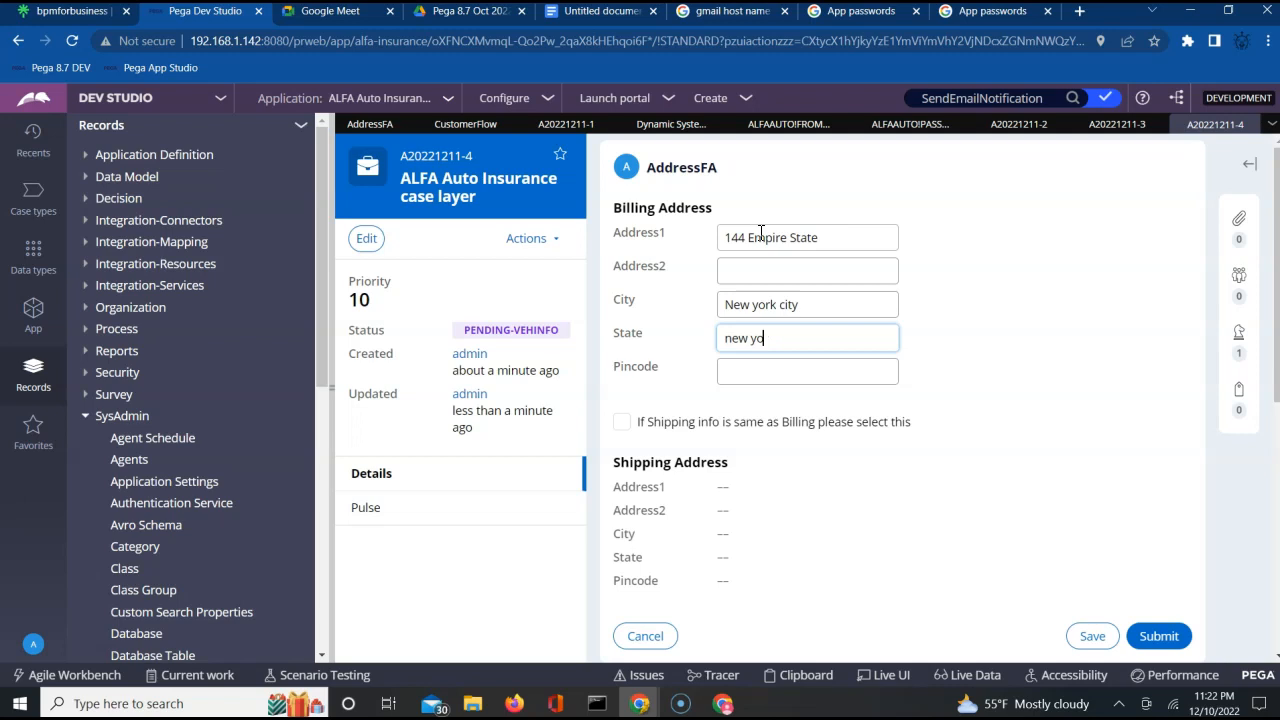
key(Tab)
text(1)
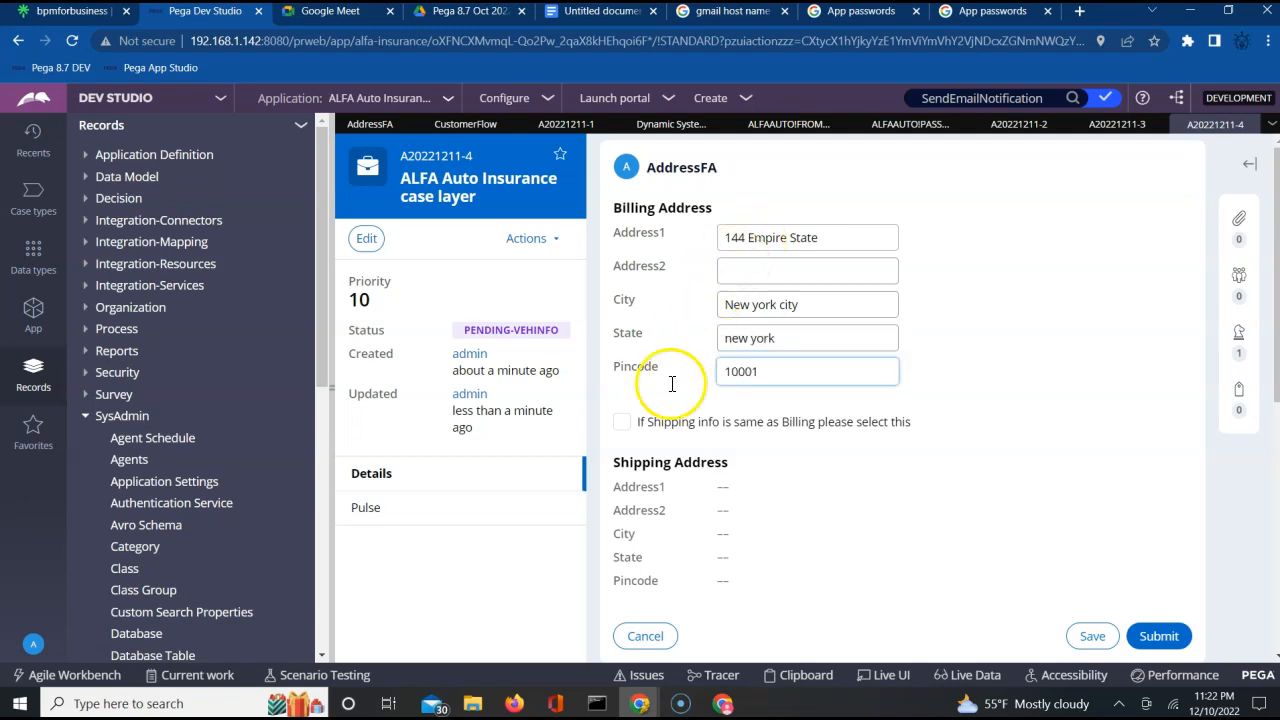
Mark the shipping info as the same as billing and submit the AddressFA form.
click(621, 423)
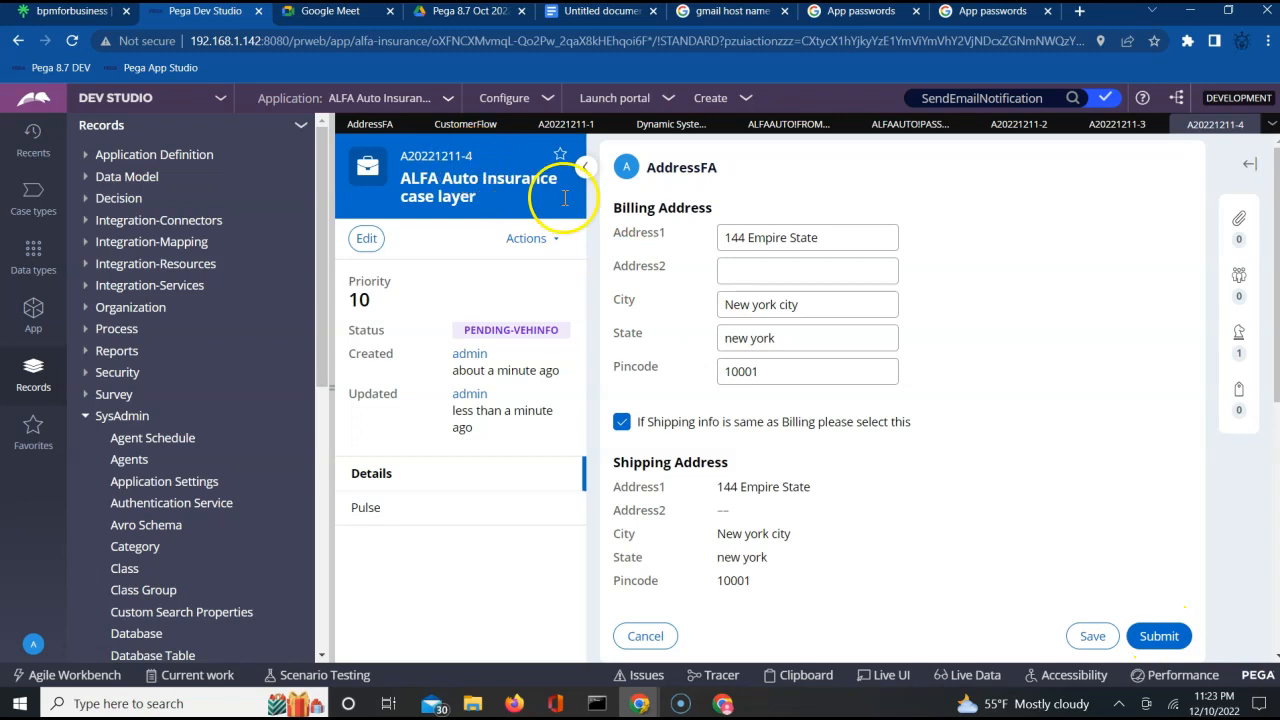
click(1157, 637)
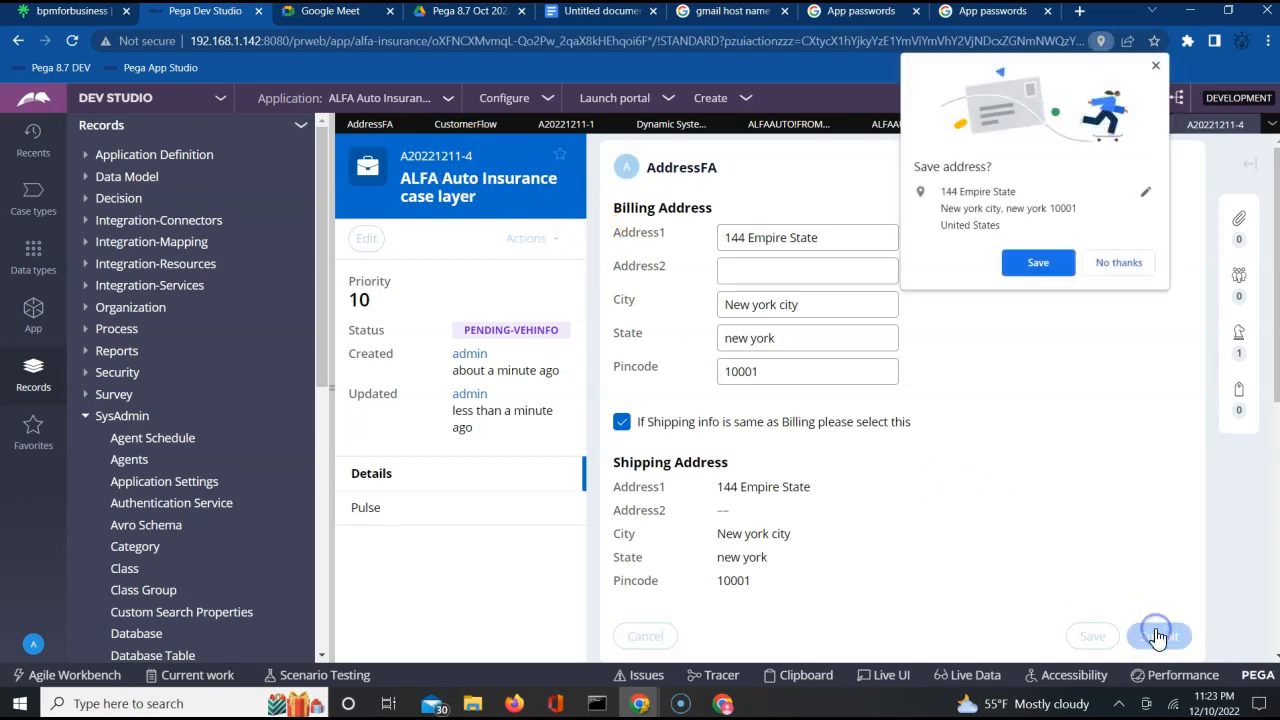
click(1041, 271)
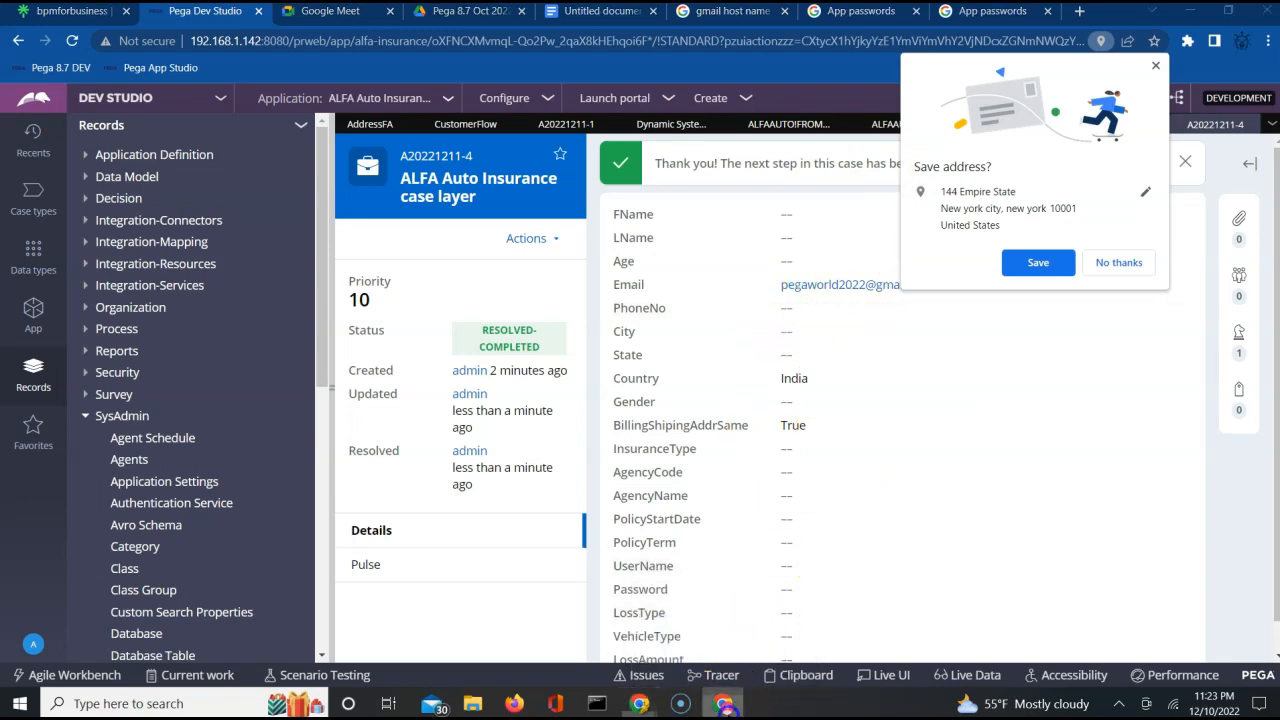
Switch to the recipient's Gmail inbox and read the Review Shipping Info email for case A20221211-4 down to its signature.
click(723, 703)
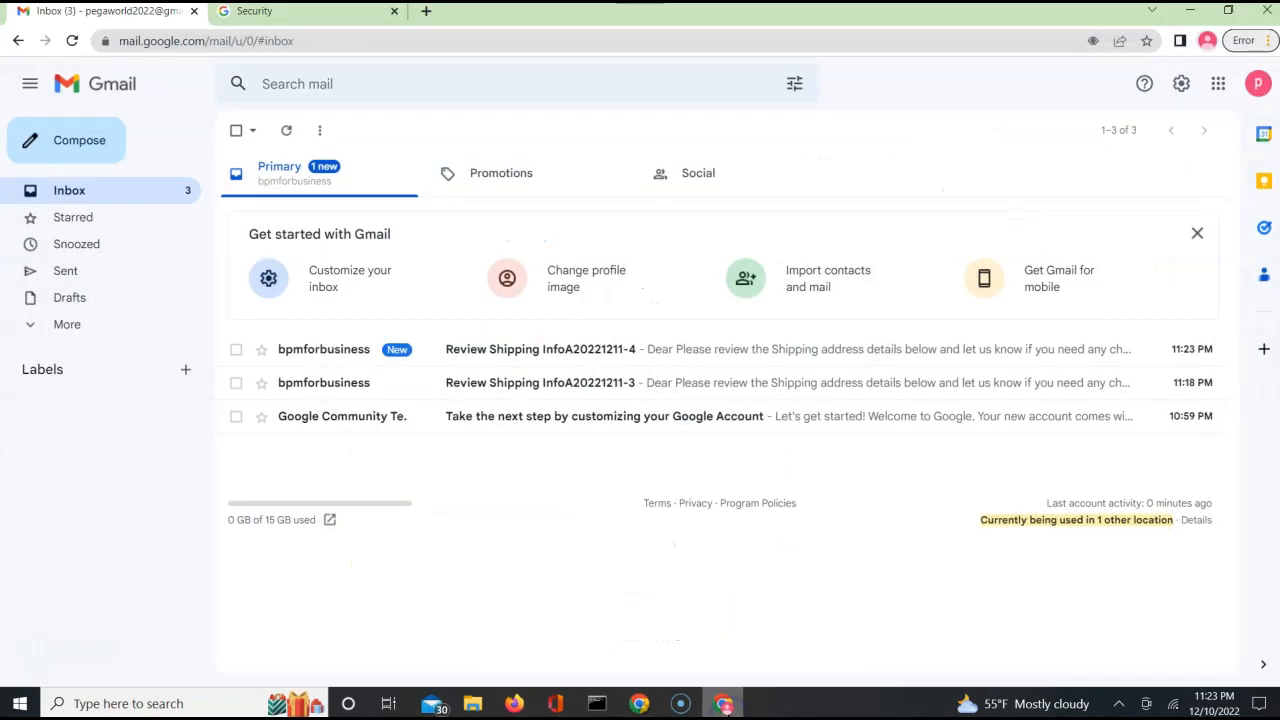
click(530, 352)
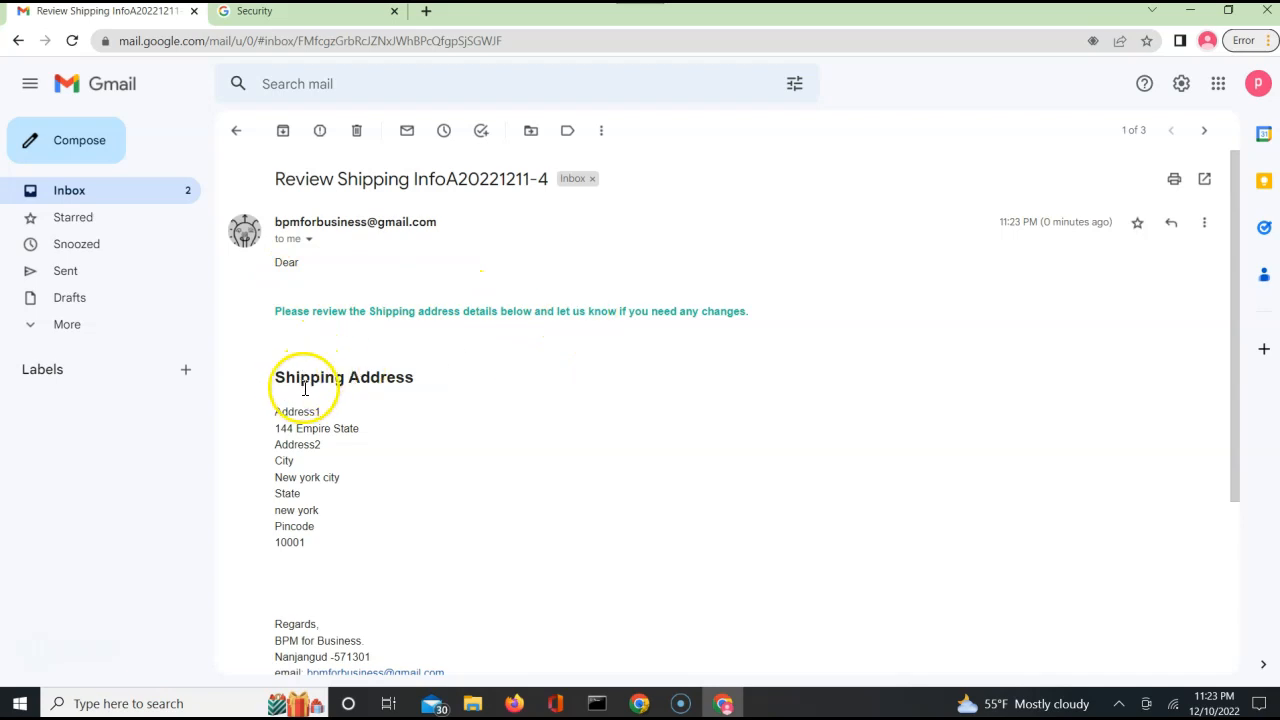
click(376, 609)
scroll(377, 612, down, 1)
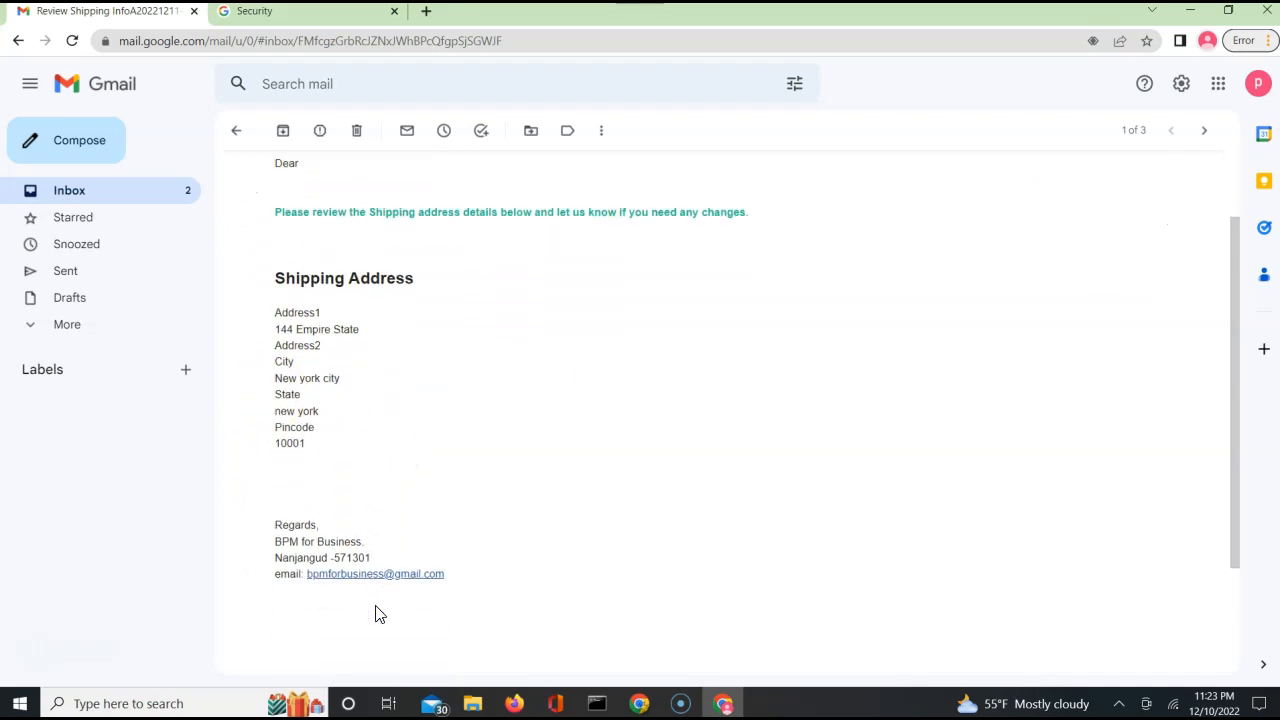